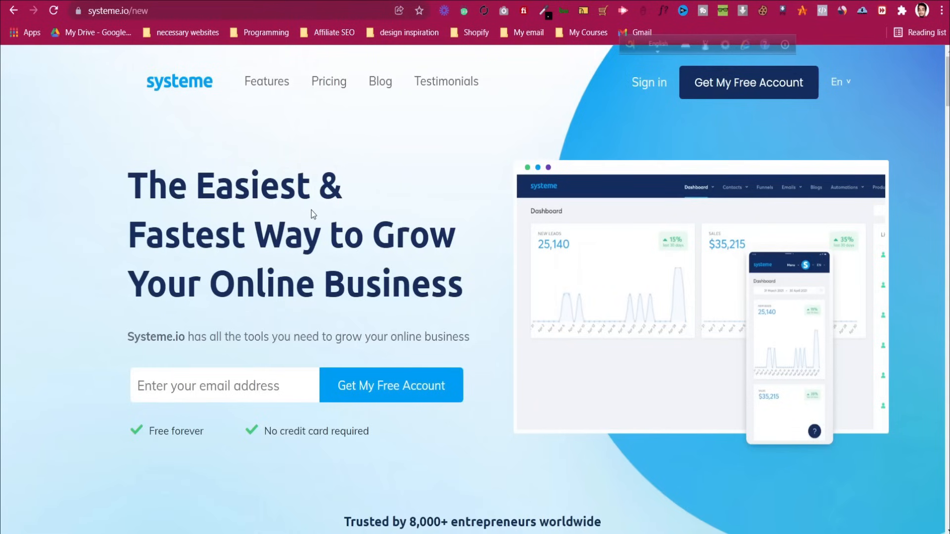
On the systeme.io homepage, enter an email address and request a free account
scroll(312, 210, "down", 1)
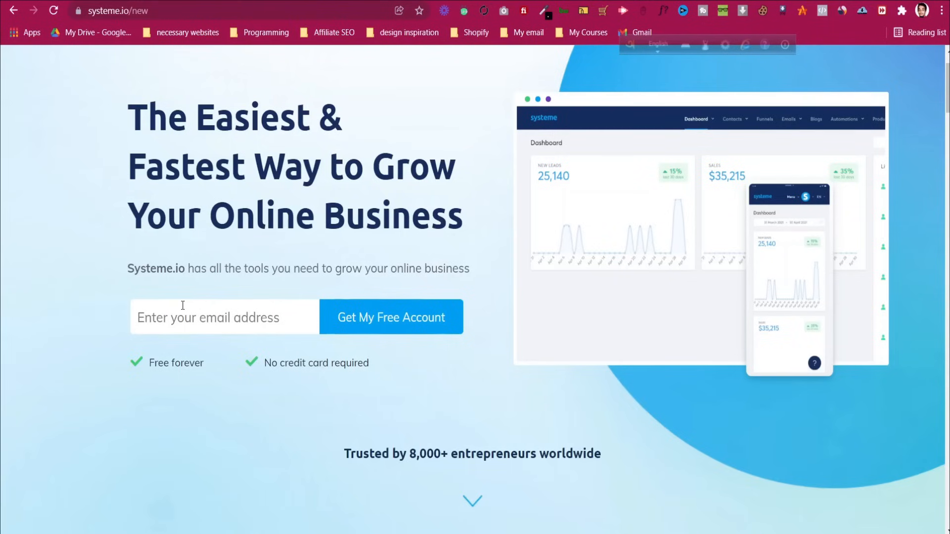
left_click(267, 322)
type("ar")
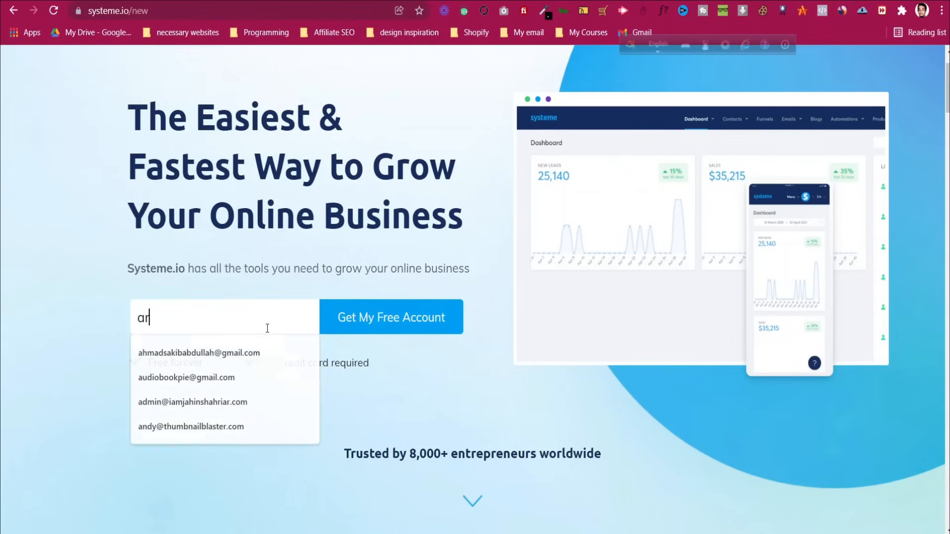
type("co")
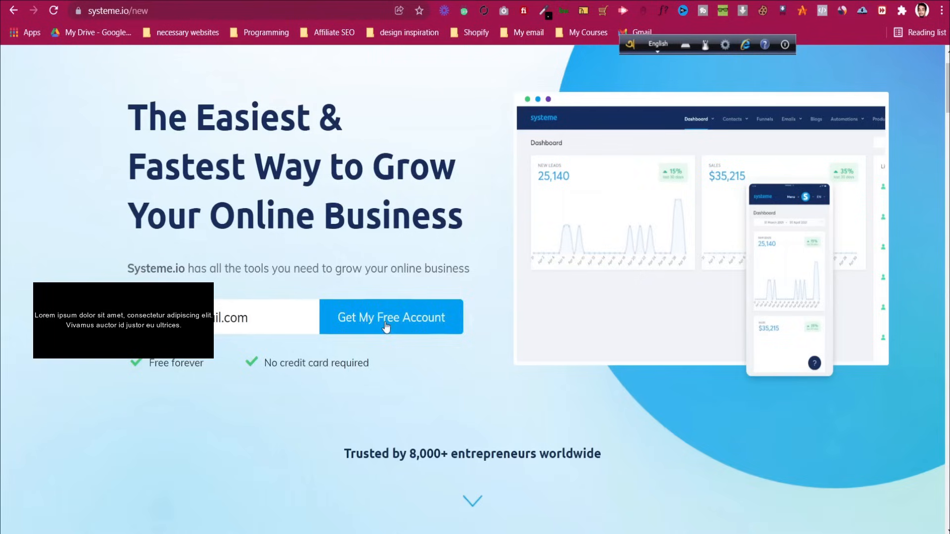
left_click(386, 326)
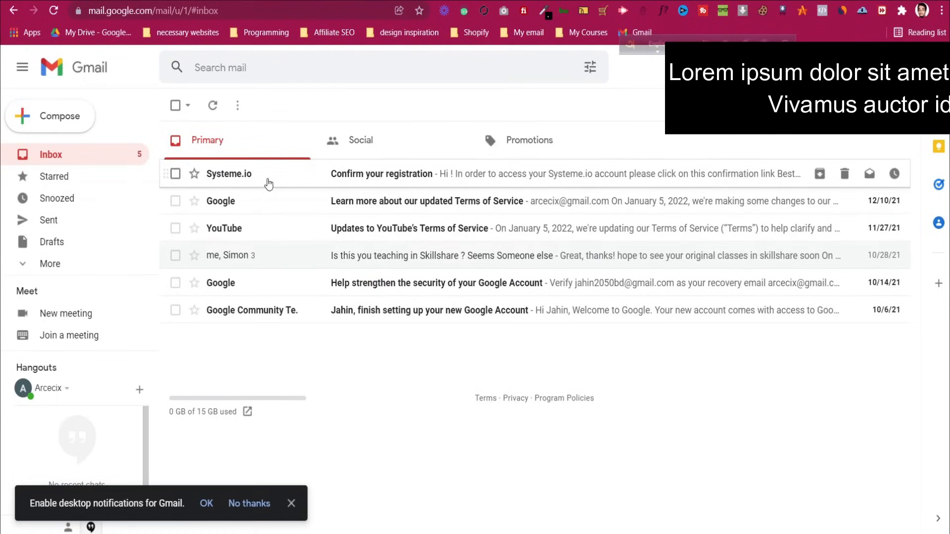
Open Systeme.io's 'Confirm your registration' email in Gmail and follow its confirmation link
left_click(269, 184)
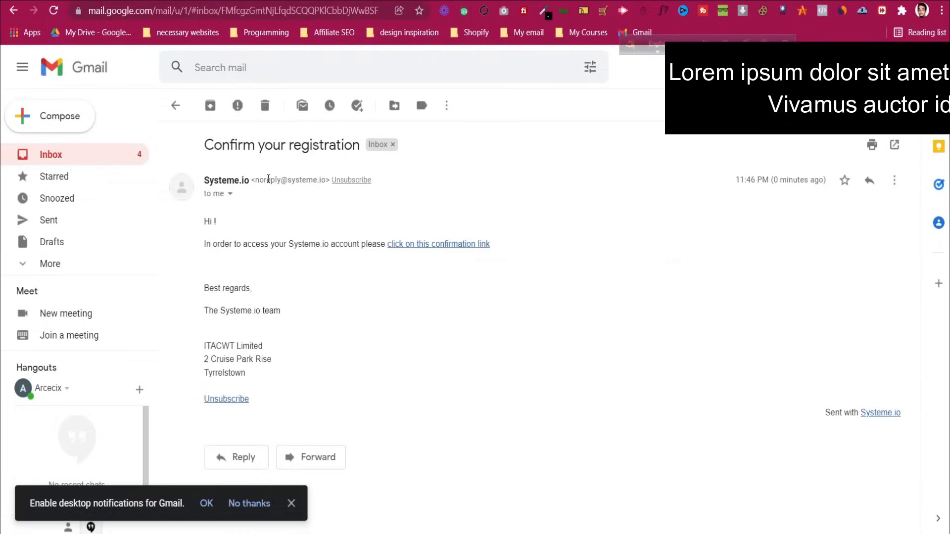
left_click(430, 244)
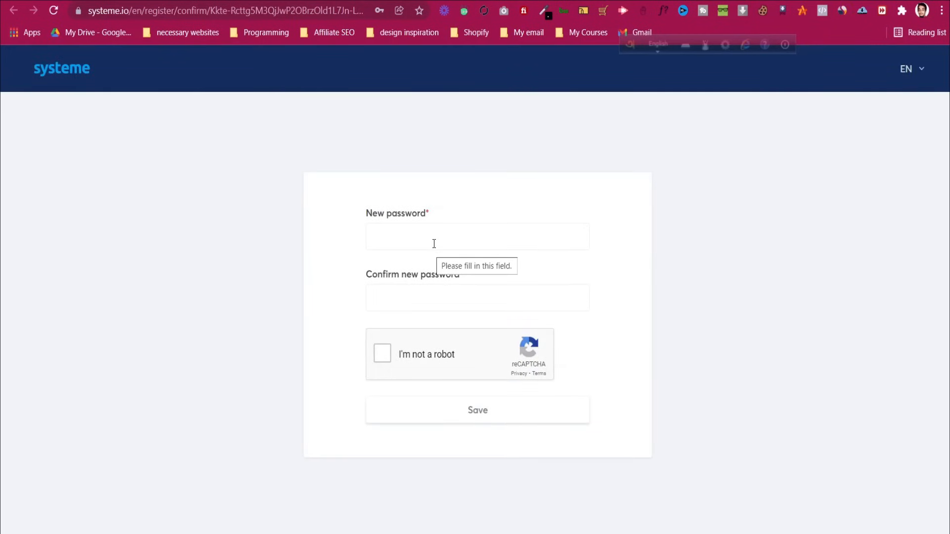
Set a new account password, pass the reCAPTCHA check and save it
left_click(434, 241)
type("••••••••••••")
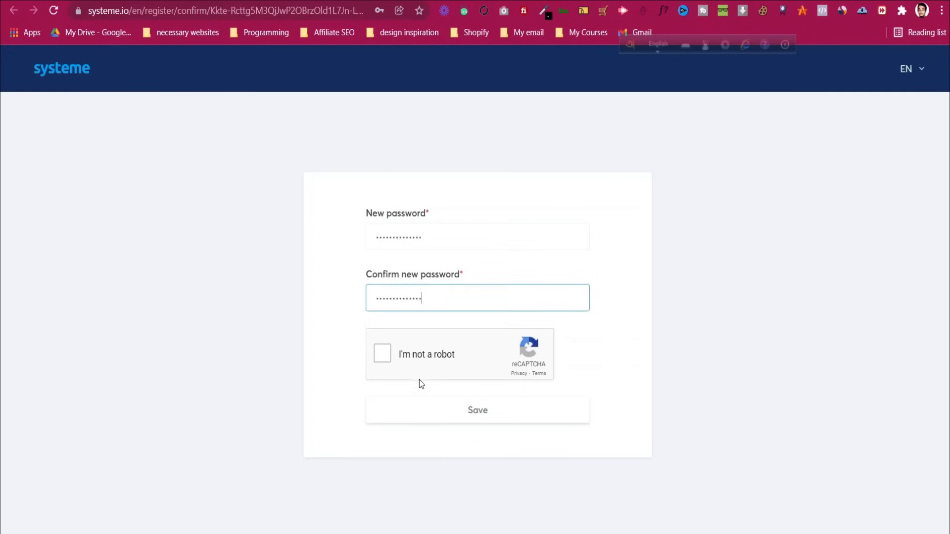
left_click(420, 362)
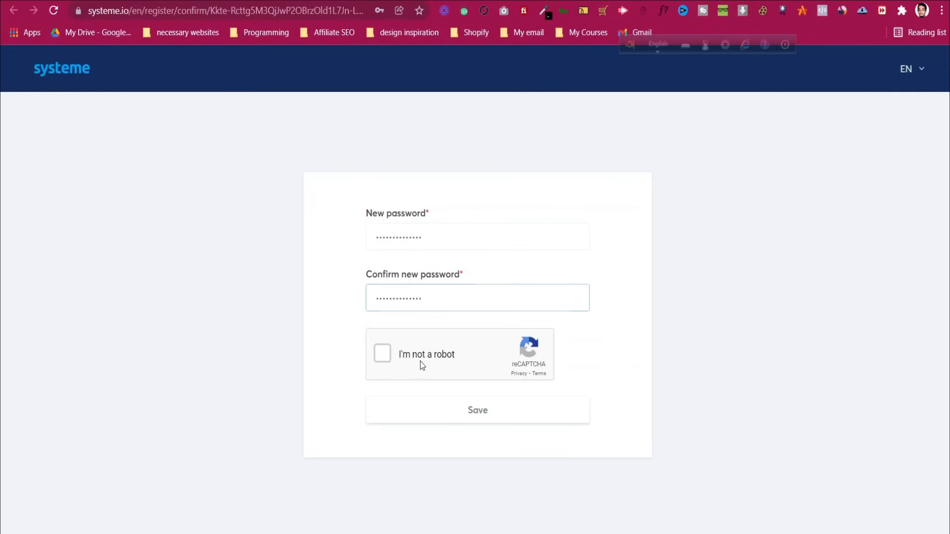
left_click(457, 414)
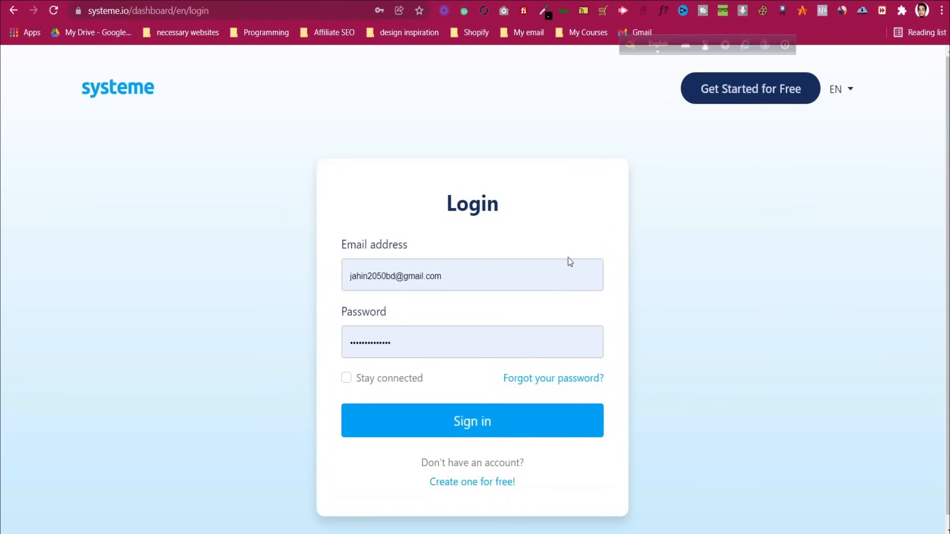
Replace the prefilled login email and sign in to reach the dashboard
triple_click(522, 276)
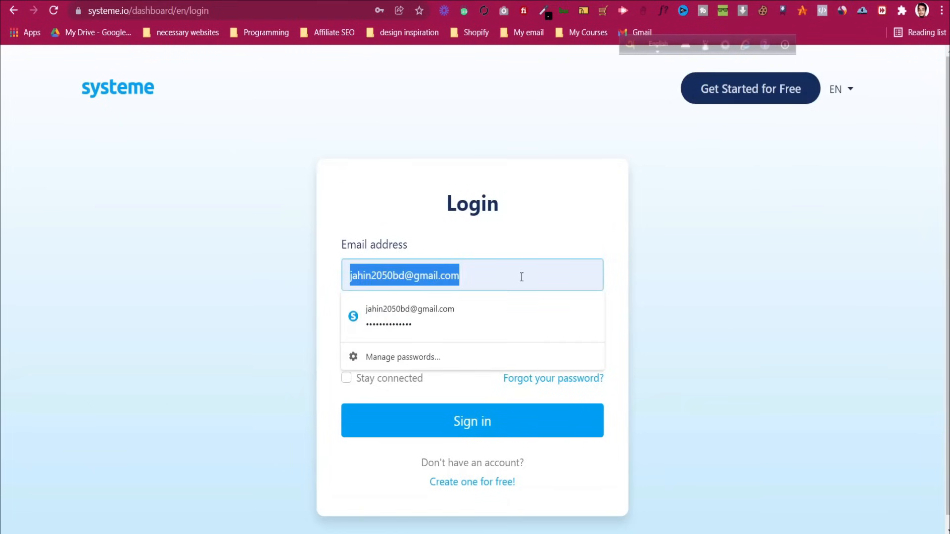
type("a")
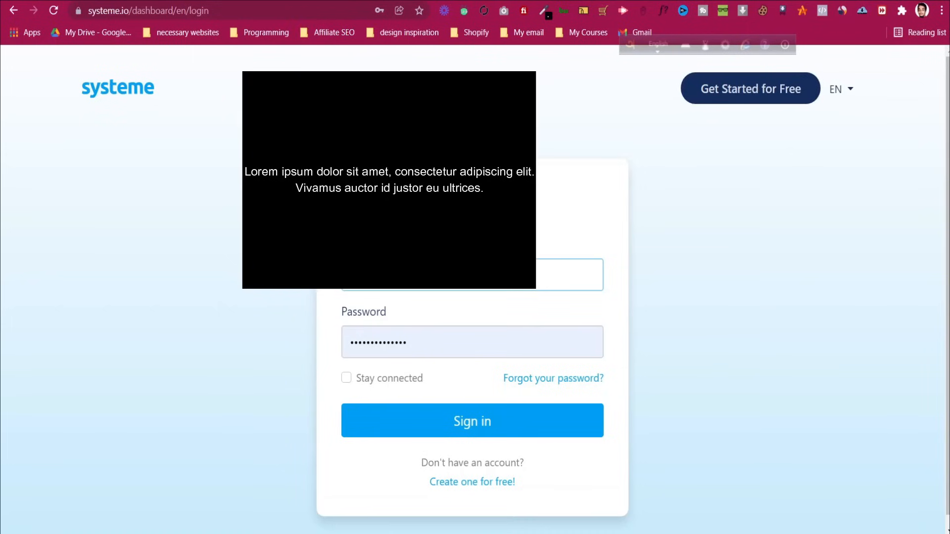
left_click(408, 427)
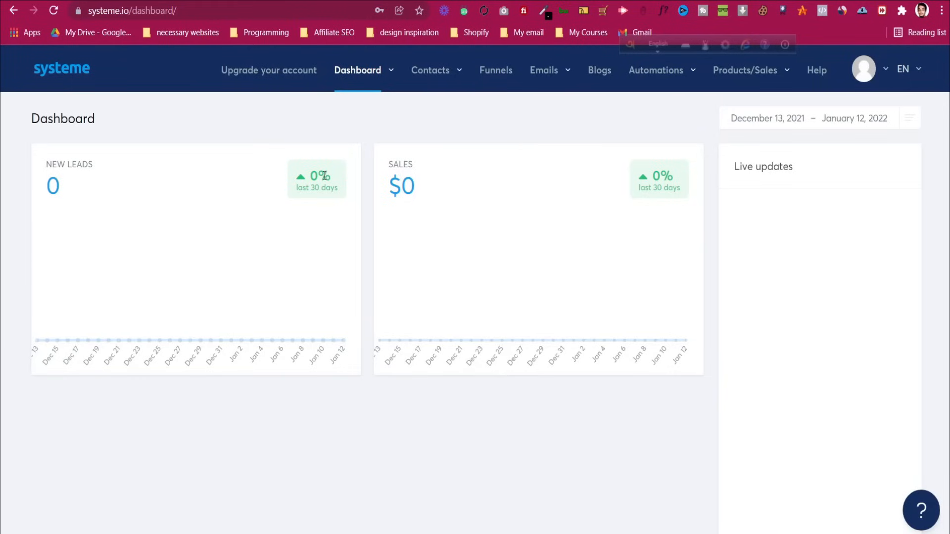
Review the Freemium plan's limits against the Startup, Webinar and Enterprise tiers on the plans page
left_click(291, 79)
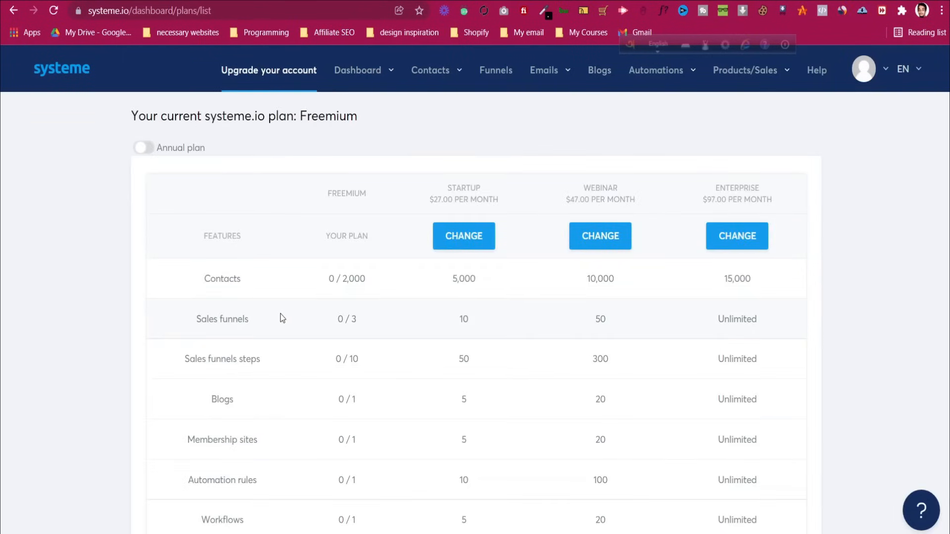
scroll(282, 318, "down", 8)
scroll(281, 317, "up", 8)
scroll(320, 197, "down", 2)
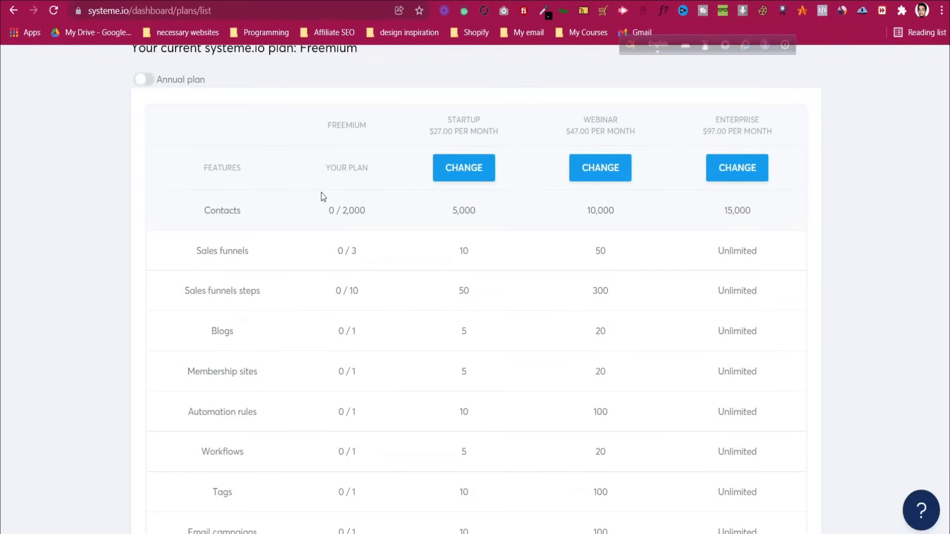
scroll(334, 227, "down", 2)
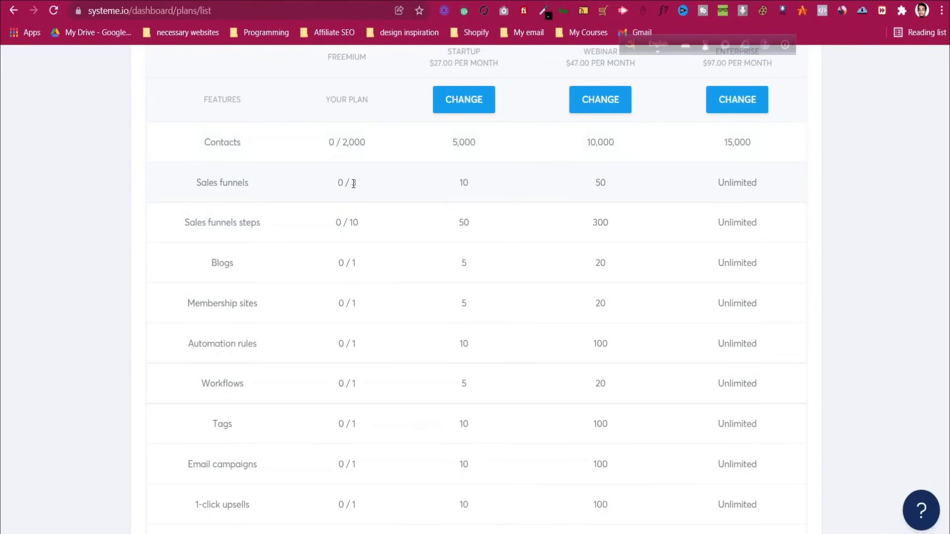
left_click_drag(341, 142, 363, 142)
left_click(365, 178)
scroll(319, 255, "down", 2)
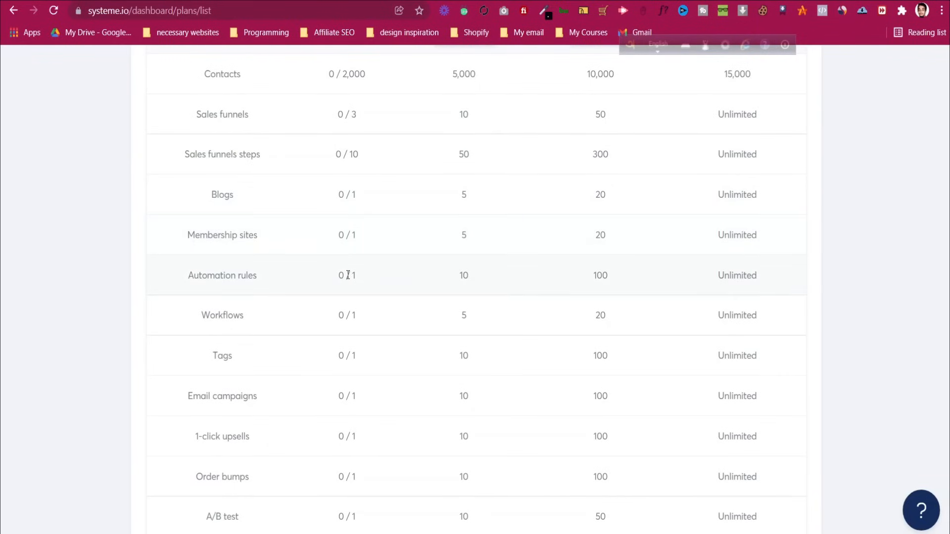
scroll(346, 272, "down", 2)
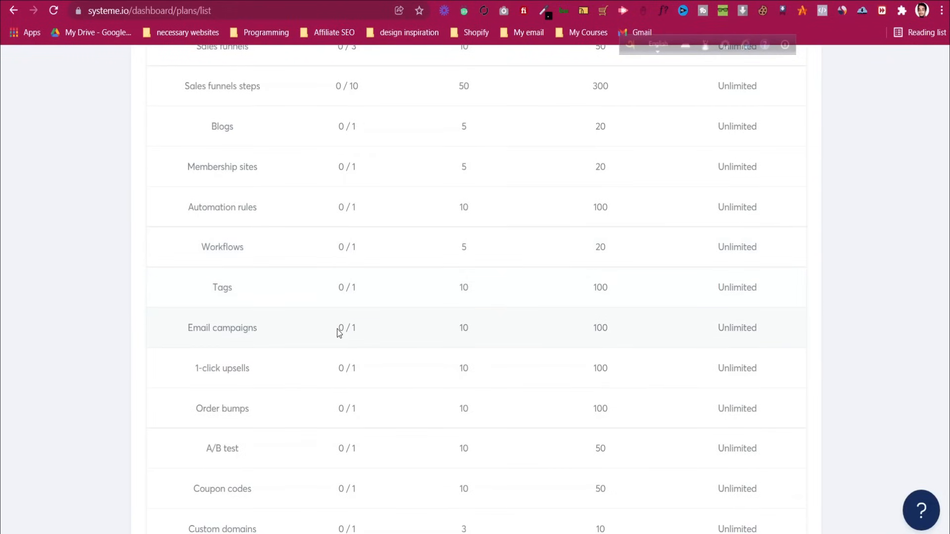
scroll(339, 330, "down", 2)
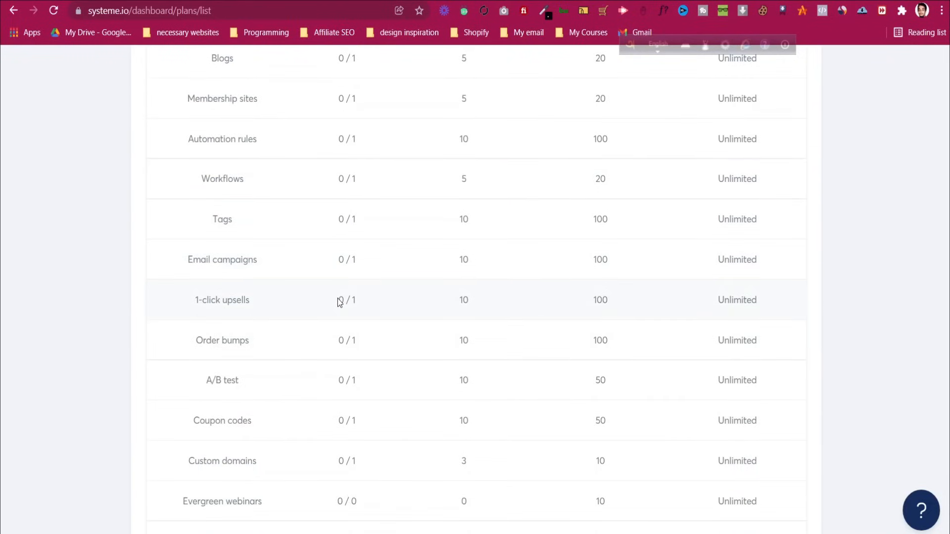
scroll(342, 330, "down", 3)
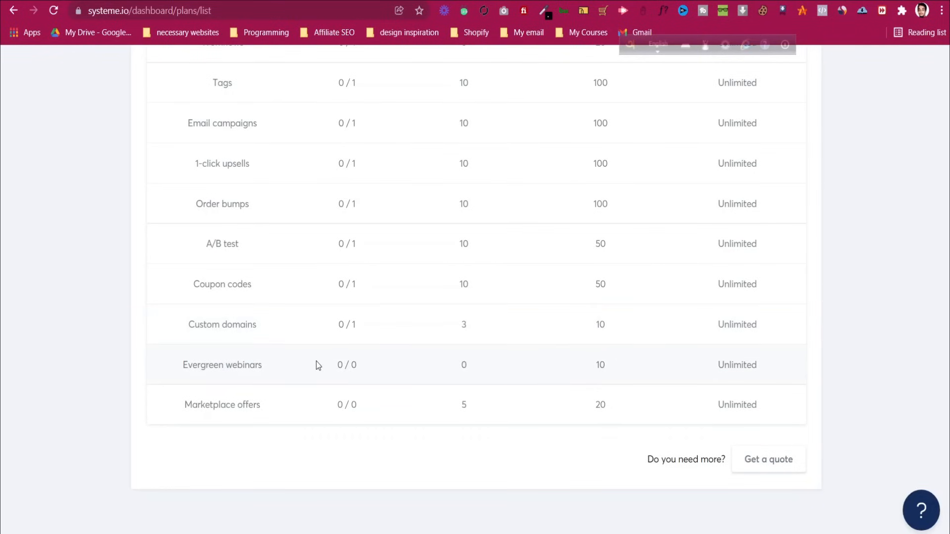
scroll(463, 324, "up", 10)
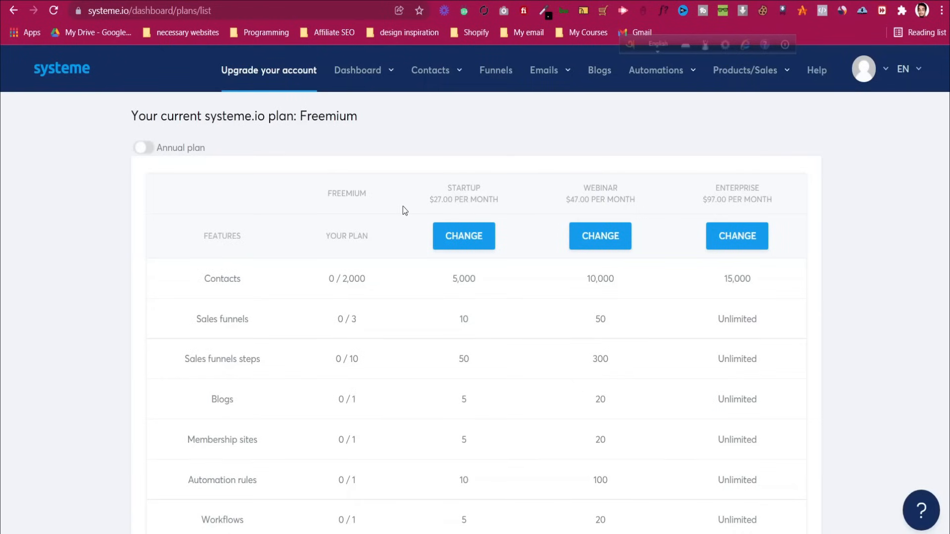
left_click(144, 147)
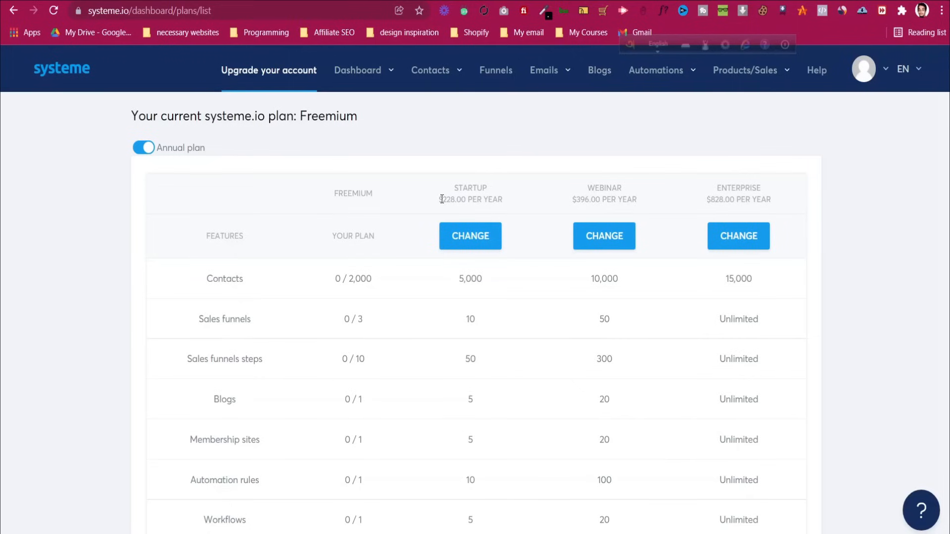
left_click(143, 147)
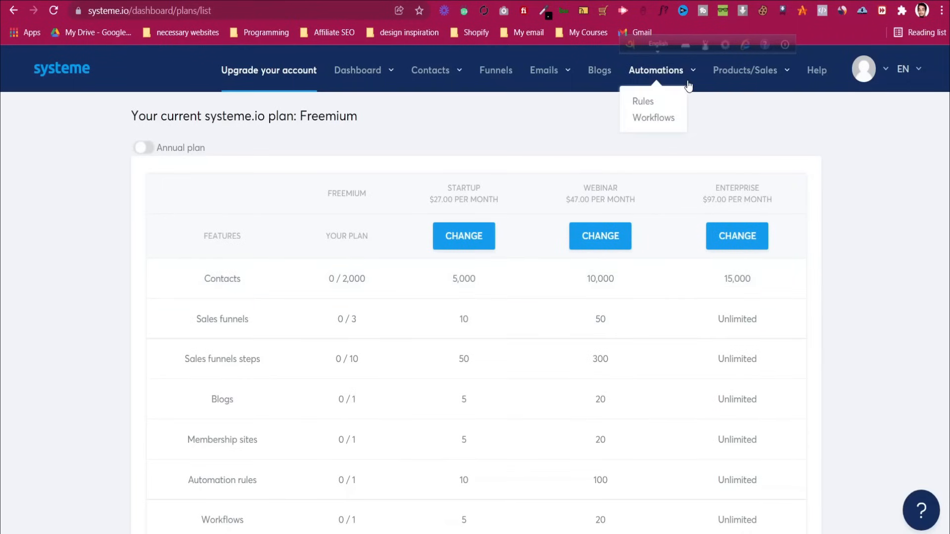
Go to the Main dashboard, then the Affiliate dashboard, and review its affiliate promotion link
mouse_move(364, 75)
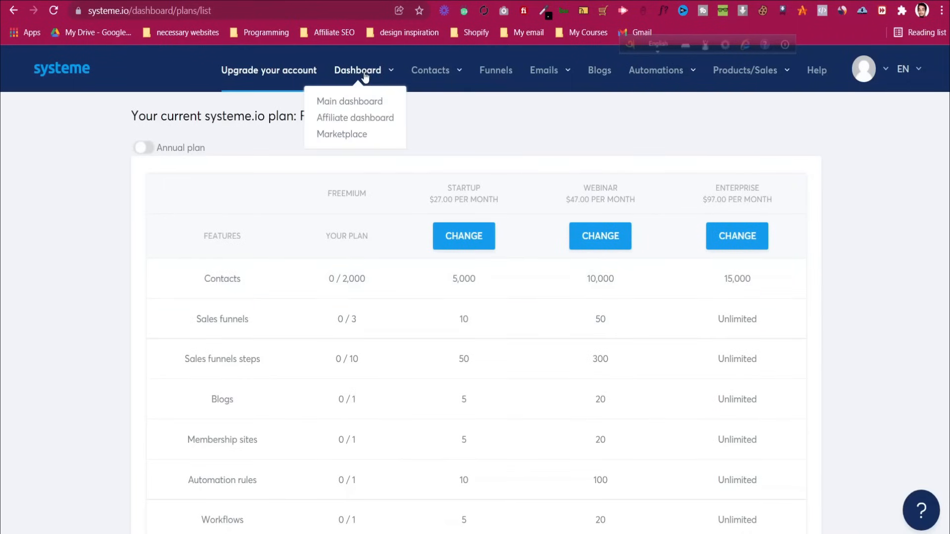
left_click(356, 101)
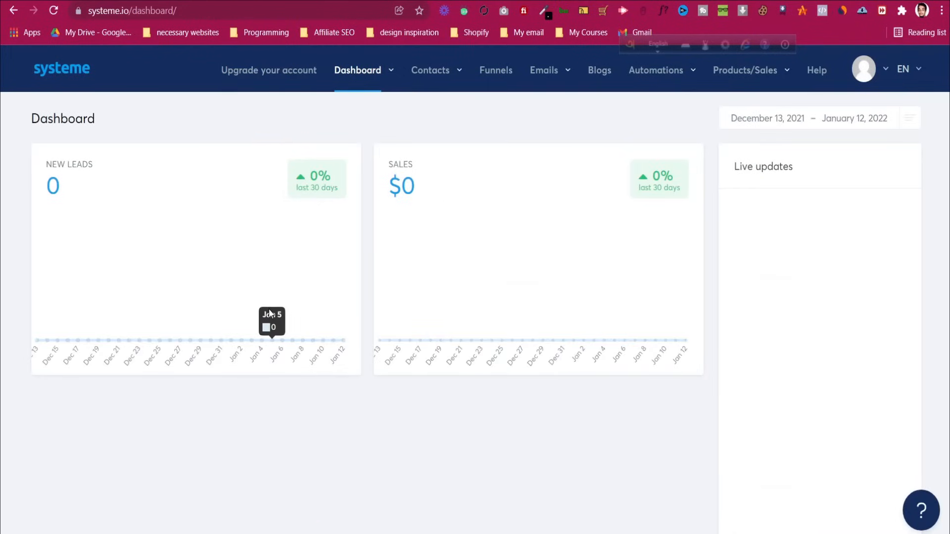
mouse_move(366, 59)
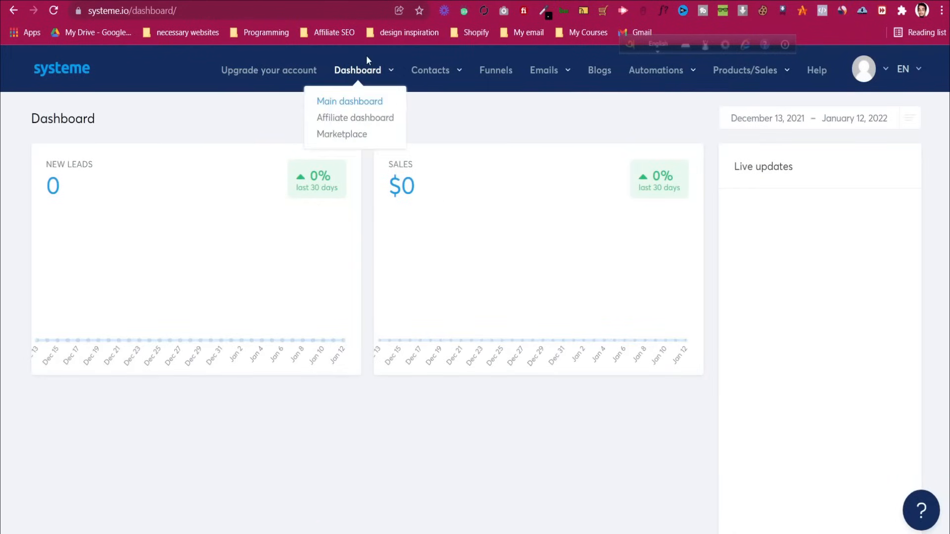
left_click(352, 117)
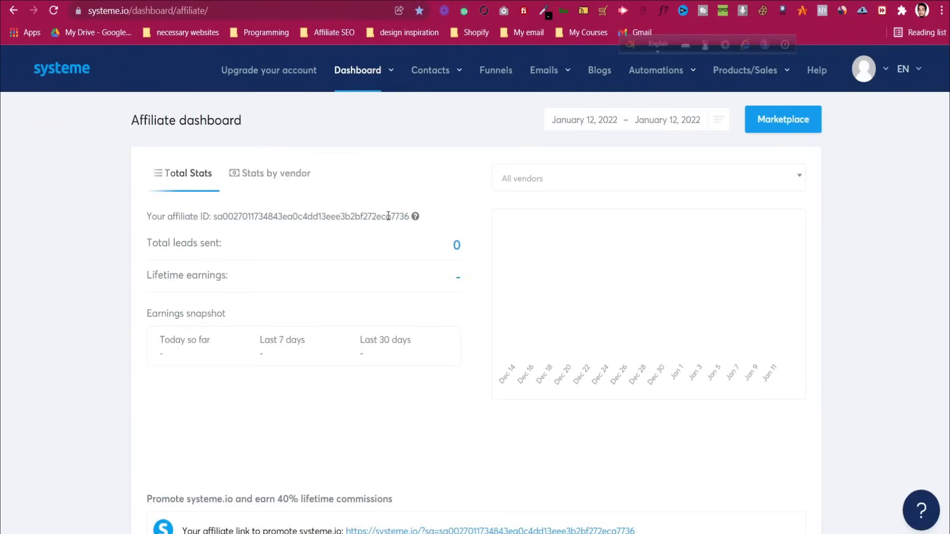
scroll(389, 217, "down", 4)
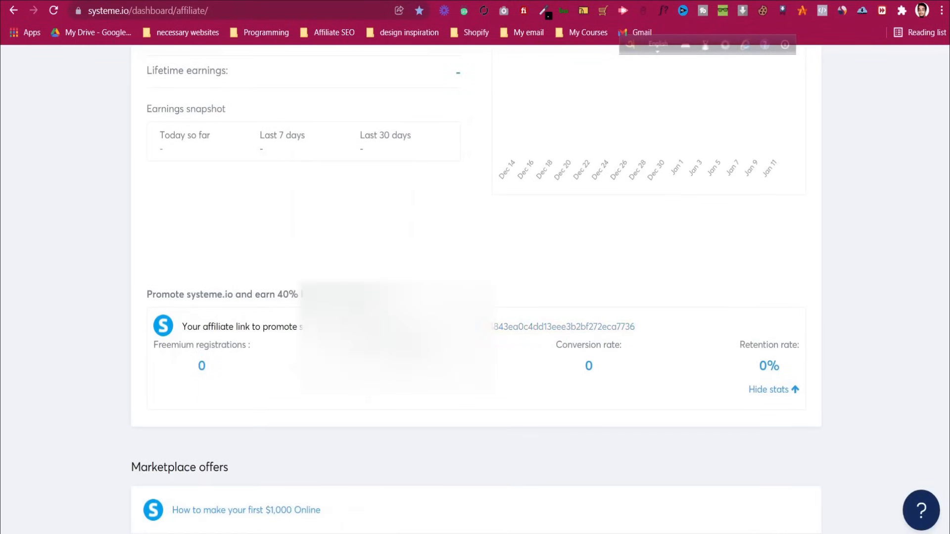
left_click_drag(346, 326, 628, 333)
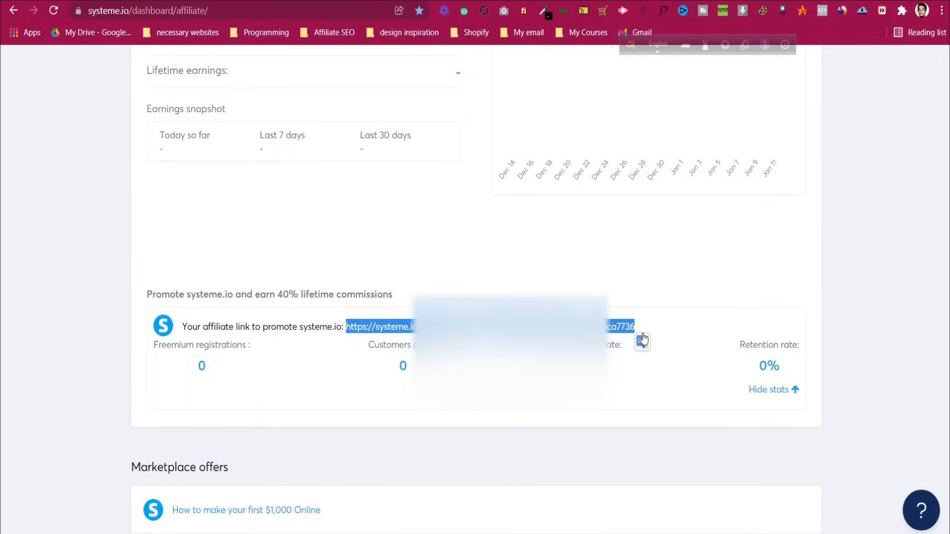
left_click(638, 378)
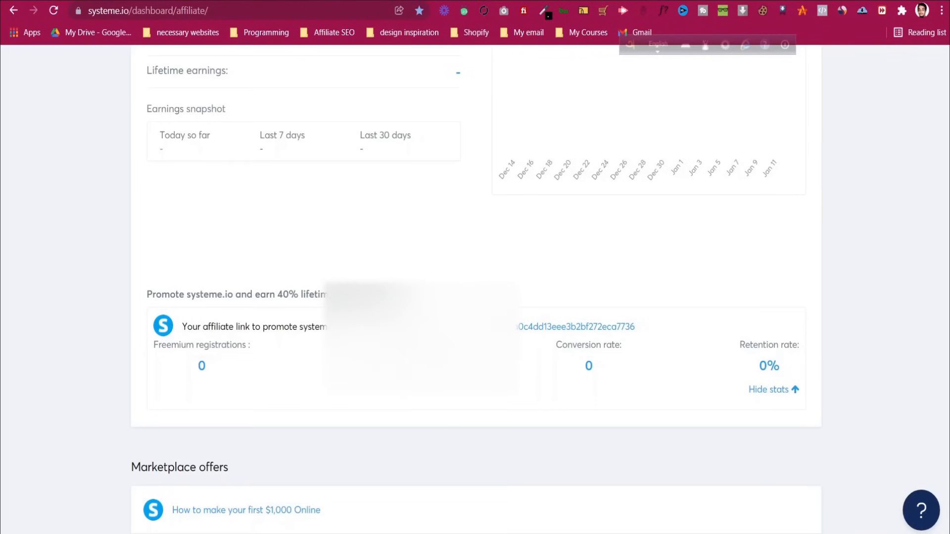
scroll(478, 299, "up", 4)
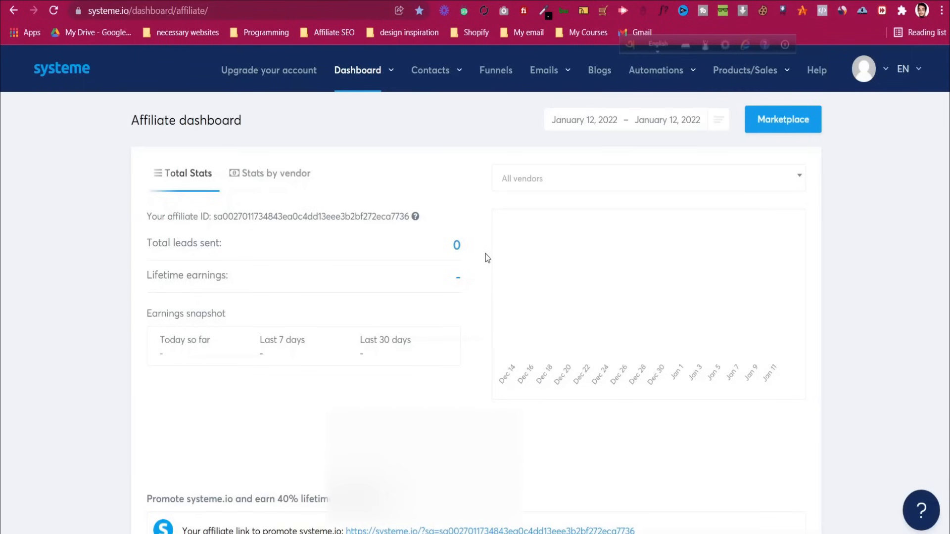
Visit the contacts list and its import page, then return twice to the Affiliate dashboard
mouse_move(433, 81)
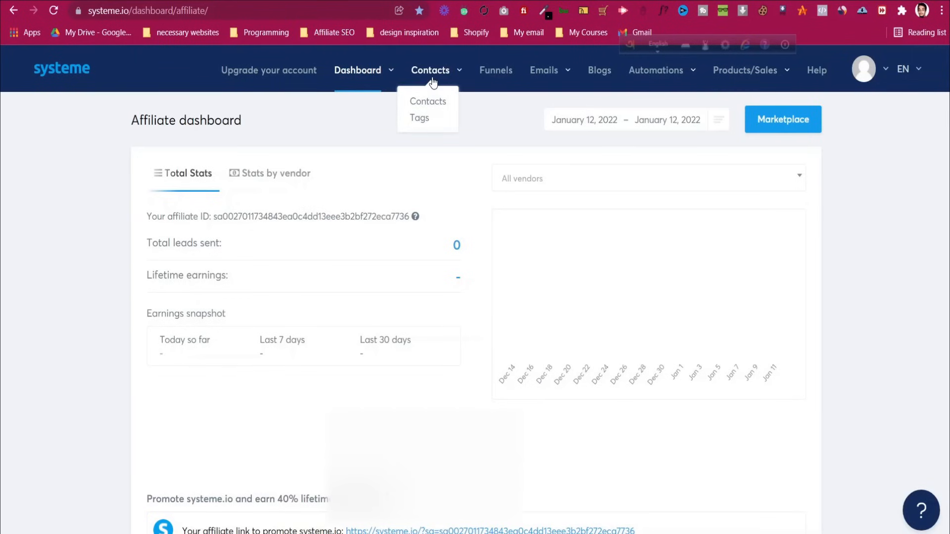
left_click(432, 103)
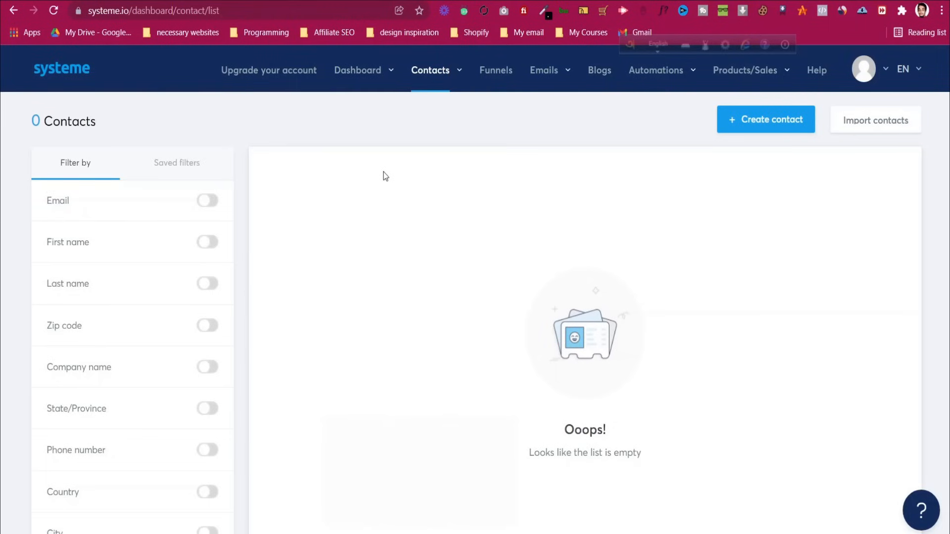
scroll(374, 297, "down", 3)
scroll(505, 293, "up", 3)
left_click(886, 119)
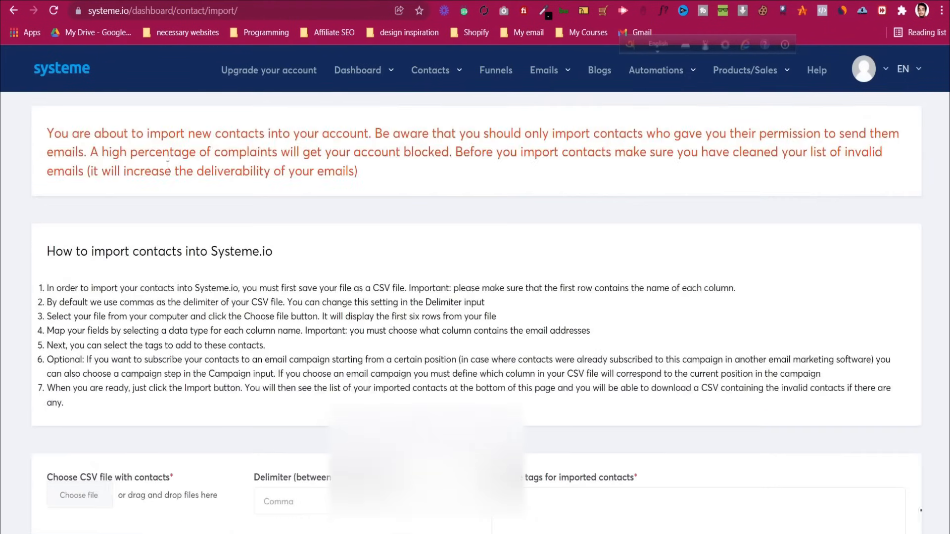
left_click(10, 13)
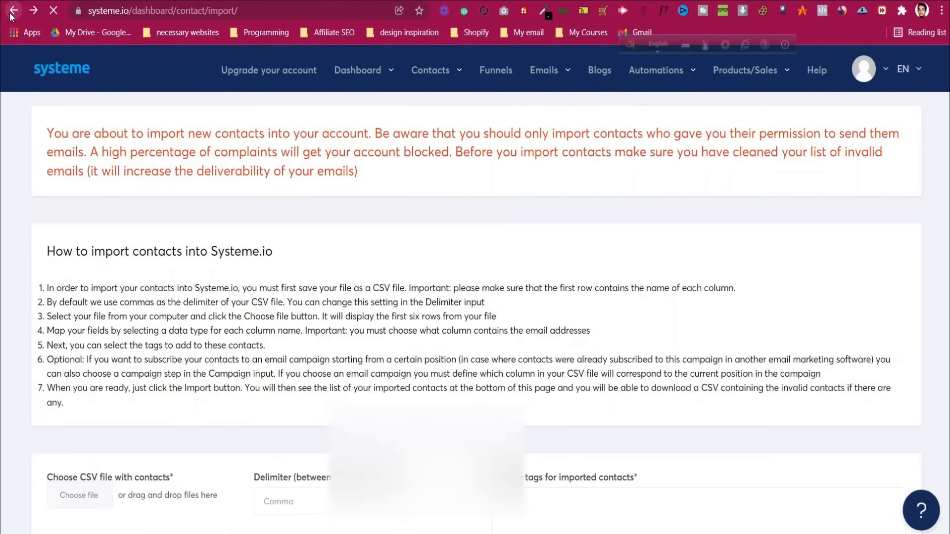
left_click(10, 12)
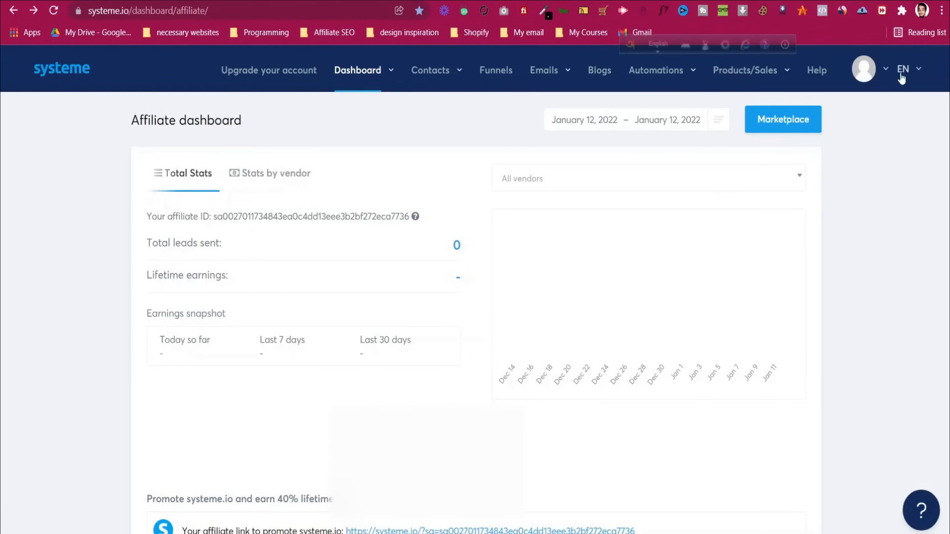
Review the profile settings from the avatar menu, then go to the empty Funnels list
left_click(886, 73)
left_click(836, 132)
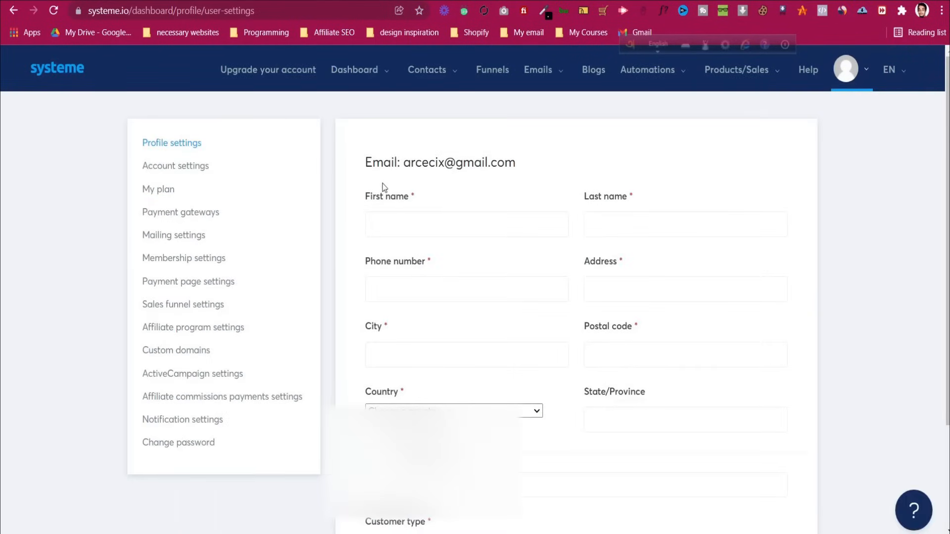
scroll(368, 206, "down", 2)
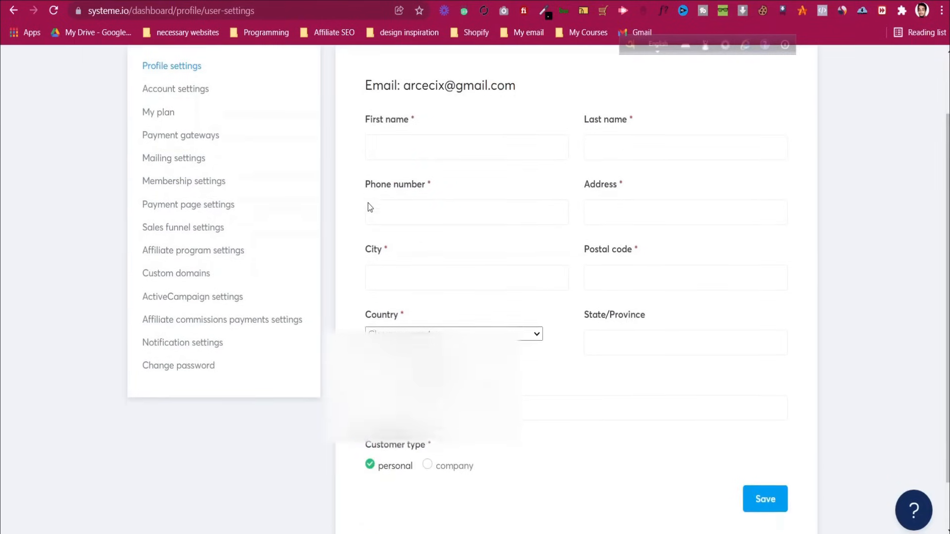
scroll(369, 207, "up", 1)
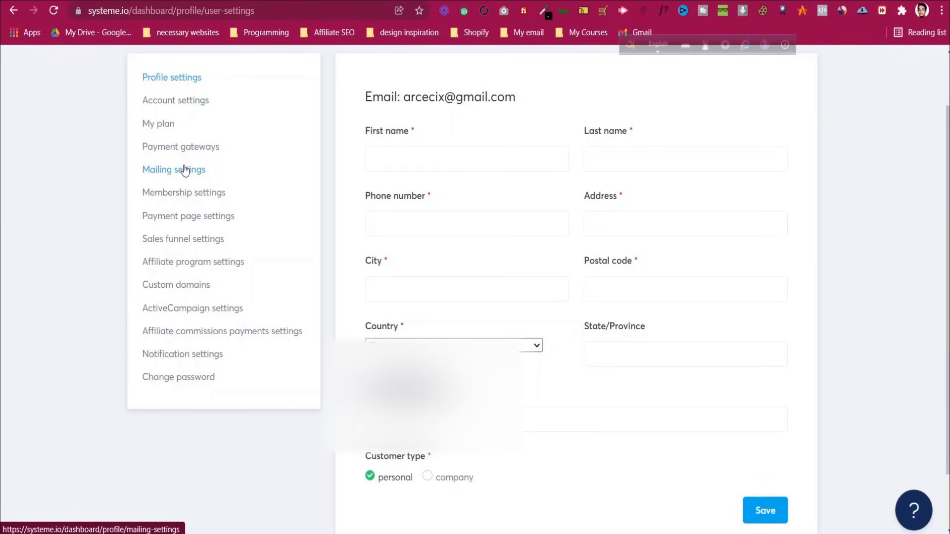
scroll(225, 174, "up", 2)
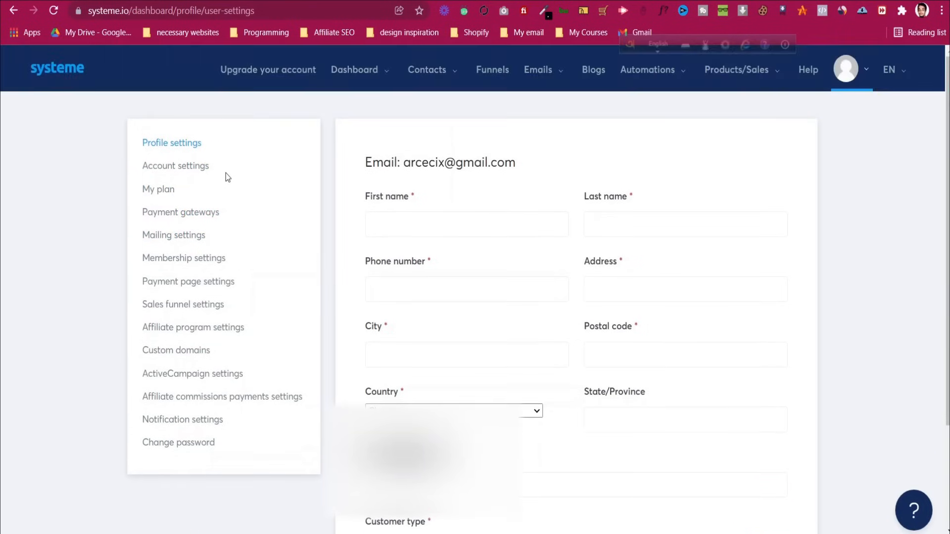
left_click(494, 72)
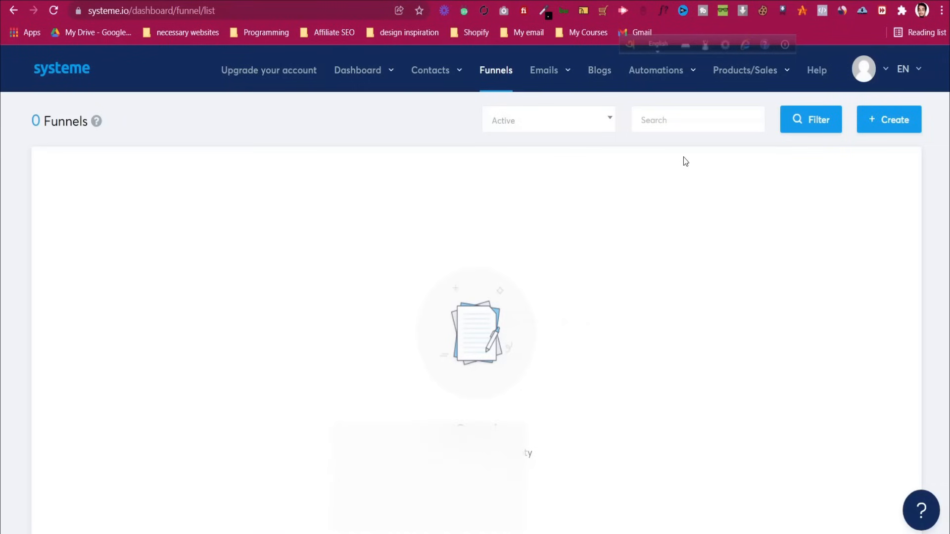
mouse_move(747, 74)
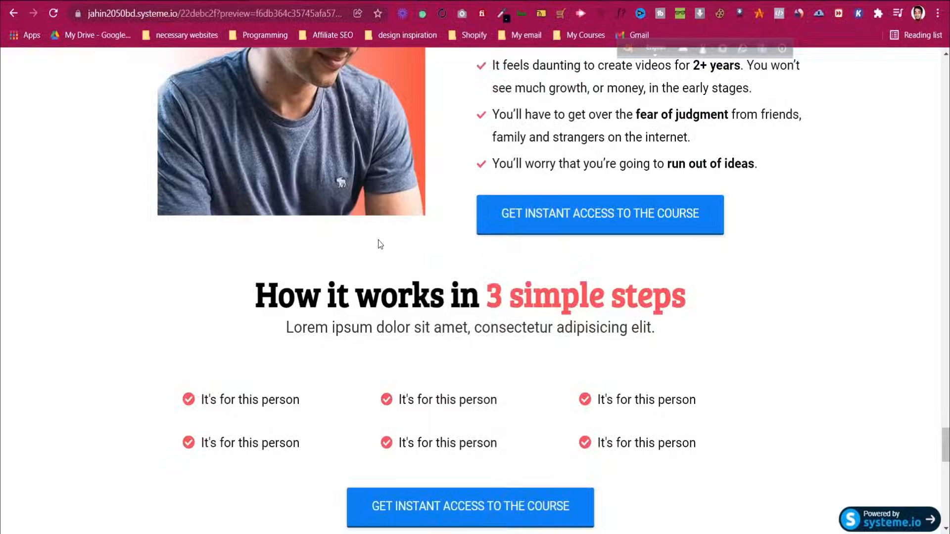
Scroll the YouTube-course sales page preview from its header down to the 'Module title here' cards
scroll(378, 248, "up", 10)
scroll(380, 252, "up", 20)
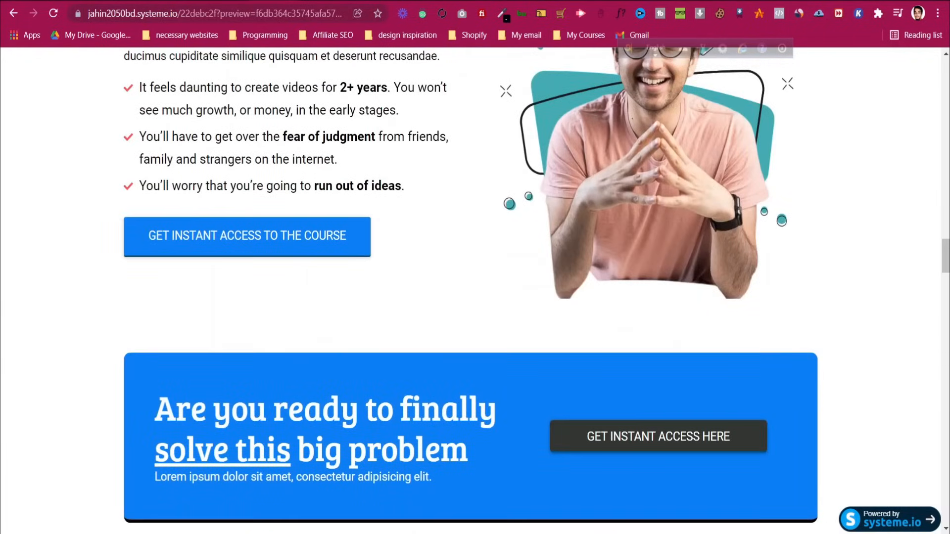
scroll(519, 217, "up", 15)
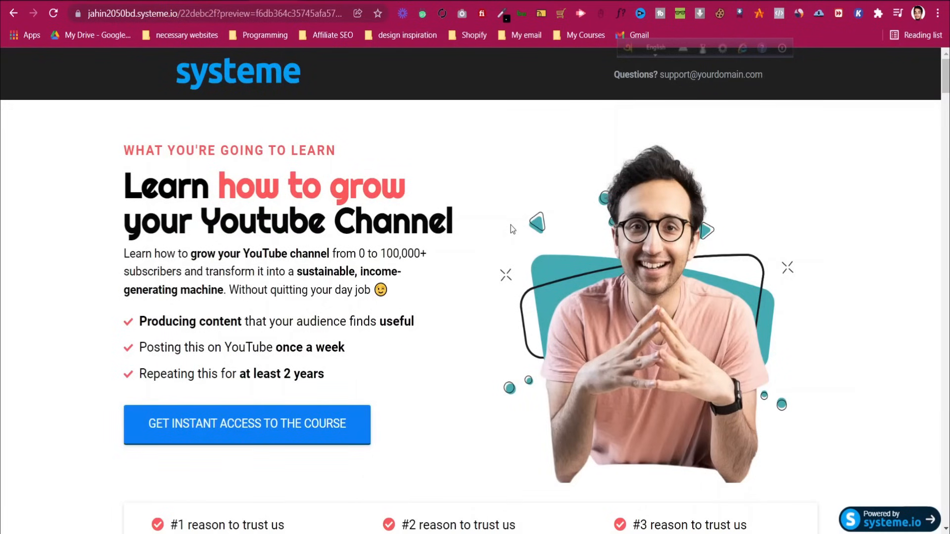
scroll(511, 229, "down", 4)
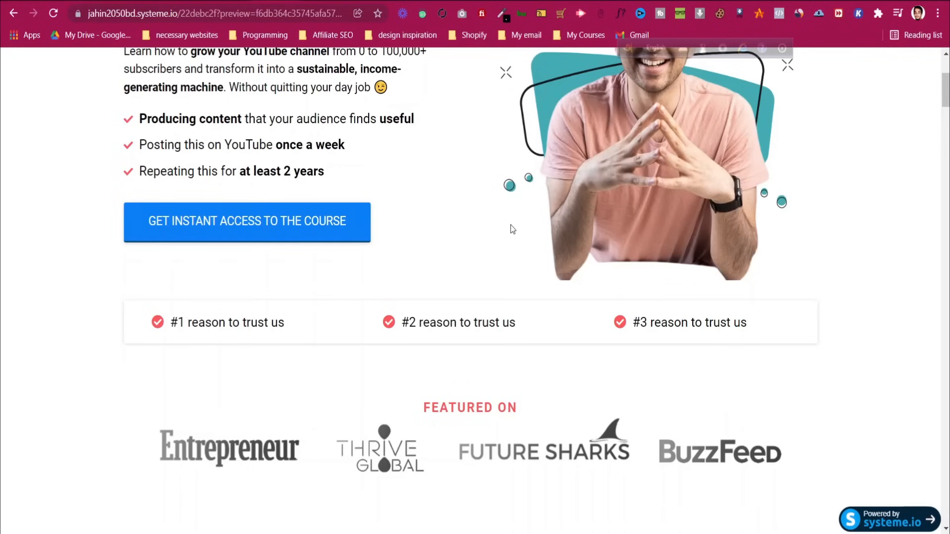
scroll(509, 226, "up", 4)
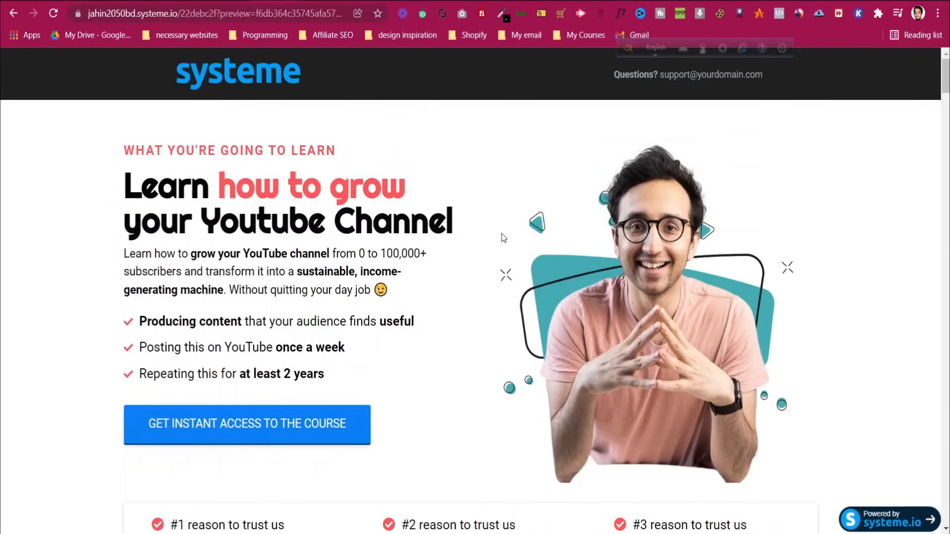
scroll(502, 238, "down", 2)
scroll(503, 238, "down", 20)
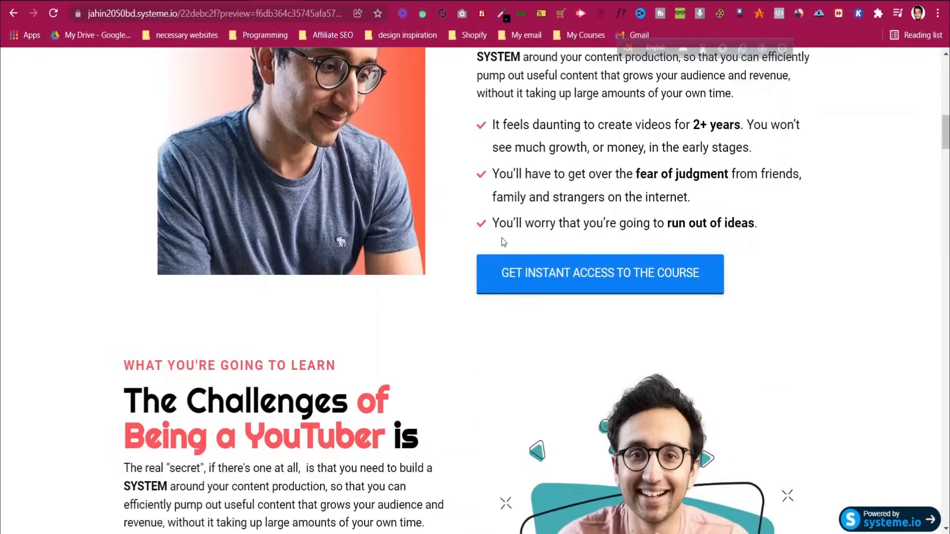
scroll(503, 241, "down", 8)
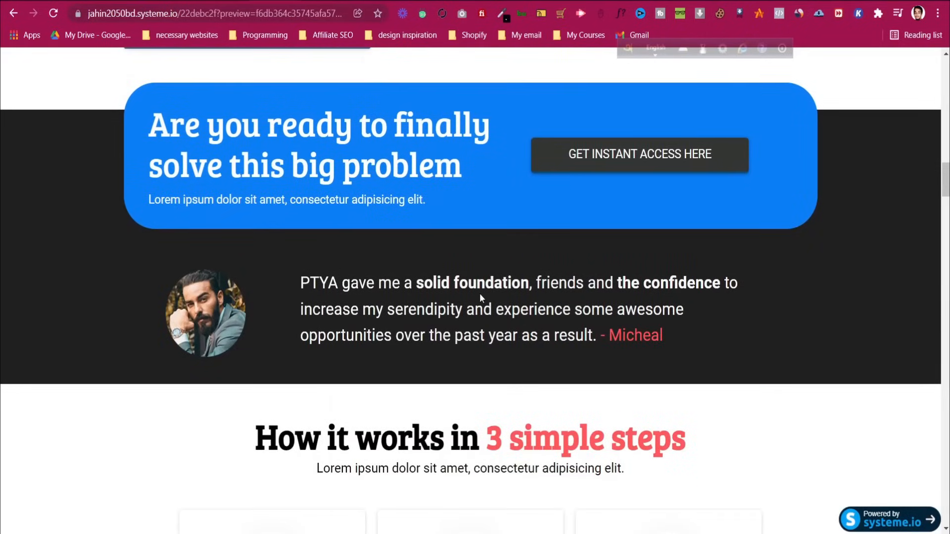
scroll(480, 297, "down", 20)
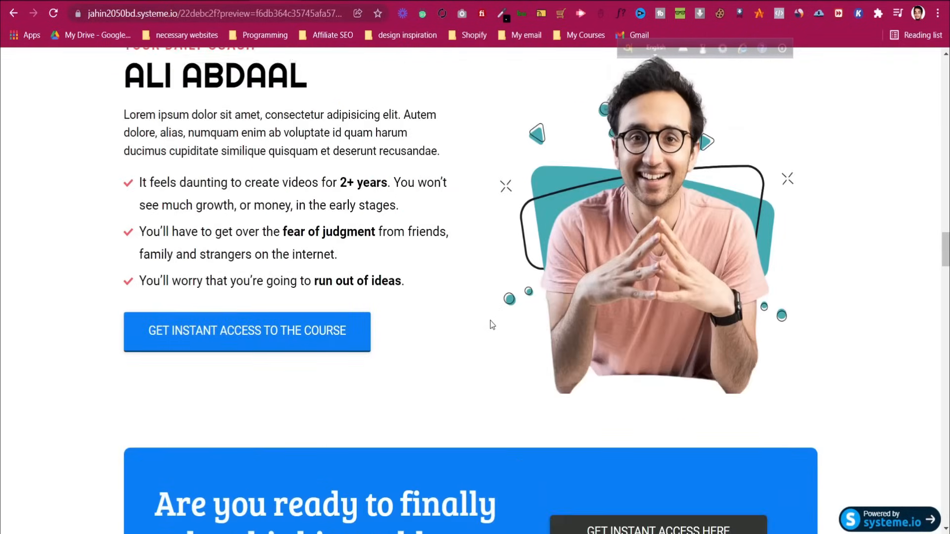
scroll(495, 329, "down", 9)
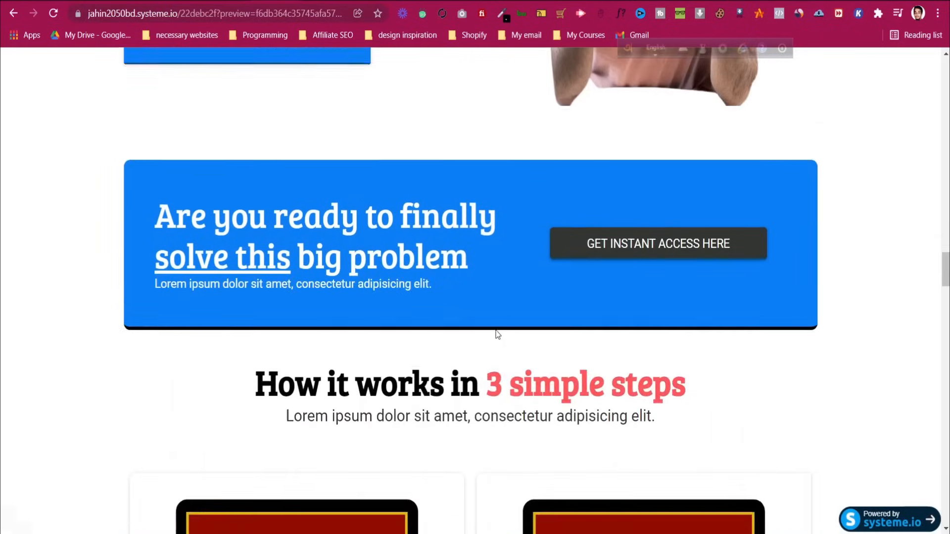
scroll(494, 306, "down", 13)
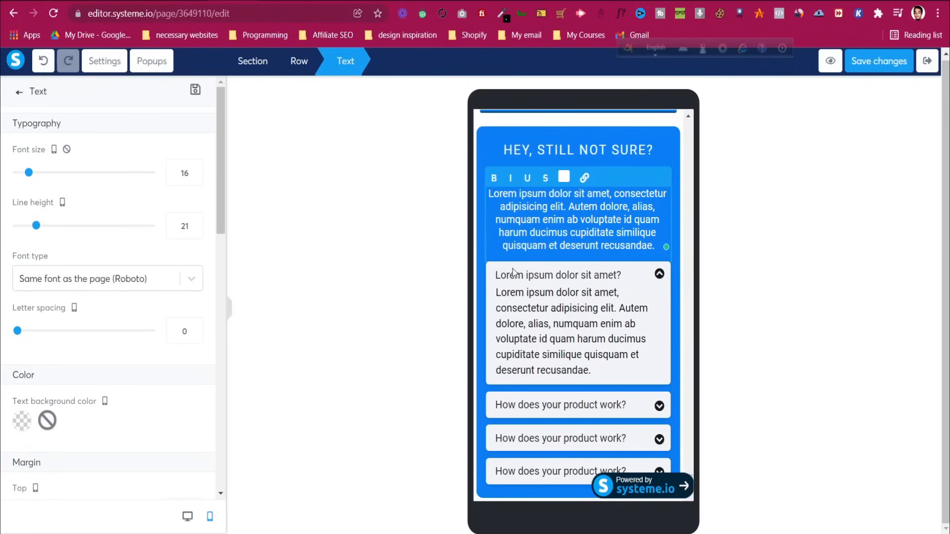
Switch the editor preview to desktop view, then bring the DFY Email Templates Plus PDF eBook folder forward
left_click(187, 516)
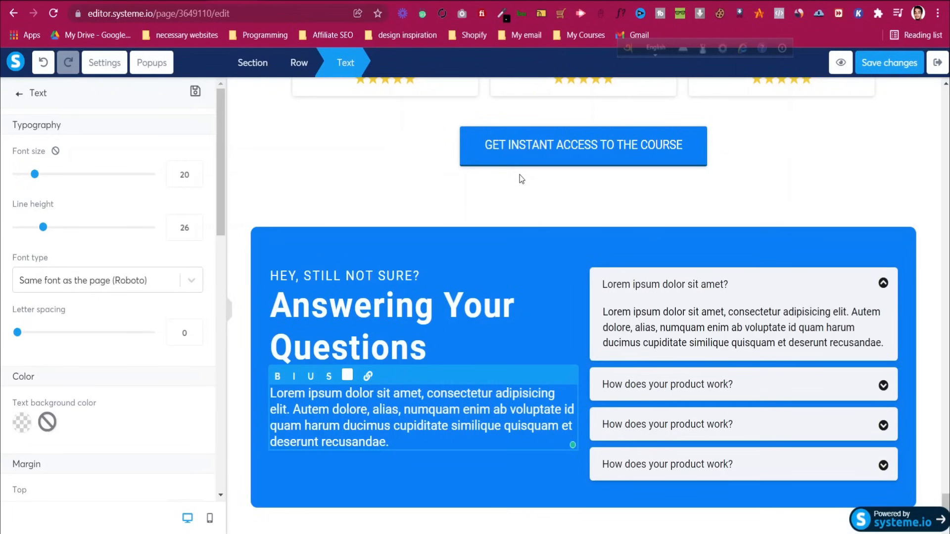
left_click_drag(947, 498, 947, 316)
scroll(947, 317, "up", 11)
left_click_drag(946, 441, 934, 89)
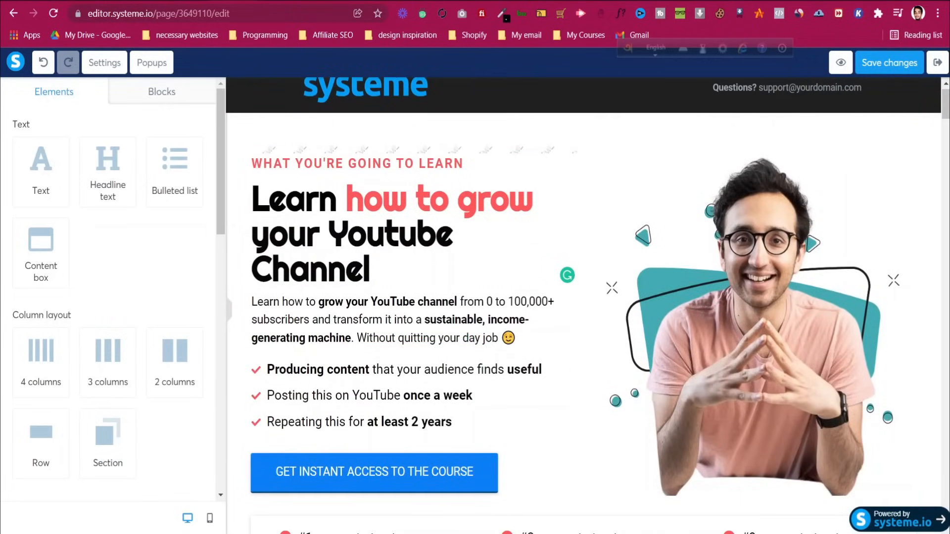
left_click(349, 470)
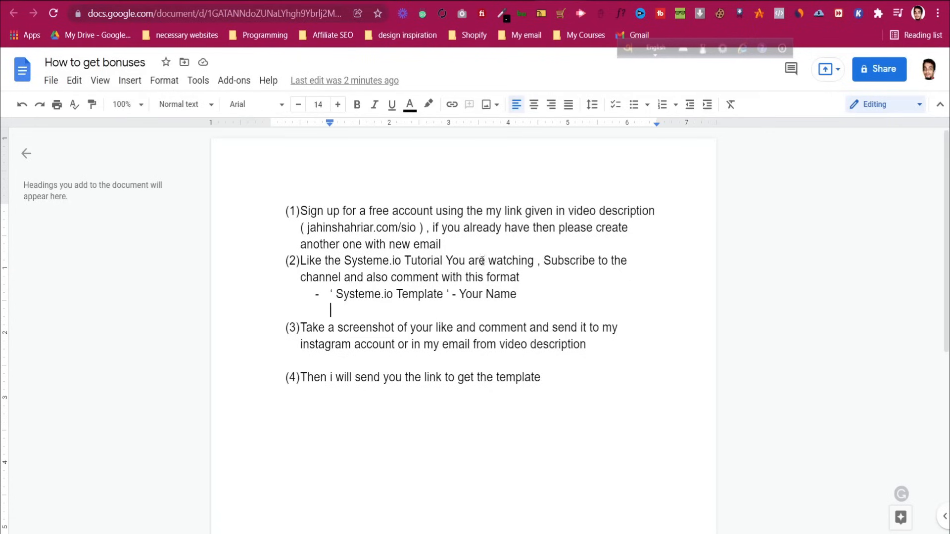
Make the sign-up link text in step (1) bold
left_click_drag(417, 229, 307, 229)
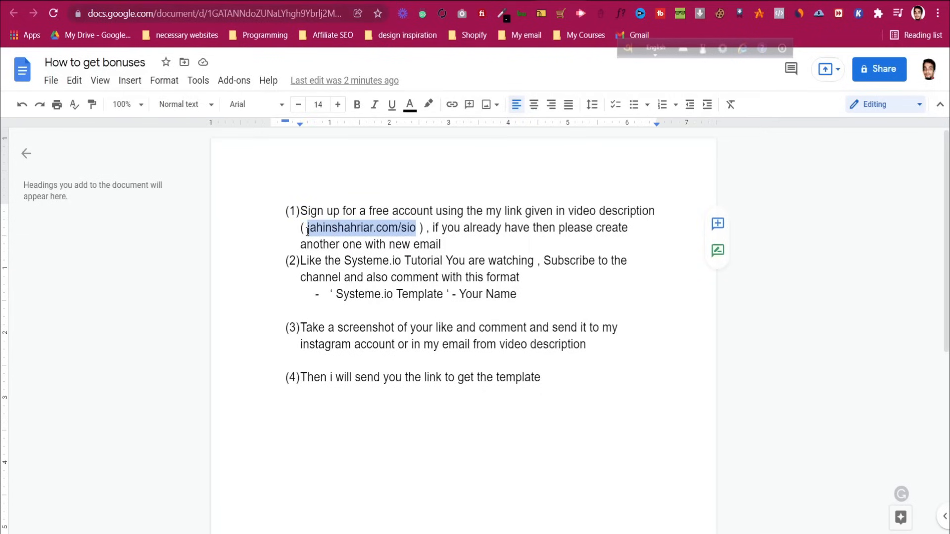
left_click(357, 104)
left_click(411, 218)
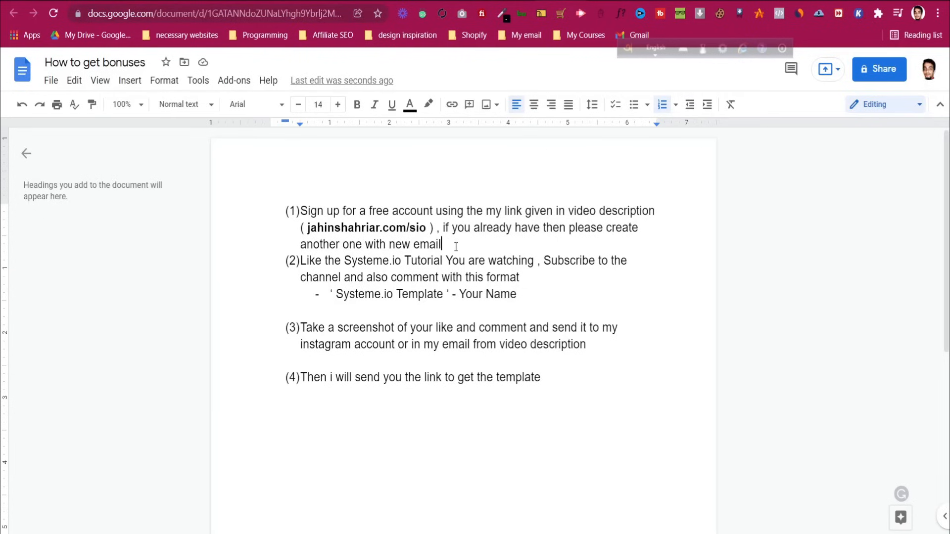
Highlight the opening words of step (2), deselect them and scroll further down the document
left_click_drag(301, 258, 394, 261)
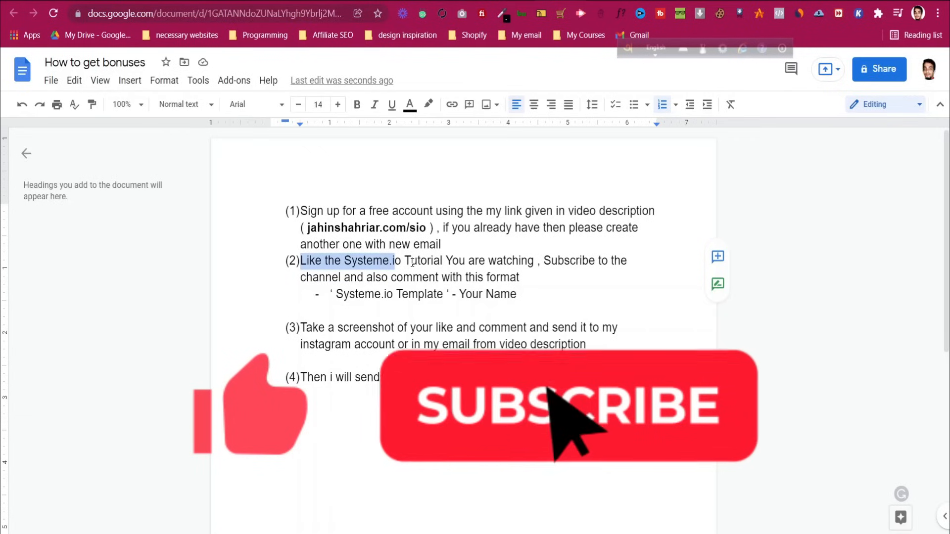
left_click(544, 261)
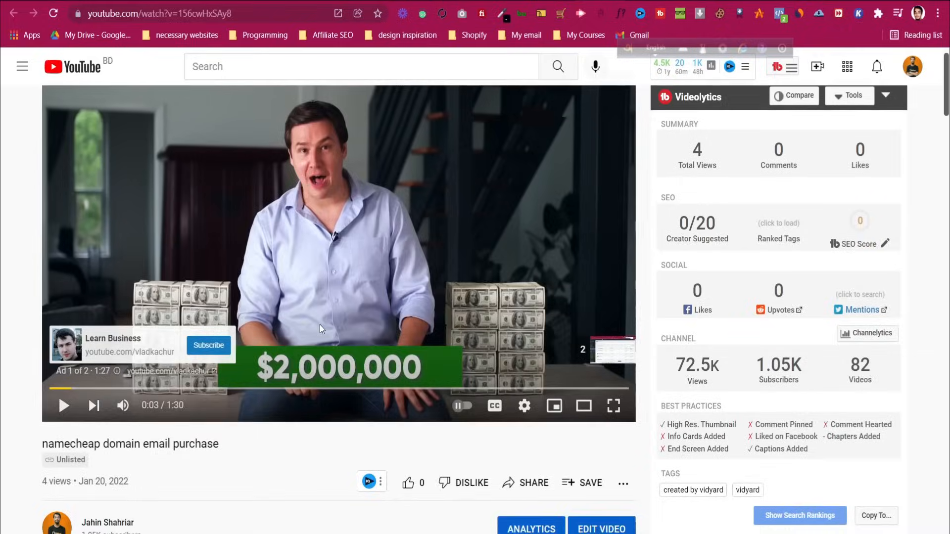
scroll(320, 324, "down", 10)
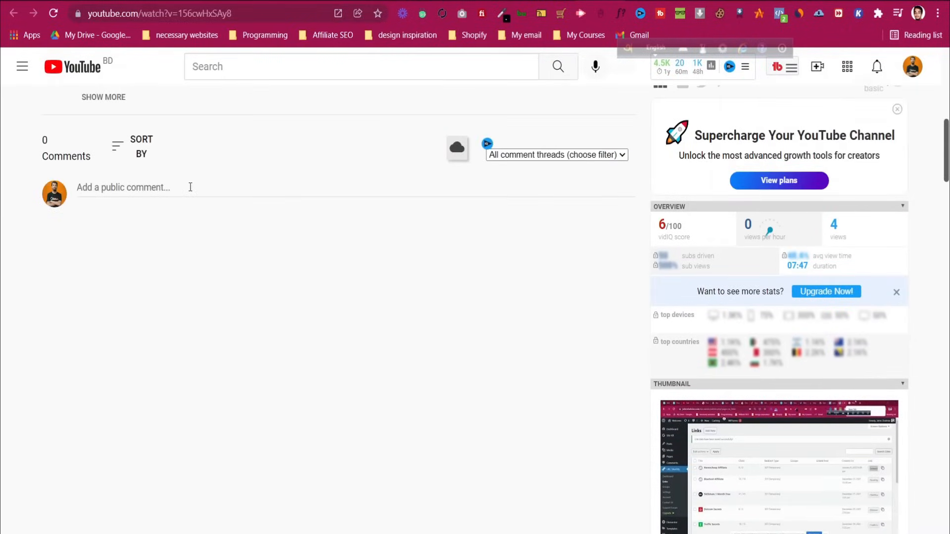
Post a 'Systeme.io Template' comment signed with a name on the YouTube video
left_click(190, 187)
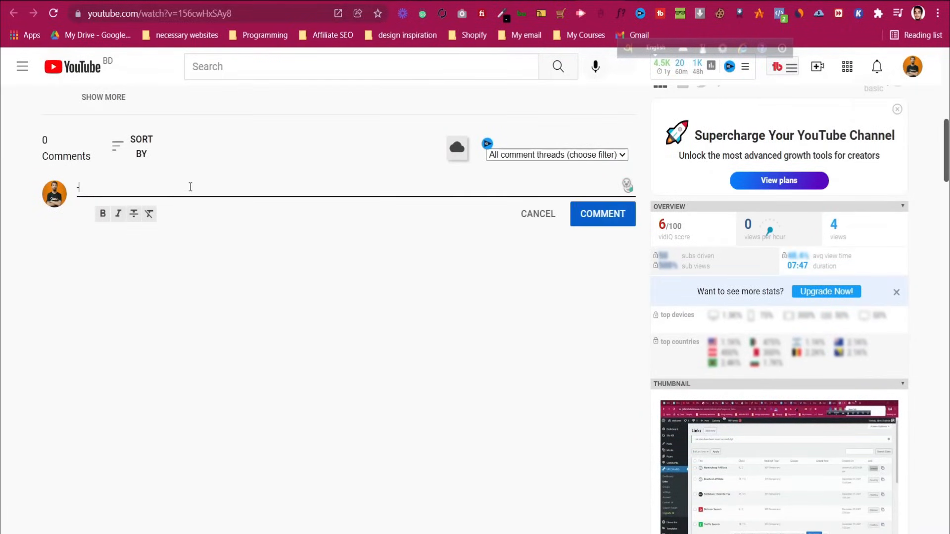
key("BackSpace")
type("' Systeme.io Template 0 ")
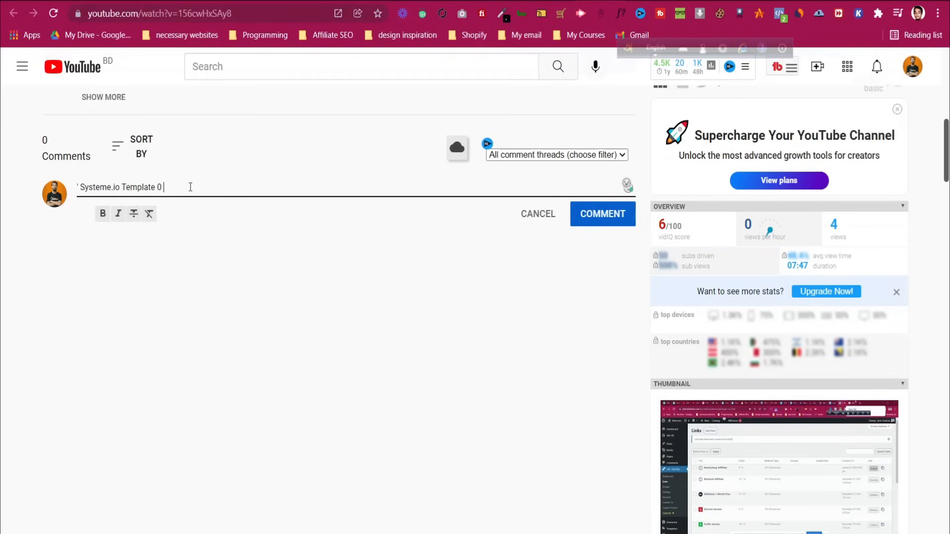
type("' - Kevin")
left_click(620, 218)
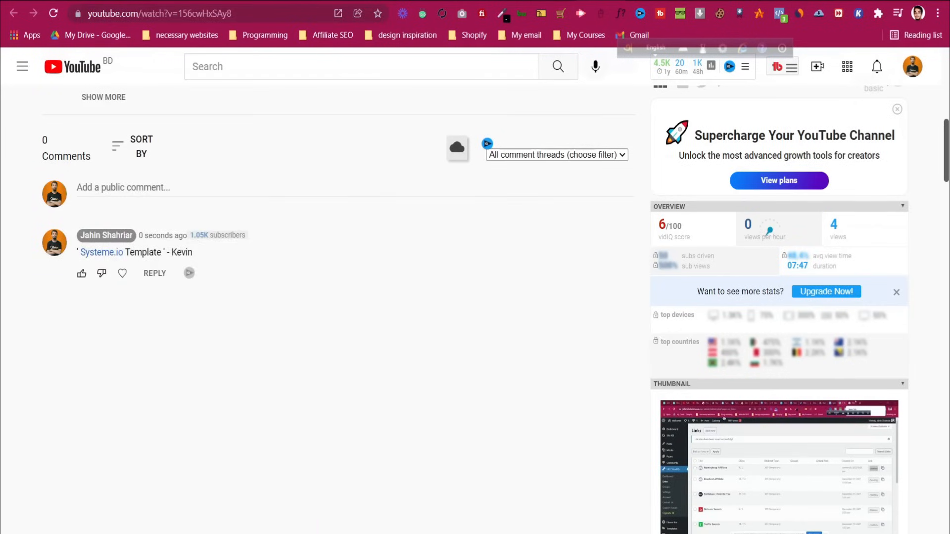
key("super+s")
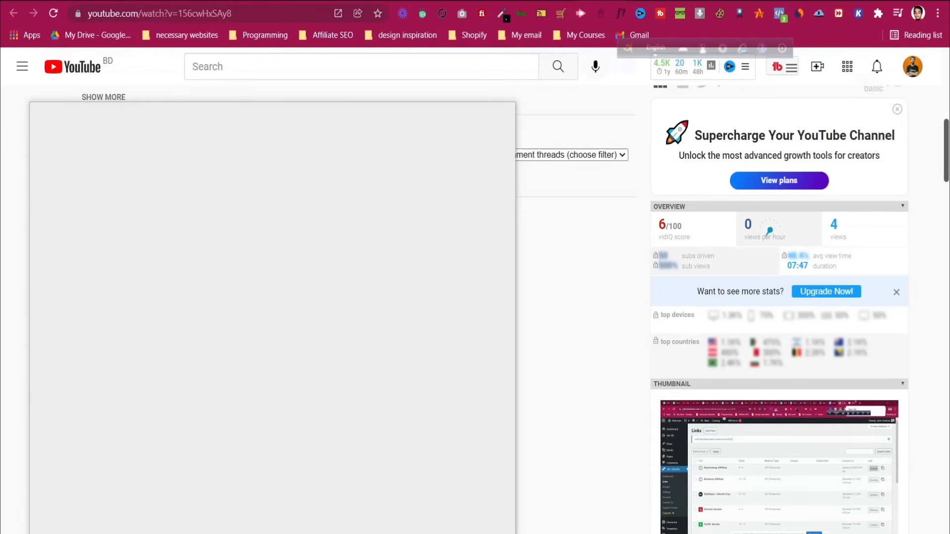
Launch Snipping Tool and capture the video's like and comment area
type("sn")
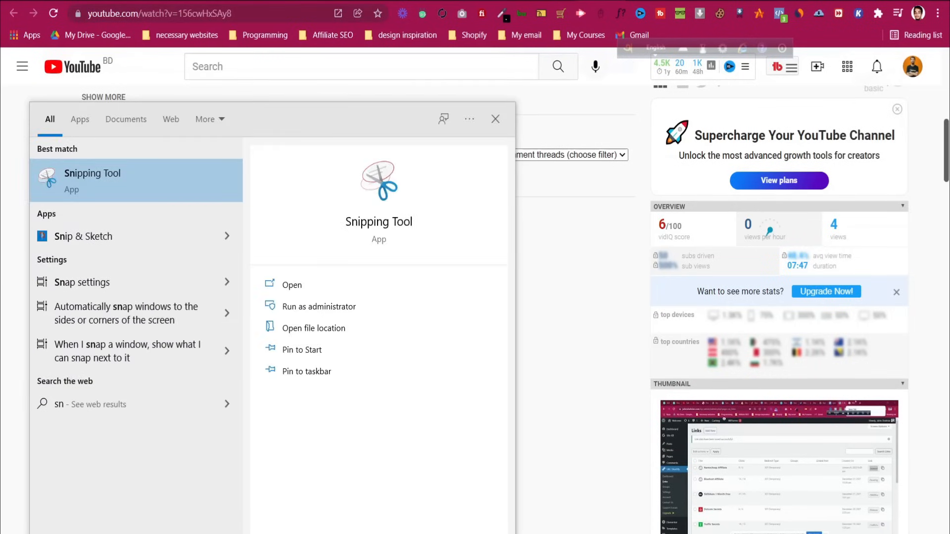
left_click(179, 184)
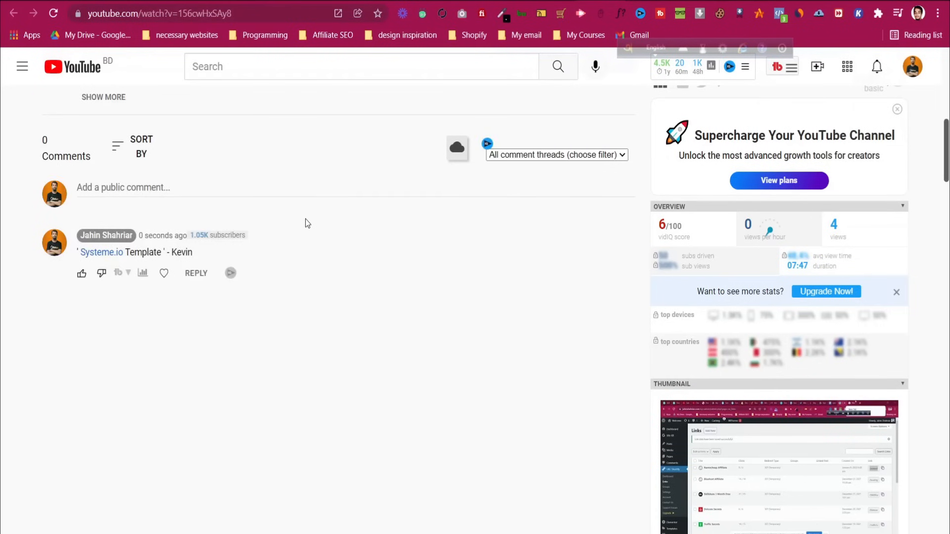
scroll(305, 219, "up", 4)
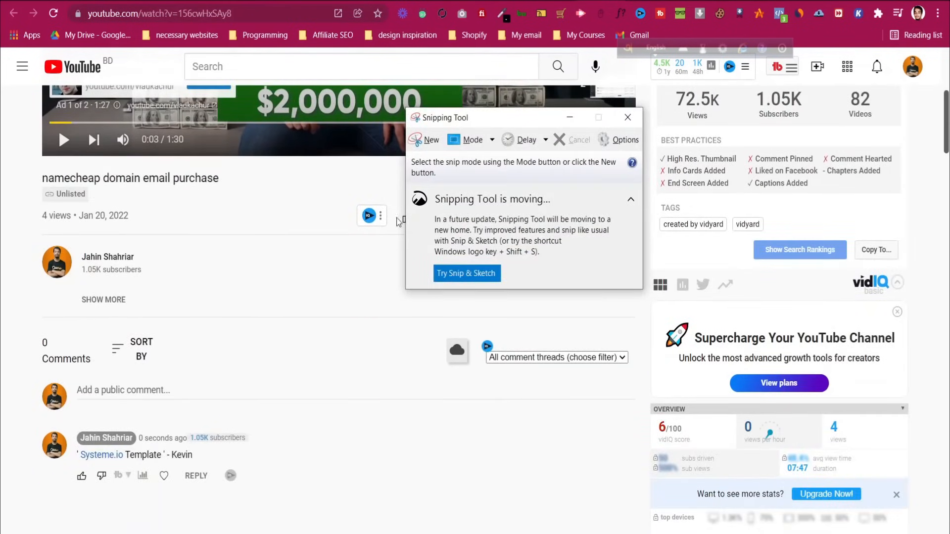
left_click(426, 140)
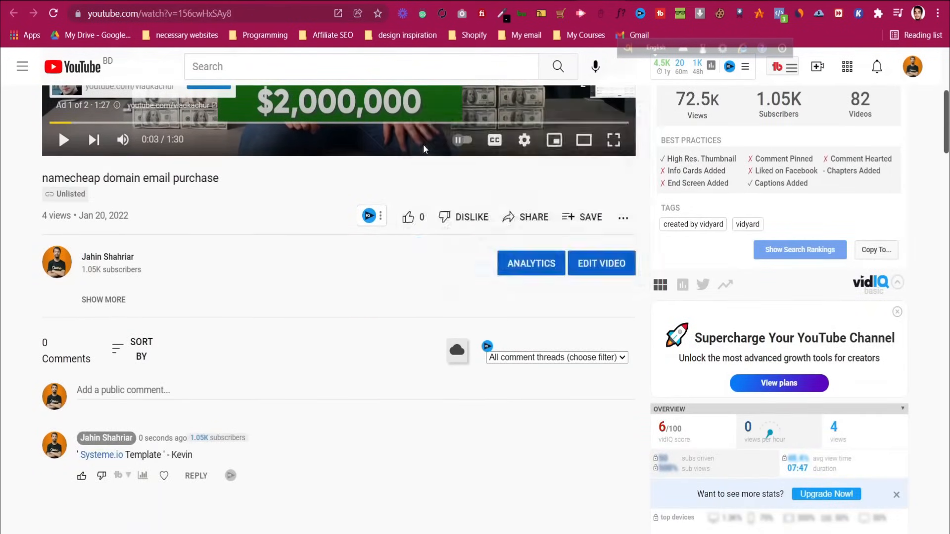
left_click_drag(3, 156, 647, 528)
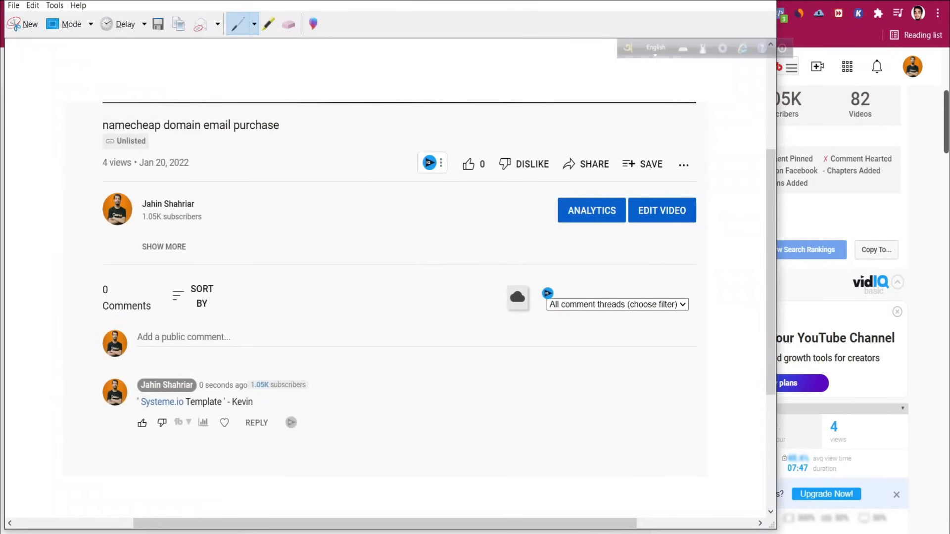
Discard the snip without saving and return to the document after item (4)
key("alt+F4")
left_click(445, 272)
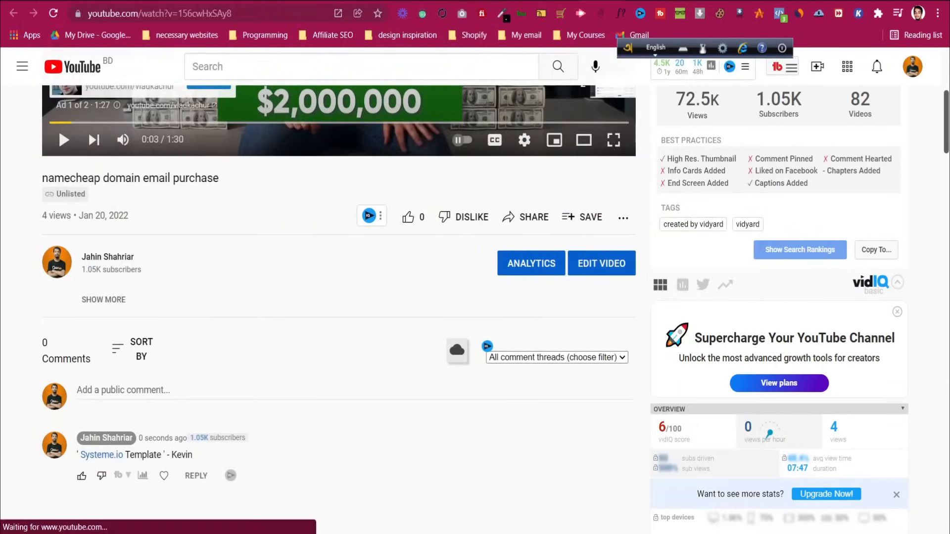
left_click(488, 1)
left_click(552, 387)
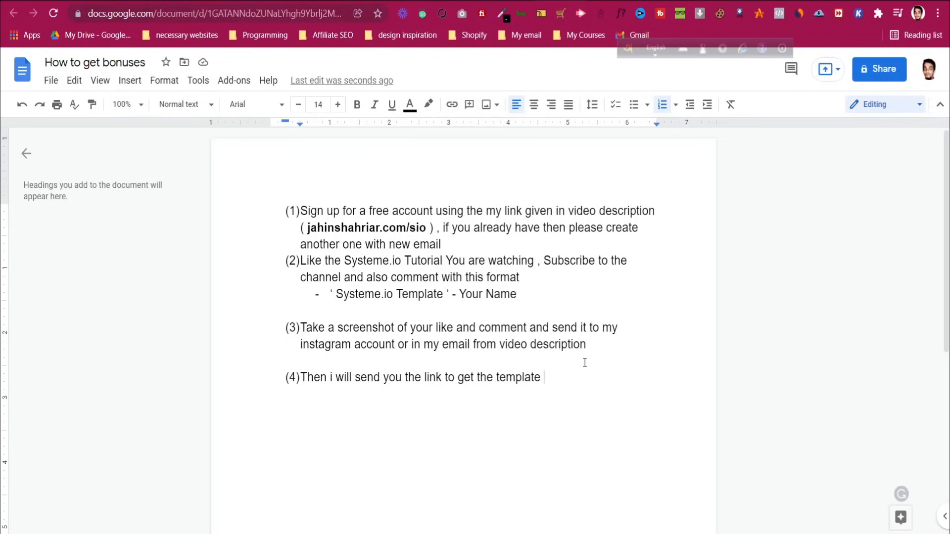
Add dash bullets under item (4): the e-mail address, then 'attached the screenshot'
key("Return")
key("BackSpace")
type("- ")
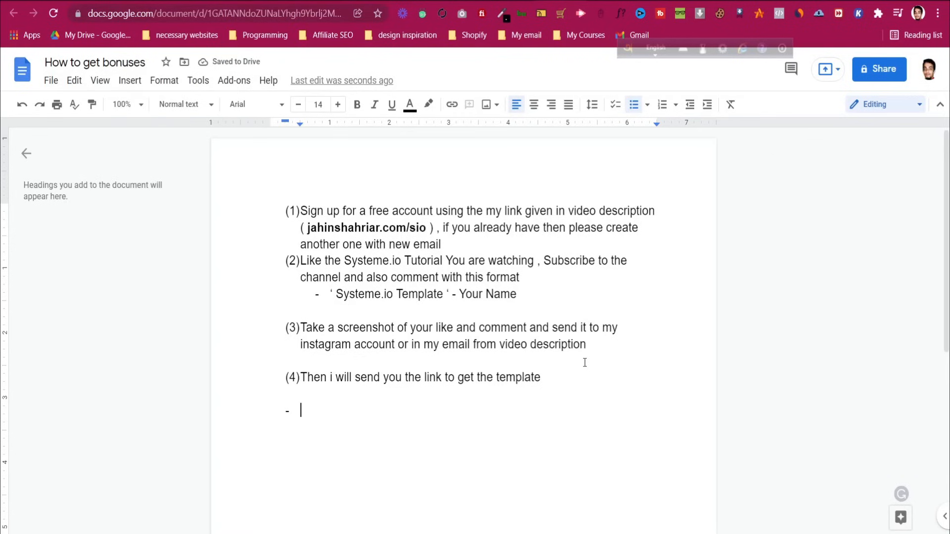
key("Return")
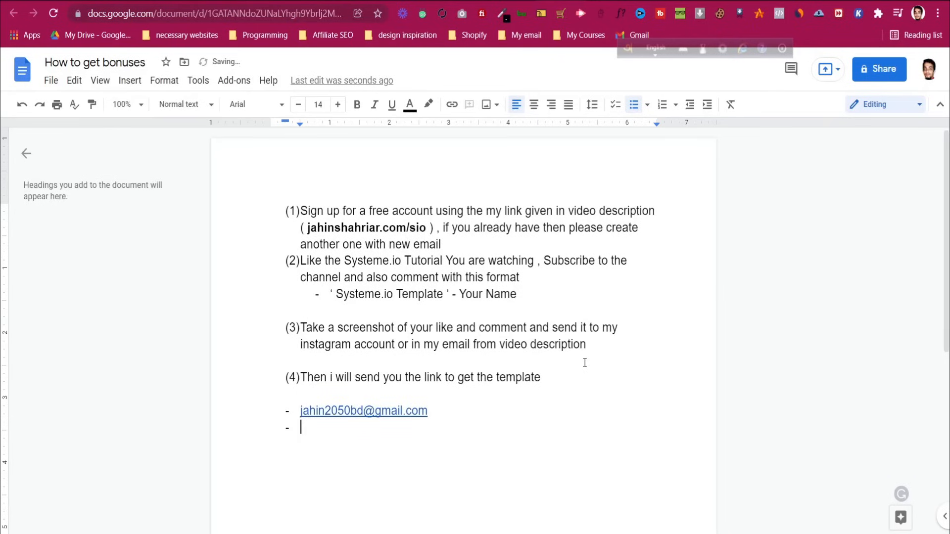
type("attached the screenshot")
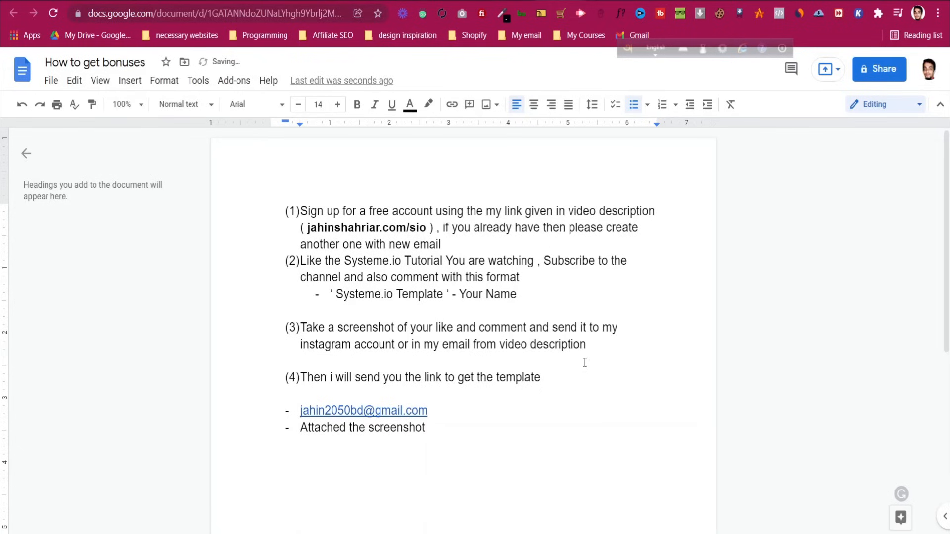
key("Return")
Deselect the e-mail link and place the cursor at the end of the screenshot line
left_click_drag(433, 411, 309, 410)
left_click(450, 405)
left_click(438, 427)
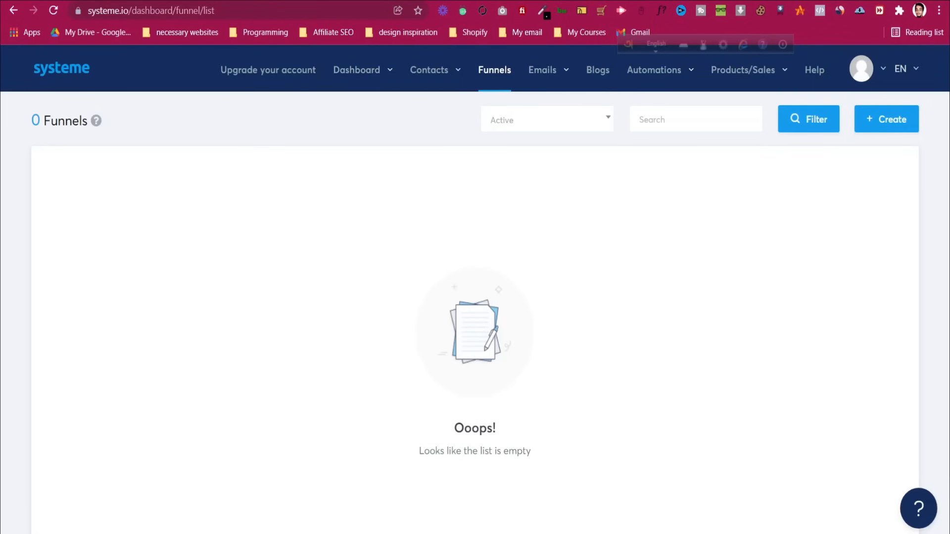
Switch to the One Funnel Away sales page and scroll down through it
left_click(584, 1)
scroll(654, 273, "down", 2)
scroll(653, 274, "down", 10)
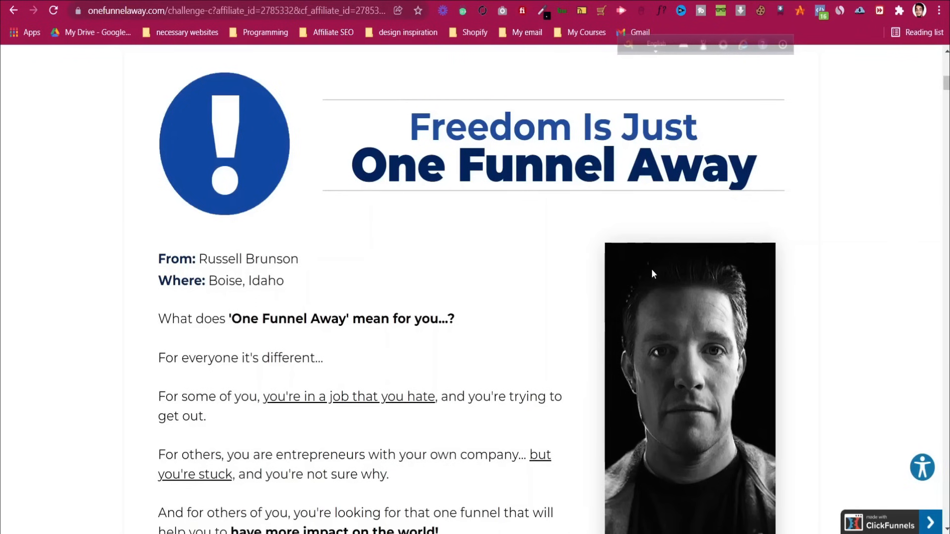
scroll(652, 273, "up", 10)
scroll(673, 282, "up", 2)
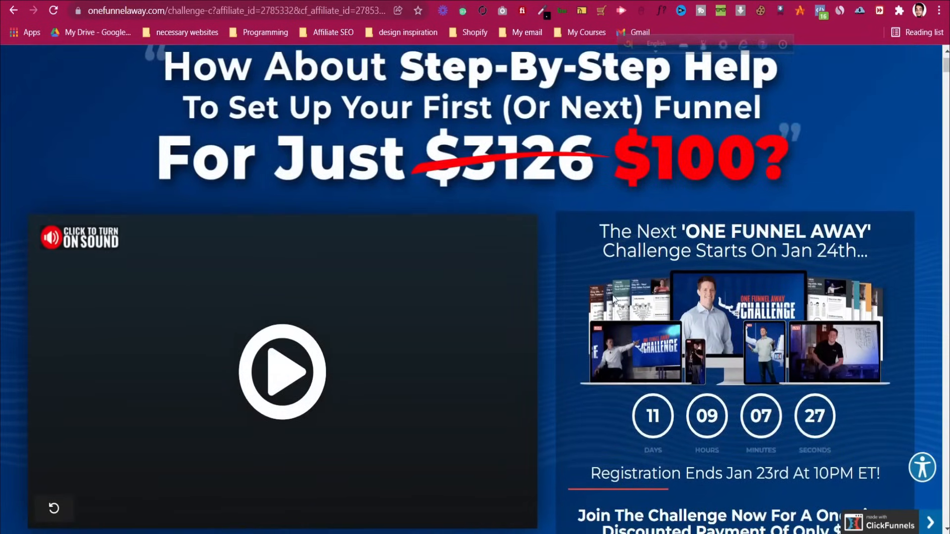
scroll(614, 299, "up", 2)
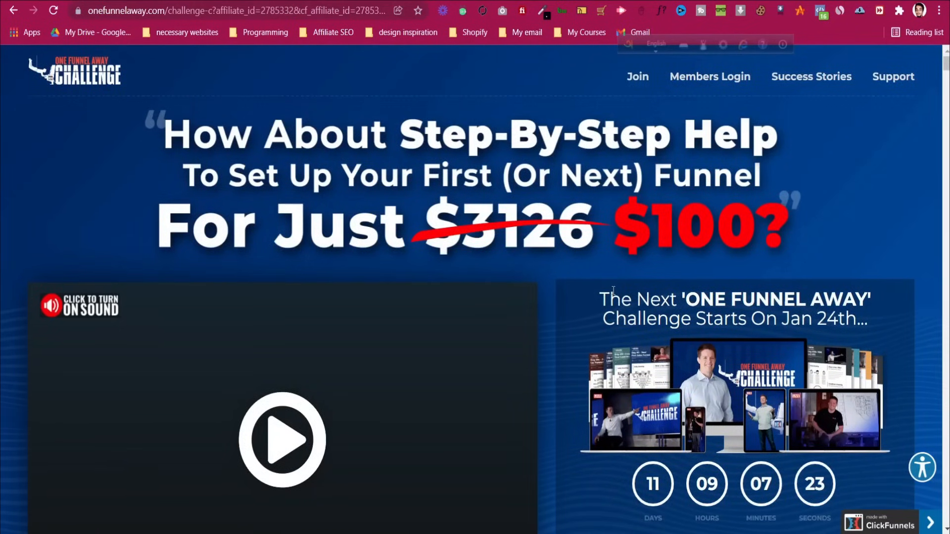
scroll(612, 290, "down", 6)
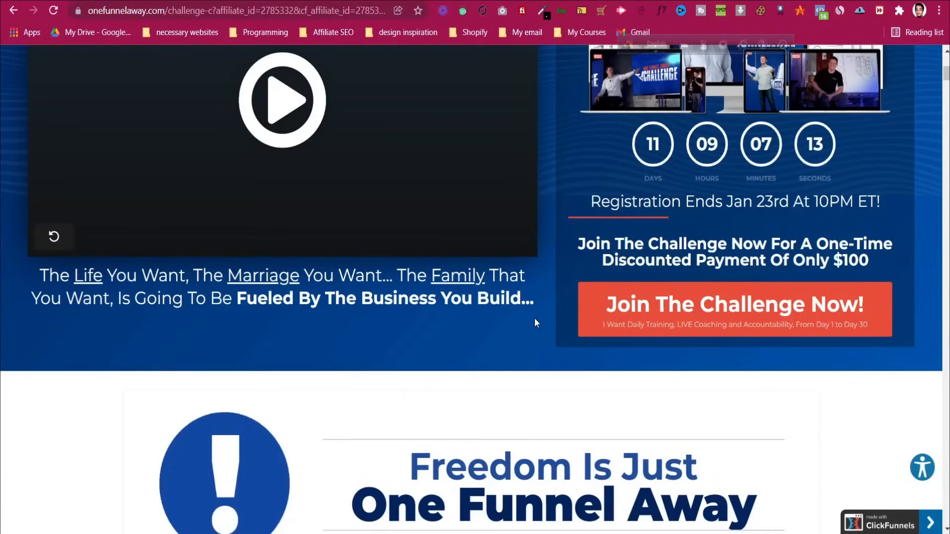
scroll(535, 323, "down", 4)
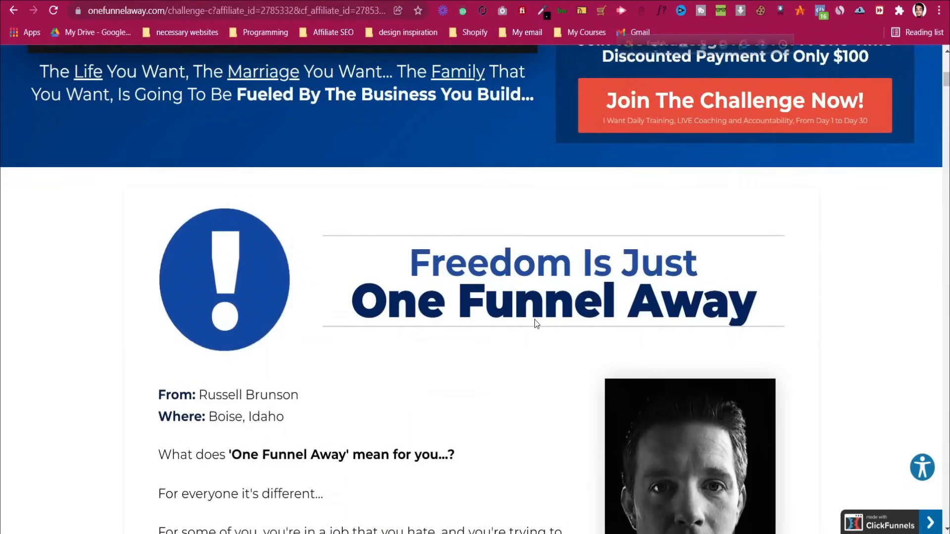
scroll(535, 323, "down", 4)
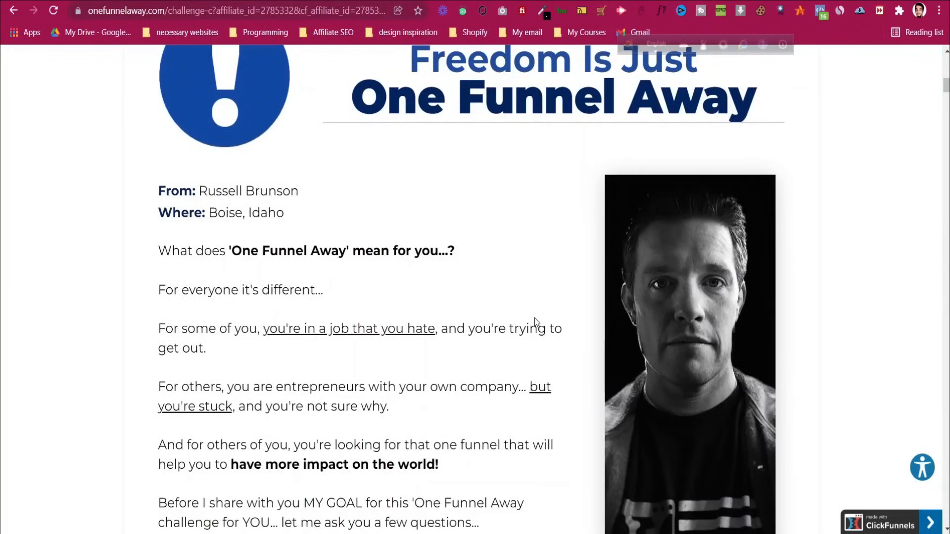
scroll(535, 322, "down", 5)
scroll(534, 334, "down", 2)
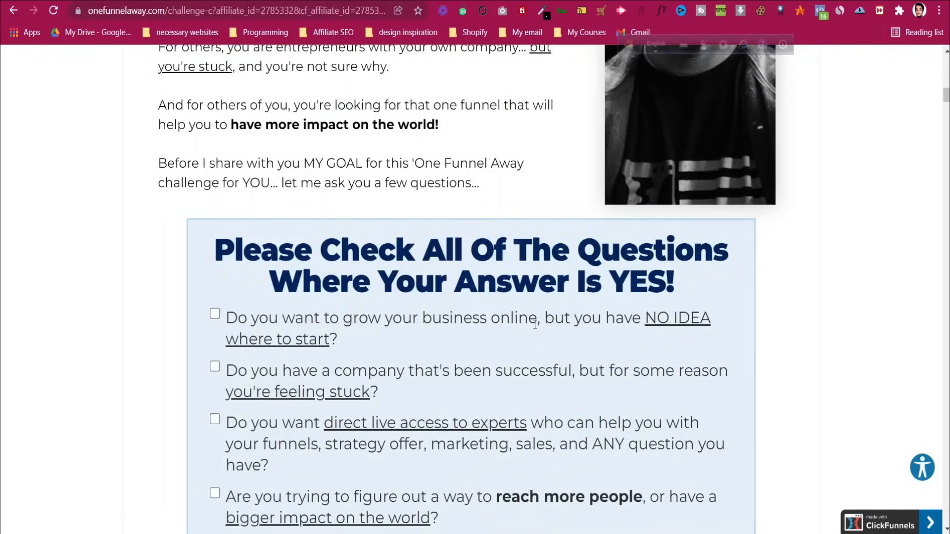
scroll(535, 326, "down", 10)
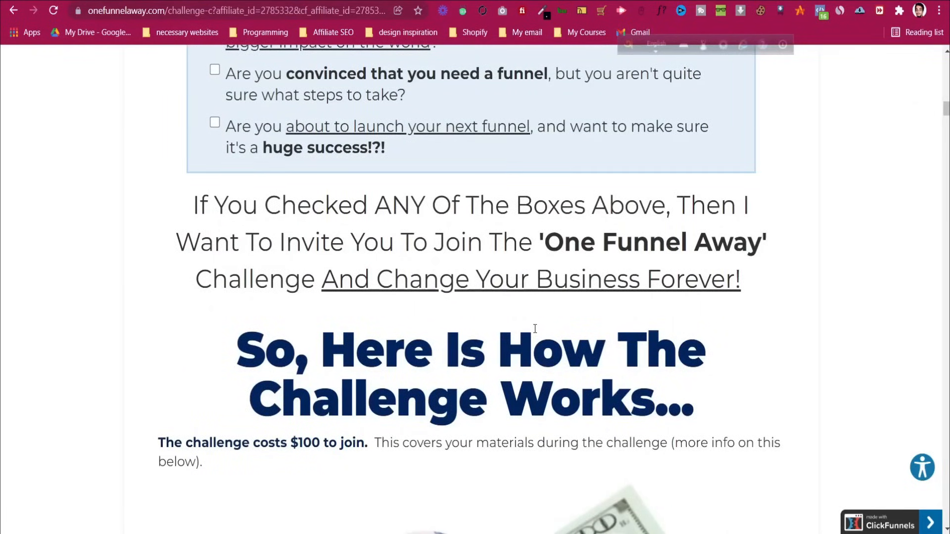
scroll(535, 329, "down", 5)
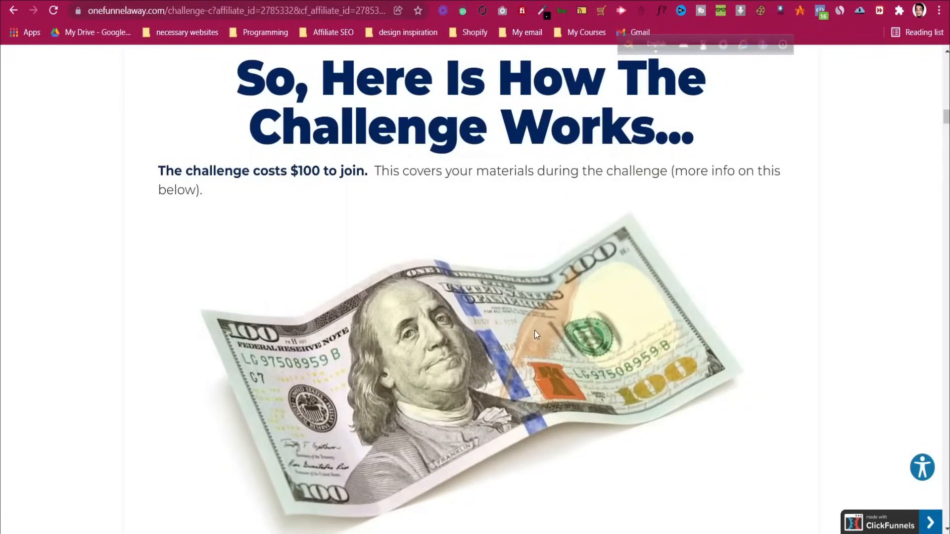
scroll(535, 331, "down", 8)
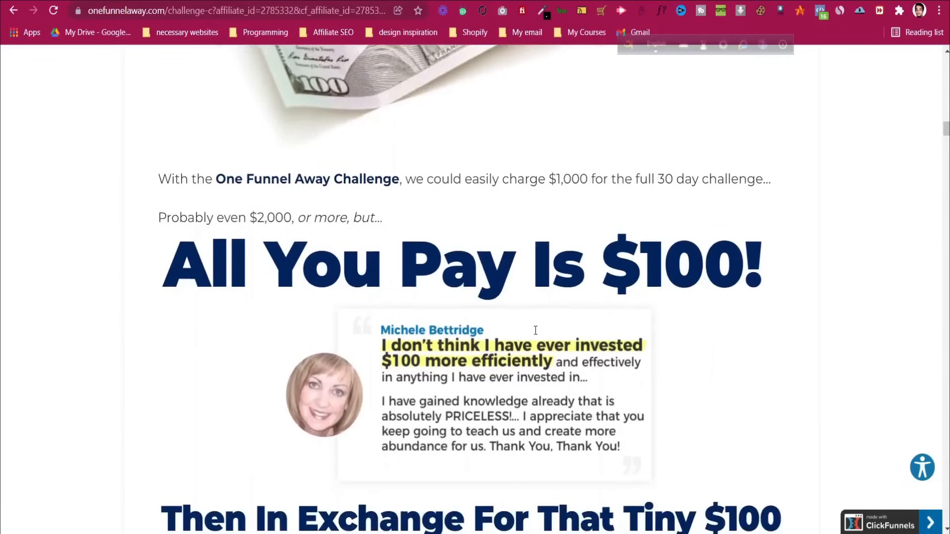
scroll(535, 330, "down", 7)
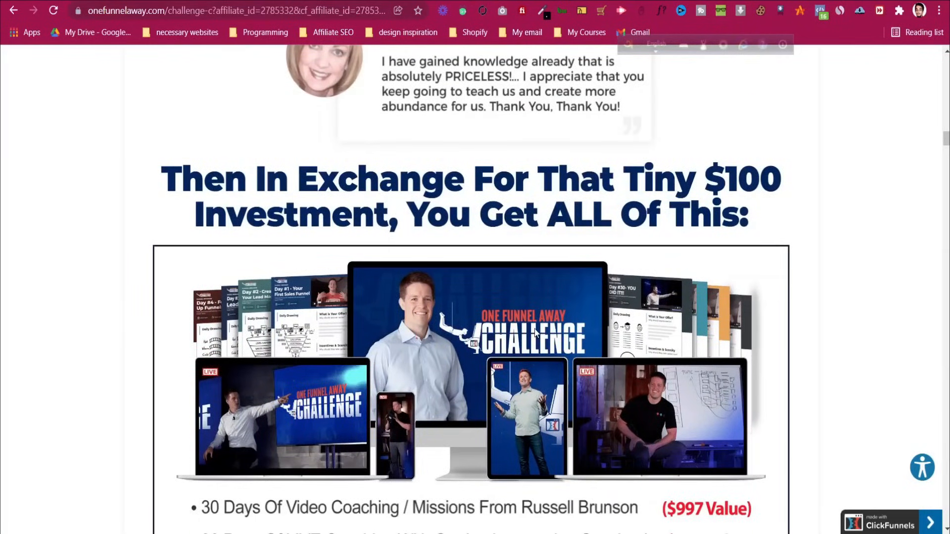
scroll(536, 332, "down", 3)
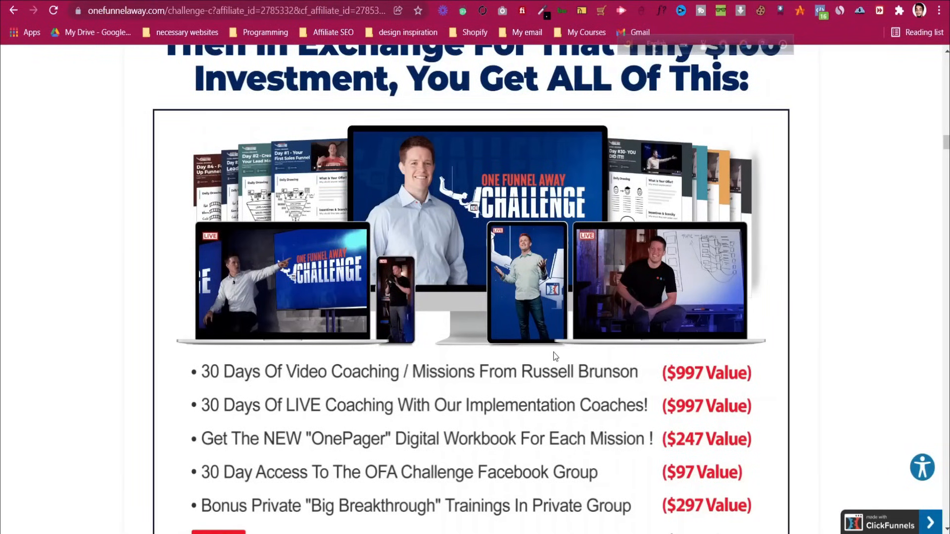
scroll(555, 359, "down", 3)
scroll(555, 359, "down", 7)
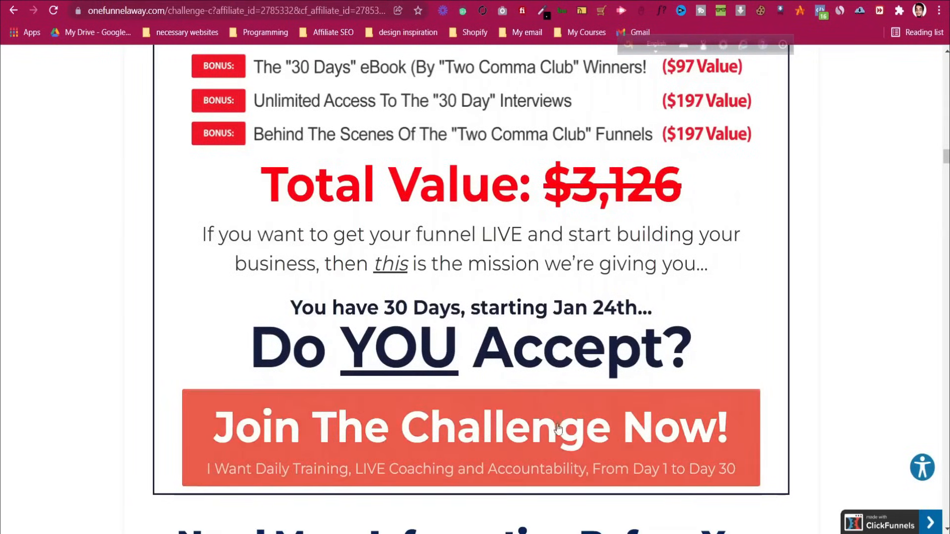
scroll(698, 264, "down", 9)
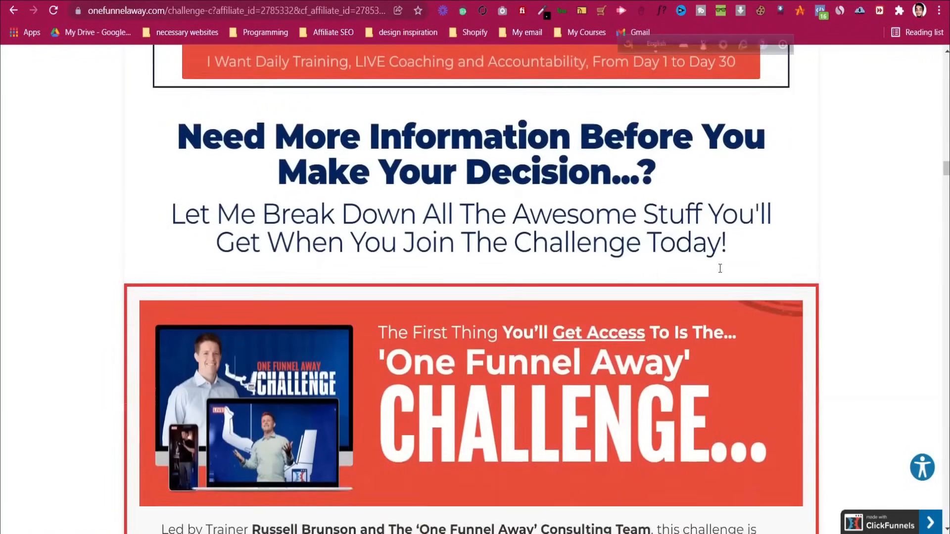
scroll(720, 266, "down", 3)
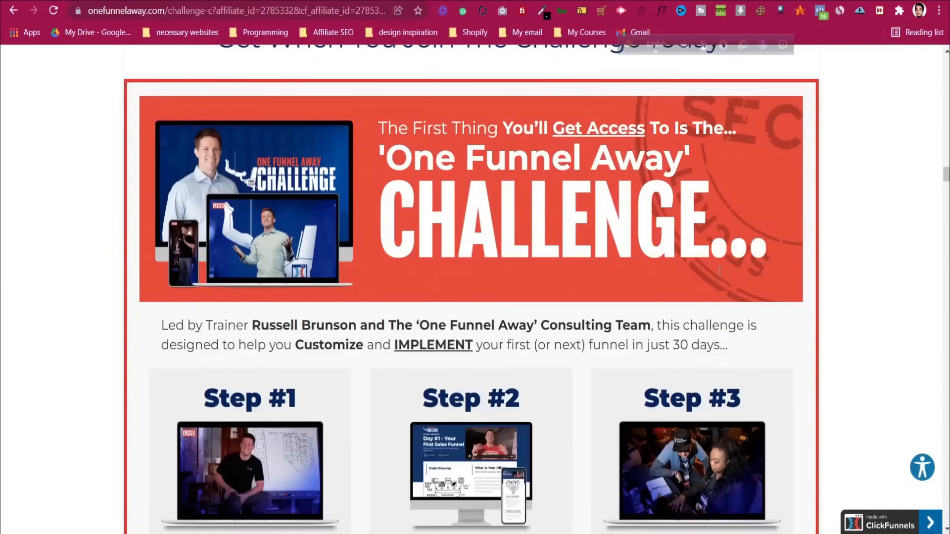
left_click_drag(565, 245, 680, 154)
left_click(663, 163)
scroll(502, 246, "up", 20)
scroll(503, 250, "up", 20)
Reload the Funnels list and start creating a new funnel with + Create
scroll(502, 246, "up", 10)
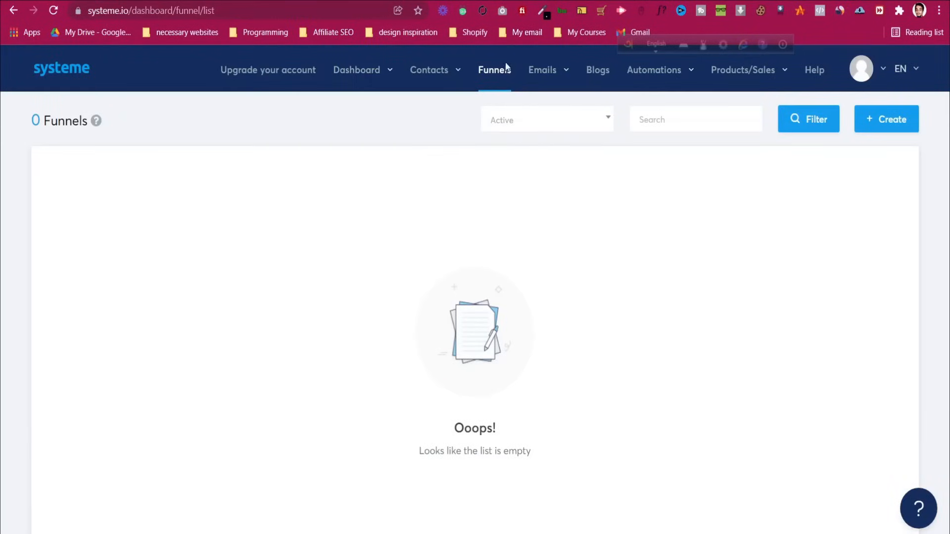
left_click(493, 70)
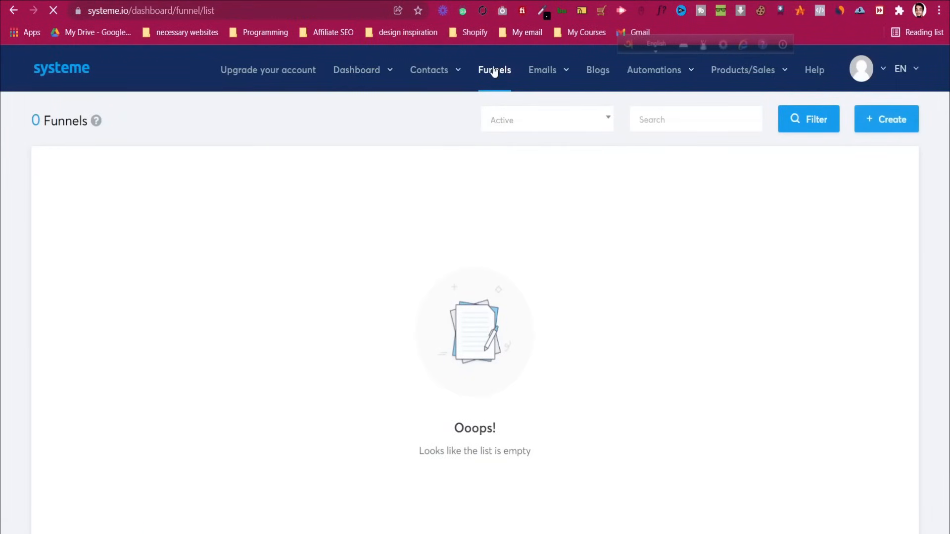
left_click(893, 126)
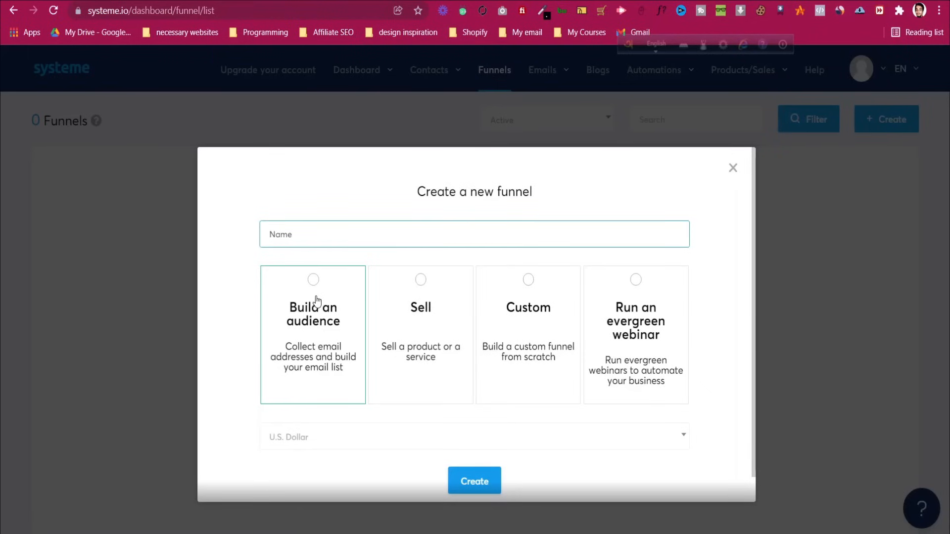
Create a Sell-type funnel named 'One Funnel Away Challenge'
type("Youtube Marketing")
key("ctrl+a")
type("One Funnel Away Challenge")
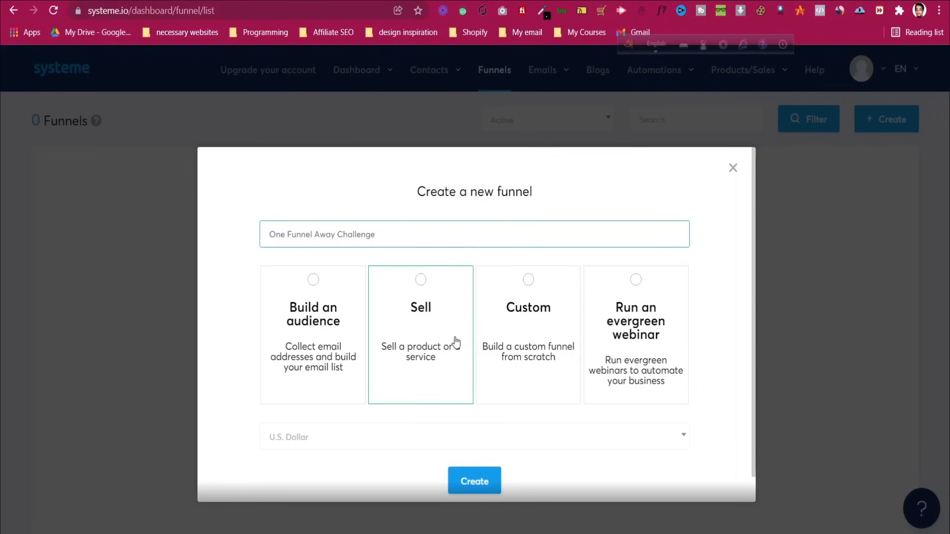
left_click(396, 330)
scroll(377, 326, "down", 1)
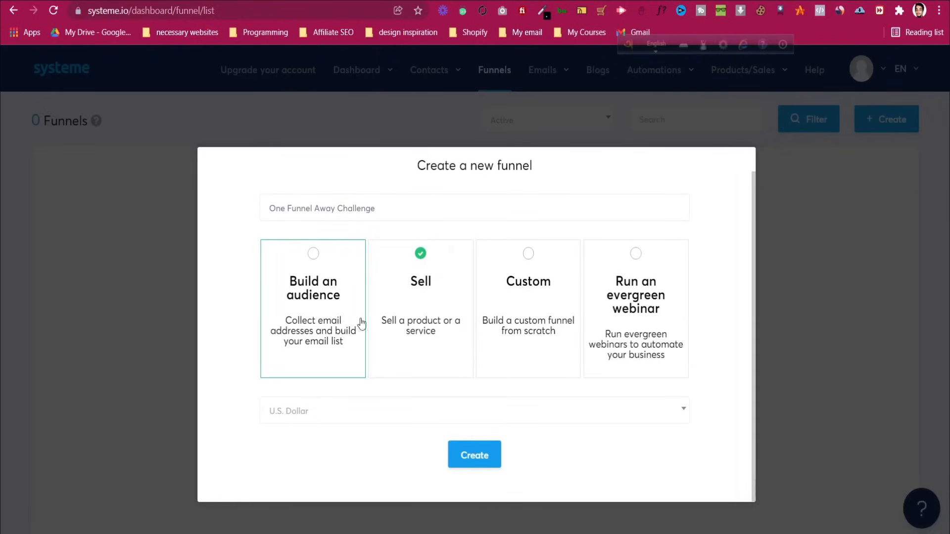
left_click(483, 449)
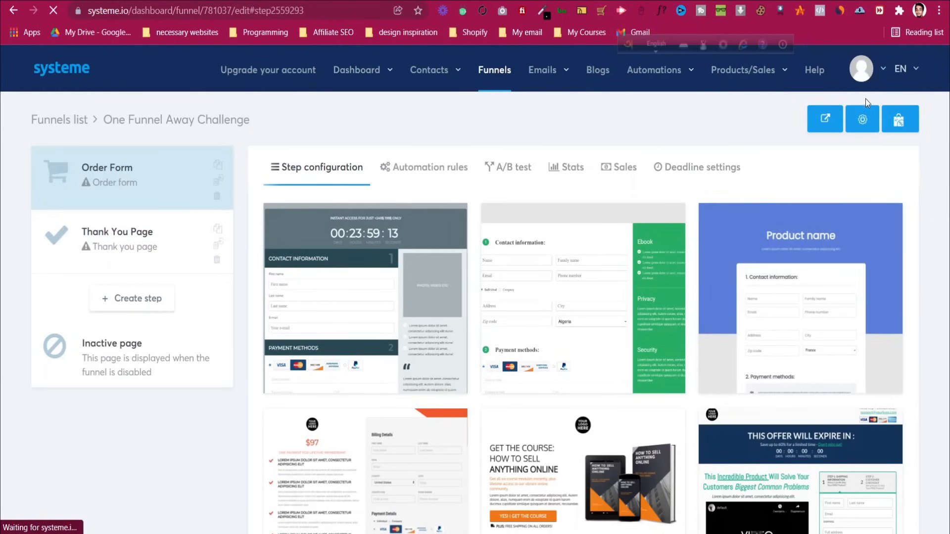
left_click(867, 120)
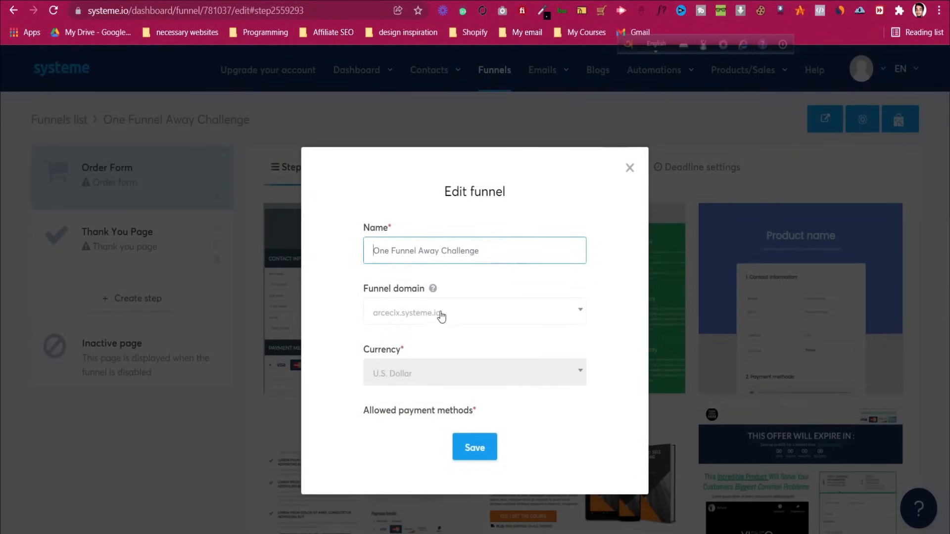
left_click(446, 313)
left_click(445, 313)
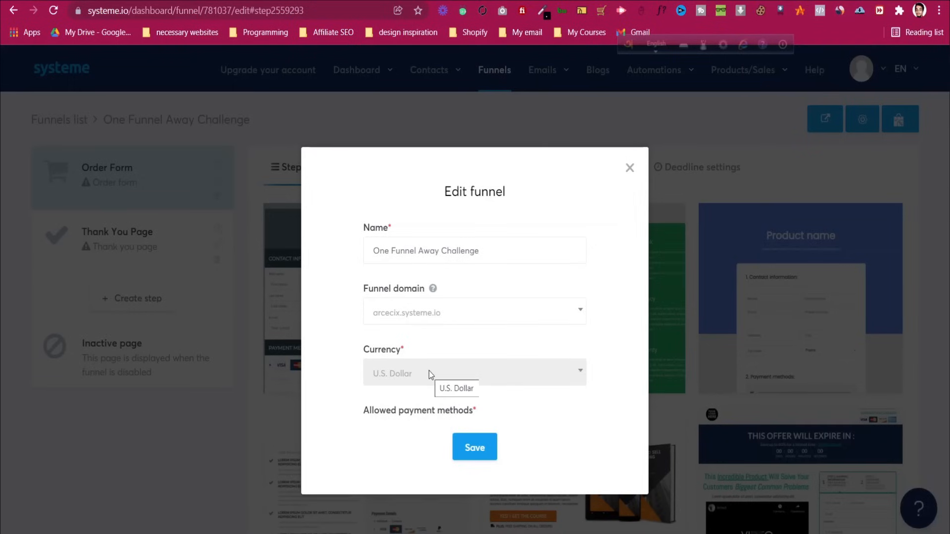
scroll(436, 355, "down", 4)
scroll(436, 355, "up", 4)
left_click(630, 169)
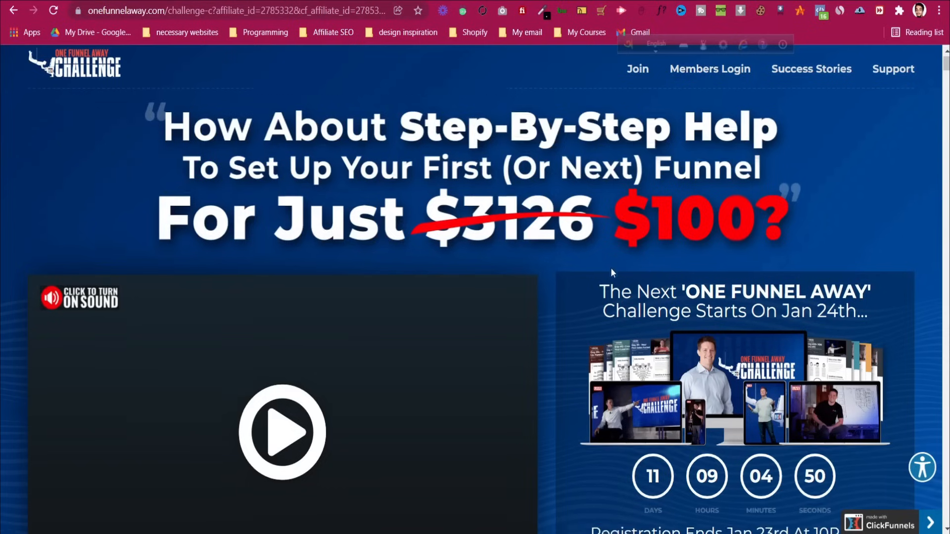
scroll(611, 269, "down", 4)
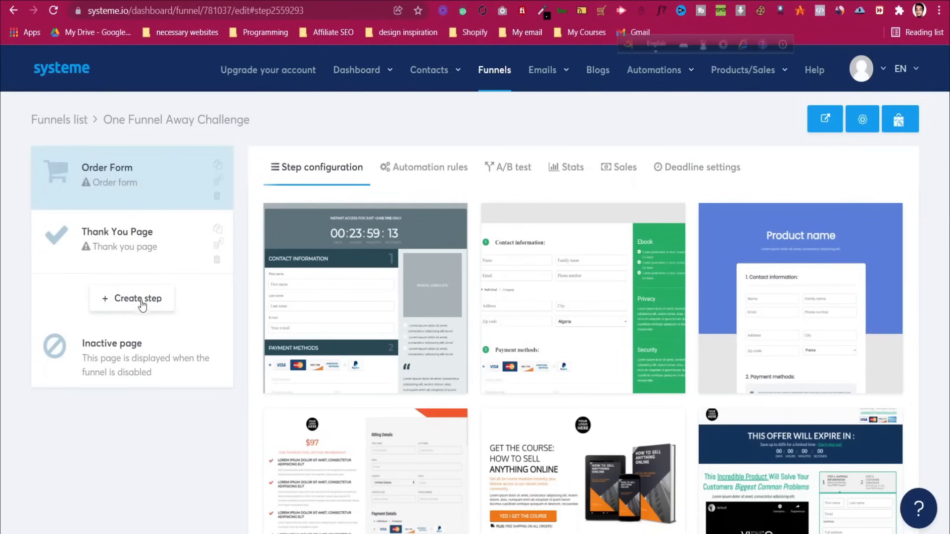
Add a funnel step named 'Sales Page' with the Sales page type and save it
left_click(141, 299)
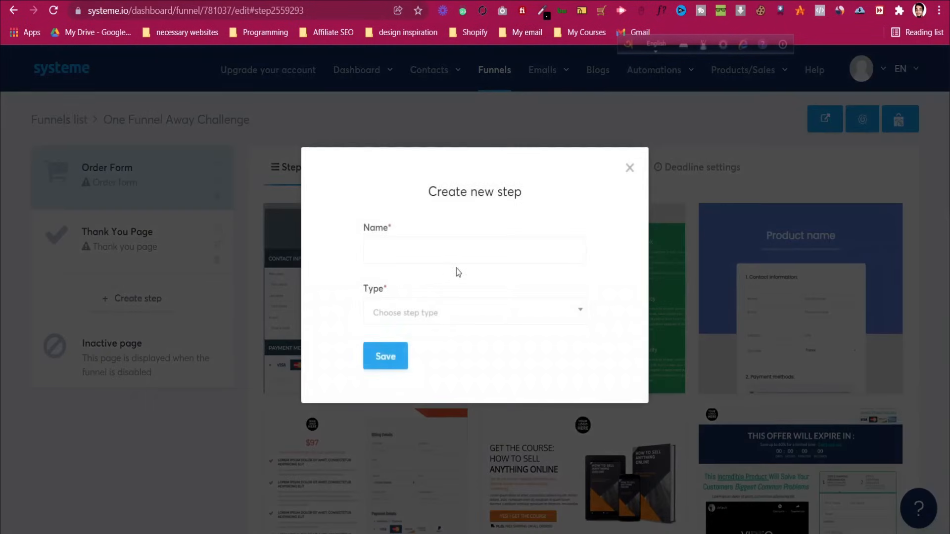
left_click(450, 252)
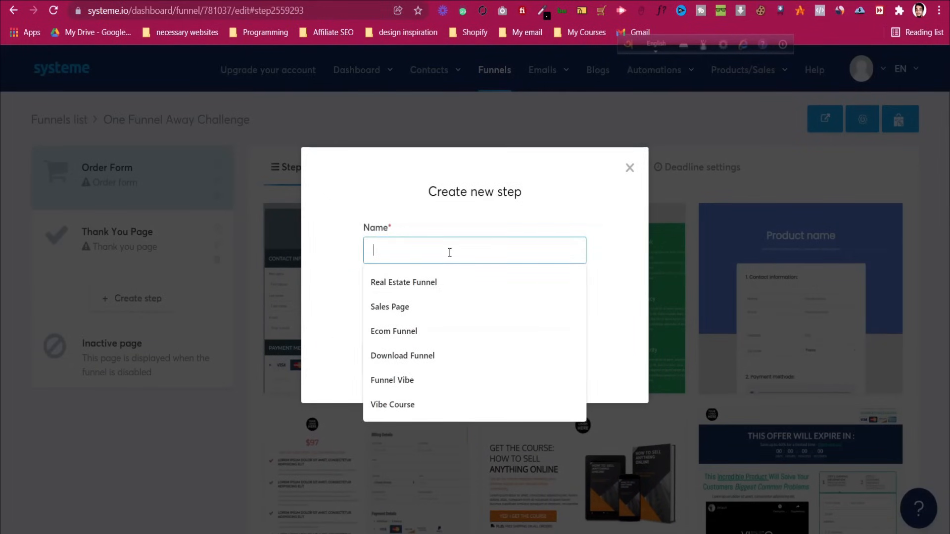
type("Sales Page")
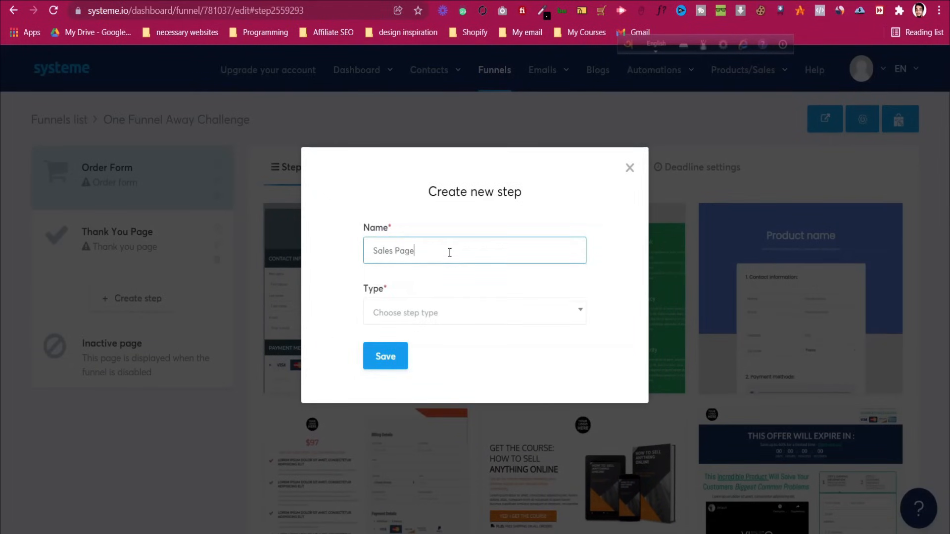
left_click(453, 214)
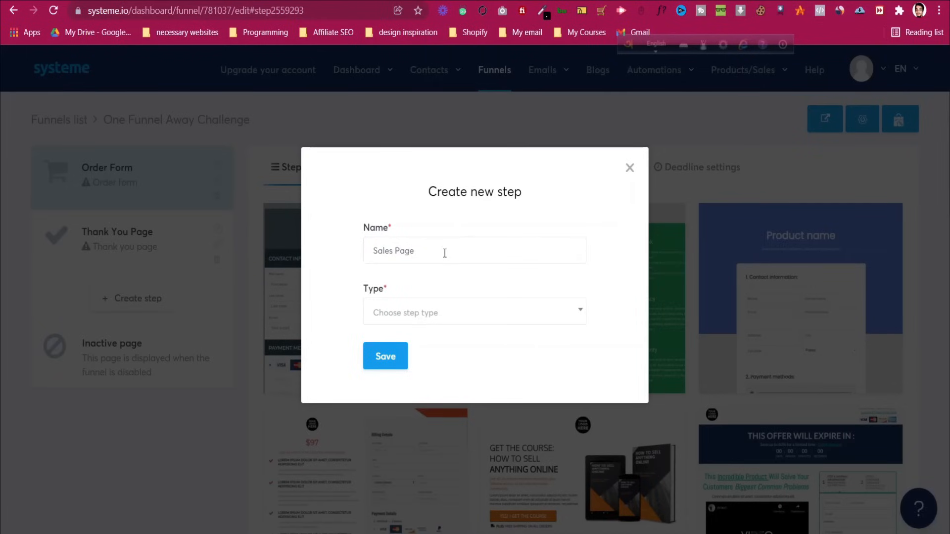
left_click(477, 314)
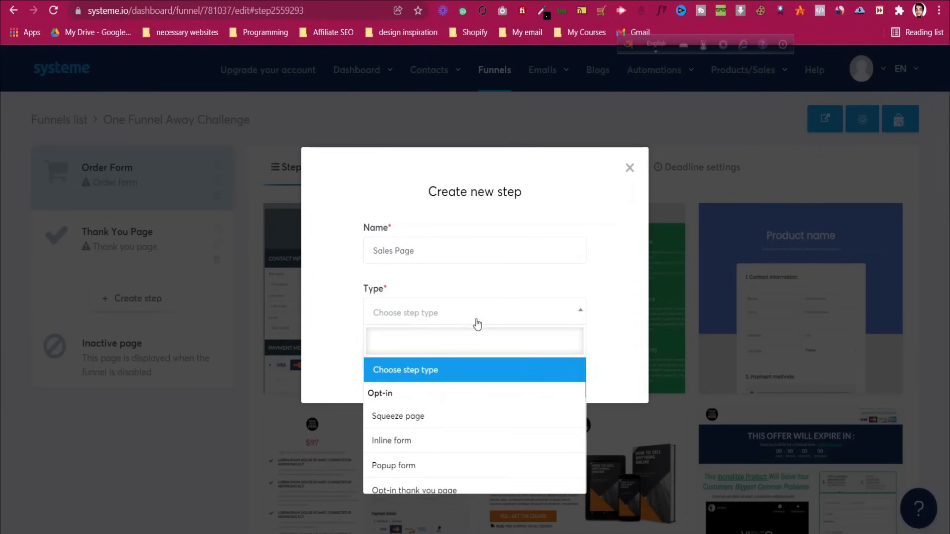
scroll(478, 322, "down", 2)
scroll(455, 424, "down", 3)
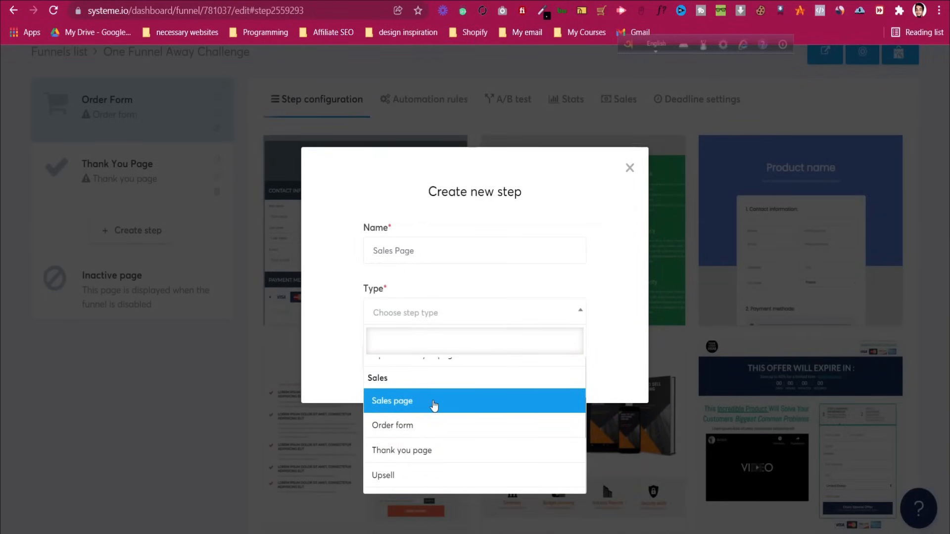
left_click(435, 403)
left_click(389, 354)
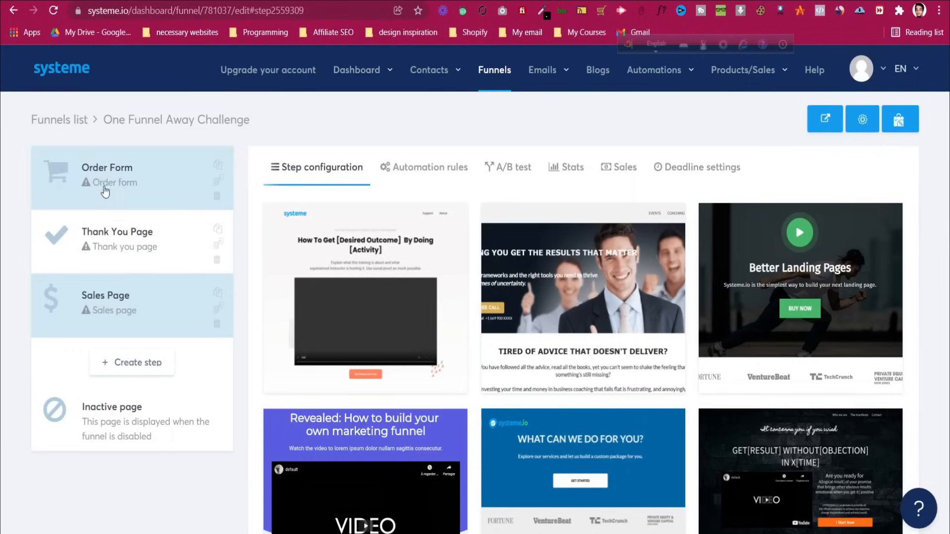
Drag the Sales Page step to the top of the funnel's step list
left_click_drag(110, 312, 117, 192)
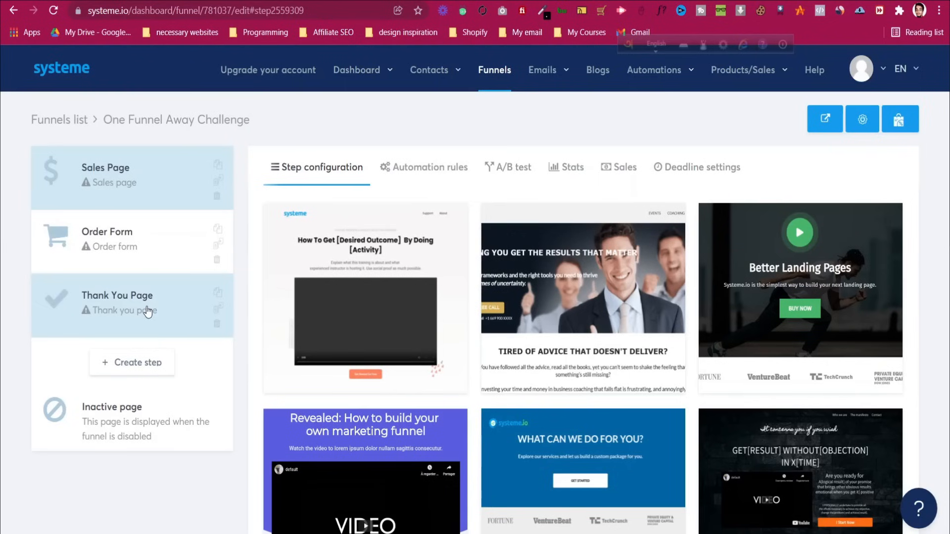
scroll(475, 290, "down", 7)
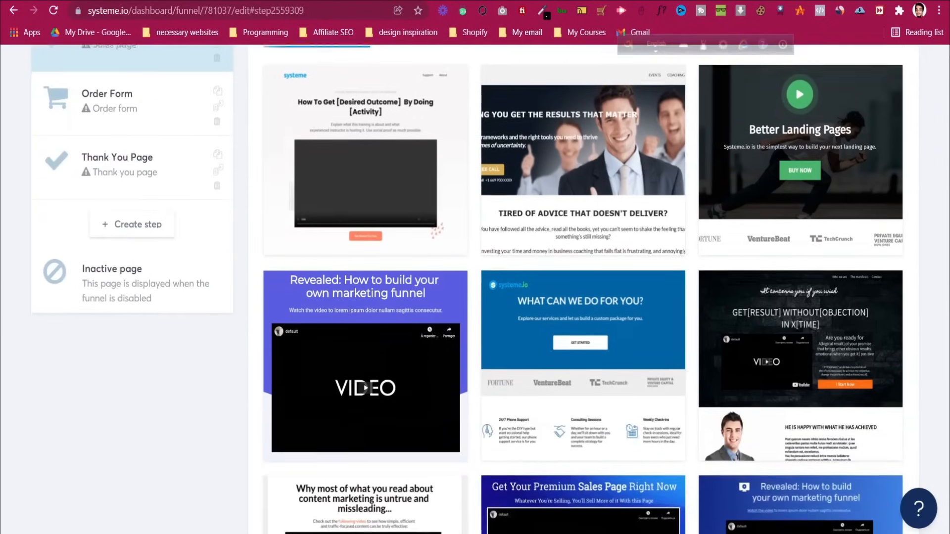
scroll(433, 386, "down", 2)
scroll(433, 386, "up", 3)
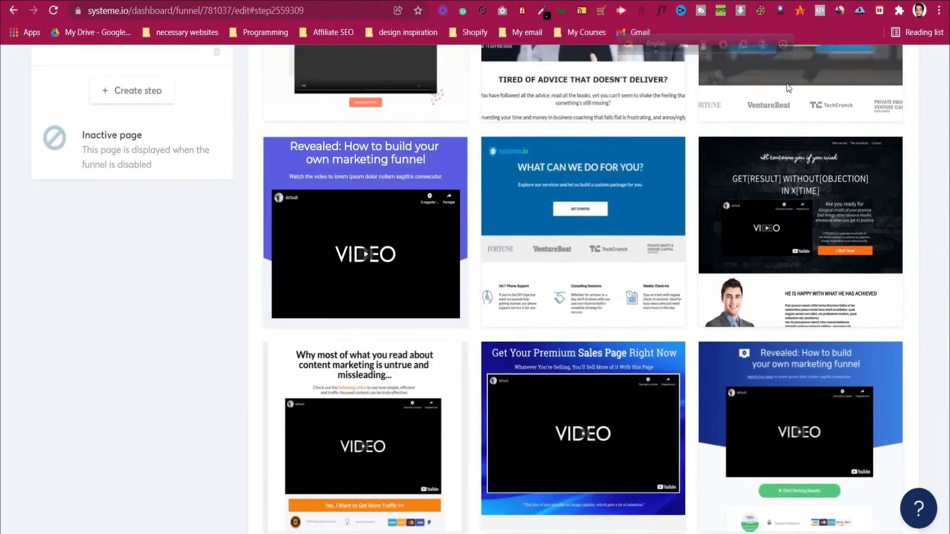
scroll(814, 311, "down", 9)
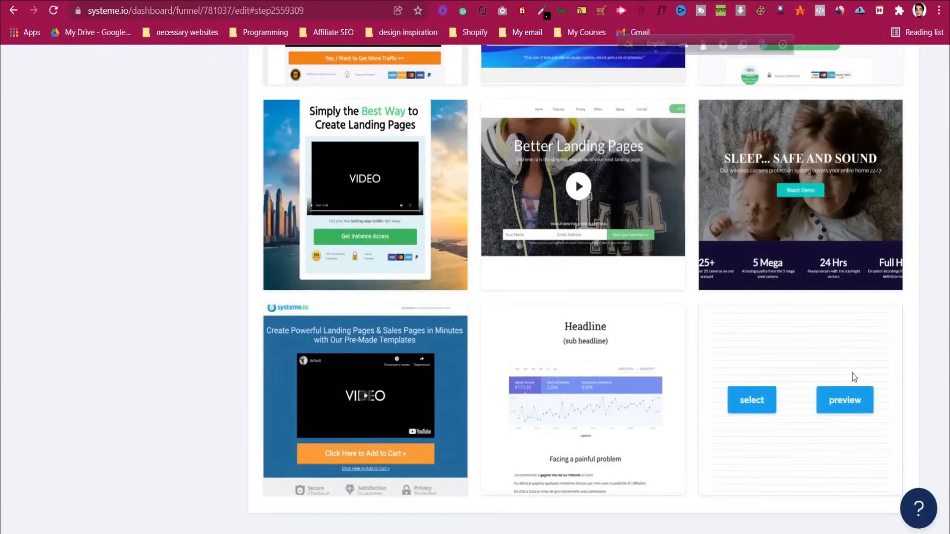
scroll(917, 340, "up", 11)
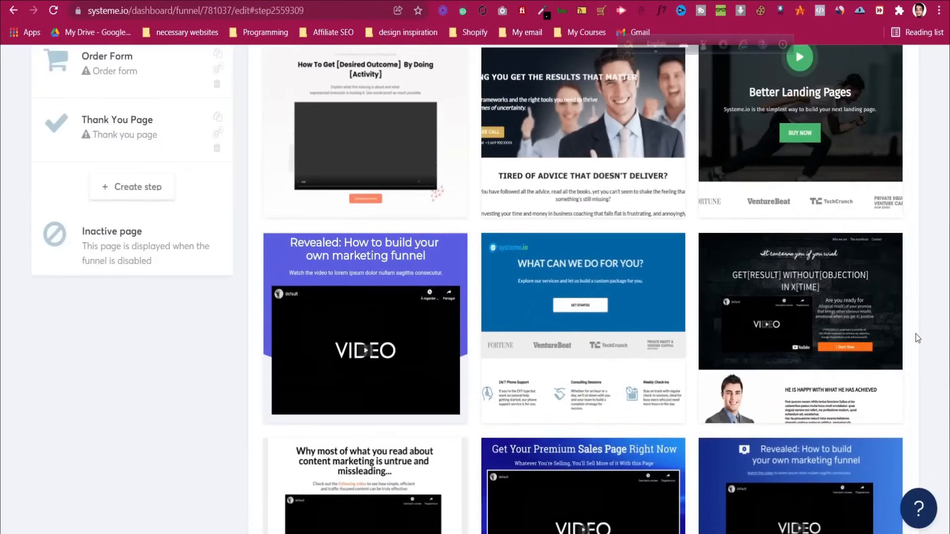
scroll(918, 337, "up", 1)
scroll(918, 336, "down", 9)
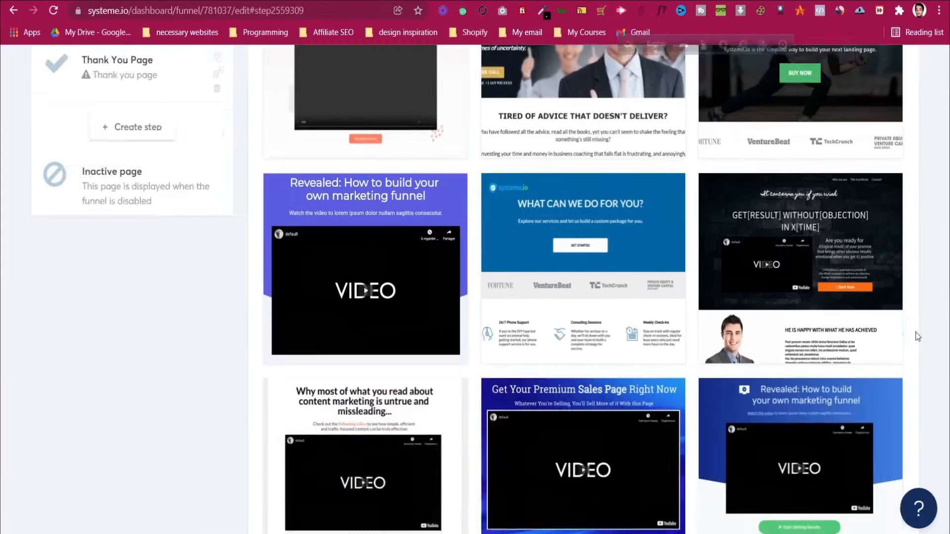
scroll(919, 336, "down", 3)
Preview the blank and blue landing-page templates, then close the preview tabs
mouse_move(819, 403)
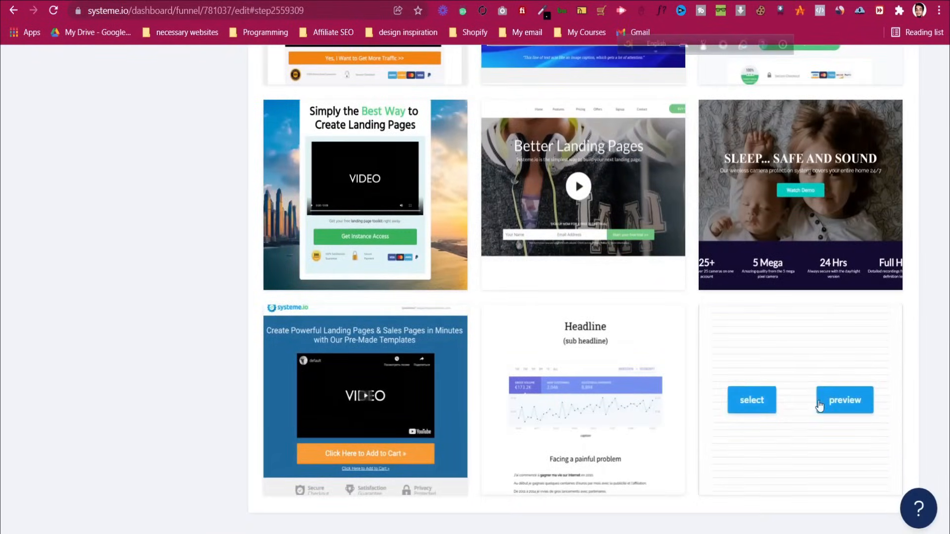
left_click(844, 400)
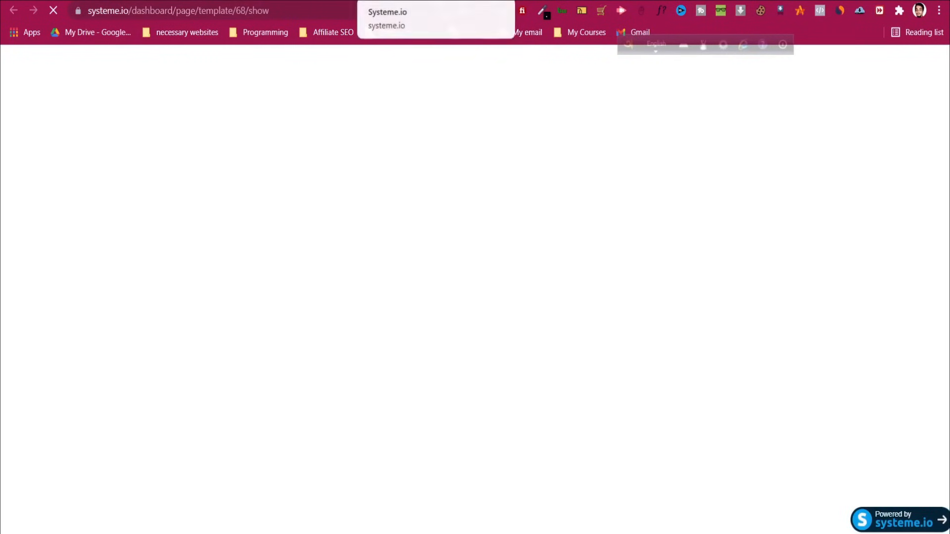
left_click(503, 0)
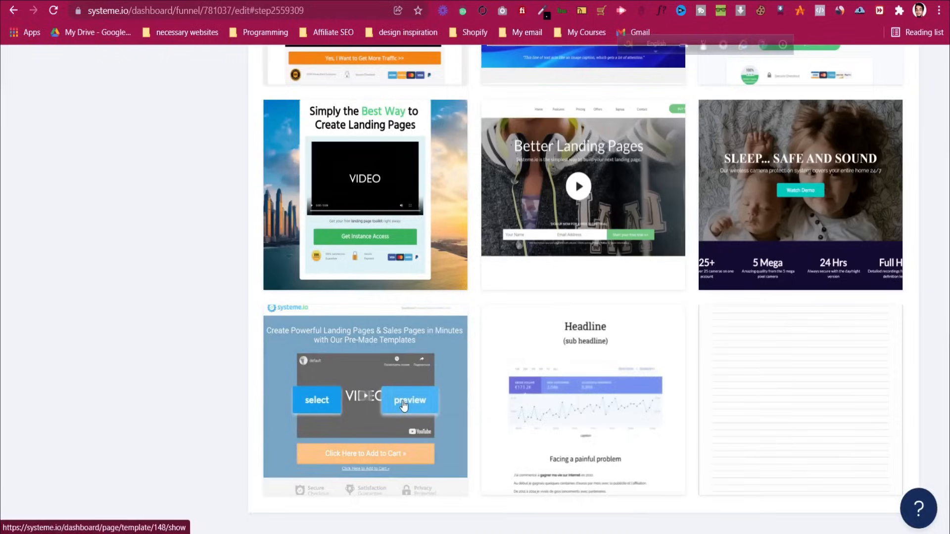
left_click(403, 399)
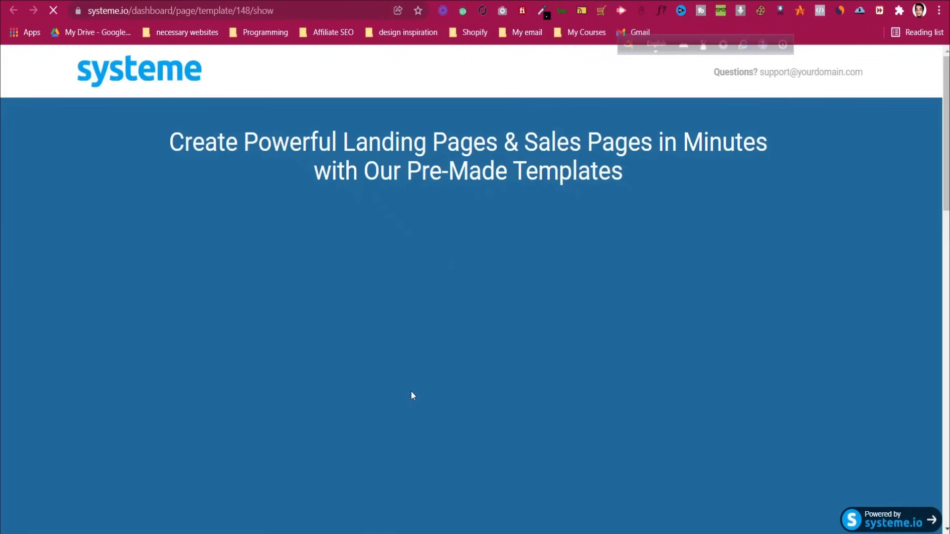
scroll(411, 390, "down", 15)
scroll(442, 394, "down", 3)
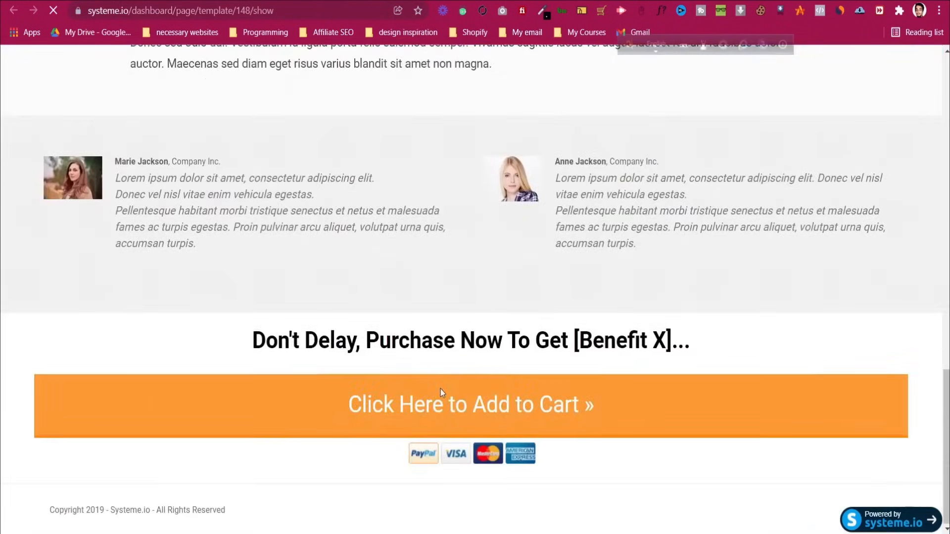
key("ctrl+w")
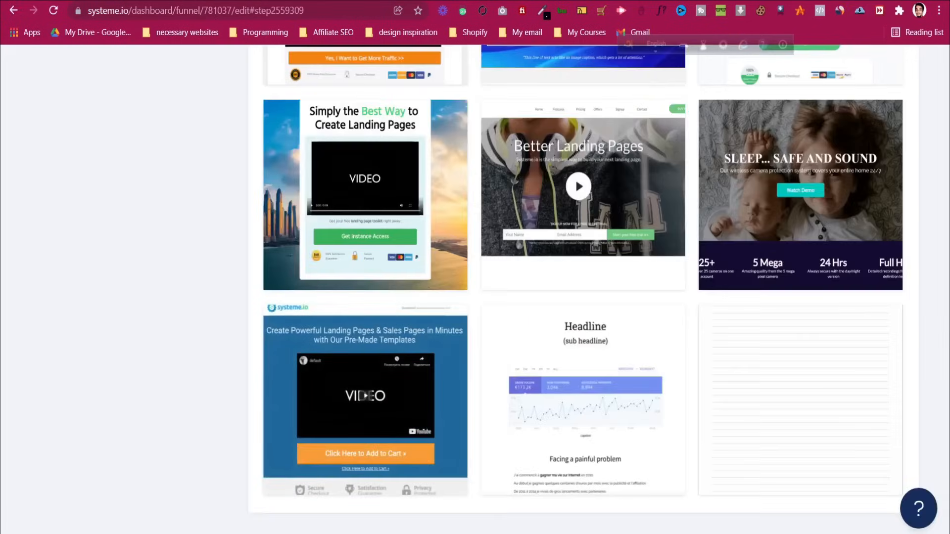
key("ctrl+Tab")
key("ctrl+w")
key("ctrl+w")
mouse_move(726, 346)
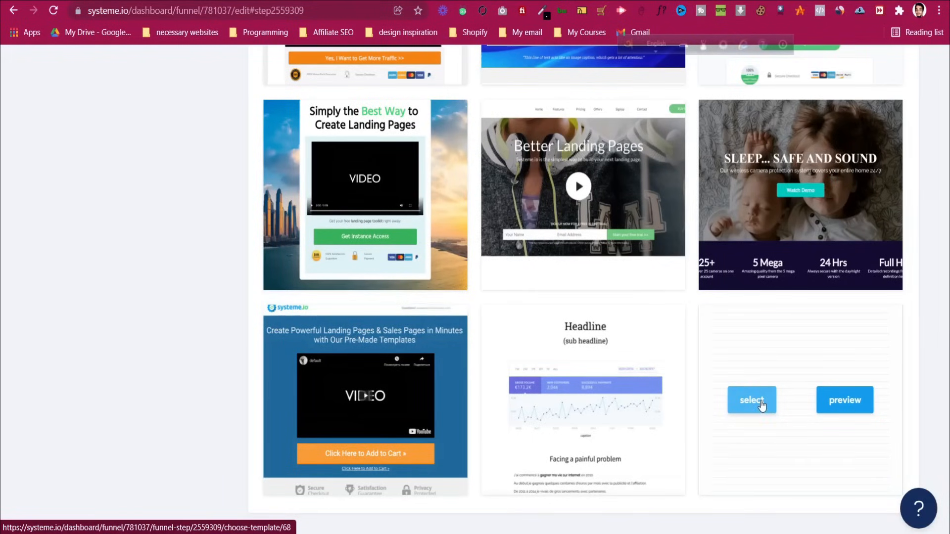
Apply the blank template to the Sales Page step and save its step settings
left_click(763, 405)
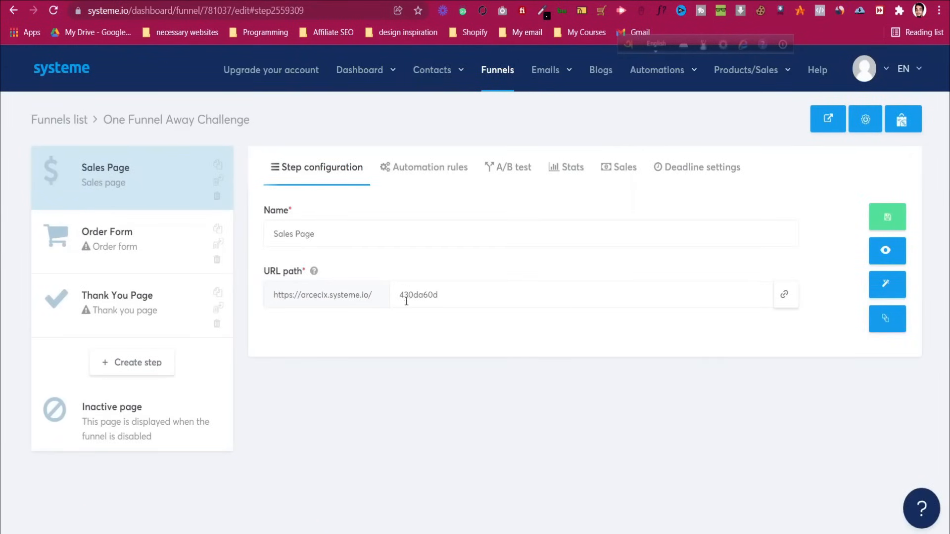
left_click_drag(264, 271, 307, 272)
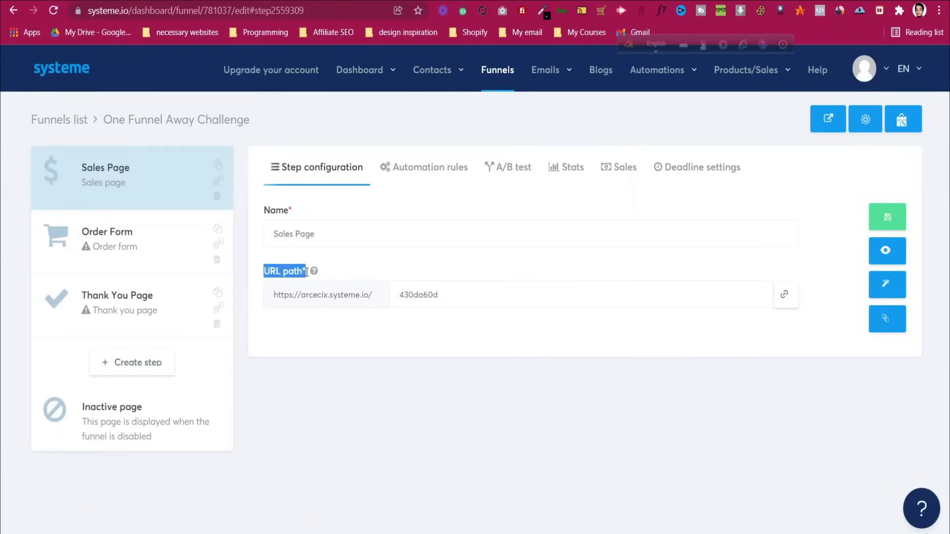
left_click(337, 271)
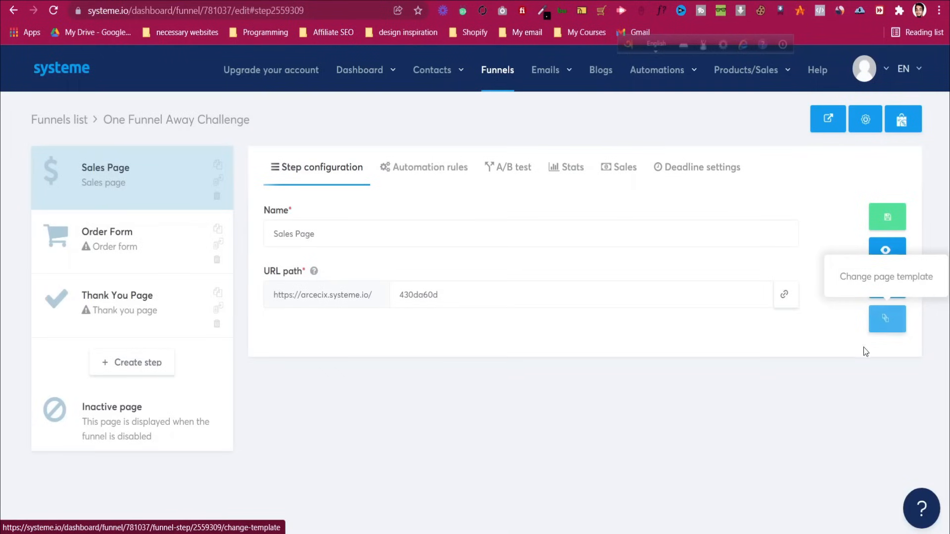
left_click(883, 222)
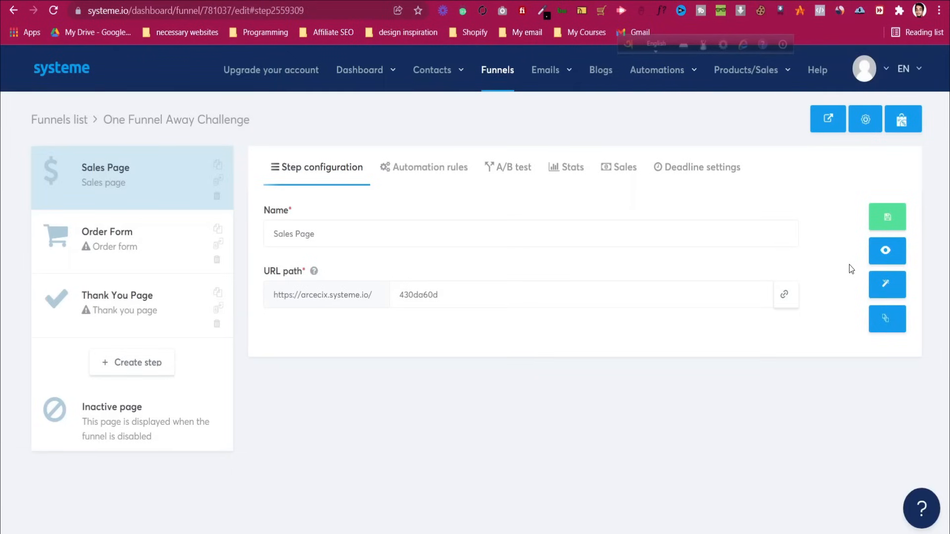
Open the blank Sales Page in the editor, browse Opt-in forms blocks, then return to Elements
left_click(890, 290)
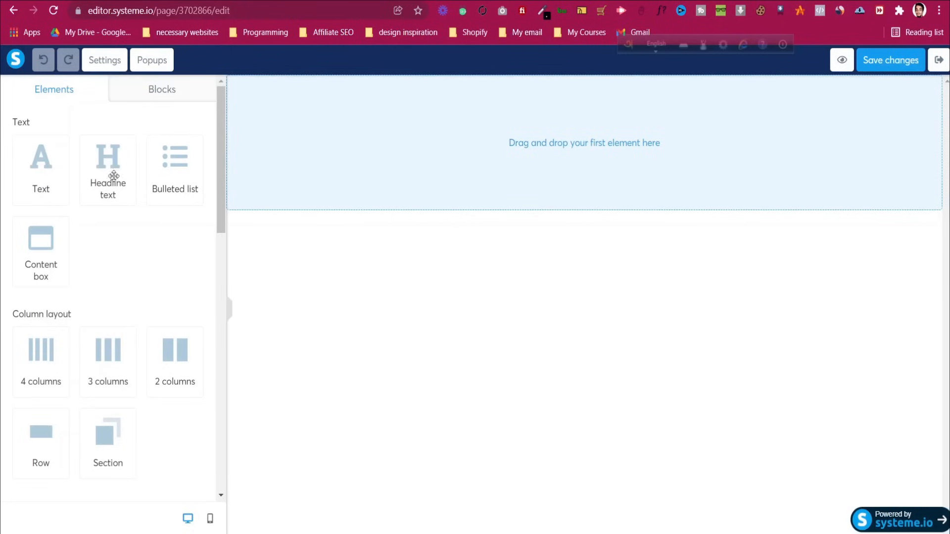
left_click(152, 90)
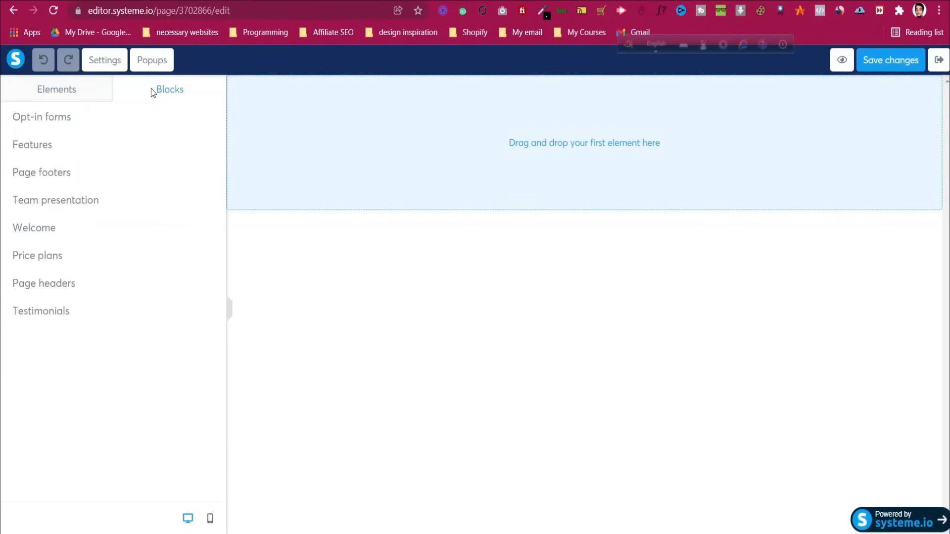
left_click(78, 121)
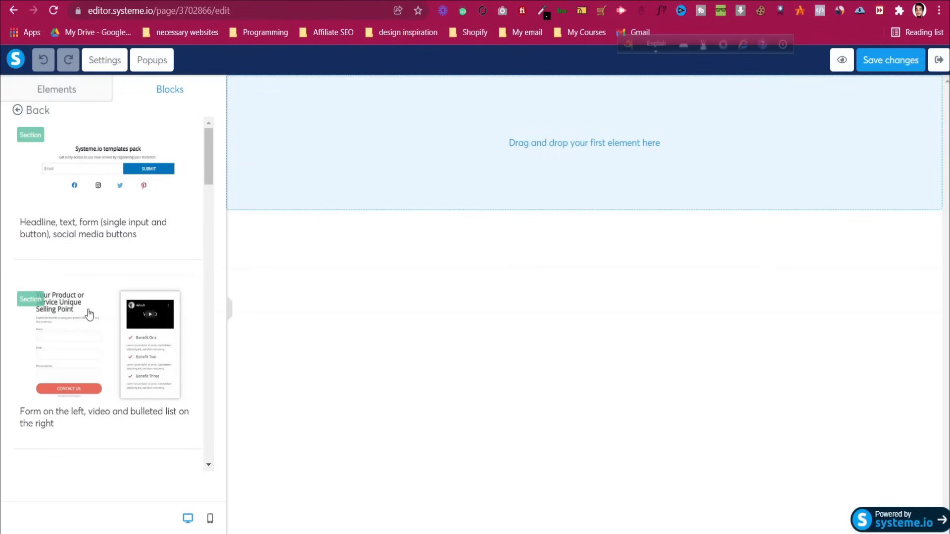
scroll(90, 316, "down", 5)
scroll(91, 316, "up", 5)
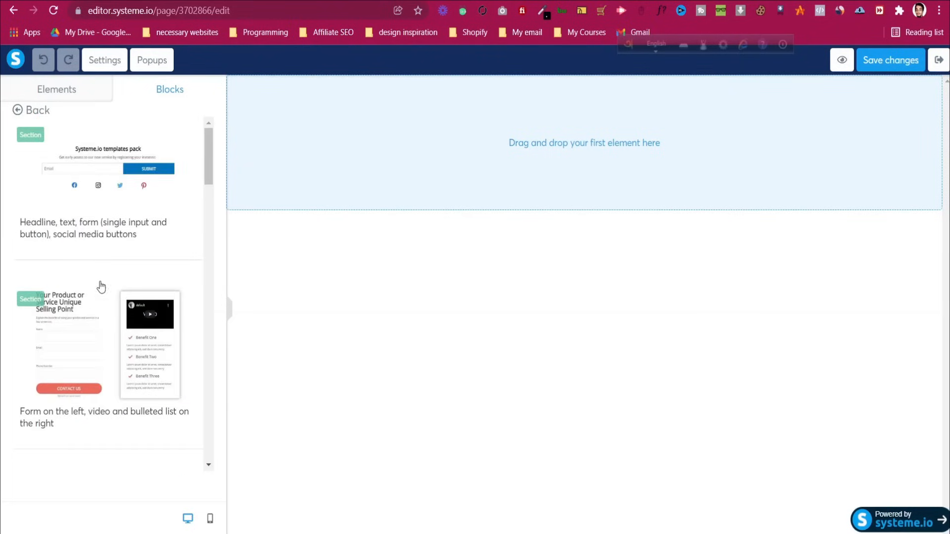
left_click(46, 110)
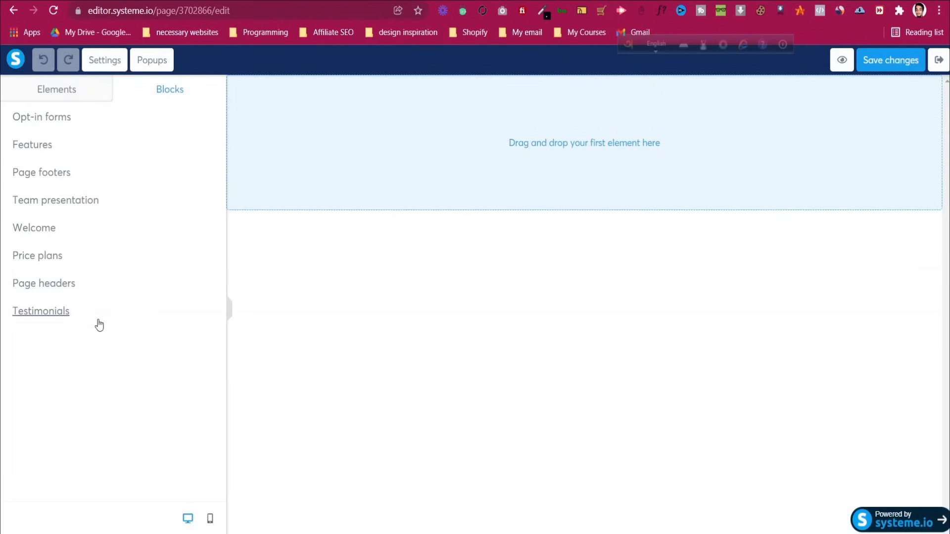
left_click(58, 97)
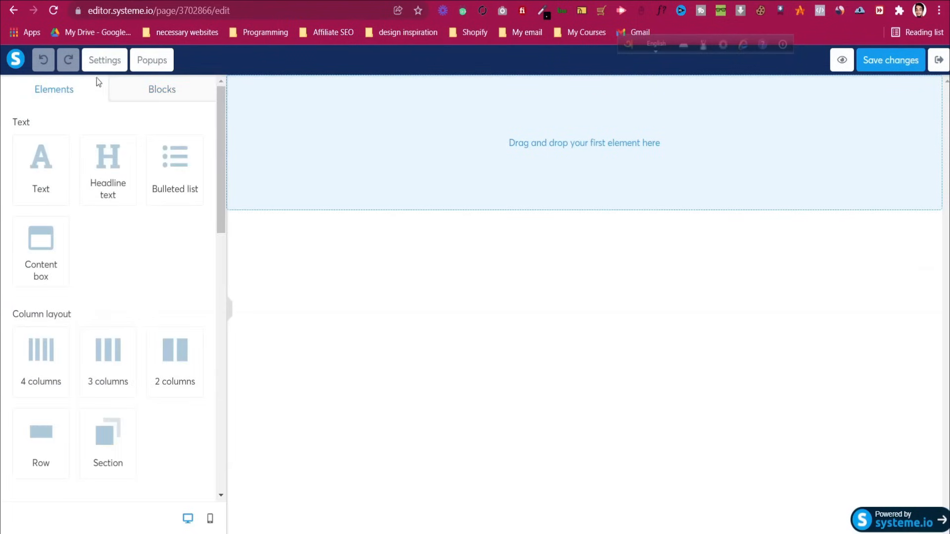
Open Page settings and switch the default typography source to Google Fonts
left_click(104, 65)
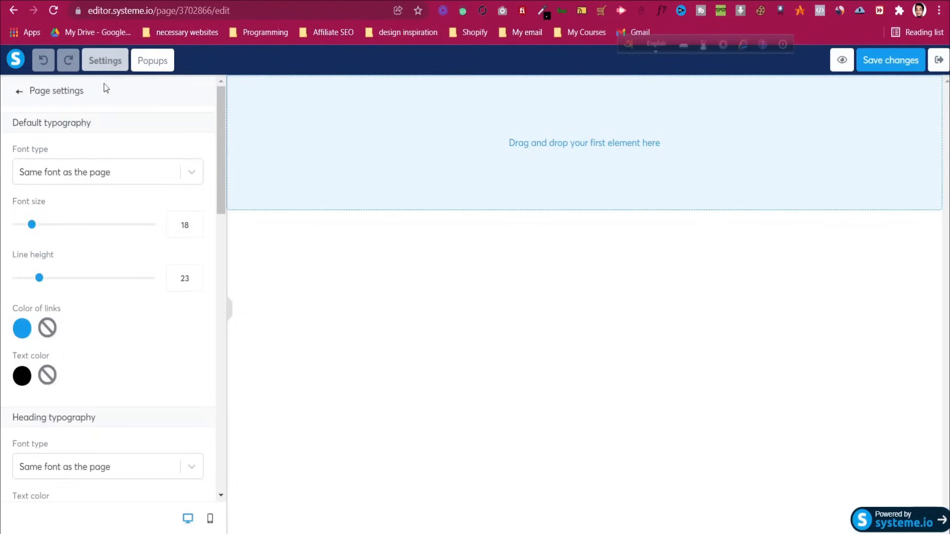
left_click(110, 175)
left_click(110, 174)
left_click(110, 174)
left_click(113, 247)
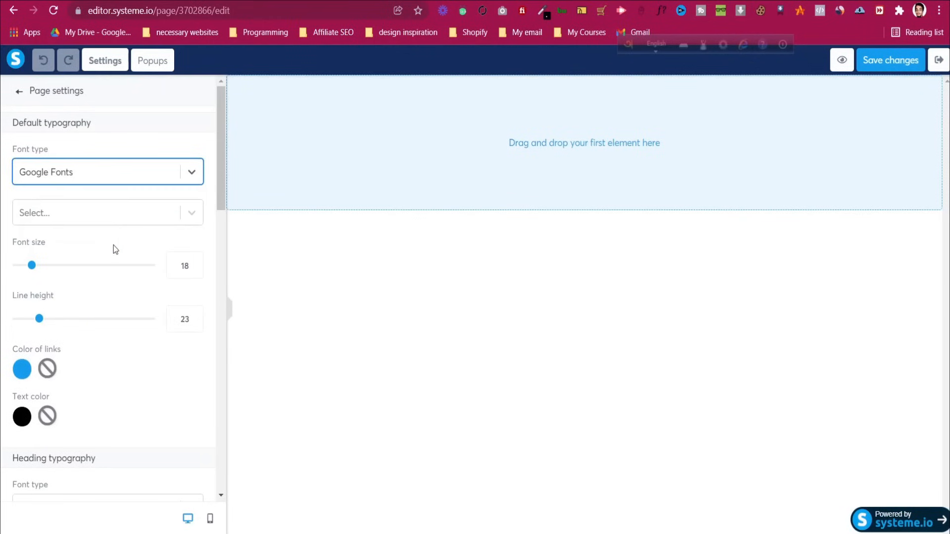
Choose Roboto as the default page font with the Regular style
left_click(106, 218)
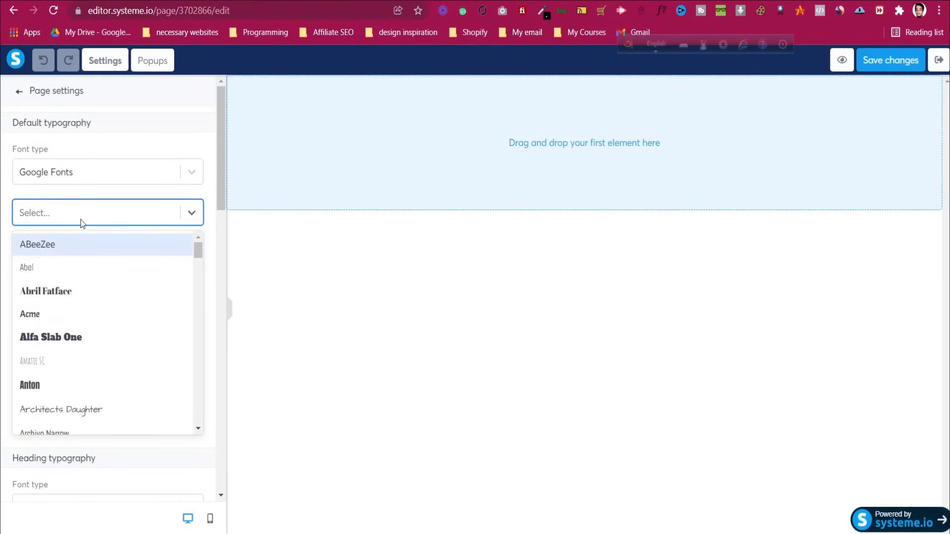
type("roboto")
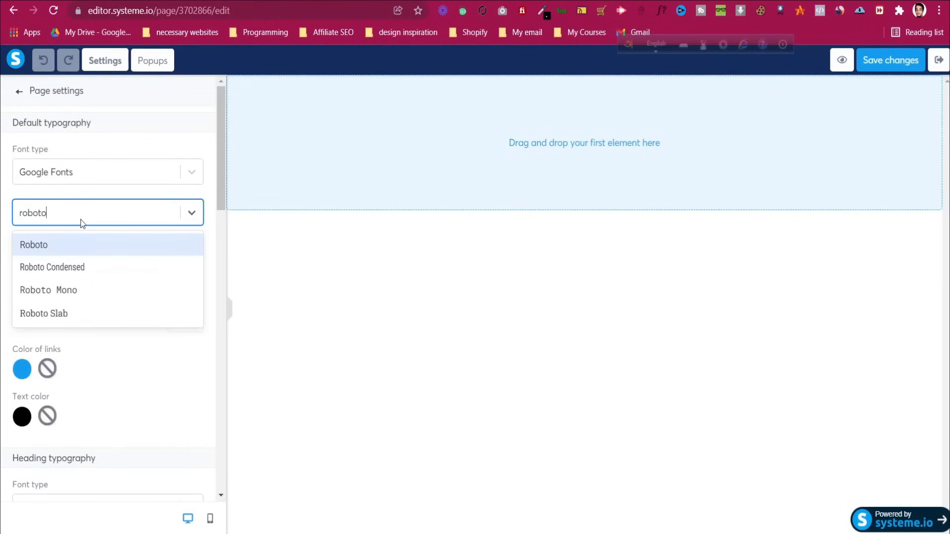
left_click(58, 247)
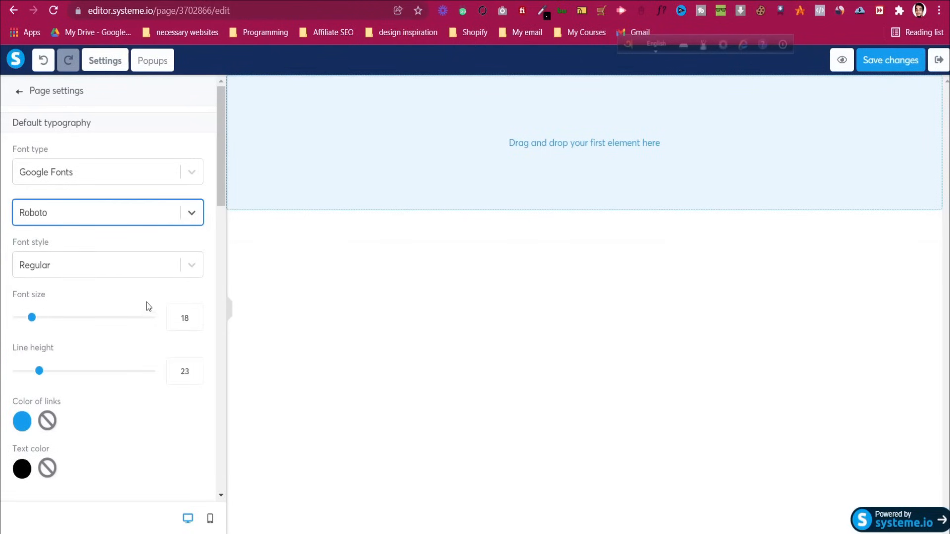
left_click(120, 276)
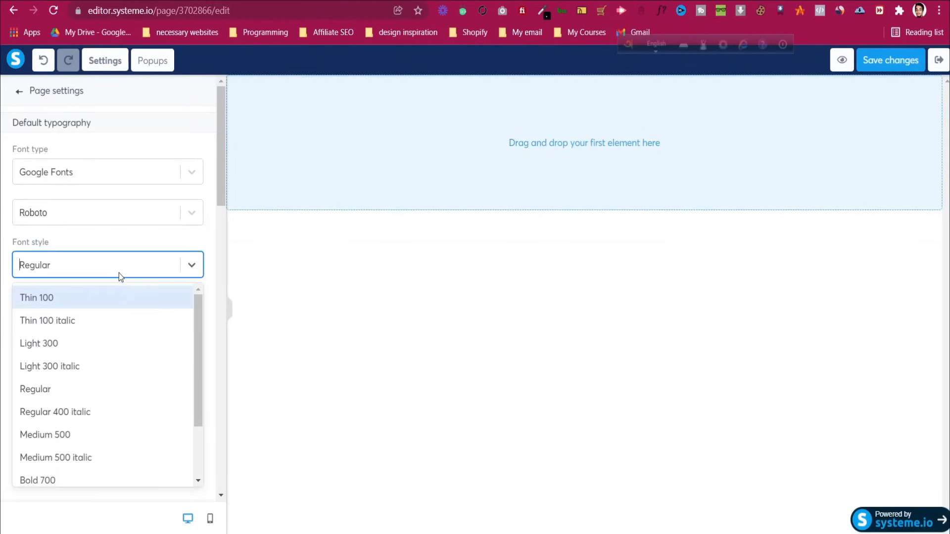
left_click(99, 389)
scroll(99, 361, "down", 1)
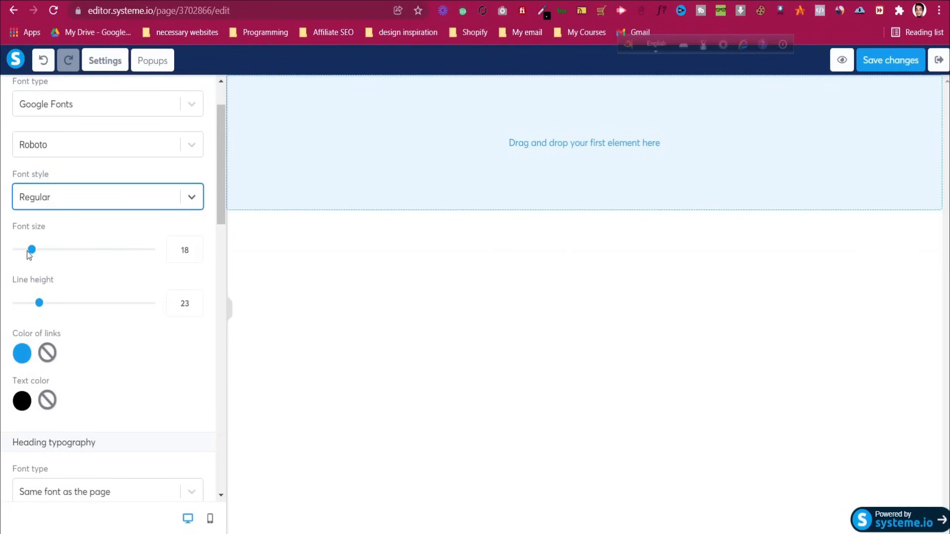
scroll(63, 283, "down", 1)
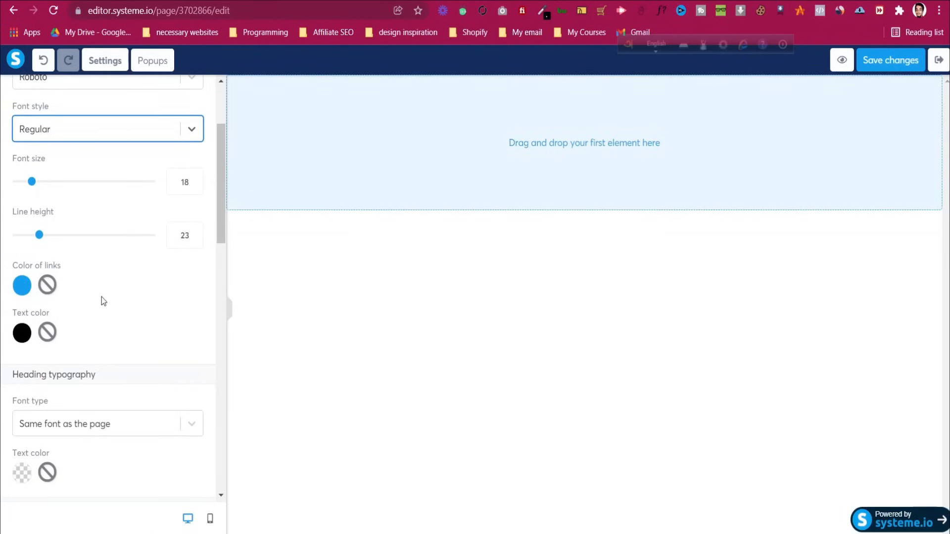
scroll(103, 292, "down", 2)
scroll(94, 262, "up", 4)
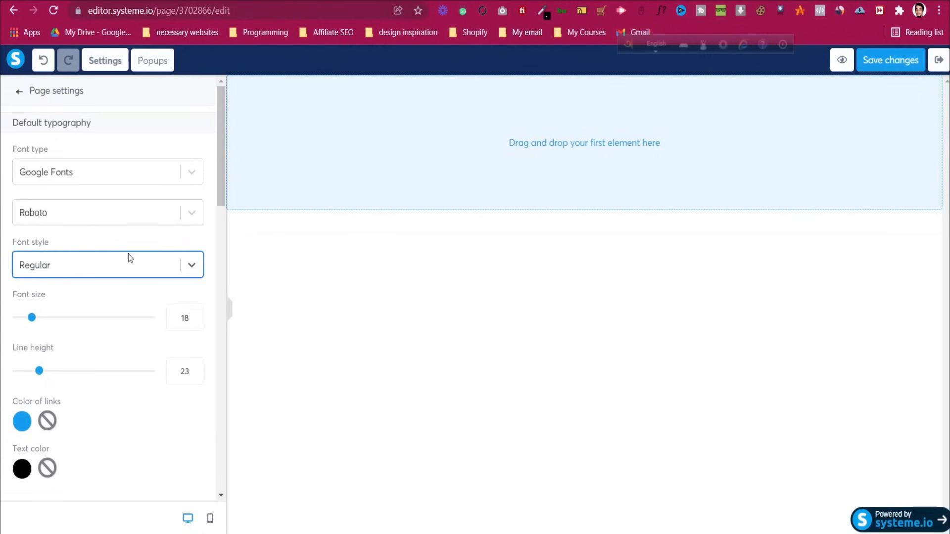
Set the heading typography to Google Fonts Roboto, Bold 700
scroll(75, 146, "down", 5)
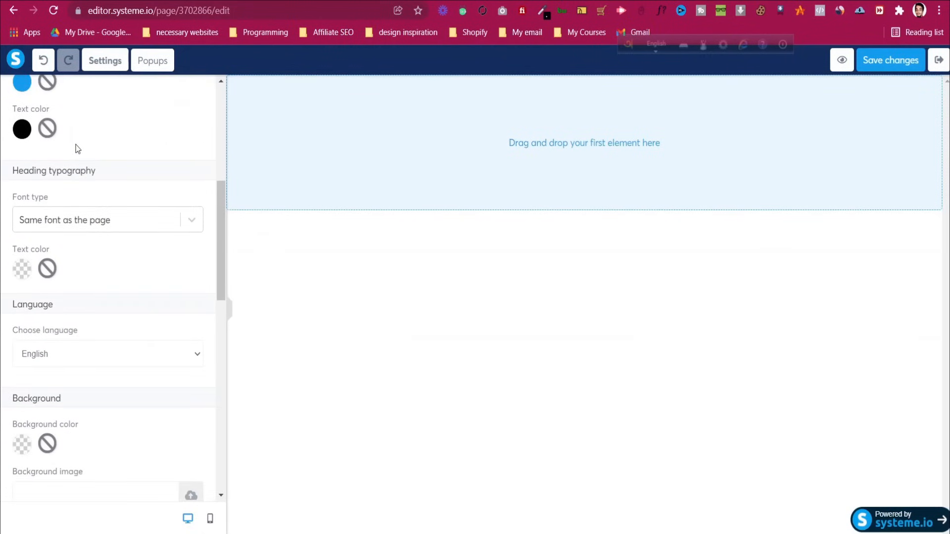
scroll(78, 161, "down", 1)
scroll(74, 208, "up", 1)
left_click(70, 228)
left_click(81, 302)
left_click(80, 269)
type("roboto")
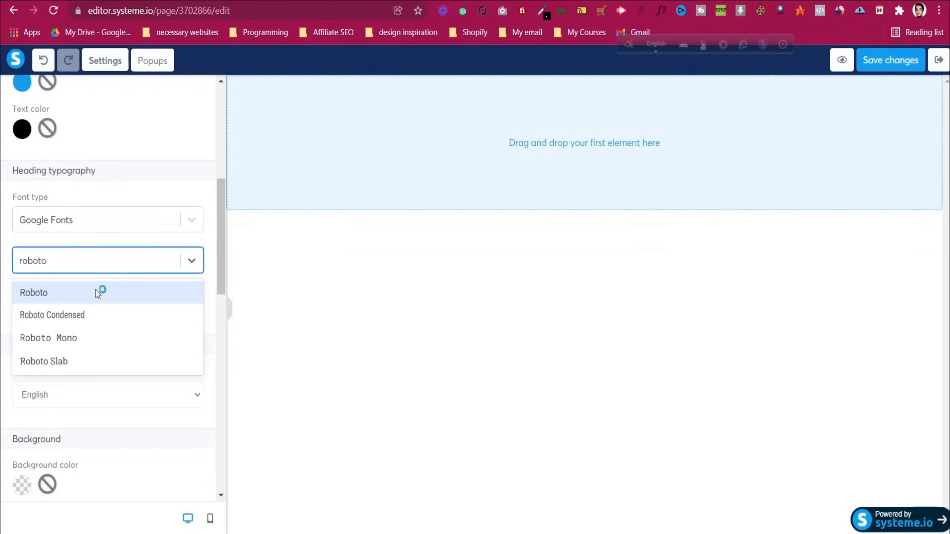
left_click(96, 292)
left_click(84, 318)
scroll(87, 399, "down", 2)
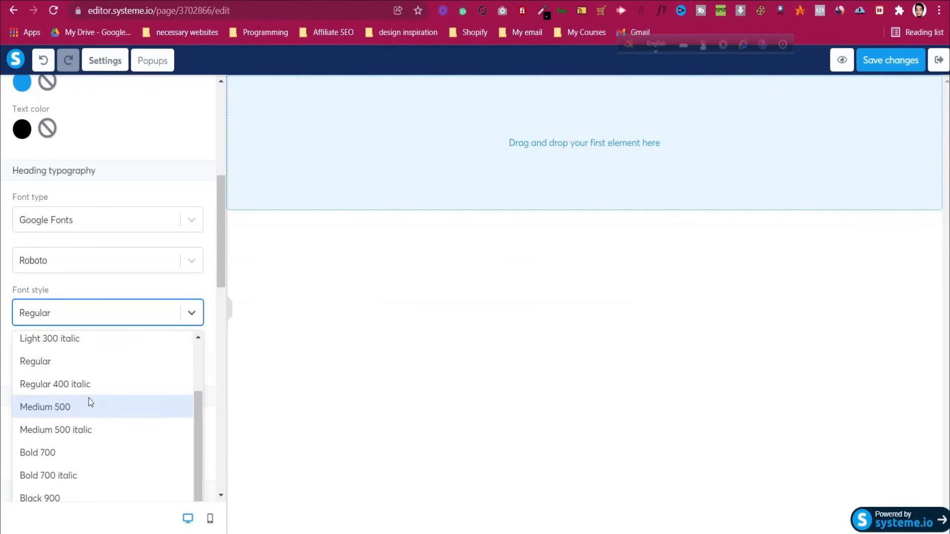
left_click(85, 451)
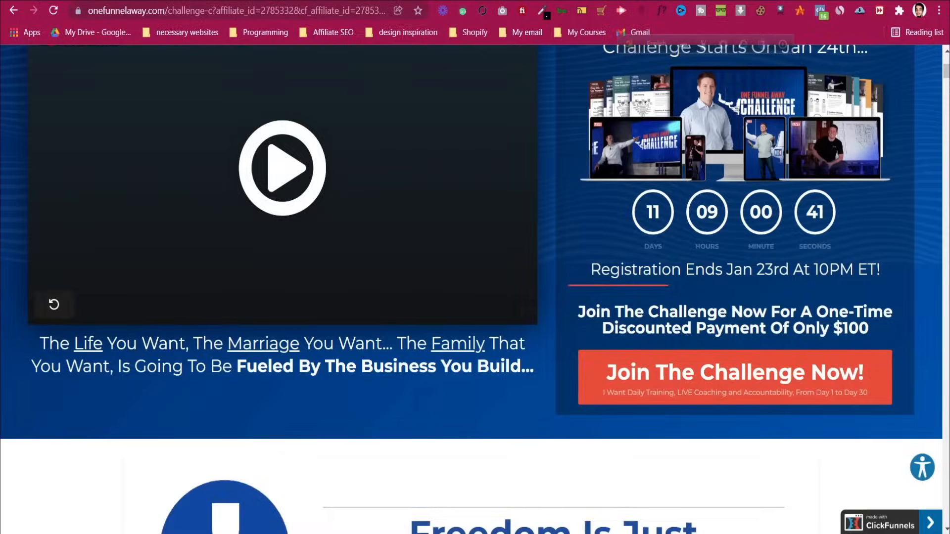
Copy the original headline's colour #002462 using Chrome DevTools Inspect
scroll(547, 197, "down", 8)
scroll(548, 197, "down", 10)
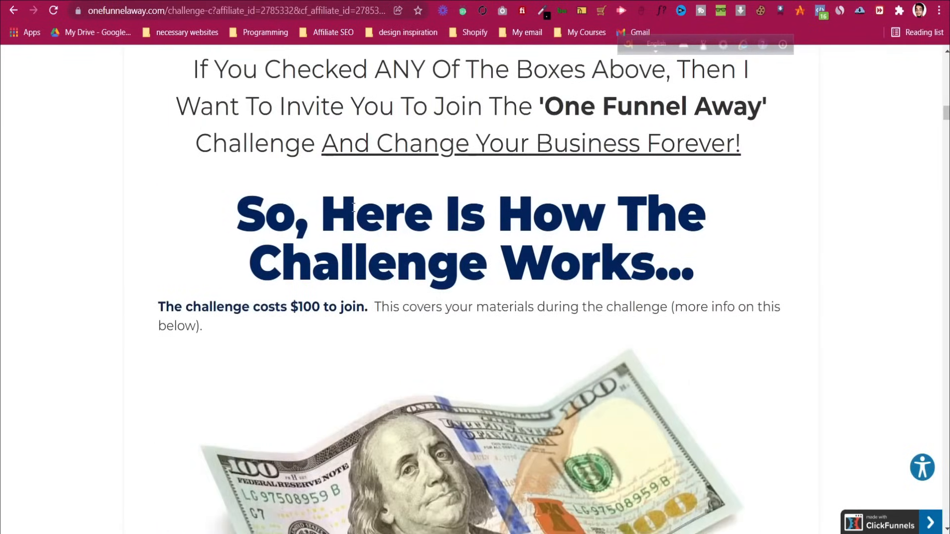
right_click(352, 207)
left_click(438, 456)
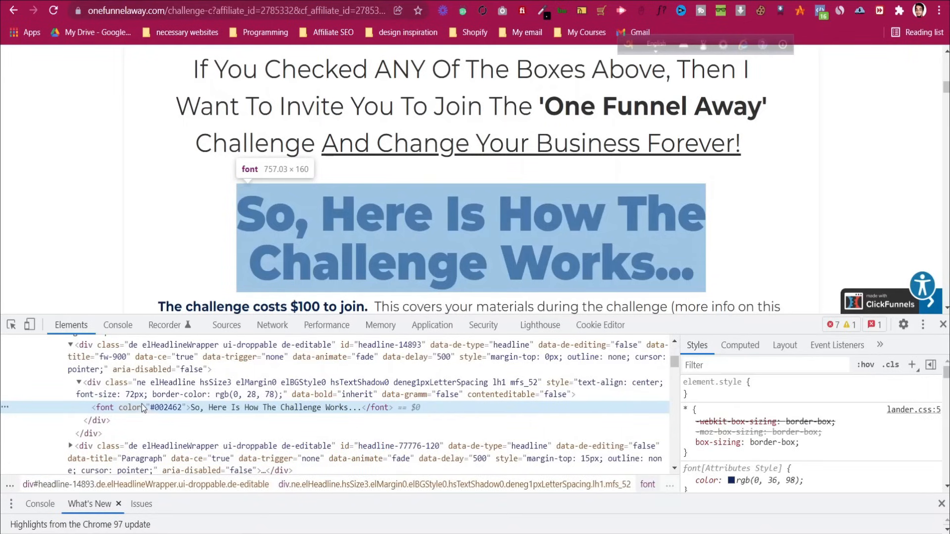
double_click(162, 409)
right_click(163, 409)
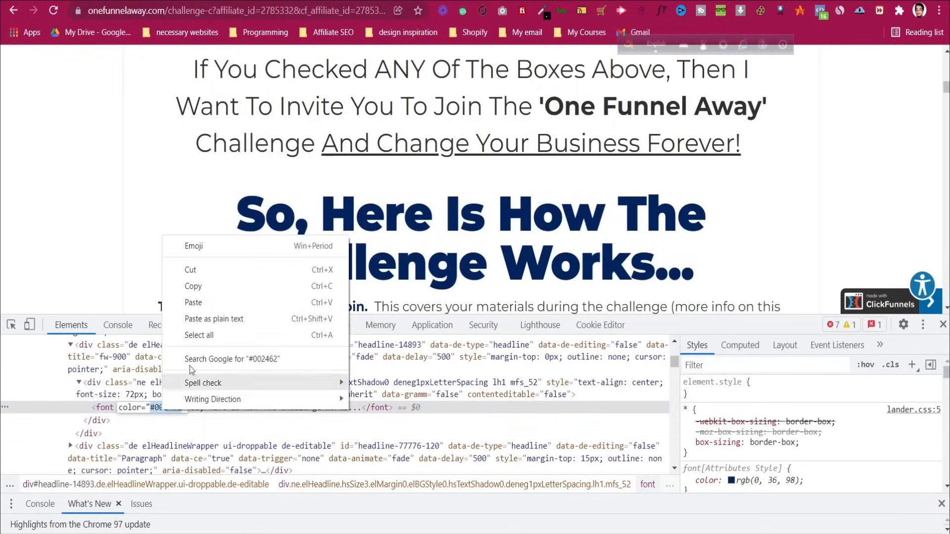
left_click(221, 291)
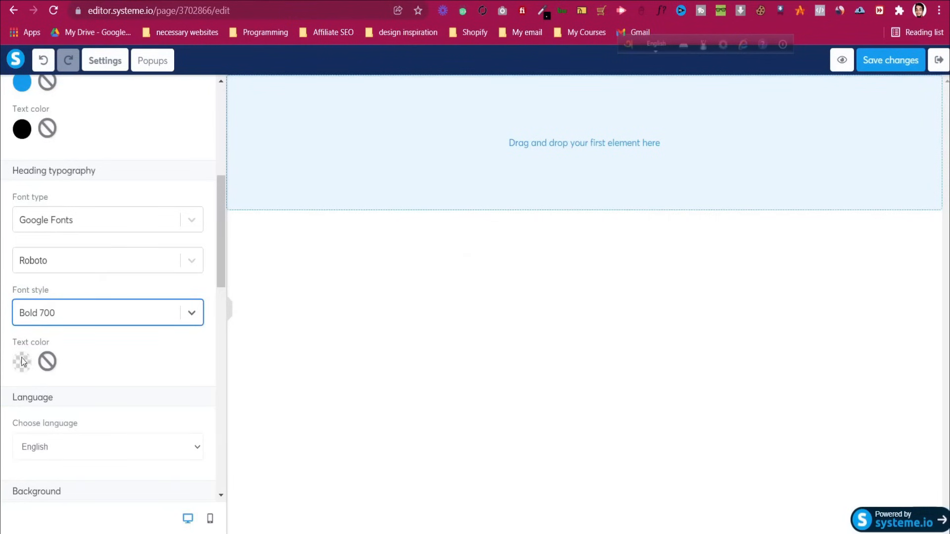
Paste #002462 as the heading text colour in the Systeme.io editor
left_click(23, 365)
left_click(22, 364)
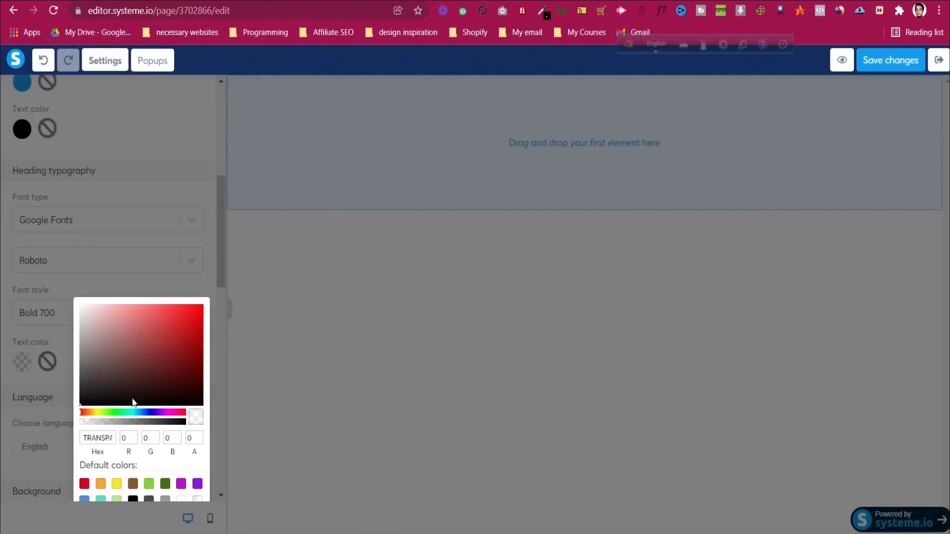
left_click(111, 437)
key("ctrl+a")
key("ctrl+v")
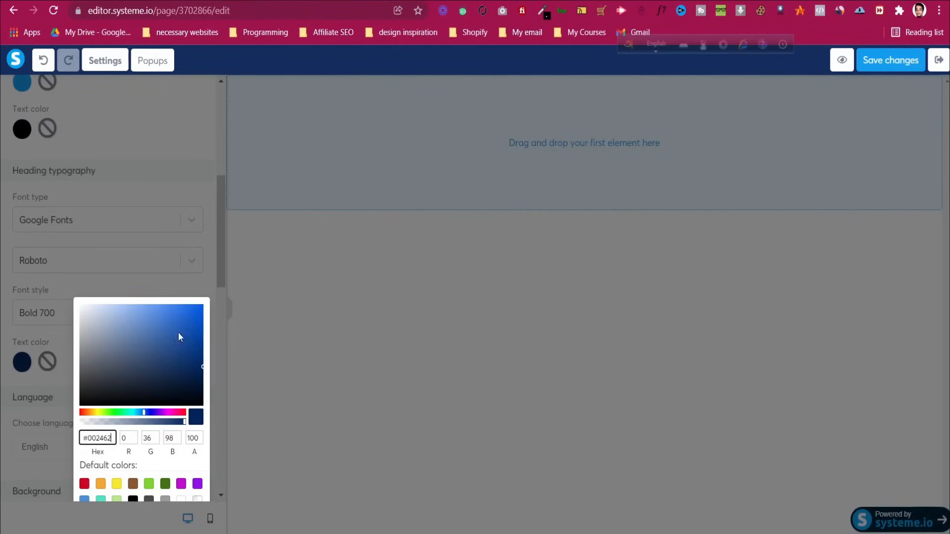
left_click(50, 328)
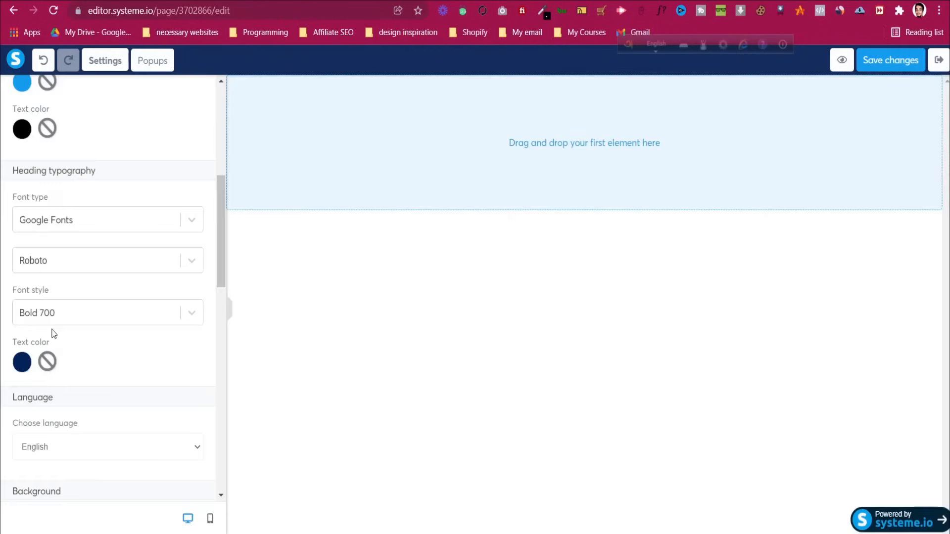
scroll(62, 341, "down", 4)
scroll(65, 342, "down", 3)
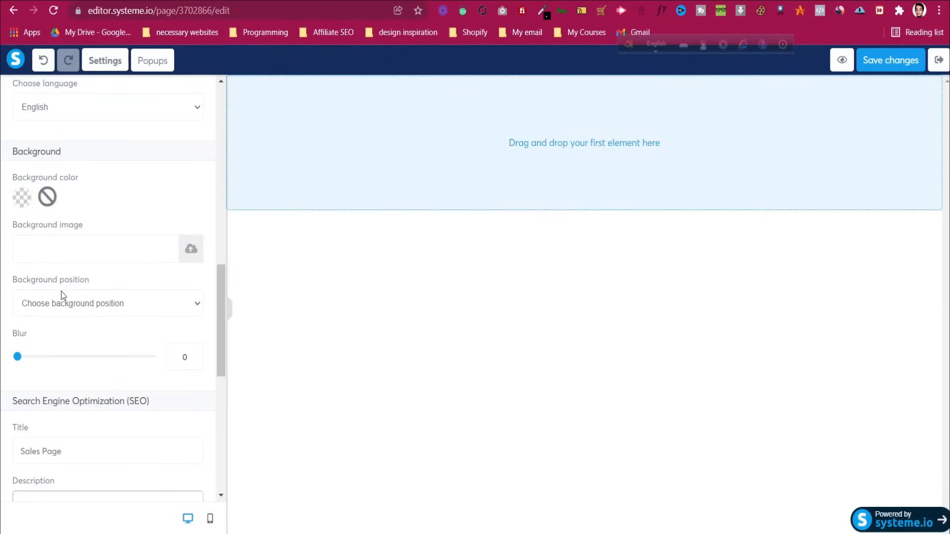
scroll(62, 296, "down", 2)
scroll(62, 295, "down", 3)
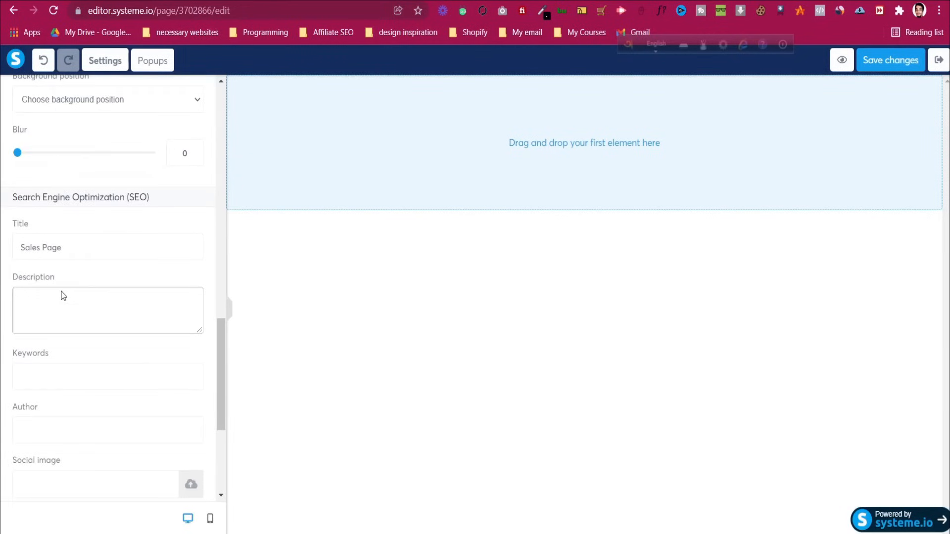
left_click(66, 303)
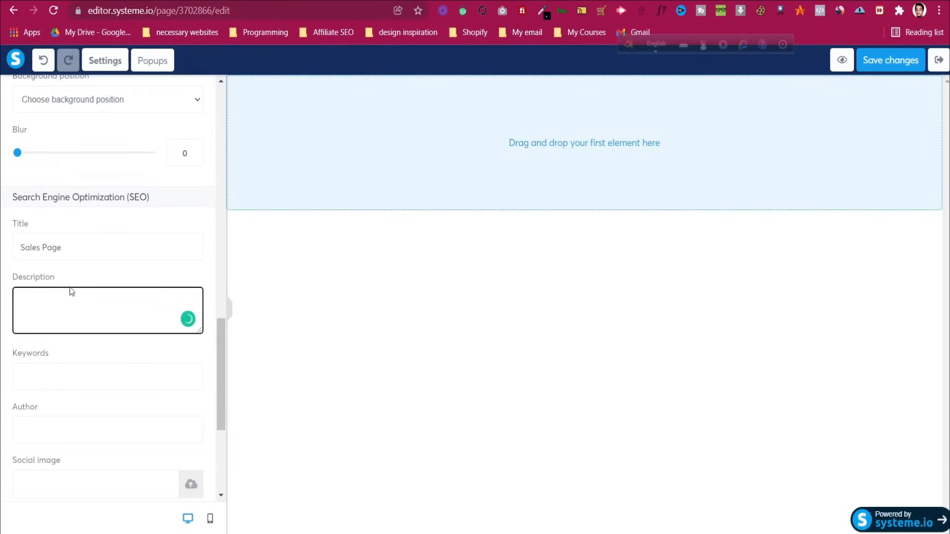
left_click(54, 379)
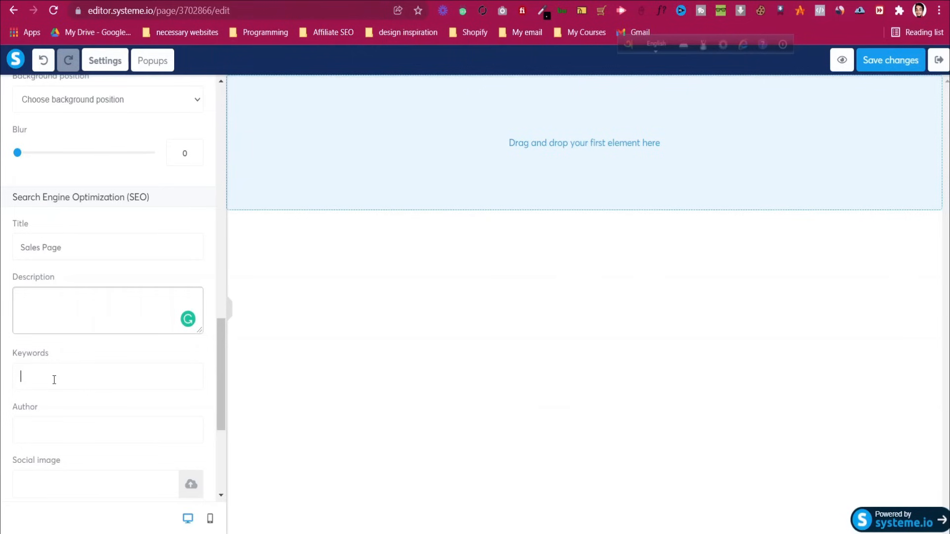
scroll(46, 348, "down", 5)
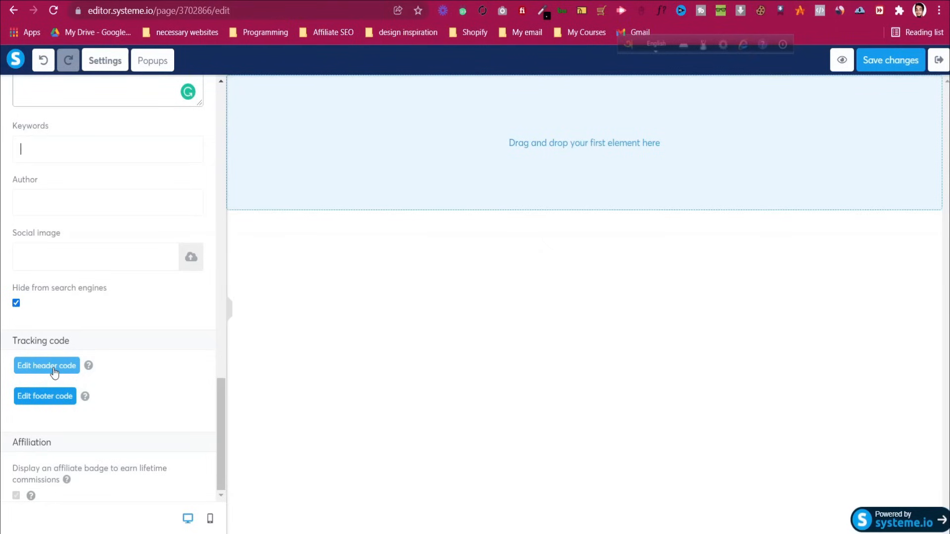
left_click(62, 369)
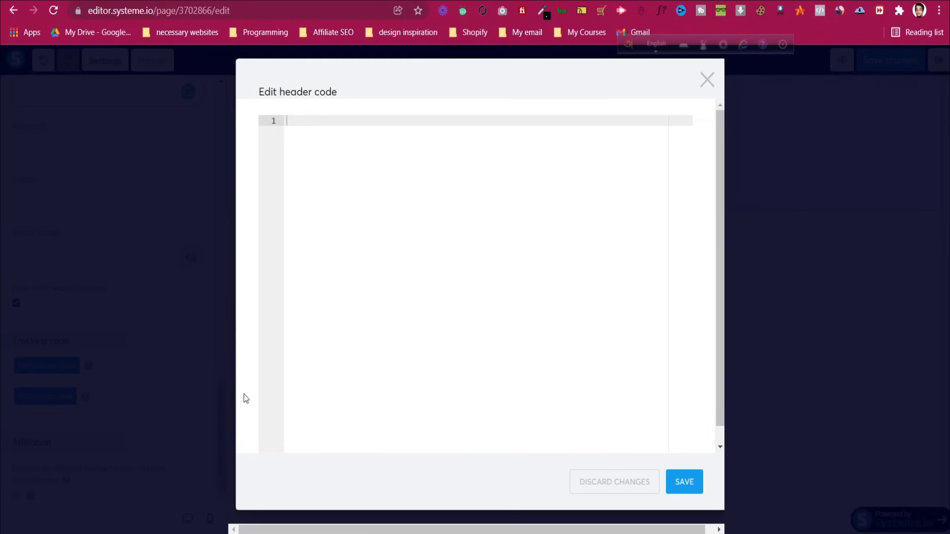
key("Escape")
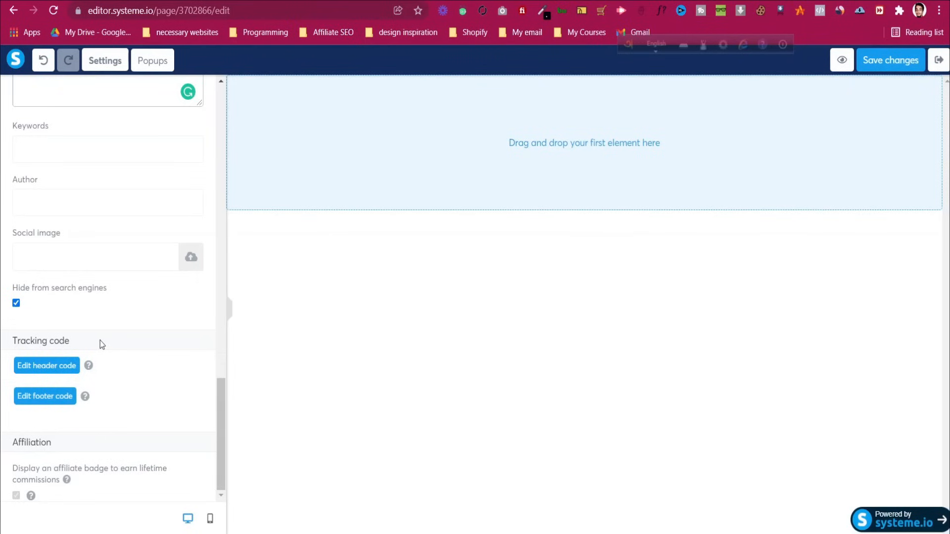
Scroll through Page settings, then go back to the Elements panel
scroll(100, 340, "up", 10)
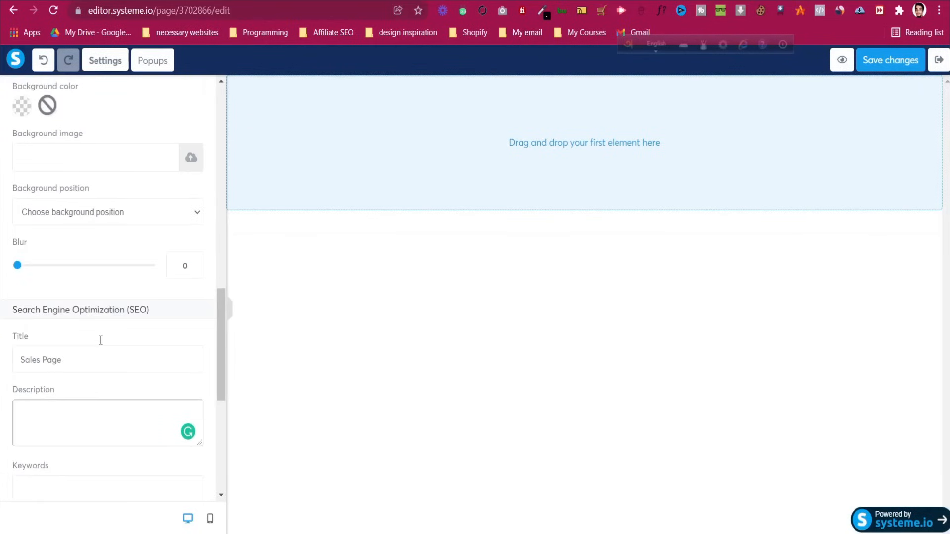
scroll(101, 340, "up", 6)
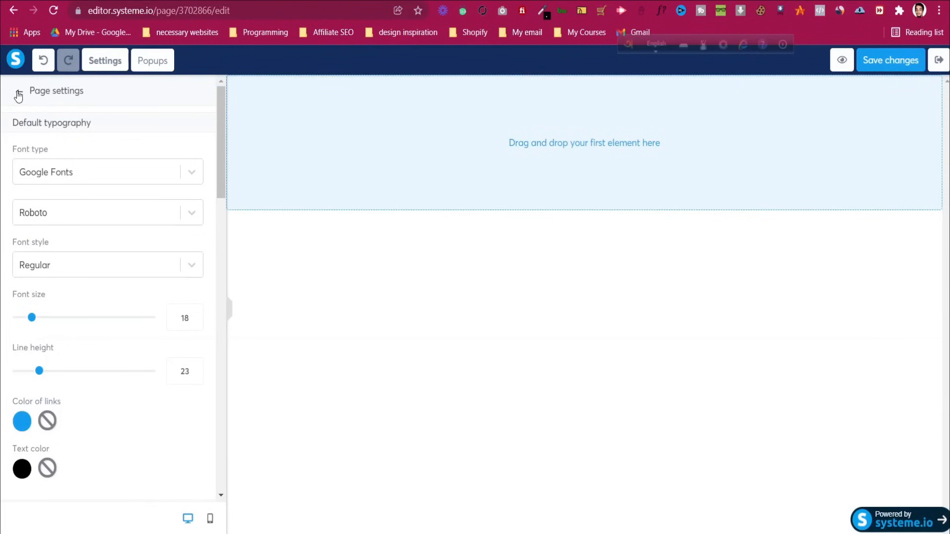
scroll(96, 248, "down", 10)
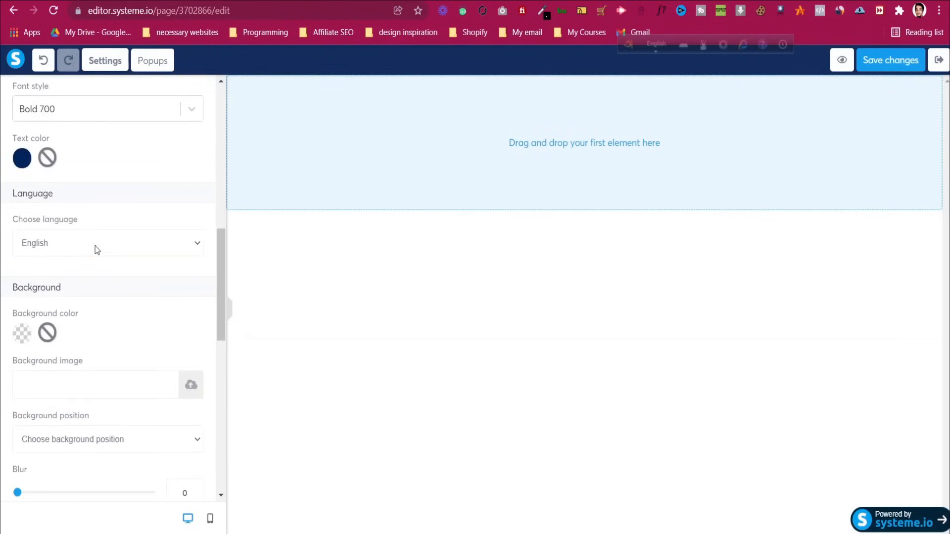
scroll(95, 247, "down", 3)
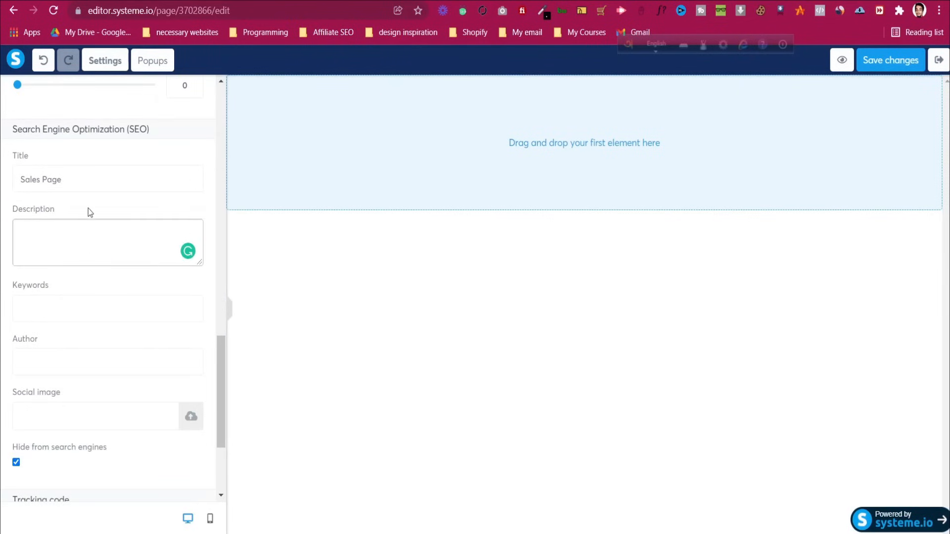
scroll(98, 344, "down", 3)
scroll(89, 276, "up", 5)
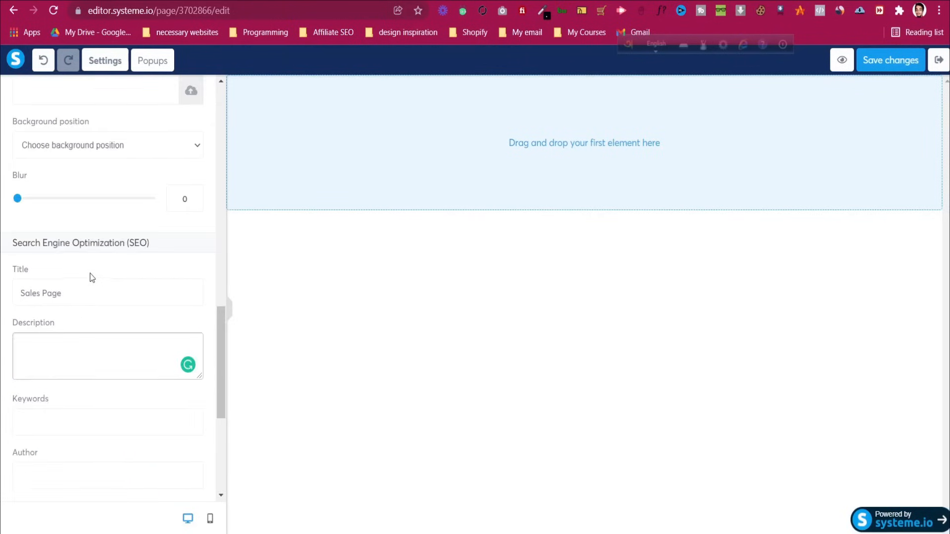
scroll(90, 274, "up", 12)
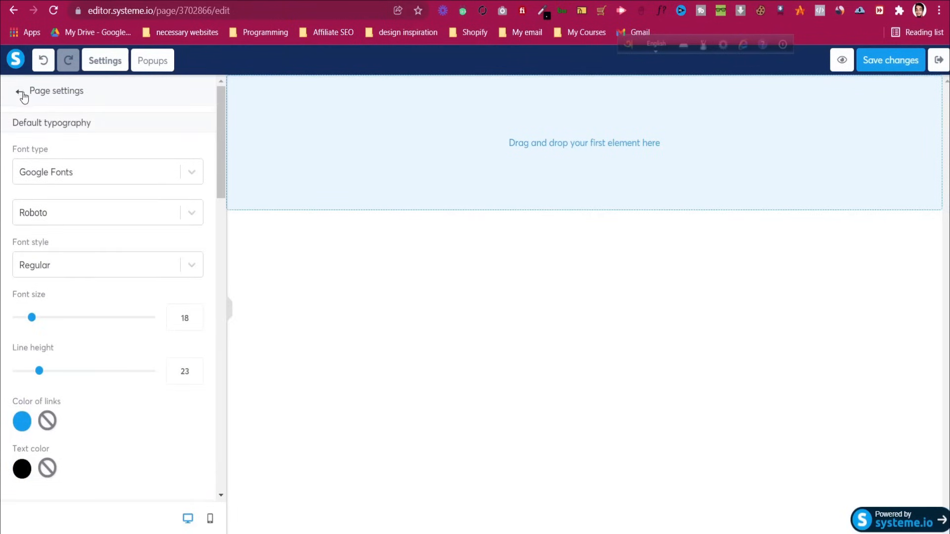
left_click(21, 92)
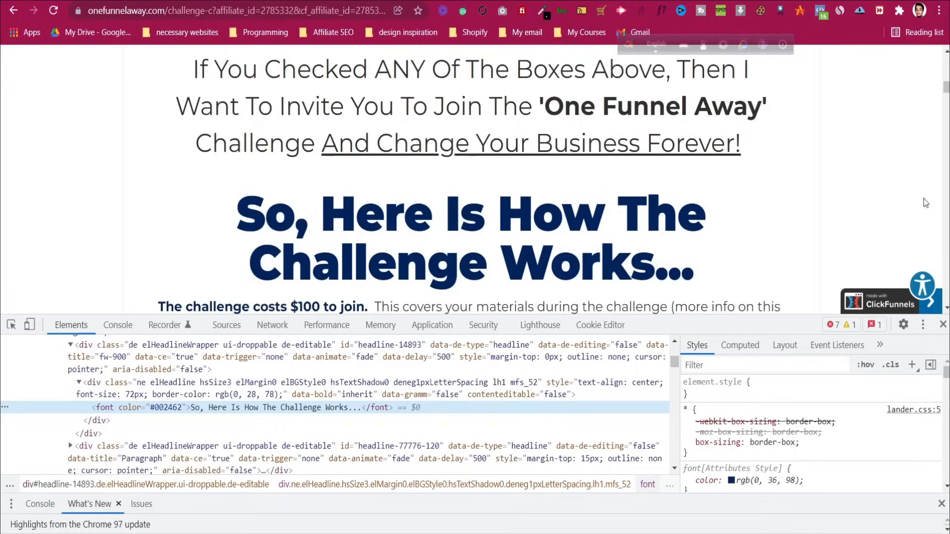
Inspect the sales page's header section, its inner container and the logo row
left_click(943, 325)
scroll(872, 281, "up", 20)
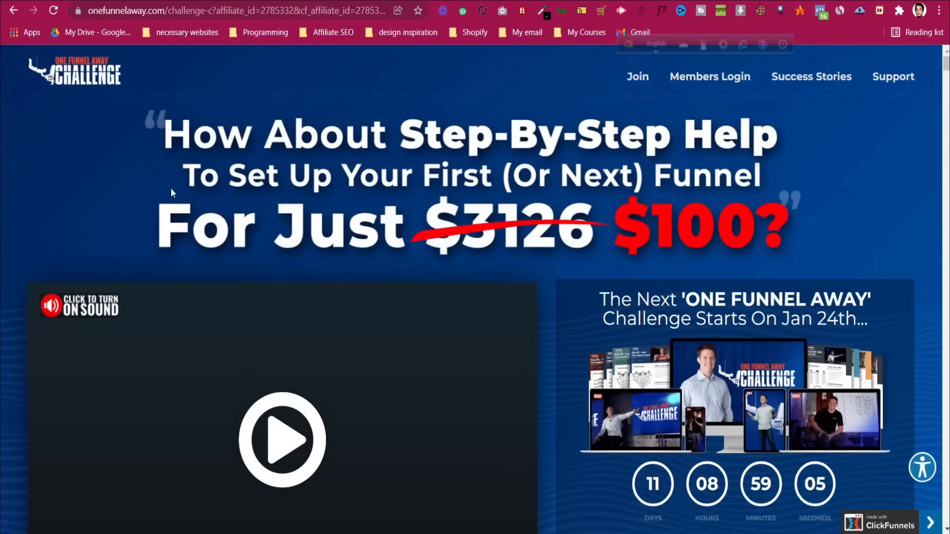
scroll(29, 239, "down", 4)
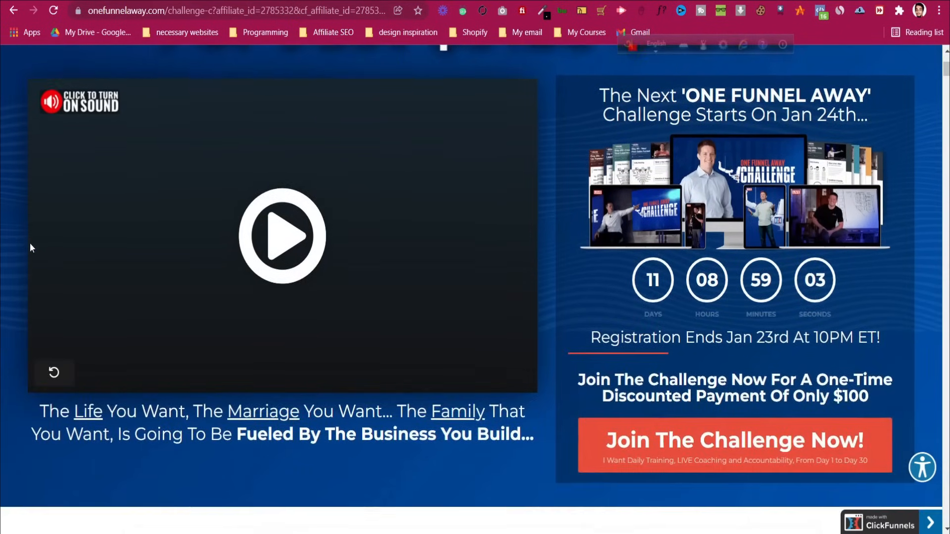
scroll(30, 243, "up", 4)
right_click(23, 185)
left_click(97, 434)
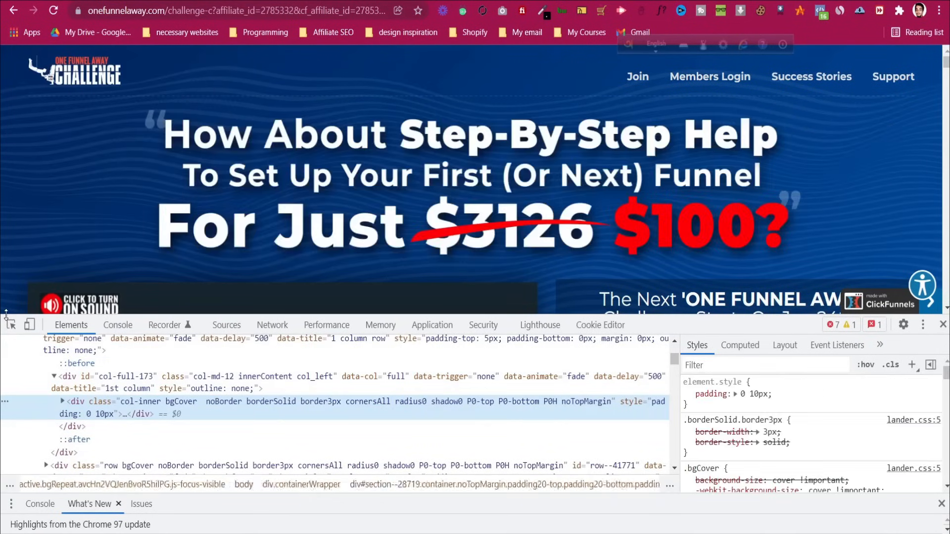
left_click(11, 325)
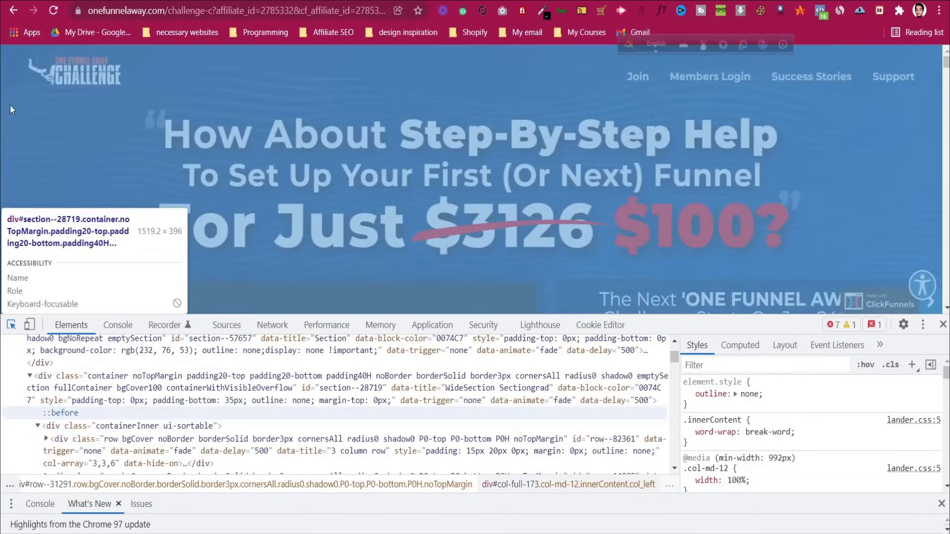
left_click(8, 88)
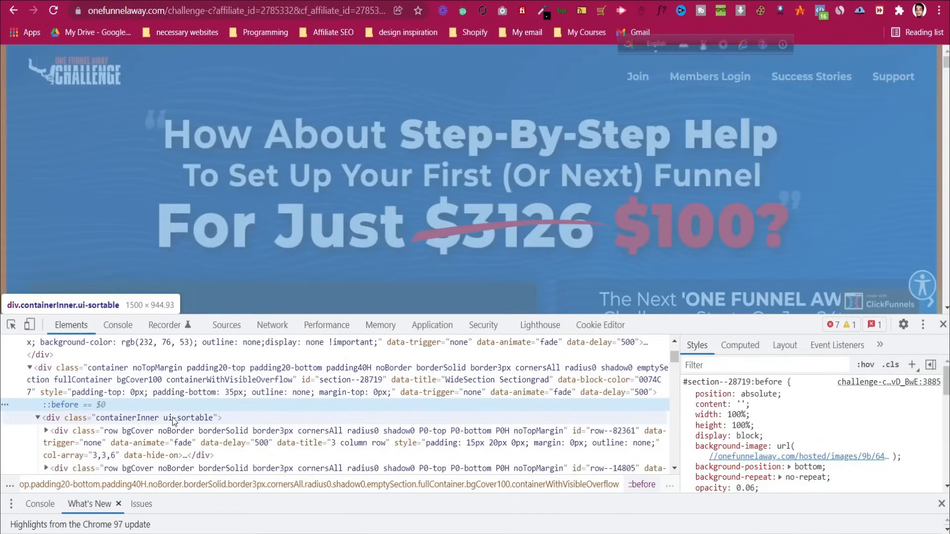
left_click(174, 382)
left_click(174, 417)
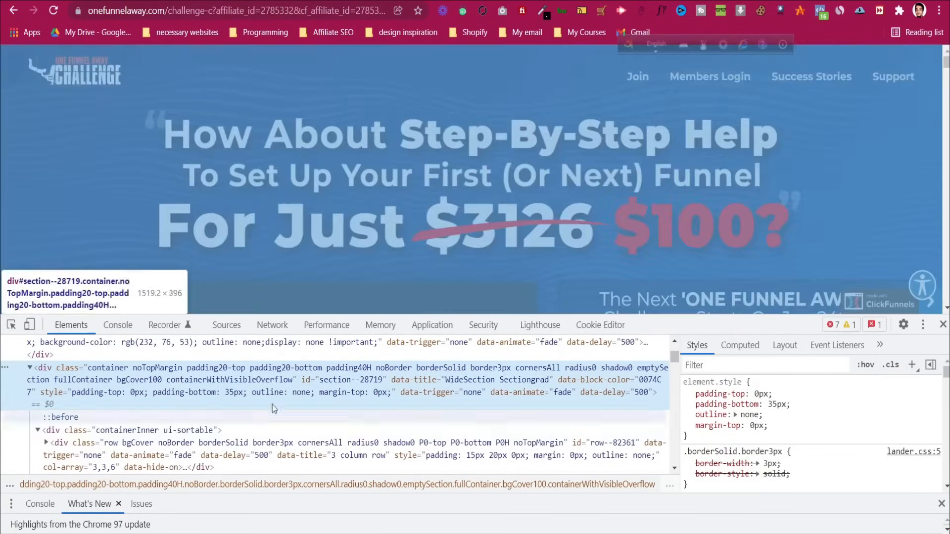
left_click(174, 419)
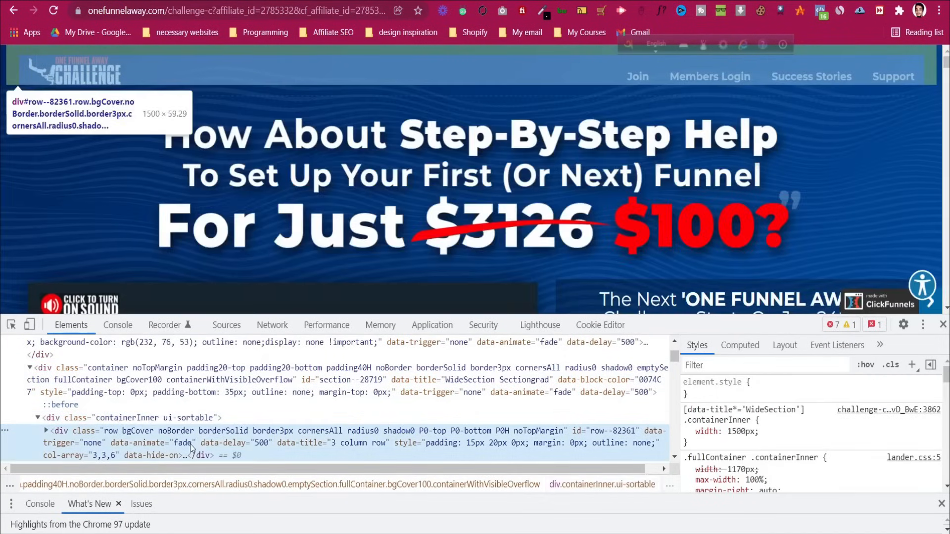
left_click(190, 443)
Examine the hidden section's background rule, the XTIMER-BAR container and the modal popup above the header
scroll(249, 343, "down", 3)
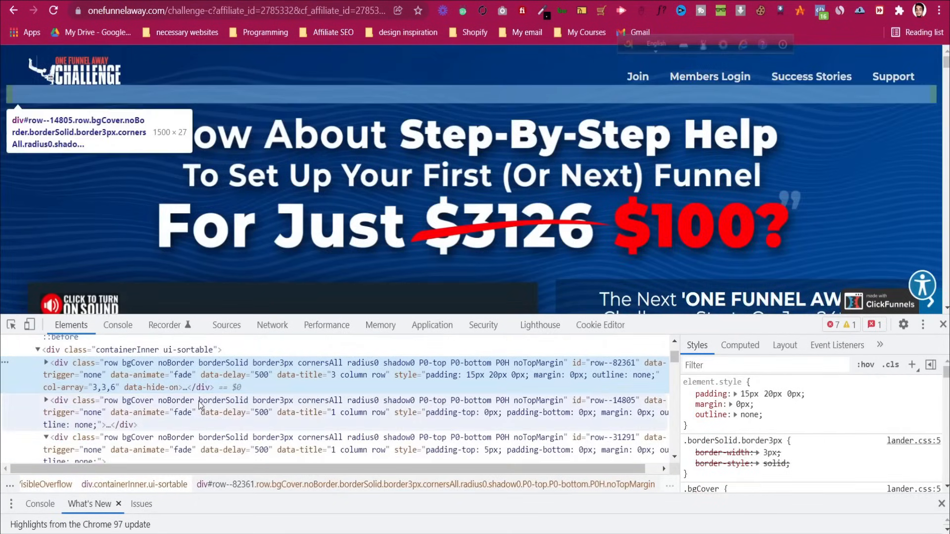
left_click(257, 412)
scroll(144, 376, "up", 3)
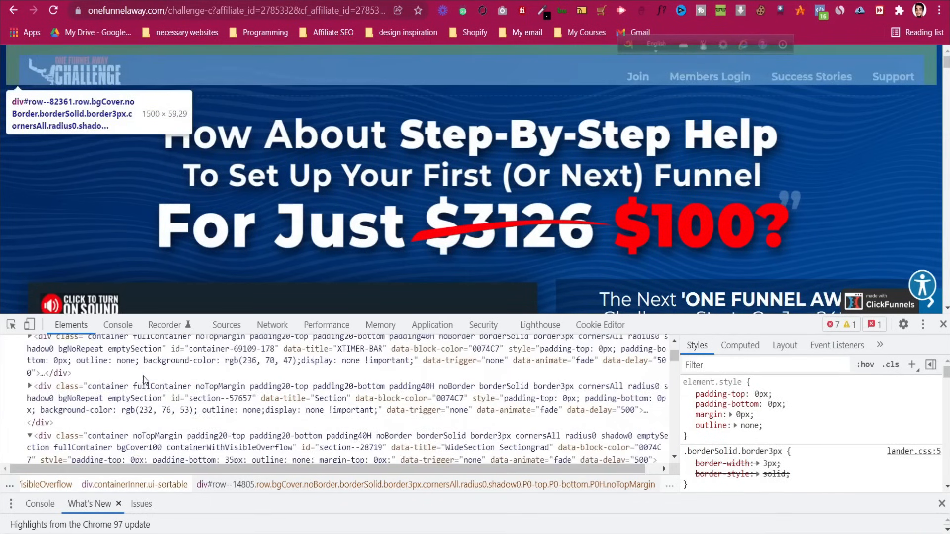
left_click(143, 391)
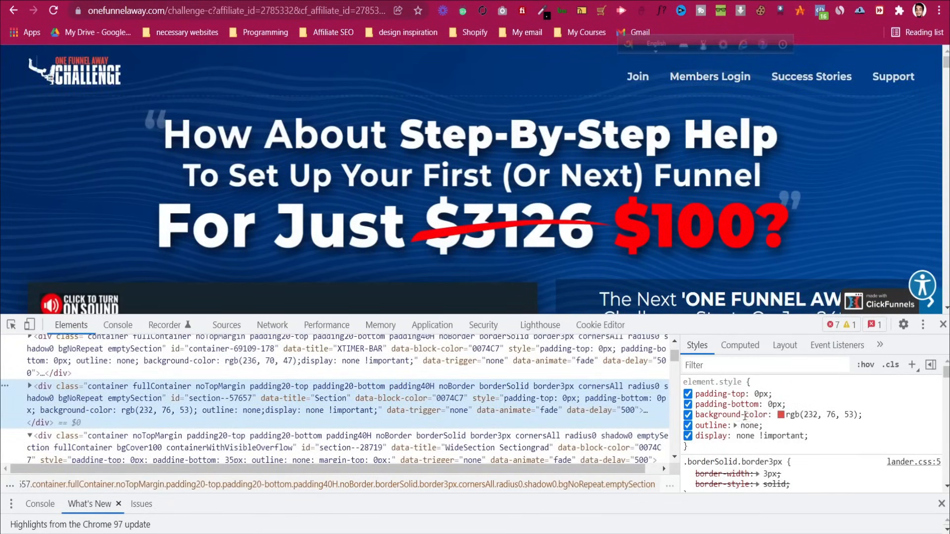
left_click(688, 415)
left_click(688, 415)
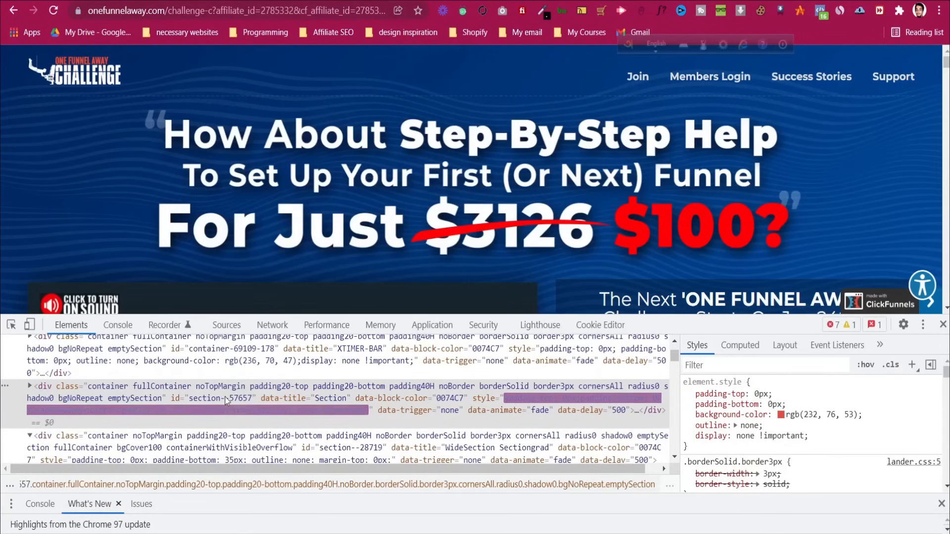
left_click(217, 360)
scroll(353, 386, "up", 3)
left_click(296, 371)
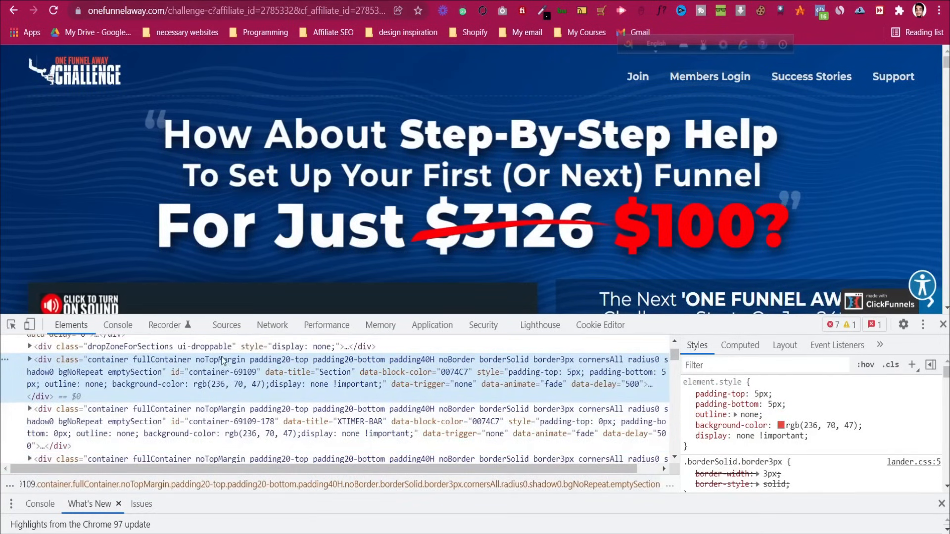
scroll(258, 373, "up", 3)
left_click(225, 375)
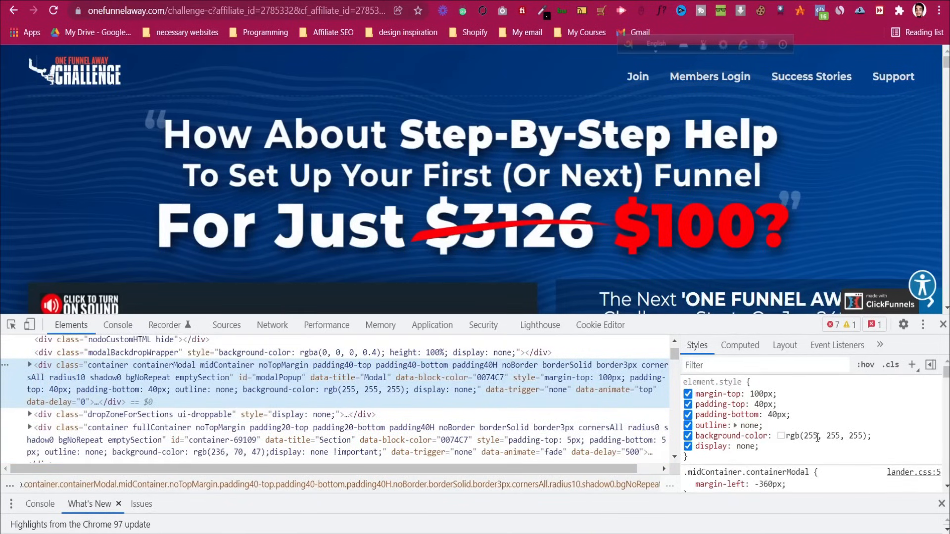
Scroll through the inspected code, close DevTools and return to the page top
scroll(526, 209, "down", 4)
scroll(525, 204, "down", 15)
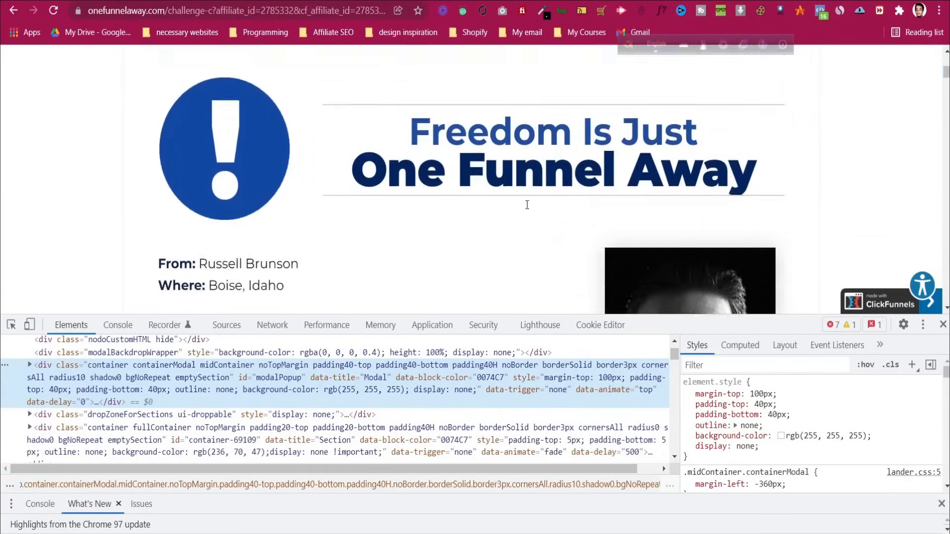
scroll(527, 206, "down", 11)
scroll(530, 208, "up", 7)
scroll(535, 213, "down", 10)
scroll(540, 219, "down", 6)
scroll(554, 237, "up", 12)
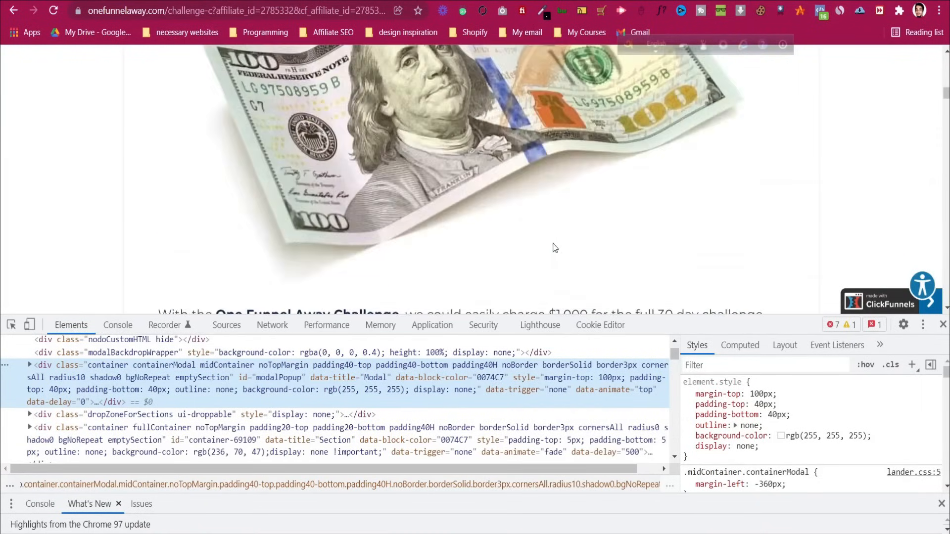
scroll(562, 251, "down", 20)
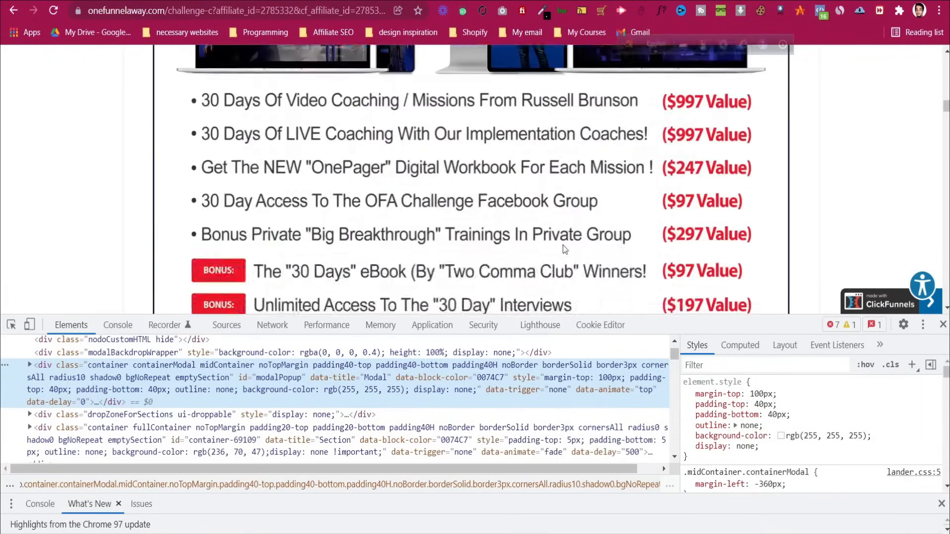
scroll(565, 249, "down", 20)
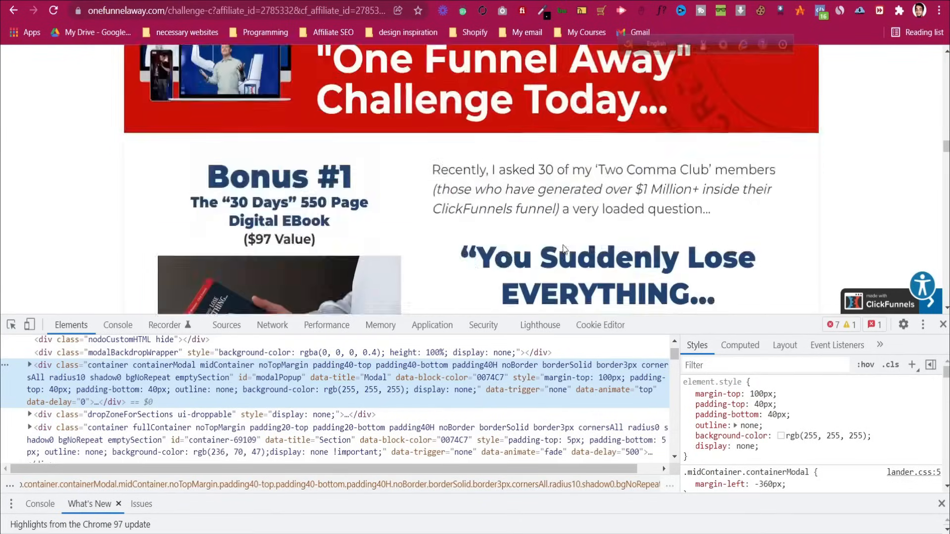
left_click(943, 324)
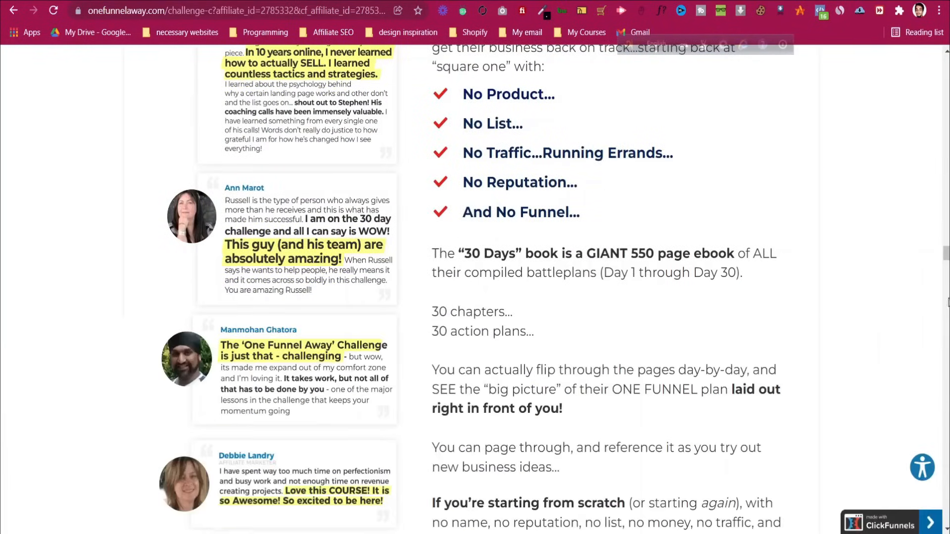
key("Home")
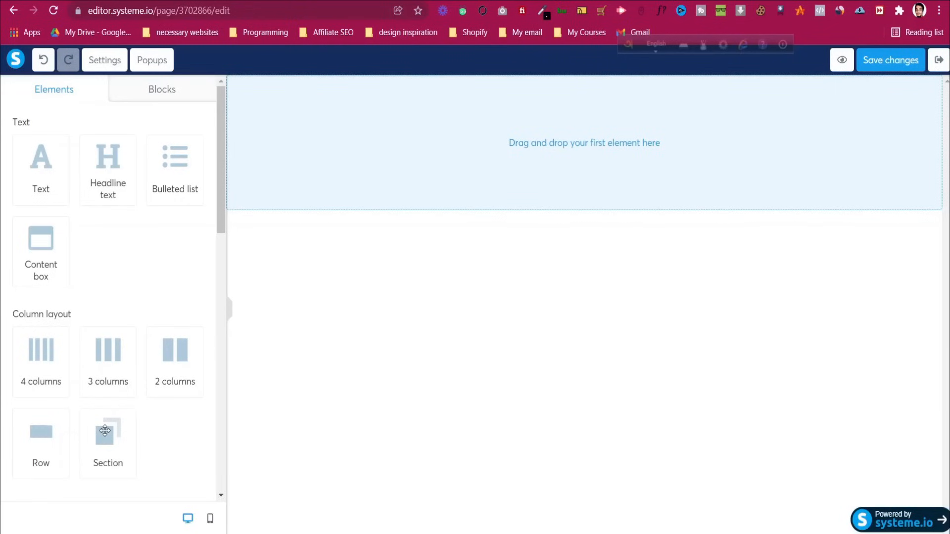
Add an empty section to the page and save the challenge logo as OFA-Challenge.png
left_click_drag(104, 435, 474, 156)
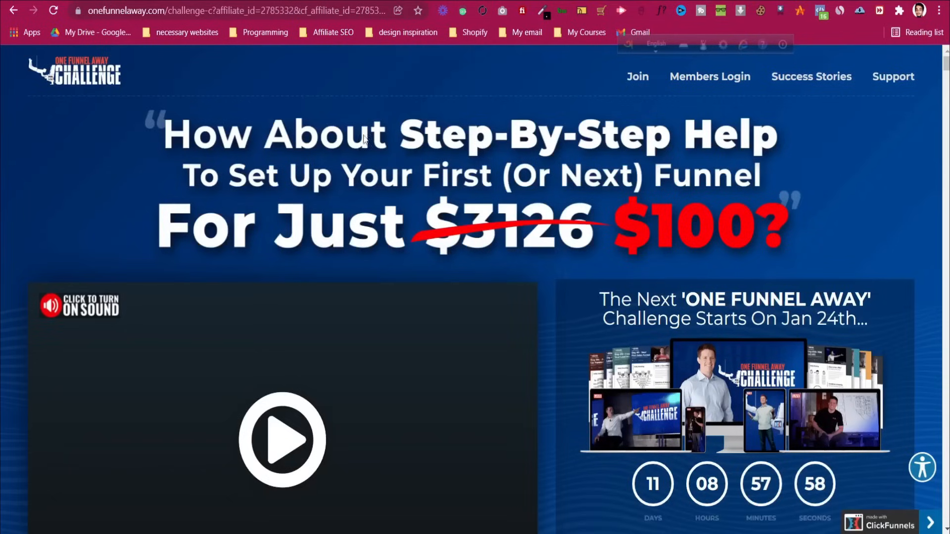
right_click(109, 72)
left_click(126, 99)
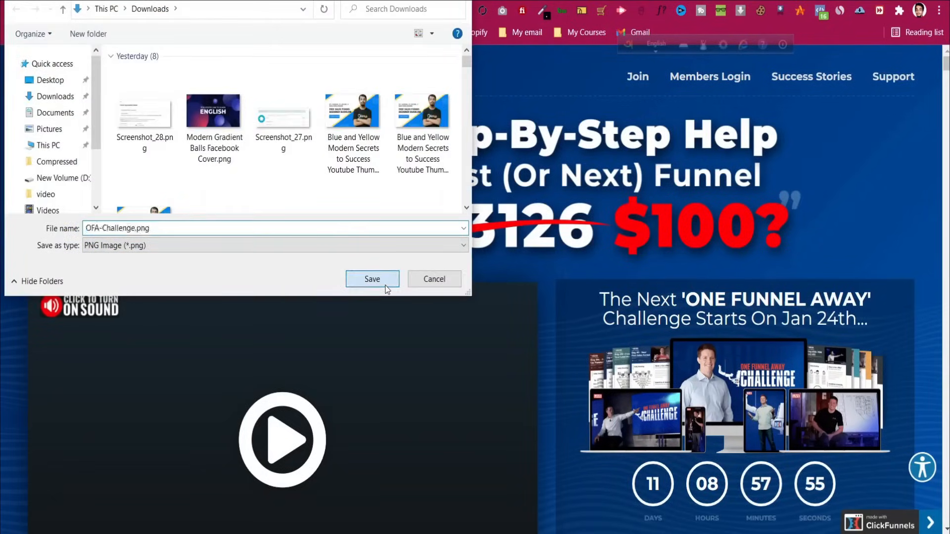
left_click(378, 278)
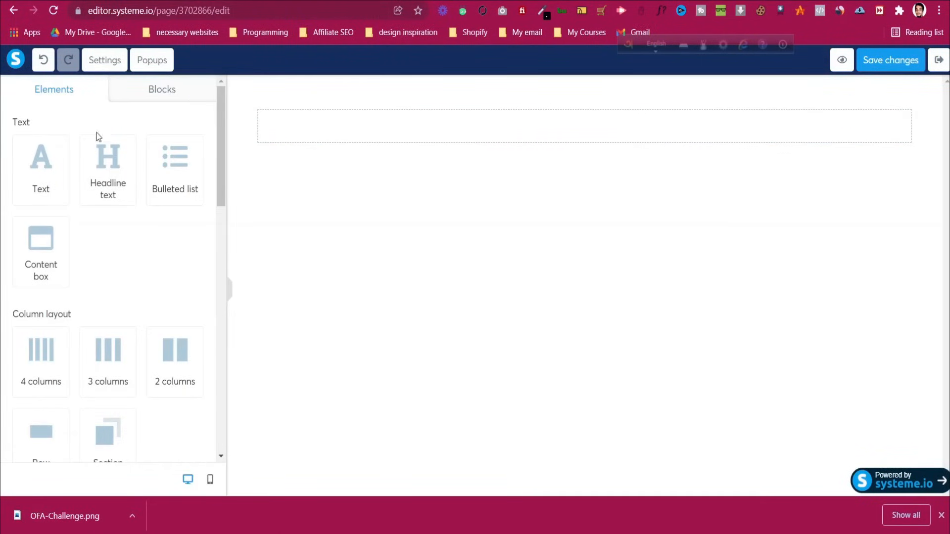
Add an Image element into the new section and open its settings
scroll(107, 282, "down", 9)
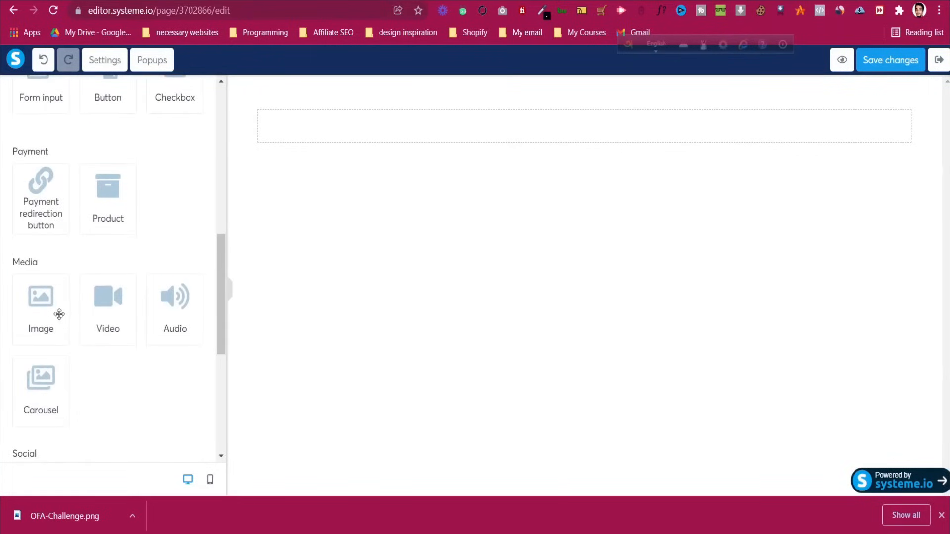
left_click_drag(42, 312, 543, 121)
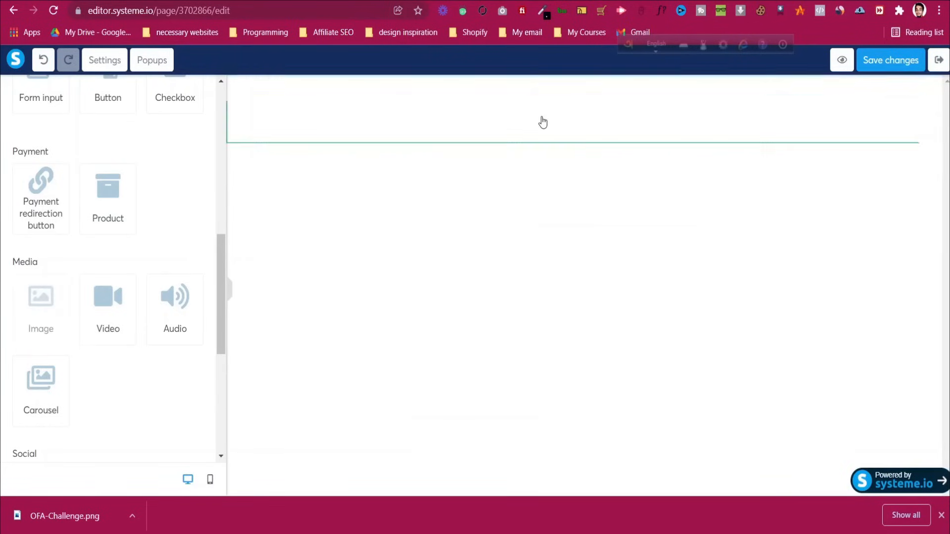
left_click(539, 222)
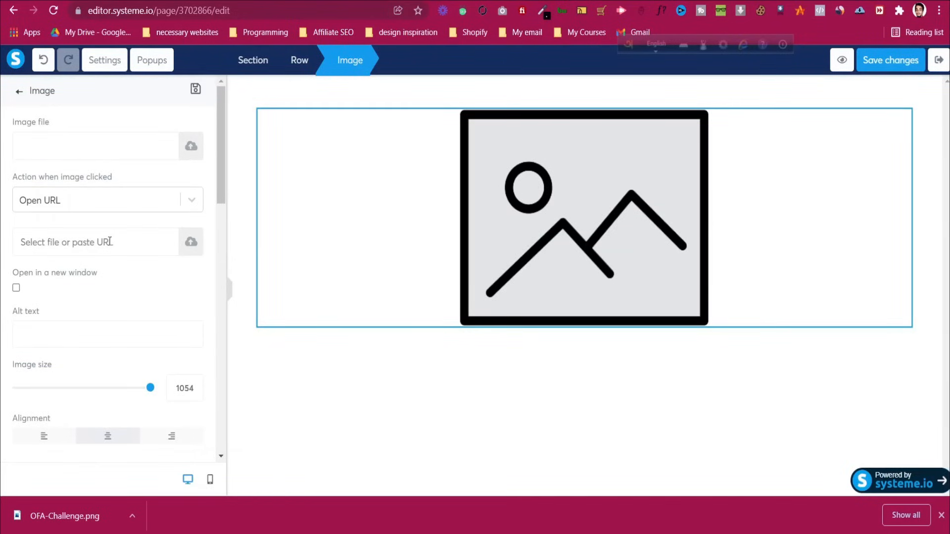
Upload and insert OFA-Challenge.png, then select the enclosing section's settings
left_click(191, 145)
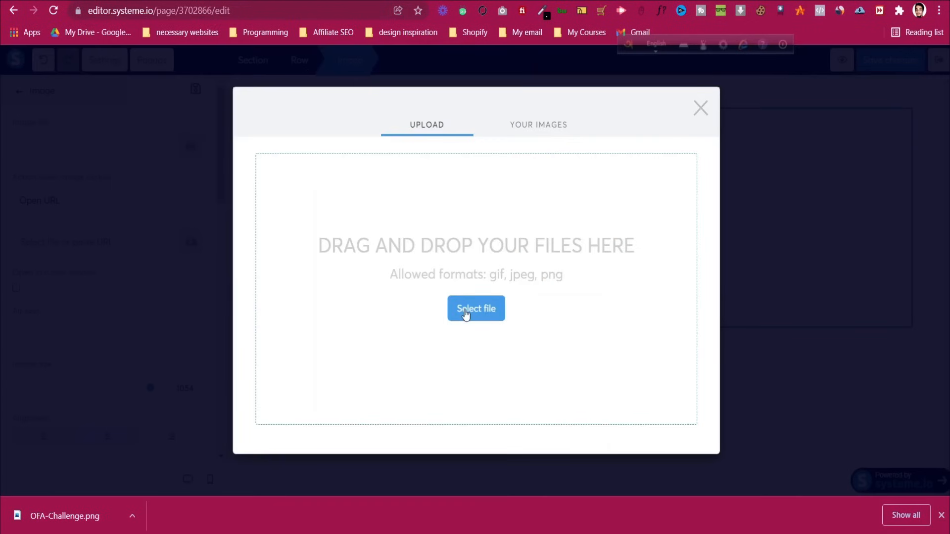
left_click(465, 310)
left_click(163, 146)
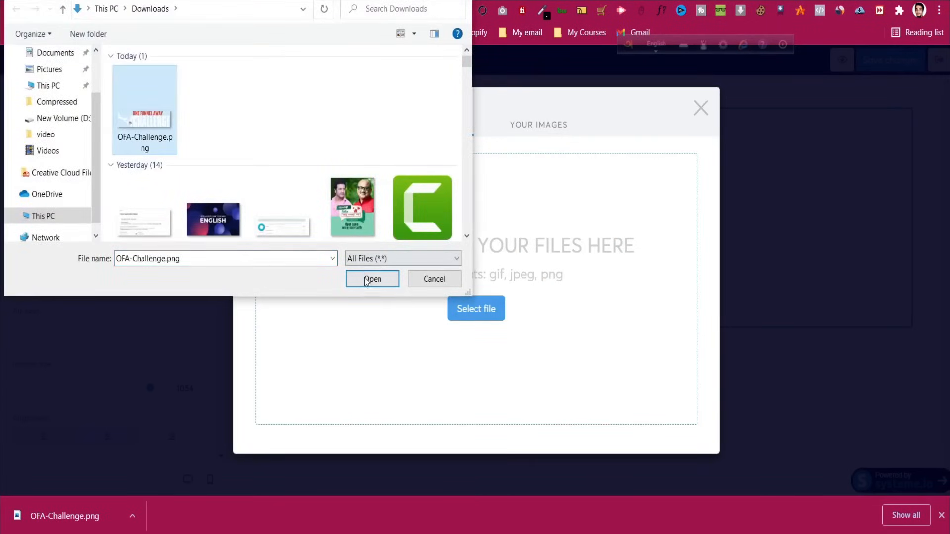
left_click(370, 278)
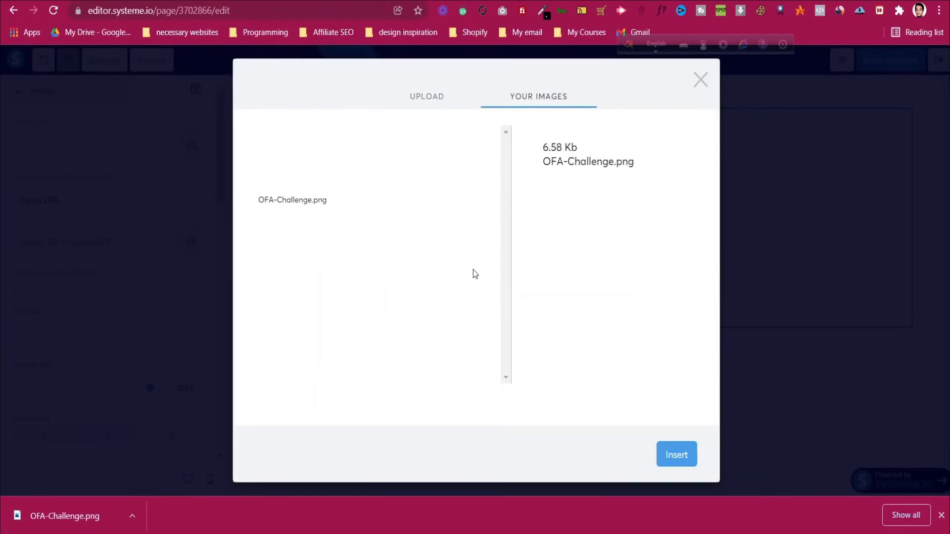
left_click(677, 455)
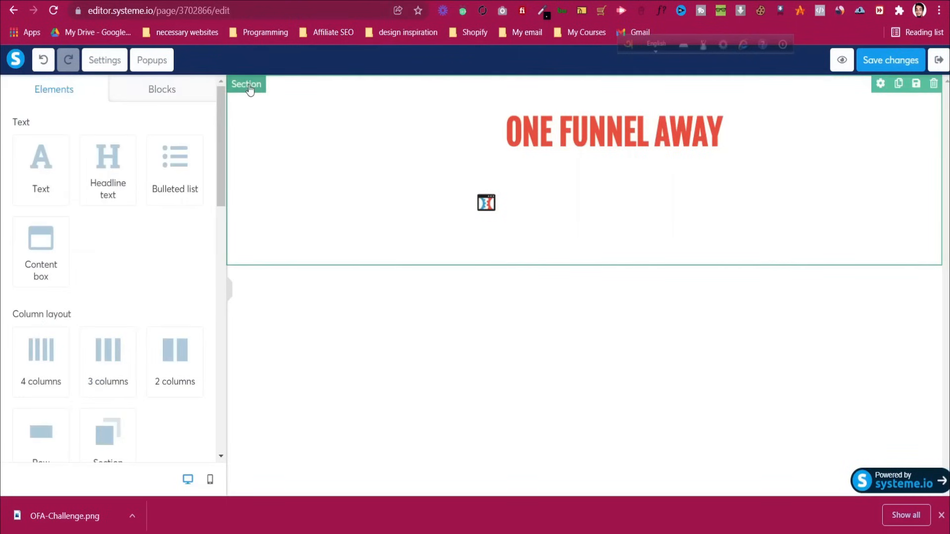
left_click(250, 88)
scroll(87, 291, "down", 1)
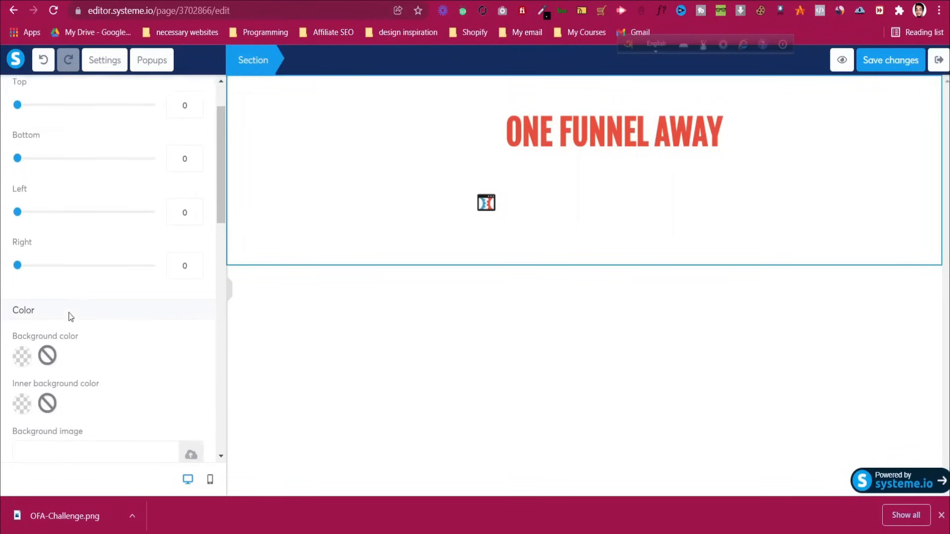
Give the header section a black background and shrink the logo to size 260
left_click(23, 357)
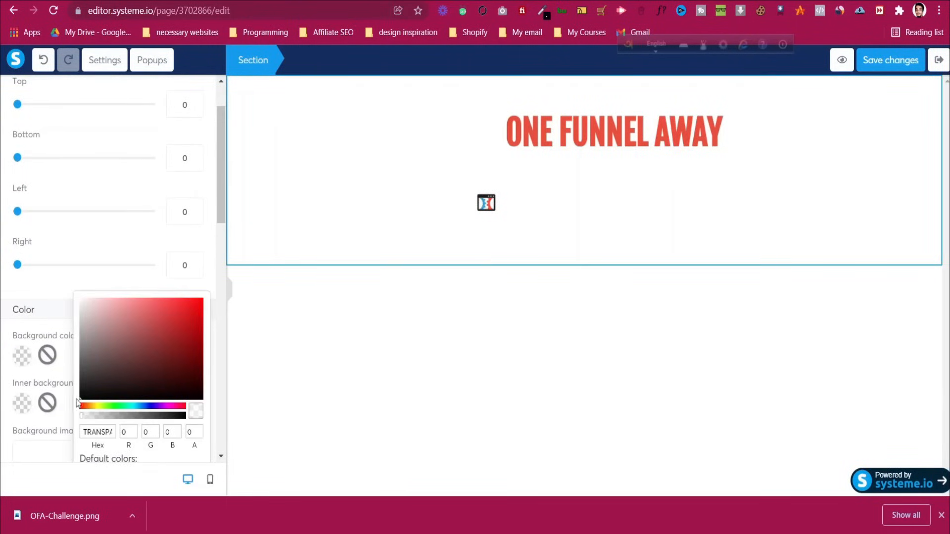
left_click(111, 378)
left_click(164, 192)
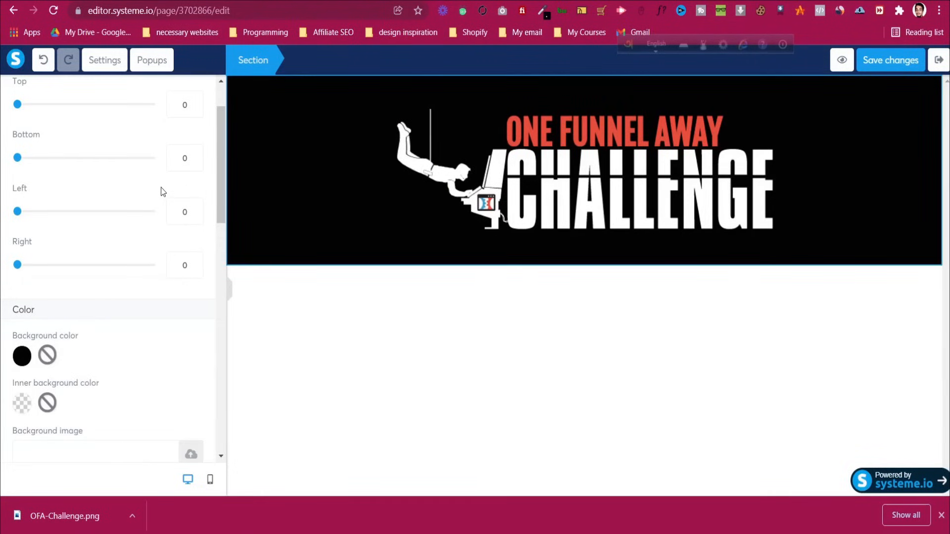
left_click(656, 129)
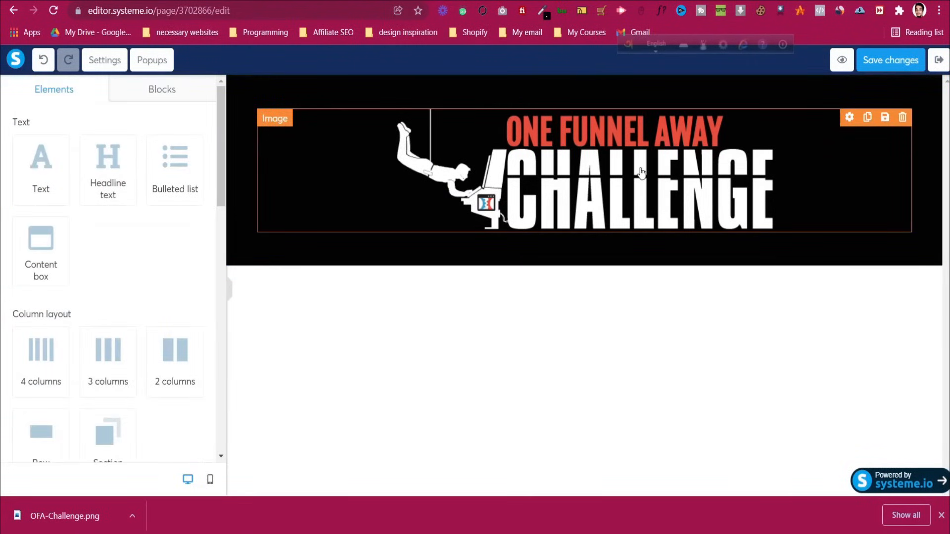
left_click(641, 172)
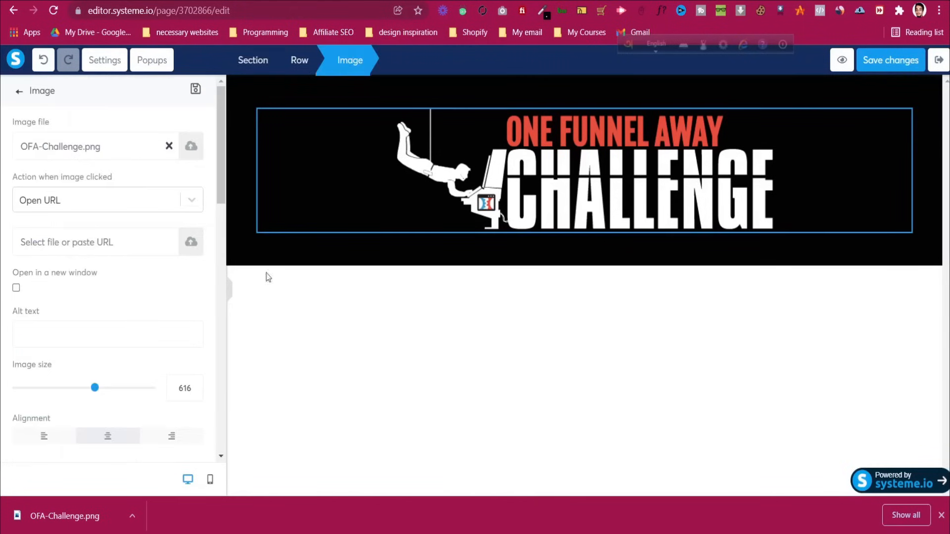
left_click_drag(96, 392, 52, 396)
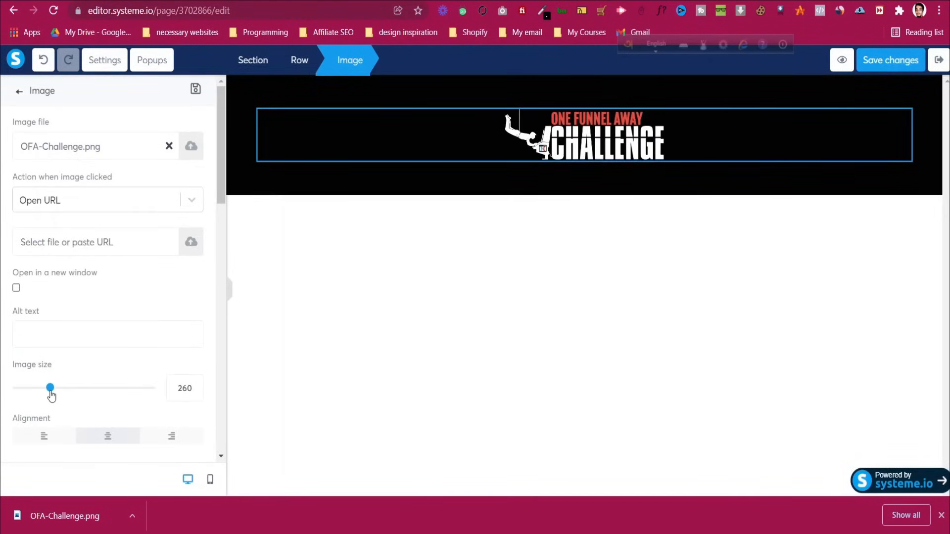
Set the black header section's padding to 18 top and 19 bottom
left_click(297, 99)
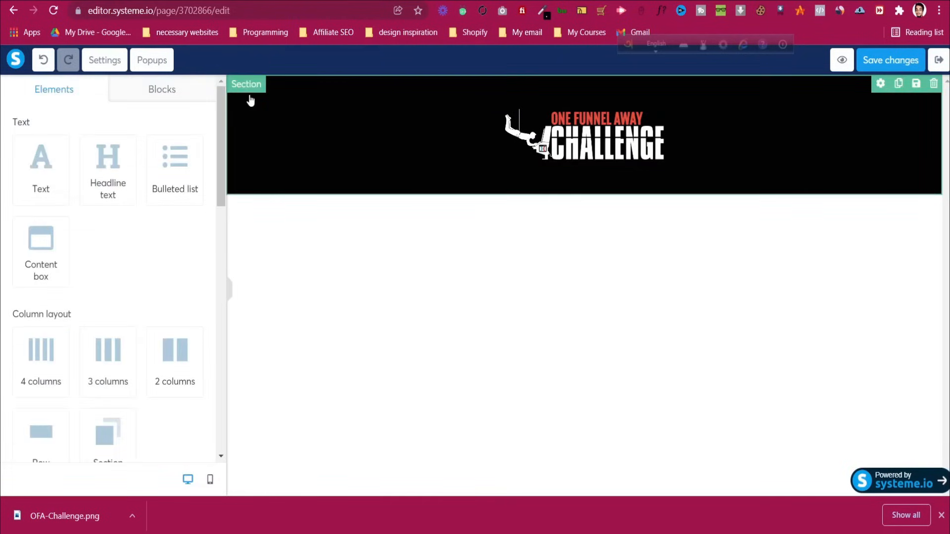
left_click(250, 91)
scroll(67, 211, "down", 8)
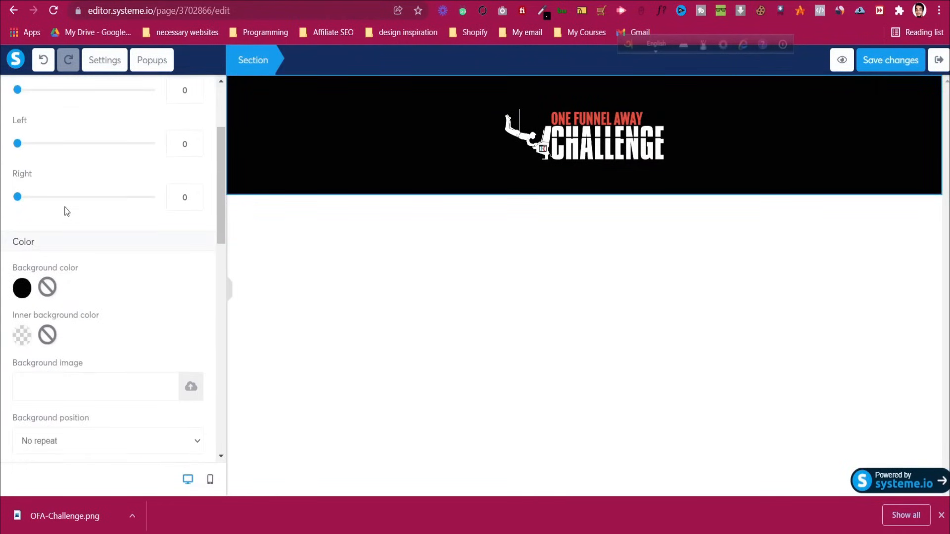
left_click(366, 126)
left_click(561, 103)
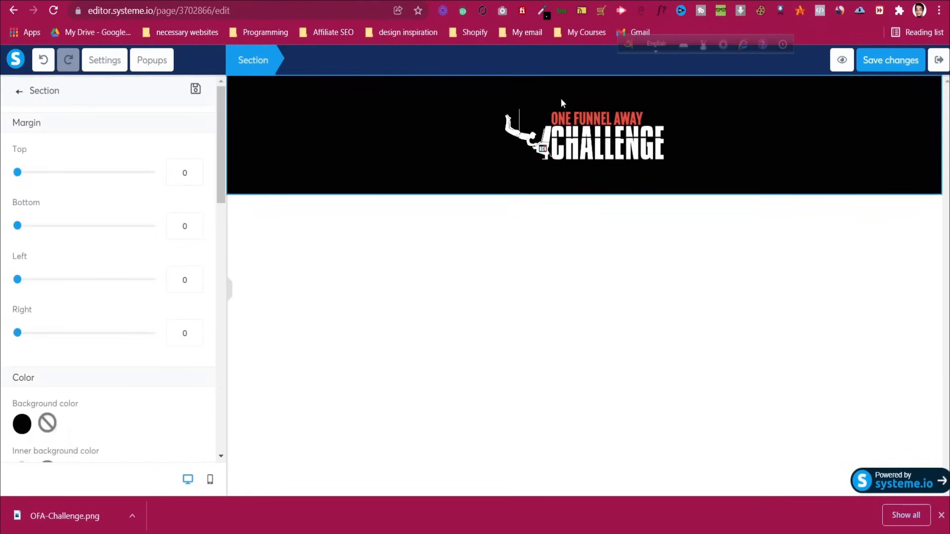
left_click(301, 106)
left_click(288, 92)
scroll(150, 210, "down", 6)
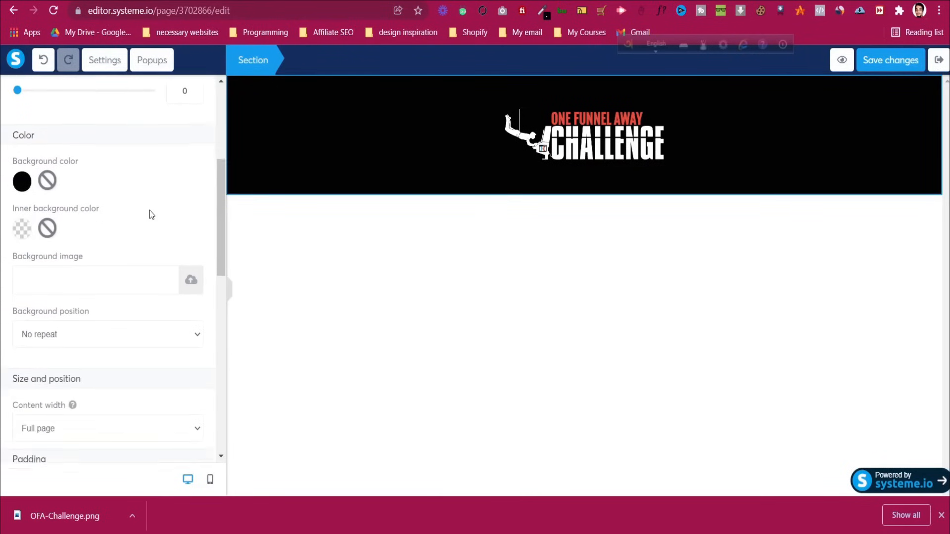
scroll(150, 213, "down", 4)
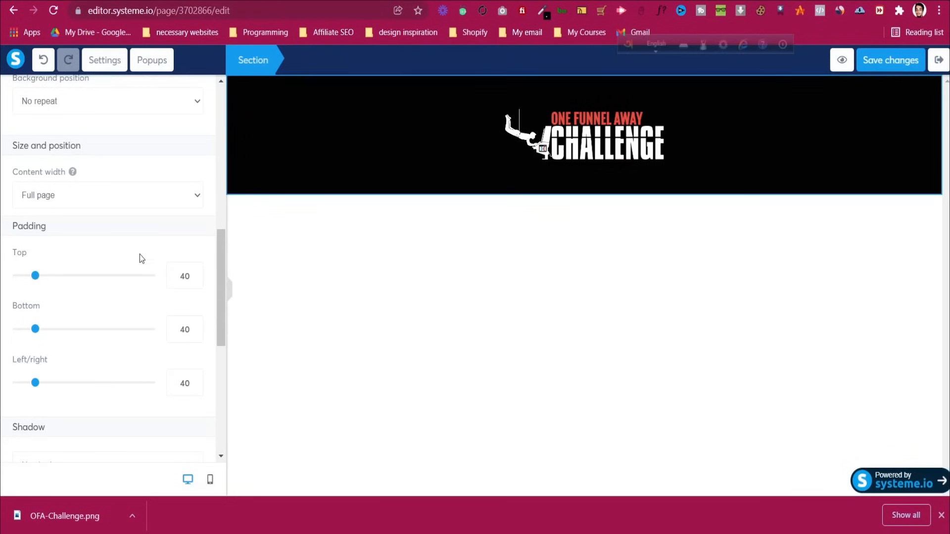
left_click_drag(36, 281, 17, 281)
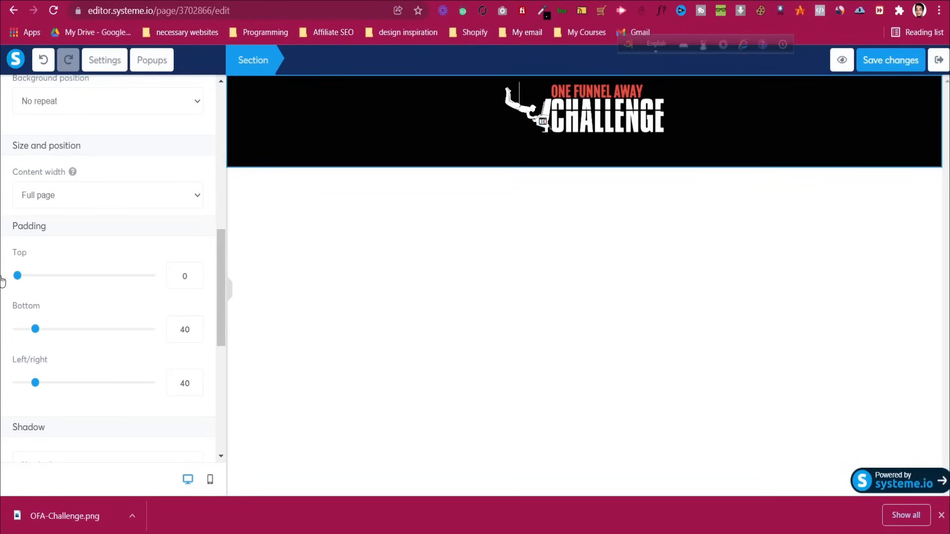
left_click_drag(6, 281, 27, 283)
left_click_drag(36, 330, 28, 330)
left_click(517, 269)
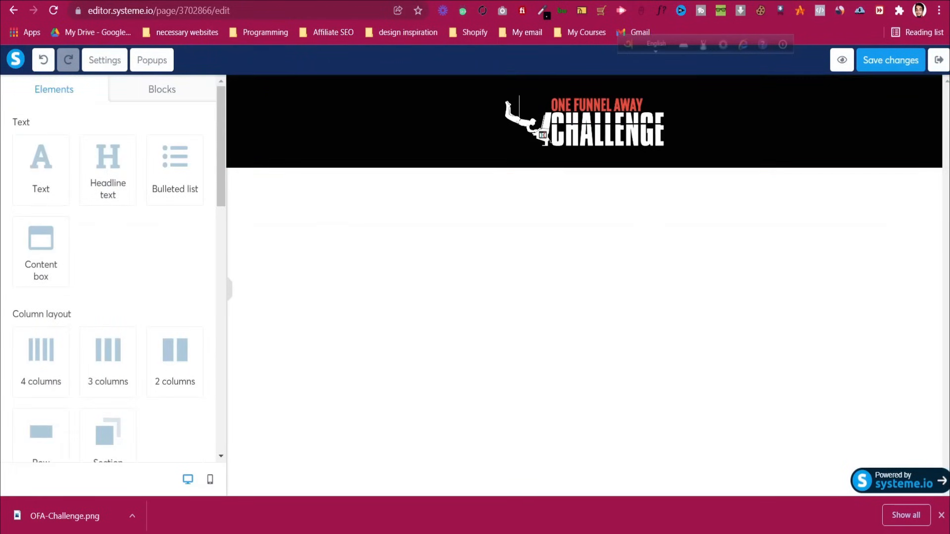
Switch between the editor and the One Funnel Away challenge page tabs
key("ctrl+Tab")
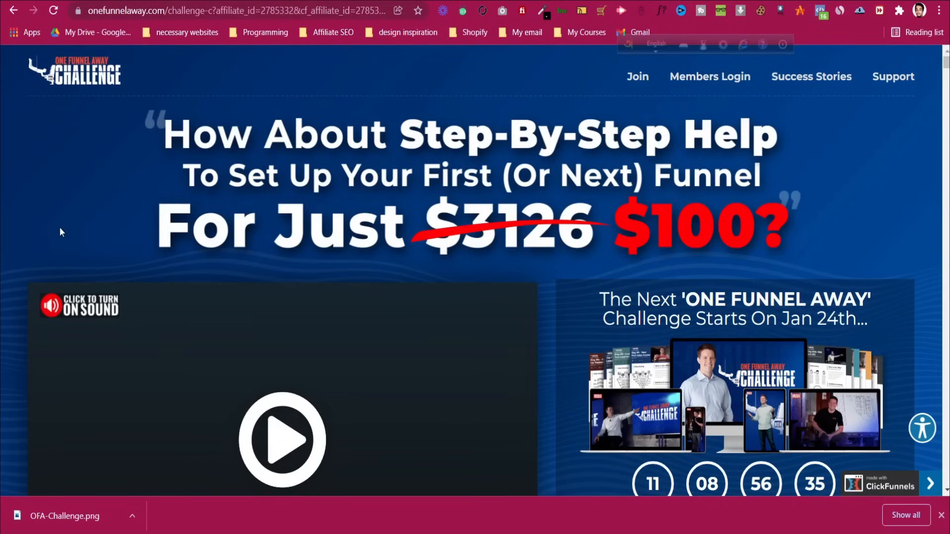
key("ctrl+shift+Tab")
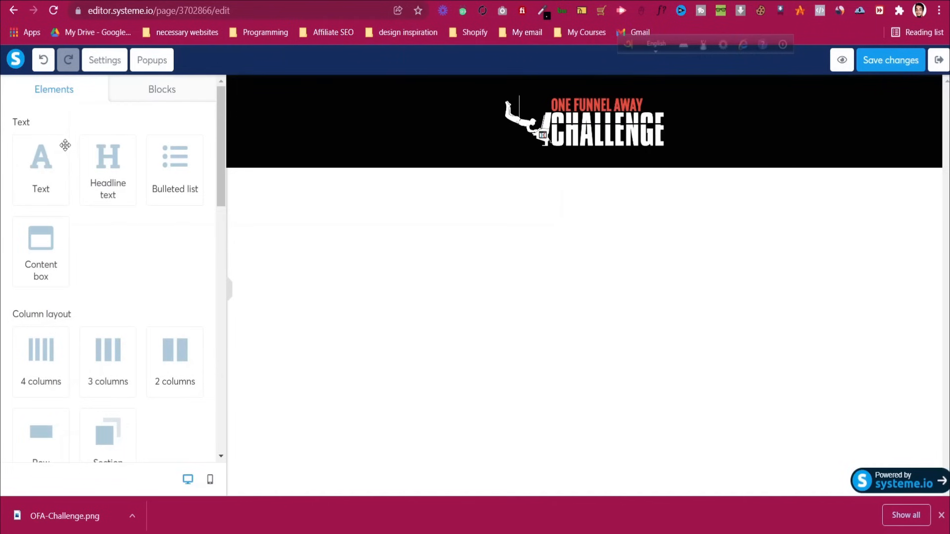
scroll(91, 299, "down", 3)
mouse_move(107, 314)
left_mouse_down()
mouse_move(329, 203)
mouse_move(64, 246)
mouse_move(94, 327)
mouse_move(101, 315)
left_mouse_up()
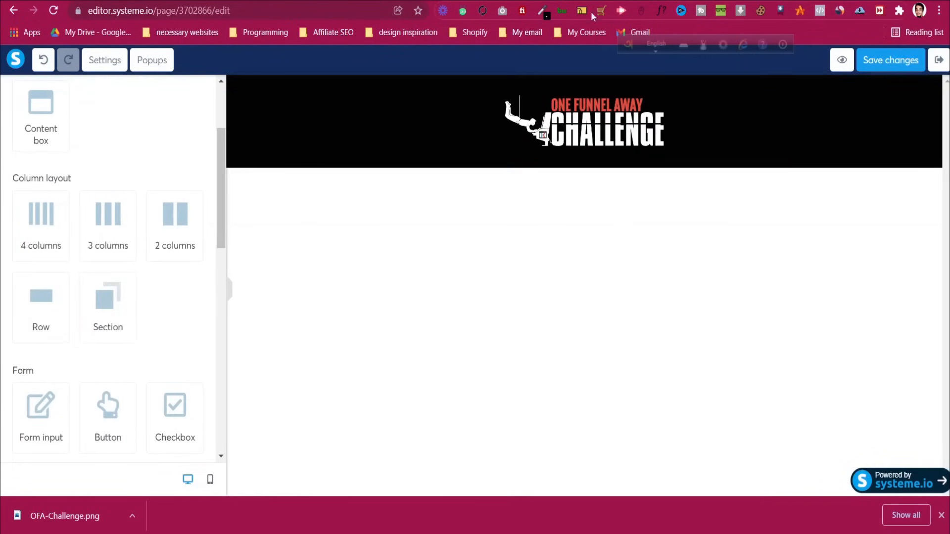
key("ctrl+Tab")
scroll(450, 226, "down", 2)
scroll(450, 224, "up", 3)
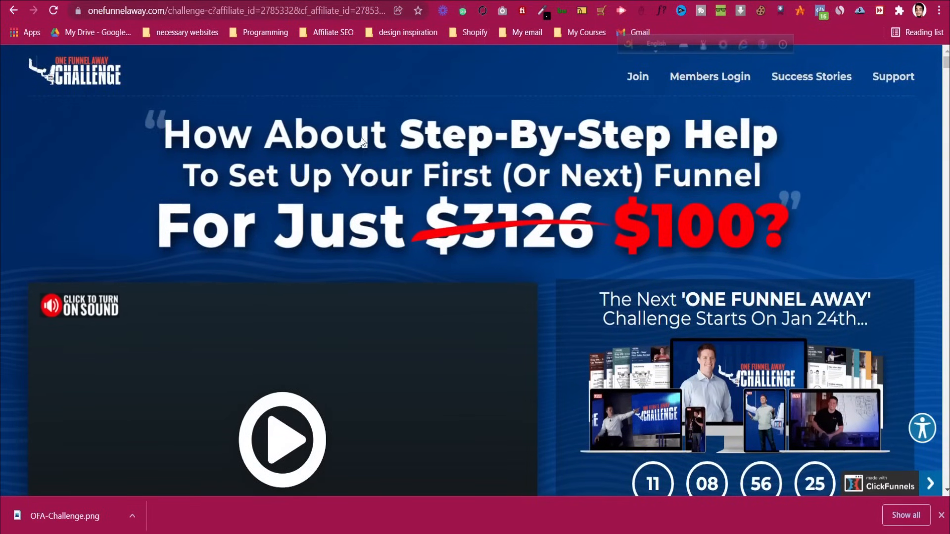
Open the headline image in its own tab and save it to the computer
right_click(451, 148)
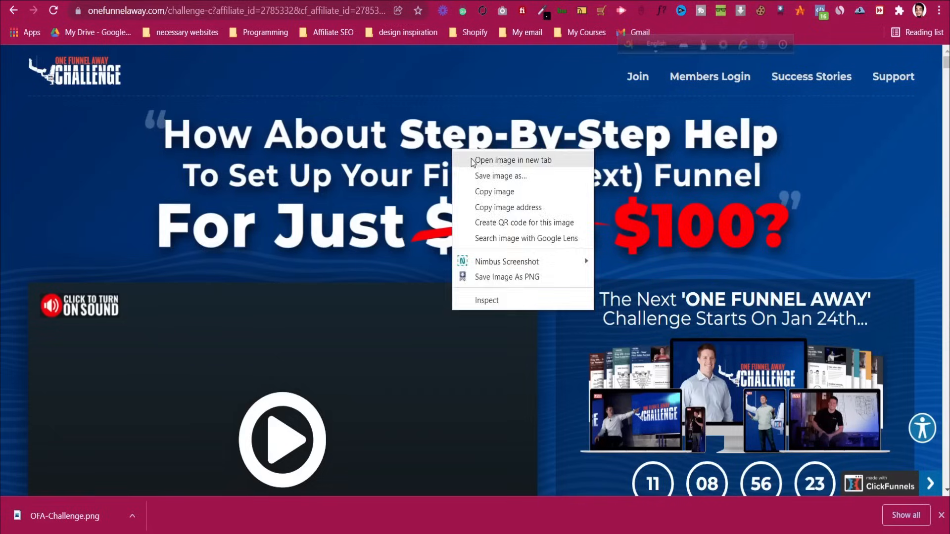
left_click(495, 159)
key("ctrl+Tab")
right_click(491, 253)
left_click(518, 248)
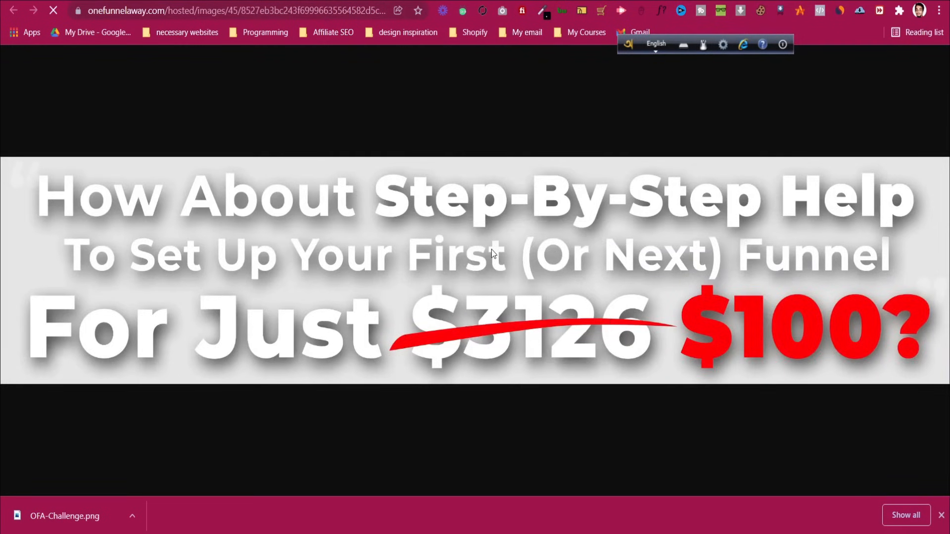
left_click(385, 278)
Return to the page editor and add a new section below the logo header
key("ctrl+w")
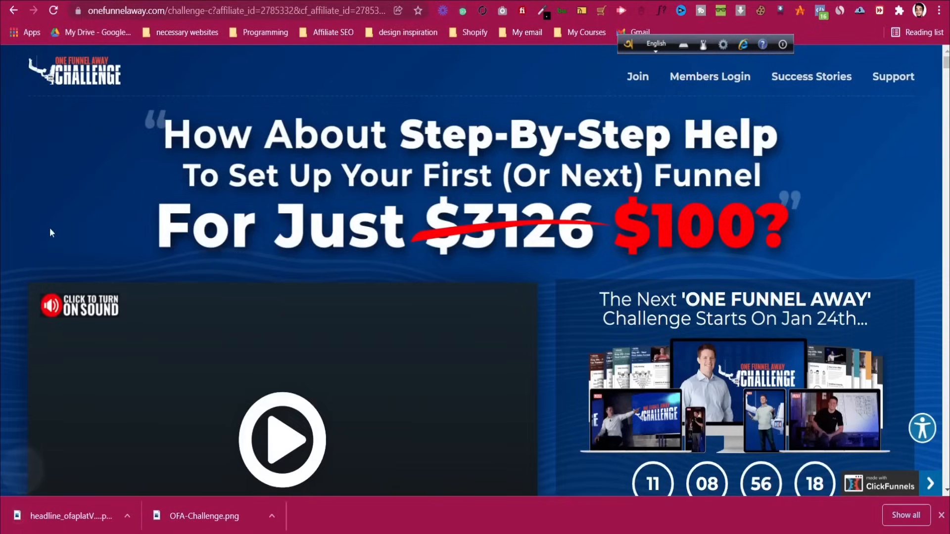
left_click(254, 2)
left_click_drag(119, 327, 435, 195)
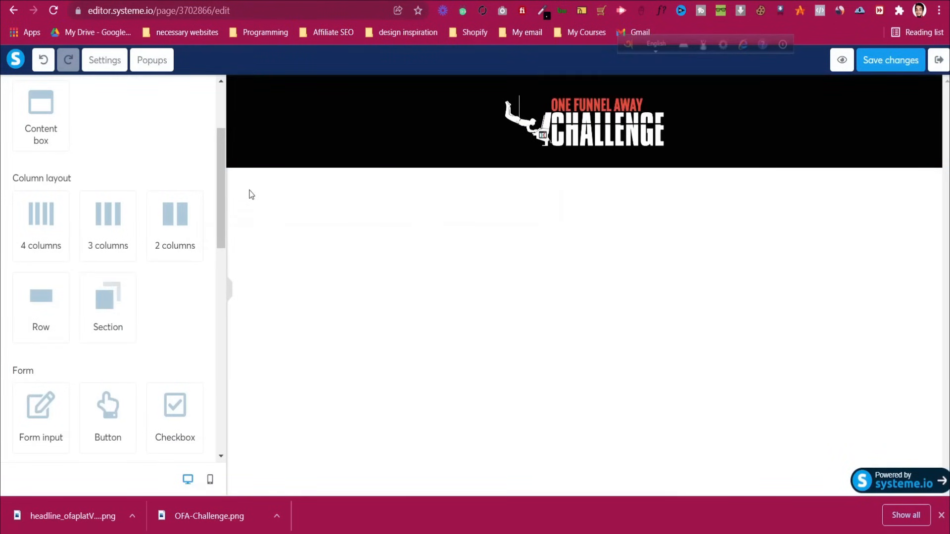
Add a new section below the logo header and set its background colour to black
left_click_drag(102, 303, 340, 167)
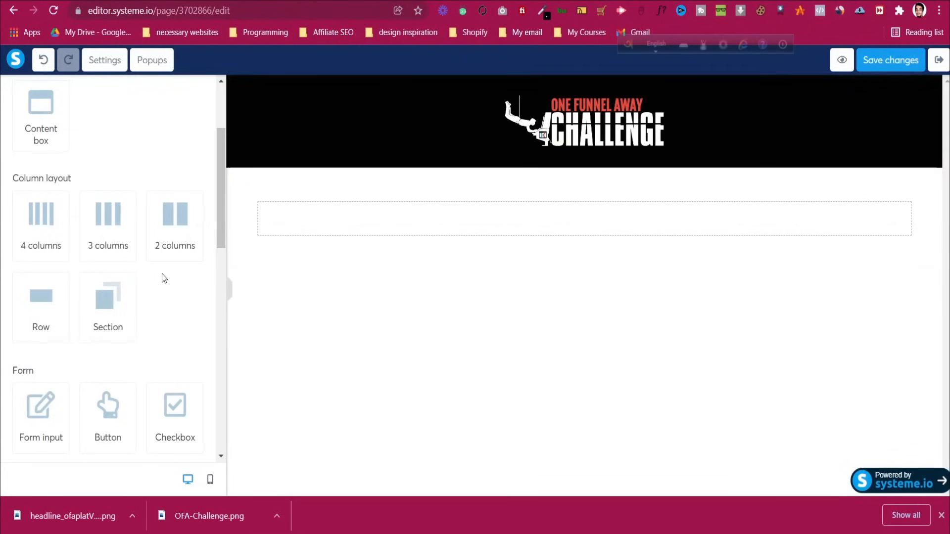
left_click(254, 169)
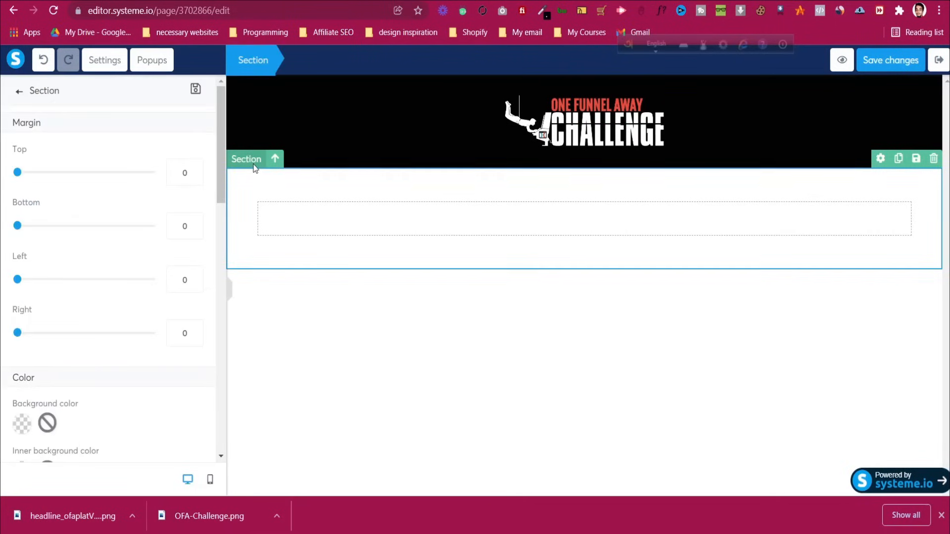
scroll(106, 257, "down", 4)
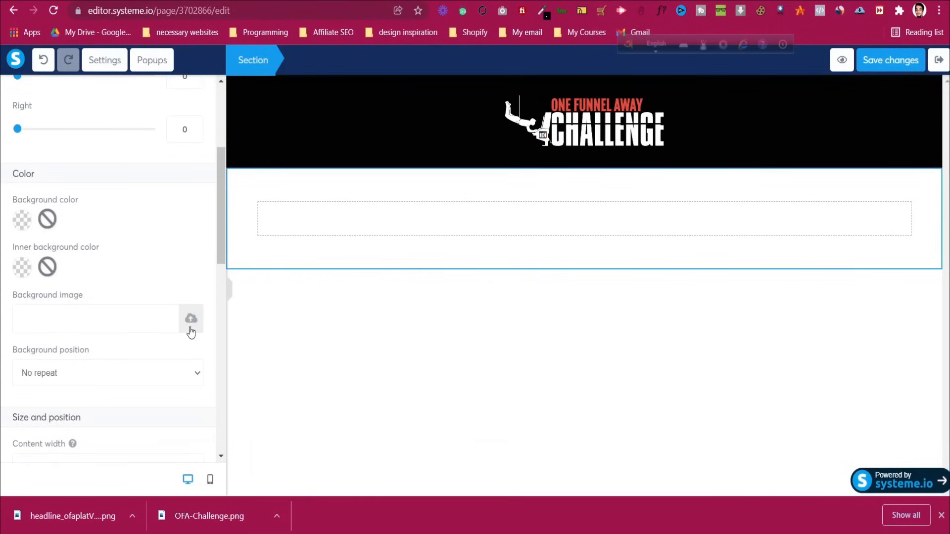
left_click(192, 320)
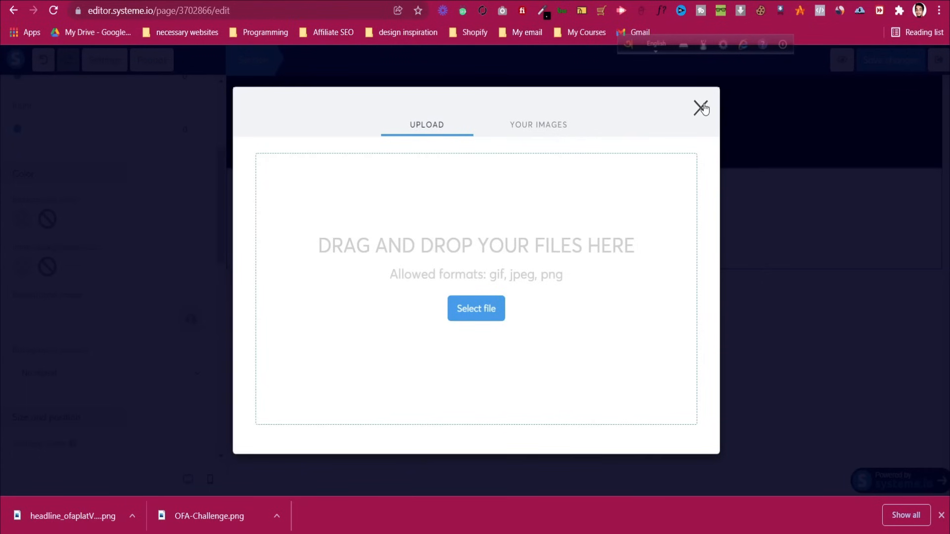
left_click(701, 107)
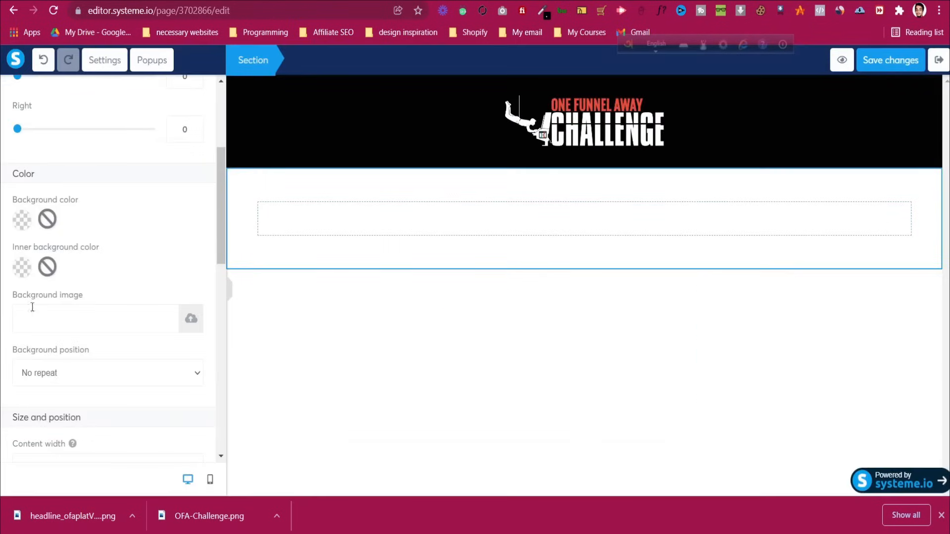
left_click(22, 221)
mouse_move(103, 218)
left_mouse_down()
mouse_move(104, 248)
mouse_move(83, 266)
left_mouse_up()
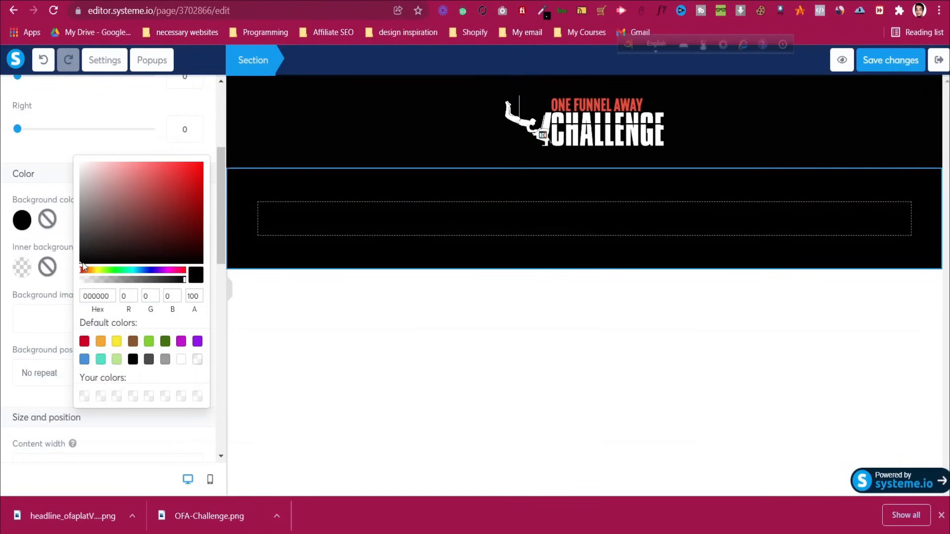
left_click(62, 158)
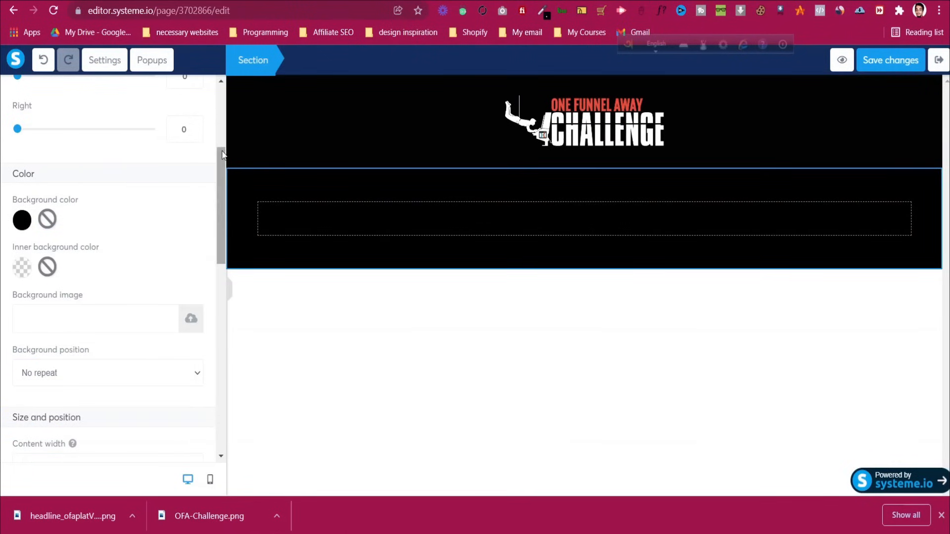
scroll(221, 149, "up", 4)
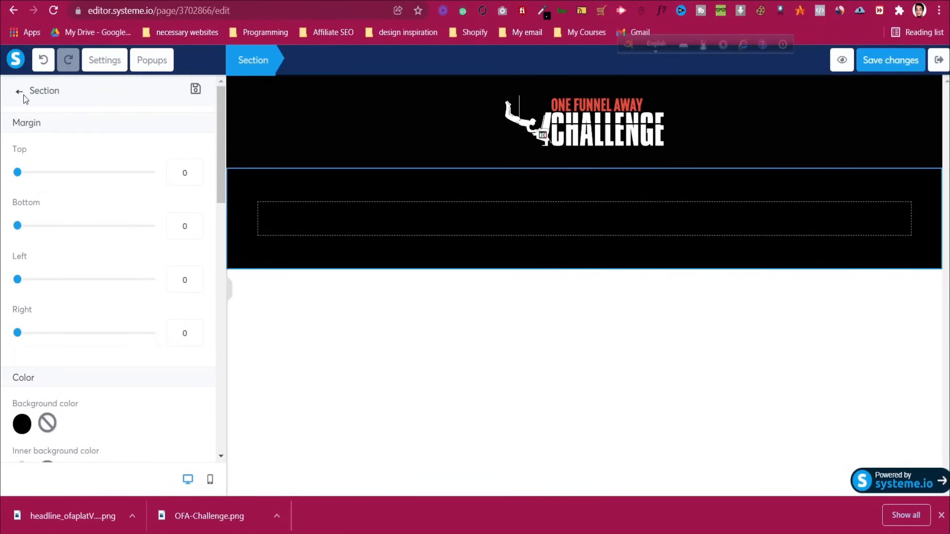
left_click(20, 93)
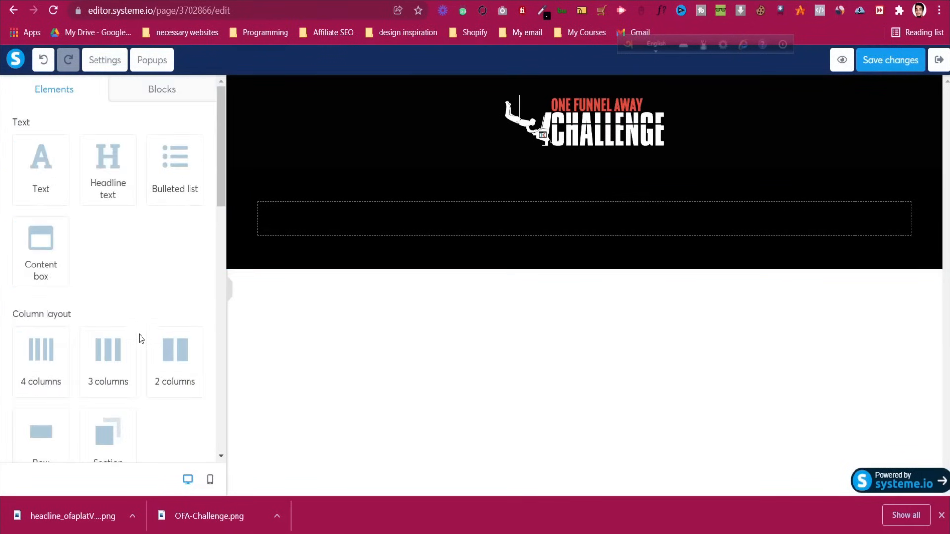
Place an Image block in the black section and upload the headline PNG
scroll(138, 337, "down", 10)
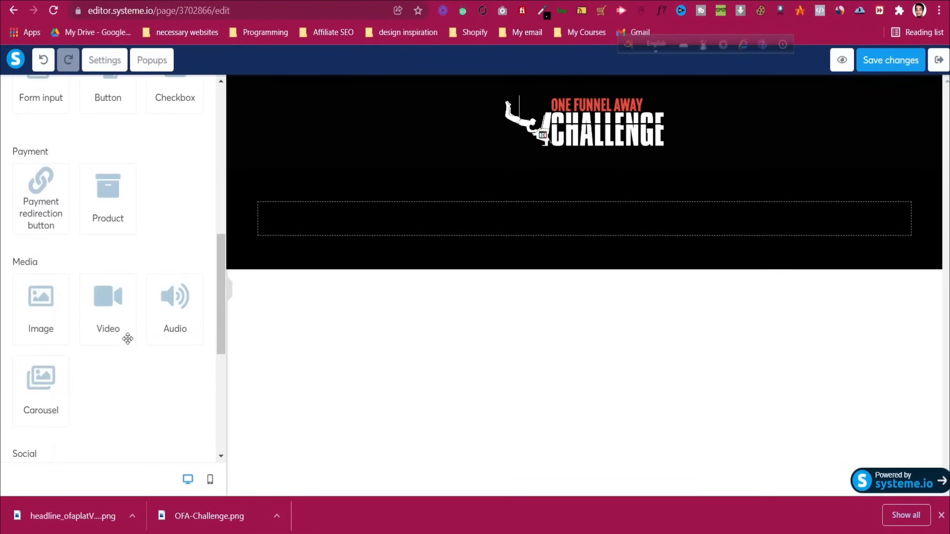
left_click_drag(30, 312, 411, 253)
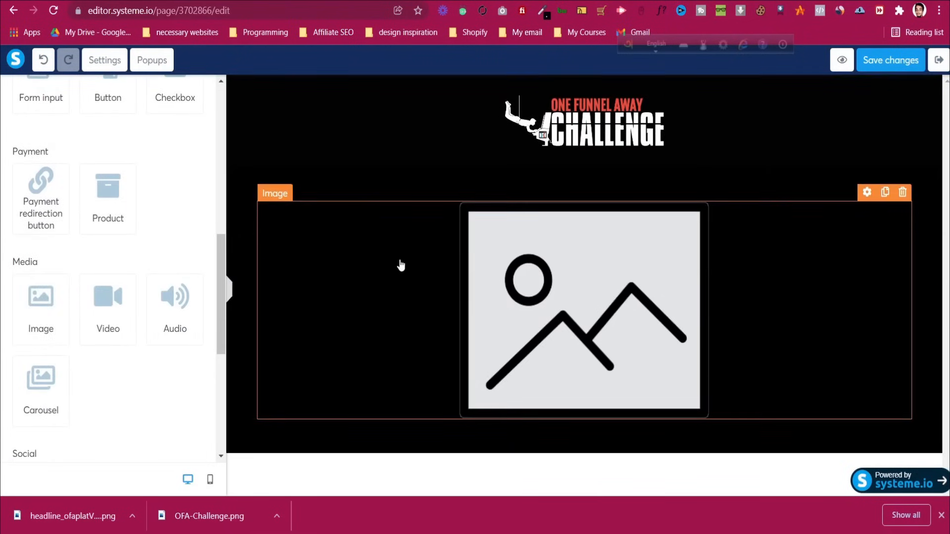
left_click(657, 328)
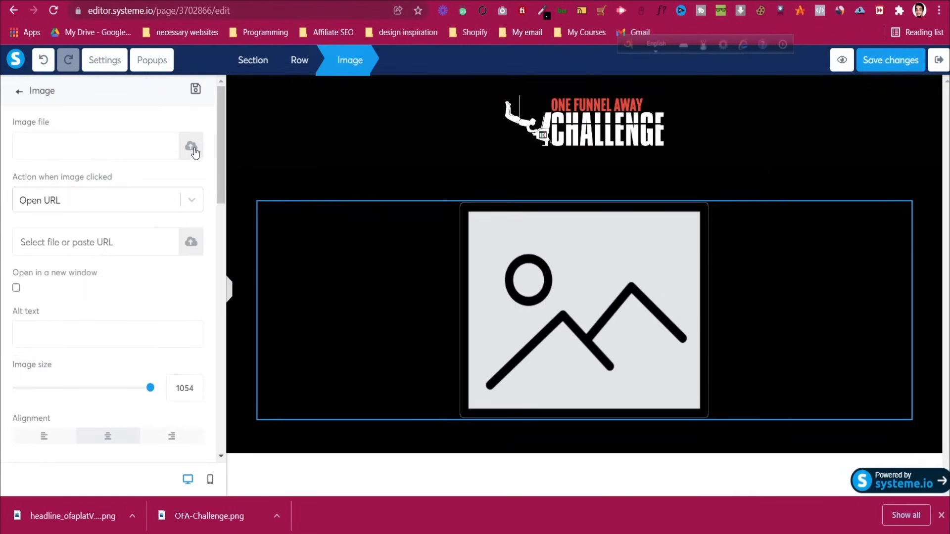
left_click(191, 147)
left_click(462, 311)
left_click(143, 130)
left_click(391, 278)
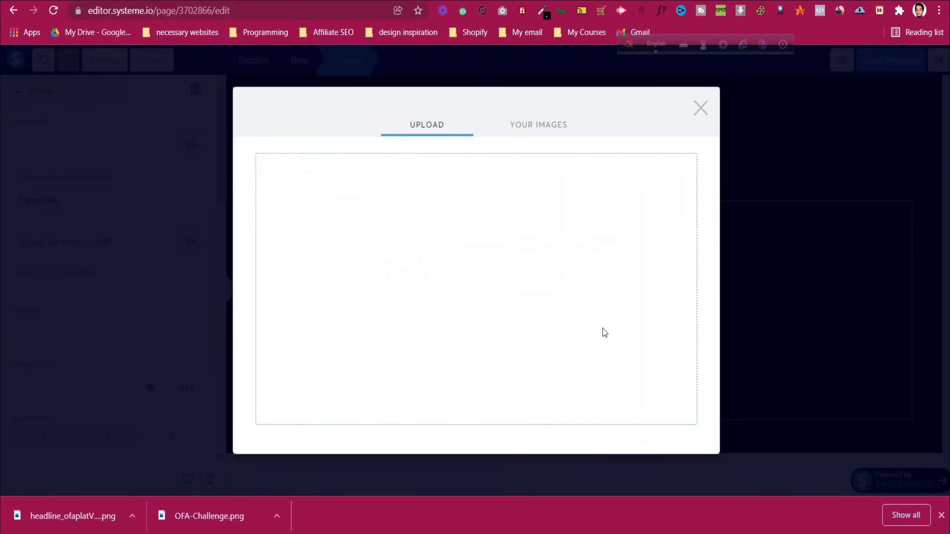
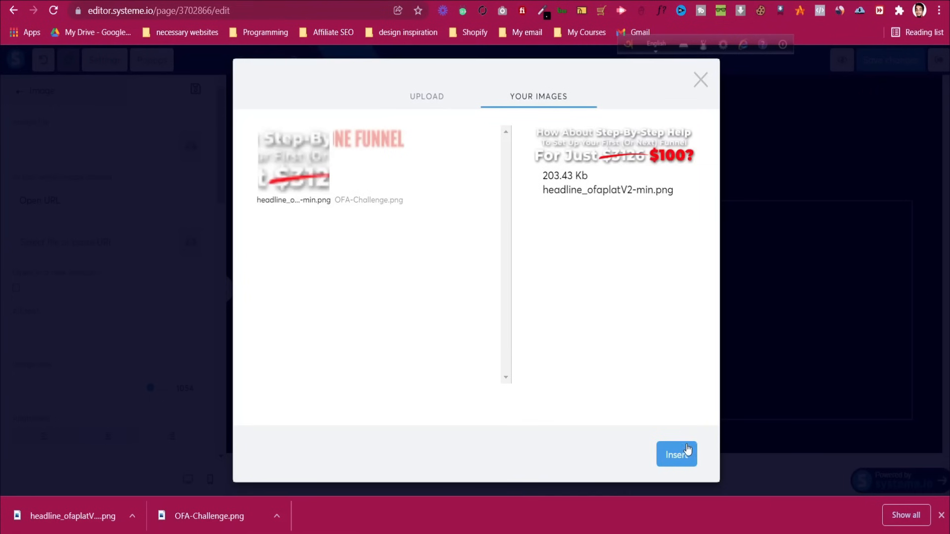
Insert headline_ofaplatV2-min.png under the logo and bring up the One Funnel Away reference page
left_click(686, 459)
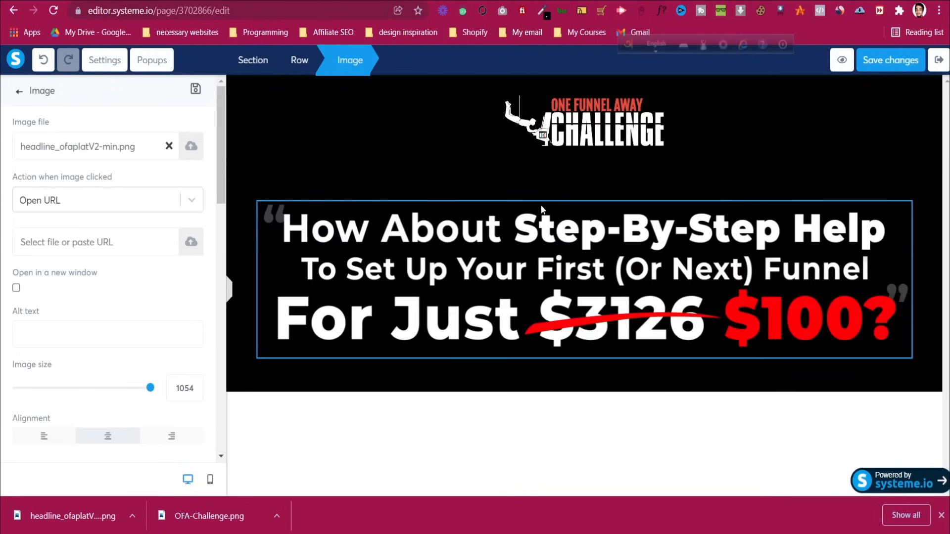
key("ctrl+Tab")
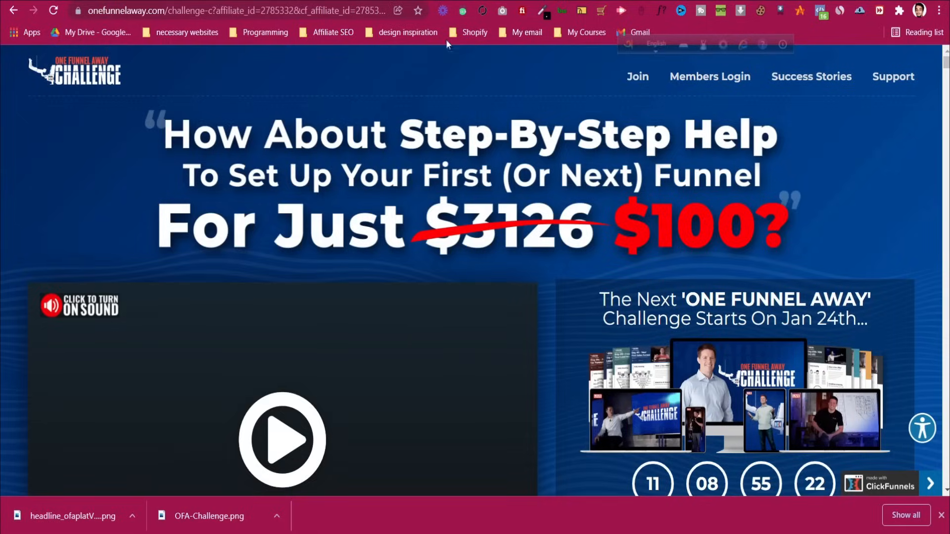
Scroll the One Funnel Away page to study its headline, video and Join button layout
scroll(416, 200, "down", 1)
scroll(415, 203, "down", 2)
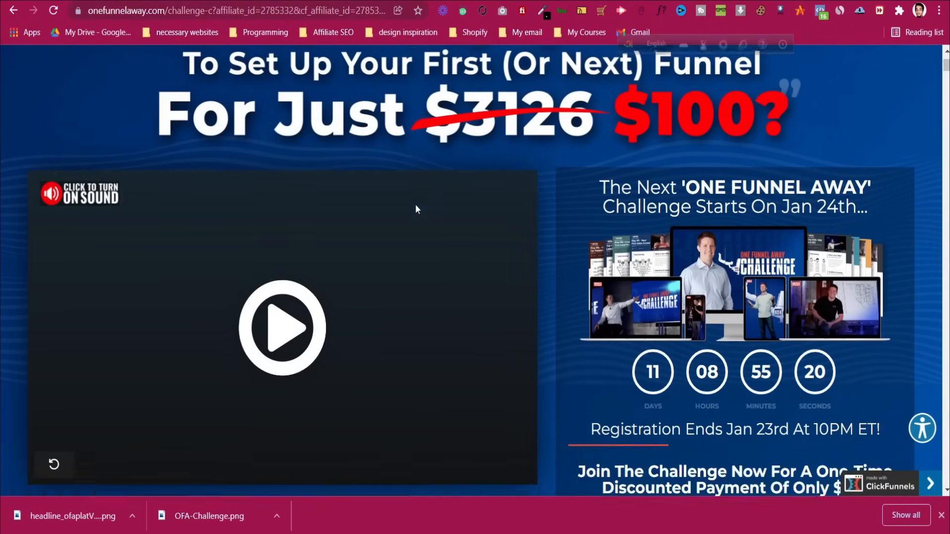
scroll(64, 124, "up", 1)
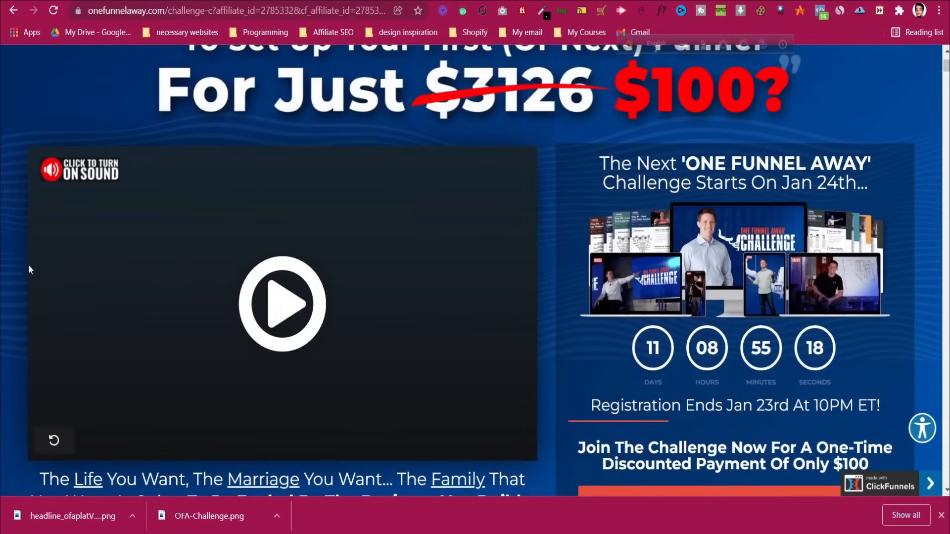
scroll(679, 204, "down", 1)
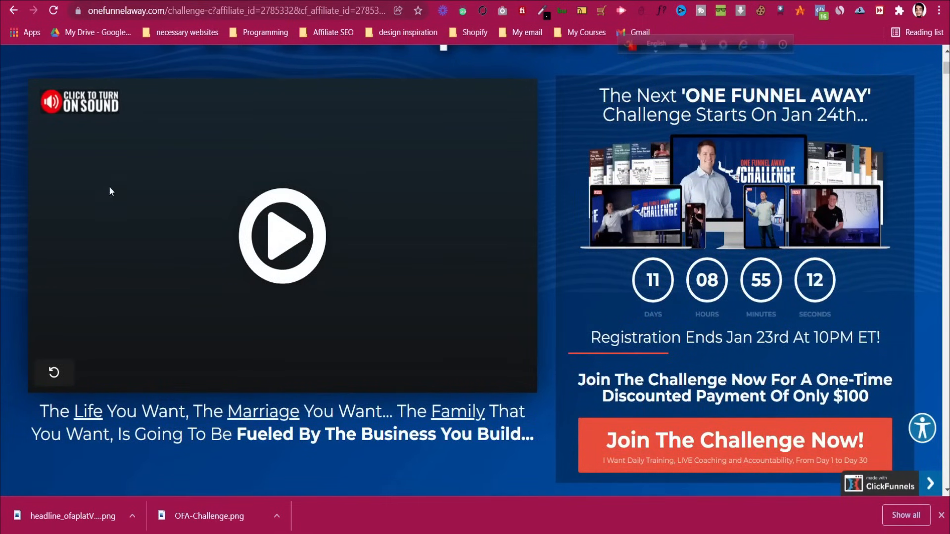
scroll(80, 185, "up", 1)
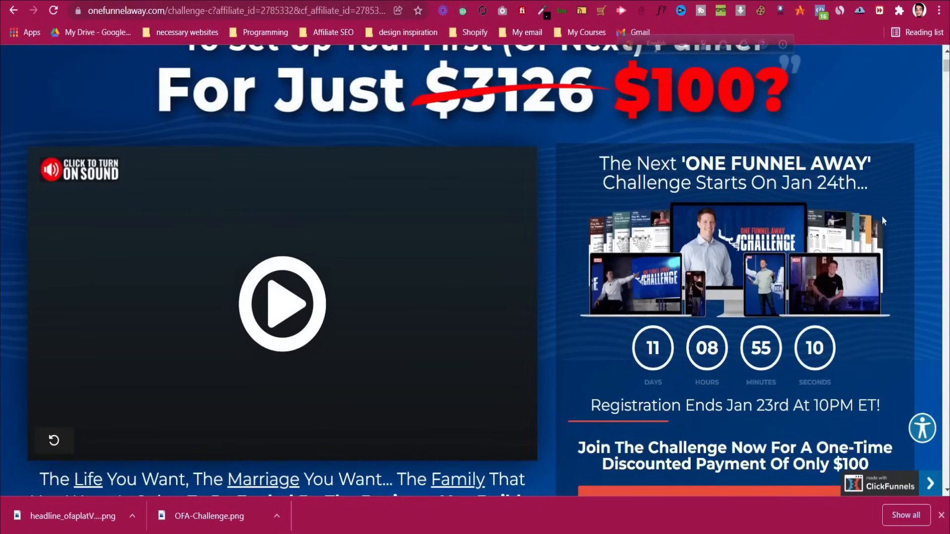
key("ctrl+Tab")
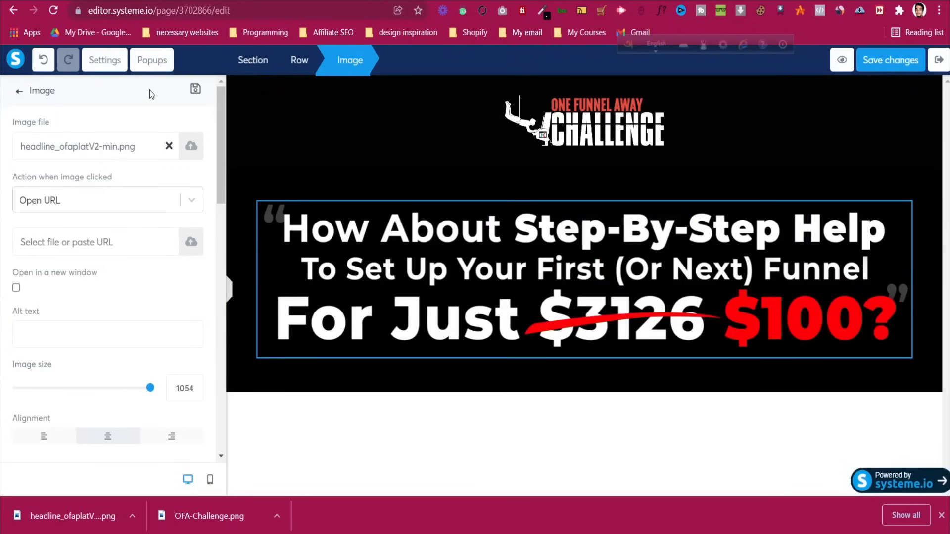
Add a 2 columns row directly beneath the headline image
left_click(19, 93)
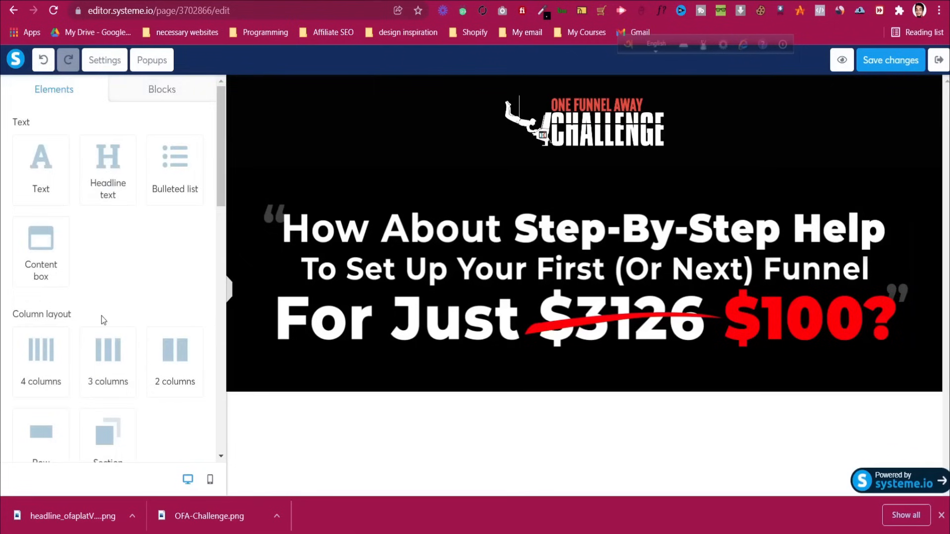
scroll(102, 316, "down", 1)
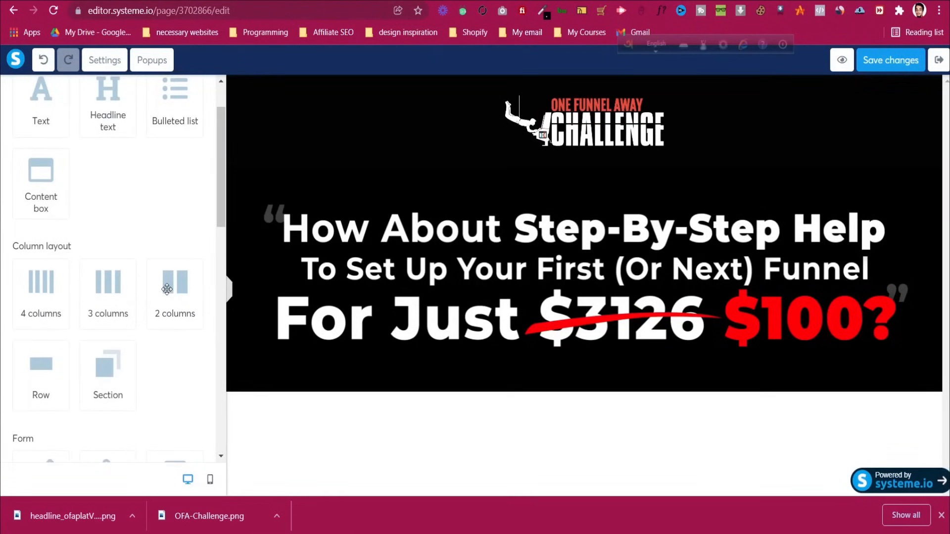
left_click_drag(167, 289, 442, 342)
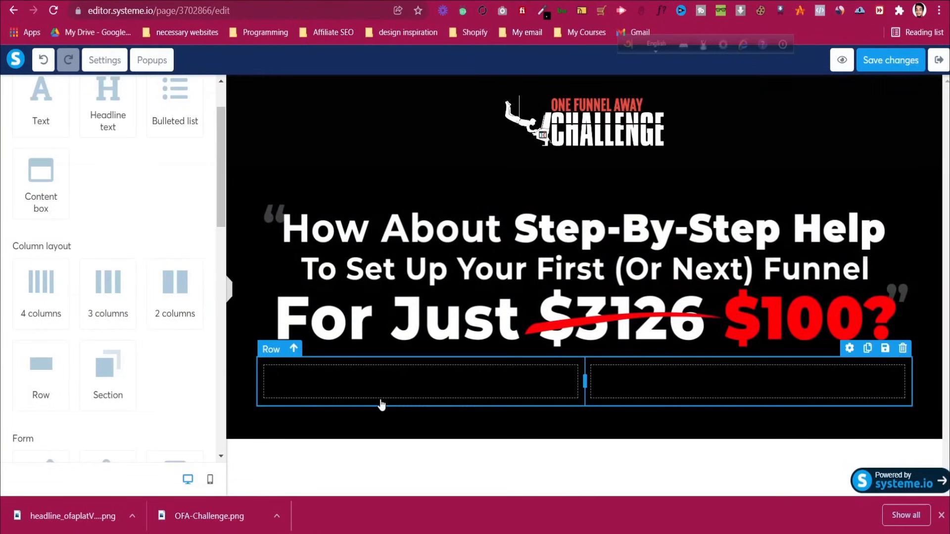
Place a Video element in the row's left column
scroll(164, 148, "up", 2)
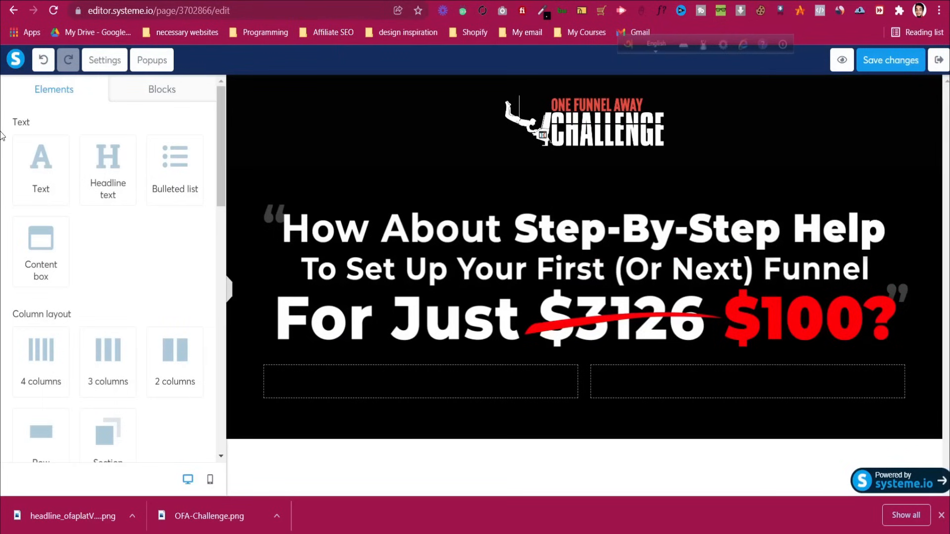
scroll(74, 300, "down", 9)
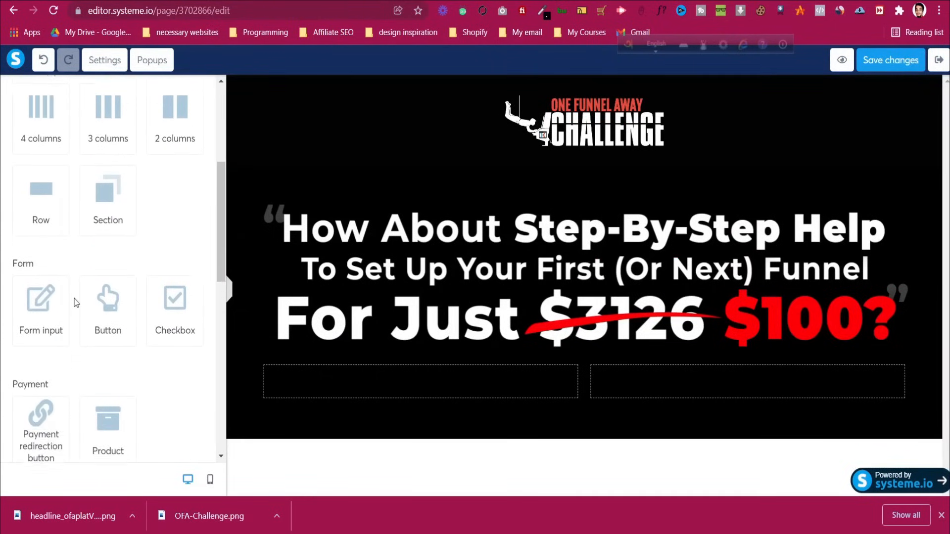
scroll(76, 303, "down", 3)
left_click_drag(101, 236, 359, 380)
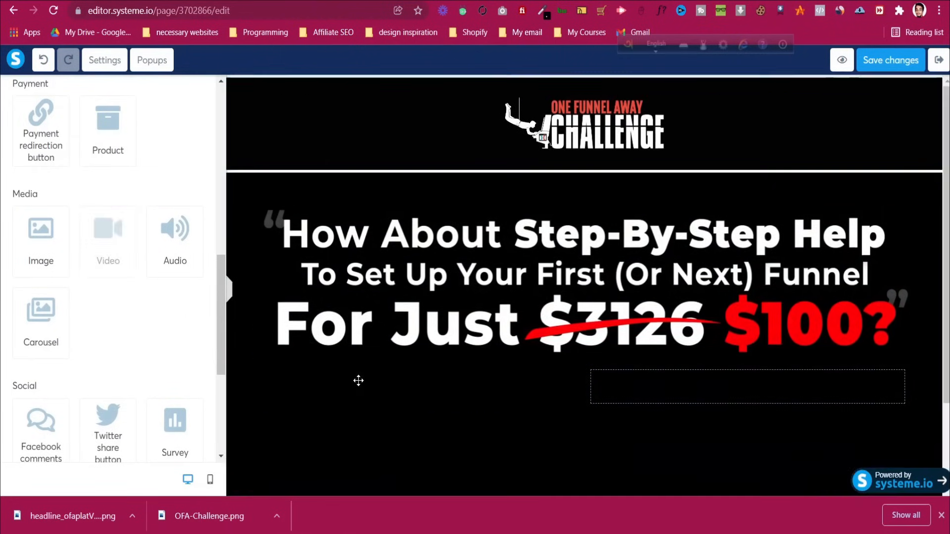
scroll(383, 347, "down", 2)
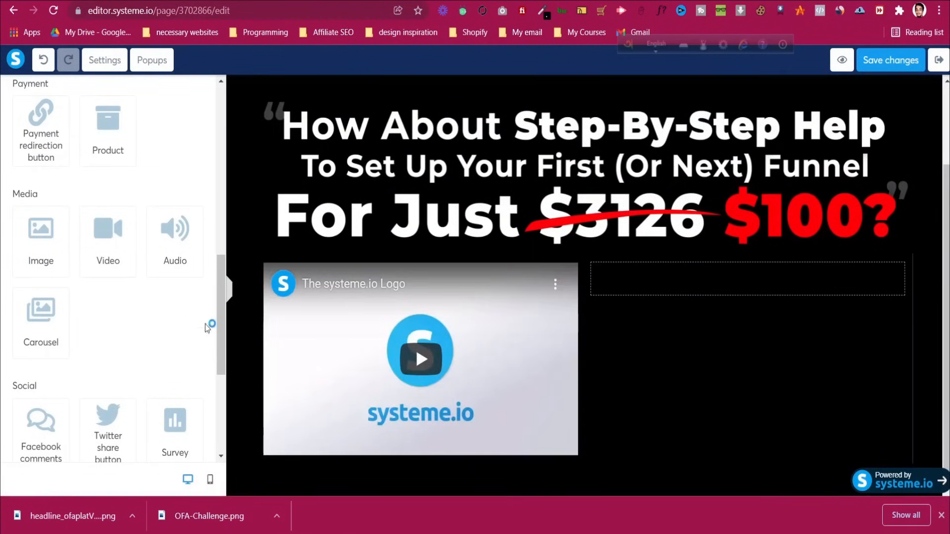
Change the video's type to Custom embed, then to Upload file
left_click(358, 329)
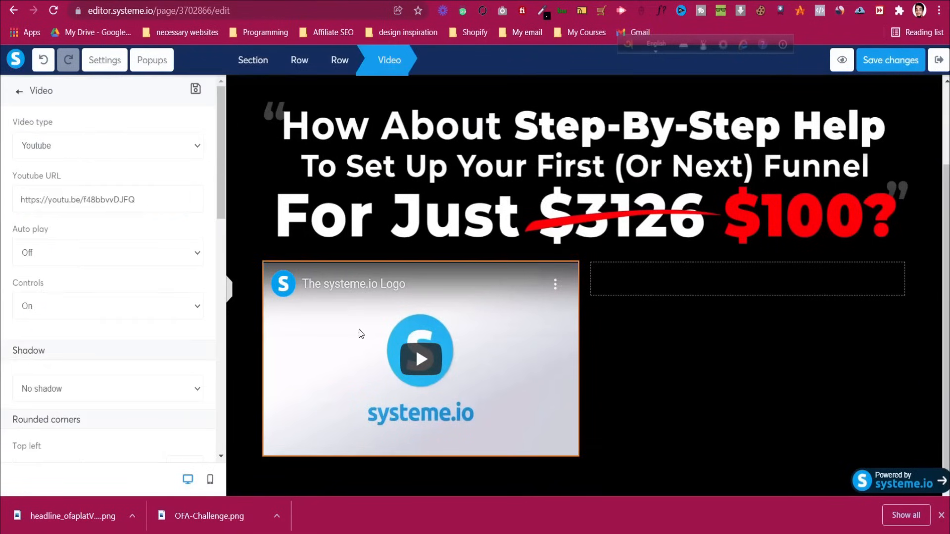
left_click(90, 147)
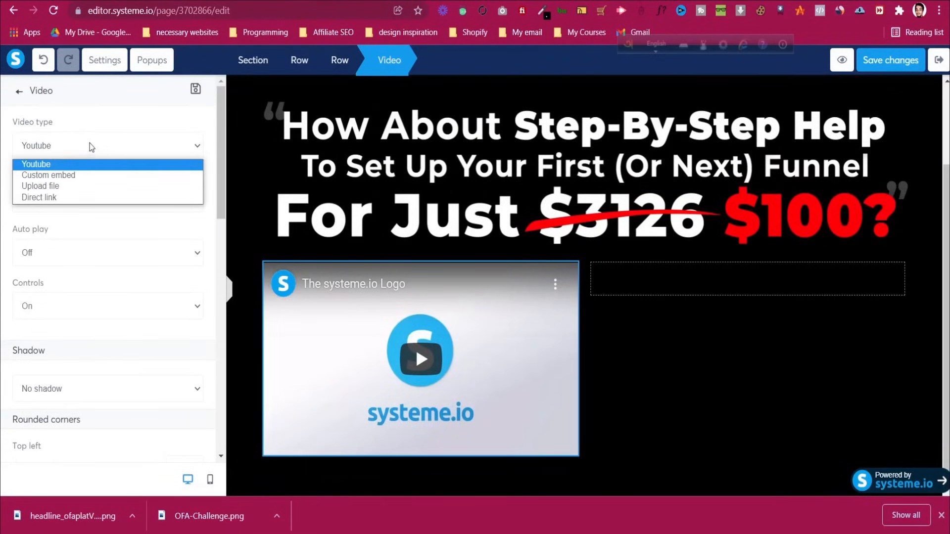
left_click(94, 176)
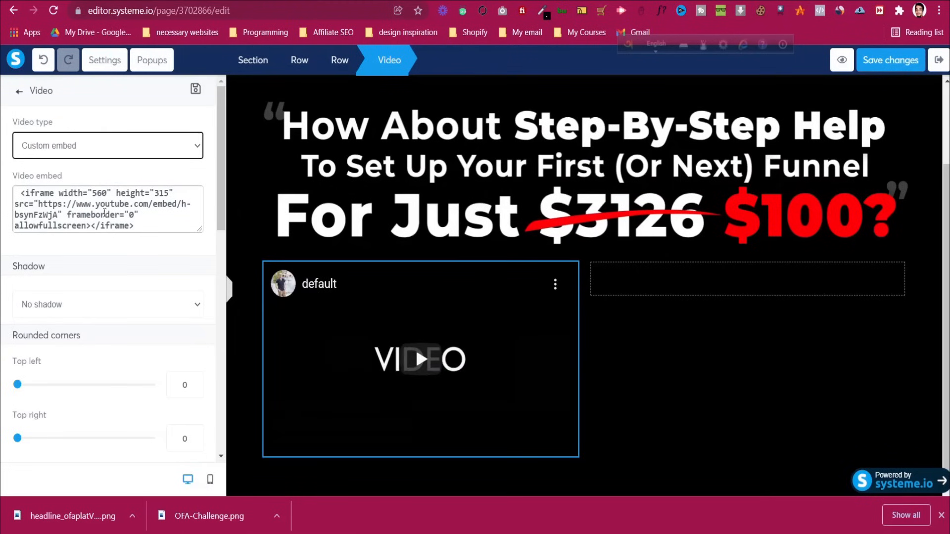
left_click(96, 152)
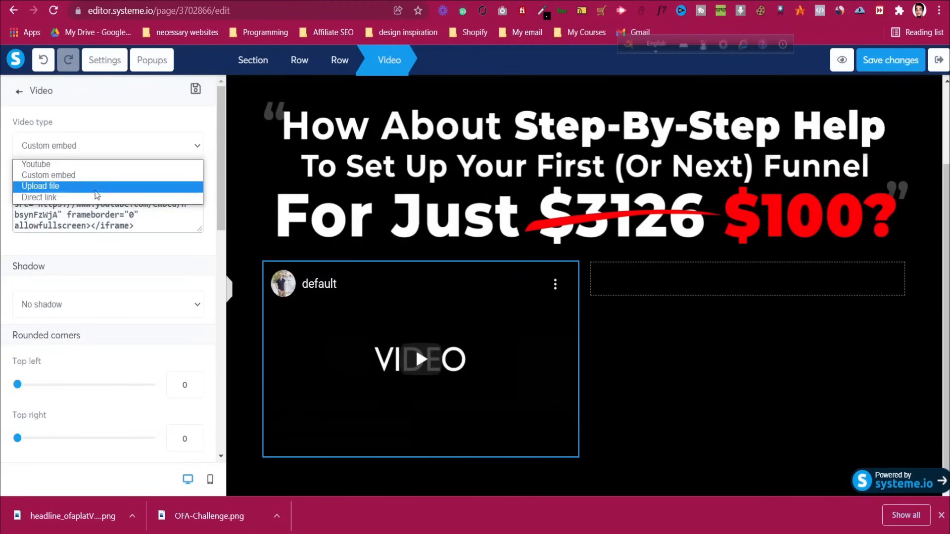
left_click(93, 184)
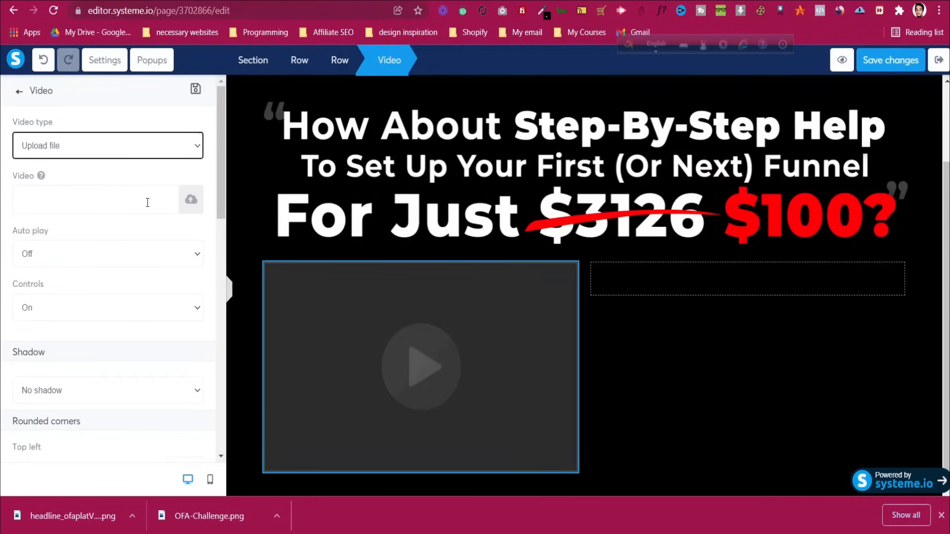
Browse the video folder for an upload, then cancel and close the upload window
left_click(191, 201)
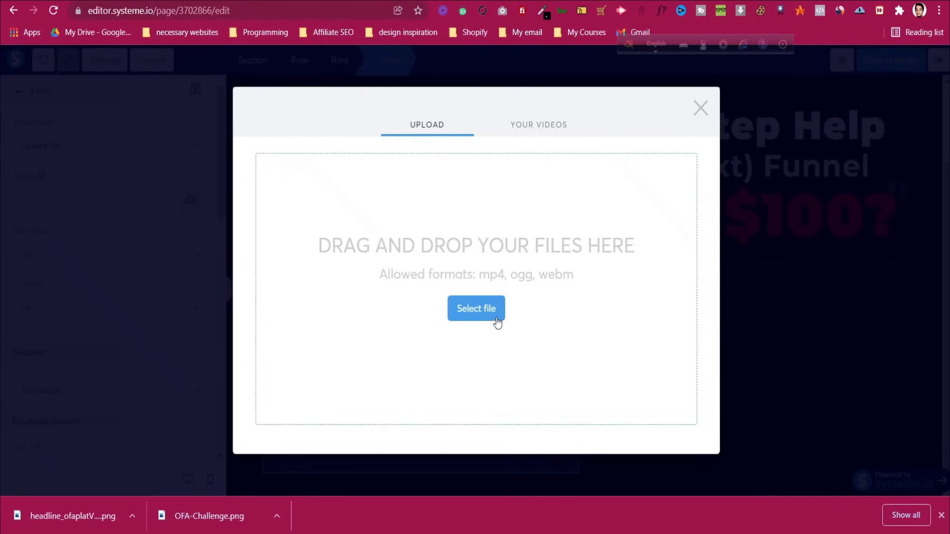
left_click(497, 320)
scroll(277, 158, "down", 5)
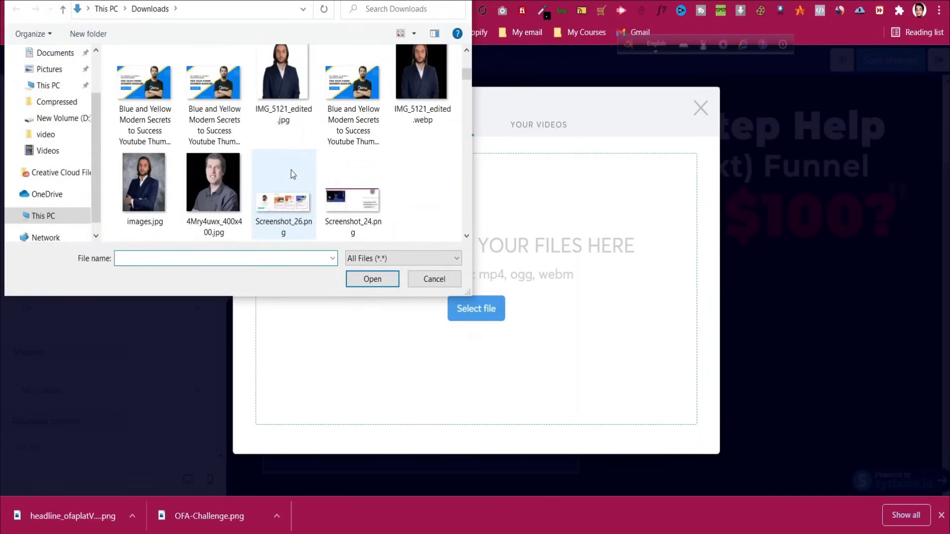
scroll(290, 171, "down", 10)
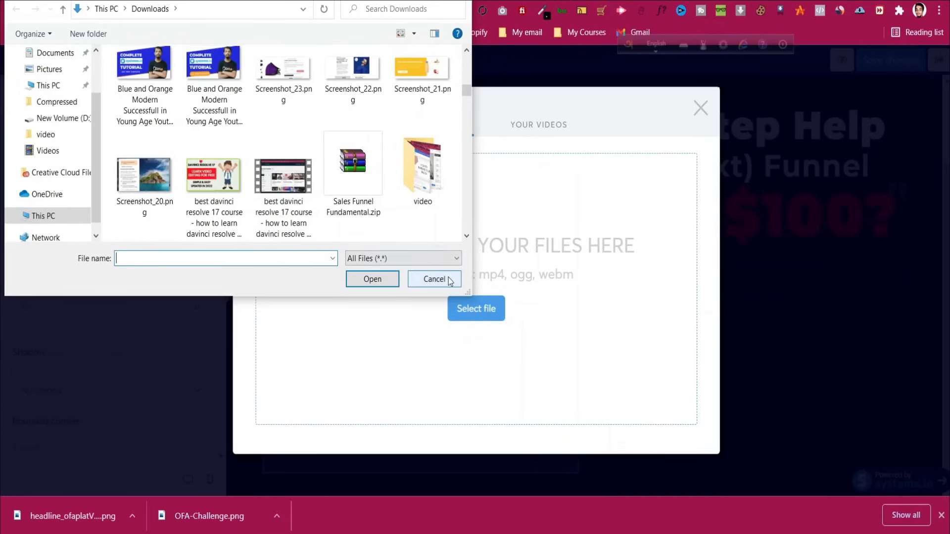
double_click(427, 188)
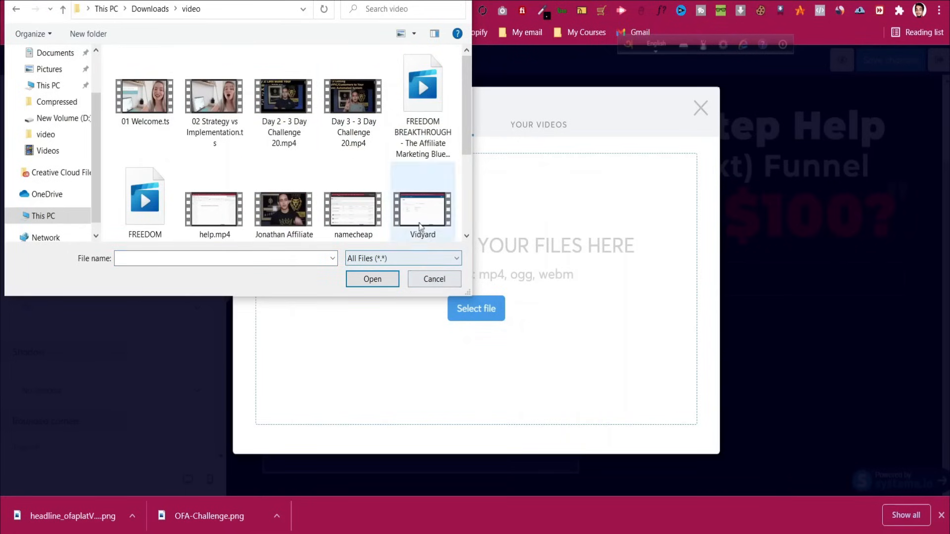
left_click(427, 279)
left_click(701, 109)
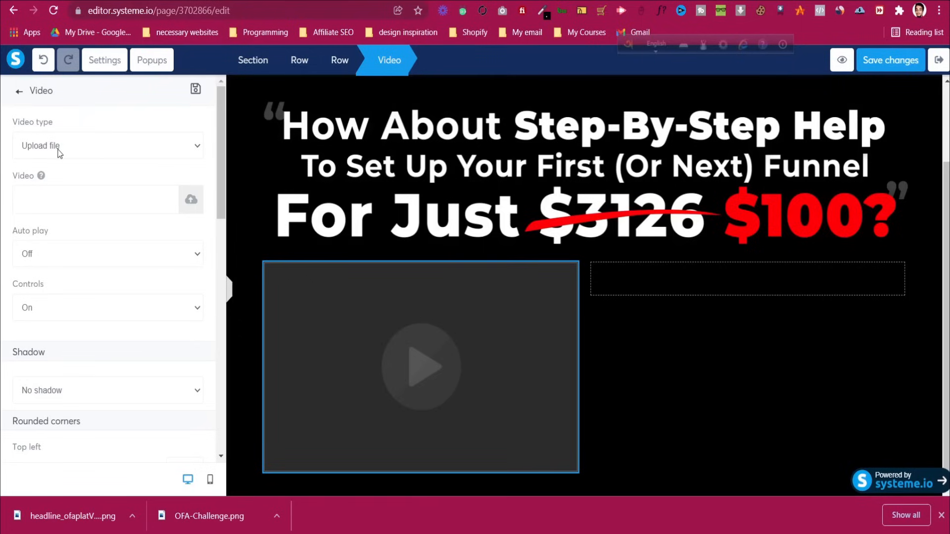
left_click(69, 157)
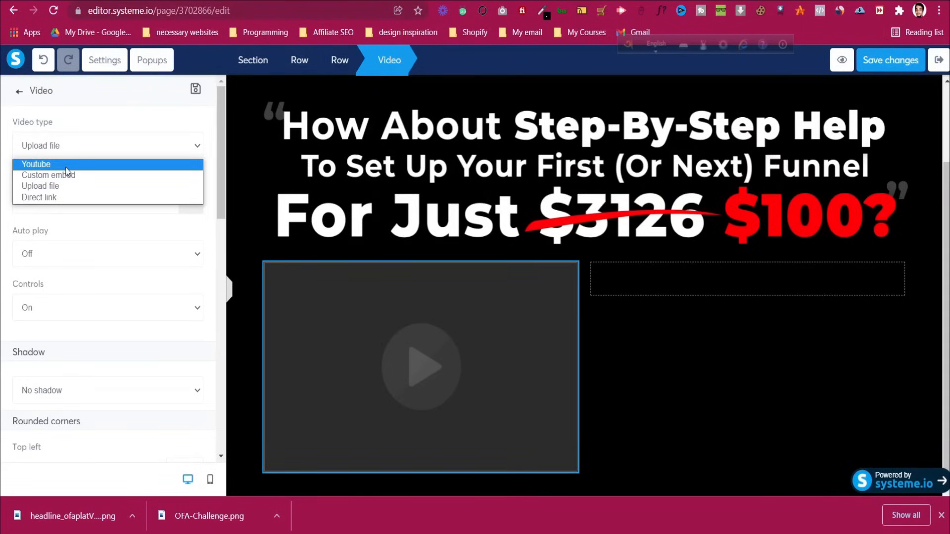
left_click(66, 166)
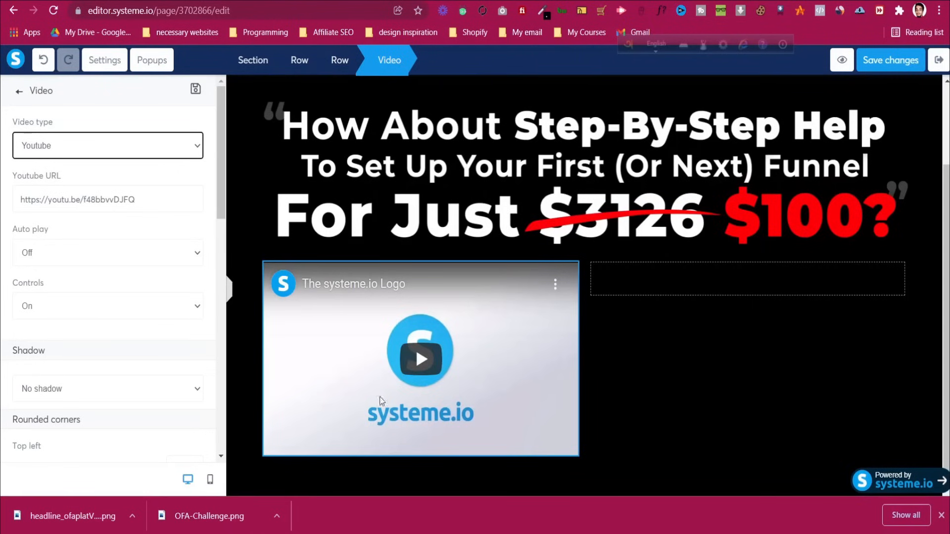
scroll(73, 319, "down", 1)
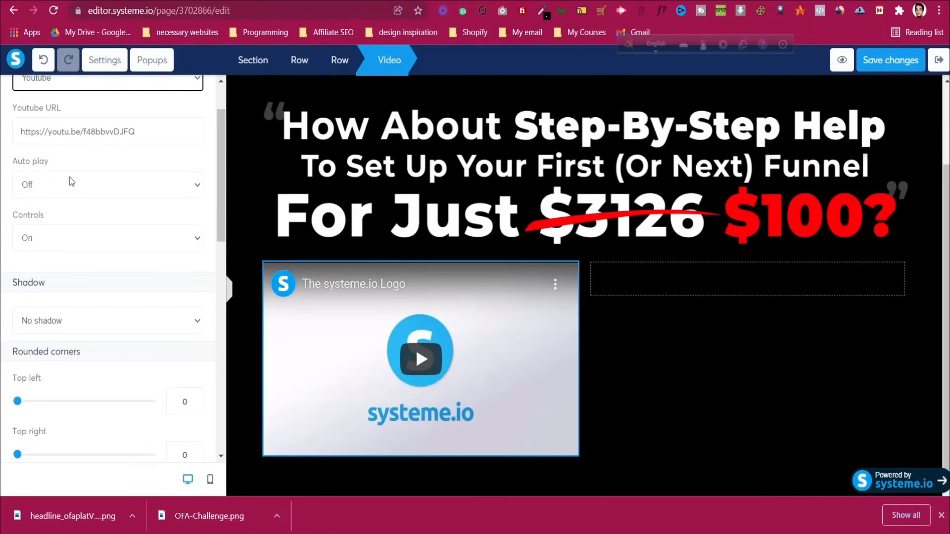
left_click_drag(20, 132, 136, 131)
left_click(135, 113)
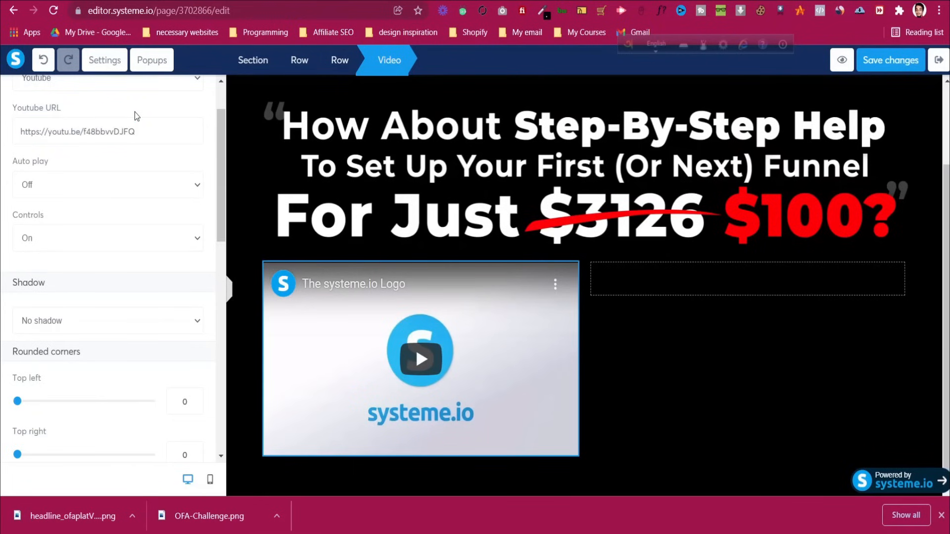
left_click(100, 185)
left_click(93, 197)
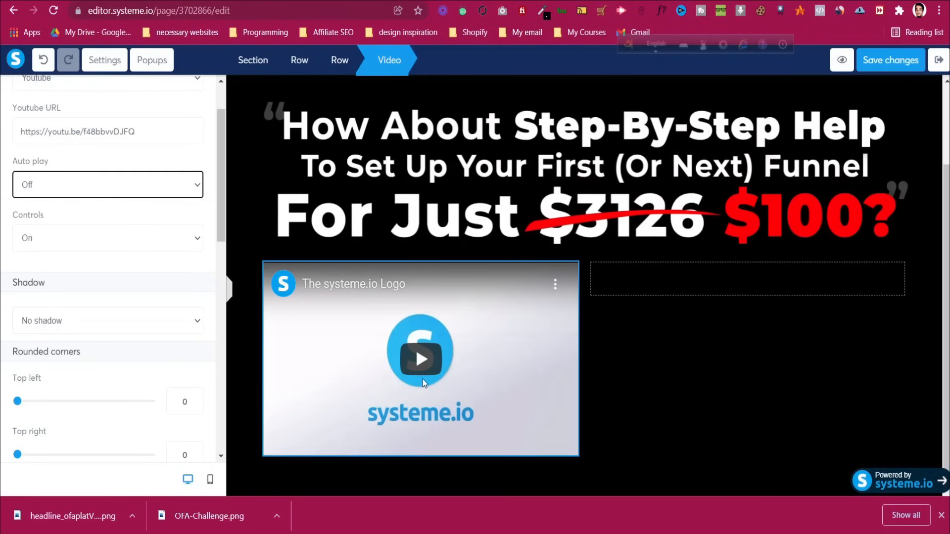
scroll(64, 316, "down", 1)
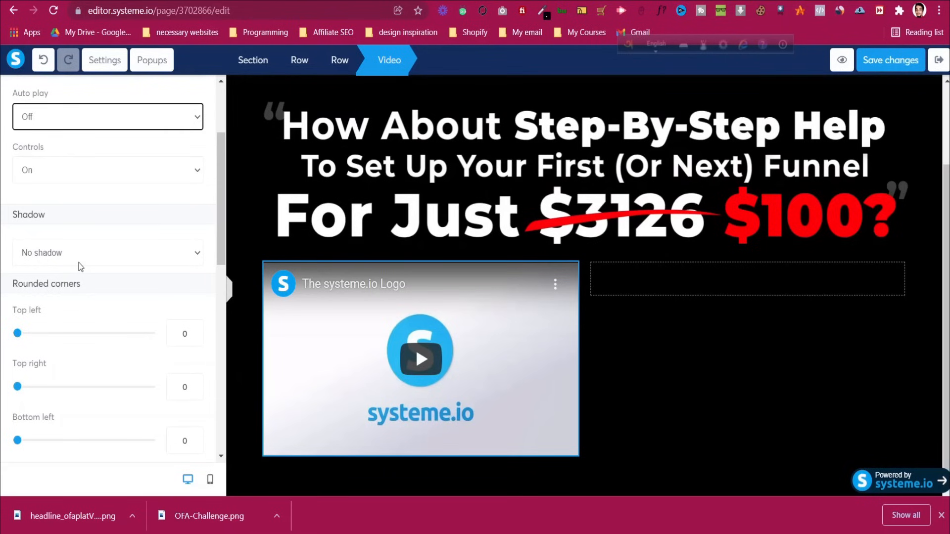
scroll(78, 262, "down", 2)
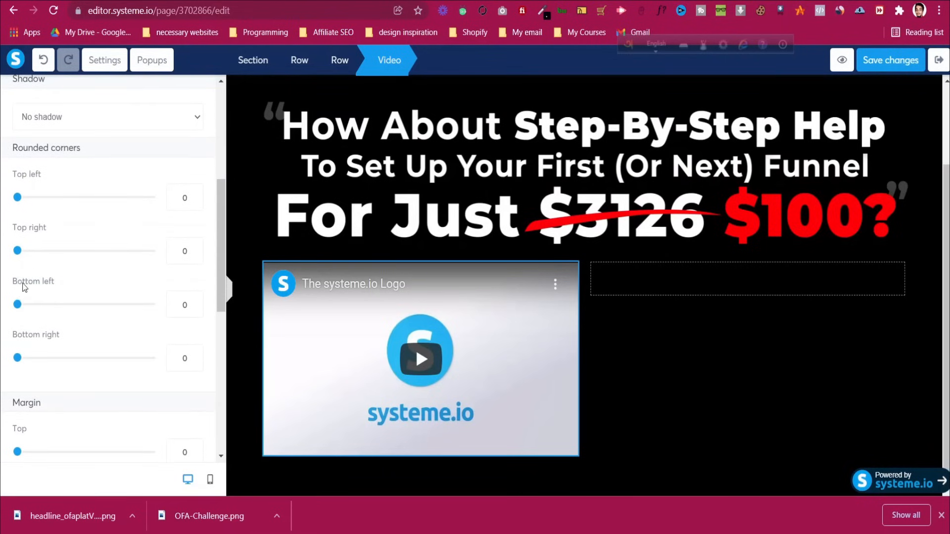
mouse_move(16, 201)
left_mouse_down()
mouse_move(140, 202)
mouse_move(30, 203)
left_mouse_up()
scroll(82, 316, "down", 4)
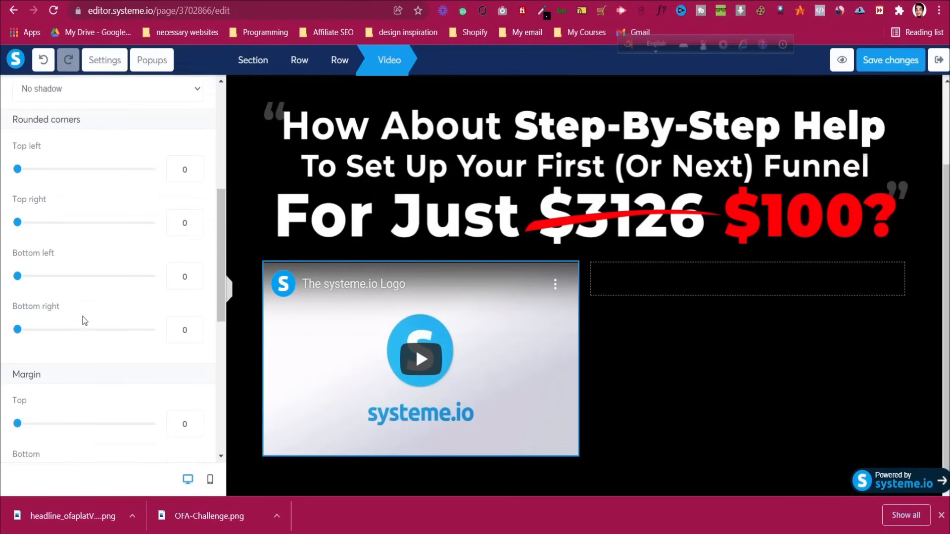
mouse_move(20, 249)
left_mouse_down()
mouse_move(43, 248)
mouse_move(17, 249)
left_mouse_up()
scroll(36, 282, "down", 4)
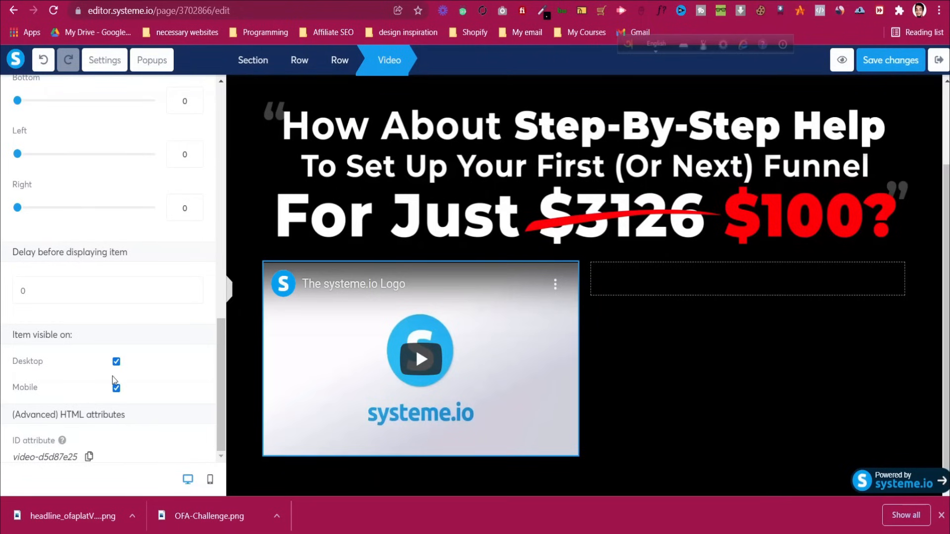
left_click(115, 389)
left_click(116, 389)
key("ctrl+Tab")
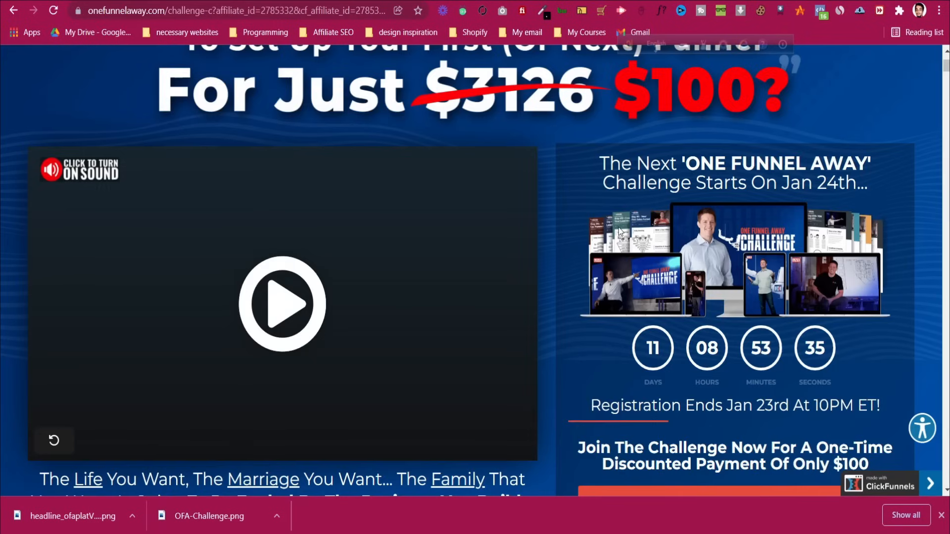
scroll(618, 225, "down", 4)
scroll(619, 226, "up", 2)
scroll(618, 226, "up", 1)
scroll(716, 319, "down", 3)
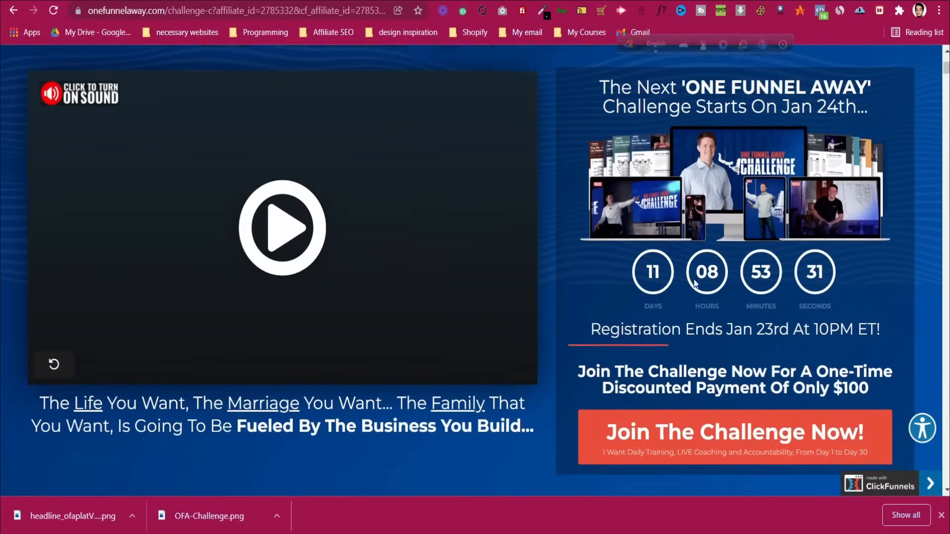
scroll(643, 377, "up", 3)
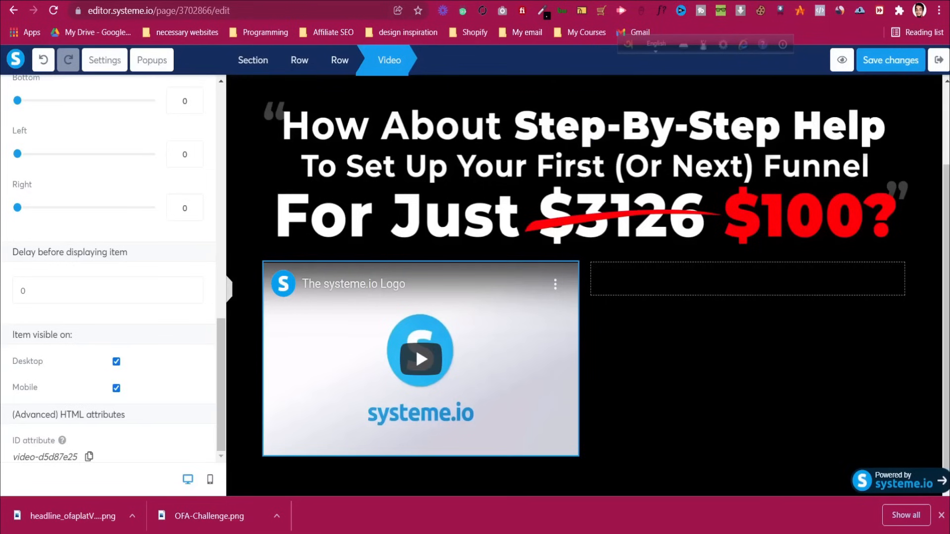
Drop a new Row into the empty column beside the video
scroll(94, 152, "up", 10)
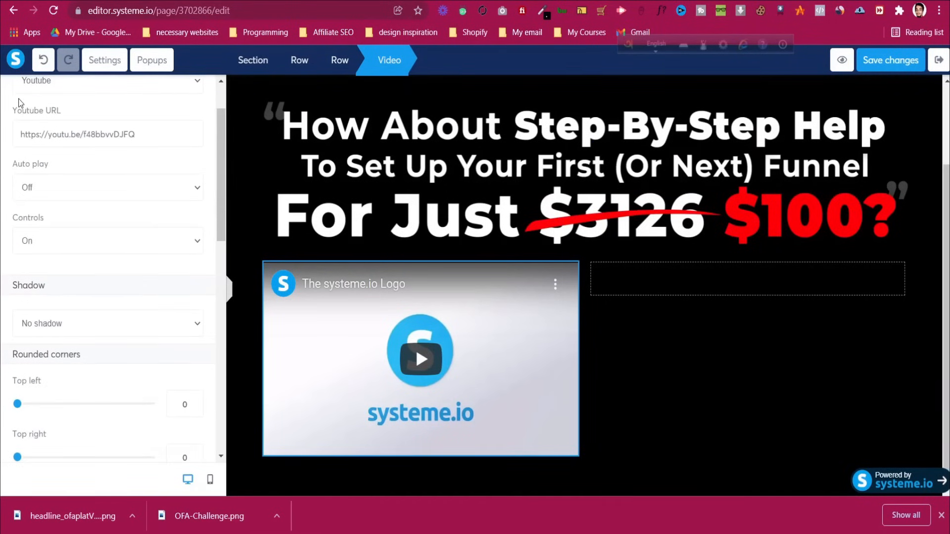
left_click(21, 93)
scroll(118, 297, "down", 2)
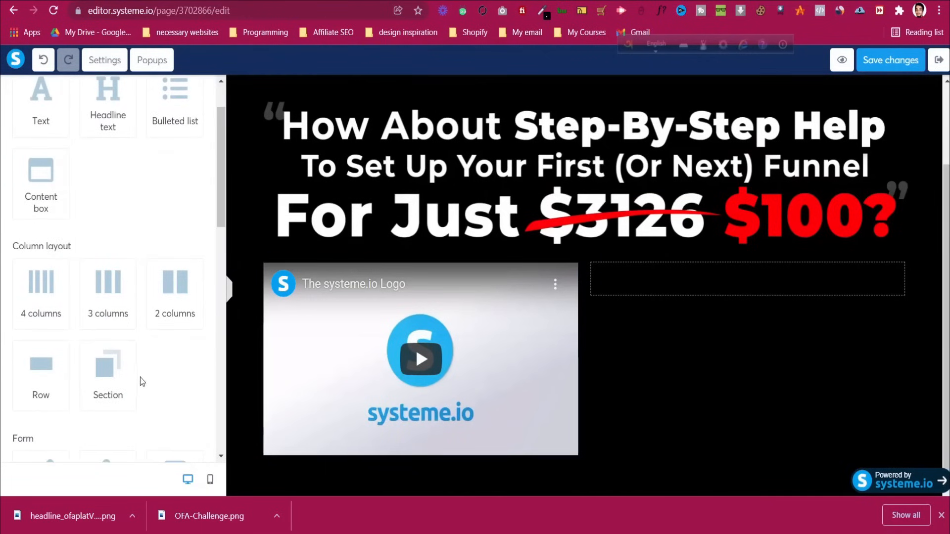
mouse_move(101, 367)
left_mouse_down()
mouse_move(658, 286)
mouse_move(36, 312)
mouse_move(94, 352)
left_mouse_up()
left_click_drag(13, 379, 664, 312)
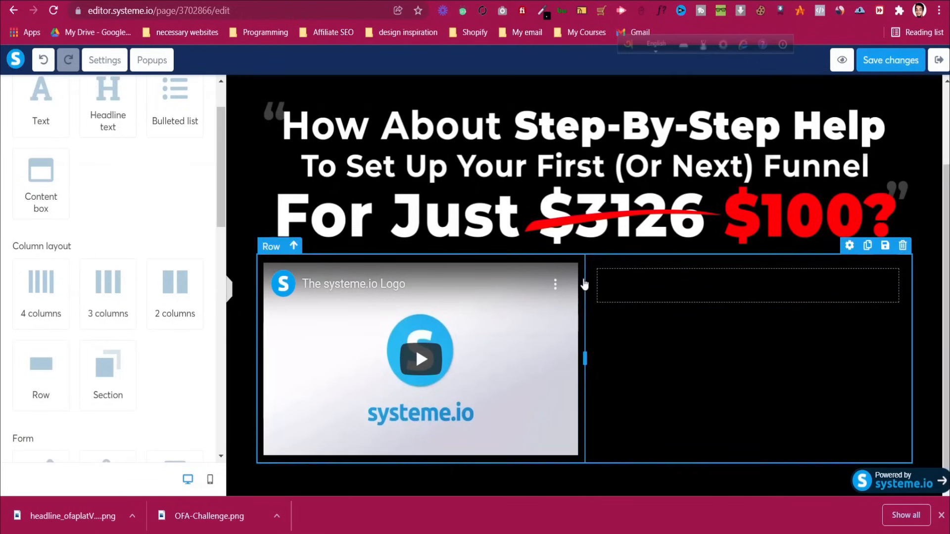
Set the new row's background colour to light grey E1DCDC
left_click(844, 254)
scroll(82, 258, "down", 4)
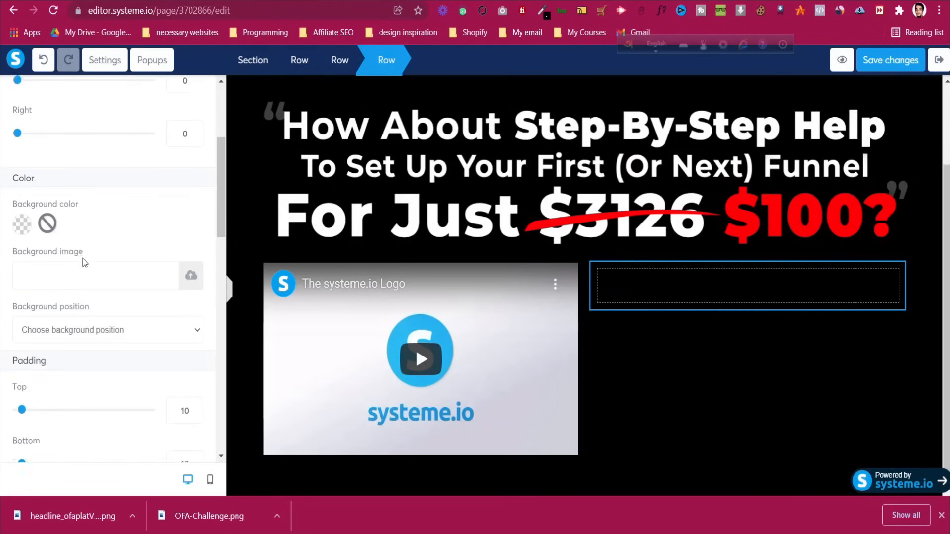
left_click(22, 220)
left_click_drag(117, 217, 82, 175)
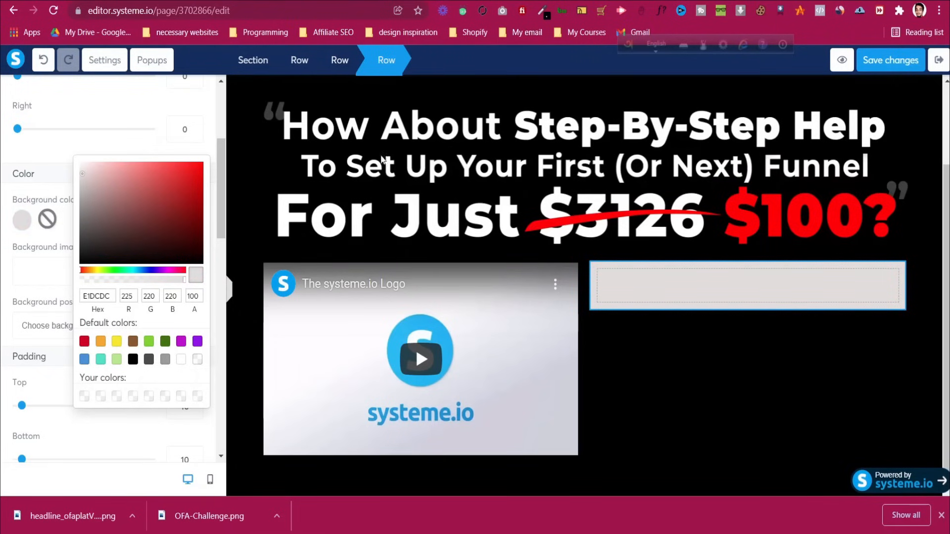
key("ctrl+Tab")
scroll(574, 227, "down", 3)
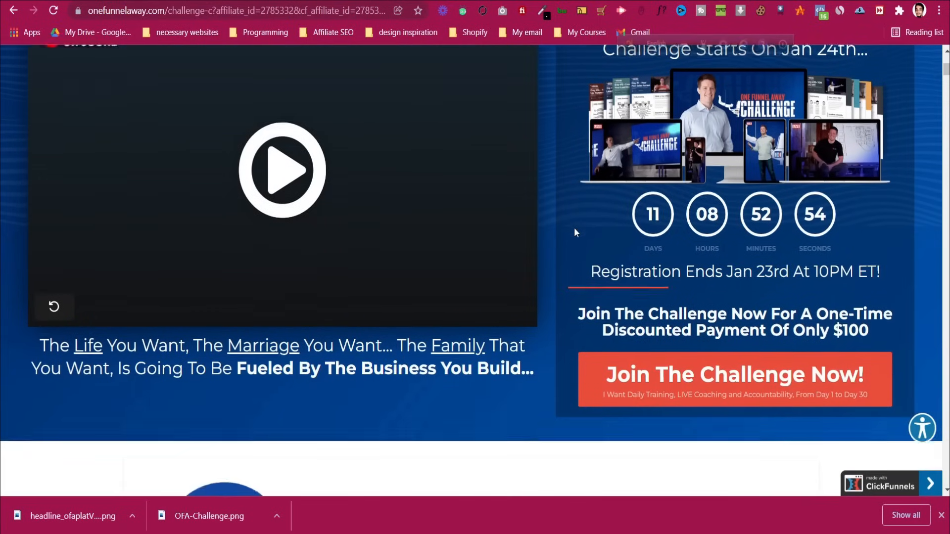
scroll(575, 228, "up", 1)
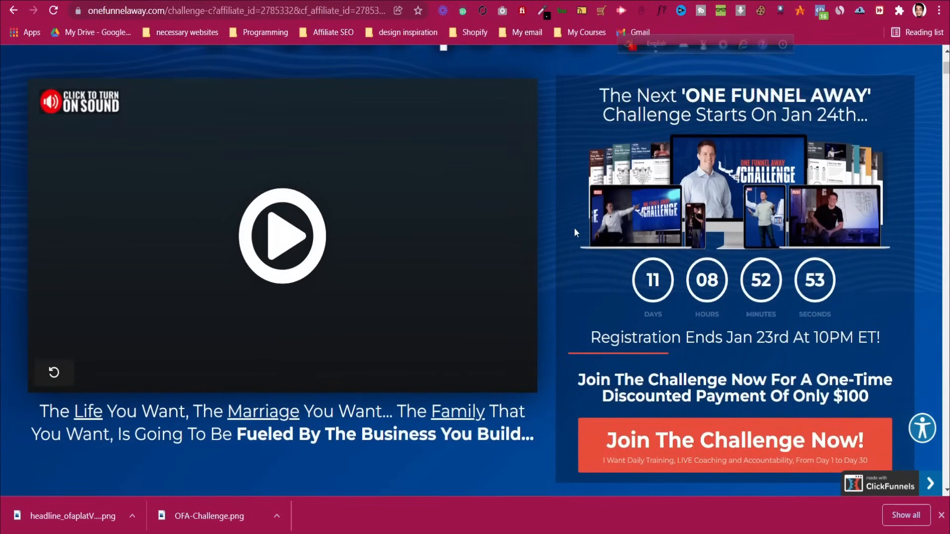
double_click(656, 102)
triple_click(656, 102)
right_click(642, 105)
left_click(666, 107)
right_click(670, 108)
left_click(669, 108)
right_click(668, 108)
left_click(644, 110)
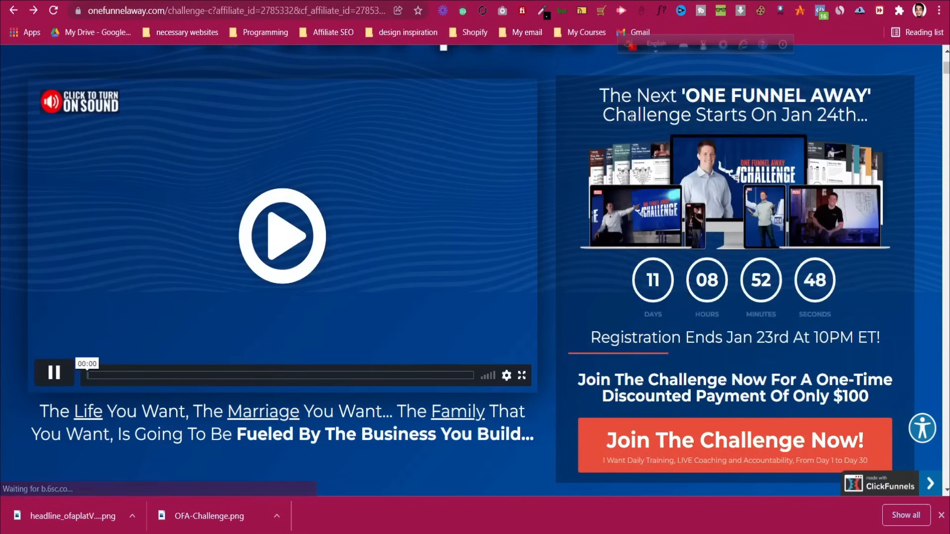
double_click(633, 113)
triple_click(632, 113)
right_click(636, 114)
key("Escape")
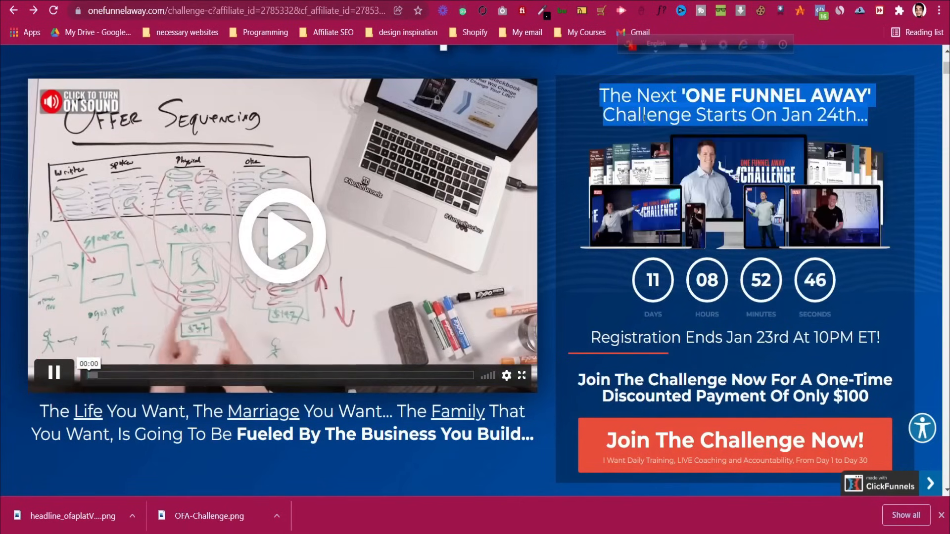
left_click(41, 376)
left_click(40, 374)
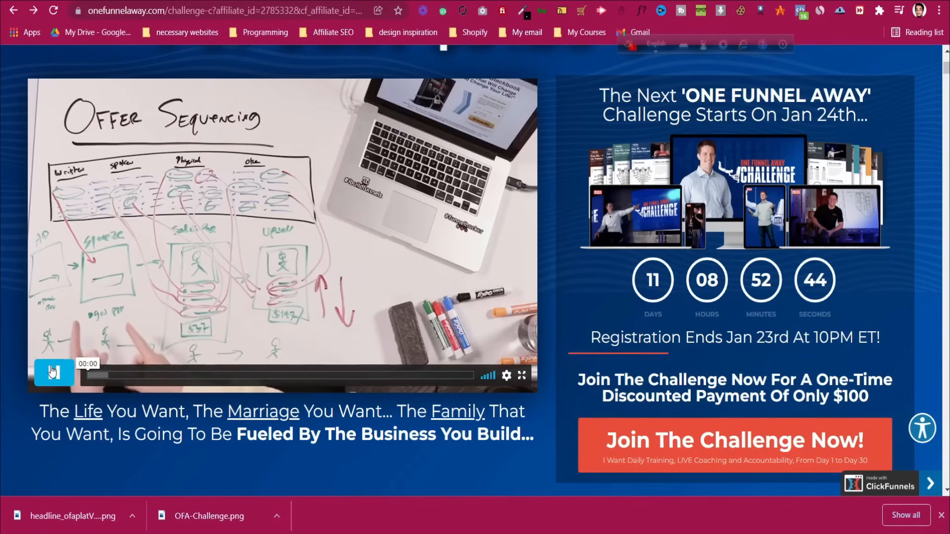
scroll(465, 313, "up", 4)
scroll(465, 313, "down", 3)
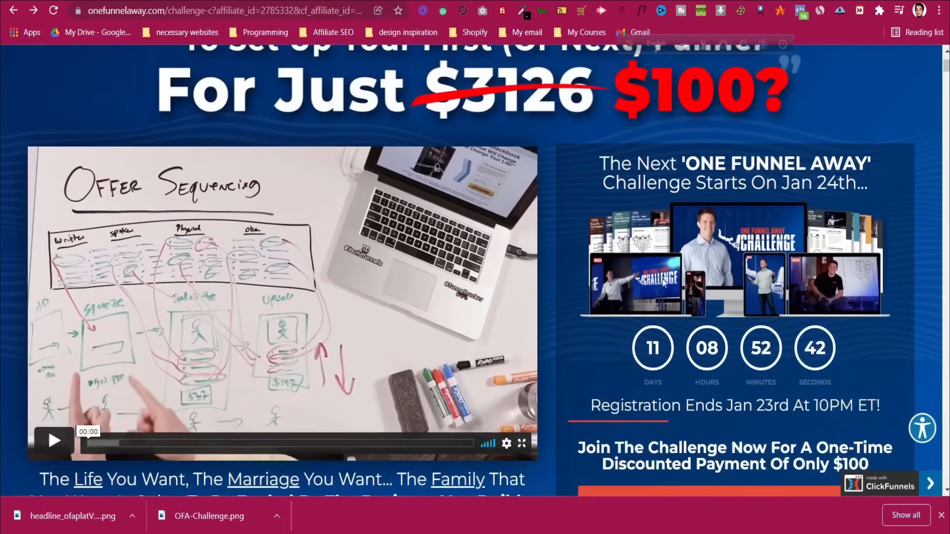
key("ctrl+Tab")
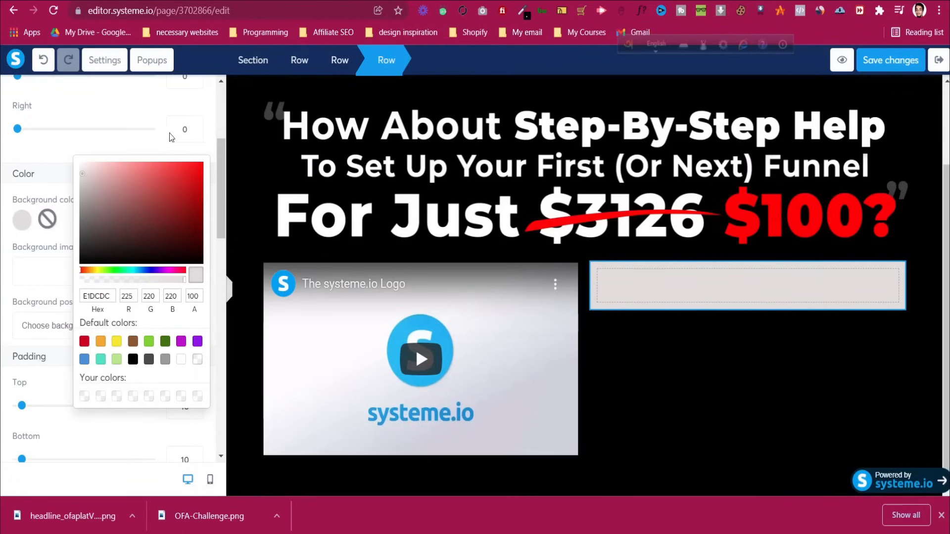
Close the colour picker and drop a Headline element into the grey row
left_click(207, 116)
scroll(193, 125, "up", 4)
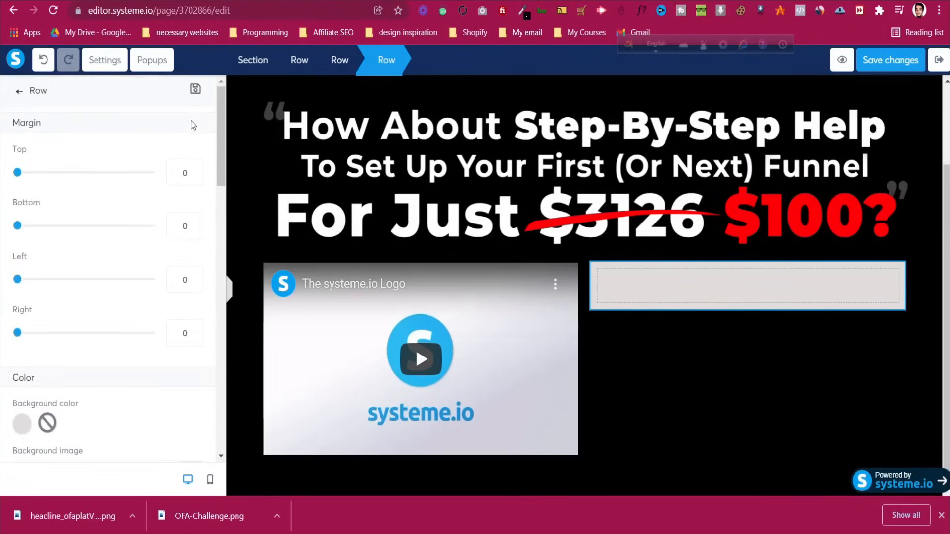
left_click(22, 93)
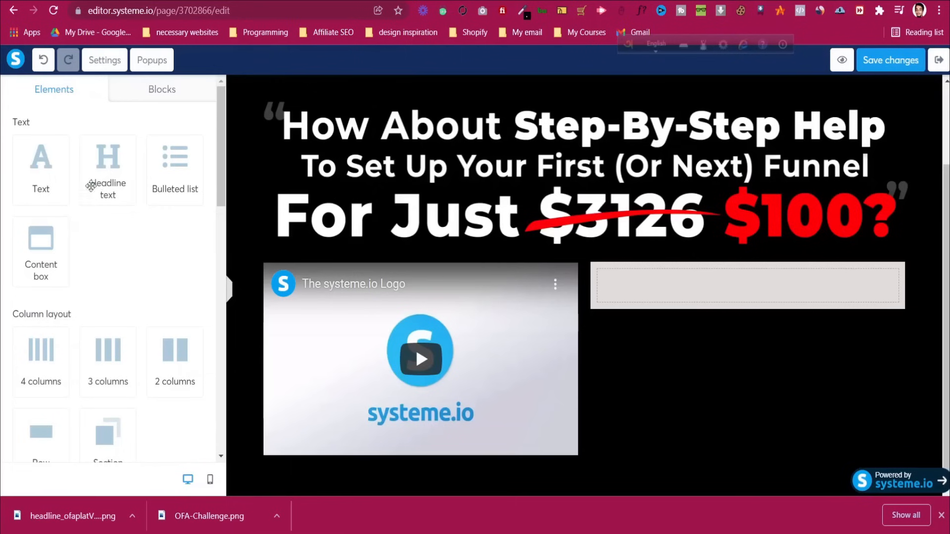
key("ctrl+Tab")
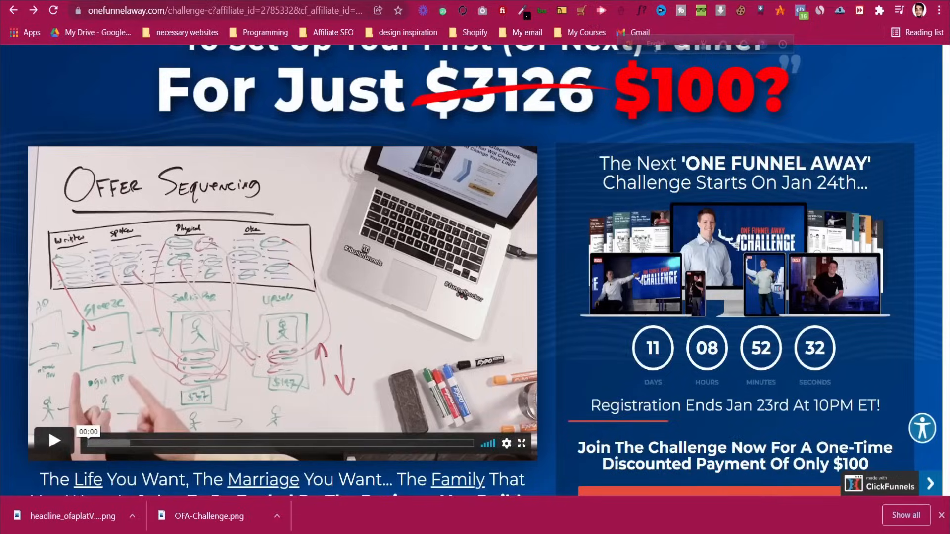
key("ctrl+shift+Tab")
left_click_drag(104, 167, 654, 285)
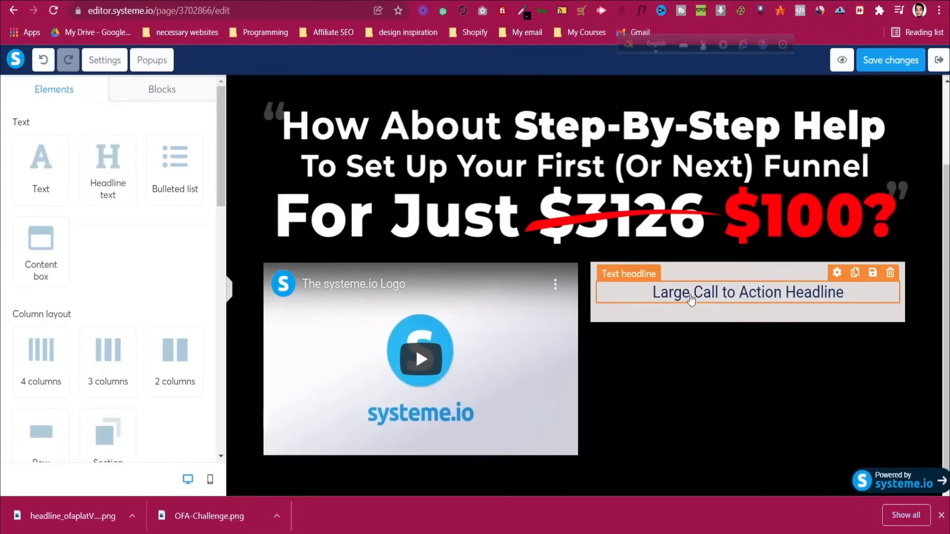
Replace the headline placeholder with the pasted 'The Next ONE FUNNEL AWAY Challenge Starts On Jan 24th' text
left_click(721, 292)
key("ctrl+a")
key("ctrl+v")
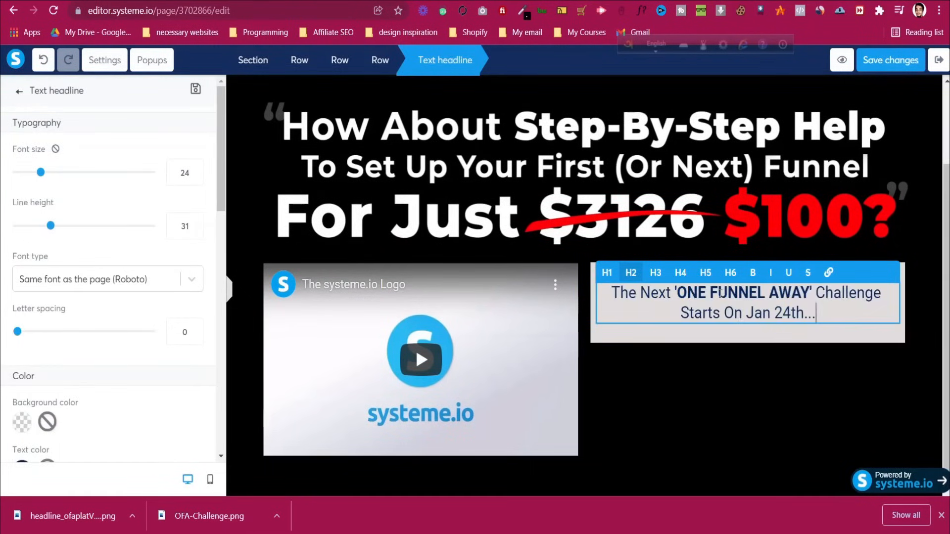
left_click(632, 365)
left_click(805, 305)
key("ctrl+Tab")
key("ctrl+shift+Tab")
scroll(94, 408, "down", 3)
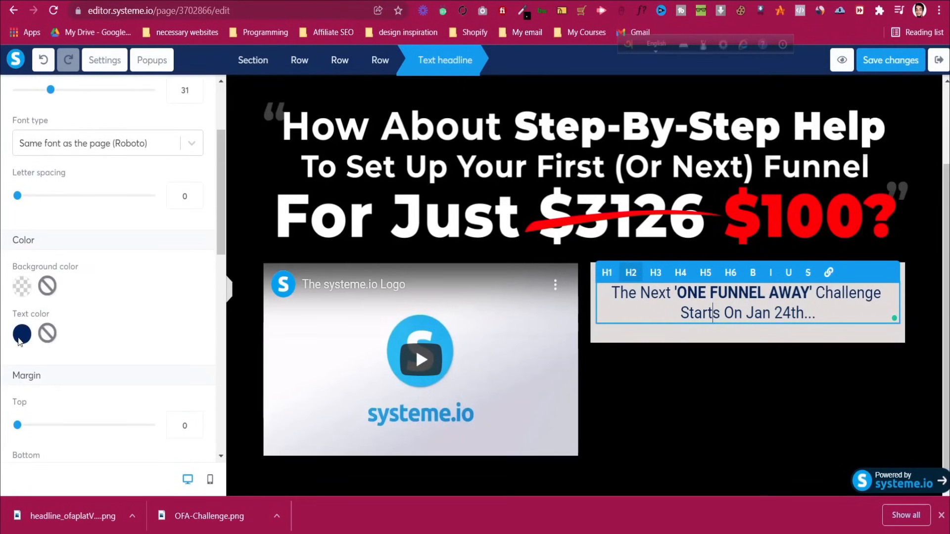
Make the challenge headline text black
left_click(22, 336)
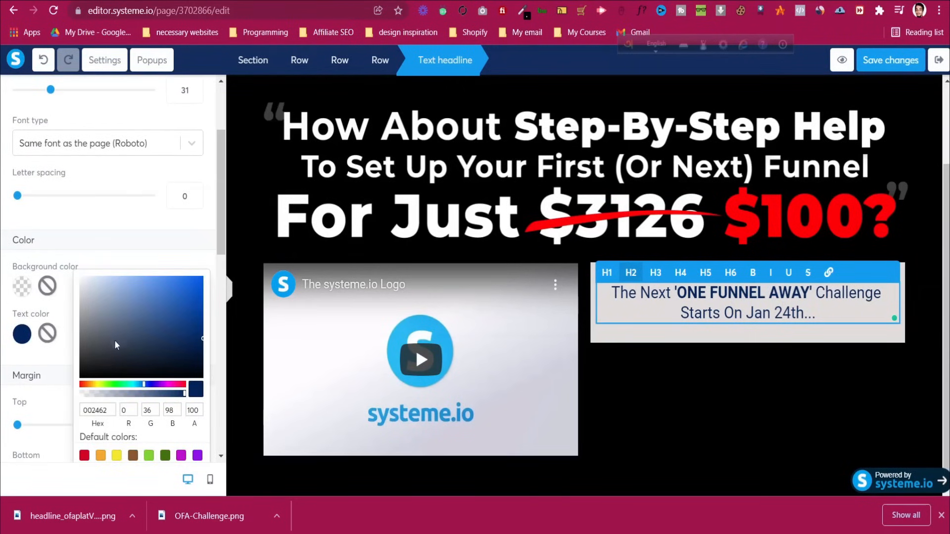
left_click_drag(110, 359, 72, 396)
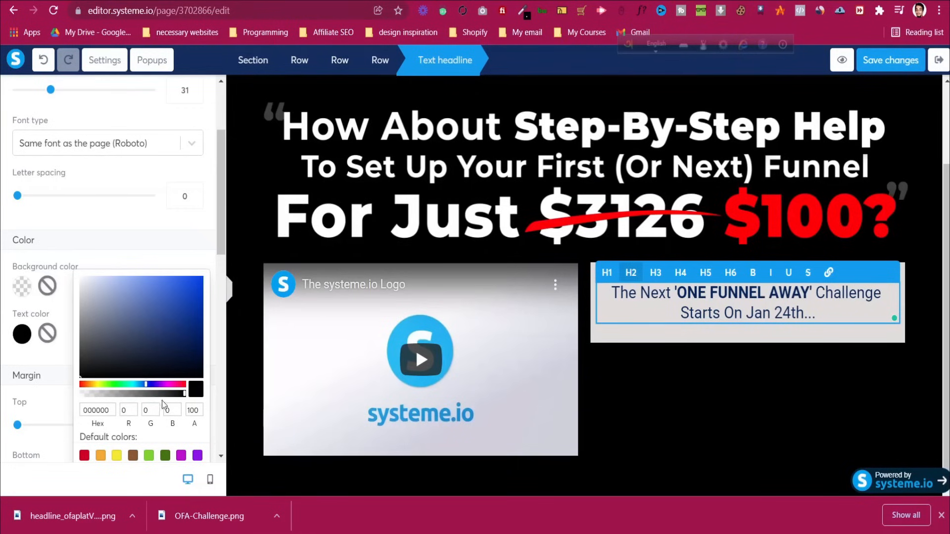
left_click(140, 232)
key("ctrl+z")
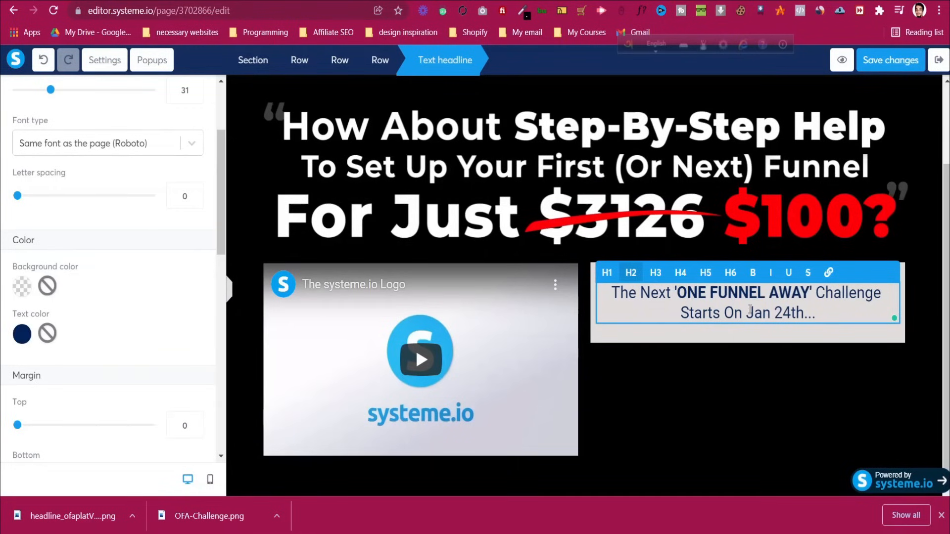
left_click_drag(833, 315, 611, 292)
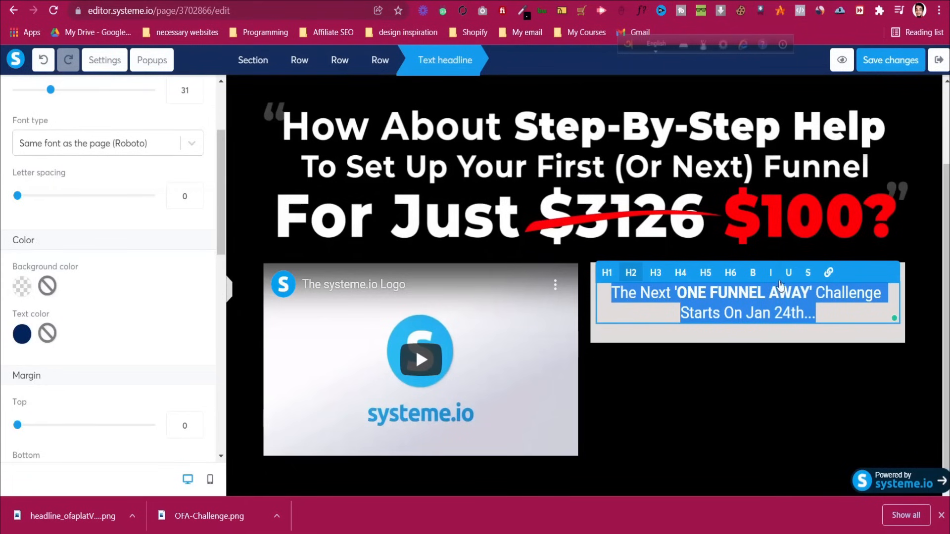
left_click(22, 334)
left_click(122, 333)
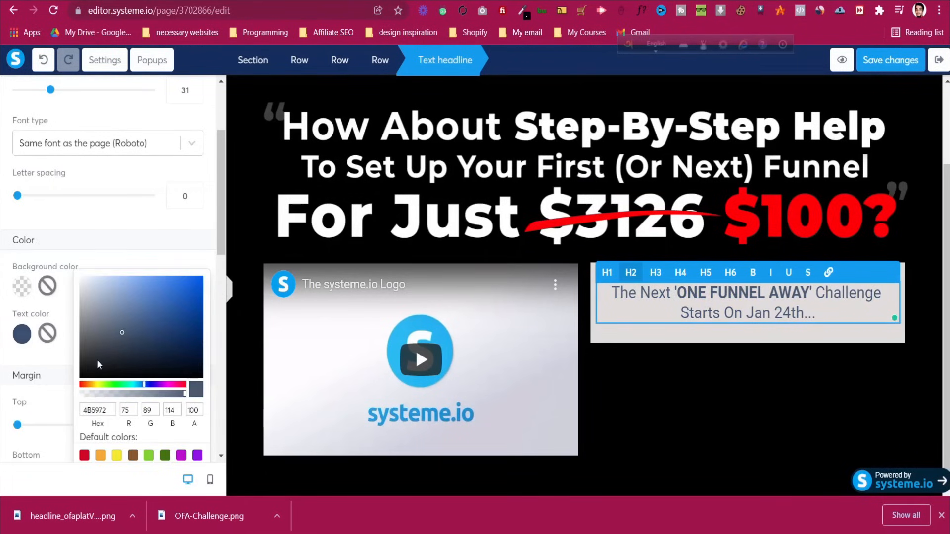
left_click(79, 377)
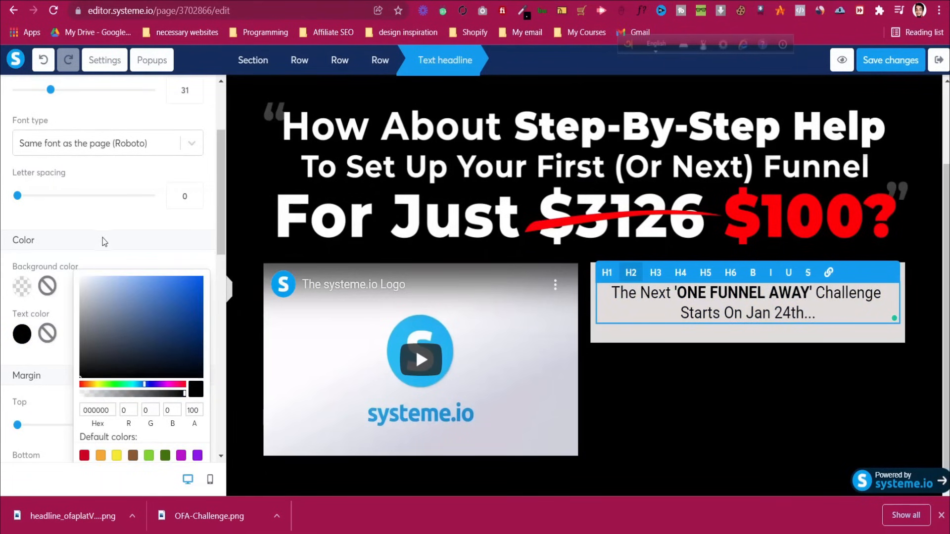
left_click(130, 254)
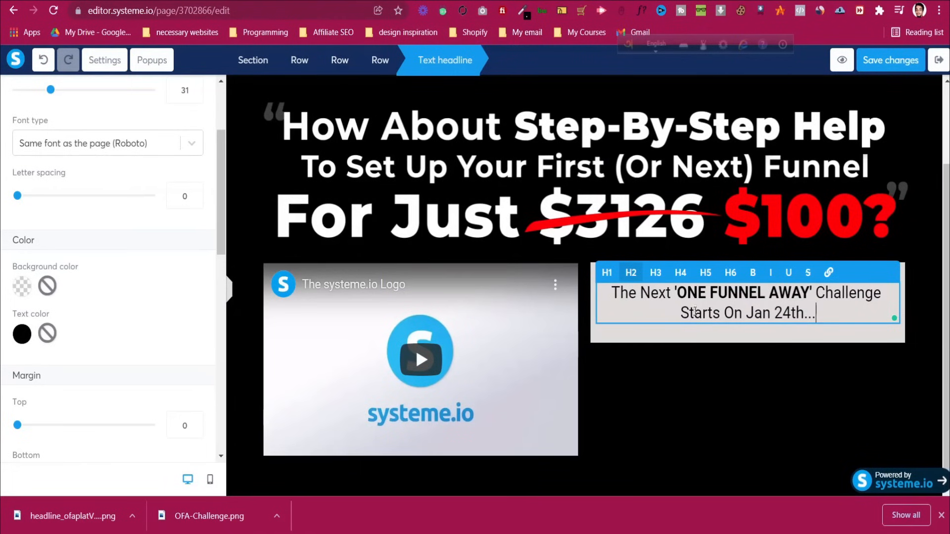
Try underlining 'Starts', then remove the underline and reselect the whole text
left_click_drag(614, 294, 674, 293)
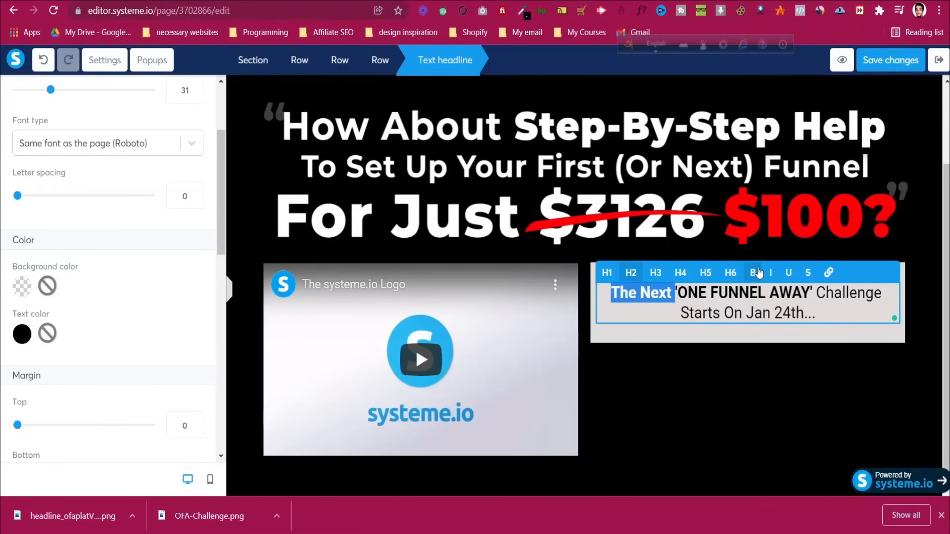
left_click(776, 309)
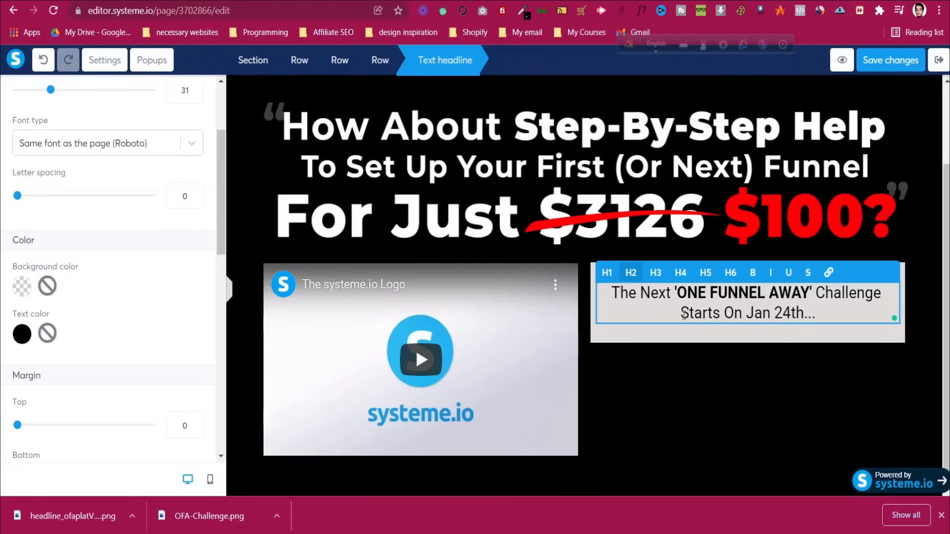
left_click_drag(682, 312, 721, 314)
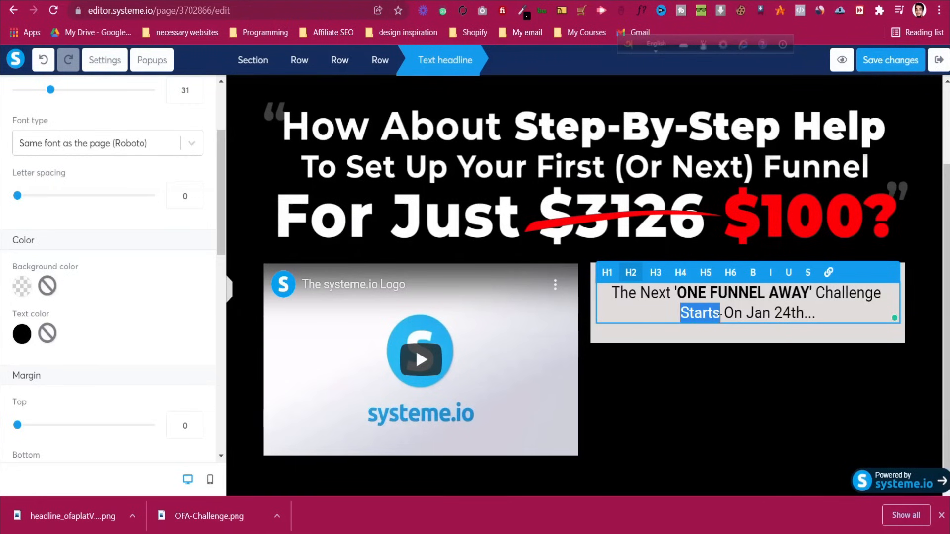
left_click(790, 277)
left_click(790, 278)
left_click_drag(821, 314, 611, 294)
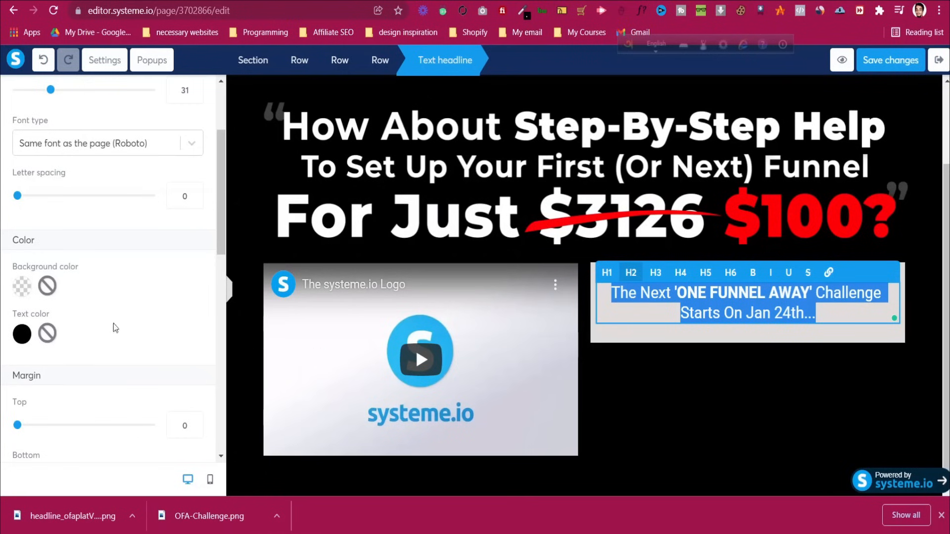
Enlarge the challenge text to font size 30, keeping the original letter spacing
scroll(62, 319, "up", 3)
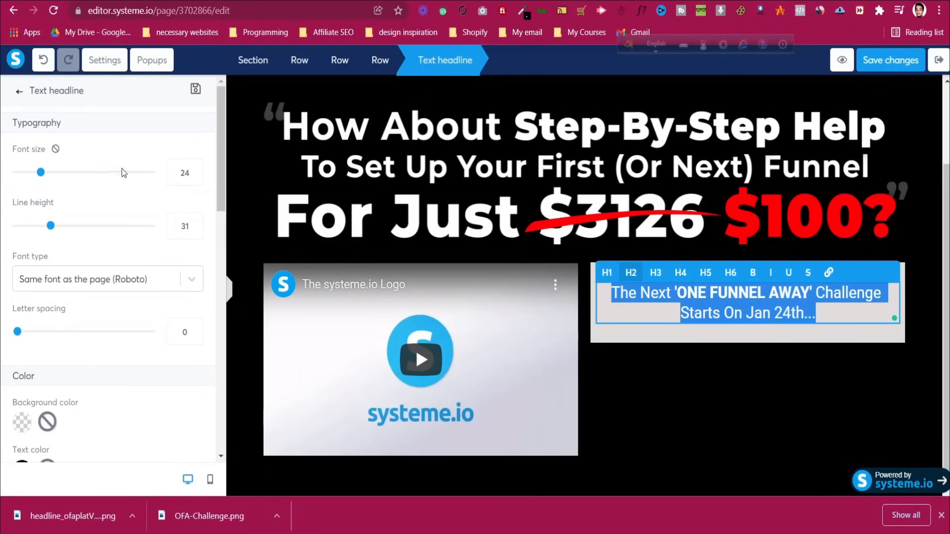
left_click_drag(42, 177, 47, 178)
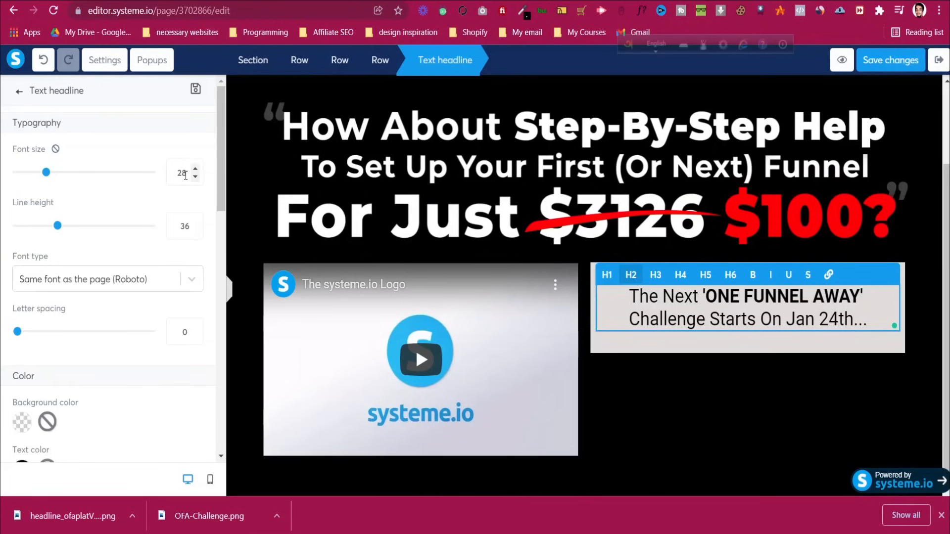
left_click(224, 221)
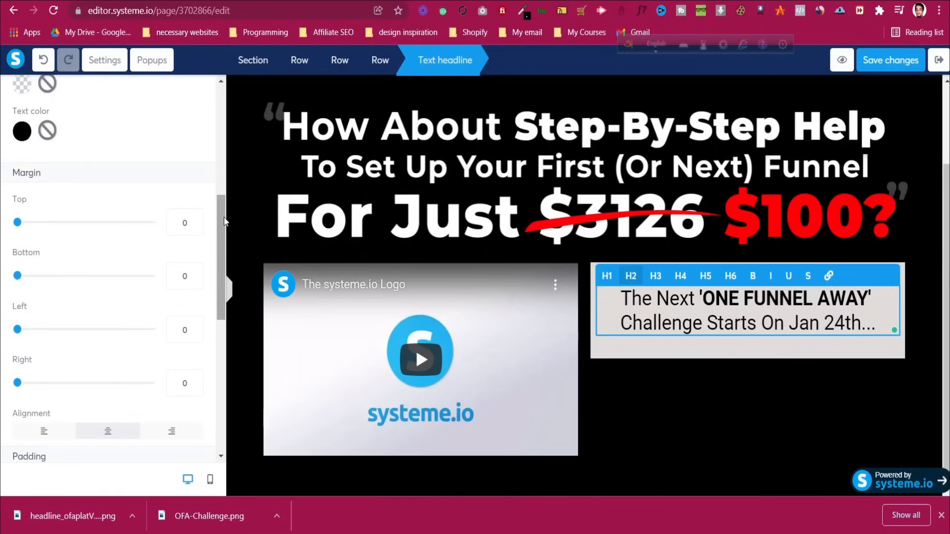
scroll(174, 307, "up", 6)
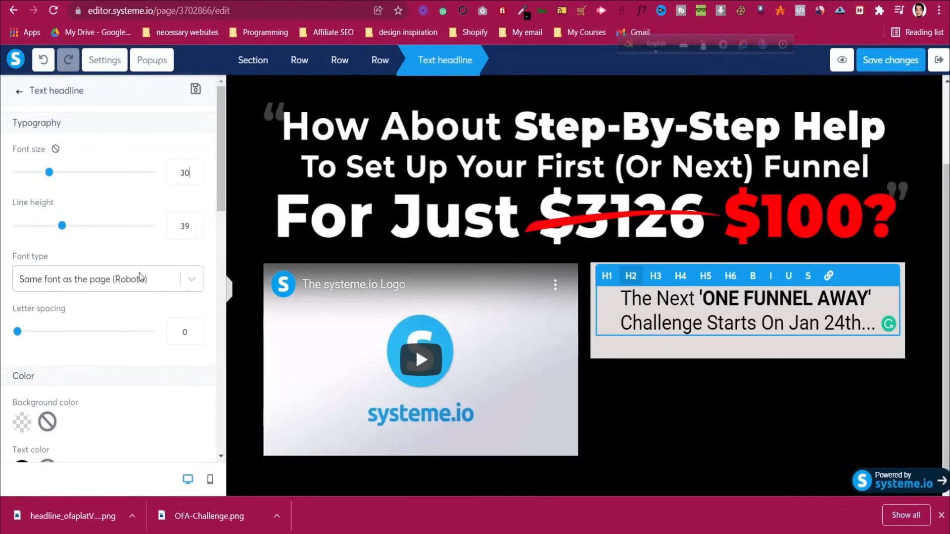
left_click_drag(26, 335, 3, 335)
Copy the challenge bundle image's address from the ClickFunnels page
key("ctrl+Tab")
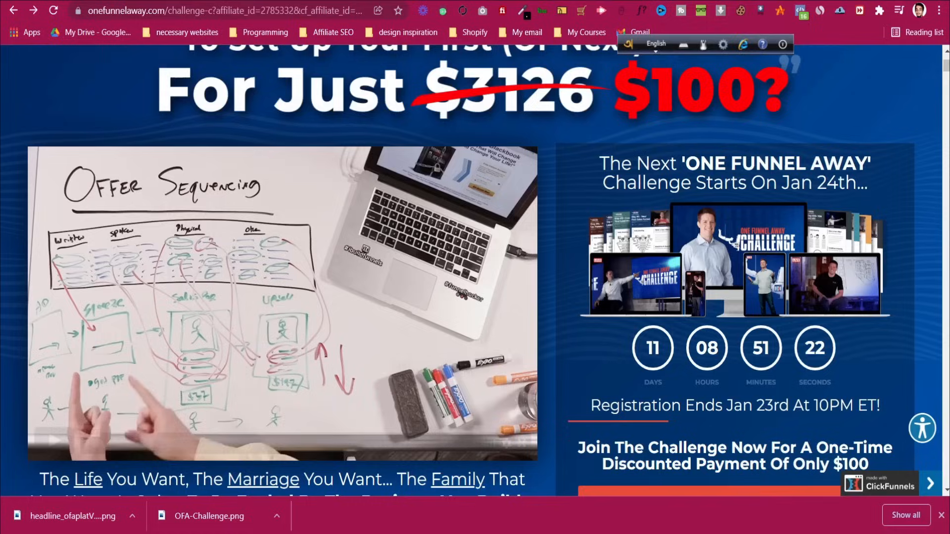
right_click(707, 232)
left_click(762, 289)
key("ctrl+Tab")
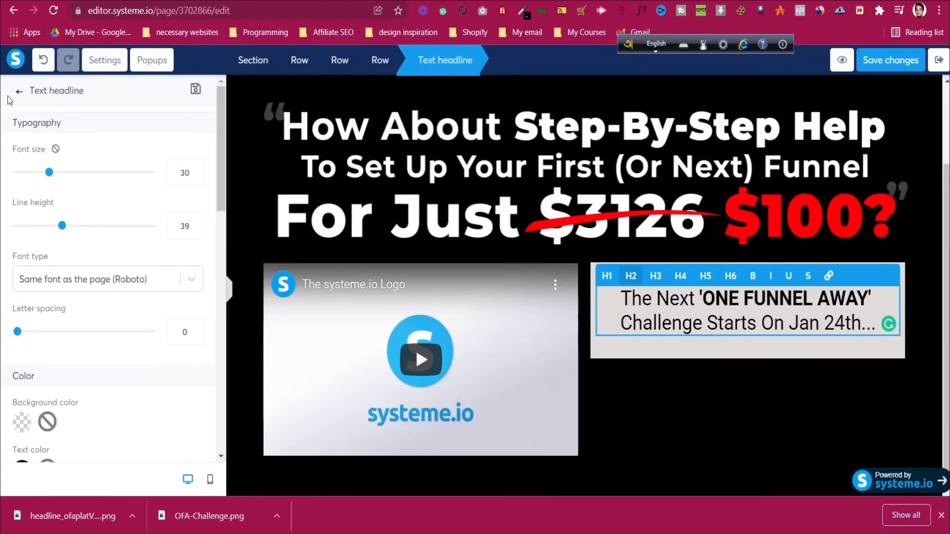
left_click(18, 91)
Add an Image block under the challenge text in the grey row
scroll(78, 323, "down", 6)
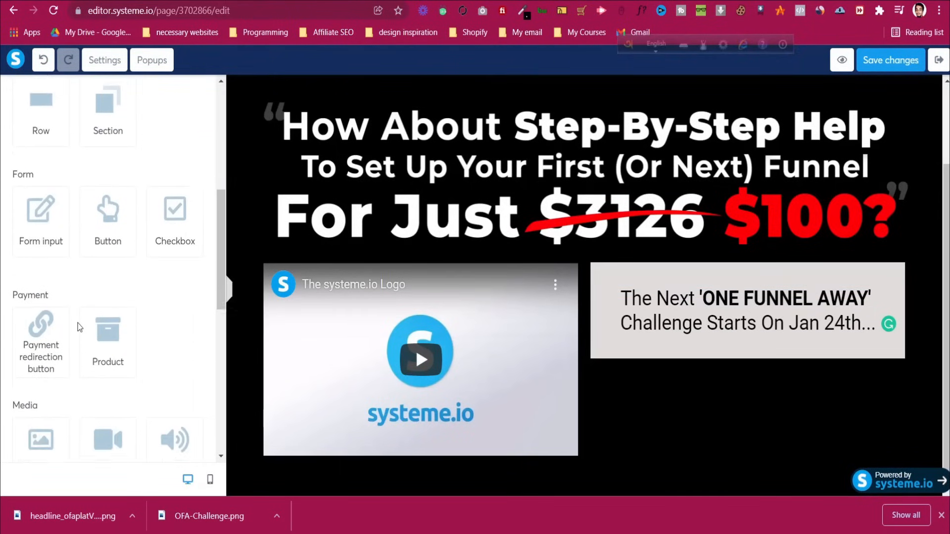
scroll(78, 323, "down", 5)
left_click_drag(41, 233, 713, 331)
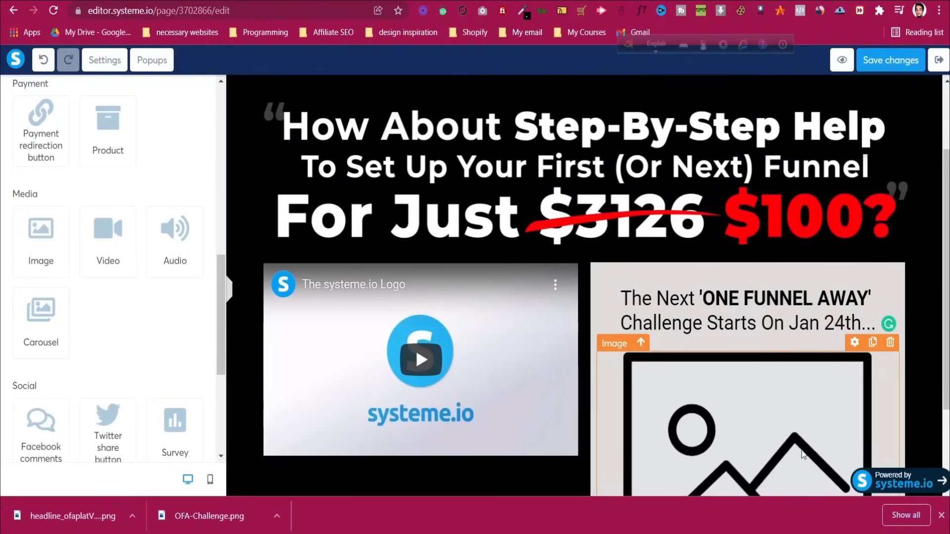
left_click(803, 454)
scroll(756, 383, "down", 1)
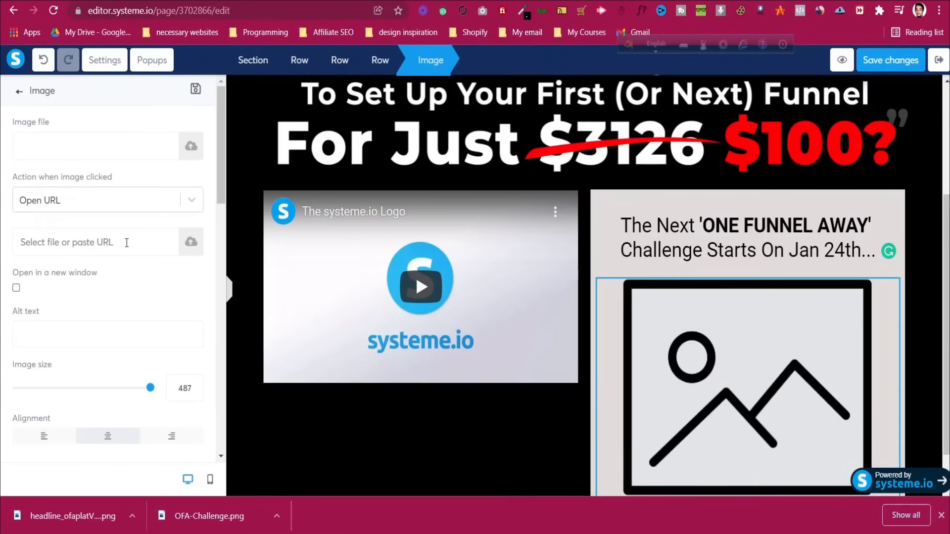
Paste the bundle image's web address from ClickFunnels into the image block
key("ctrl+Tab")
right_click(674, 226)
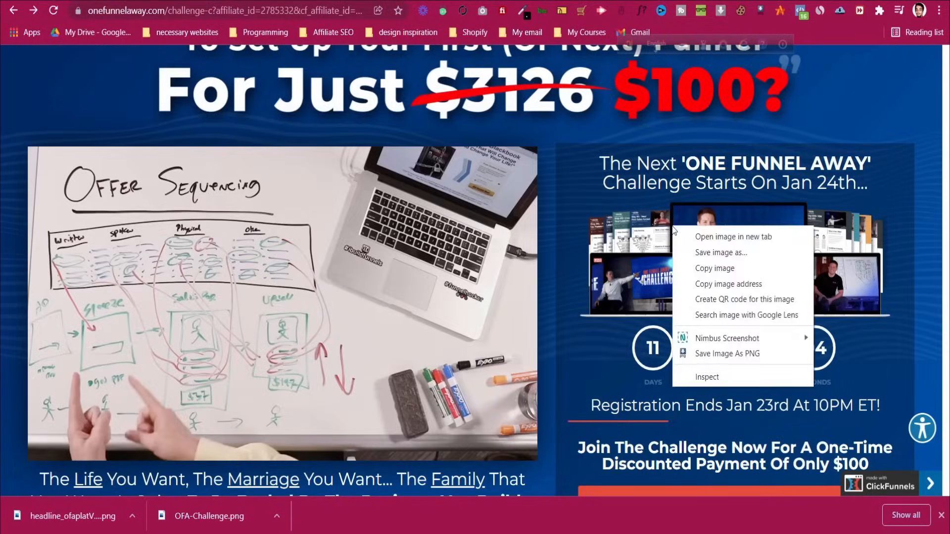
left_click(702, 287)
key("ctrl+shift+Tab")
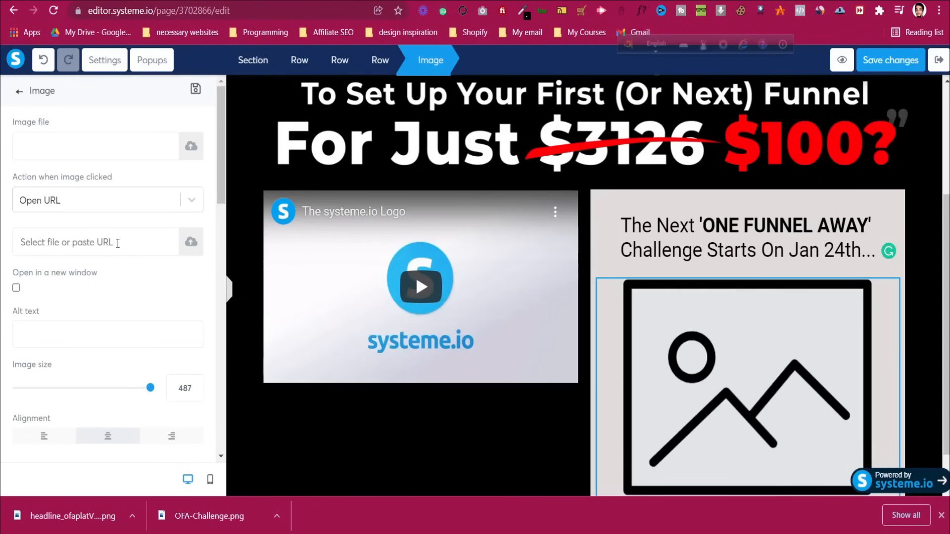
key("ctrl+v")
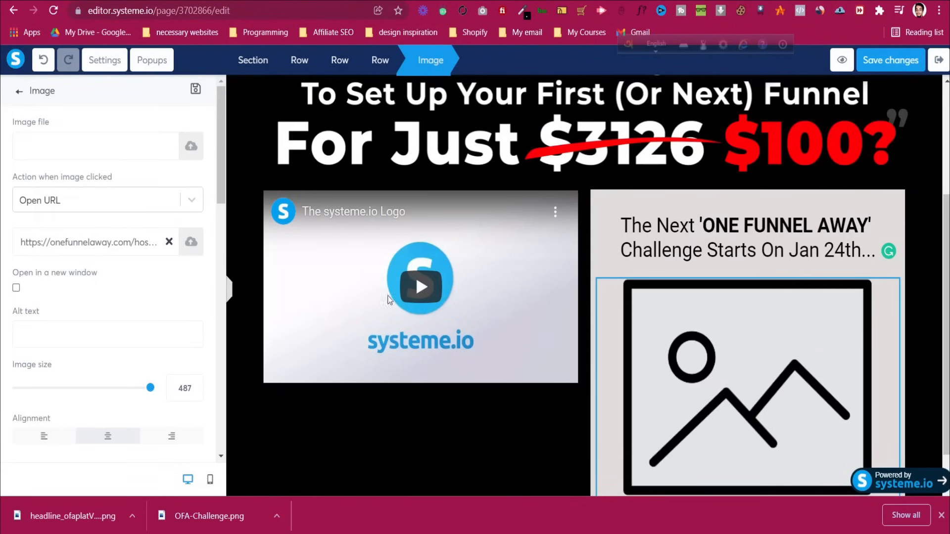
Open the image upload window and check the previously uploaded files
left_click(191, 242)
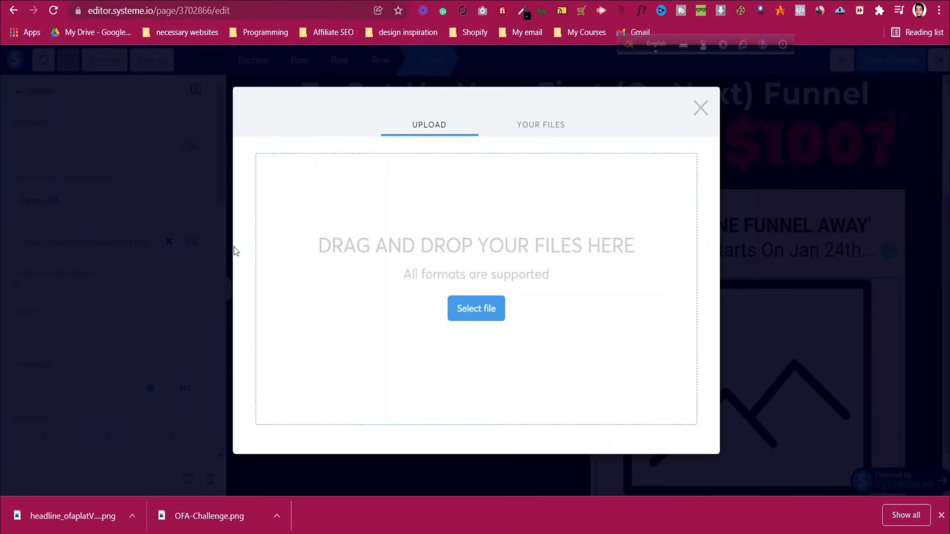
left_click(498, 313)
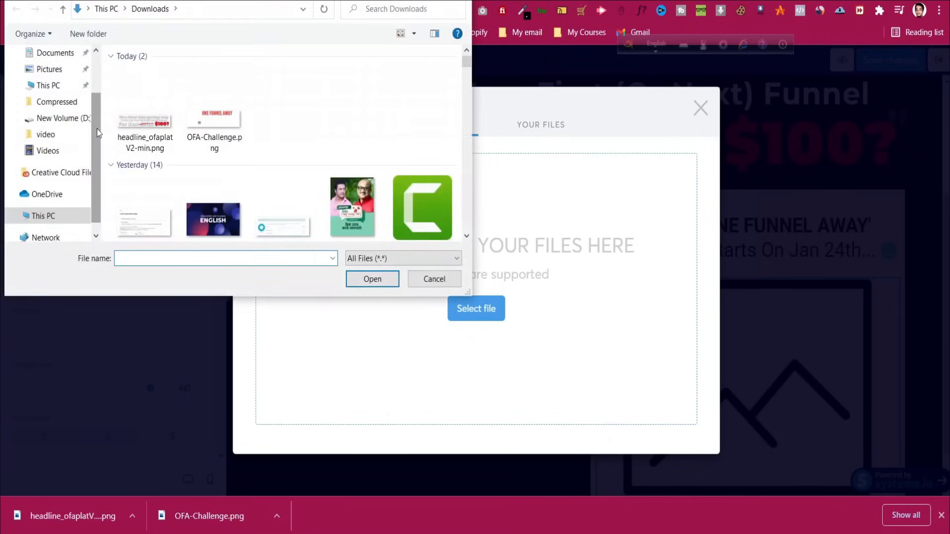
left_click(450, 283)
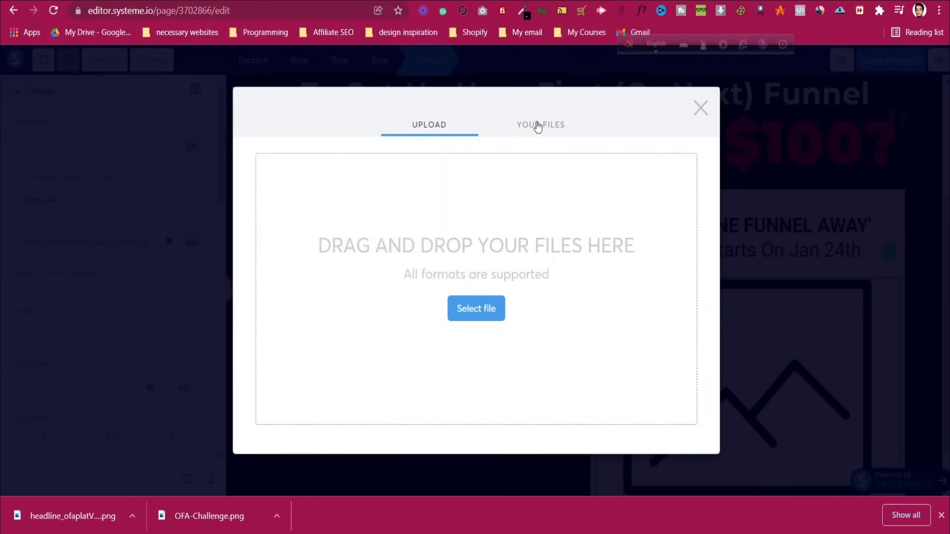
left_click(538, 127)
left_click(430, 105)
Save the bundle image from ClickFunnels and upload the OFA-BUNDLE file to Systeme.io
left_click(487, 1)
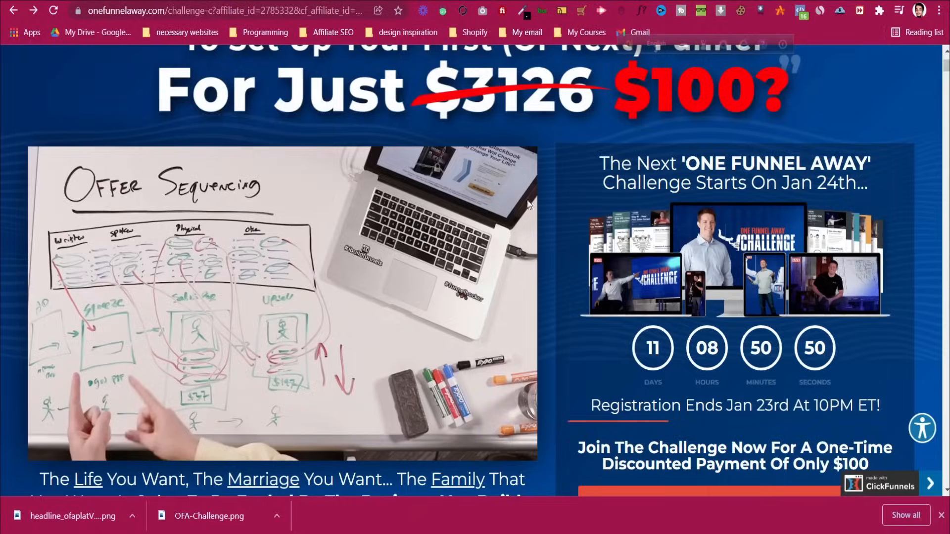
right_click(682, 276)
left_click(700, 300)
left_click(372, 279)
key("ctrl+Tab")
left_click(488, 309)
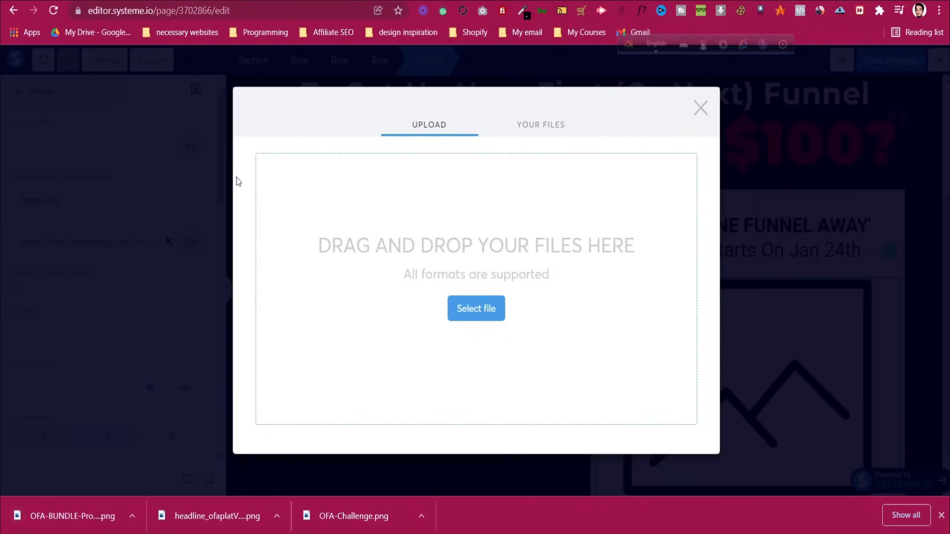
left_click(175, 110)
left_click(388, 280)
left_click(681, 456)
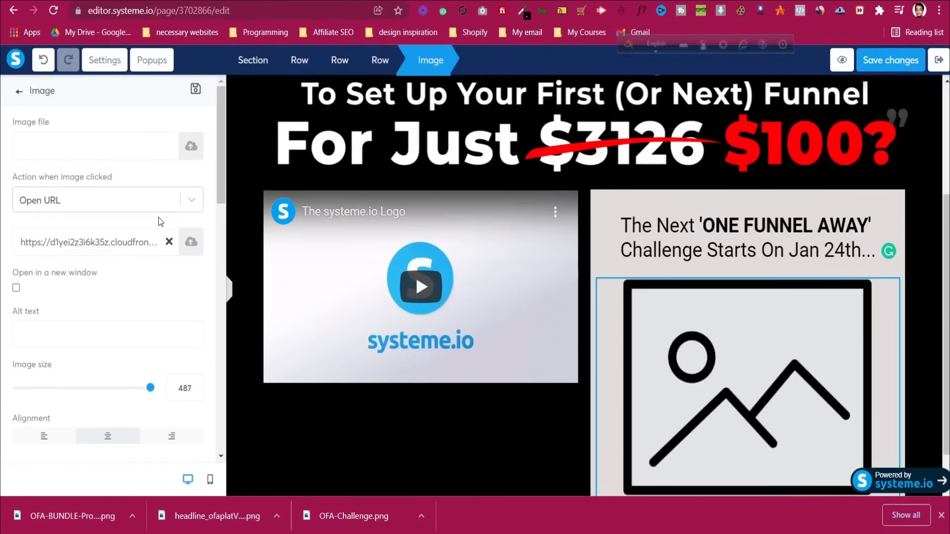
Clear the pasted link and insert OFA-BUNDLE-Product-mockup from Your Images
left_click(169, 242)
left_click(188, 146)
left_click(554, 130)
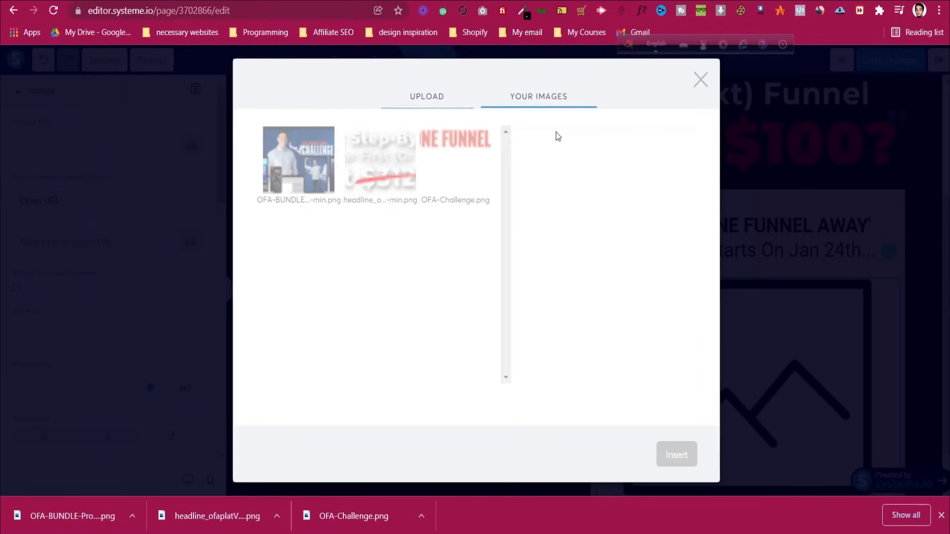
left_click(668, 455)
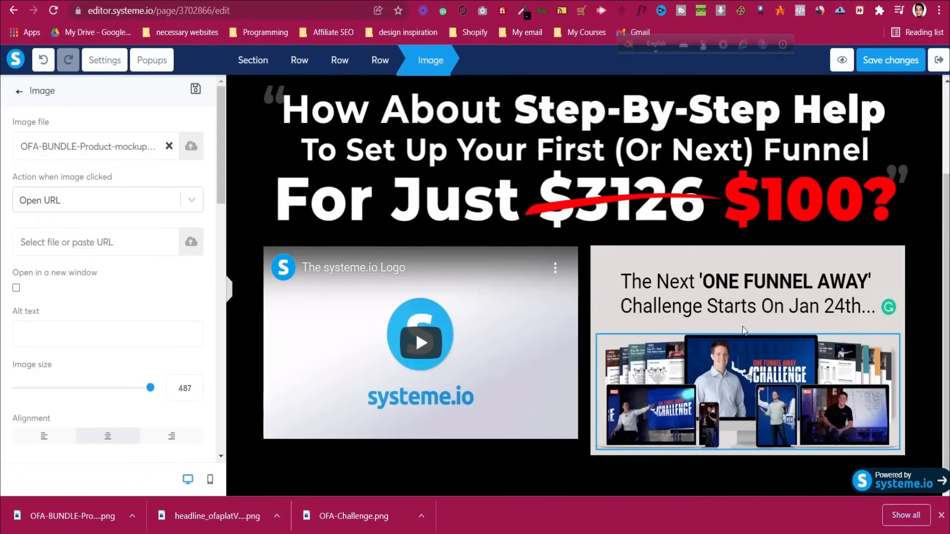
key("alt+Left")
scroll(706, 269, "down", 2)
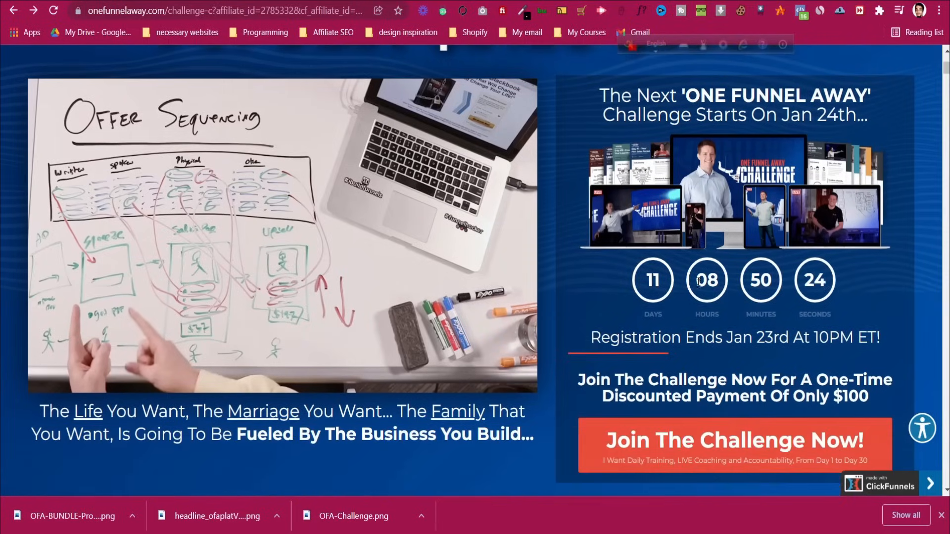
Add a countdown timer element below the bundle image in the grey row
key("alt+Right")
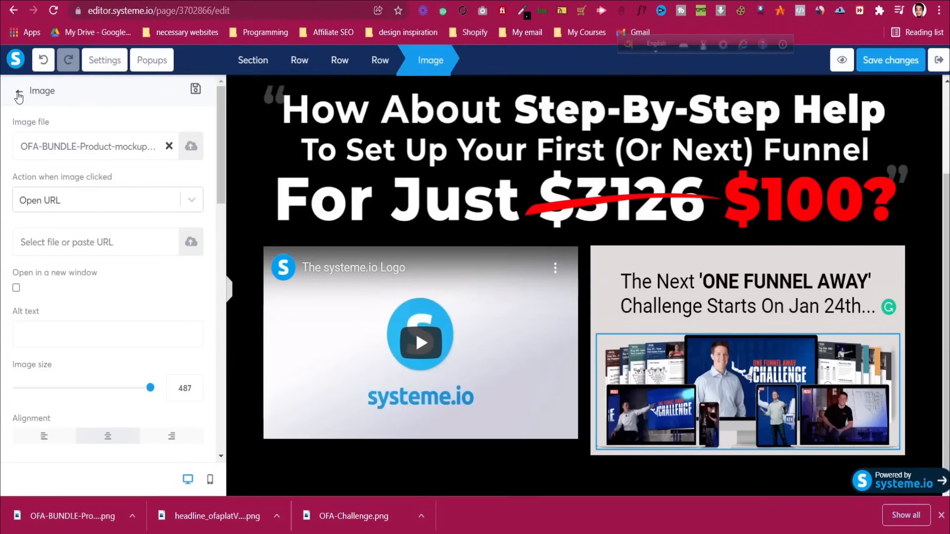
left_click(19, 94)
scroll(126, 282, "down", 9)
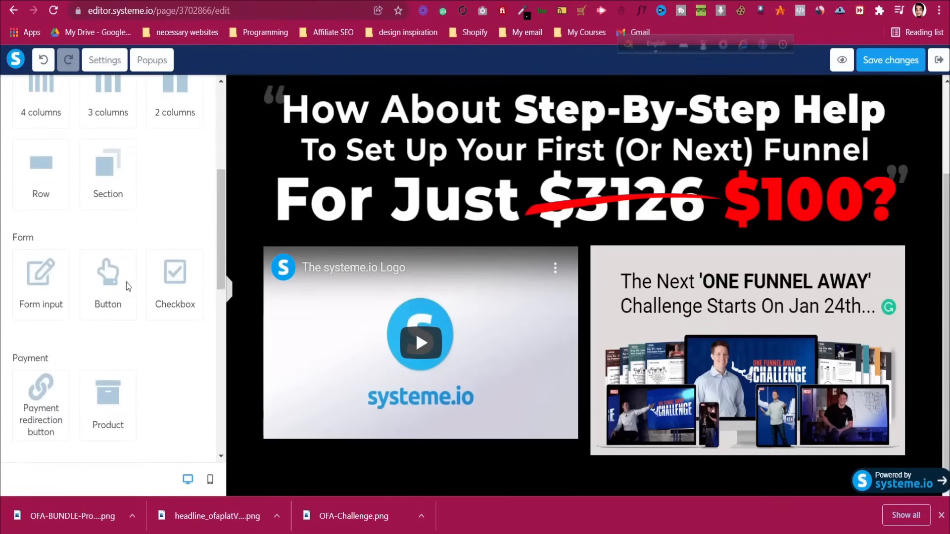
scroll(127, 284, "down", 6)
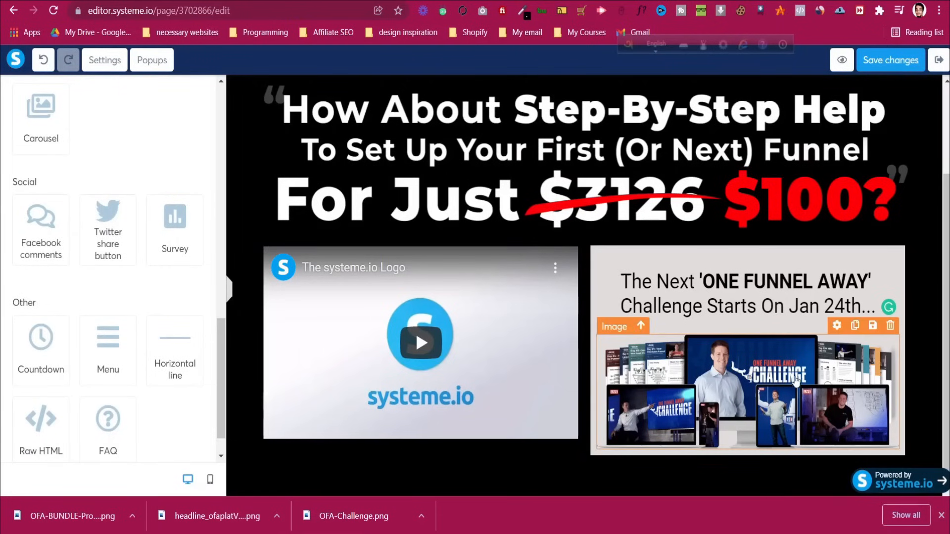
left_click_drag(30, 338, 680, 426)
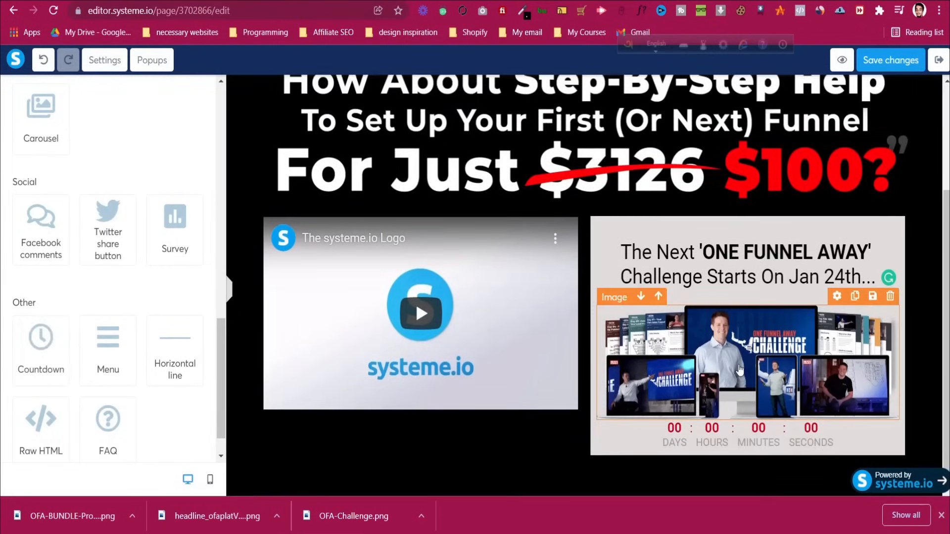
left_click(671, 443)
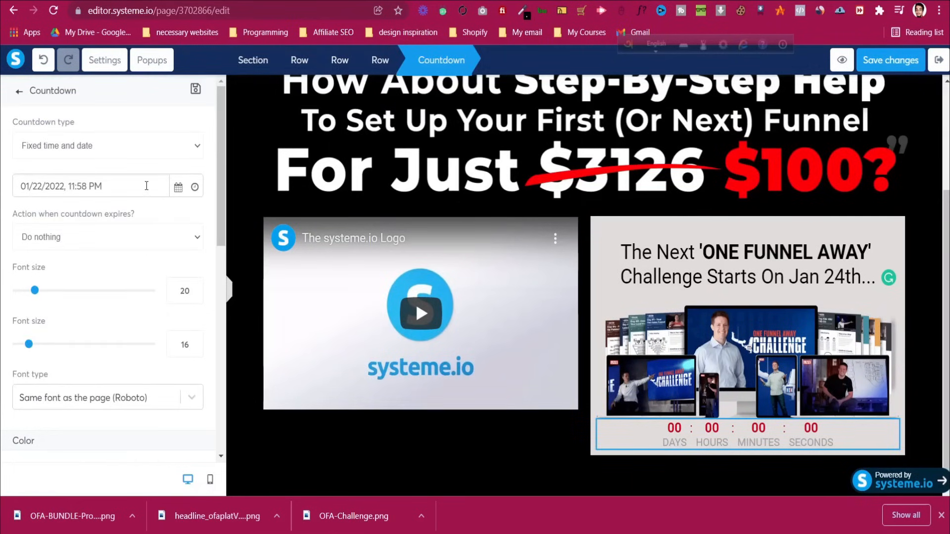
Keep the Fixed time and date countdown type with a January 22 end date and expiry action Do nothing
left_click(149, 147)
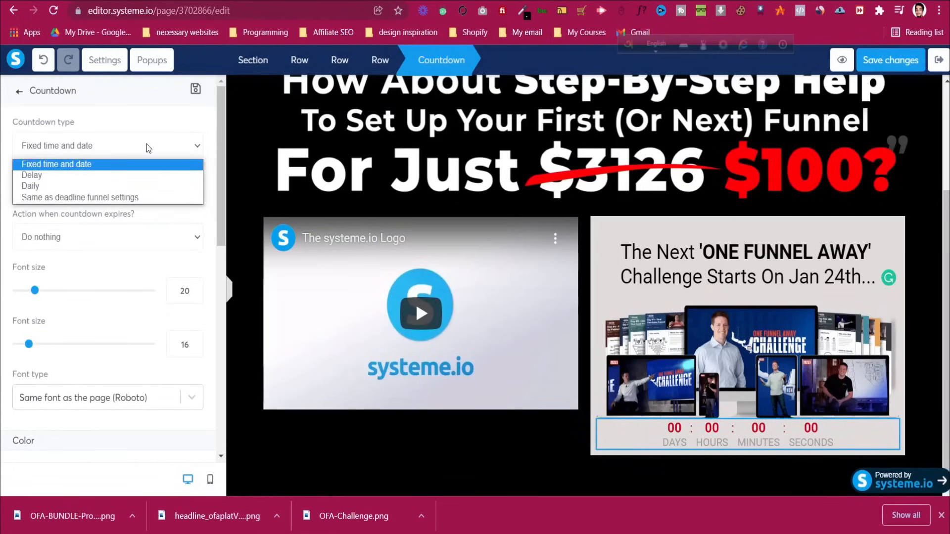
left_click(147, 144)
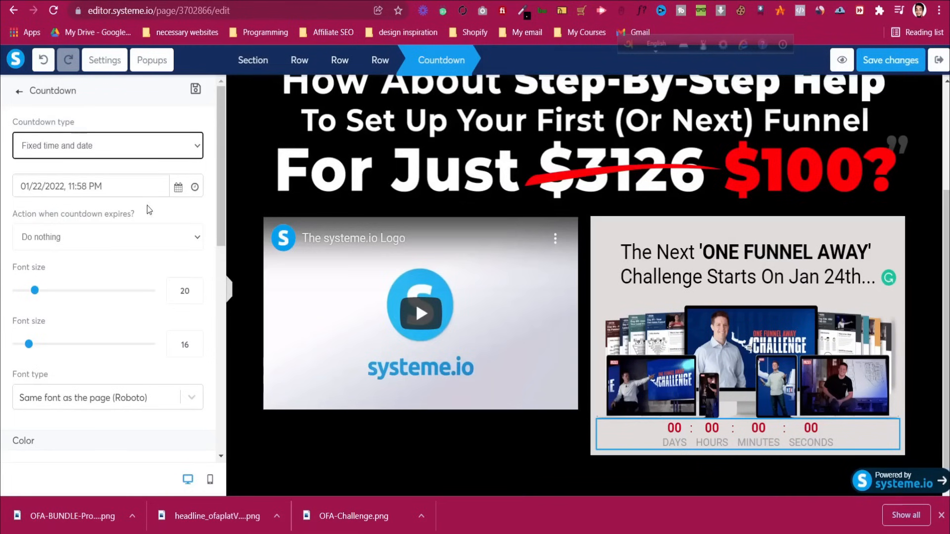
left_click(179, 190)
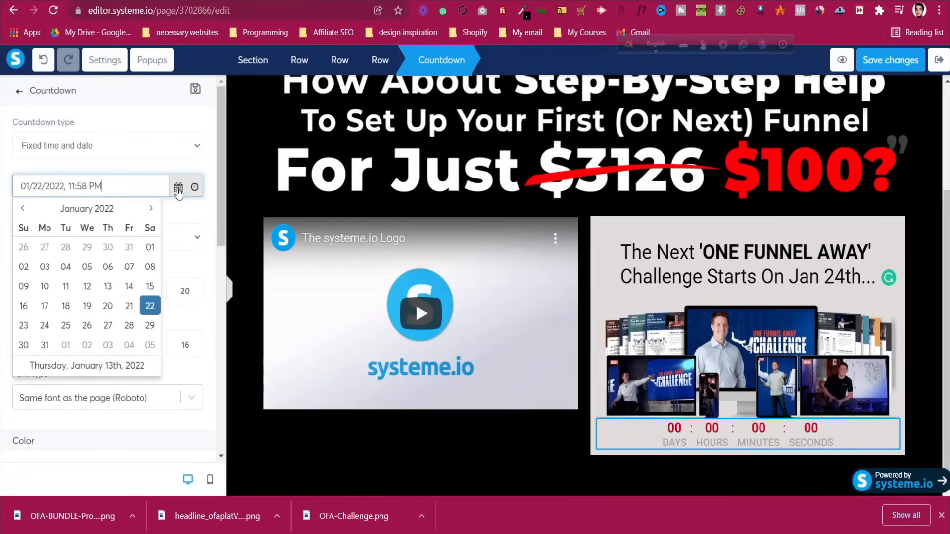
left_click(150, 307)
left_click(136, 236)
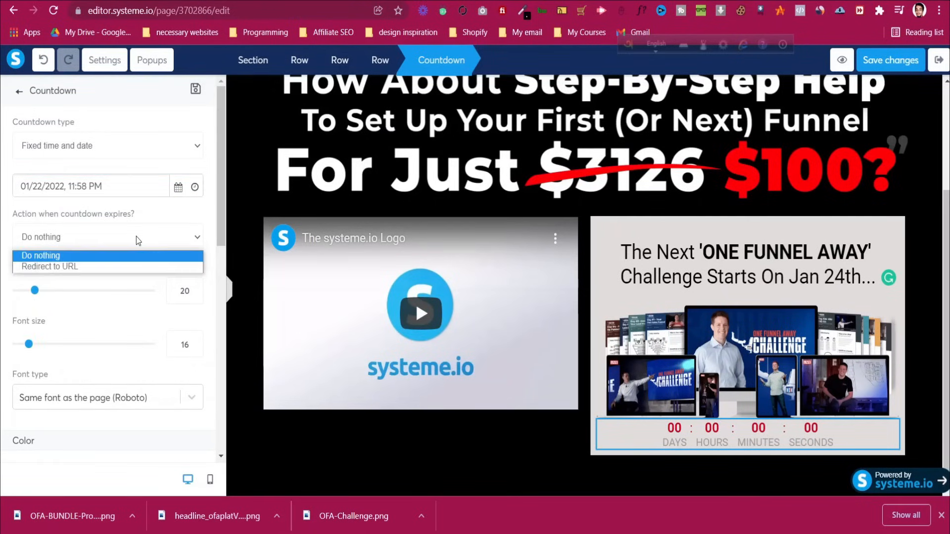
left_click(136, 236)
scroll(136, 248, "down", 2)
scroll(134, 276, "up", 3)
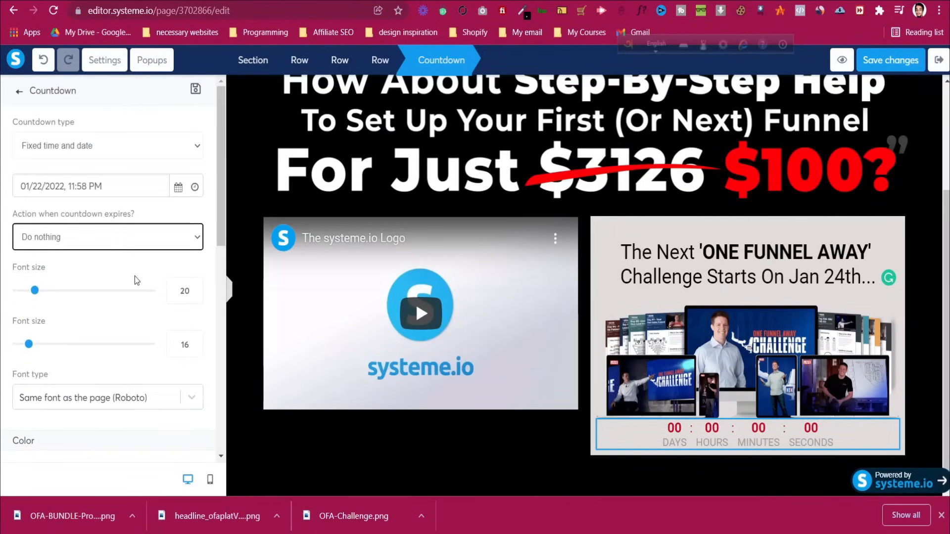
Try December 31, December 4 and December 17 as the countdown end date
left_click(109, 191)
left_click(174, 187)
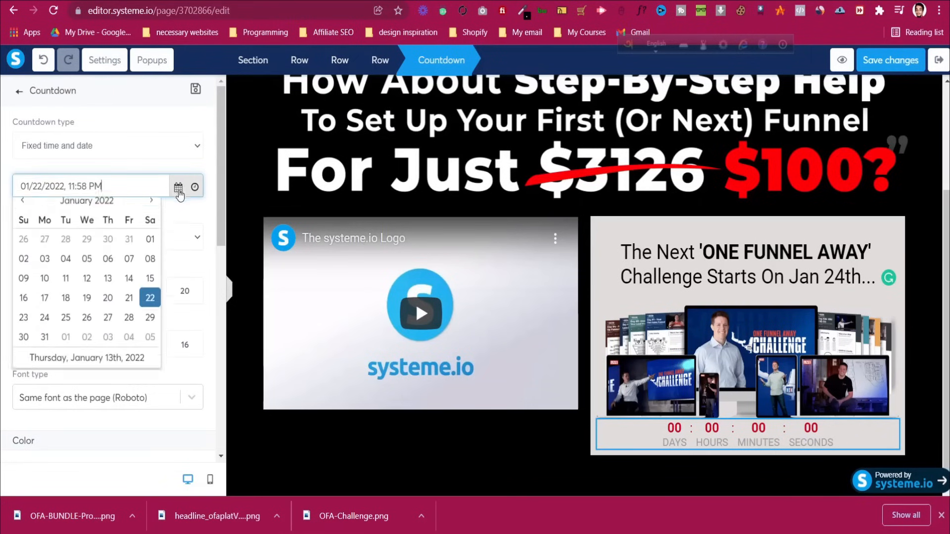
left_click(129, 247)
left_click(194, 187)
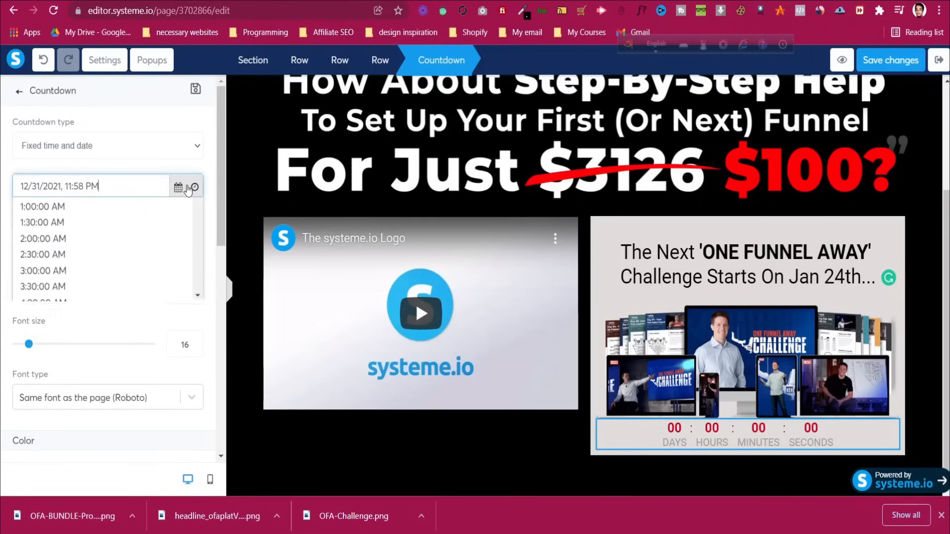
left_click(178, 187)
left_click(150, 247)
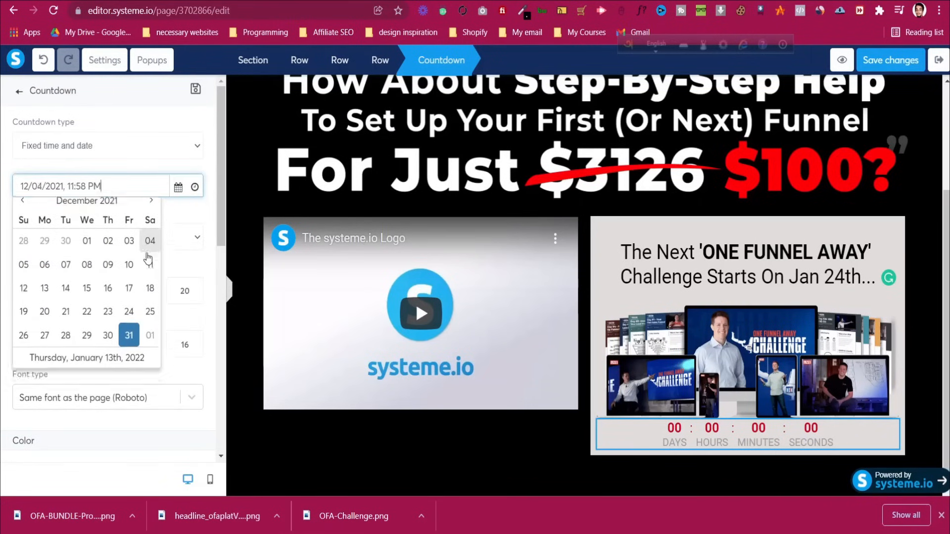
left_click(178, 188)
left_click(129, 294)
left_click(167, 235)
Switch the countdown to Daily, ending at 11:59:59 PM, with expiry action left as Do nothing
left_click(129, 147)
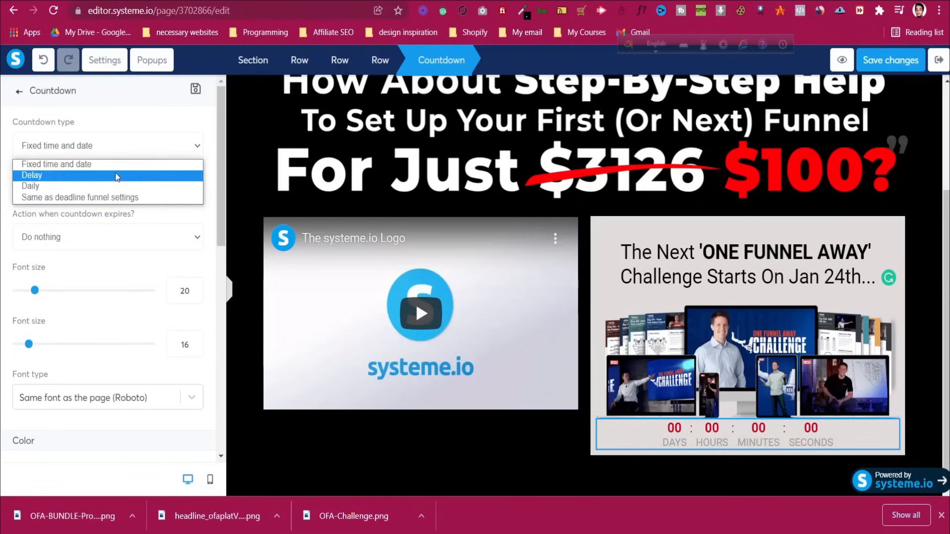
left_click(118, 186)
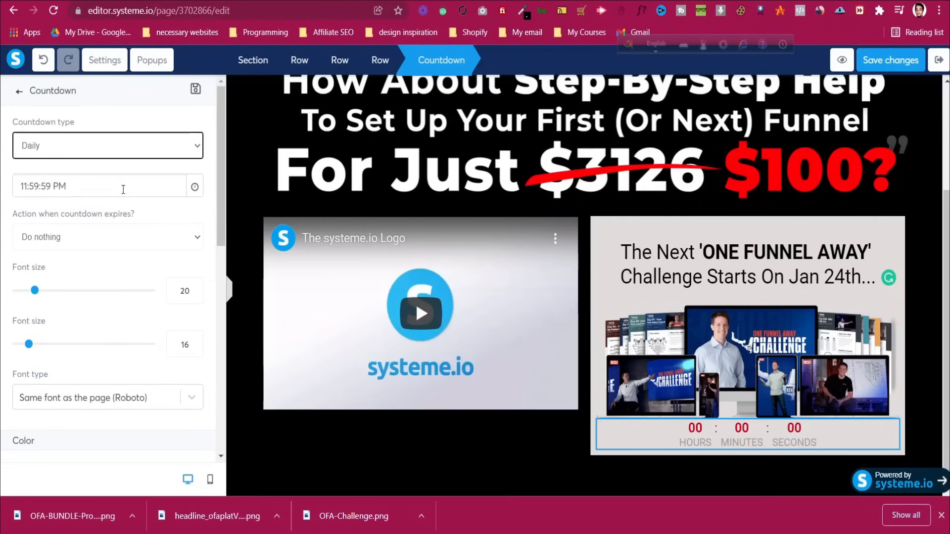
left_click(143, 181)
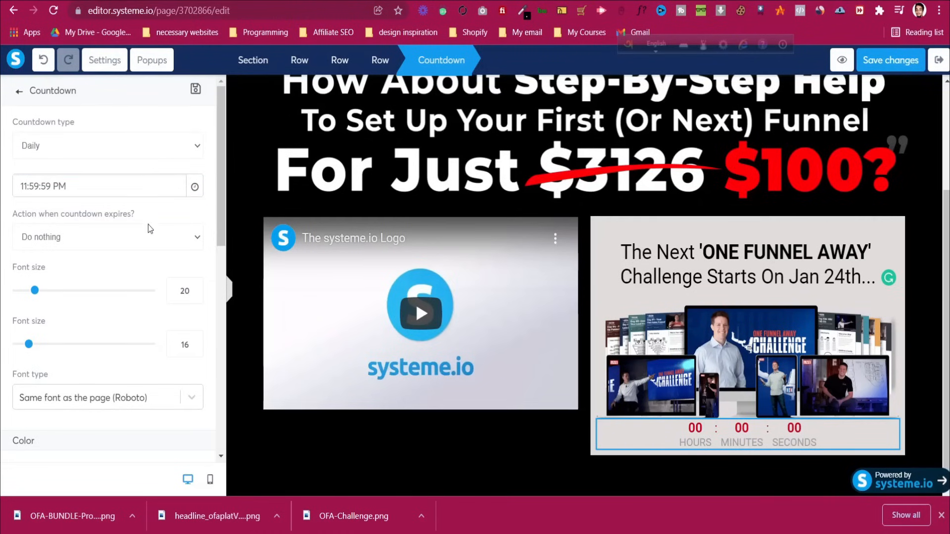
left_click(142, 239)
left_click(142, 239)
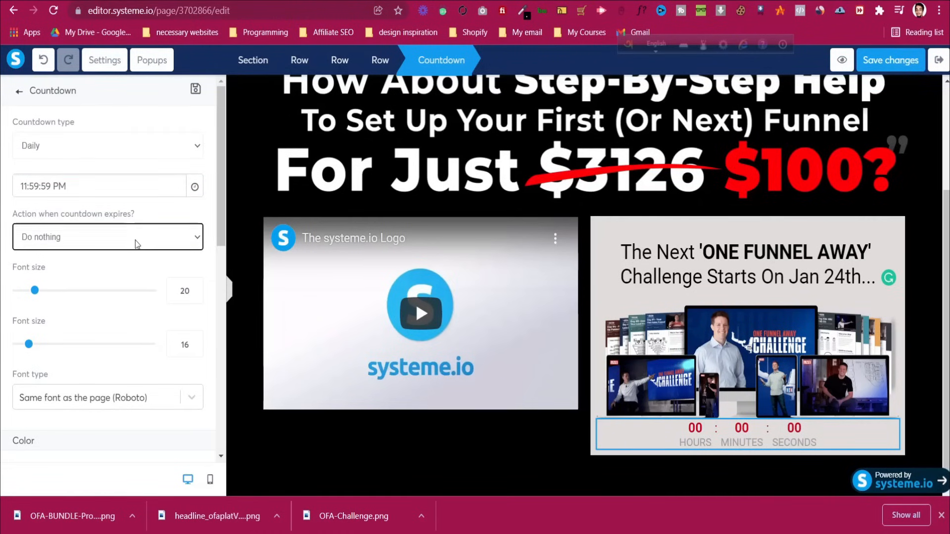
left_click(134, 239)
left_click(143, 238)
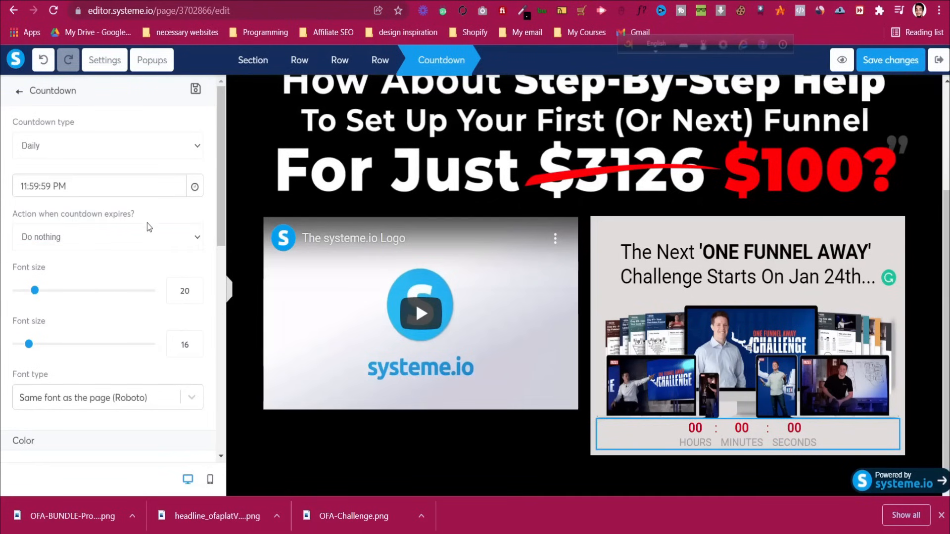
scroll(127, 298, "down", 10)
scroll(128, 298, "down", 2)
scroll(127, 298, "up", 3)
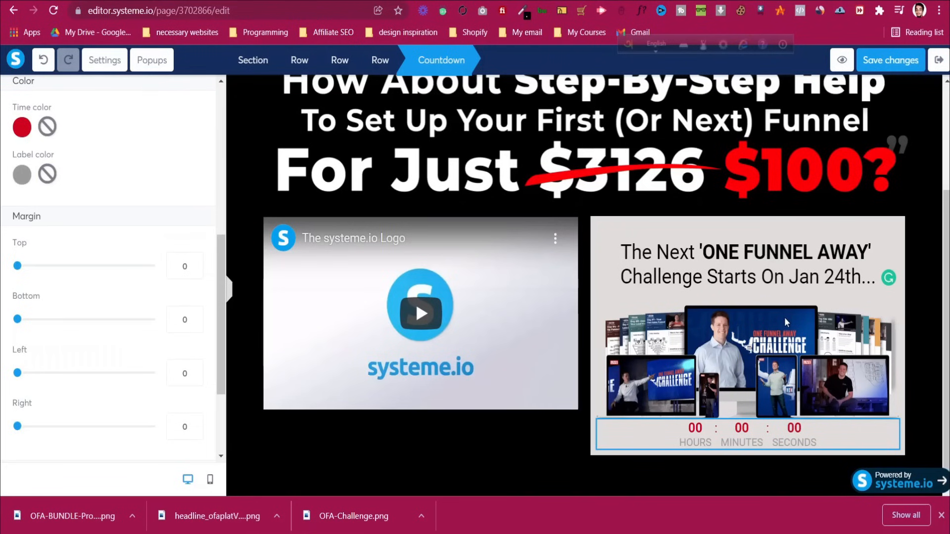
left_click(655, 213)
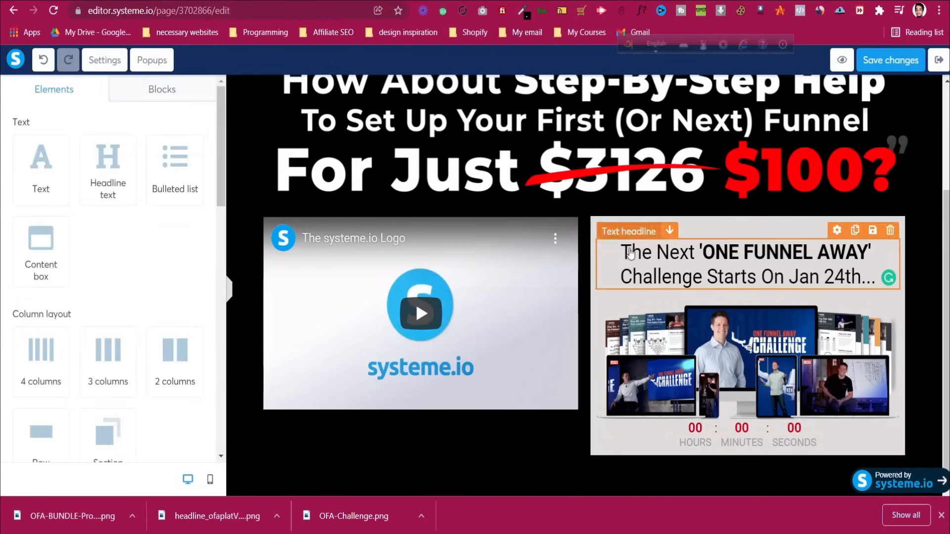
Save the page changes
scroll(693, 223, "up", 3)
left_click(870, 60)
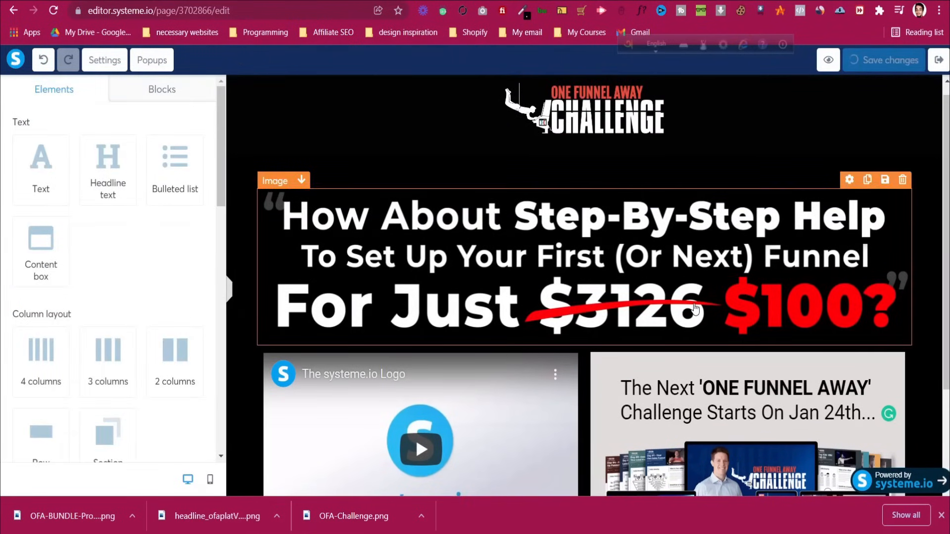
scroll(692, 297, "down", 3)
scroll(694, 311, "up", 3)
left_click(884, 60)
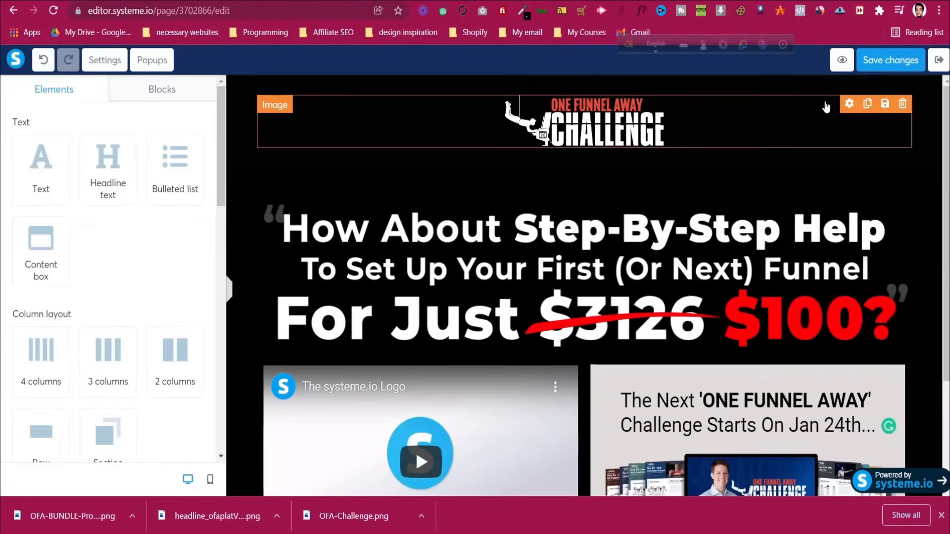
Preview the page to confirm the daily countdown is ticking, then close the preview
left_click(846, 60)
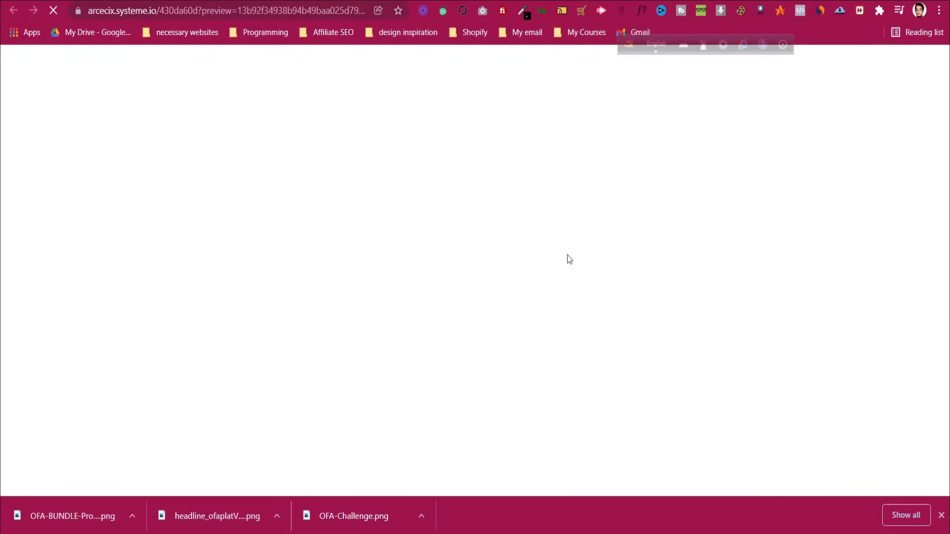
scroll(578, 260, "down", 3)
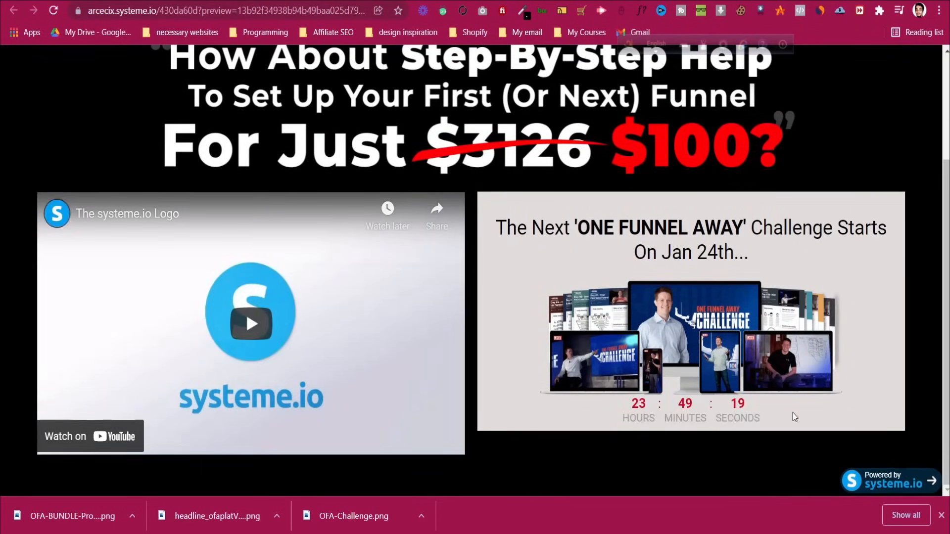
key("ctrl+w")
scroll(719, 340, "down", 3)
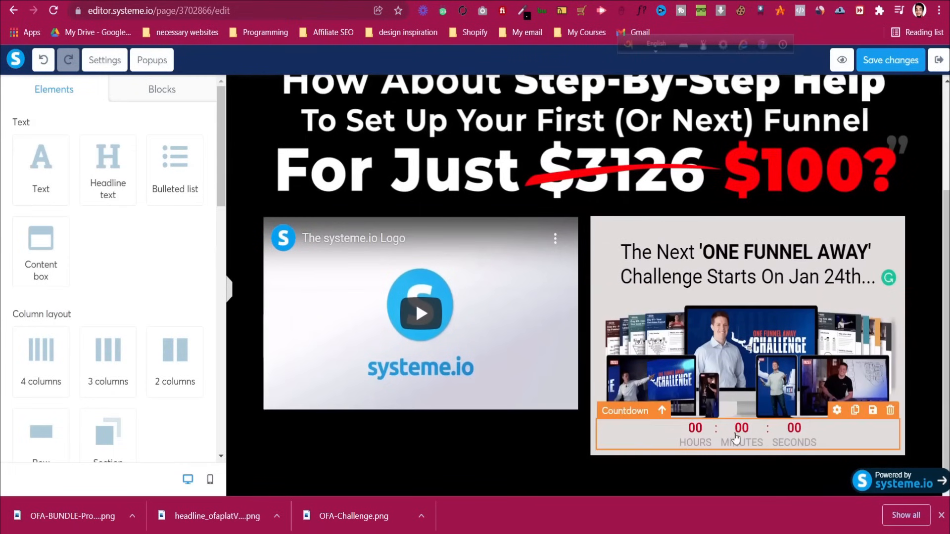
Change the countdown to Fixed time and date ending March 1, 2022, and preview the page
left_click(736, 437)
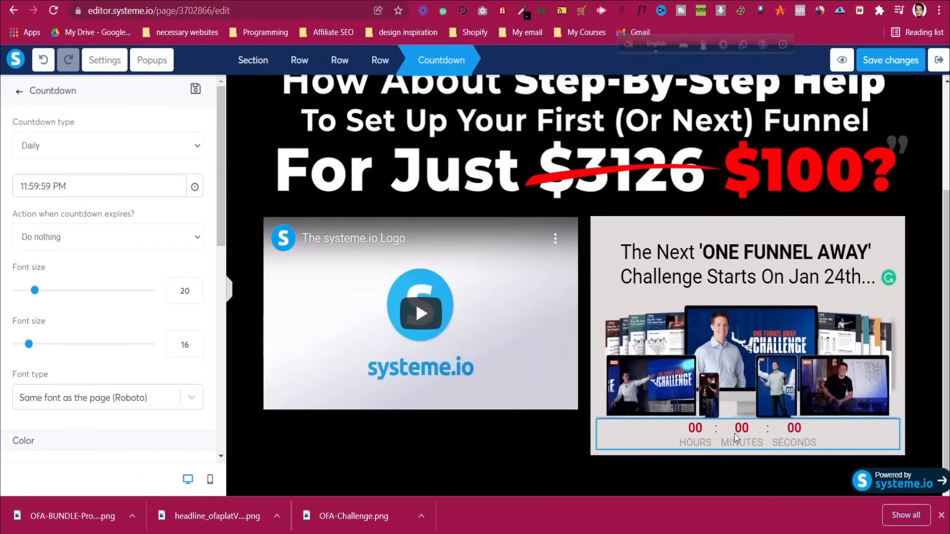
left_click(194, 186)
left_click(194, 187)
left_click(126, 147)
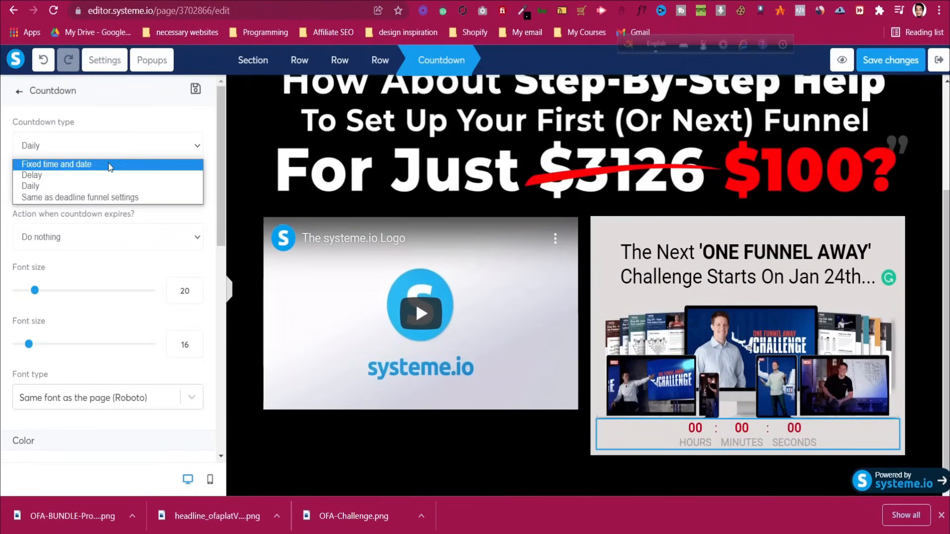
left_click(109, 167)
left_click(178, 186)
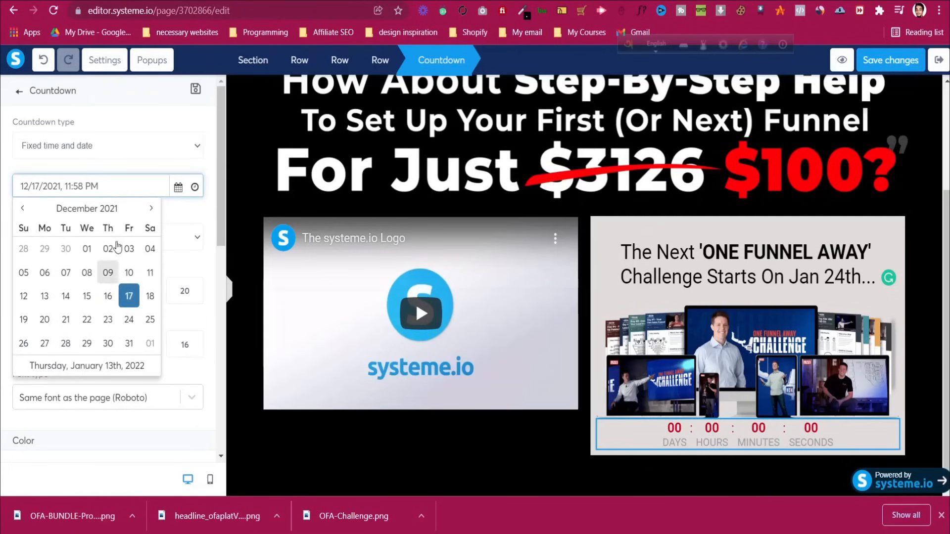
left_click(149, 210)
left_click(148, 210)
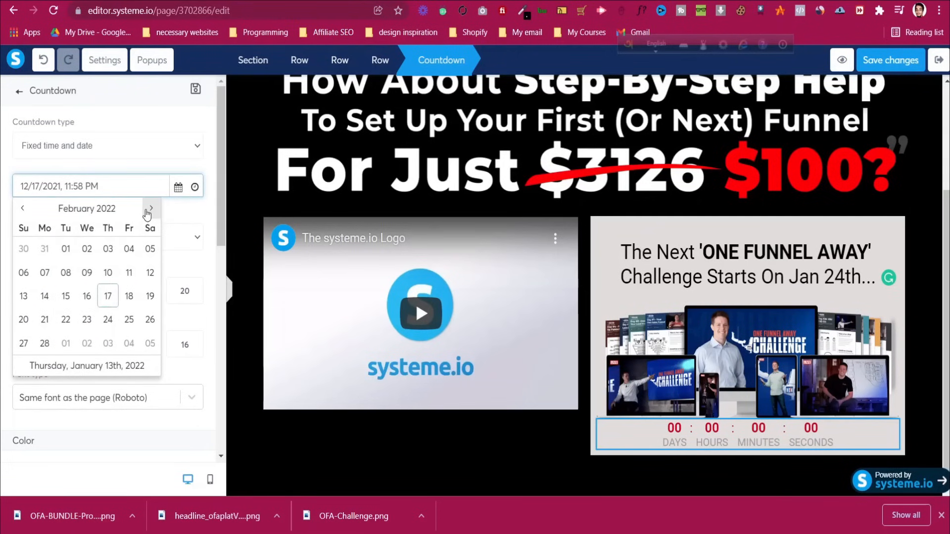
left_click(149, 208)
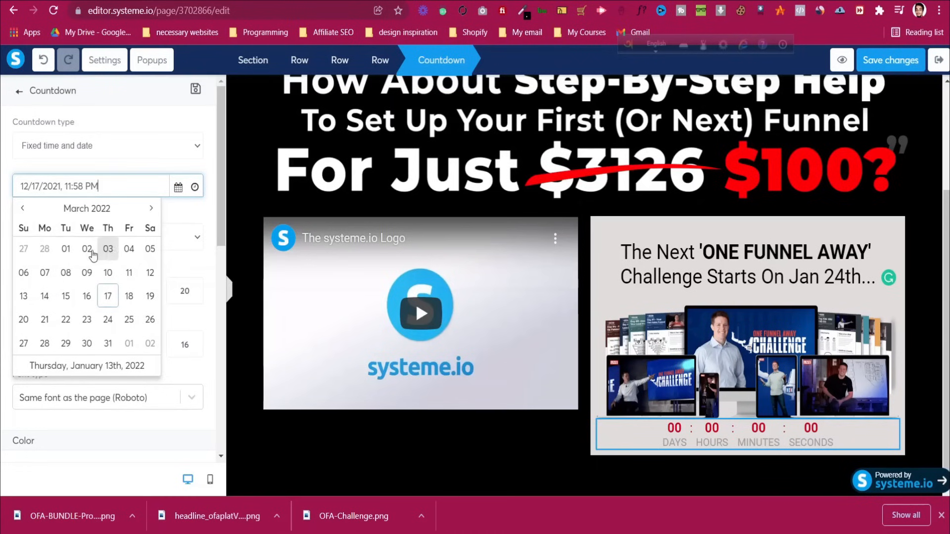
left_click(68, 252)
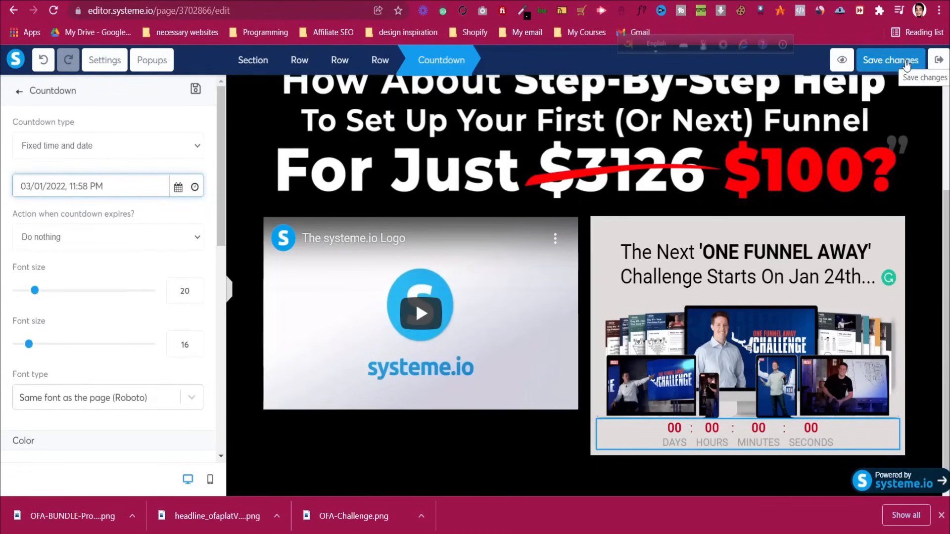
left_click(842, 59)
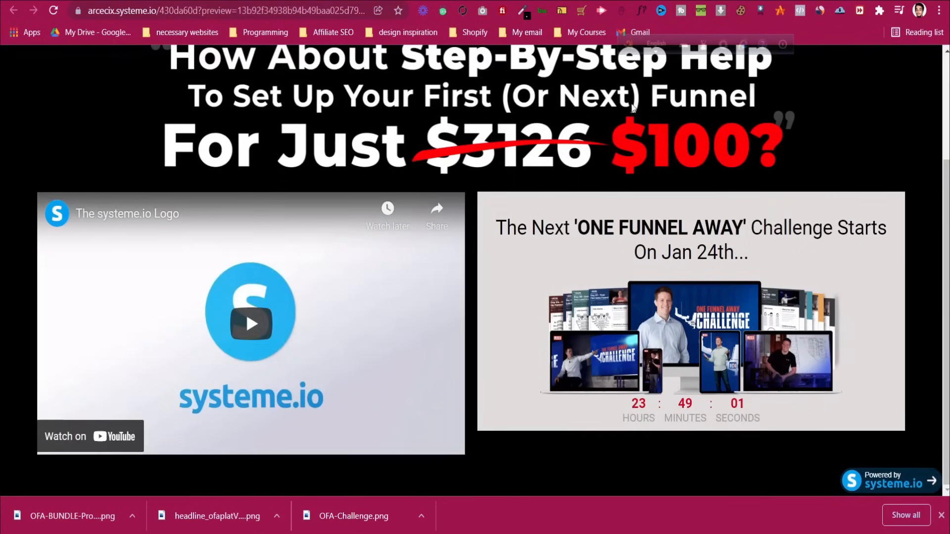
Dismiss the preview notice and watch the countdown tick with about 47 days remaining
scroll(600, 282, "down", 3)
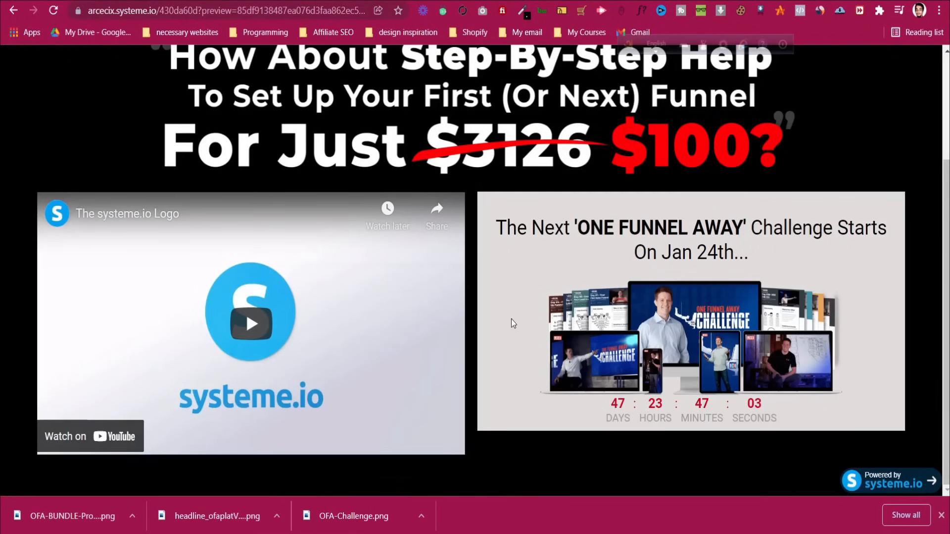
scroll(515, 316, "up", 3)
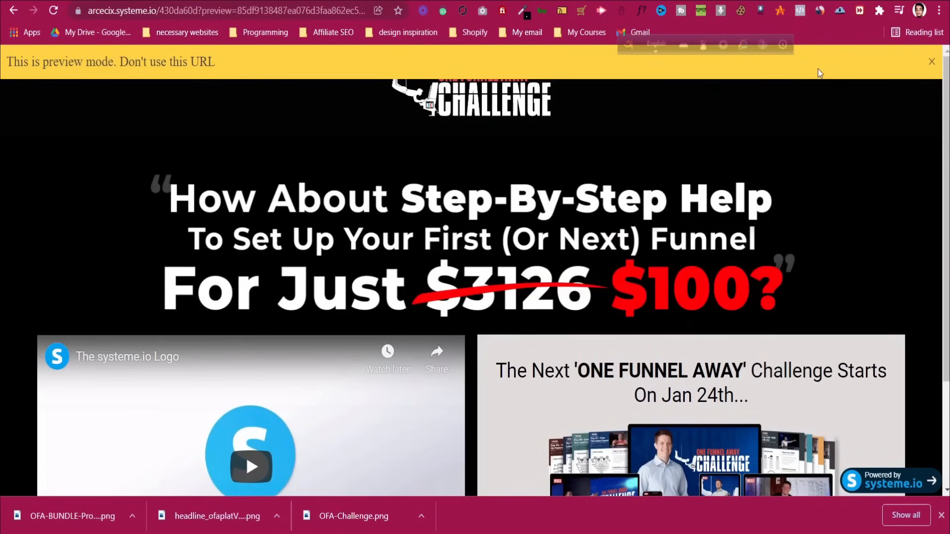
left_click(932, 61)
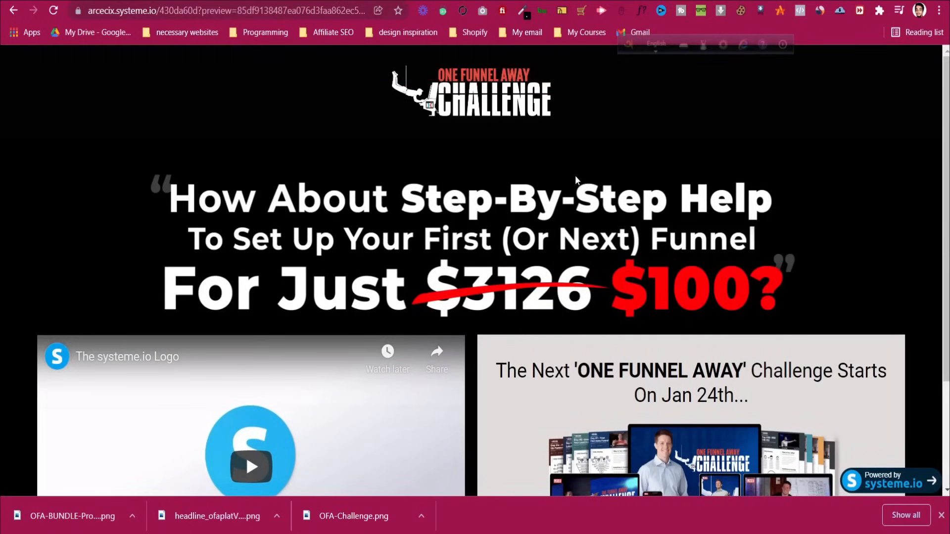
scroll(576, 176, "down", 3)
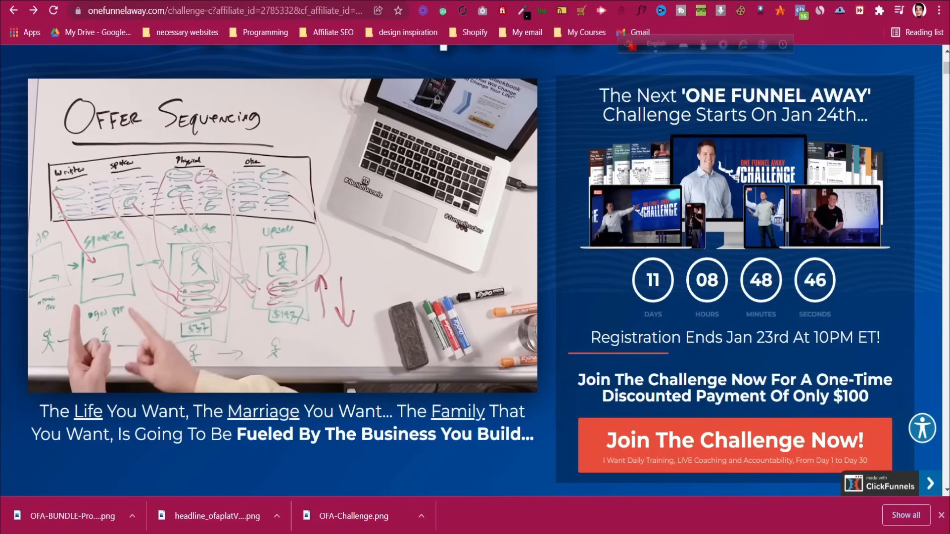
scroll(601, 162, "up", 2)
scroll(602, 161, "down", 3)
scroll(601, 164, "up", 3)
scroll(594, 164, "down", 2)
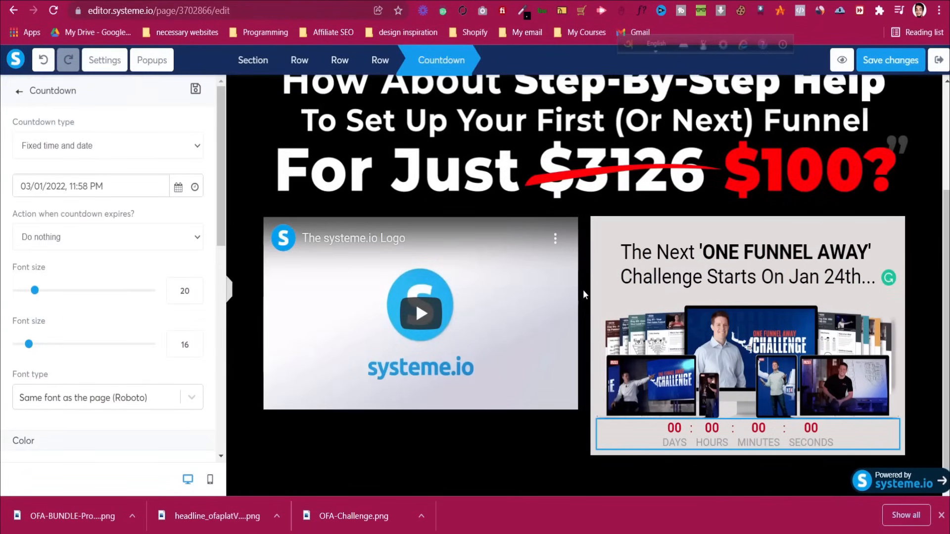
left_click(584, 289)
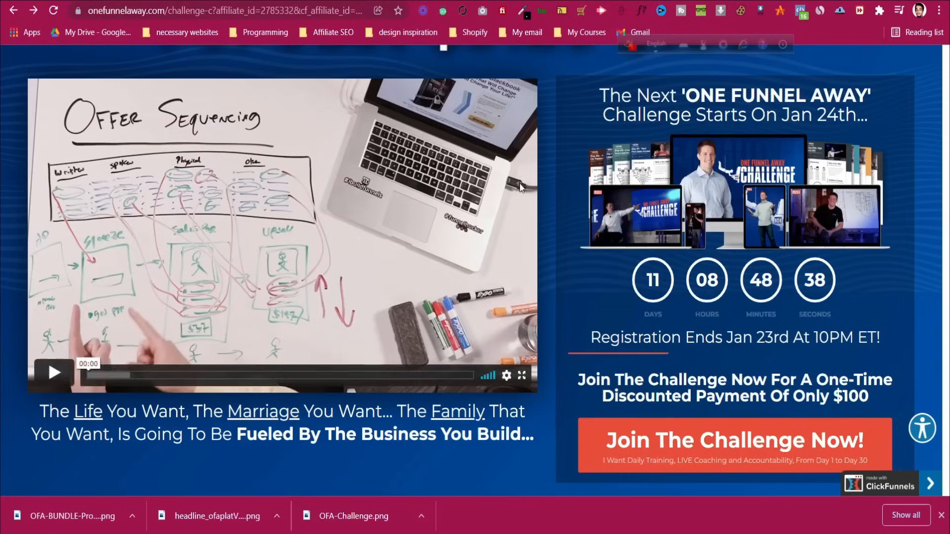
scroll(562, 167, "up", 1)
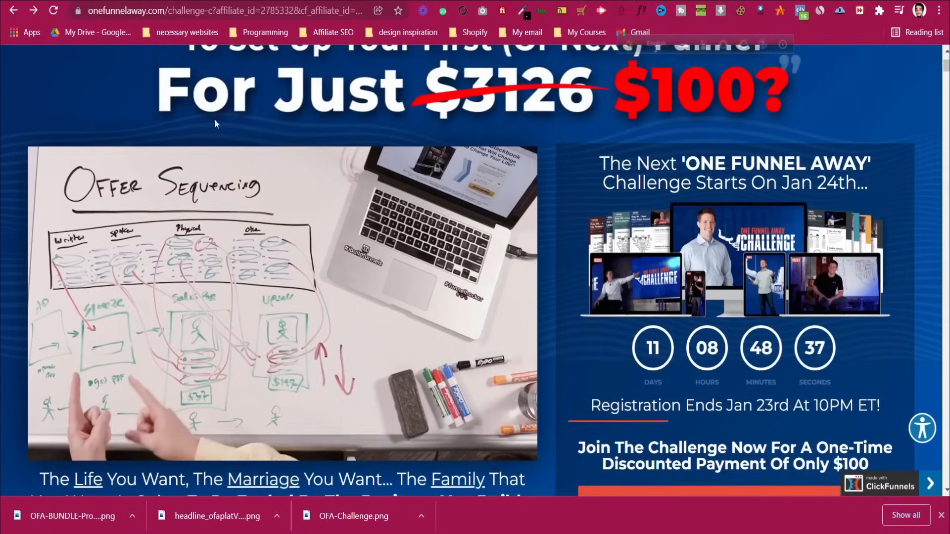
Scroll through the onefunnelaway.com video and countdown layout, then return to the Systeme.io editor
mouse_move(74, 273)
scroll(762, 238, "down", 1)
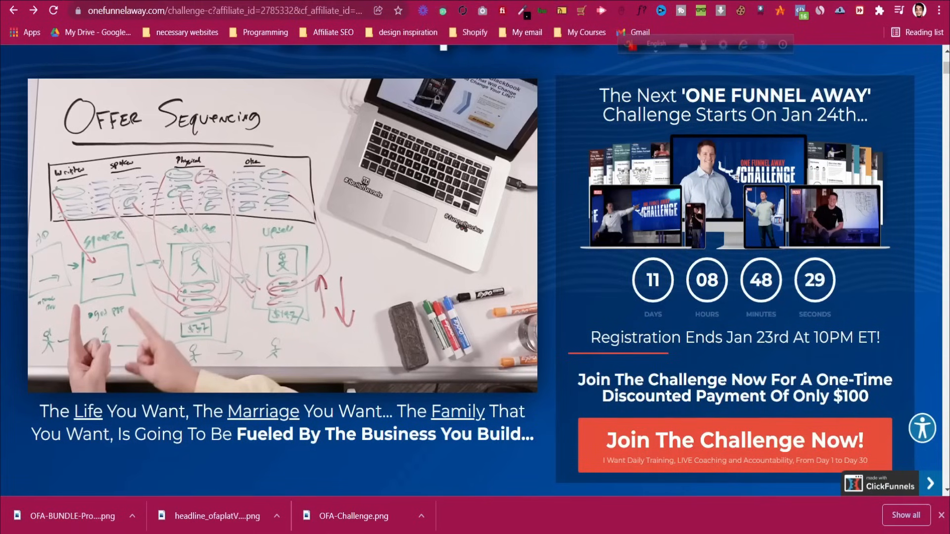
left_click(503, 2)
left_click(426, 1)
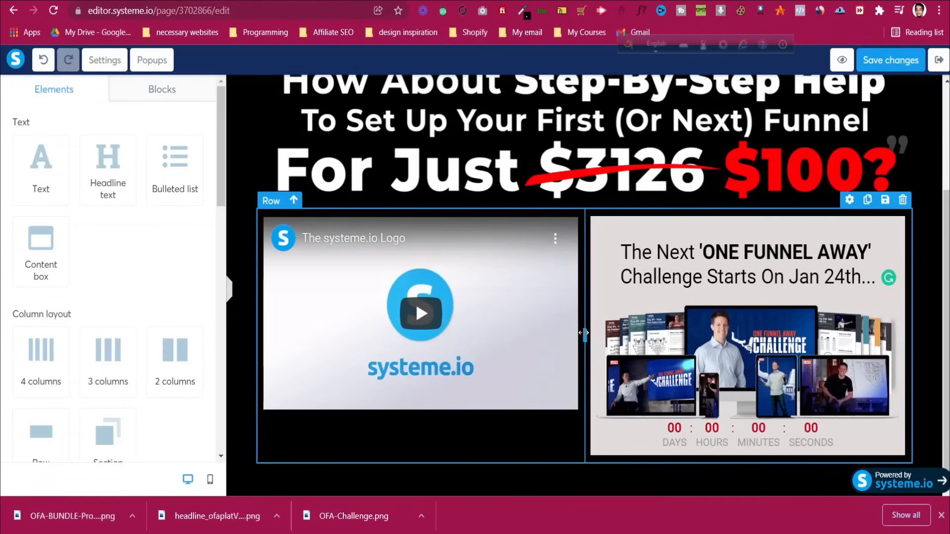
Widen the video column, then copy 'Registration Ends Jan 23rd At 10PM ET!' from the reference page
left_click_drag(585, 333, 617, 340)
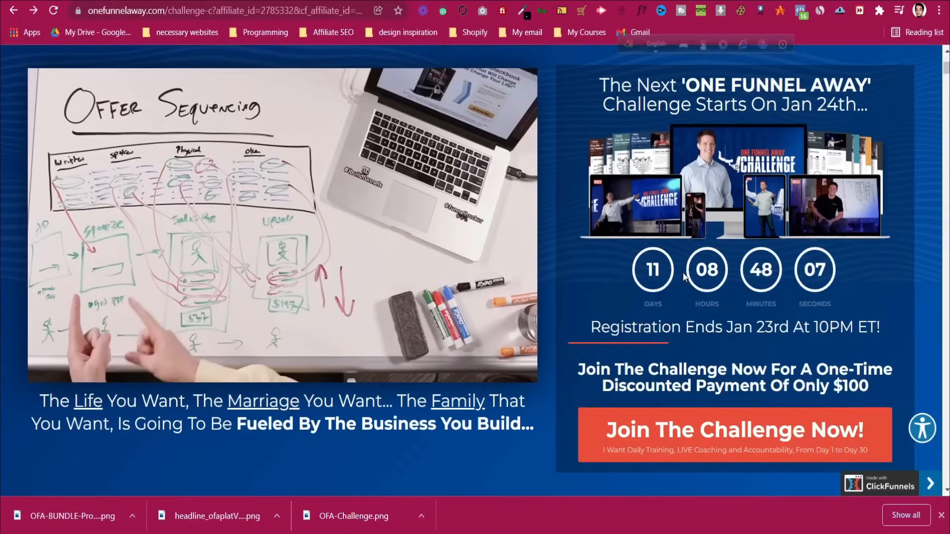
scroll(684, 276, "down", 3)
triple_click(596, 198)
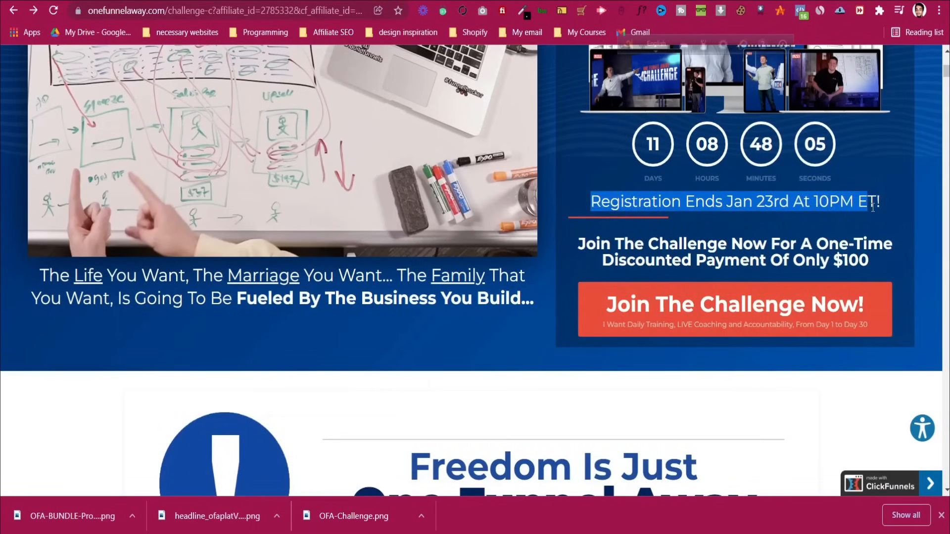
left_click(755, 203)
triple_click(755, 203)
right_click(756, 208)
left_click(756, 214)
key("ctrl+shift+Tab")
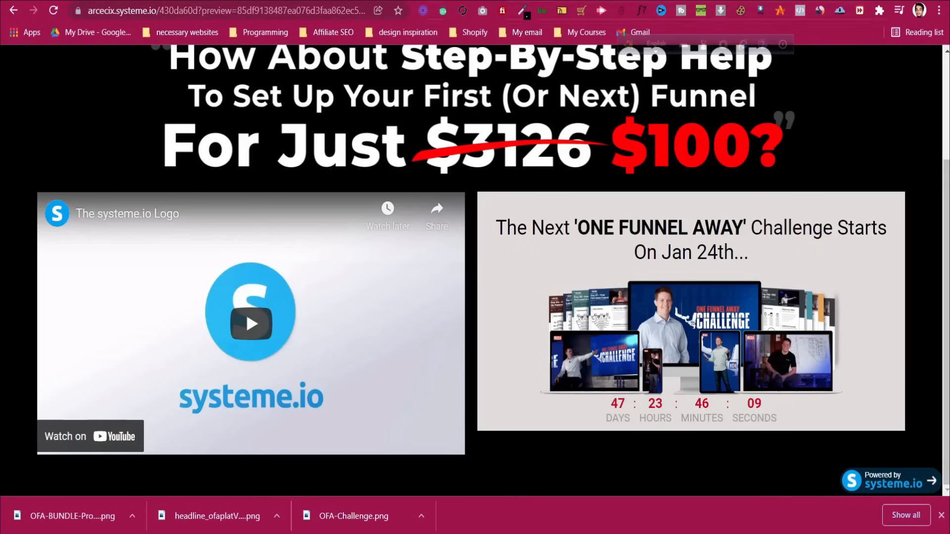
key("ctrl+shift+Tab")
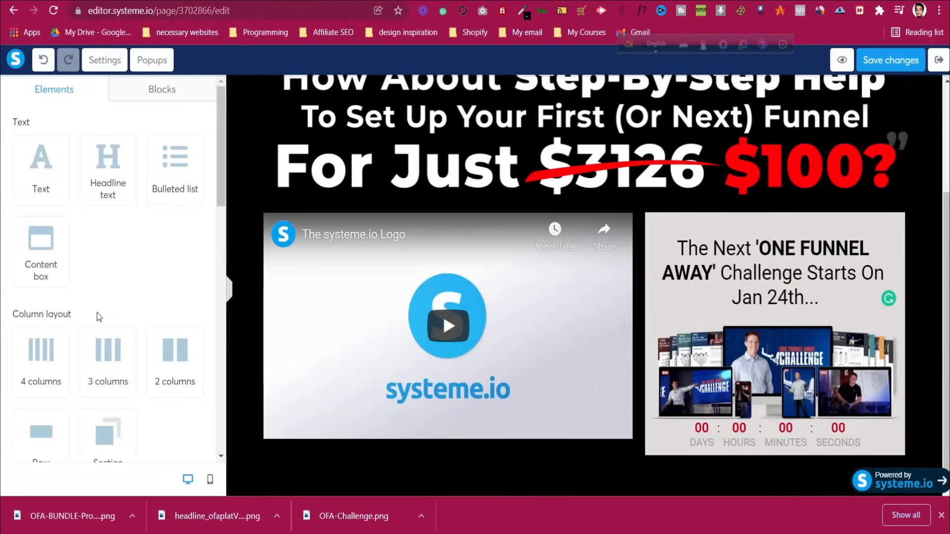
Add a text element below the countdown and paste the registration deadline line into it
scroll(96, 313, "down", 2)
scroll(94, 305, "up", 2)
left_click_drag(41, 166, 778, 444)
scroll(767, 431, "down", 2)
left_click(763, 425)
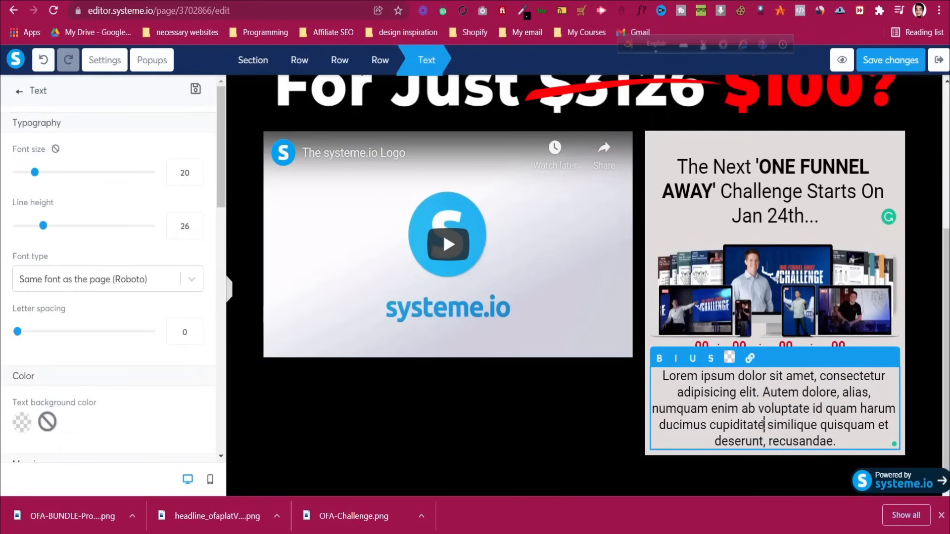
key("ctrl+a")
key("ctrl+v")
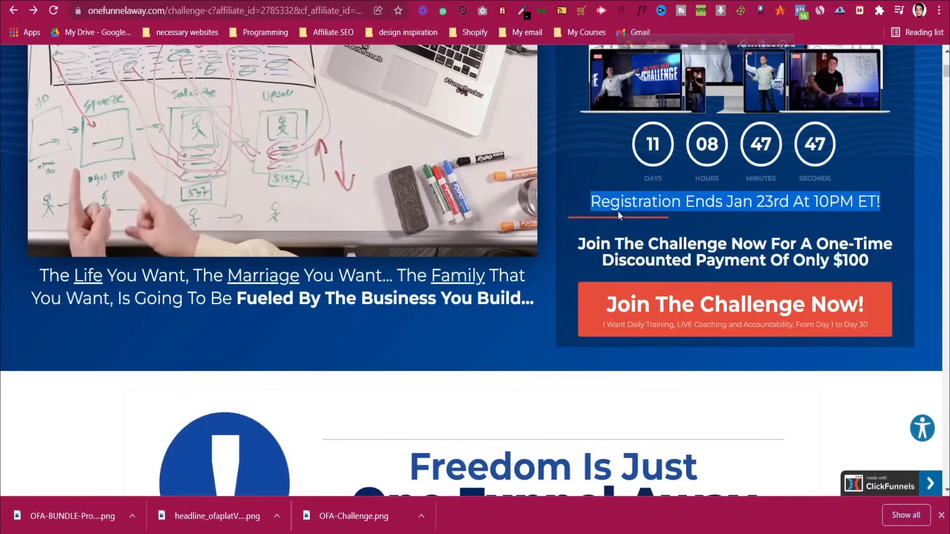
Check the original line's font with WhatFont and set the registration text size to 22
left_click(618, 211)
left_click(640, 10)
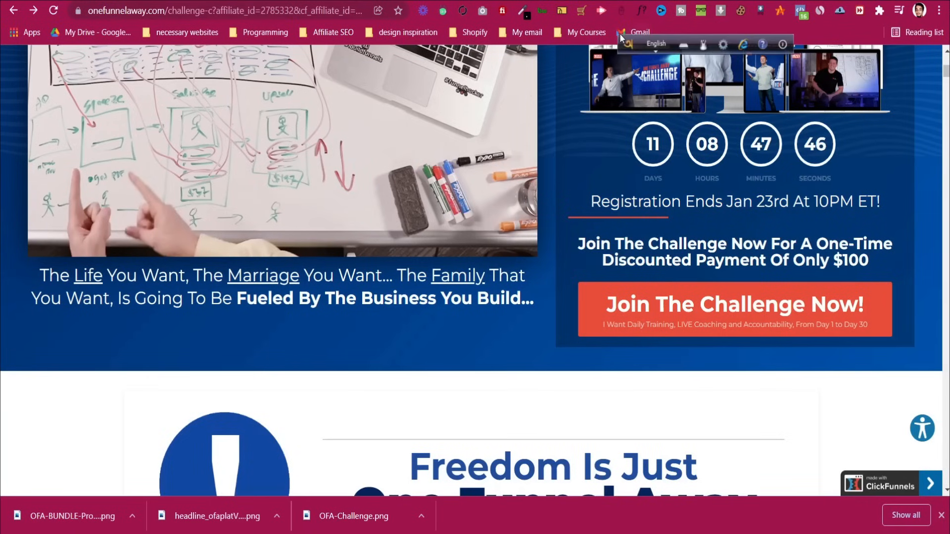
left_click(634, 210)
left_click(822, 231)
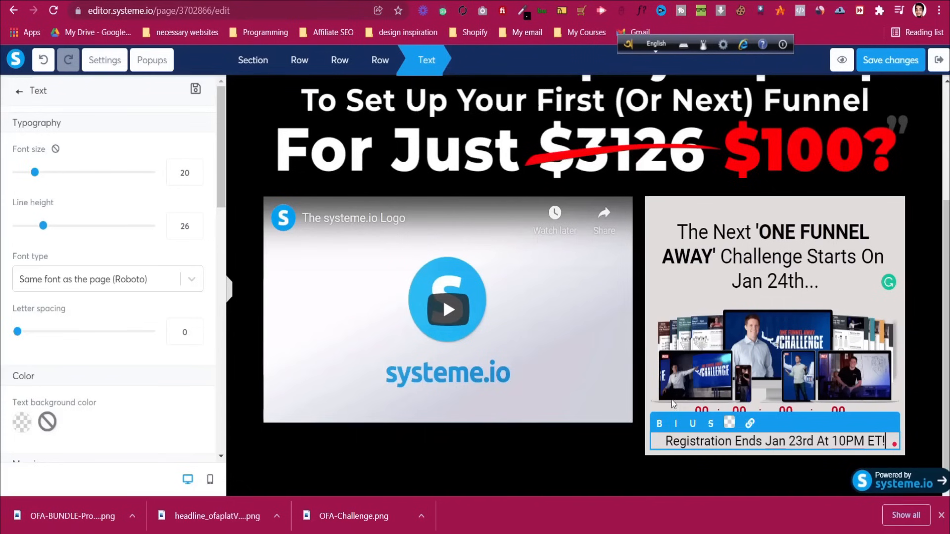
double_click(183, 172)
type("24")
key("Up")
key("Down")
key("Down")
key("Down")
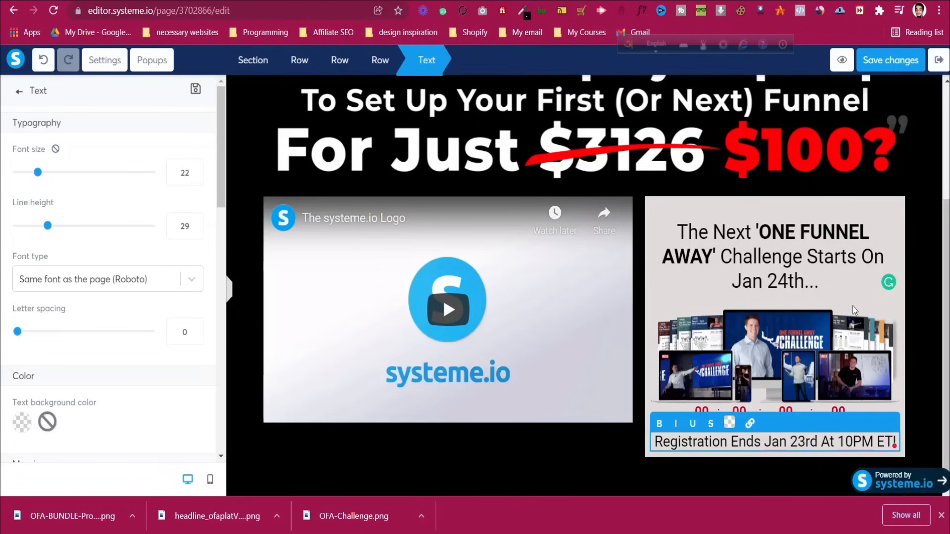
left_click(609, 447)
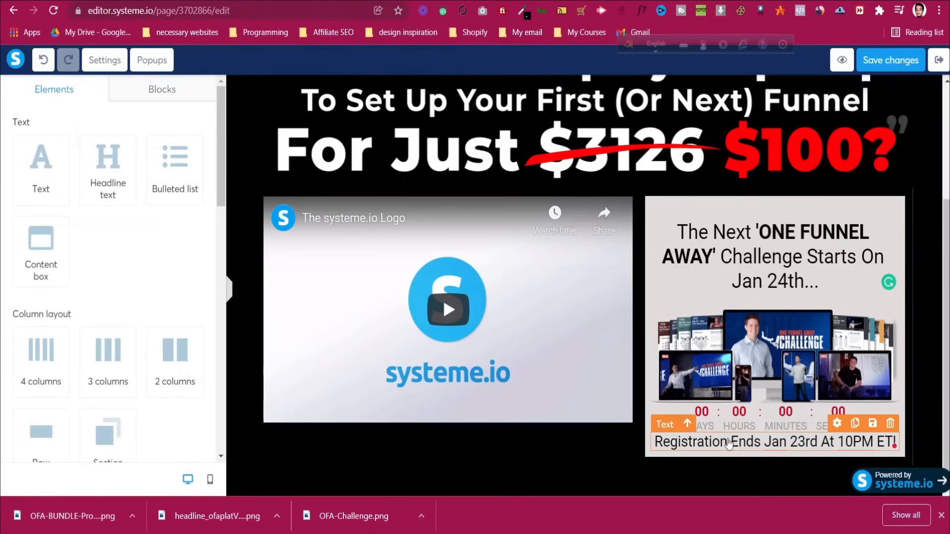
Preview the page and compare it with the original challenge page
left_click(842, 59)
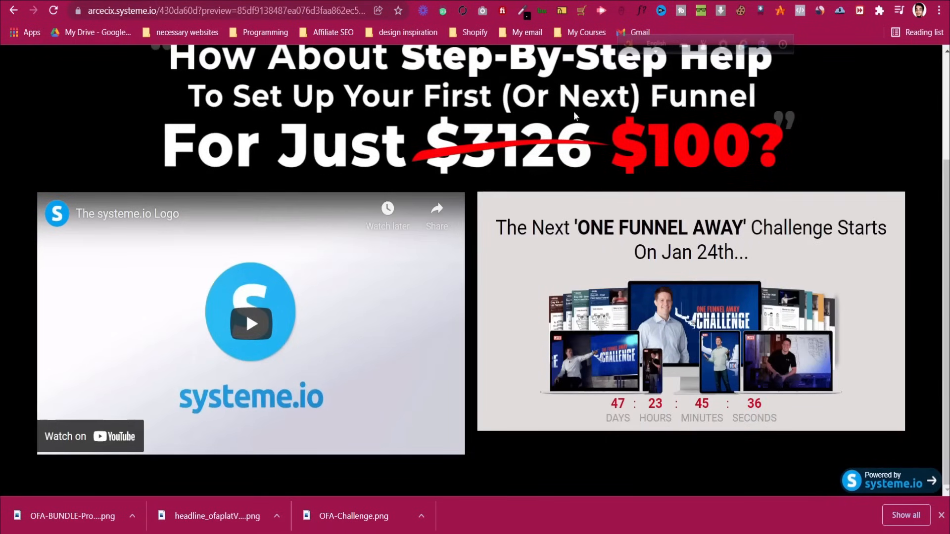
key("ctrl+Tab")
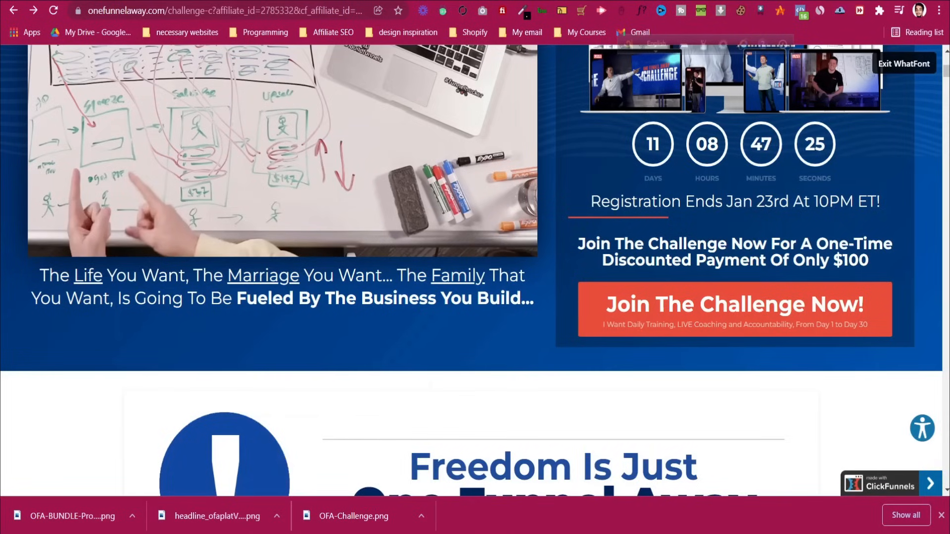
key("ctrl+shift+Tab")
key("ctrl+shift+Tab")
Give the registration line top and bottom margins of 10 and exit WhatFont on the original page
left_click(777, 448)
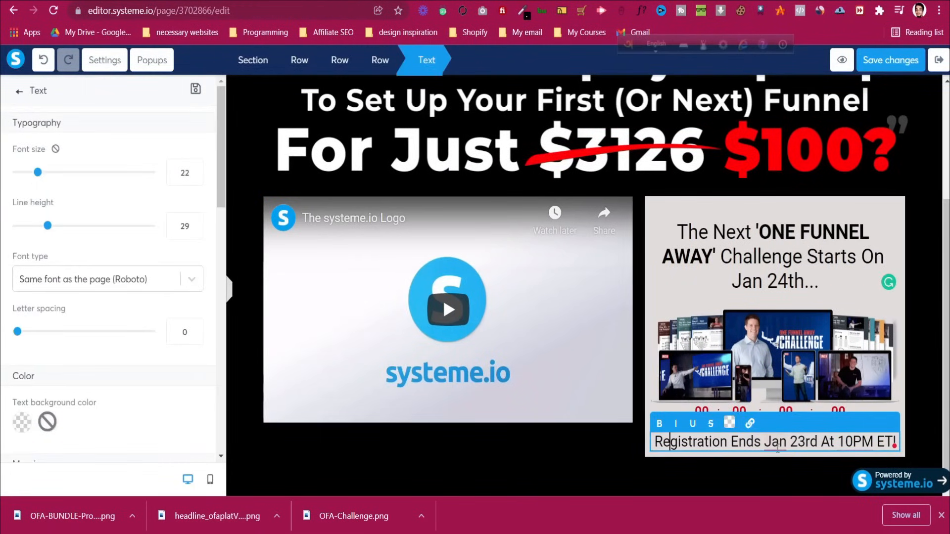
left_click(778, 447)
scroll(127, 358, "down", 3)
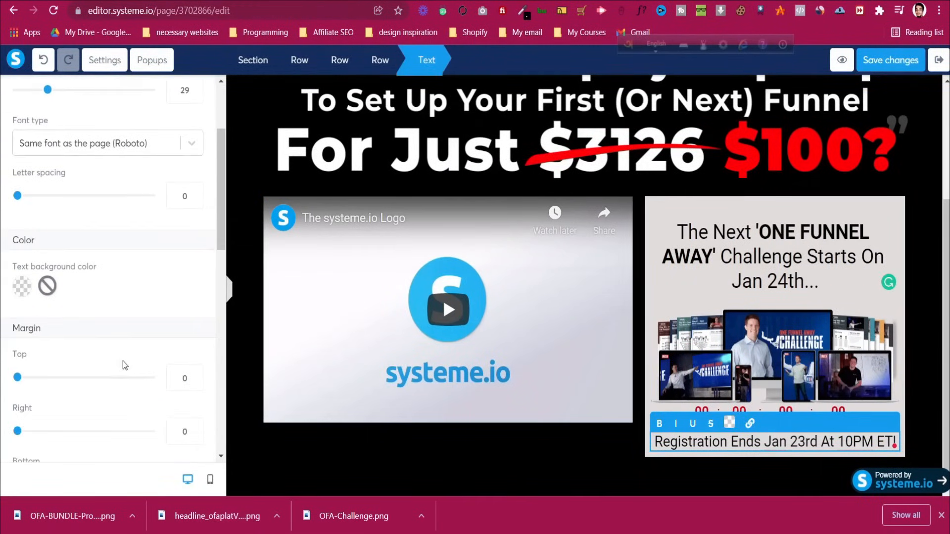
left_click_drag(19, 378, 26, 380)
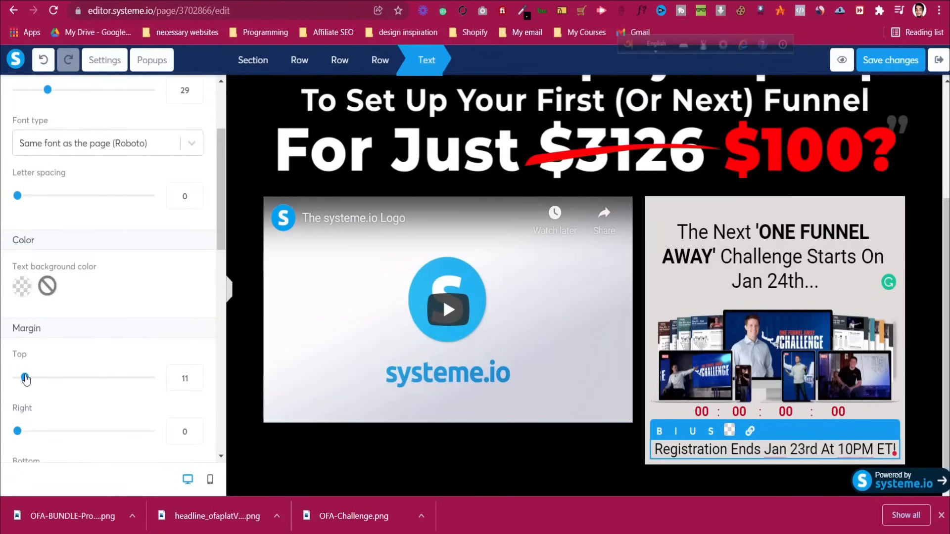
left_click(195, 382)
scroll(176, 449, "down", 2)
left_click(182, 418)
type("1")
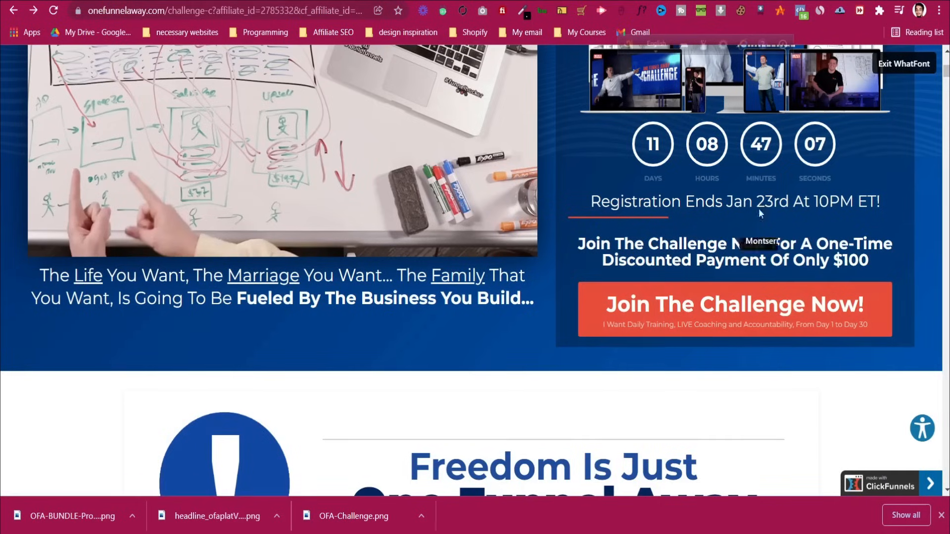
left_click(918, 63)
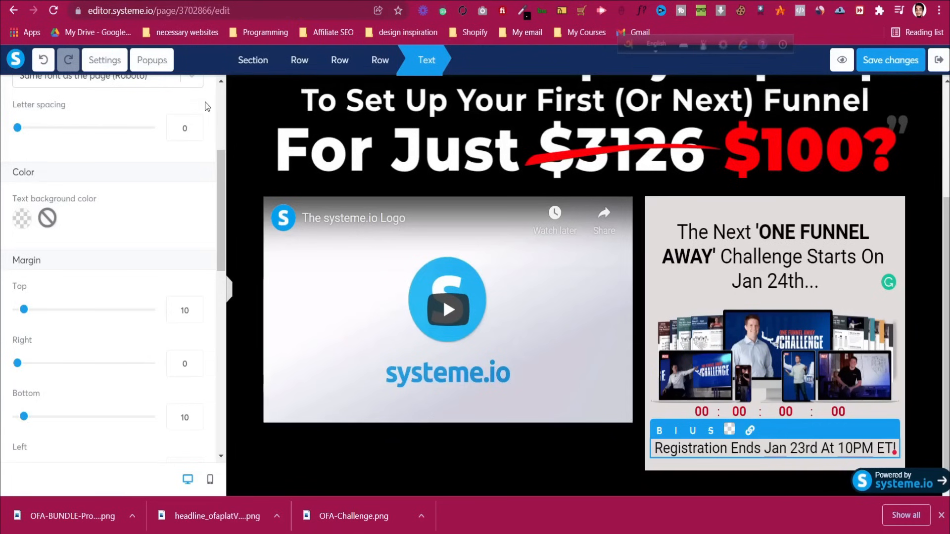
scroll(220, 149, "up", 5)
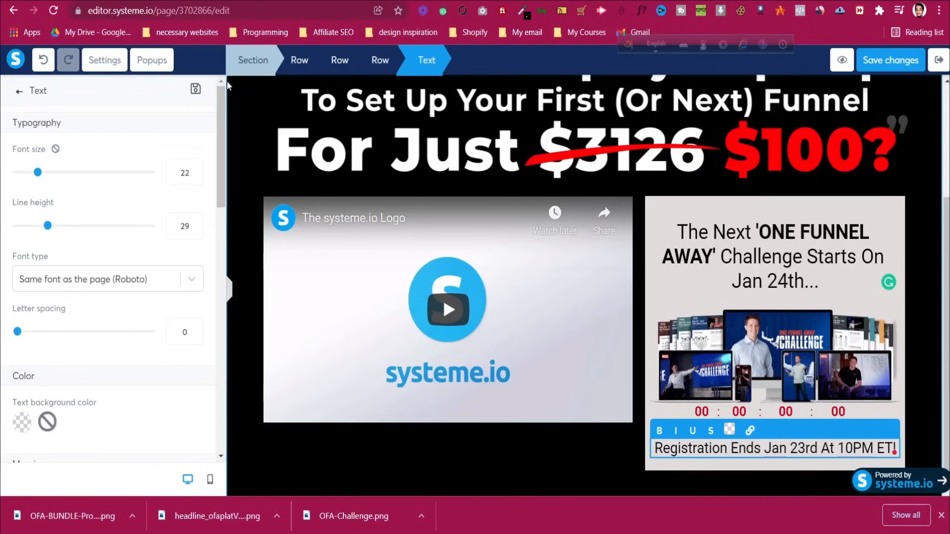
Add a headline below the registration line and raise its font size to 30
left_click(19, 91)
left_click_drag(108, 171, 736, 447)
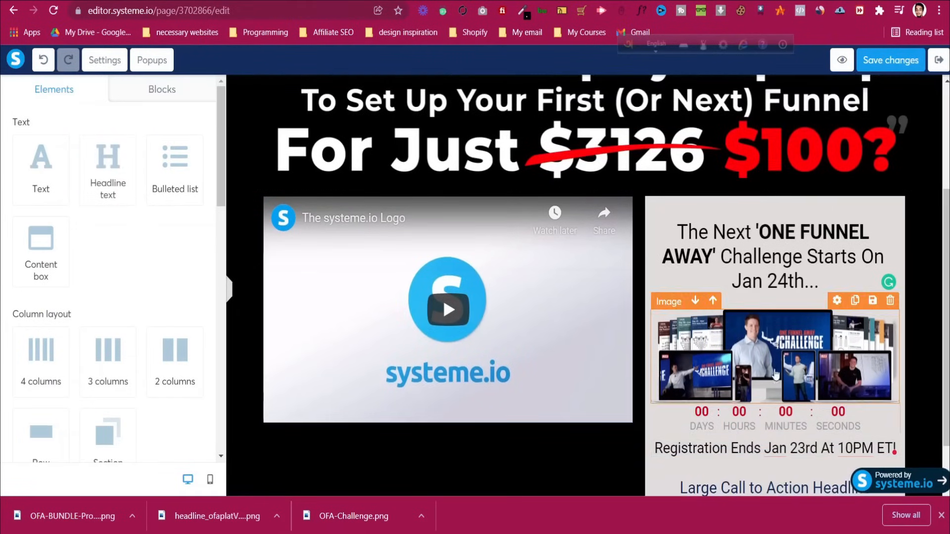
scroll(742, 440, "down", 1)
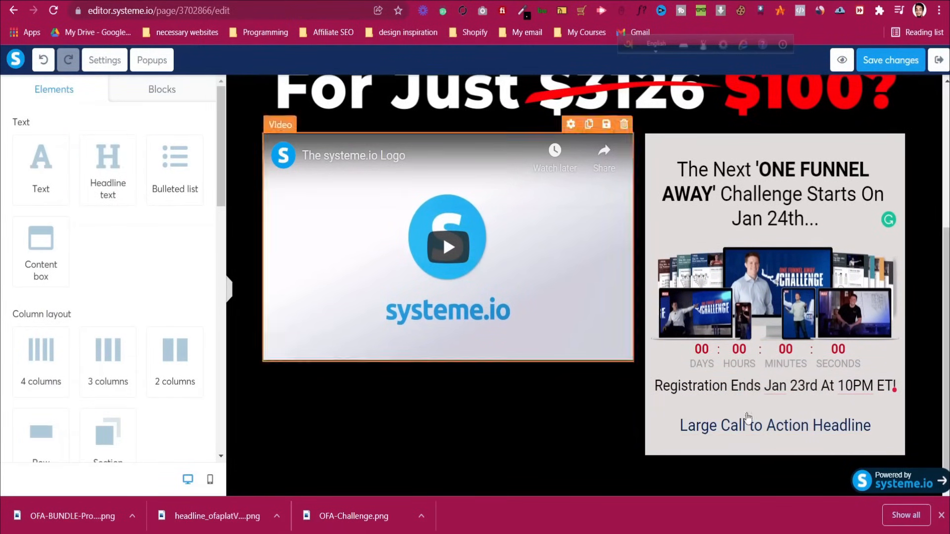
left_click(810, 429)
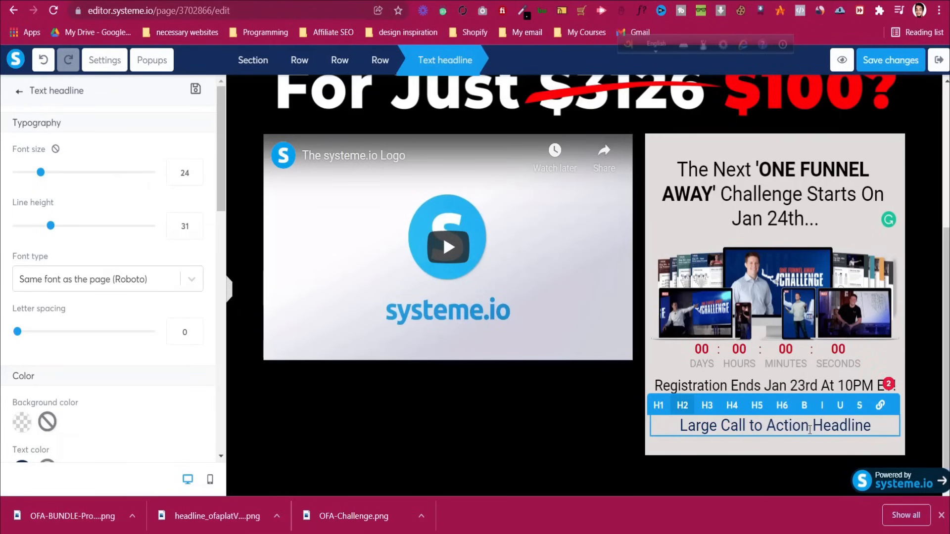
left_click(182, 172)
key("Up")
key("Up")
key("Up")
key("Up")
key("Up")
key("Up")
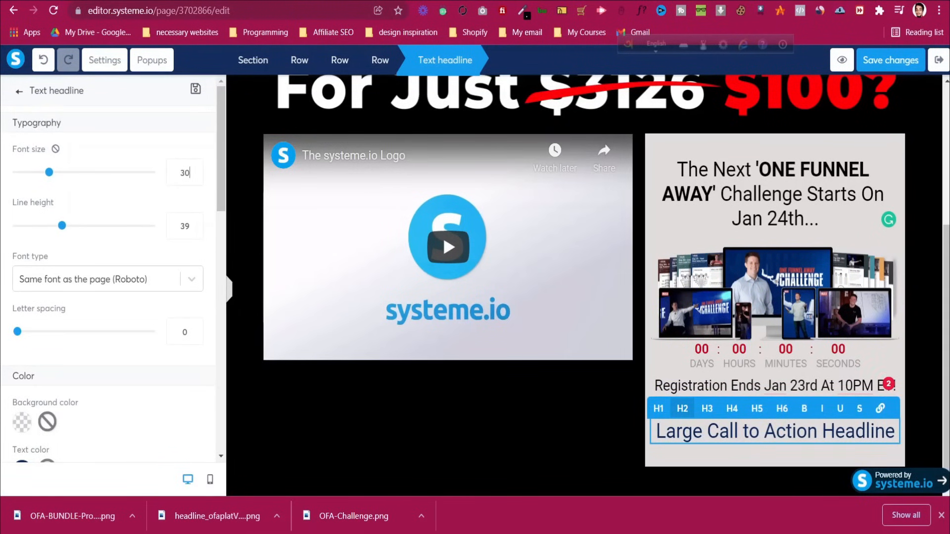
Copy the Join The Challenge $100 offer paragraph from the original page into the headline
key("alt+Left")
triple_click(655, 259)
key("ctrl+c")
right_click(654, 265)
left_click(665, 269)
key("alt+Right")
triple_click(727, 432)
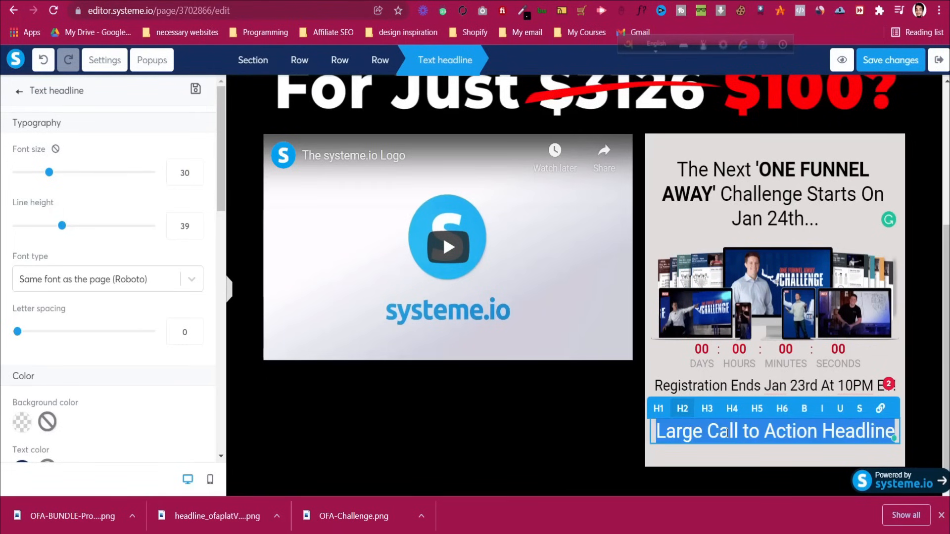
key("ctrl+v")
Lower the headline font size to 24 and compare it with the reference page
scroll(731, 422, "down", 1)
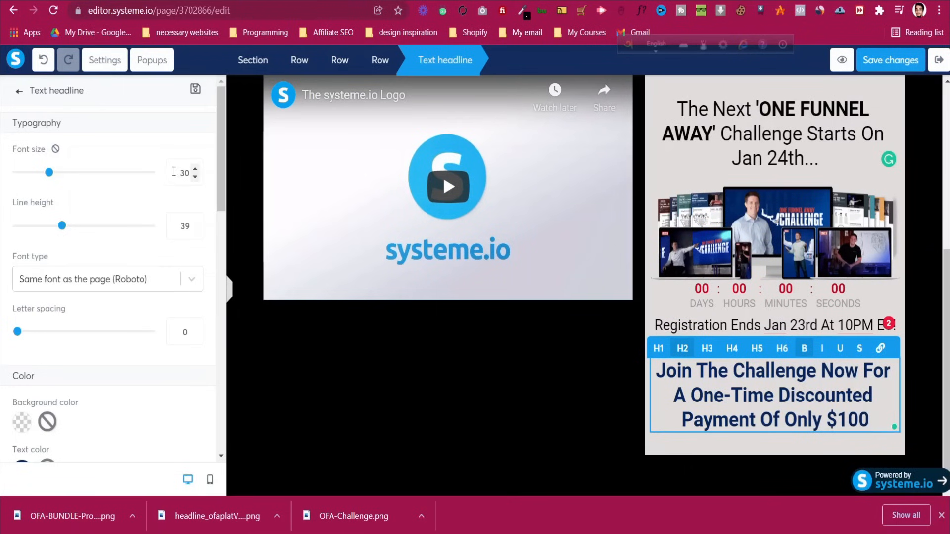
key("Down")
key("Down")
key("Down")
key("Down")
key("Down")
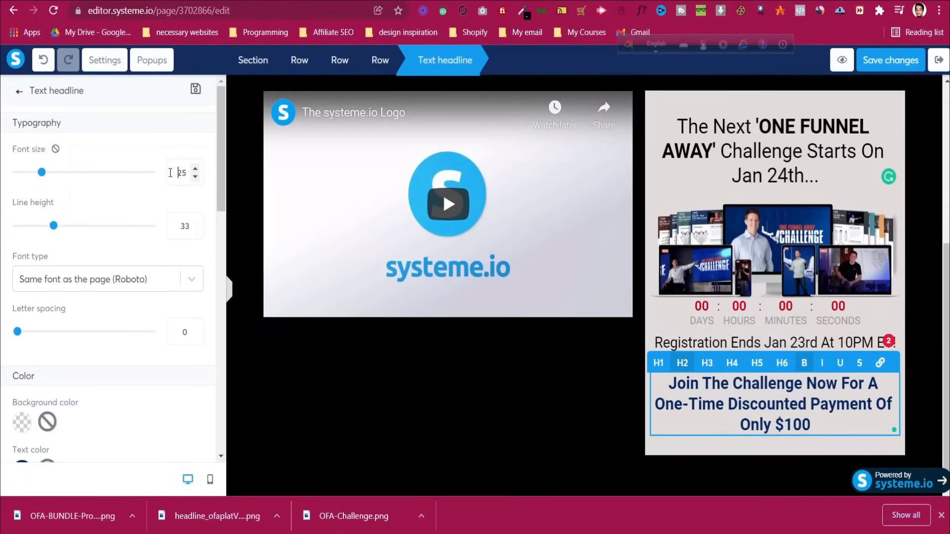
key("Down")
left_click(376, 1)
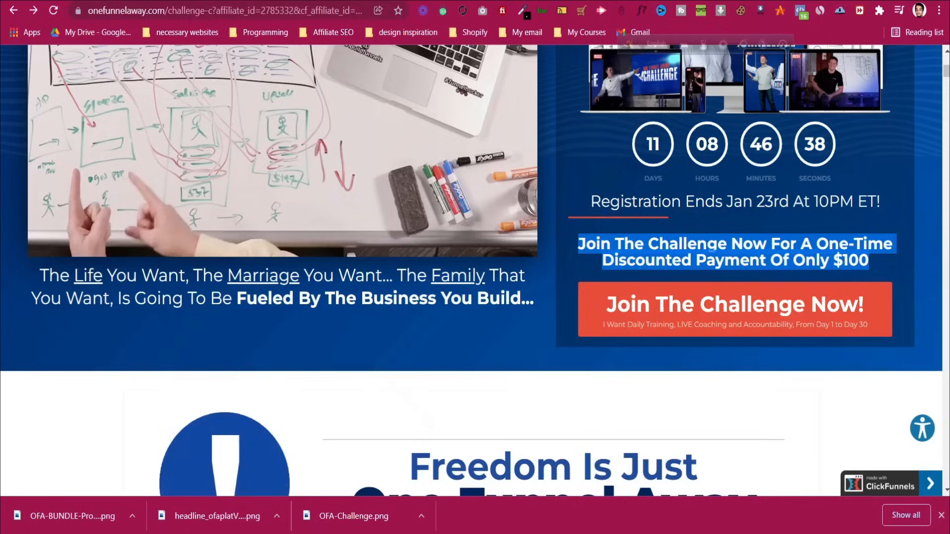
left_click(282, 1)
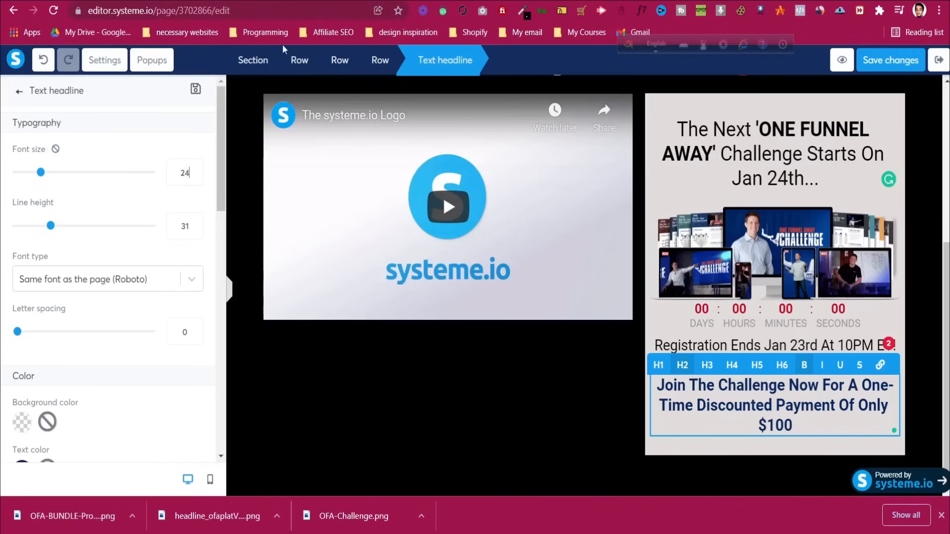
left_click(20, 91)
scroll(161, 344, "down", 6)
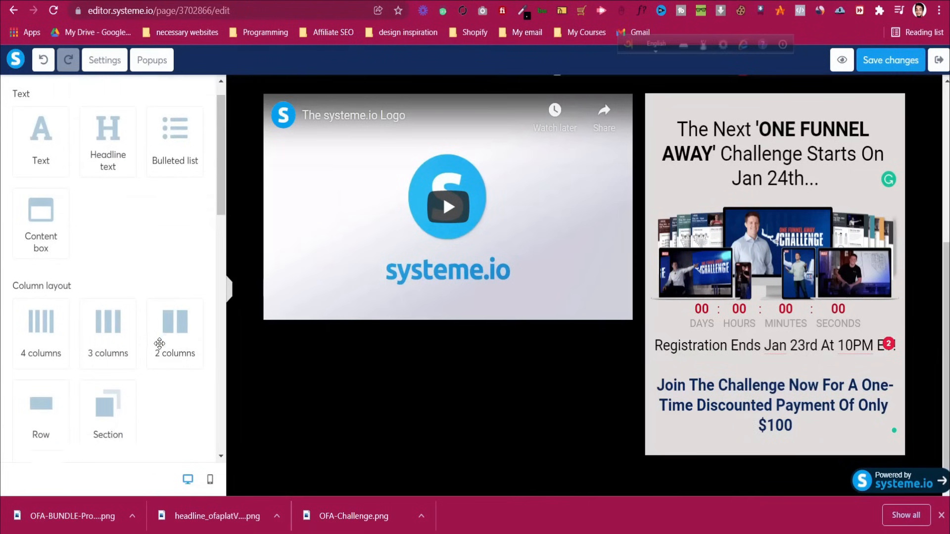
Place a horizontal divider line below the registration deadline text, keeping its default colour
scroll(162, 344, "down", 9)
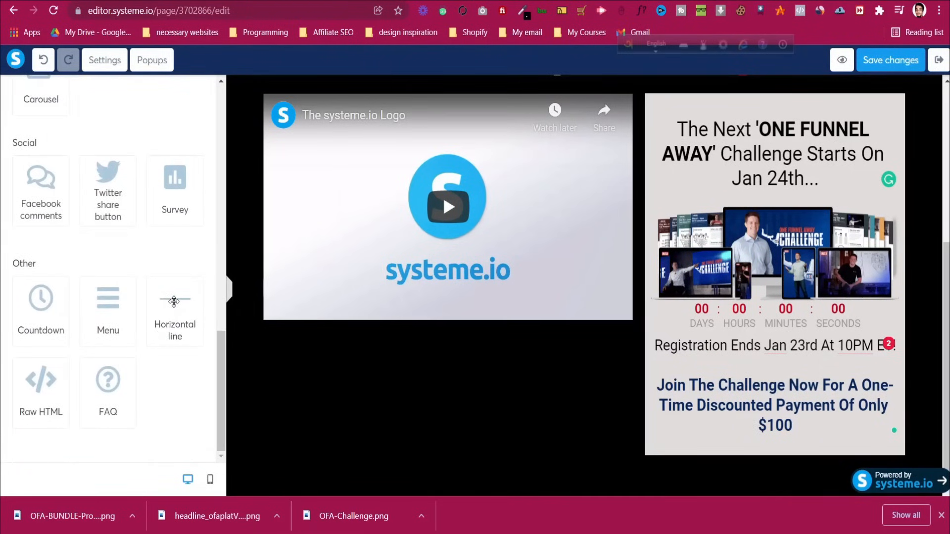
left_click_drag(174, 302, 760, 358)
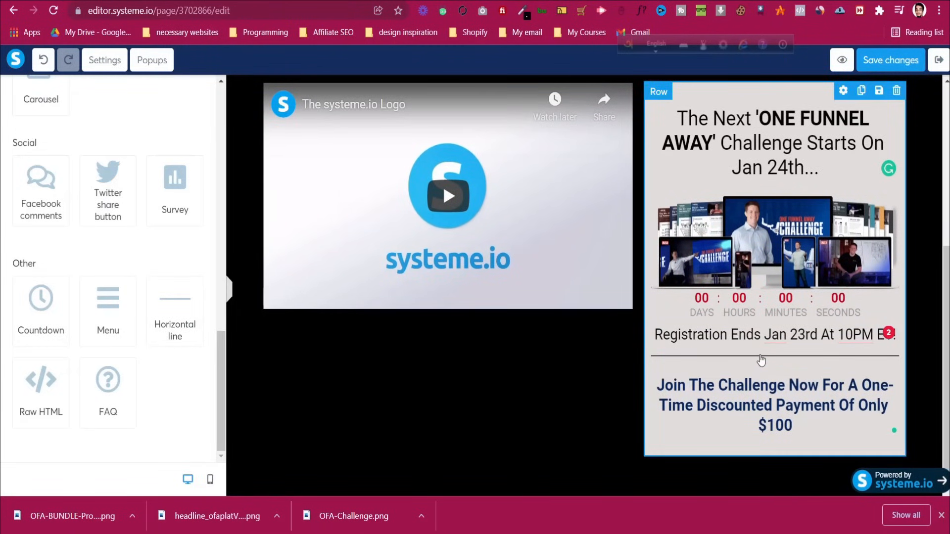
left_click(762, 359)
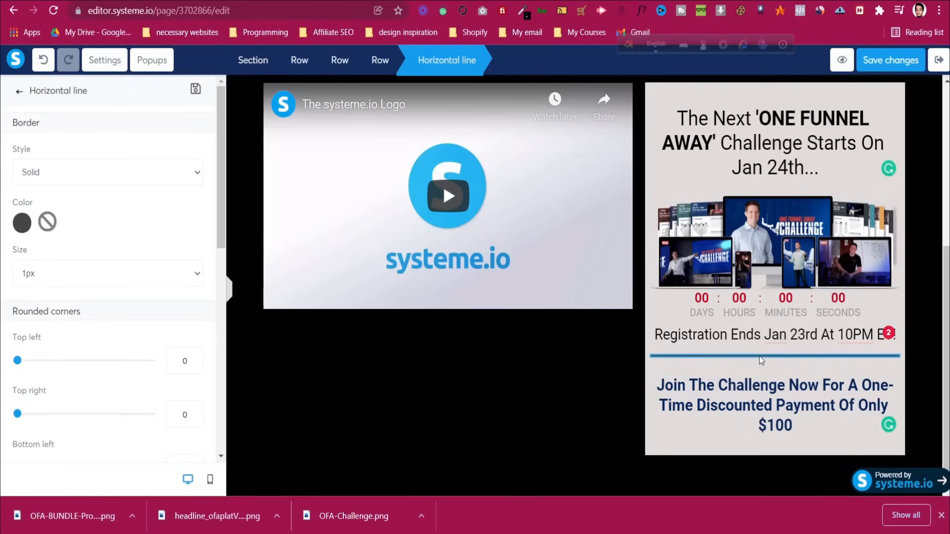
left_click(24, 223)
left_click(28, 223)
left_click(713, 405)
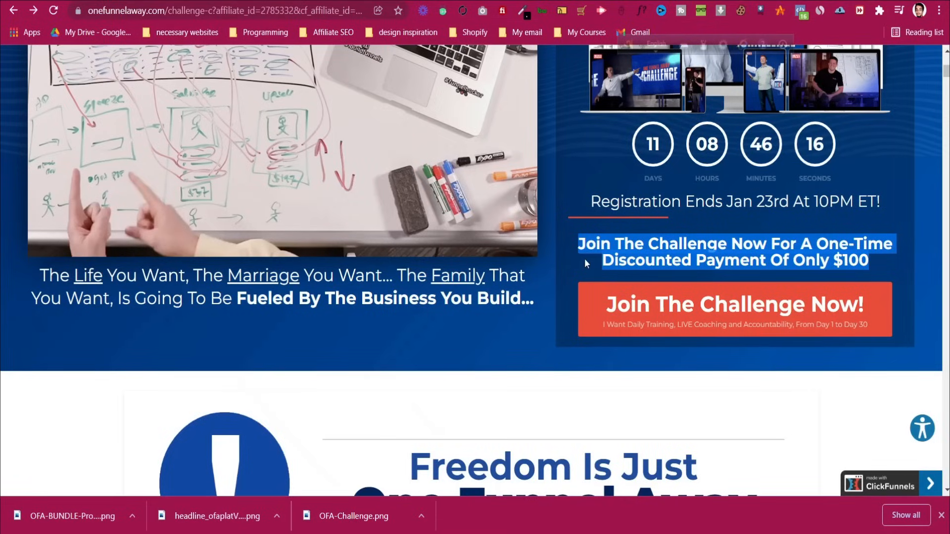
Clear the text selection on the reference page and scroll through its layout
left_click(587, 260)
scroll(621, 311, "down", 1)
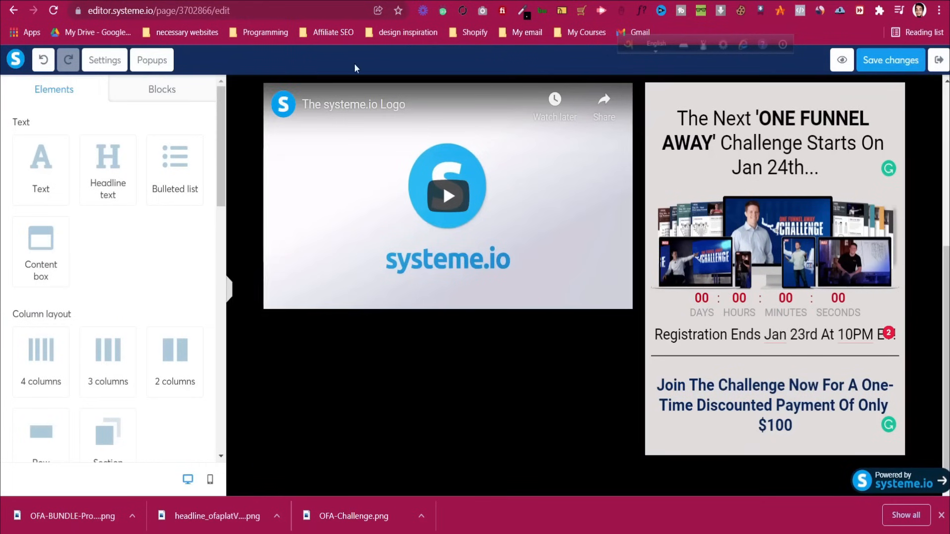
scroll(147, 250, "down", 6)
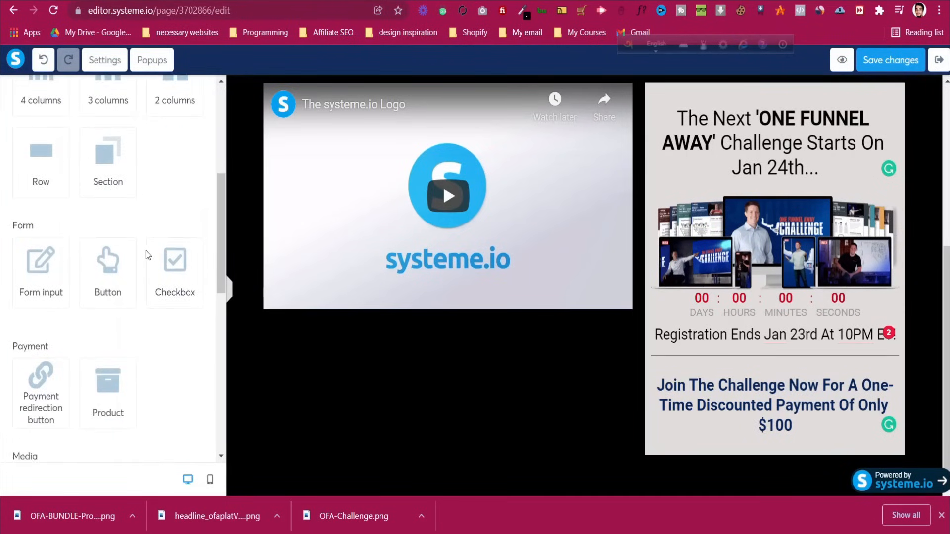
scroll(148, 250, "up", 1)
scroll(147, 251, "up", 5)
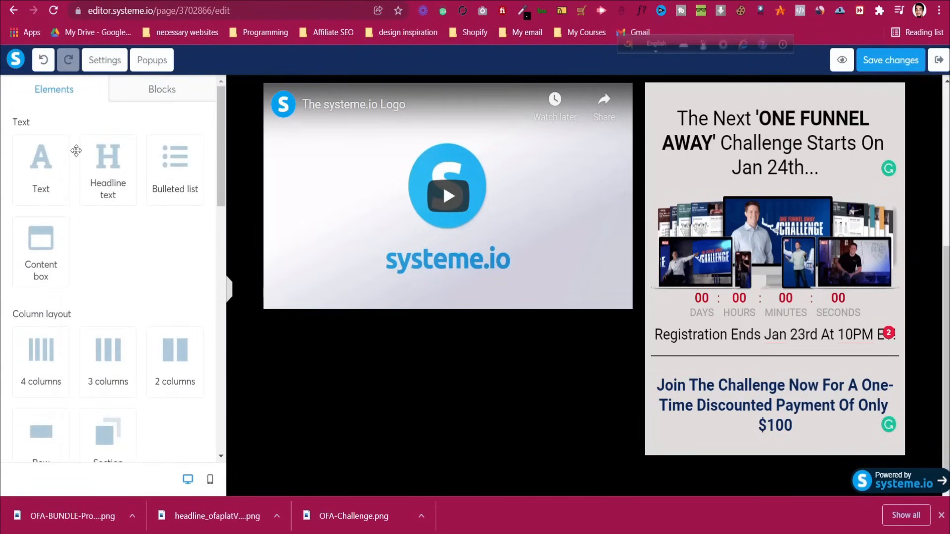
scroll(115, 221, "down", 4)
Add a button below the discount headline and copy the reference button's #e84d35 hex colour
left_click_drag(102, 339, 816, 434)
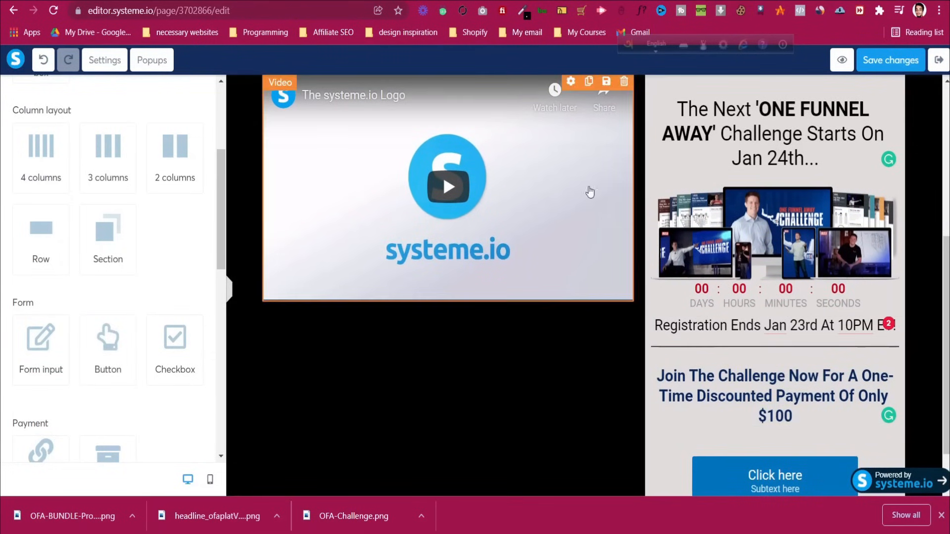
left_click(475, 1)
right_click(595, 249)
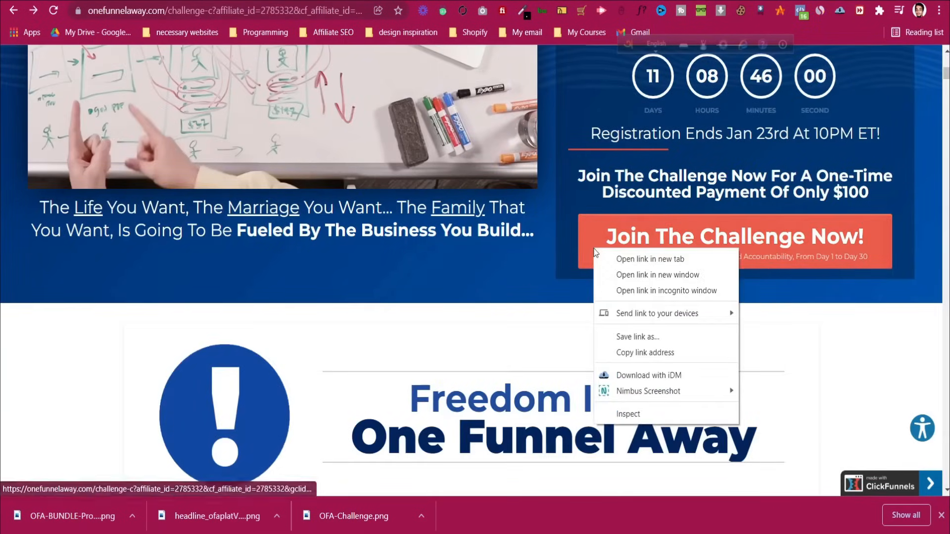
left_click(661, 416)
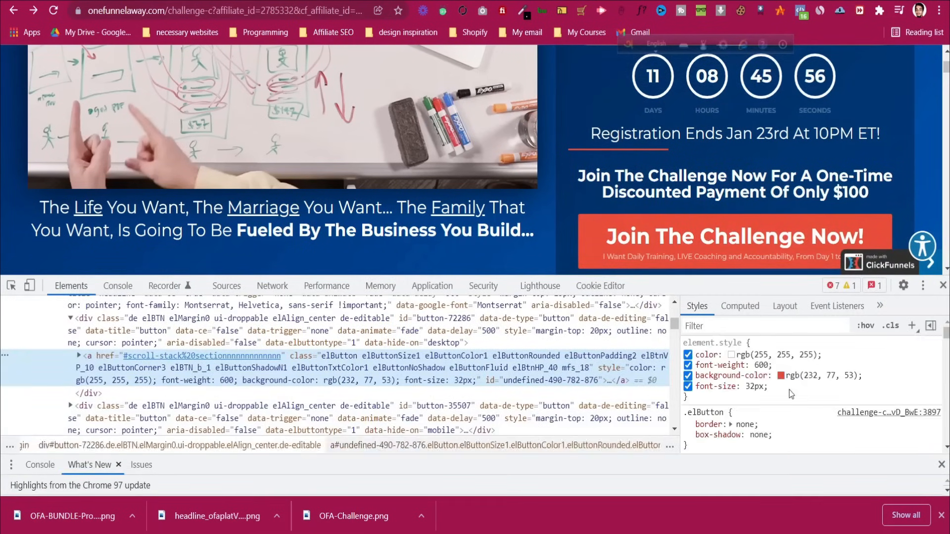
left_click(781, 376)
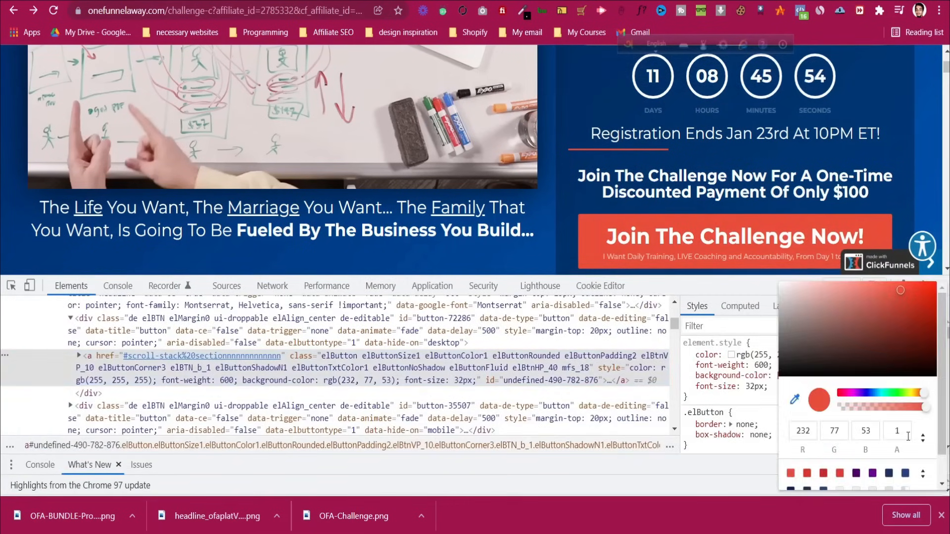
left_click(923, 438)
left_click_drag(887, 432, 824, 432)
right_click(825, 431)
left_click(841, 311)
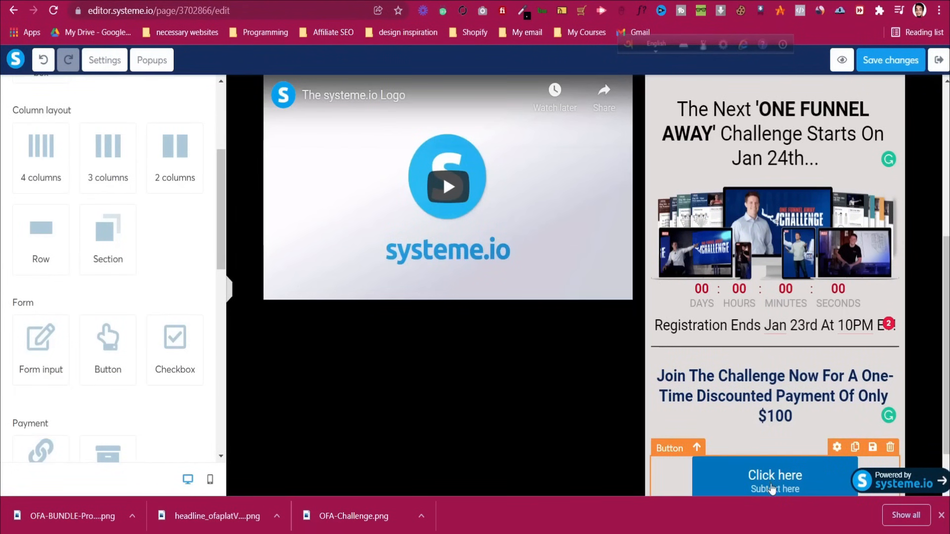
Give the new button a #e84d35 background and raise its text size to 30
left_click(770, 463)
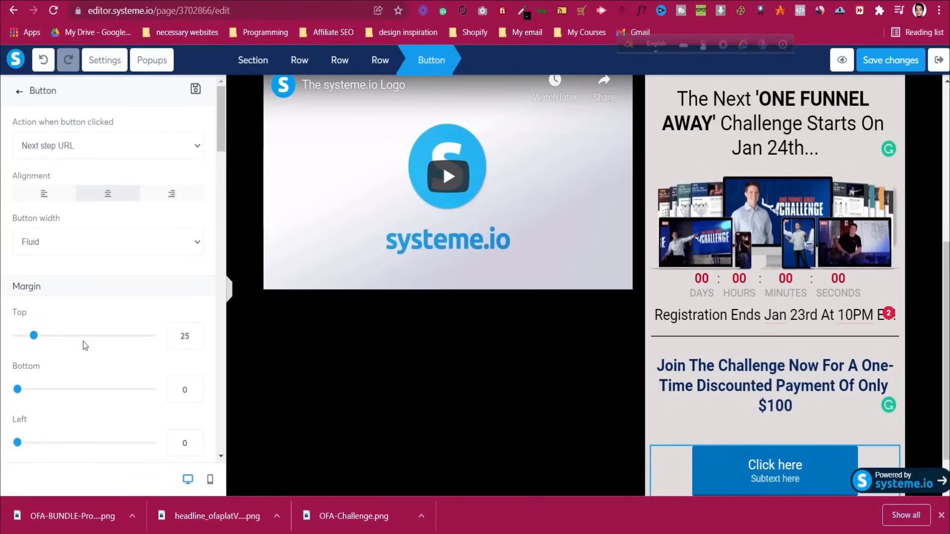
scroll(84, 345, "down", 10)
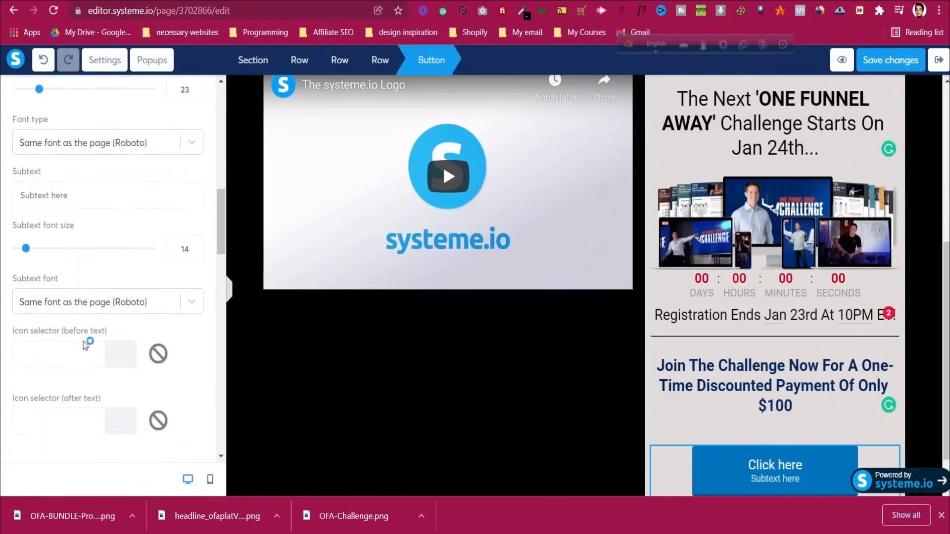
scroll(84, 345, "down", 3)
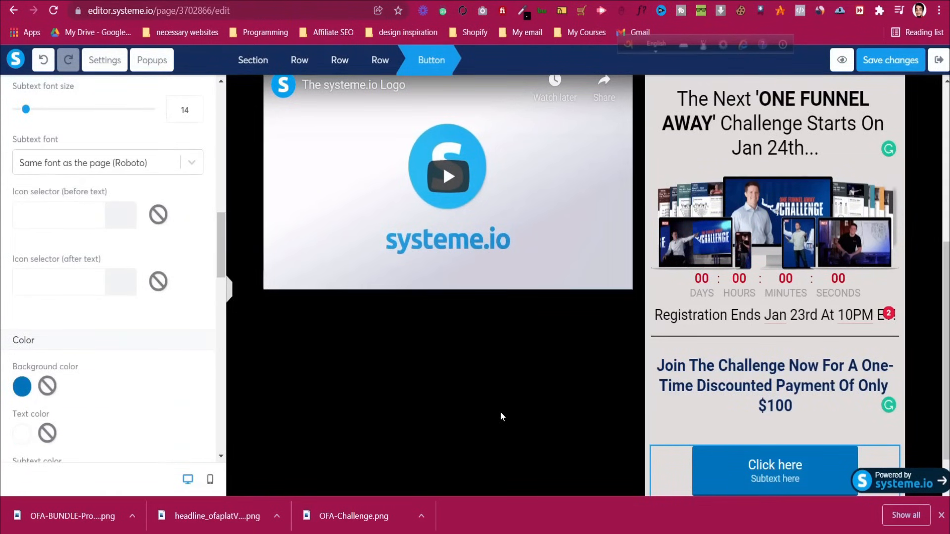
left_click(22, 386)
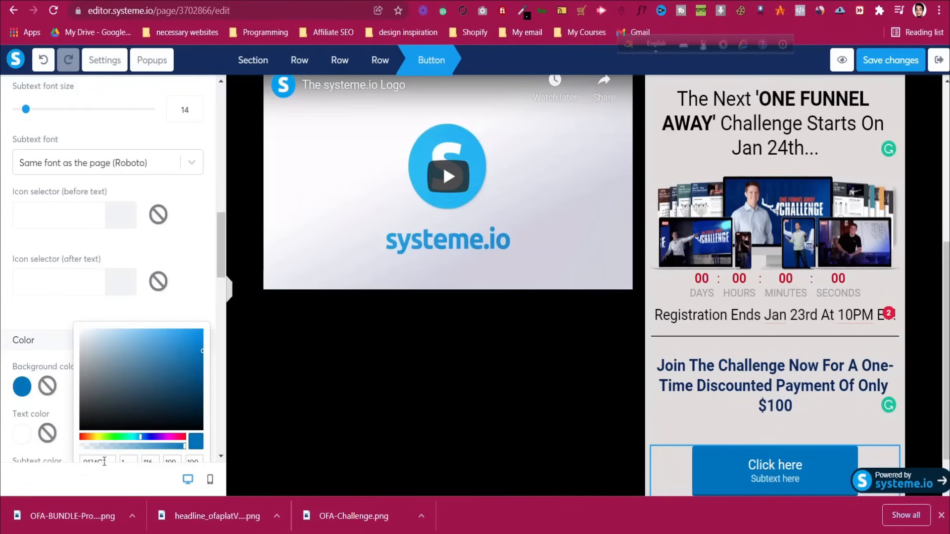
key("ctrl+v")
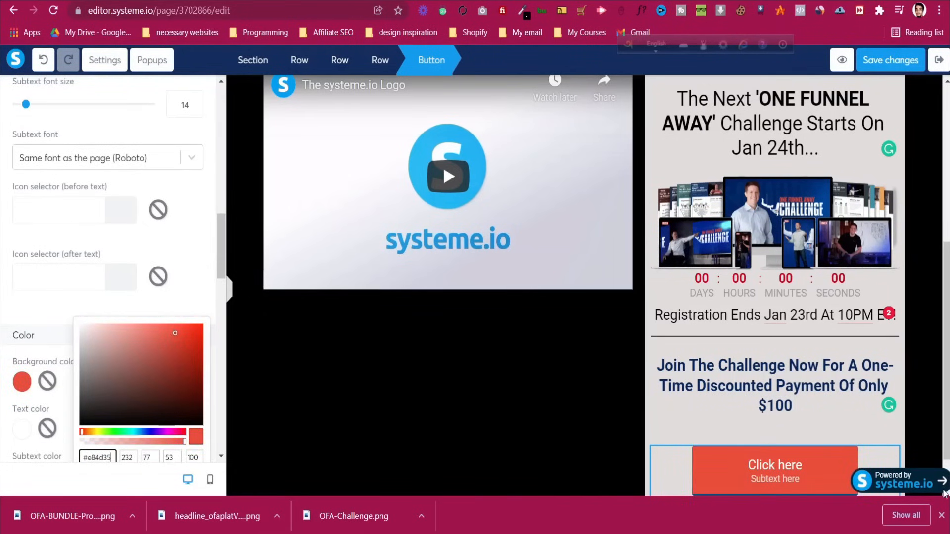
left_click(942, 515)
left_click(154, 238)
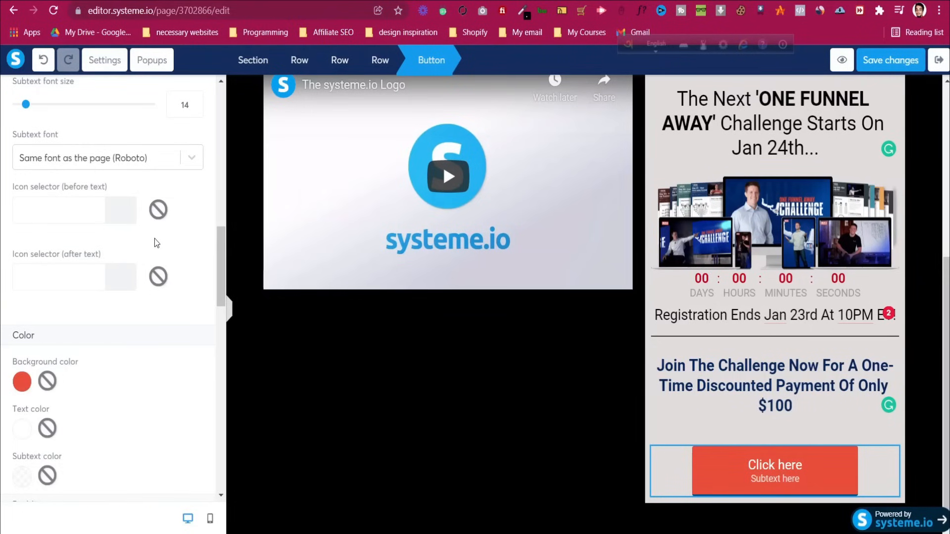
scroll(154, 238, "up", 10)
scroll(149, 253, "up", 3)
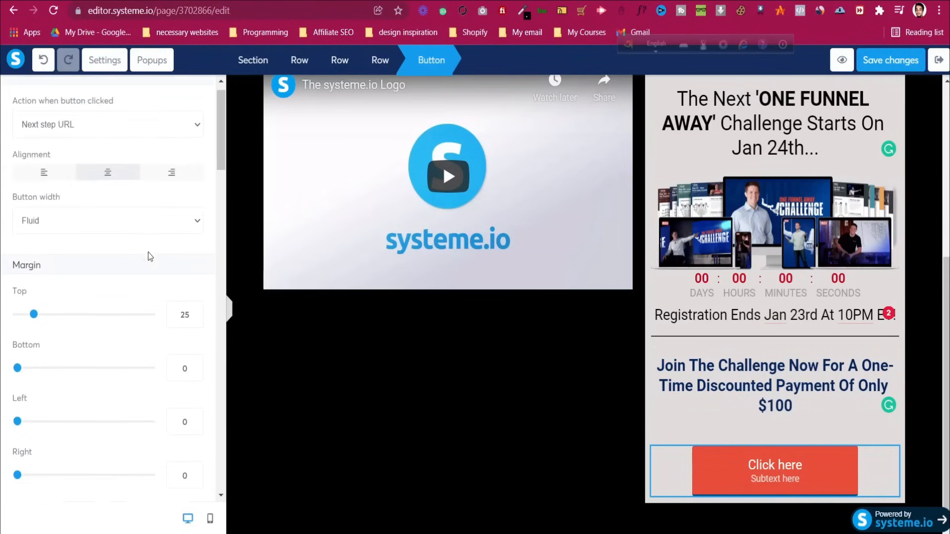
scroll(131, 304, "down", 1)
scroll(132, 300, "down", 7)
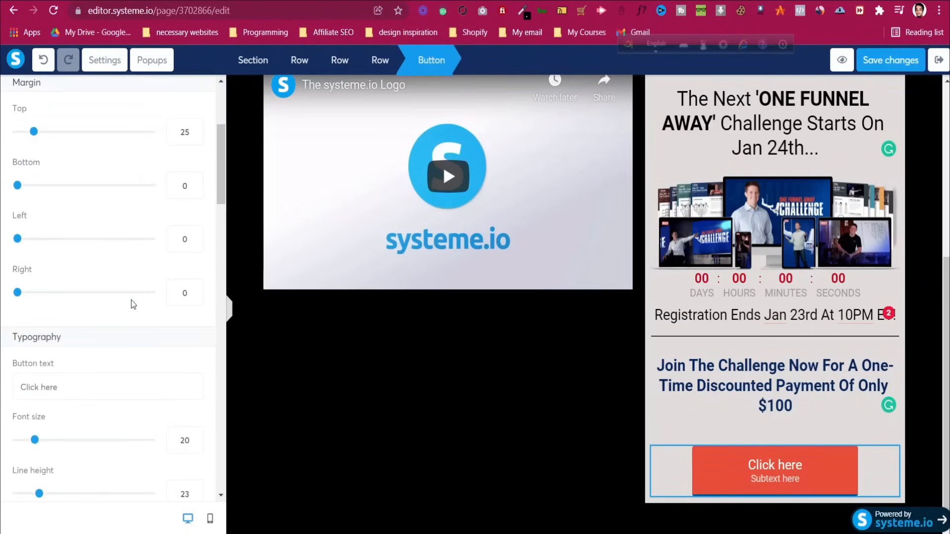
key("Up")
key("Up")
key("Up")
key("Up")
key("Up")
key("Up")
key("Up")
key("Up")
key("Up")
key("Up")
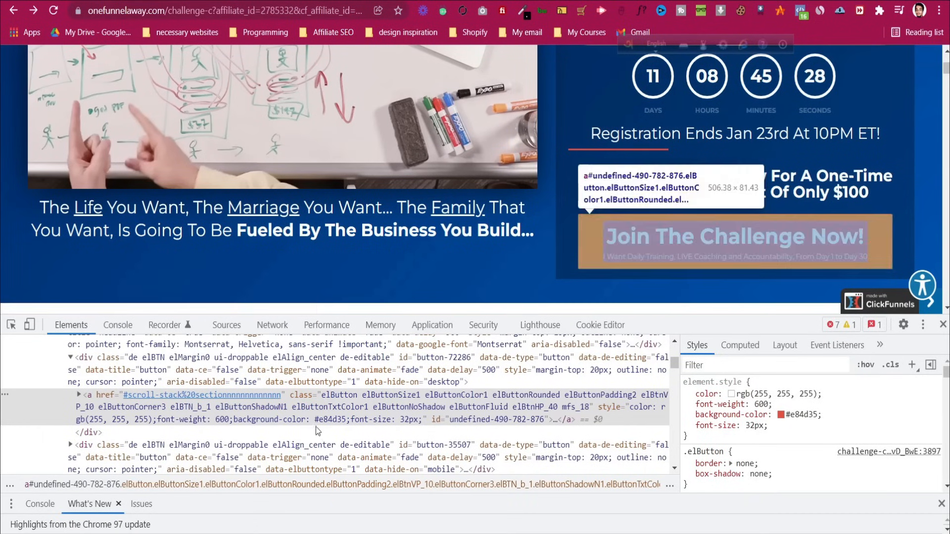
Change the button label from Click here to 'Join The Challenge Now!', copied from the reference page
left_click(11, 325)
left_click(611, 245)
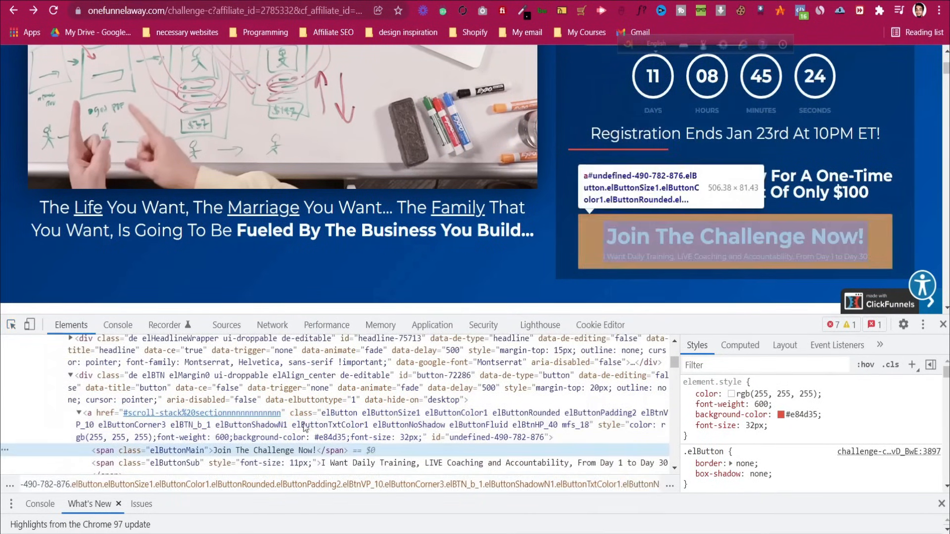
double_click(282, 451)
right_click(281, 451)
left_click(326, 329)
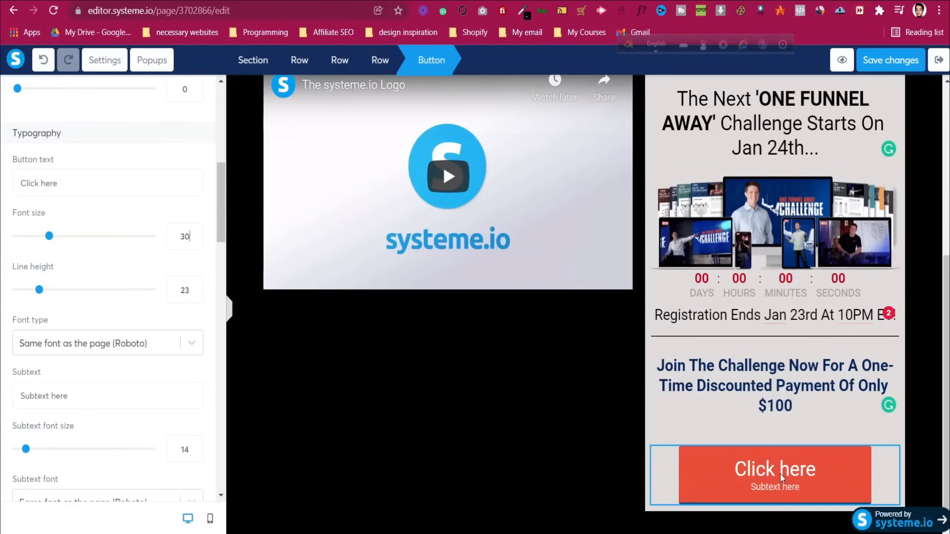
left_click(780, 478)
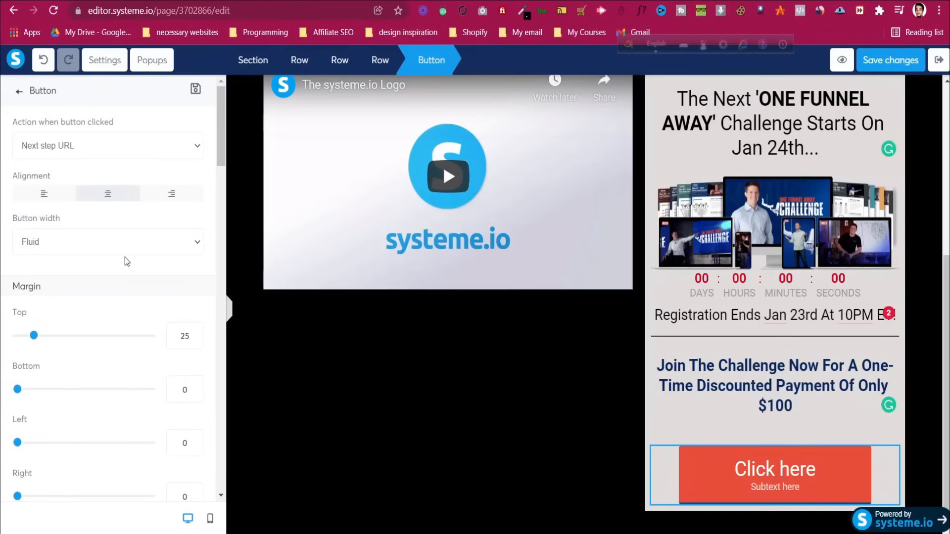
scroll(124, 257, "down", 3)
scroll(125, 257, "down", 4)
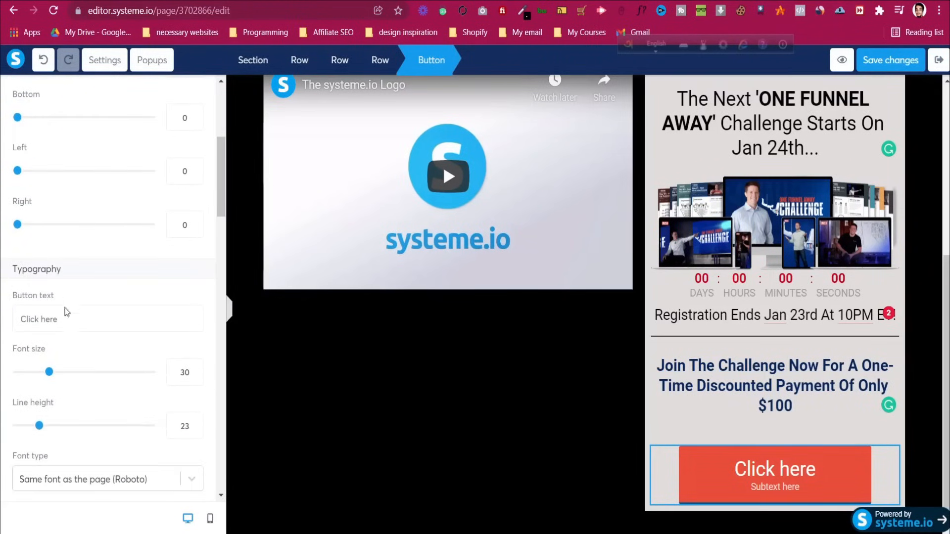
triple_click(73, 316)
key("ctrl+v")
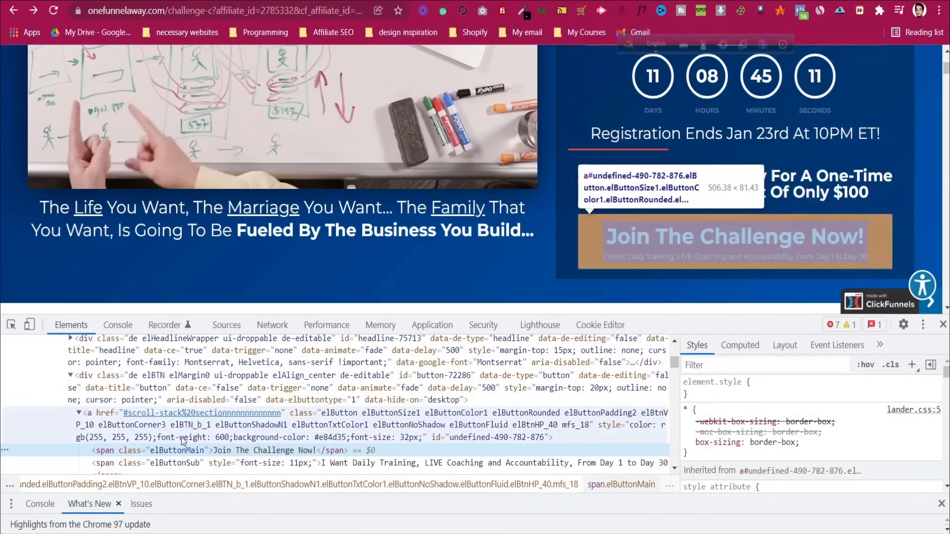
Replace the placeholder subtext with the reference page's daily-training subtext and save the page
scroll(258, 436, "down", 1)
double_click(346, 400)
right_click(364, 396)
left_click(421, 272)
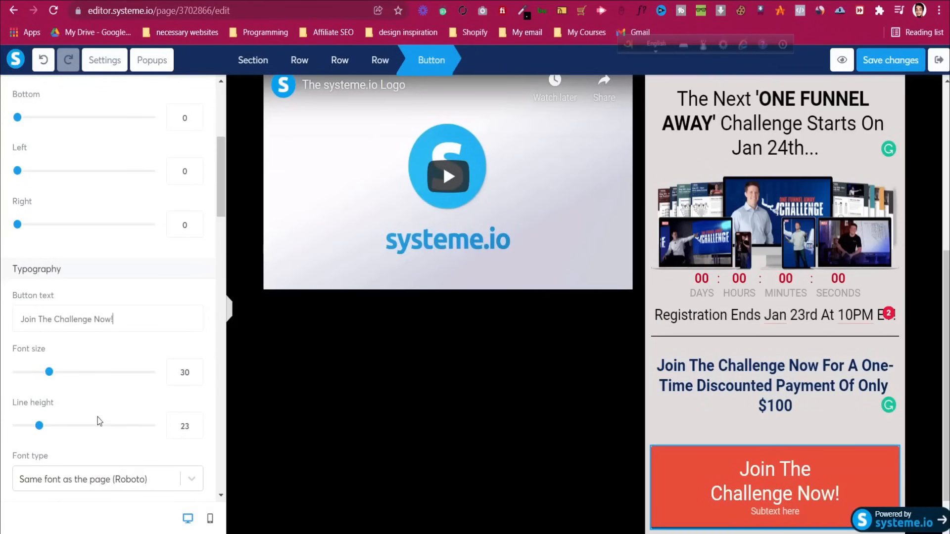
scroll(79, 396, "down", 3)
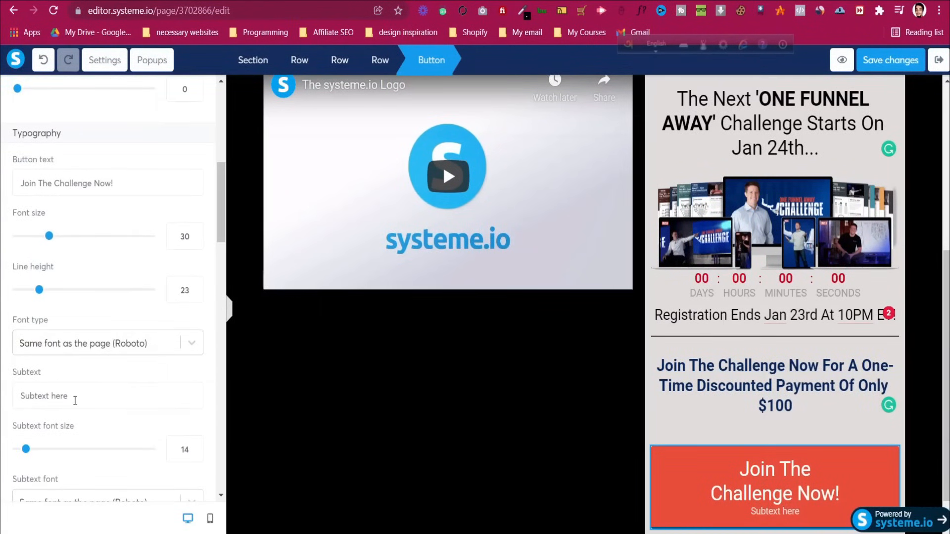
key("ctrl+a")
key("ctrl+v")
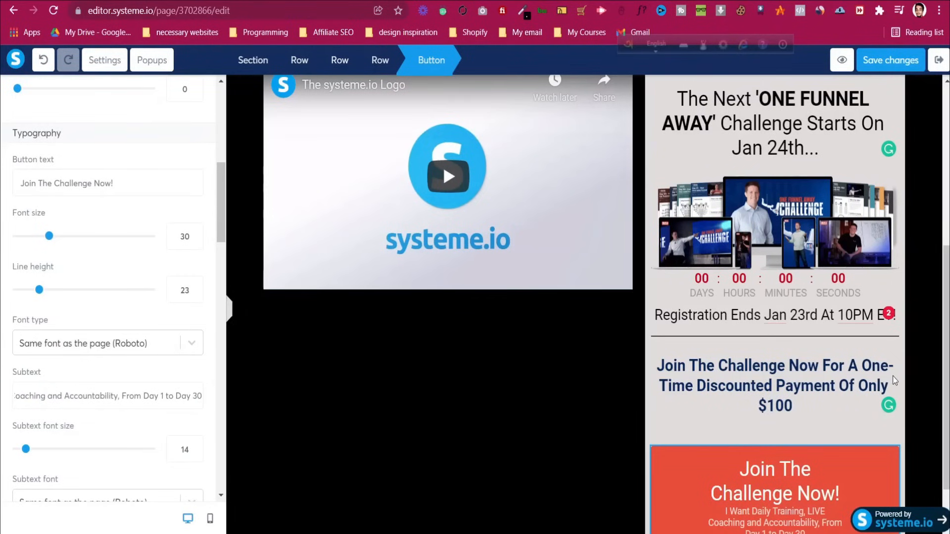
left_click(891, 59)
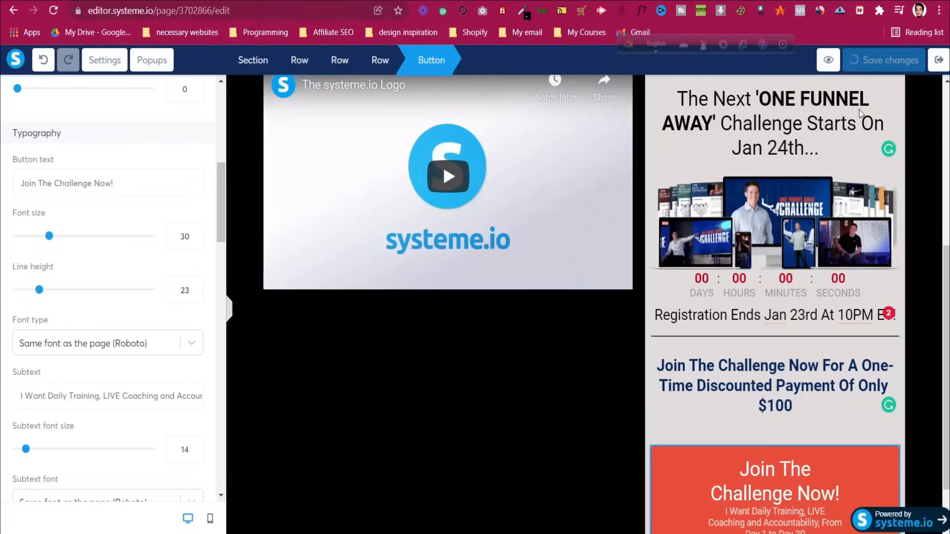
Preview the saved page and scroll through the finished challenge column
left_click(828, 60)
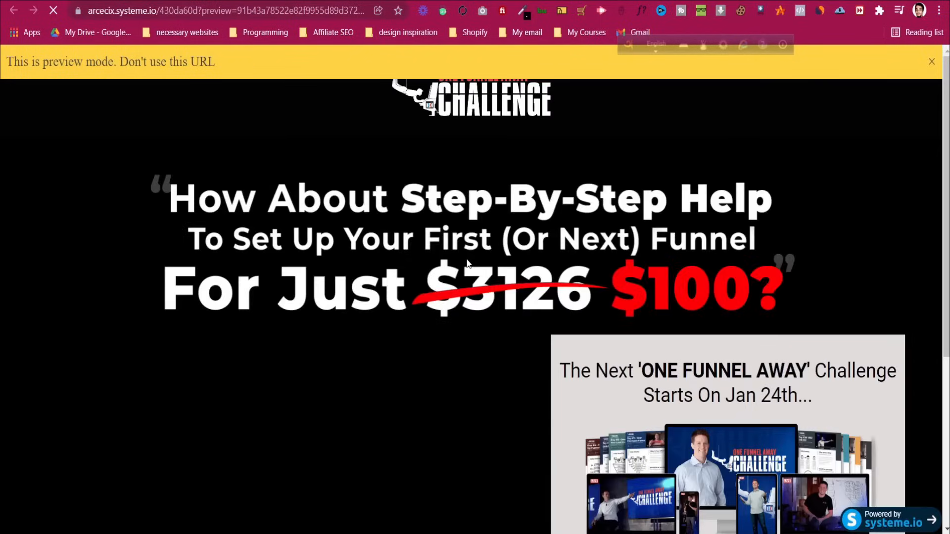
scroll(468, 258, "down", 5)
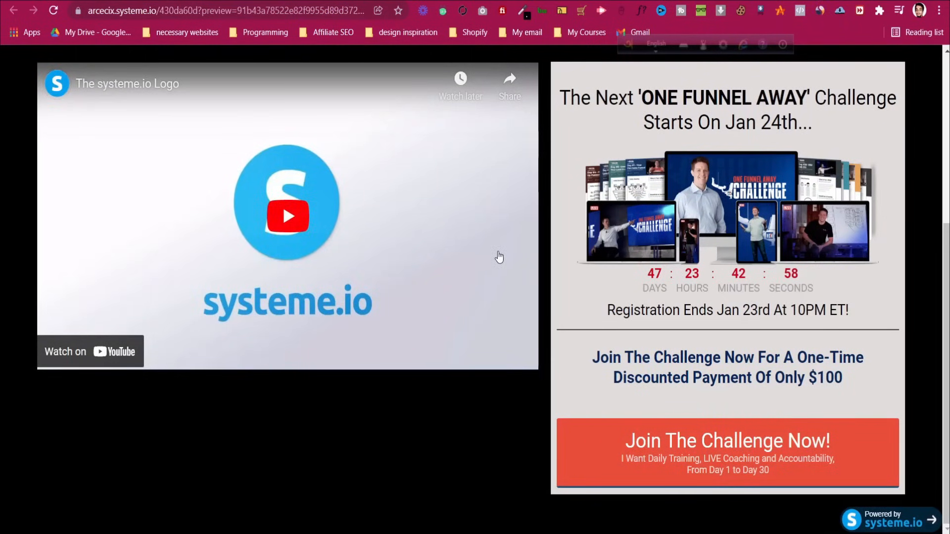
scroll(499, 258, "up", 3)
scroll(499, 257, "down", 3)
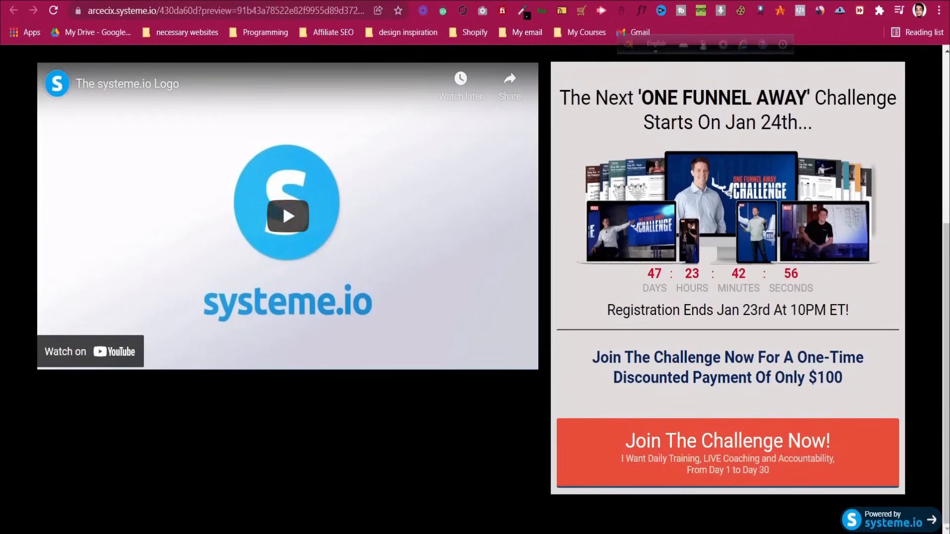
Back in the editor, collapse and reopen the sidebar, then select the Join The Challenge Now! button
left_click(523, 1)
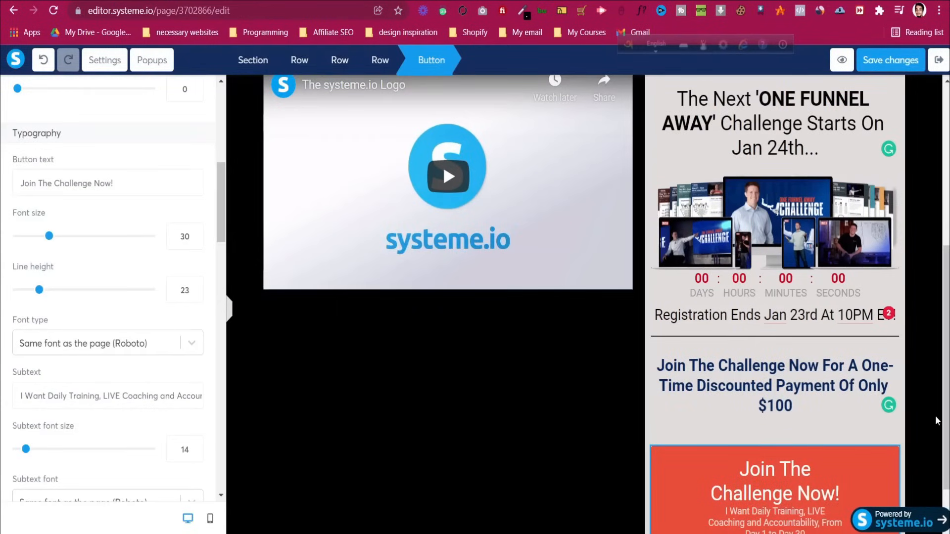
key("Escape")
scroll(799, 446, "down", 1)
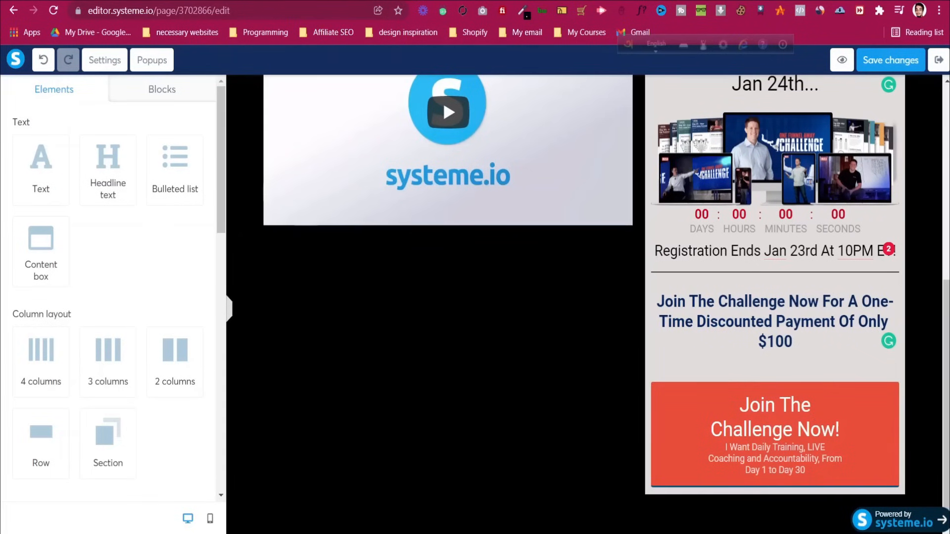
left_click(544, 2)
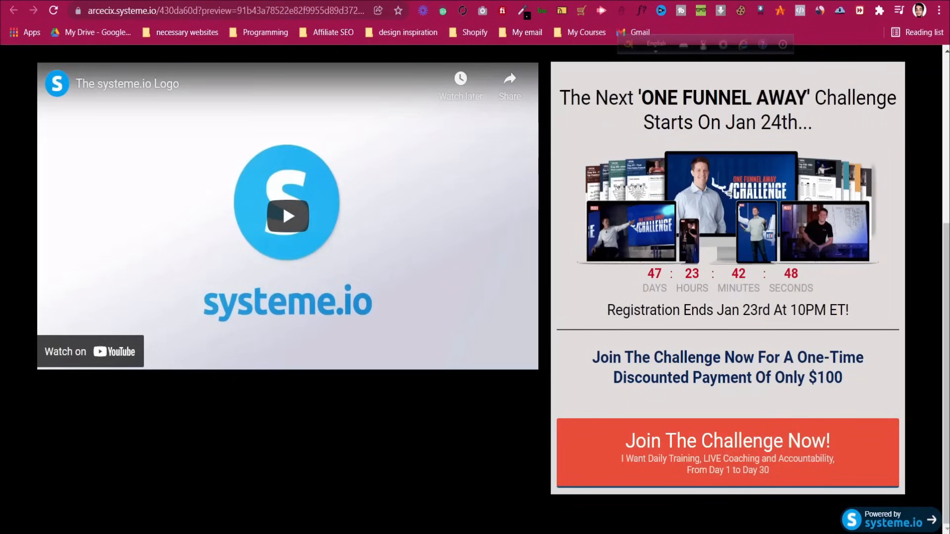
left_click(342, 1)
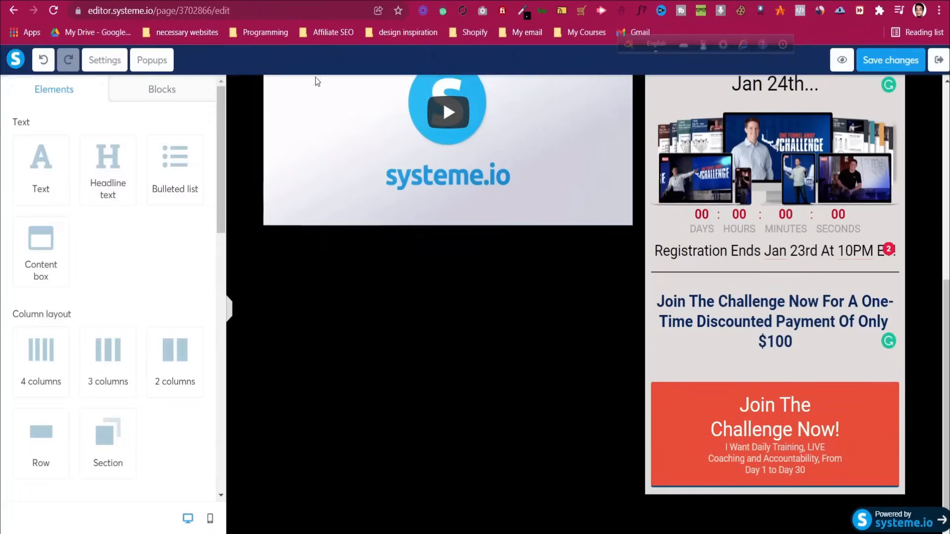
left_click_drag(227, 311, 213, 321)
left_click(232, 314)
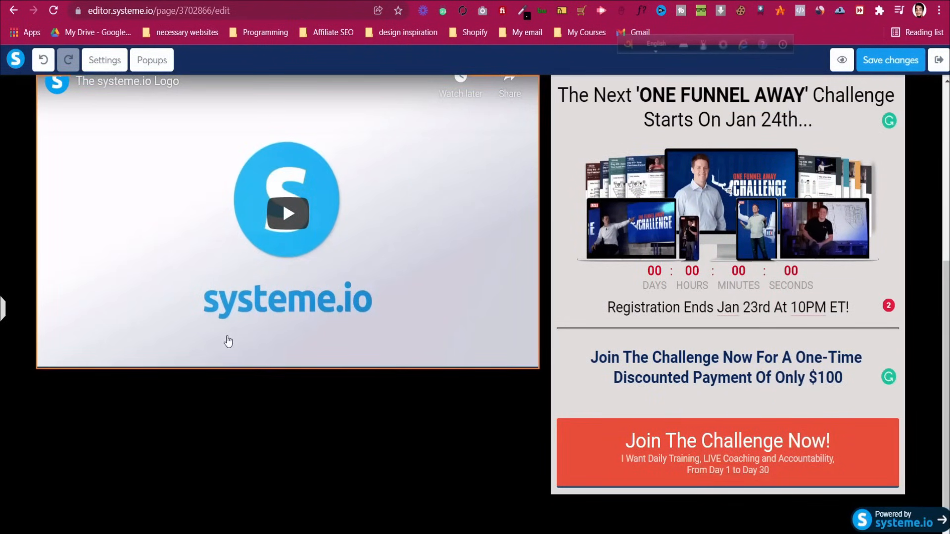
scroll(228, 340, "down", 5)
scroll(229, 340, "down", 2)
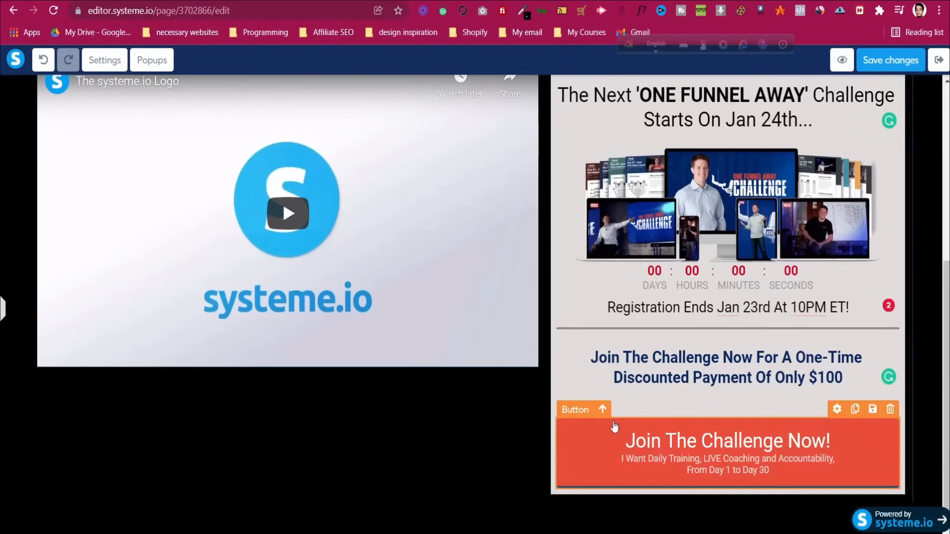
left_click(3, 314)
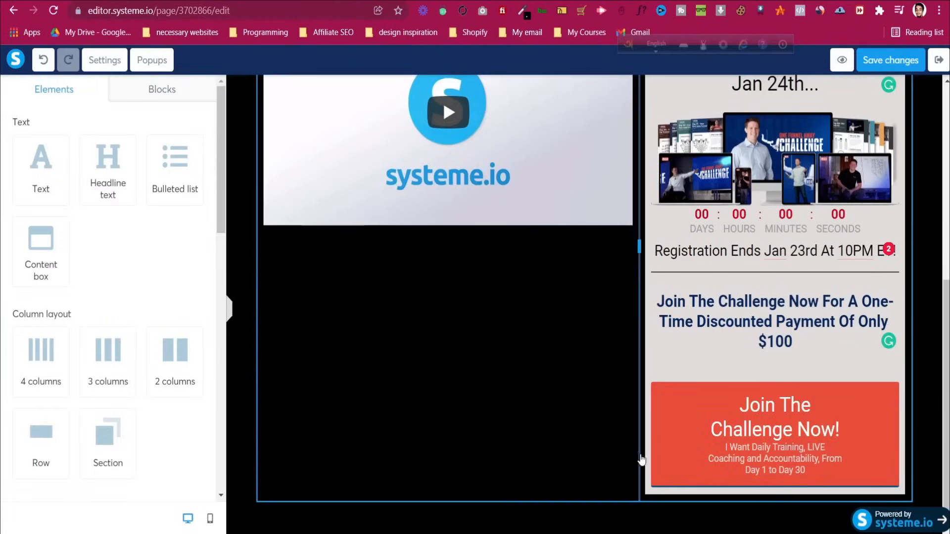
left_click(712, 436)
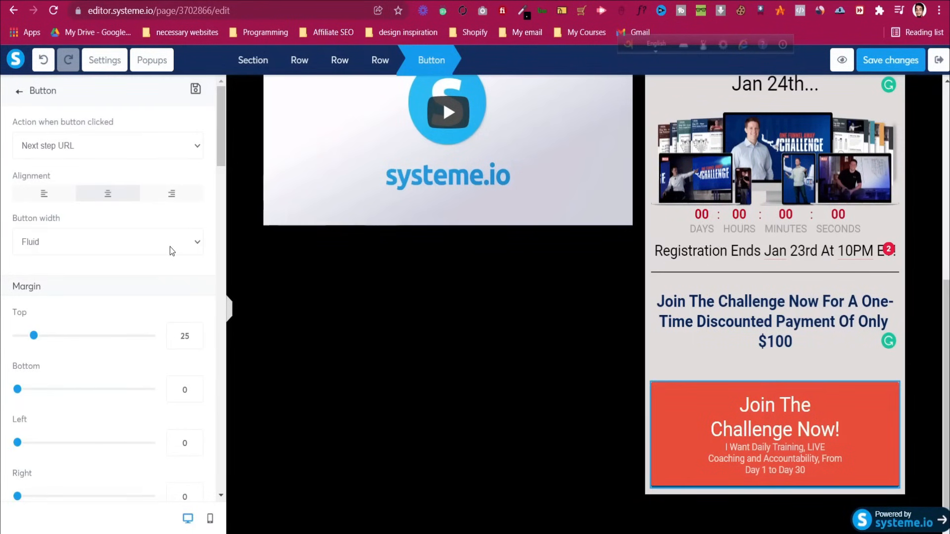
Set the button's click action to Show popup; the popup list is still empty
left_click(114, 143)
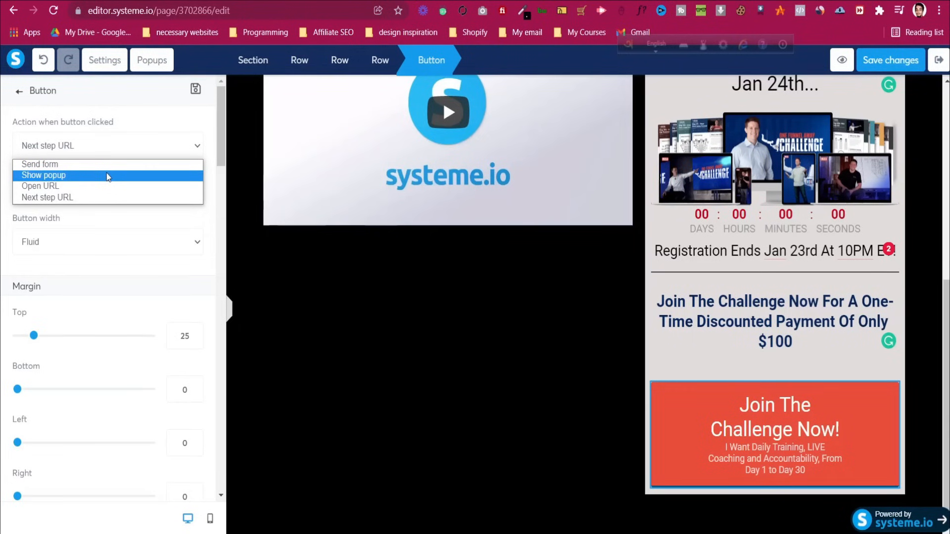
left_click(109, 176)
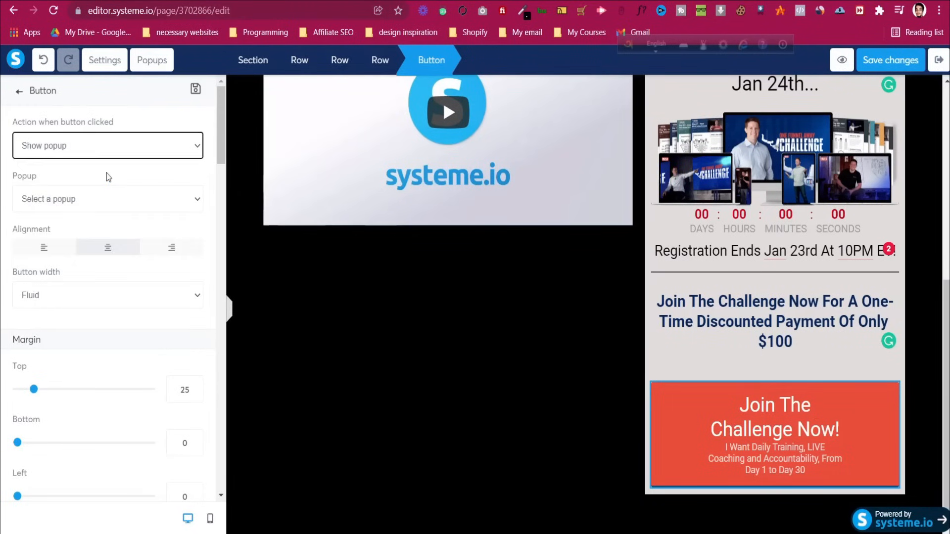
left_click(113, 200)
left_click(112, 200)
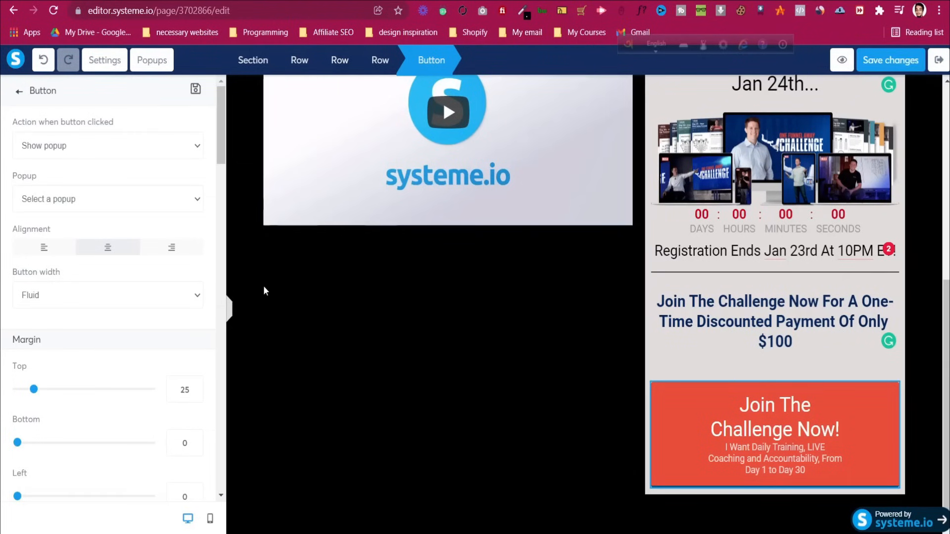
Preview the page, then close the preview tab to return to the editor
left_click(841, 59)
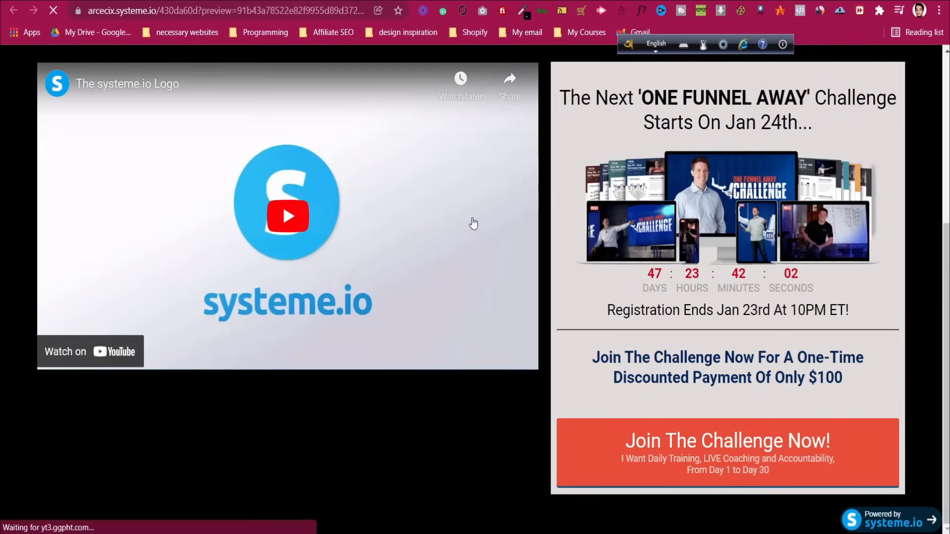
scroll(676, 348, "down", 5)
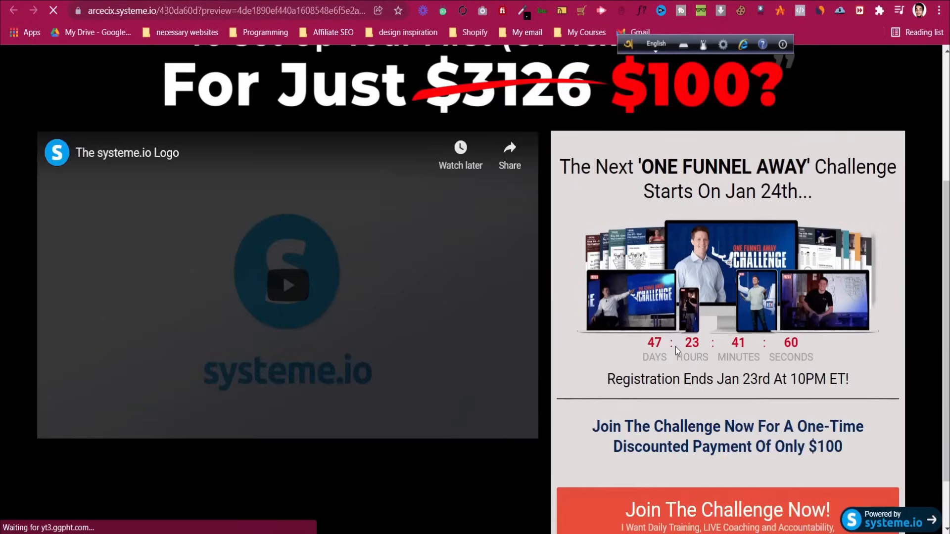
scroll(542, 370, "up", 3)
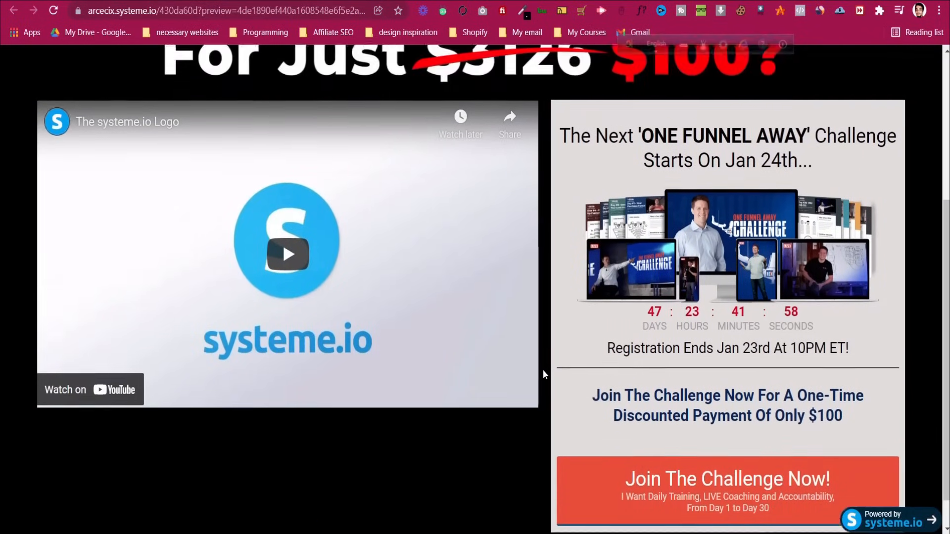
scroll(543, 368, "down", 3)
scroll(543, 369, "up", 5)
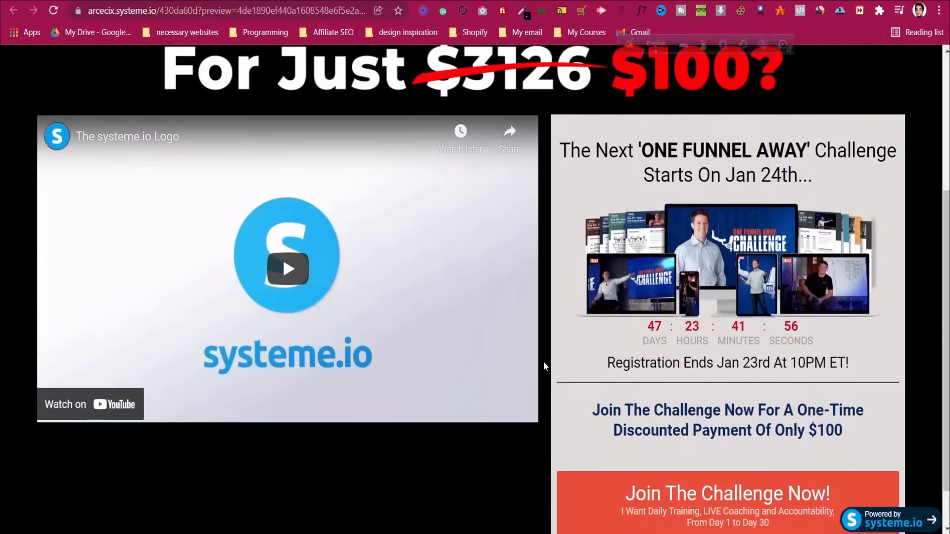
key("ctrl+w")
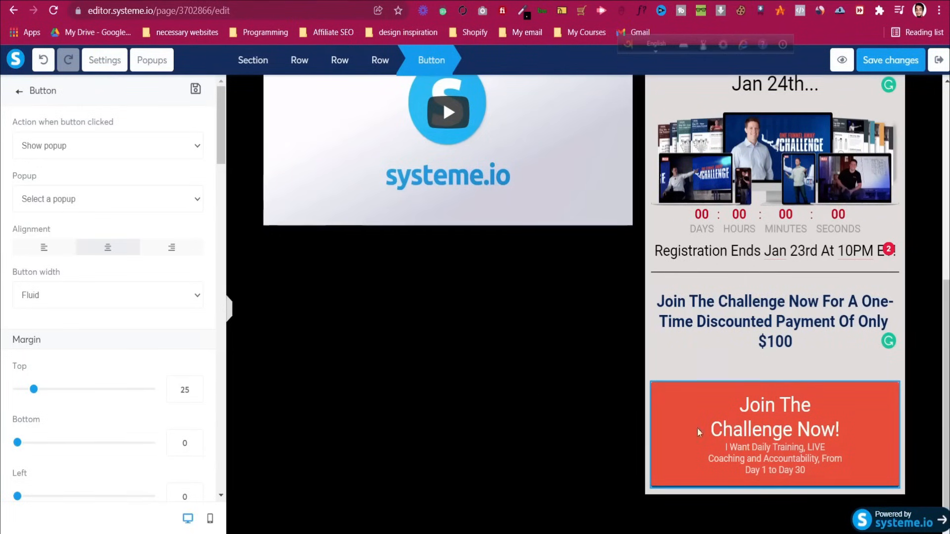
Add a new popup and retitle its headline GET ACCESS NOW
left_click(151, 66)
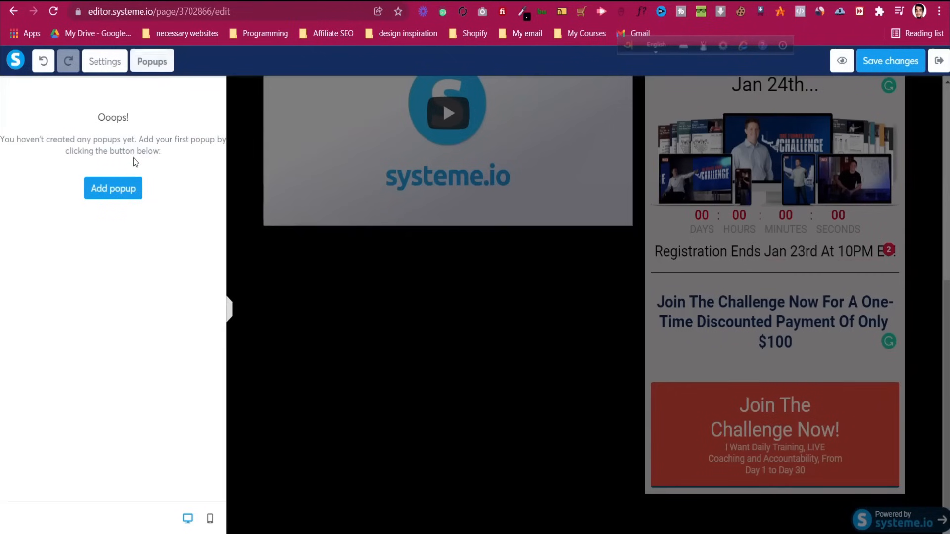
left_click(124, 189)
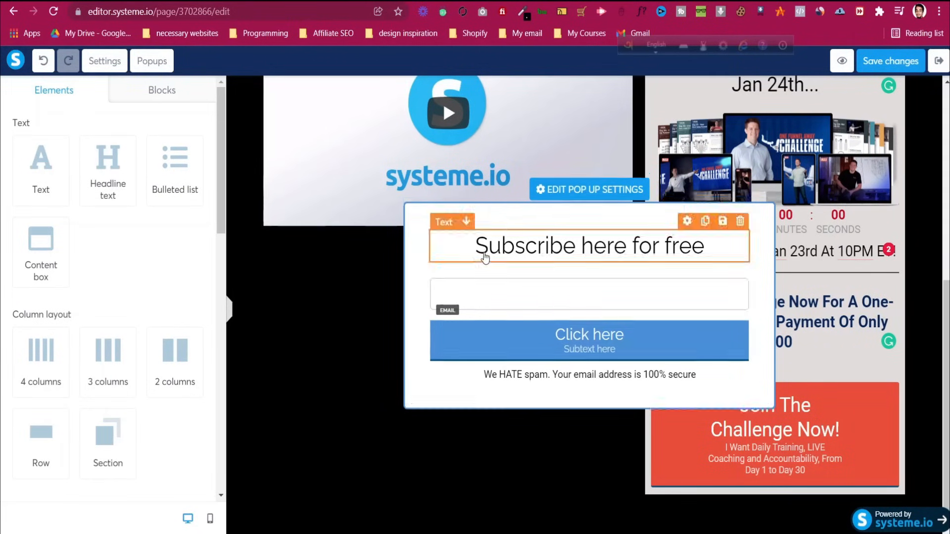
left_click(572, 254)
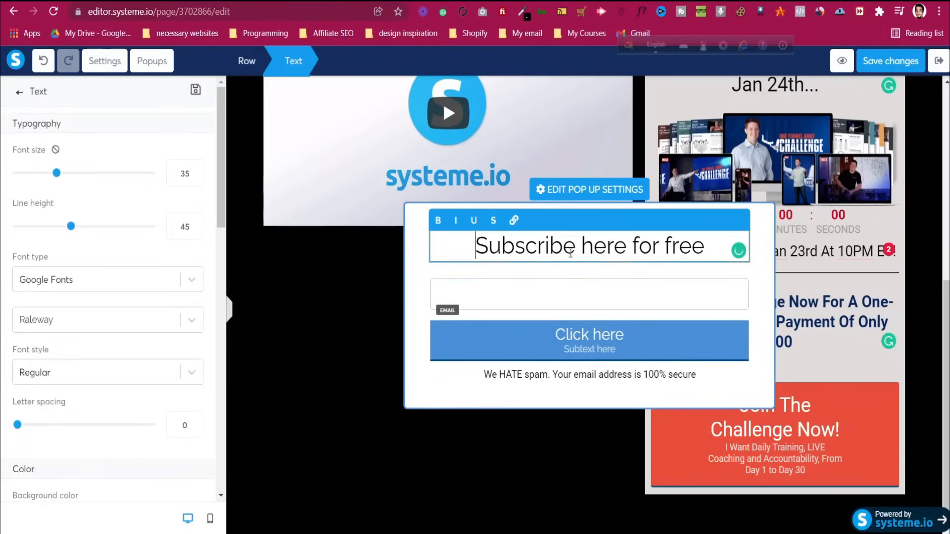
key("ctrl+a")
type("GET ")
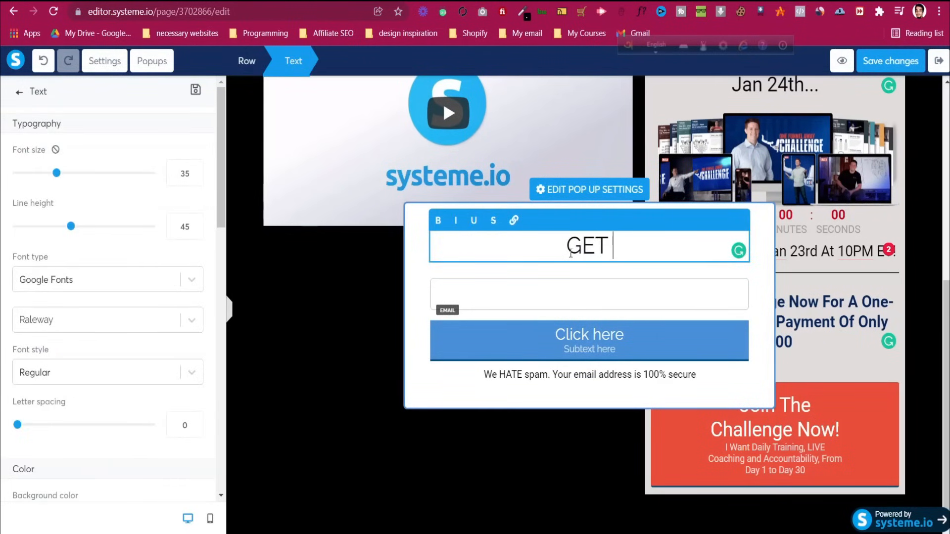
type("ACCESS NOW")
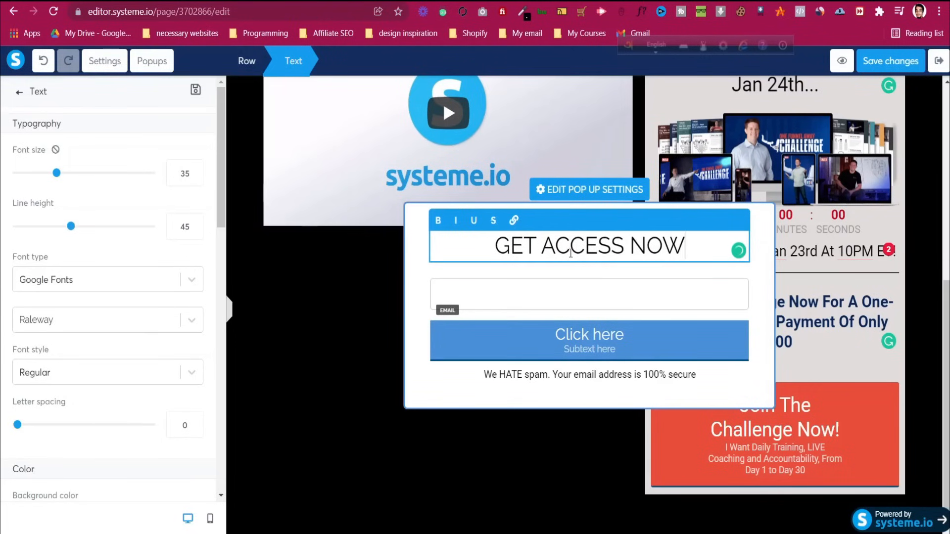
Set the popup email field's placeholder to 'Your Email Address'
left_click(547, 292)
left_click(547, 292)
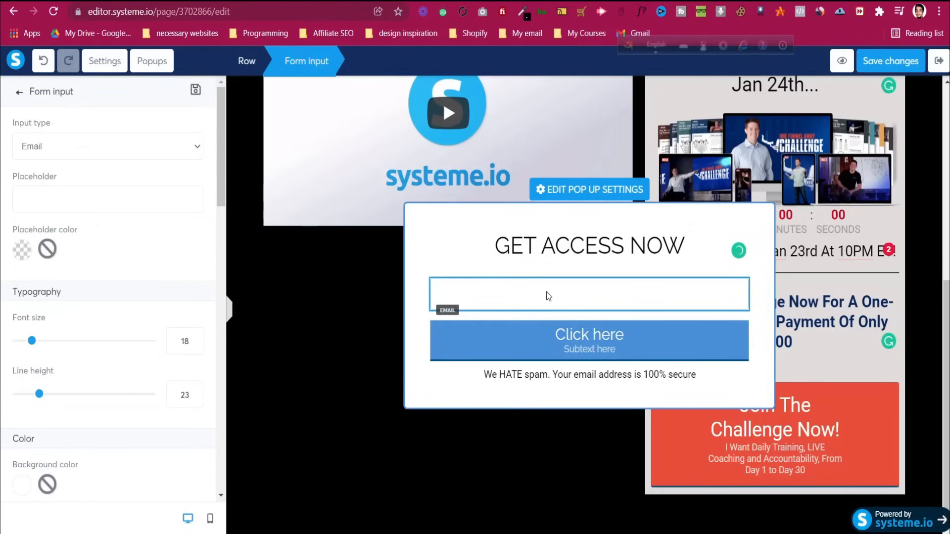
left_click(90, 197)
type("Your Email Address")
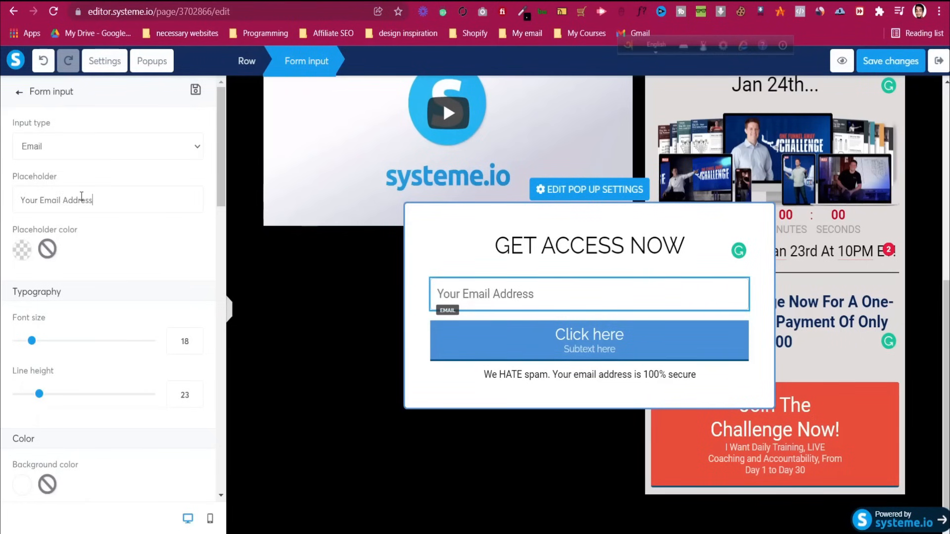
left_click(19, 94)
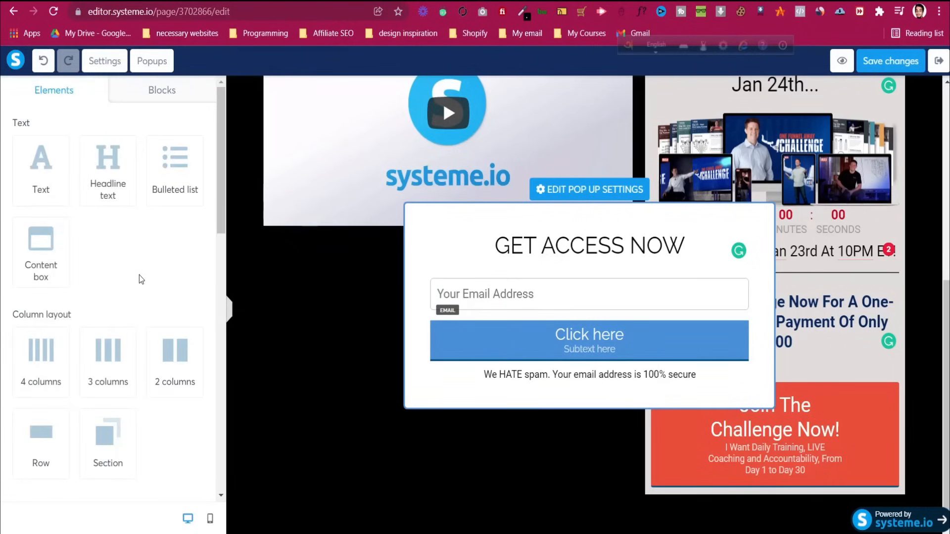
Add a First name input above the email field with the placeholder 'Your Name', then select the form button
scroll(138, 275, "down", 7)
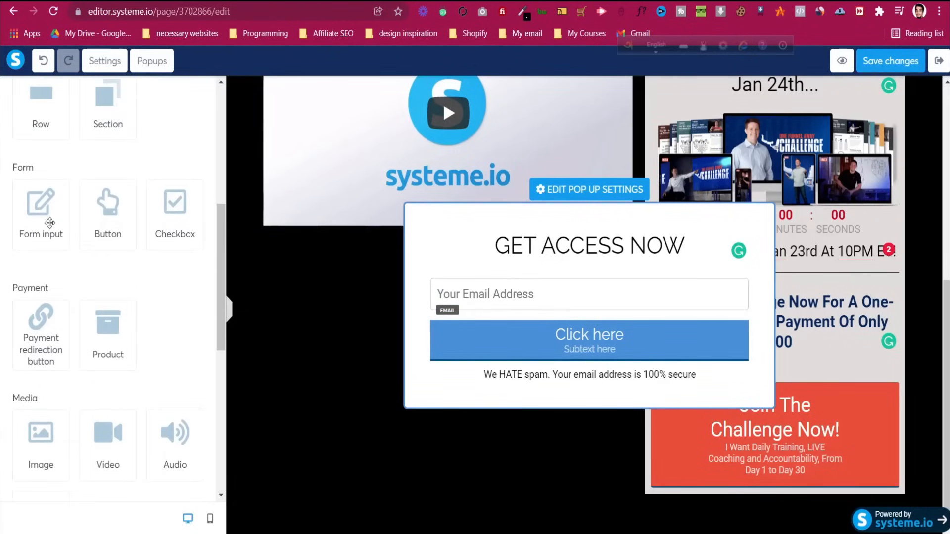
left_click_drag(49, 222, 572, 278)
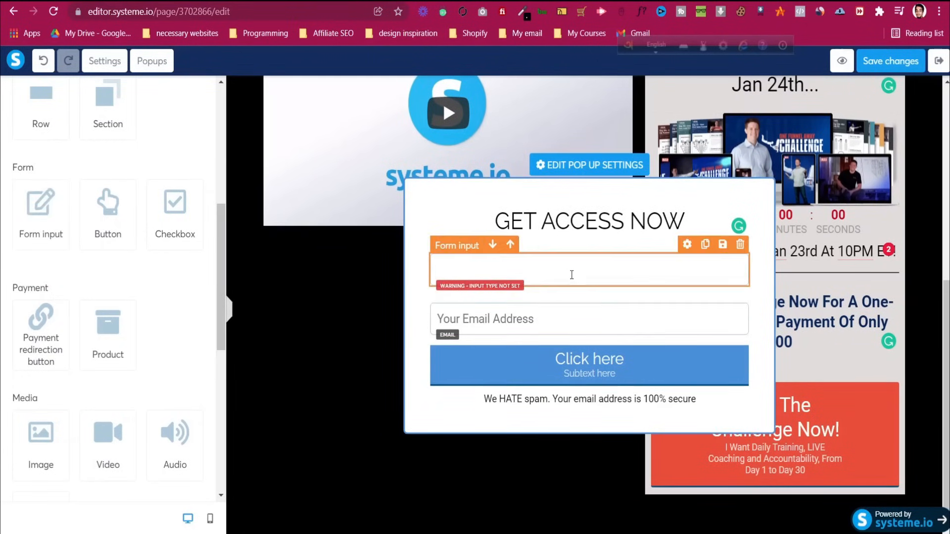
left_click(568, 270)
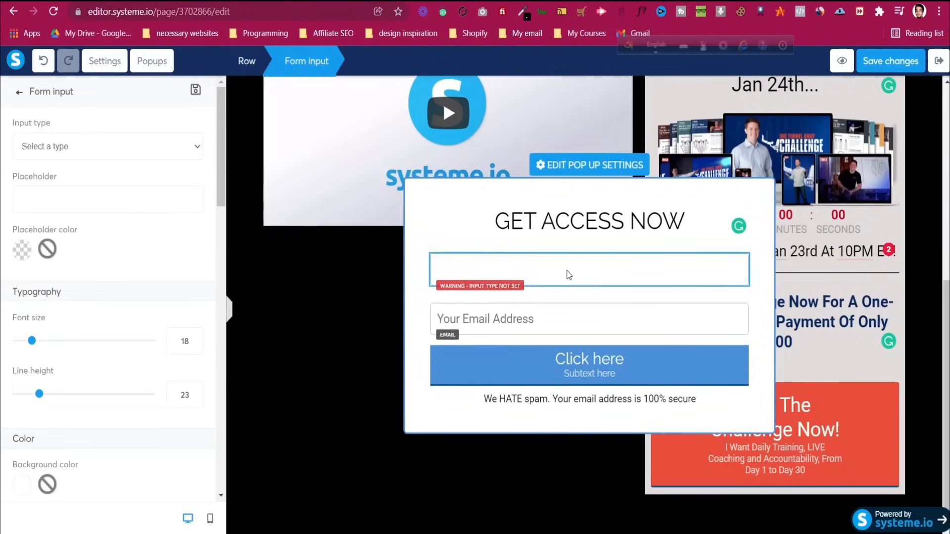
left_click(77, 143)
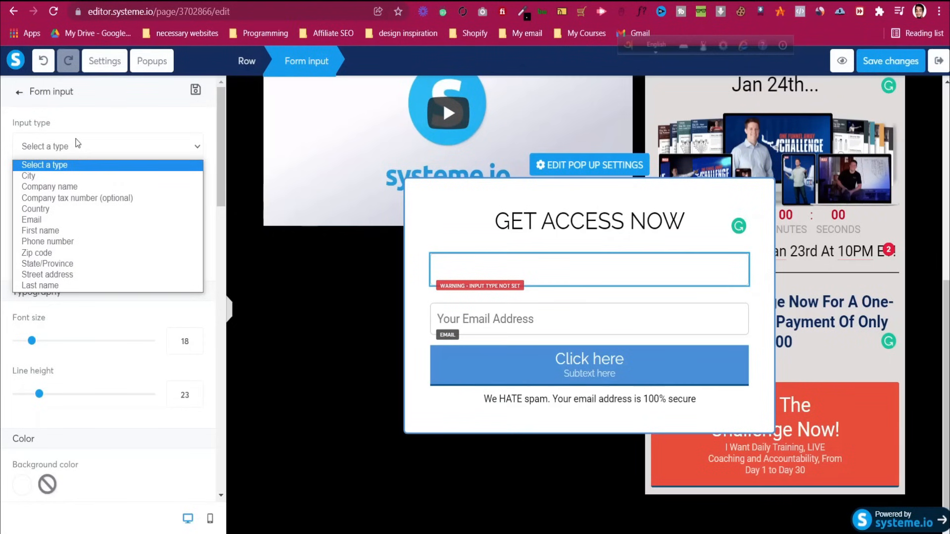
left_click(40, 231)
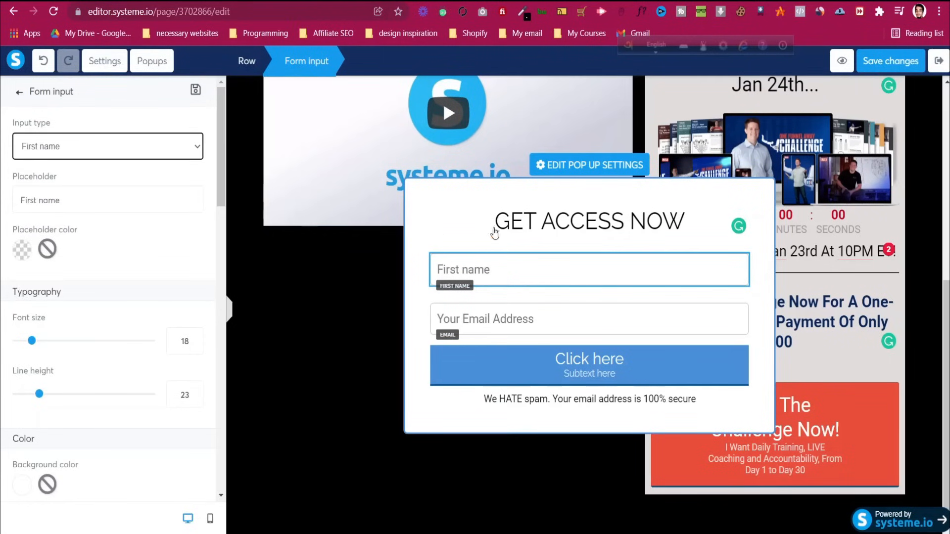
left_click(74, 200)
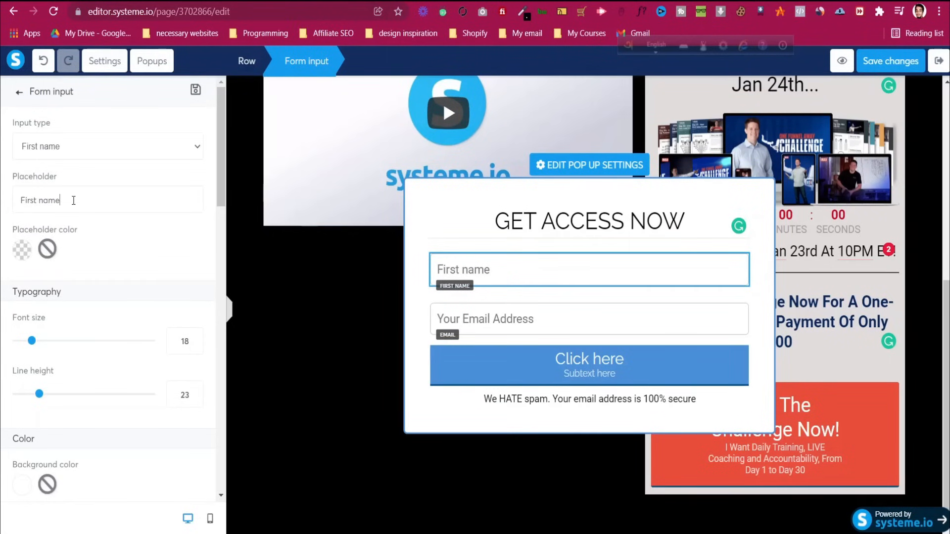
key("ctrl+a")
key("BackSpace")
type("Your Name")
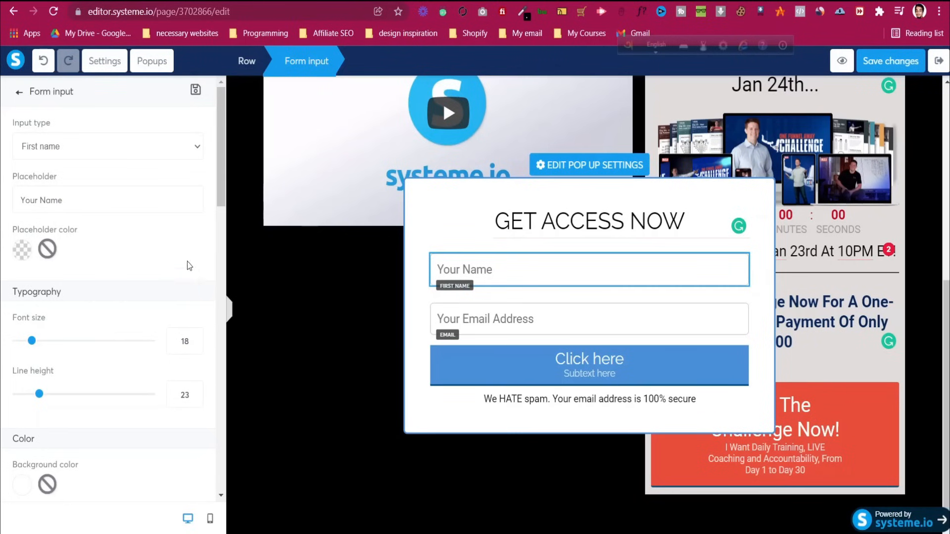
left_click(524, 324)
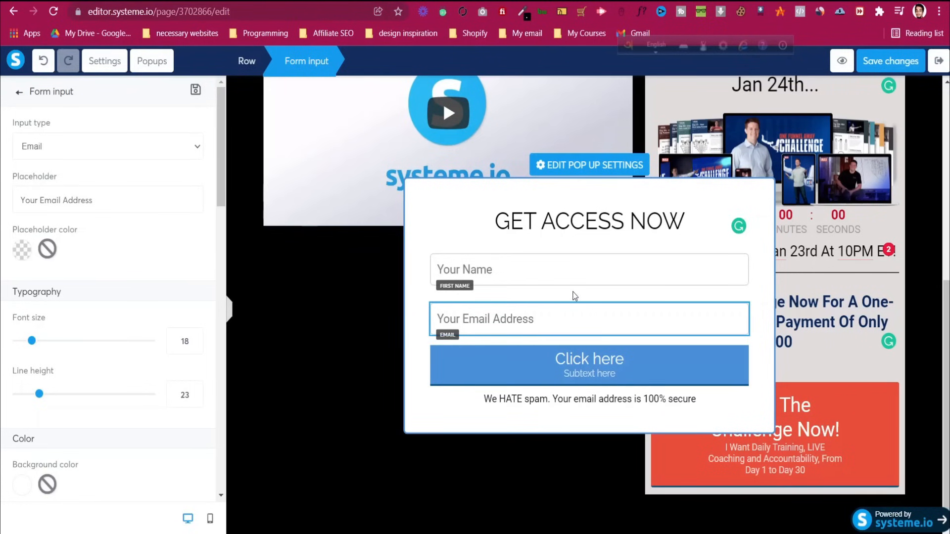
left_click(617, 369)
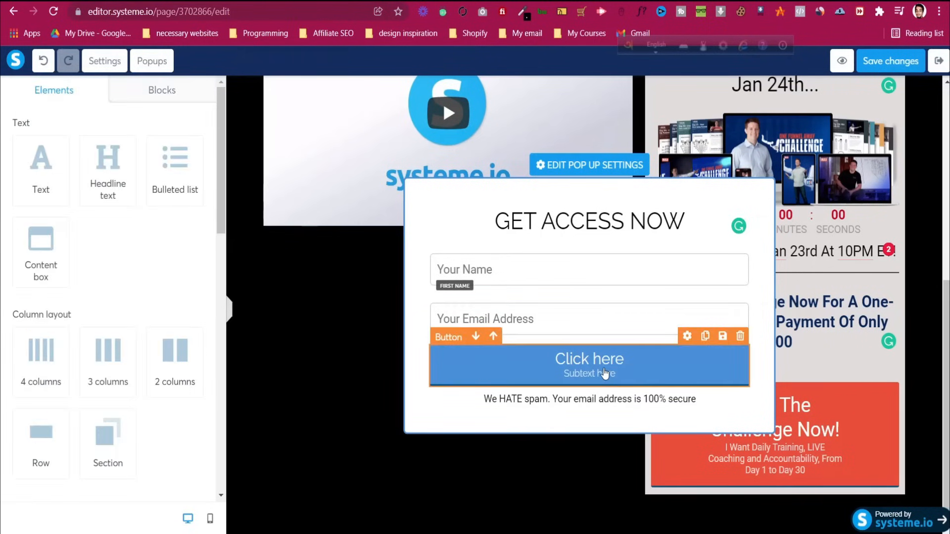
Copy the ClickFunnels Join button's #e84d35 background colour from DevTools
left_click(605, 372)
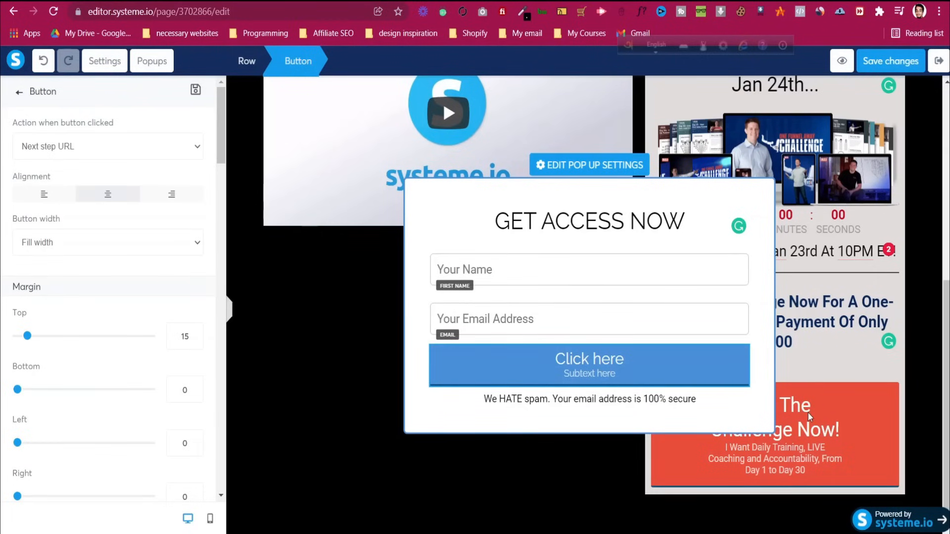
scroll(21, 365, "down", 4)
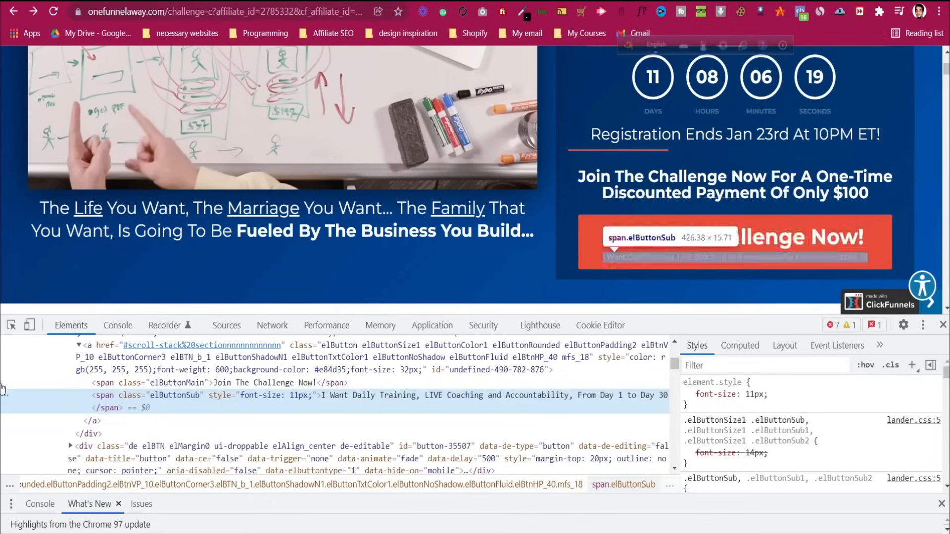
left_click(10, 325)
left_click(583, 246)
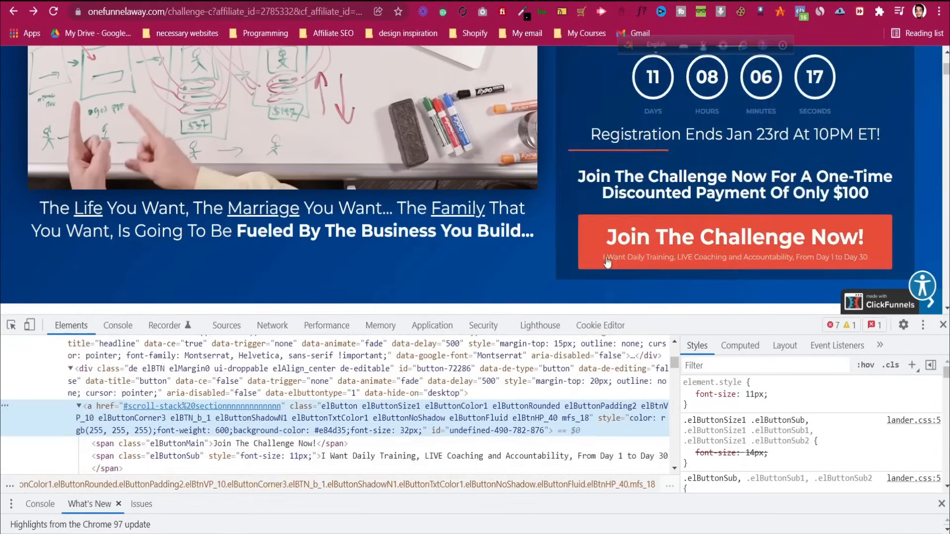
left_click(779, 416)
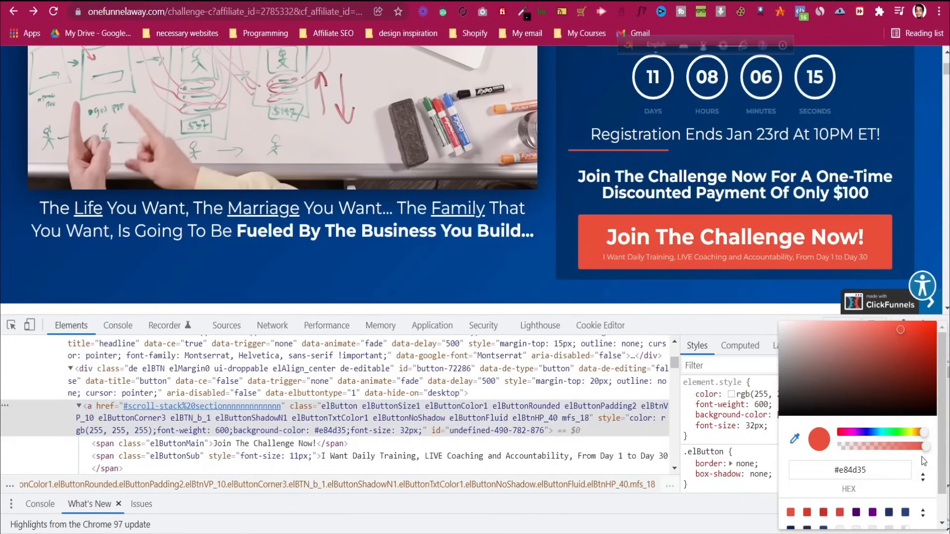
left_click(923, 477)
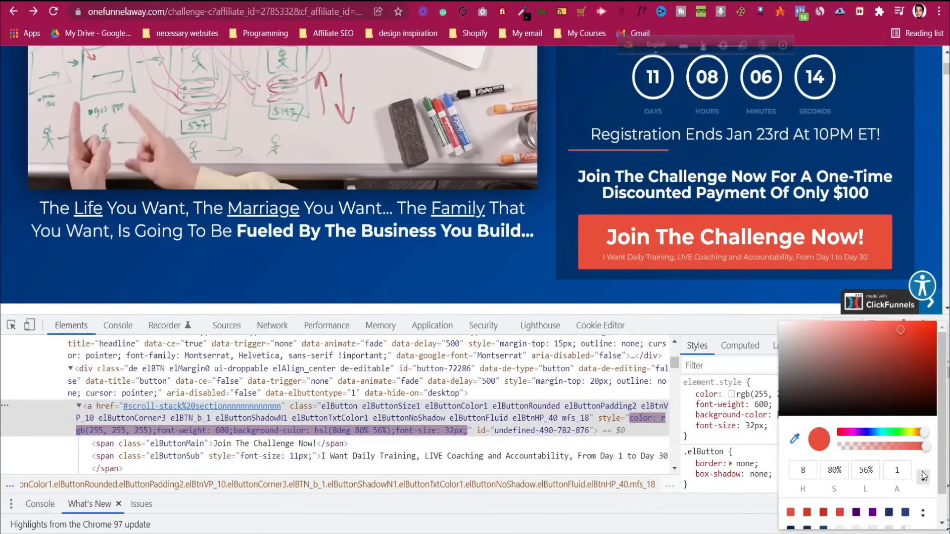
left_click(923, 477)
triple_click(850, 471)
key("ctrl+c")
right_click(850, 470)
left_click(842, 362)
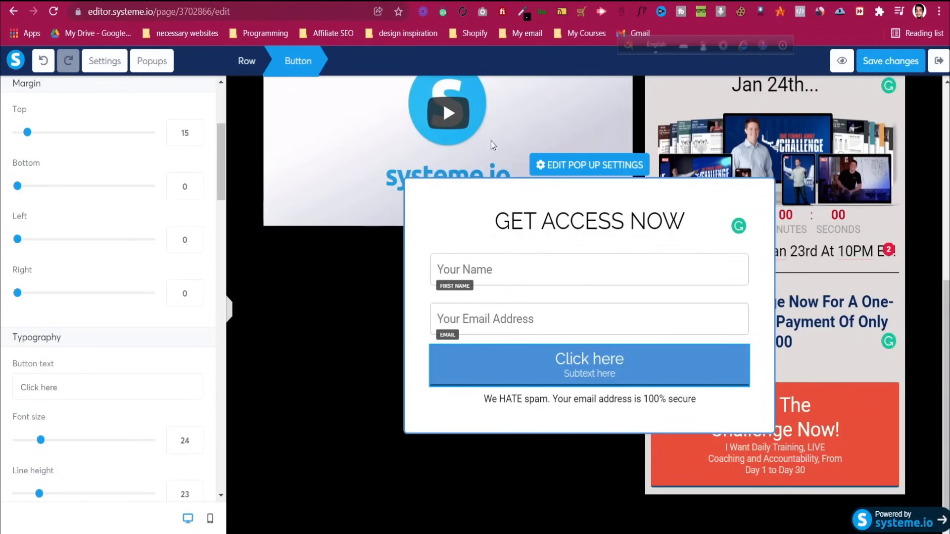
Replace the popup button's blue 4A90E2 background with #e84d35
scroll(70, 377, "down", 1)
scroll(69, 377, "down", 10)
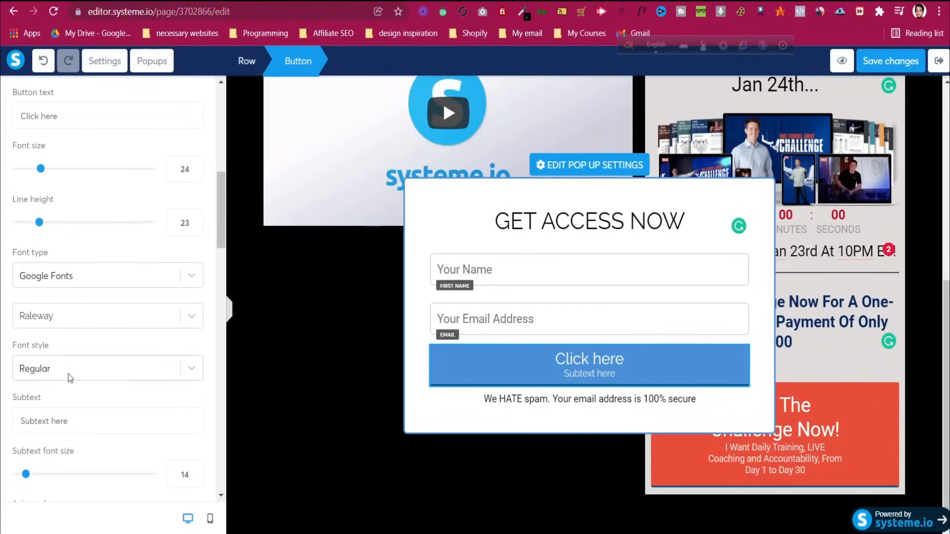
scroll(68, 387, "down", 3)
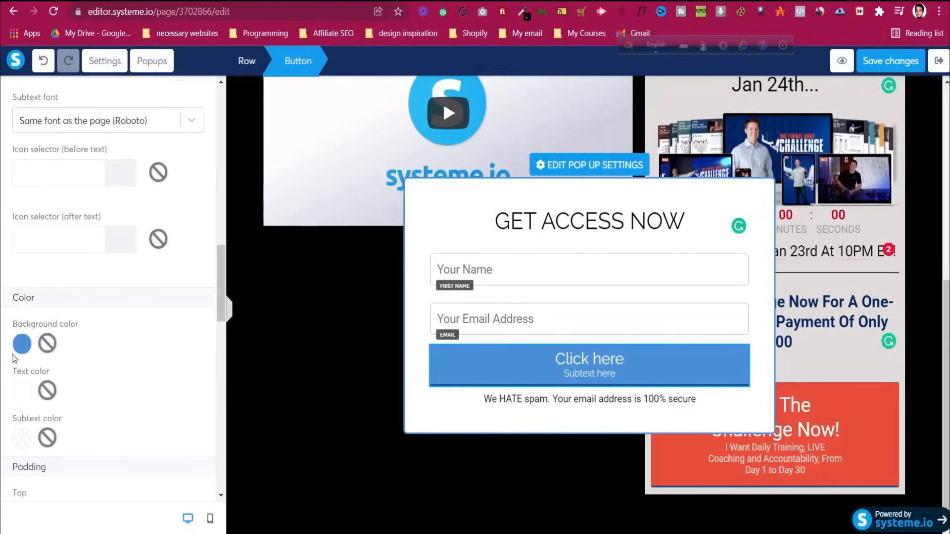
left_click(22, 344)
double_click(113, 417)
key("ctrl+v")
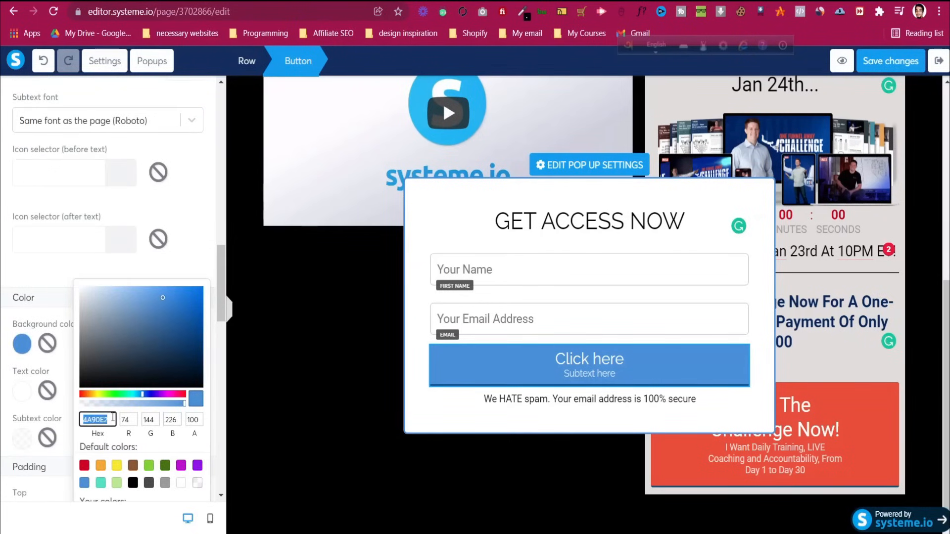
left_click(63, 281)
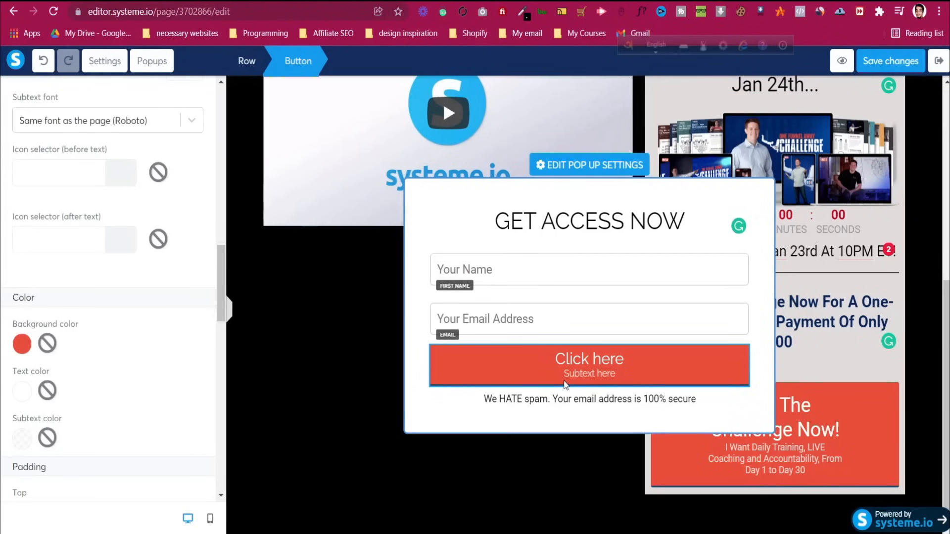
key("ctrl+Tab")
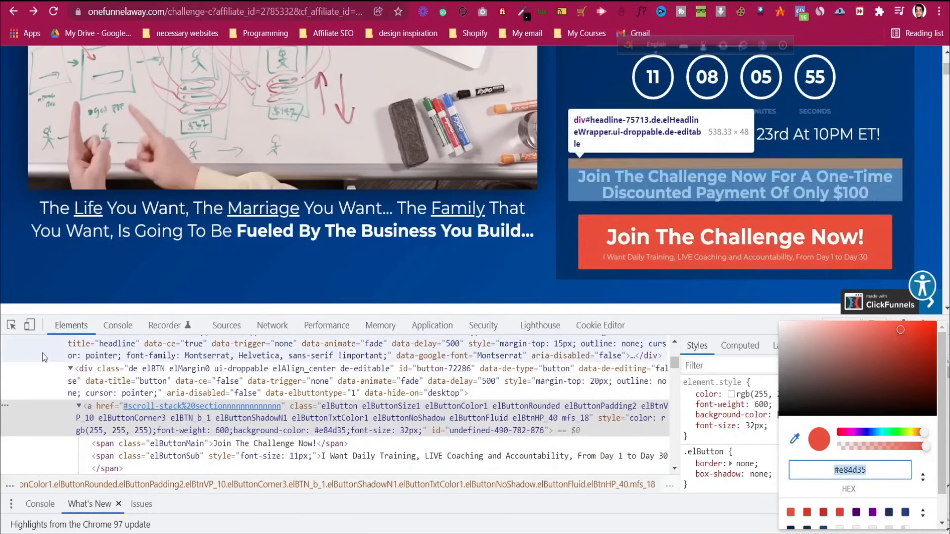
left_click(11, 326)
Change the popup button text from Click here to 'Join The Challenge Now!', copied from the reference page
left_click(640, 237)
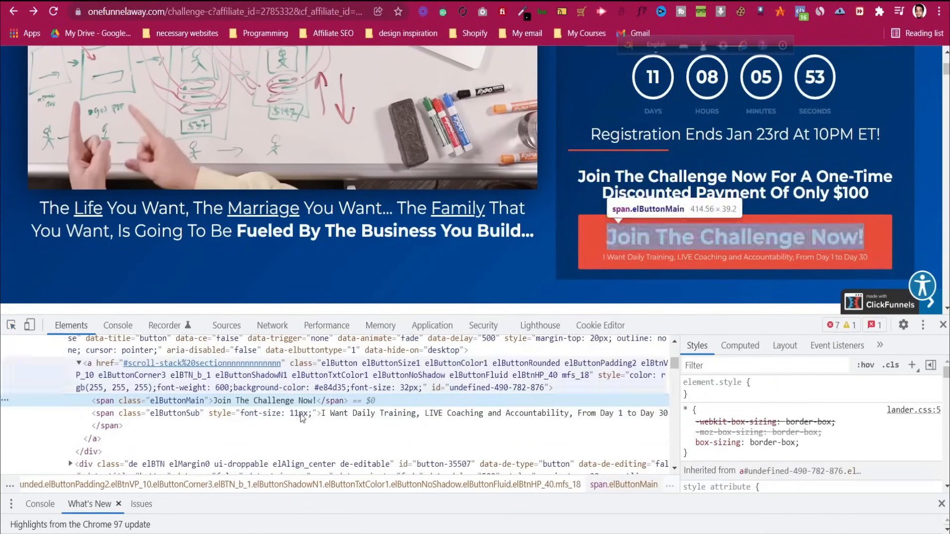
double_click(287, 401)
key("ctrl+c")
right_click(287, 401)
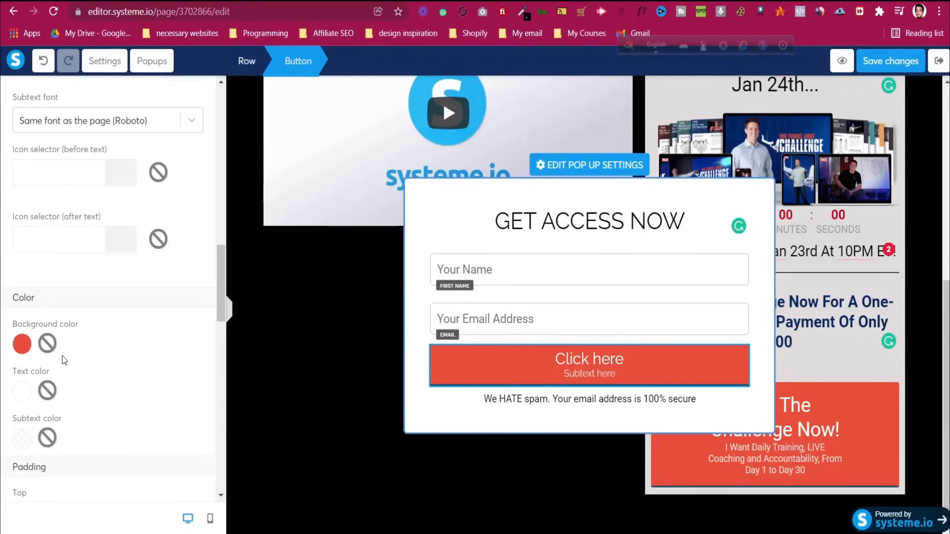
scroll(64, 361, "up", 10)
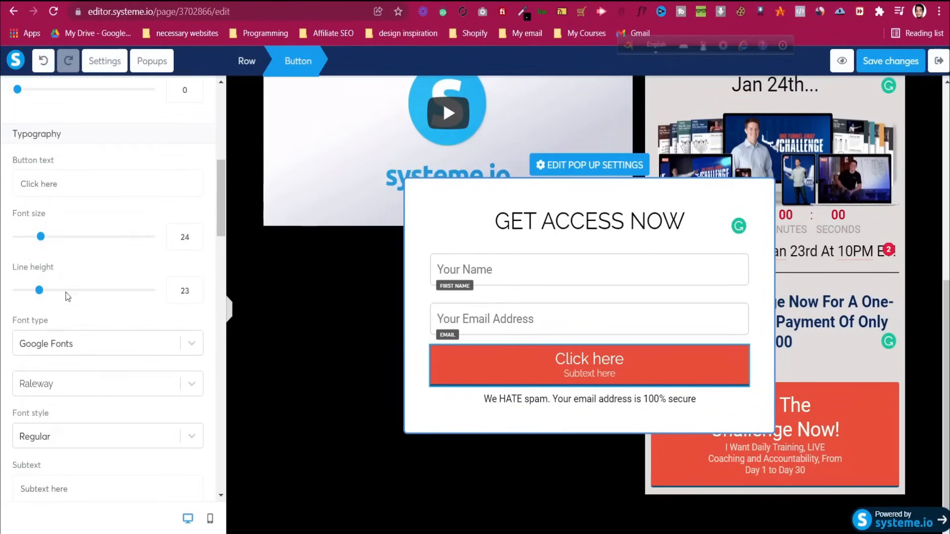
scroll(69, 304, "up", 2)
triple_click(76, 250)
key("ctrl+v")
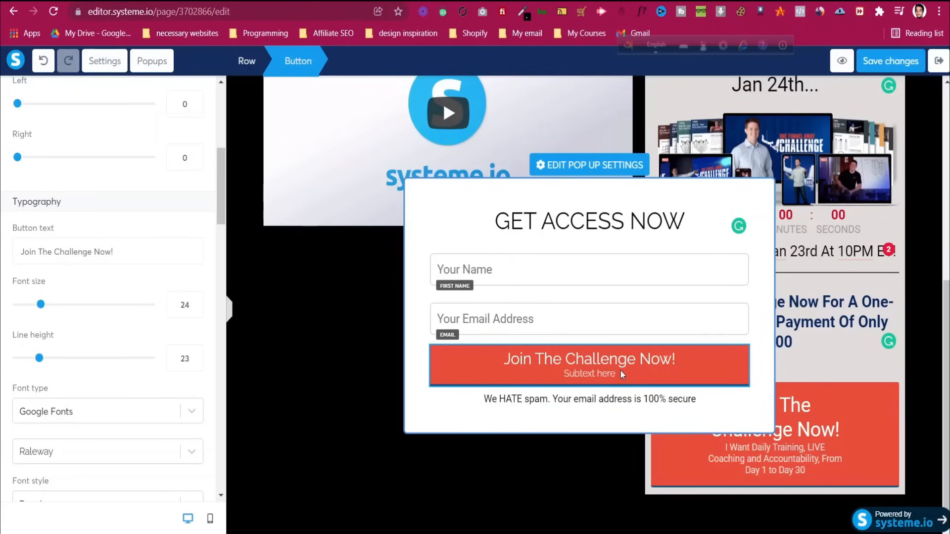
Set the popup button's click action to Send form
scroll(124, 361, "up", 7)
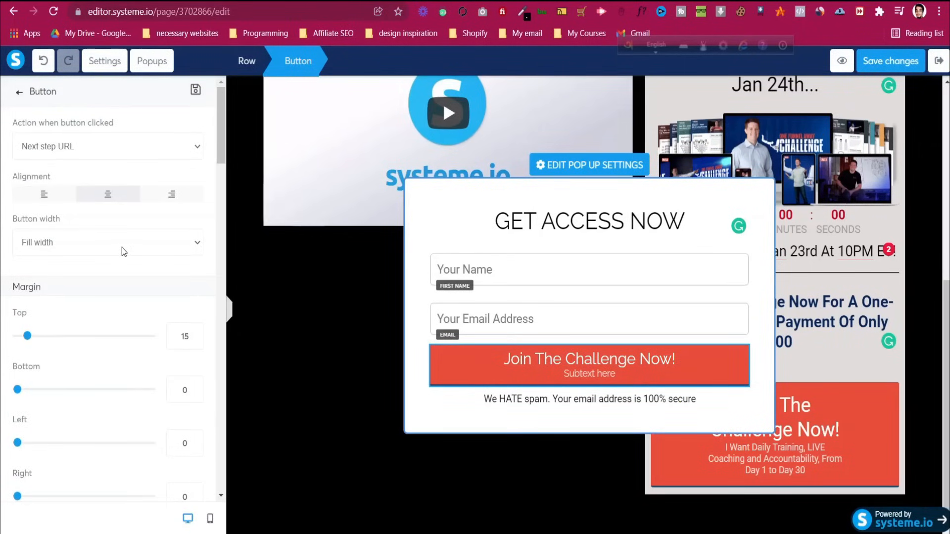
left_click(84, 156)
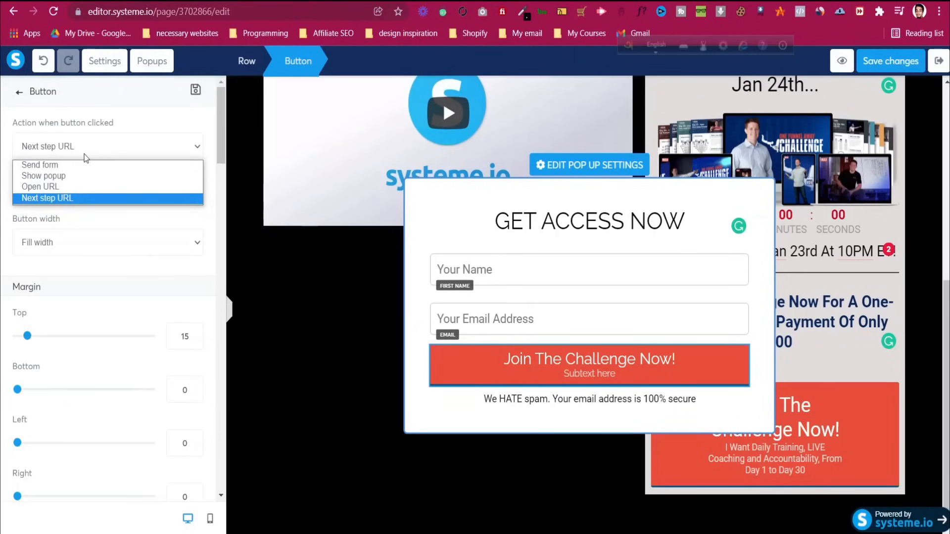
left_click(88, 164)
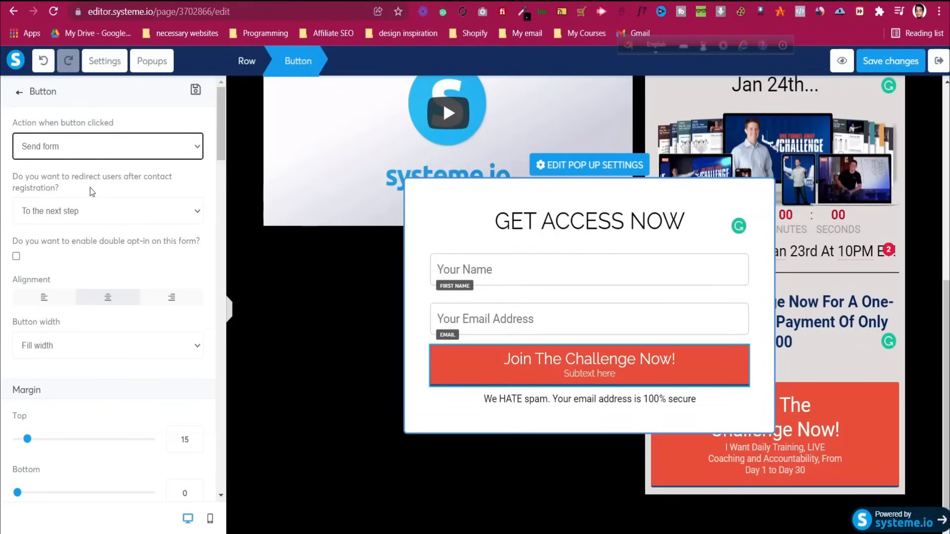
Keep the opt-in form sending signups to the next step after submission
left_click(72, 190)
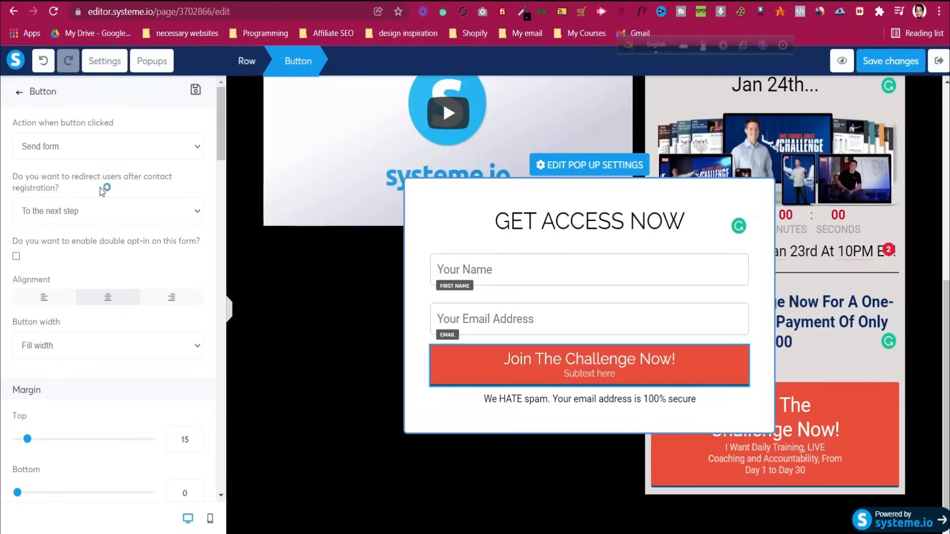
left_click(95, 213)
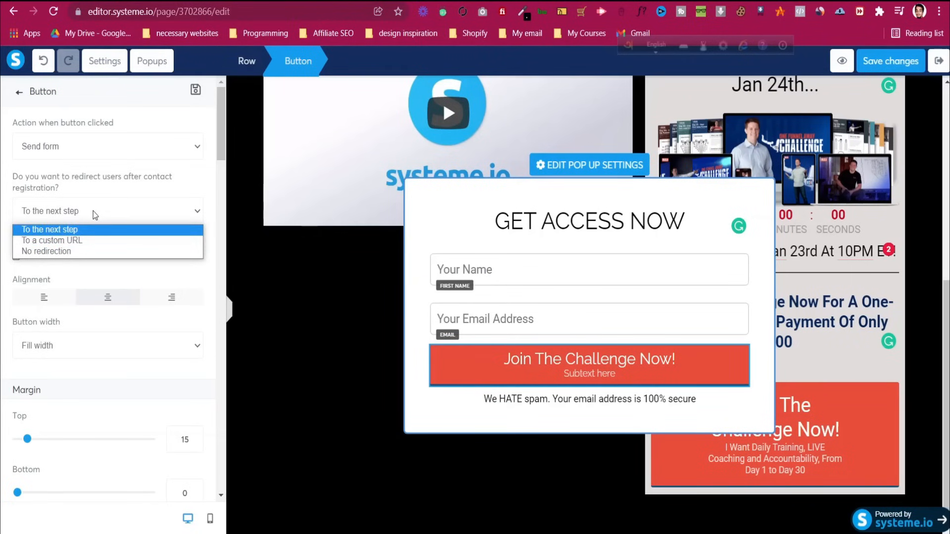
left_click(93, 212)
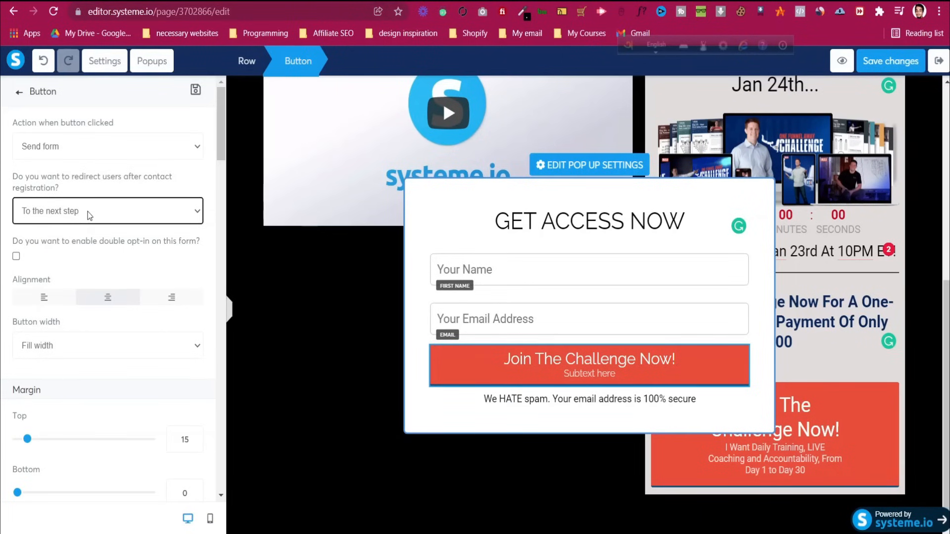
left_click(579, 404)
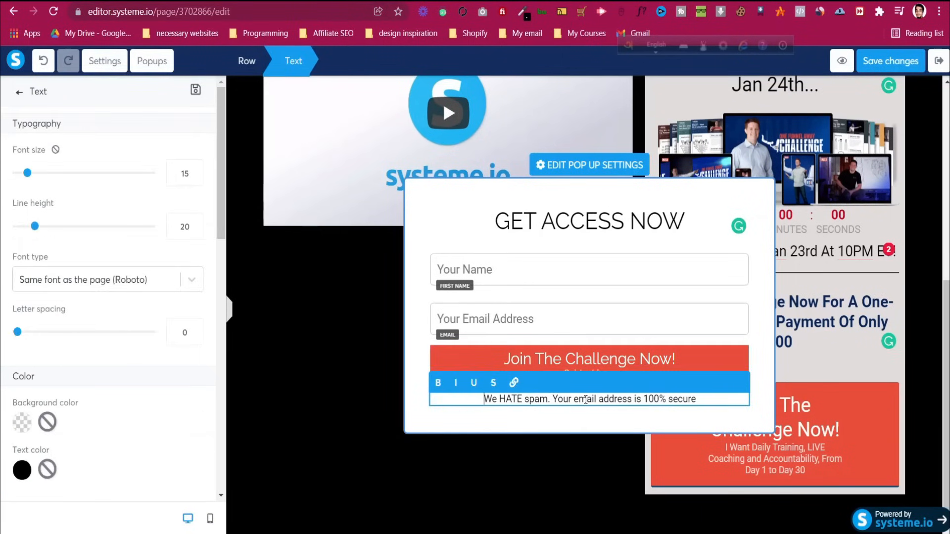
left_click(553, 443)
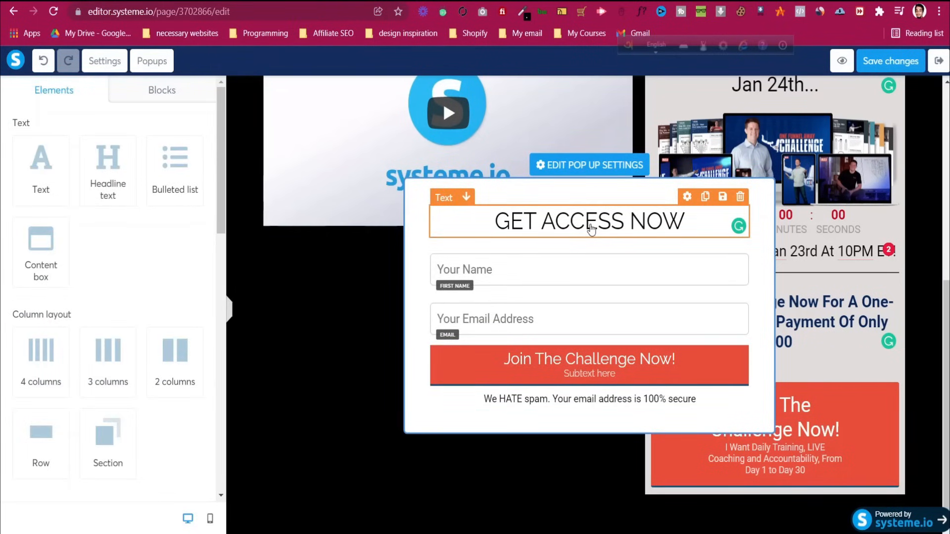
Inspect the Your Name field's settings in the popup form
left_click(585, 255)
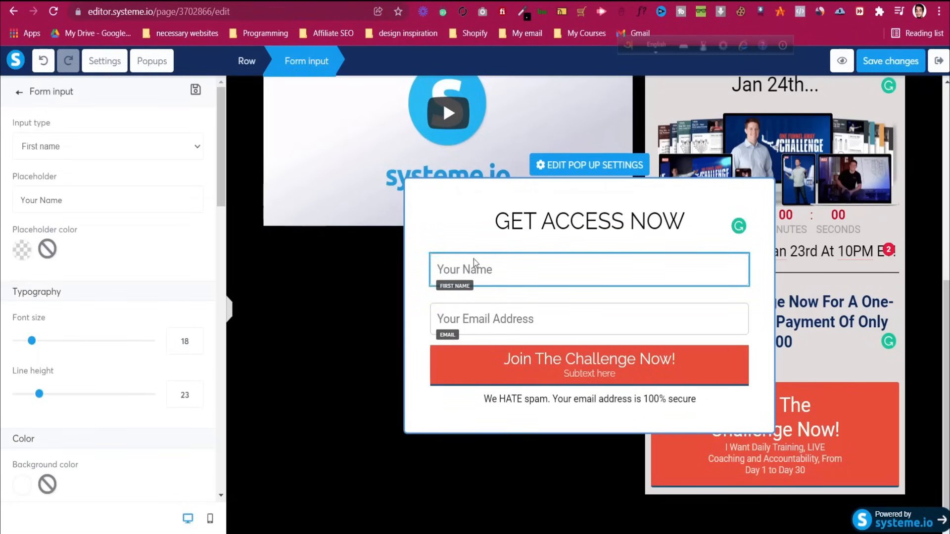
scroll(108, 262, "down", 10)
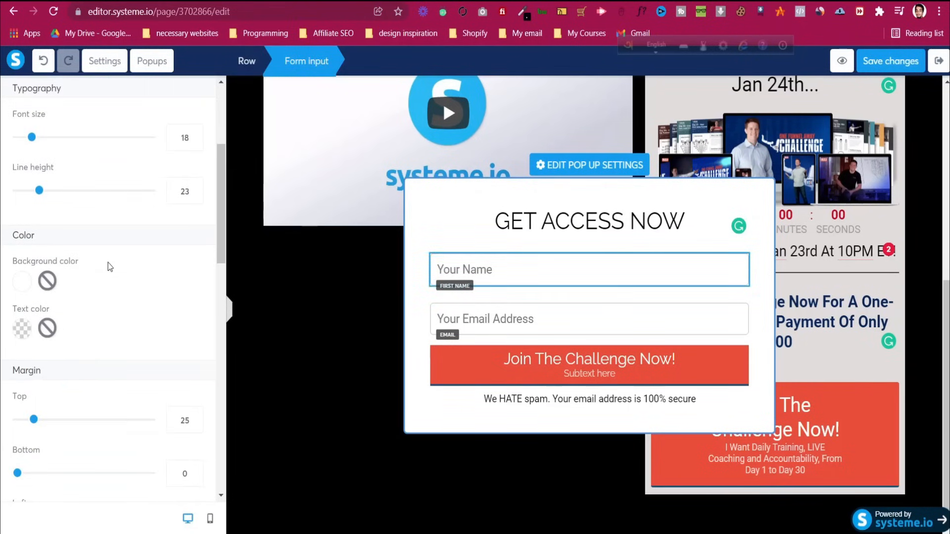
scroll(109, 267, "down", 10)
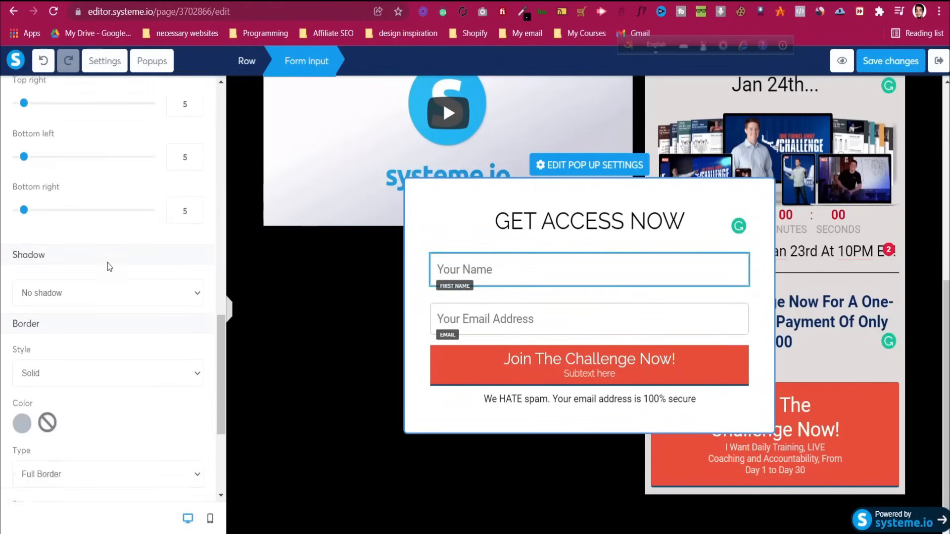
scroll(109, 267, "up", 20)
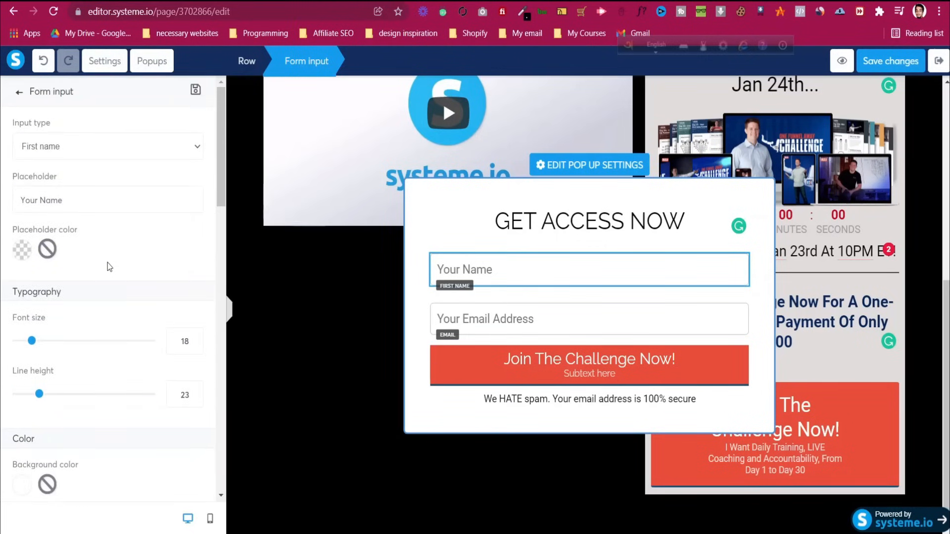
scroll(108, 263, "down", 7)
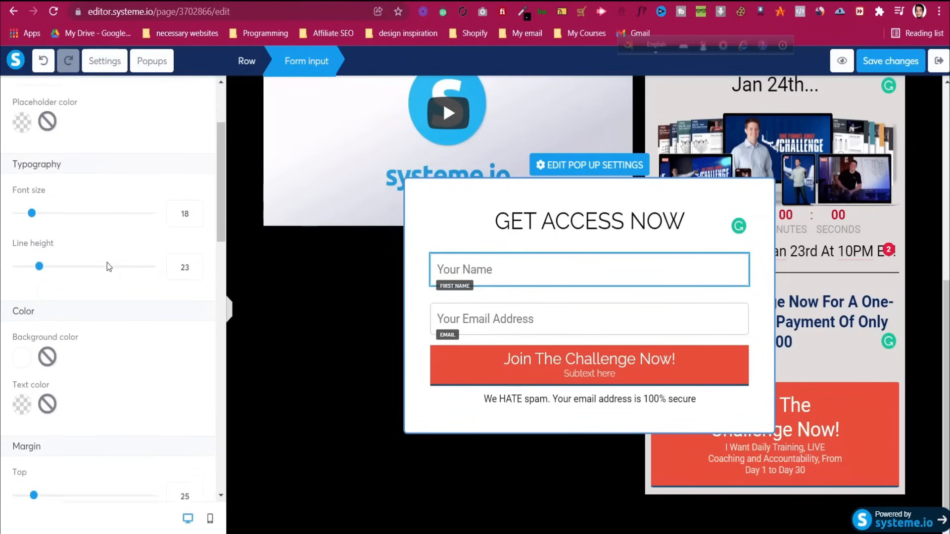
scroll(108, 267, "down", 10)
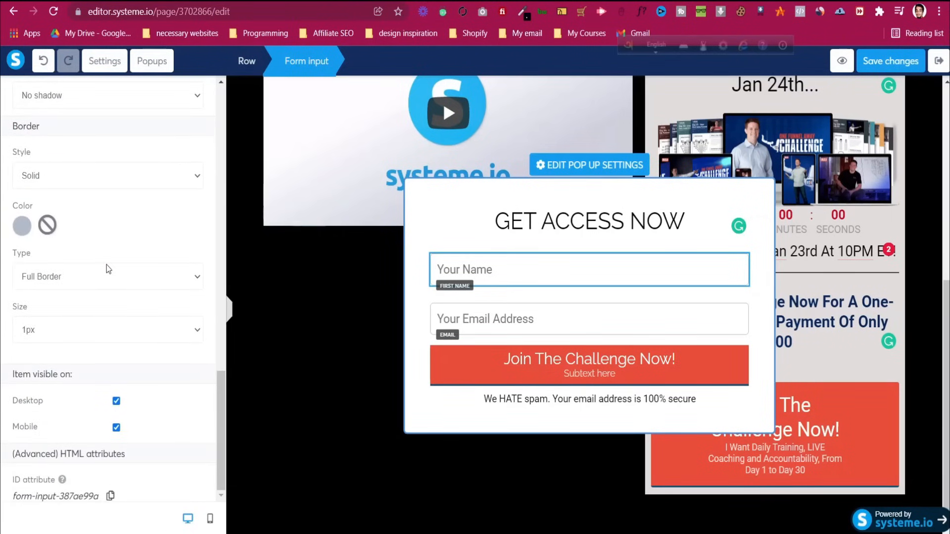
Keep the Your Email Address field's input type as Email
left_click(577, 323)
left_click(578, 323)
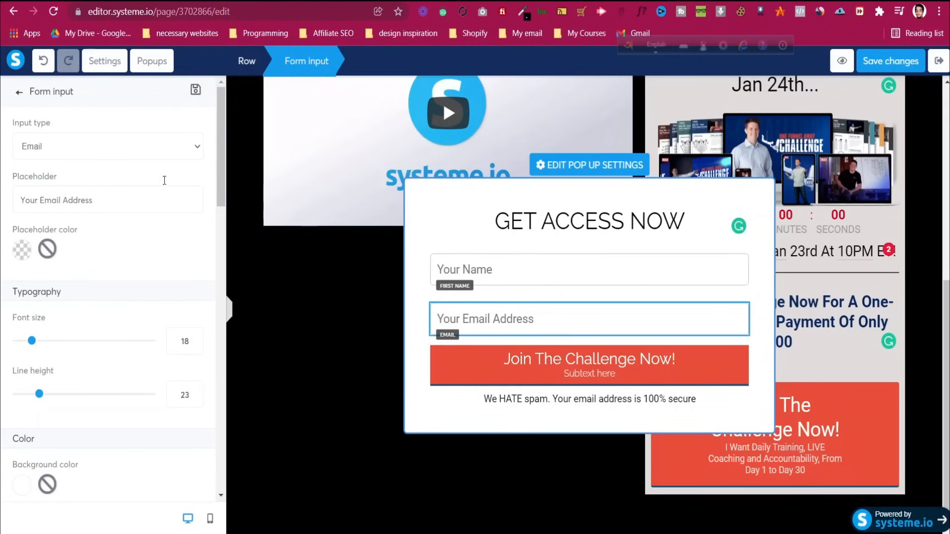
left_click(169, 146)
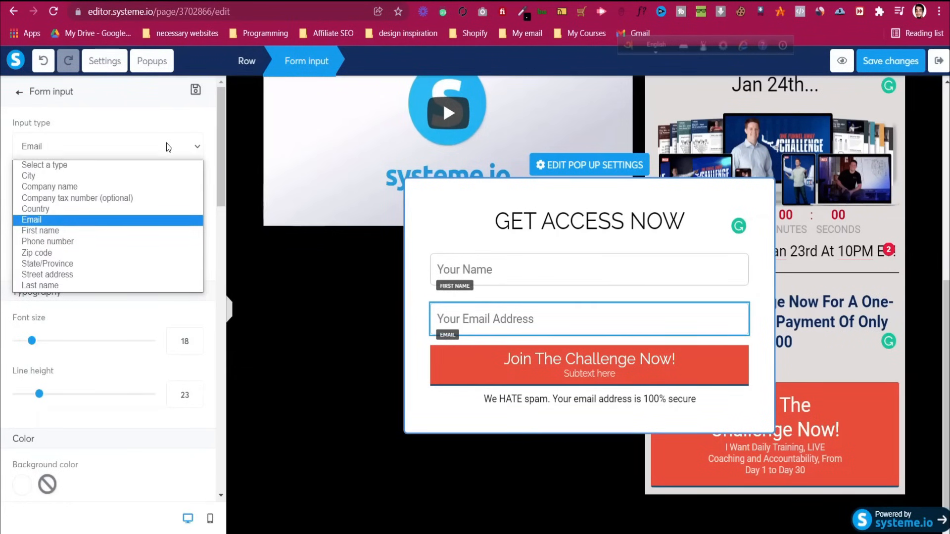
left_click(168, 146)
scroll(167, 280, "down", 7)
scroll(170, 280, "down", 10)
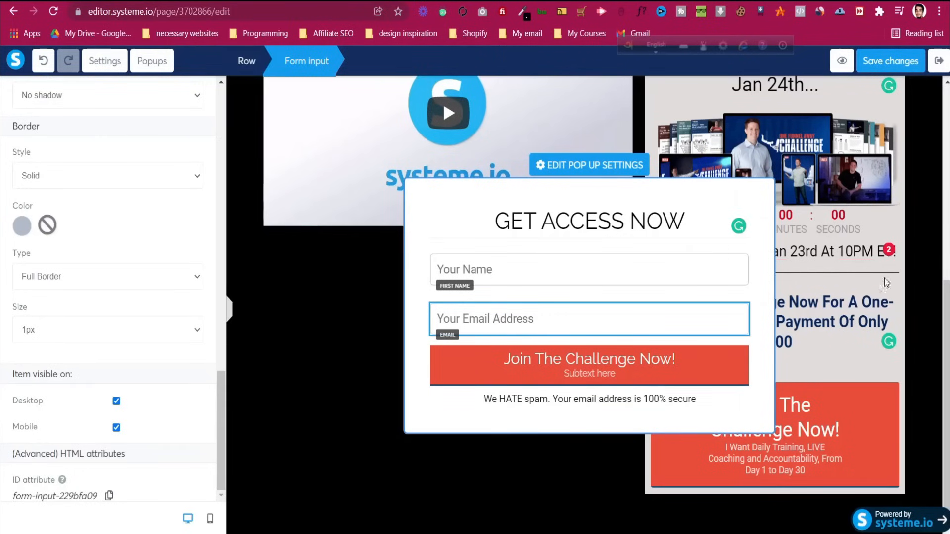
Save the page changes and close the popup editor
key("ctrl+s")
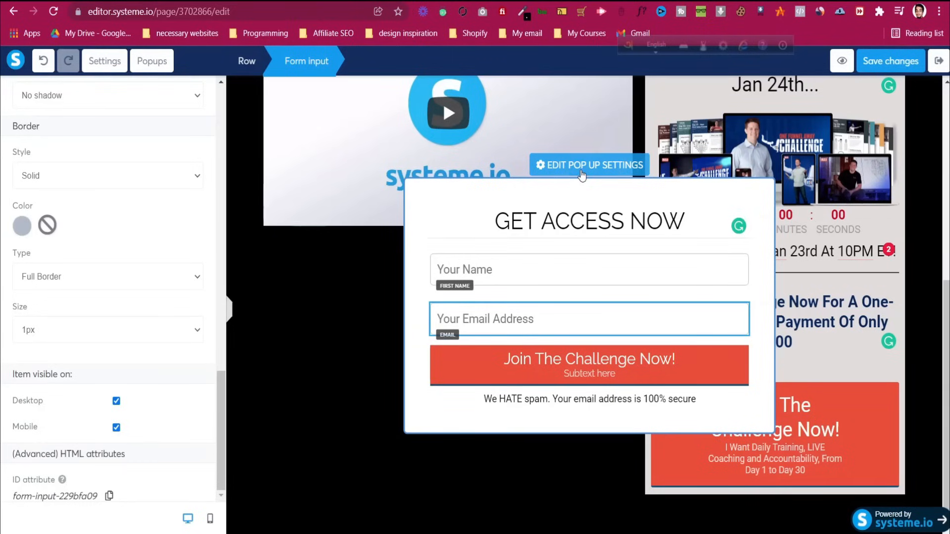
left_click(867, 430)
left_click(867, 429)
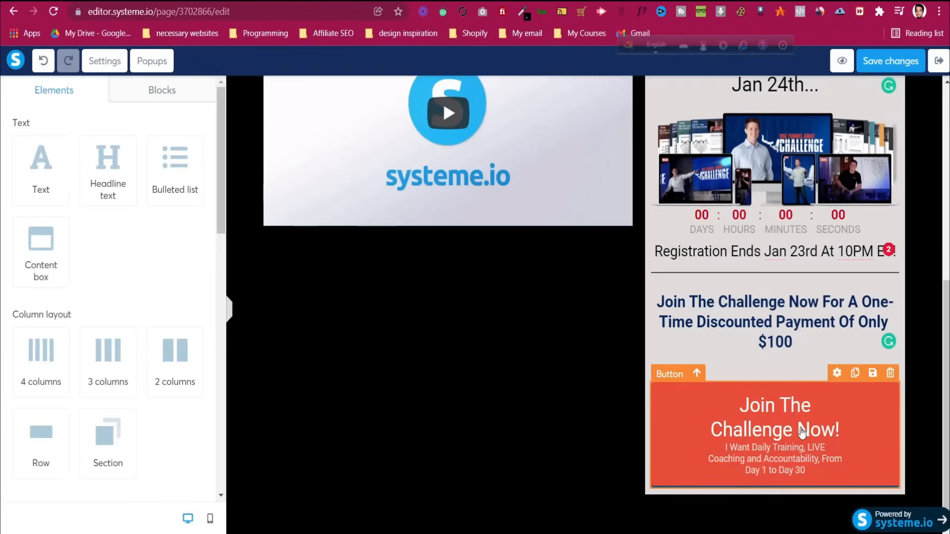
Make the red Join The Challenge Now button show Popup №1
left_click(802, 431)
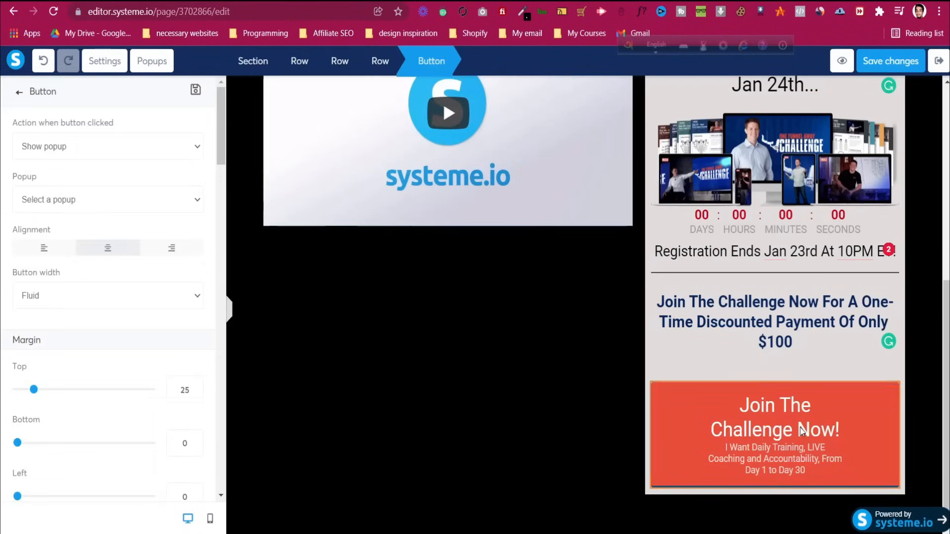
left_click(126, 205)
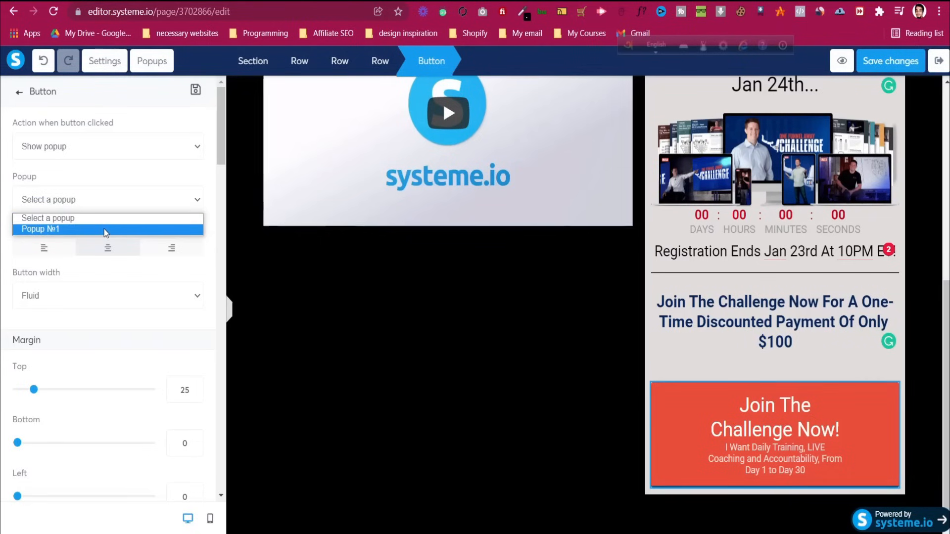
left_click(105, 230)
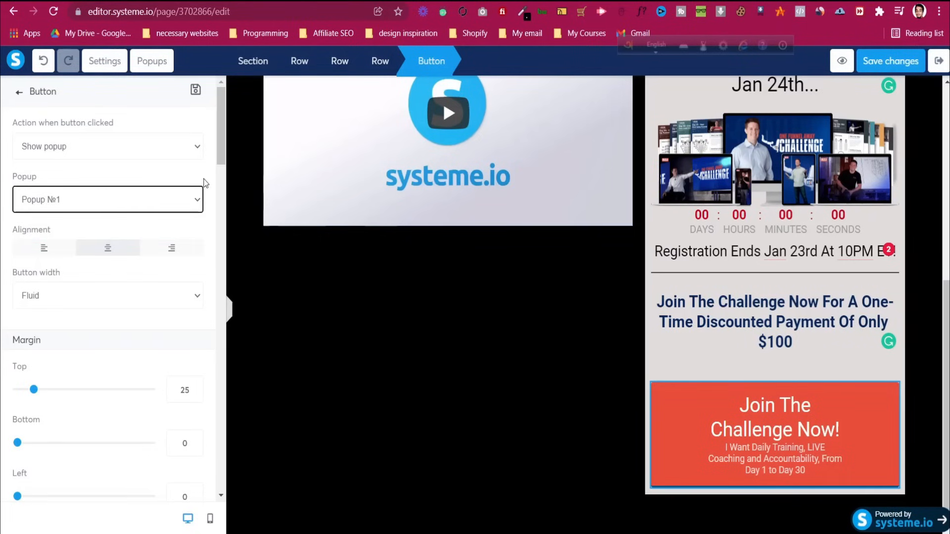
Save the page and preview it to test the button's popup
left_click(890, 61)
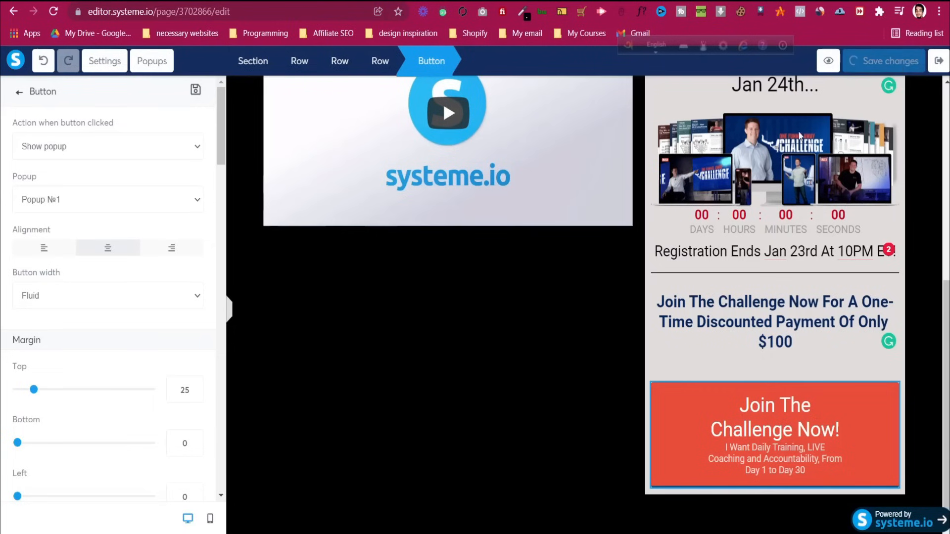
left_click(828, 61)
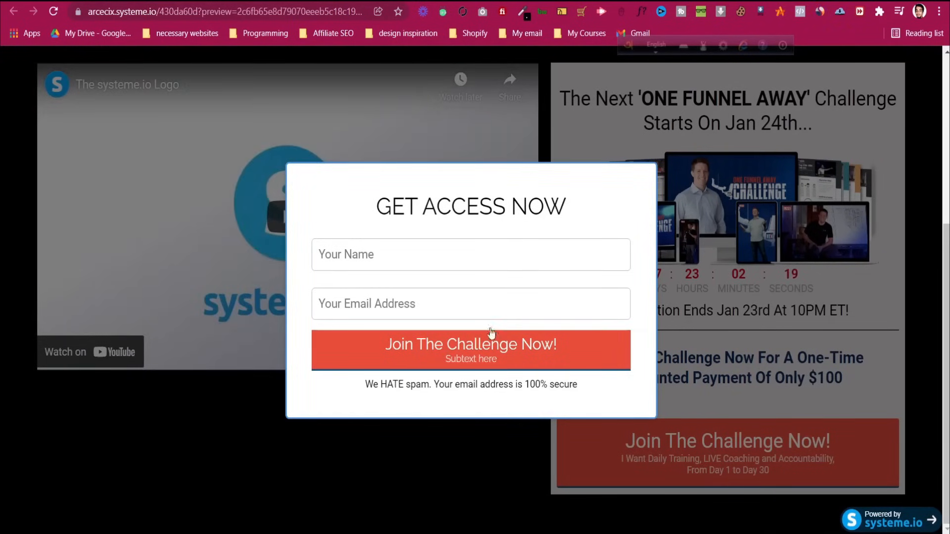
scroll(579, 185, "up", 5)
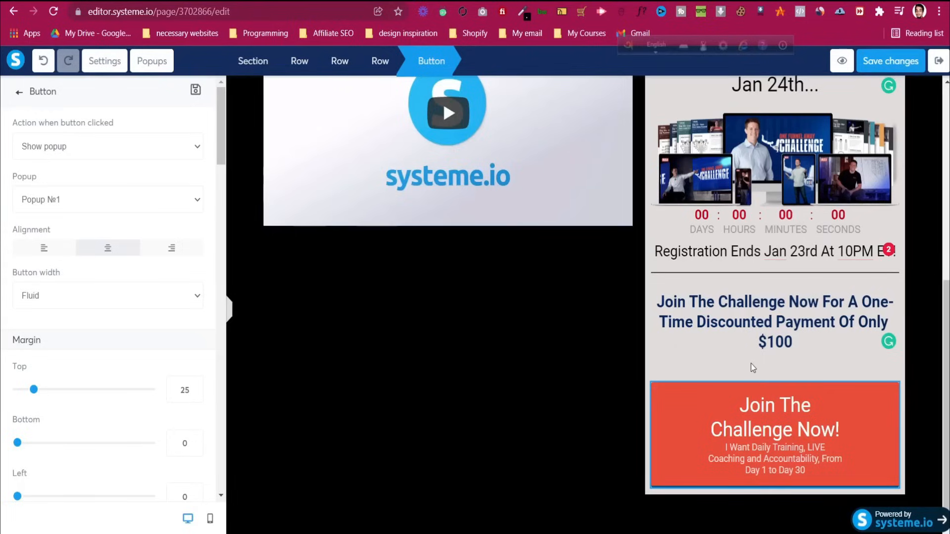
left_click(152, 62)
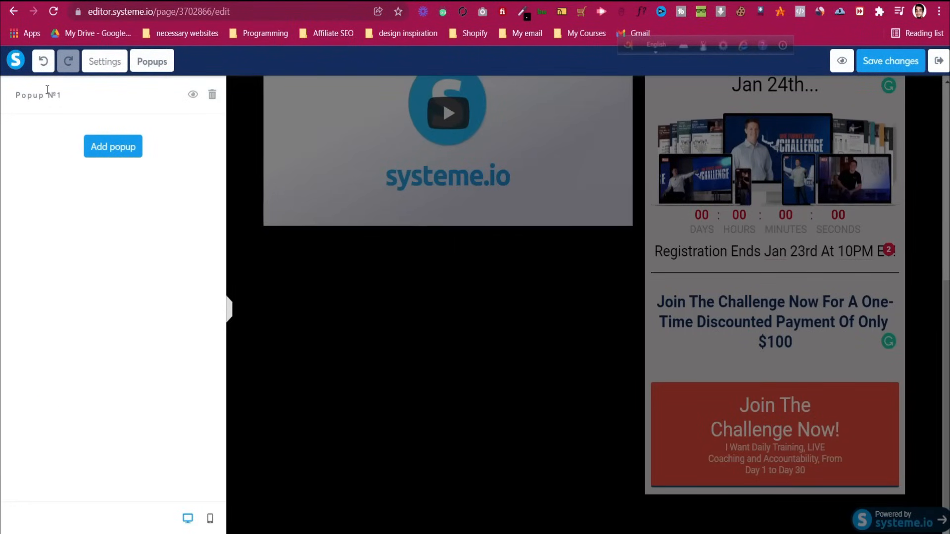
Bring Popup №1 onto the canvas for editing
left_click(379, 228)
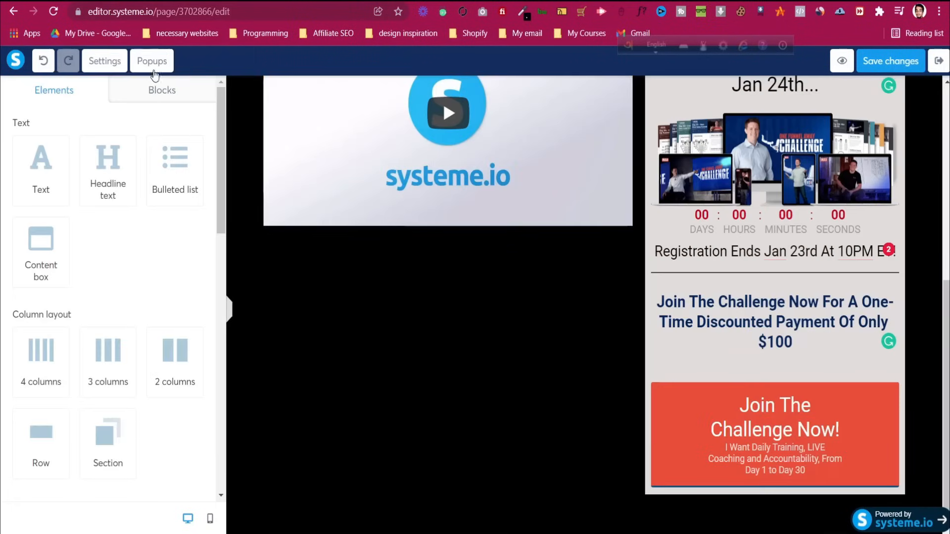
left_click(152, 62)
left_click_drag(60, 95, 16, 95)
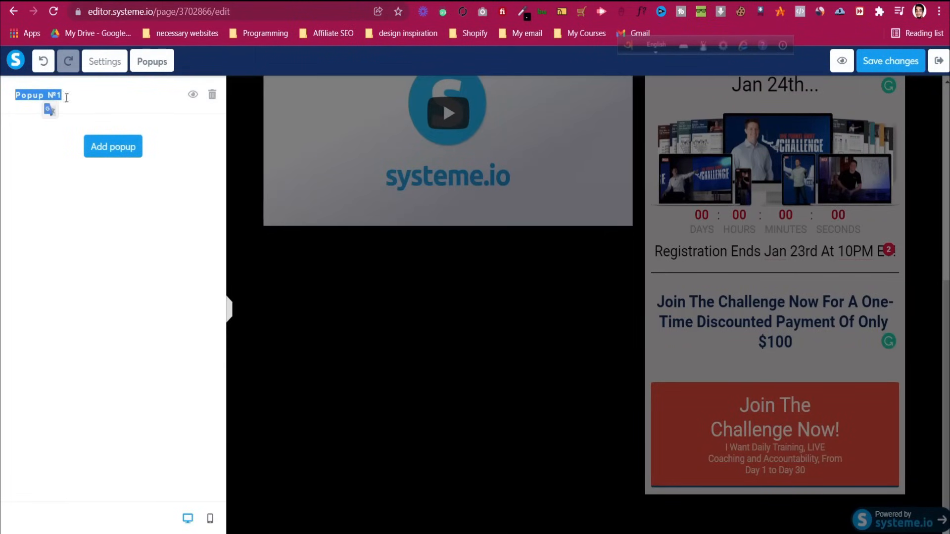
left_click(194, 96)
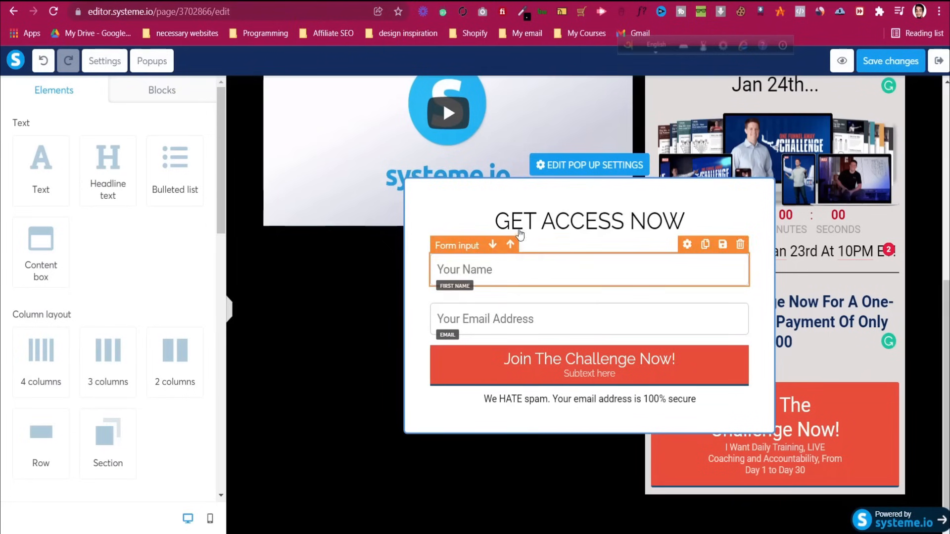
Keep the popup's close button hidden and turn off automatic and exit-intent opening
left_click(555, 169)
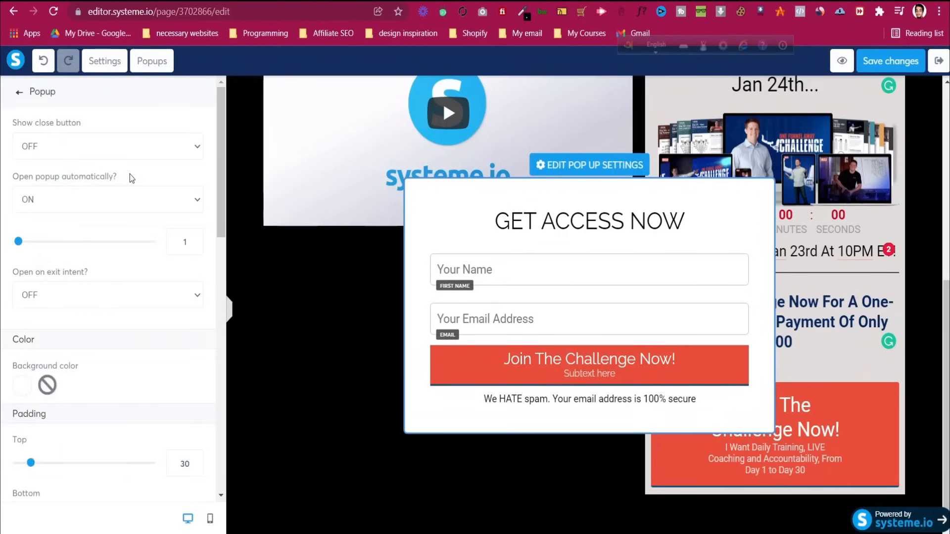
left_click(132, 198)
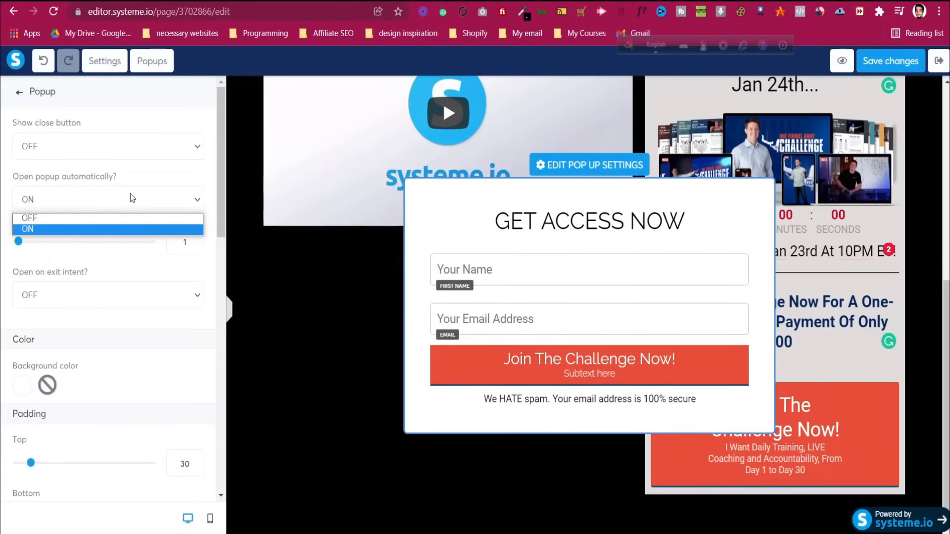
left_click(99, 147)
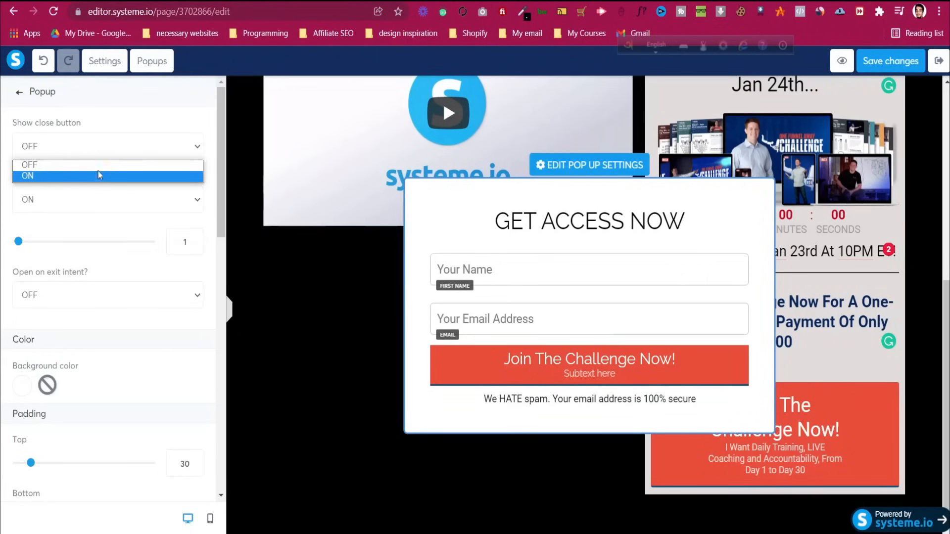
left_click(98, 167)
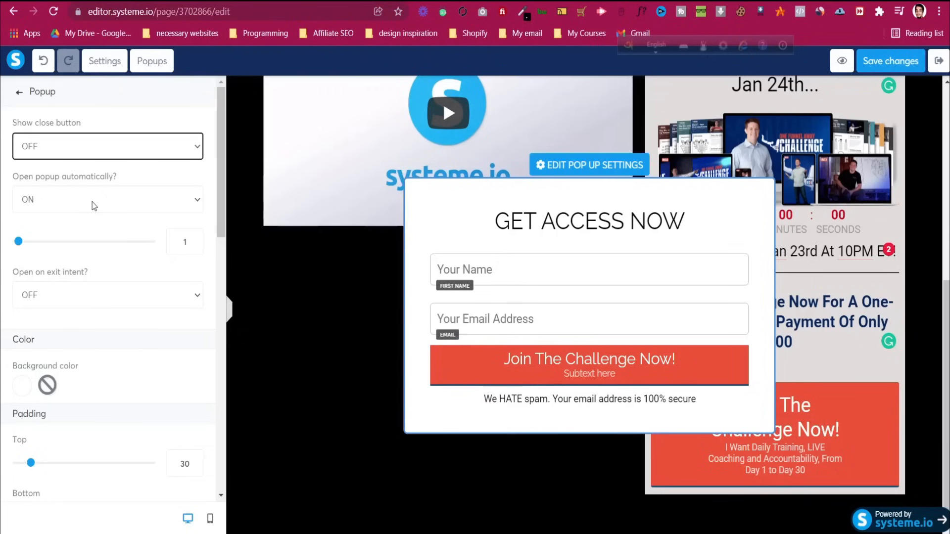
left_click(91, 201)
left_click(85, 222)
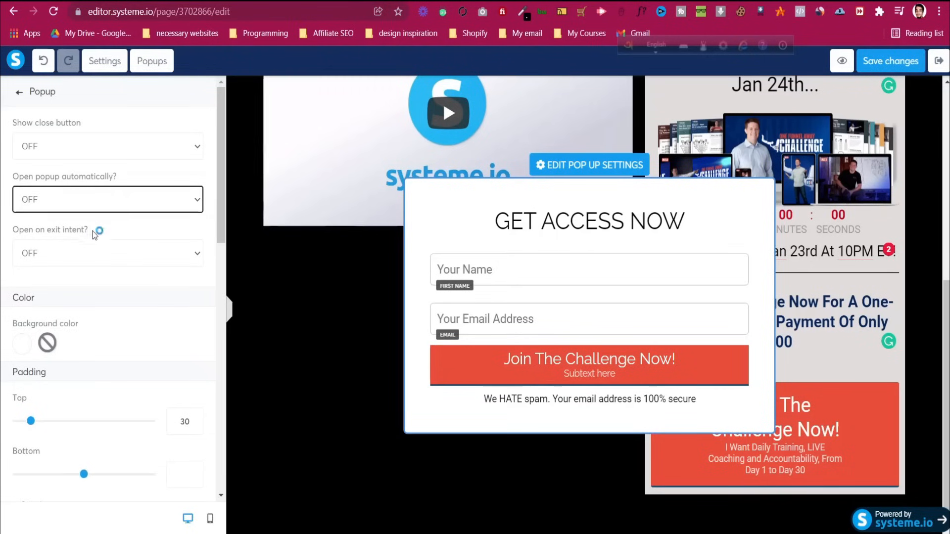
left_click(99, 248)
left_click(99, 249)
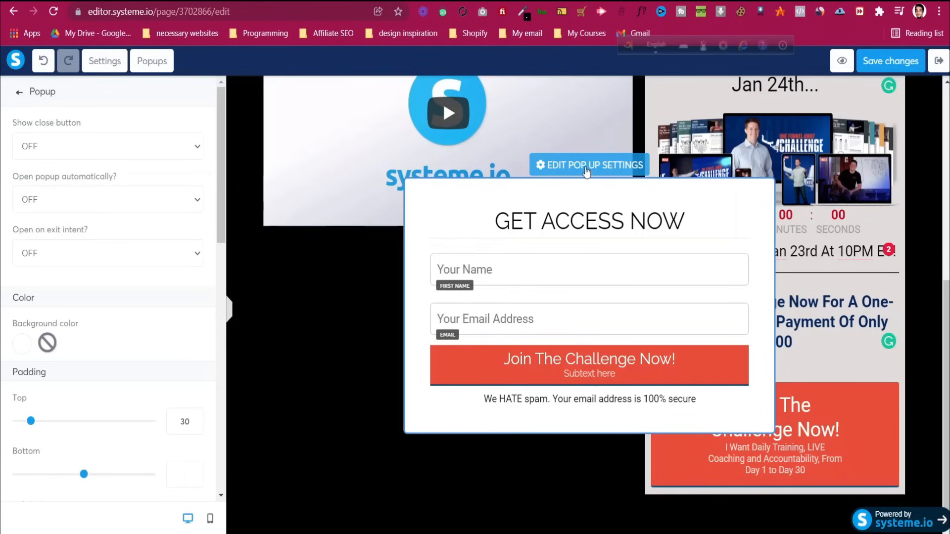
Save the popup with its 3px solid border, soft shadow and 6px rounded corners
scroll(50, 282, "down", 1)
scroll(22, 290, "down", 5)
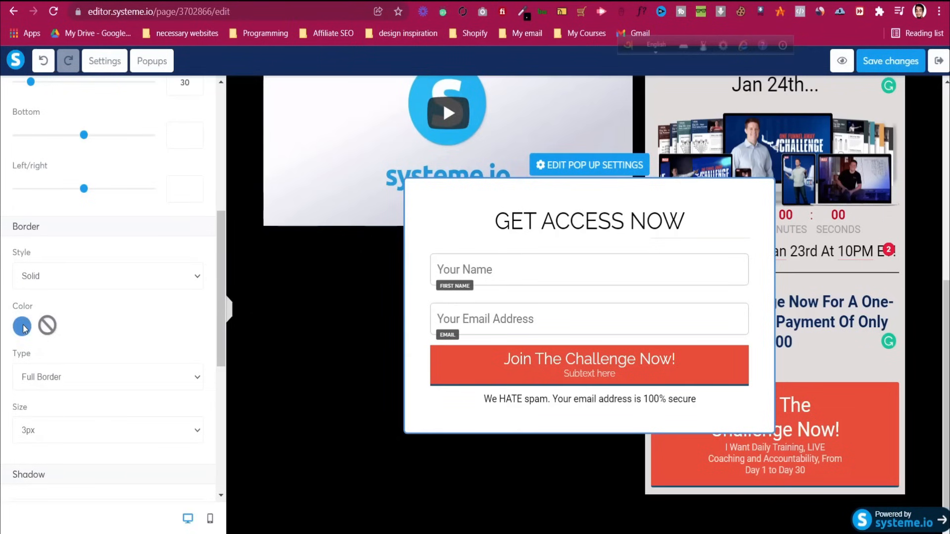
scroll(22, 327, "down", 4)
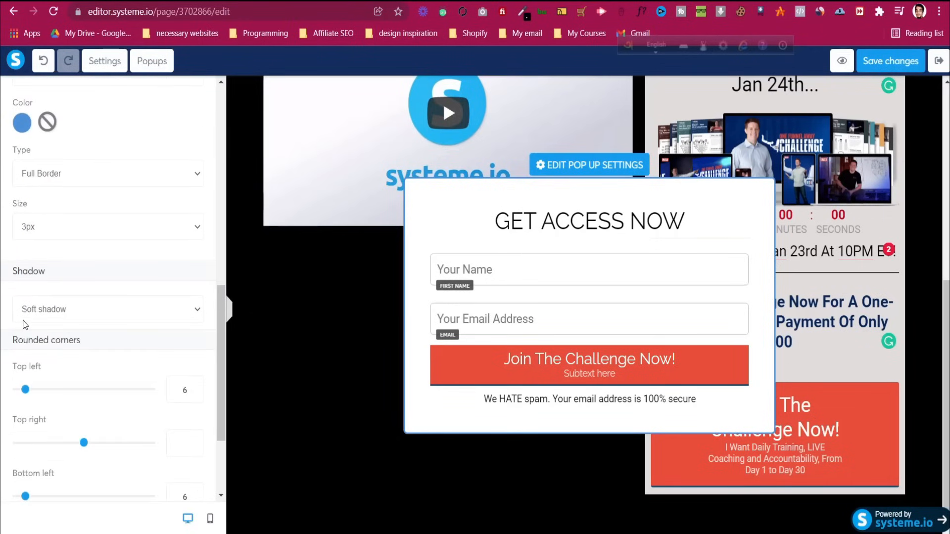
scroll(55, 319, "down", 3)
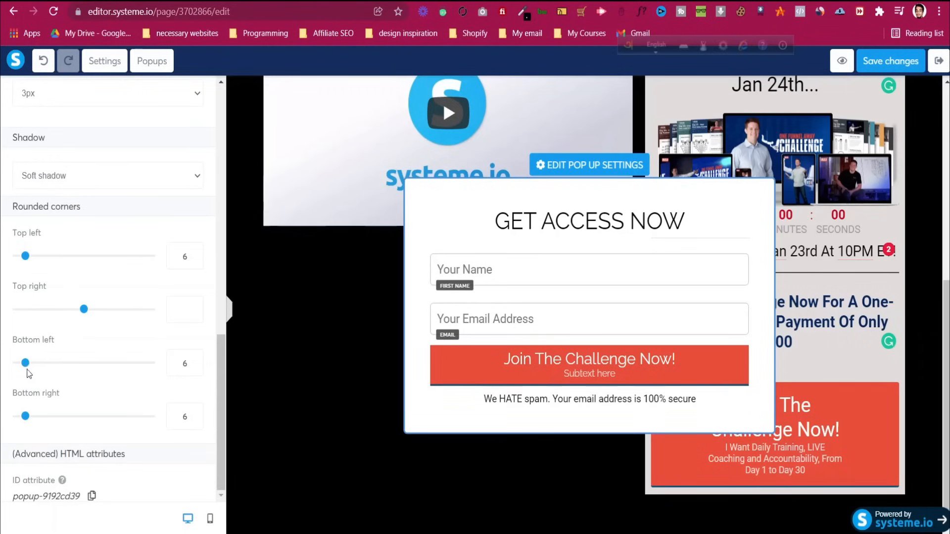
left_click(878, 61)
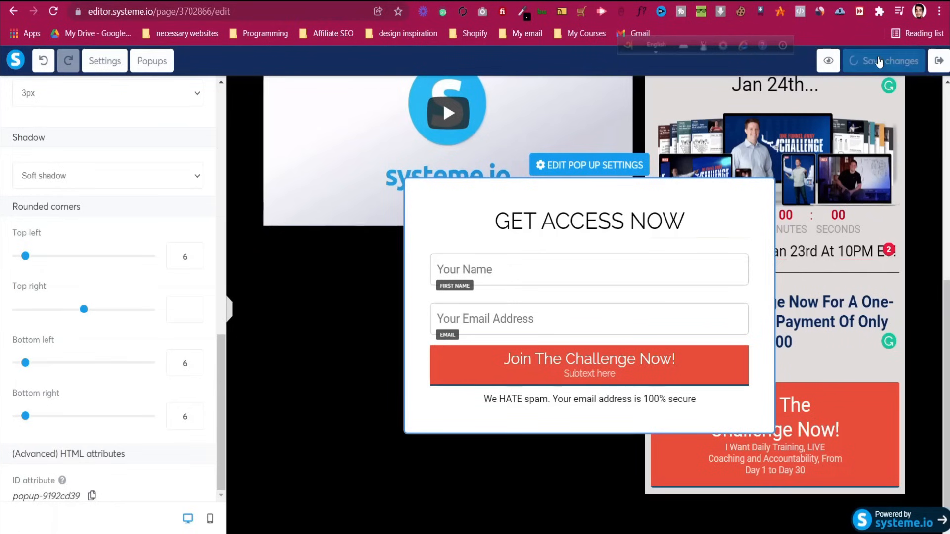
Preview the page and confirm Join The Challenge Now! opens the Get Access Now popup
left_click(842, 60)
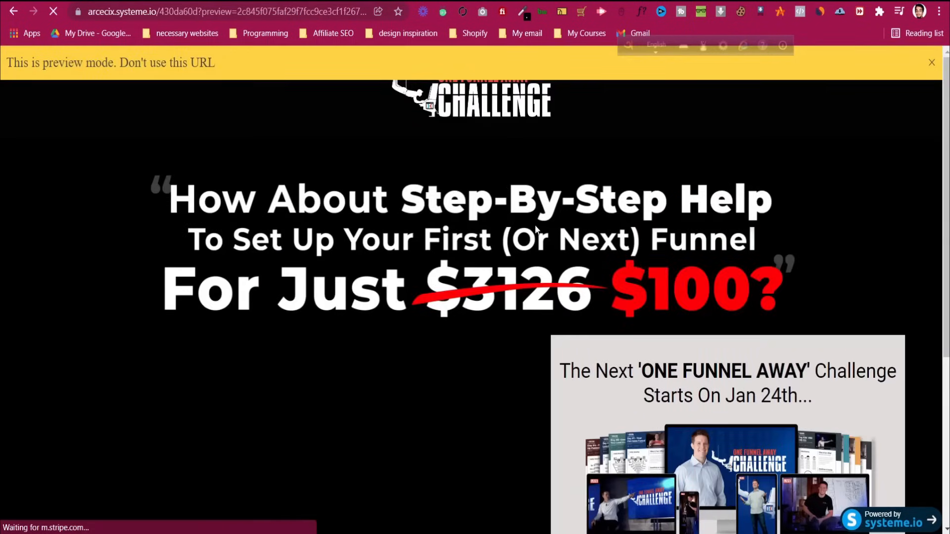
scroll(559, 300, "down", 1)
scroll(559, 299, "down", 5)
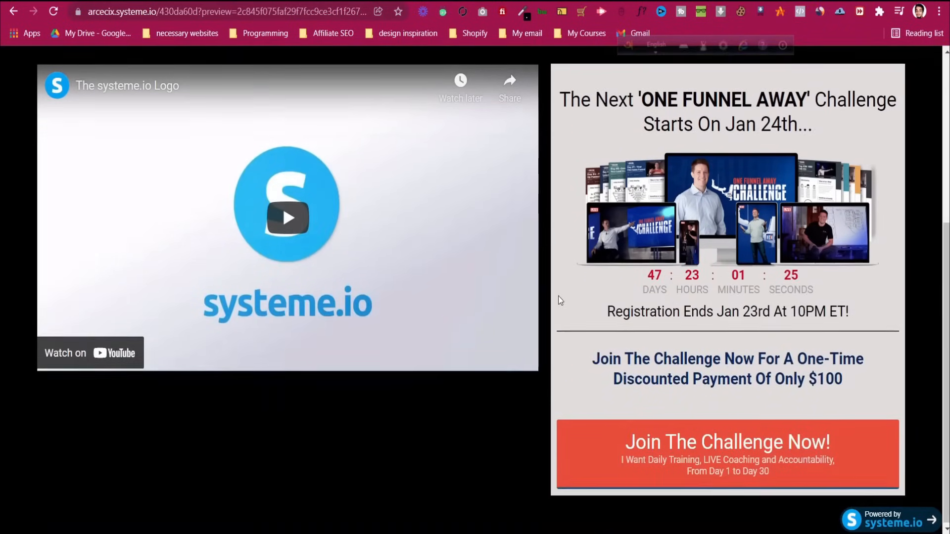
left_click(709, 455)
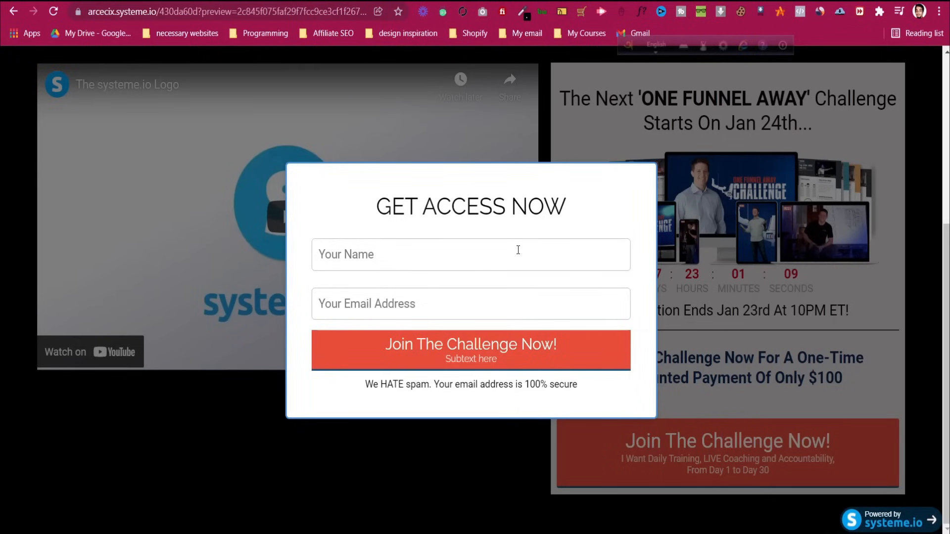
left_click(165, 1)
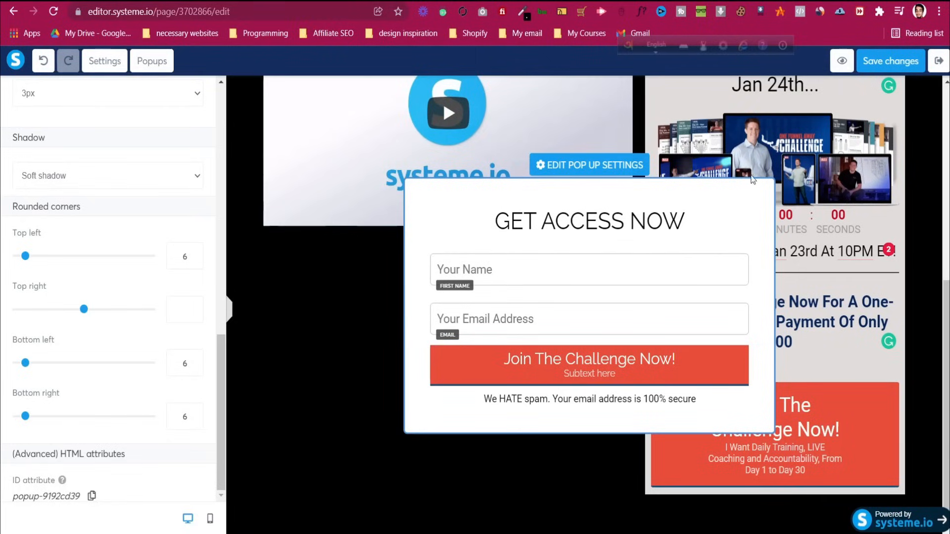
Leave popup editing and save the sales page
left_click(863, 302)
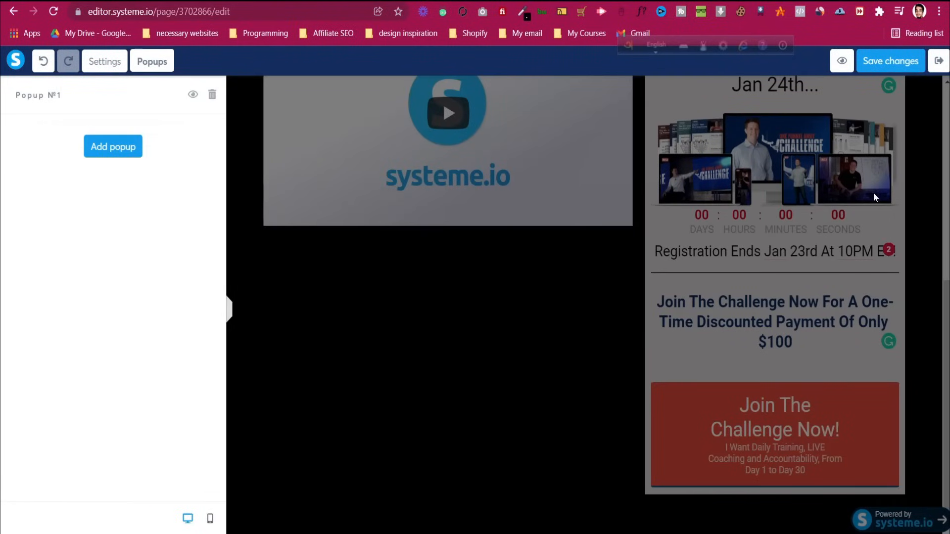
left_click(599, 429)
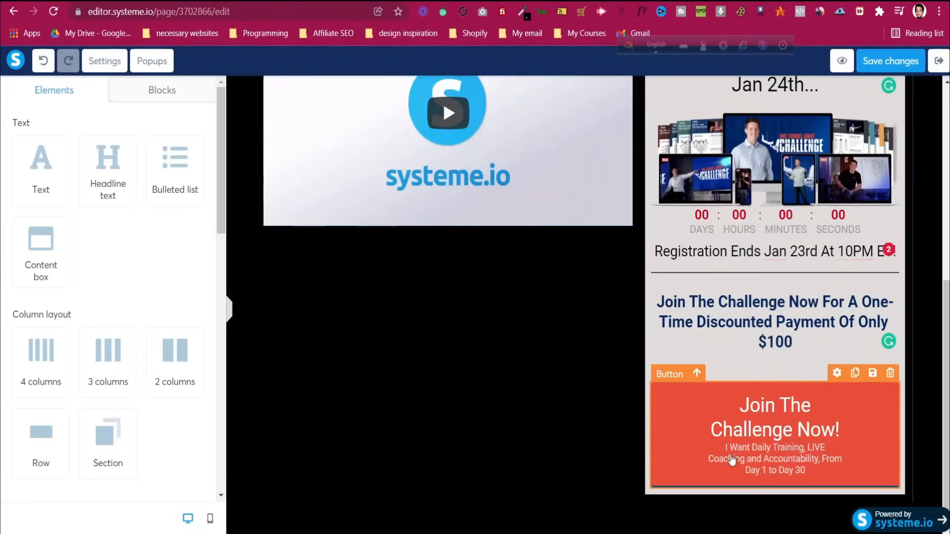
left_click(903, 62)
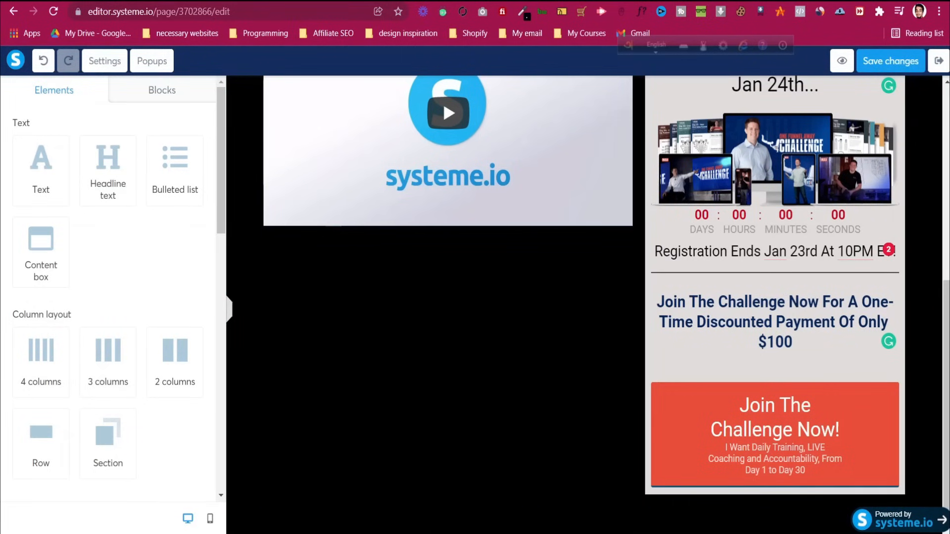
Bring up the One Funnel Away reference page and look at its Join button area
key("ctrl+Tab")
scroll(475, 138, "down", 4)
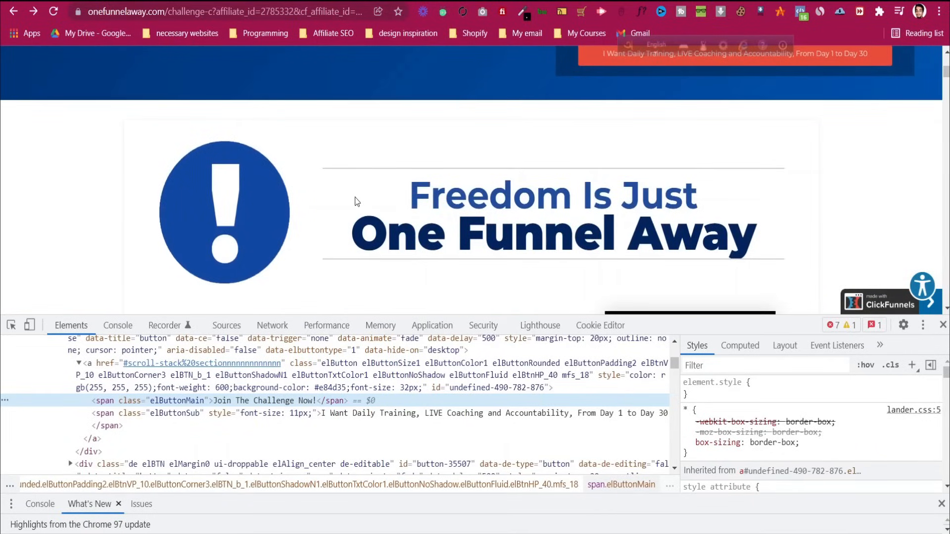
scroll(355, 201, "down", 1)
scroll(356, 202, "up", 3)
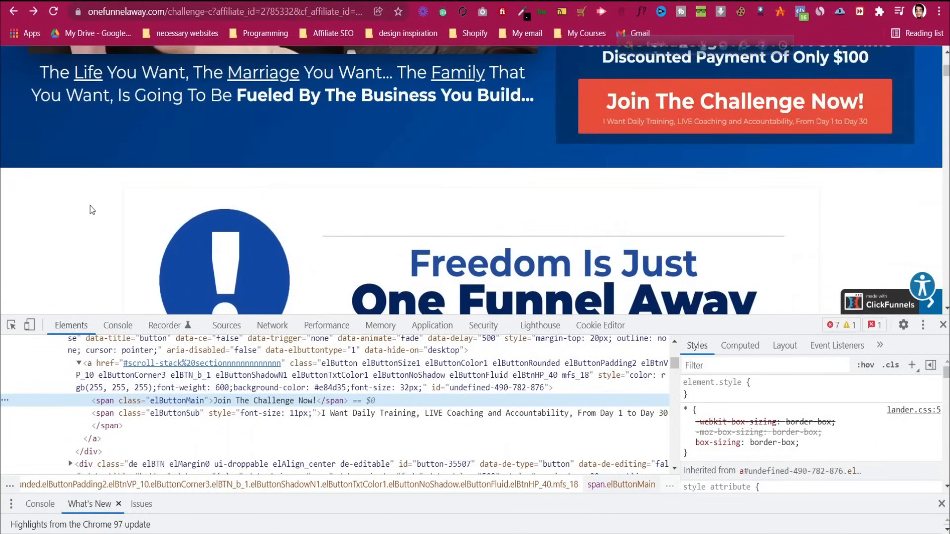
Scroll to the reference page's intro text and close the developer tools panel
scroll(90, 206, "down", 1)
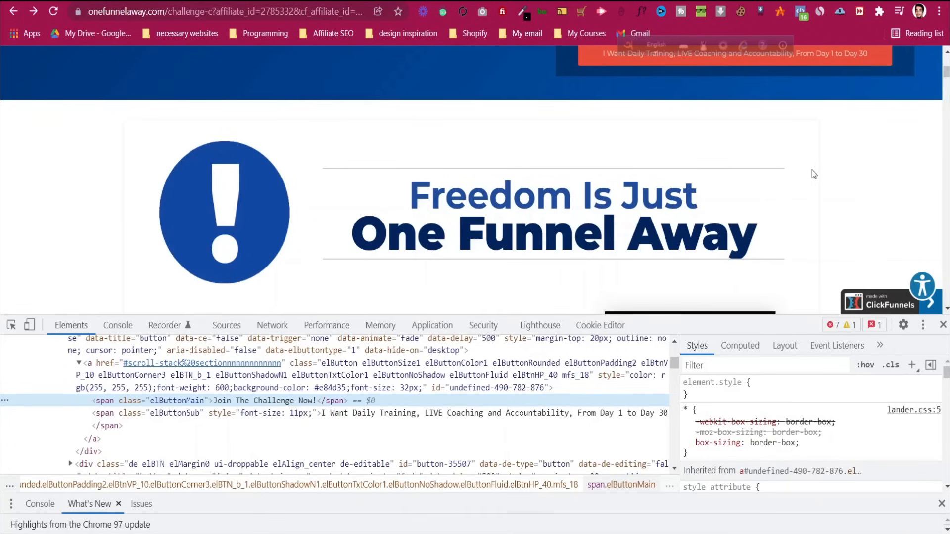
scroll(335, 185, "down", 1)
left_click_drag(268, 139, 262, 115)
left_click_drag(441, 158, 483, 110)
left_click(409, 133)
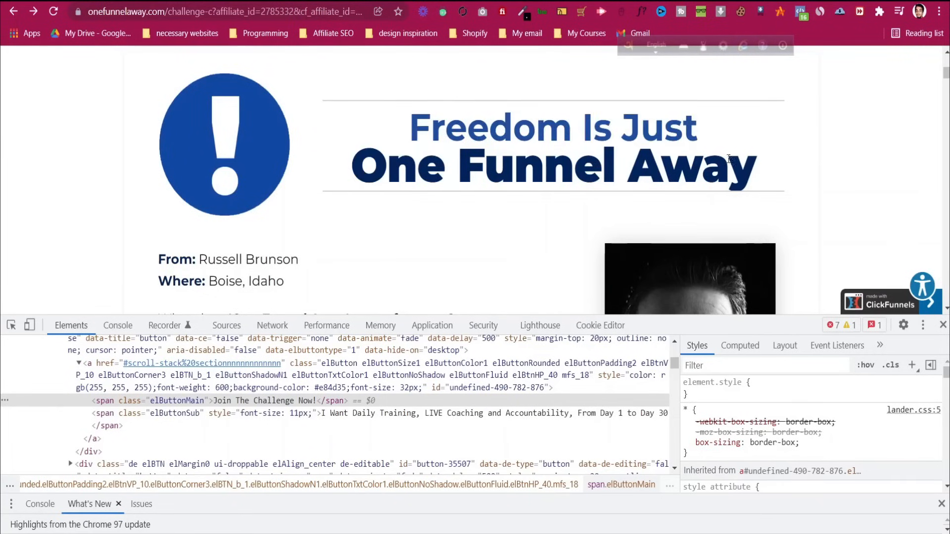
scroll(430, 162, "down", 2)
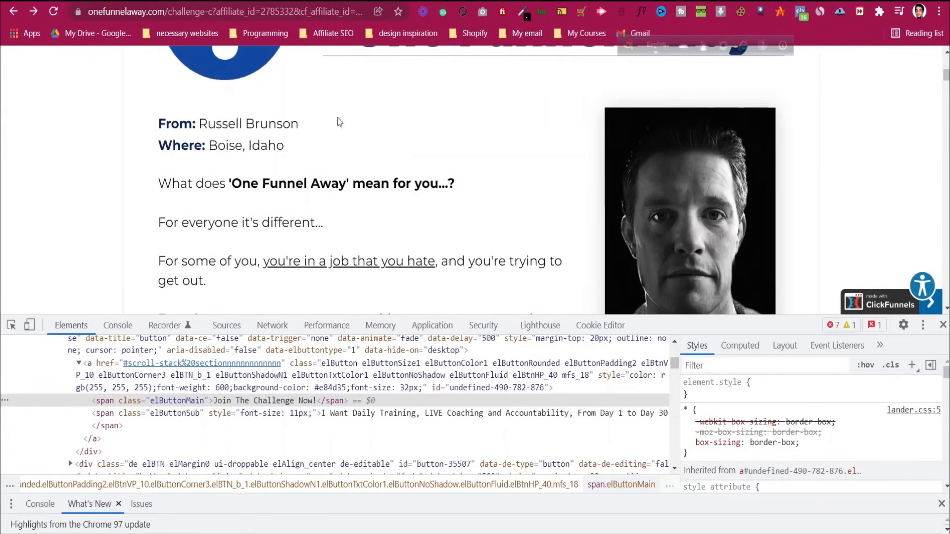
left_click_drag(157, 121, 231, 222)
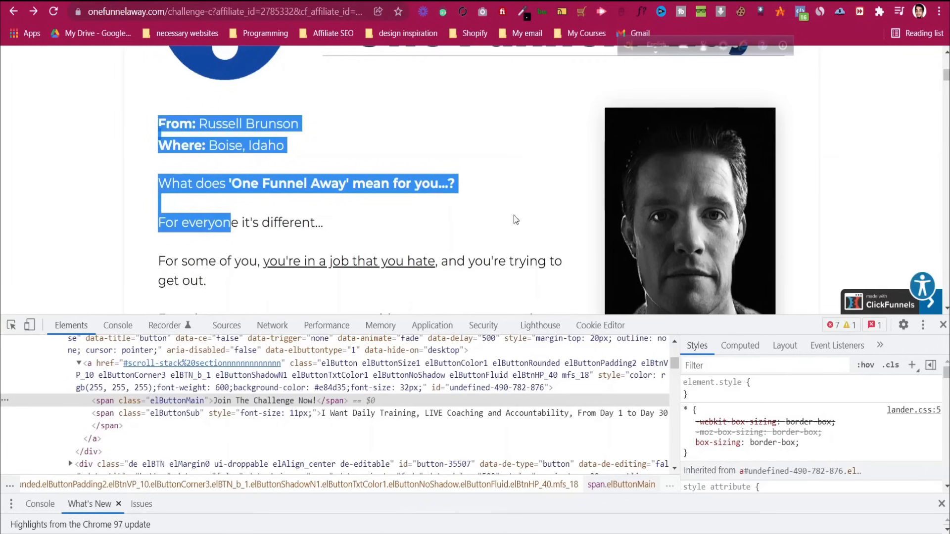
scroll(712, 218, "down", 1)
scroll(713, 218, "down", 8)
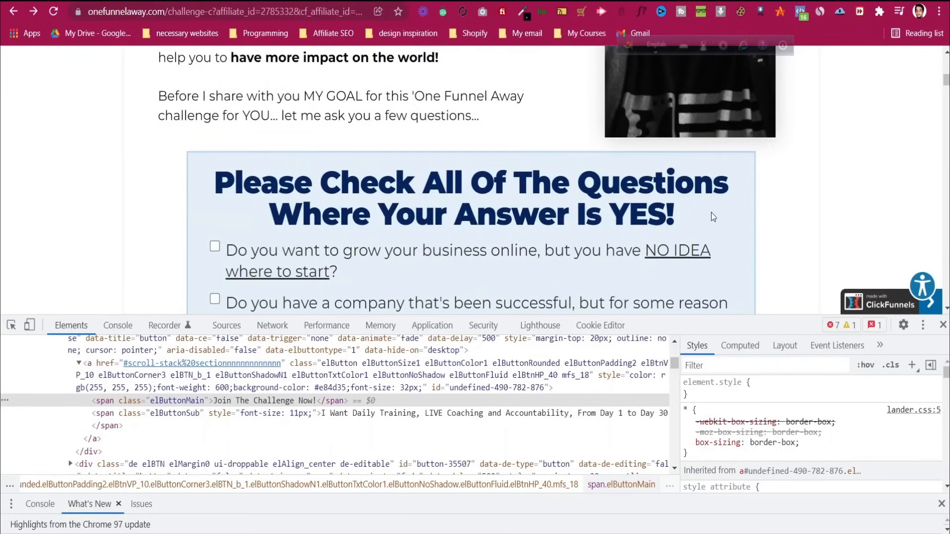
scroll(713, 216, "down", 15)
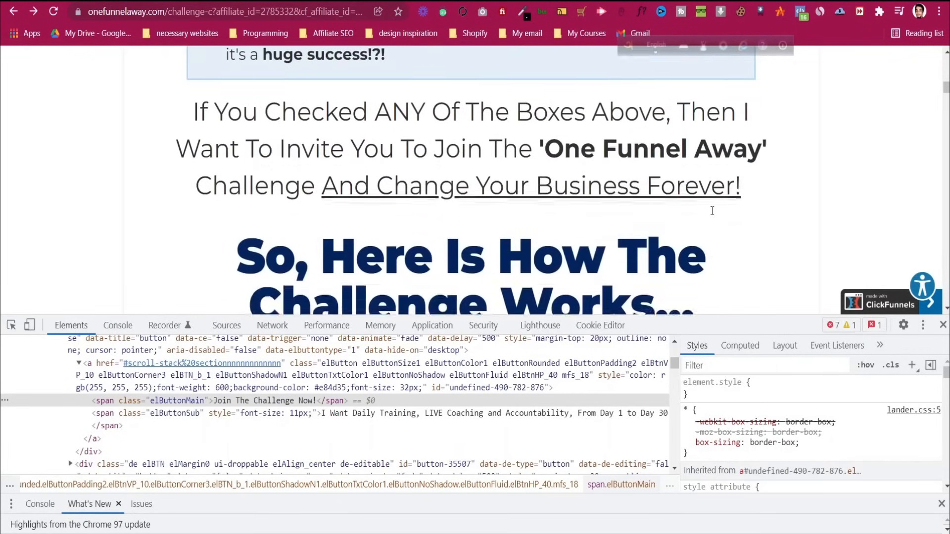
left_click(943, 325)
Scroll through the reference sales copy to the 'Freedom Is Just One Funnel Away' letter section
scroll(557, 252, "up", 2)
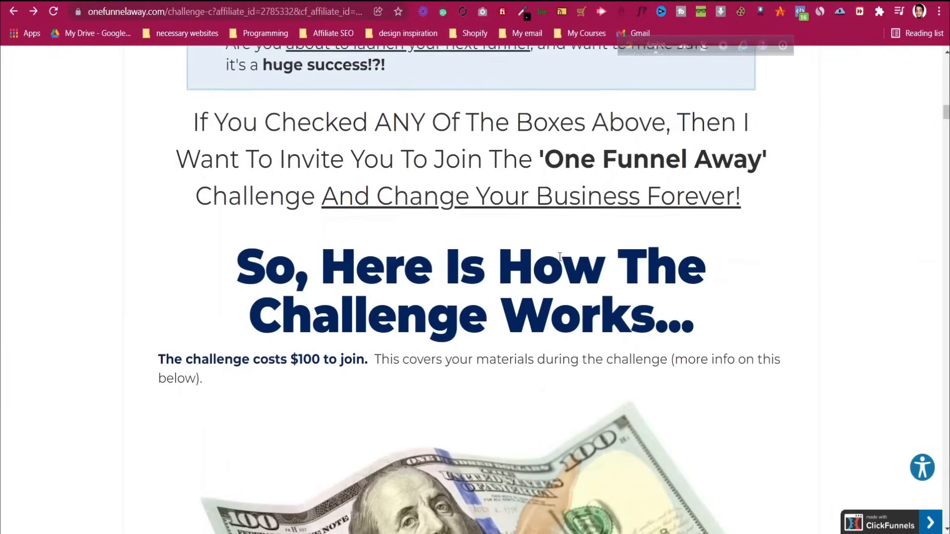
scroll(557, 252, "down", 10)
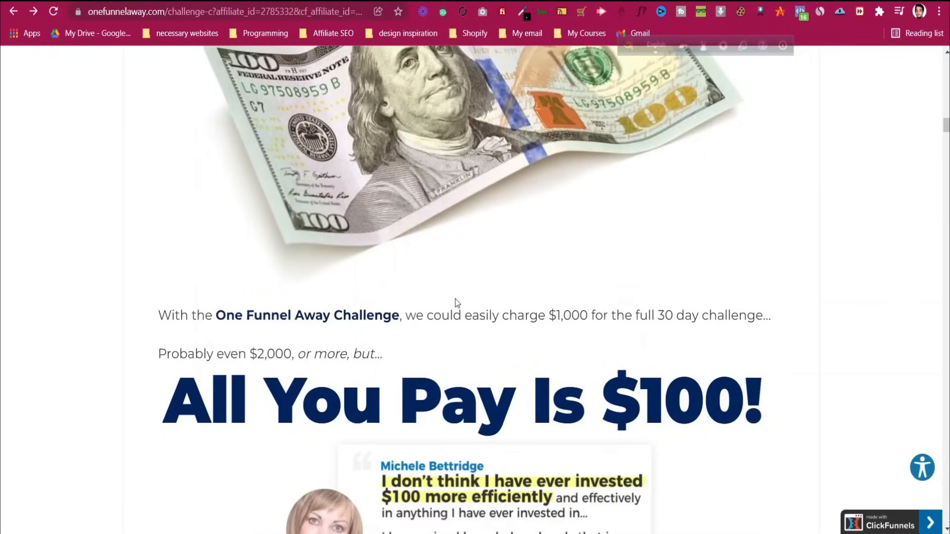
scroll(455, 299, "down", 6)
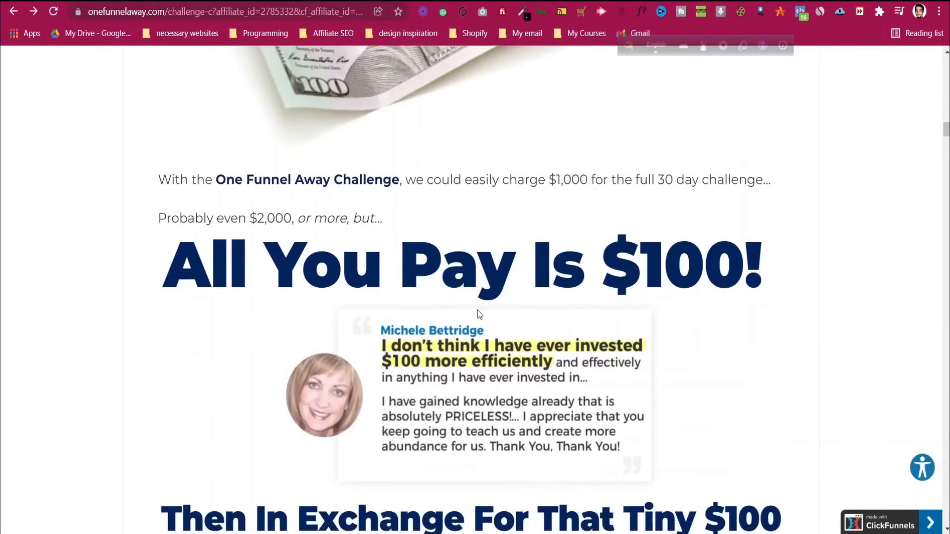
scroll(481, 309, "down", 4)
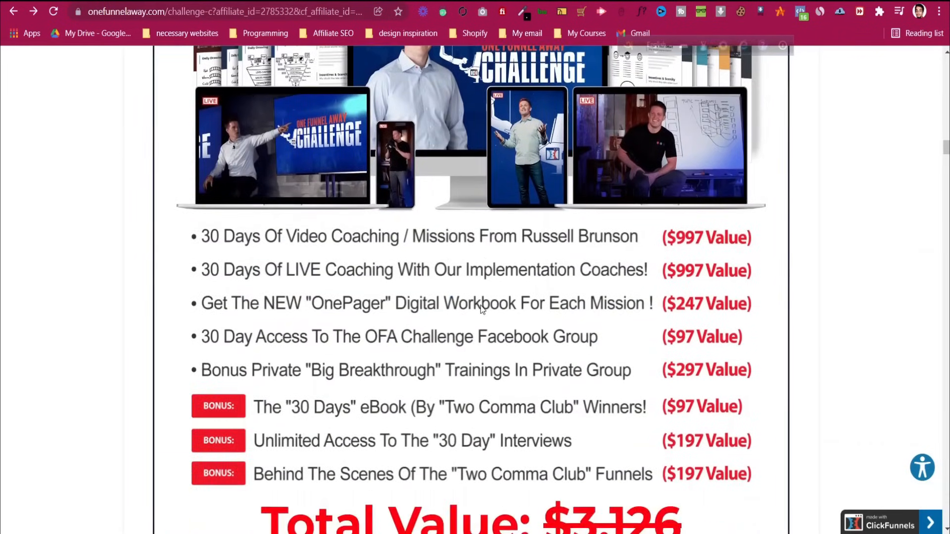
scroll(481, 309, "down", 9)
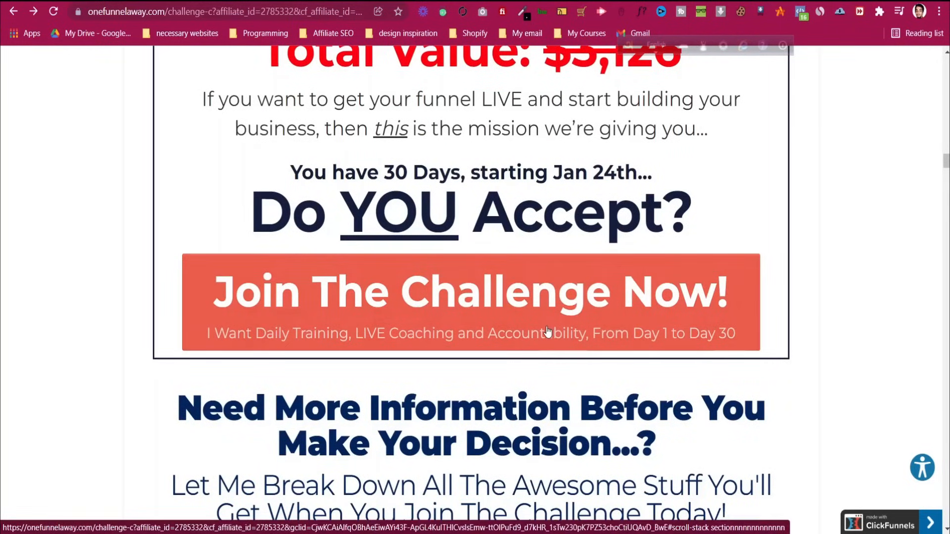
scroll(547, 332, "down", 14)
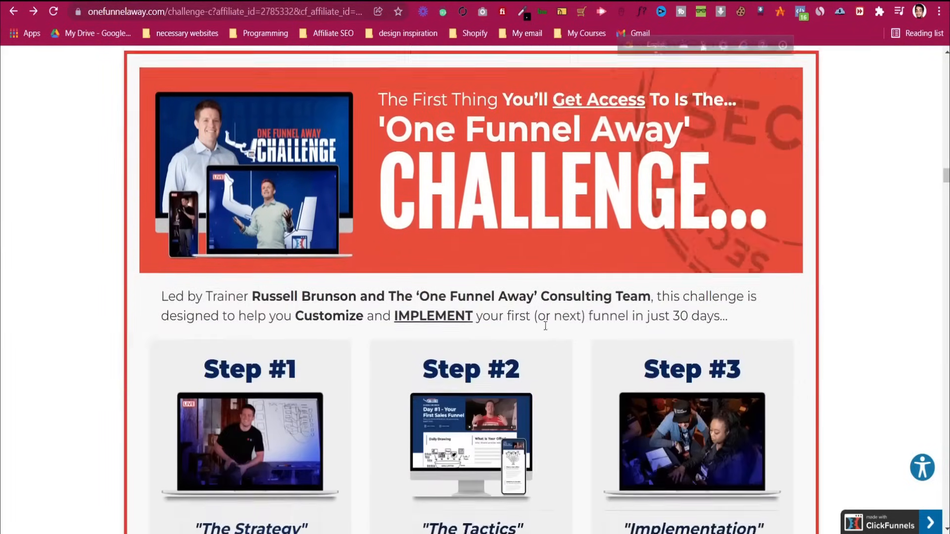
scroll(545, 324, "up", 2)
scroll(547, 326, "down", 20)
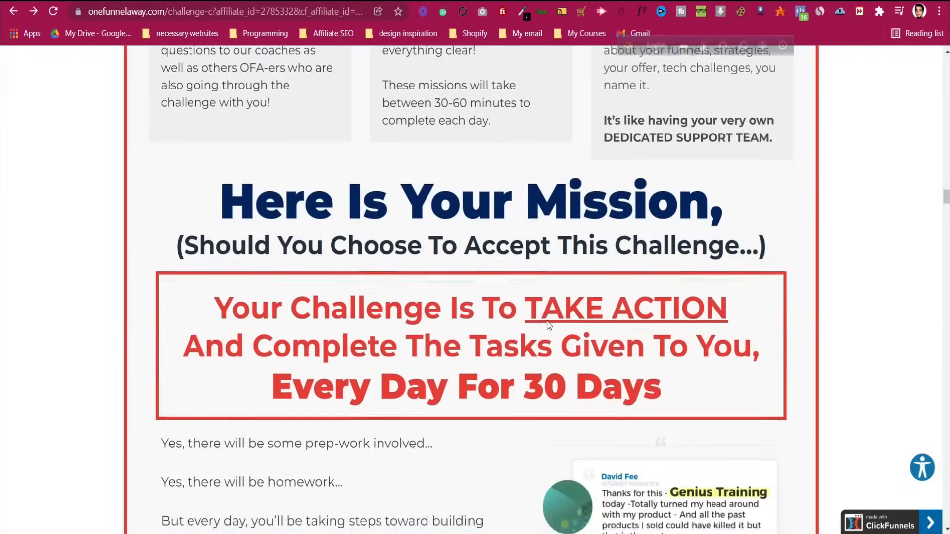
scroll(548, 325, "down", 20)
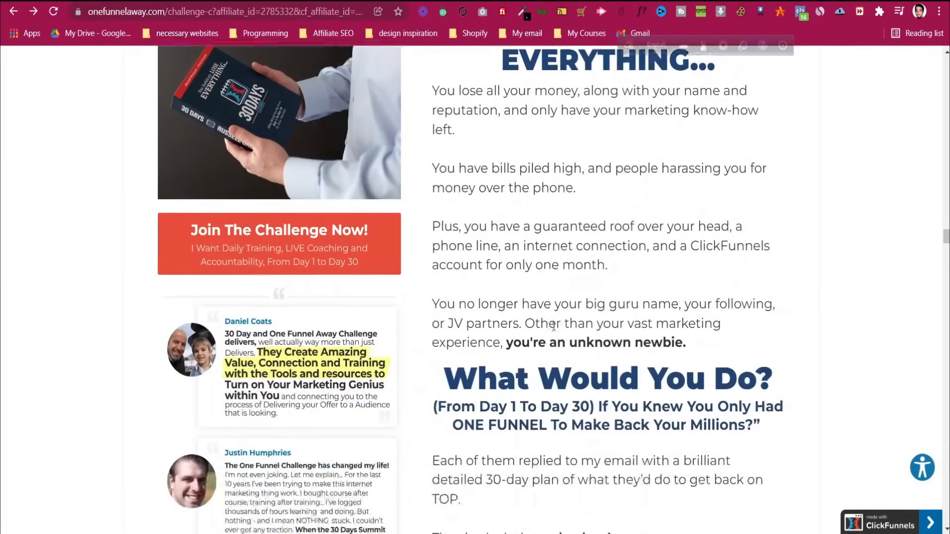
scroll(545, 297, "down", 8)
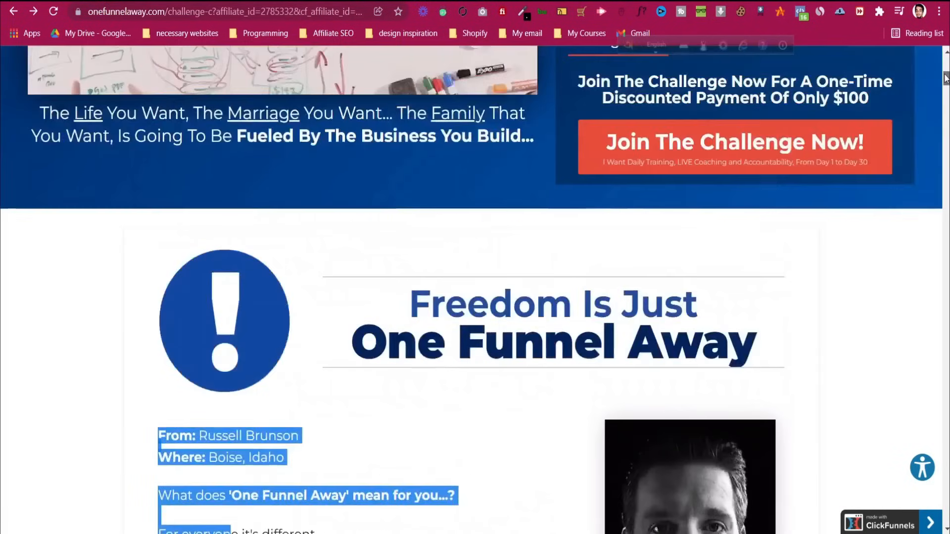
scroll(539, 295, "up", 7)
scroll(541, 303, "down", 7)
scroll(539, 302, "down", 1)
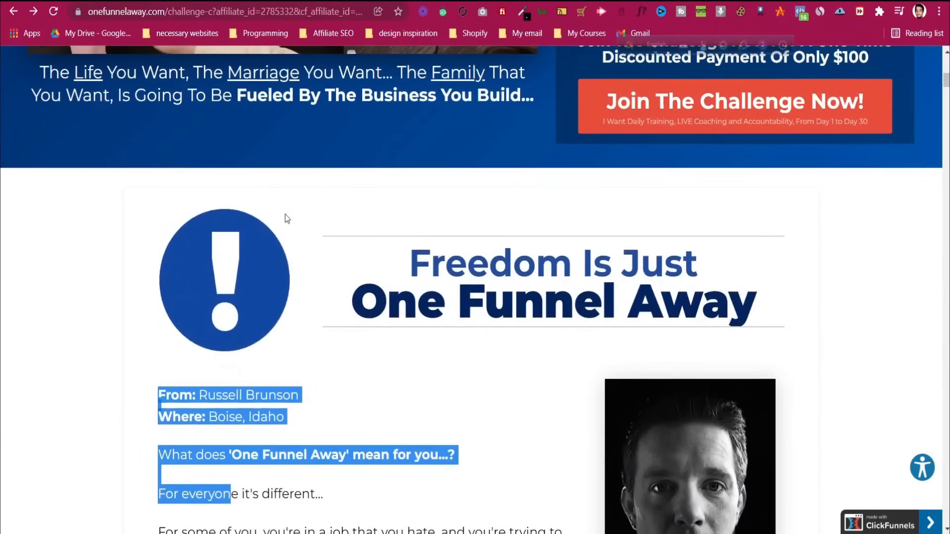
Return to the Systeme.io editor and open a fresh page preview
left_click(396, 1)
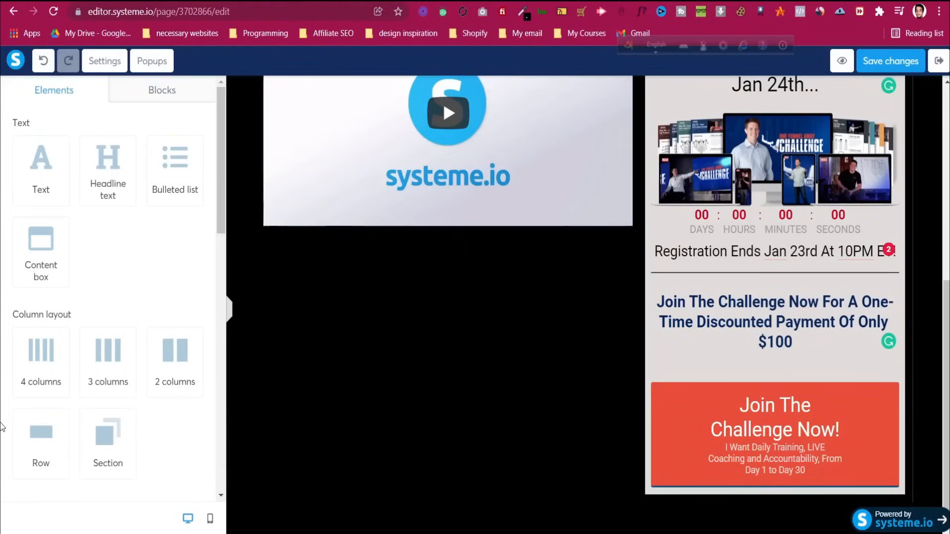
left_click_drag(103, 442, 504, 531)
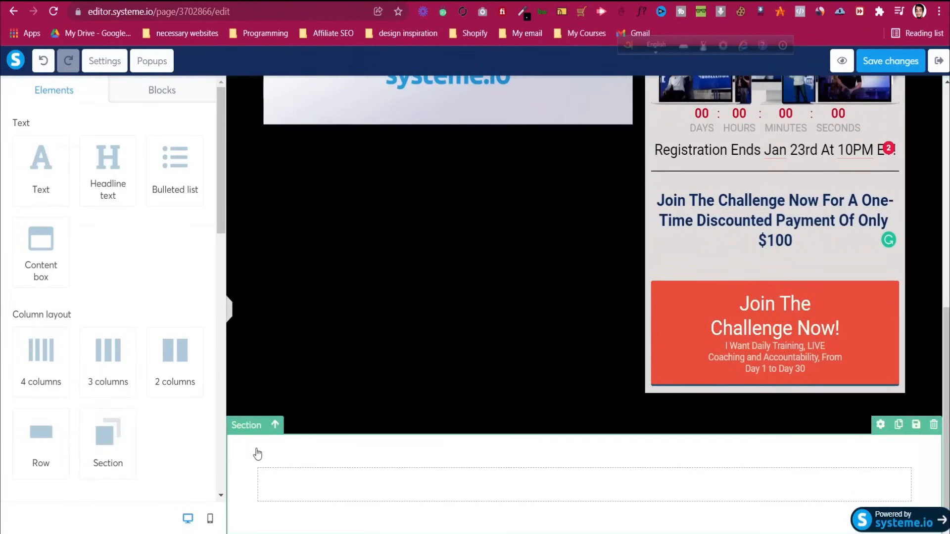
left_click(842, 61)
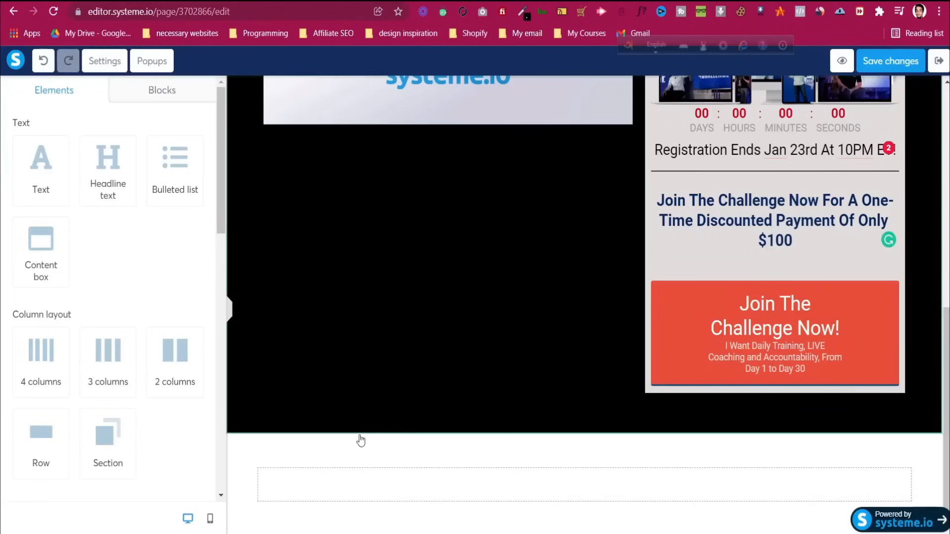
Give the empty row below the hero section a Soft shadow
left_click(327, 466)
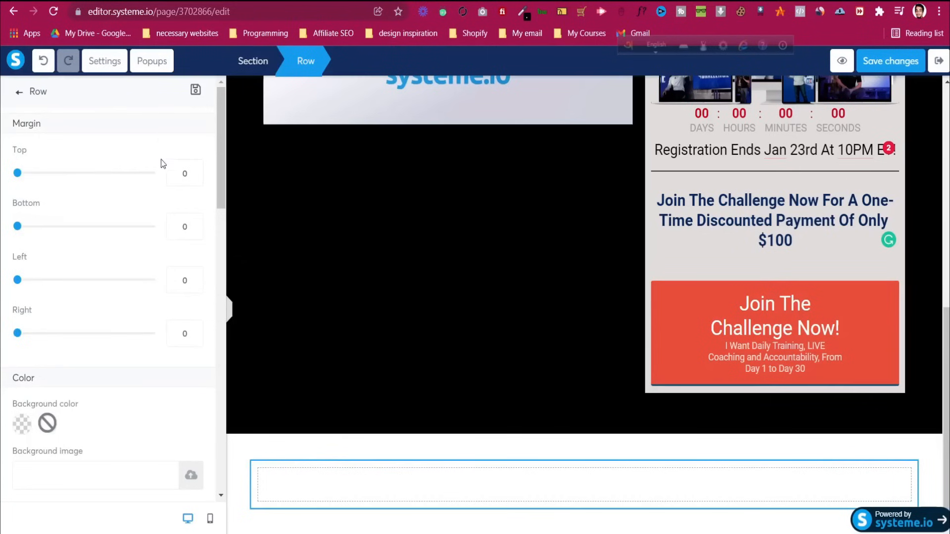
scroll(178, 356, "down", 5)
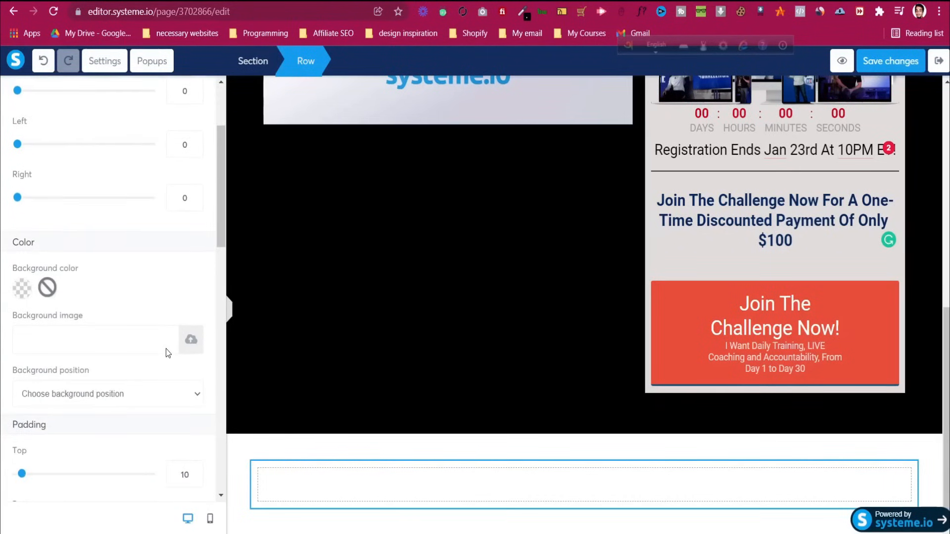
scroll(168, 343, "down", 5)
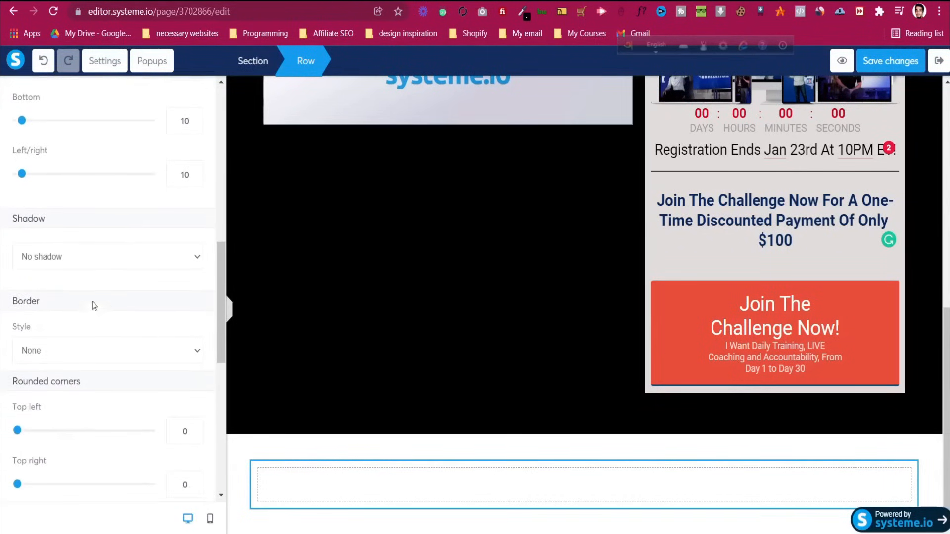
left_click(57, 258)
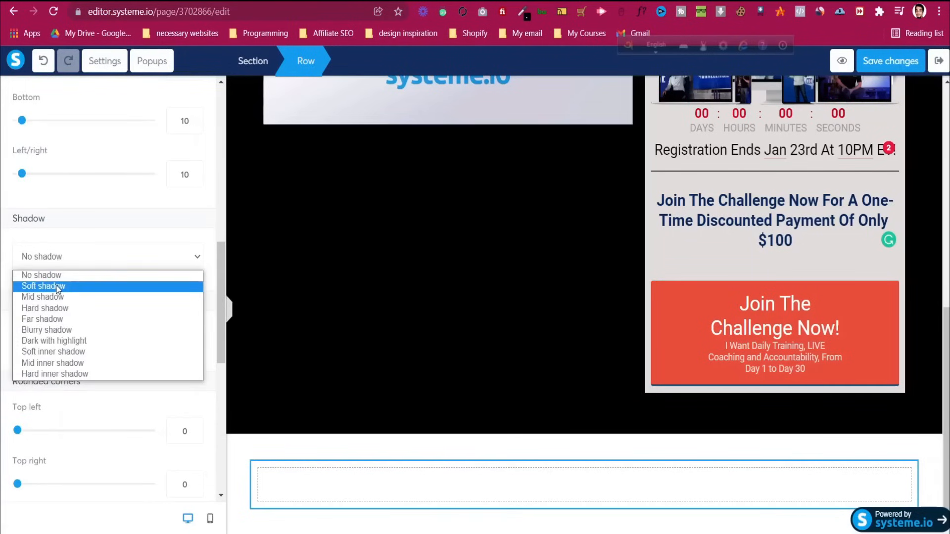
left_click(57, 287)
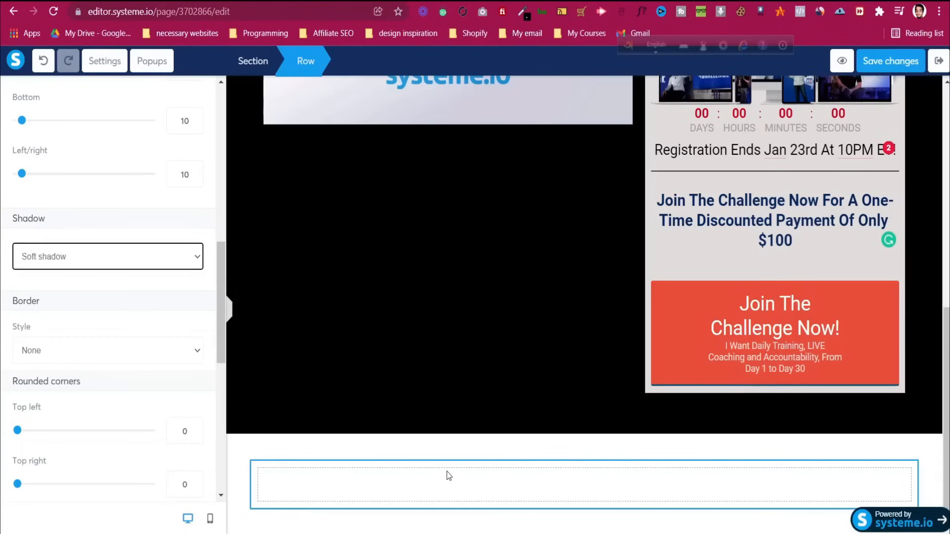
left_click(509, 1)
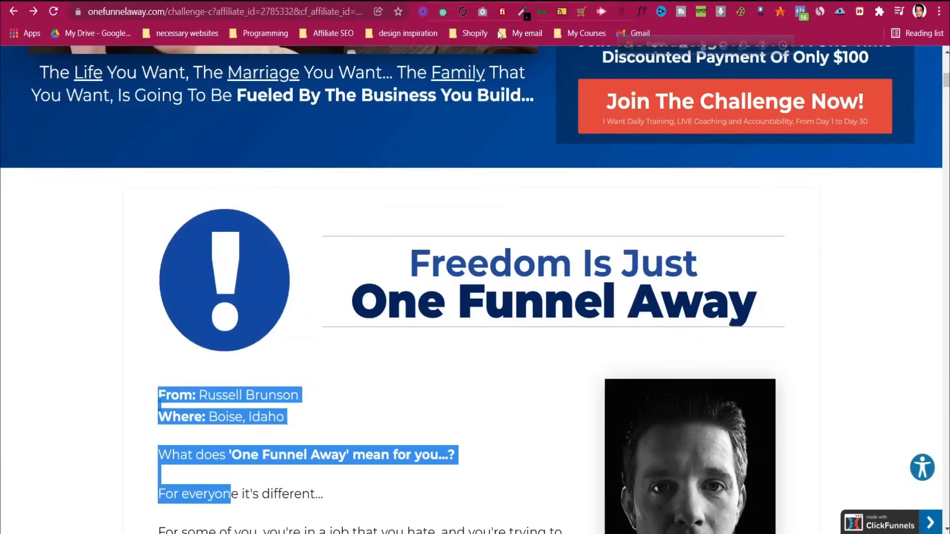
Save the reference page's exclamation icon to disk as exclamation.png
left_click_drag(243, 282, 236, 218)
right_click(237, 251)
left_click(256, 279)
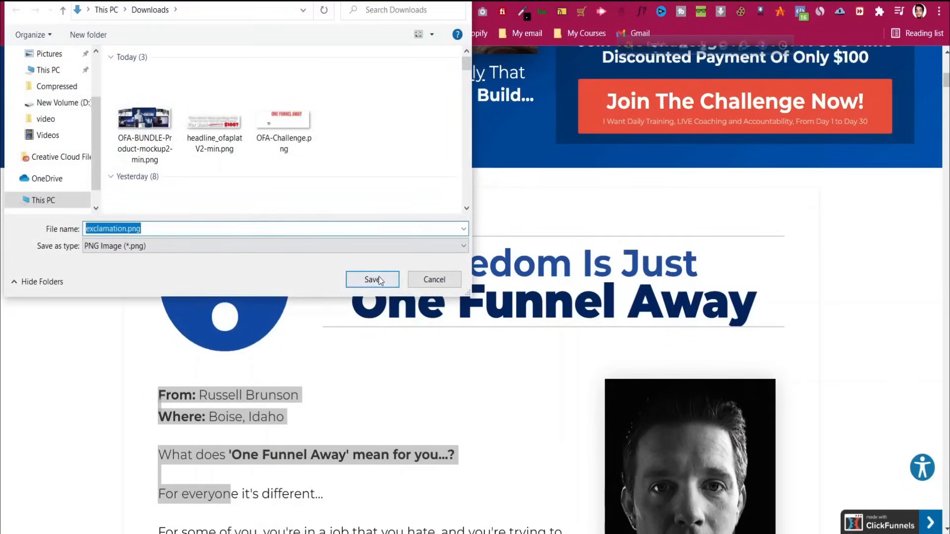
left_click(384, 281)
Add a 2-column layout to the shadowed row and narrow its left column
left_click(366, 1)
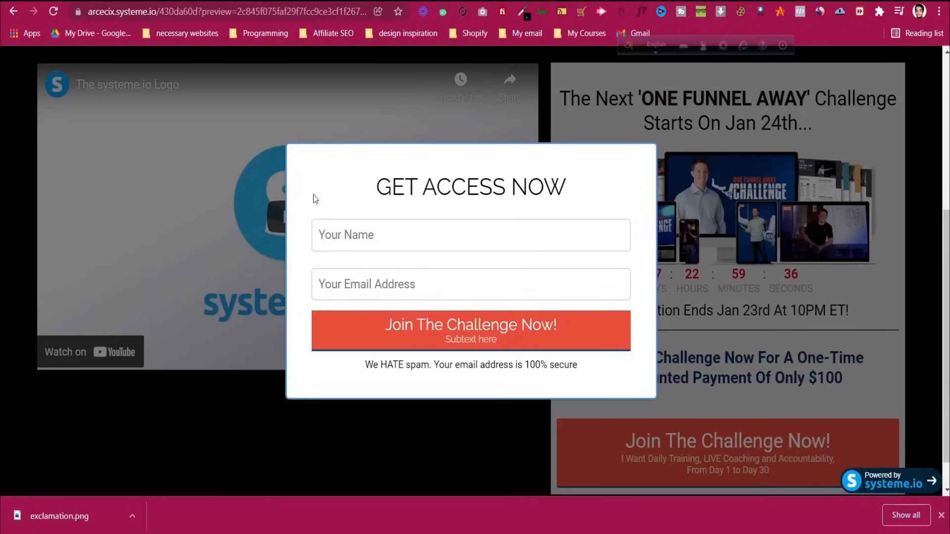
left_click(436, 1)
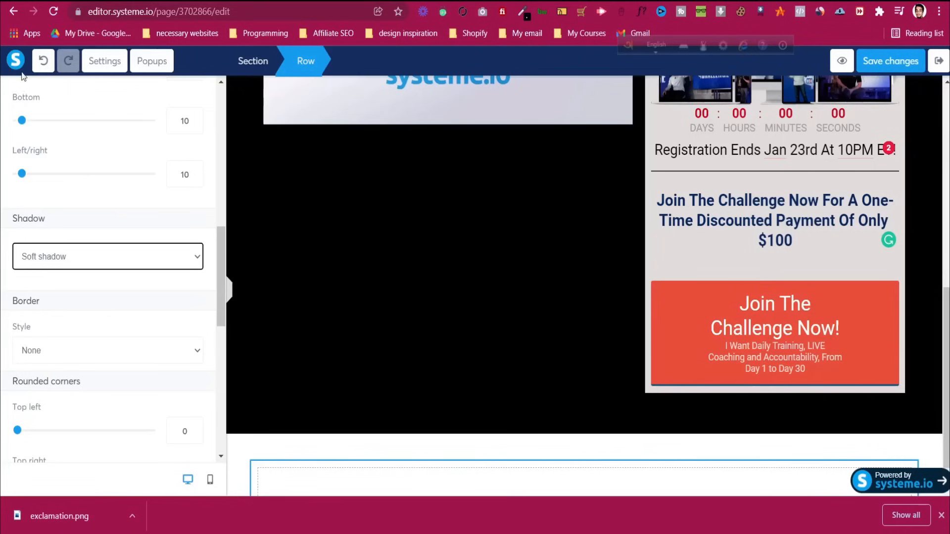
scroll(32, 133, "up", 10)
left_click(18, 93)
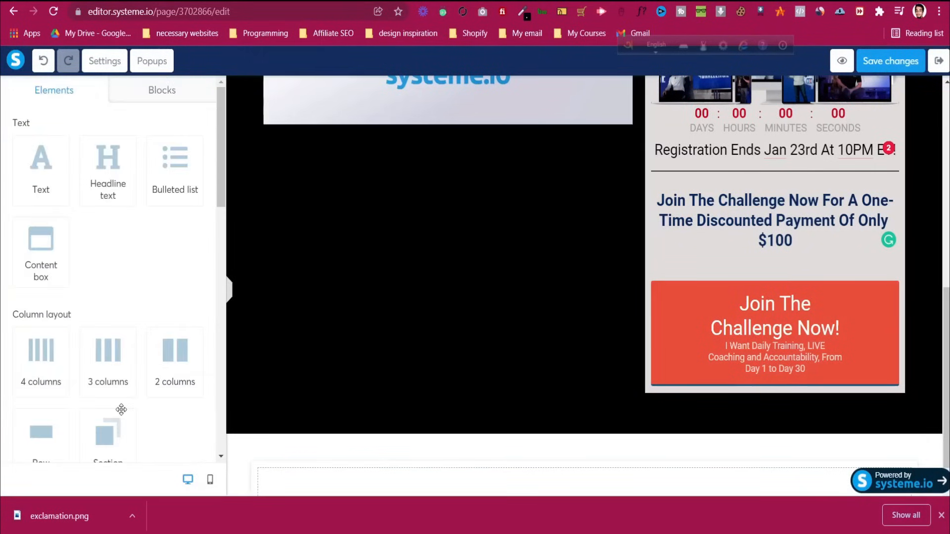
scroll(144, 388, "down", 1)
left_click_drag(178, 300, 346, 468)
scroll(495, 420, "down", 1)
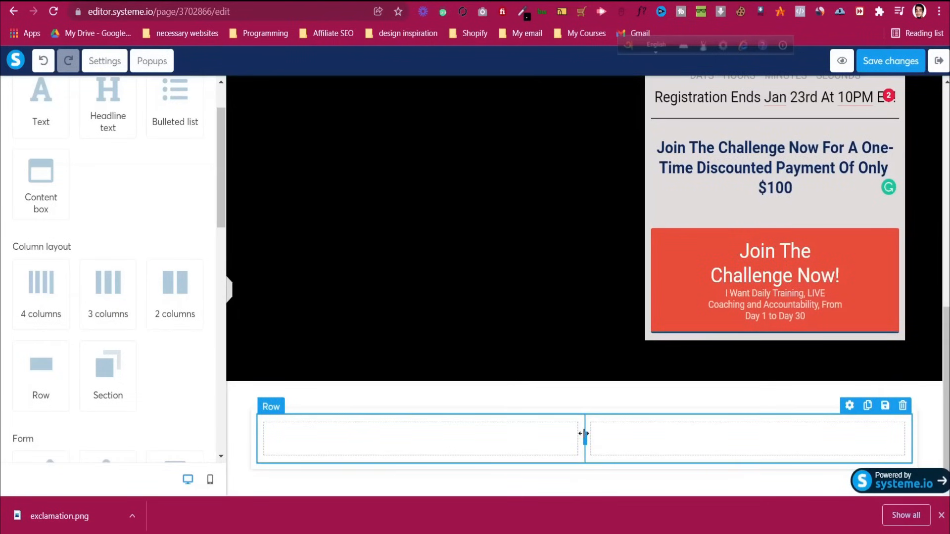
left_click_drag(555, 434, 394, 433)
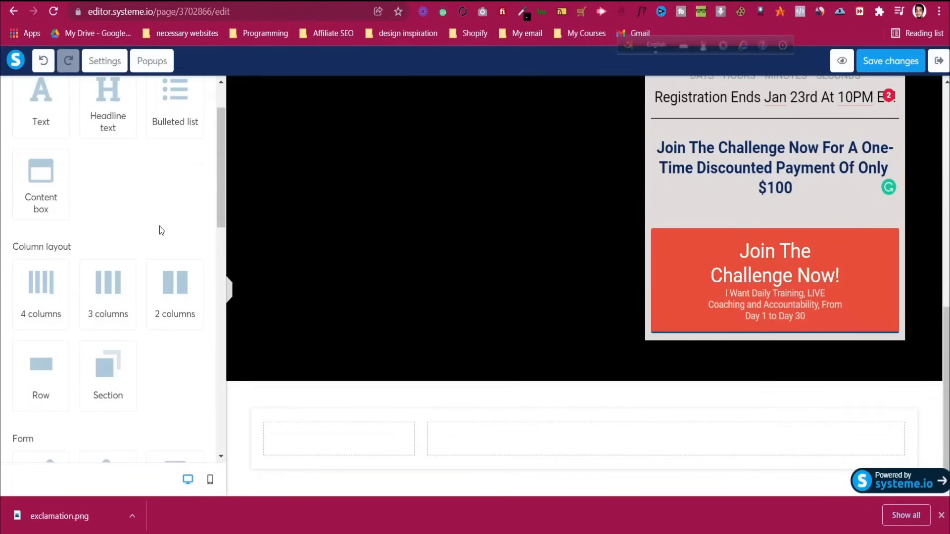
Add an image to the left column, uploading and inserting exclamation.png
scroll(159, 229, "down", 1)
scroll(160, 229, "down", 8)
left_click_drag(41, 257, 309, 452)
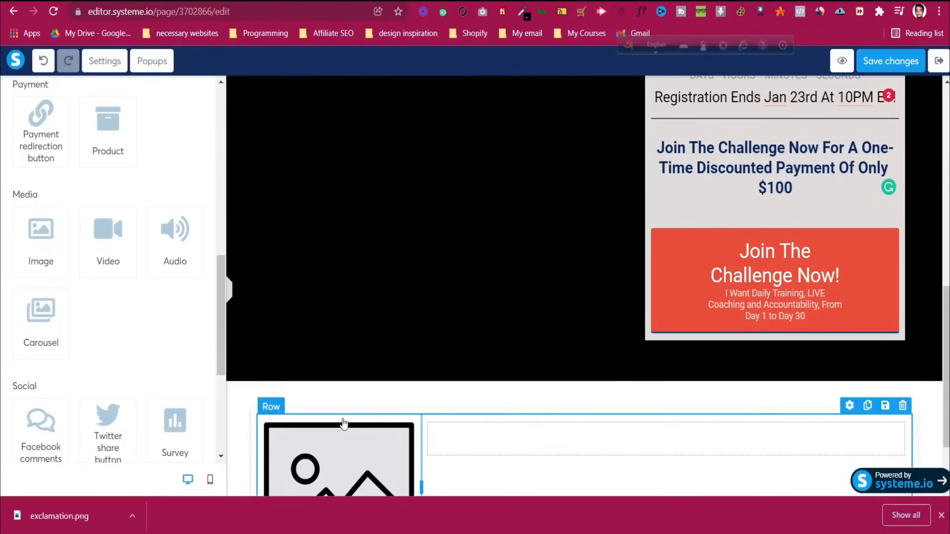
left_click(349, 457)
scroll(348, 457, "down", 1)
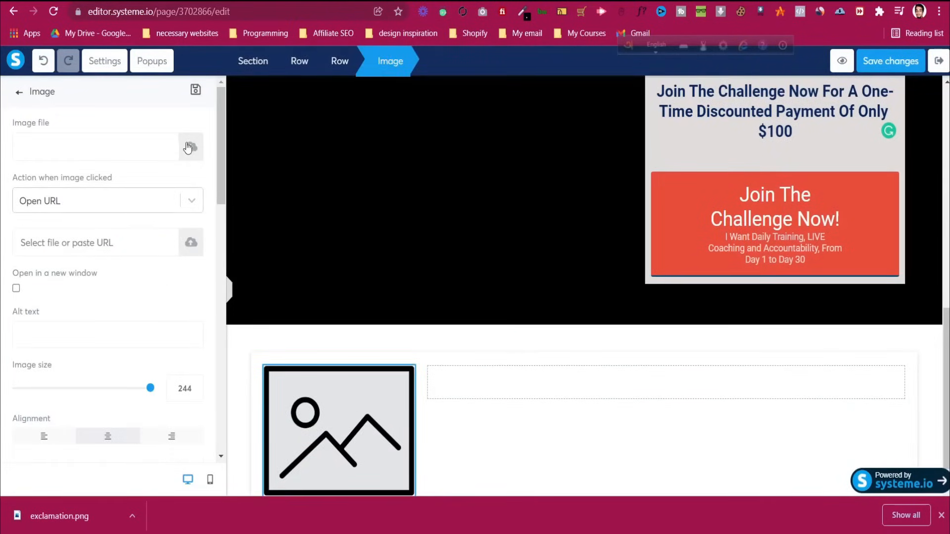
left_click(191, 147)
left_click(490, 312)
left_click(143, 102)
left_click(370, 276)
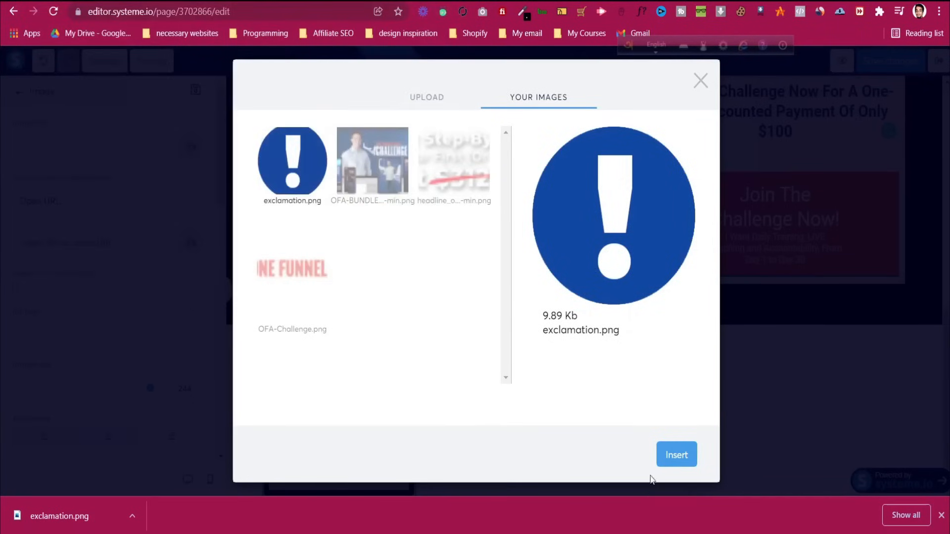
left_click(673, 456)
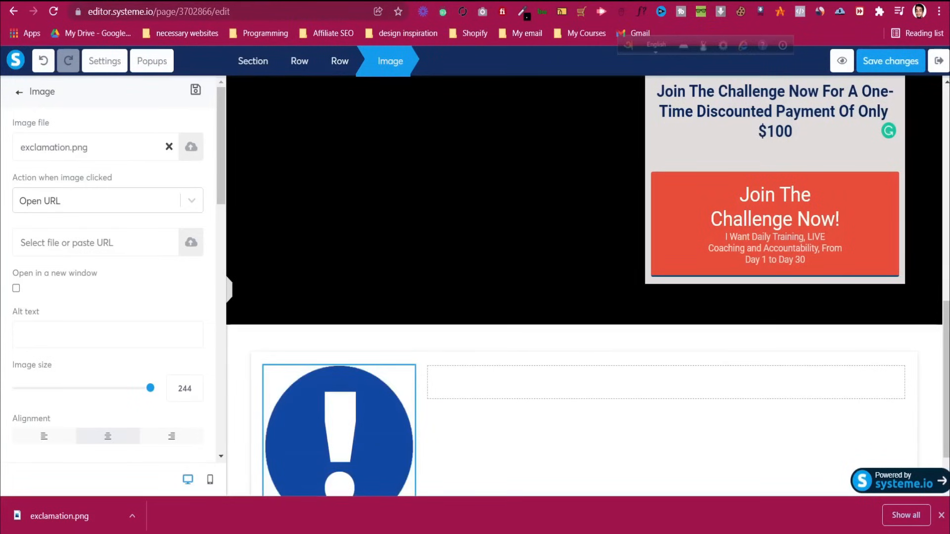
left_click(466, 332)
scroll(467, 333, "down", 2)
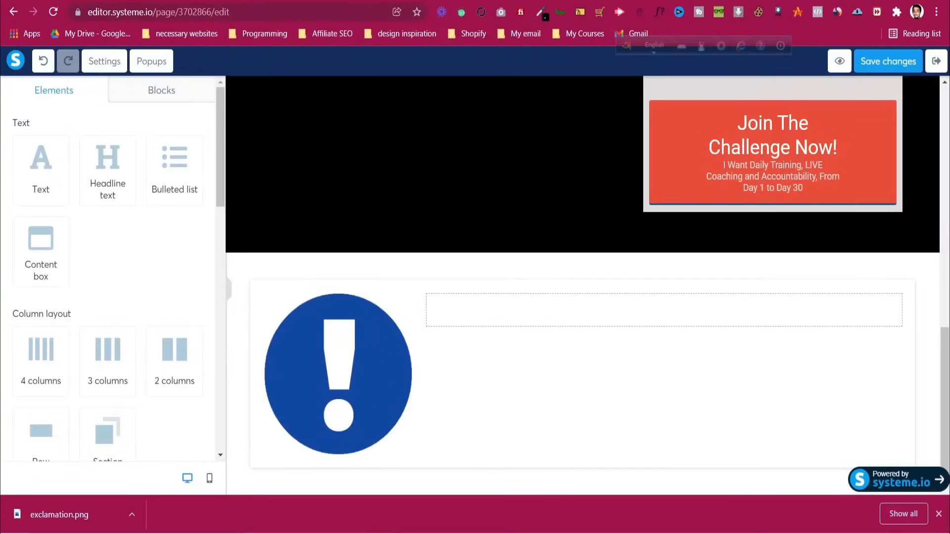
Look over the 'Freedom Is Just One Funnel Away' heading on the reference page
left_click(574, 1)
left_click(470, 245)
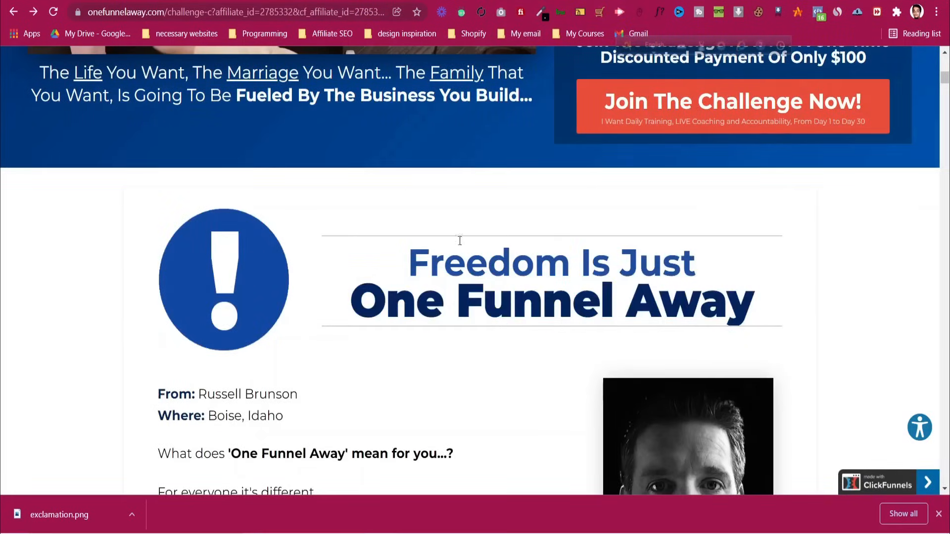
left_click_drag(408, 259, 530, 227)
left_click(493, 295)
key("ctrl+Tab")
key("ctrl+Tab")
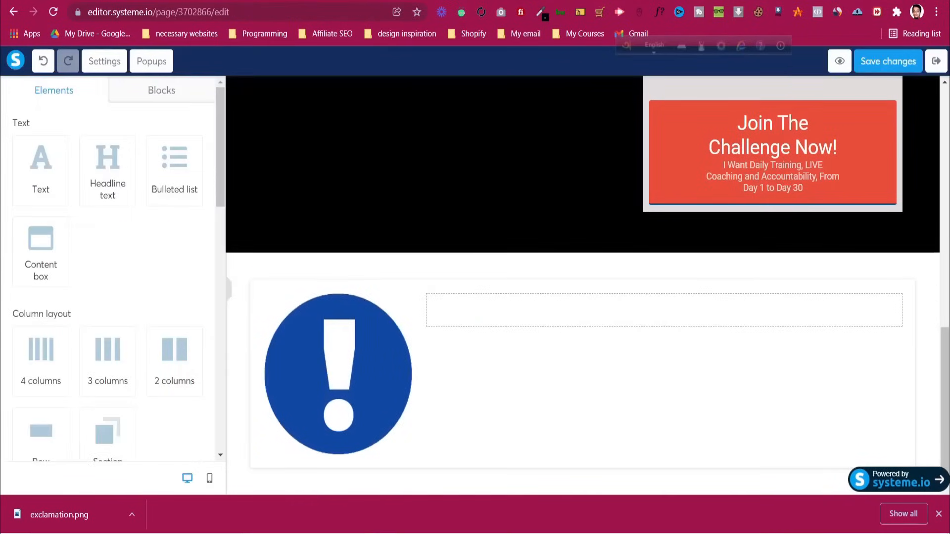
Add a size-55 headline to the right column reading 'Freedom Is Just'
left_click_drag(98, 172, 506, 312)
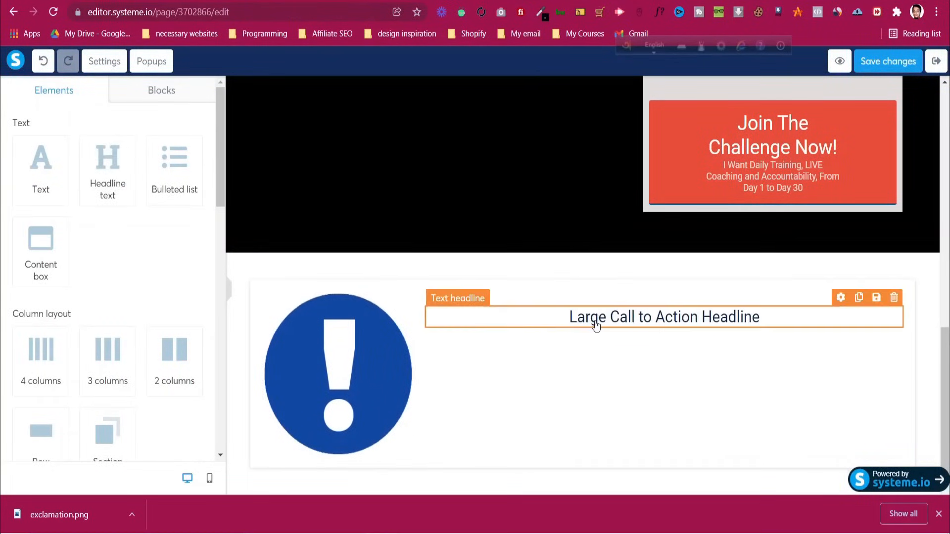
left_click(596, 325)
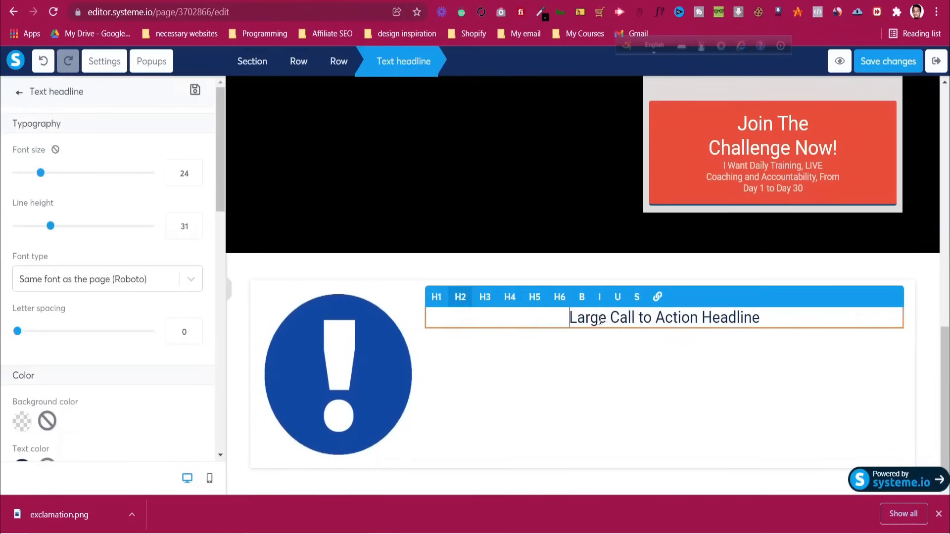
double_click(179, 174)
type("55")
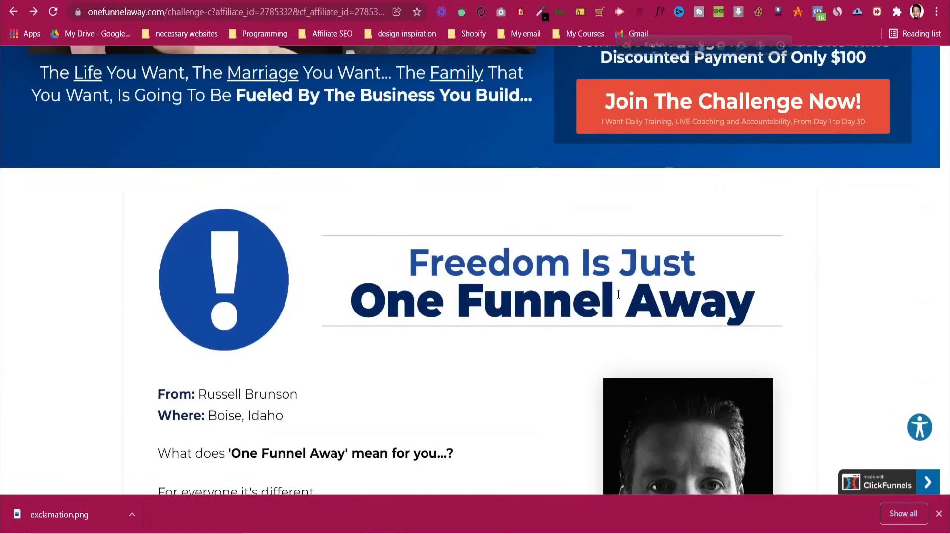
left_click_drag(409, 263, 696, 263)
key("ctrl+c")
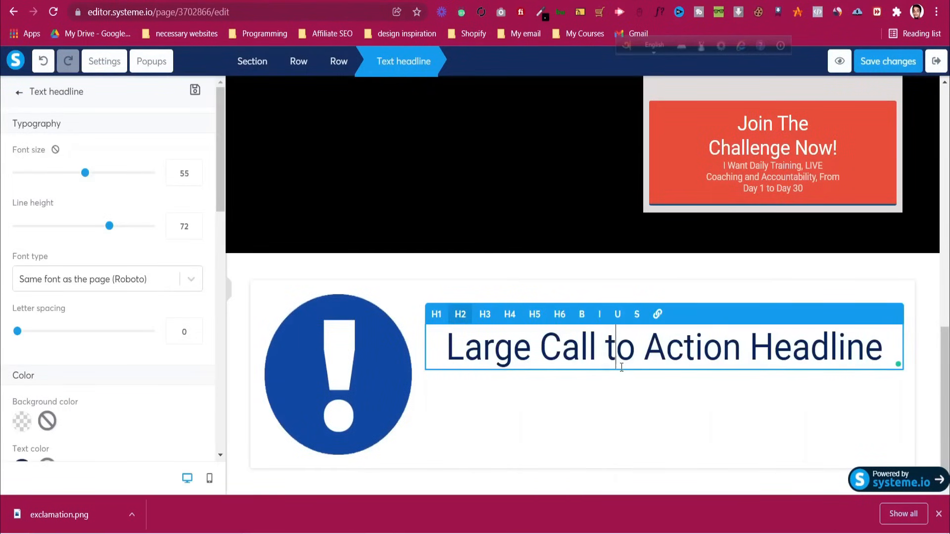
key("ctrl+a")
key("ctrl+v")
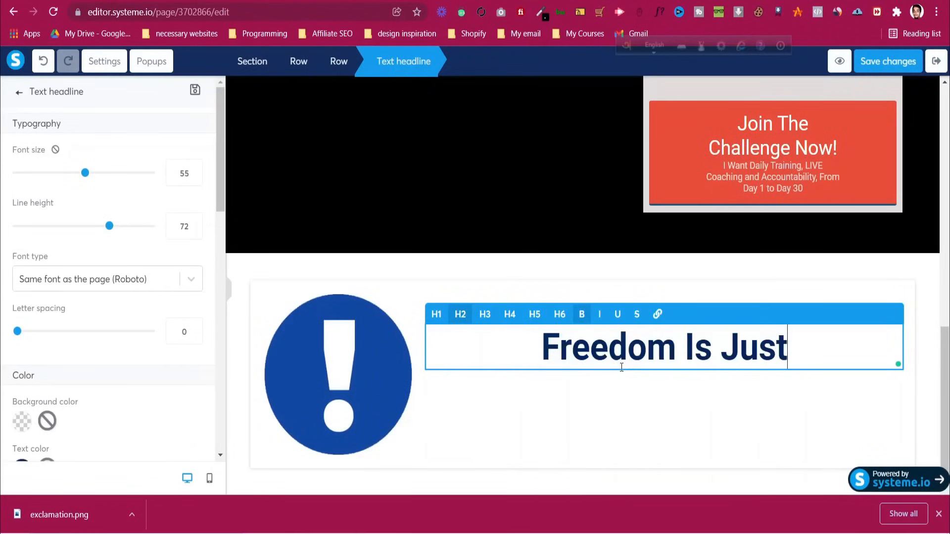
left_click(724, 387)
left_click(695, 357)
left_click(722, 387)
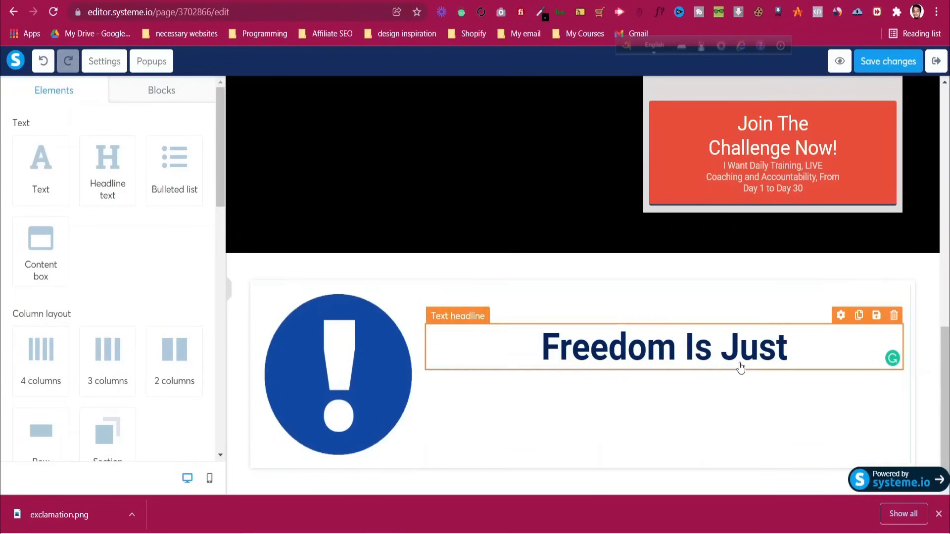
Duplicate the headline and change the copy's text to 'One Funnel Away'
left_click(859, 316)
key("ctrl+Tab")
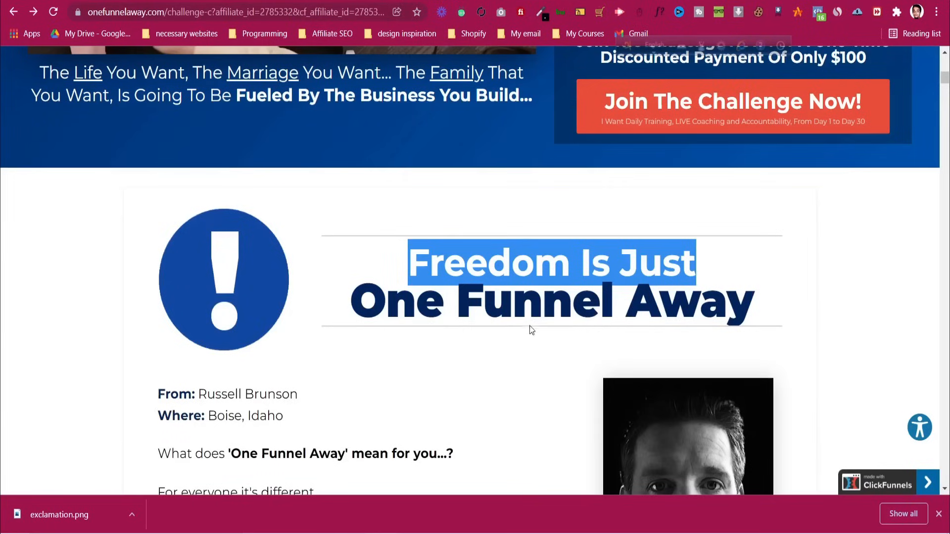
triple_click(534, 302)
right_click(537, 296)
left_click(549, 306)
key("ctrl+Tab")
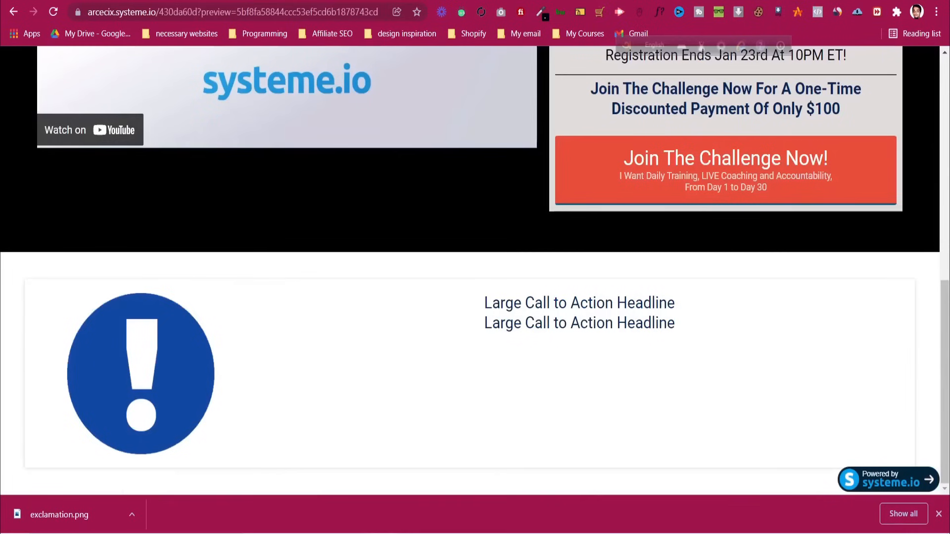
key("ctrl+Tab")
left_click(674, 407)
triple_click(674, 407)
key("ctrl+v")
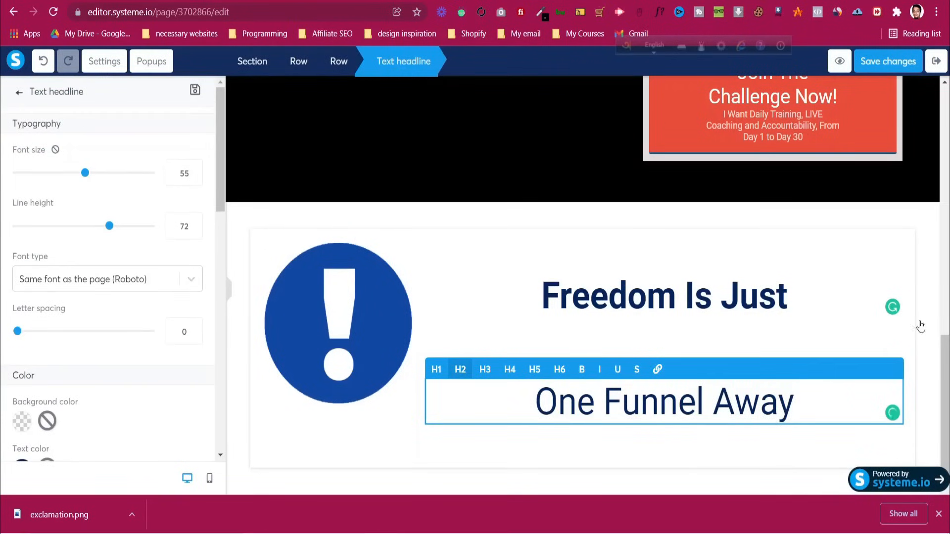
left_click(921, 327)
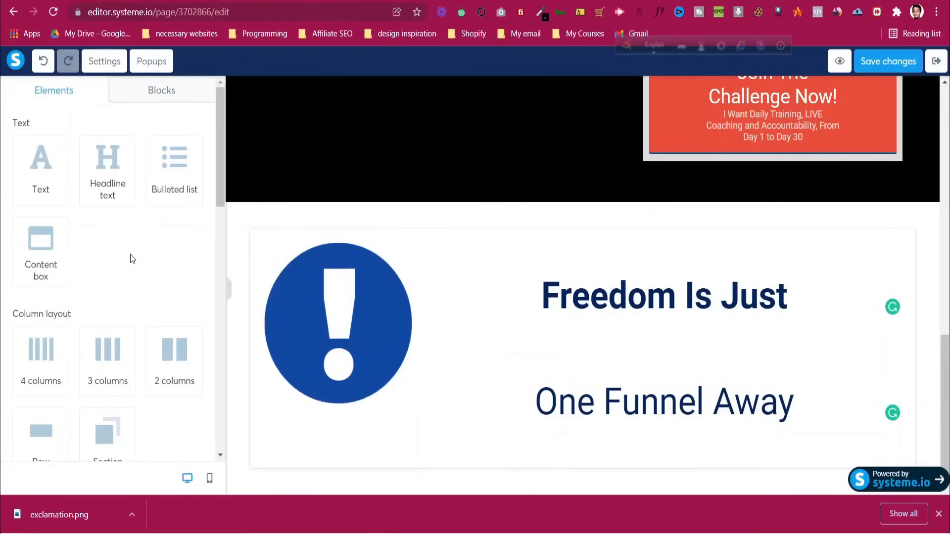
Add a Raw HTML block above the headlines and copy the saved h2 margin CSS from Notepad
scroll(129, 254, "down", 12)
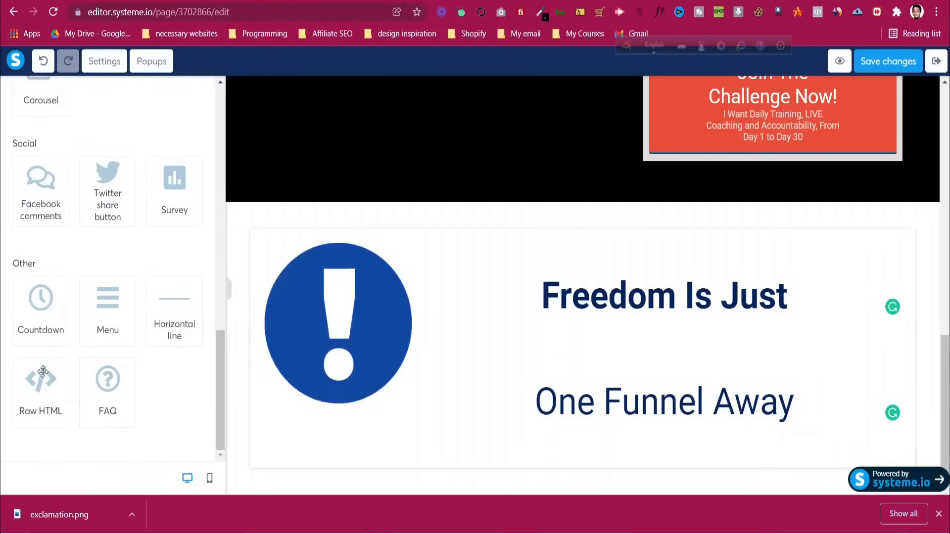
left_click_drag(42, 372, 630, 283)
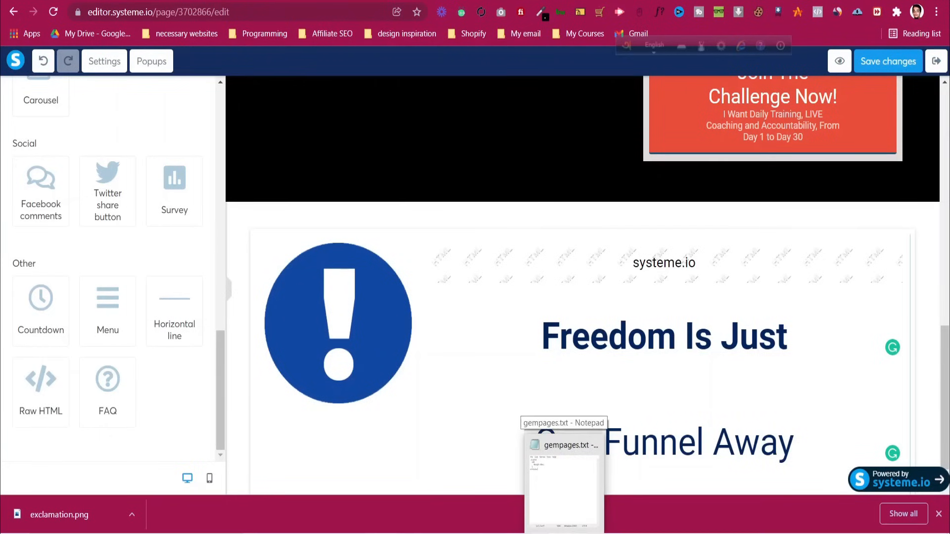
left_click(565, 471)
left_click_drag(237, 181, 202, 137)
right_click(213, 141)
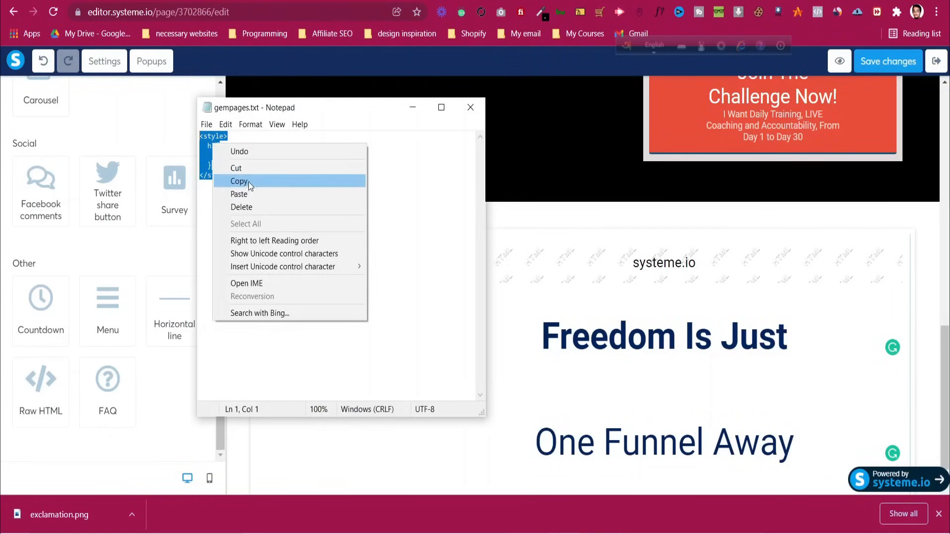
left_click(249, 182)
left_click(413, 108)
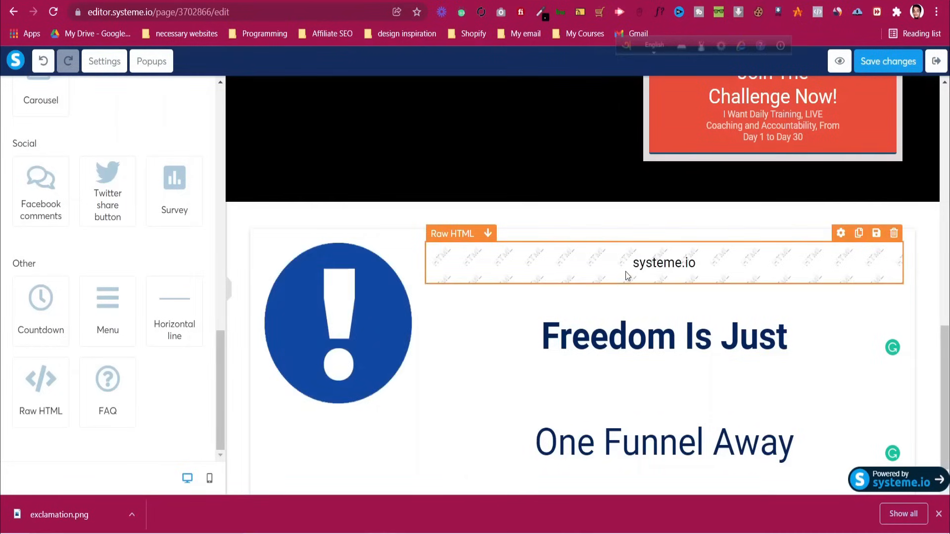
Replace the Raw HTML block's sample heading with <style> h2{margin:0px} and save the code
left_click(627, 276)
left_click(34, 164)
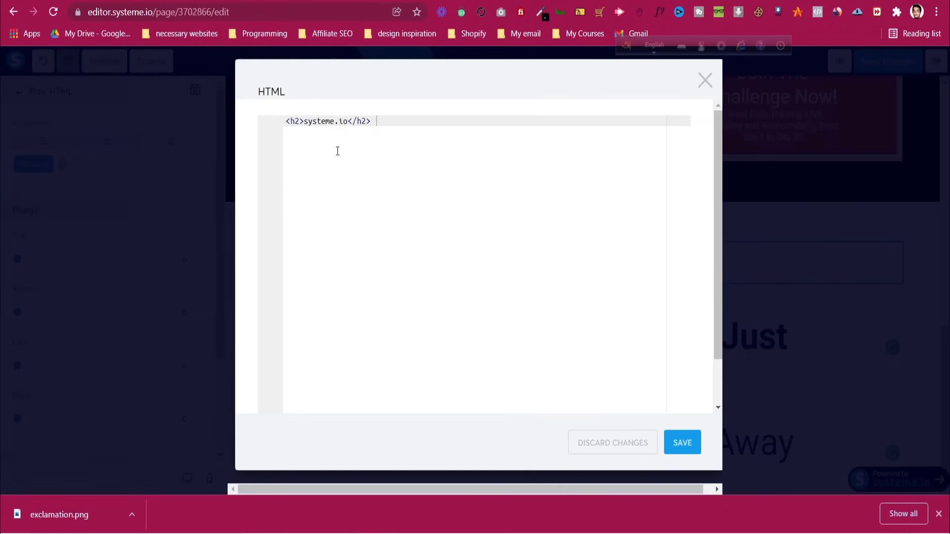
key("ctrl+a")
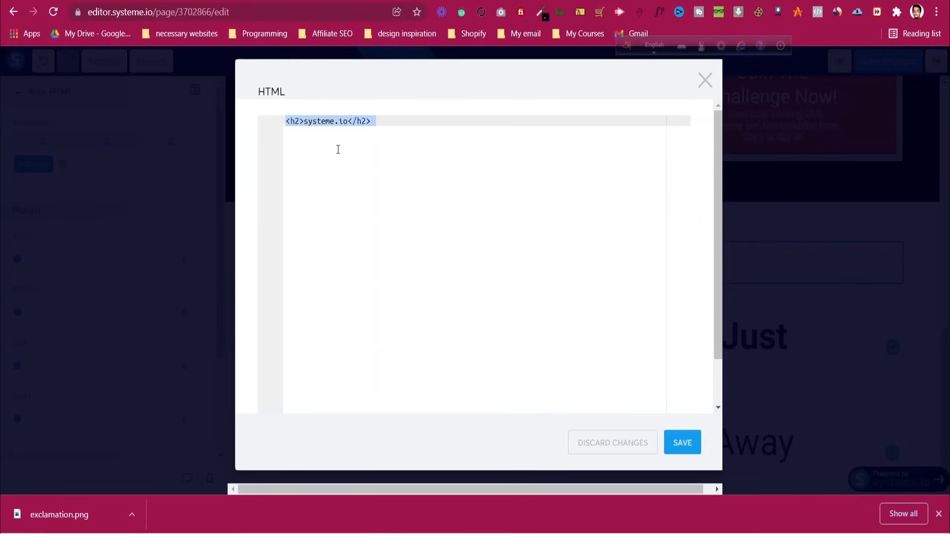
key("BackSpace")
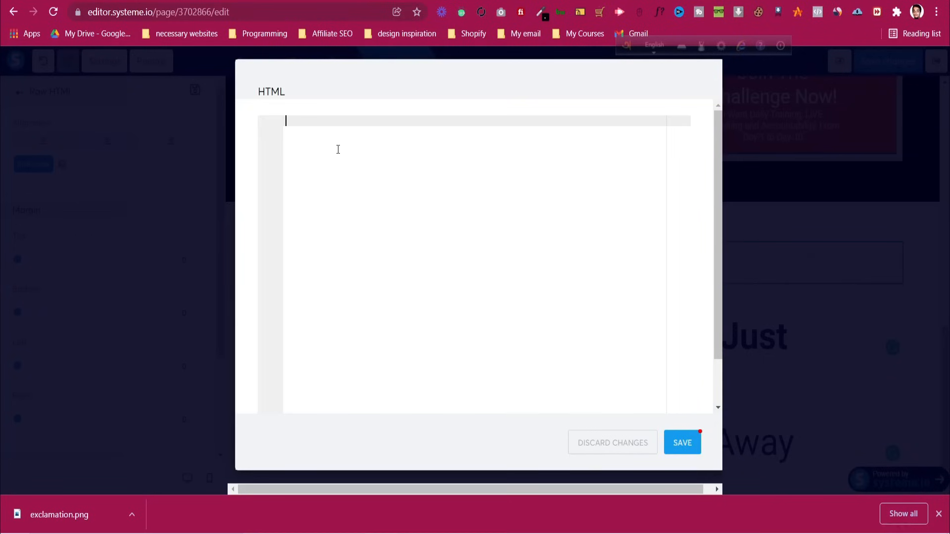
key("ctrl+v")
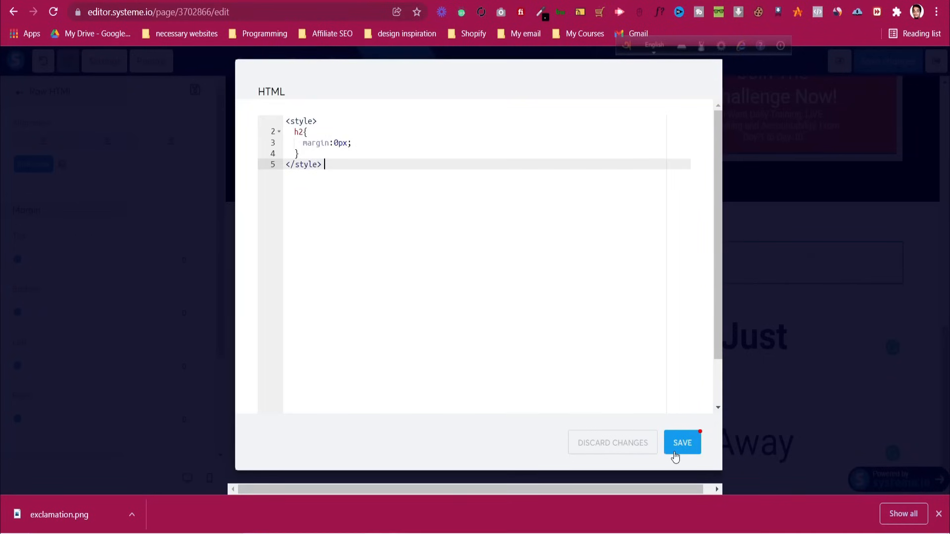
left_click(675, 453)
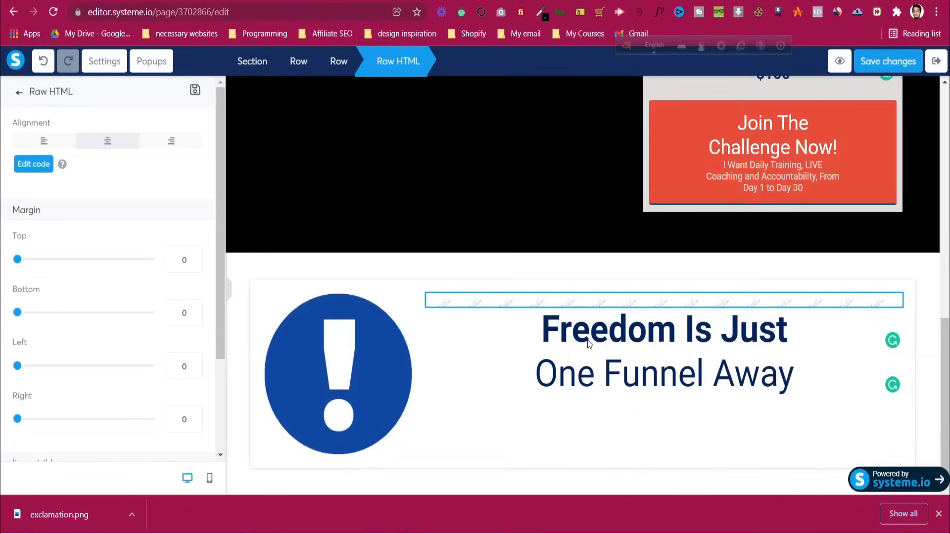
left_click(516, 352)
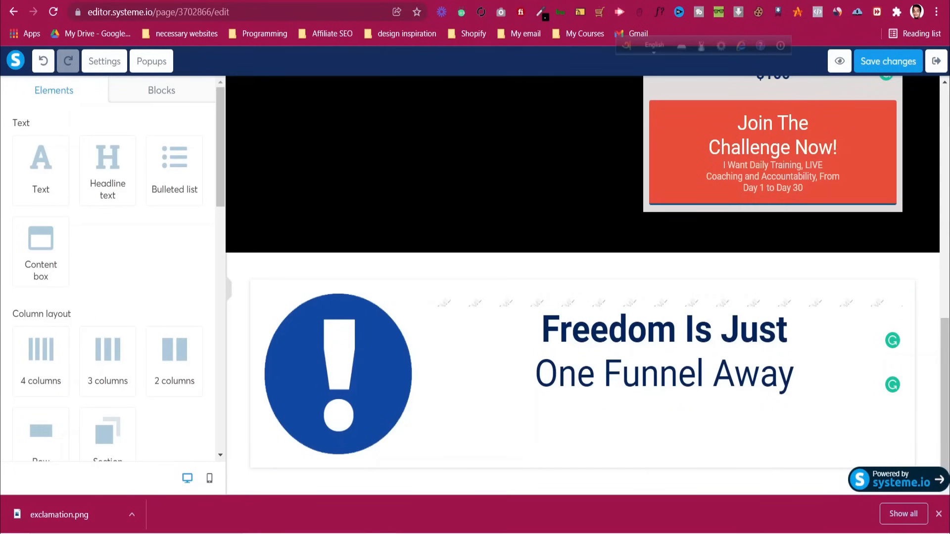
Add a horizontal divider line above the 'Freedom Is Just' headline to match the reference page
key("ctrl+Tab")
left_click(554, 242)
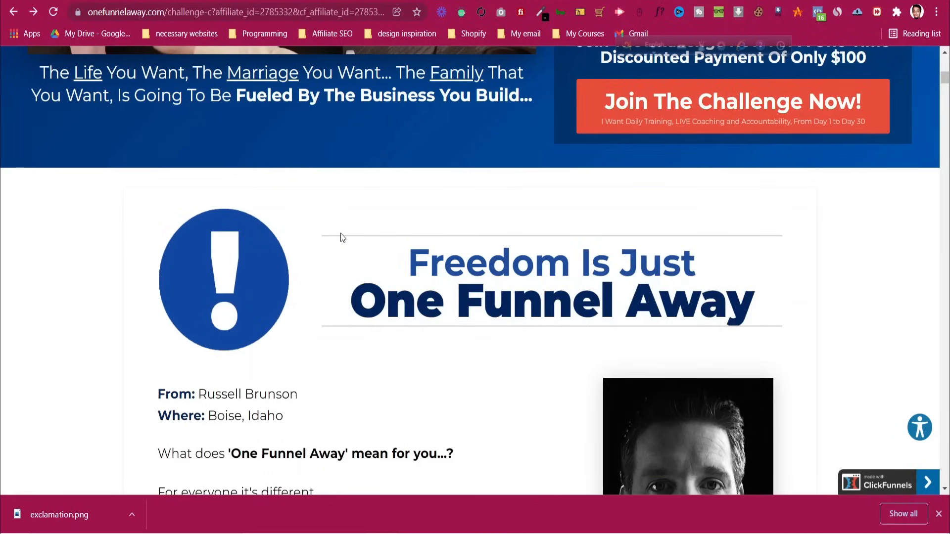
key("ctrl+Tab")
key("ctrl+Tab")
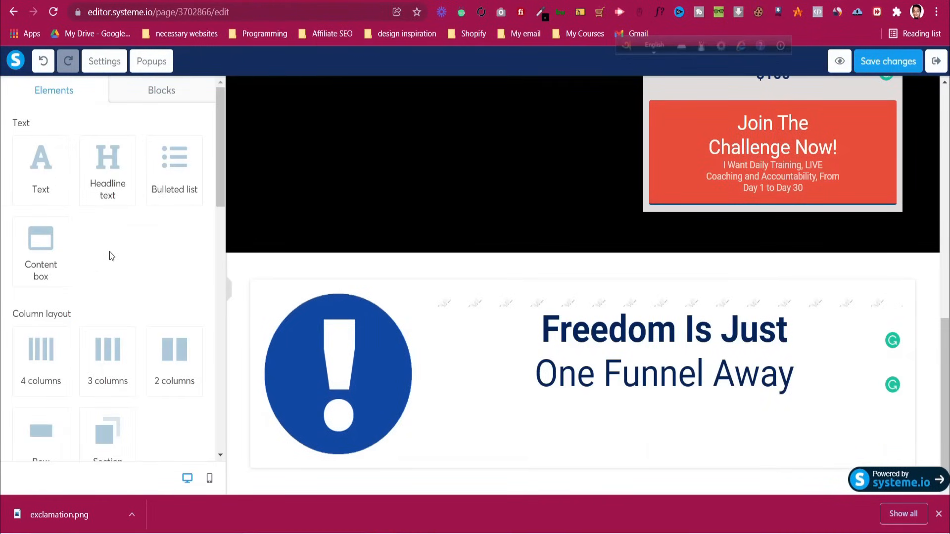
scroll(110, 251, "down", 15)
left_click_drag(185, 335, 633, 393)
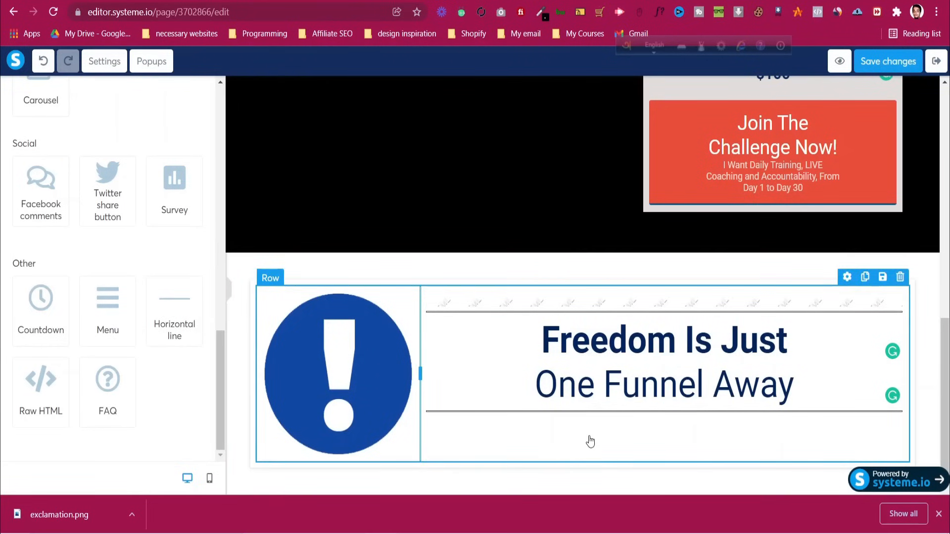
key("ctrl+Tab")
scroll(210, 210, "down", 4)
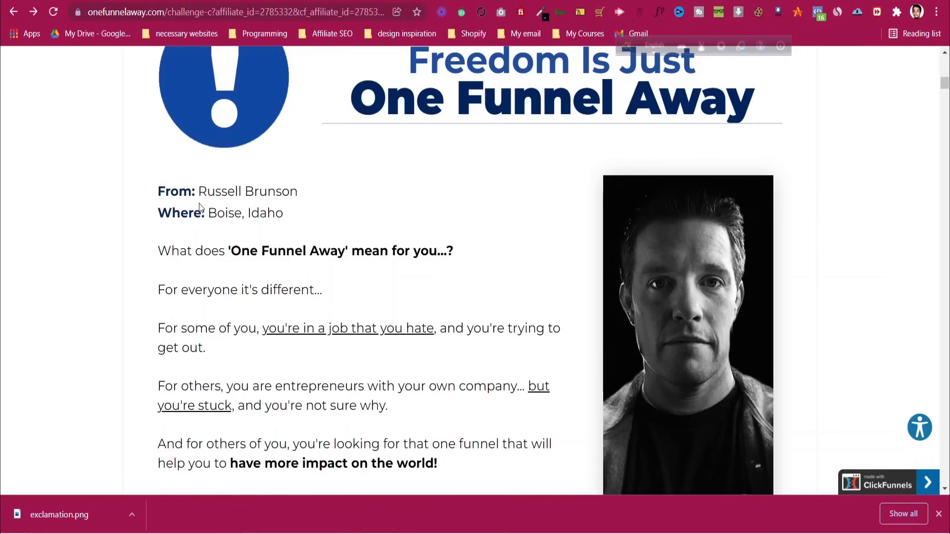
Save the reference page's portrait photo to the Downloads folder
scroll(690, 273, "down", 1)
right_click(695, 262)
left_click(708, 290)
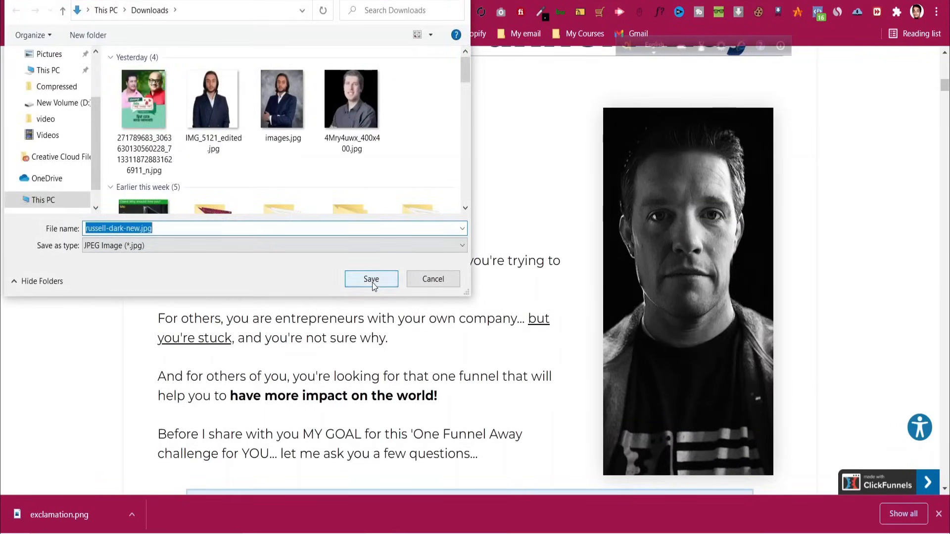
left_click(371, 278)
key("ctrl+Tab")
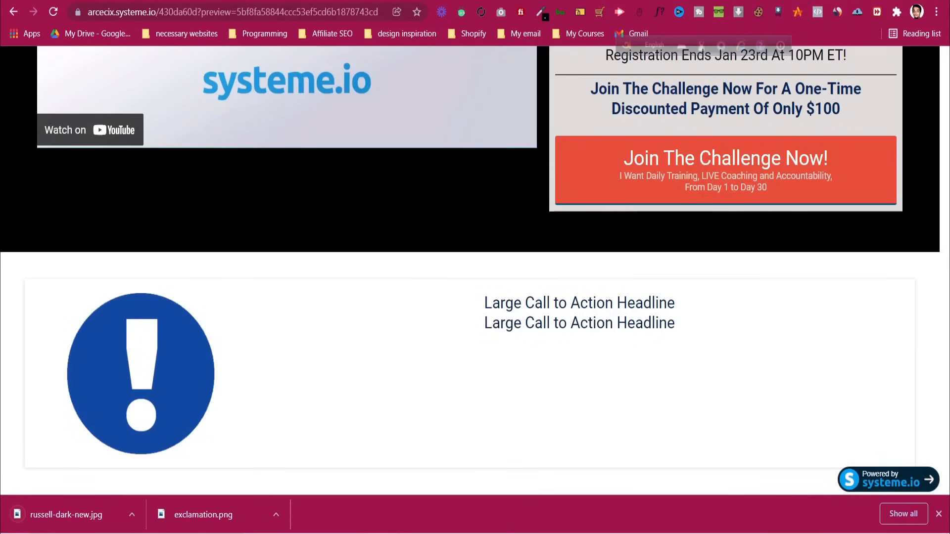
key("ctrl+Tab")
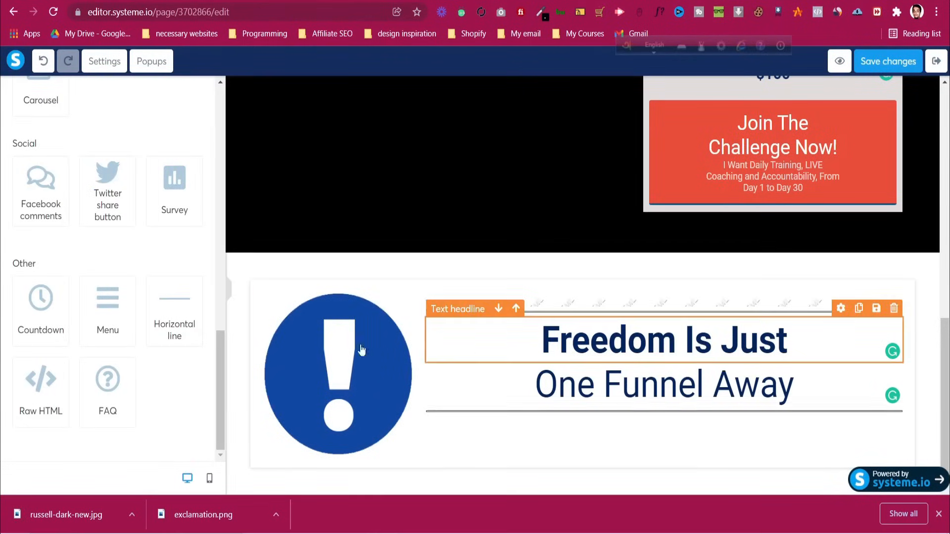
Add a two-column row below the headline, widen its left column, and drop a Text element in it
scroll(110, 327, "up", 10)
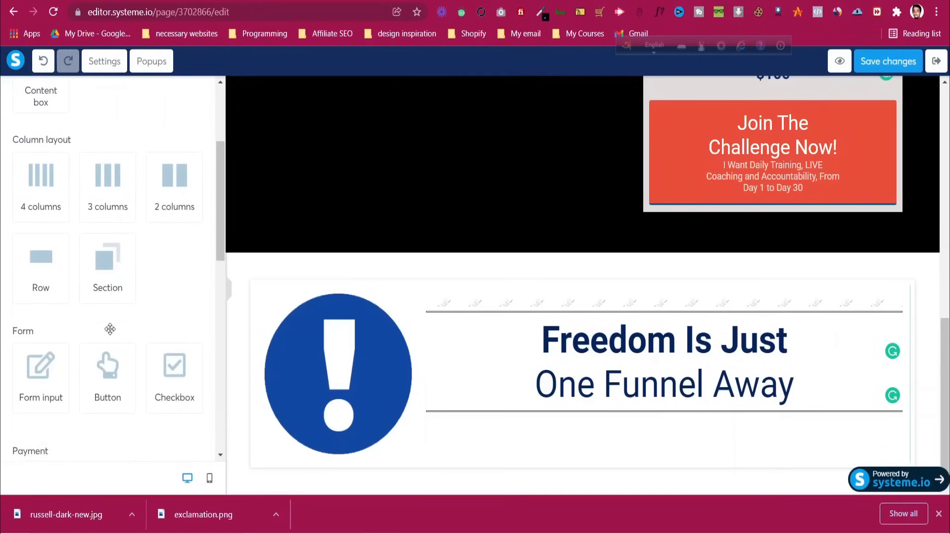
scroll(111, 329, "down", 2)
left_click_drag(180, 277, 495, 450)
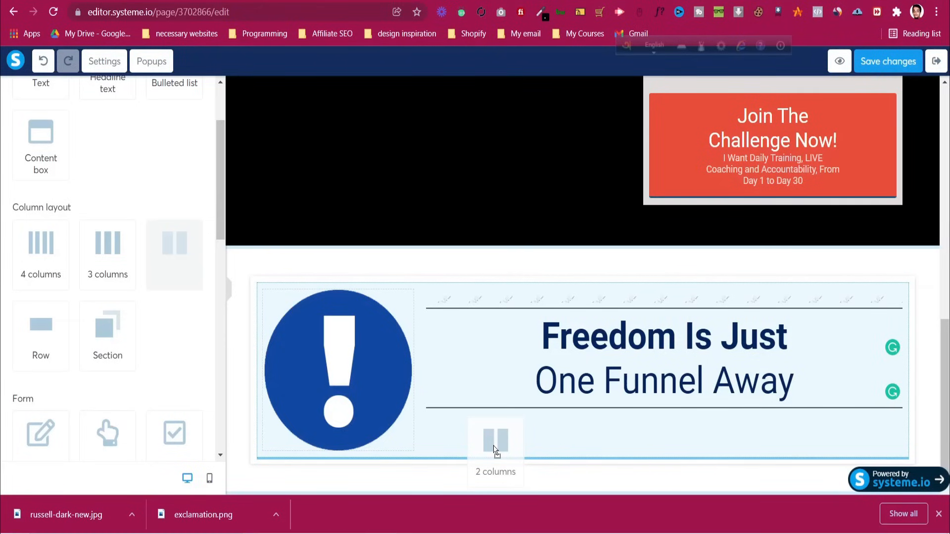
left_click_drag(495, 450, 493, 446)
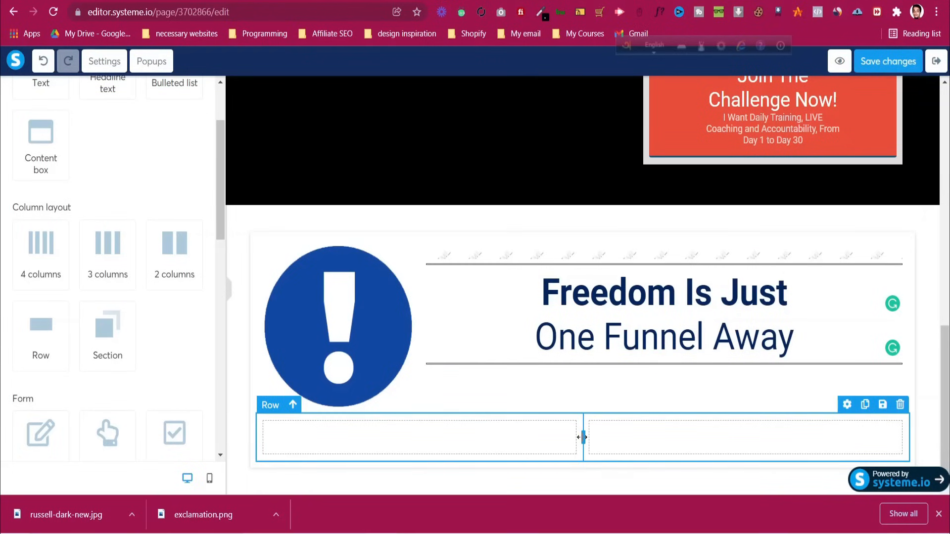
left_click_drag(583, 438, 685, 443)
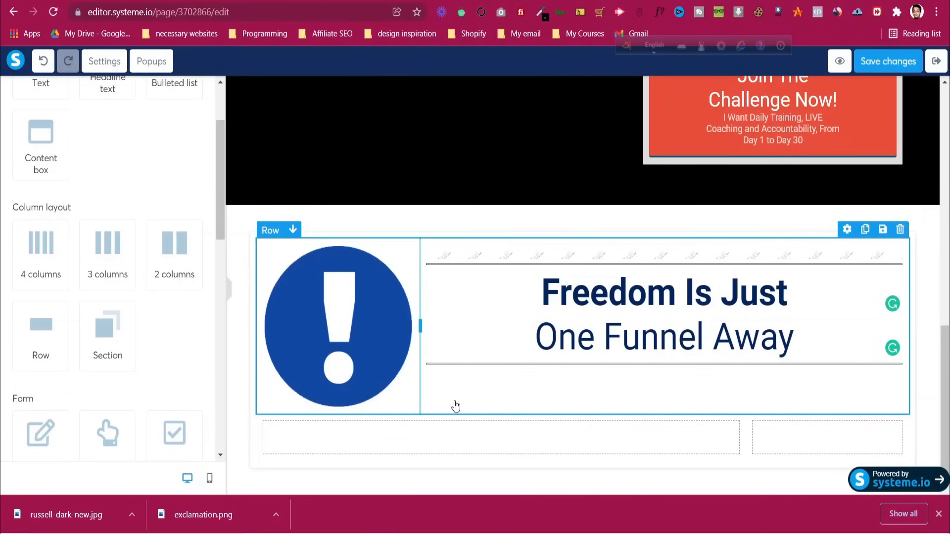
scroll(151, 247, "up", 3)
left_click_drag(38, 163, 368, 419)
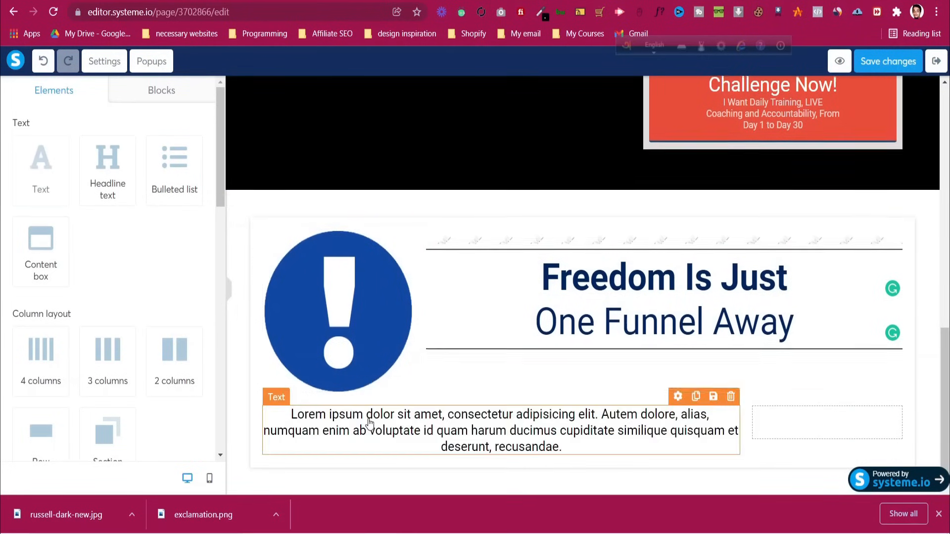
Paste the reference letter's body copy over the placeholder text
key("ctrl+Tab")
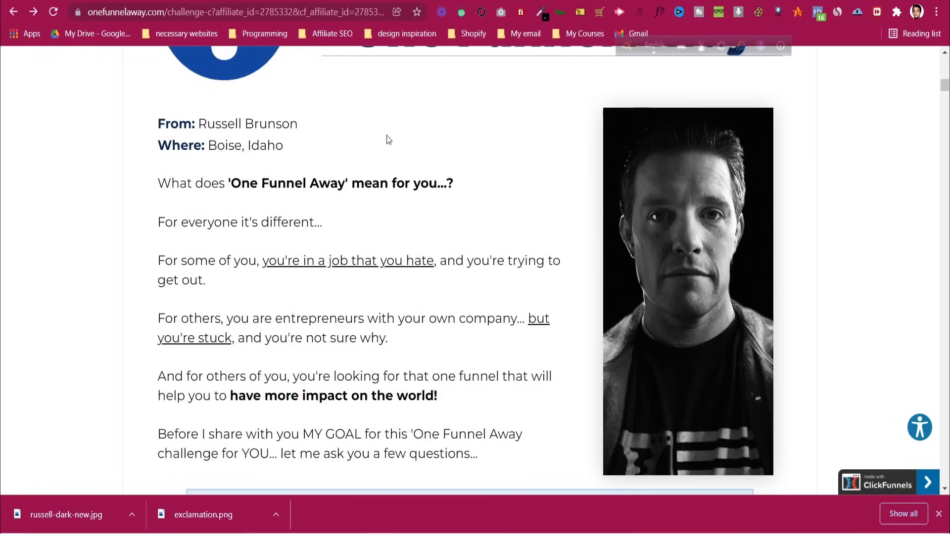
left_click_drag(158, 121, 463, 312)
key("ctrl+Tab")
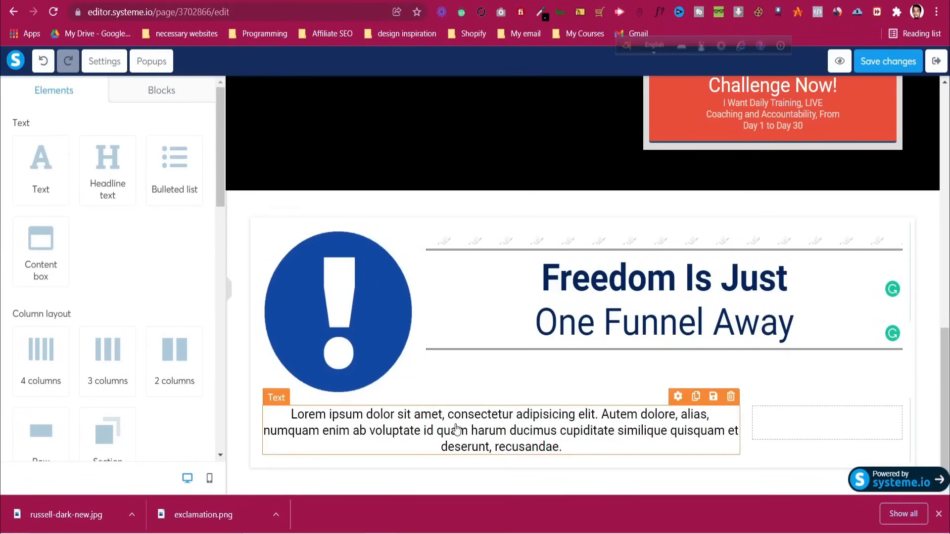
left_click(462, 429)
key("ctrl+a")
key("ctrl+v")
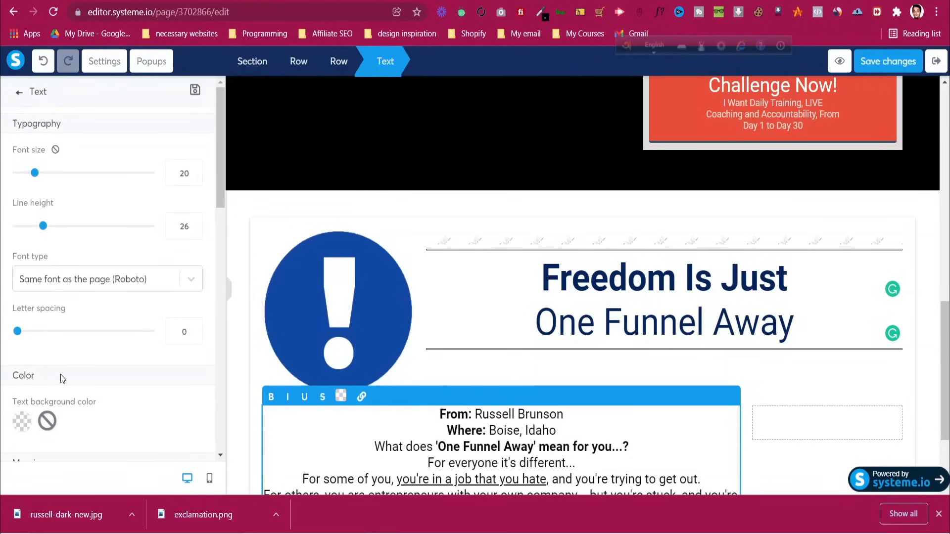
Left-align the body copy, keeping its font size at 20
scroll(67, 259, "down", 10)
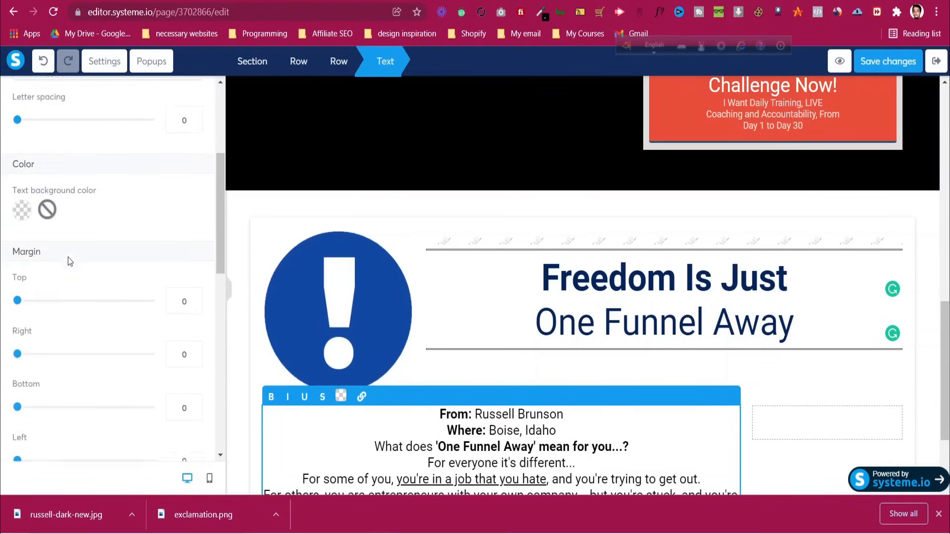
scroll(67, 257, "down", 2)
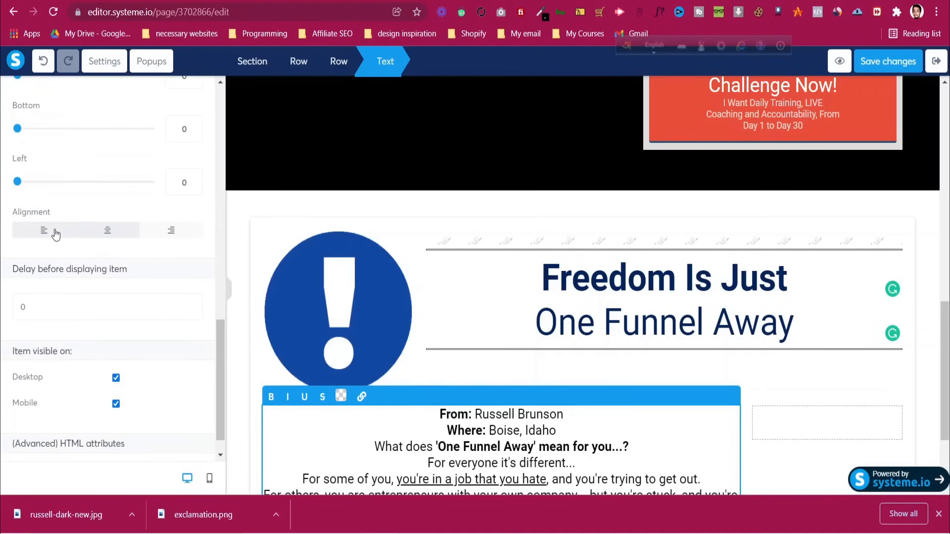
left_click(55, 235)
scroll(477, 409, "down", 3)
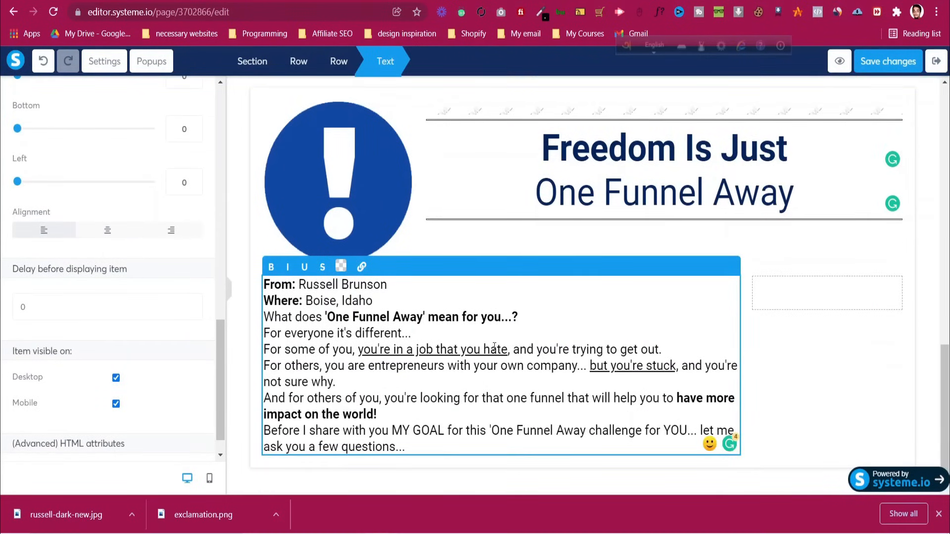
scroll(173, 168, "up", 12)
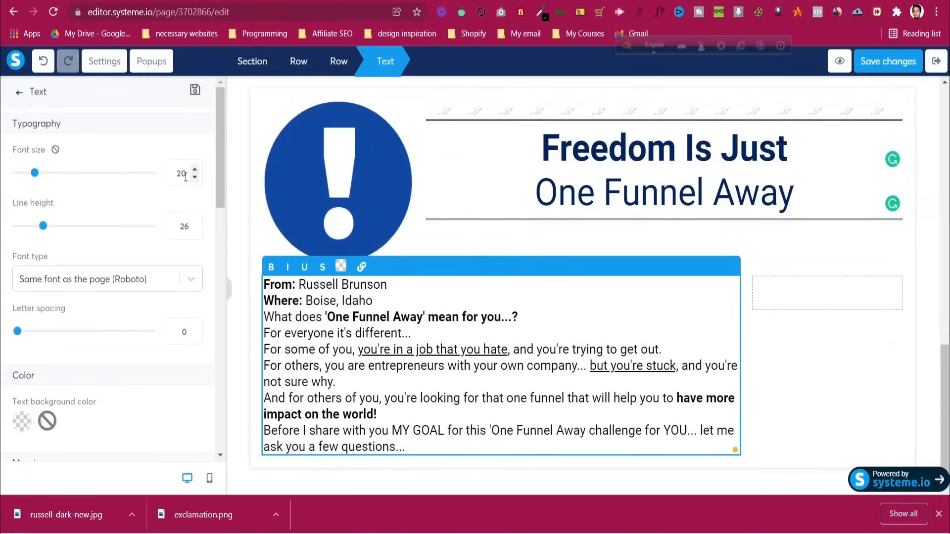
key("Up")
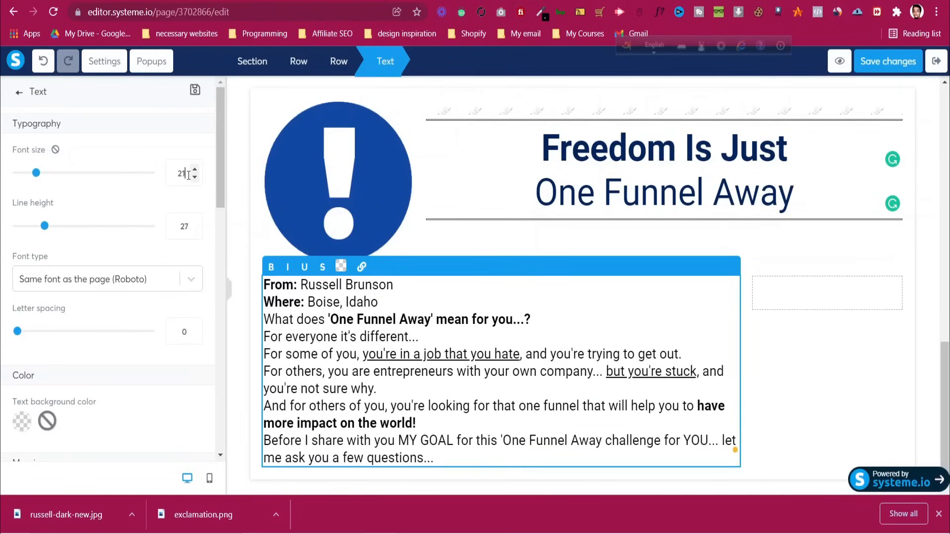
key("Down")
Insert blank lines after the 'Where' line, the question line and the 'For everyone it's different...' paragraph
key("ctrl+Tab")
left_click(363, 208)
scroll(363, 208, "up", 4)
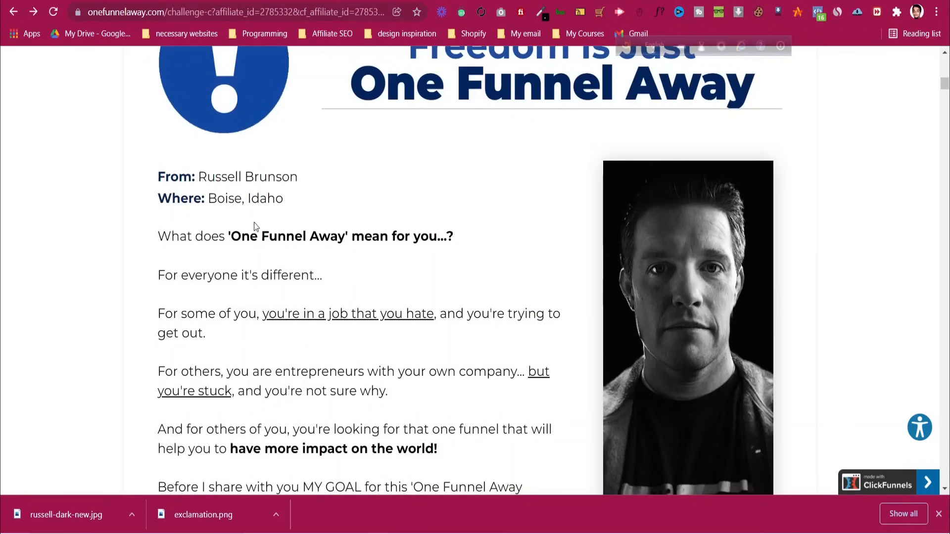
key("ctrl+shift+Tab")
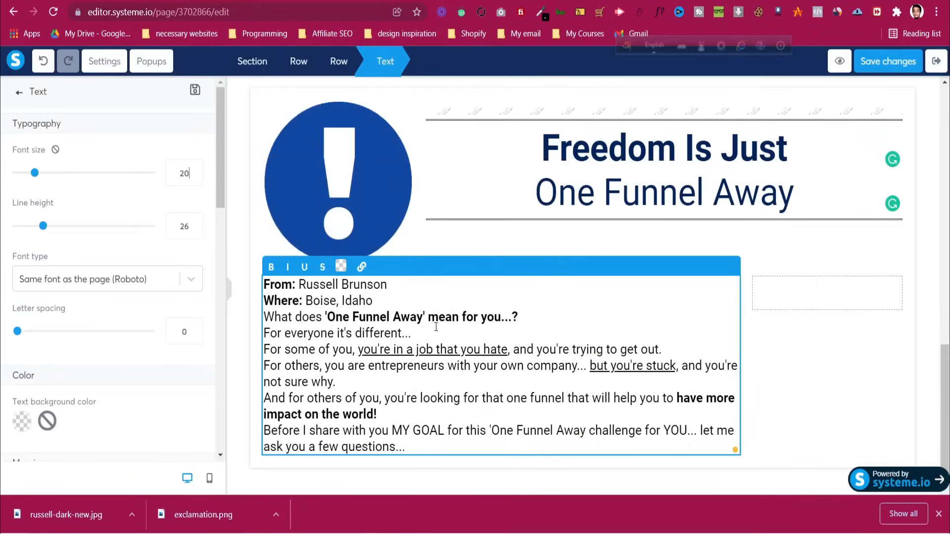
left_click(403, 303)
key("Return")
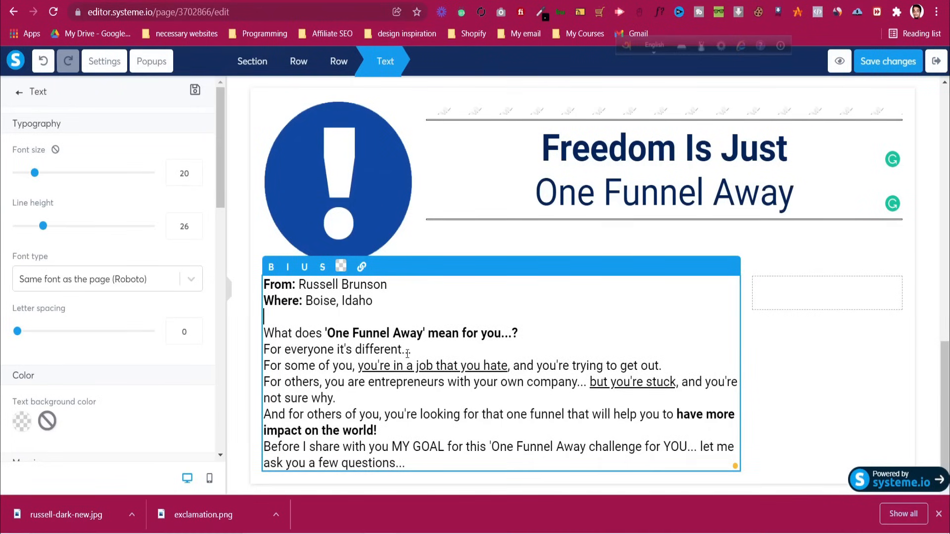
key("ctrl+Tab")
key("ctrl+shift+Tab")
key("Return")
key("ctrl+Tab")
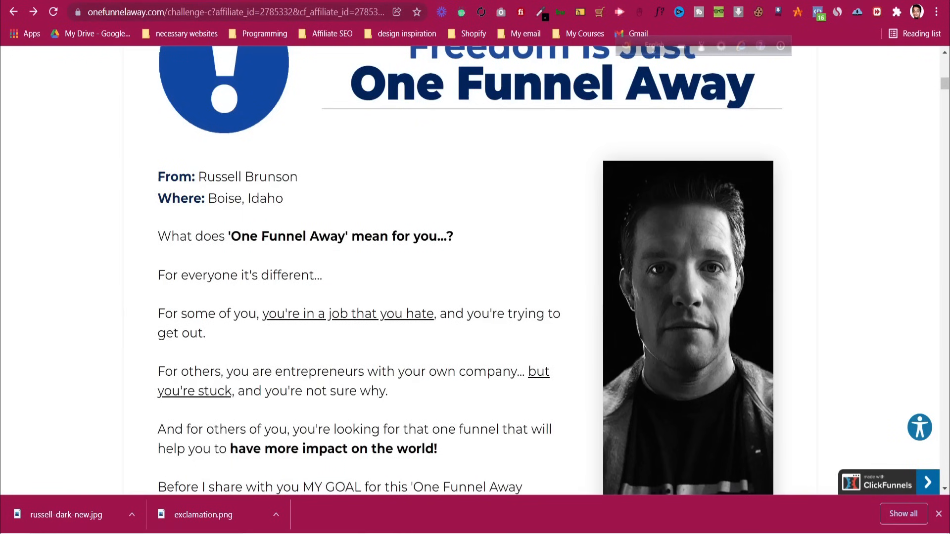
key("ctrl+shift+Tab")
left_click(417, 368)
key("Return")
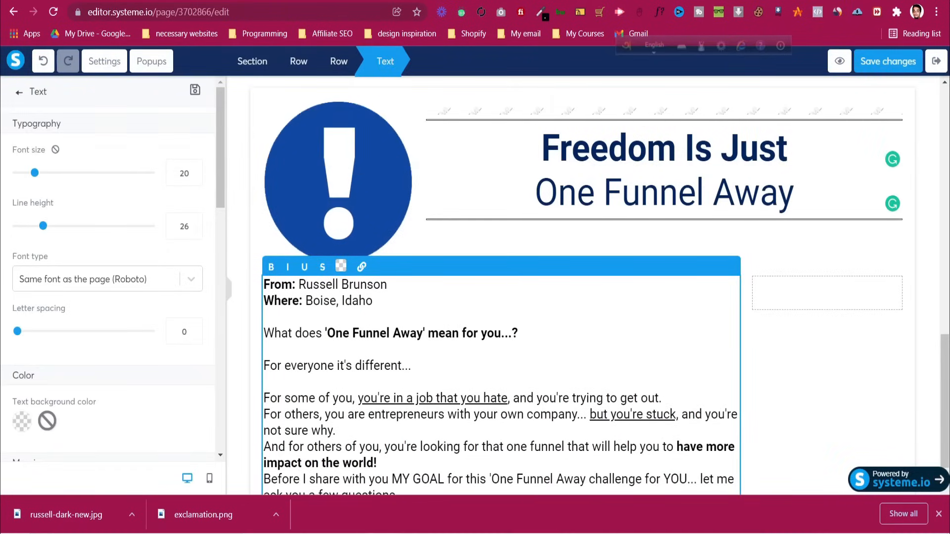
Add blank lines after 'trying to get out.', 'not sure why.' and 'impact on the world!'
key("ctrl+Tab")
key("ctrl+shift+Tab")
key("ctrl+Tab")
key("ctrl+shift+Tab")
scroll(599, 357, "down", 1)
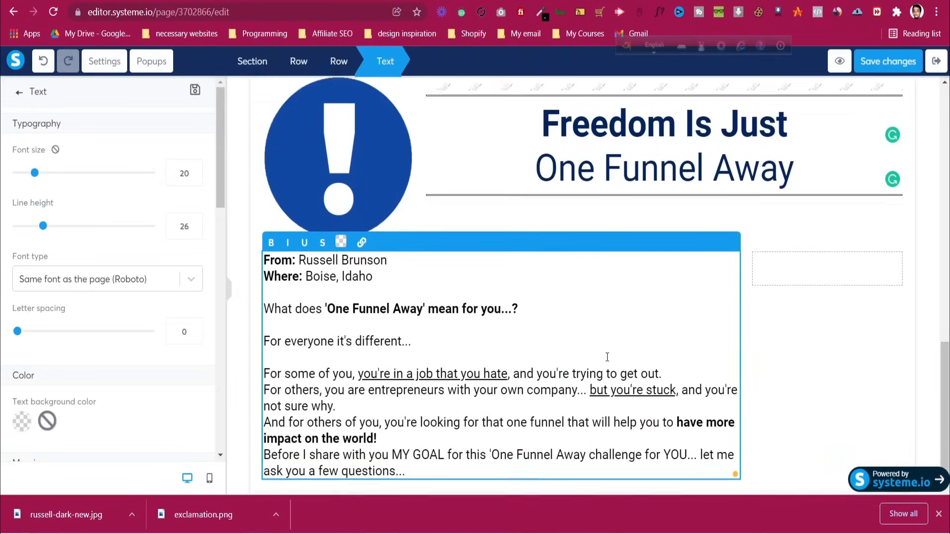
left_click(692, 350)
key("Return")
key("ctrl+Tab")
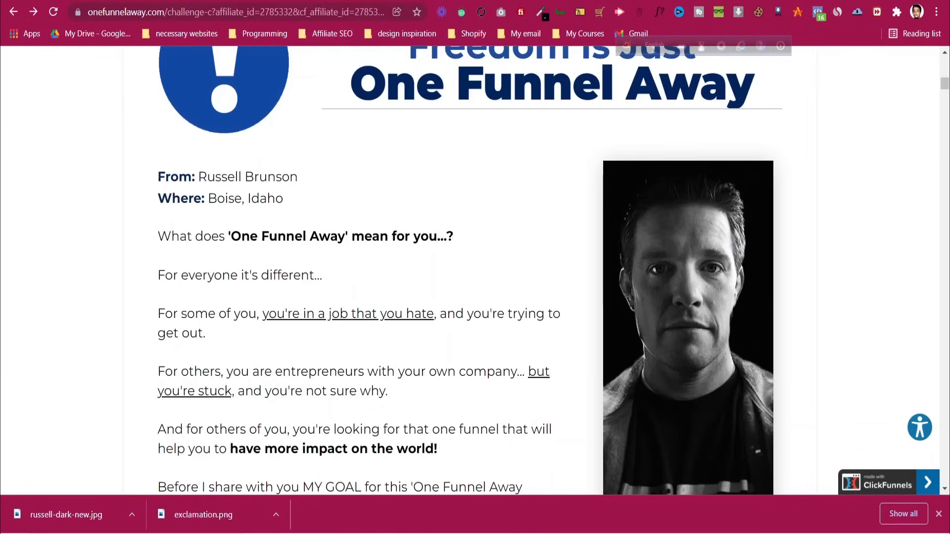
key("ctrl+shift+Tab")
scroll(517, 365, "down", 1)
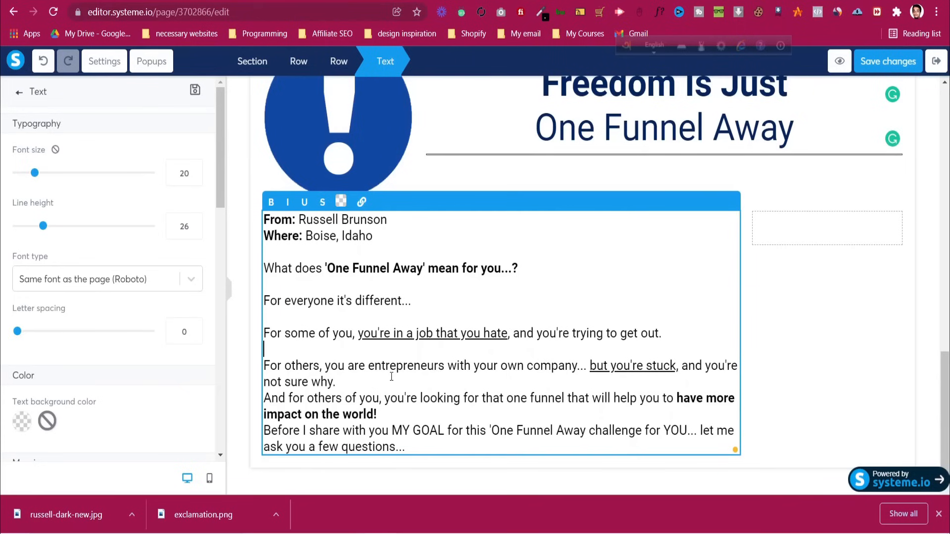
key("Return")
left_click(394, 430)
key("Return")
scroll(404, 355, "down", 2)
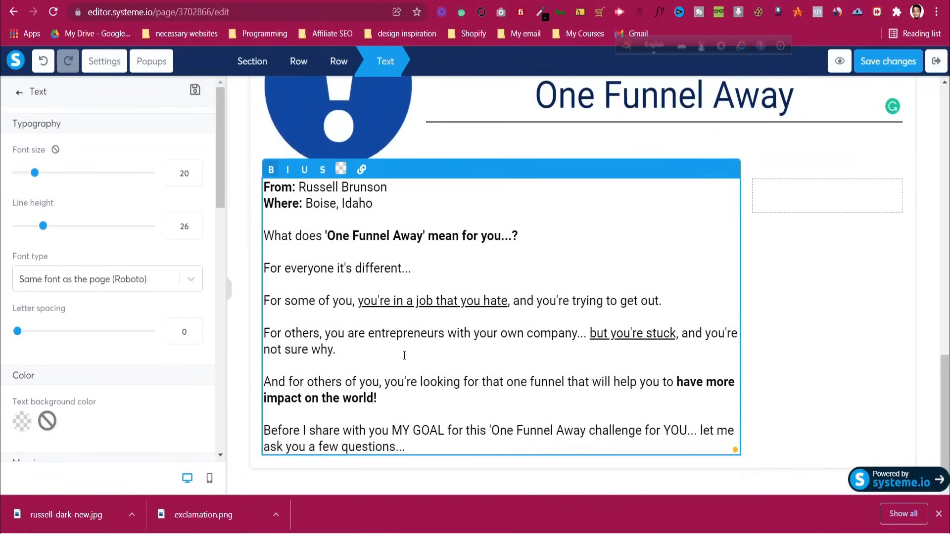
Add an empty Image element to the right column beside the text
left_click(810, 308)
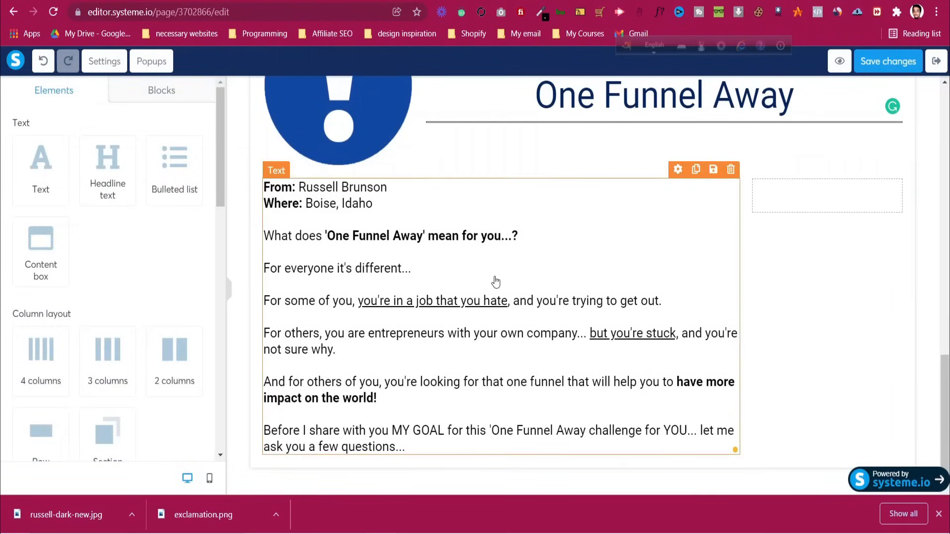
scroll(33, 309, "down", 12)
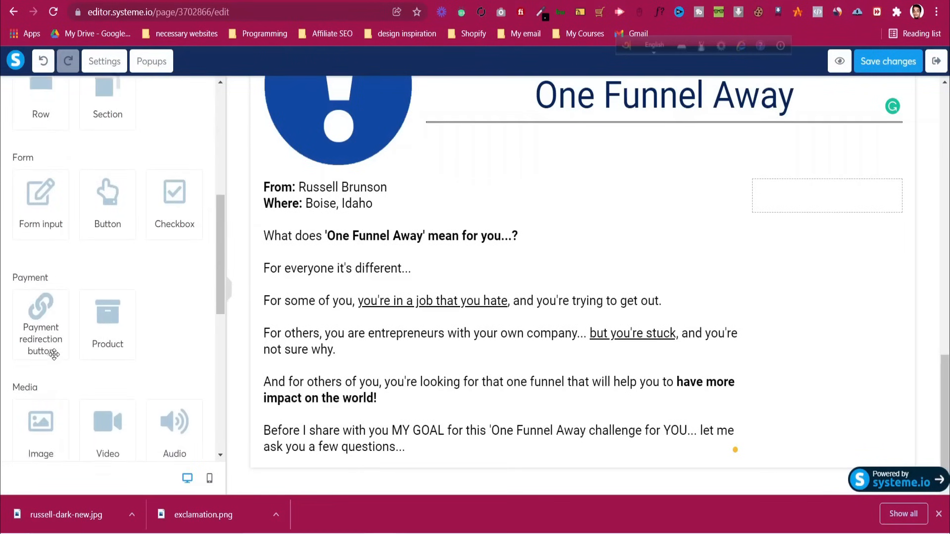
left_click_drag(56, 186, 802, 190)
Upload russell-dark-new.jpg from Downloads and insert it into the right-column image
left_click(860, 270)
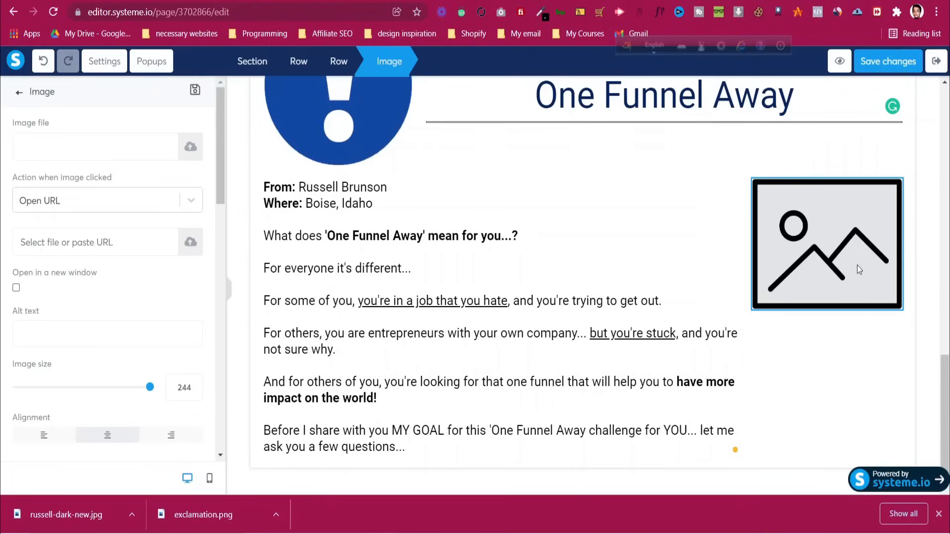
left_click(191, 147)
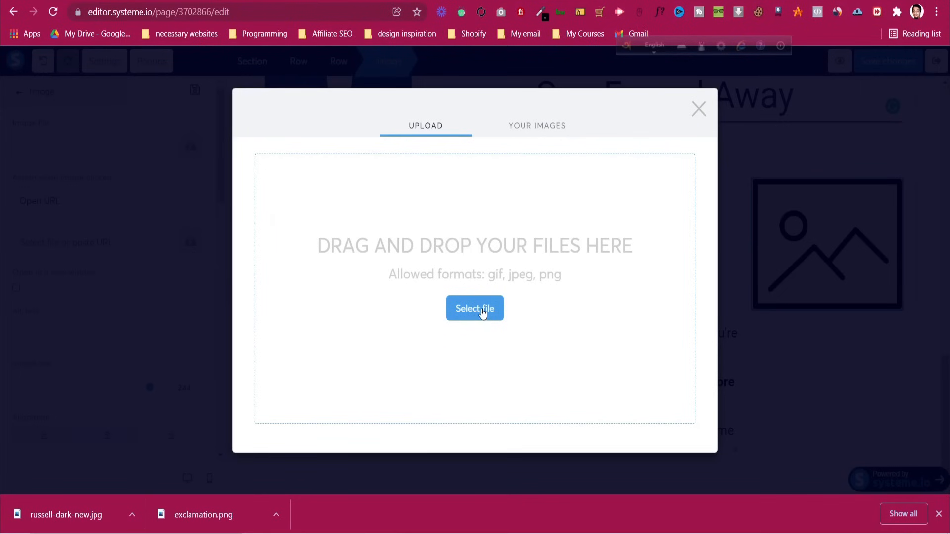
left_click(483, 313)
left_click(171, 104)
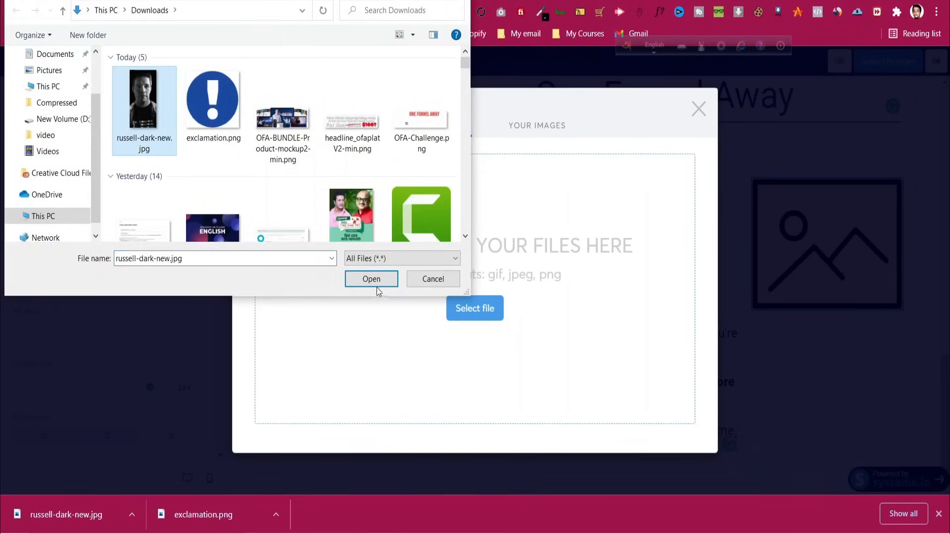
left_click(372, 279)
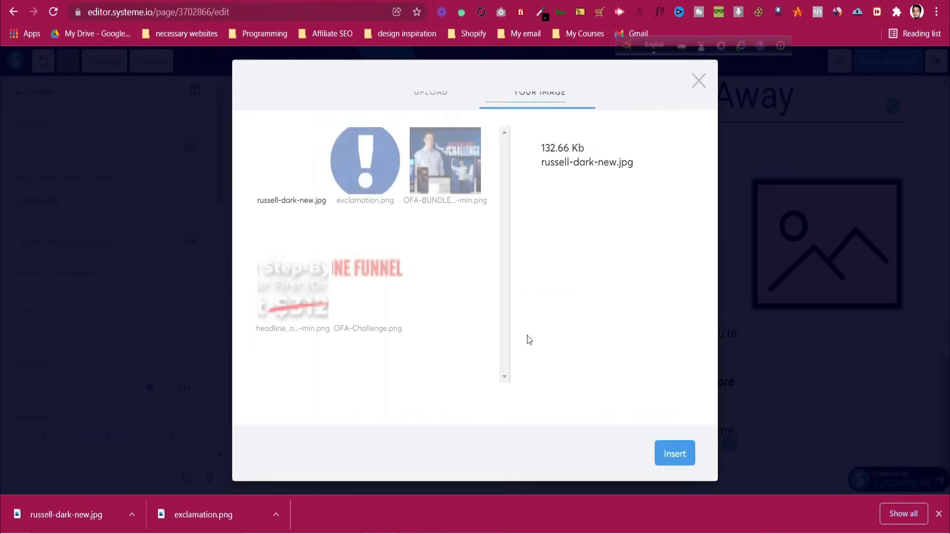
left_click(683, 452)
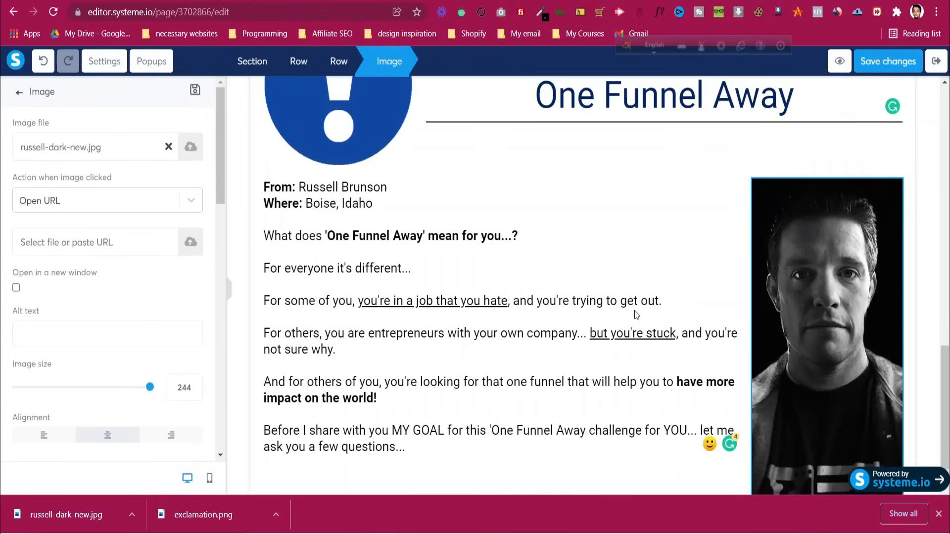
left_click(918, 349)
scroll(931, 320, "down", 1)
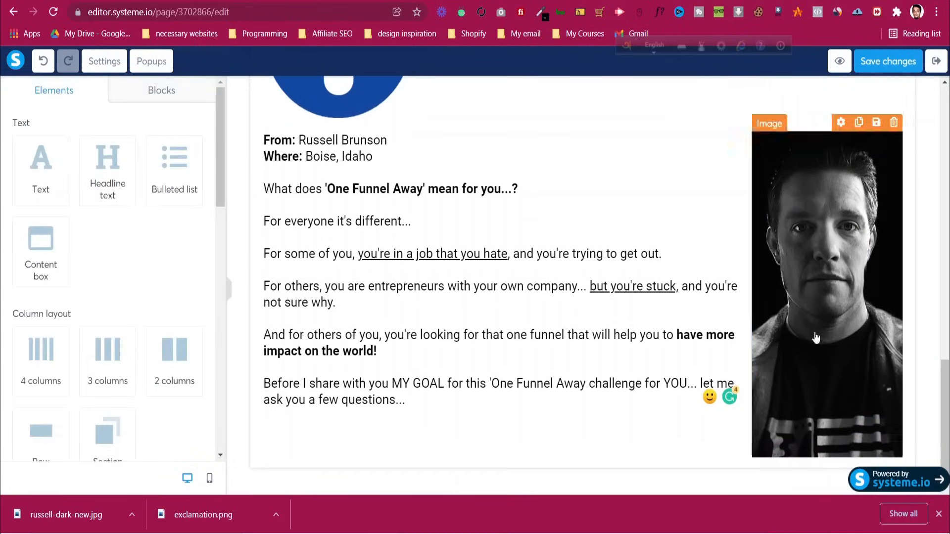
Compare the new text-and-portrait row's layout with the reference page
left_click(464, 435)
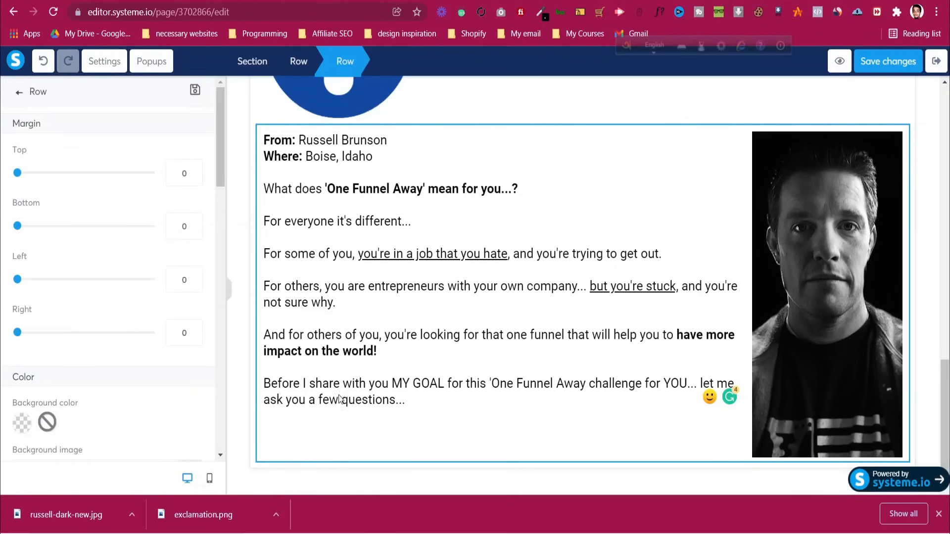
scroll(107, 355, "down", 3)
scroll(107, 356, "down", 3)
scroll(108, 355, "down", 10)
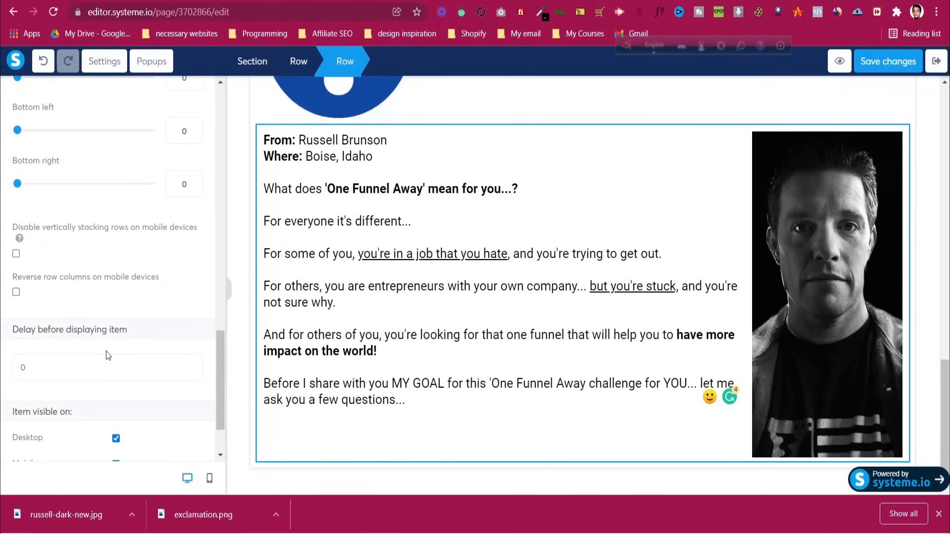
scroll(106, 356, "down", 2)
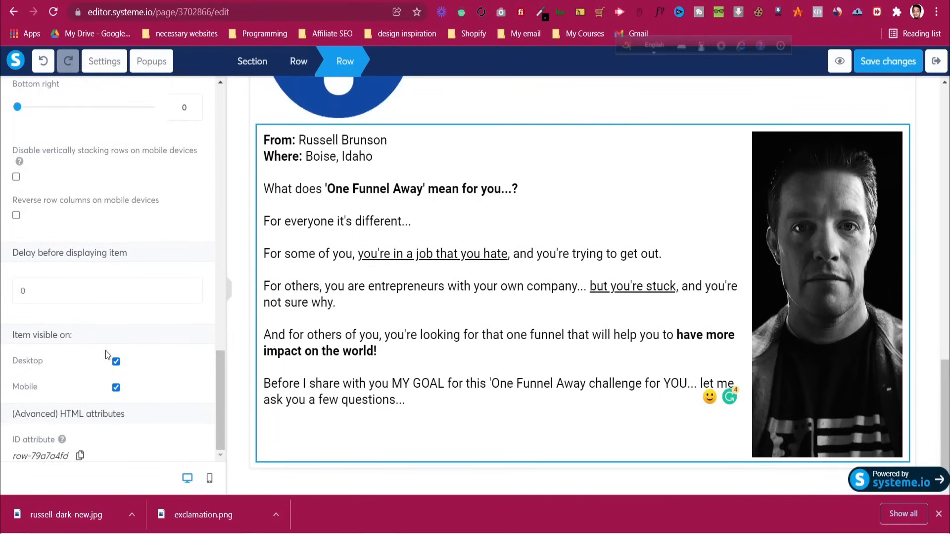
scroll(106, 355, "up", 1)
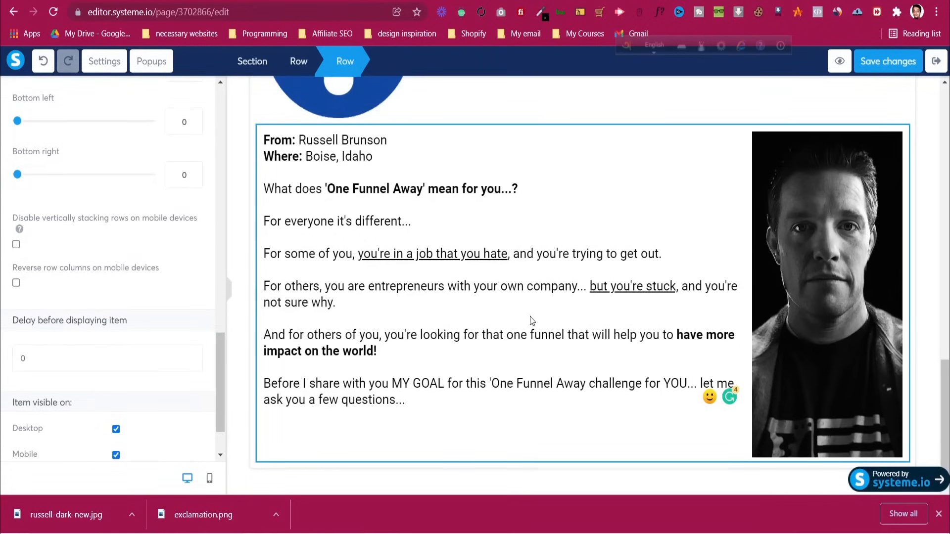
key("ctrl+Tab")
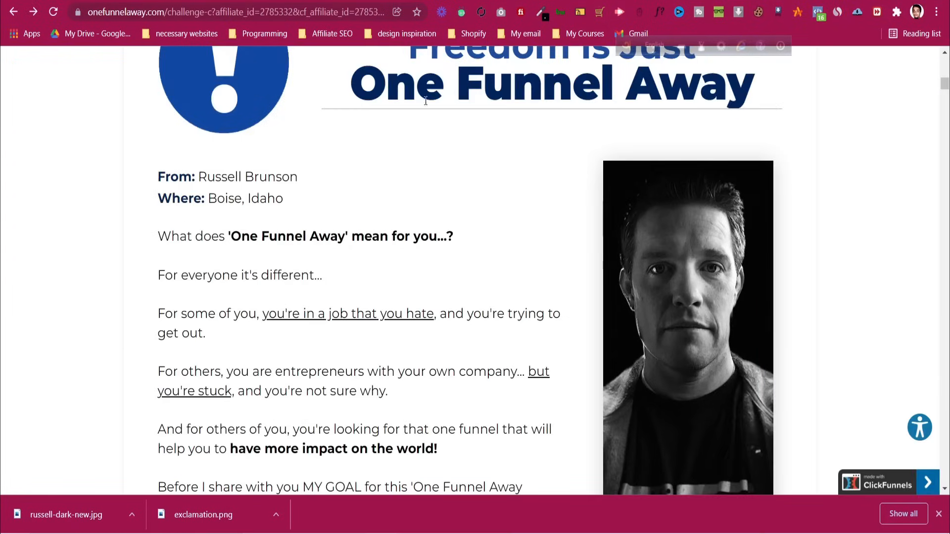
scroll(351, 175, "down", 4)
scroll(397, 171, "up", 3)
scroll(397, 171, "up", 3)
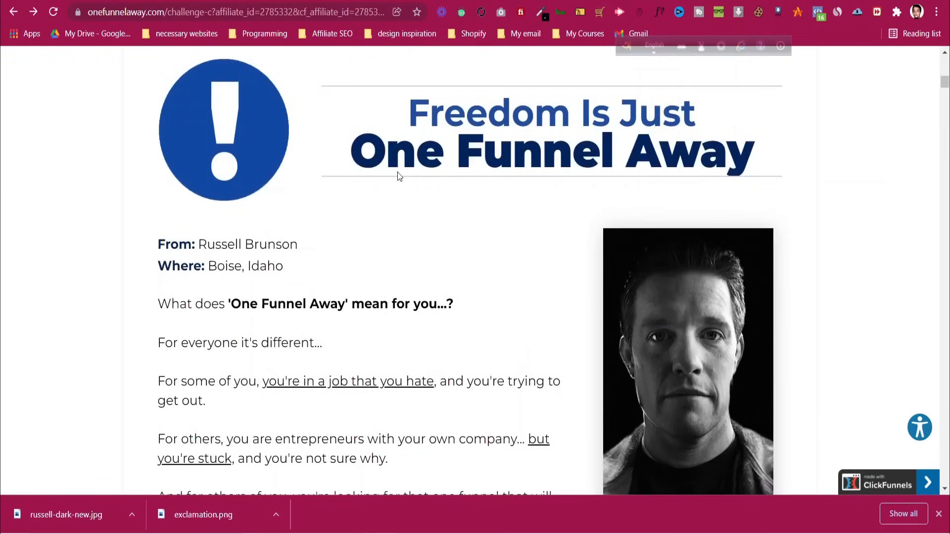
key("ctrl+Tab")
key("ctrl+Tab")
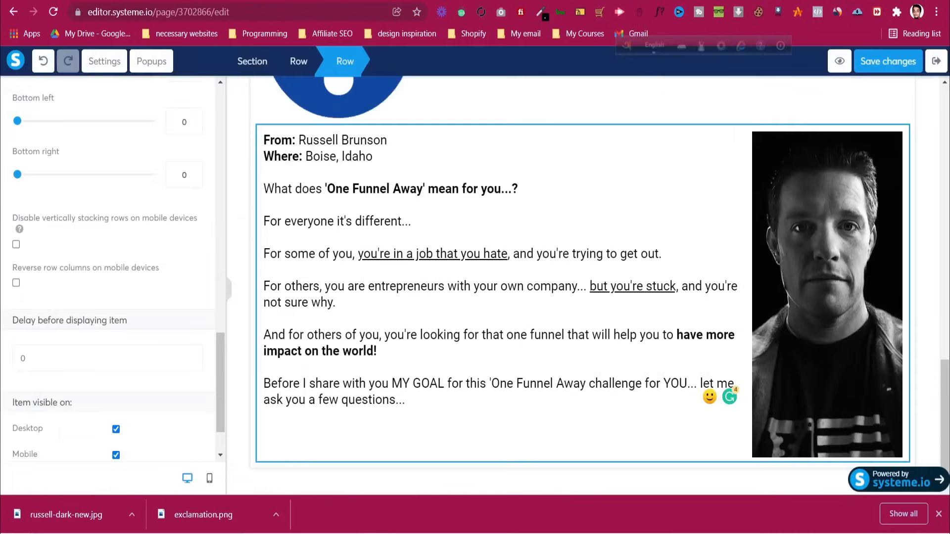
scroll(98, 262, "up", 5)
scroll(98, 261, "up", 3)
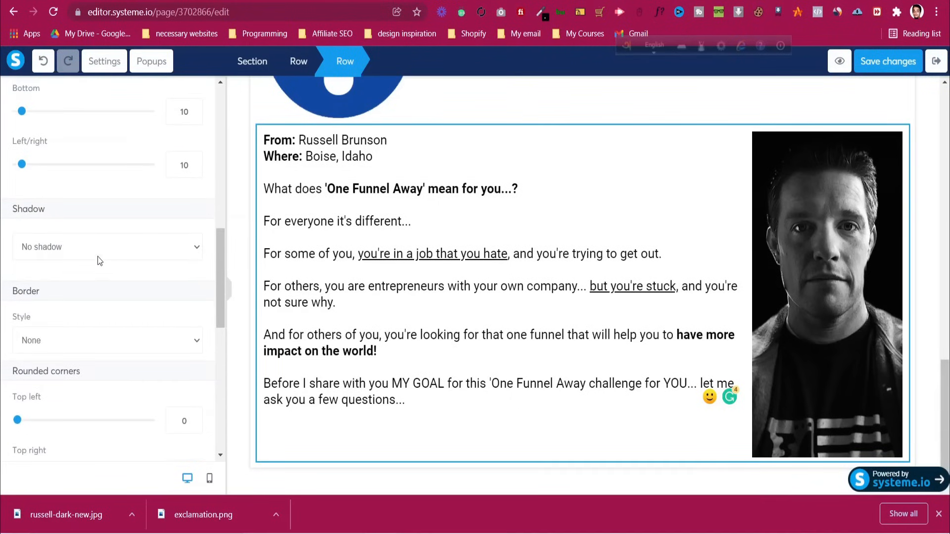
Give the body text block a top margin of 50
left_click(395, 219)
left_click(391, 220)
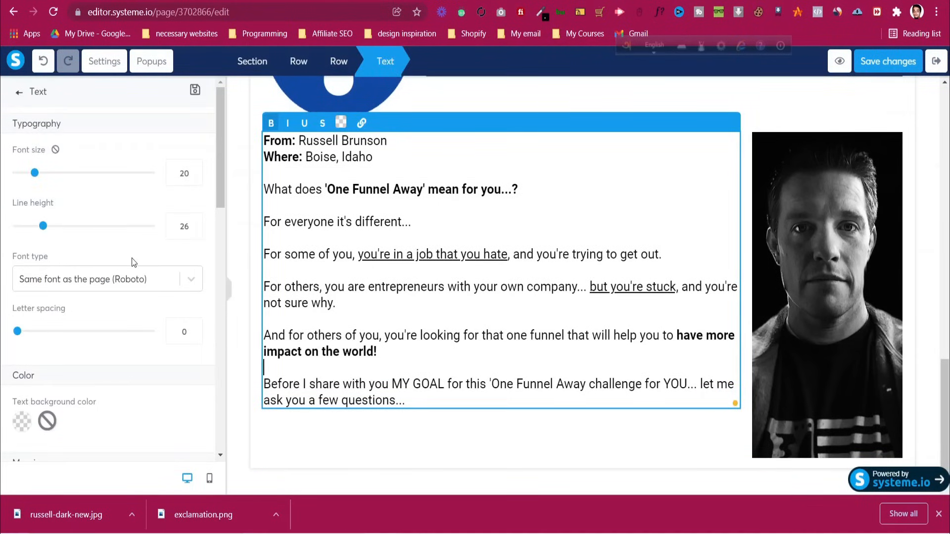
scroll(103, 268, "down", 5)
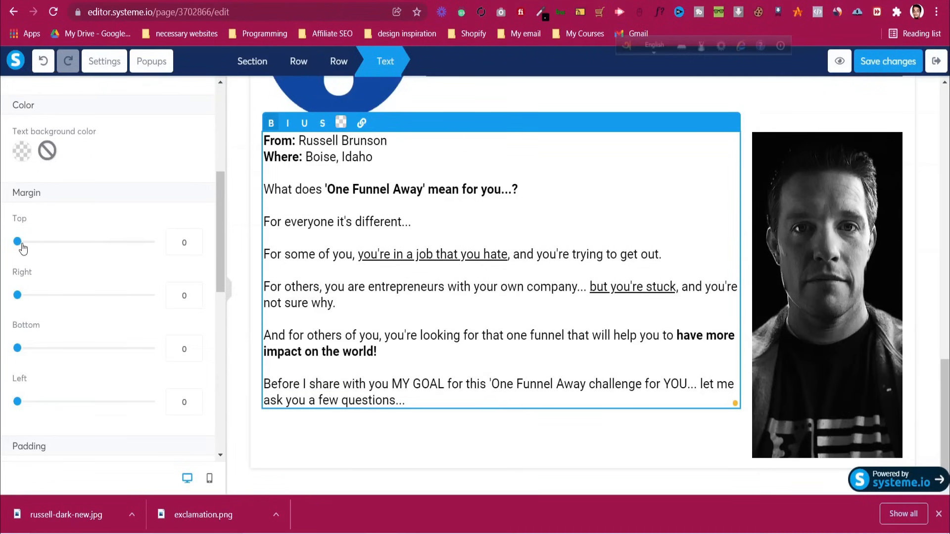
left_click_drag(22, 248, 48, 249)
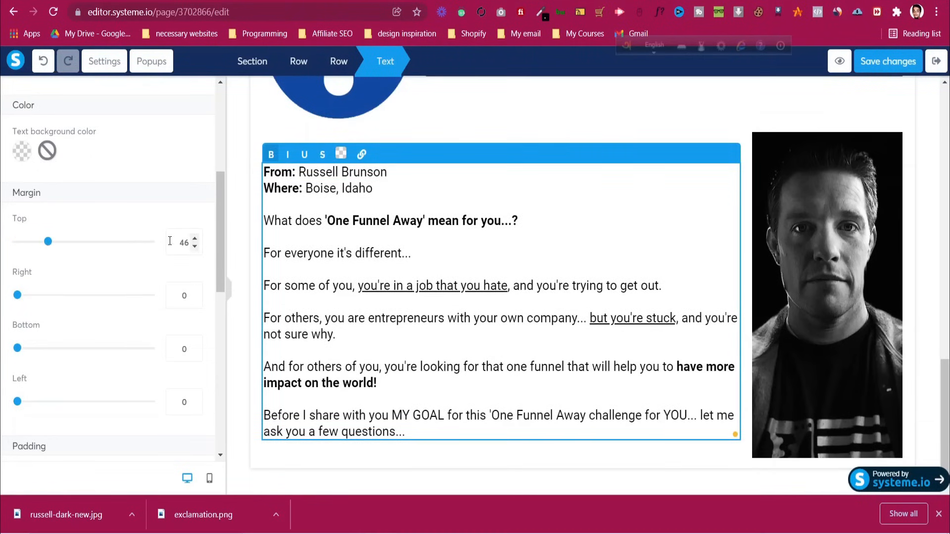
key("Up")
key("Up")
key("Up")
key("Up")
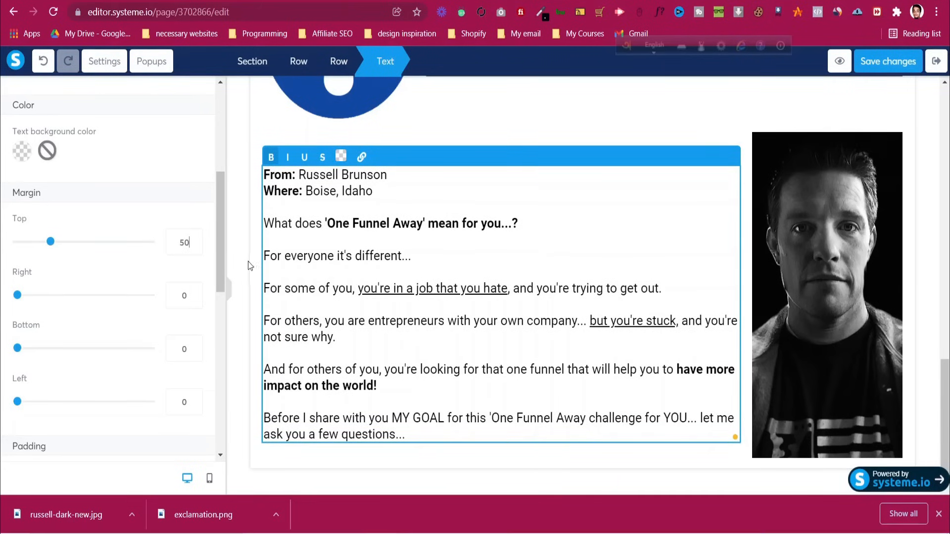
scroll(144, 241, "down", 5)
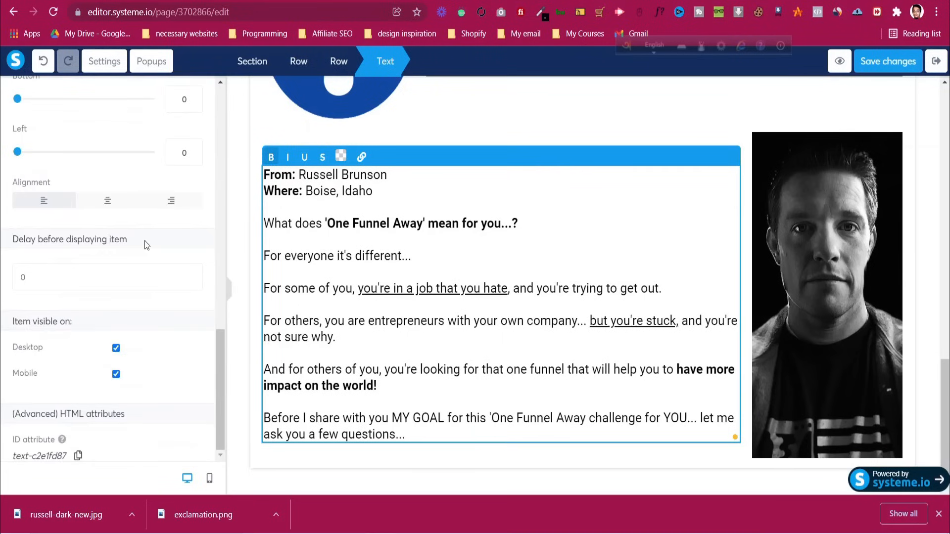
scroll(144, 245, "up", 10)
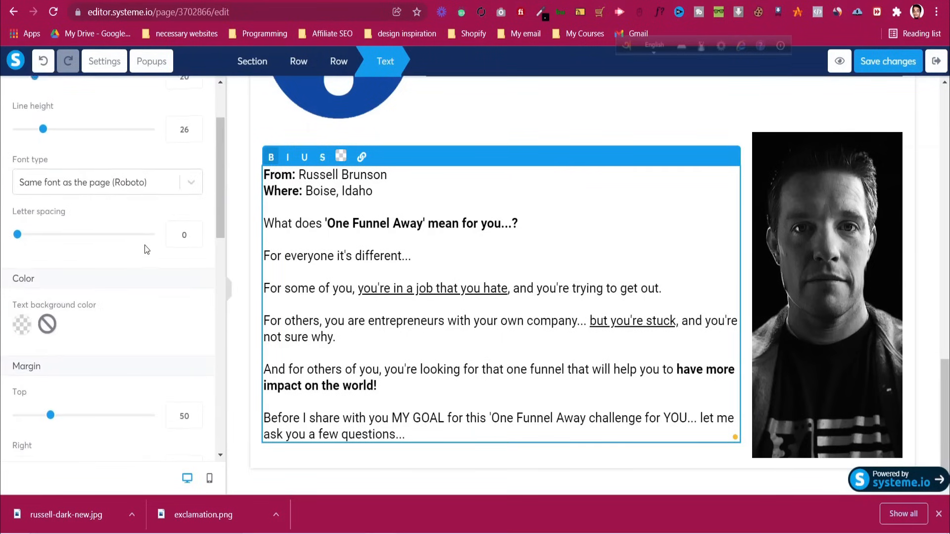
Reselect the text-and-portrait row and save the page changes
left_click(278, 144)
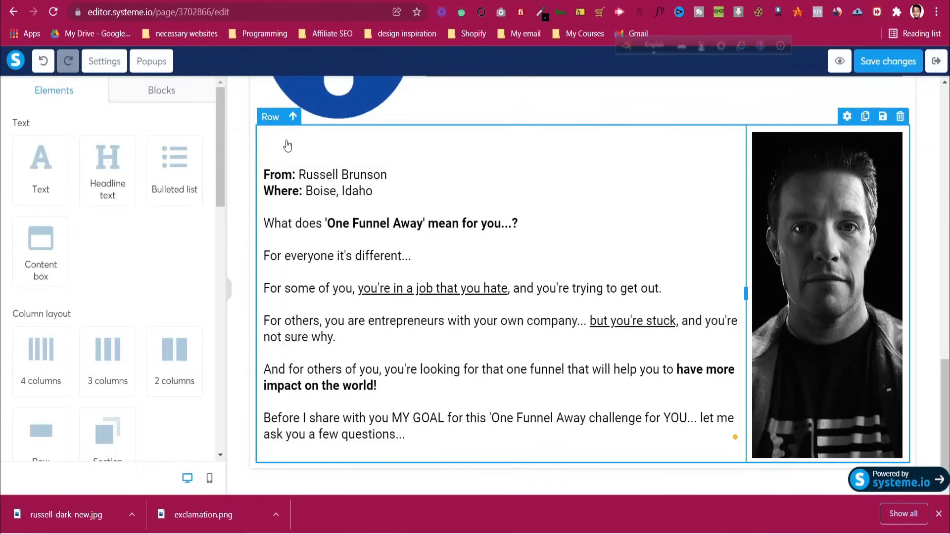
left_click(287, 144)
scroll(97, 194, "down", 5)
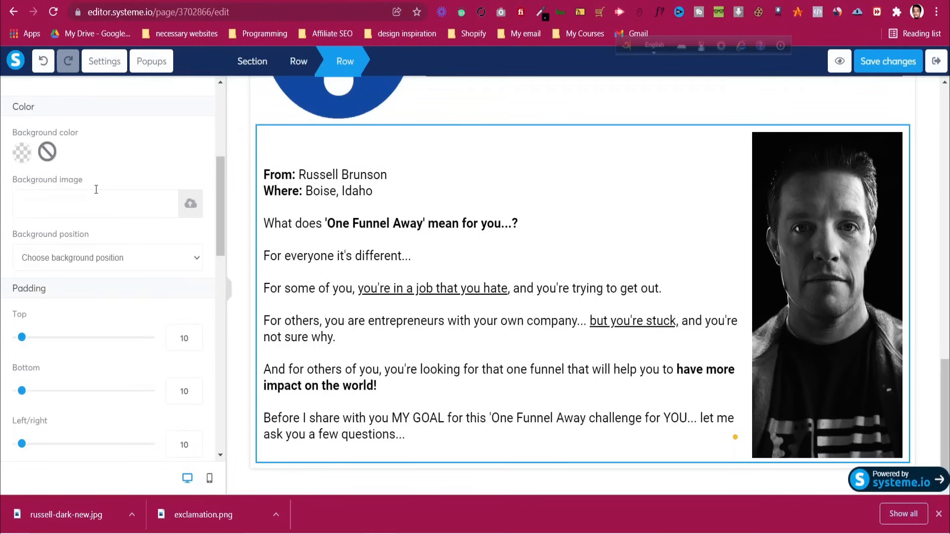
scroll(96, 190, "down", 3)
scroll(97, 194, "down", 10)
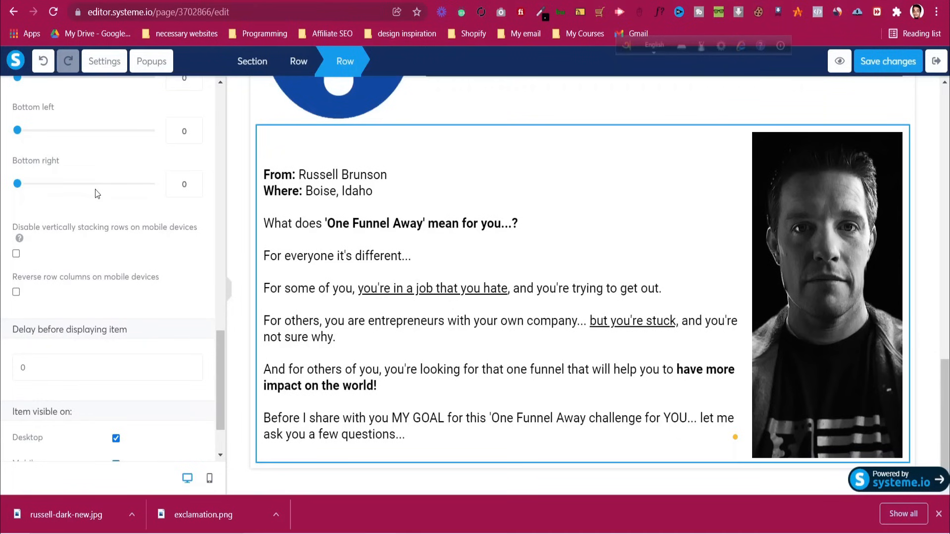
scroll(97, 194, "down", 2)
scroll(95, 193, "up", 12)
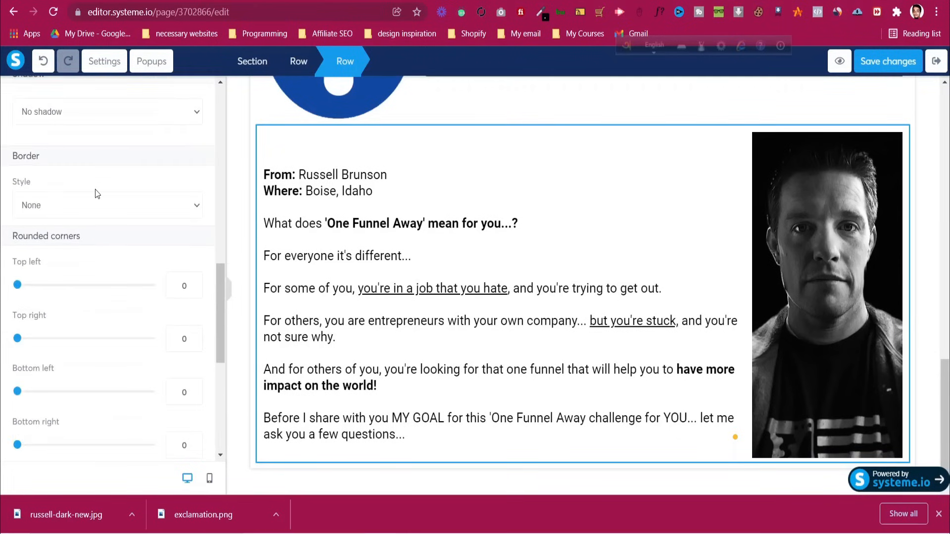
left_click(888, 61)
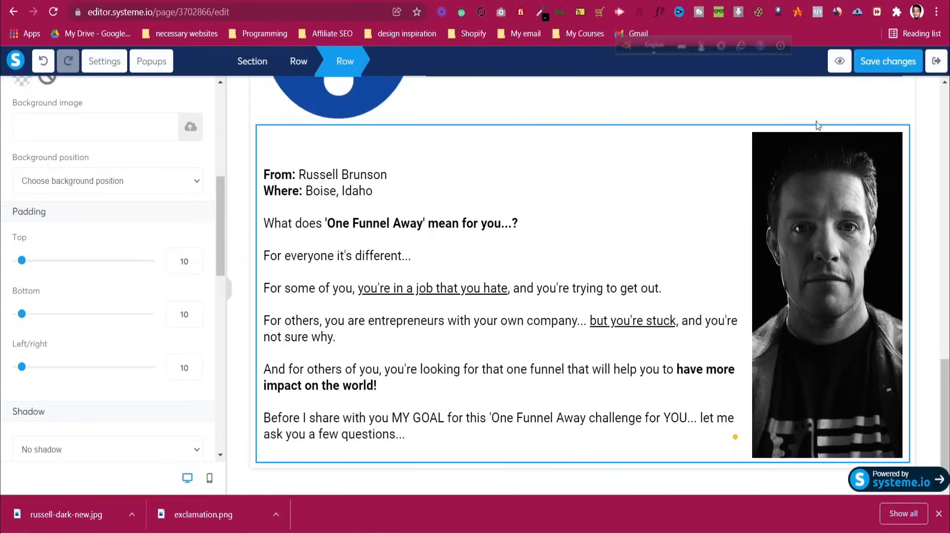
Preview the Freedom section, check it against the onefunnelaway.com original, then return to the editor
left_click(838, 61)
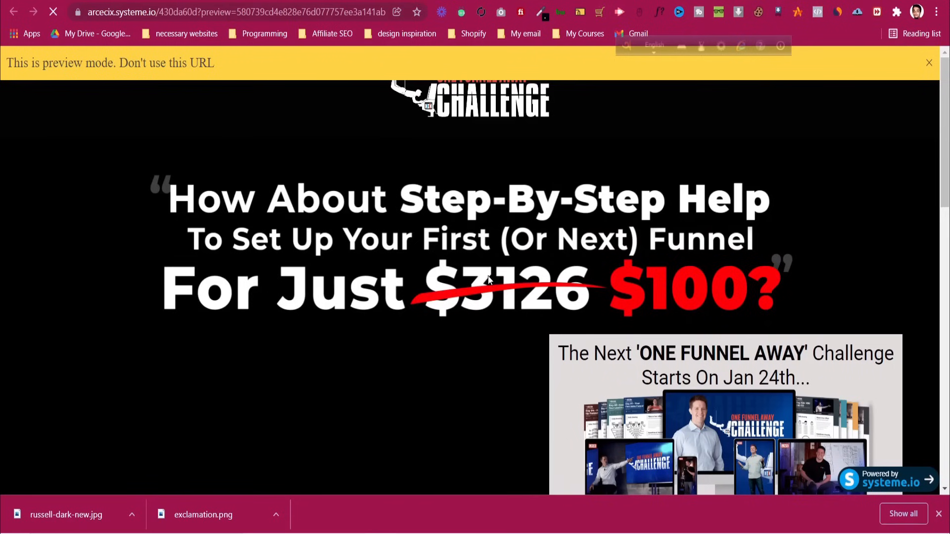
scroll(488, 275, "down", 15)
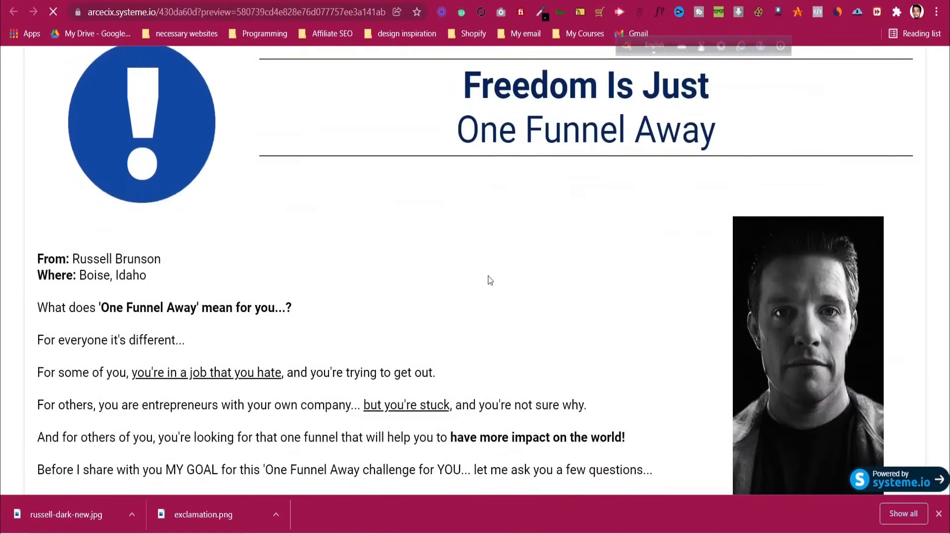
scroll(490, 281, "up", 1)
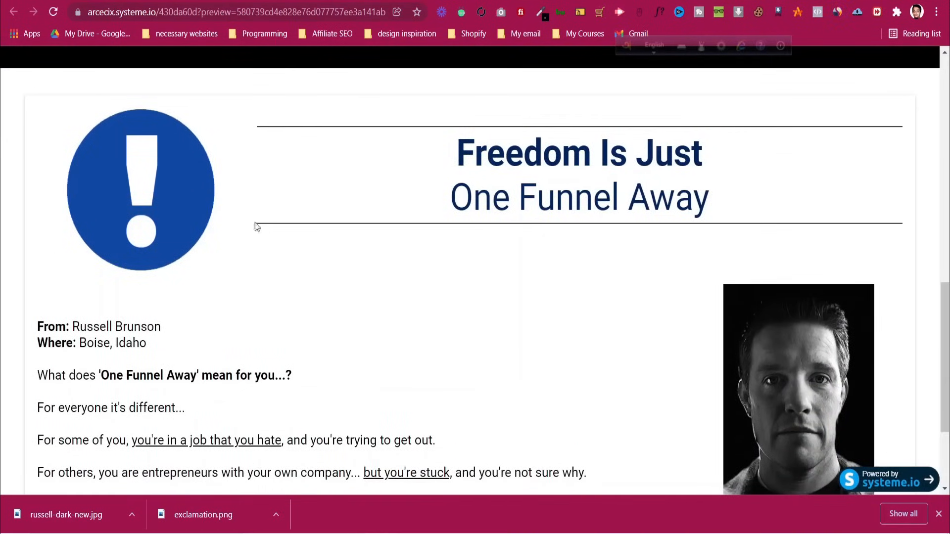
scroll(64, 196, "up", 1)
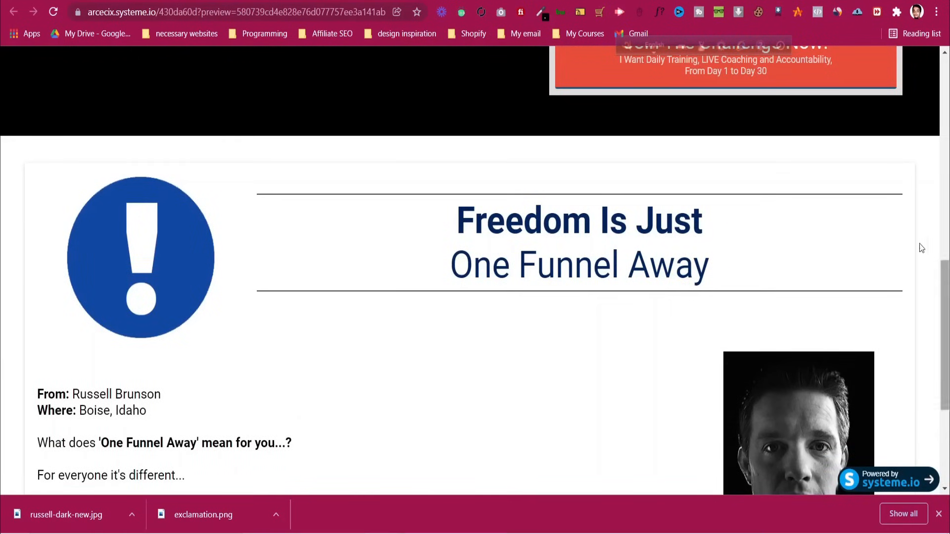
key("ctrl+Tab")
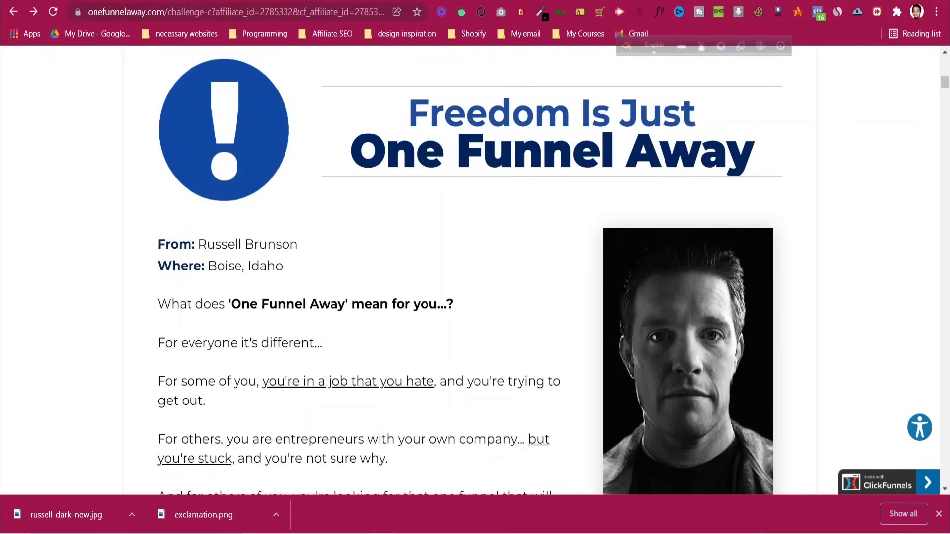
key("ctrl+shift+Tab")
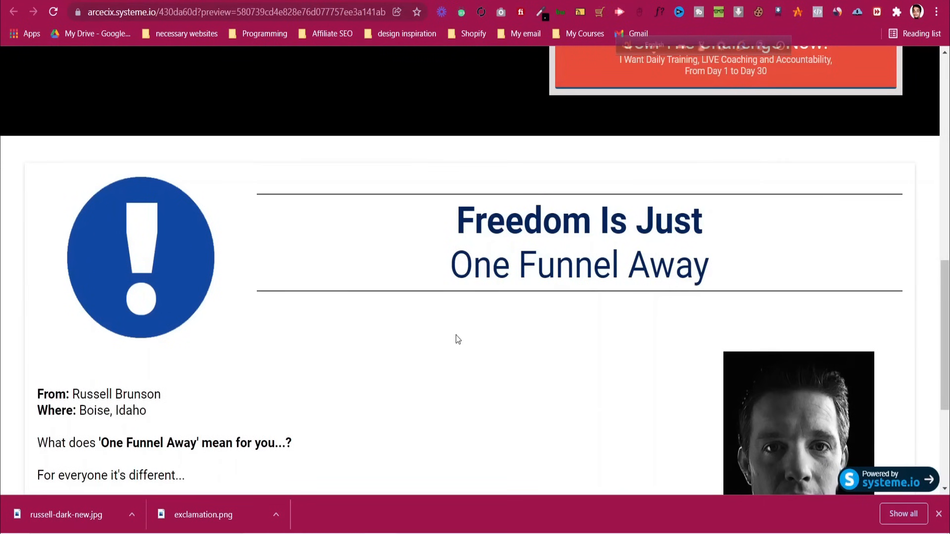
scroll(465, 345, "down", 4)
key("ctrl+shift+Tab")
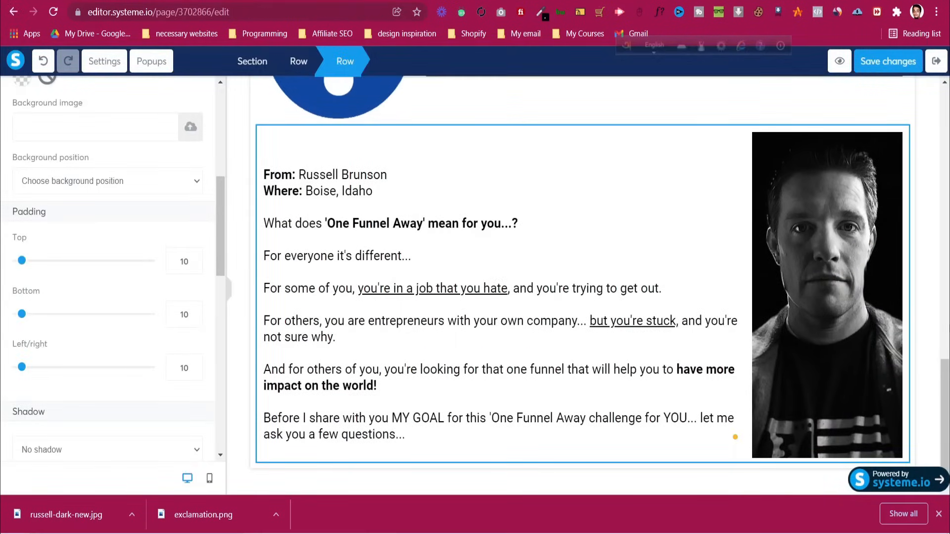
left_click(917, 320)
Set the Freedom section's content width to Medium and save the page
scroll(916, 317, "up", 5)
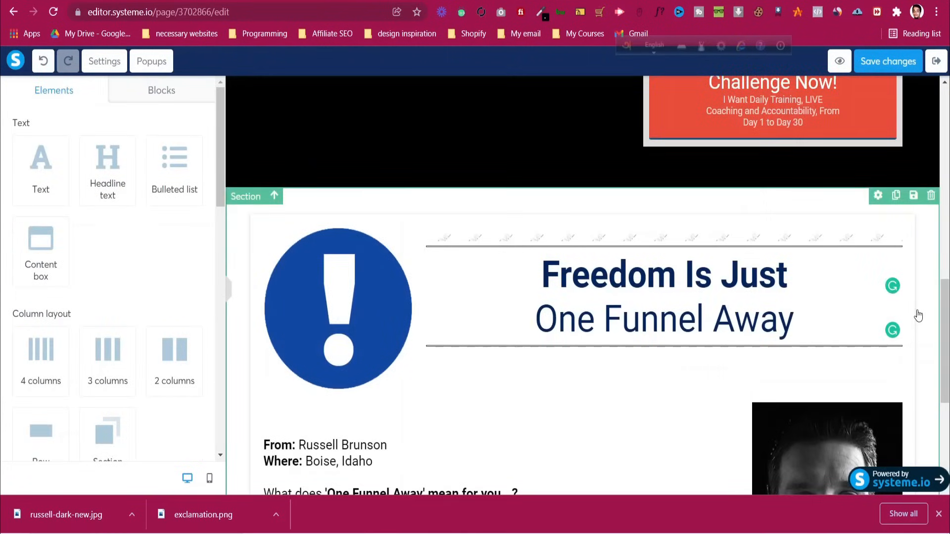
left_click(312, 199)
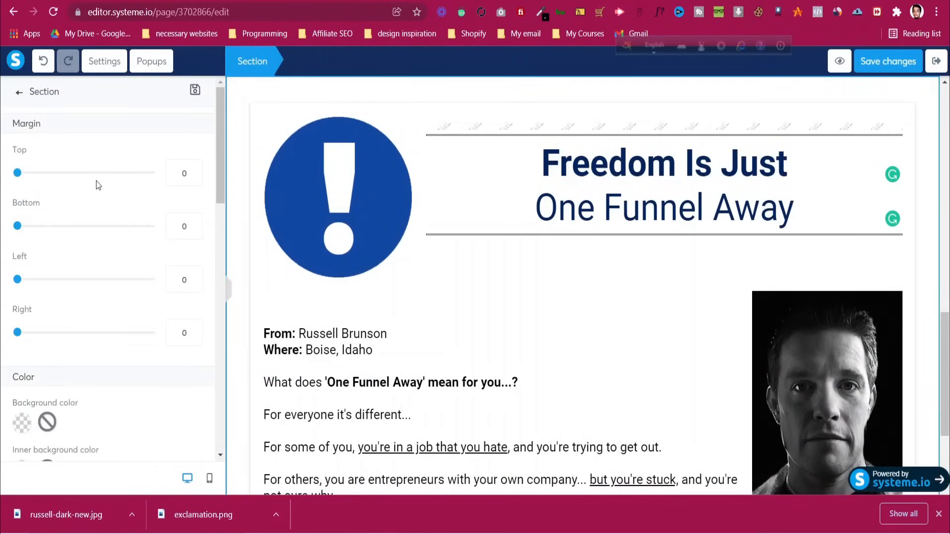
scroll(96, 180, "down", 8)
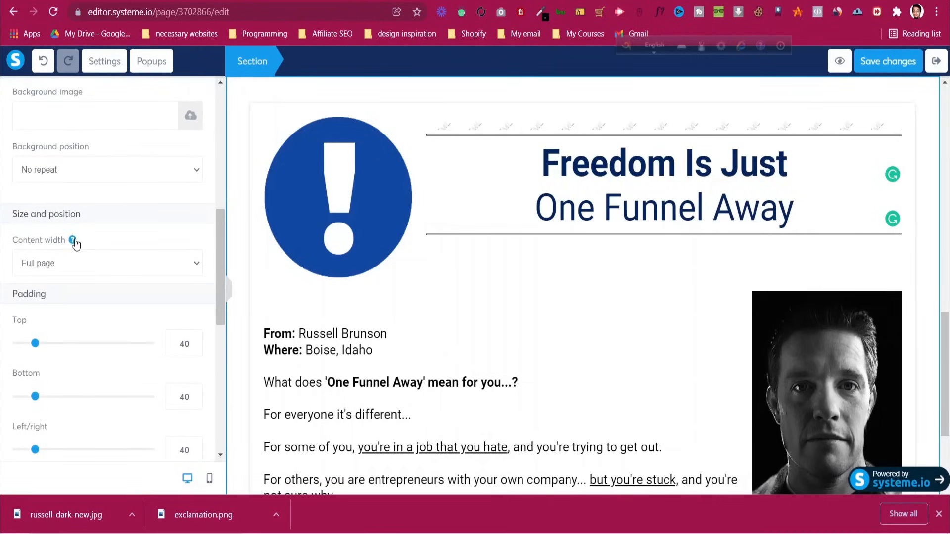
key("Print")
left_click_drag(0, 225, 219, 284)
left_click(215, 295)
left_click(139, 271)
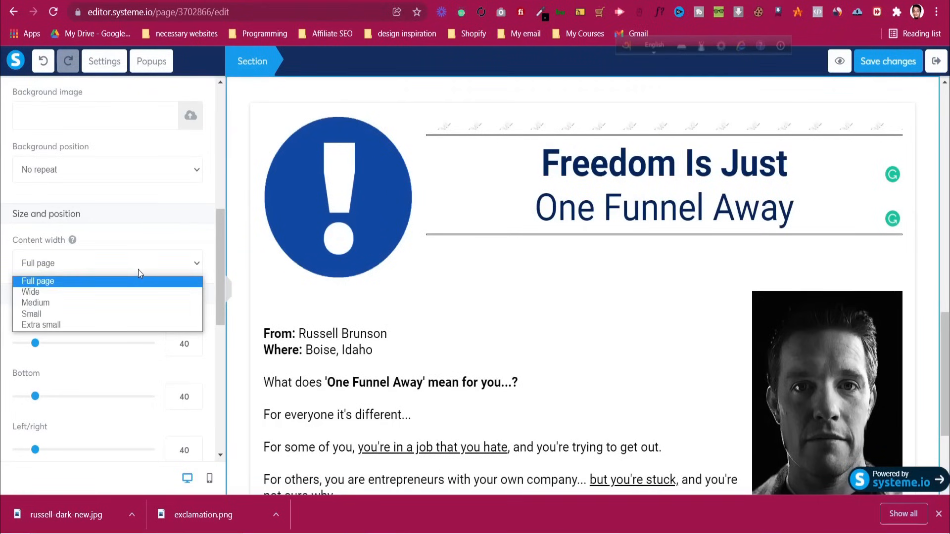
left_click(136, 302)
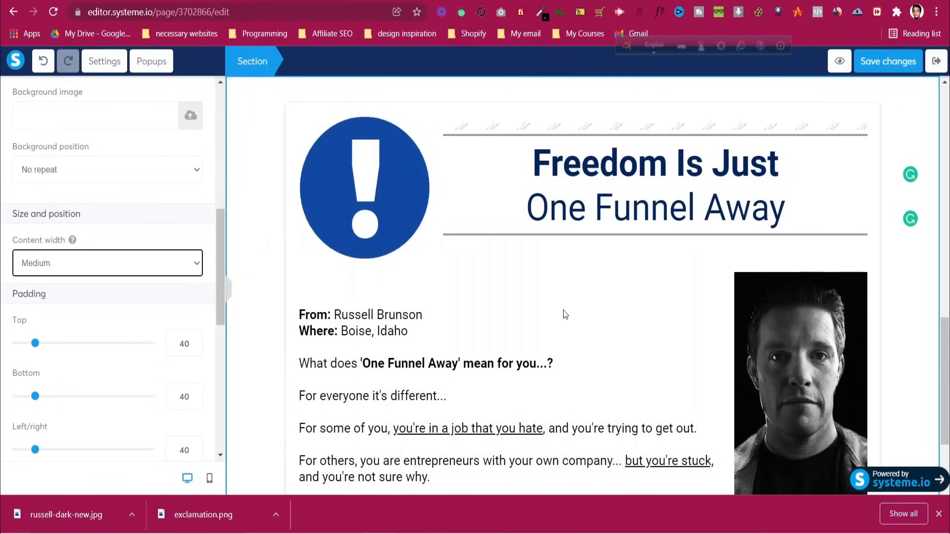
left_click(893, 73)
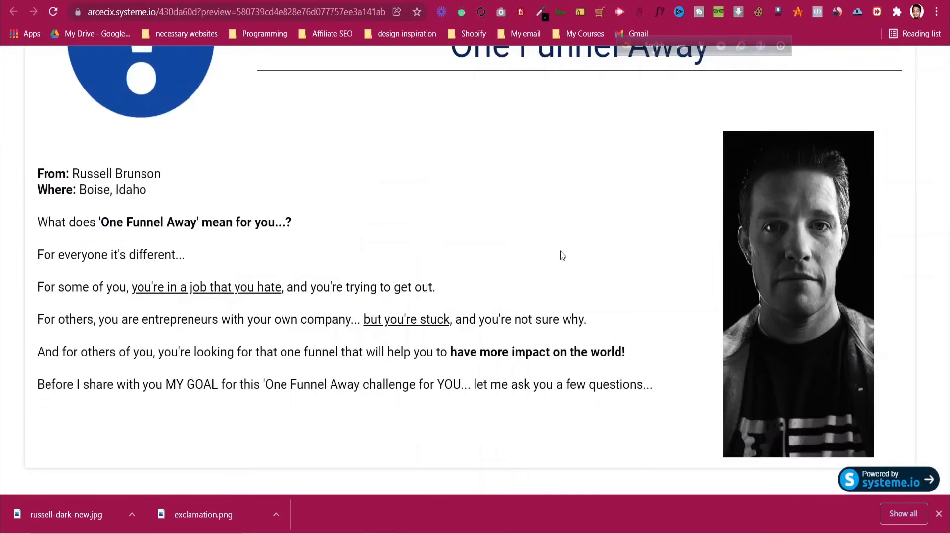
Reload the preview to check the narrower Medium-width layout
key("F5")
scroll(498, 286, "down", 12)
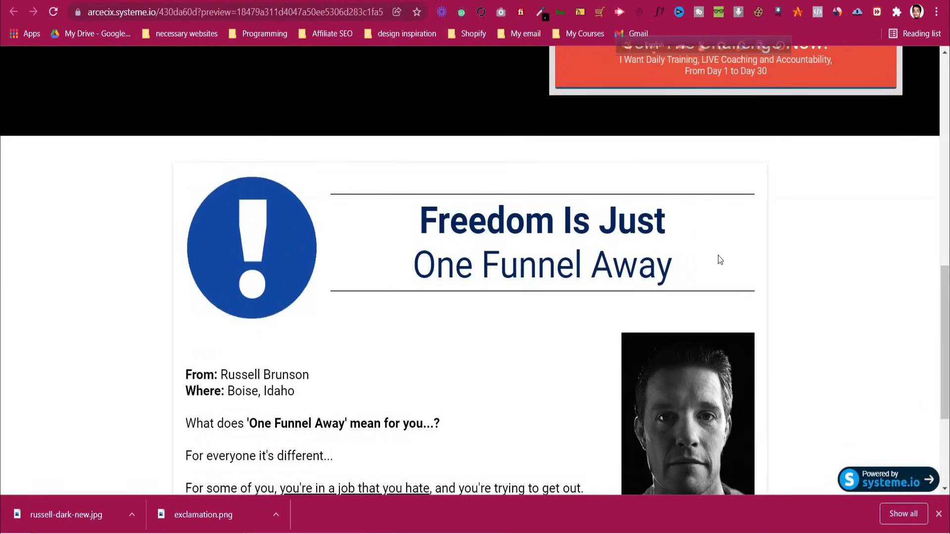
scroll(718, 257, "down", 3)
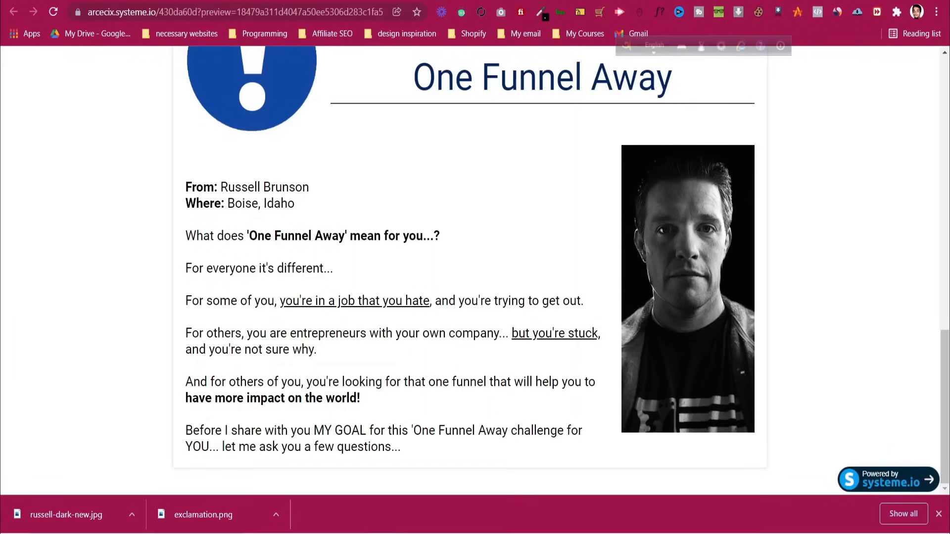
left_click(500, 1)
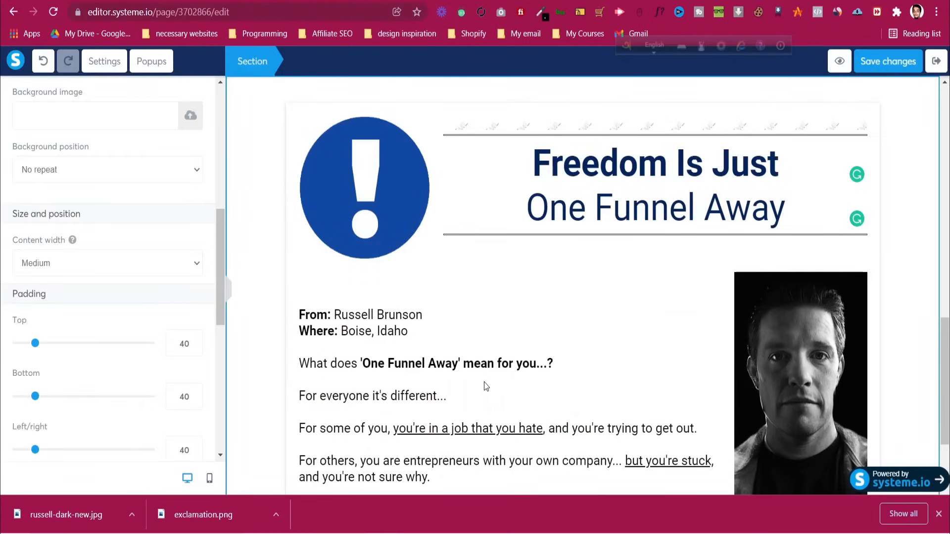
Reset the body text block's top margin to 0 and save the changes
left_click(533, 384)
scroll(545, 386, "down", 2)
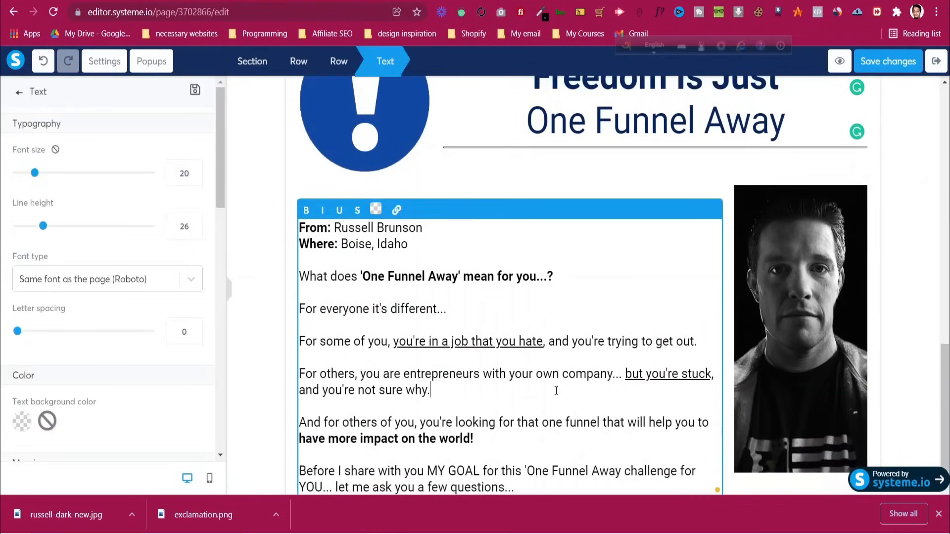
scroll(49, 239, "down", 6)
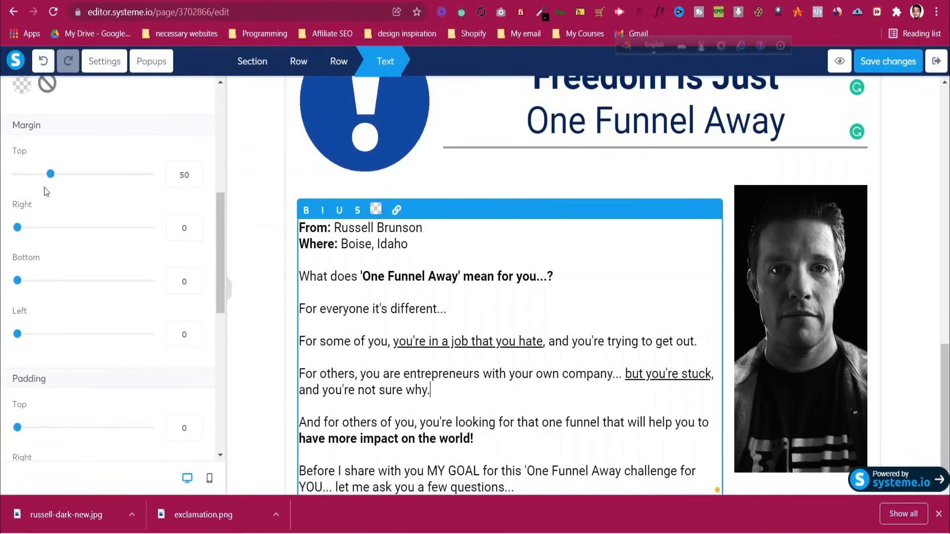
left_click_drag(50, 176, 3, 176)
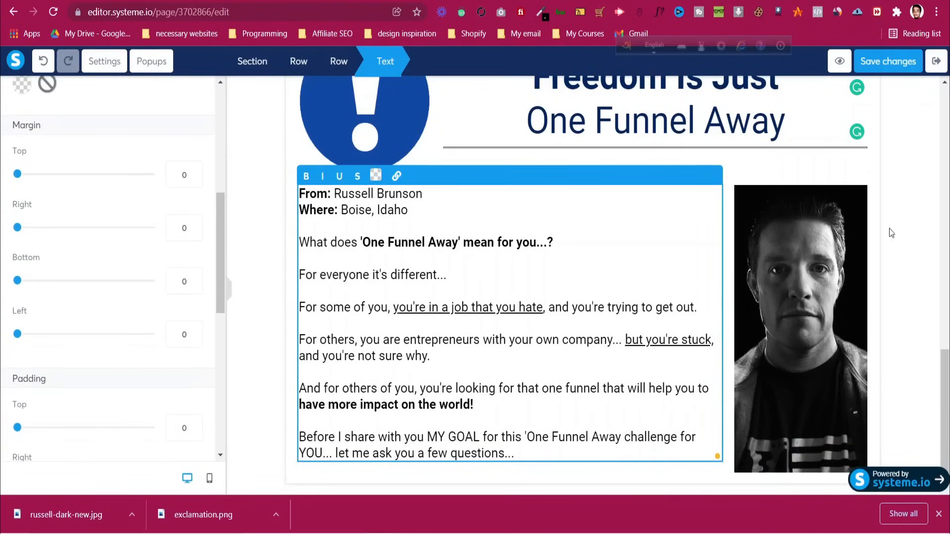
left_click(917, 62)
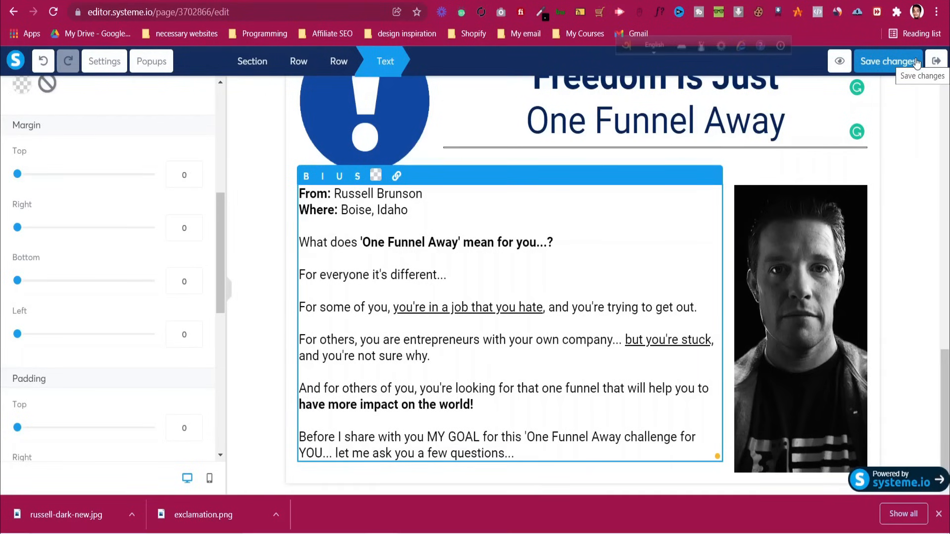
Preview the saved page and compare it with the original onefunnelaway.com page
left_click(840, 60)
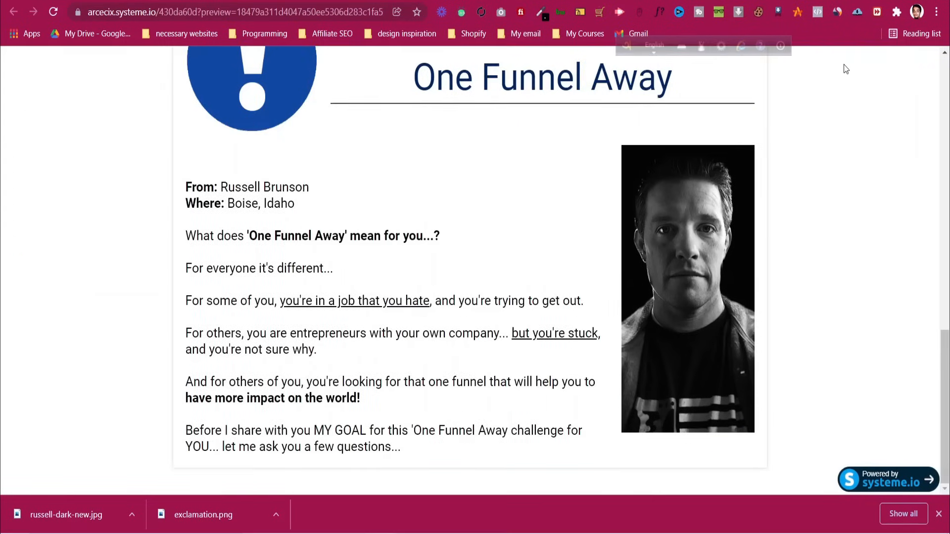
scroll(409, 224, "down", 10)
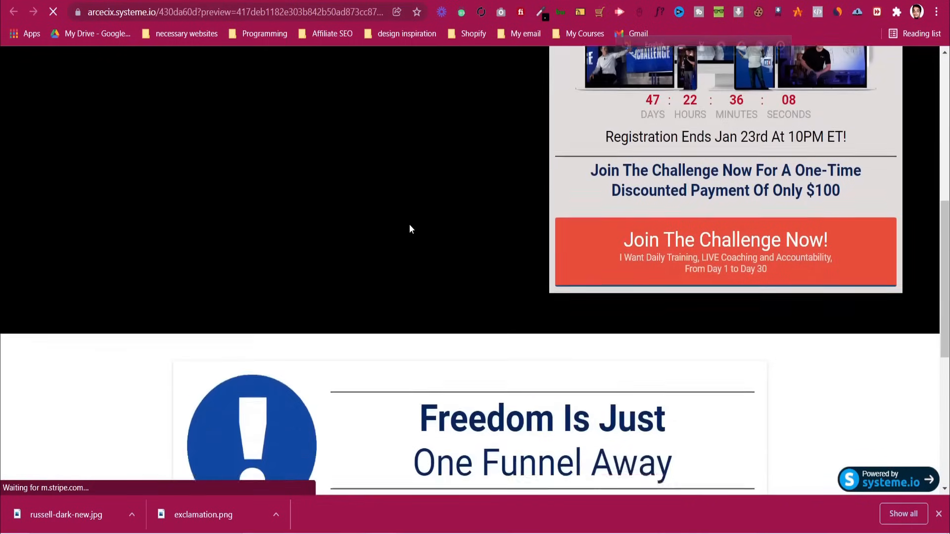
scroll(409, 224, "down", 3)
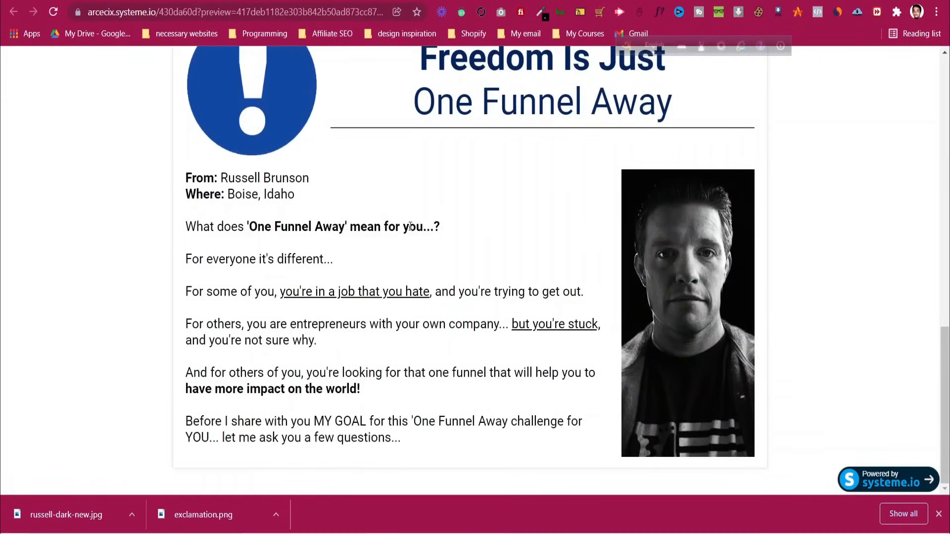
left_click(469, 1)
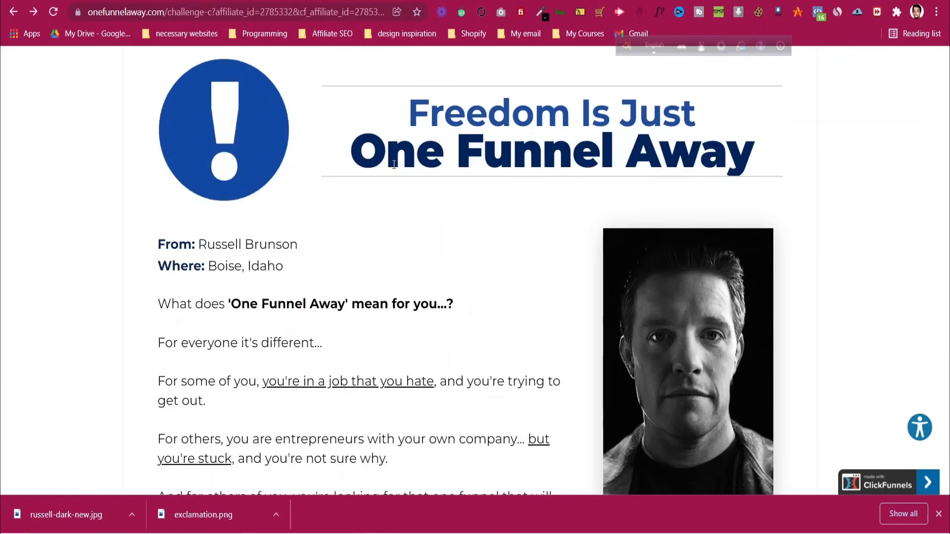
scroll(412, 297, "down", 4)
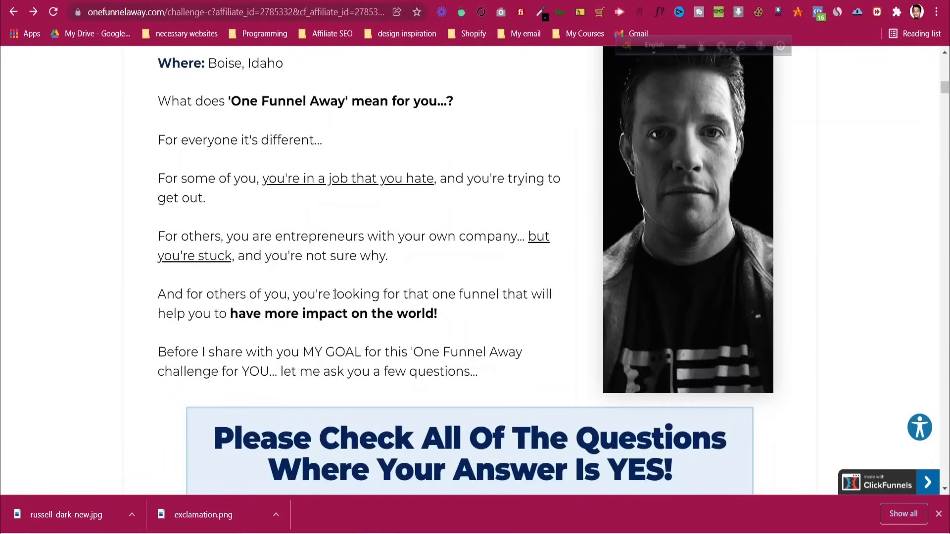
scroll(335, 295, "up", 1)
left_click(396, 1)
Give the body copy and portrait row top and bottom margins of 20
left_click(346, 1)
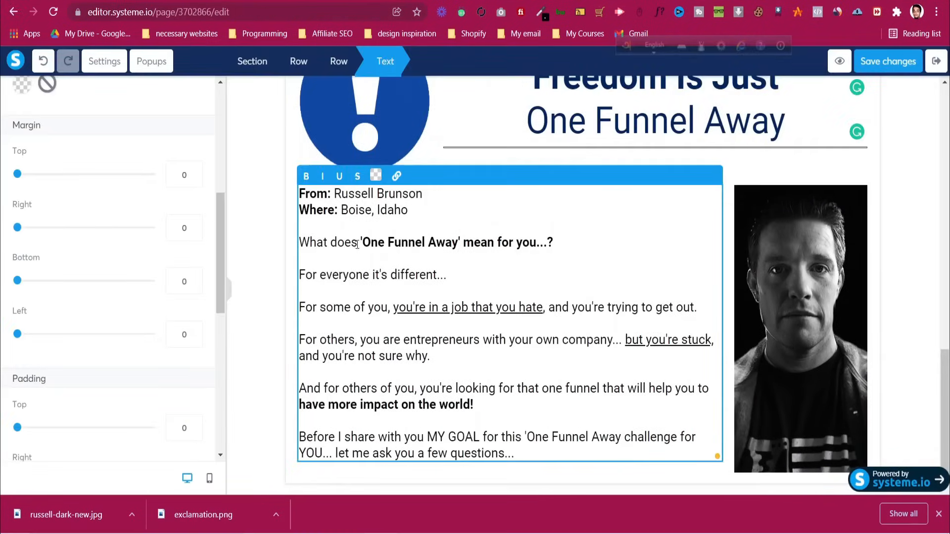
left_click(269, 219)
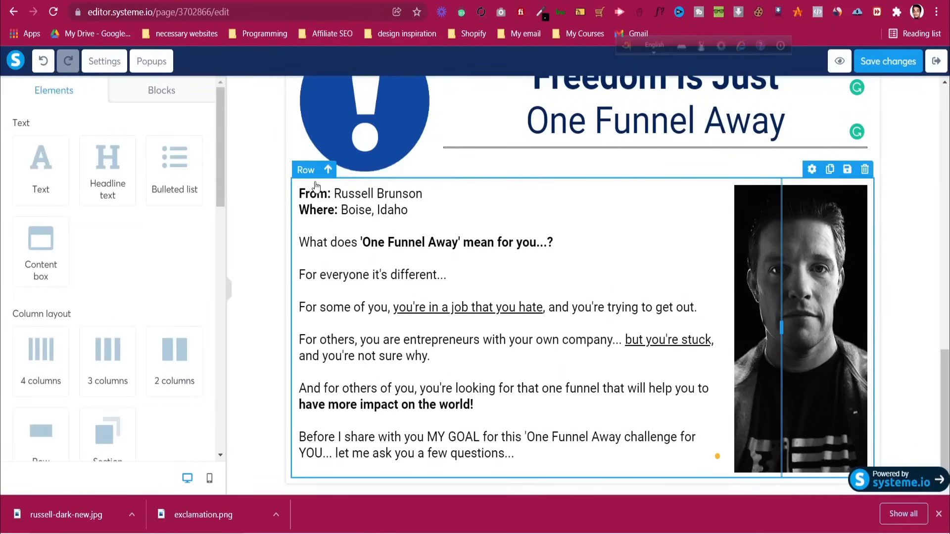
left_click(315, 186)
scroll(106, 276, "down", 3)
scroll(44, 228, "up", 3)
scroll(37, 217, "down", 3)
scroll(37, 221, "up", 3)
left_click_drag(19, 176, 31, 177)
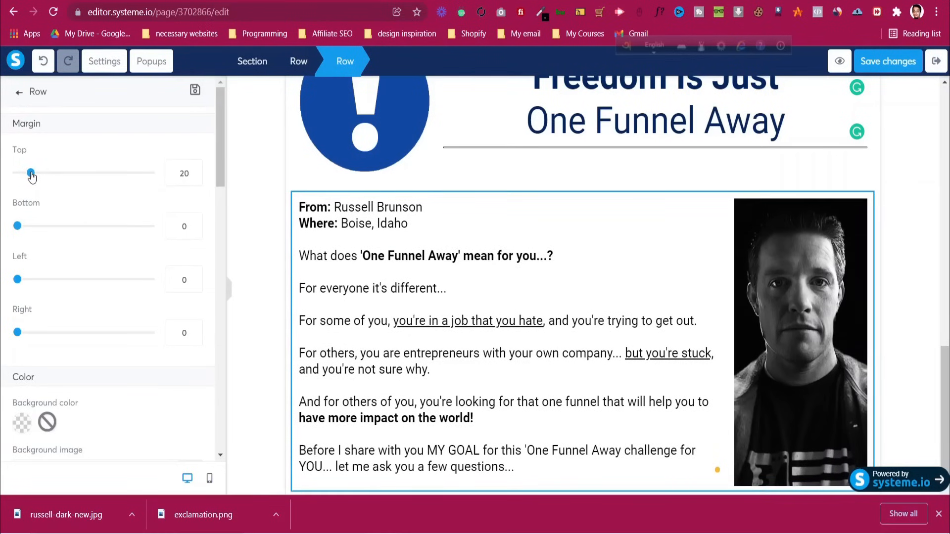
left_click(180, 228)
type("2")
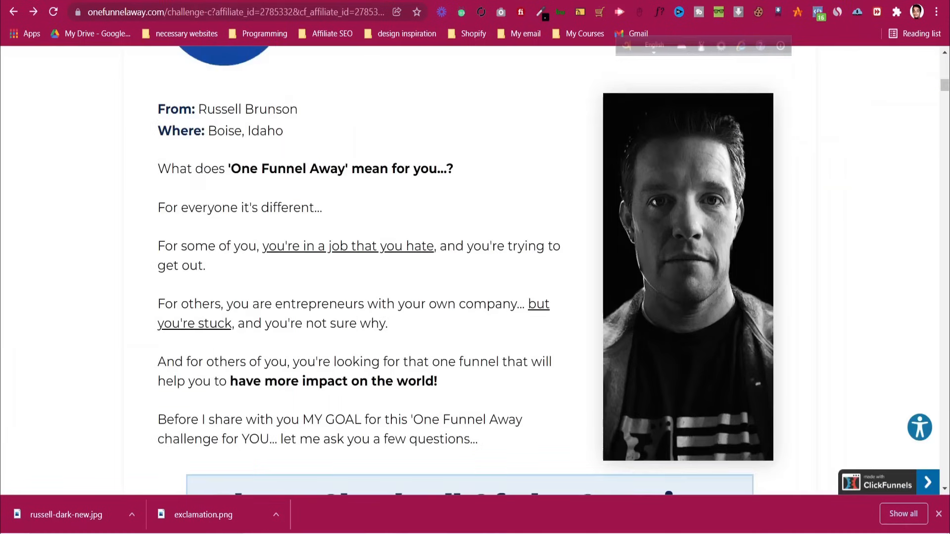
scroll(74, 205, "down", 7)
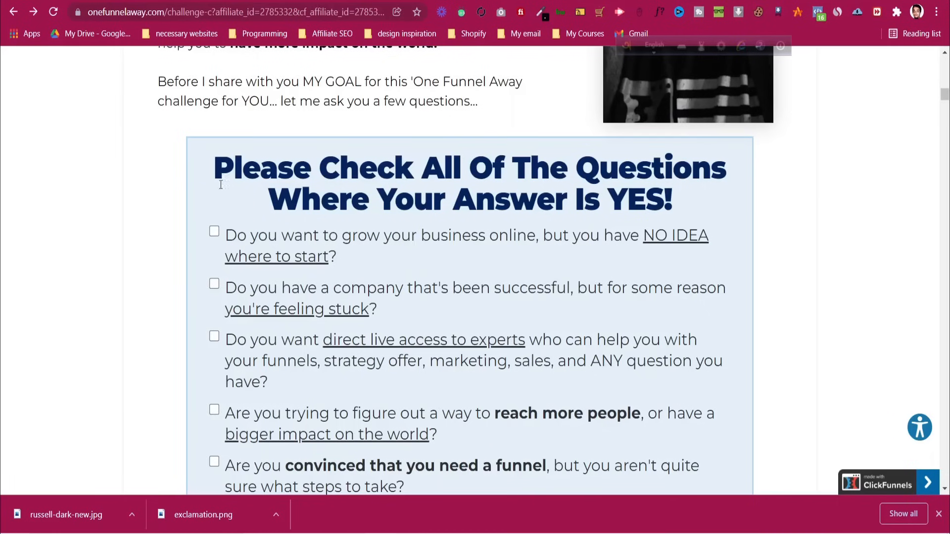
Inspect the reference page's boxed 'Please Check' headline row in Chrome DevTools
left_click_drag(216, 171, 674, 203)
left_click(468, 190)
scroll(431, 237, "down", 4)
scroll(430, 237, "up", 4)
right_click(185, 273)
left_click(207, 263)
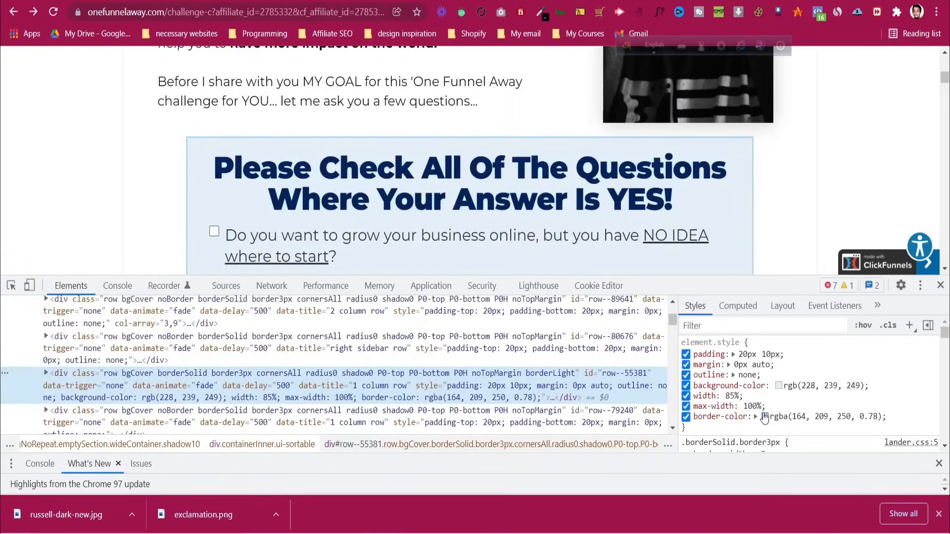
Copy the box's background colour as hex #e4eff9 and return to the editor
left_click(779, 386)
left_click(920, 437)
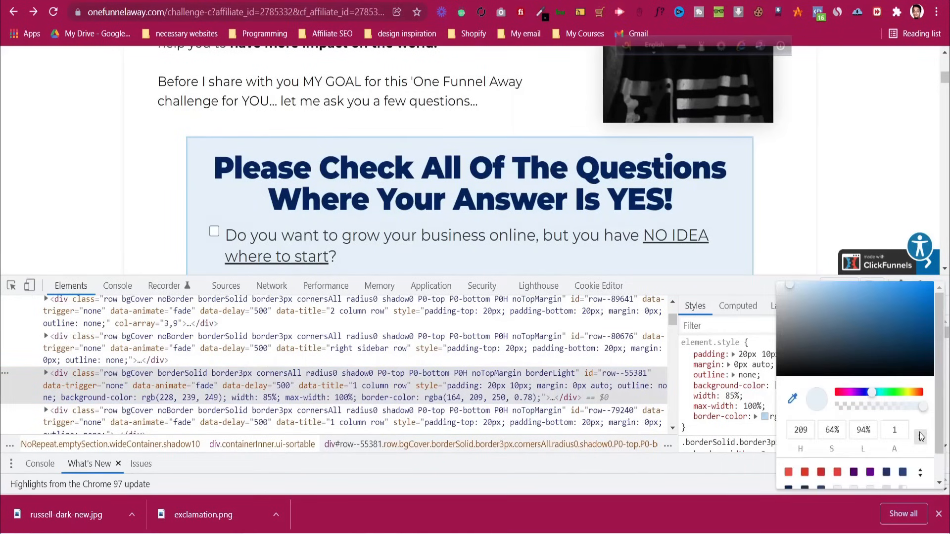
left_click(921, 437)
double_click(860, 430)
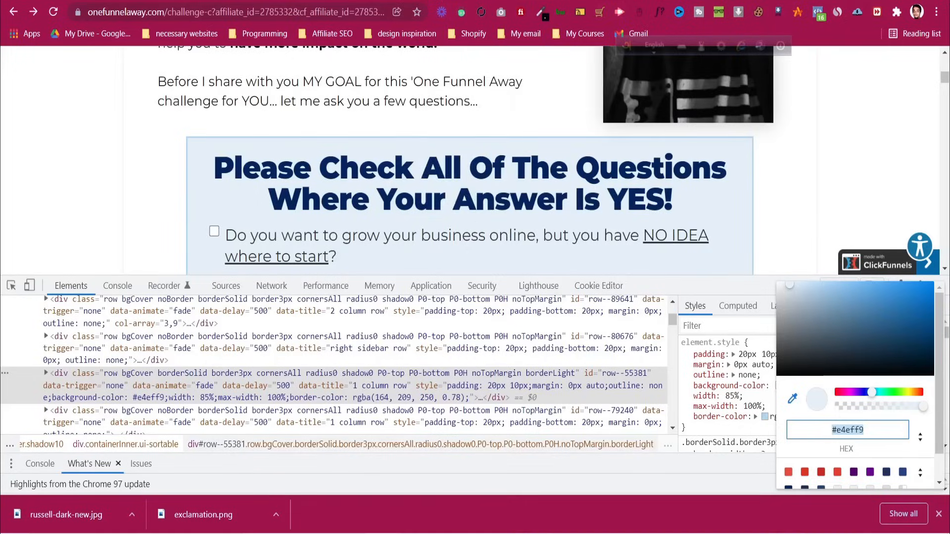
key("ctrl+Tab")
key("ctrl+shift+Tab")
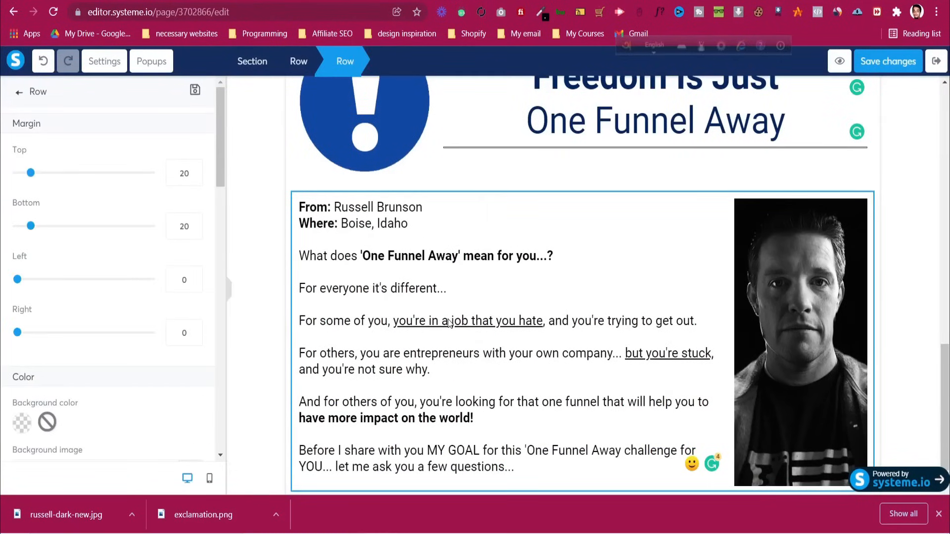
Add an empty row below the body copy and portrait
left_click(266, 354)
scroll(267, 352, "down", 1)
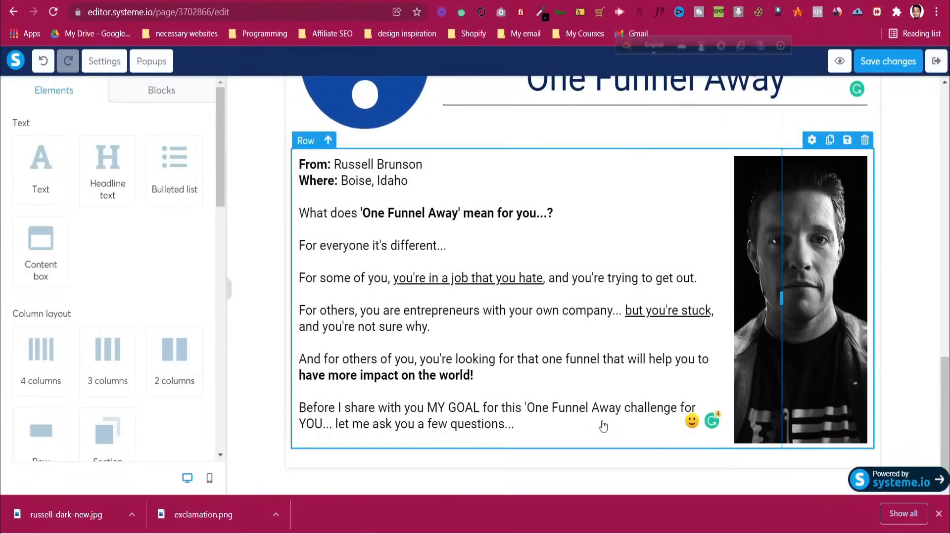
scroll(138, 270, "down", 7)
scroll(102, 198, "up", 3)
left_click_drag(102, 238, 121, 248)
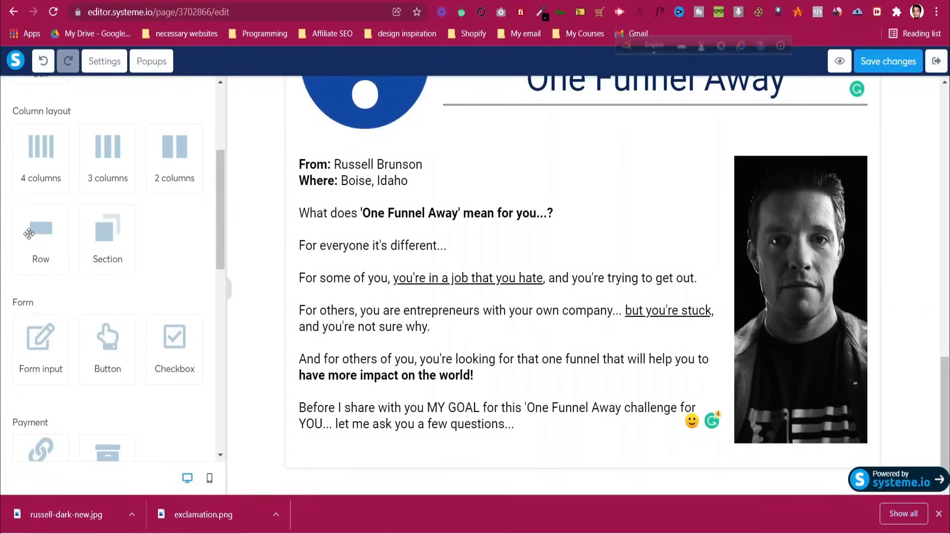
left_click_drag(29, 233, 661, 442)
scroll(662, 442, "down", 1)
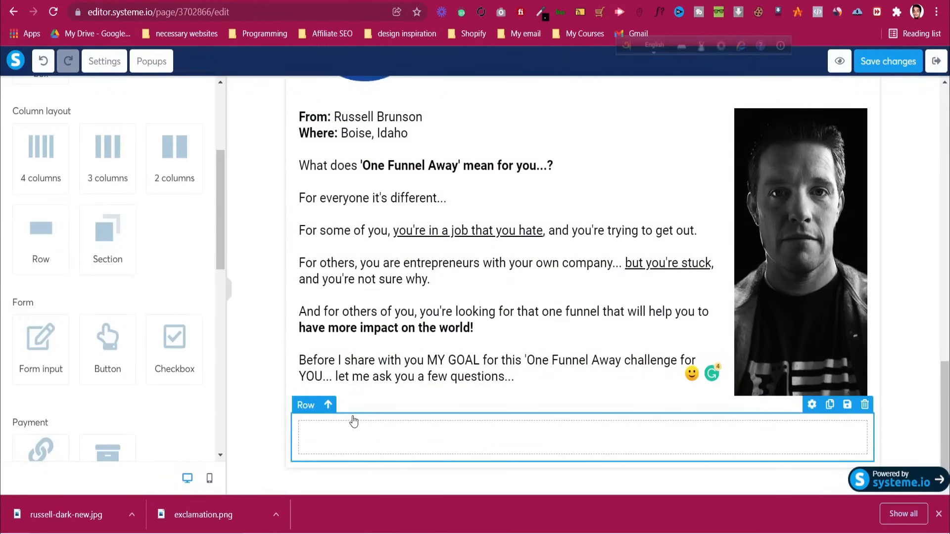
left_click(354, 420)
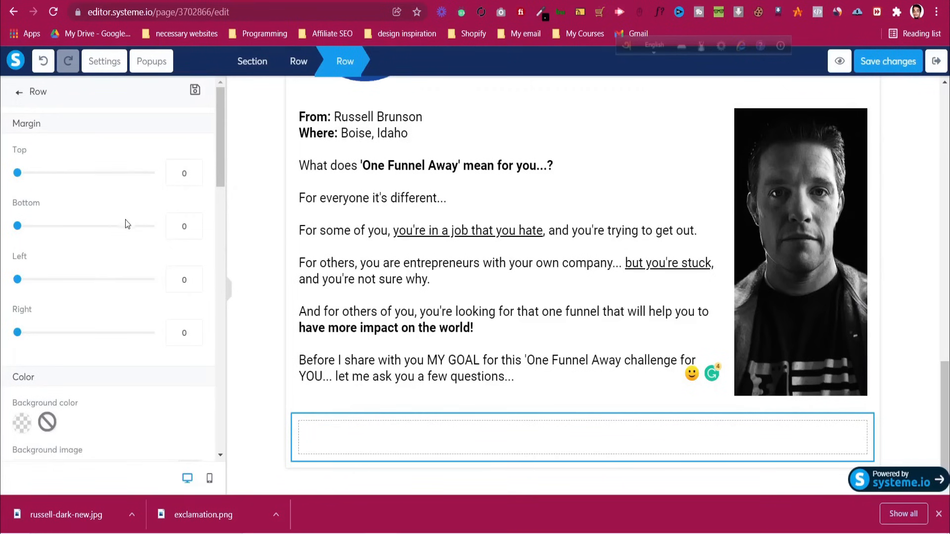
Fill the new row with the light-blue #e4eff9 background colour
scroll(125, 222, "down", 4)
left_click(21, 220)
left_click(97, 296)
key("ctrl+a")
type("#e4eff9")
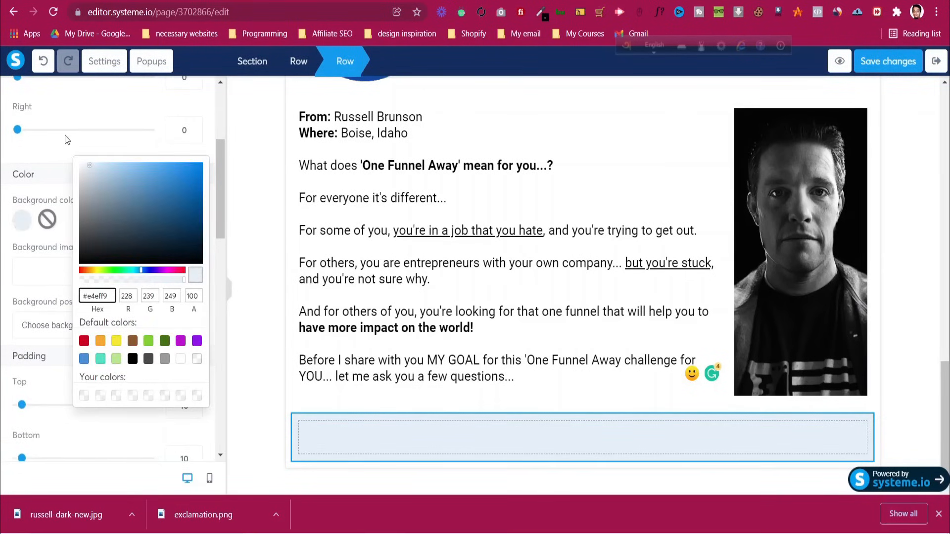
left_click(62, 146)
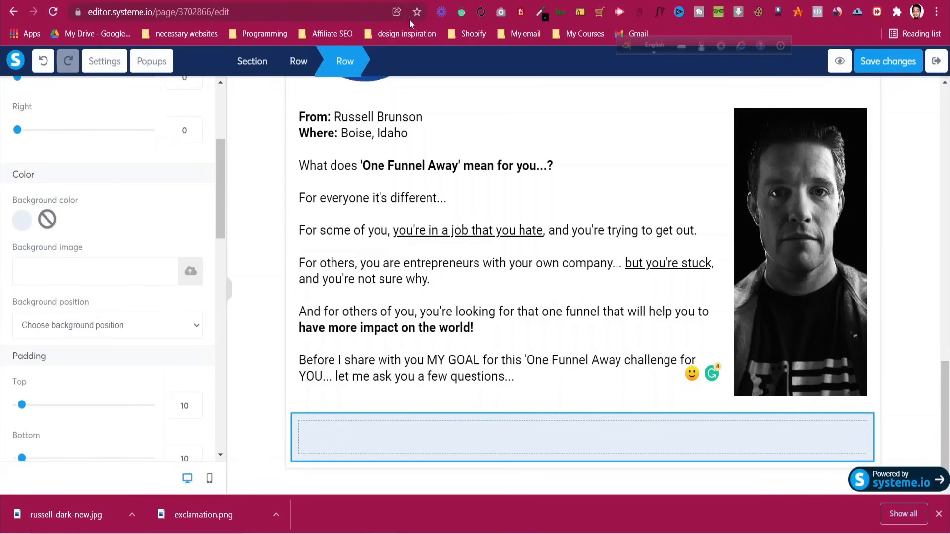
Compare the live preview with the reference ClickFunnels page, then reselect the section
left_click(417, 0)
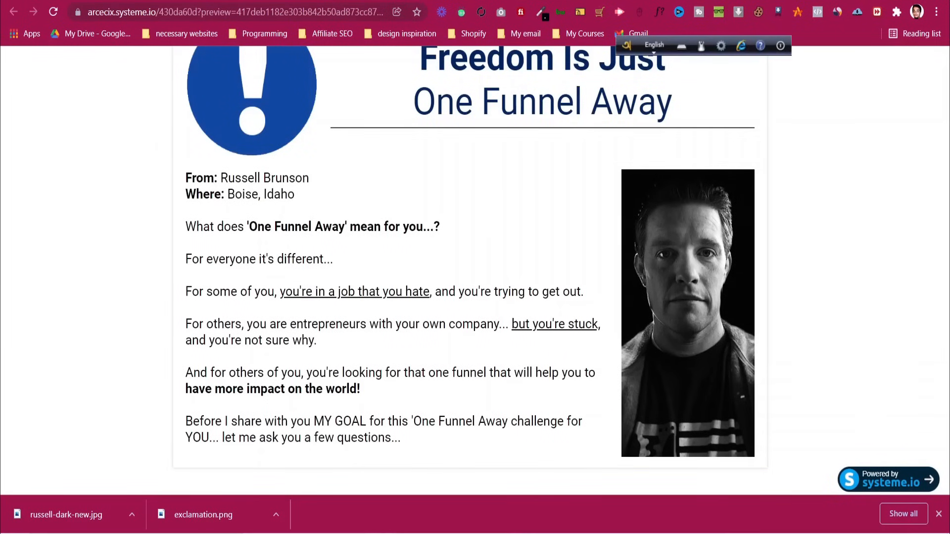
left_click(560, 0)
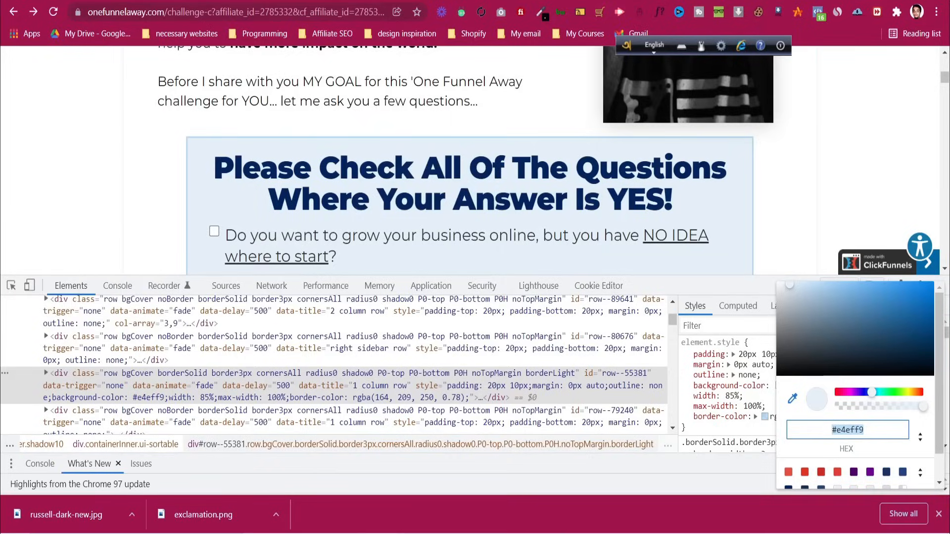
left_click(415, 1)
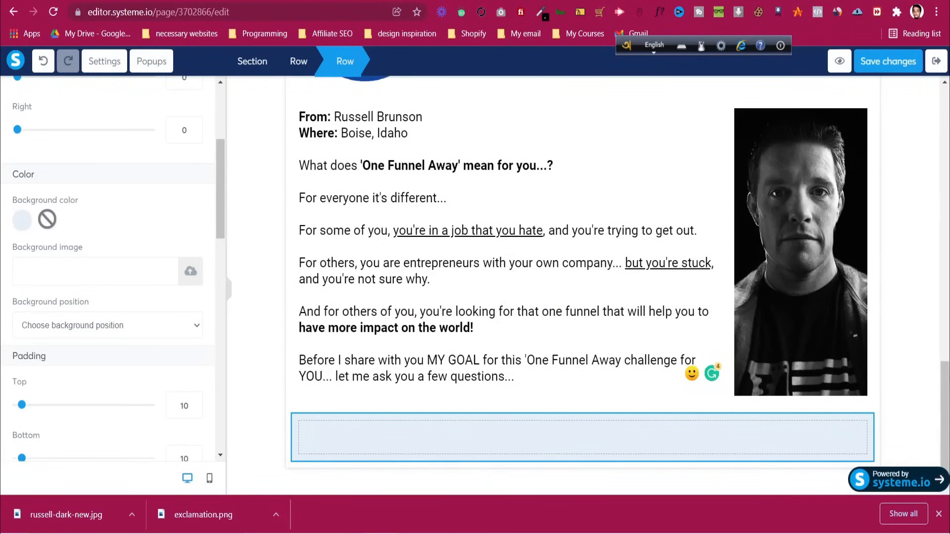
left_click(264, 243)
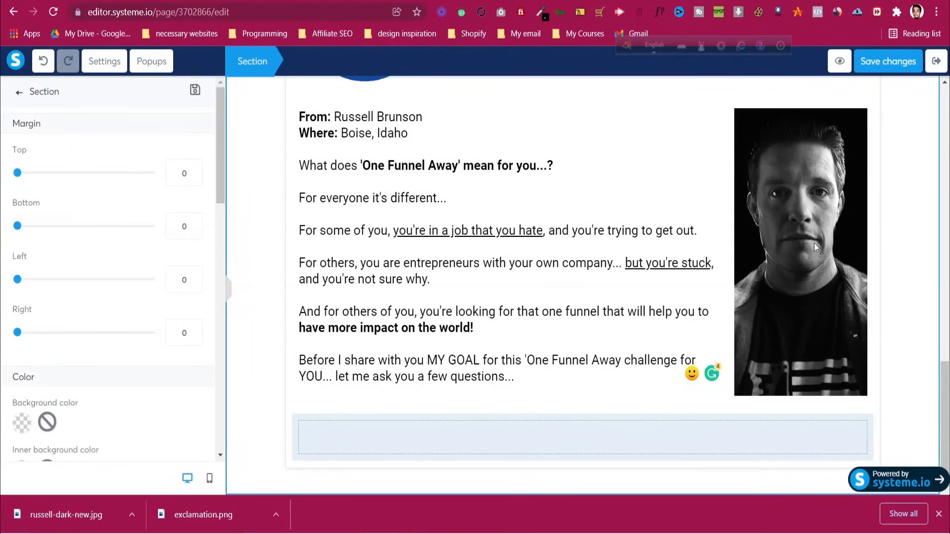
Duplicate the 'Freedom Is Just' headline and move the copy into the light-blue row
left_click(897, 276)
scroll(898, 275, "up", 5)
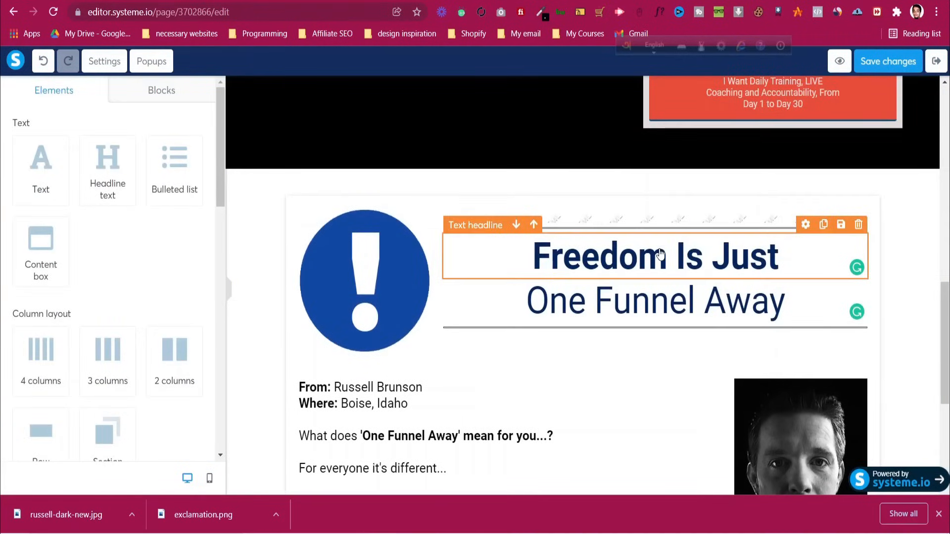
left_click(661, 249)
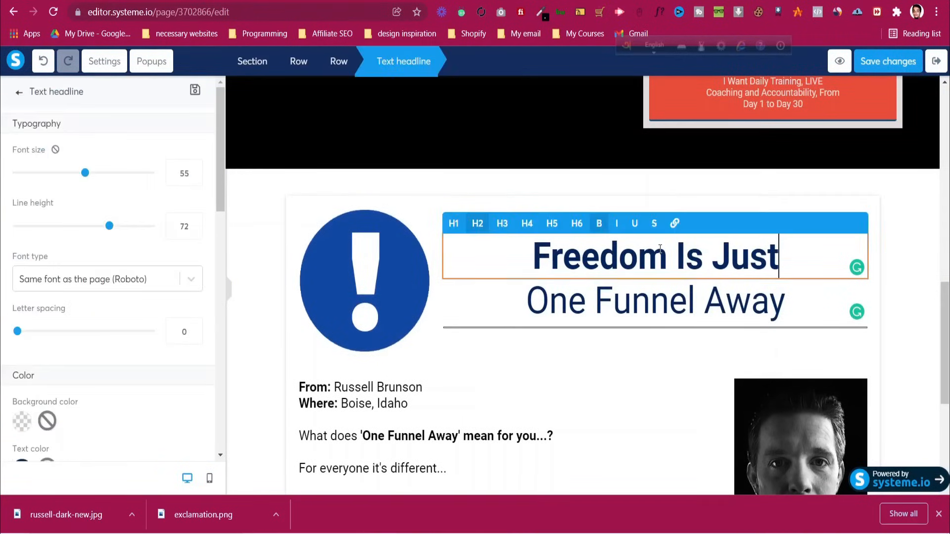
left_click(911, 318)
left_click(824, 225)
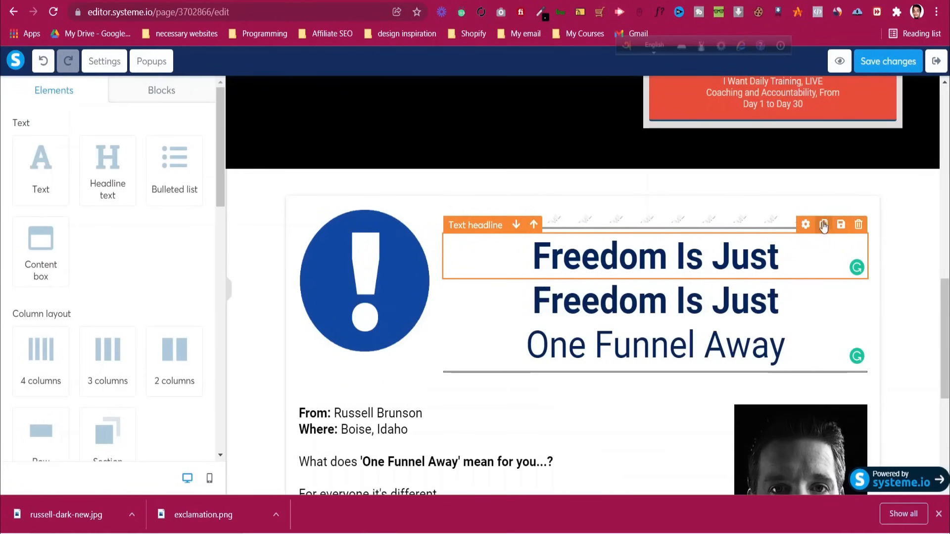
left_click_drag(797, 303, 685, 314)
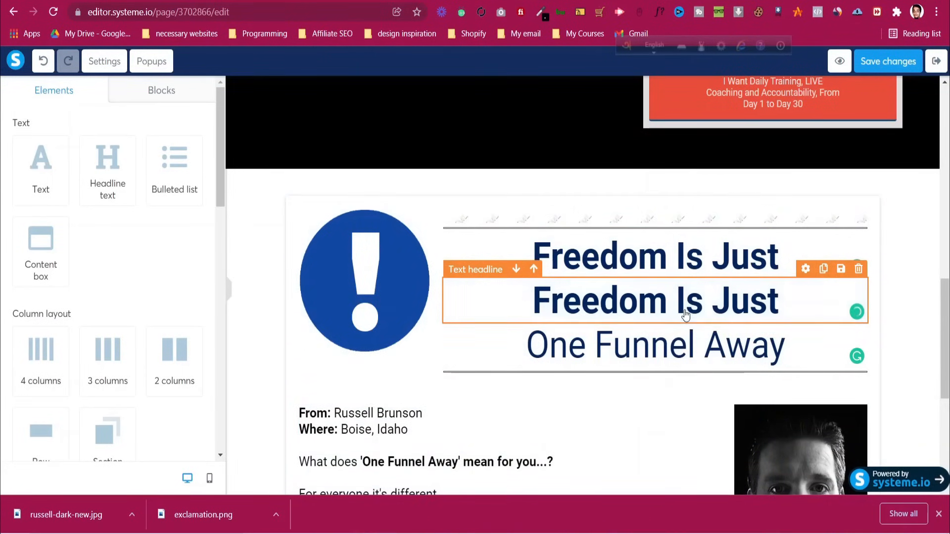
left_click_drag(747, 304, 526, 445)
scroll(527, 439, "down", 4)
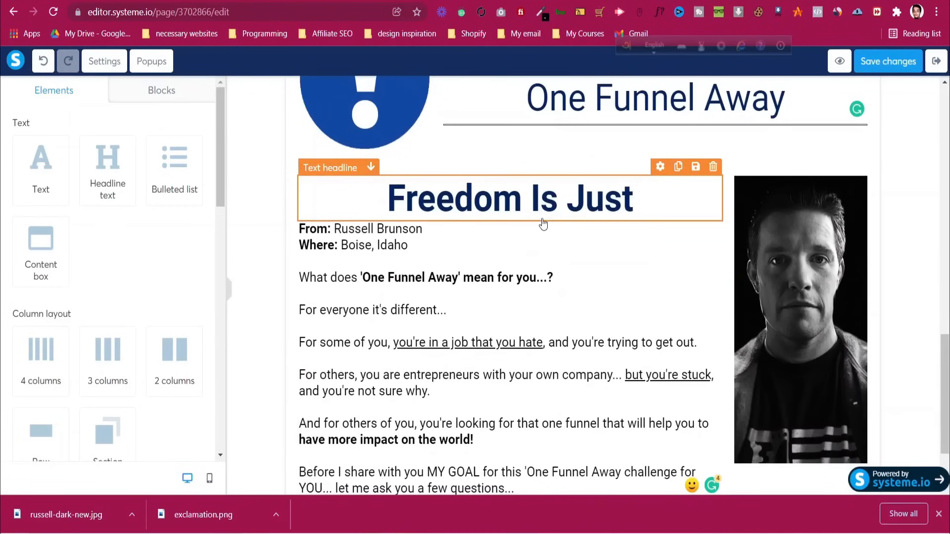
left_click_drag(551, 211, 512, 451)
scroll(503, 388, "down", 2)
left_click_drag(503, 388, 569, 445)
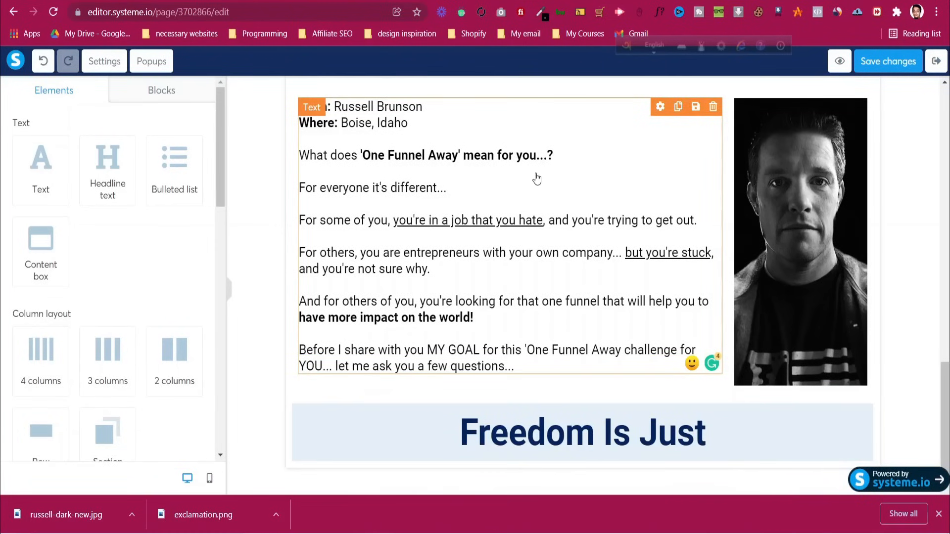
Replace the duplicate's text with 'Please Check All Of The Questions Where Your Answer Is YES!'
key("ctrl+Tab")
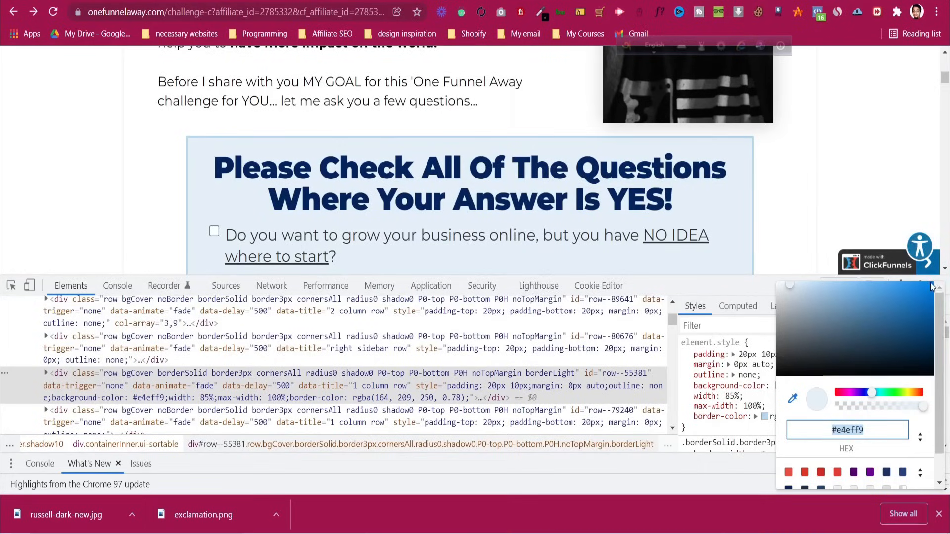
left_click(732, 287)
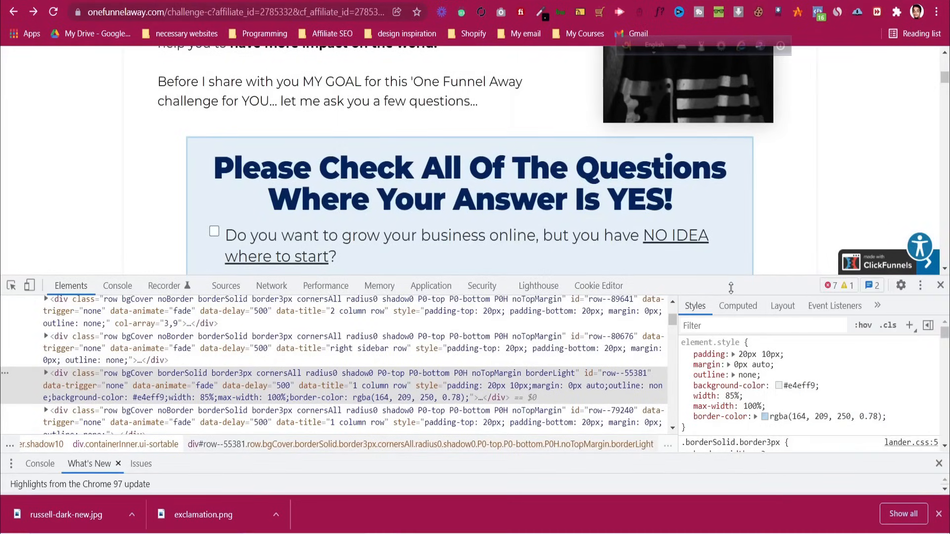
triple_click(470, 178)
key("ctrl+c")
key("ctrl+shift+Tab")
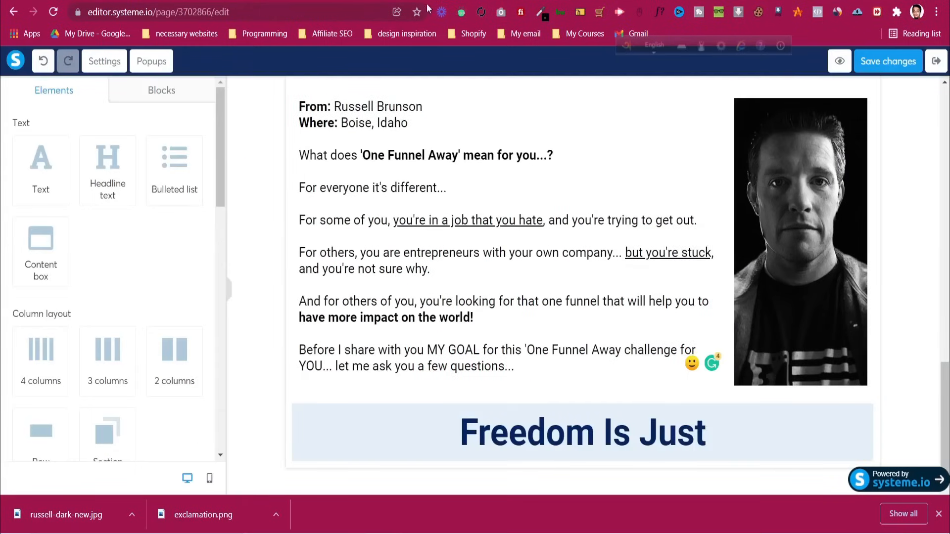
triple_click(622, 435)
key("ctrl+v")
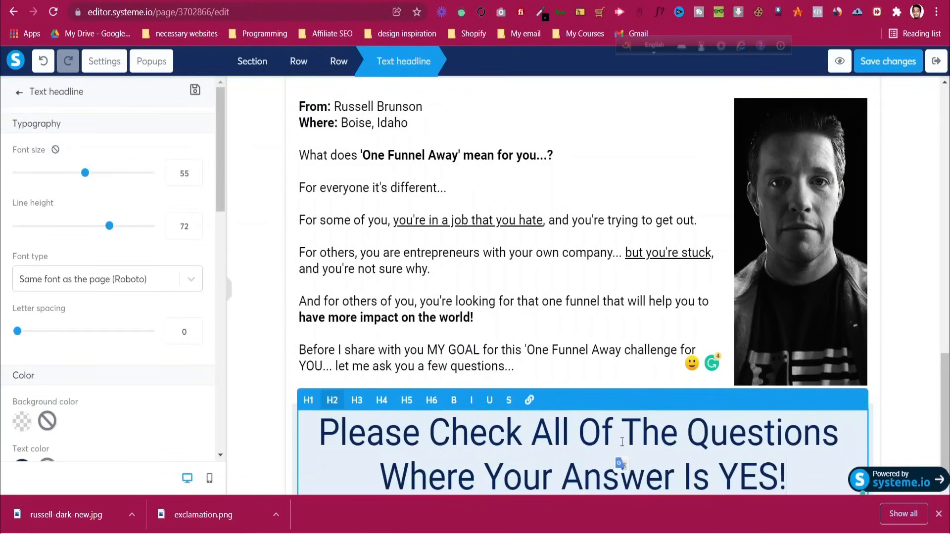
Make the whole 'Please Check' headline bold
left_click(899, 415)
scroll(902, 414, "down", 1)
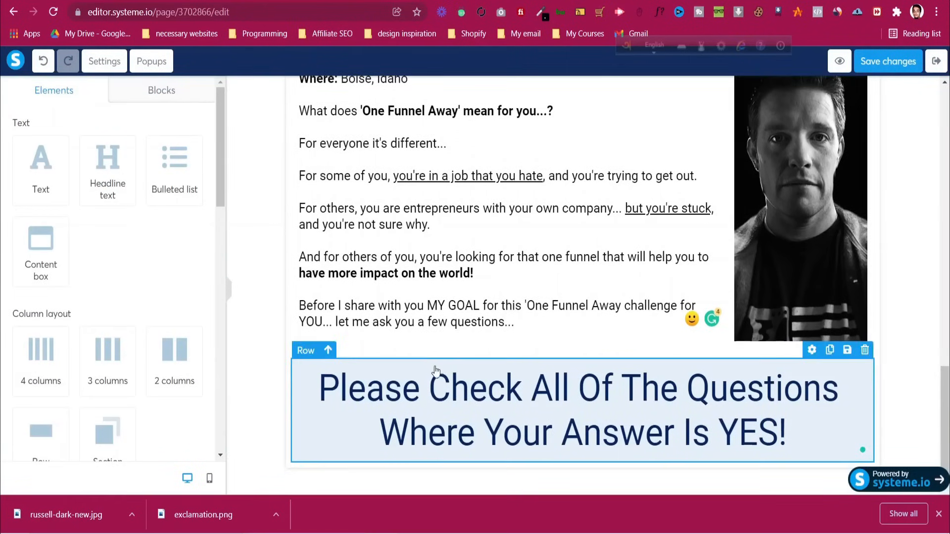
left_click(476, 391)
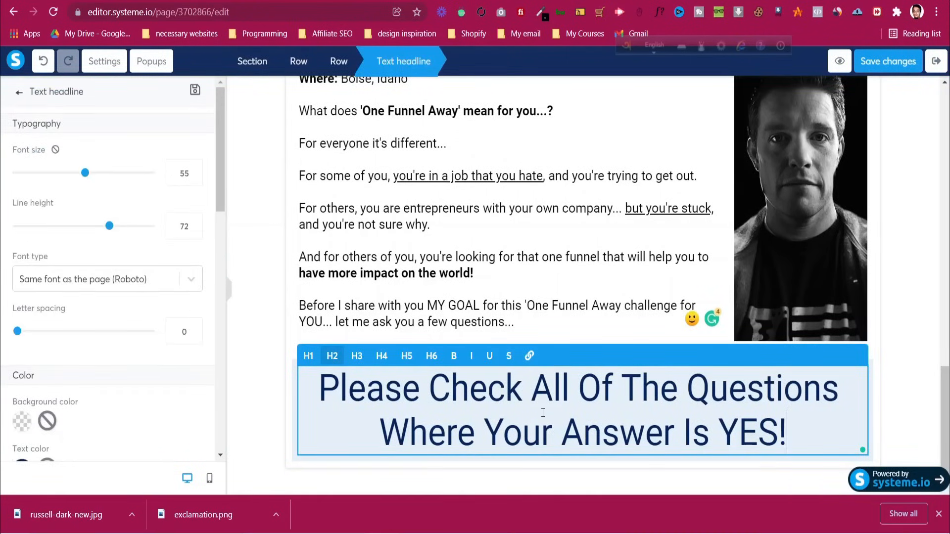
key("ctrl+a")
left_click(455, 356)
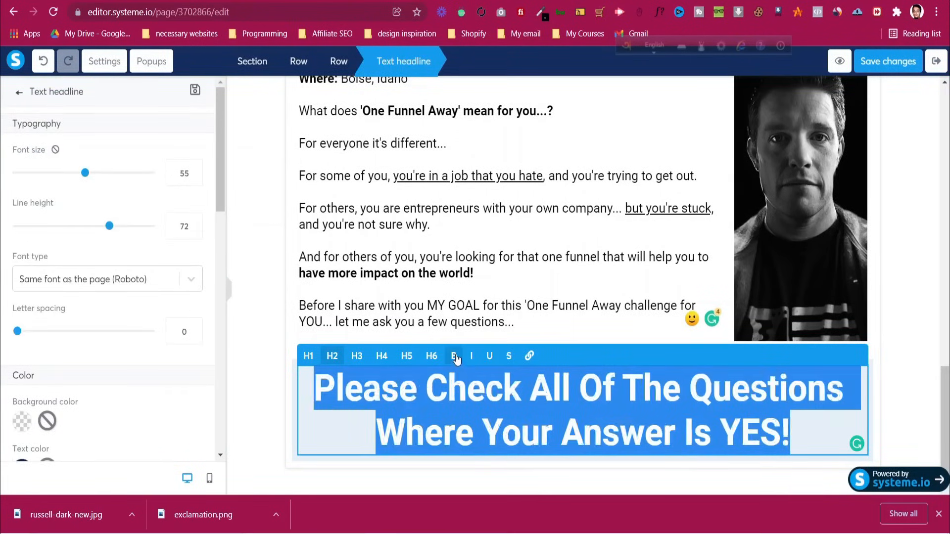
Give the light-blue row a solid border and review its settings
left_click(290, 365)
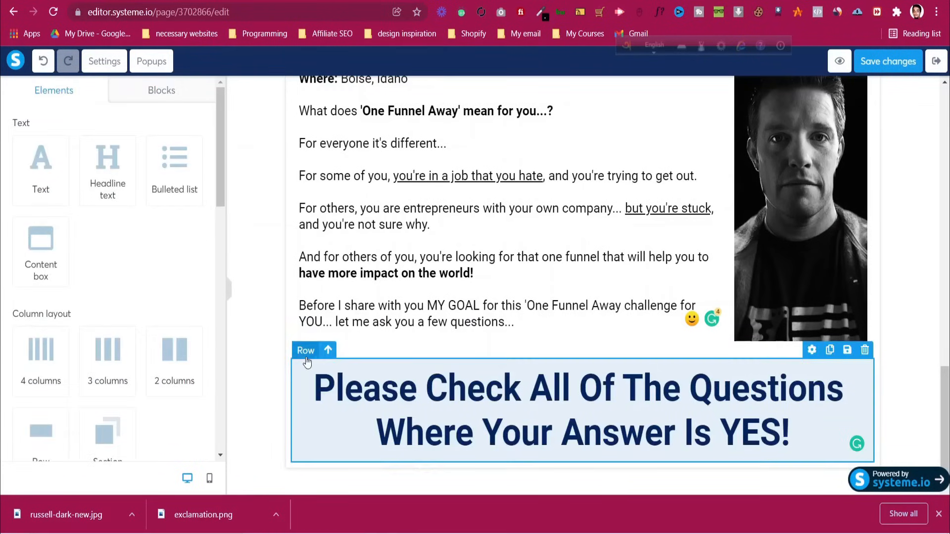
left_click(305, 365)
scroll(125, 349, "down", 8)
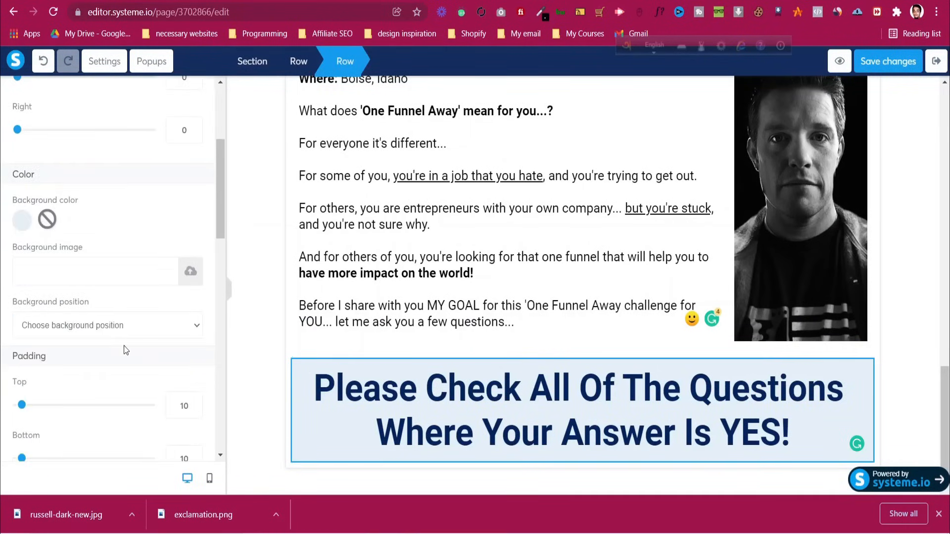
scroll(124, 351, "down", 3)
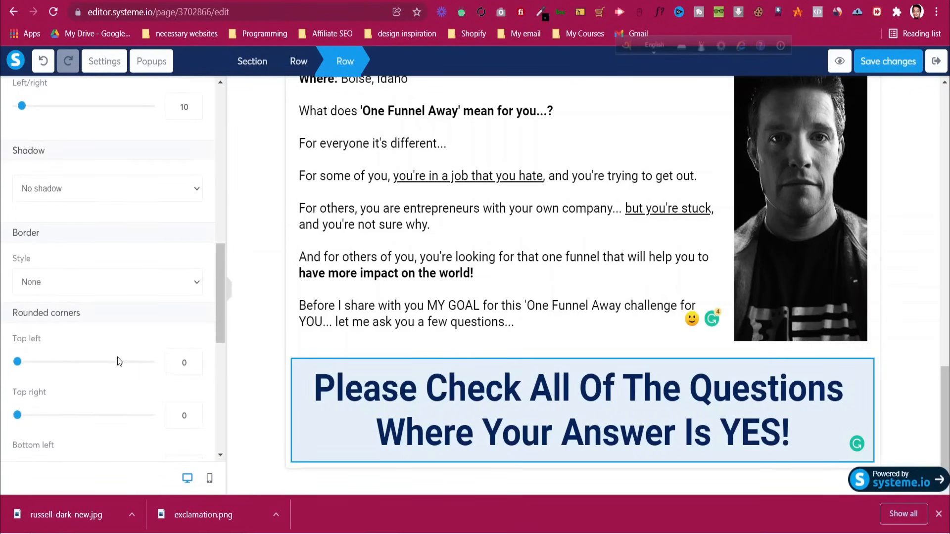
left_click(111, 284)
left_click(84, 313)
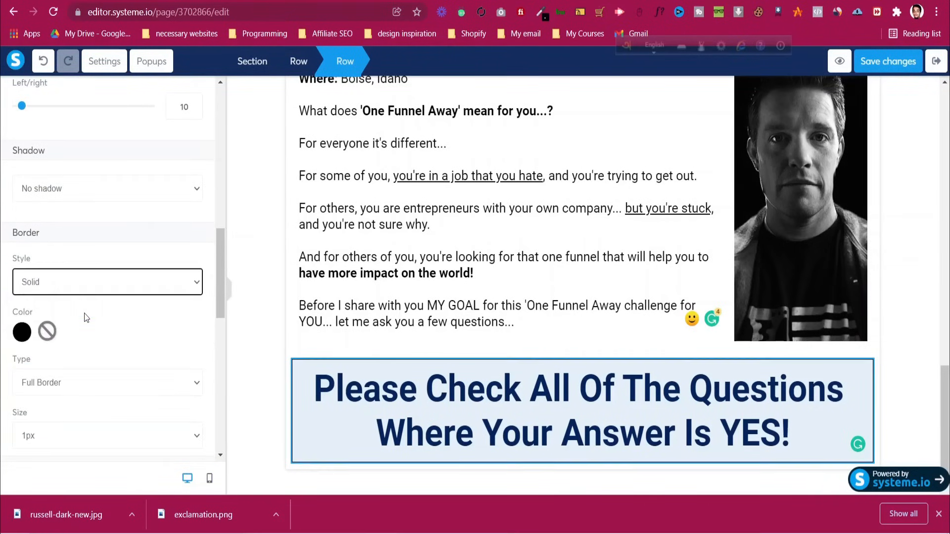
left_click(446, 313)
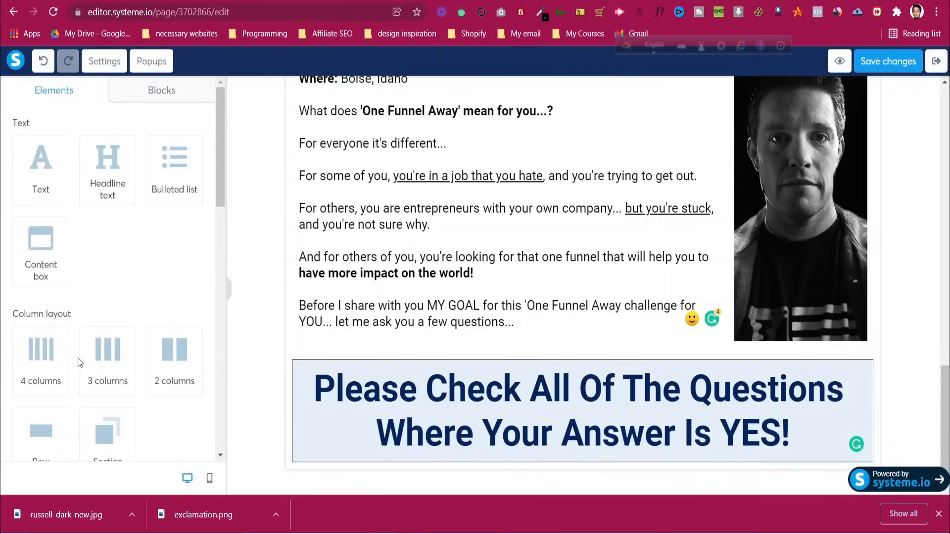
left_click(297, 377)
scroll(97, 333, "down", 11)
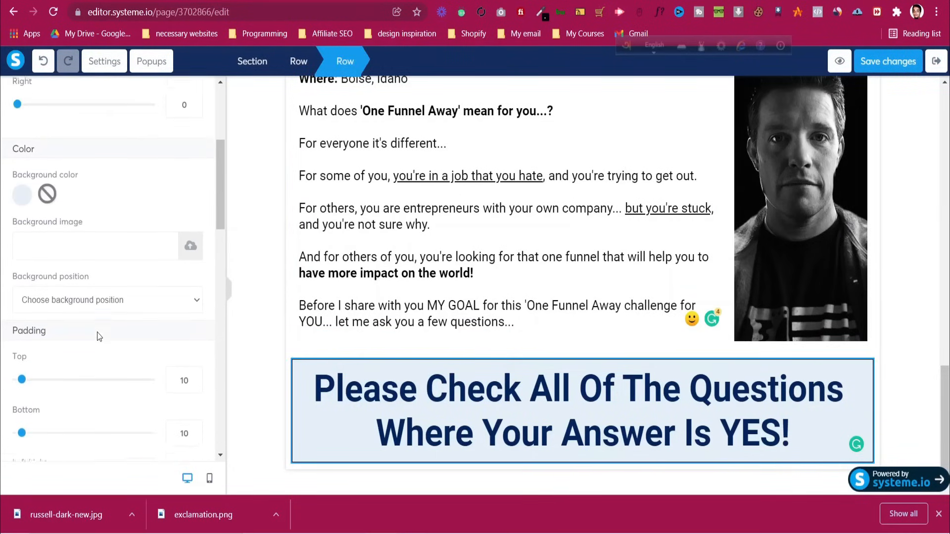
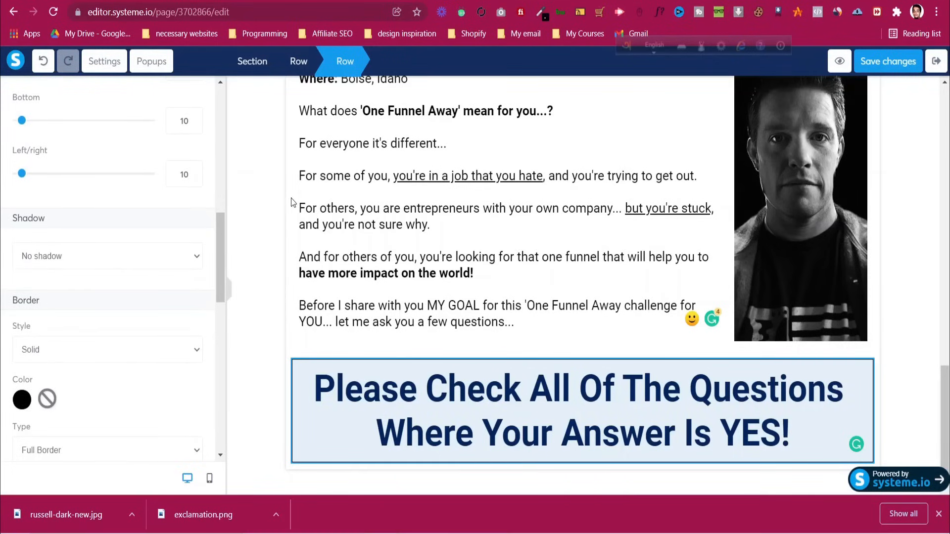
Copy the first question's text from the original One Funnel Away page
left_click(400, 1)
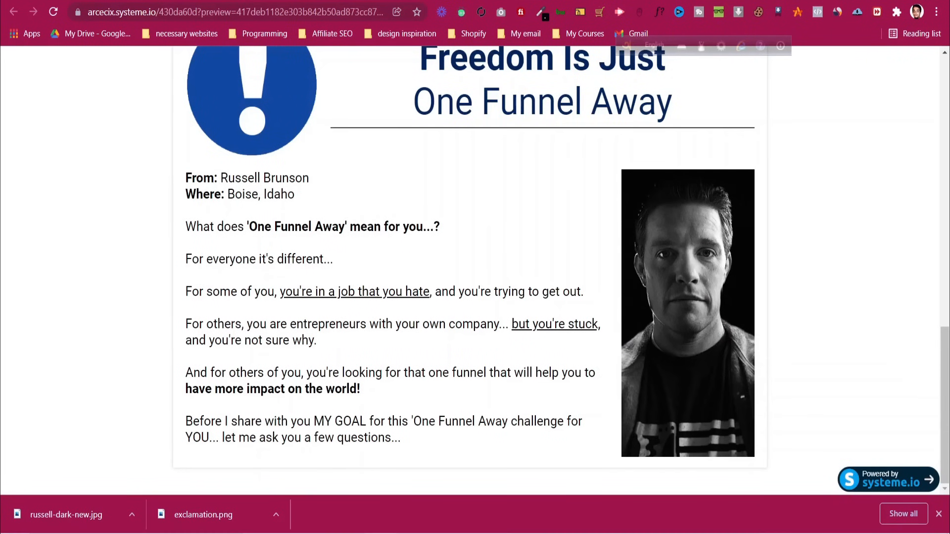
left_click(277, 1)
scroll(353, 212, "down", 1)
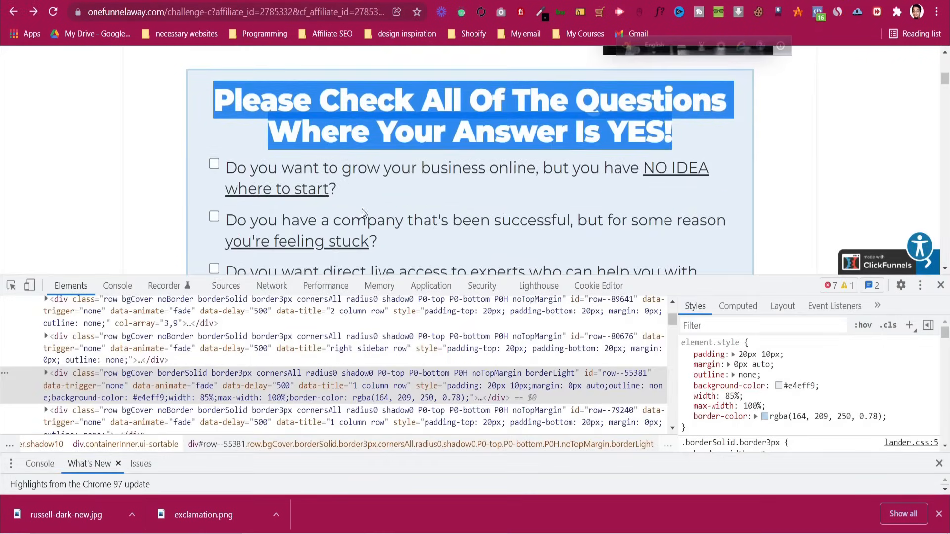
left_click_drag(226, 168, 342, 190)
right_click(309, 172)
left_click(346, 187)
left_click(400, 1)
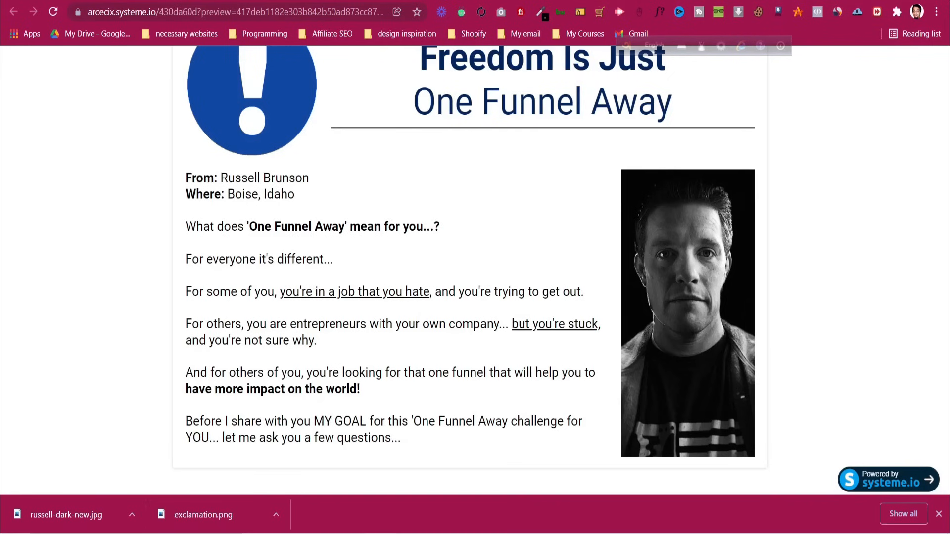
key("ctrl+shift+Tab")
scroll(210, 255, "up", 5)
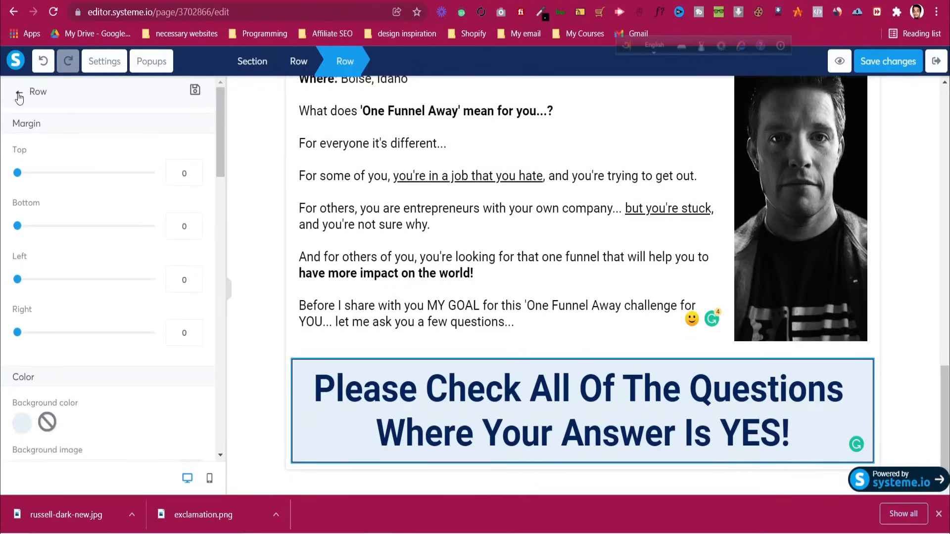
Add a checkbox under the checklist heading labelled with the pasted question, at font size 20
left_click(19, 95)
scroll(89, 280, "down", 6)
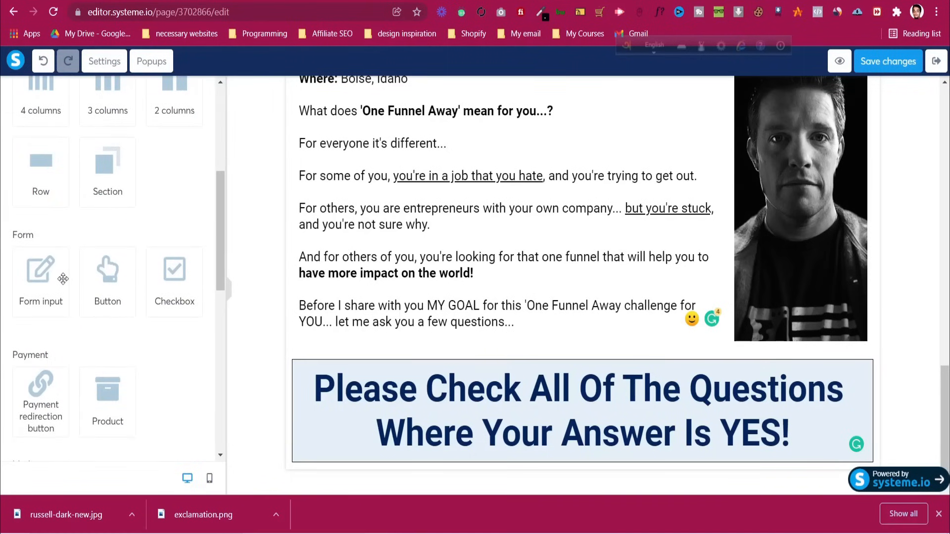
left_click_drag(187, 277, 503, 442)
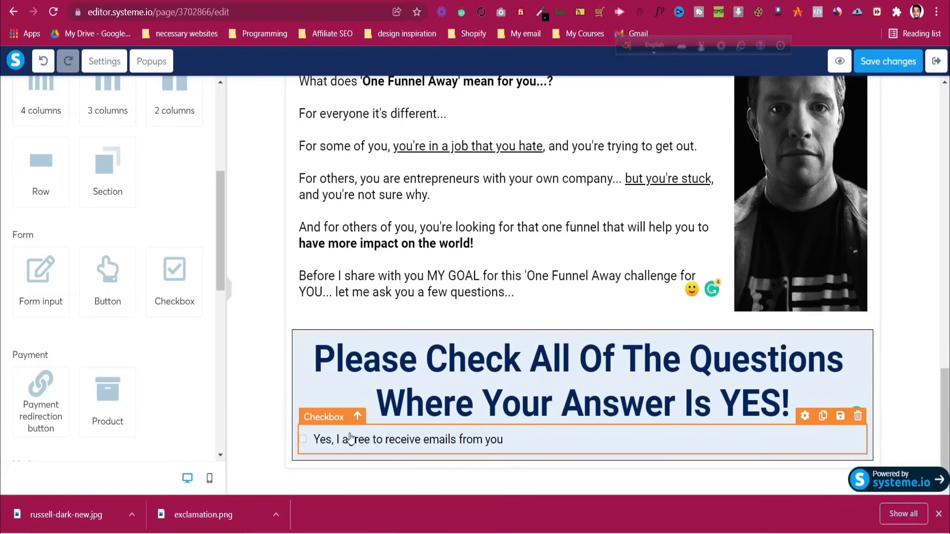
left_click(352, 437)
key("ctrl+a")
key("ctrl+v")
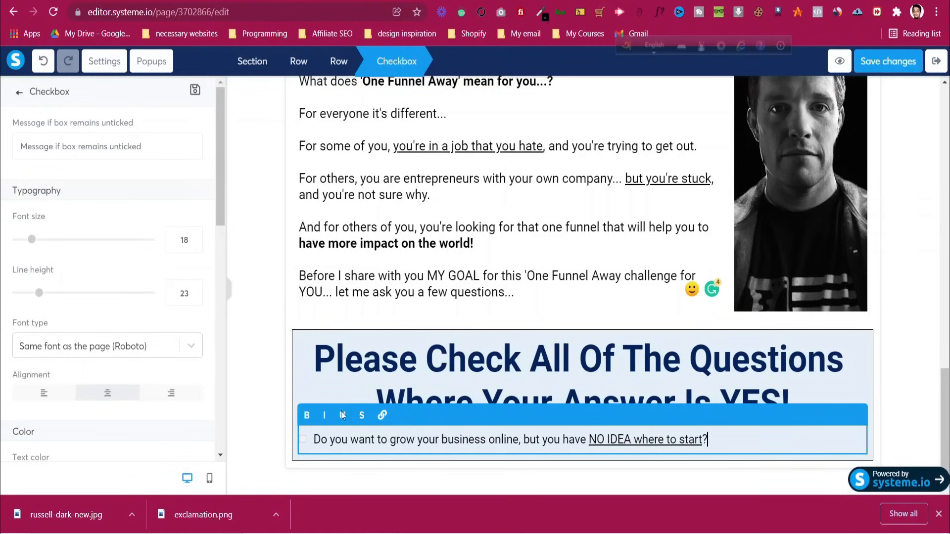
key("Up")
key("Up")
key("Up")
key("Up")
key("Up")
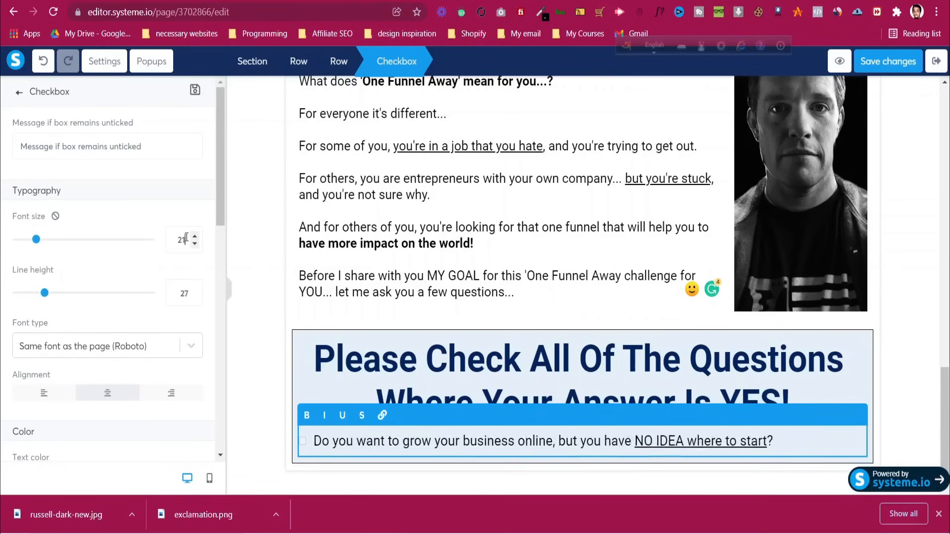
key("Down")
key("Down")
key("Down")
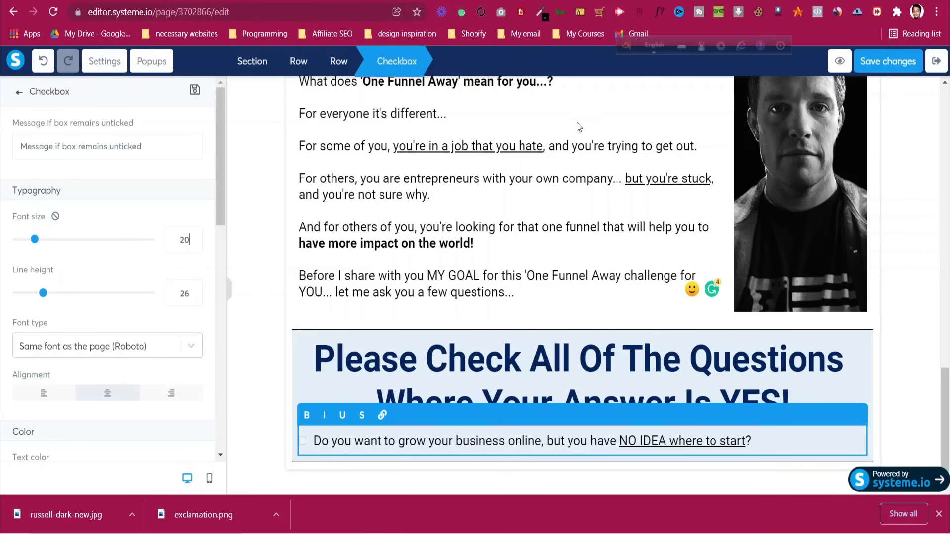
Save the page, preview it, and compare it with the original page
left_click(888, 61)
left_click(840, 61)
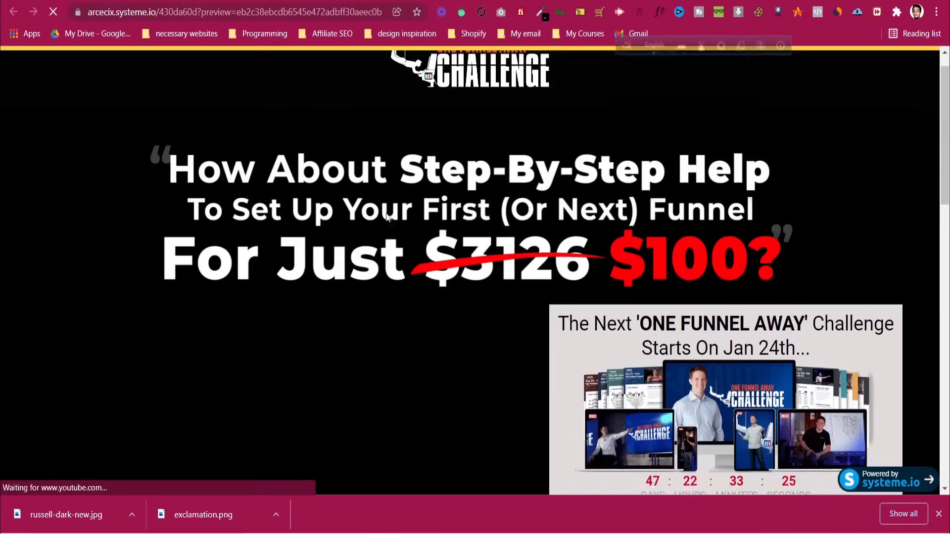
scroll(387, 215, "down", 5)
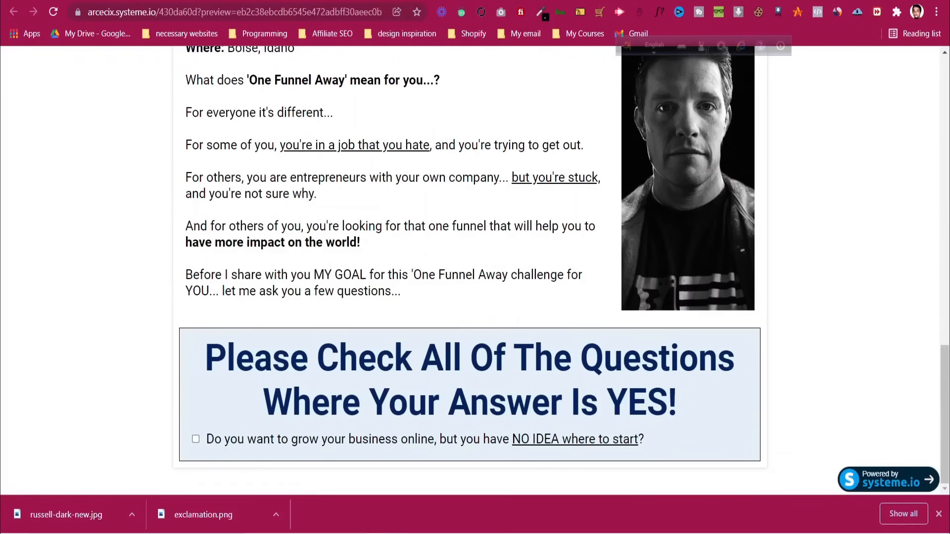
left_click(537, 1)
scroll(487, 190, "down", 6)
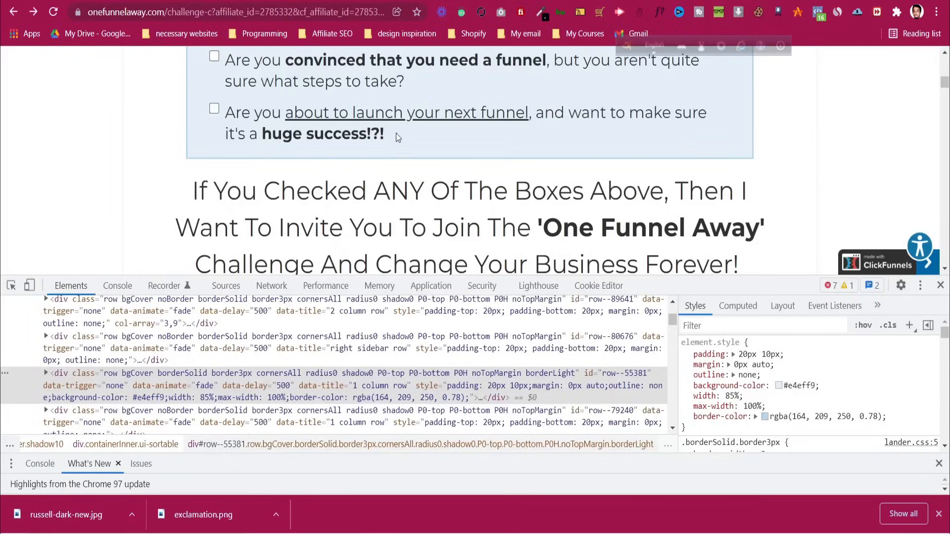
scroll(393, 142, "up", 7)
scroll(393, 142, "up", 1)
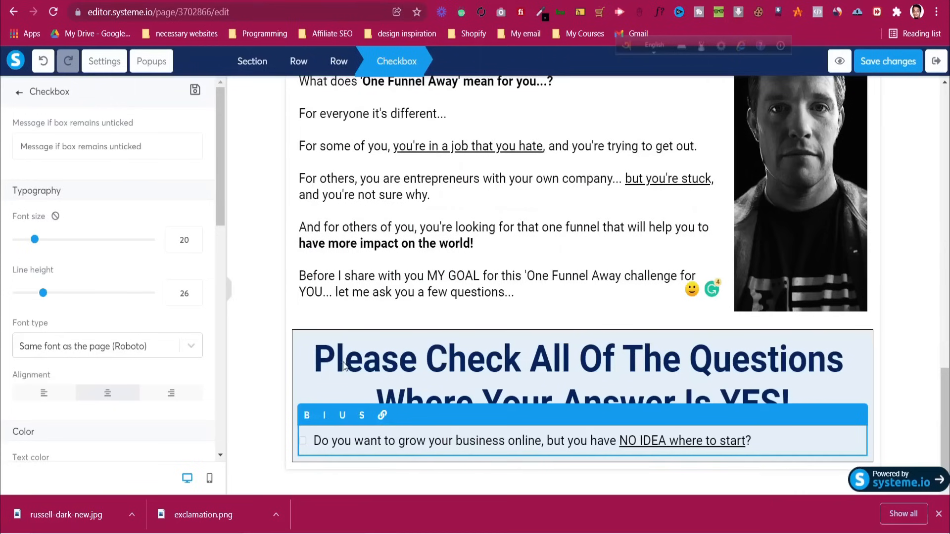
Give the question box row left and right margins of 30
left_click(301, 343)
left_click(298, 341)
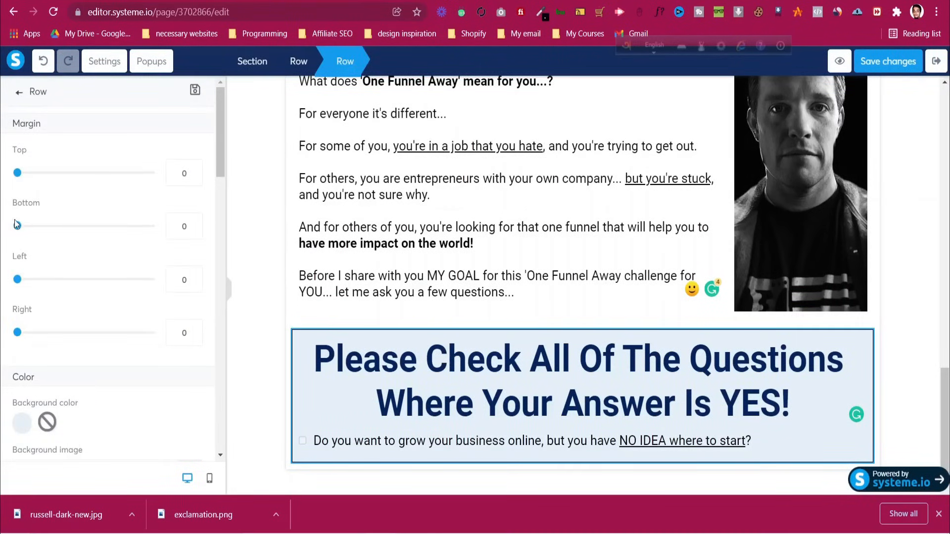
left_click_drag(19, 288, 38, 282)
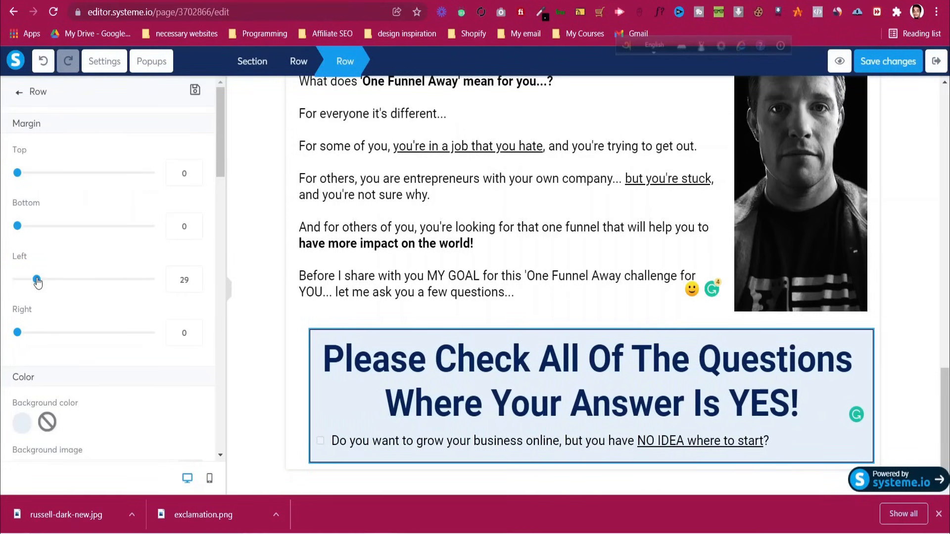
double_click(184, 280)
type("30")
left_click(181, 333)
type("3")
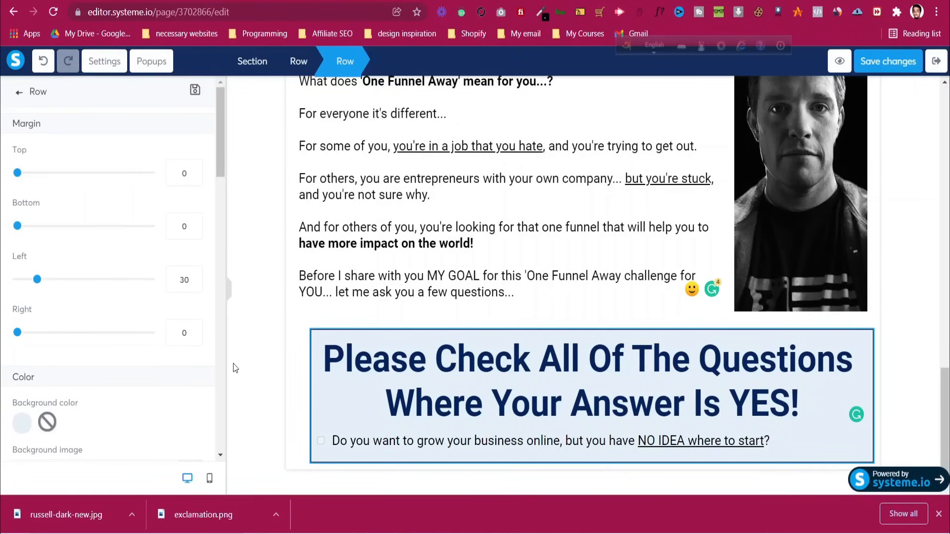
left_click(665, 396)
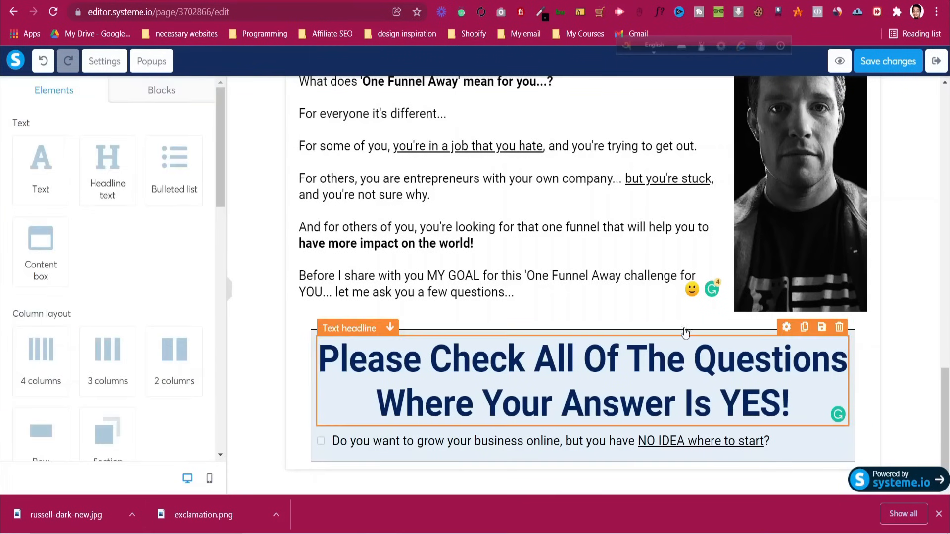
Match the original's heading size by lowering the checklist headline font from 55 to 46
left_click(539, 2)
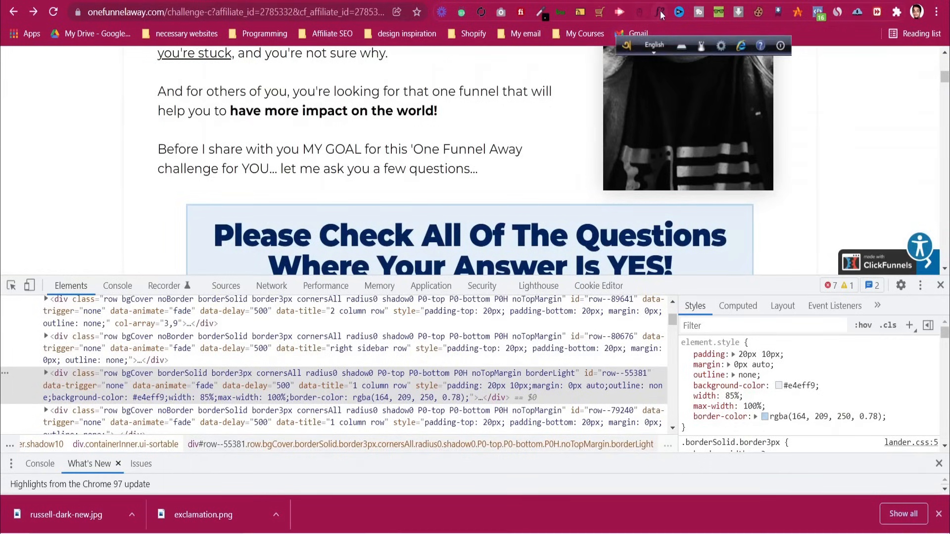
left_click(500, 238)
scroll(500, 238, "down", 5)
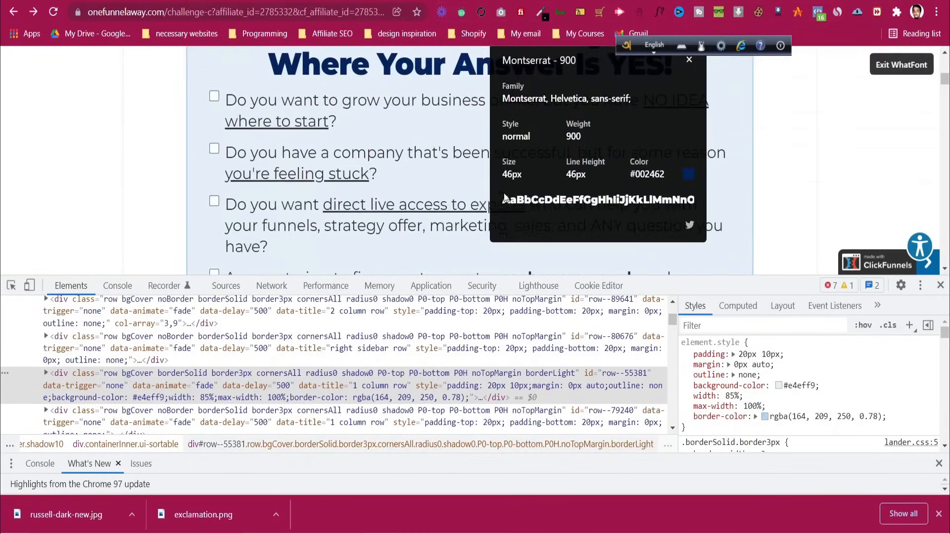
key("ctrl+shift+Tab")
left_click(672, 396)
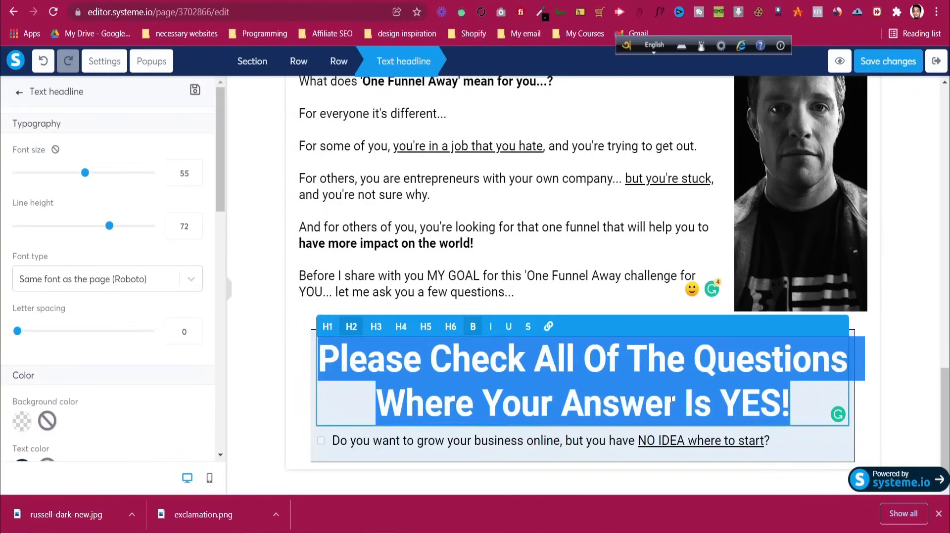
left_click(190, 161)
key("Down")
key("Down")
key("Down")
key("Down")
key("Down")
key("Down")
key("Down")
key("Down")
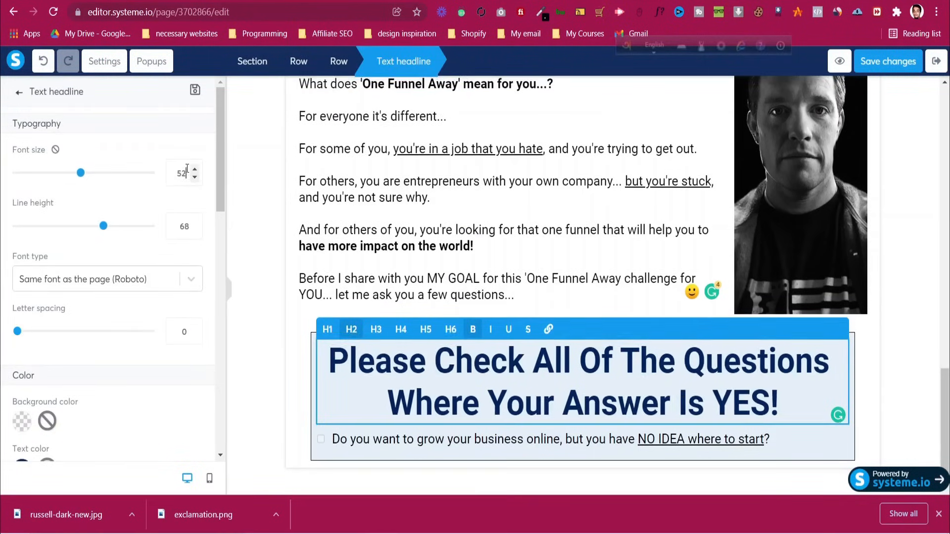
key("Down")
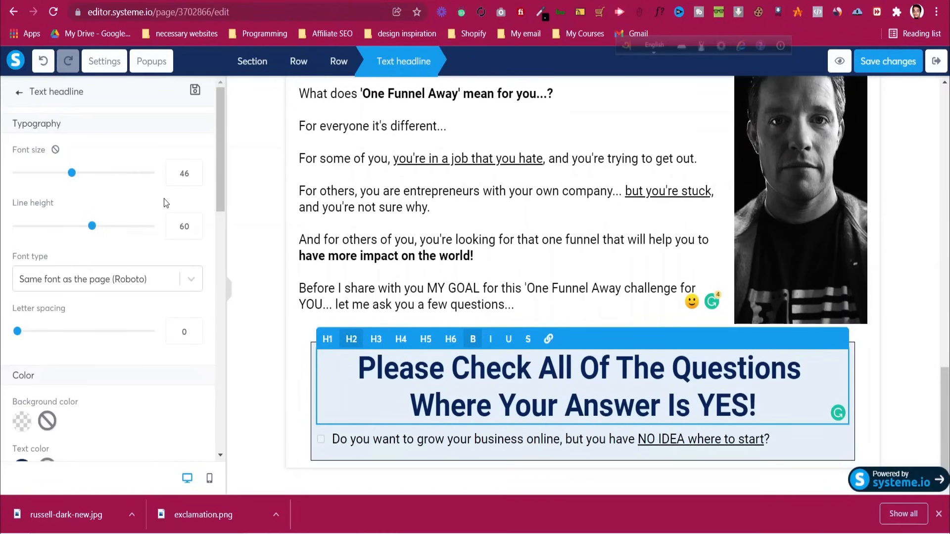
left_click(294, 386)
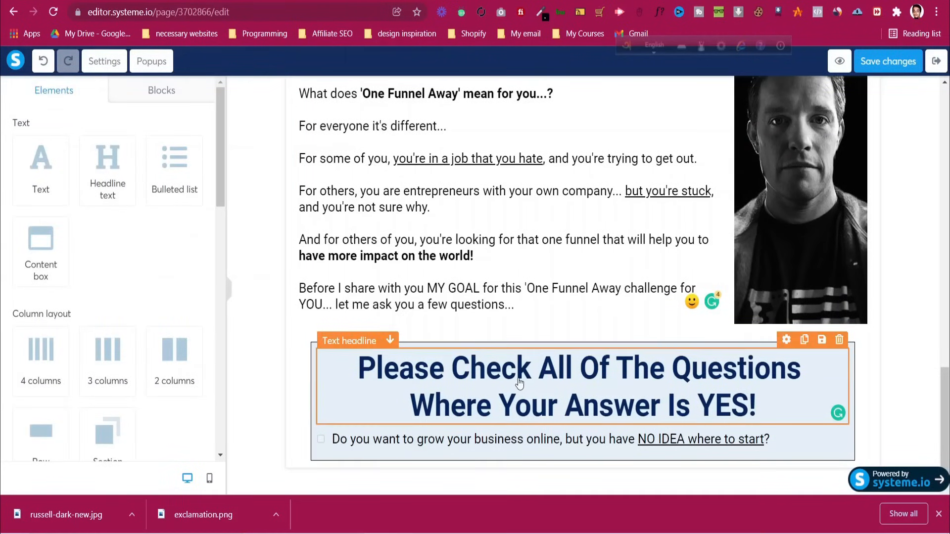
Recheck the original page and turn off the font inspector
key("ctrl+Tab")
scroll(435, 193, "down", 2)
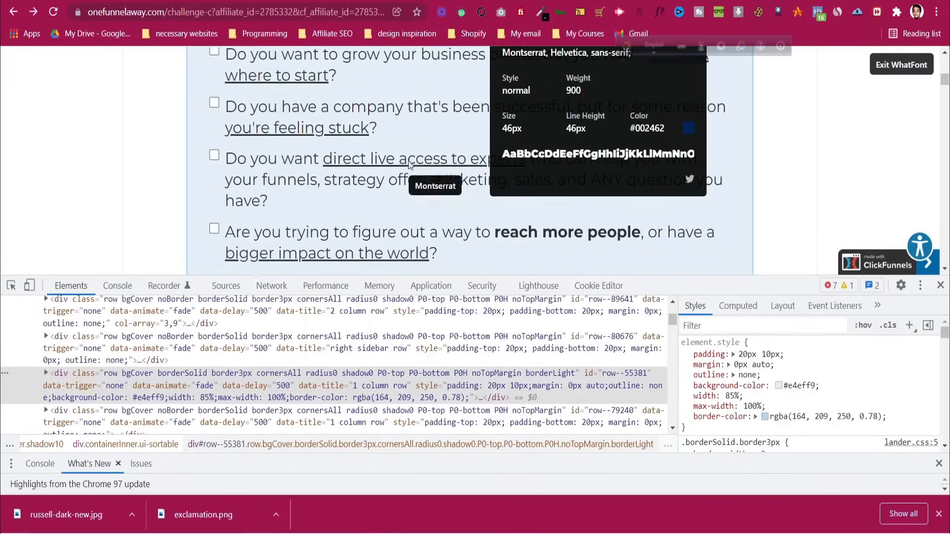
left_click(883, 69)
key("ctrl+Tab")
key("ctrl+Tab")
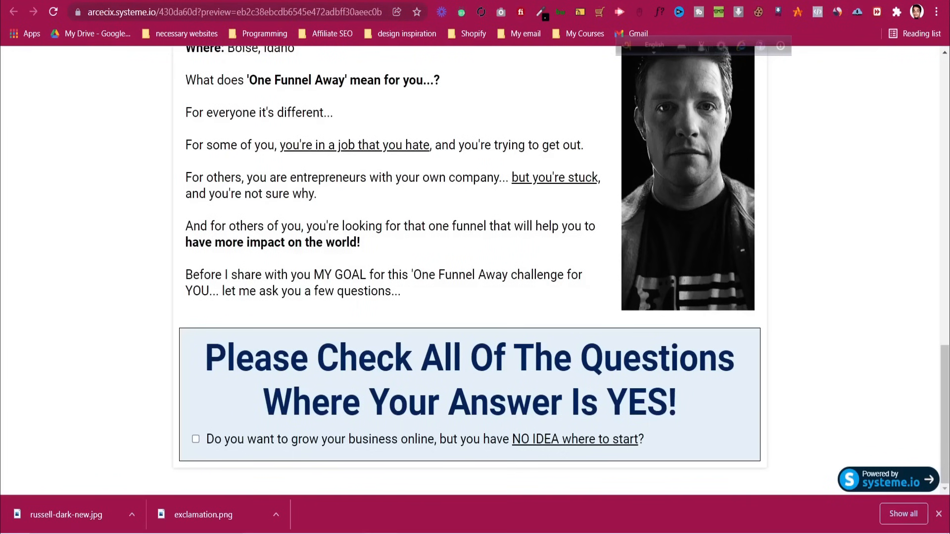
Duplicate the checkbox question until the box holds four copies
left_click(489, 436)
left_click(890, 426)
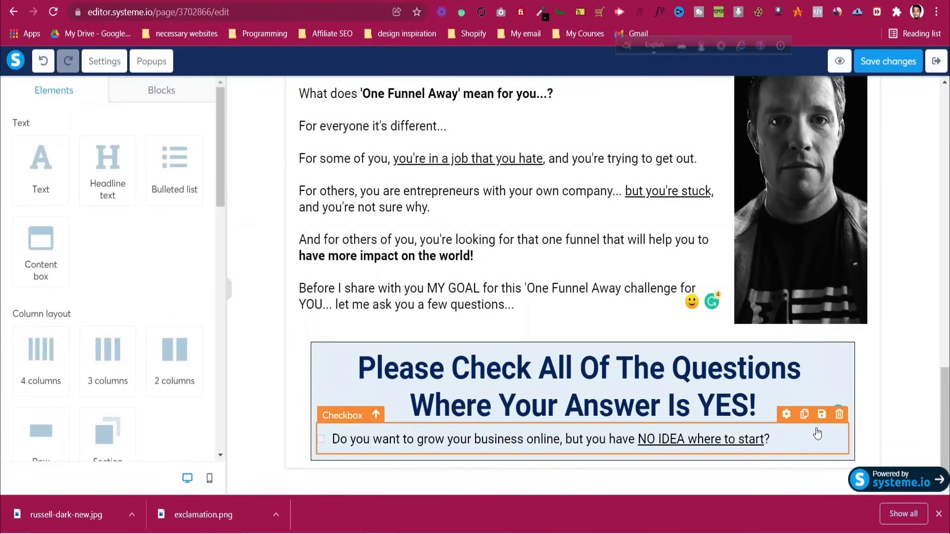
left_click(805, 417)
left_click(805, 444)
scroll(806, 449, "down", 1)
left_click(805, 415)
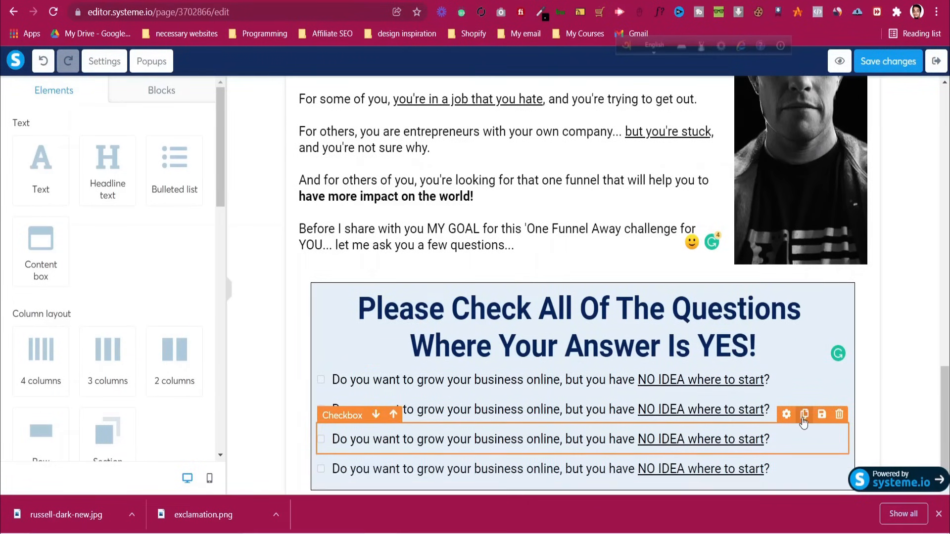
Compare the built page's preview against the original's question list
key("ctrl+Tab")
scroll(507, 176, "up", 3)
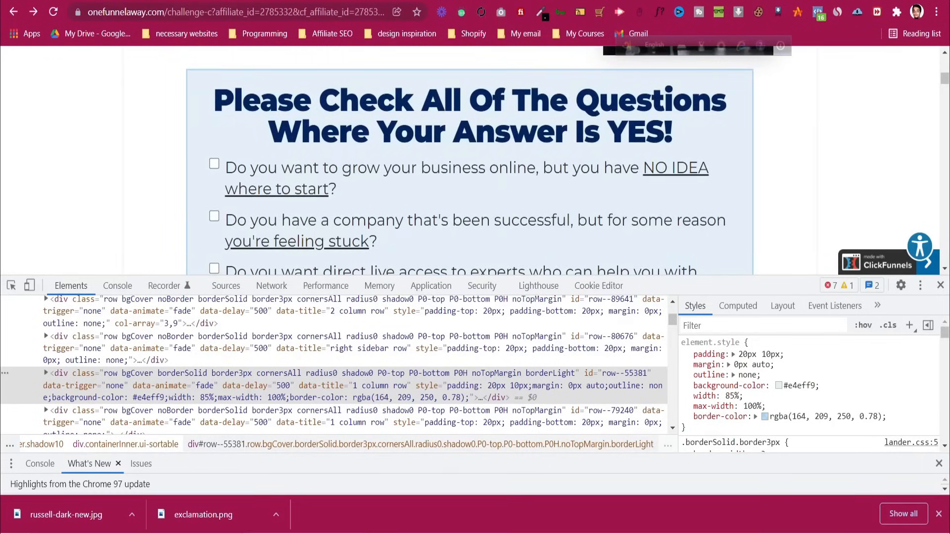
key("ctrl+shift+Tab")
key("ctrl+Tab")
scroll(363, 51, "down", 5)
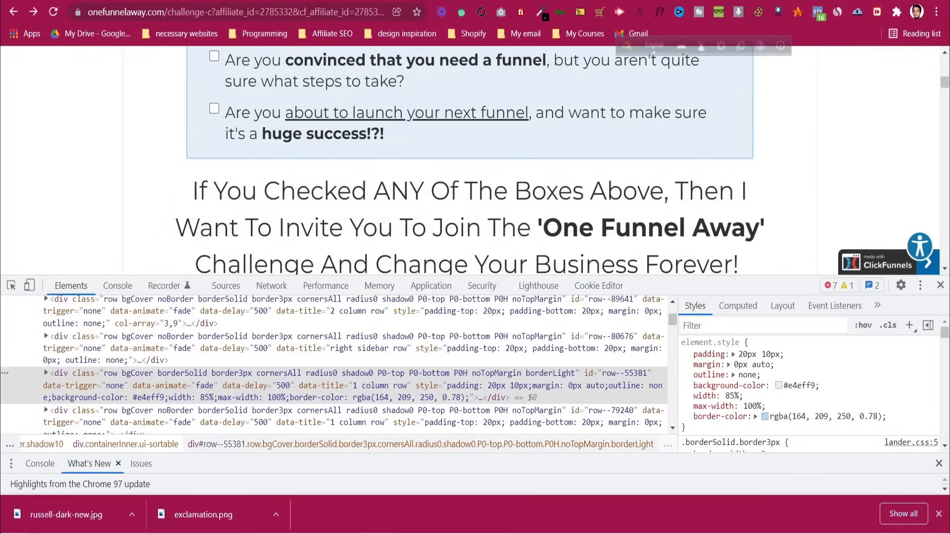
key("ctrl+shift+Tab")
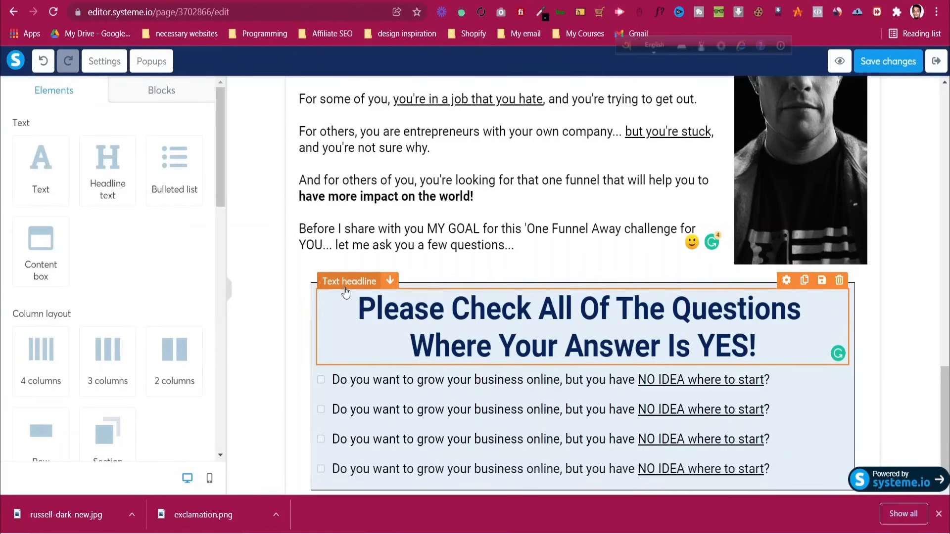
Set the checklist row's top and bottom padding to 20
left_click(318, 290)
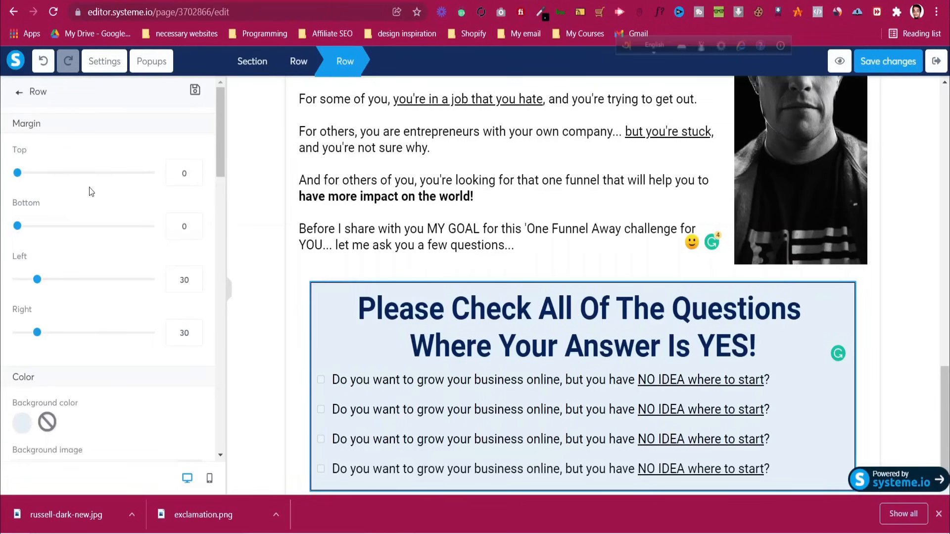
scroll(13, 216, "down", 8)
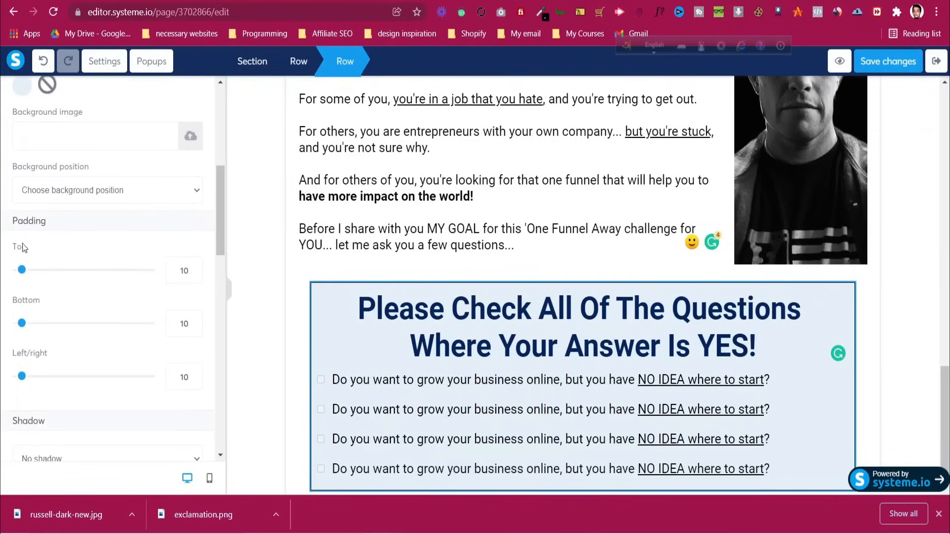
scroll(27, 258, "down", 2)
scroll(28, 232, "up", 1)
left_click_drag(24, 204, 26, 206)
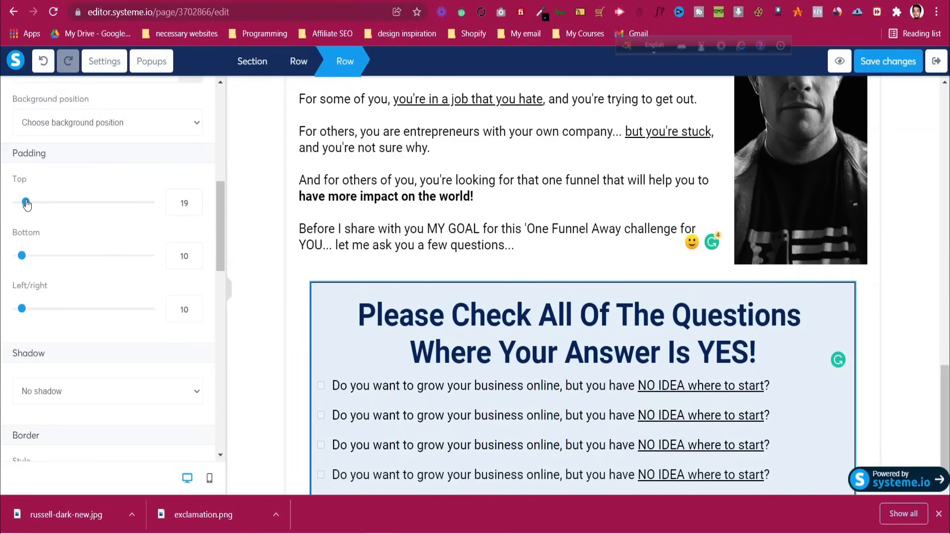
left_click(181, 213)
key("Up")
left_click(191, 259)
key("Up")
key("Up")
key("Up")
key("Up")
key("Up")
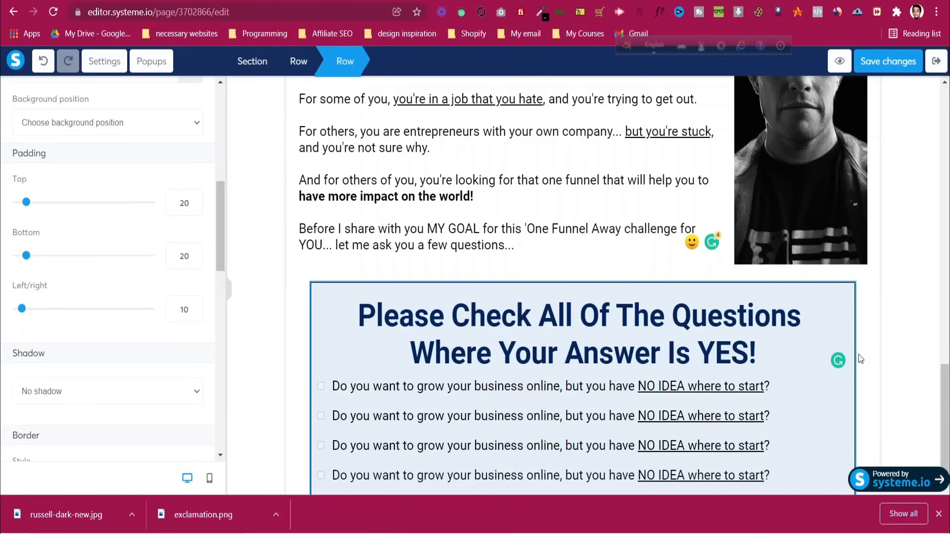
Save the page and scroll through its preview
left_click(882, 61)
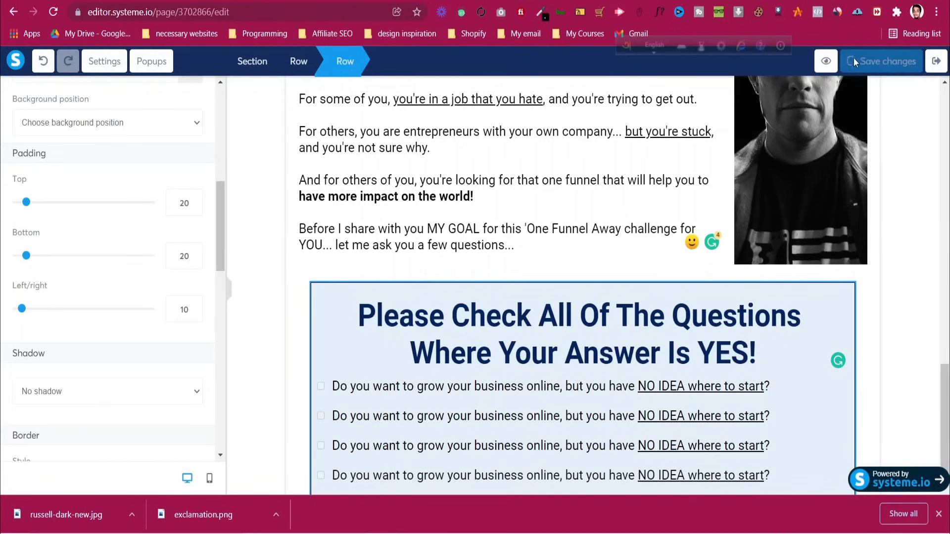
left_click(840, 61)
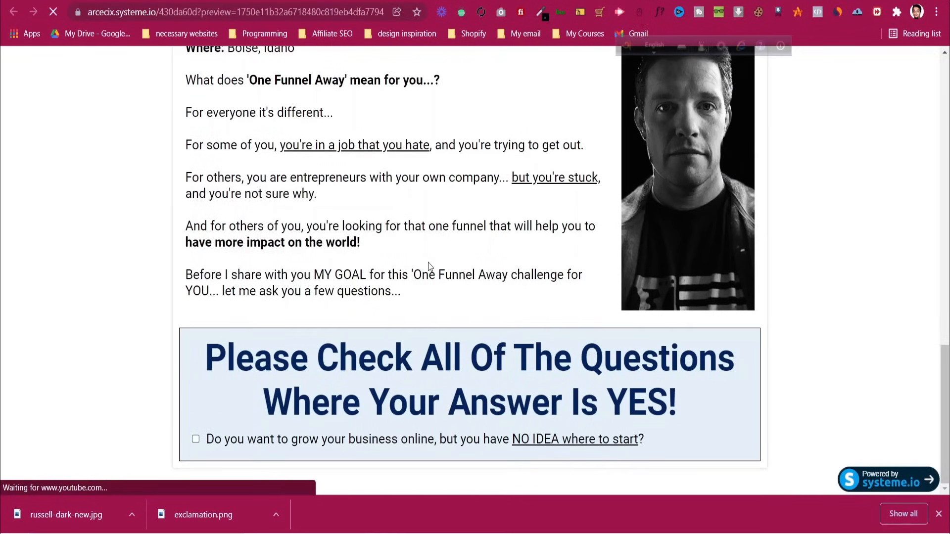
scroll(429, 268, "down", 12)
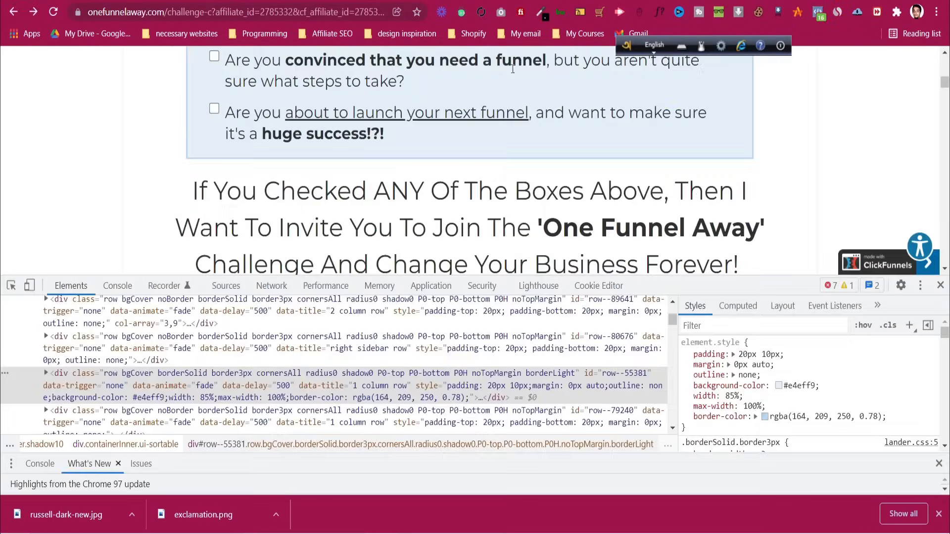
scroll(445, 231, "down", 2)
scroll(444, 232, "down", 2)
scroll(445, 231, "up", 3)
scroll(447, 231, "down", 6)
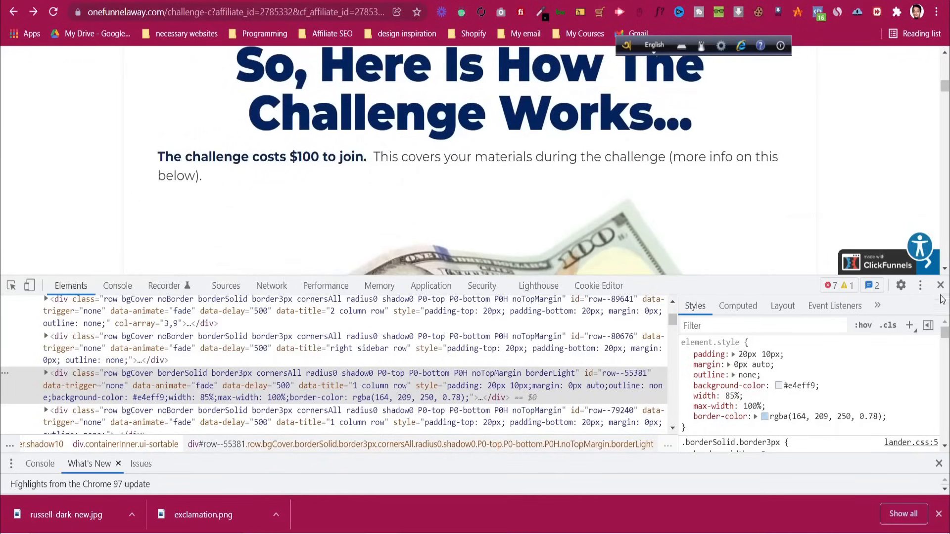
Close DevTools and scroll the original page to the 'If You Checked ANY' heading
key("F12")
scroll(495, 242, "up", 6)
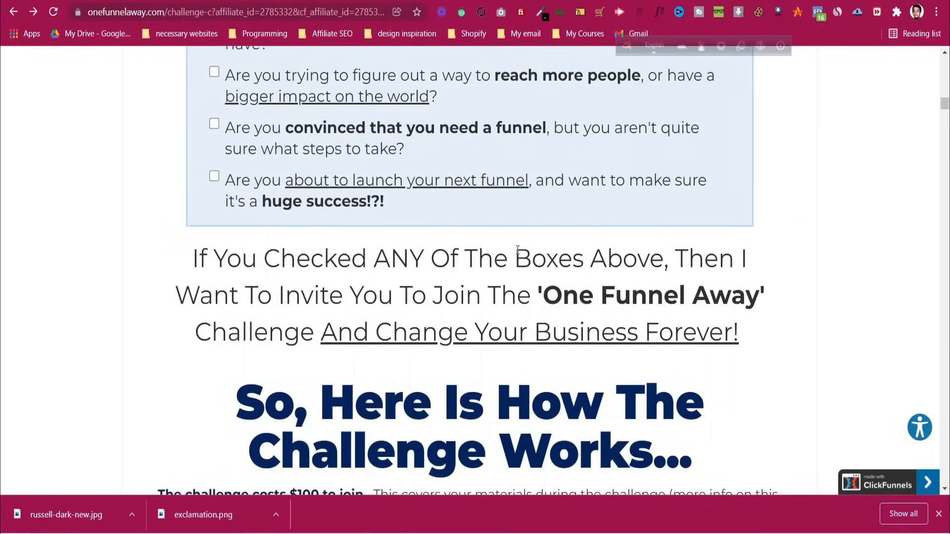
scroll(518, 250, "down", 12)
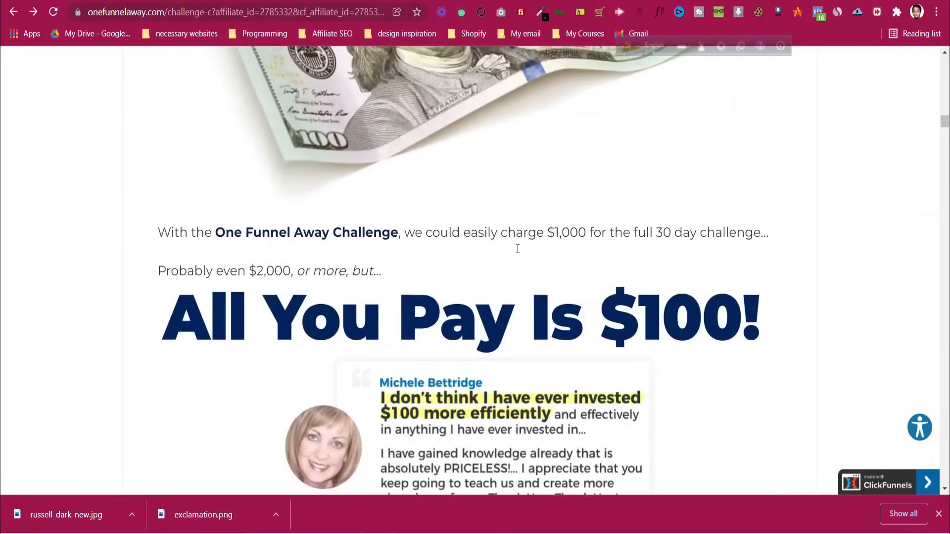
scroll(518, 250, "down", 20)
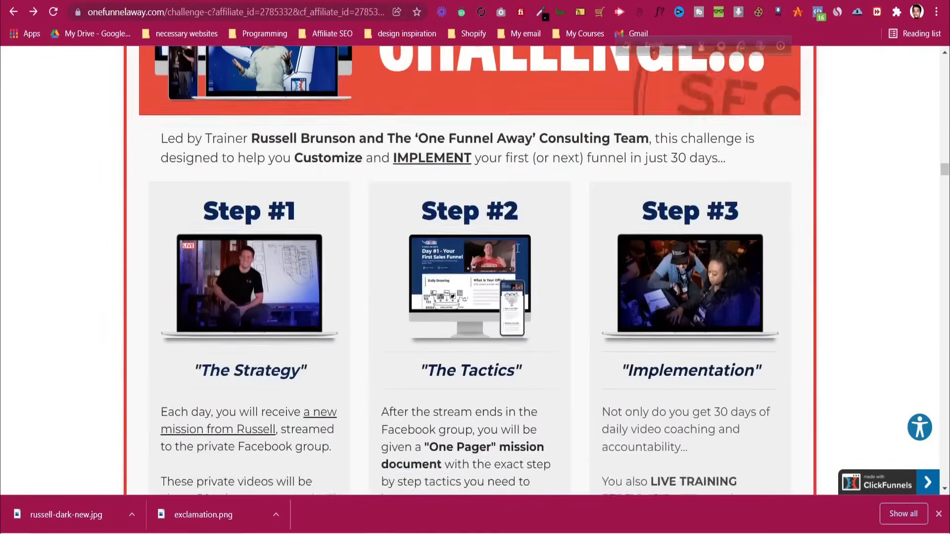
scroll(518, 249, "down", 10)
left_click_drag(945, 196, 945, 134)
scroll(678, 211, "up", 20)
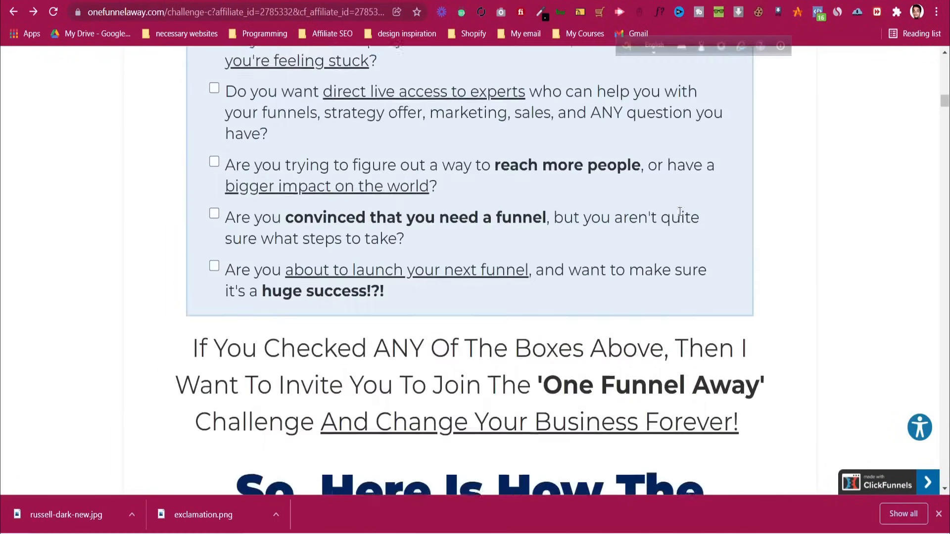
scroll(679, 216, "down", 12)
scroll(287, 140, "up", 5)
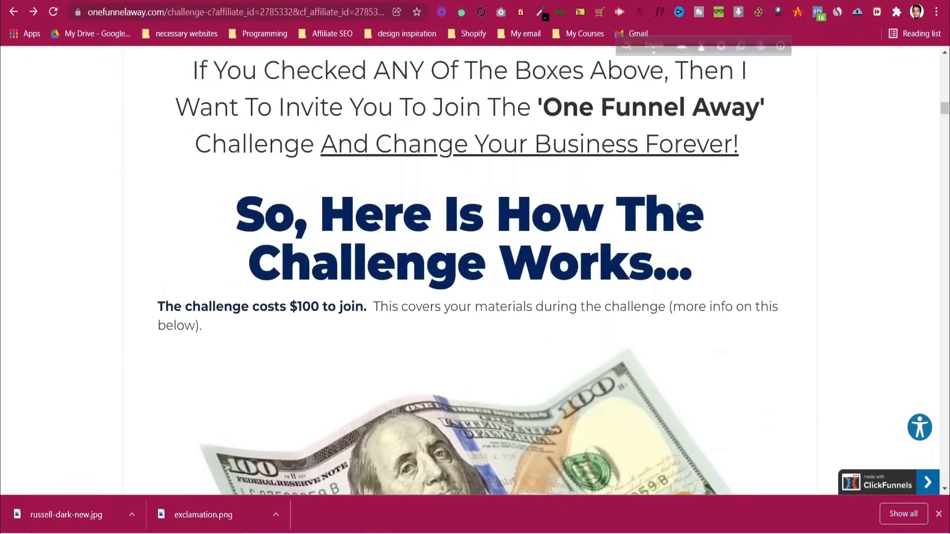
scroll(287, 140, "up", 1)
Copy the 'If You Checked ANY Of The Boxes Above' heading, noting its Montserrat 38px font
left_click_drag(195, 207, 762, 290)
right_click(564, 231)
left_click(567, 242)
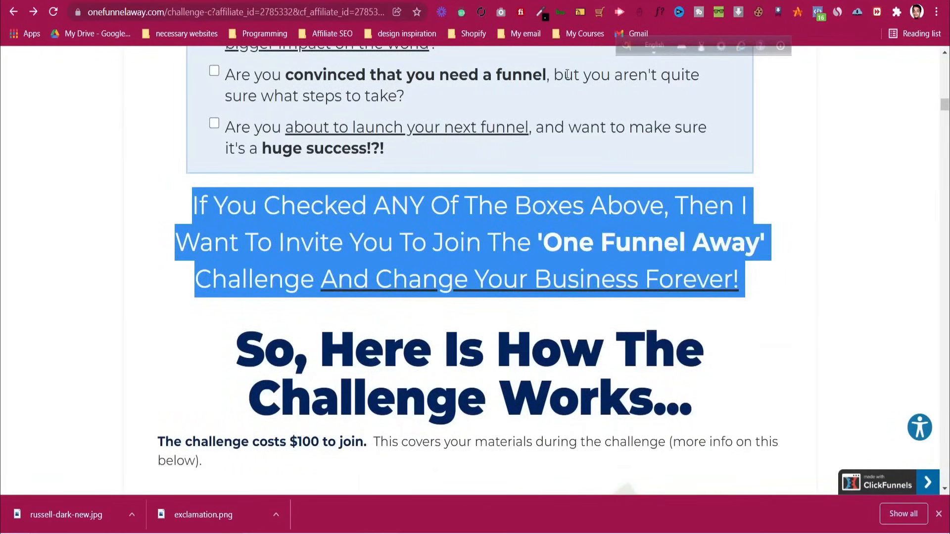
left_click(512, 299)
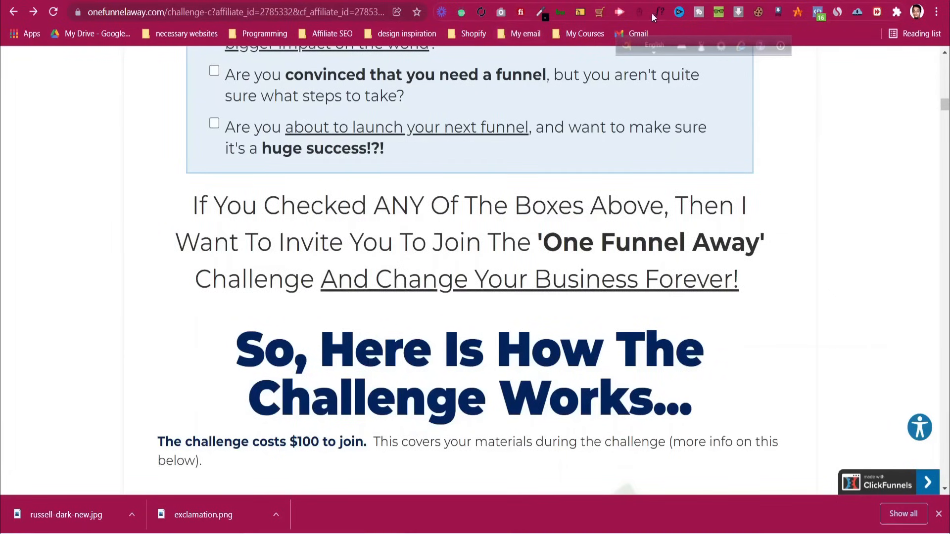
left_click(515, 249)
scroll(702, 242, "down", 1)
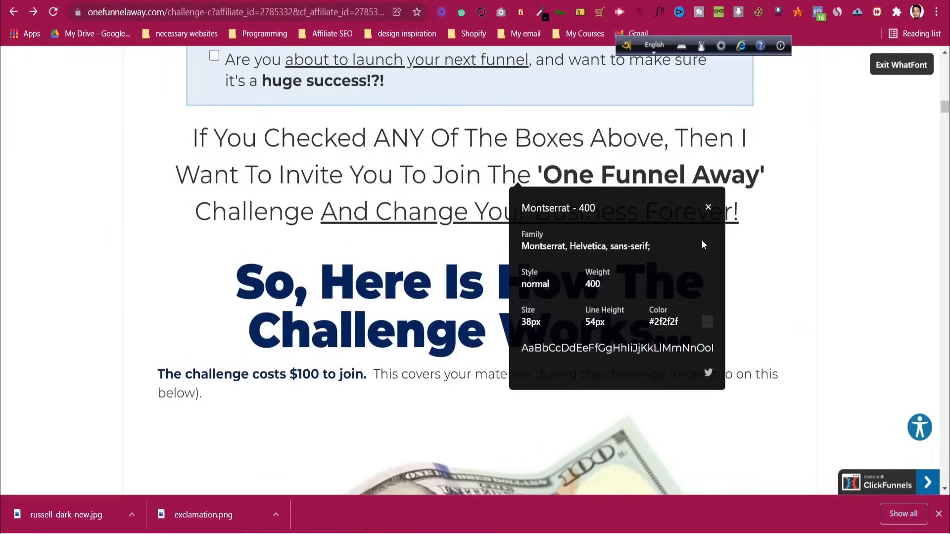
left_click(710, 209)
left_click(448, 1)
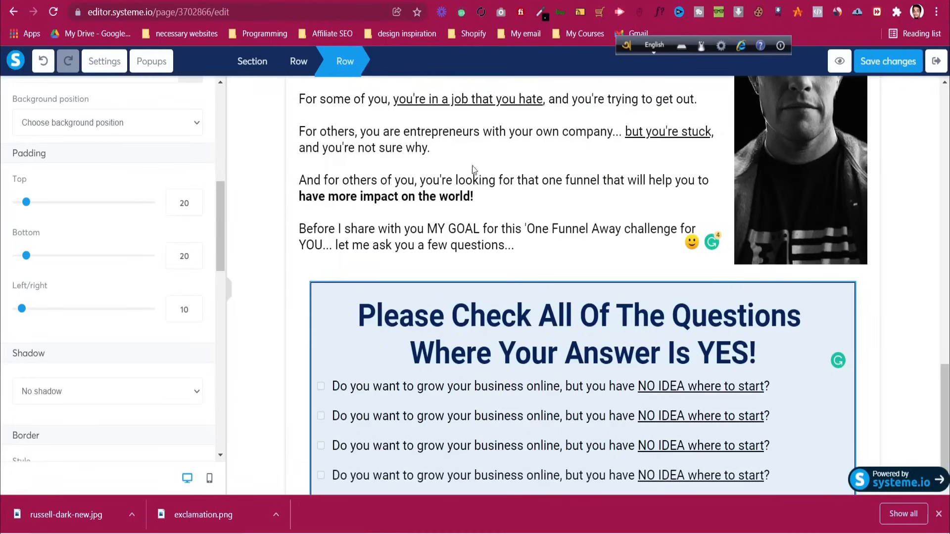
Add a Text element below the checklist with the pasted 'If You Checked ANY…' sentence at size 34
left_click(861, 425)
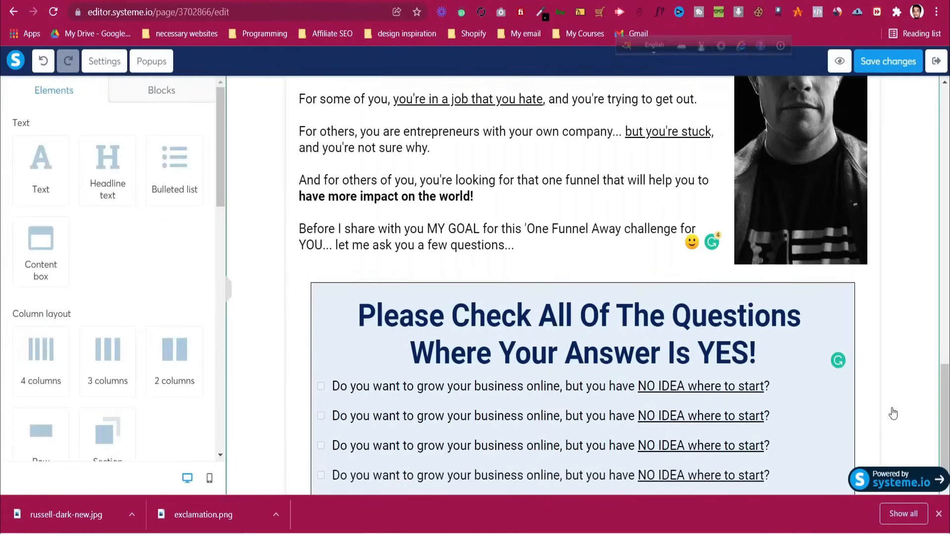
scroll(895, 411, "down", 1)
left_click_drag(50, 175, 630, 455)
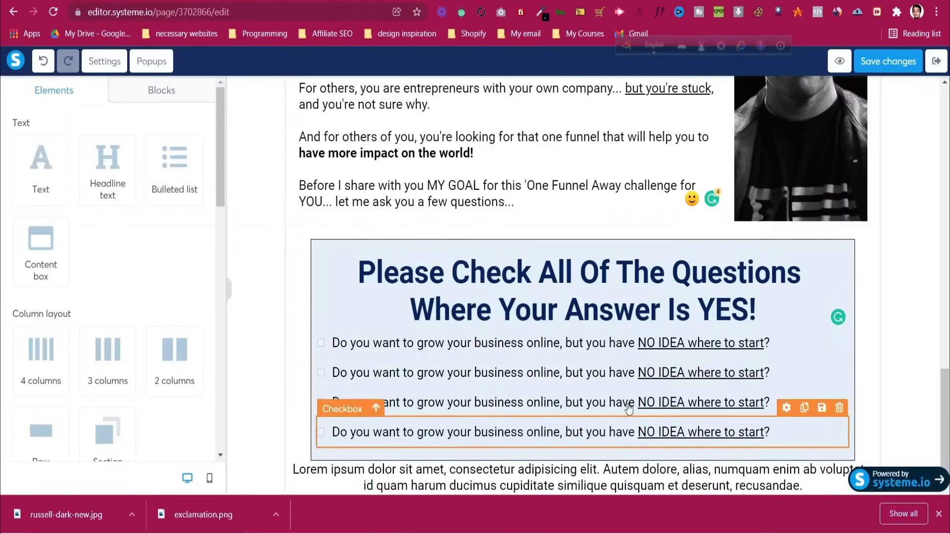
scroll(629, 445, "down", 1)
left_click(623, 441)
key("ctrl+a")
key("ctrl+v")
left_click(188, 173)
scroll(188, 173, "up", 1)
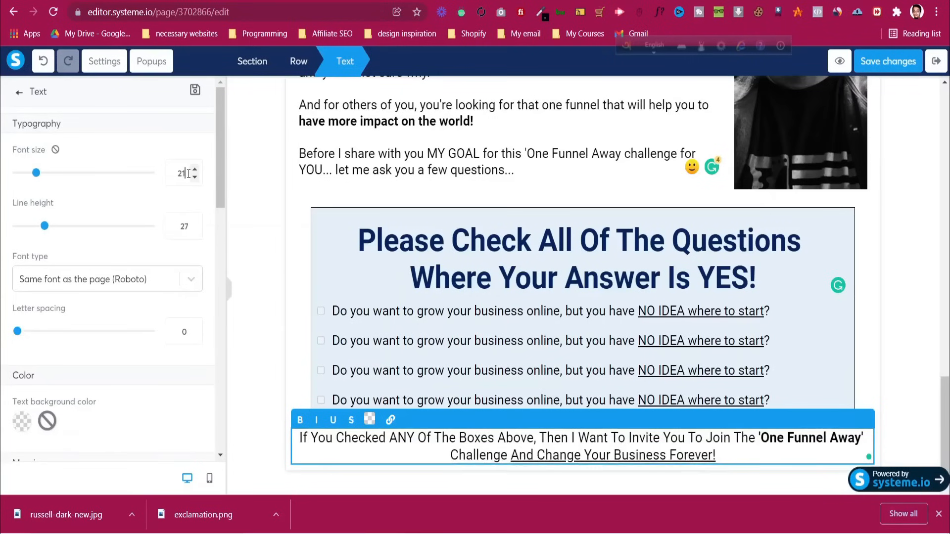
scroll(188, 173, "up", 14)
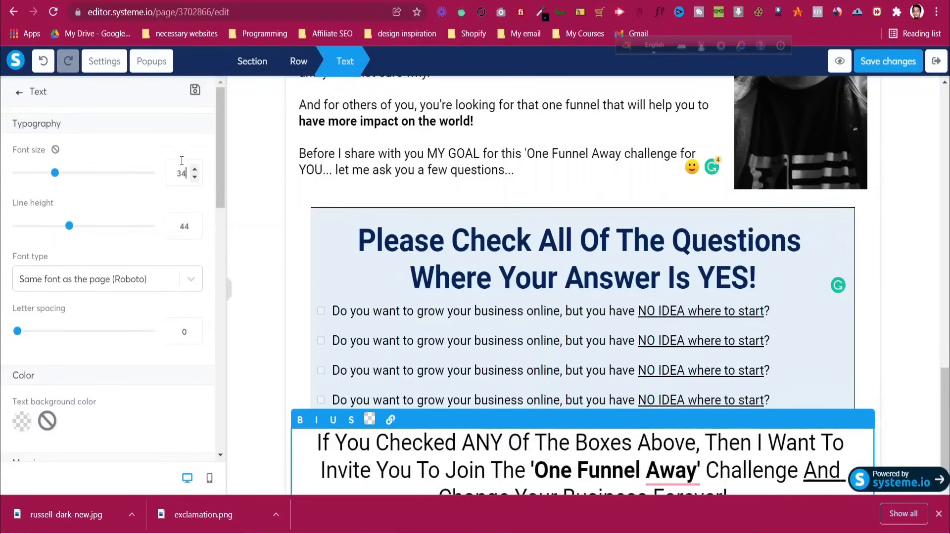
scroll(181, 159, "down", 1)
Give the invitation text 20 top and bottom margins, leaving the right margin at 0
left_click(363, 375)
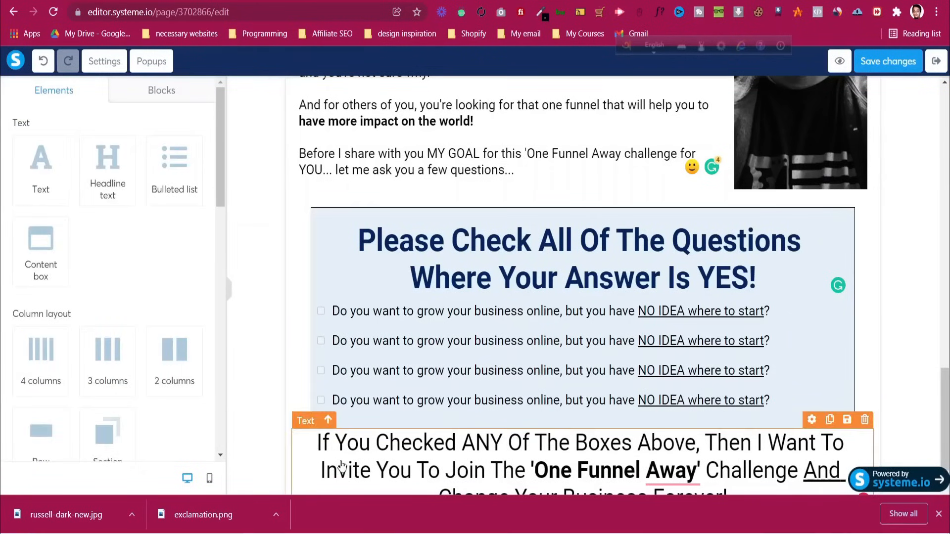
left_click(357, 470)
scroll(56, 385, "down", 3)
left_click_drag(18, 377, 30, 378)
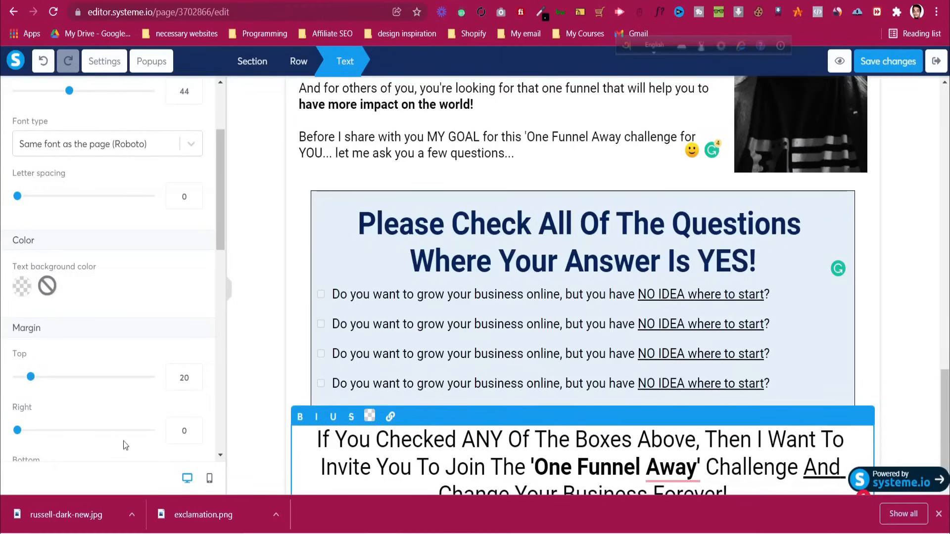
double_click(180, 431)
type("20")
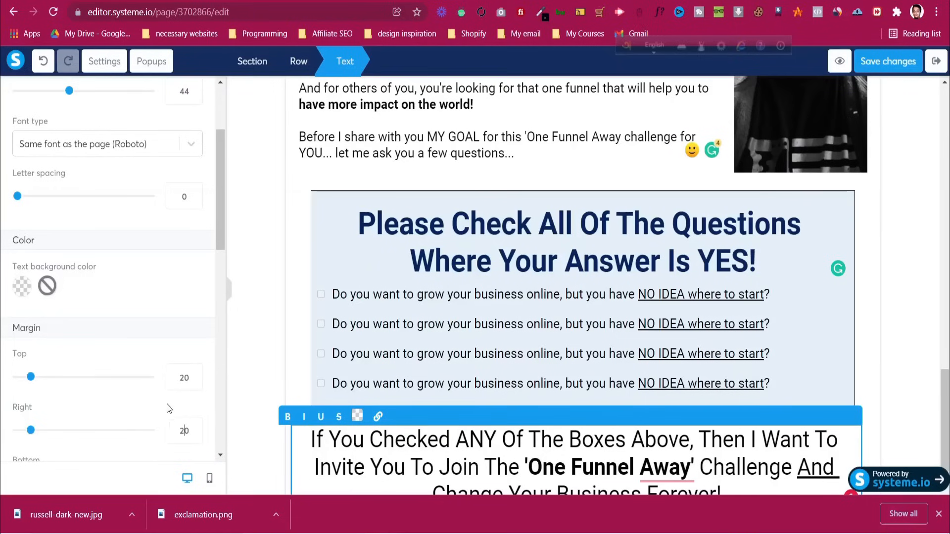
left_click(7, 430)
scroll(168, 396, "down", 3)
double_click(179, 349)
type("20")
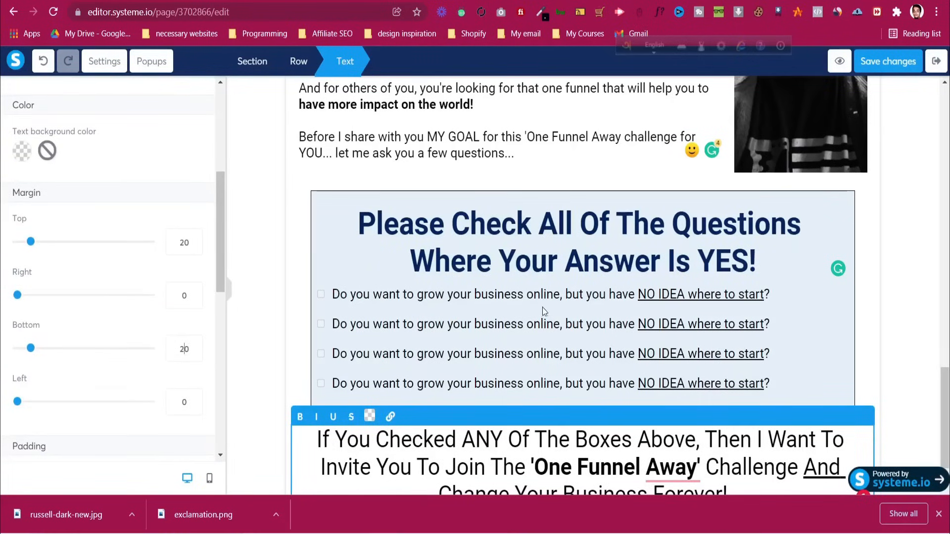
Copy the 'So, Here Is How The Challenge Works' heading from the original page
key("ctrl+Tab")
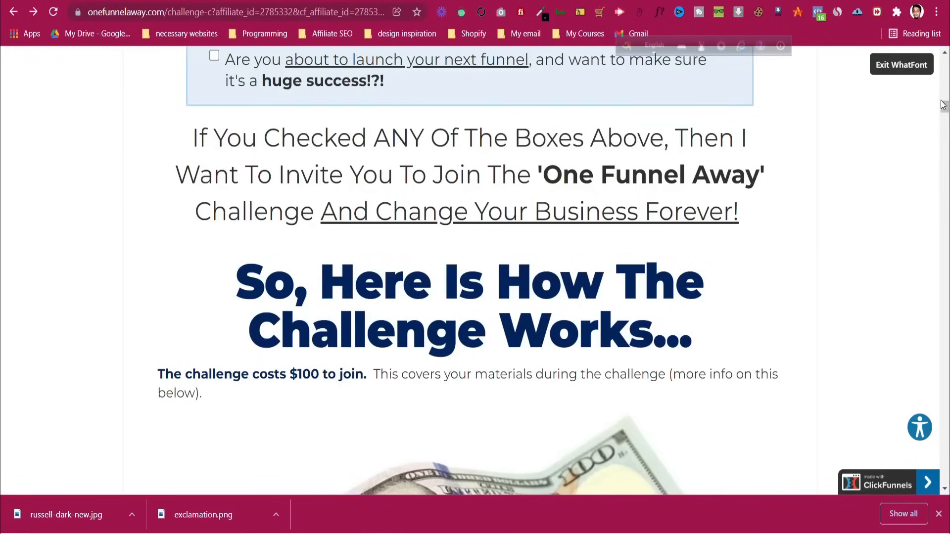
left_click(903, 68)
left_click_drag(251, 272, 717, 352)
right_click(605, 321)
left_click(628, 334)
key("ctrl+shift+Tab")
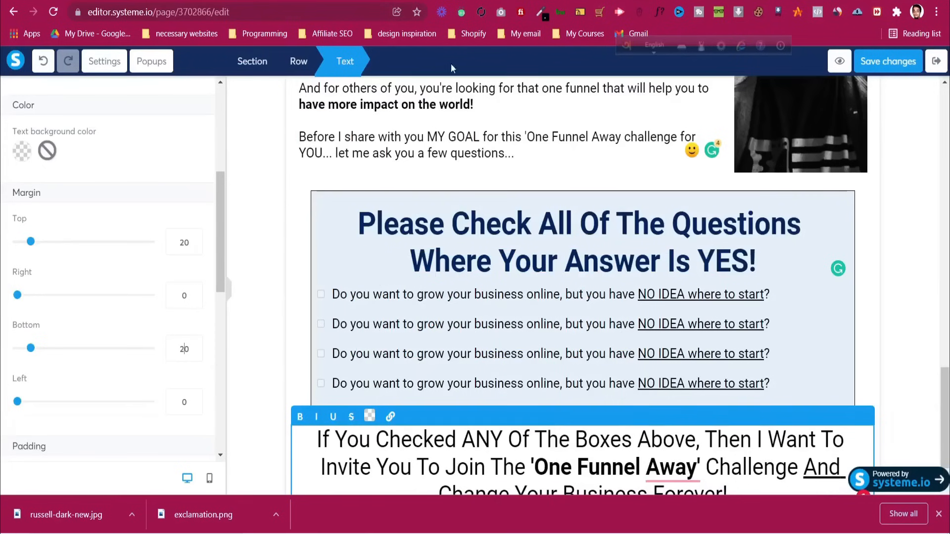
scroll(909, 353, "down", 1)
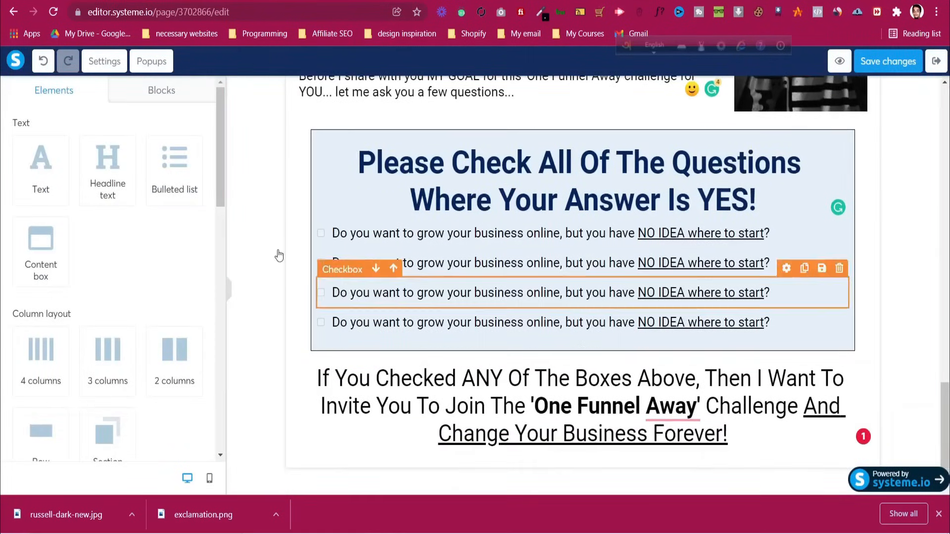
Add a headline reading 'So, Here Is How The Challenge Works...' at size 55
left_click_drag(104, 169, 653, 425)
left_click(631, 451)
key("ctrl+a")
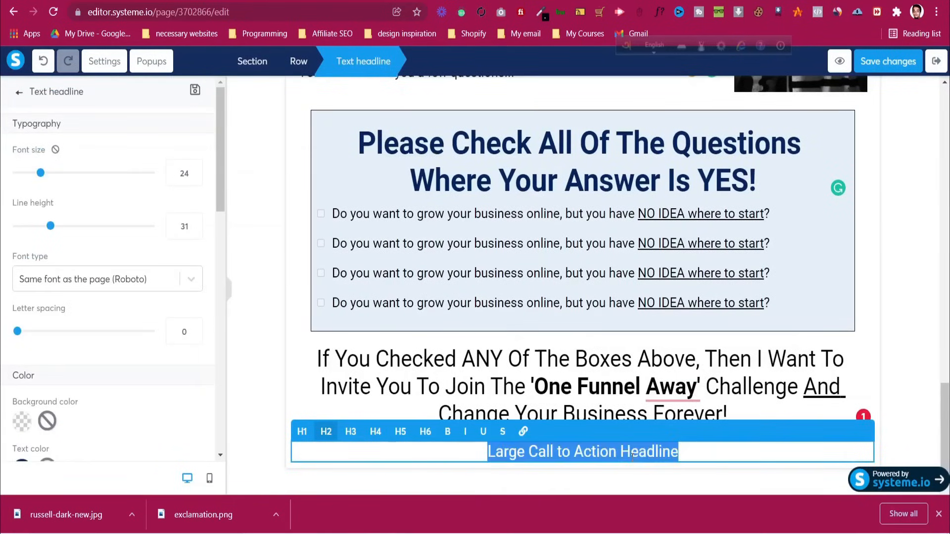
key("ctrl+v")
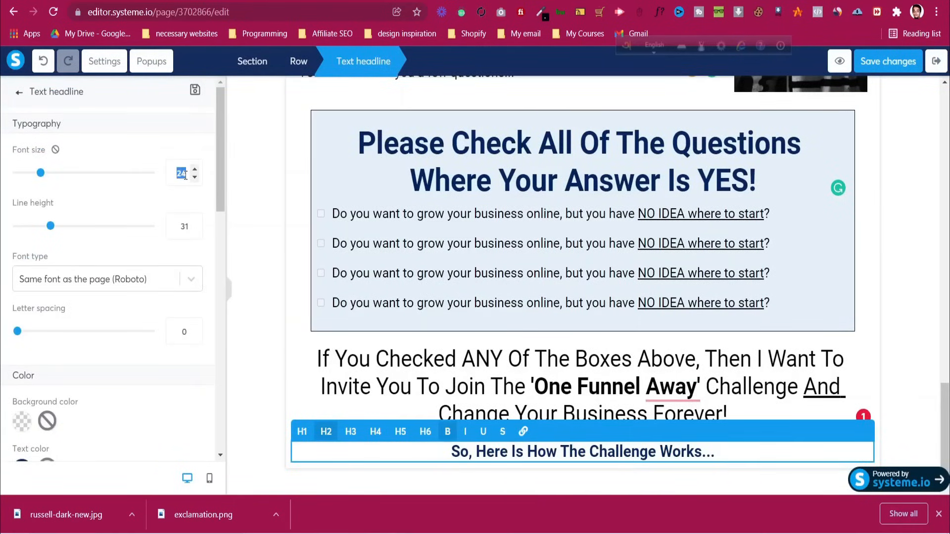
type("55")
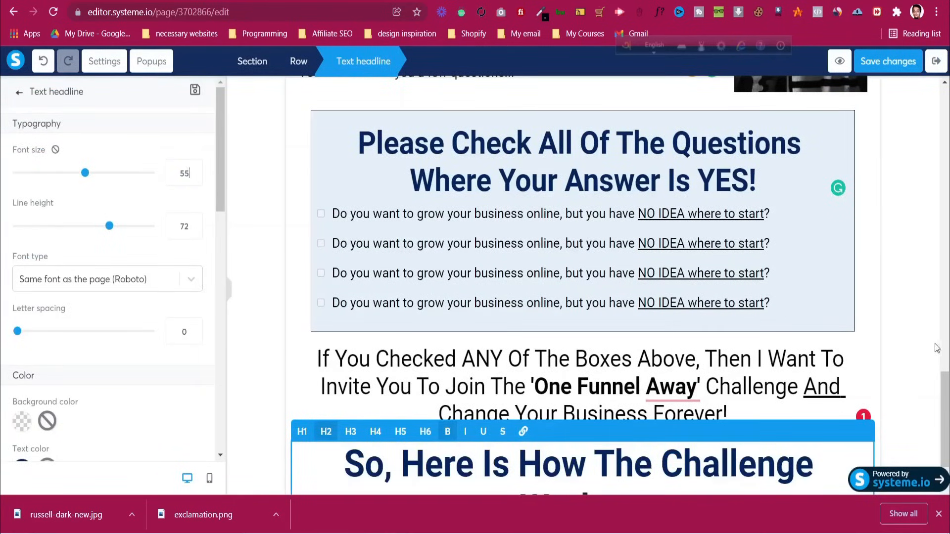
left_click(931, 346)
scroll(747, 346, "down", 2)
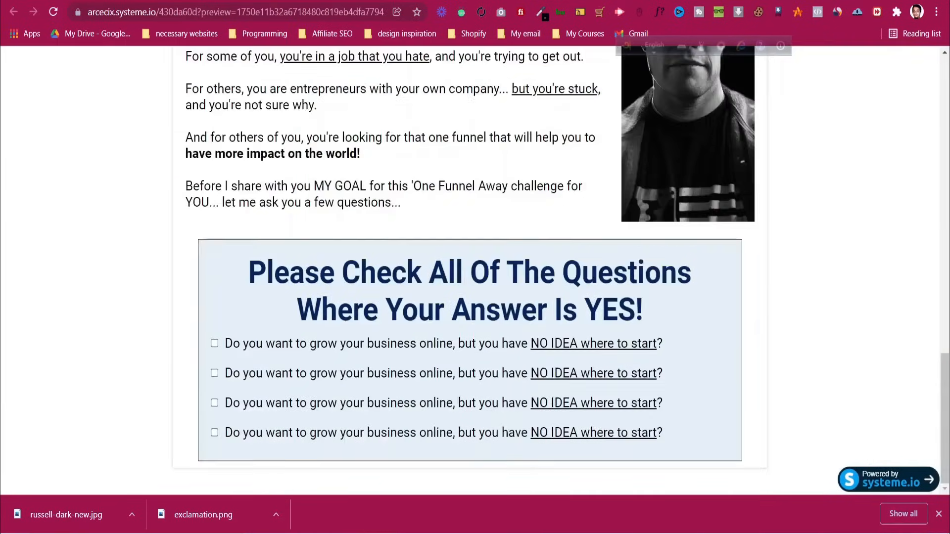
Break the headline so 'The Challenge Works...' starts on a second line
key("ctrl+Tab")
left_click(512, 270)
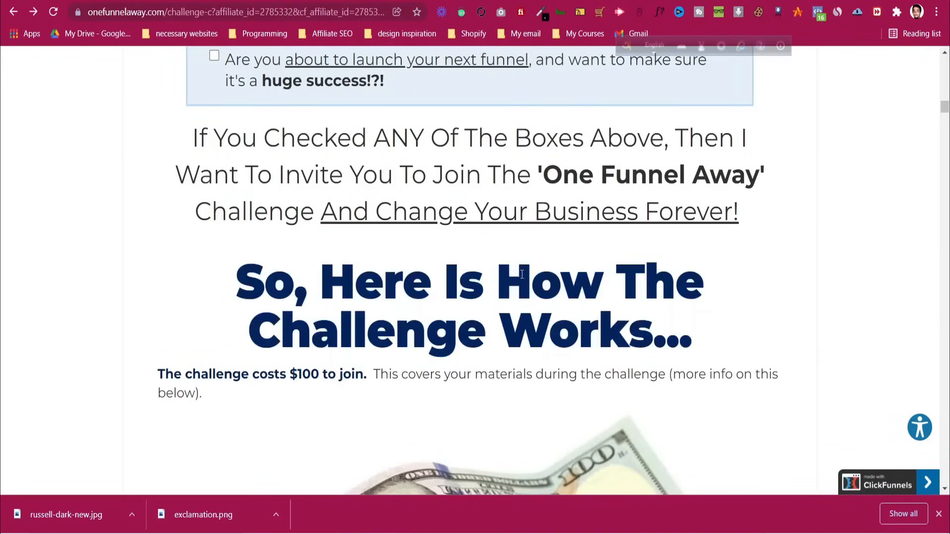
key("ctrl+Tab")
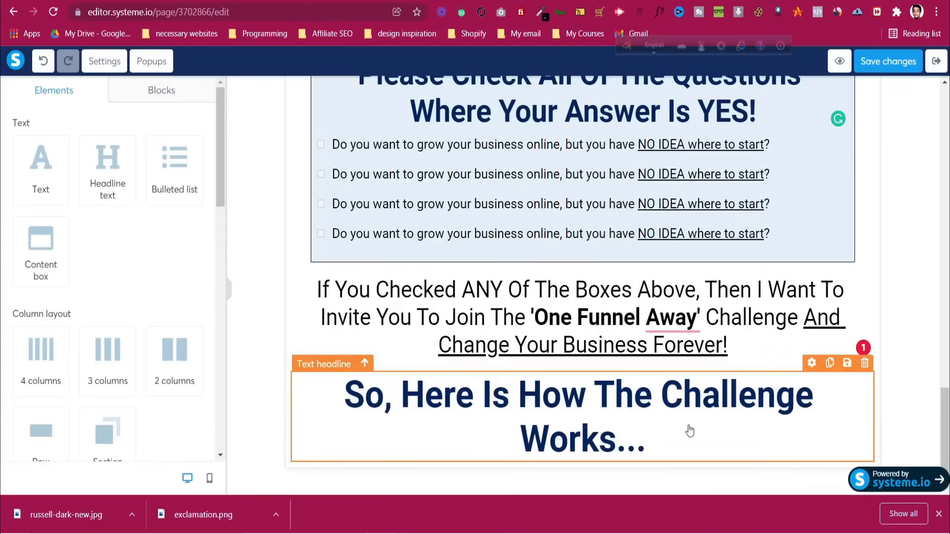
left_click(687, 431)
left_click(593, 391)
key("Right")
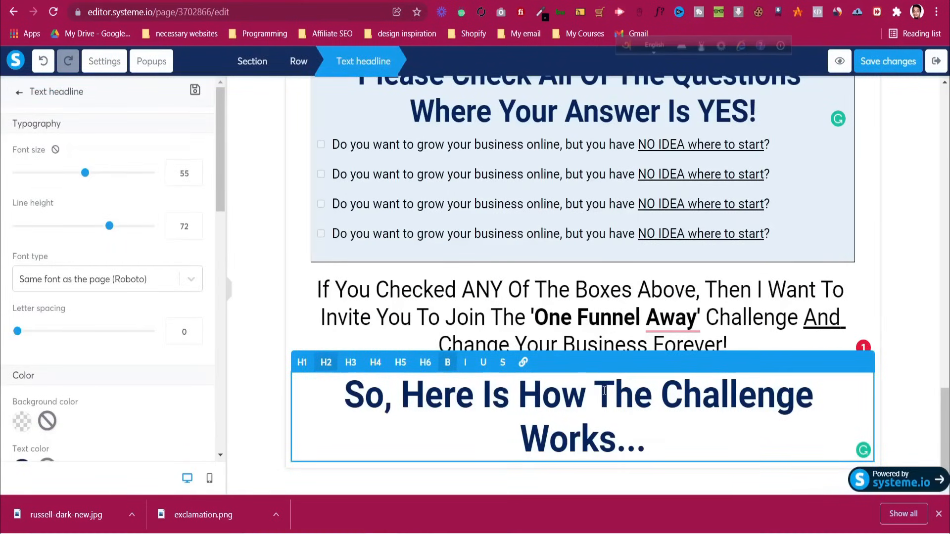
key("shift+Return")
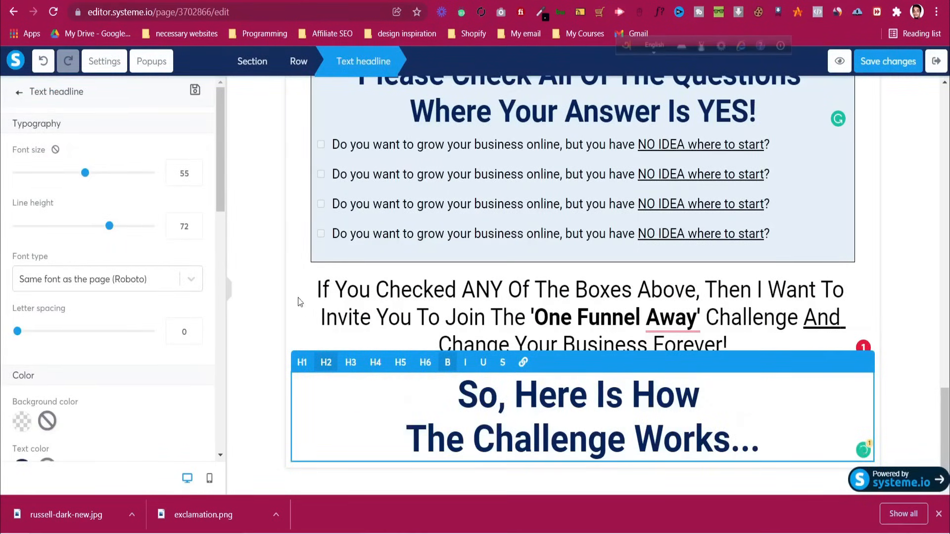
left_click(258, 279)
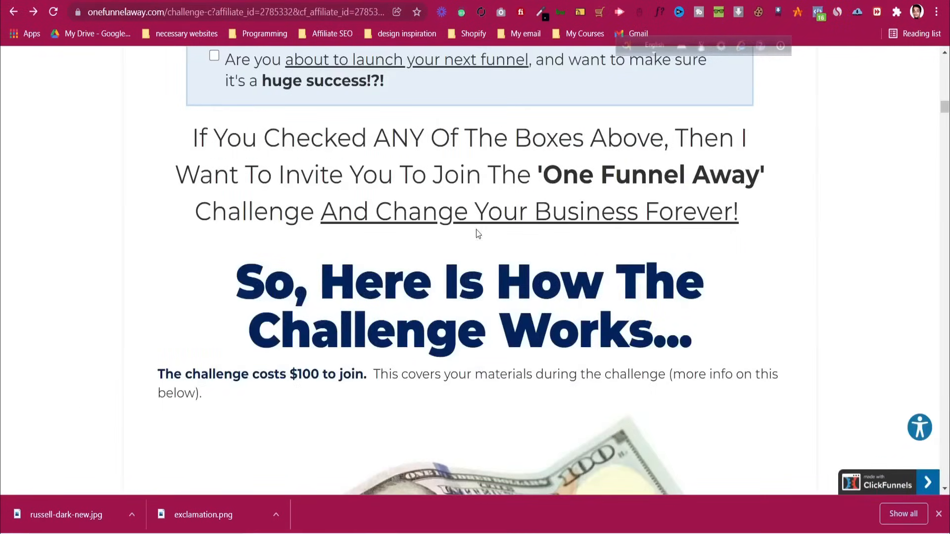
Scroll the One Funnel Away page past the testimonial to the coaching and bonuses value list
scroll(477, 230, "down", 15)
scroll(477, 230, "up", 10)
scroll(480, 222, "up", 5)
scroll(480, 221, "down", 15)
scroll(363, 211, "down", 3)
scroll(369, 211, "up", 4)
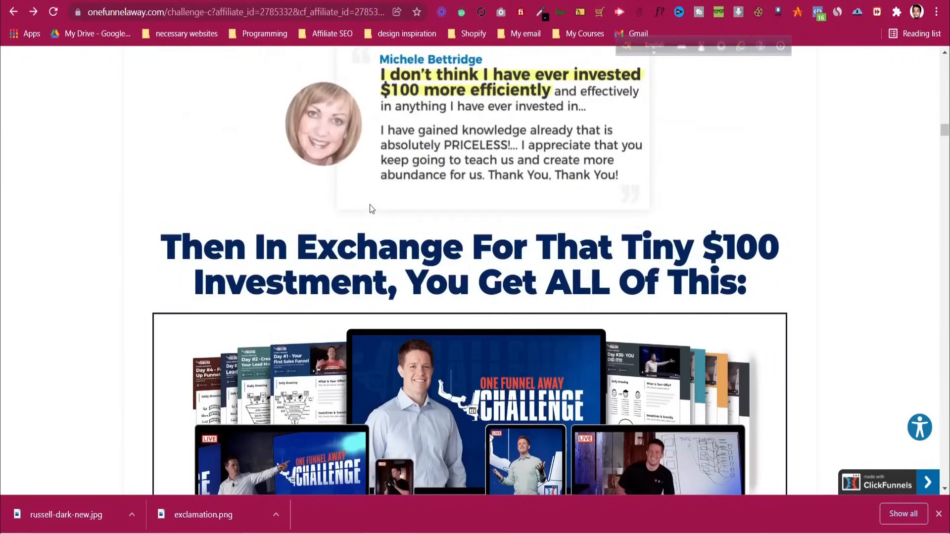
scroll(372, 206, "down", 7)
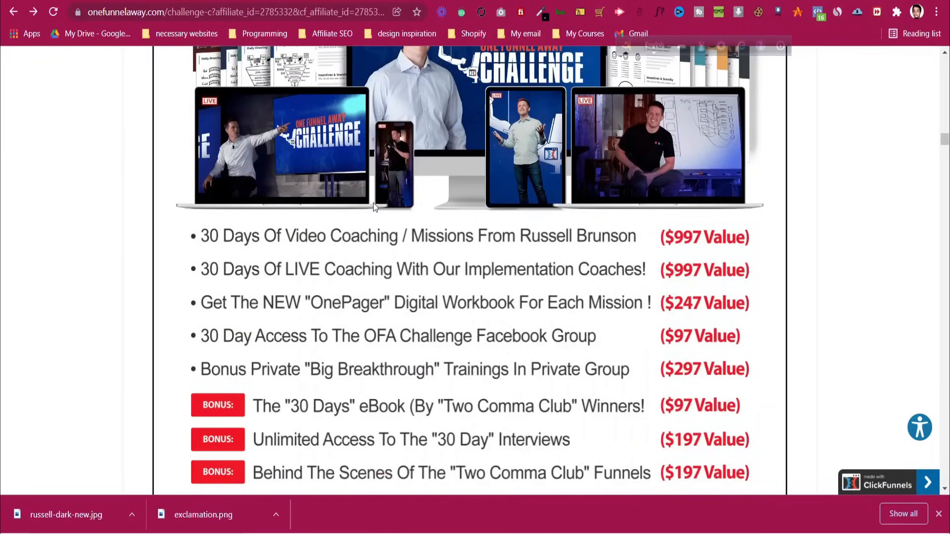
scroll(374, 204, "down", 4)
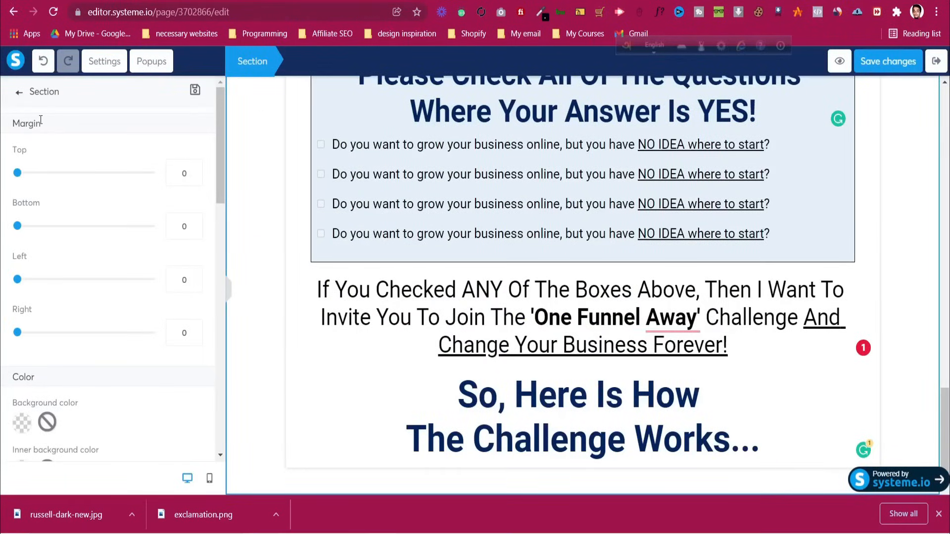
Add a three-item bulleted list under the 'How The Challenge Works' headline
left_click(19, 94)
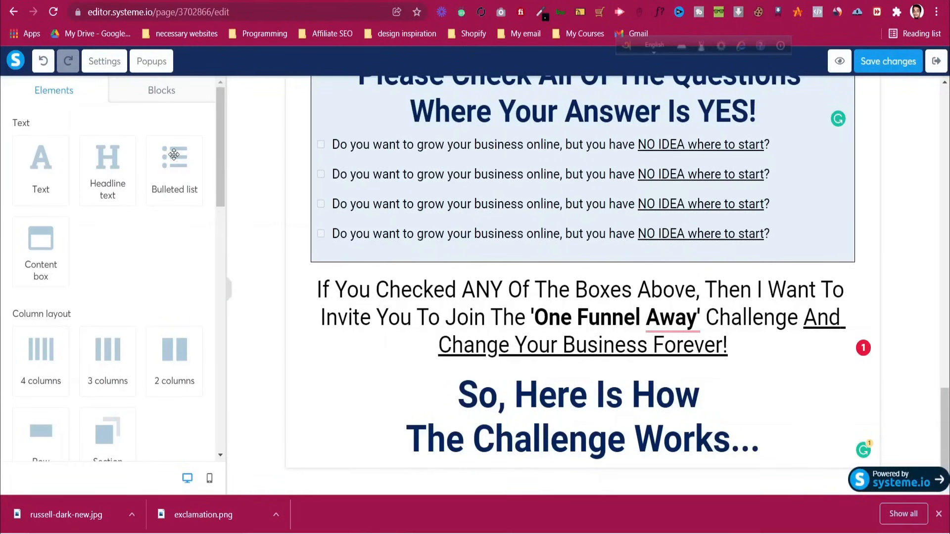
left_click_drag(174, 159, 519, 376)
scroll(519, 377, "down", 2)
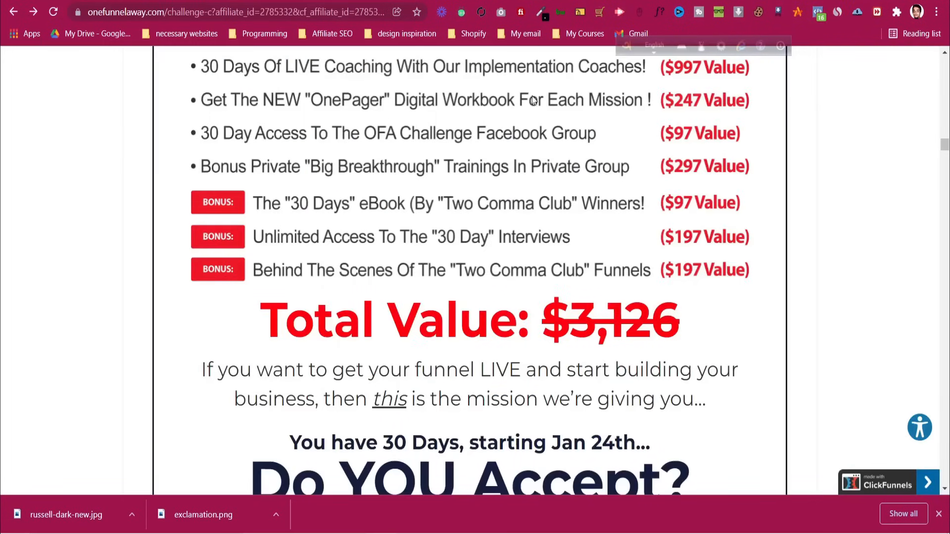
scroll(475, 272, "down", 10)
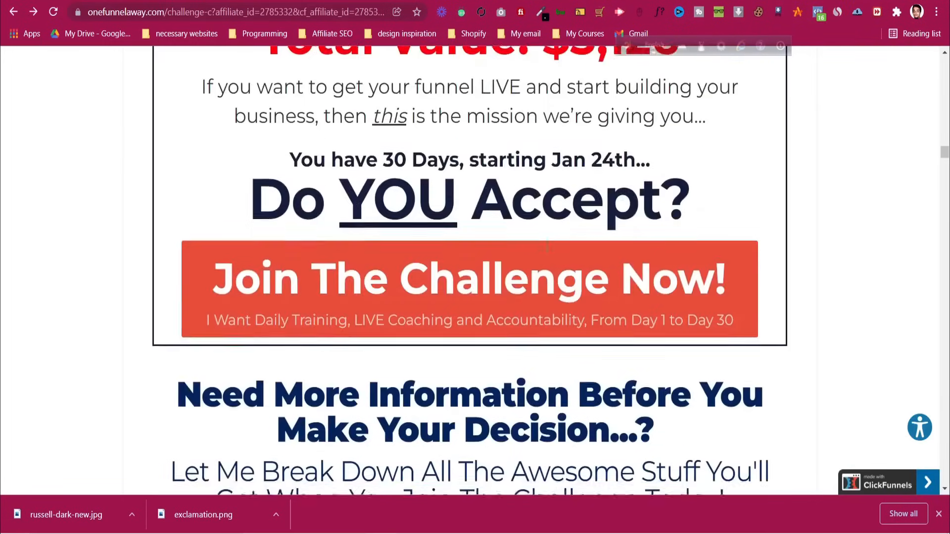
scroll(547, 250, "down", 10)
scroll(547, 253, "down", 20)
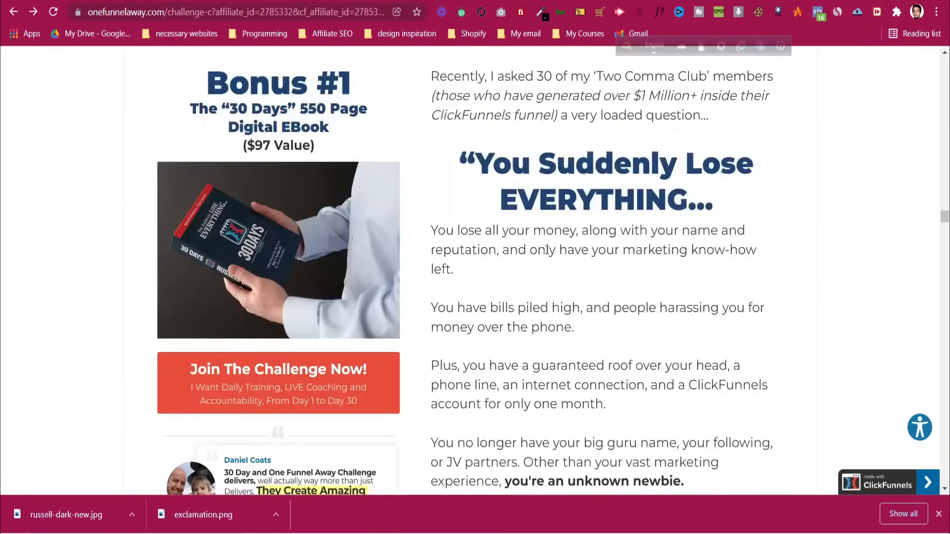
scroll(547, 251, "up", 15)
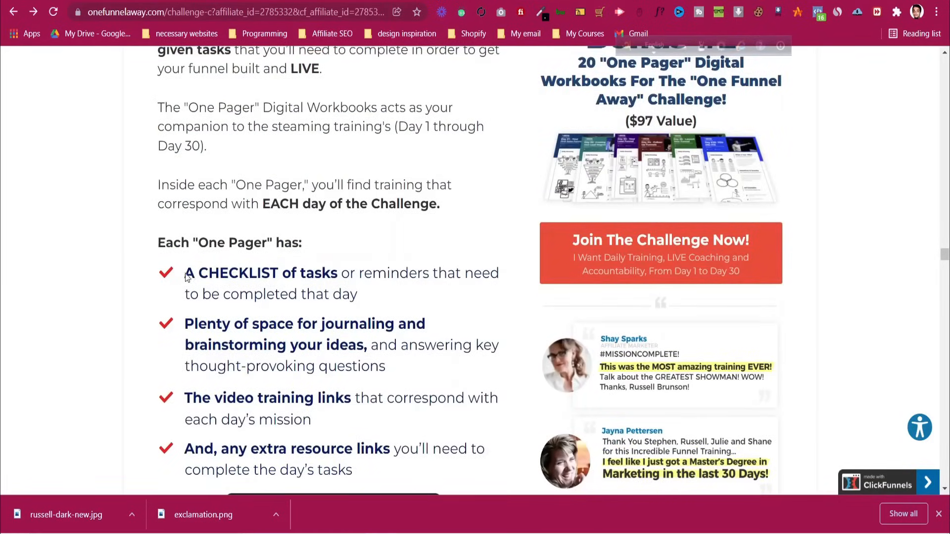
Add an empty content box below the bulleted list
left_click(464, 2)
left_click(391, 1)
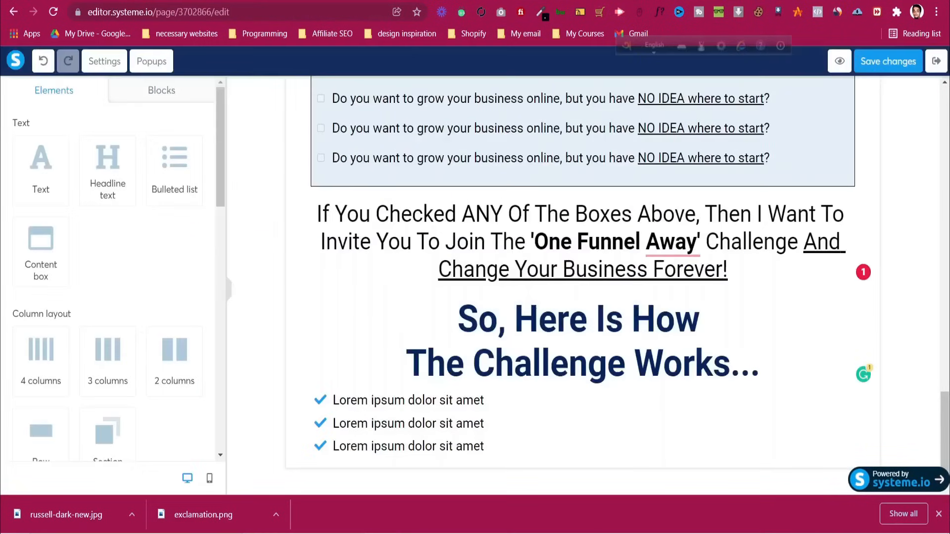
left_click_drag(43, 241, 407, 433)
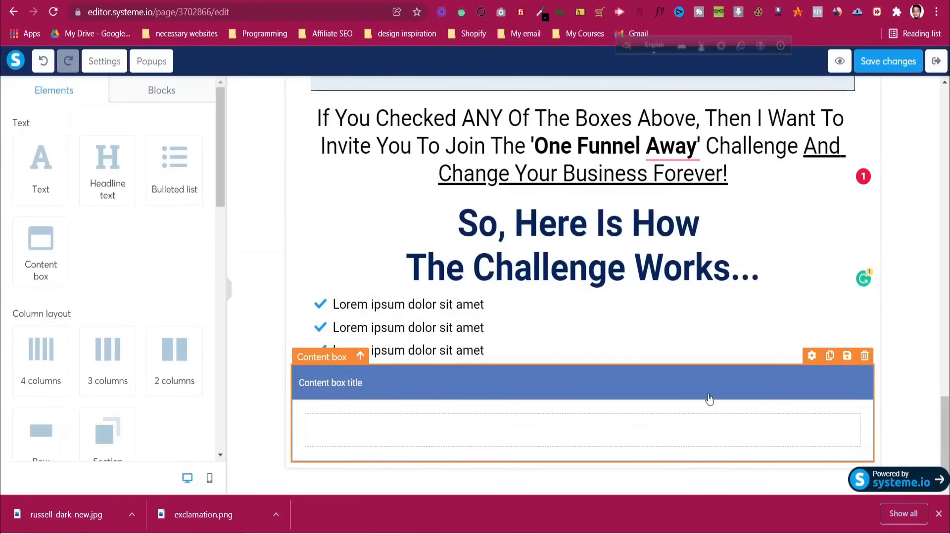
Delete the empty content box
left_click(458, 380)
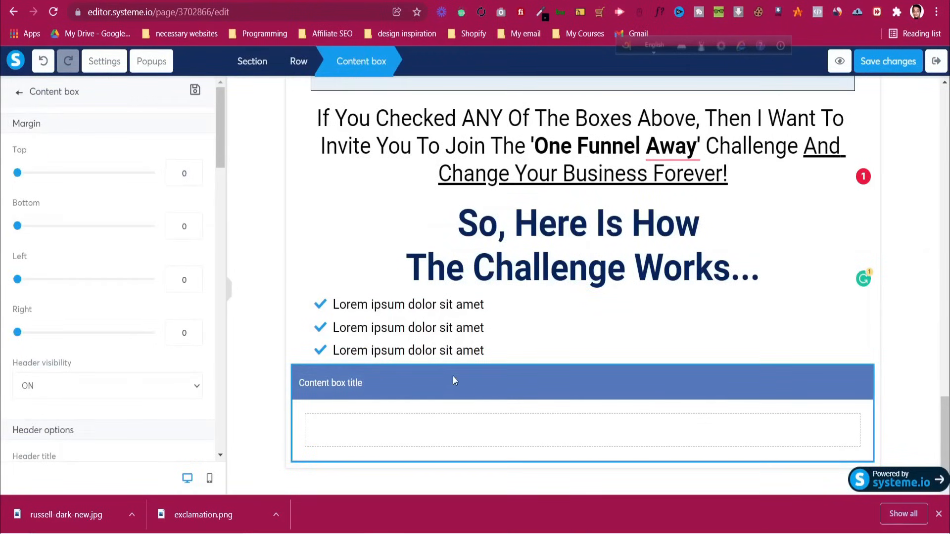
left_click(385, 424)
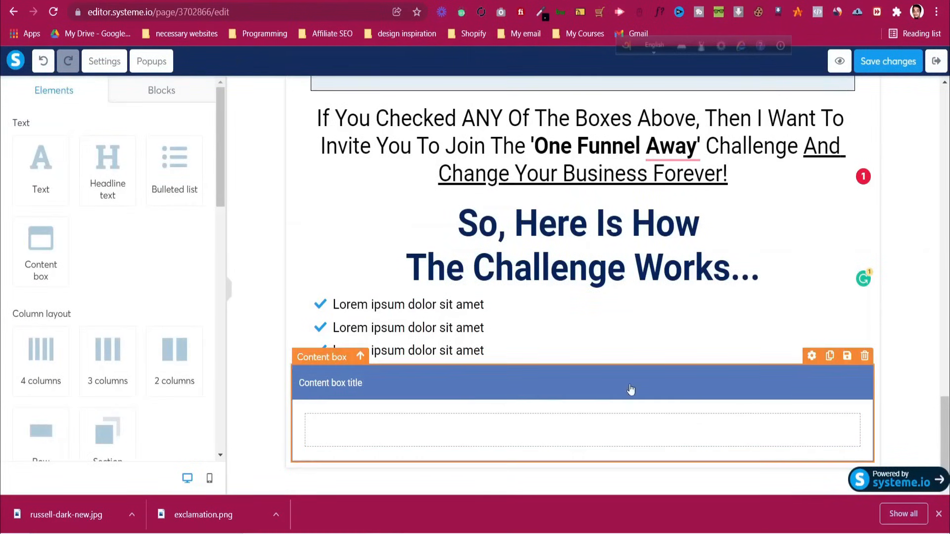
left_click(865, 356)
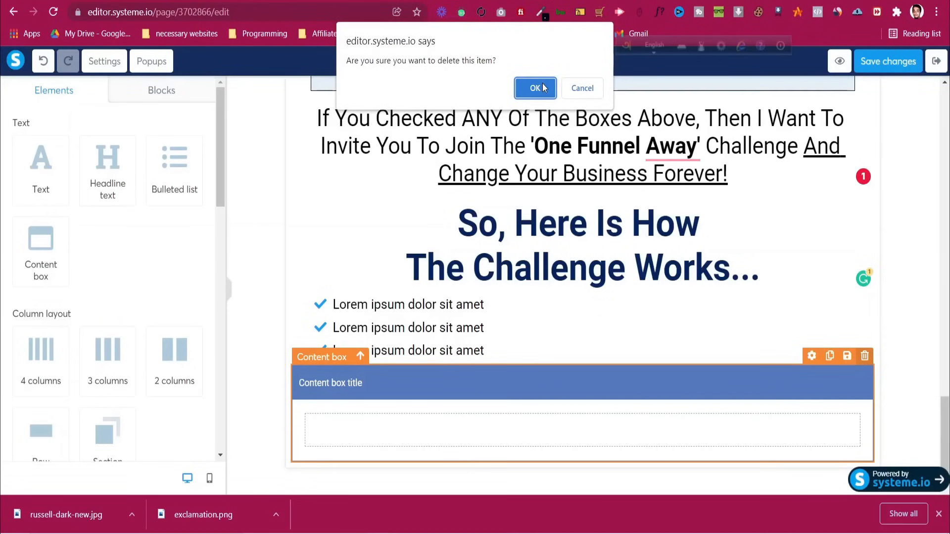
key("Return")
Delete the three-item bulleted list under the challenge headline
scroll(79, 267, "down", 7)
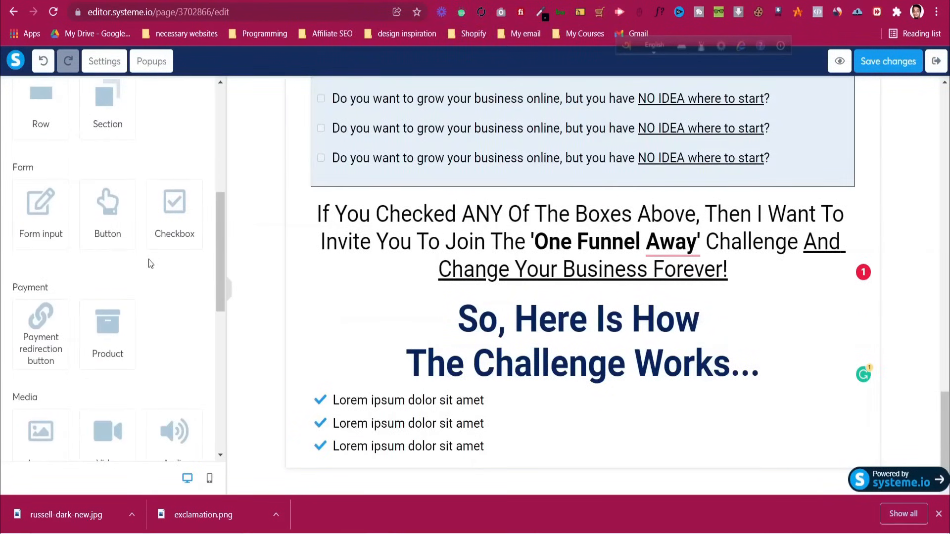
scroll(151, 290, "down", 3)
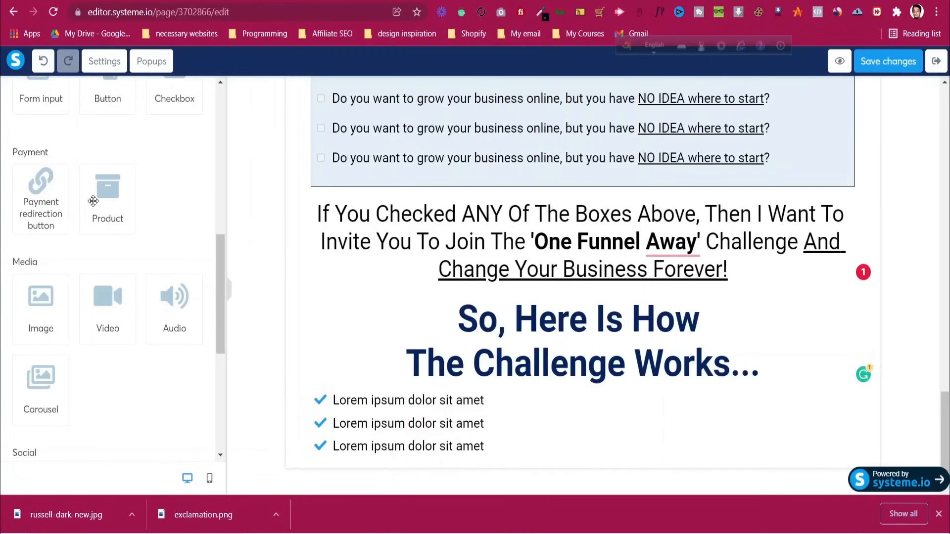
scroll(159, 337, "down", 4)
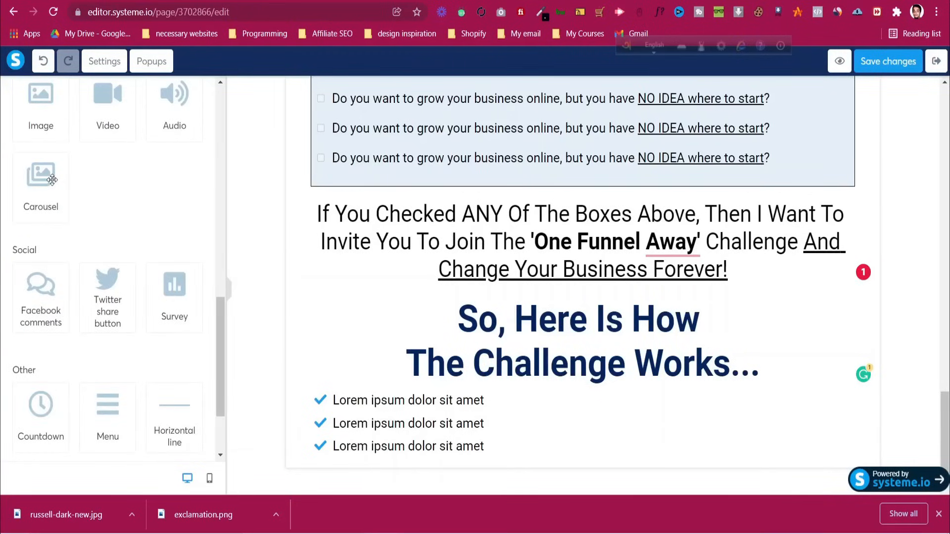
scroll(93, 384, "down", 3)
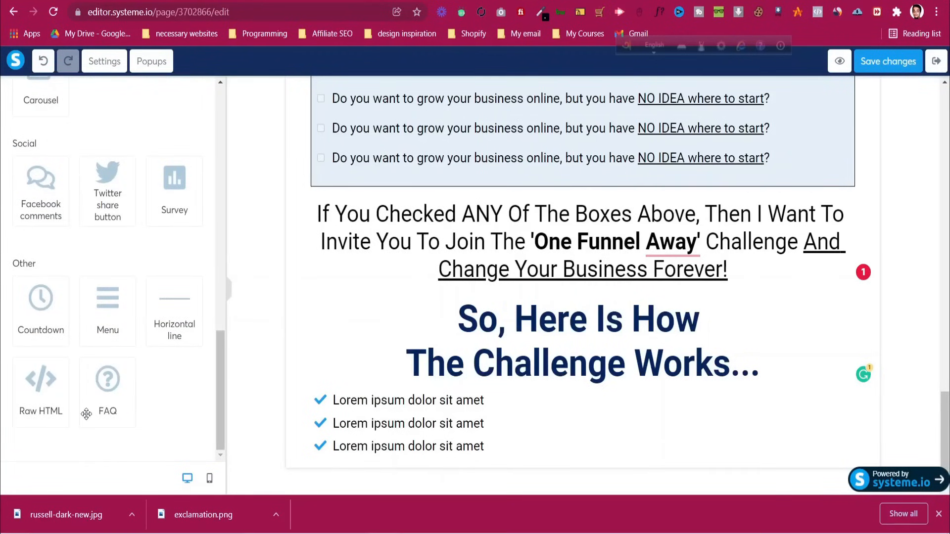
left_click(545, 452)
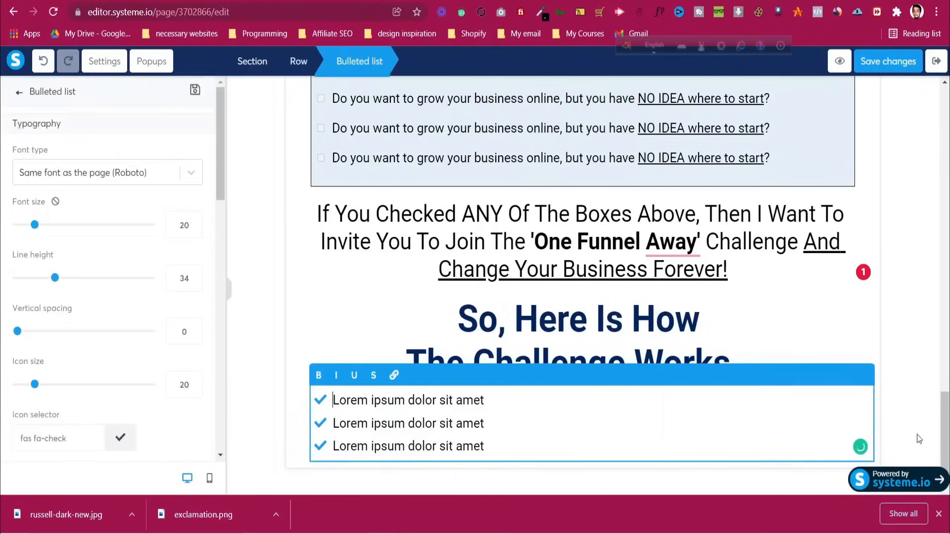
left_click(865, 376)
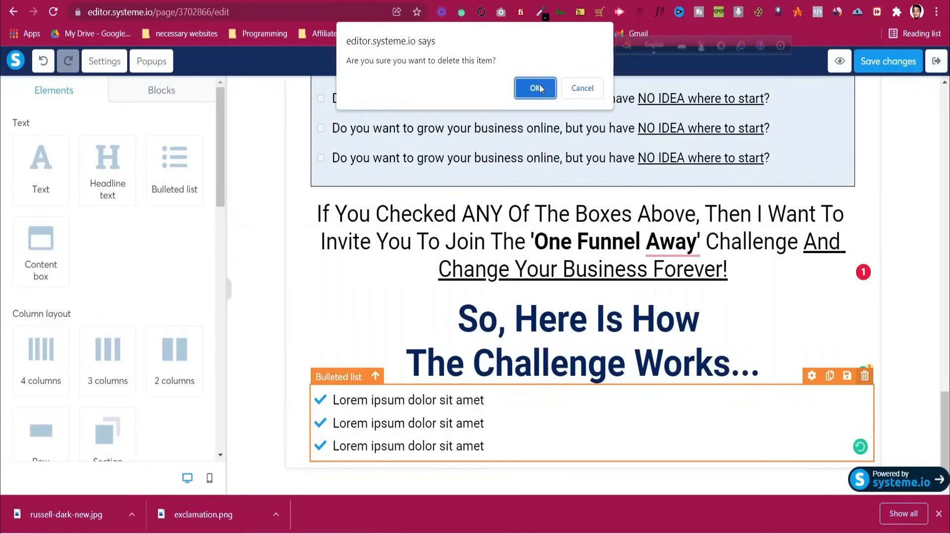
left_click(535, 87)
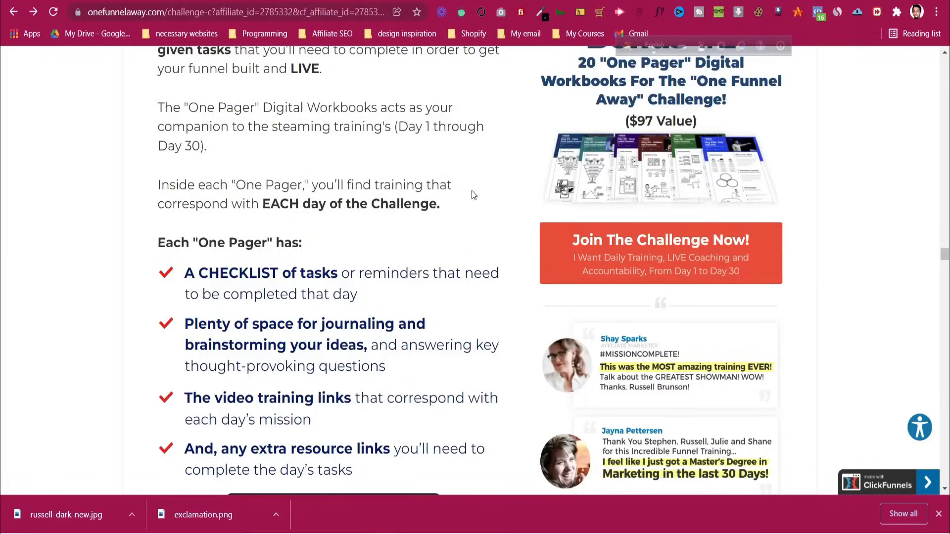
Copy the $100 challenge-cost paragraph under 'So, Here Is How The Challenge Works...'
scroll(473, 195, "up", 15)
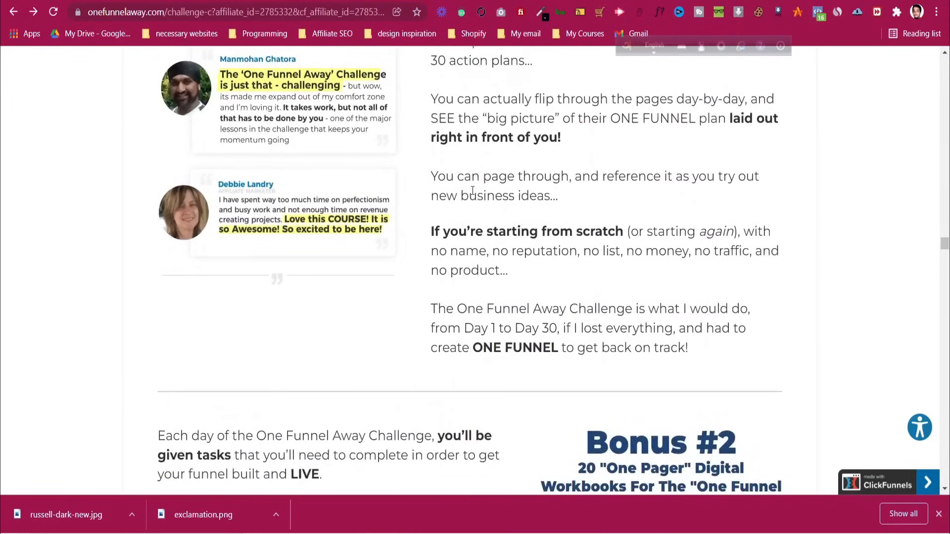
scroll(473, 193, "up", 15)
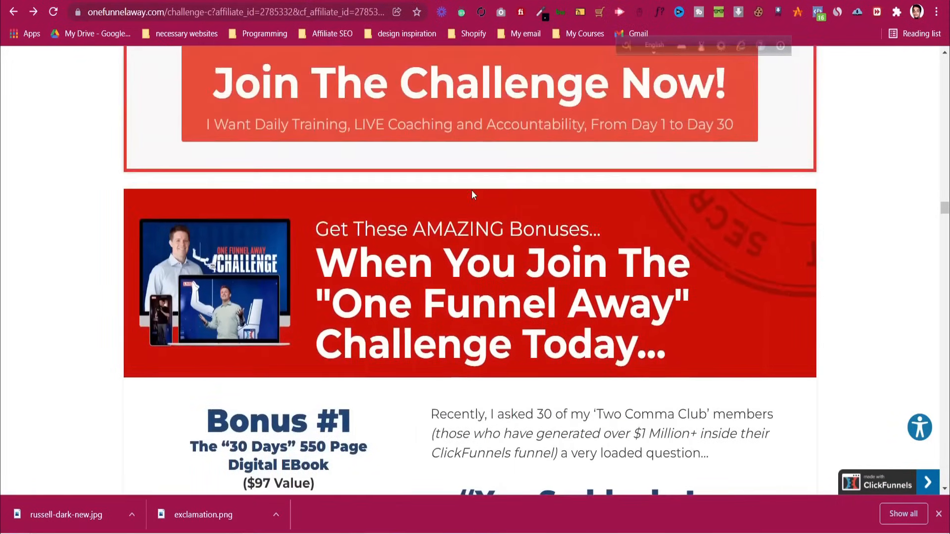
scroll(473, 195, "up", 15)
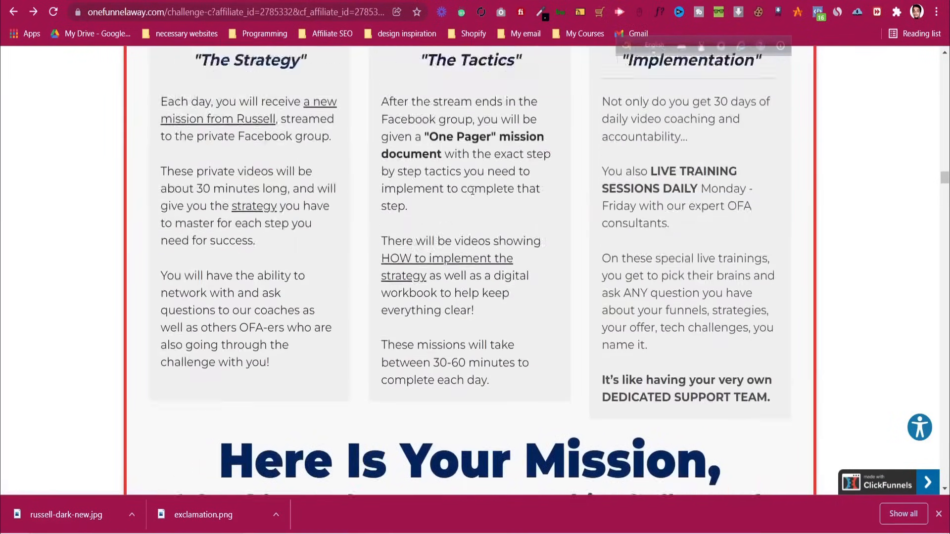
scroll(473, 191, "up", 15)
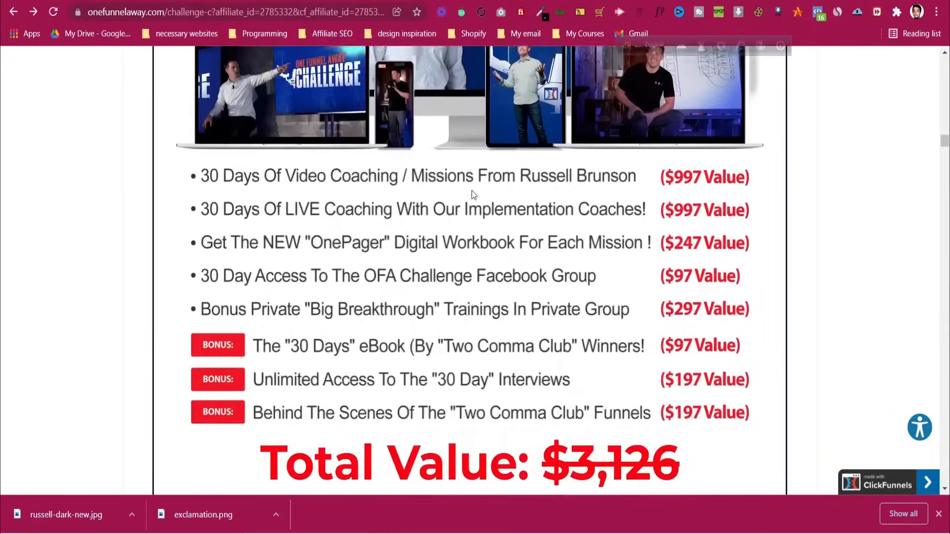
scroll(472, 194, "up", 12)
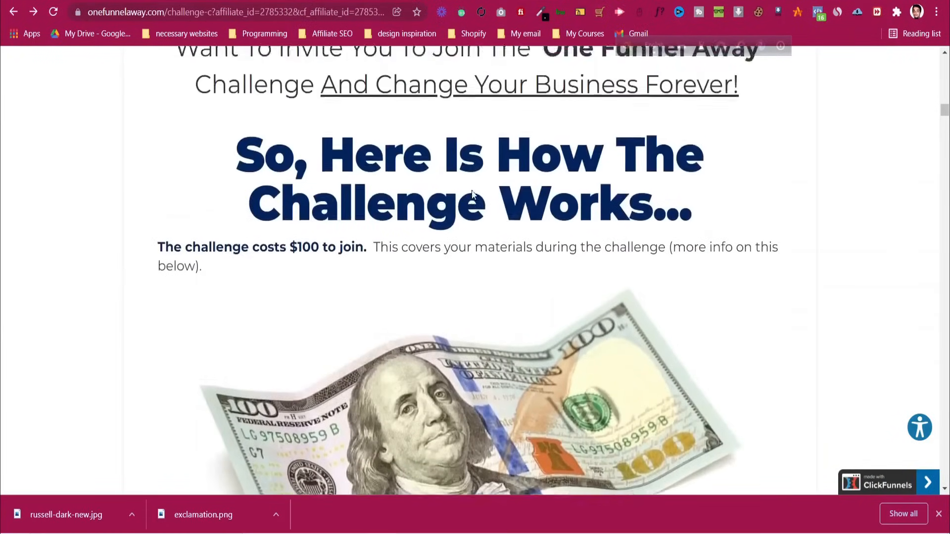
scroll(274, 271, "down", 3)
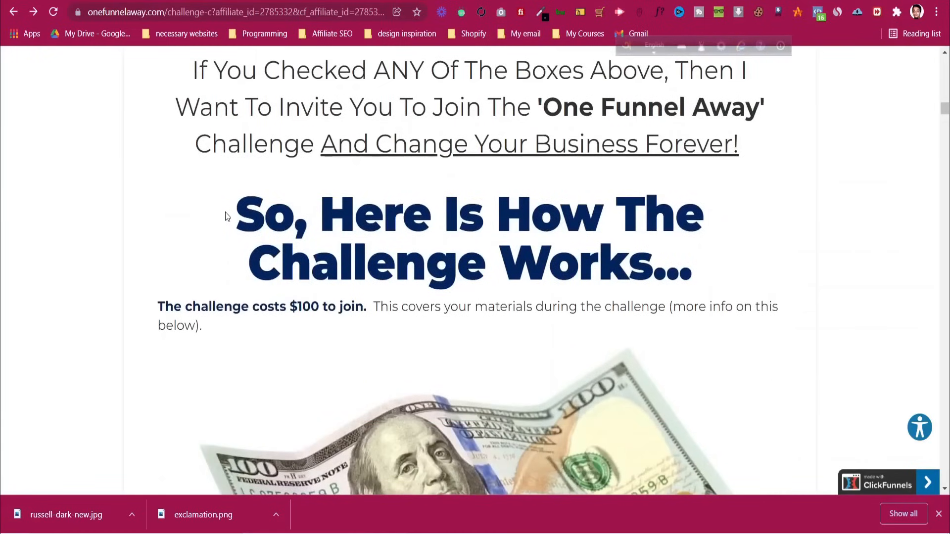
left_click_drag(155, 240, 219, 264)
key("ctrl+c")
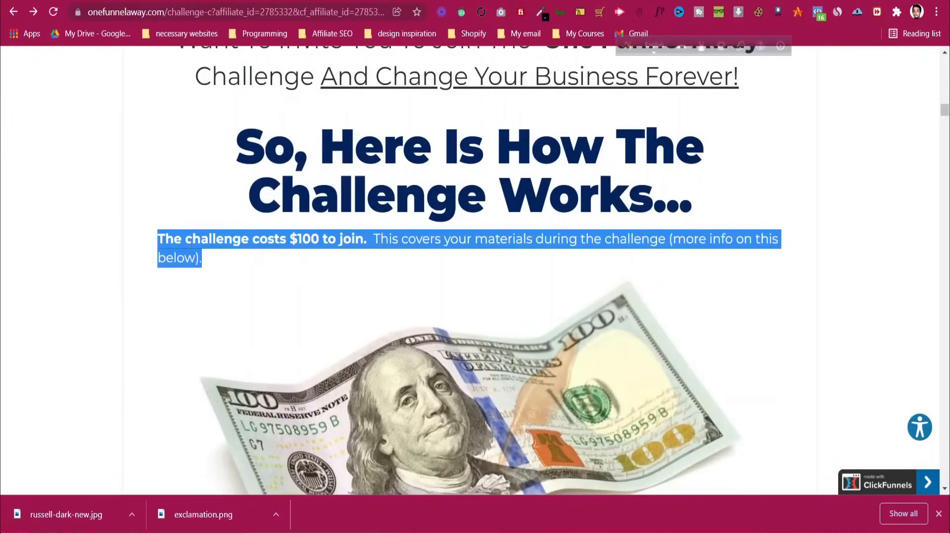
key("ctrl+Tab")
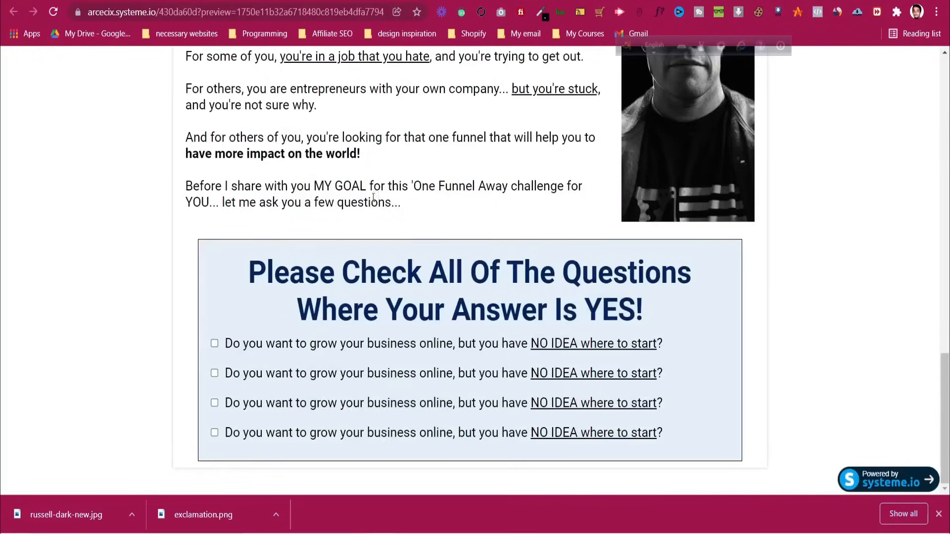
key("ctrl+Tab")
Add a text block under the headline holding the left-aligned $100 challenge-cost sentence
left_click_drag(30, 178, 537, 457)
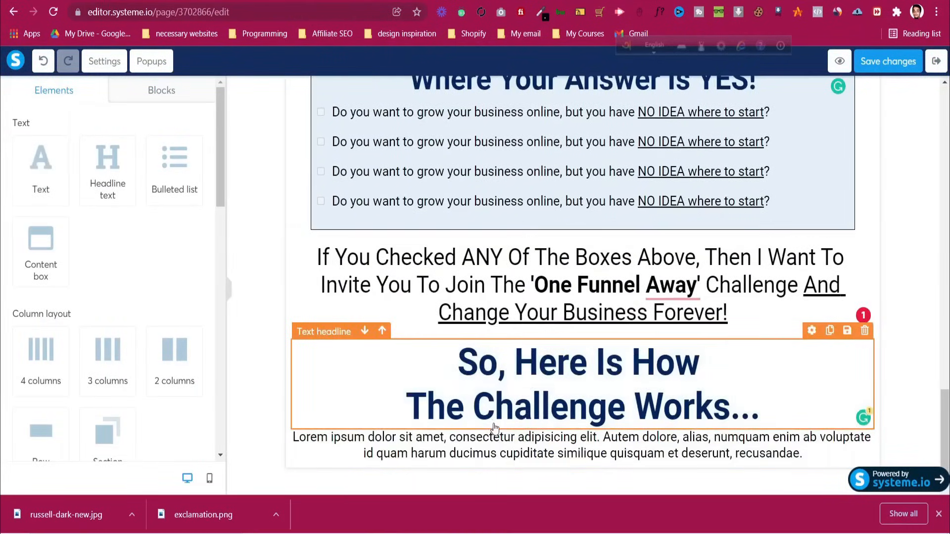
triple_click(515, 451)
key("ctrl+v")
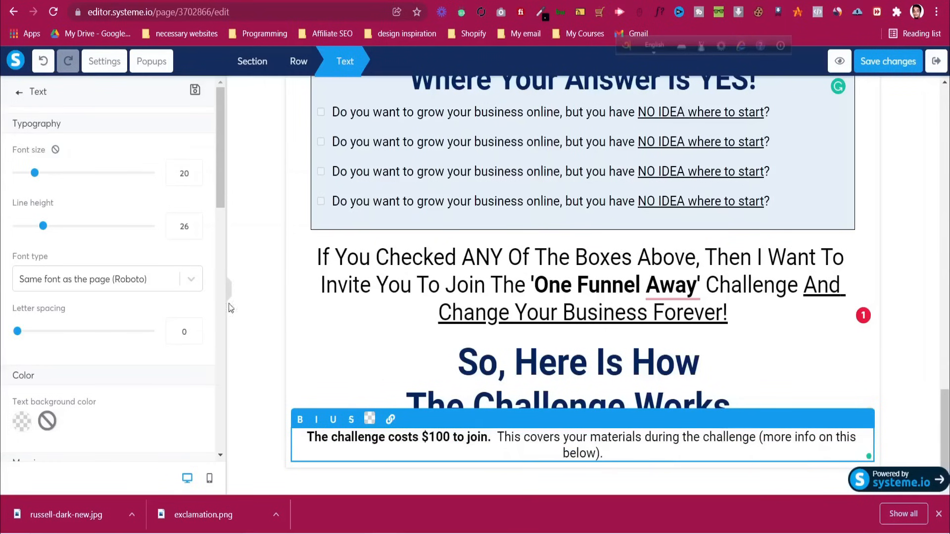
scroll(100, 337, "down", 10)
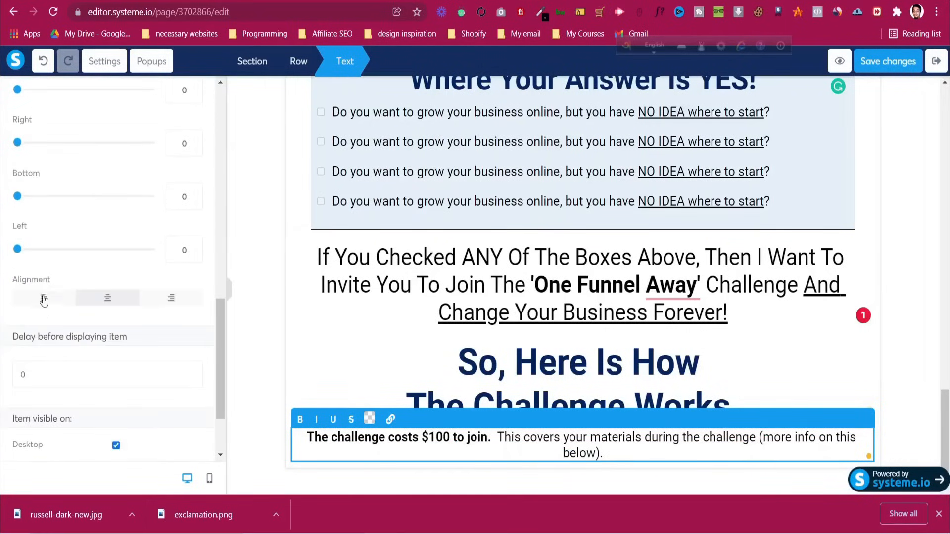
left_click(42, 299)
Save the original page's $100 bill image as 100dollars.jpg
key("ctrl+Tab")
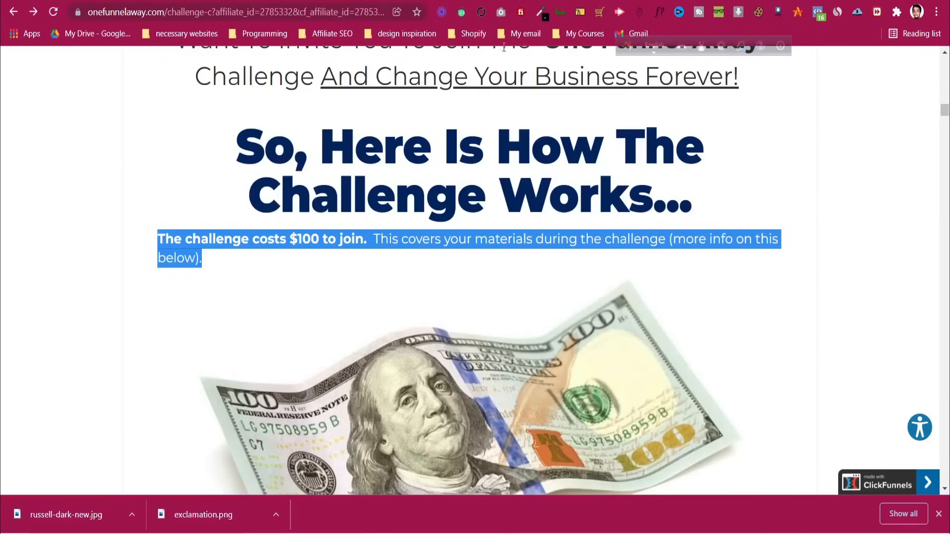
scroll(429, 351, "down", 4)
right_click(438, 270)
left_click(483, 292)
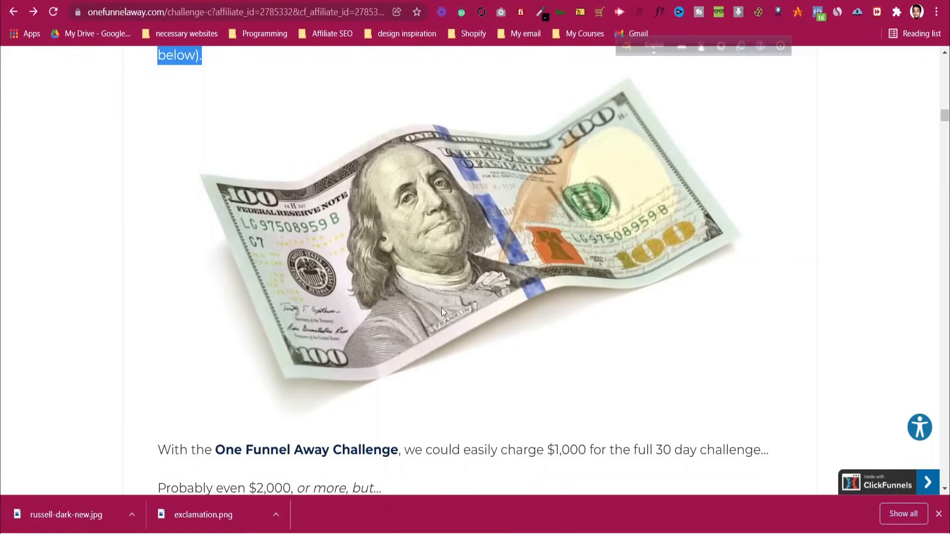
left_click(372, 279)
key("ctrl+shift+Tab")
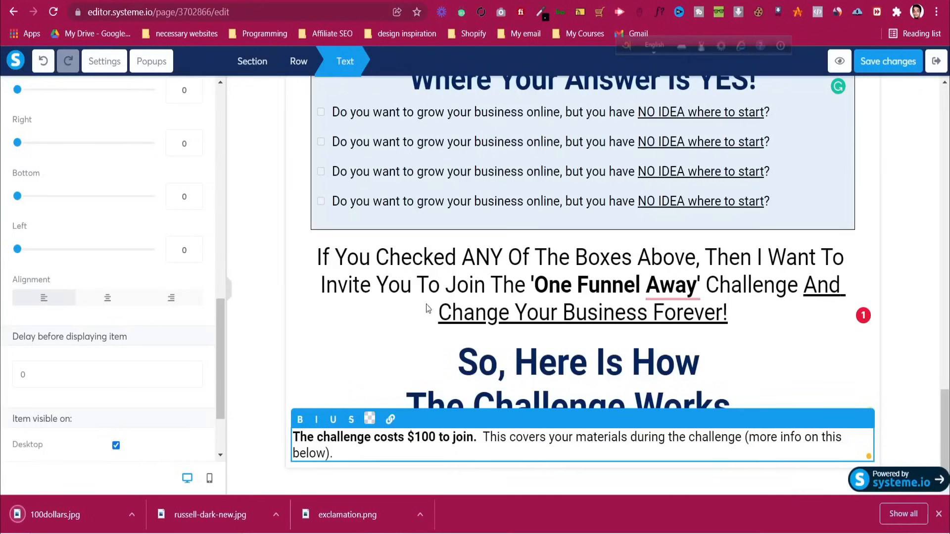
Add an empty image block below the challenge-cost text
scroll(183, 158, "up", 5)
scroll(183, 157, "up", 6)
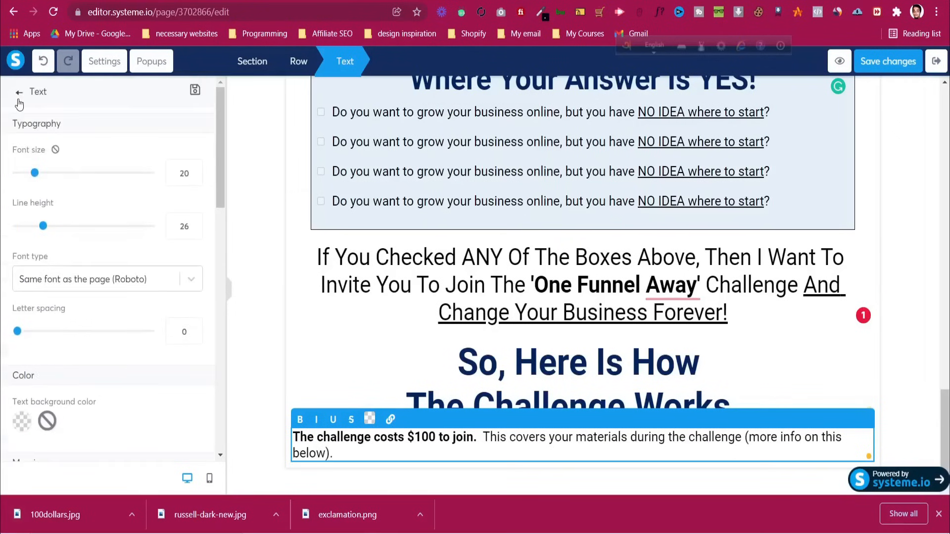
left_click(19, 97)
scroll(86, 401, "down", 5)
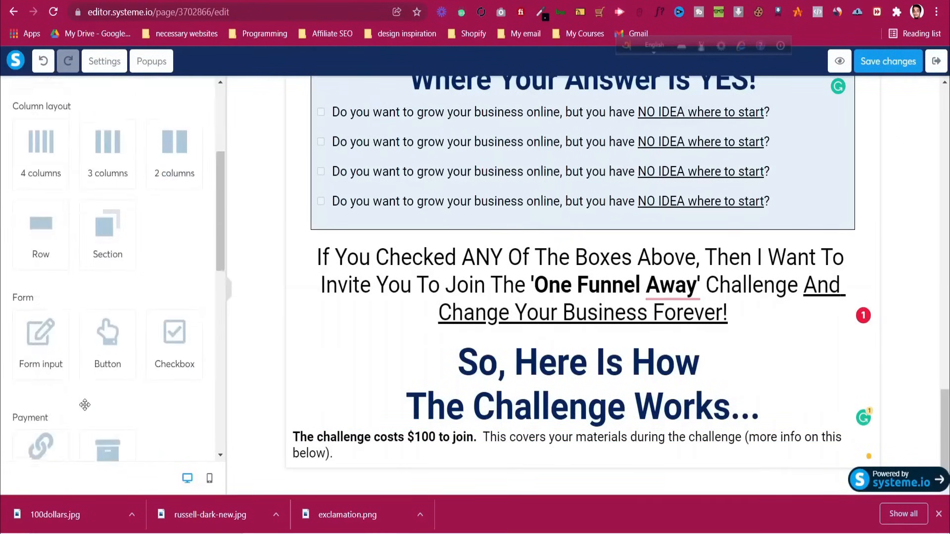
left_click_drag(45, 370, 588, 460)
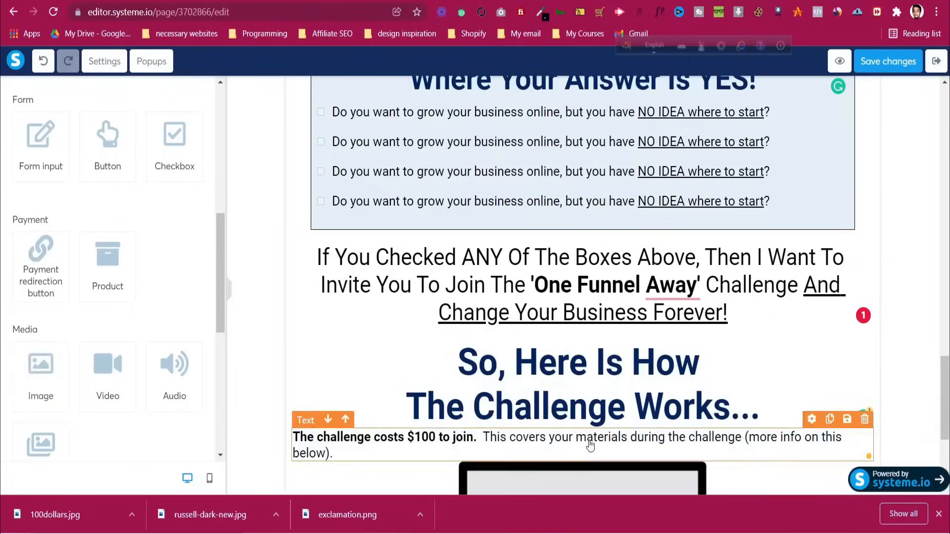
Upload 100dollars.jpg and insert the $100 bill photo into the image block
left_click(191, 149)
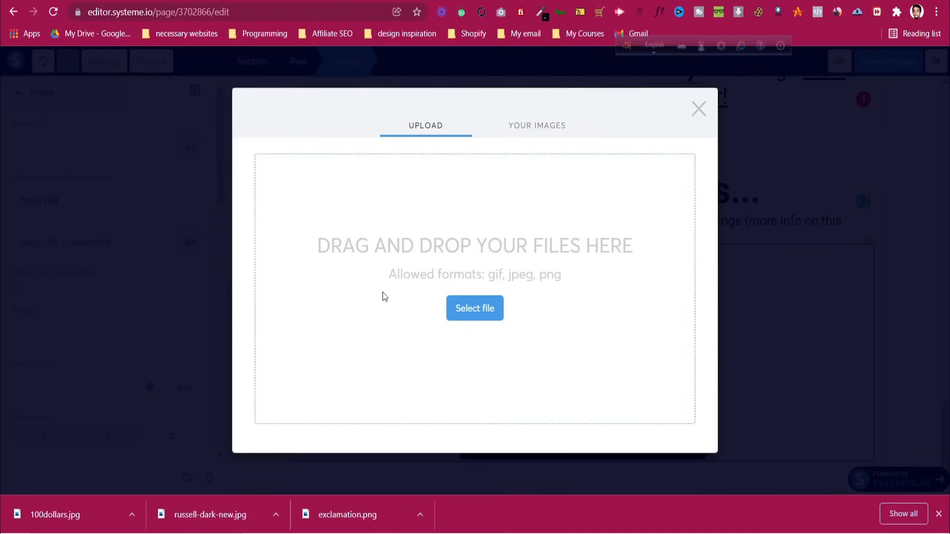
left_click(473, 316)
left_click(140, 95)
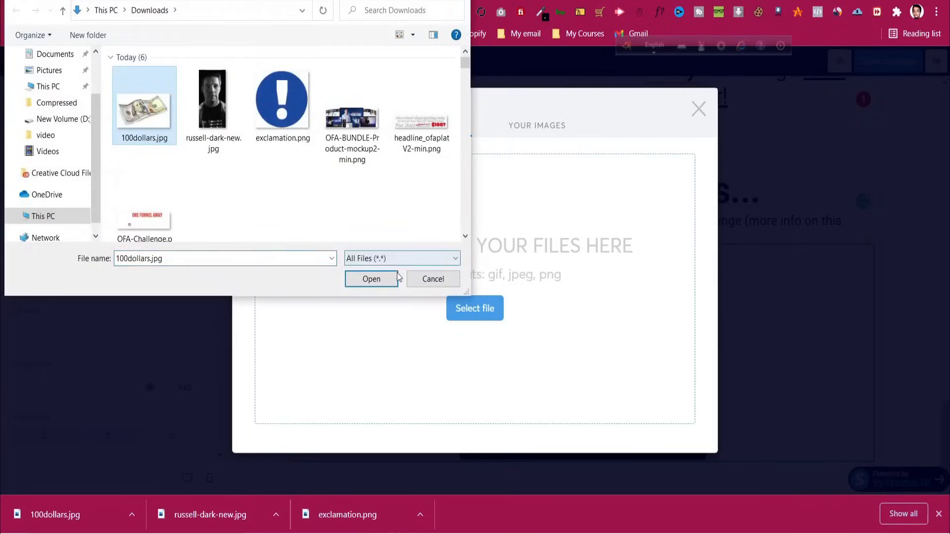
left_click(374, 278)
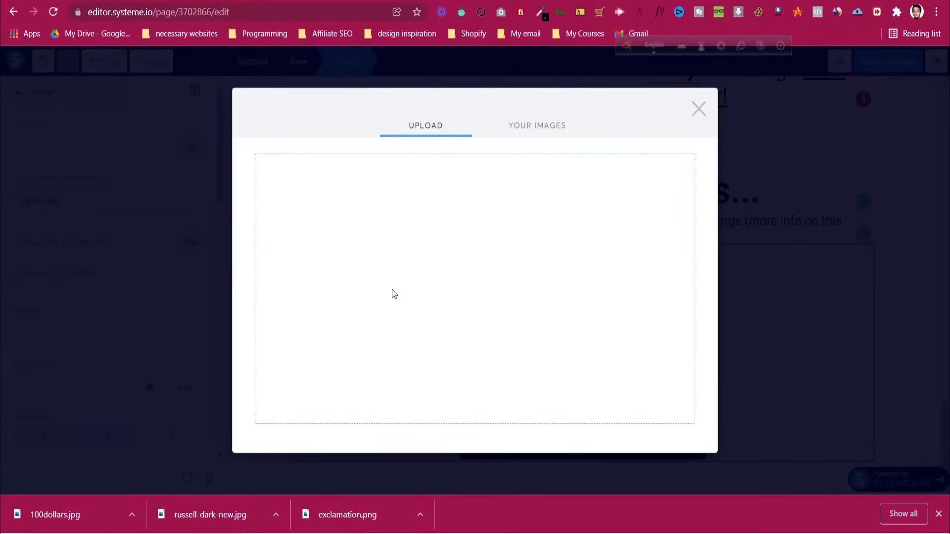
left_click(687, 450)
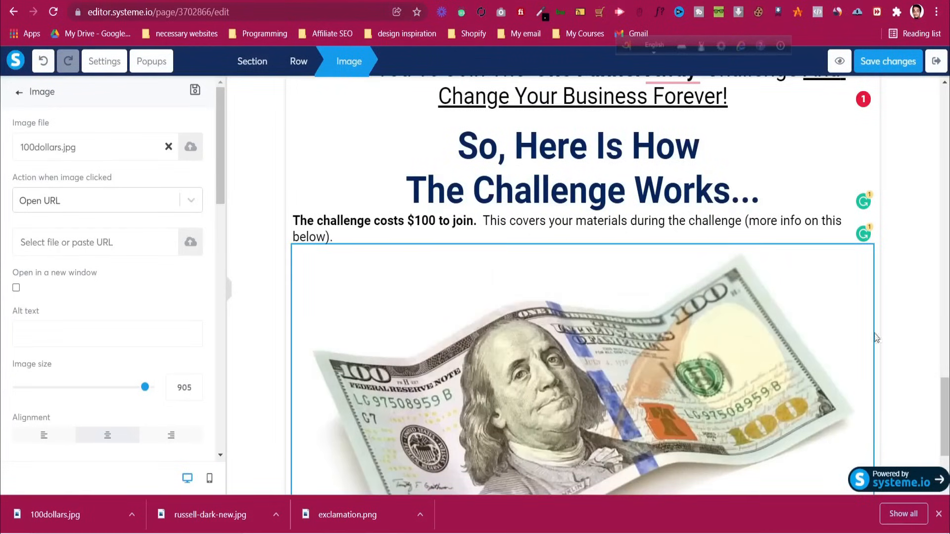
left_click(907, 330)
scroll(895, 329, "down", 3)
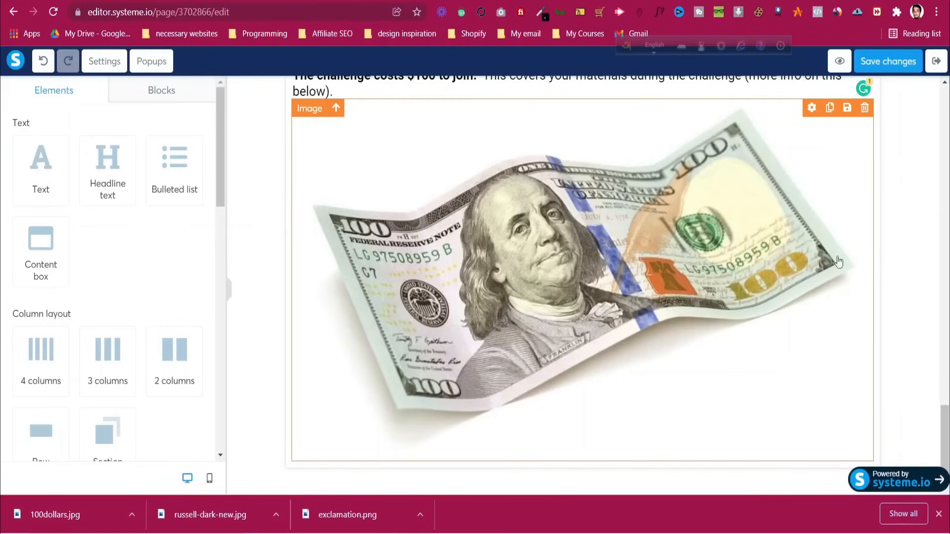
left_click(839, 62)
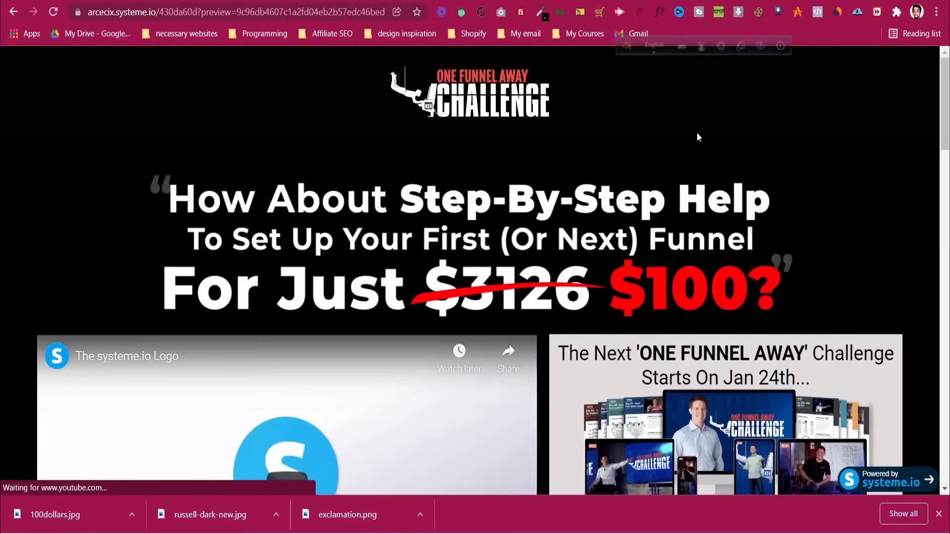
scroll(509, 198, "down", 5)
scroll(509, 194, "down", 20)
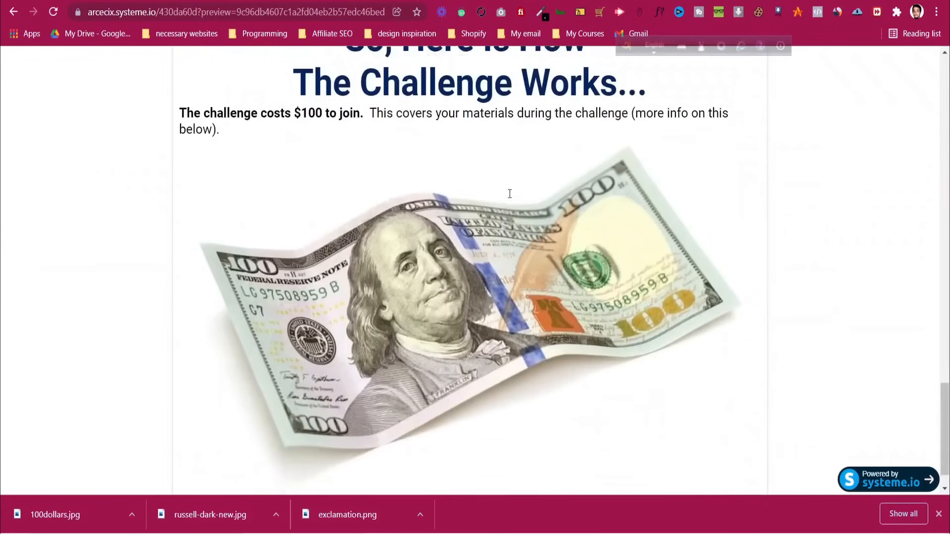
scroll(510, 193, "up", 15)
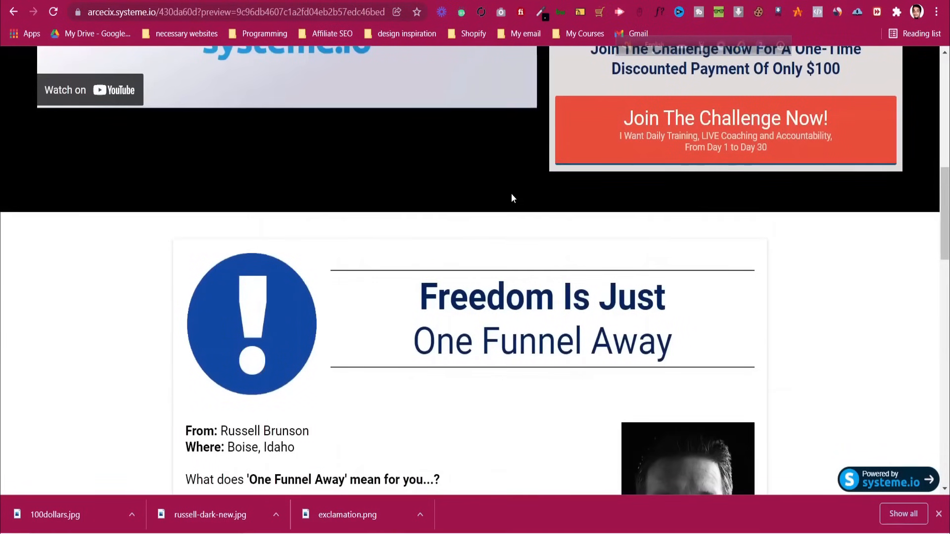
scroll(512, 192, "up", 8)
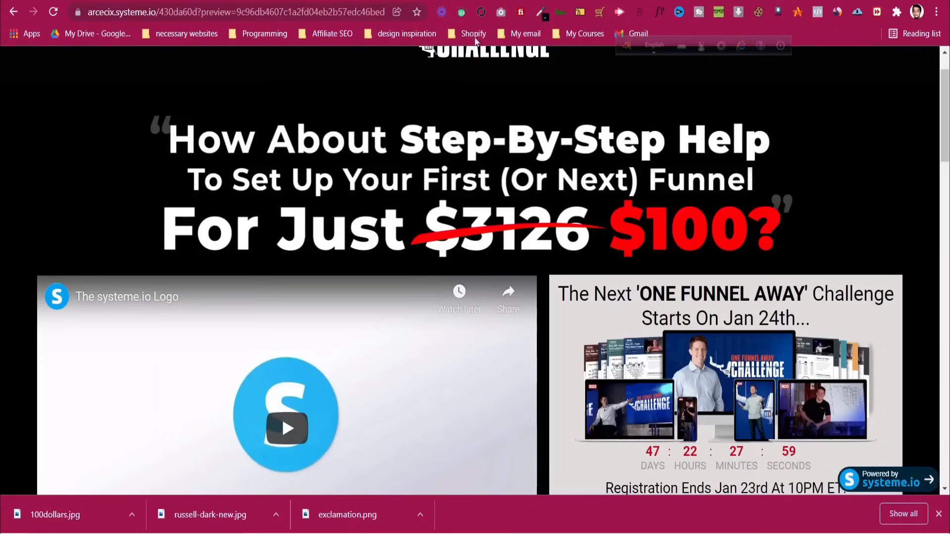
left_click(465, 1)
scroll(299, 255, "up", 15)
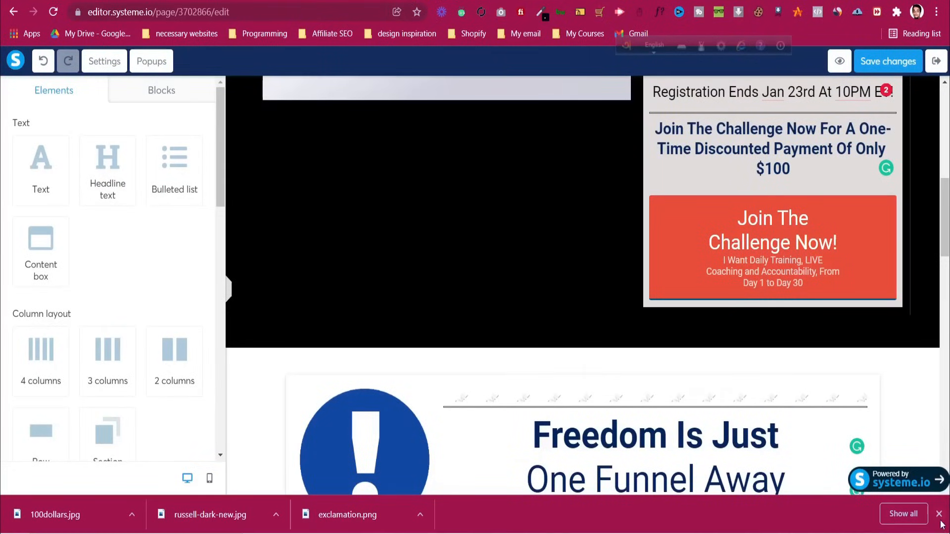
scroll(401, 337, "up", 8)
scroll(401, 337, "up", 3)
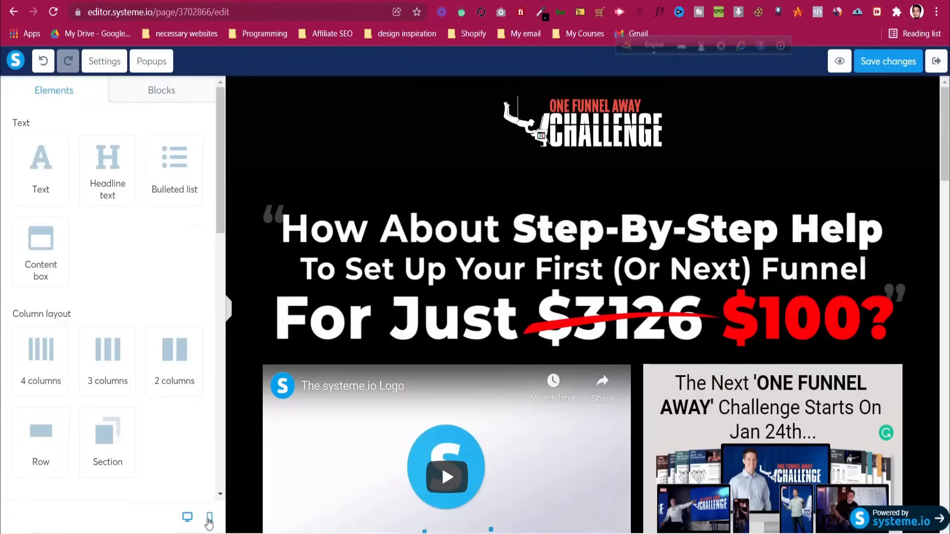
Capture the bottom-left of the screen and mark the mobile-view icon with a red box
key("Print")
mouse_move(0, 240)
left_mouse_down()
mouse_move(229, 533)
mouse_move(317, 533)
left_mouse_up()
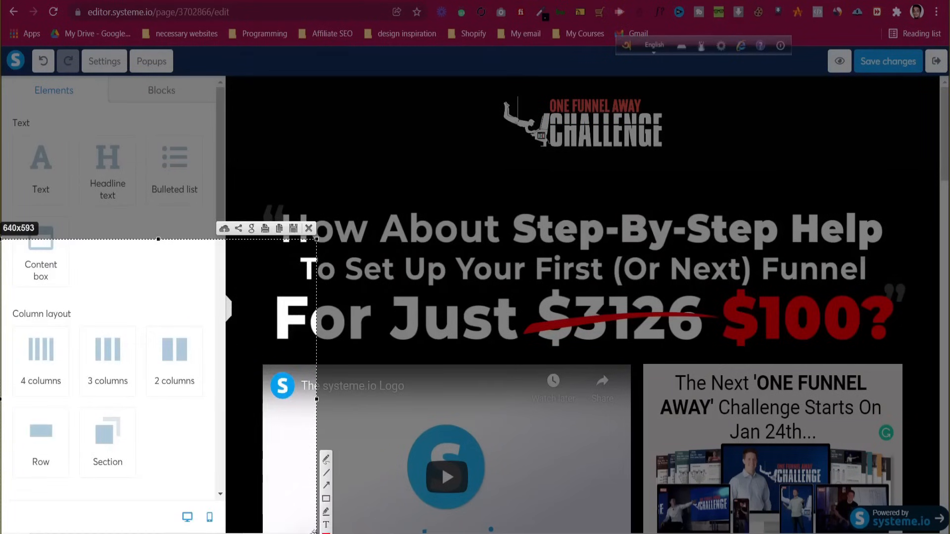
left_click_drag(150, 490, 228, 533)
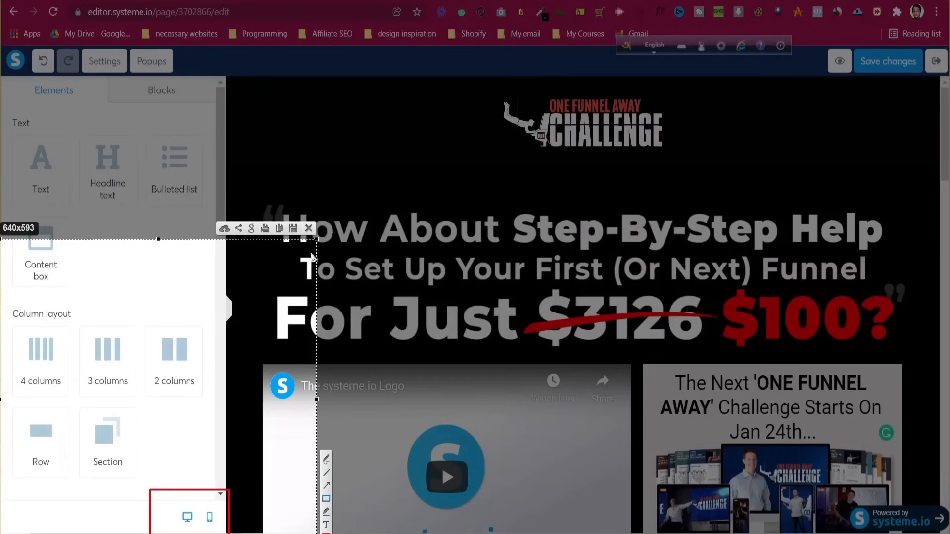
left_click(308, 229)
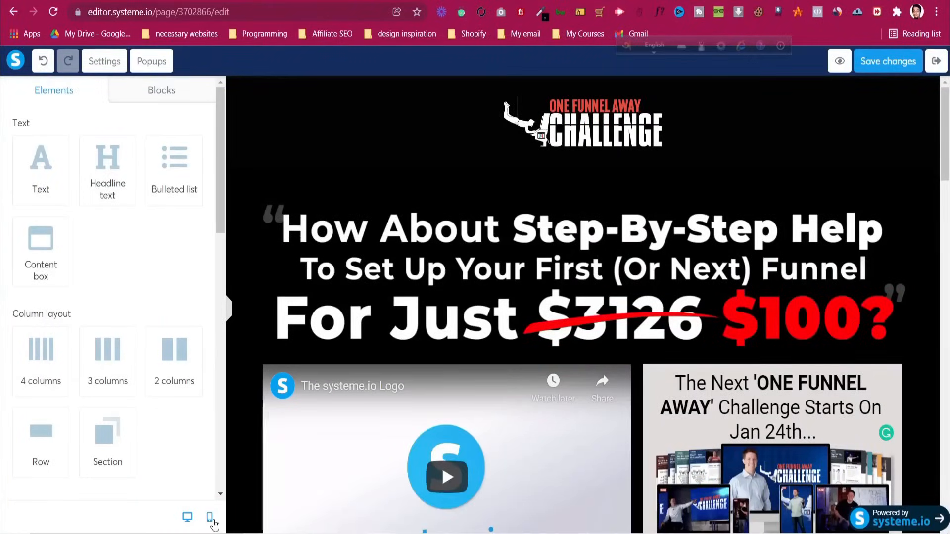
Switch the Systeme.io editor to the mobile layout
left_click(210, 517)
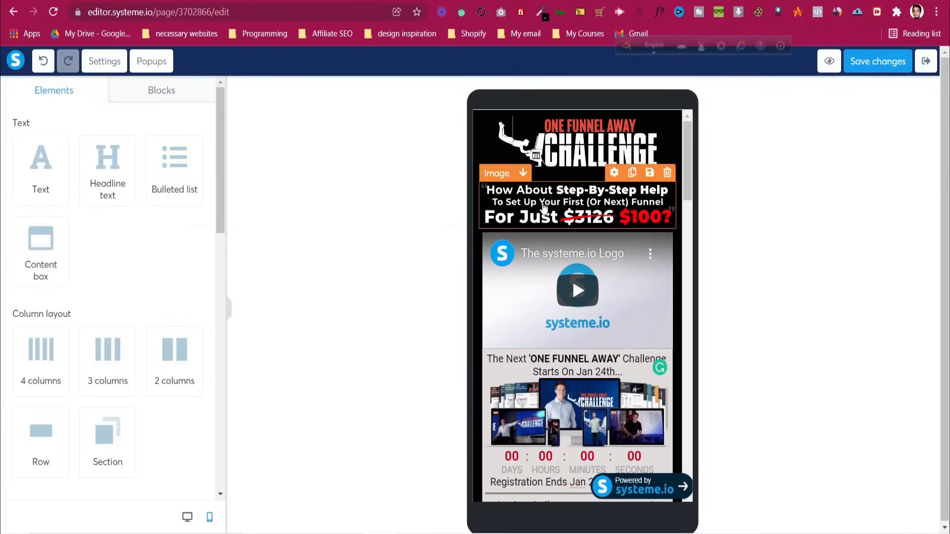
left_click(548, 215)
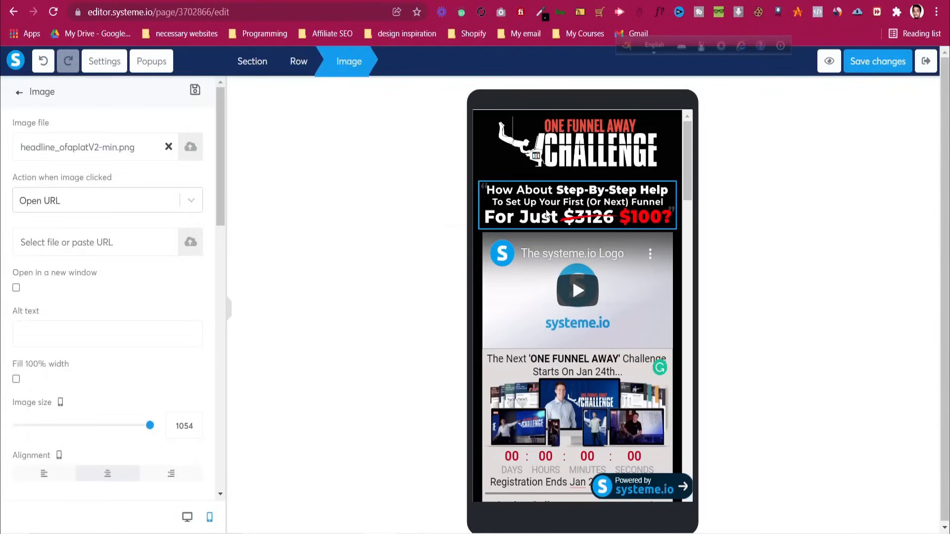
left_click(569, 217)
left_click(570, 217)
left_click(596, 218)
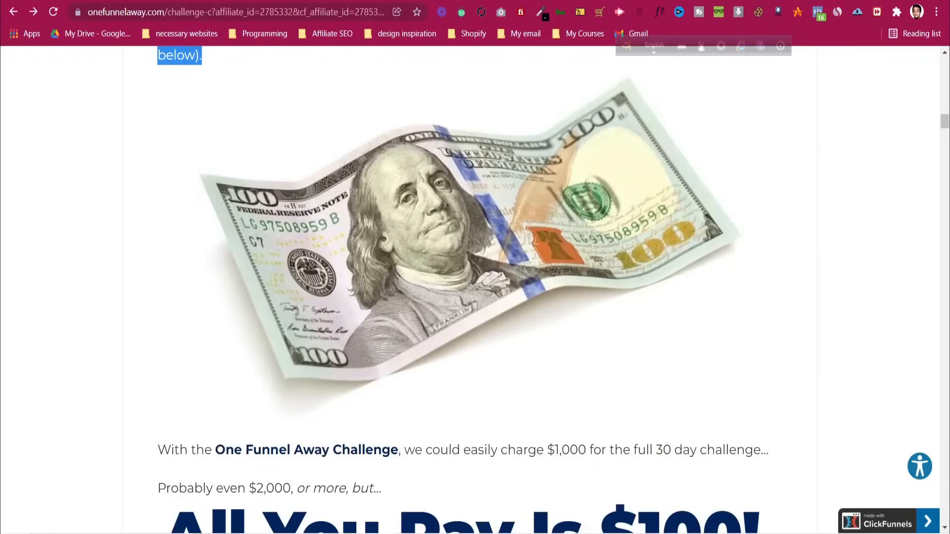
View the original One Funnel Away page in a narrow window for its mobile layout
key("super+Down")
scroll(282, 188, "up", 20)
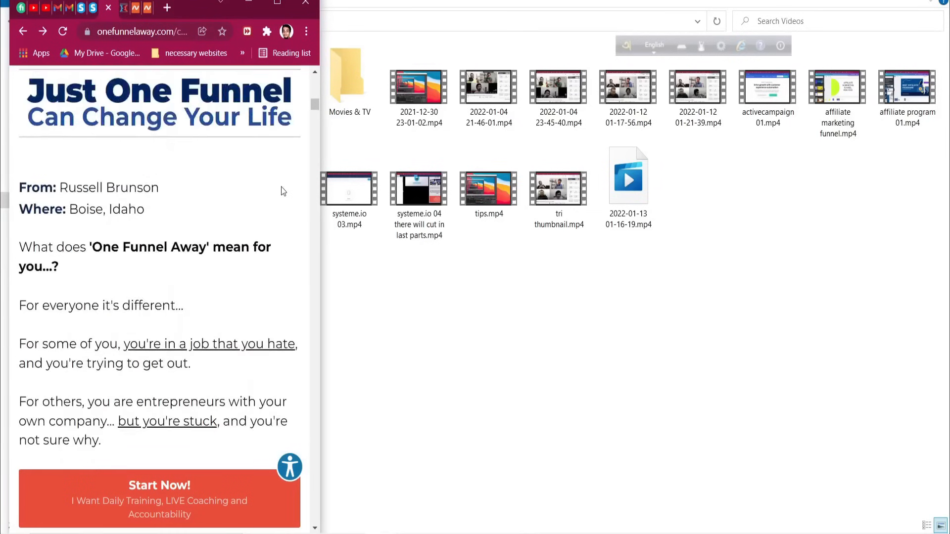
scroll(281, 186, "down", 15)
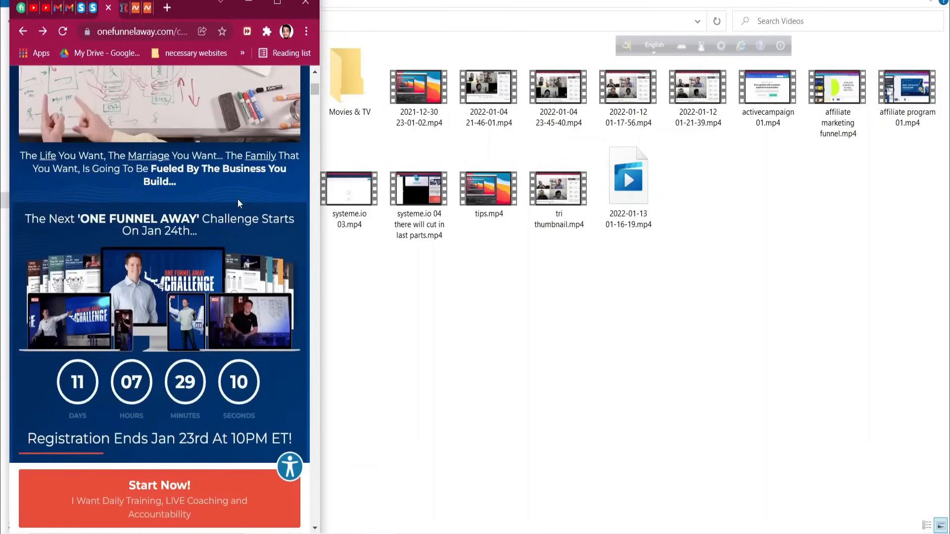
scroll(237, 199, "down", 3)
double_click(266, 2)
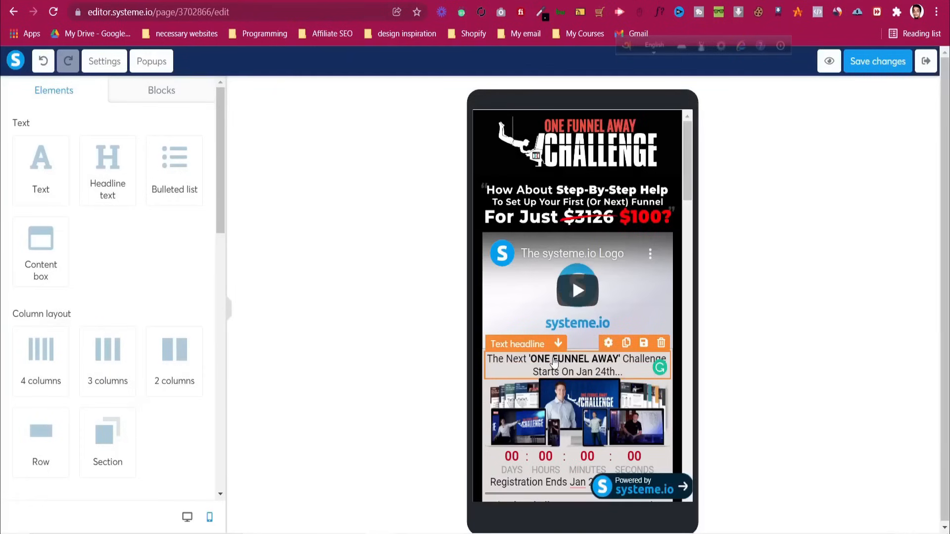
Add space above the countdown row on mobile and compare with the original page
left_click(484, 355)
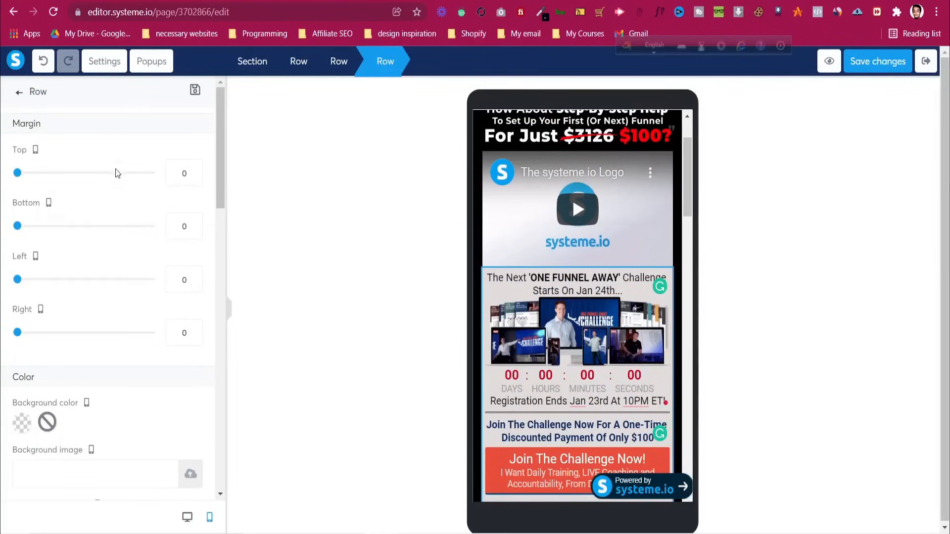
left_click_drag(18, 174, 32, 179)
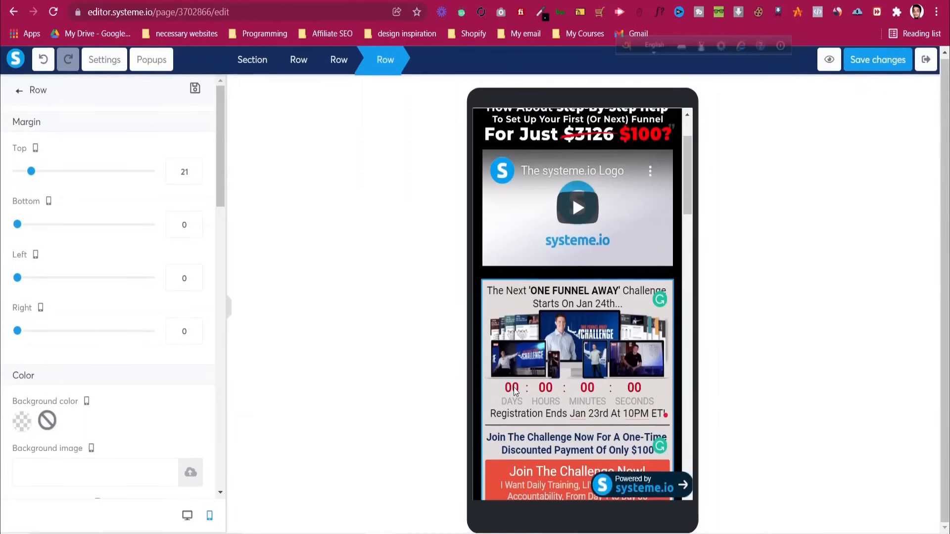
scroll(635, 391, "down", 7)
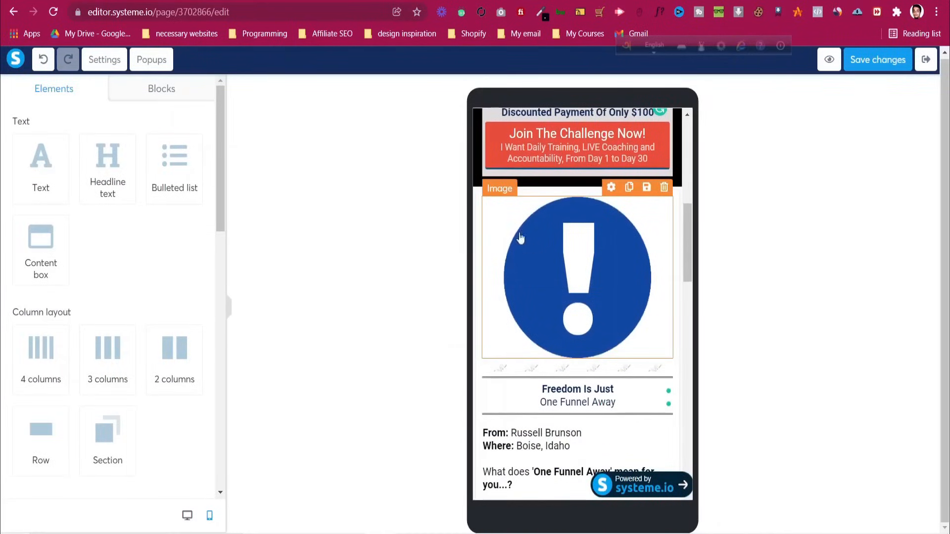
left_click(594, 390)
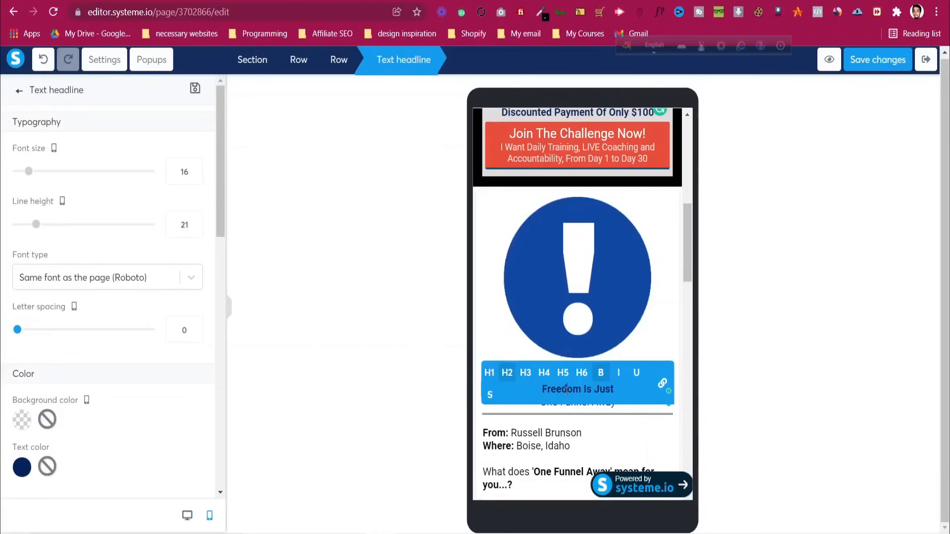
left_click(476, 328)
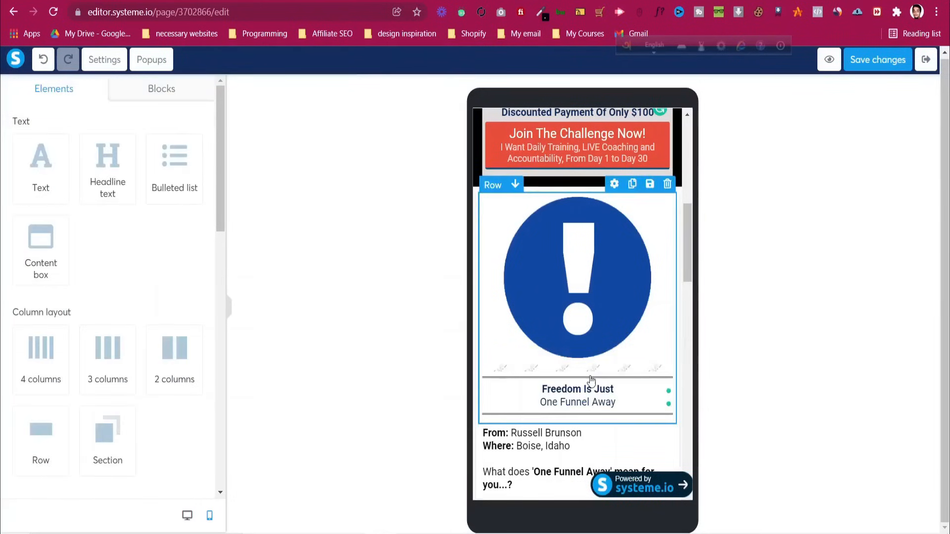
left_click(557, 1)
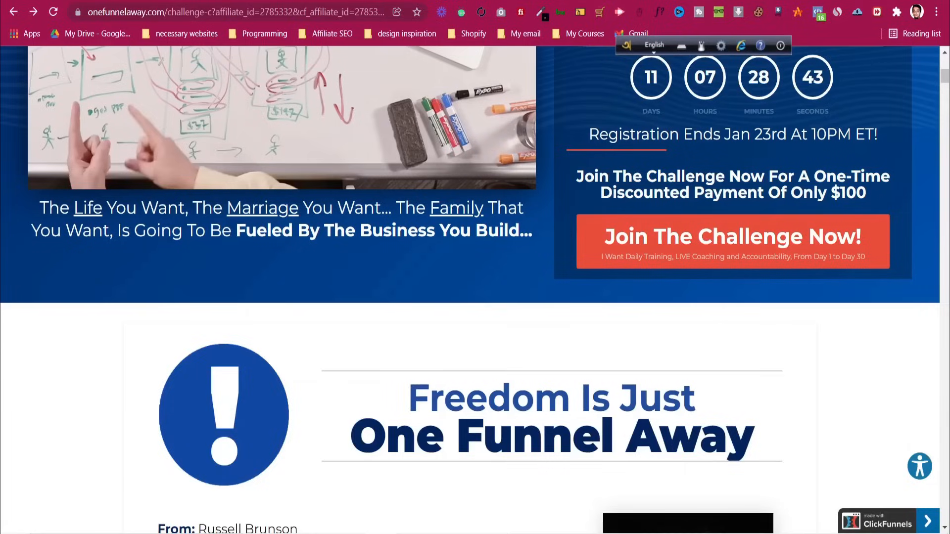
left_click(907, 1)
scroll(266, 221, "down", 7)
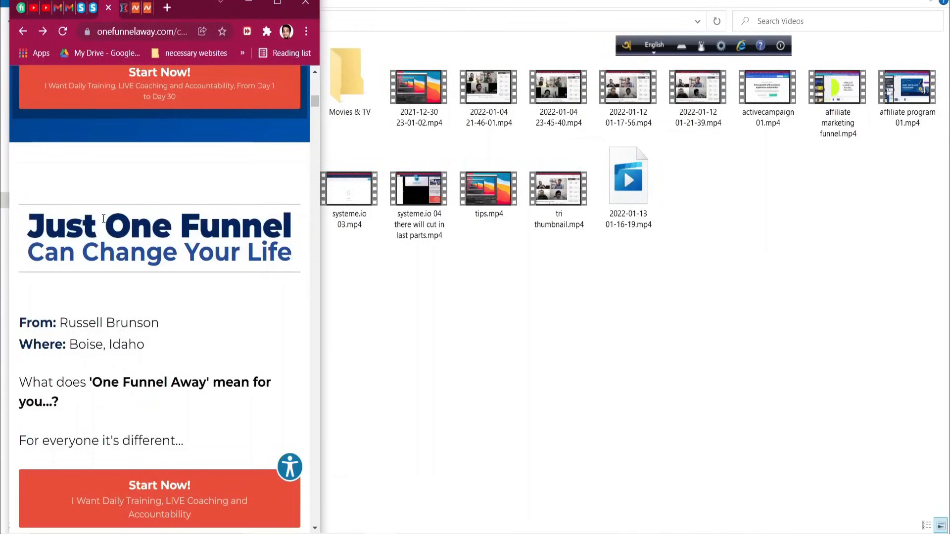
left_click(249, 2)
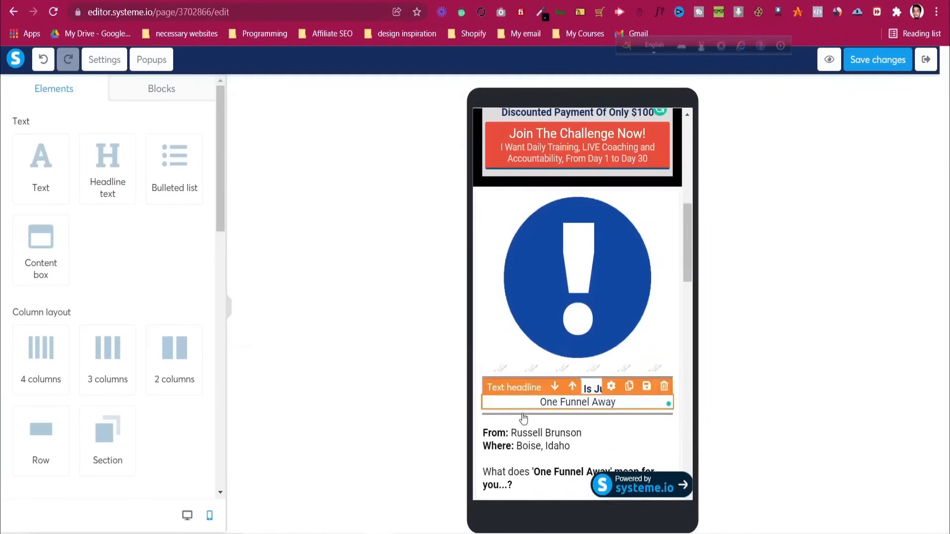
Raise the 'Freedom Is Just' and 'One Funnel Away' headlines to font size 25
left_click(576, 390)
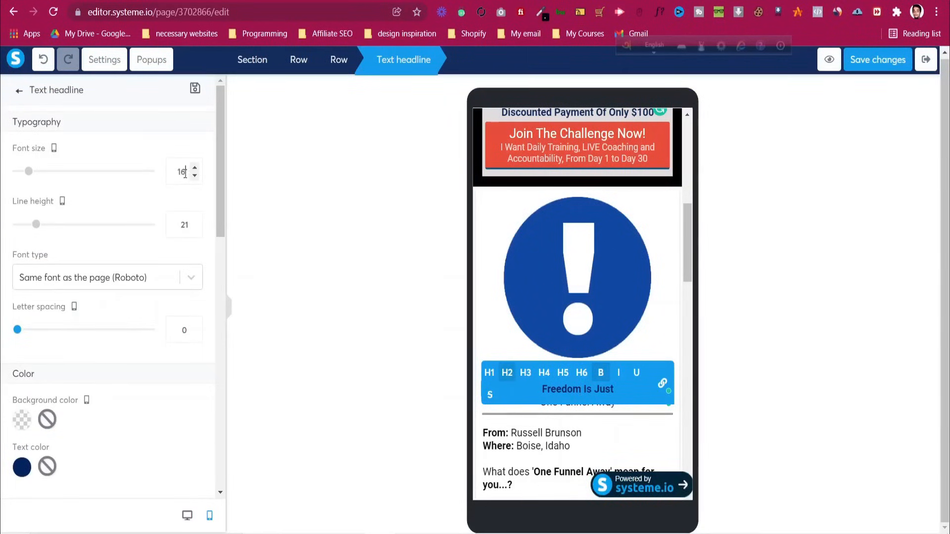
scroll(184, 173, "up", 11)
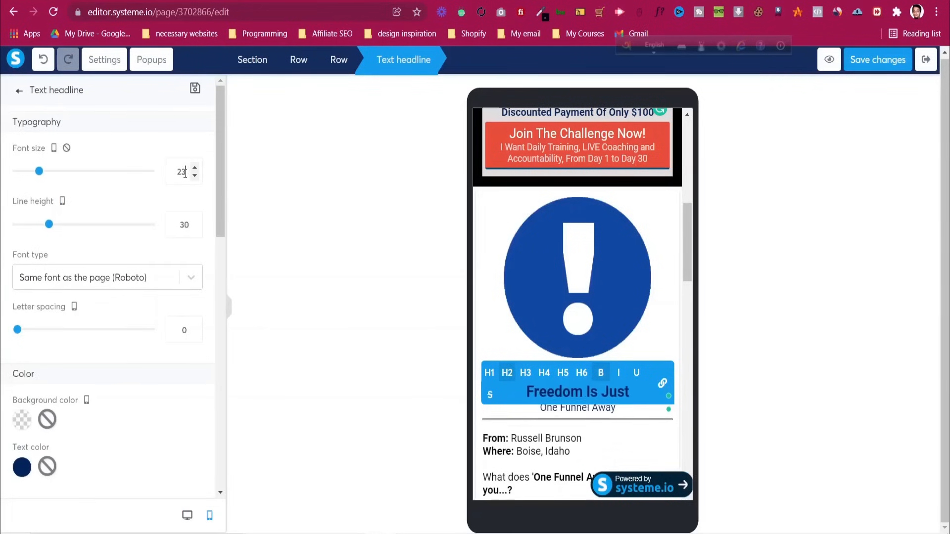
scroll(184, 173, "down", 2)
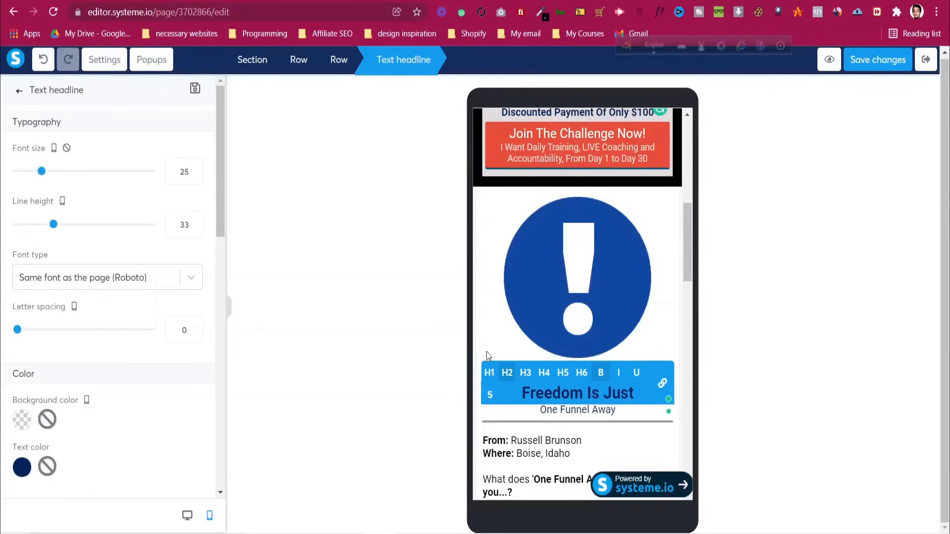
left_click(558, 419)
left_click(583, 409)
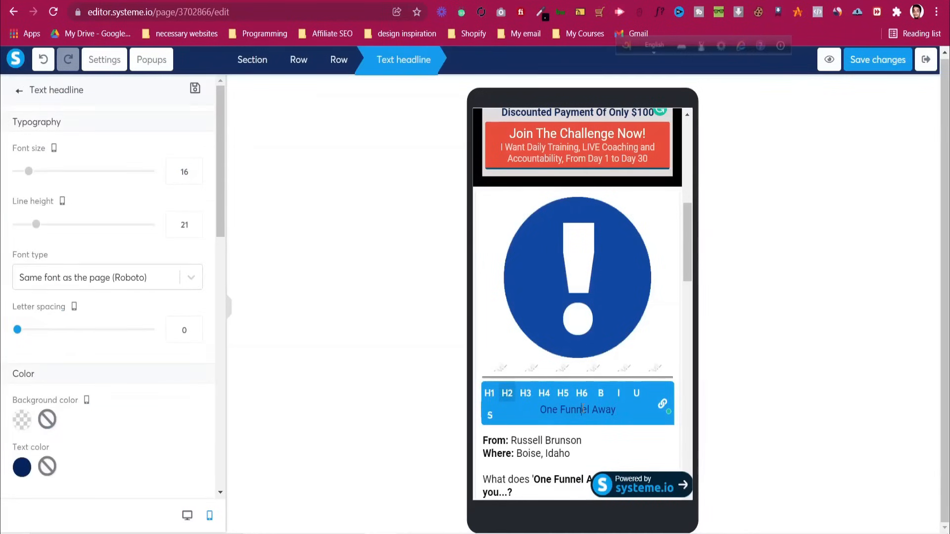
left_click(186, 179)
scroll(186, 180, "up", 8)
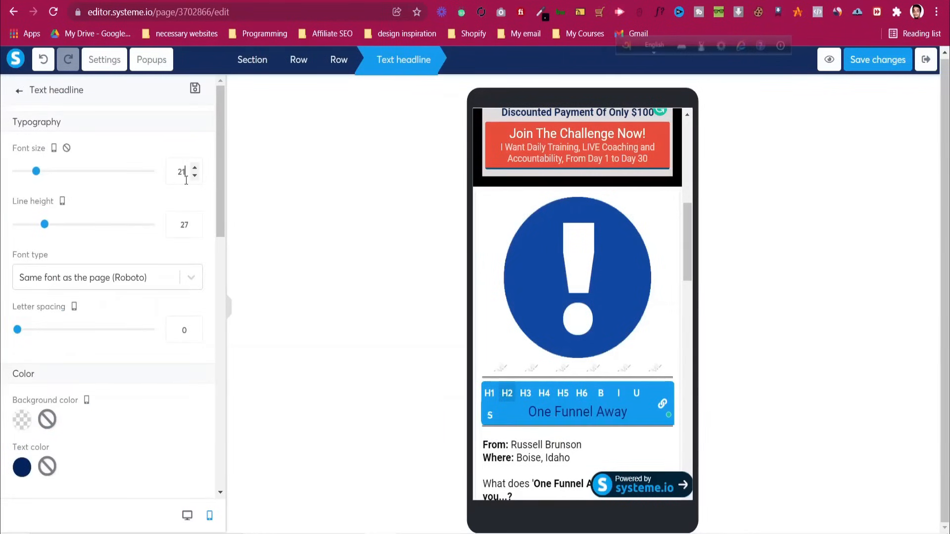
scroll(186, 180, "up", 1)
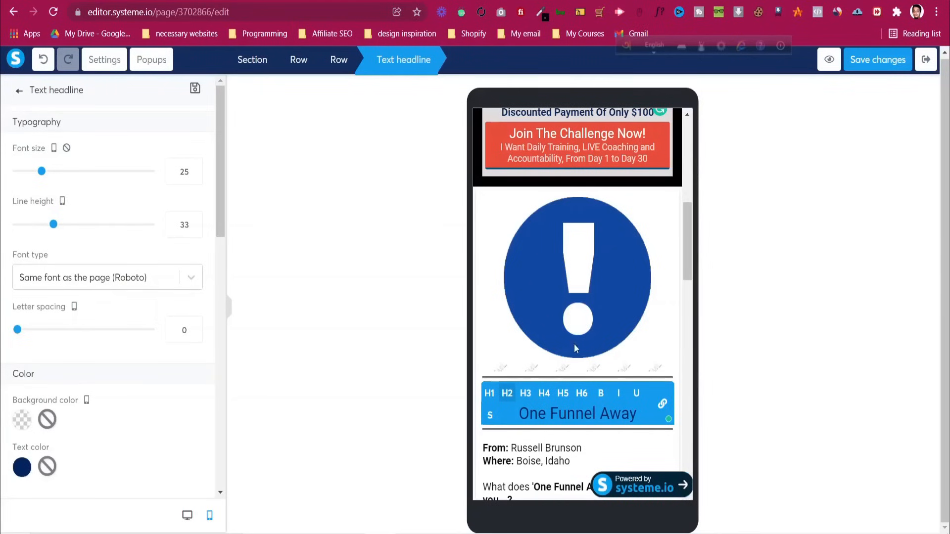
left_click(498, 292)
scroll(501, 297, "down", 5)
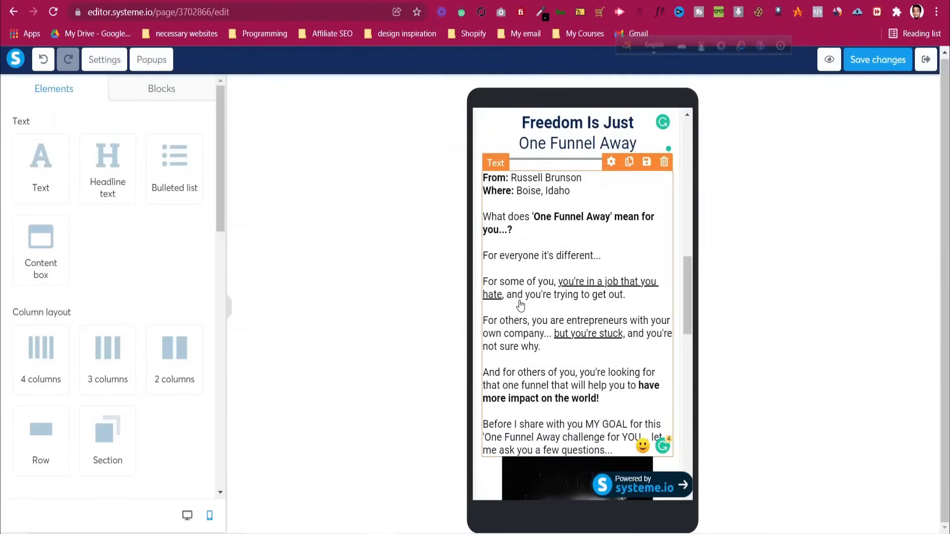
Set the mobile body text font size to 18
left_click(530, 307)
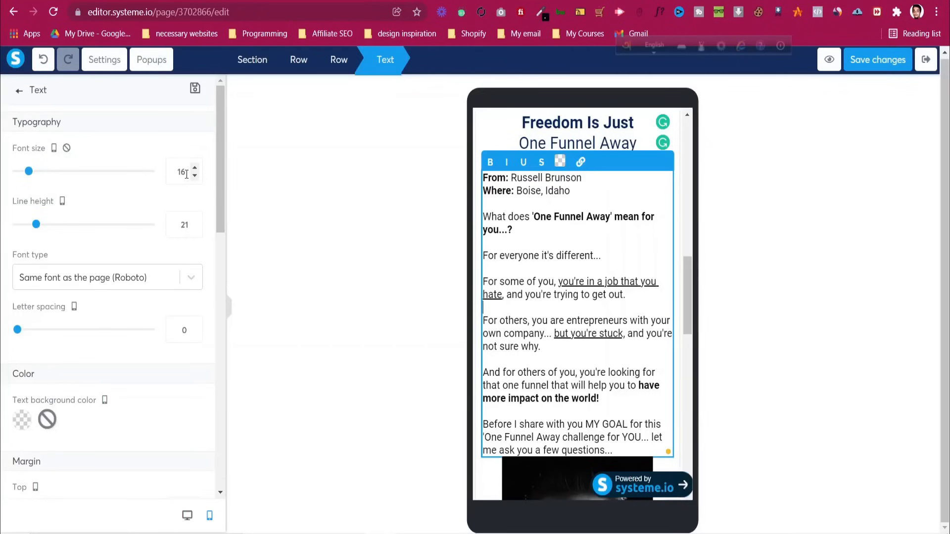
key("BackSpace")
type("8")
scroll(592, 362, "down", 5)
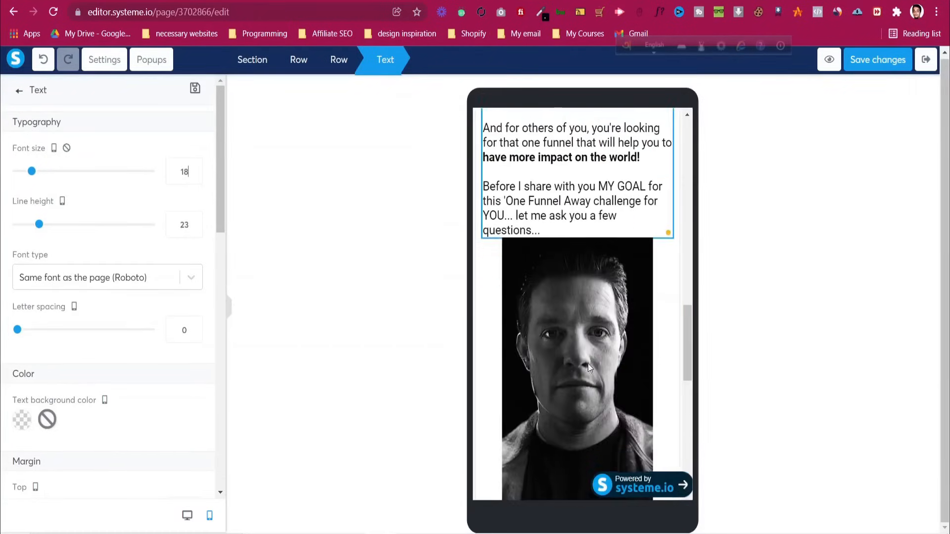
Enlarge the portrait image to size 308
left_click(533, 303)
scroll(533, 304, "down", 1)
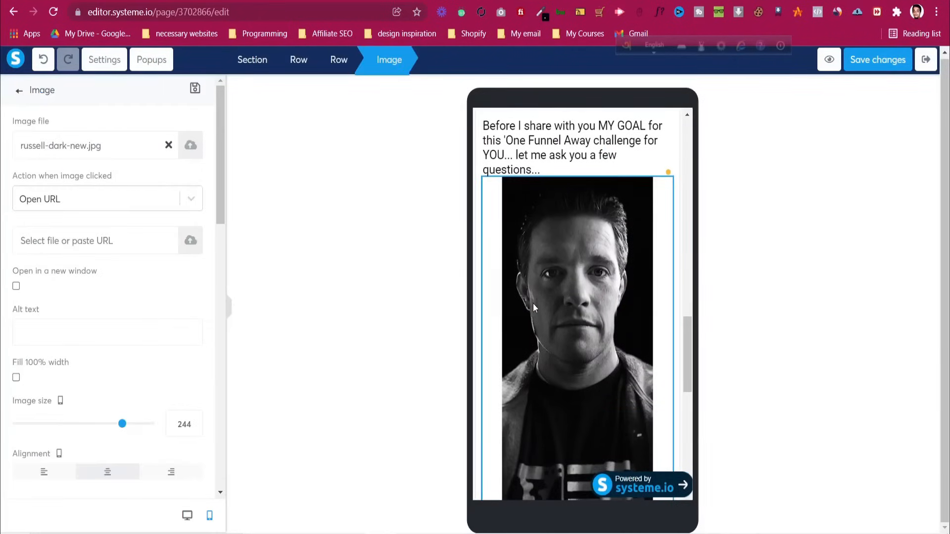
left_click(187, 433)
key("Up")
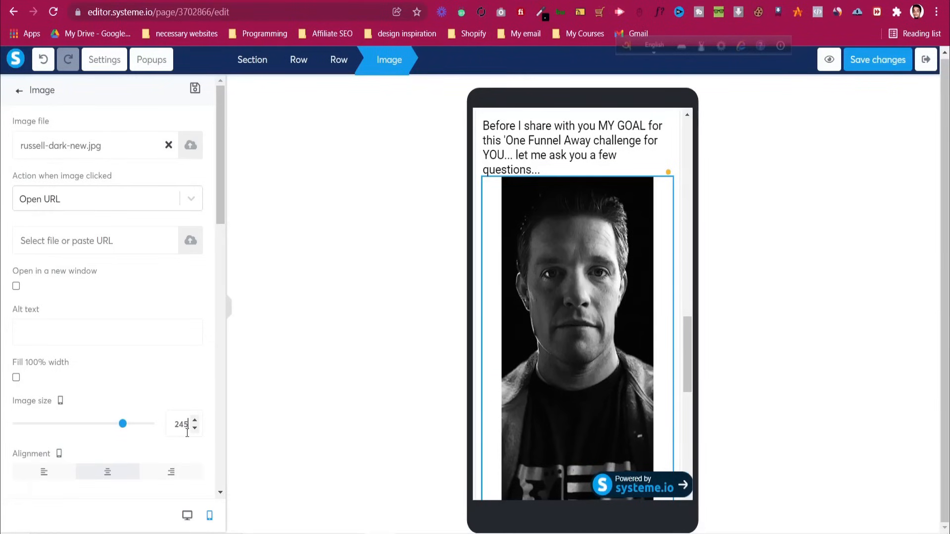
left_click(17, 378)
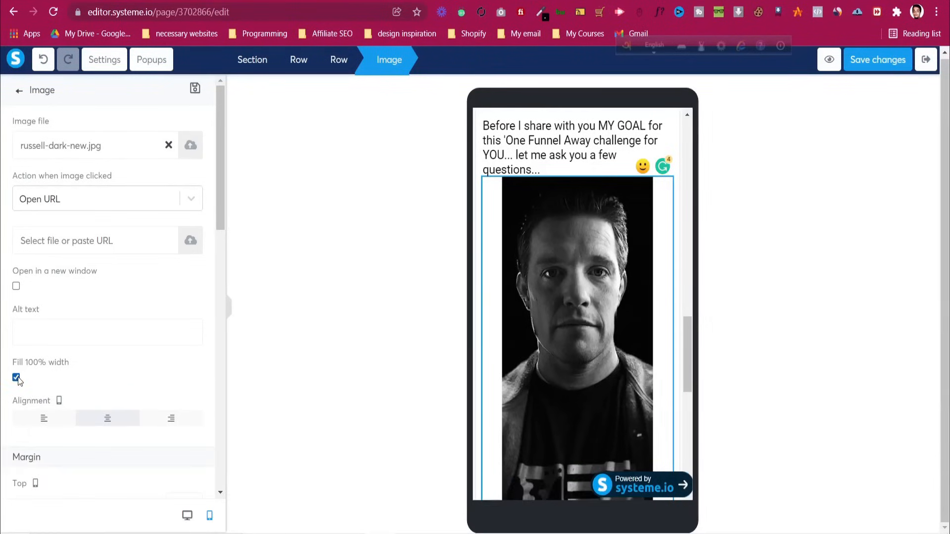
left_click(17, 378)
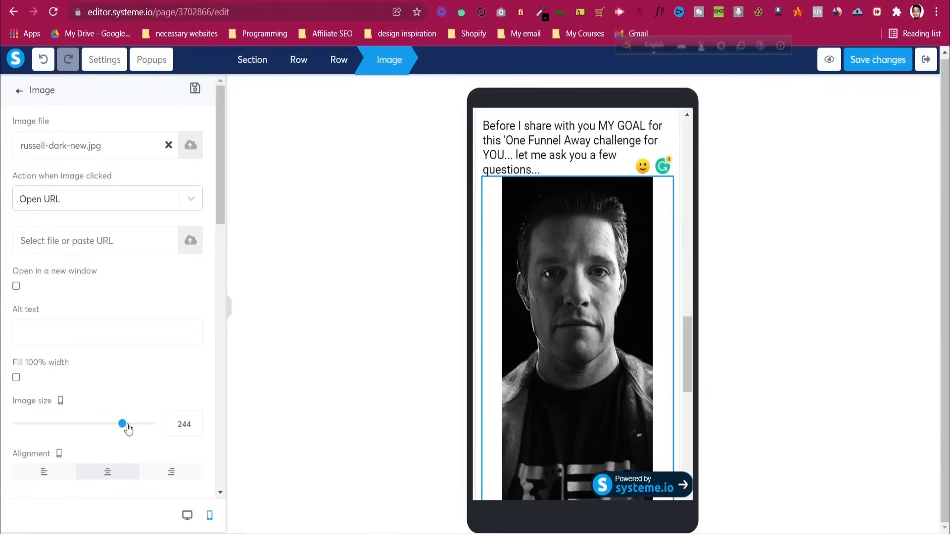
left_click_drag(129, 429, 150, 432)
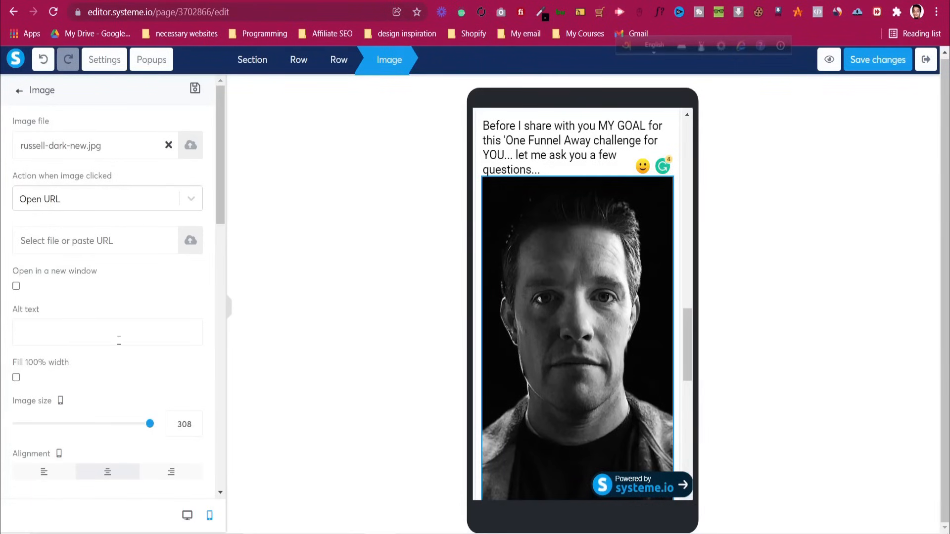
Give the portrait image a top margin of 20
scroll(22, 368, "down", 7)
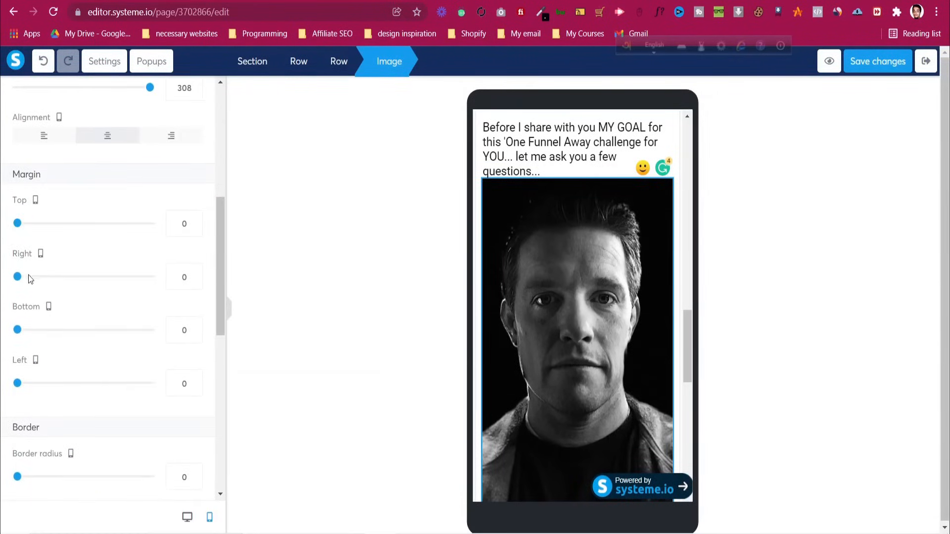
left_click(181, 223)
type("2")
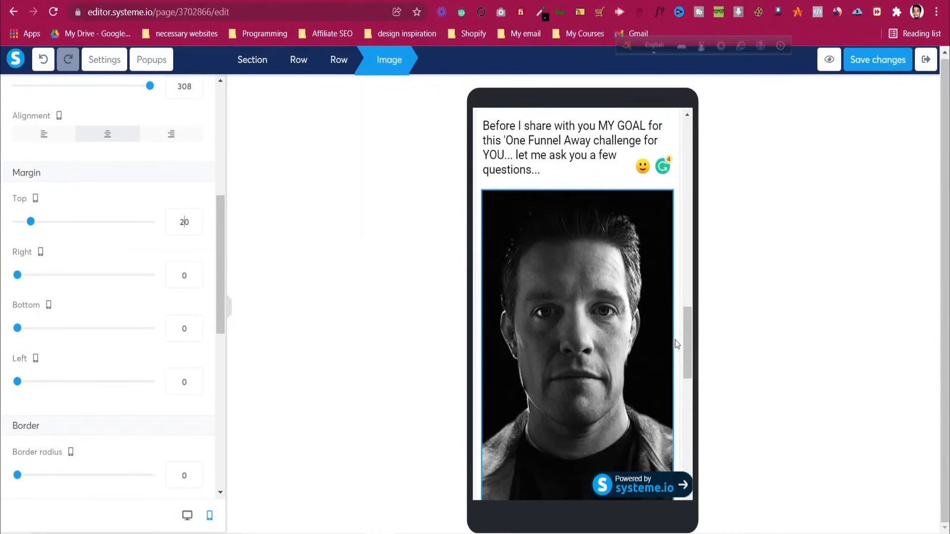
left_click(688, 342)
left_click(543, 355)
scroll(543, 354, "down", 2)
scroll(82, 298, "down", 3)
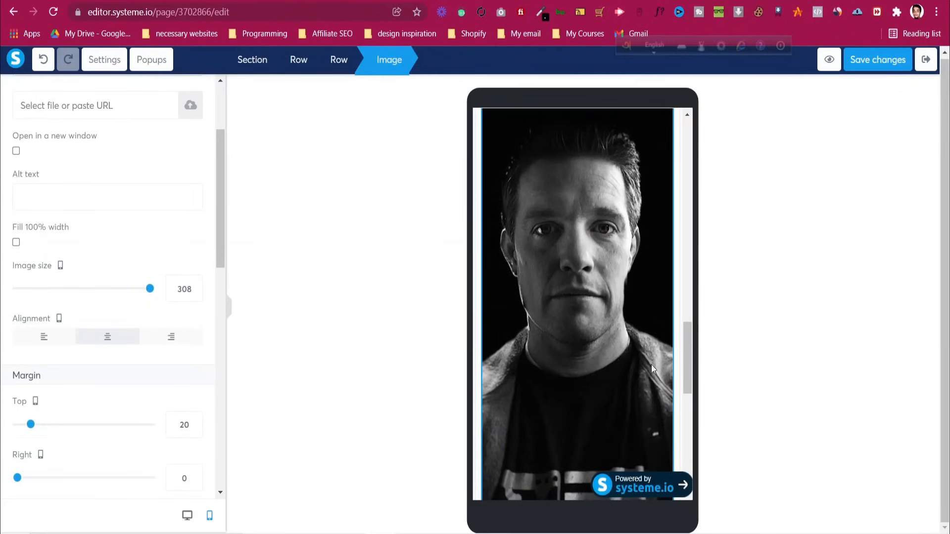
Give the checkbox questions row a 20 top margin and 10 left and right margins
left_click(675, 376)
scroll(651, 361, "down", 4)
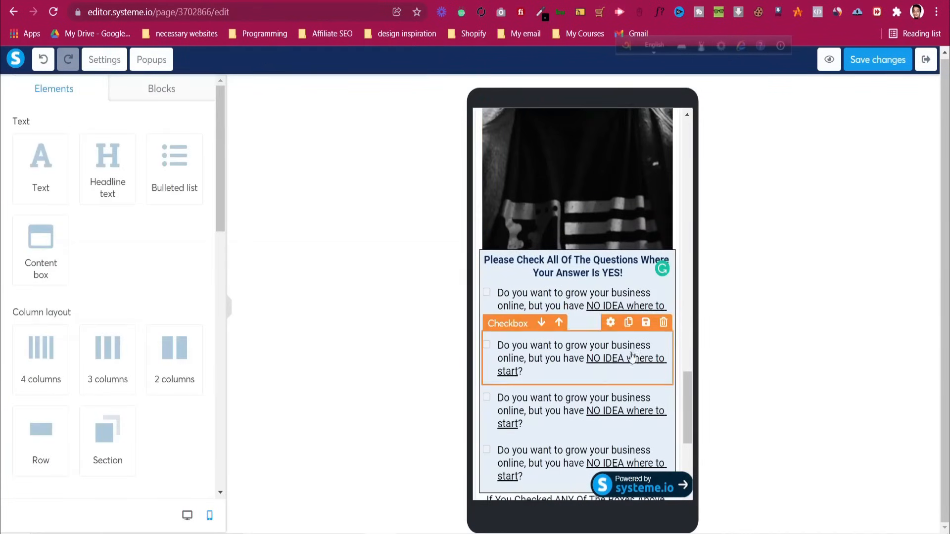
left_click(484, 261)
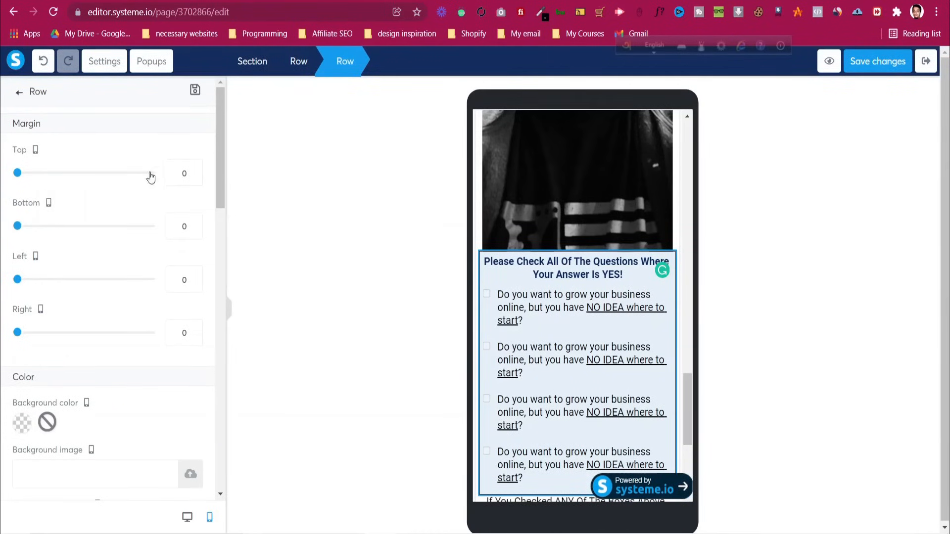
double_click(177, 173)
type("20")
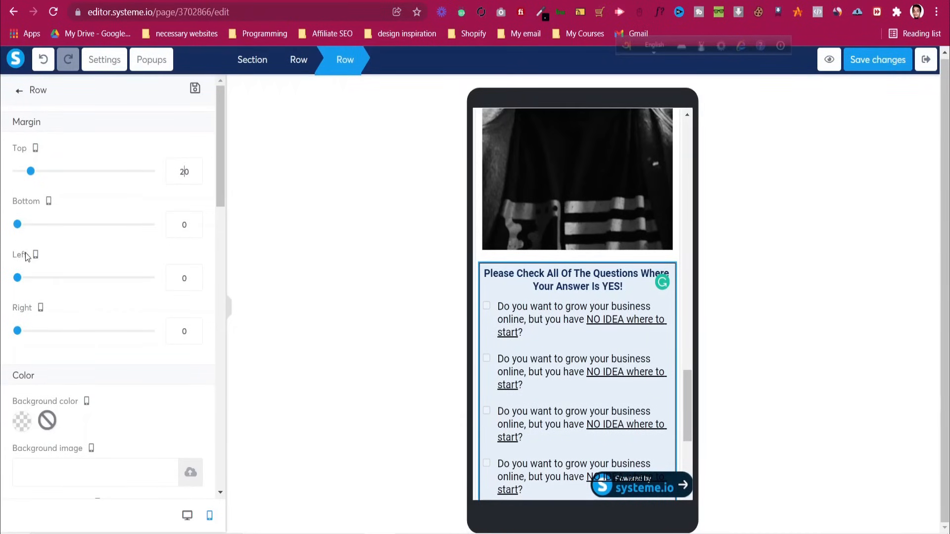
double_click(181, 281)
type("10")
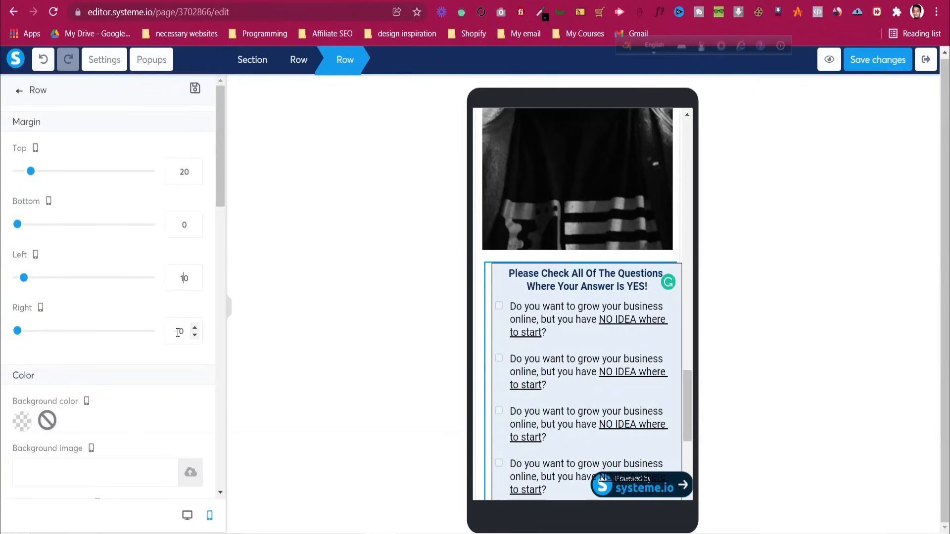
double_click(179, 332)
type("10")
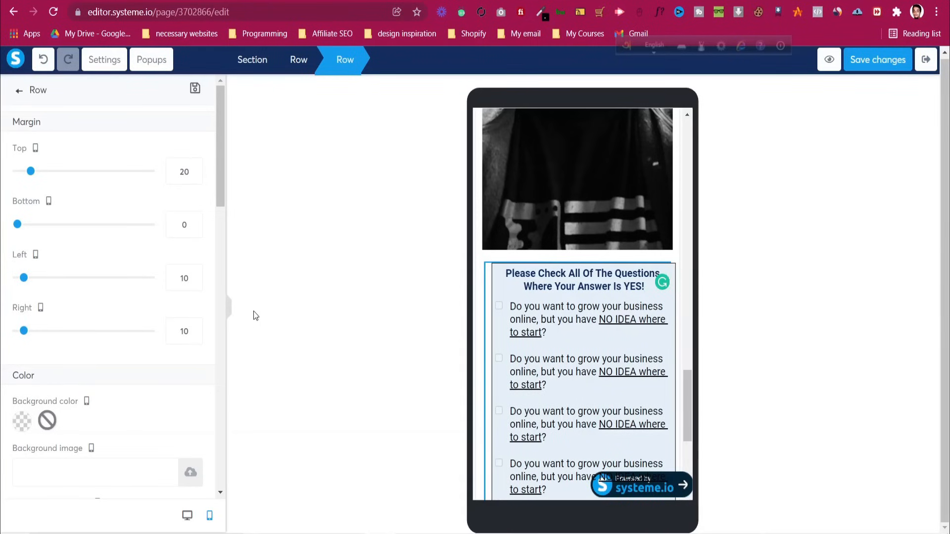
Set the row's left and right padding to 10
scroll(160, 392, "down", 7)
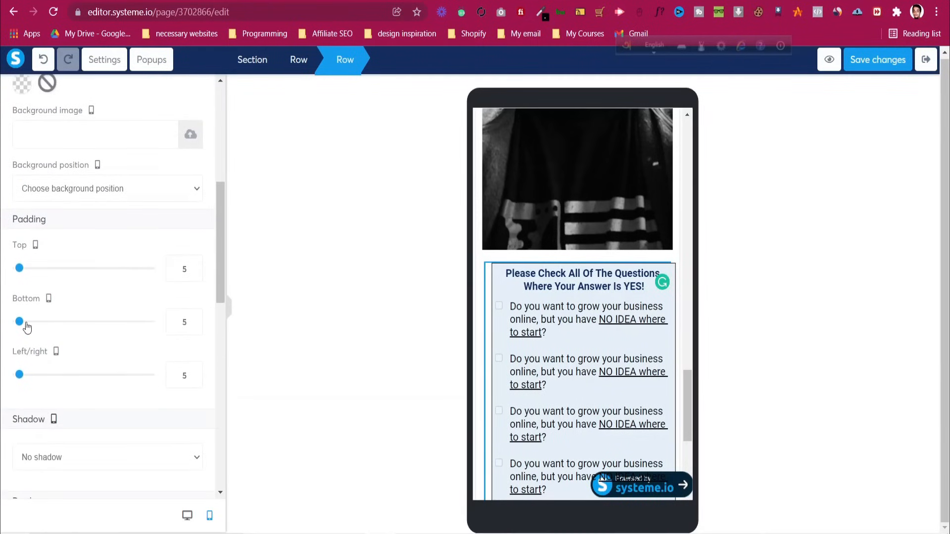
left_click_drag(20, 377, 14, 376)
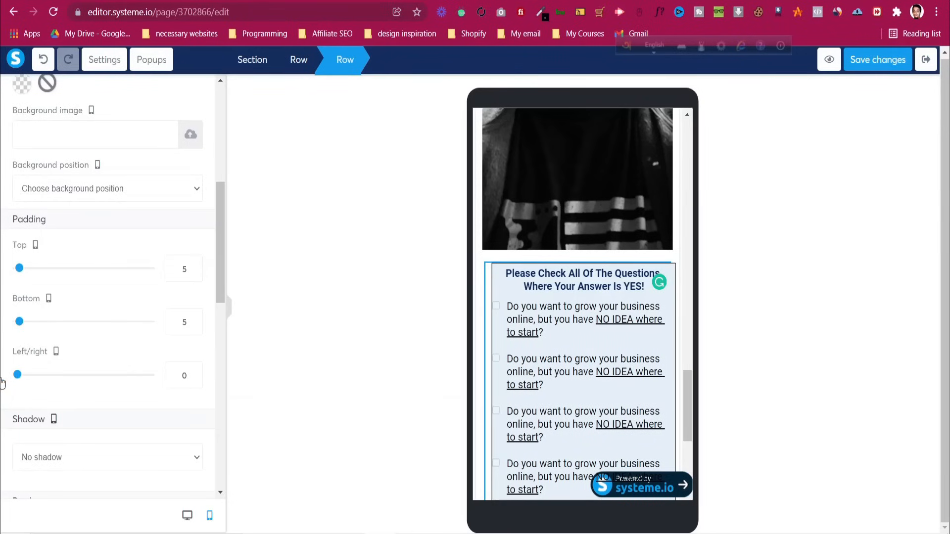
left_click(177, 376)
type("1")
Reduce the row's left and right margins to 5
scroll(153, 319, "up", 7)
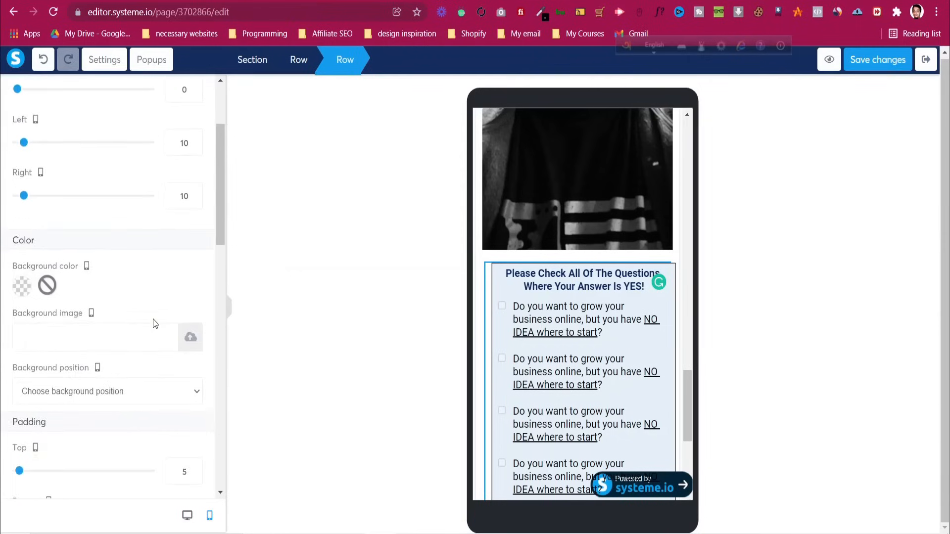
left_click_drag(181, 278, 204, 287)
key("BackSpace")
key("BackSpace")
type("4")
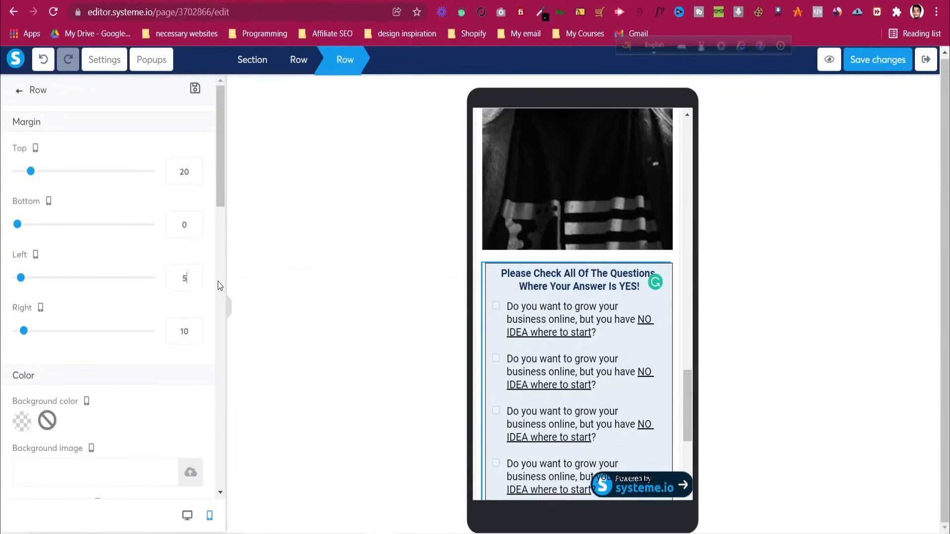
double_click(186, 330)
type("7")
key("BackSpace")
type("5")
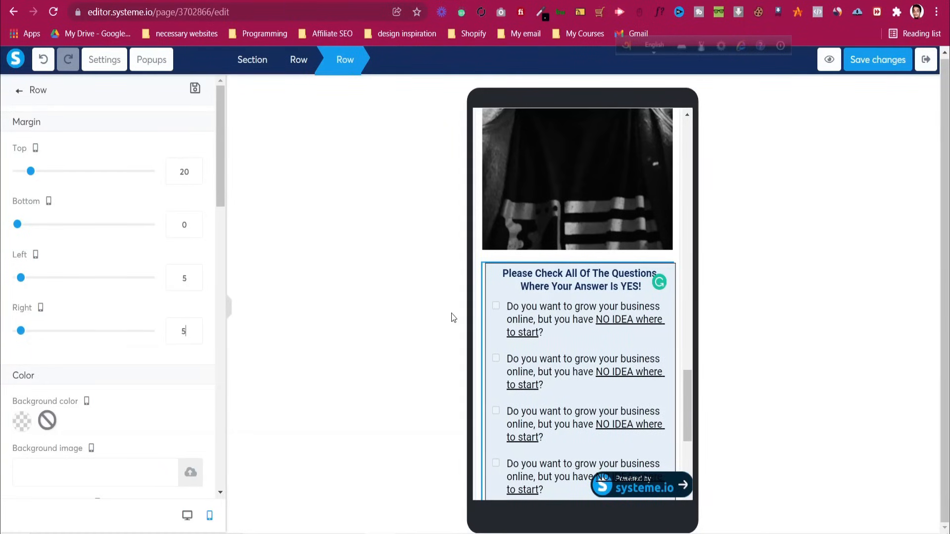
left_click(497, 254)
scroll(503, 277, "down", 4)
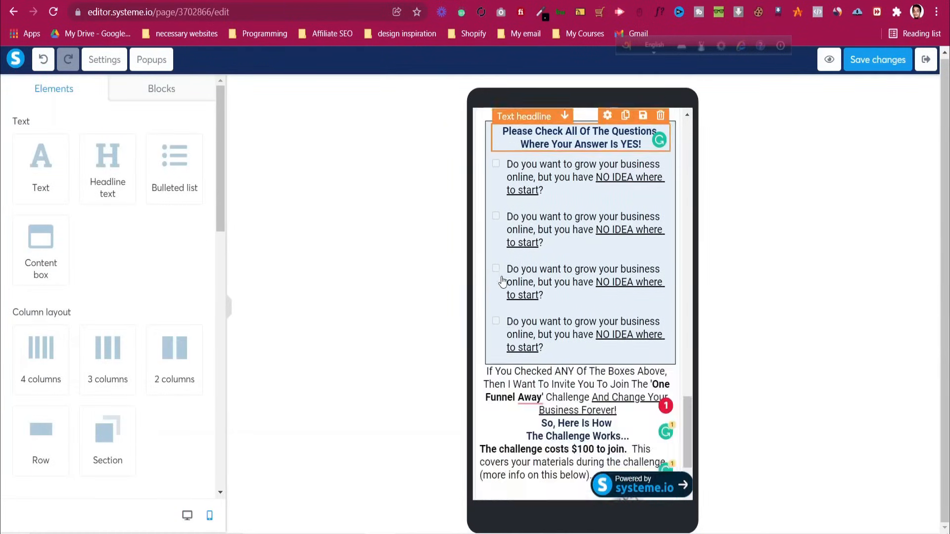
Enlarge the invitation paragraph's font by two steps and add top margin spacing above it
left_click(555, 319)
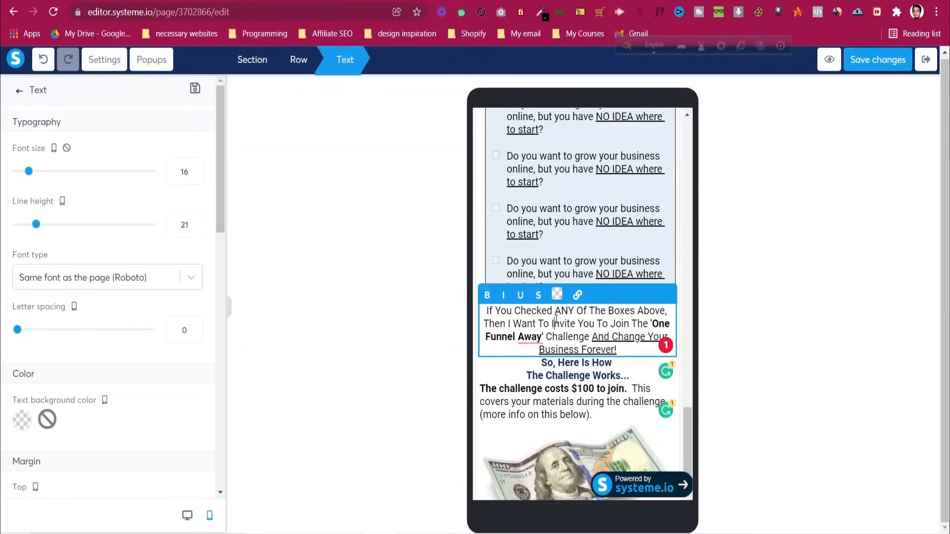
scroll(77, 297, "down", 4)
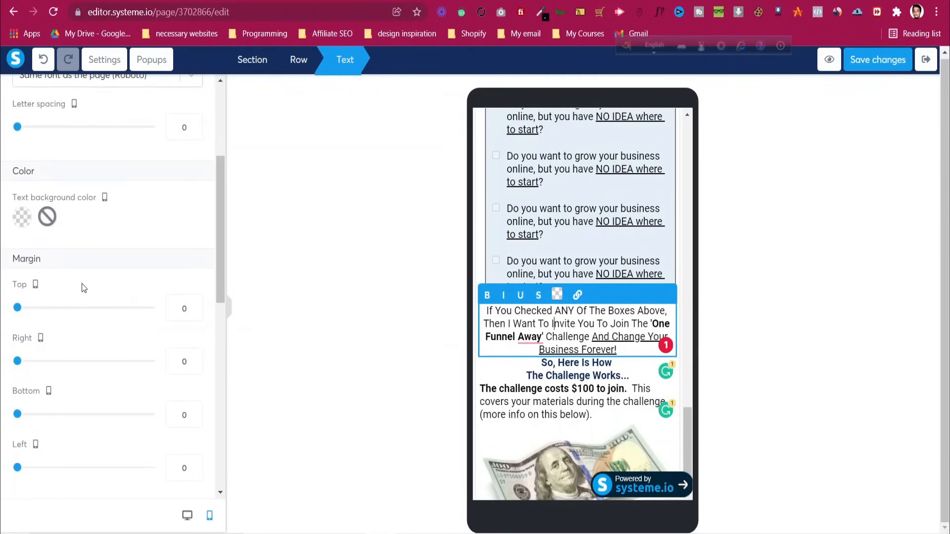
scroll(84, 288, "up", 4)
left_click(183, 170)
key("Up")
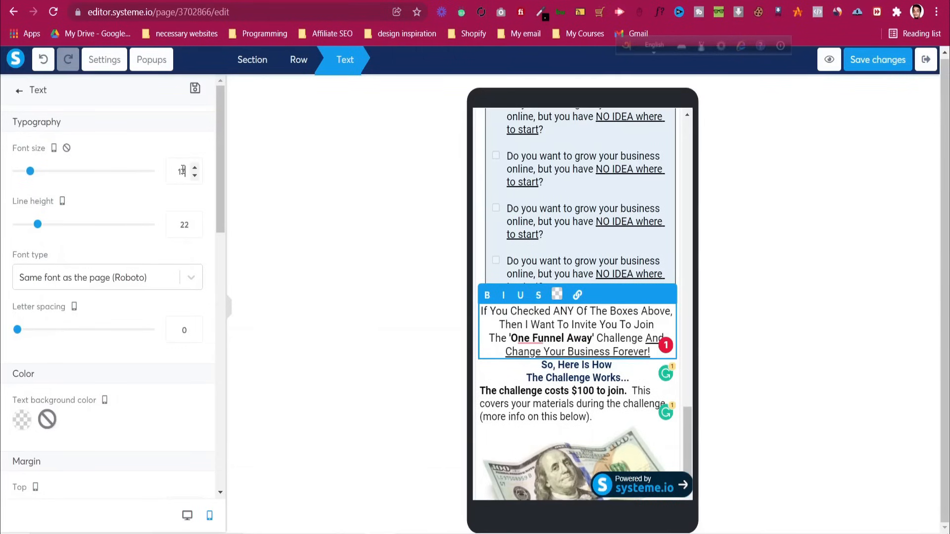
key("Up")
scroll(163, 303, "down", 4)
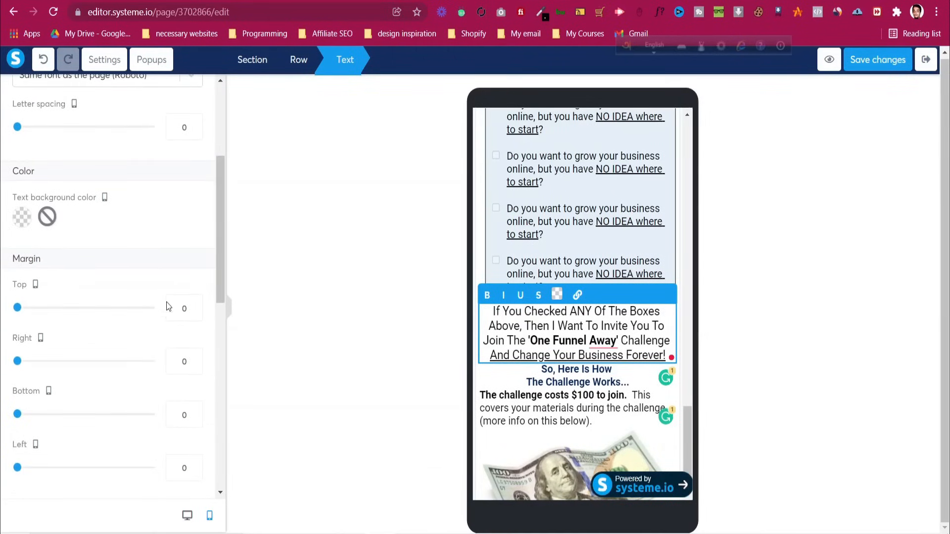
left_click(177, 306)
type("1")
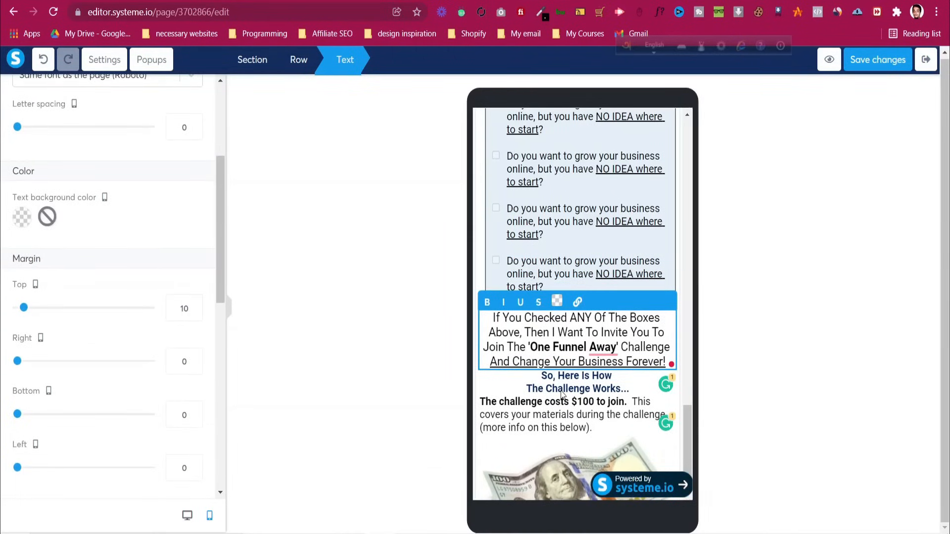
Set the 'So, Here Is How The Challenge Works...' headline to font size 25
left_click(567, 390)
left_click(570, 391)
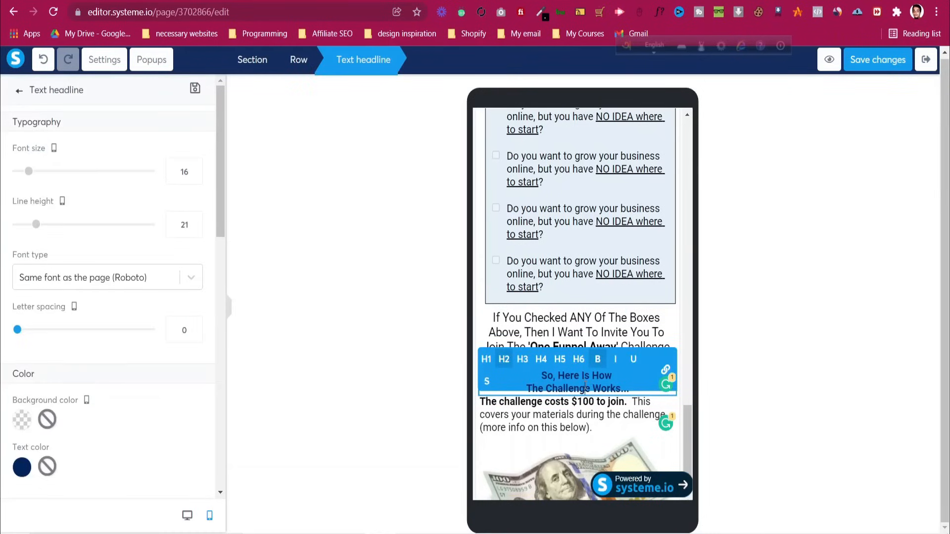
double_click(177, 173)
type("23")
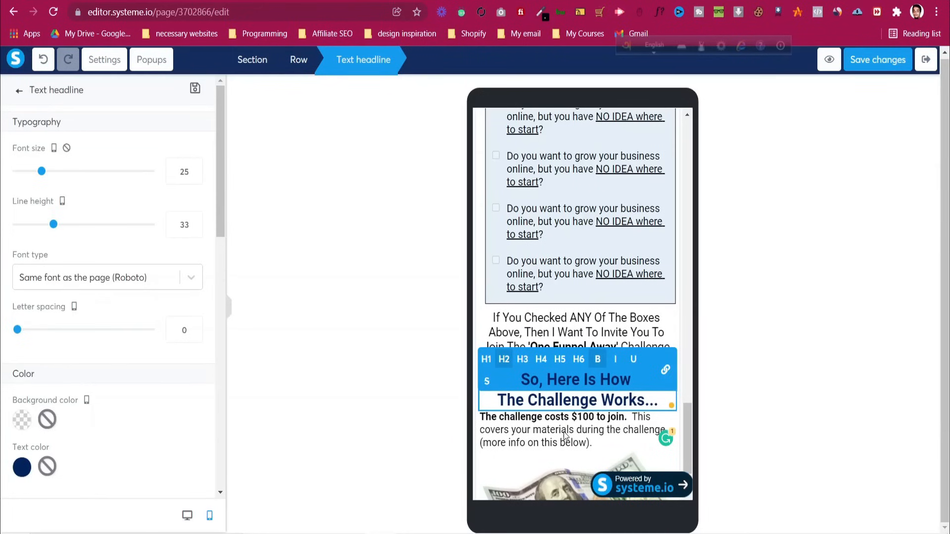
left_click(567, 436)
Give the $100 cost paragraph font size 18 and top margin 10, then resize the $100 bill image to 318
left_click(567, 434)
double_click(183, 172)
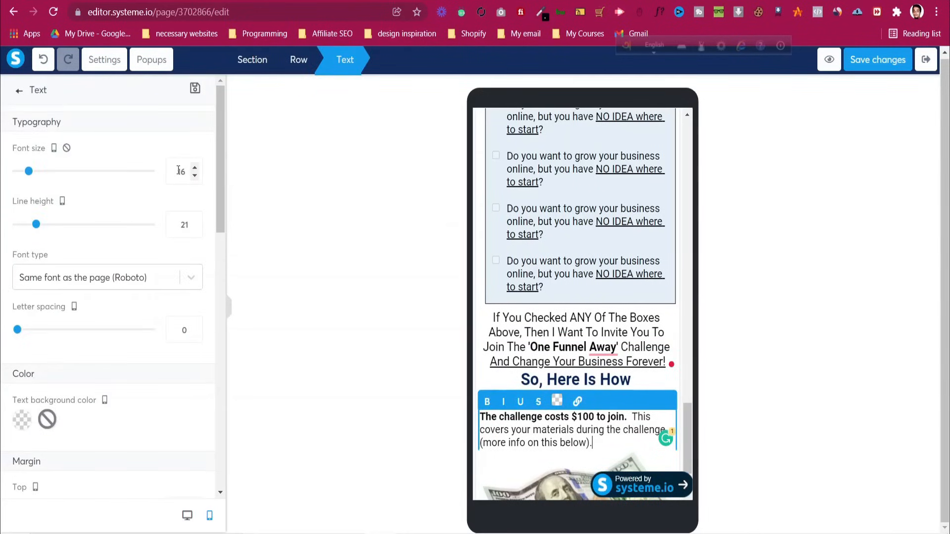
type("18")
scroll(148, 297, "down", 3)
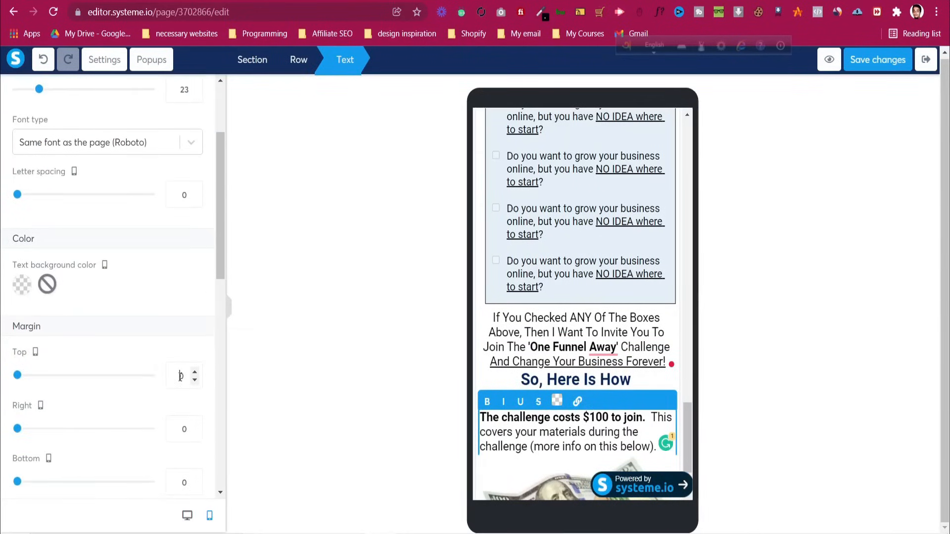
double_click(181, 376)
type("10")
left_click(554, 433)
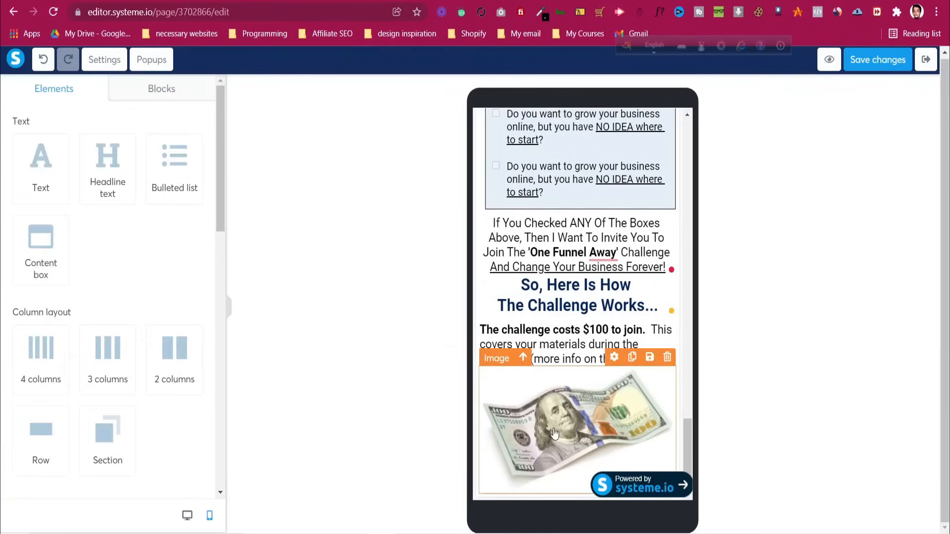
left_click(555, 434)
mouse_move(149, 429)
left_mouse_down()
mouse_move(42, 429)
mouse_move(164, 430)
left_mouse_up()
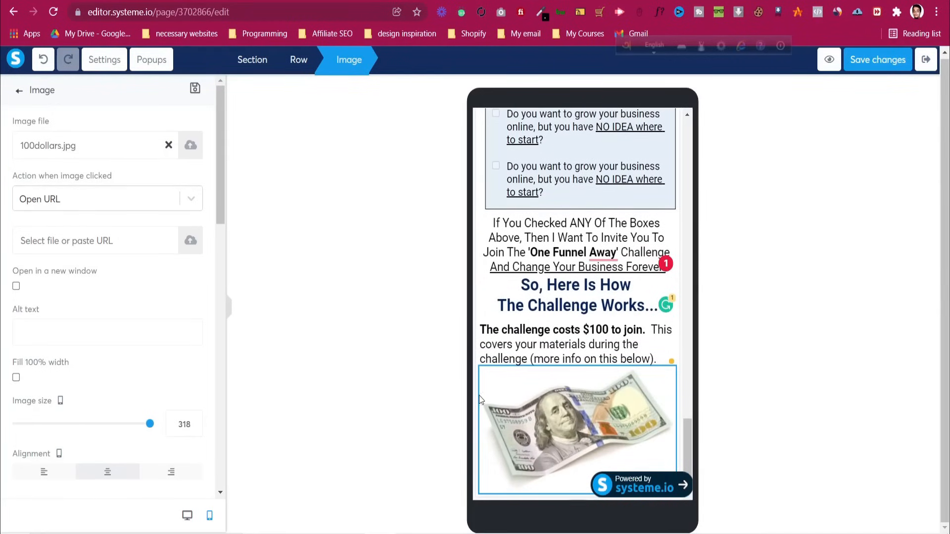
Raise the one-time $100 payment headline's font size to 20
left_click(685, 397)
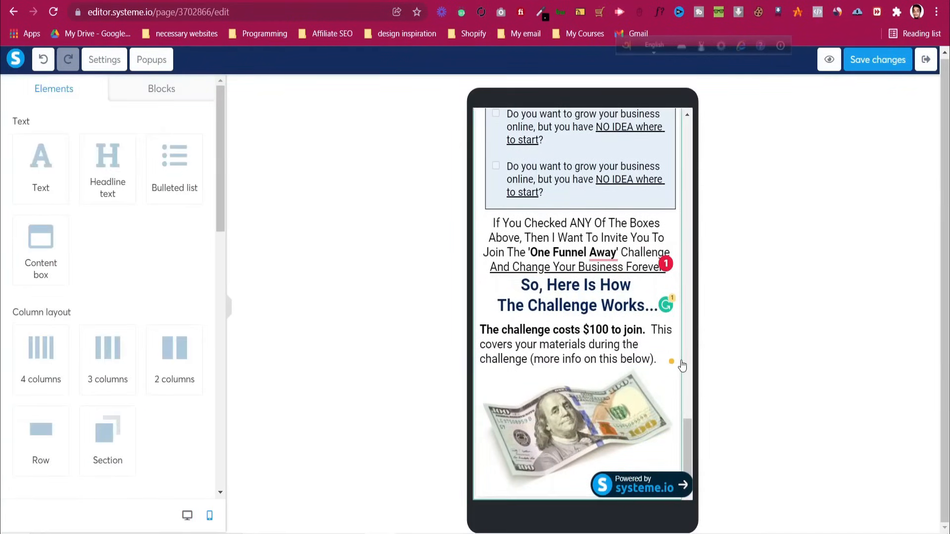
scroll(682, 376, "up", 10)
scroll(682, 366, "up", 15)
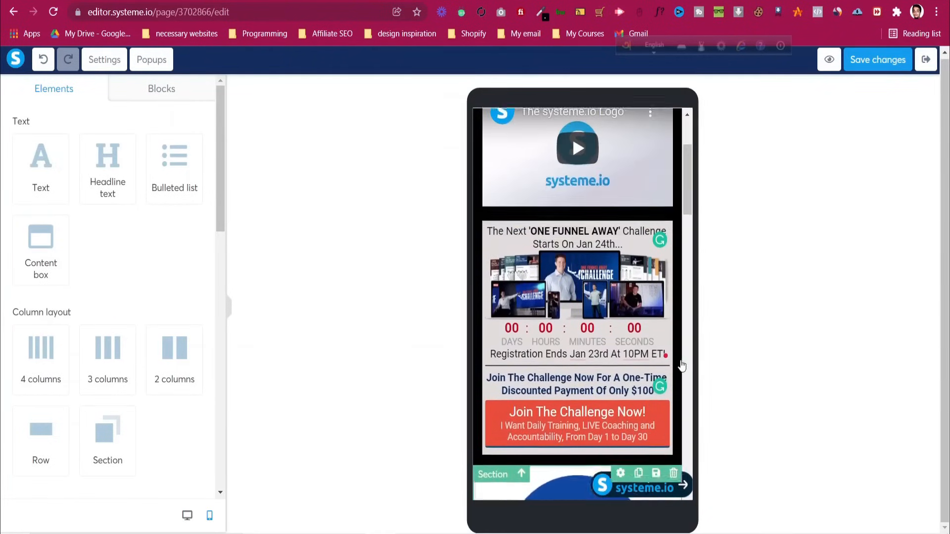
scroll(621, 386, "down", 3)
scroll(622, 386, "down", 3)
scroll(621, 386, "up", 3)
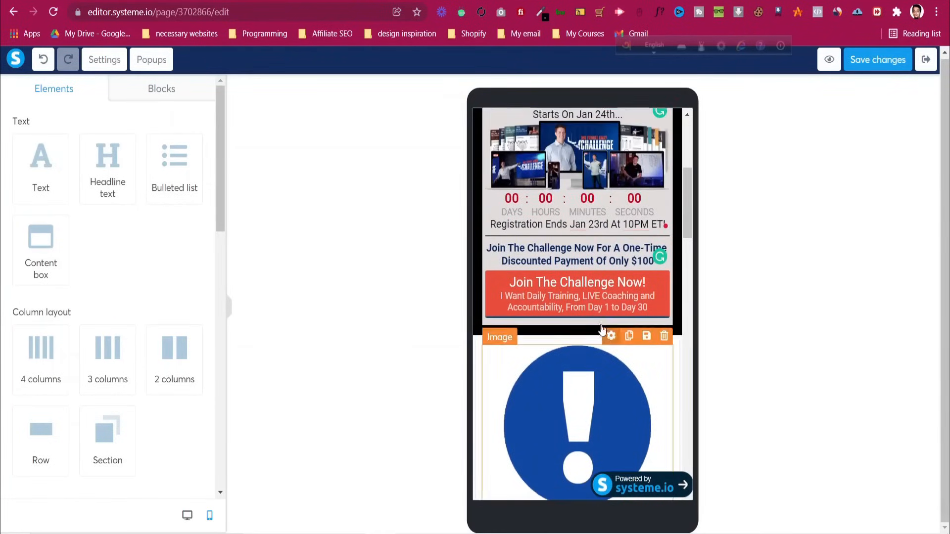
scroll(559, 310, "up", 5)
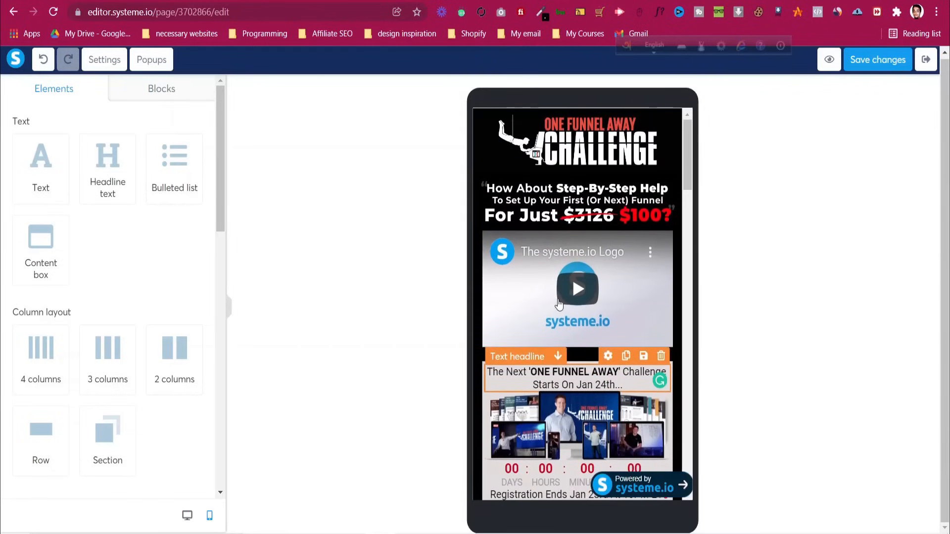
left_click(550, 215)
left_click(554, 214)
scroll(512, 303, "down", 5)
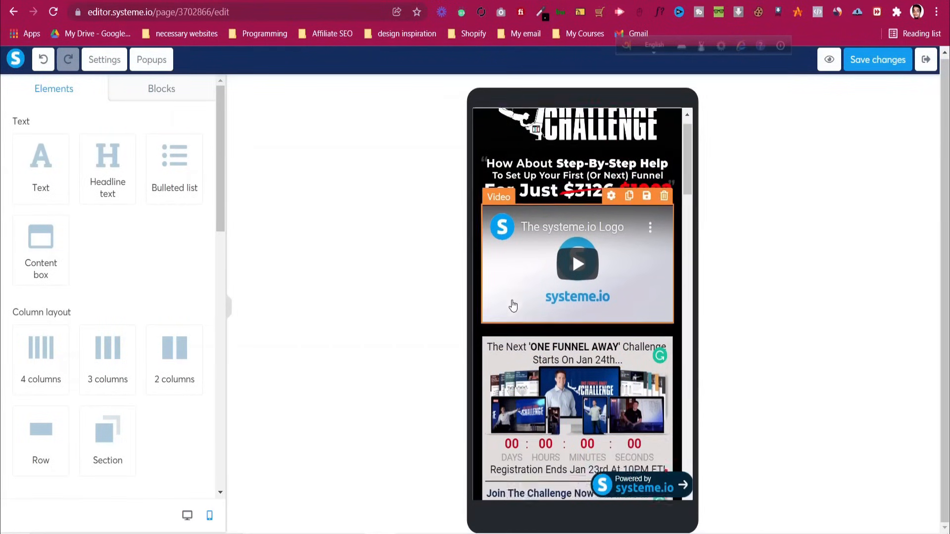
left_click(547, 247)
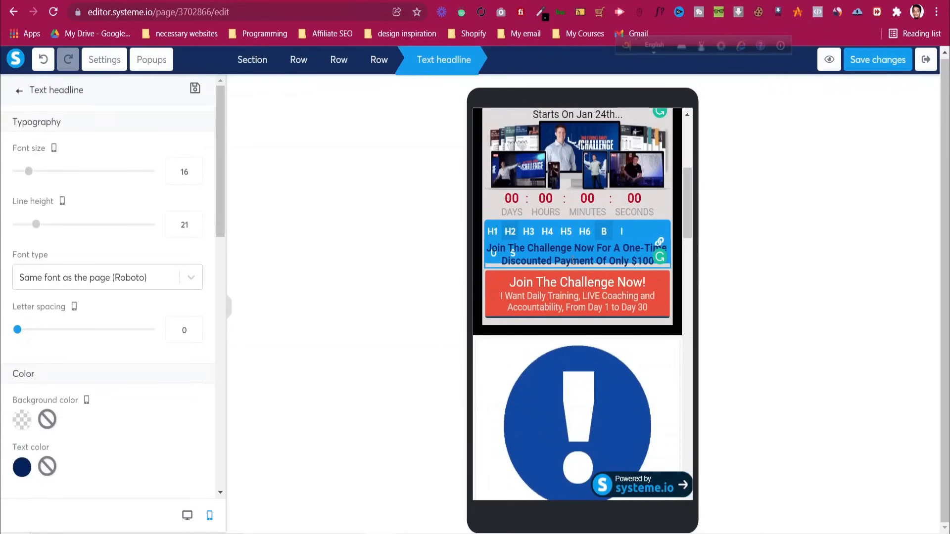
left_click(183, 177)
key("Up")
key("Up")
key("Up")
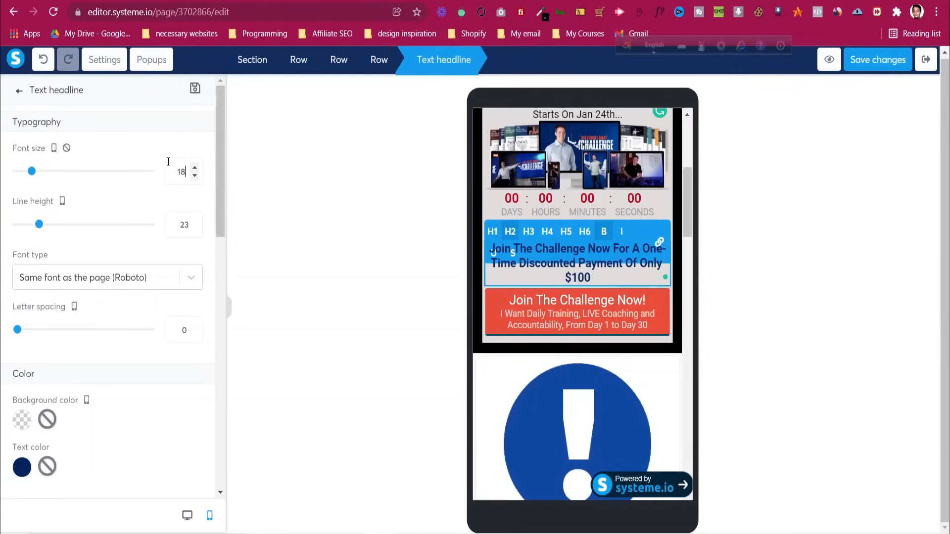
key("Up")
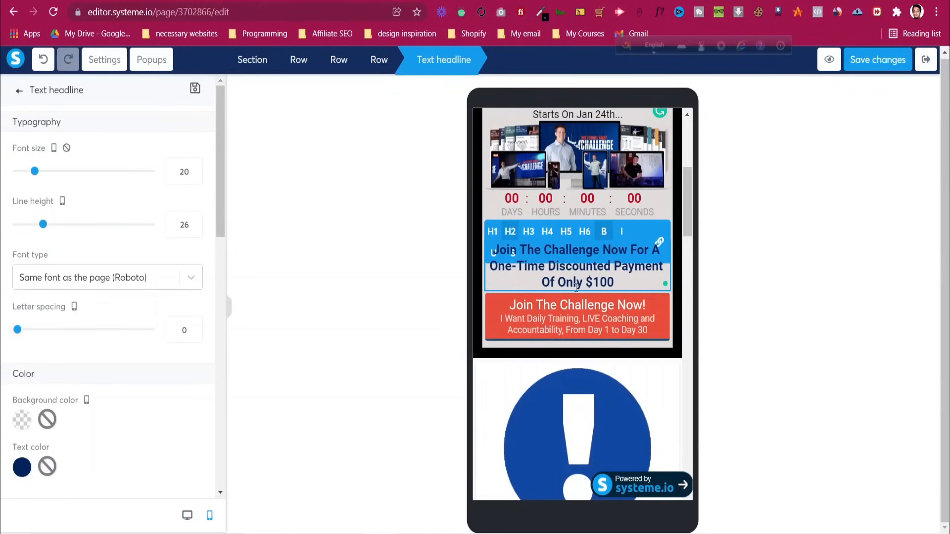
left_click(554, 207)
Raise the next ONE FUNNEL AWAY challenge start-date headline's font size to 20
scroll(574, 222, "up", 3)
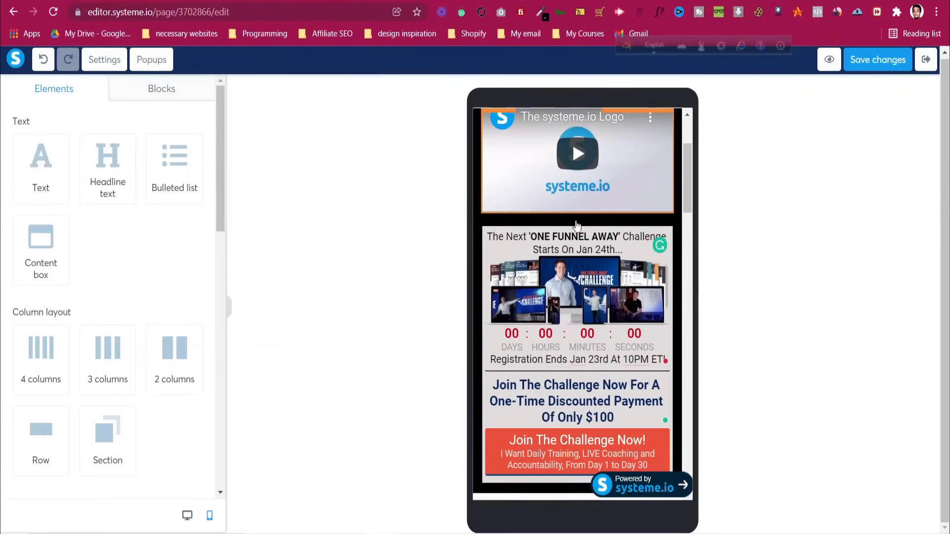
left_click(582, 238)
left_click(181, 171)
key("Up")
key("Up")
key("Up")
key("Up")
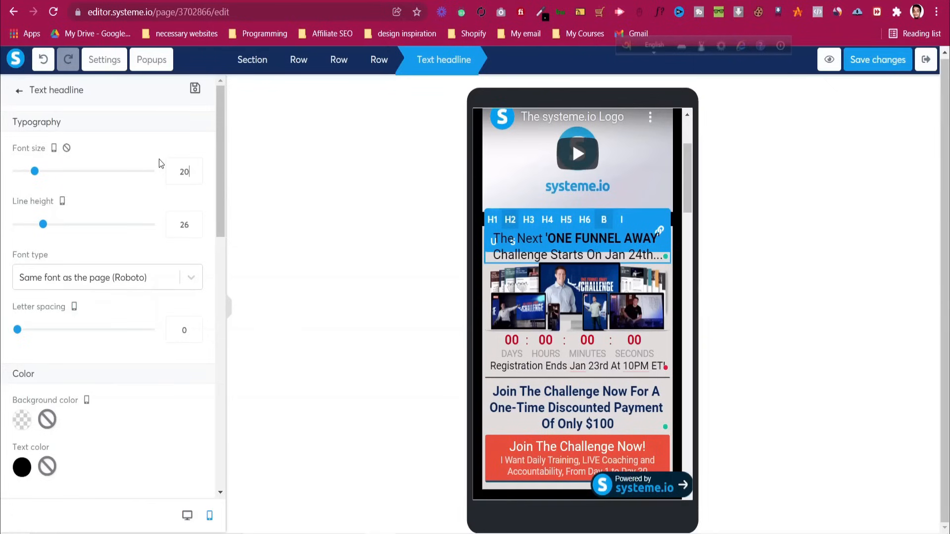
left_click(448, 307)
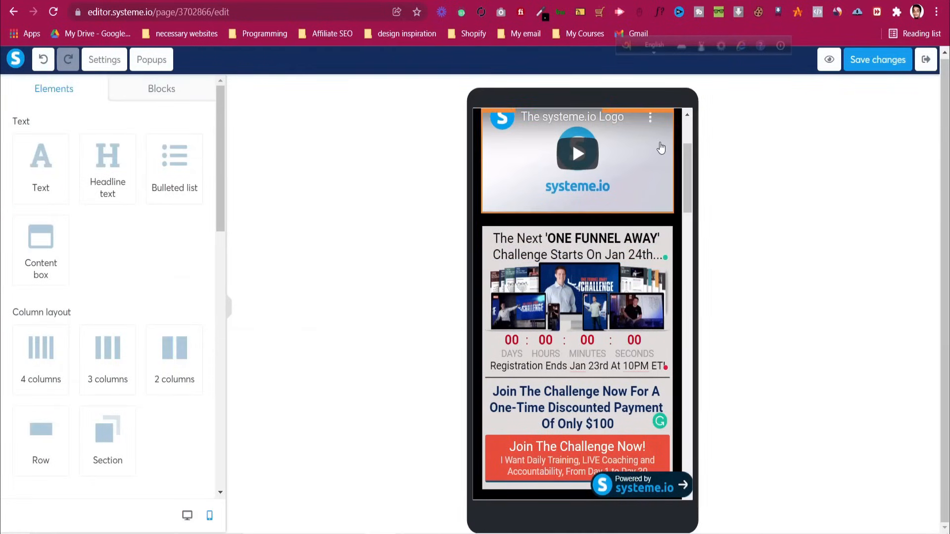
Save the page changes and return the editor to the desktop layout
scroll(606, 287, "down", 5)
scroll(606, 287, "down", 7)
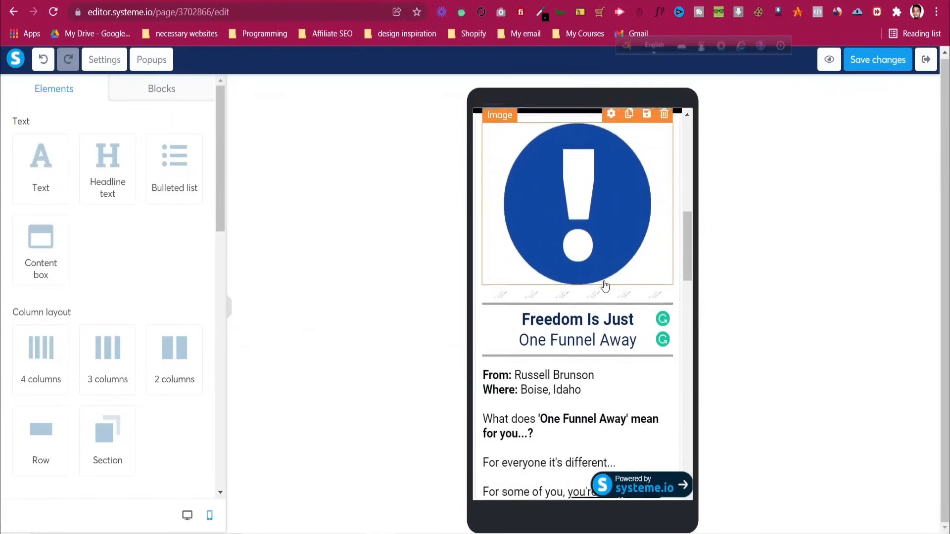
scroll(605, 287, "down", 10)
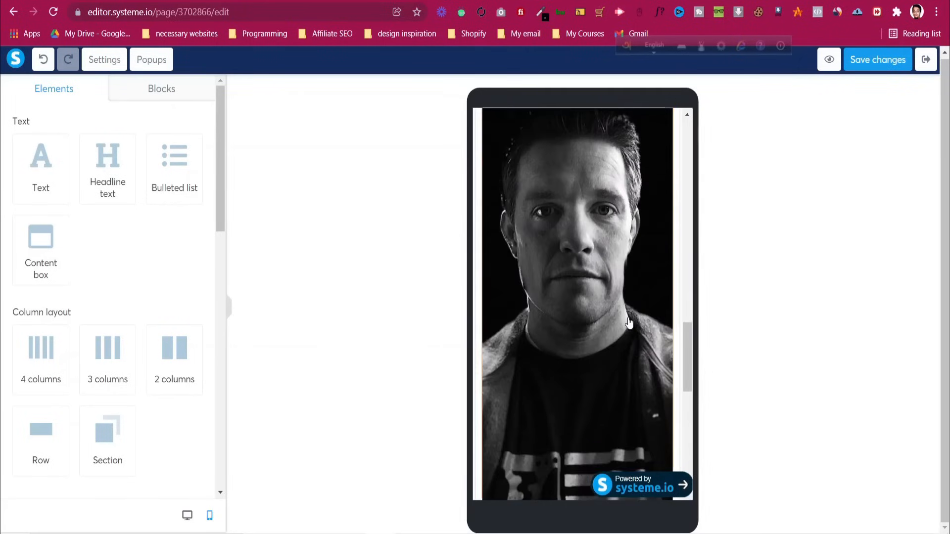
scroll(478, 372, "down", 6)
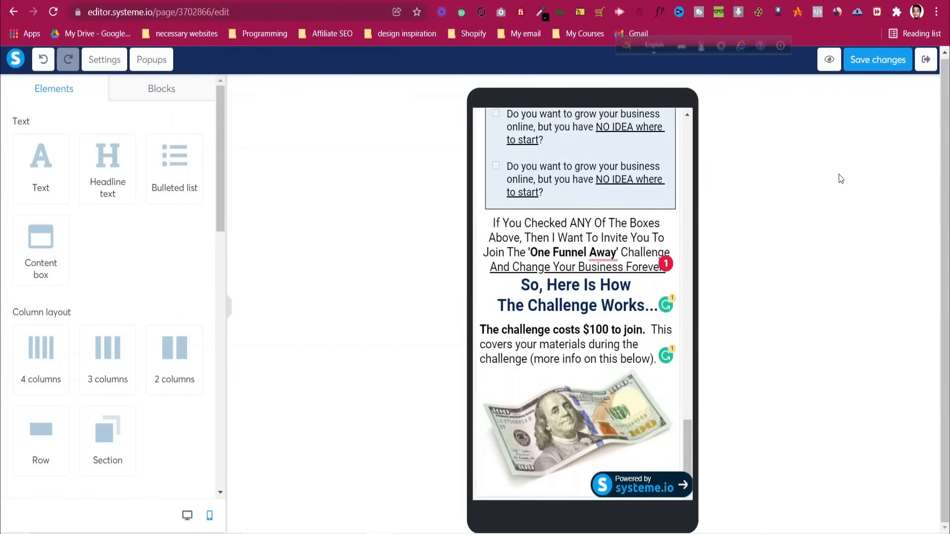
left_click(883, 70)
left_click(187, 517)
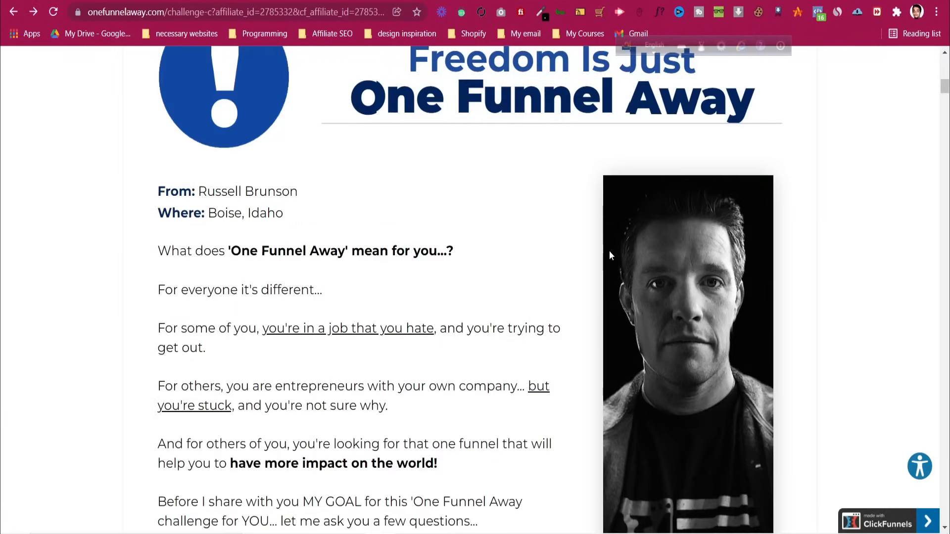
Scroll through the original One Funnel Away sales page, highlighting the 'Then In Exchange' heading
scroll(610, 252, "down", 15)
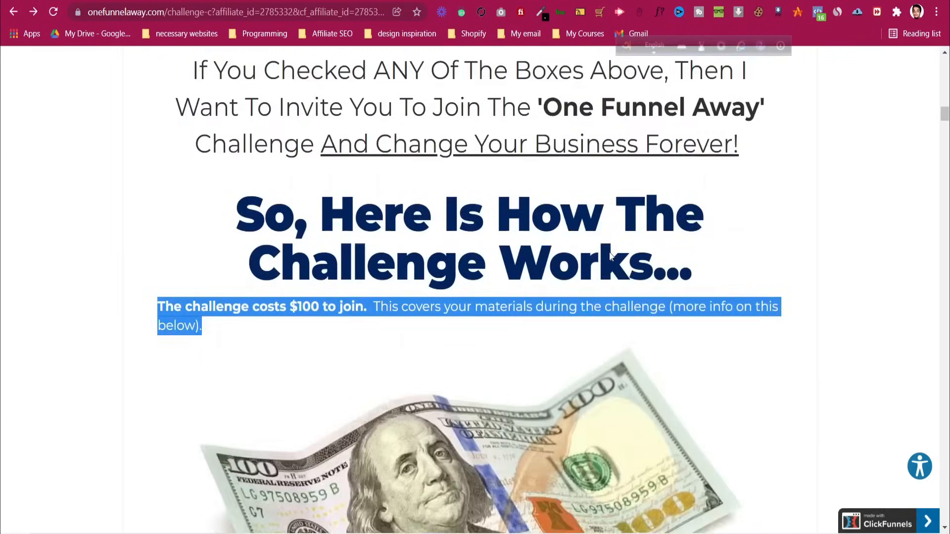
scroll(611, 256, "down", 5)
scroll(612, 256, "down", 8)
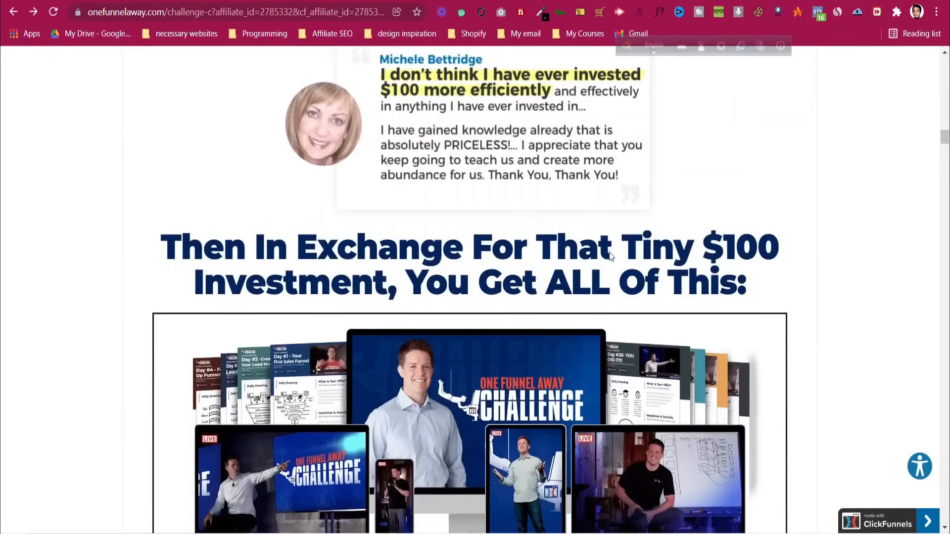
scroll(610, 255, "down", 12)
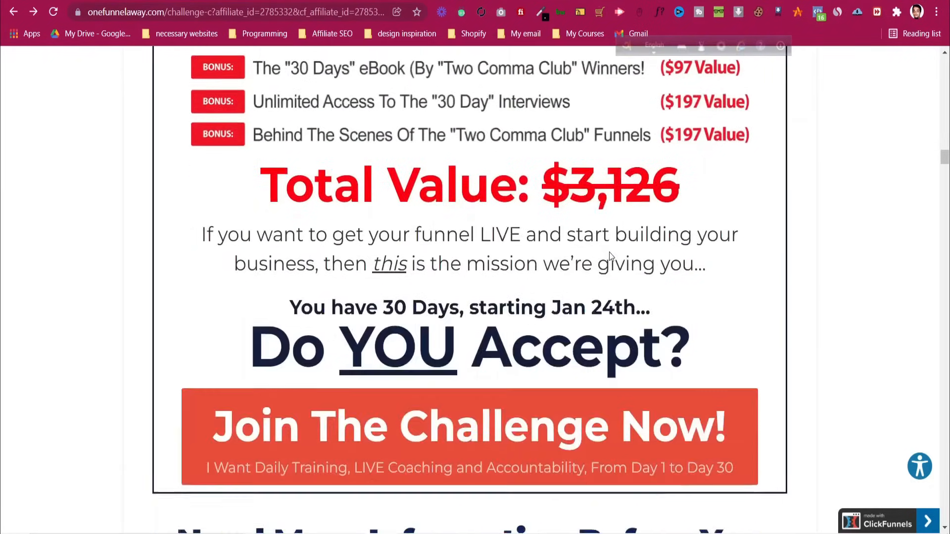
scroll(611, 256, "up", 5)
scroll(610, 257, "up", 8)
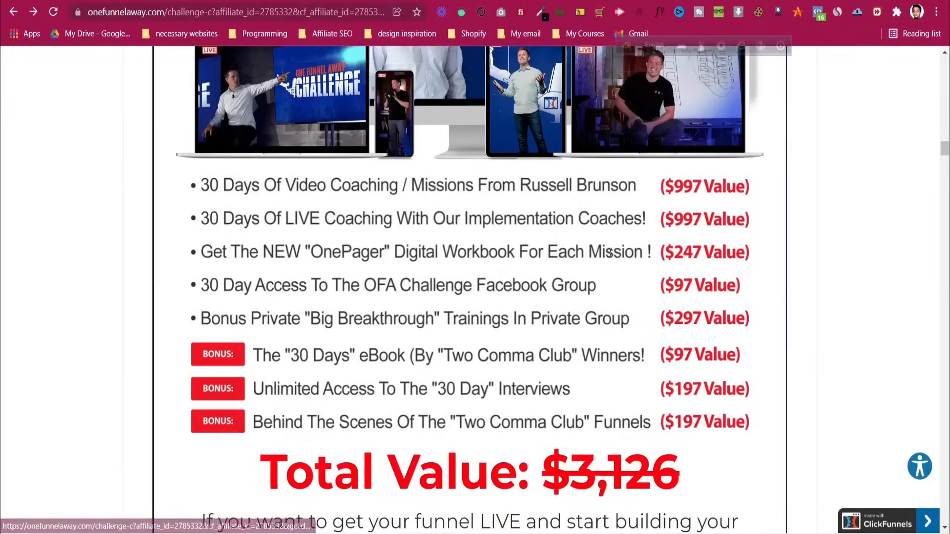
scroll(304, 242, "down", 3)
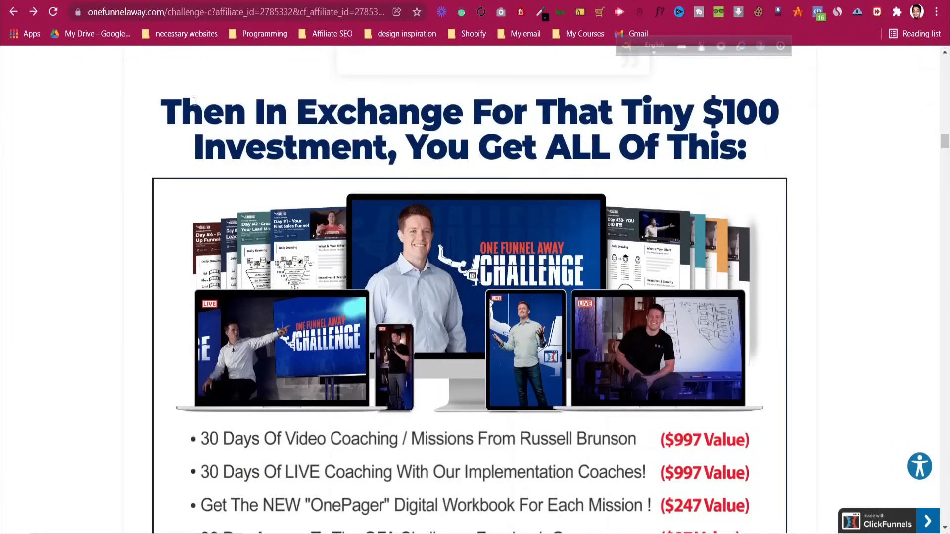
left_click_drag(159, 119, 777, 154)
scroll(753, 162, "down", 20)
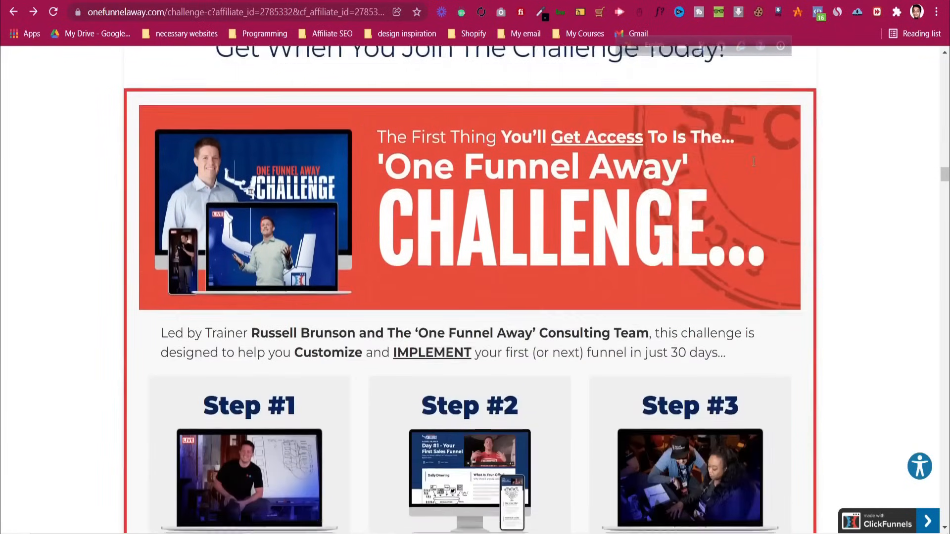
scroll(753, 162, "down", 20)
scroll(753, 161, "down", 20)
scroll(753, 163, "down", 20)
scroll(754, 164, "down", 20)
scroll(754, 164, "down", 20)
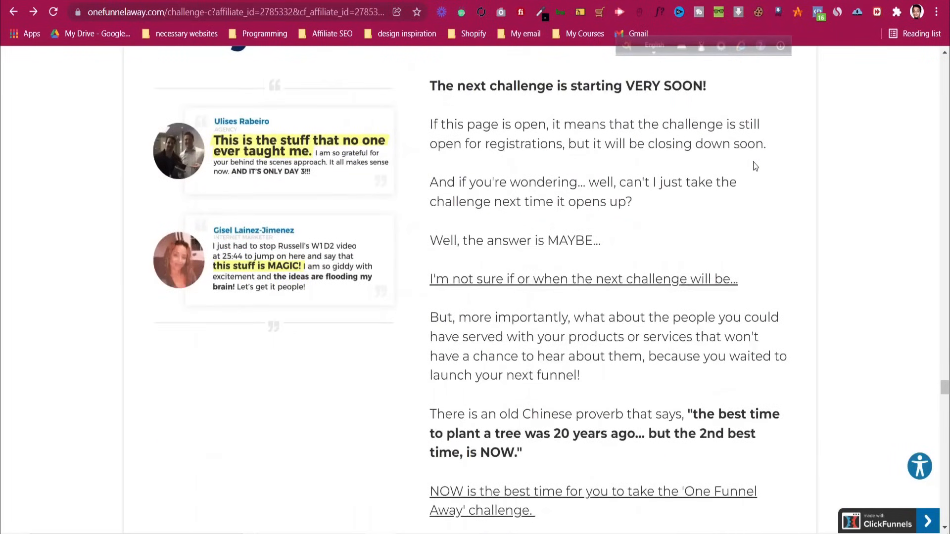
scroll(754, 165, "down", 15)
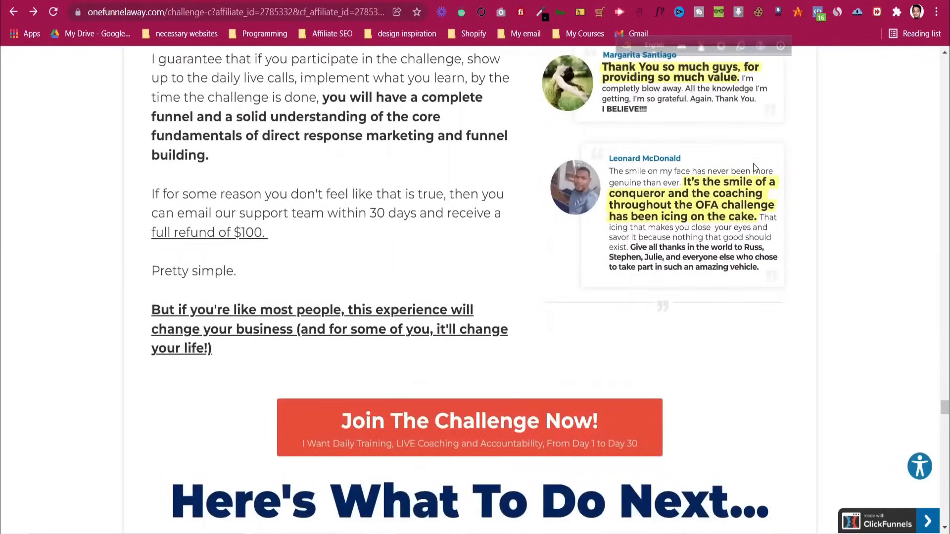
scroll(753, 163, "down", 20)
scroll(754, 163, "down", 13)
scroll(753, 162, "up", 18)
scroll(749, 169, "up", 12)
scroll(749, 168, "down", 15)
scroll(749, 168, "up", 15)
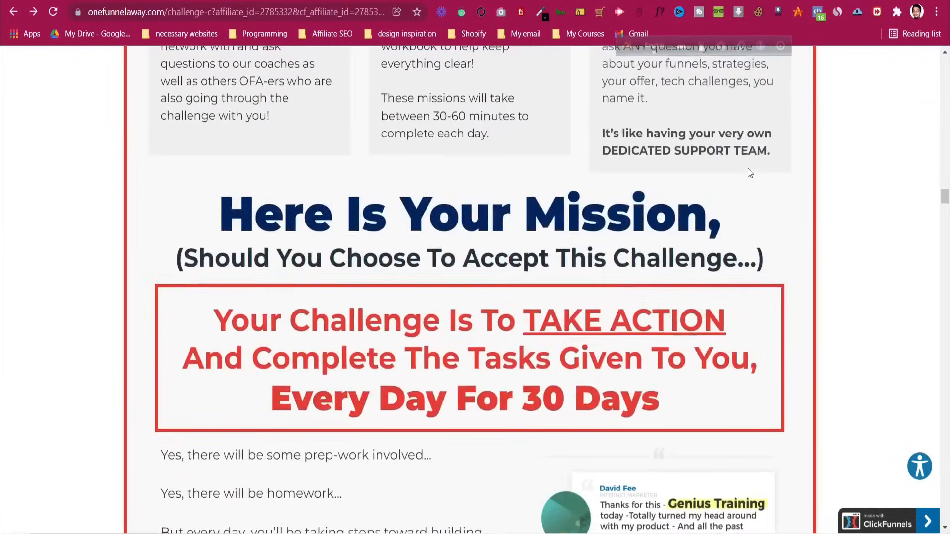
scroll(747, 168, "up", 15)
scroll(741, 171, "down", 3)
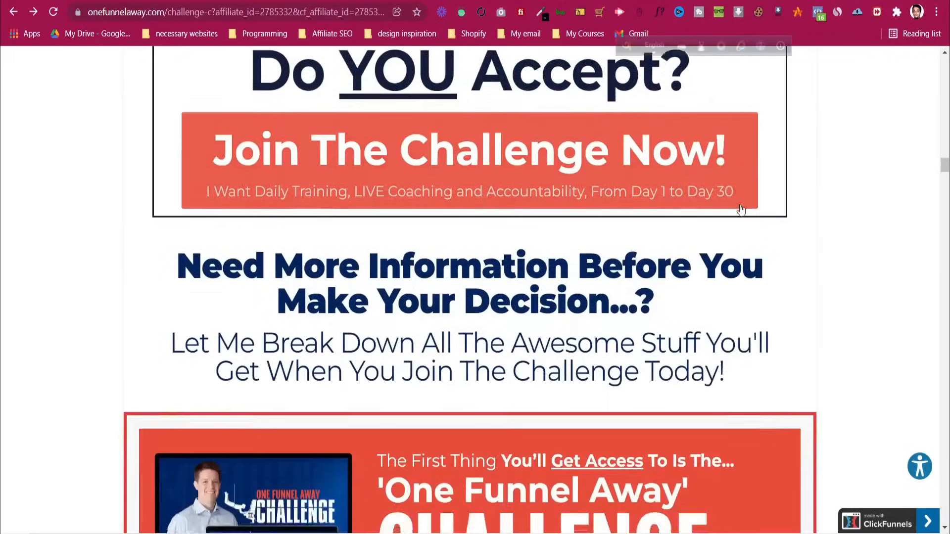
scroll(742, 210, "down", 15)
scroll(738, 210, "up", 10)
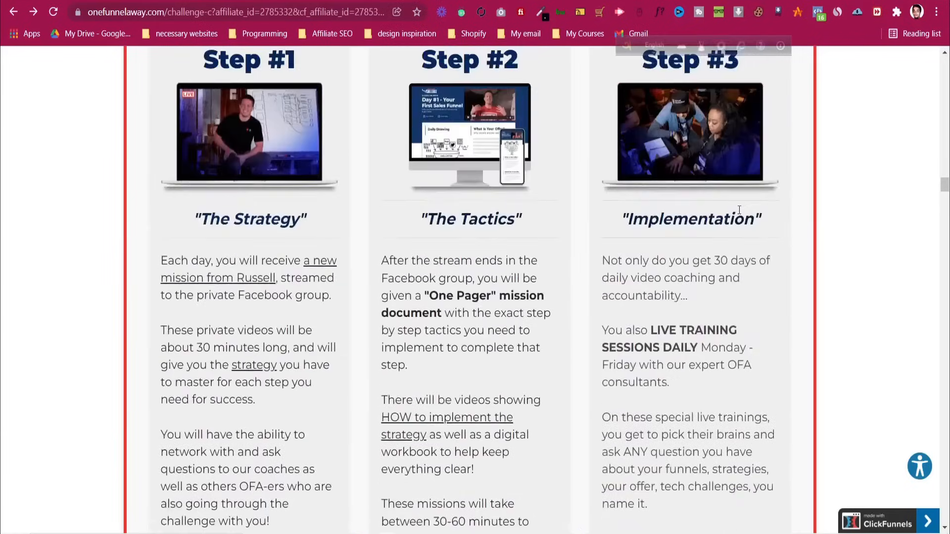
scroll(739, 210, "up", 15)
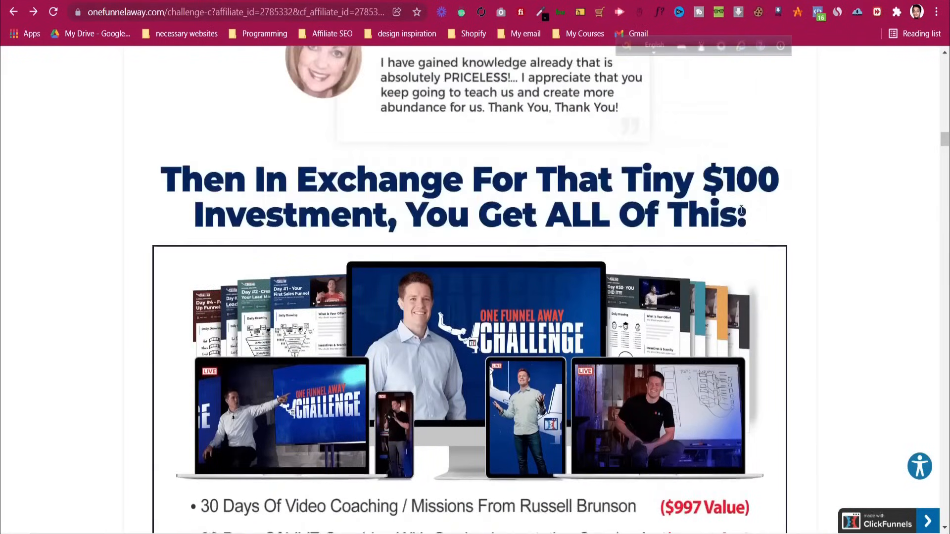
scroll(741, 209, "down", 15)
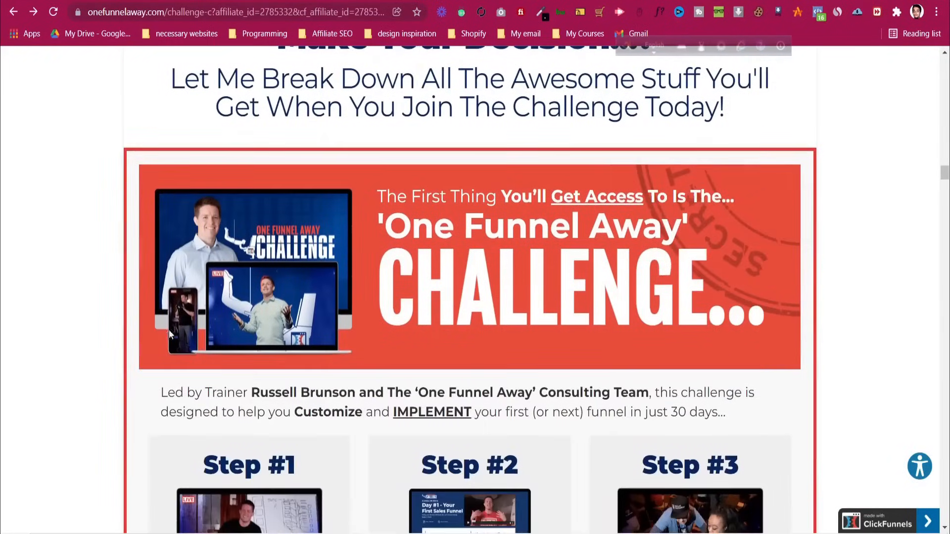
Review the remaining banner and paragraph sections, then switch to the Systeme.io preview tab
left_click_drag(168, 330, 500, 191)
scroll(256, 245, "down", 2)
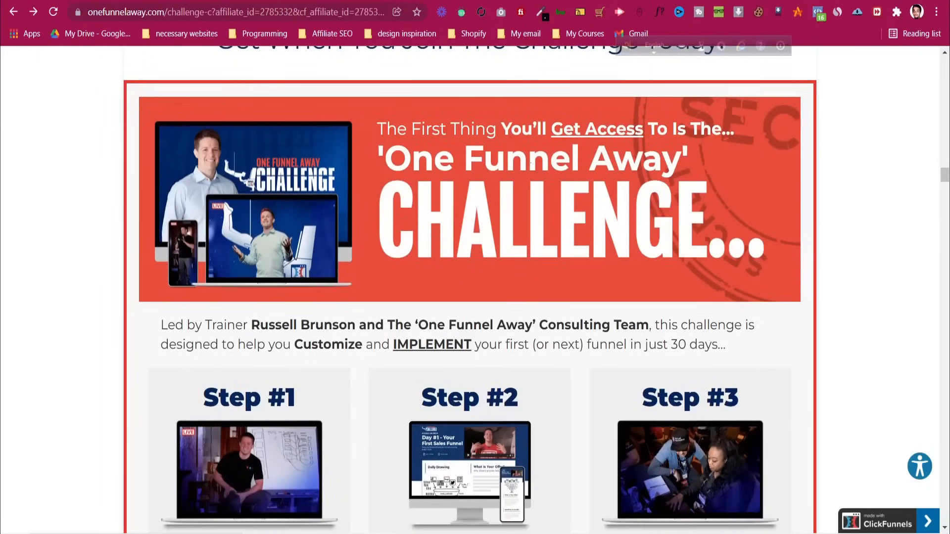
scroll(210, 154, "up", 4)
scroll(122, 193, "down", 3)
scroll(125, 88, "down", 6)
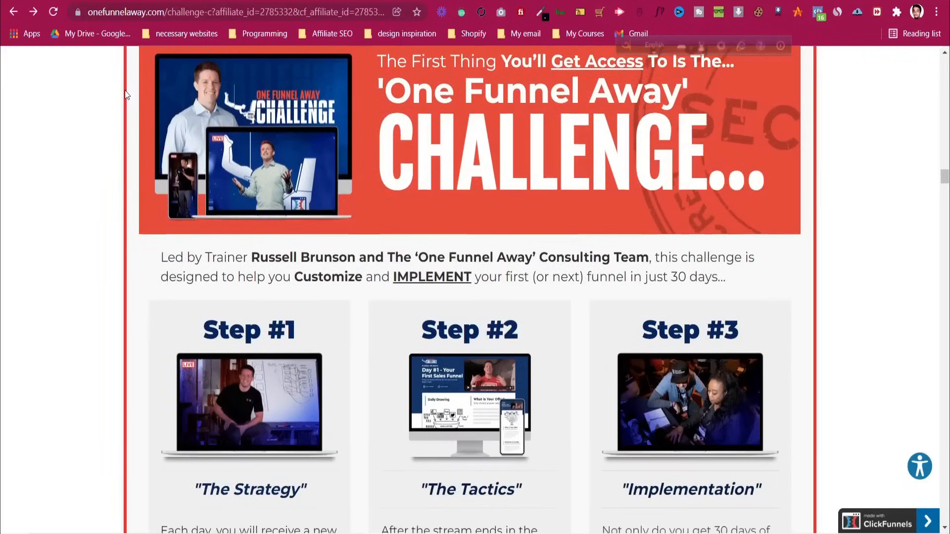
scroll(138, 106, "up", 3)
scroll(354, 150, "up", 2)
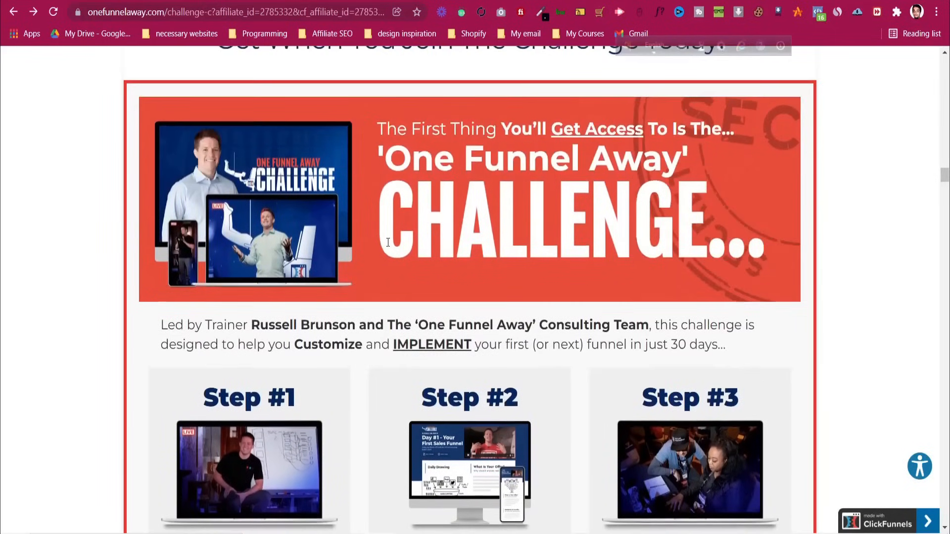
left_click_drag(237, 247, 535, 225)
left_click(539, 222)
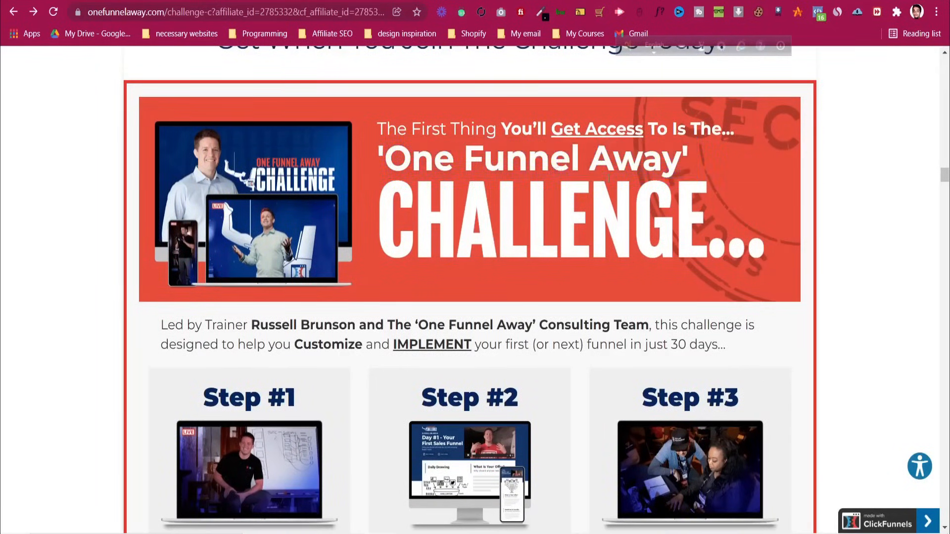
scroll(204, 240, "down", 1)
left_click_drag(157, 263, 492, 277)
scroll(409, 272, "down", 3)
left_click(409, 272)
scroll(468, 242, "down", 5)
scroll(470, 244, "down", 6)
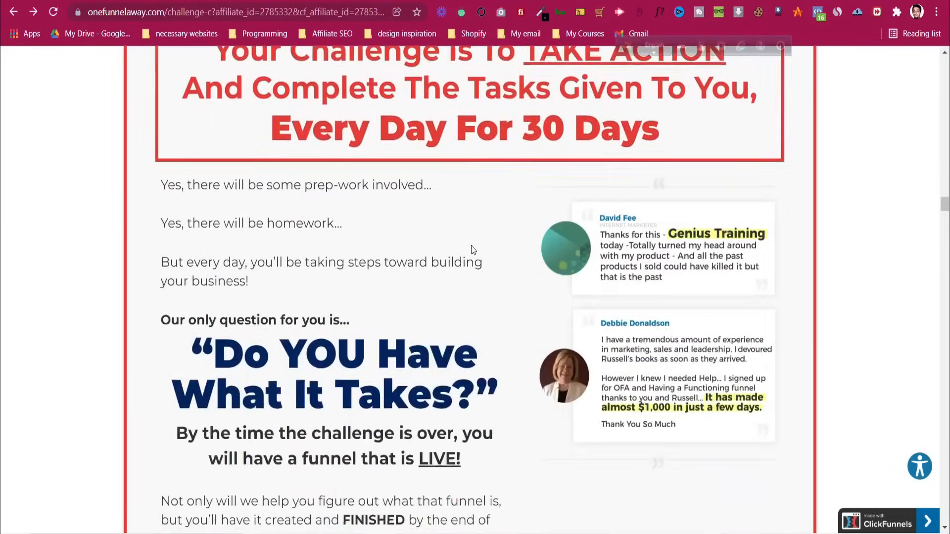
scroll(471, 249, "up", 15)
scroll(470, 250, "up", 15)
key("ctrl+Tab")
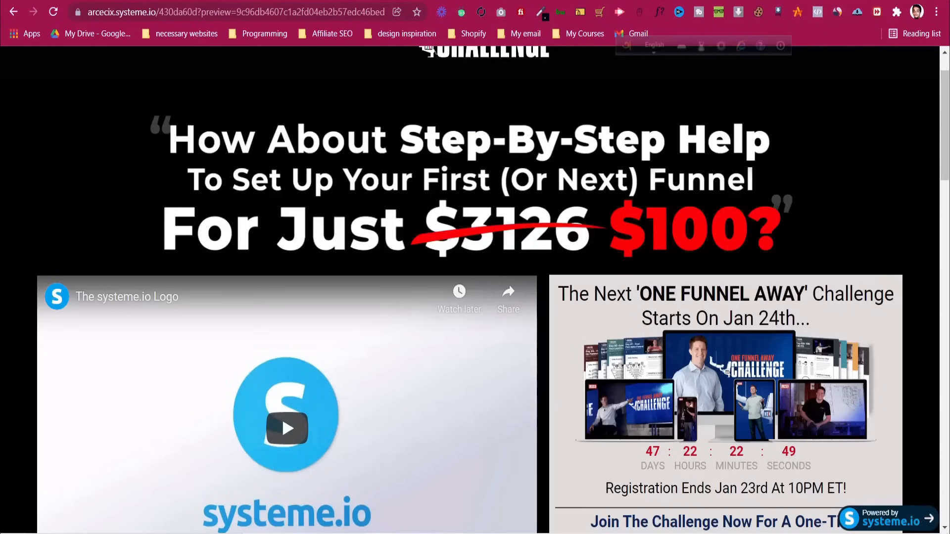
Drop an empty Row below the $100 bill image in the Systeme.io editor
scroll(524, 394, "down", 4)
key("ctrl+Tab")
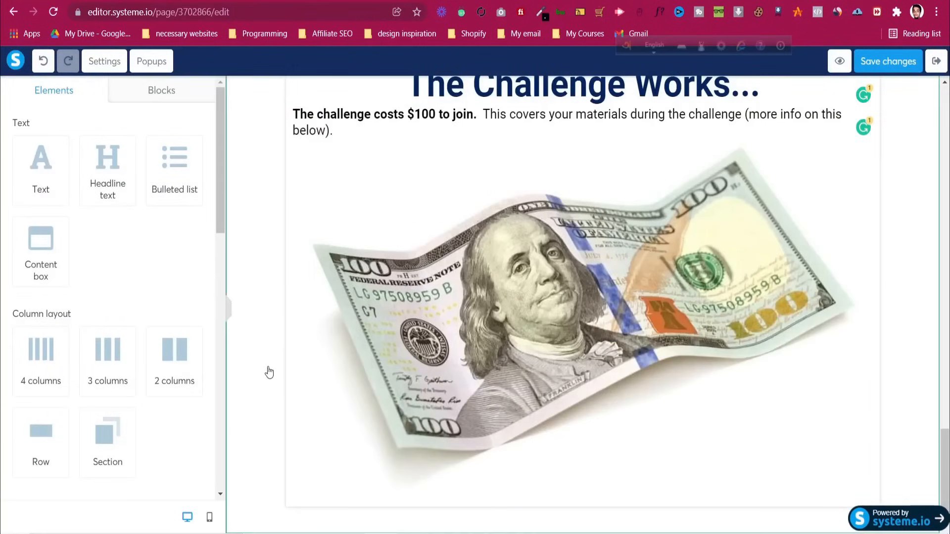
scroll(64, 273, "down", 3)
left_click_drag(40, 297, 448, 465)
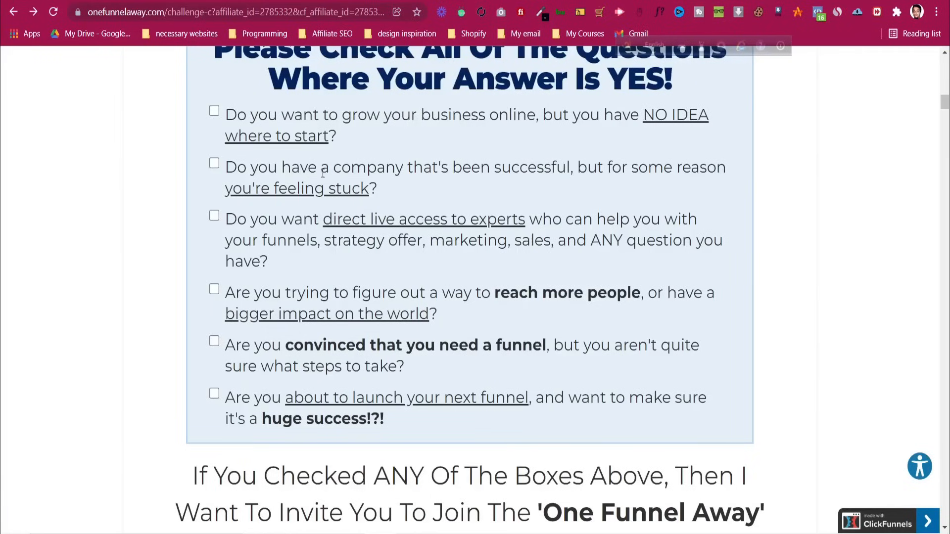
scroll(335, 202, "up", 15)
scroll(336, 202, "down", 20)
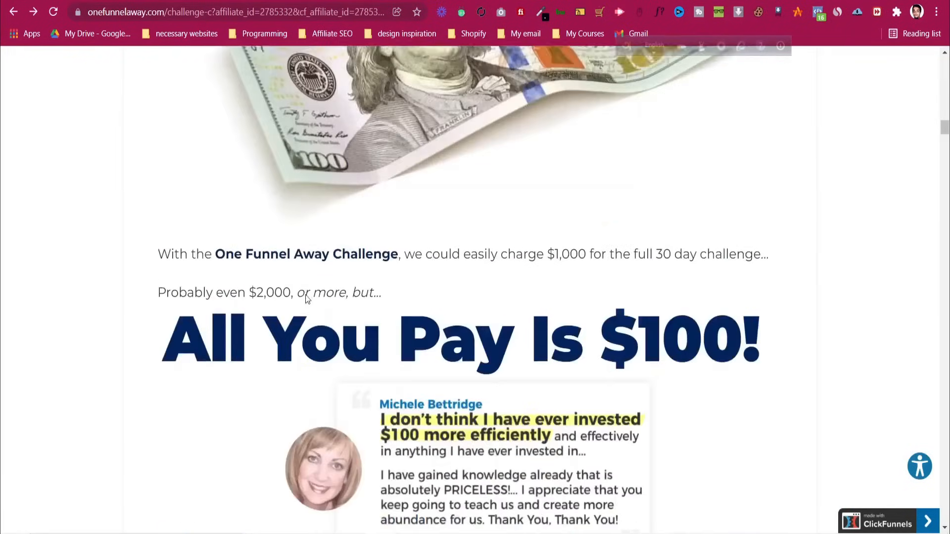
scroll(307, 300, "down", 10)
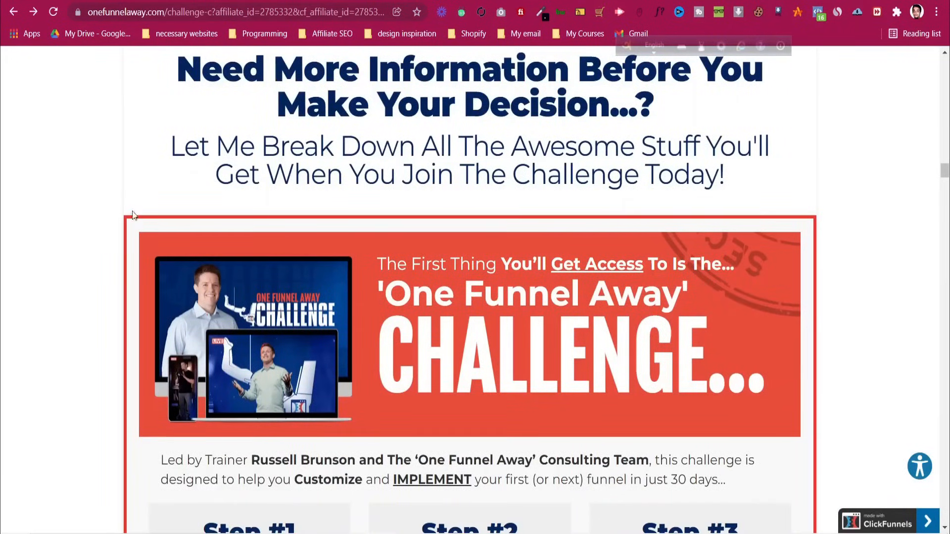
Save the challenge banner image as ofa_small-min.png
right_click(321, 309)
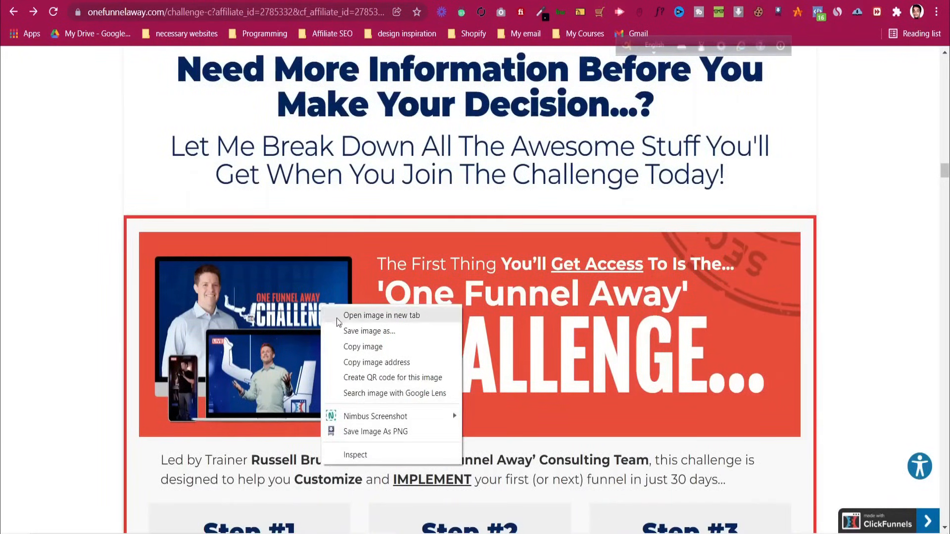
left_click(344, 330)
left_click(373, 270)
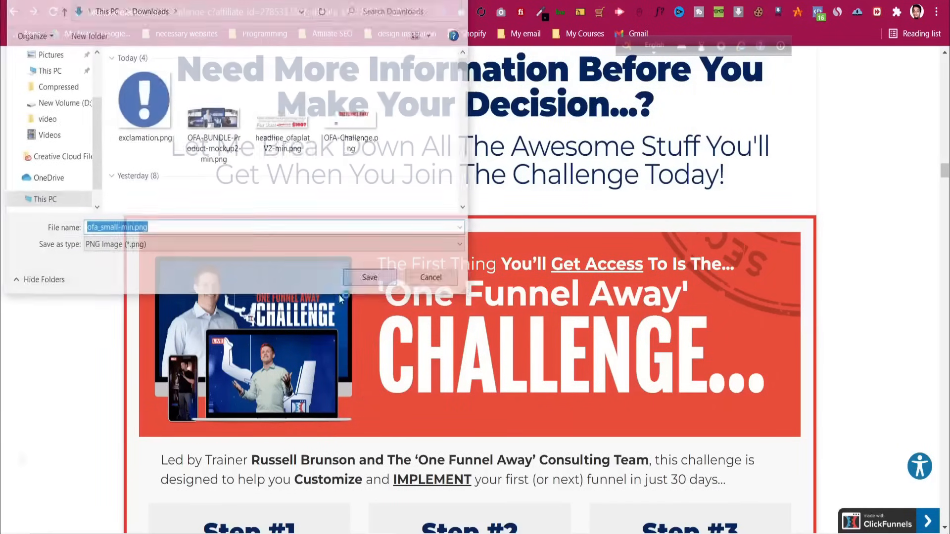
Inspect the banner row and read its background colour as hex #e84d35
right_click(423, 428)
left_click(451, 417)
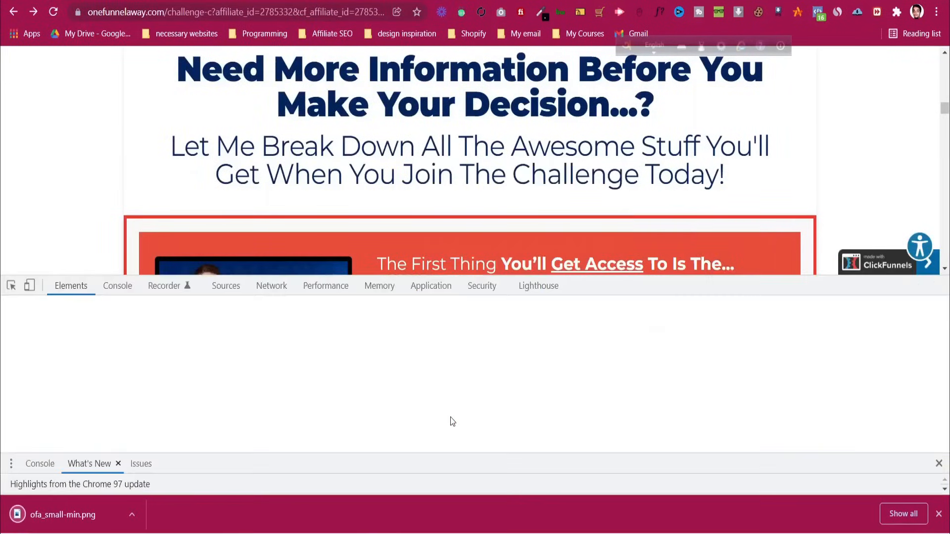
left_click(151, 241)
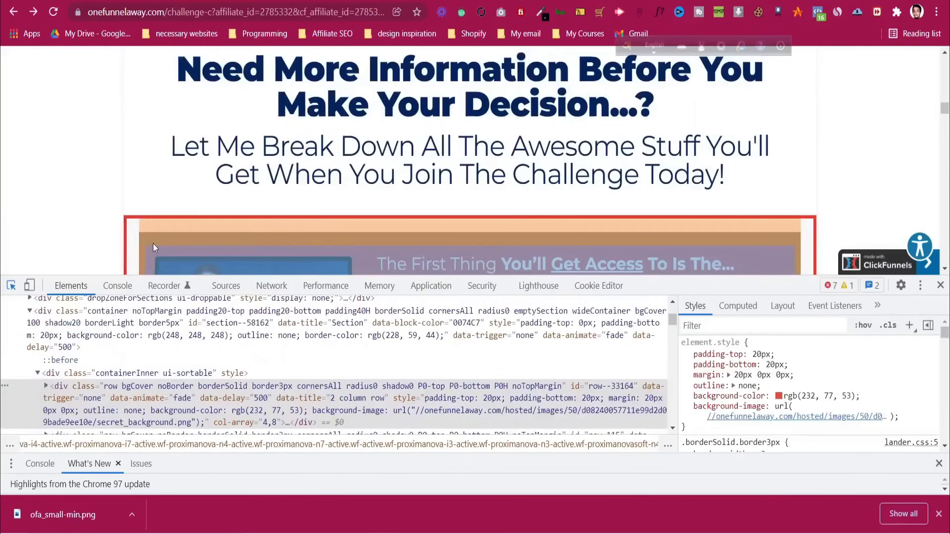
mouse_move(806, 421)
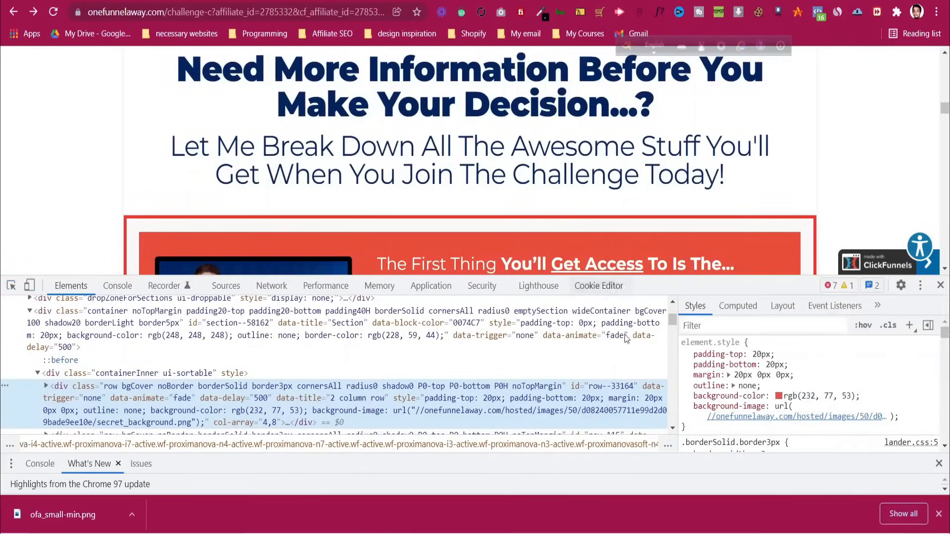
left_click(779, 397)
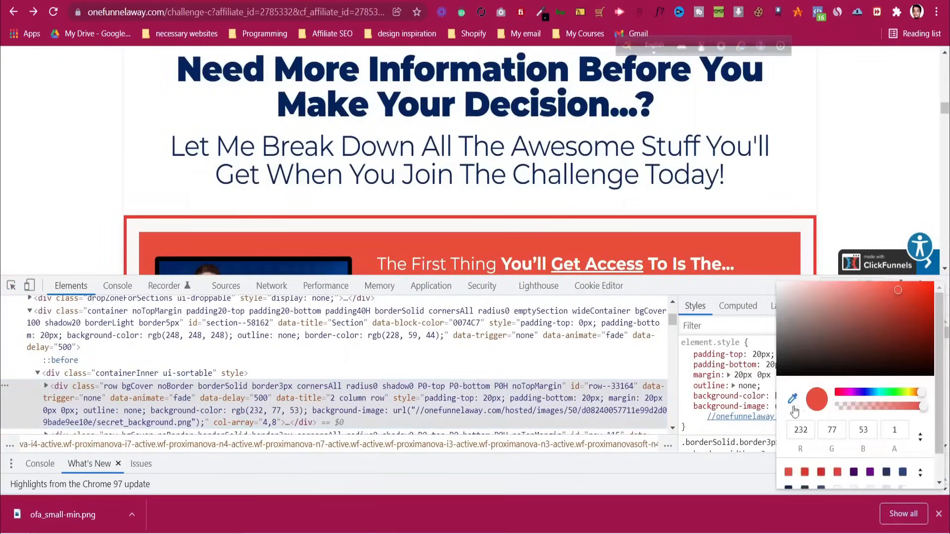
left_click(920, 473)
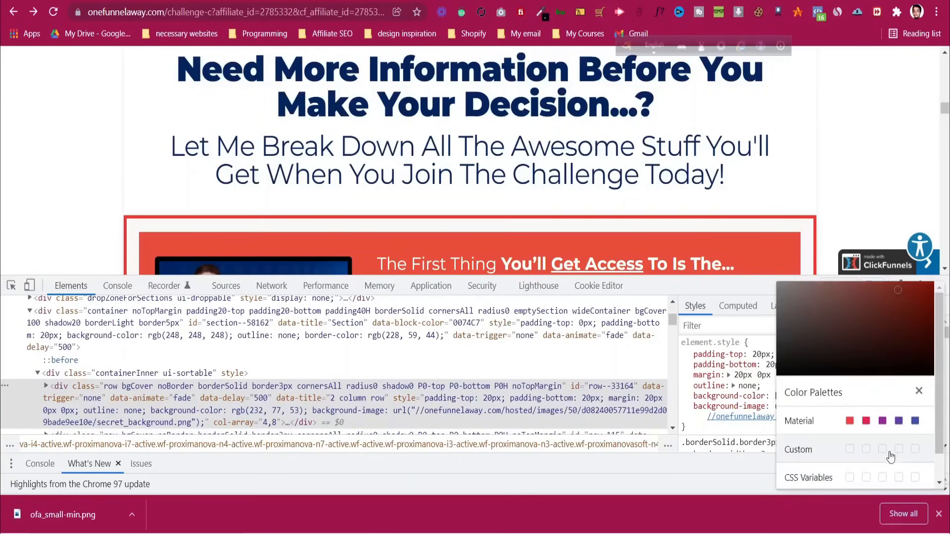
left_click(920, 430)
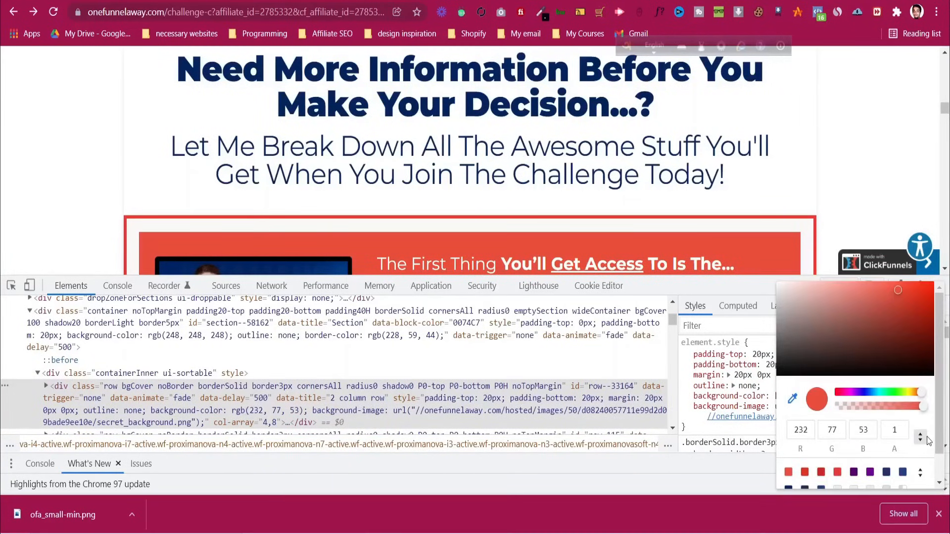
left_click(920, 436)
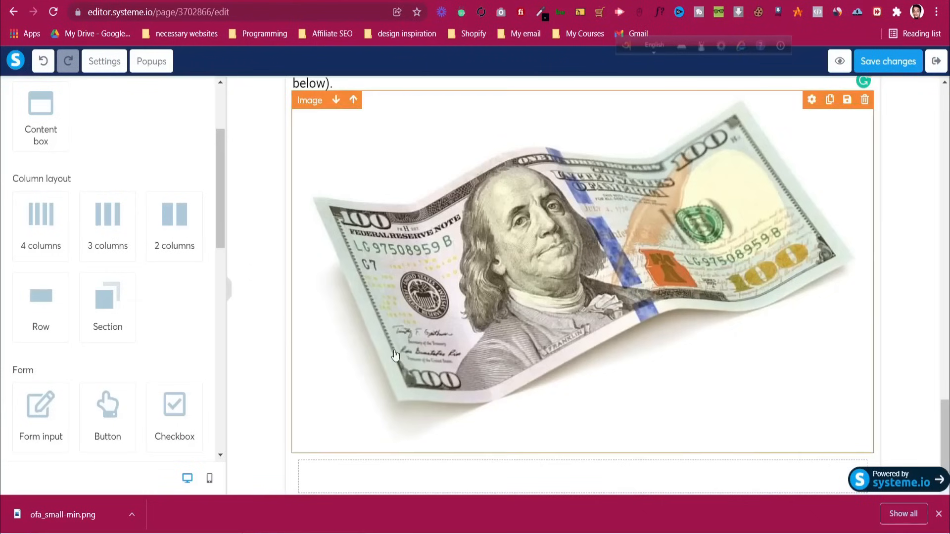
Place the 2 columns element into the empty row beneath the $100 bill image
scroll(338, 451, "down", 1)
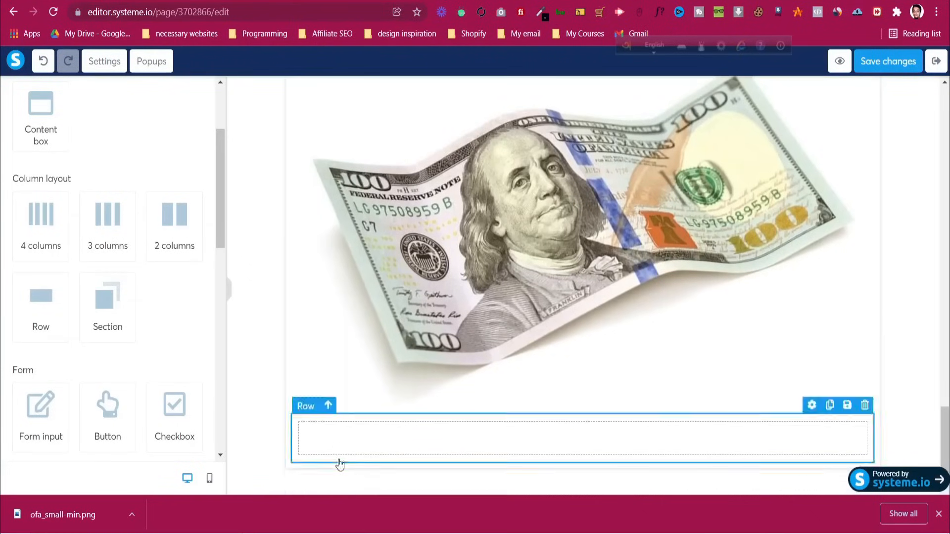
left_click(365, 447)
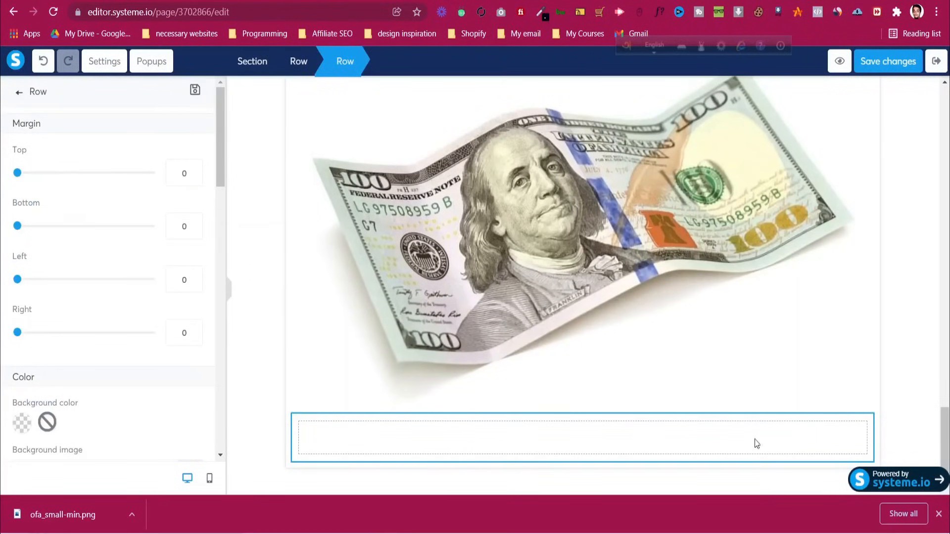
left_click(830, 448)
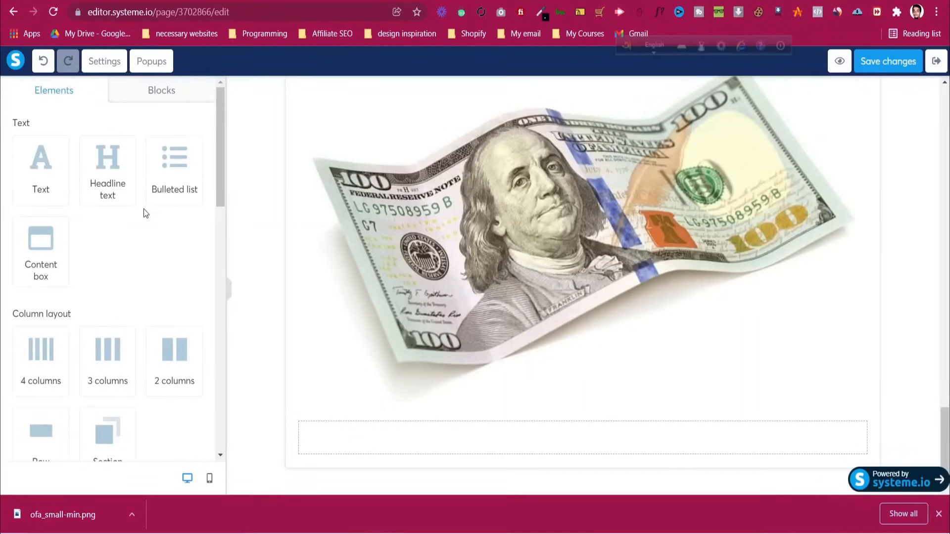
scroll(134, 248, "down", 3)
left_click_drag(166, 213, 435, 433)
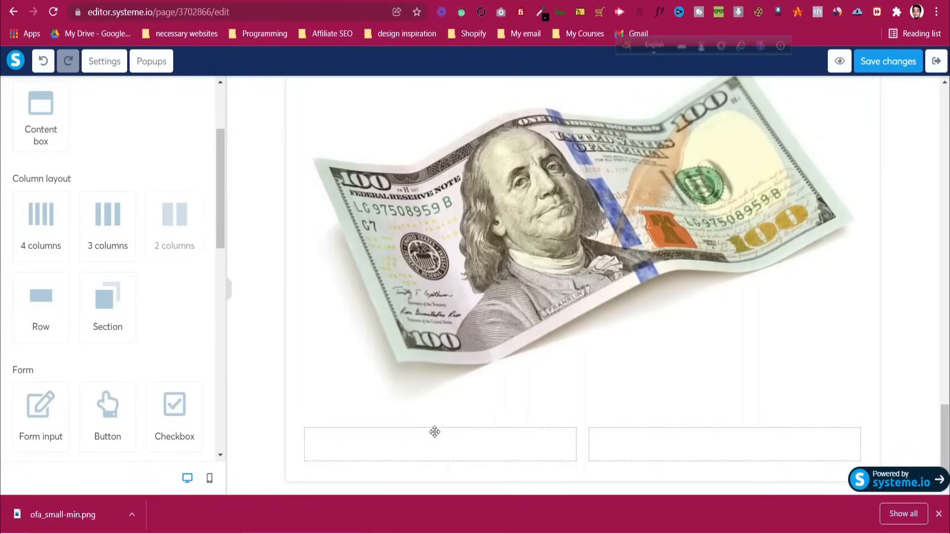
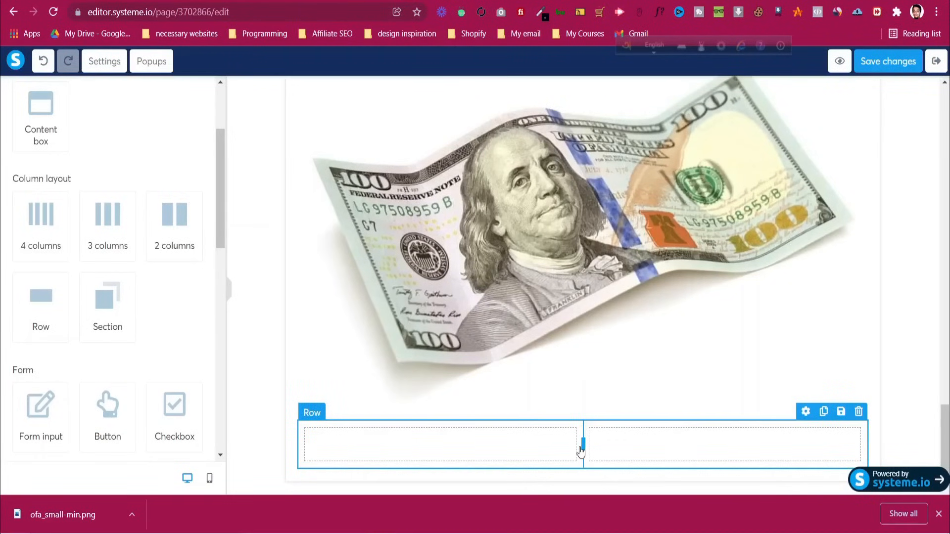
Widen the left column of the row under the banknote and drop an Image element into it
left_click_drag(583, 445, 402, 446)
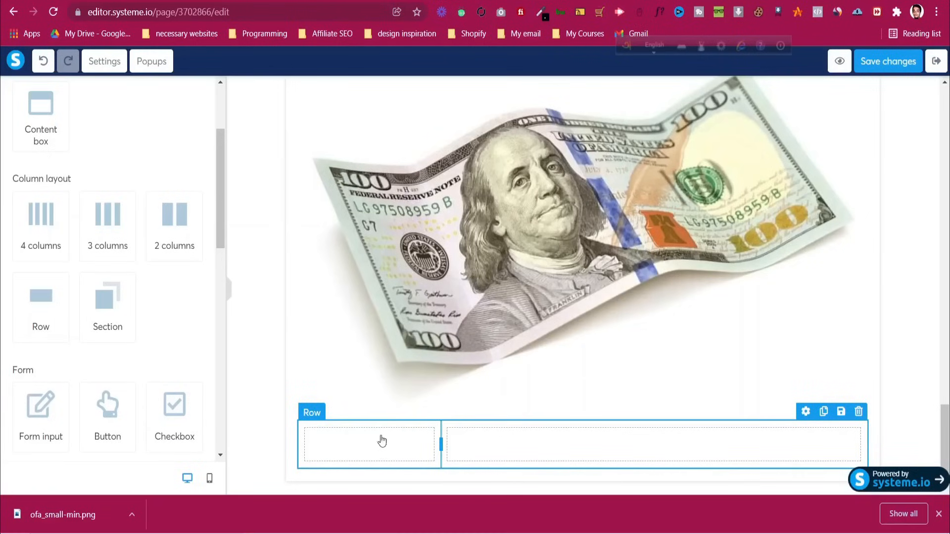
scroll(178, 424, "down", 8)
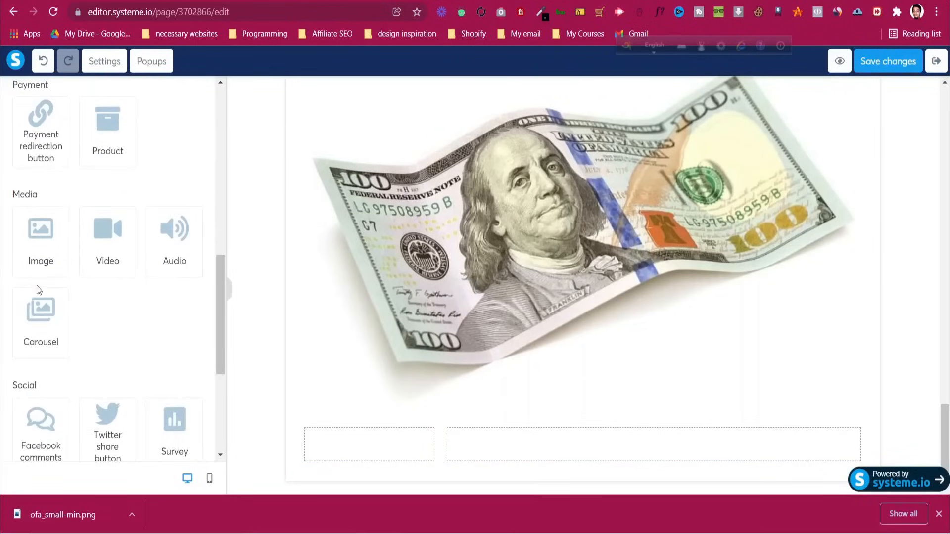
left_click_drag(51, 280, 382, 448)
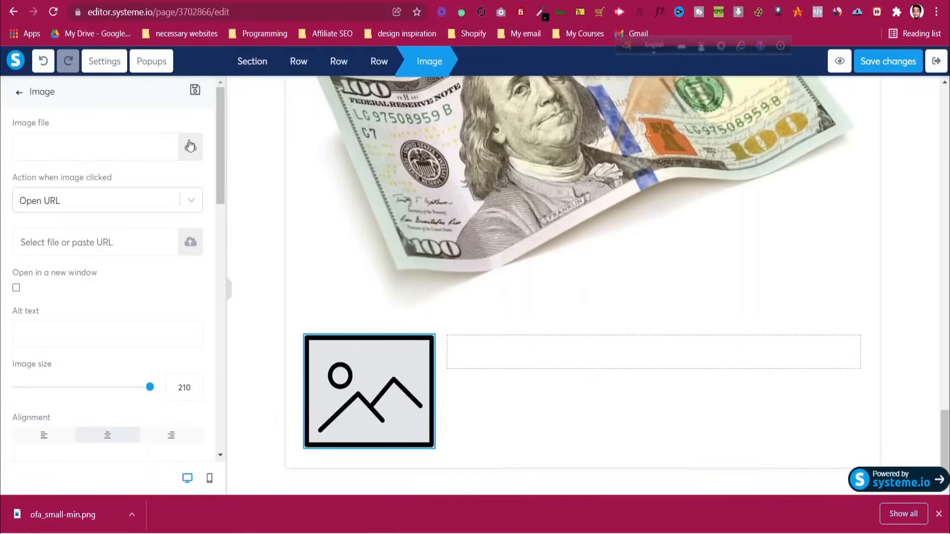
Upload ofa_small-min.png from Downloads and insert it as the left column's image
left_click(190, 146)
left_click(475, 306)
left_click(148, 115)
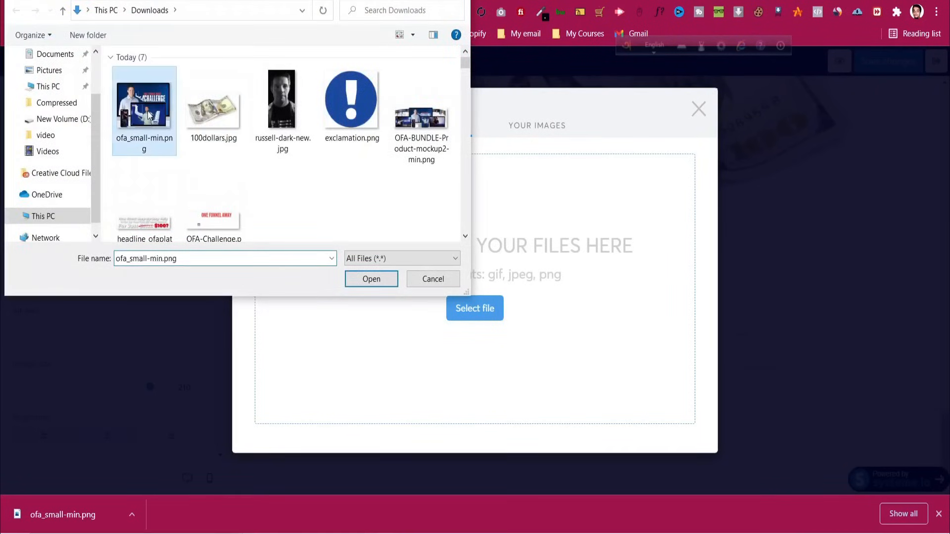
left_click(384, 282)
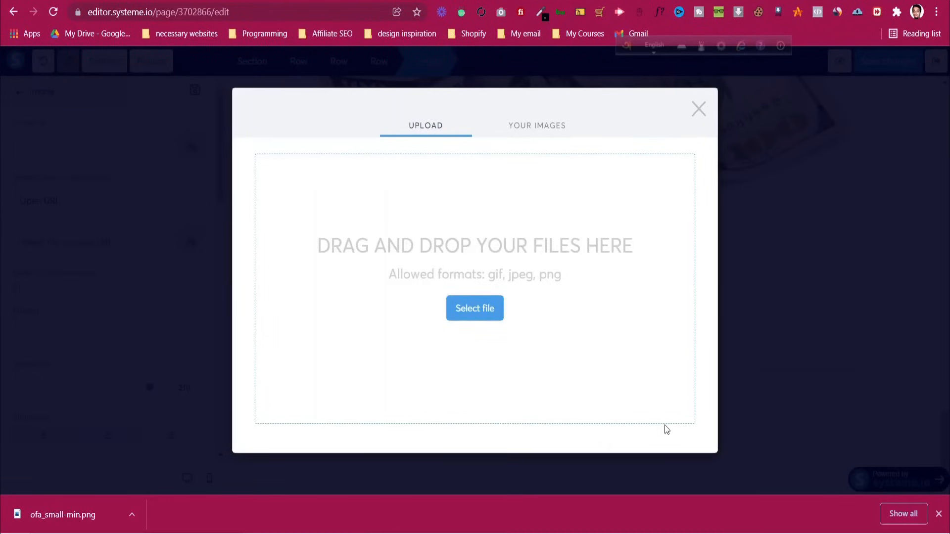
left_click(691, 451)
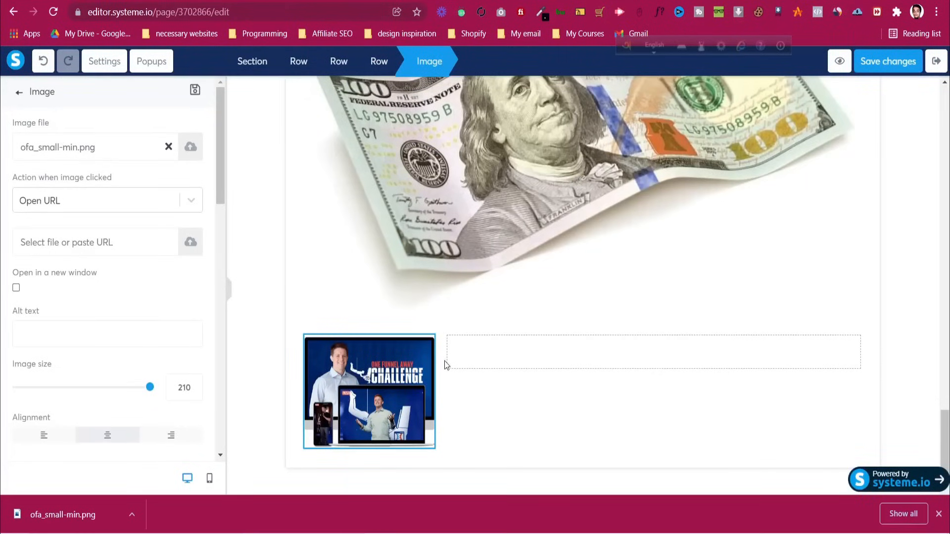
left_click(460, 376)
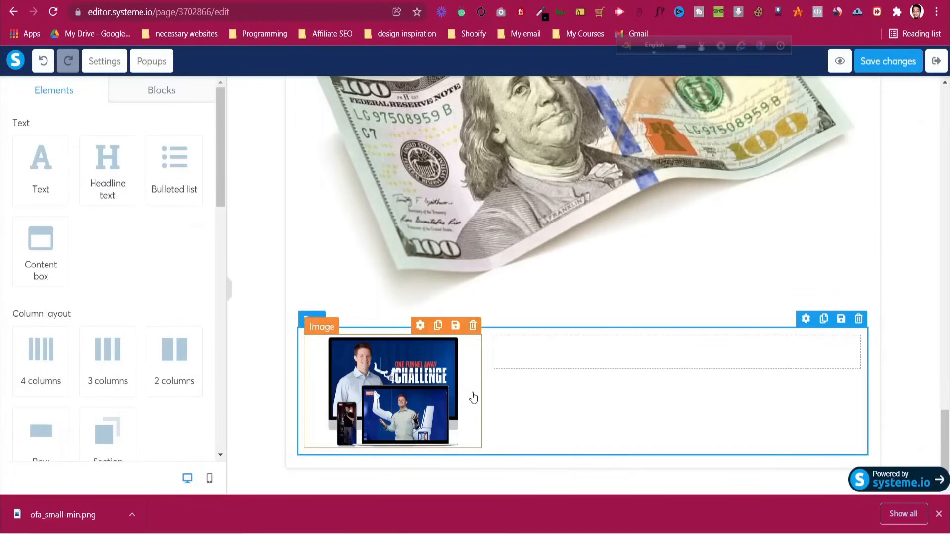
Give the two-column row a solid border 3px thick
left_click(549, 431)
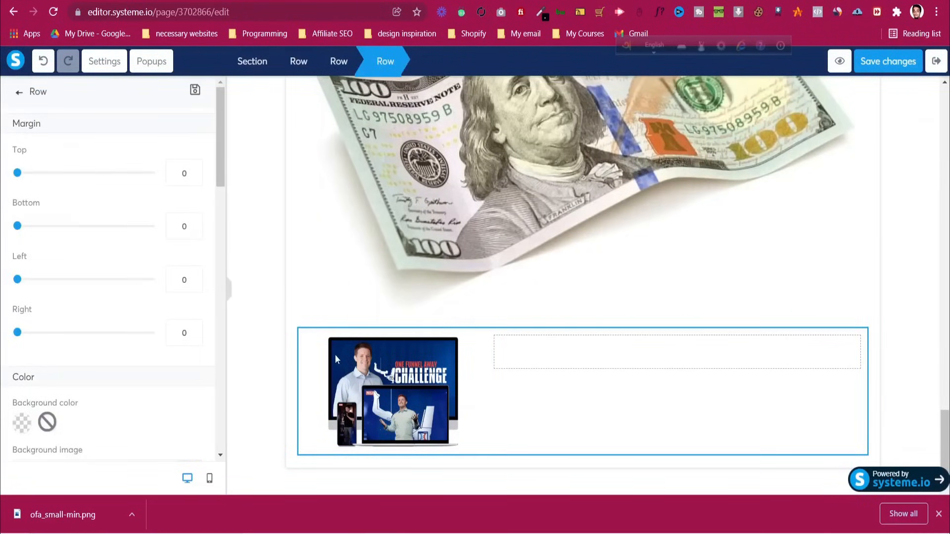
left_click(300, 330)
left_click(300, 331)
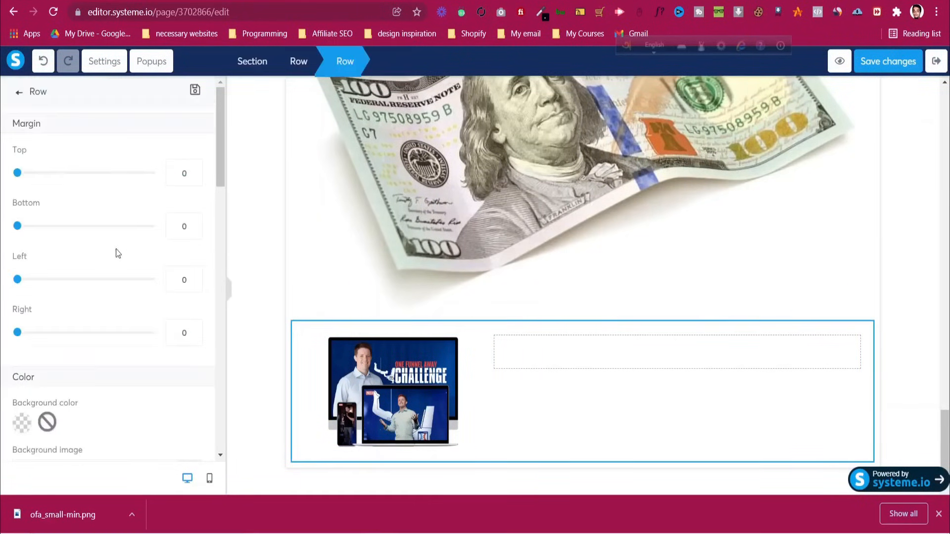
scroll(114, 250, "down", 5)
scroll(110, 250, "down", 3)
scroll(108, 255, "down", 4)
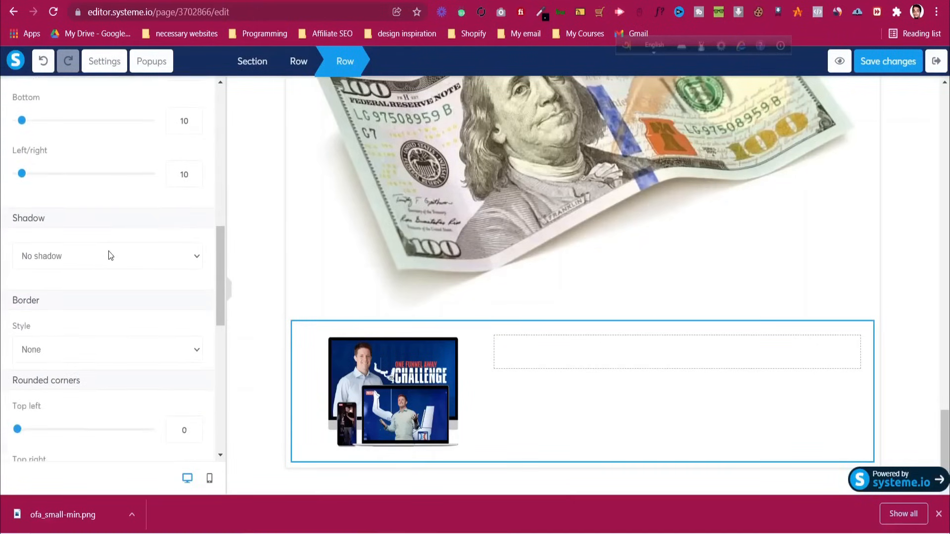
left_click(87, 281)
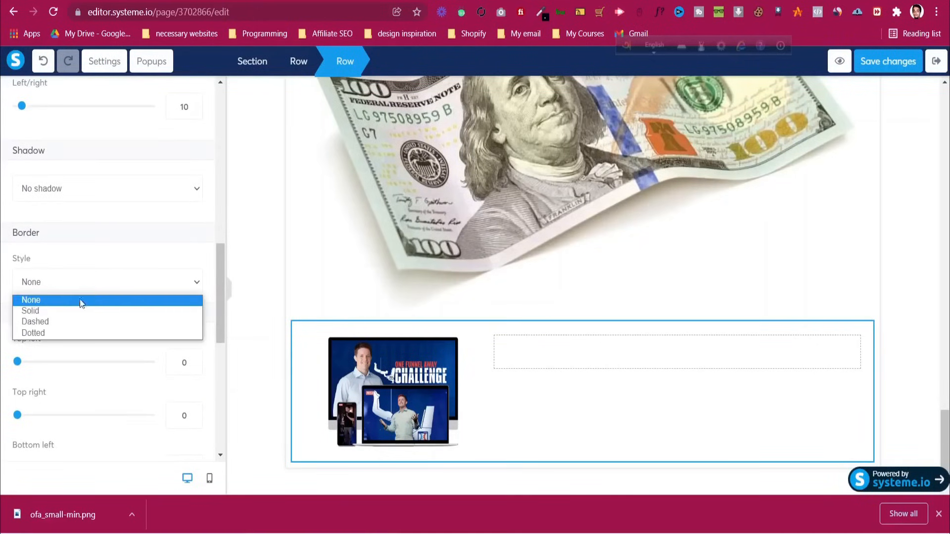
left_click(74, 312)
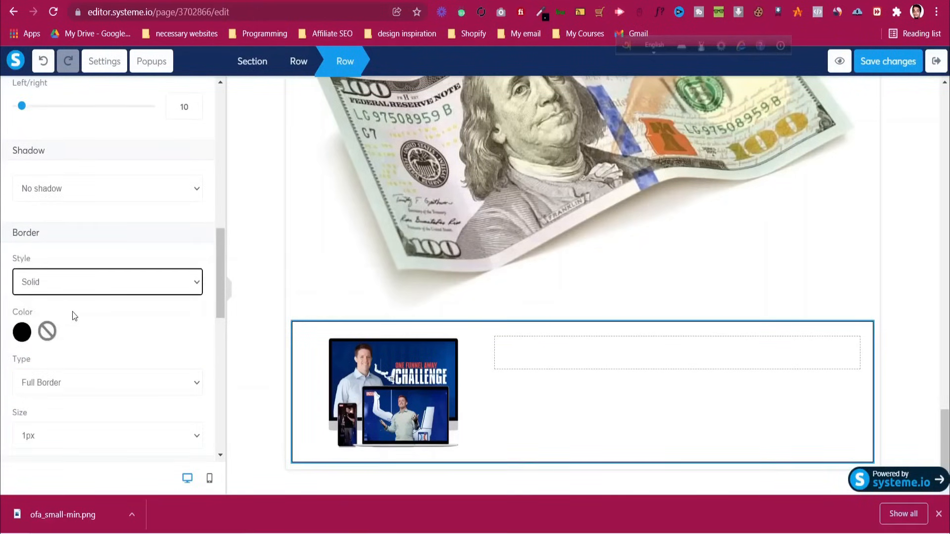
left_click(66, 431)
left_click(58, 465)
left_click(63, 444)
left_click(58, 476)
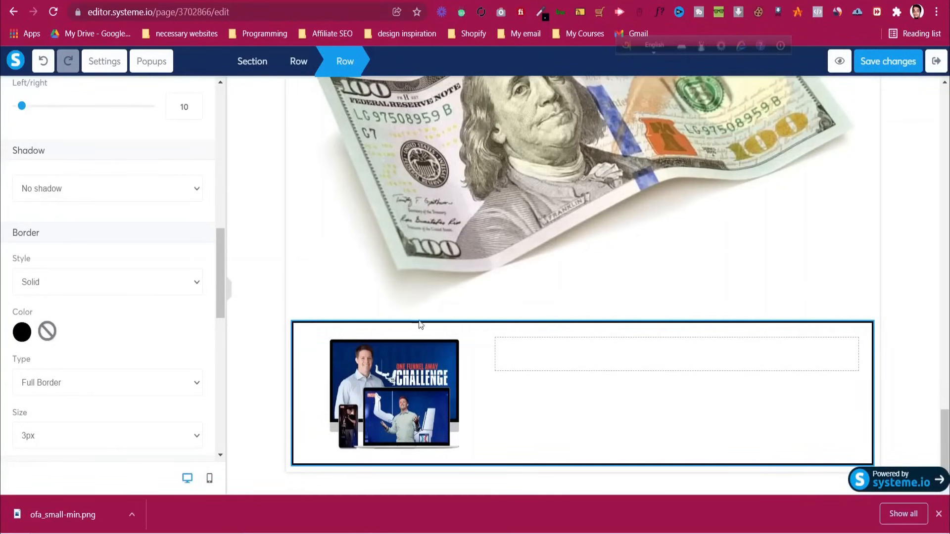
Copy the heading 'The First Thing You'll Get Access To Is The...' from the One Funnel Away page
key("alt+Tab")
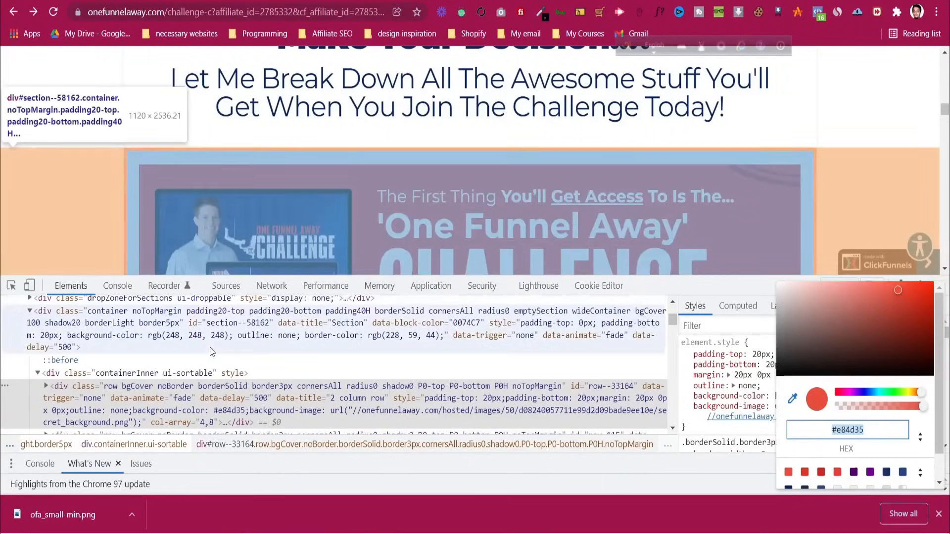
left_click(214, 343)
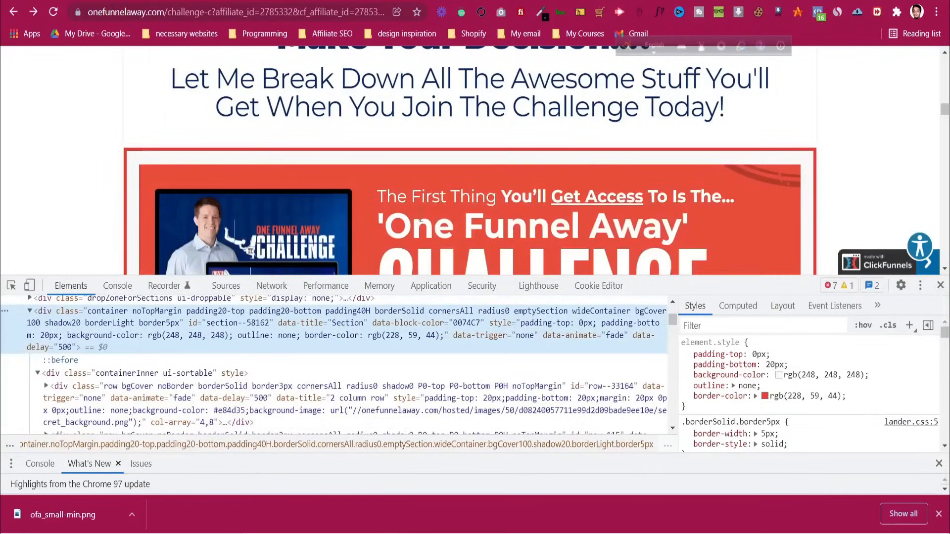
left_click_drag(415, 193, 735, 197)
key("ctrl+c")
right_click(600, 75)
left_click(616, 82)
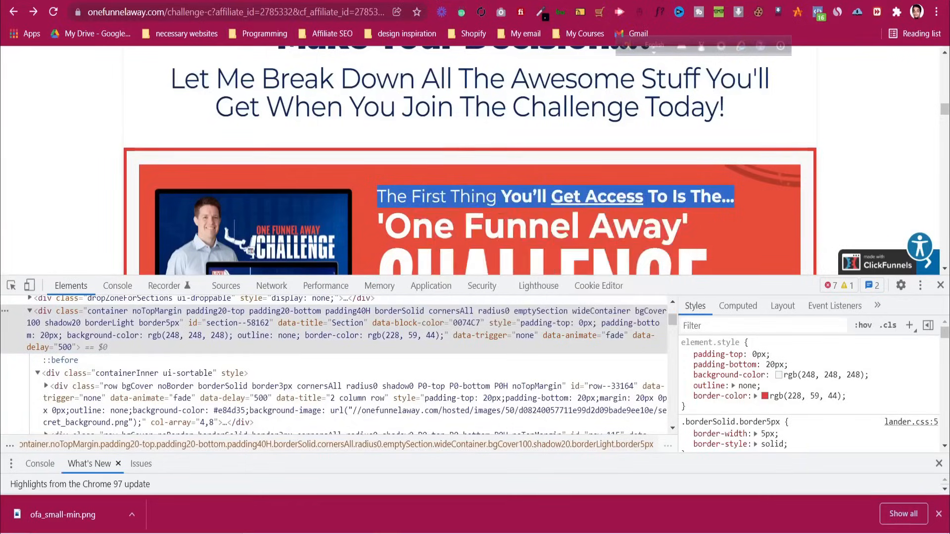
key("alt+Tab")
key("alt+Tab")
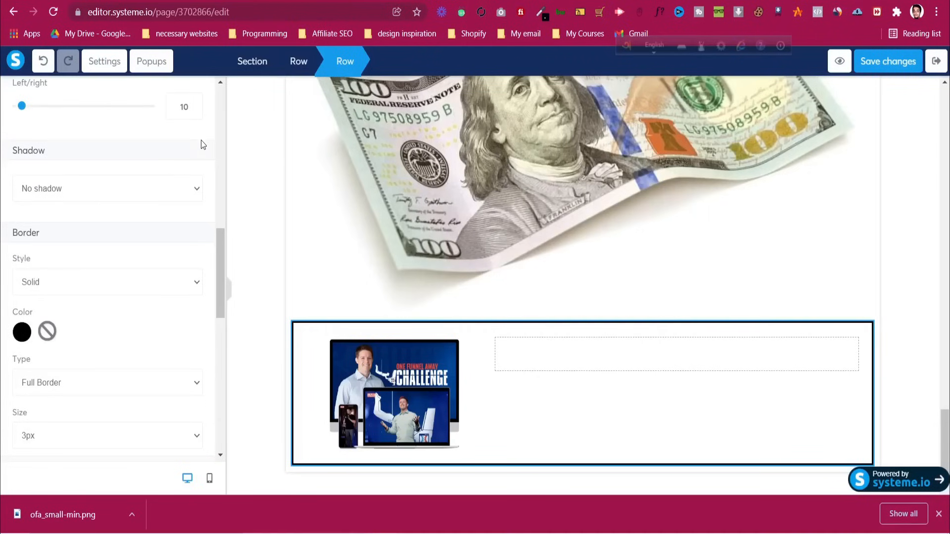
scroll(202, 143, "up", 10)
left_click(20, 98)
Add a left-aligned headline in the right column reading 'The First Thing You'll Get Access To Is The...'
left_click_drag(111, 195, 566, 358)
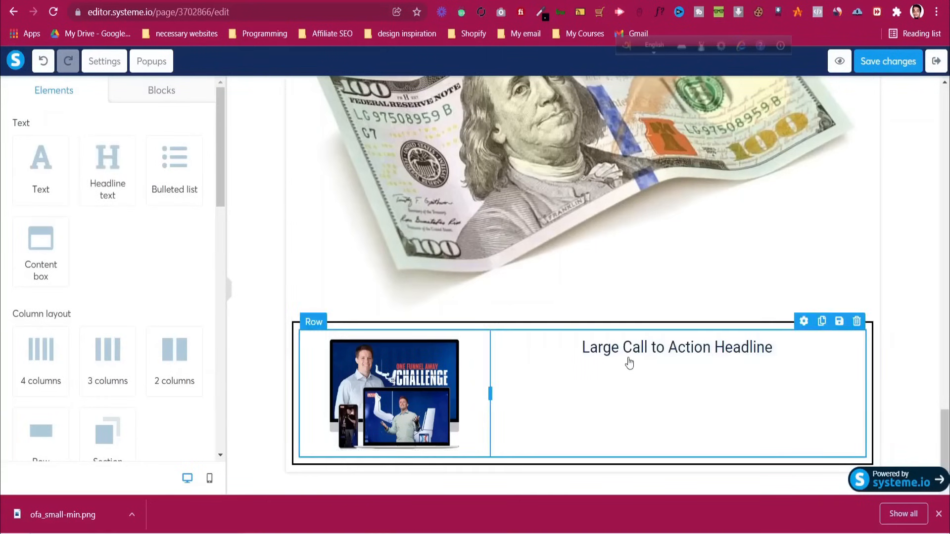
triple_click(628, 349)
key("ctrl+v")
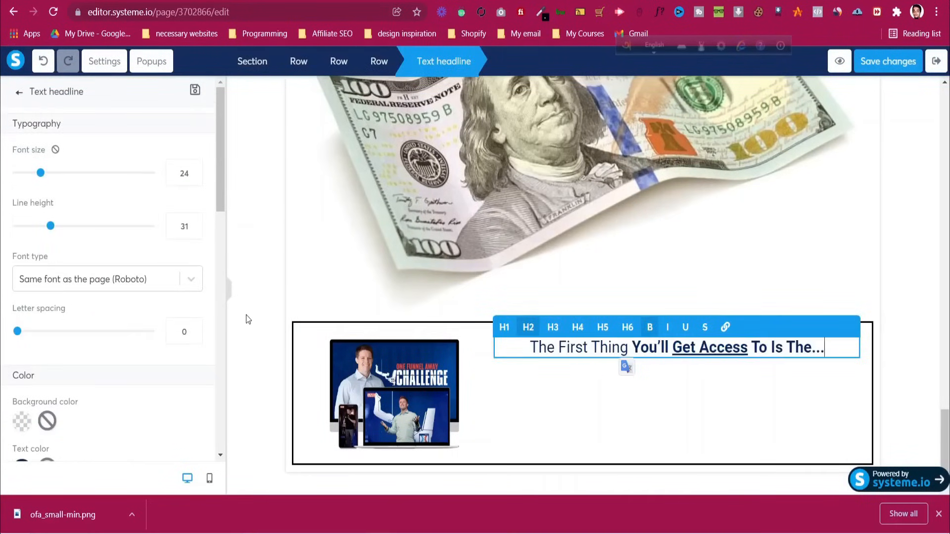
key("ctrl+Tab")
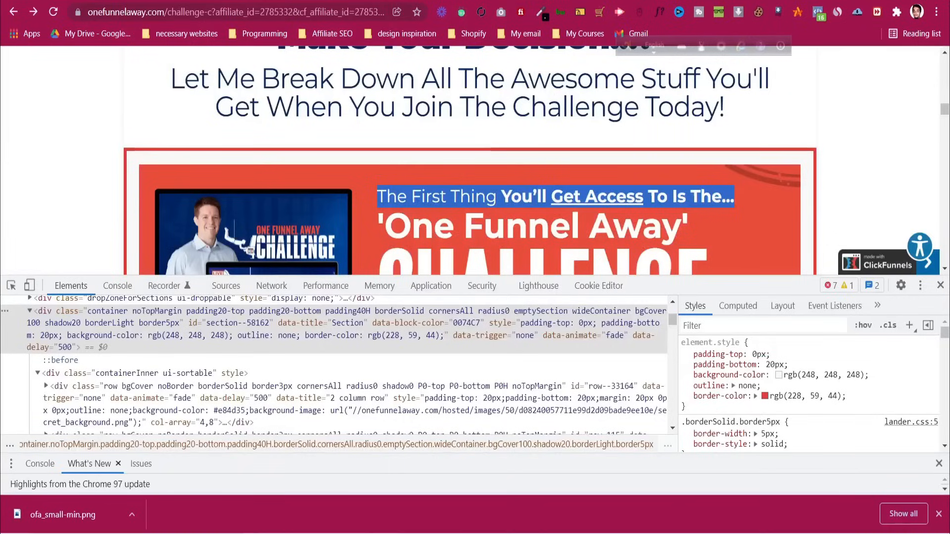
key("ctrl+shift+Tab")
scroll(93, 384, "down", 8)
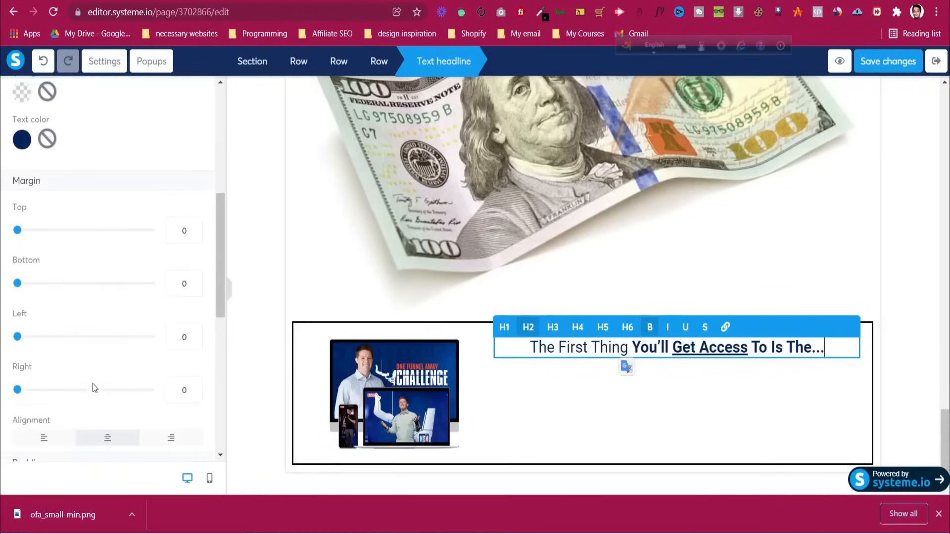
left_click(49, 365)
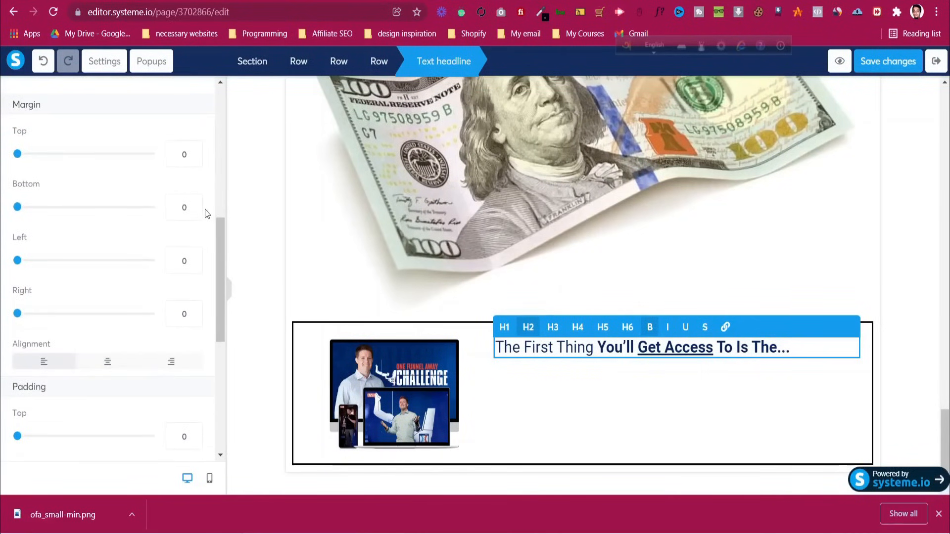
scroll(207, 212, "up", 8)
left_click(18, 93)
Add a second left-aligned headline below the first one
left_click_drag(106, 167, 594, 364)
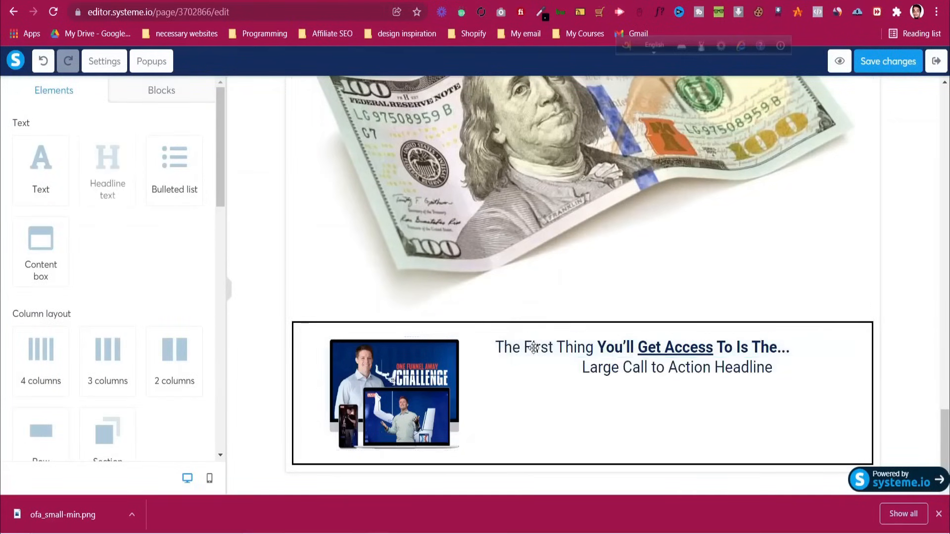
left_click(638, 377)
scroll(149, 316, "down", 10)
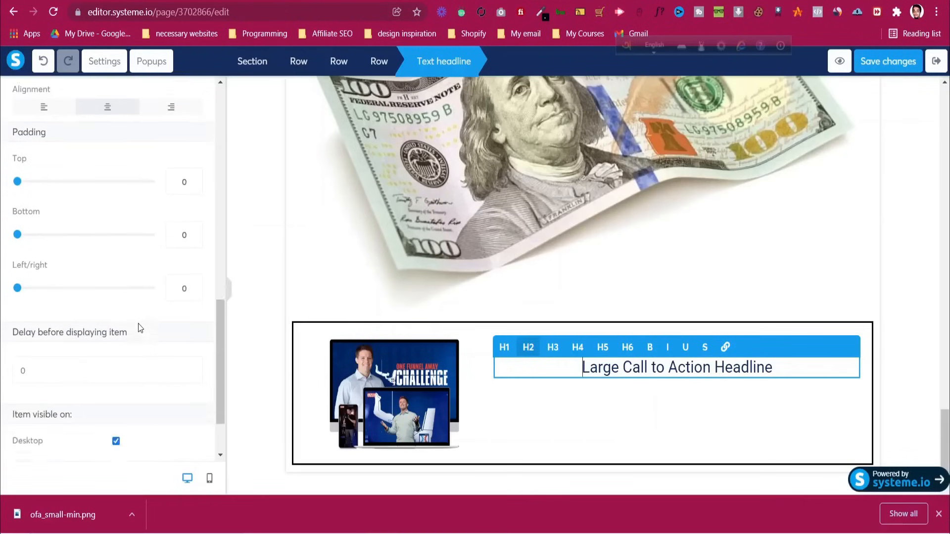
scroll(54, 326, "up", 6)
scroll(54, 326, "down", 2)
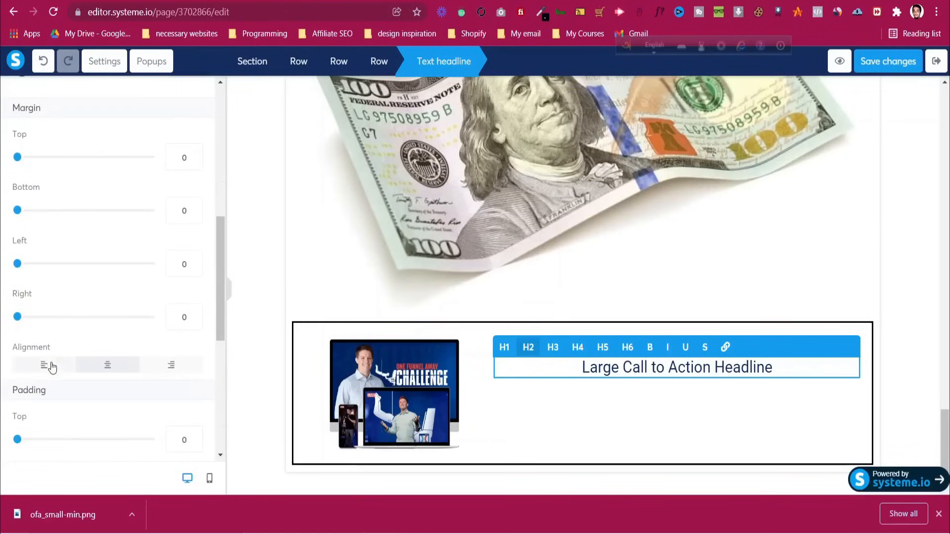
left_click(44, 364)
scroll(61, 343, "up", 10)
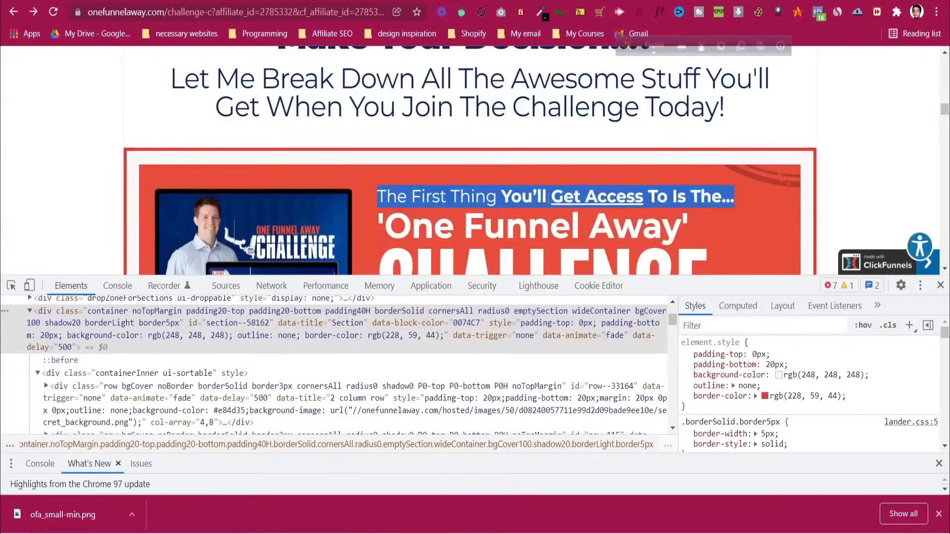
scroll(392, 174, "down", 3)
Fill the second headline with 'One Funnel Away' from the reference page and set its size to 40
triple_click(392, 174)
right_click(393, 175)
left_click(388, 89)
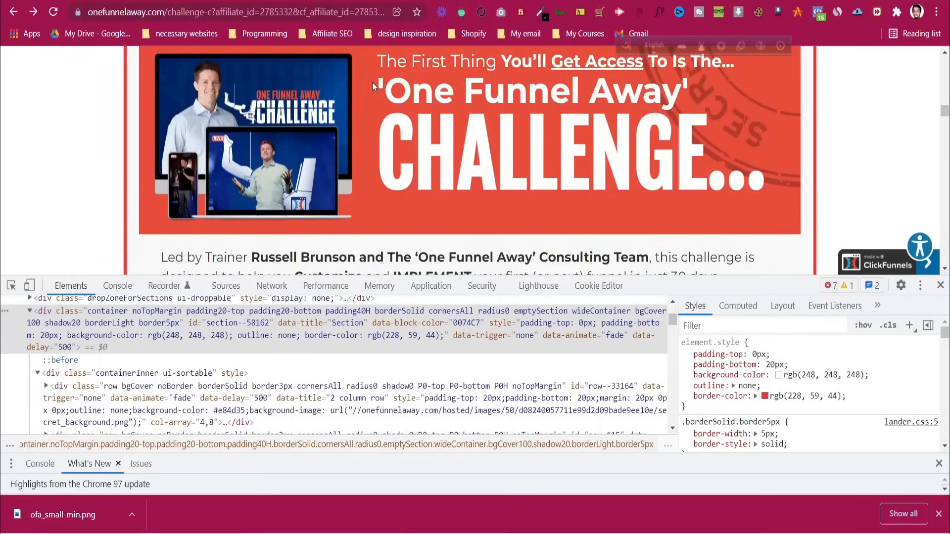
left_click_drag(372, 82, 697, 92)
right_click(671, 96)
left_click(697, 103)
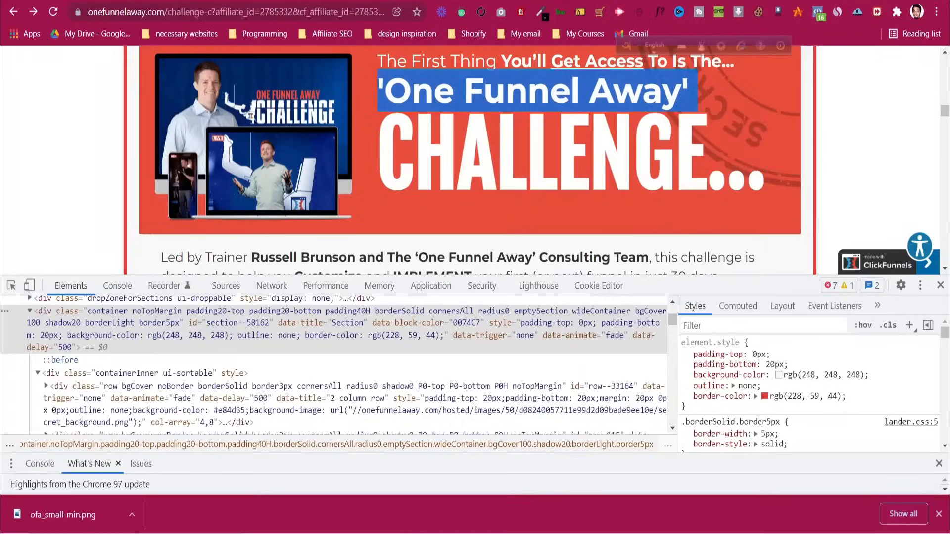
key("ctrl+Tab")
key("ctrl+Tab")
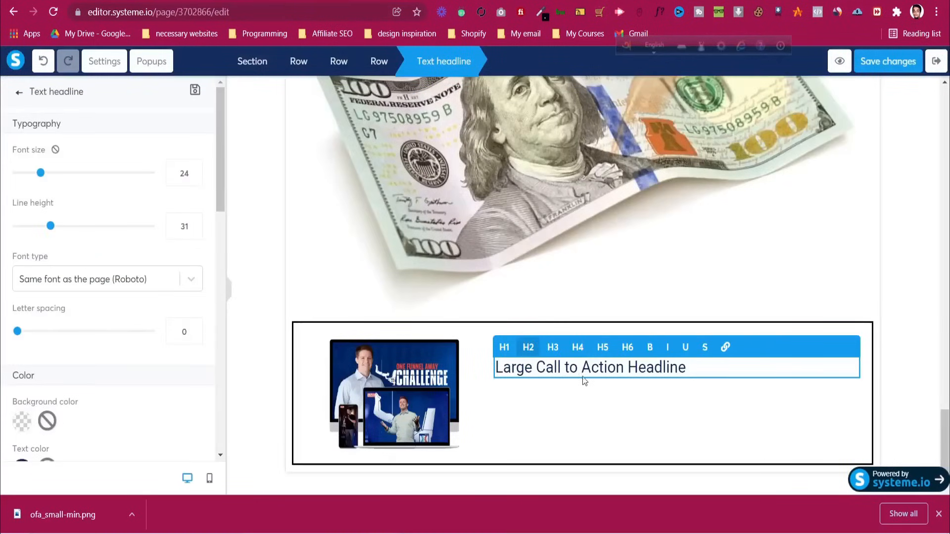
key("ctrl+a")
key("ctrl+v")
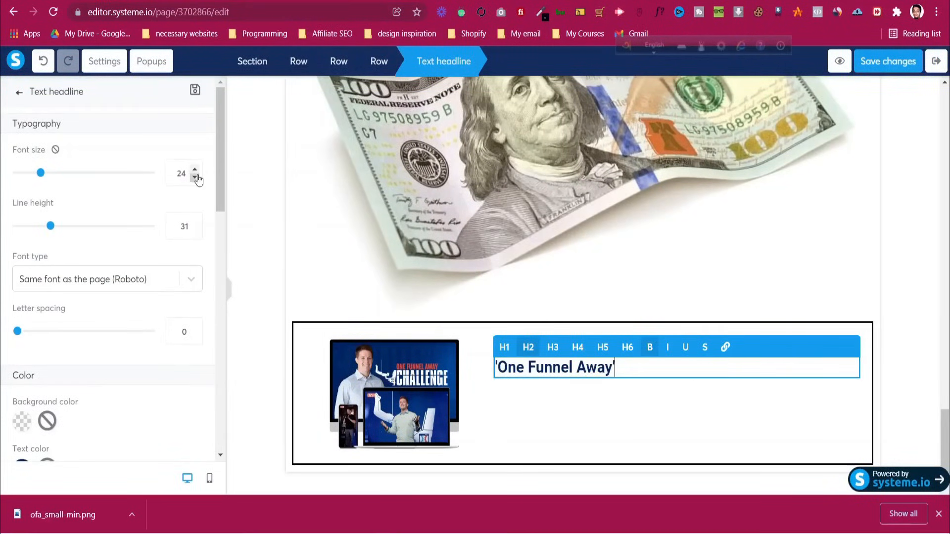
key("Up")
key("BackSpace")
key("BackSpace")
type("40")
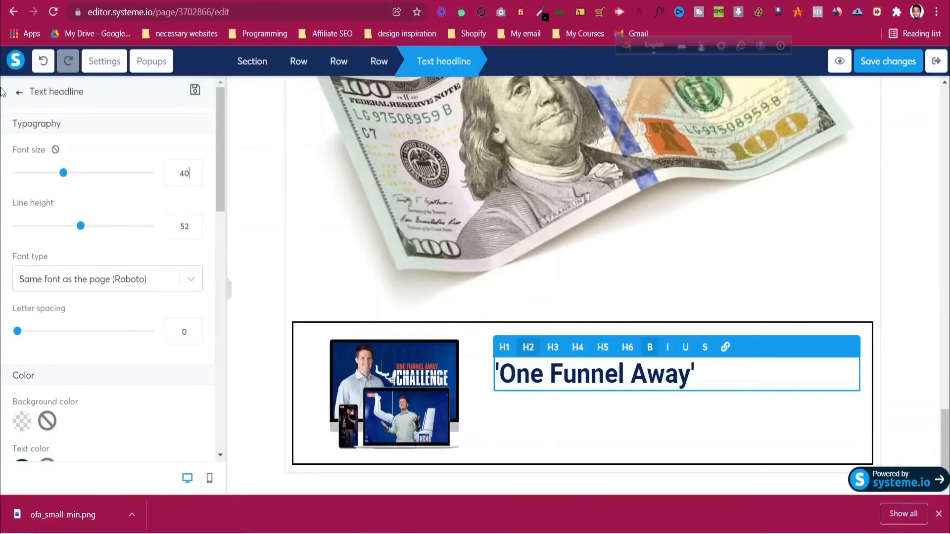
left_click(18, 94)
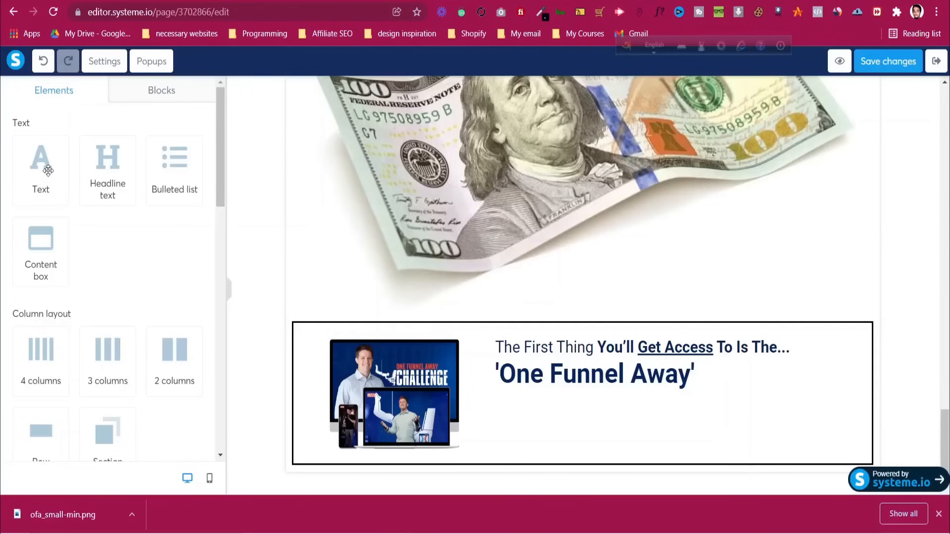
Add a third left-aligned headline containing the CHALLENGE... text copied from the original page
left_click_drag(107, 163, 587, 330)
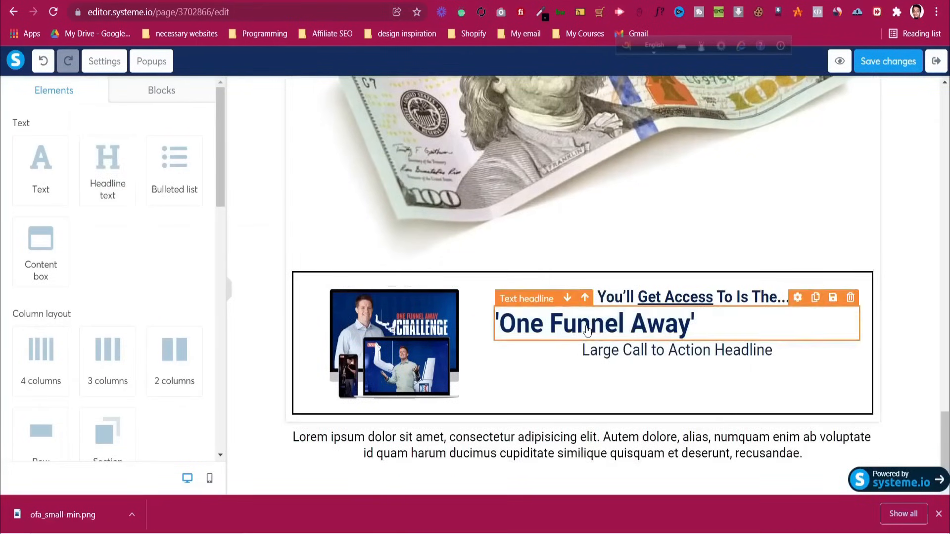
left_click(619, 352)
scroll(99, 316, "down", 5)
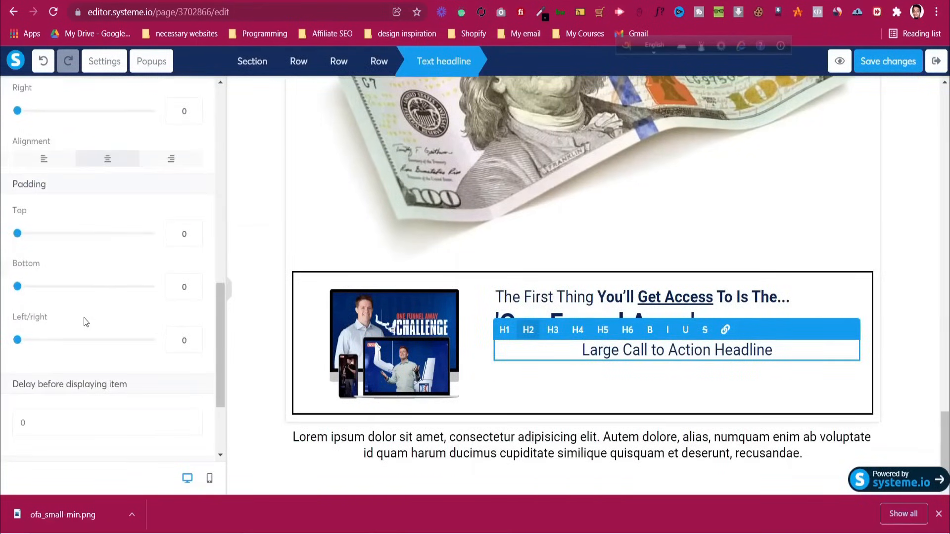
left_click(44, 158)
key("ctrl+Tab")
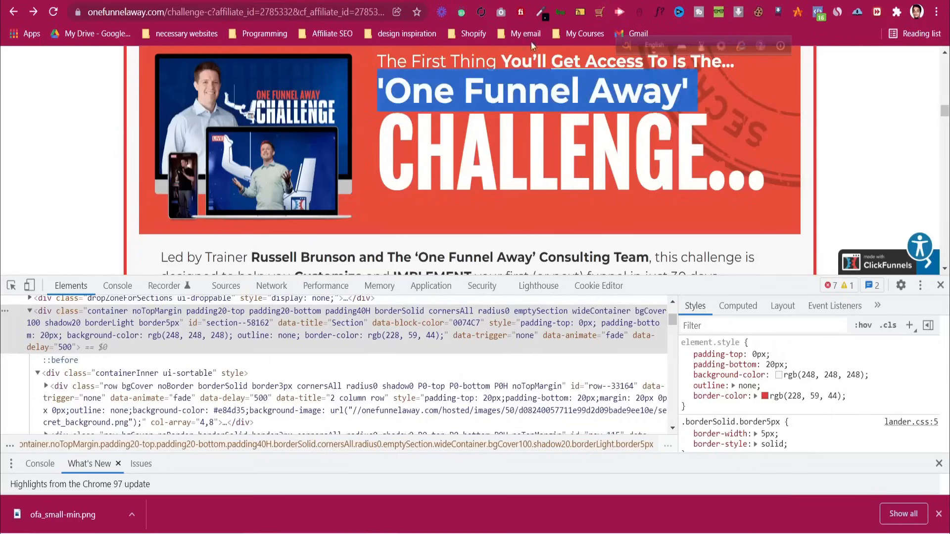
triple_click(520, 147)
right_click(521, 146)
left_click(524, 151)
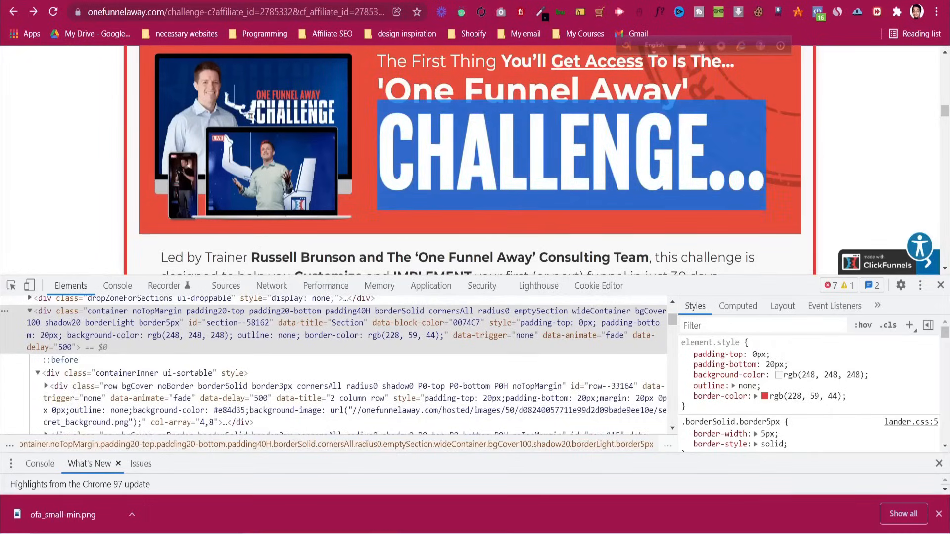
key("ctrl+Tab")
key("ctrl+a")
key("ctrl+v")
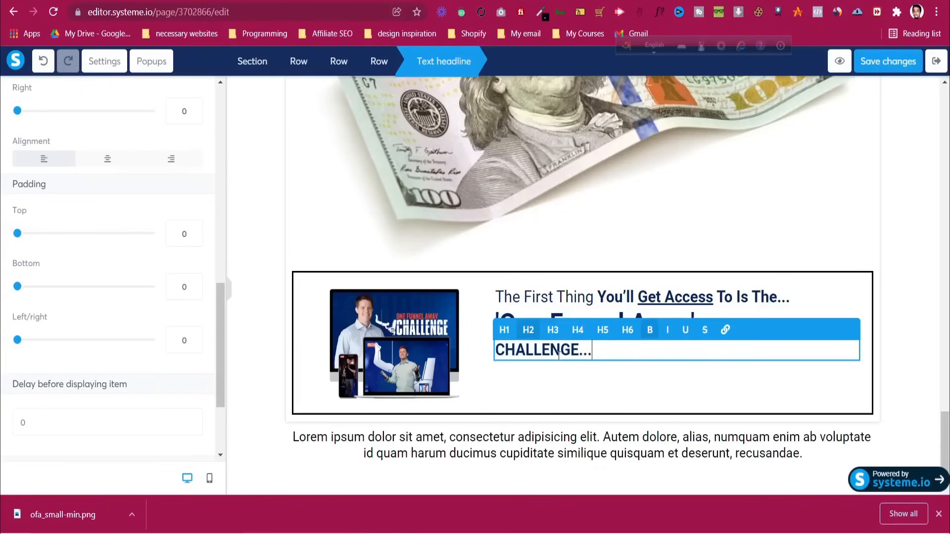
Compare the new headlines with the sales page preview and the original challenge page
scroll(195, 271, "up", 10)
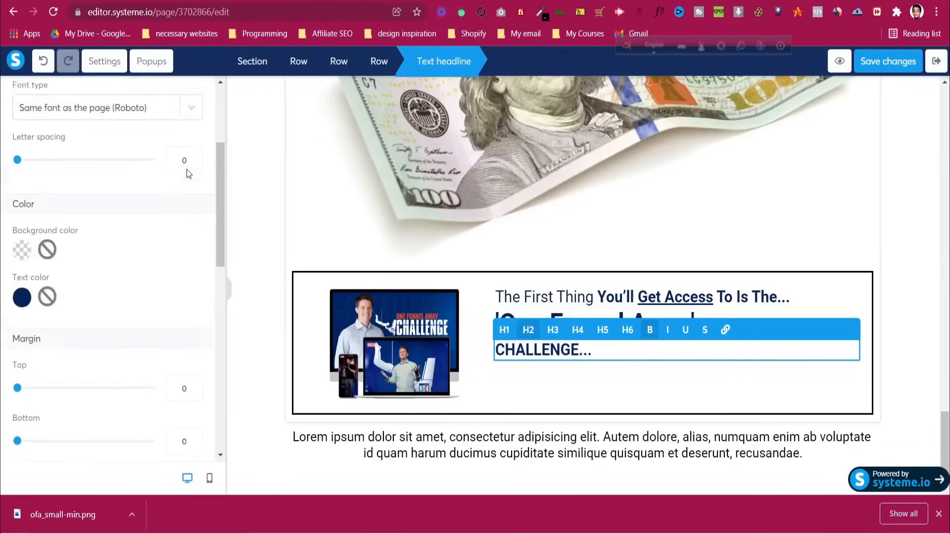
scroll(185, 174, "up", 1)
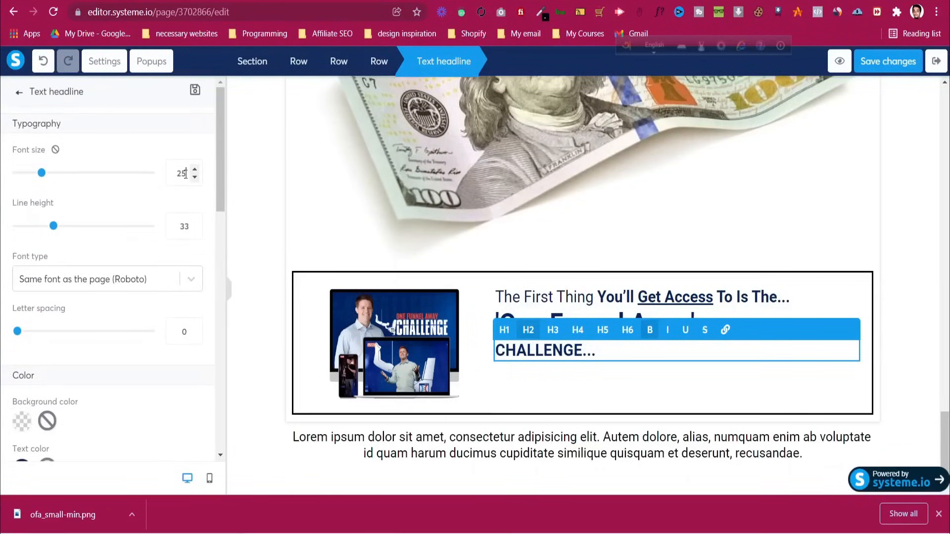
scroll(185, 174, "up", 20)
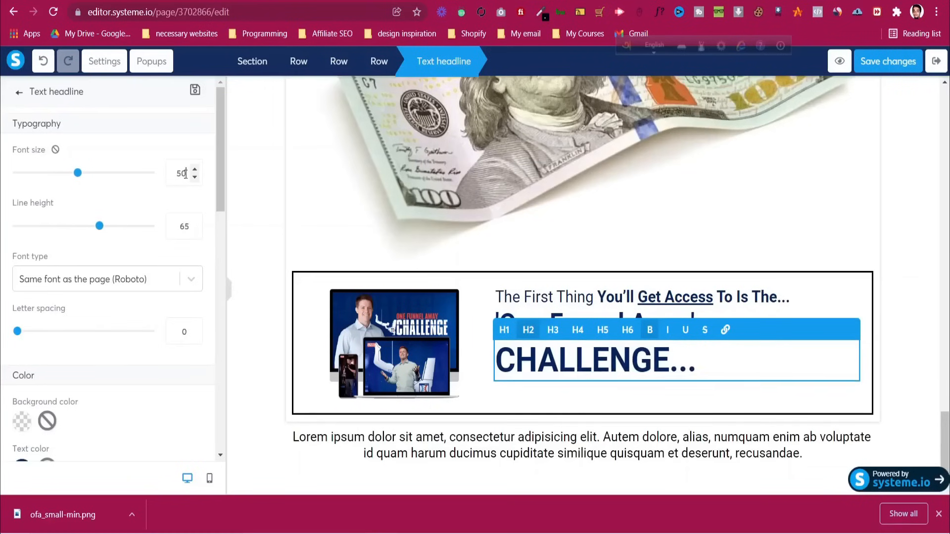
scroll(187, 176, "up", 20)
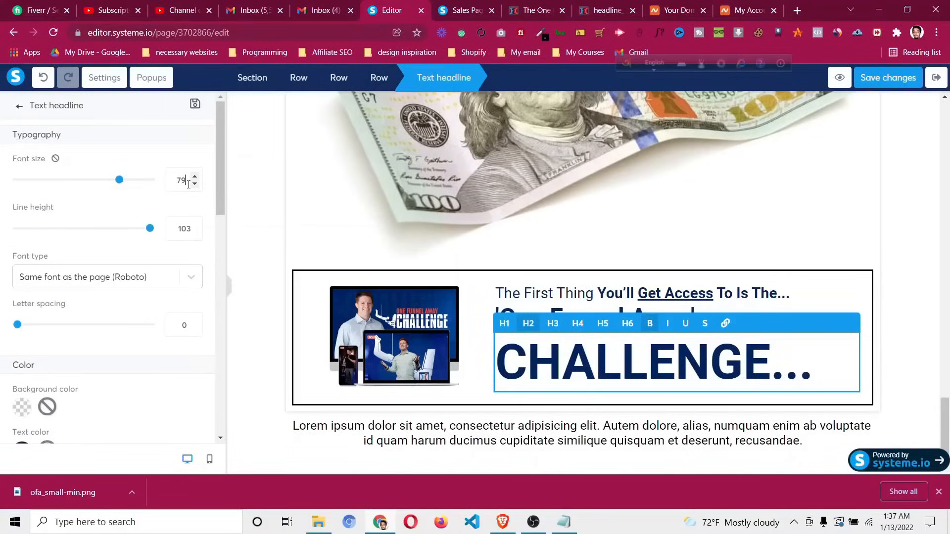
left_click(915, 299)
left_click(462, 10)
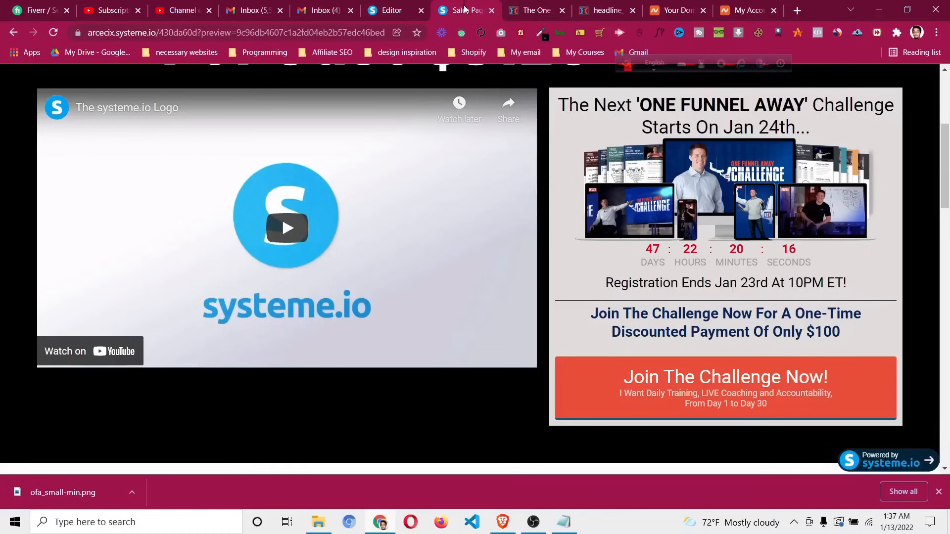
left_click(589, 5)
left_click(555, 4)
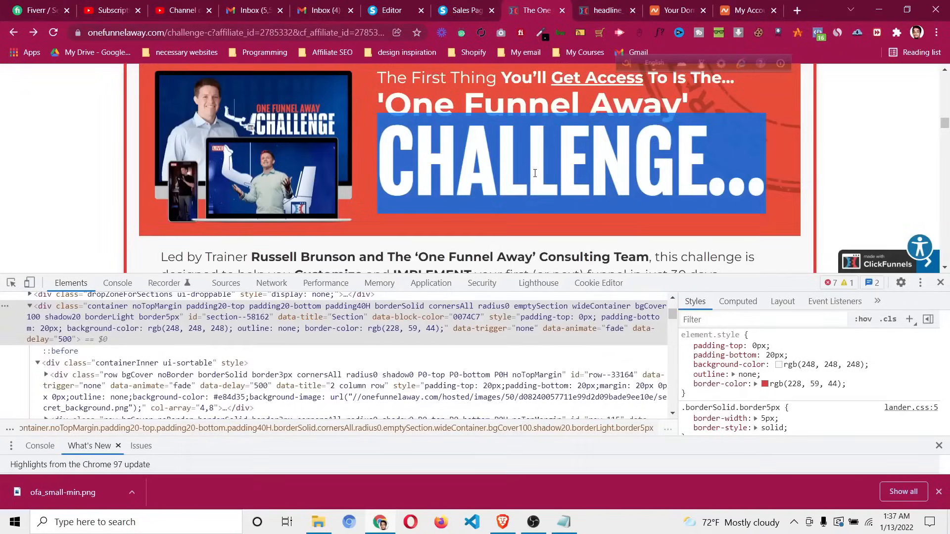
scroll(535, 173, "down", 1)
left_click(391, 10)
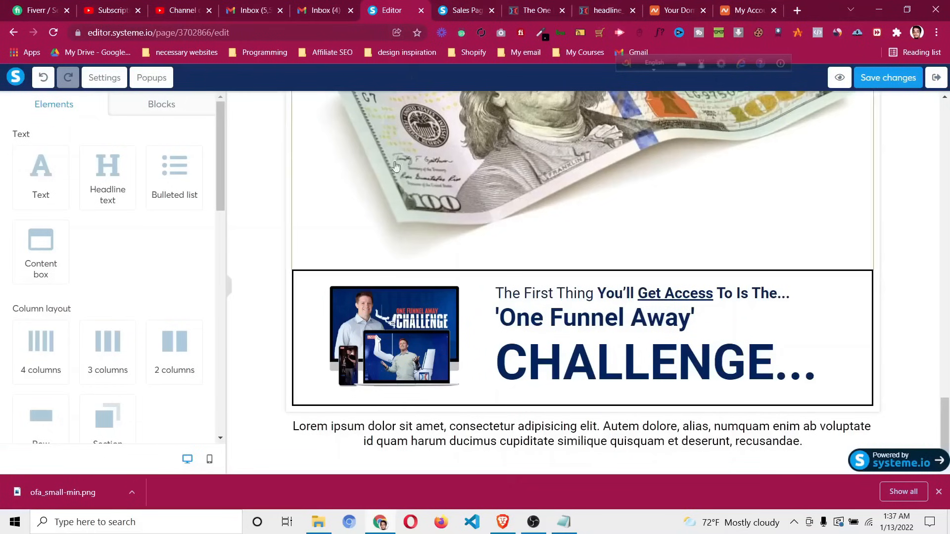
Copy the reference section's red colour as hex #e43b2c
left_click(309, 284)
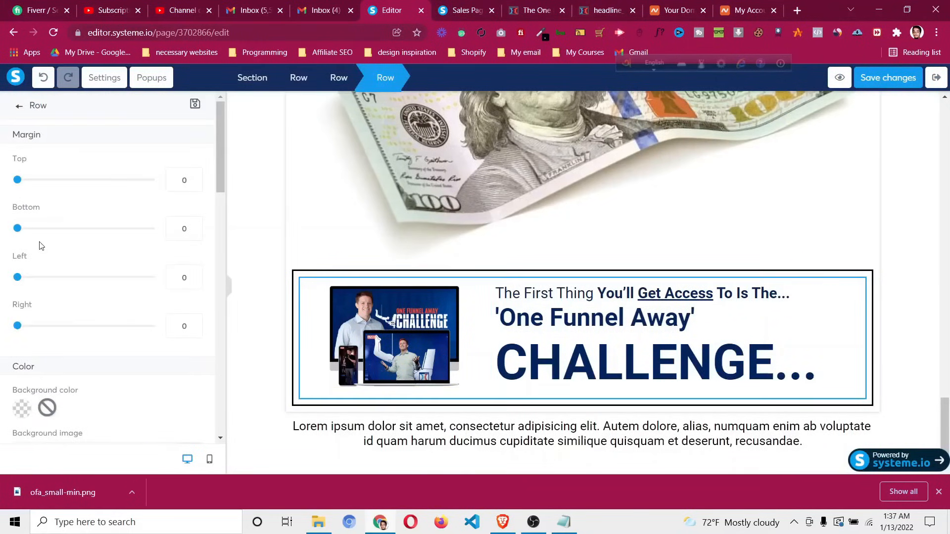
left_click(536, 7)
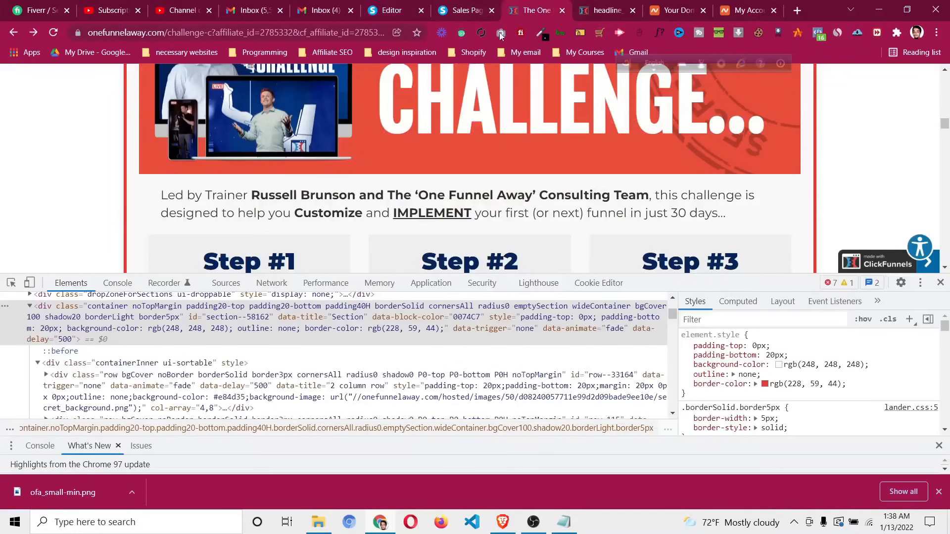
left_click(765, 384)
left_click(912, 424)
left_click(912, 425)
double_click(830, 417)
right_click(829, 417)
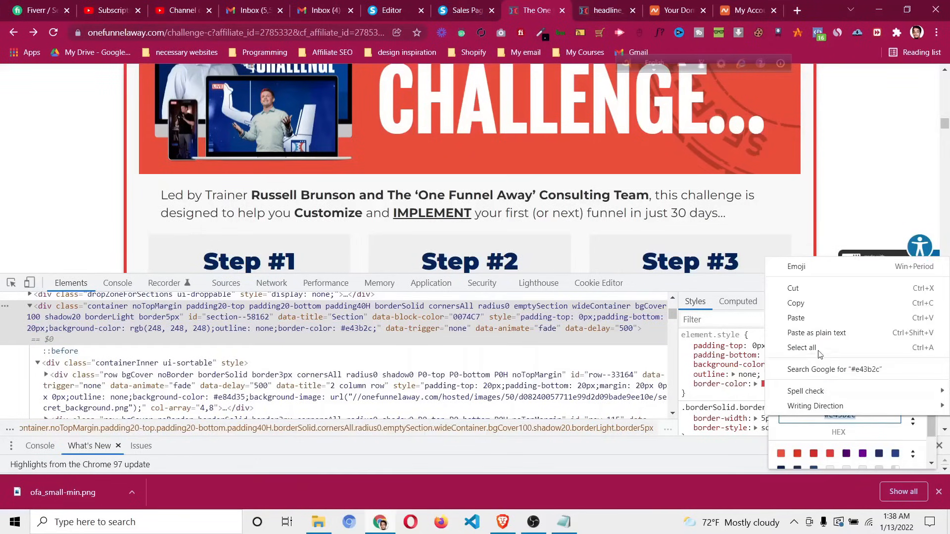
left_click(817, 317)
Set the banner row's background colour to red #e43b2c
left_click(485, 5)
left_click(403, 4)
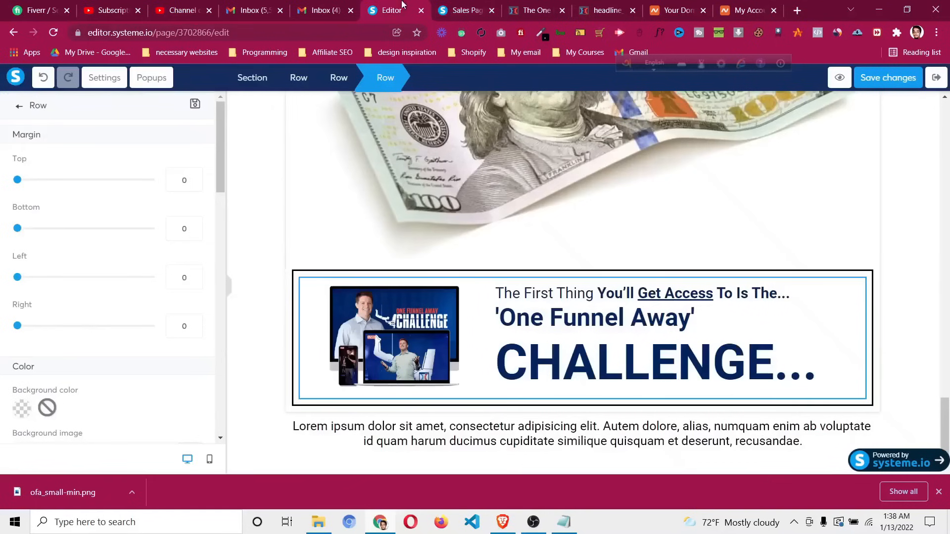
scroll(133, 392, "down", 3)
left_click(21, 286)
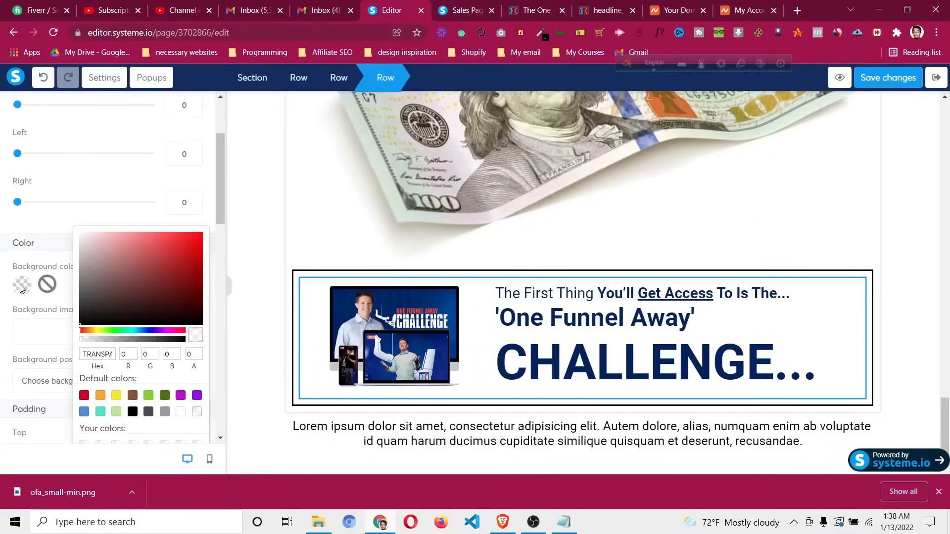
key("ctrl+v")
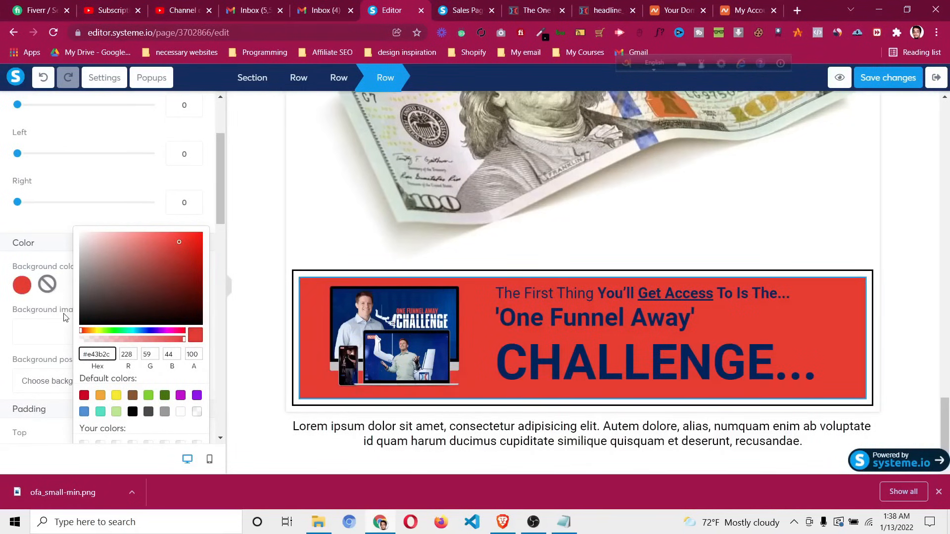
left_click(68, 300)
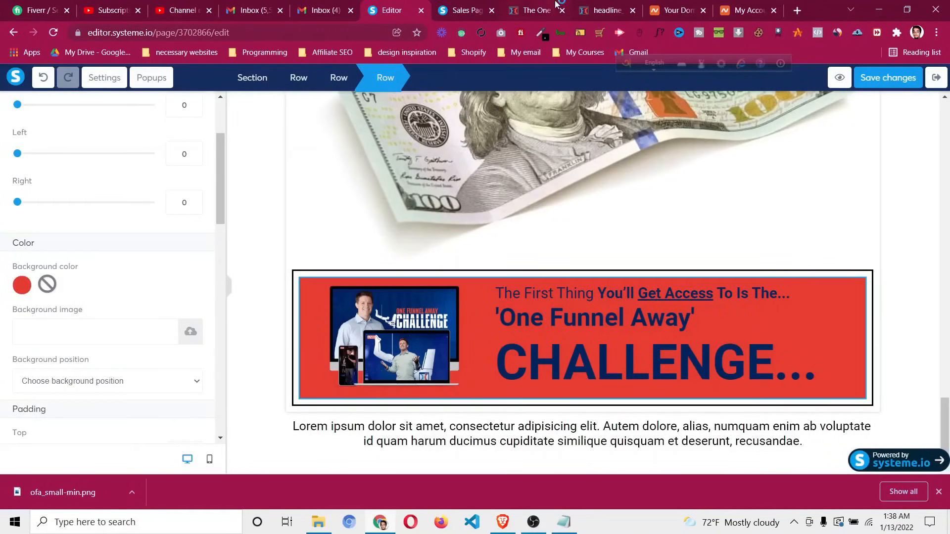
Change the first headline line's text colour to white
left_click(556, 4)
scroll(530, 243, "up", 3)
left_click(428, 4)
left_click(581, 297)
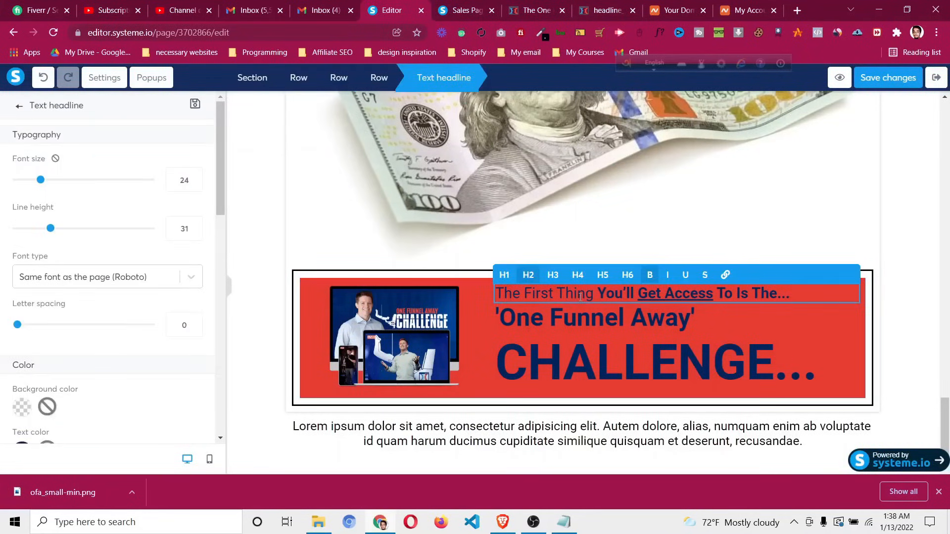
scroll(35, 294, "down", 3)
left_click(23, 326)
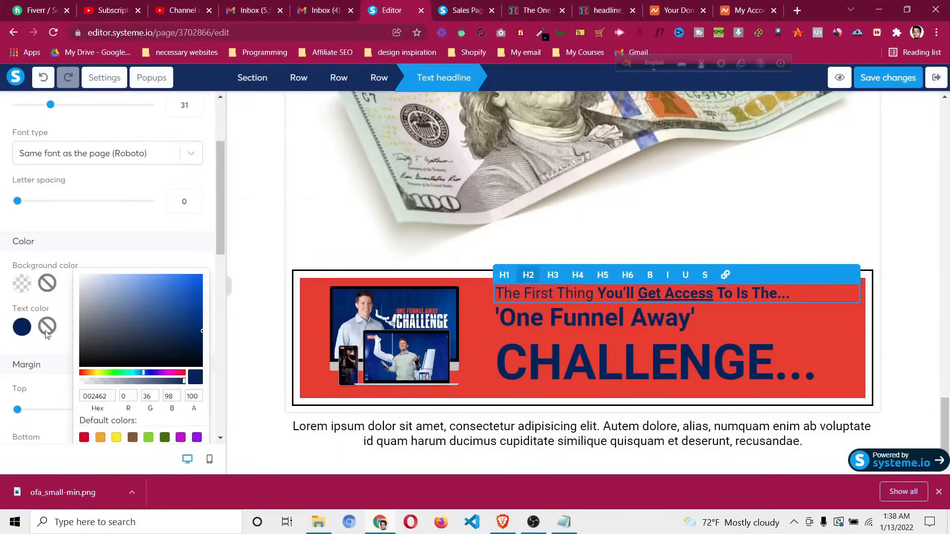
left_click_drag(86, 283, 71, 270)
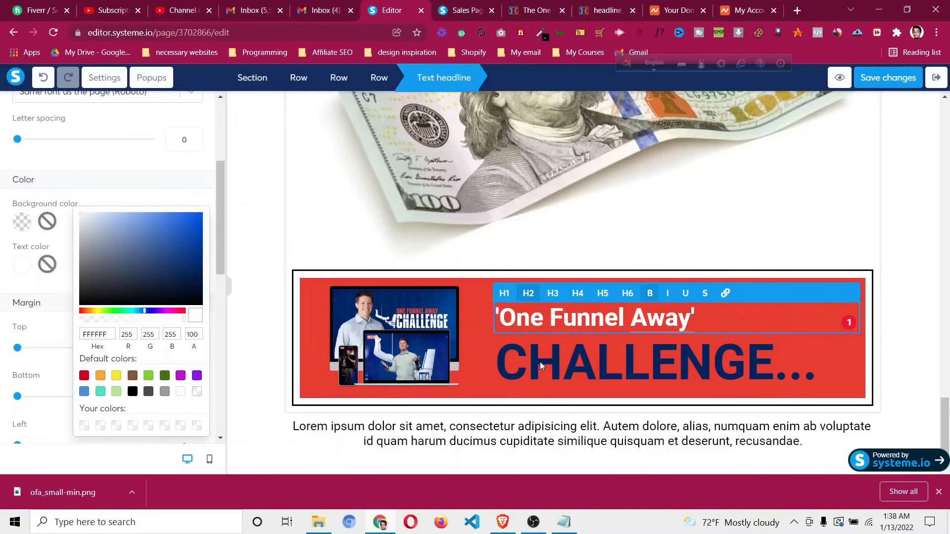
Turn the whole CHALLENGE... headline white
left_click(601, 365)
triple_click(621, 367)
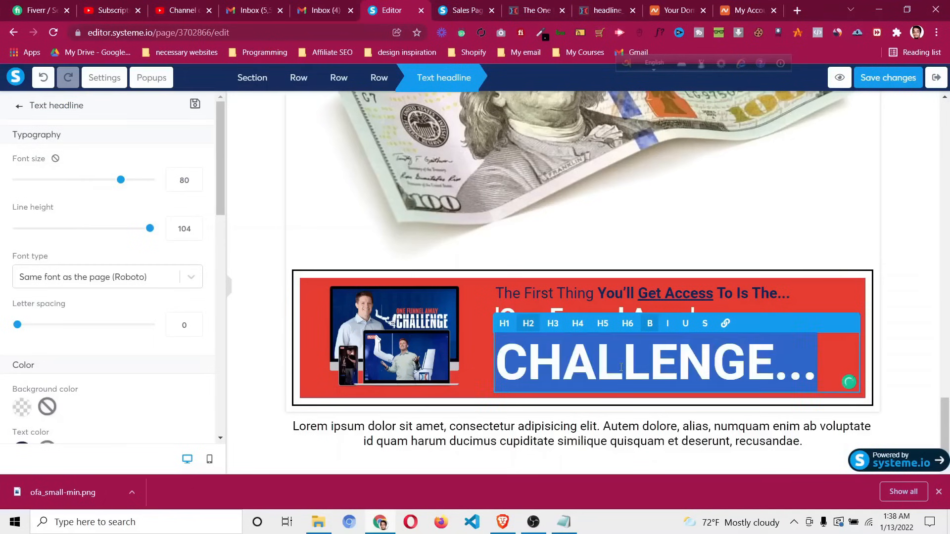
scroll(24, 418, "down", 1)
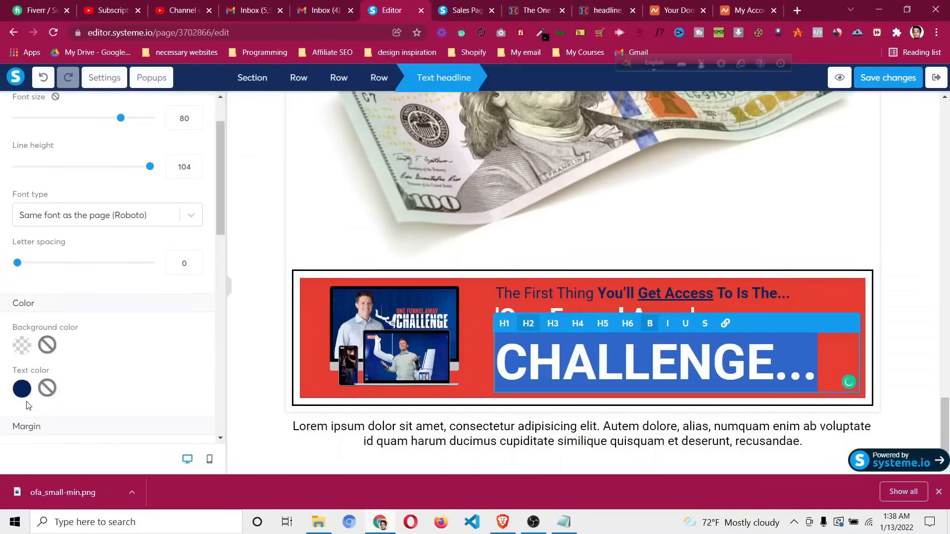
left_click(24, 391)
left_click_drag(74, 342, 70, 336)
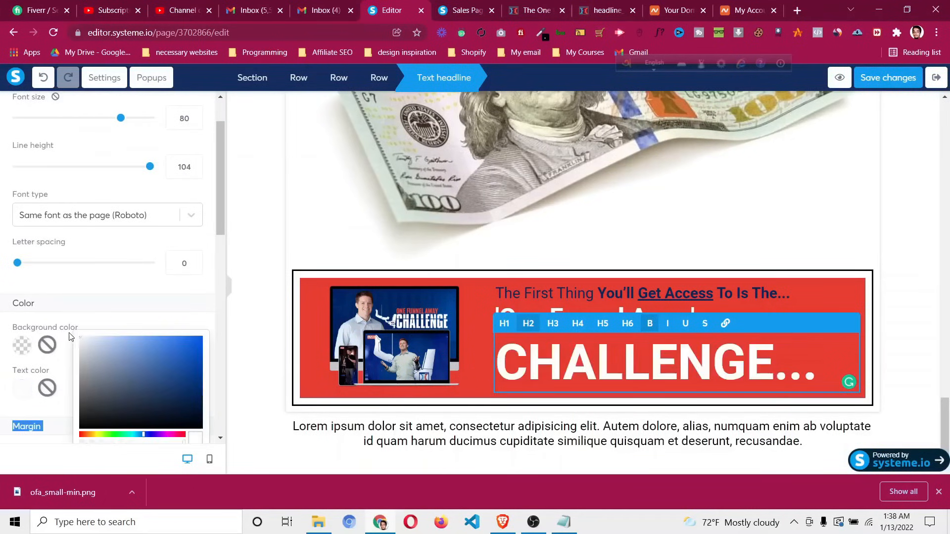
left_click(574, 292)
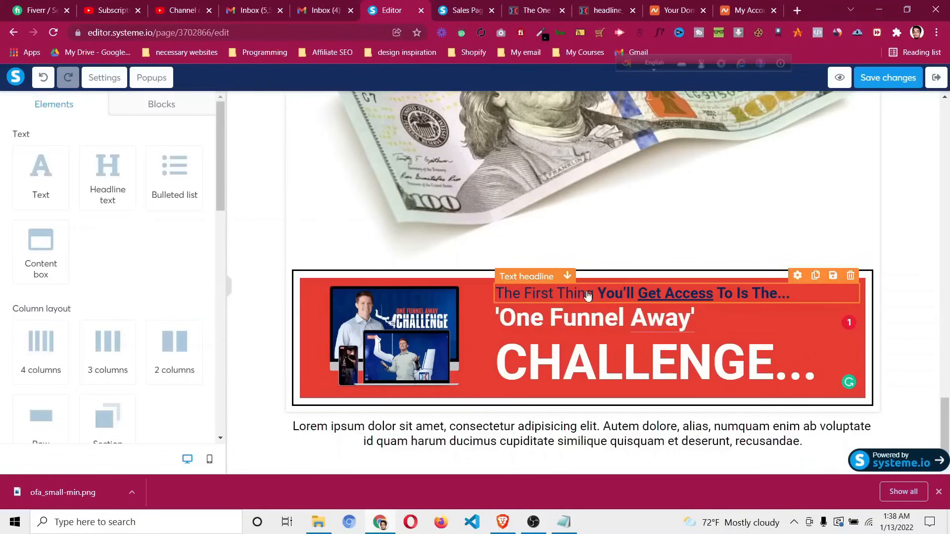
Reapply white to the entire 'The First Thing You'll Get Access To Is The...' line
left_click(603, 294)
triple_click(603, 294)
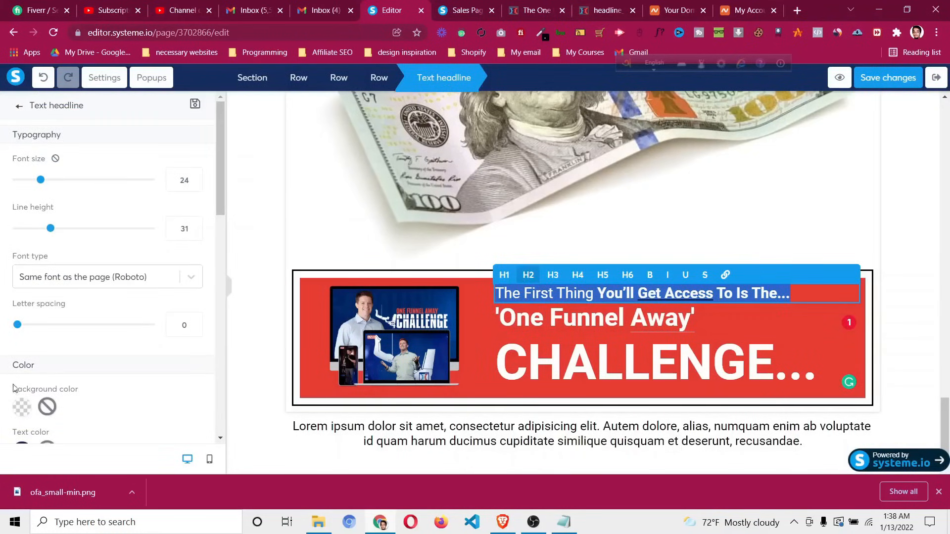
scroll(15, 375, "down", 3)
left_click(22, 323)
scroll(184, 416, "down", 3)
left_click(181, 331)
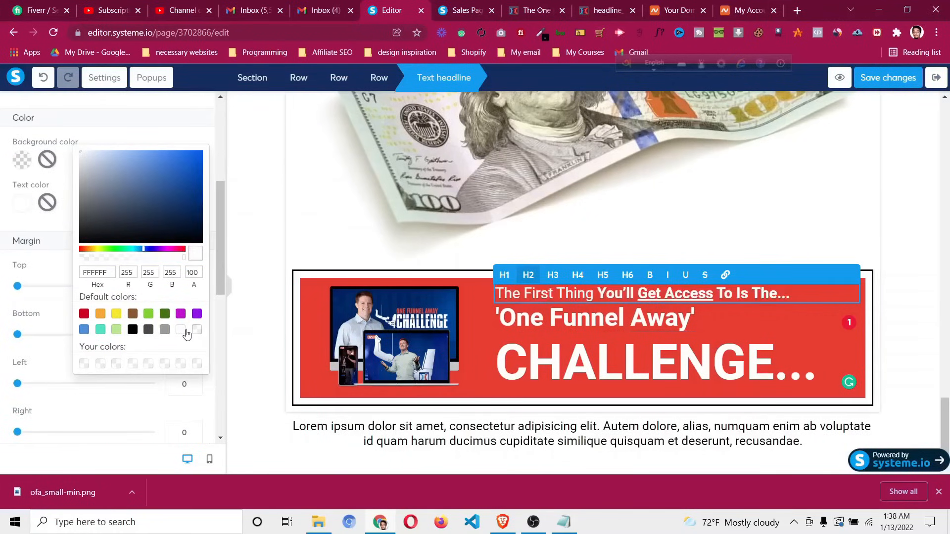
left_click(264, 337)
left_click(896, 340)
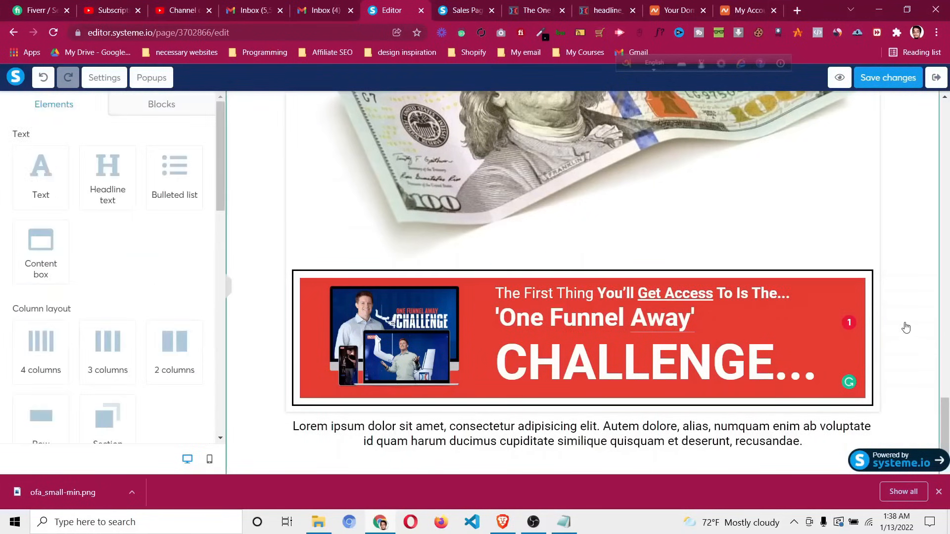
Close the reference page's inspector and move the Lorem ipsum paragraph beneath the banner
left_click(544, 8)
scroll(574, 173, "down", 4)
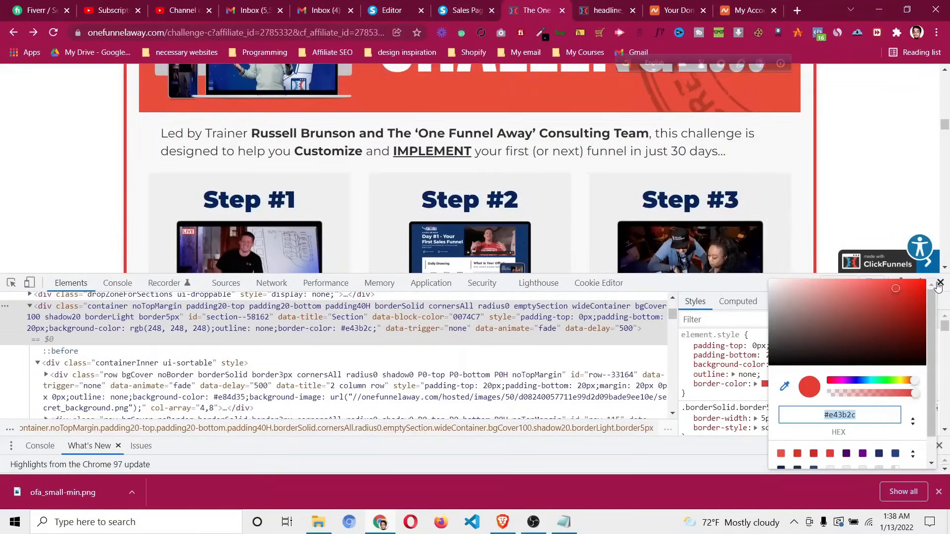
left_click(941, 282)
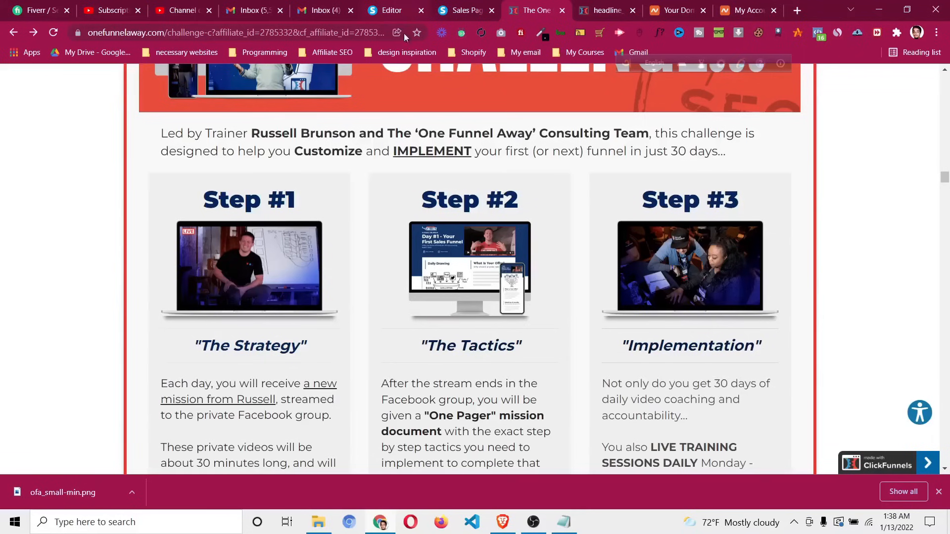
left_click(467, 5)
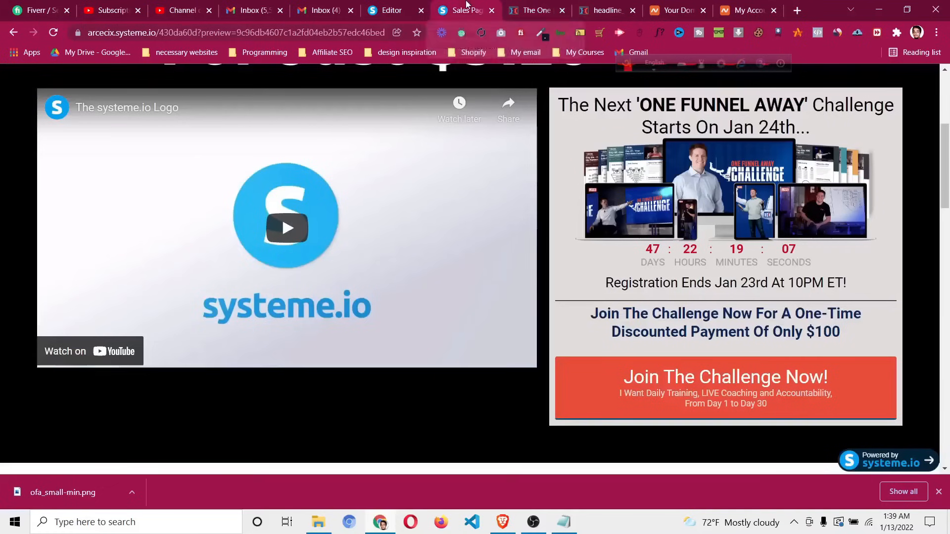
left_click(391, 10)
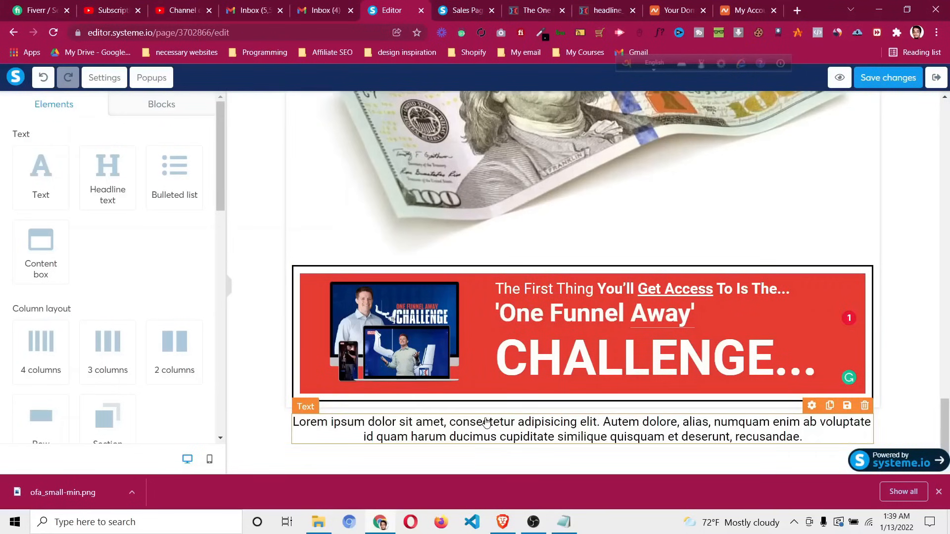
scroll(218, 400, "down", 5)
left_click_drag(640, 425, 624, 402)
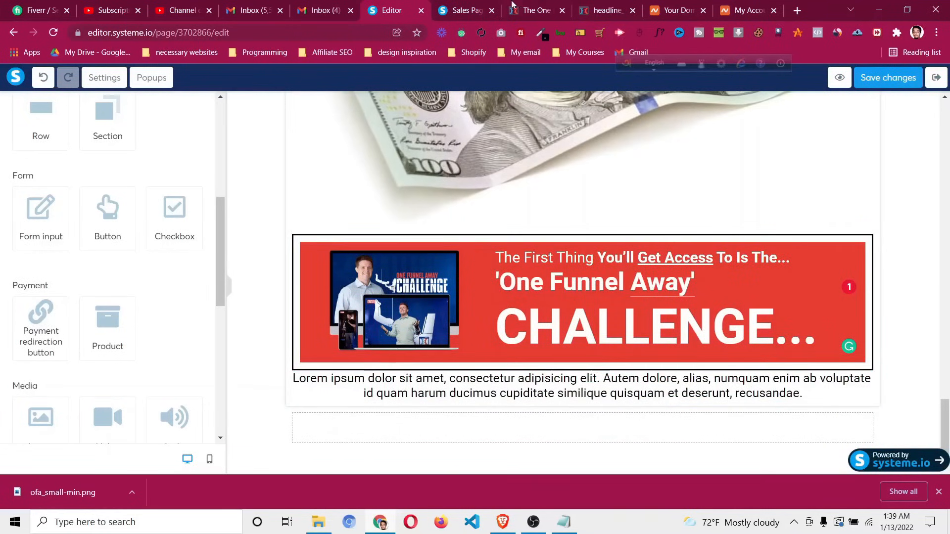
Replace the Lorem ipsum text with the copied 'Led by Trainer…' challenge description
left_click(515, 5)
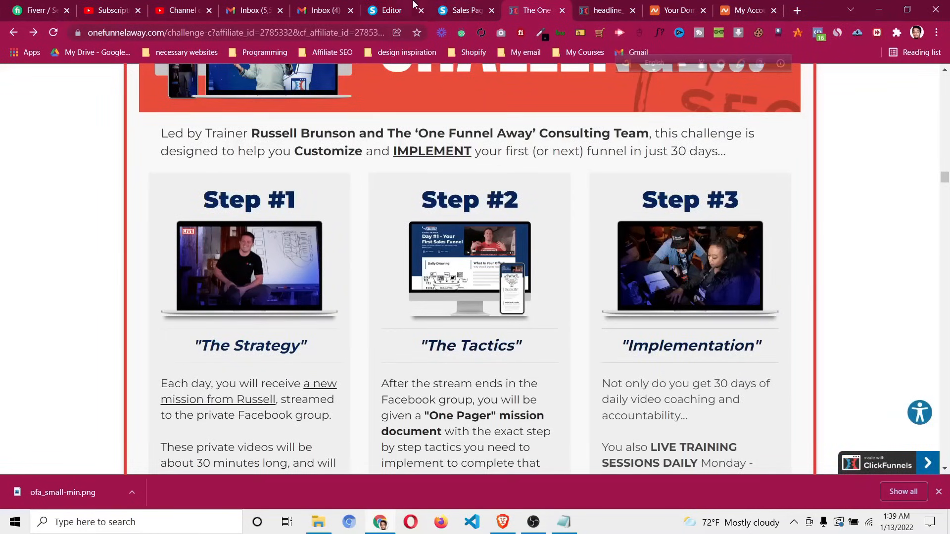
triple_click(352, 151)
right_click(353, 151)
left_click(369, 158)
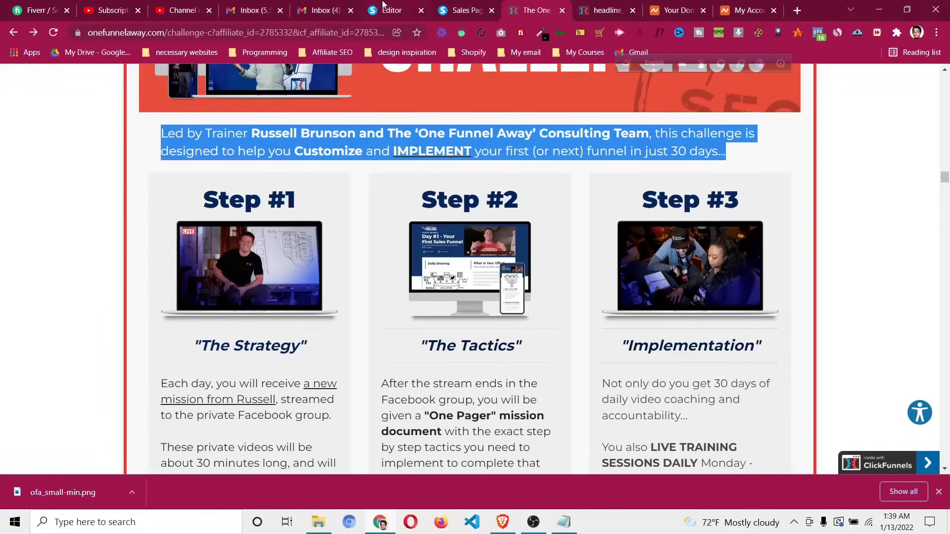
left_click(391, 10)
left_click(643, 384)
key("ctrl+a")
key("ctrl+v")
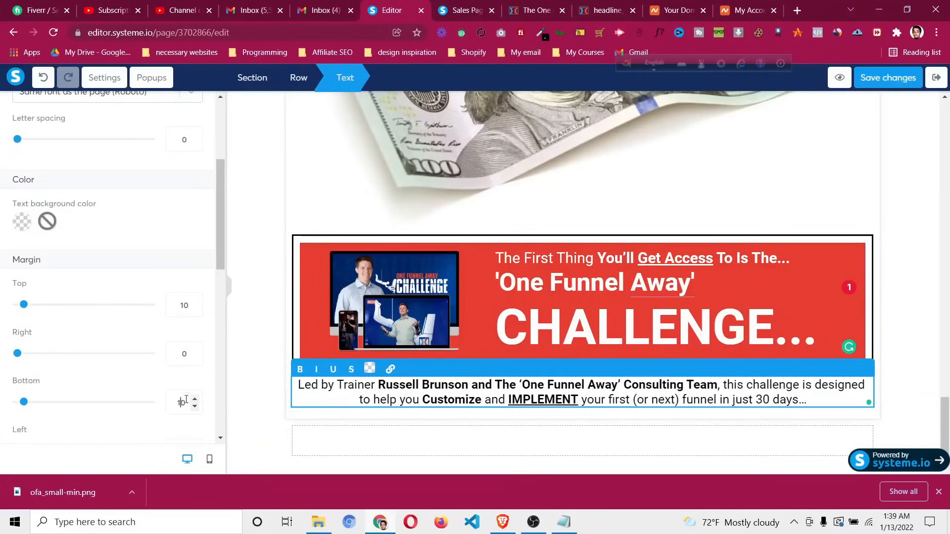
left_click(886, 355)
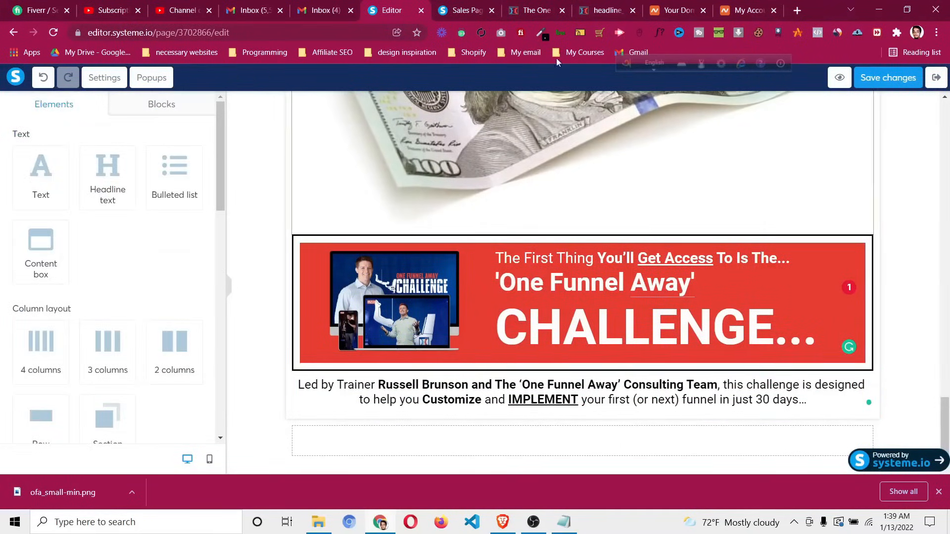
Check the pasted description against the One Funnel Away reference page
left_click(537, 10)
scroll(376, 178, "down", 3)
scroll(378, 180, "up", 1)
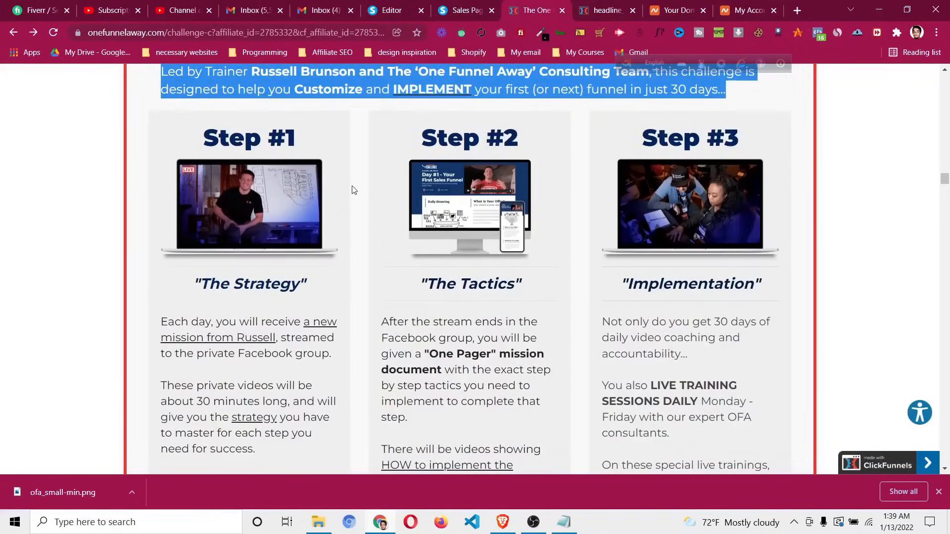
left_click(391, 10)
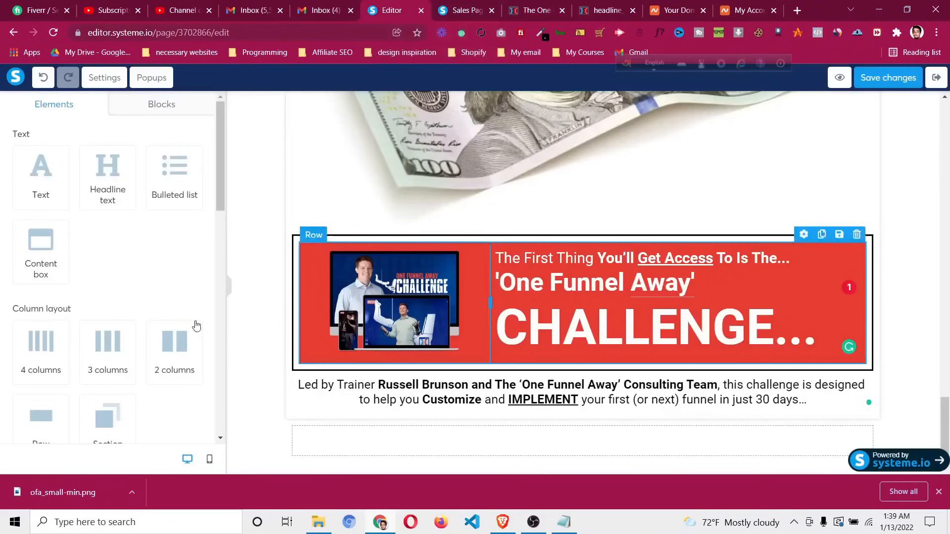
Add a three-column row below the paragraph
left_click_drag(108, 347, 470, 396)
scroll(458, 400, "down", 1)
left_click(385, 378)
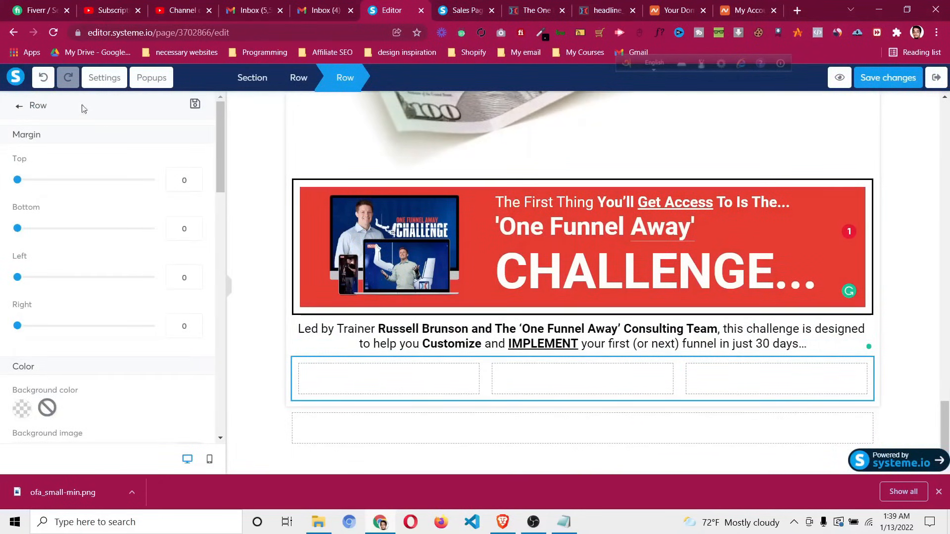
left_click(17, 107)
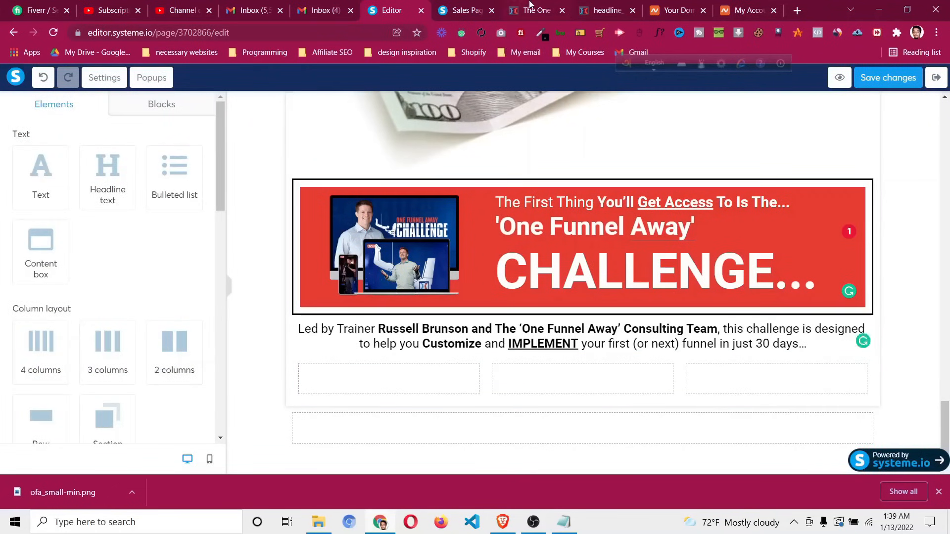
Check the One Funnel Away reference, then add a row inside the first column
left_click(532, 10)
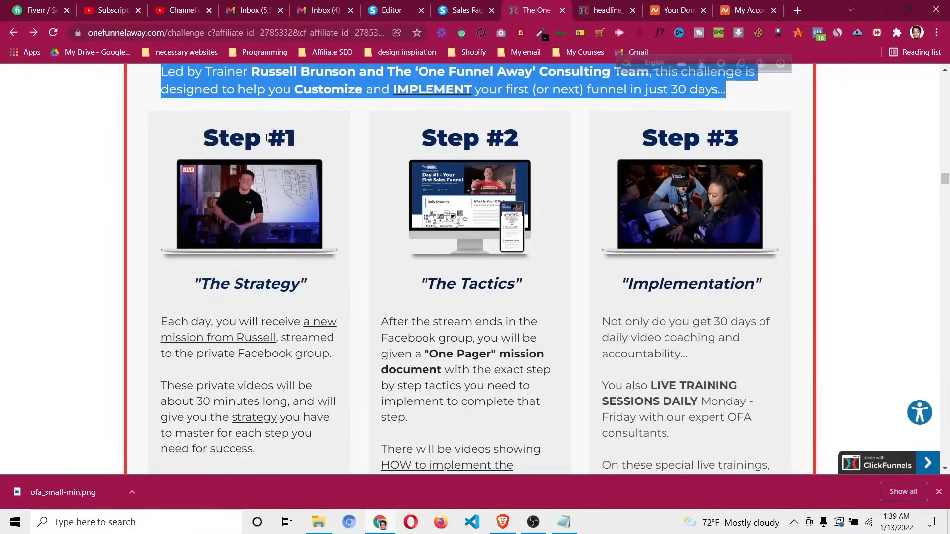
scroll(249, 250, "down", 3)
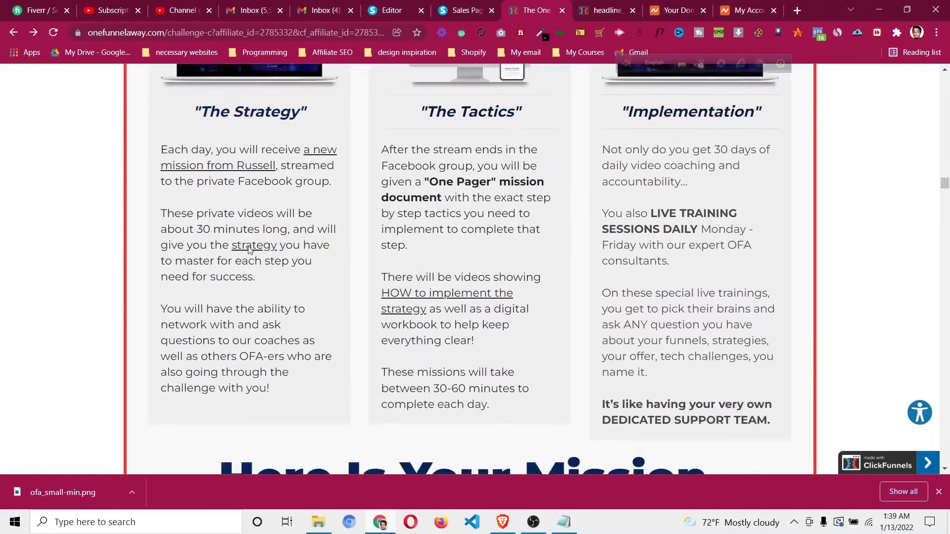
scroll(498, 241, "up", 3)
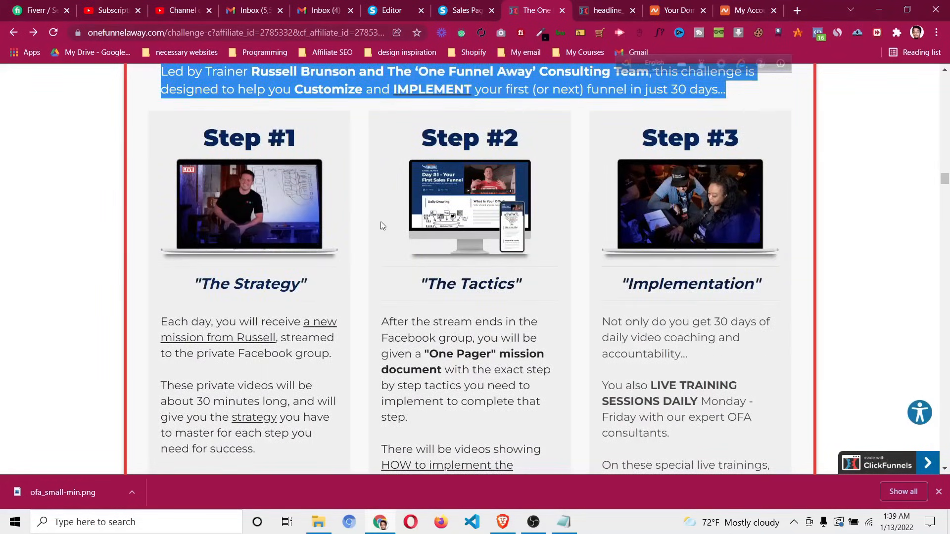
left_click(391, 10)
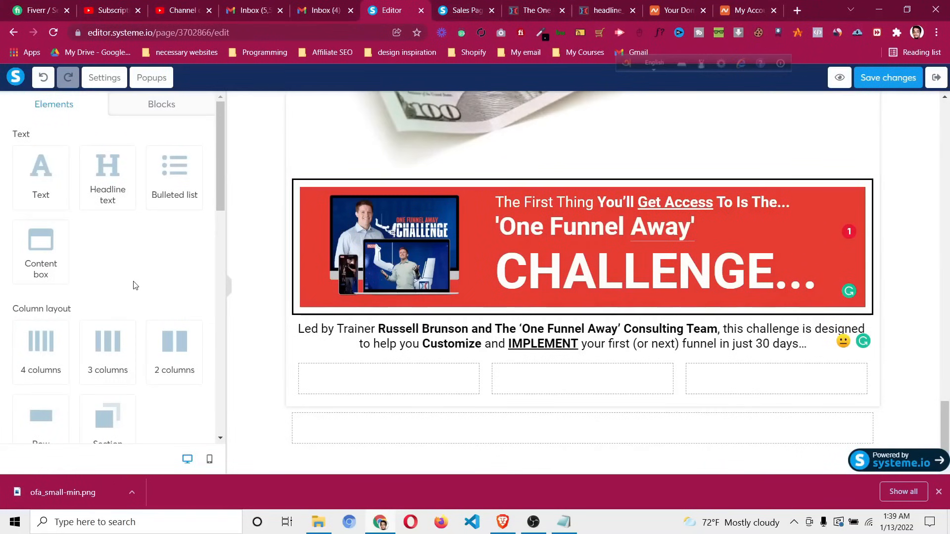
scroll(104, 305, "down", 3)
left_click_drag(44, 301, 401, 379)
left_click(394, 389)
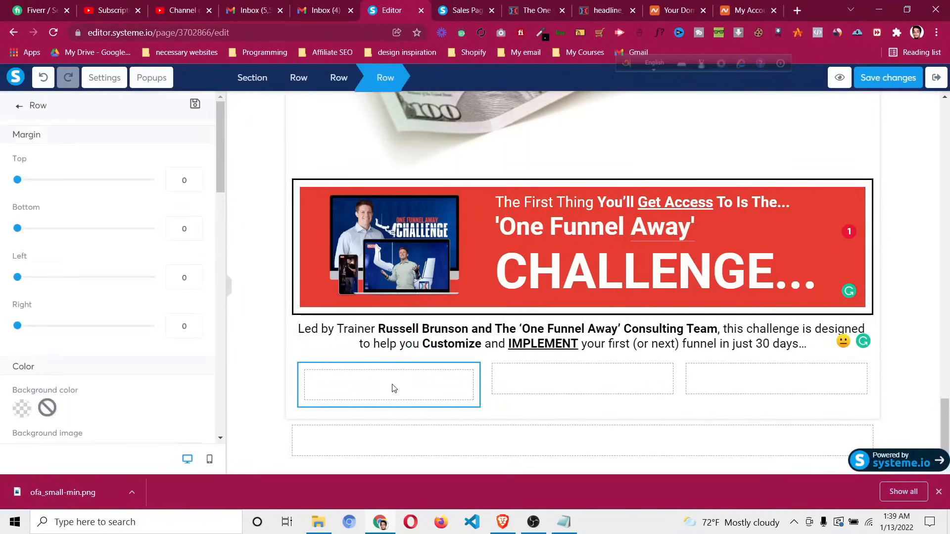
Copy the Step #1 card's background colour from the reference and apply #ffffff to the new row
left_click(523, 4)
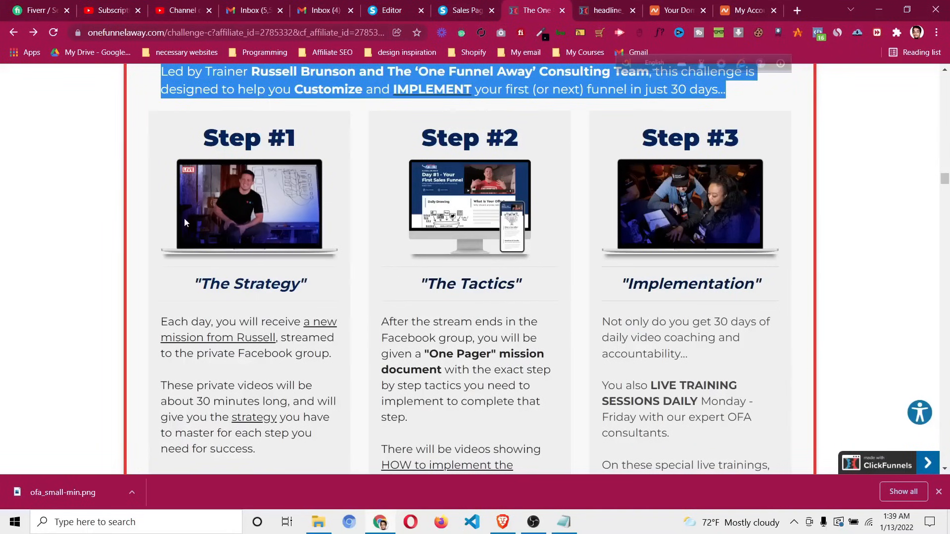
right_click(159, 228)
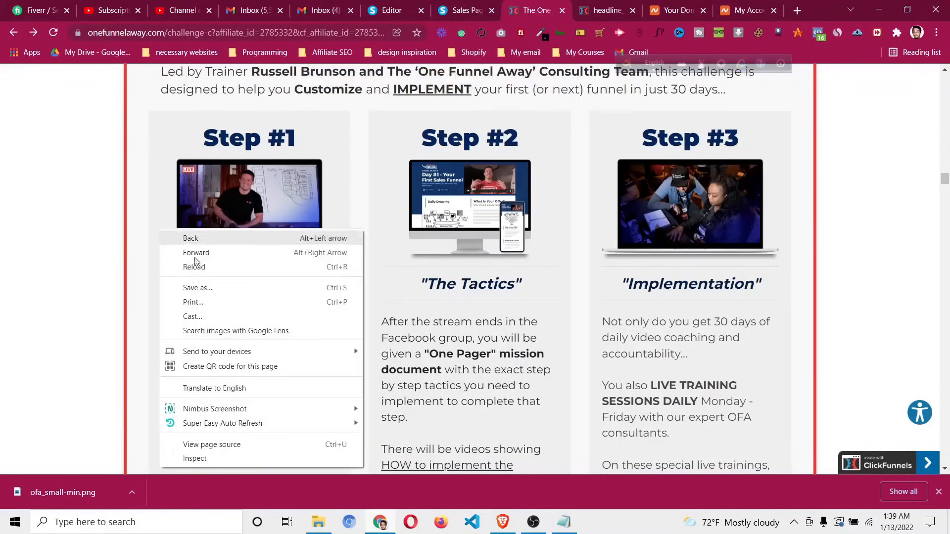
left_click(265, 459)
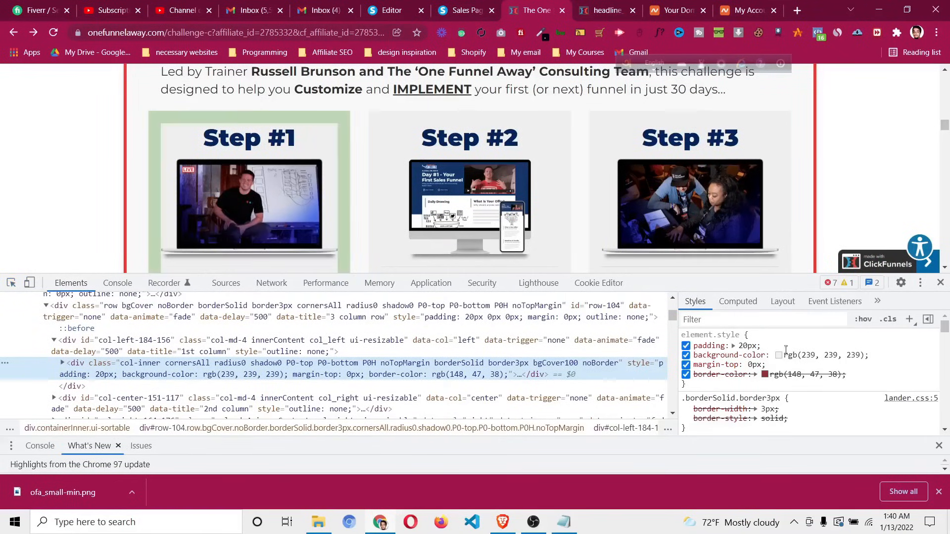
left_click(779, 356)
left_click(920, 421)
left_click(921, 421)
left_click(391, 10)
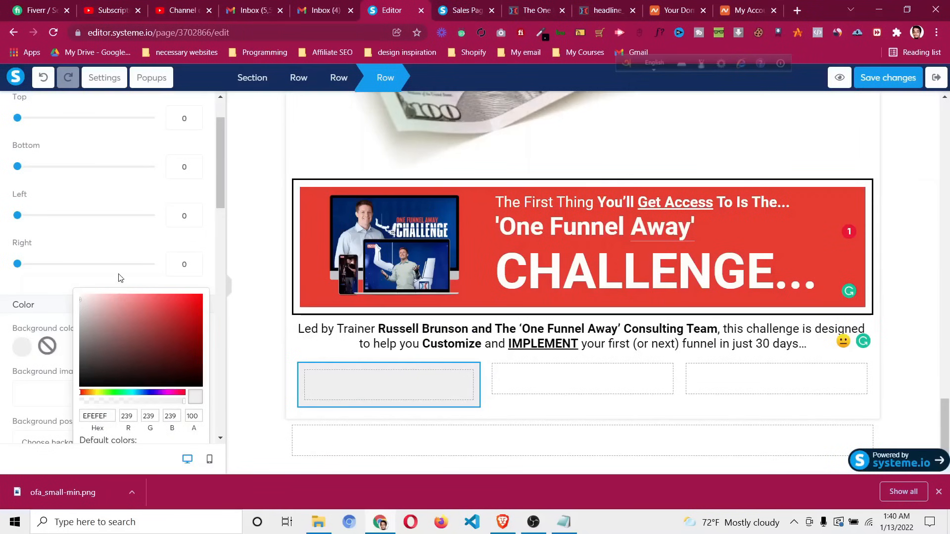
left_click(540, 9)
type("#ffffff")
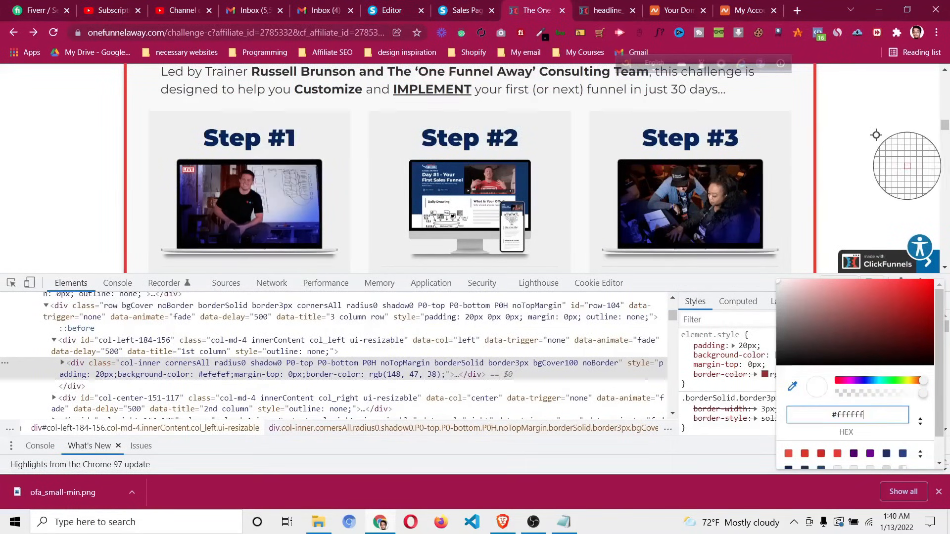
left_click(759, 321)
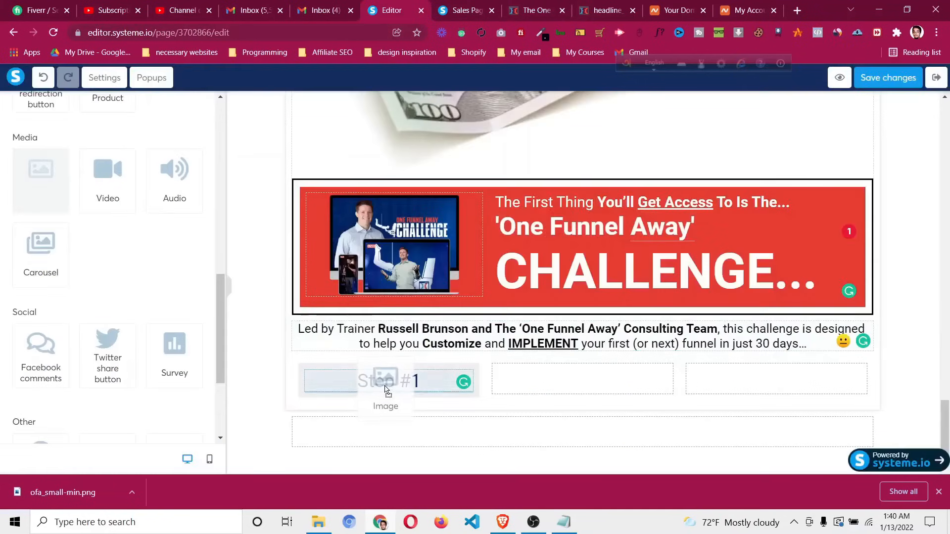
Save OFA-live-2-min.png from the reference page and upload it as the Step #1 column image
left_click_drag(384, 377, 381, 376)
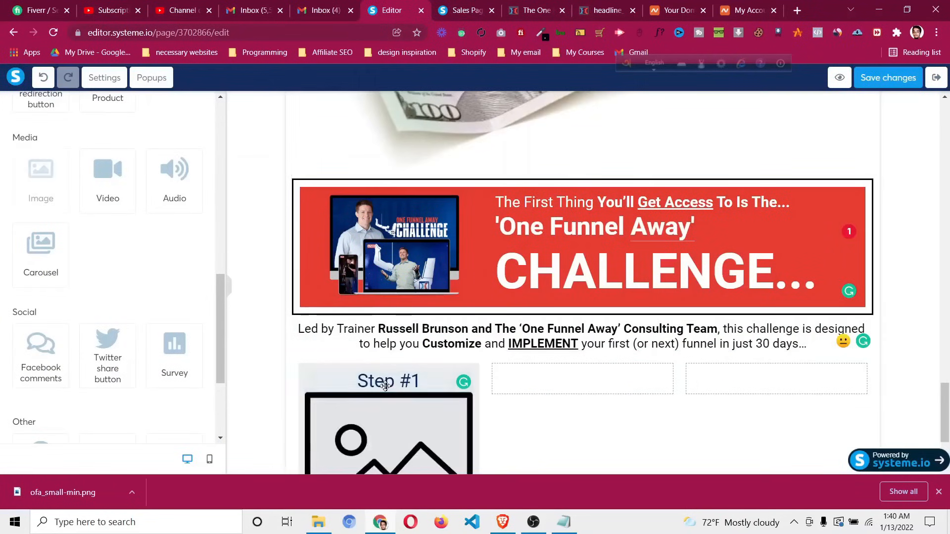
left_click(529, 10)
right_click(267, 191)
left_click(287, 213)
left_click(368, 273)
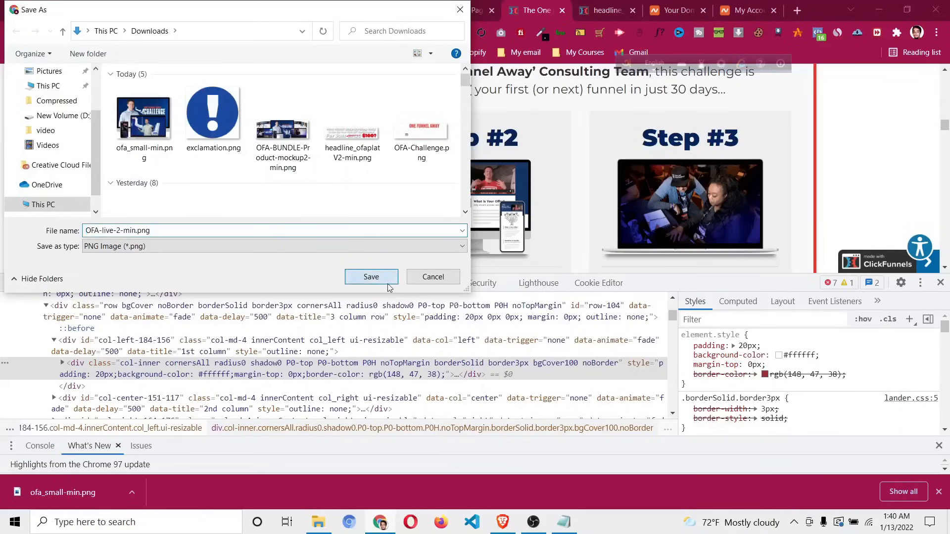
left_click(396, 10)
left_click(405, 417)
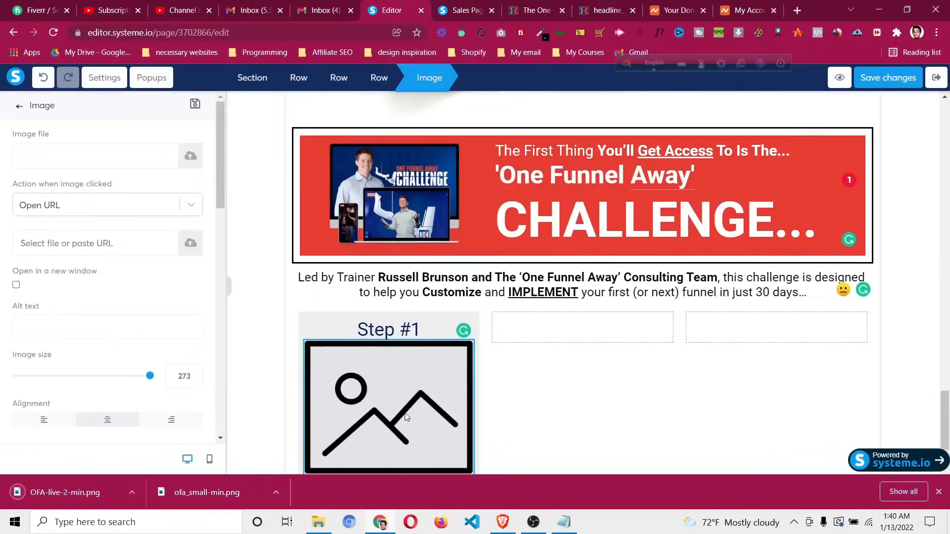
left_click(190, 155)
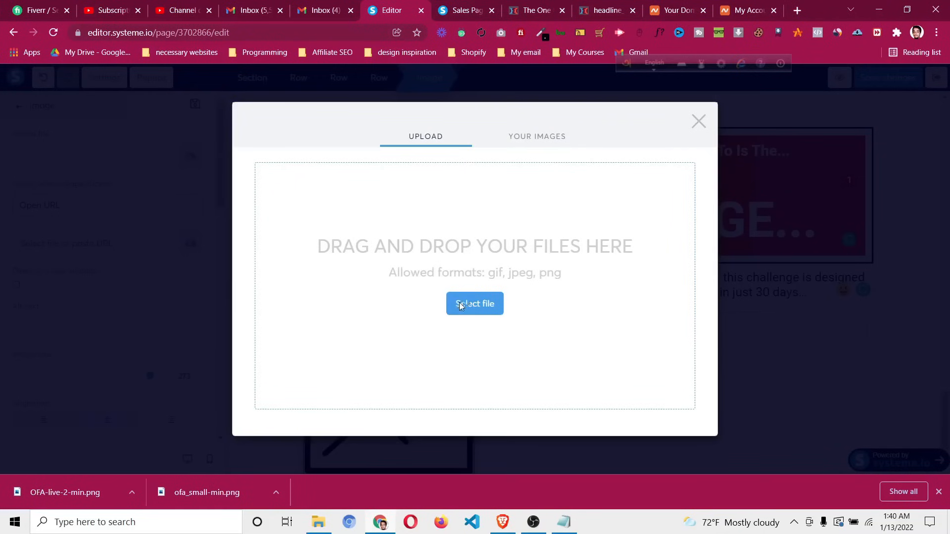
left_click(460, 306)
left_click(149, 170)
left_click(369, 275)
left_click(674, 435)
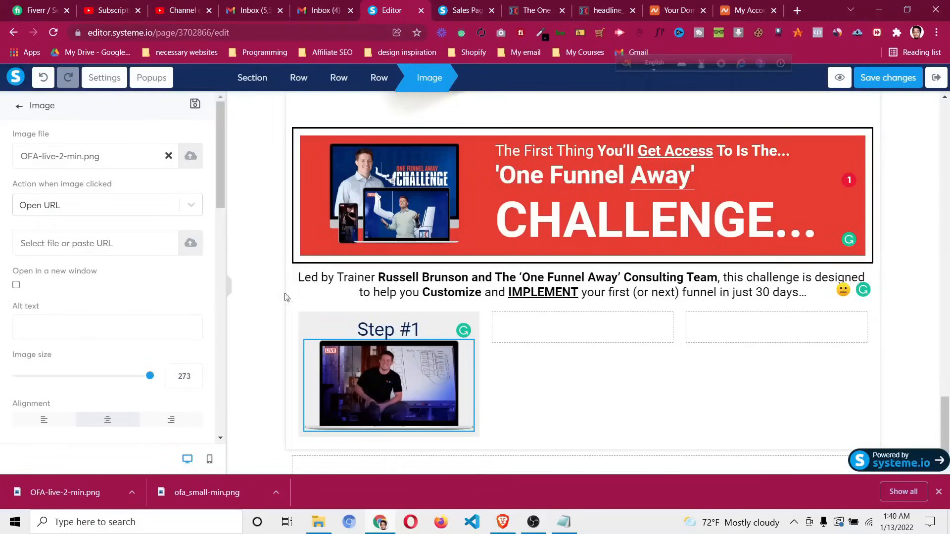
Give the Step #1 image top and bottom margins of 20
scroll(28, 340, "down", 4)
left_click_drag(19, 317, 32, 322)
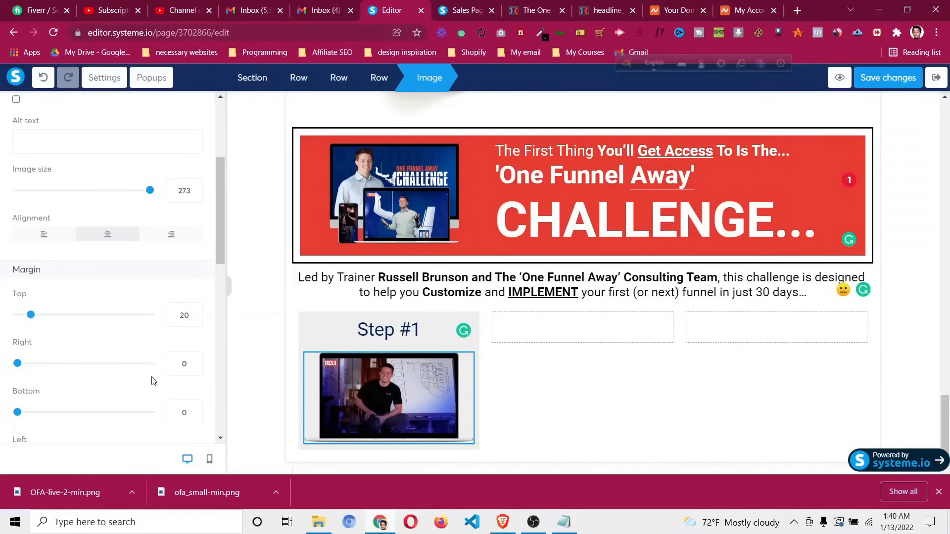
left_click(180, 415)
type("2")
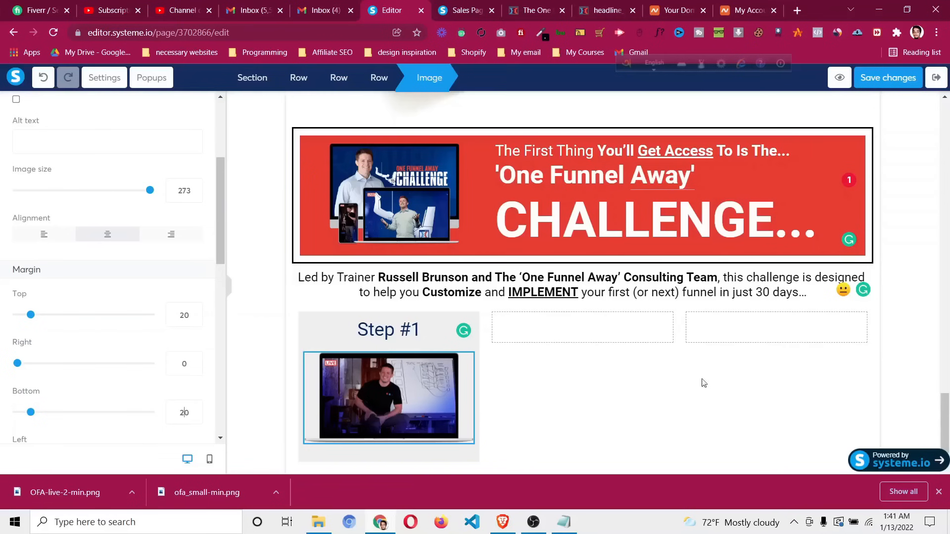
left_click(557, 4)
scroll(238, 116, "down", 5)
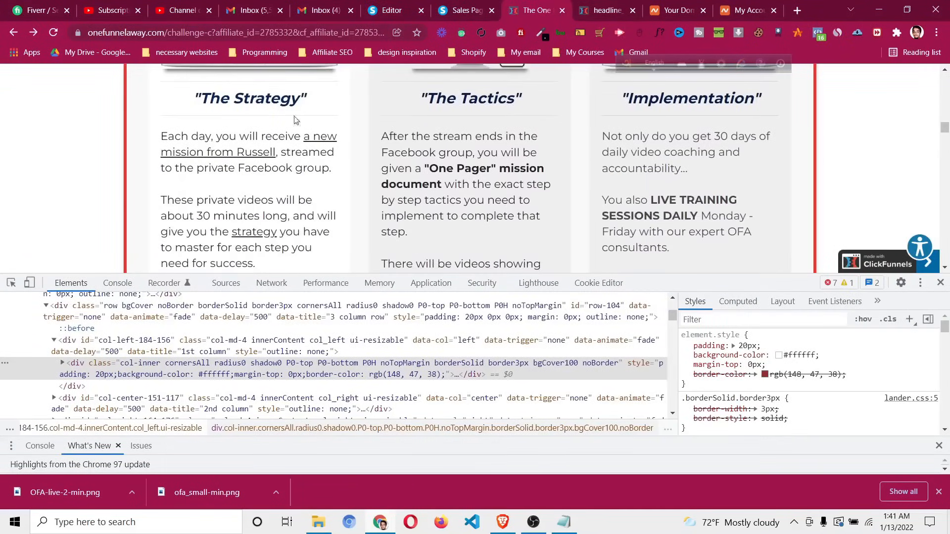
scroll(269, 194, "down", 7)
scroll(427, 74, "up", 6)
scroll(454, 141, "up", 4)
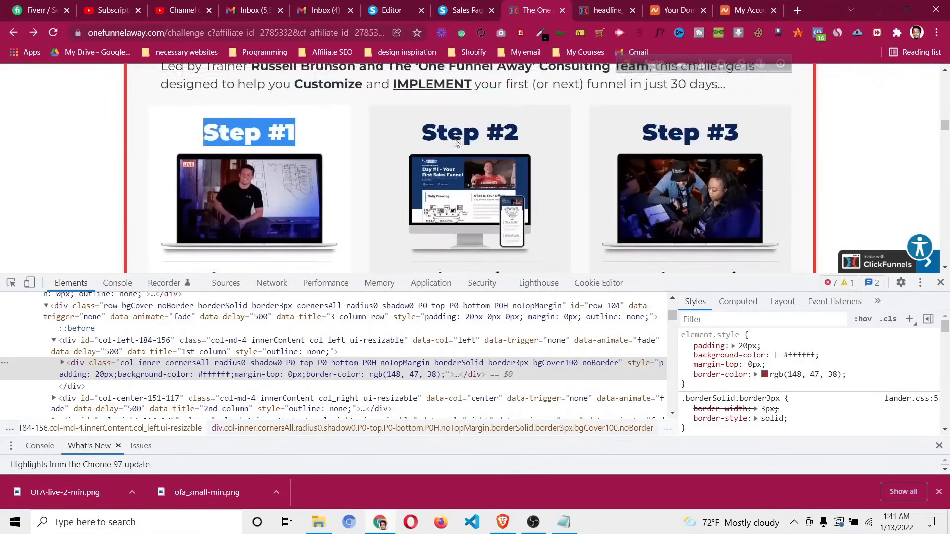
left_click(415, 6)
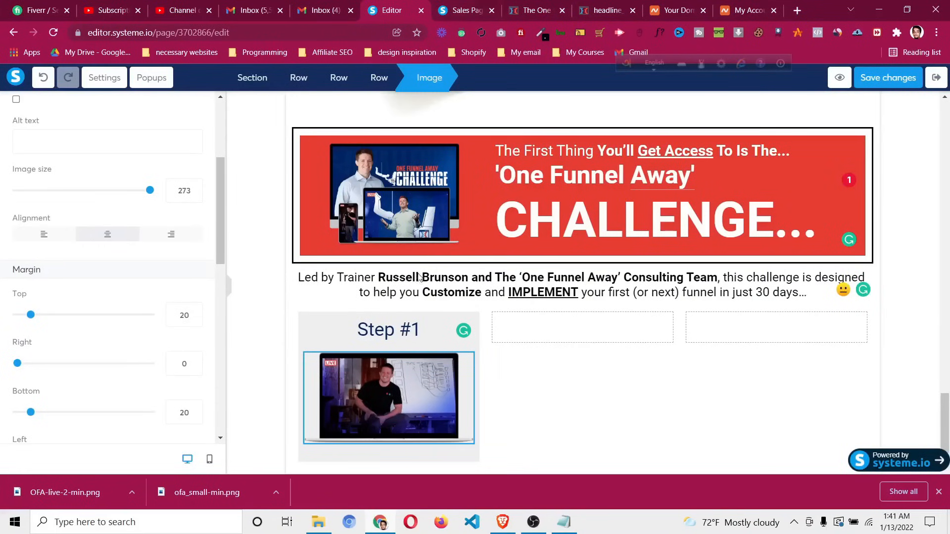
Duplicate the Step #1 box into the second and third columns and delete the leftover empty row
left_click(333, 321)
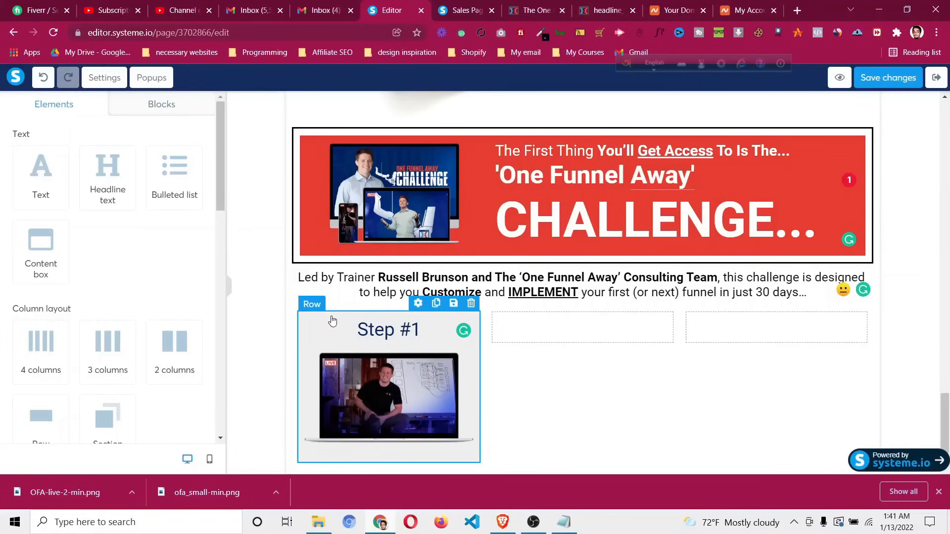
left_click(435, 304)
scroll(376, 287, "down", 3)
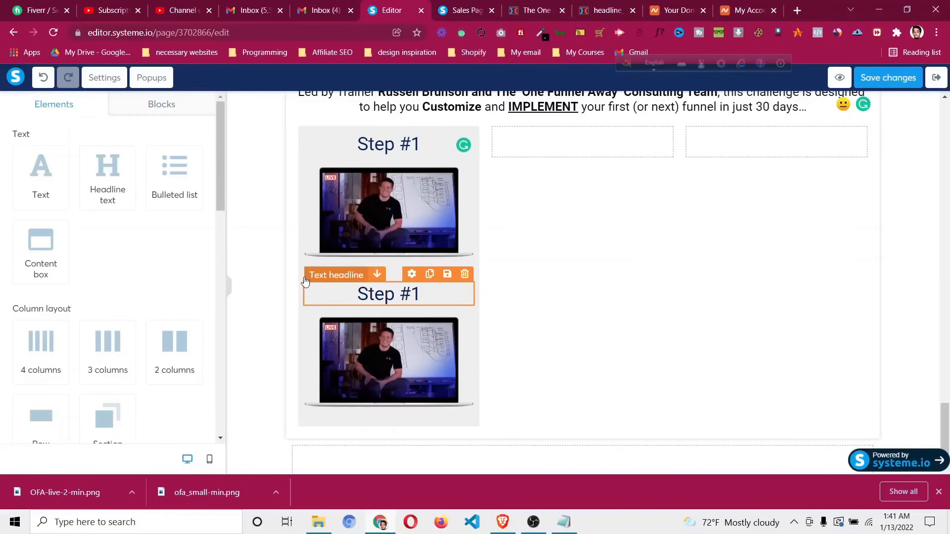
left_click_drag(303, 269, 564, 143)
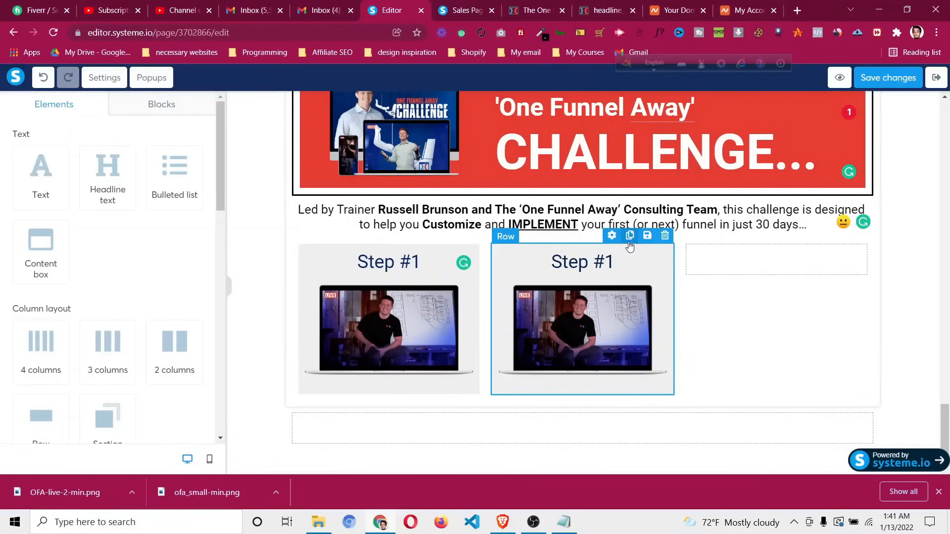
left_click(629, 236)
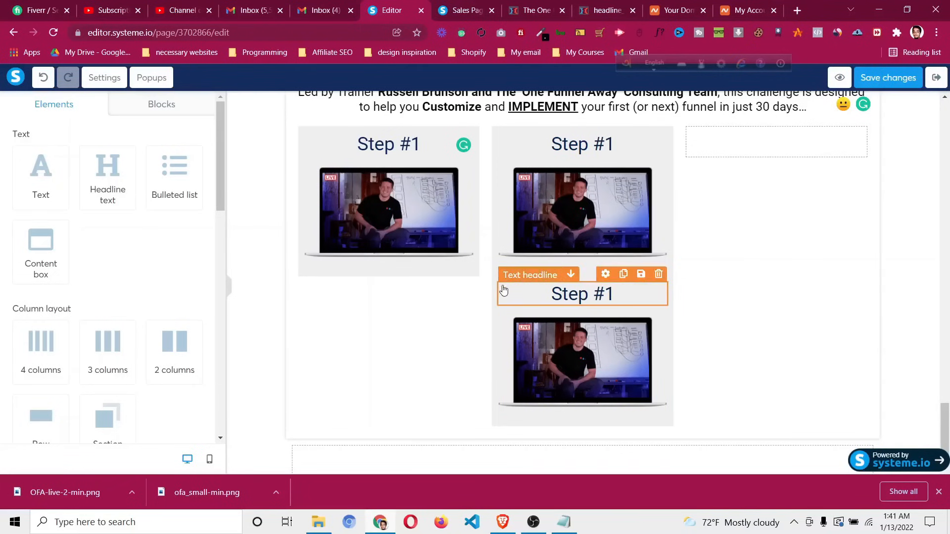
left_click_drag(497, 283, 738, 138)
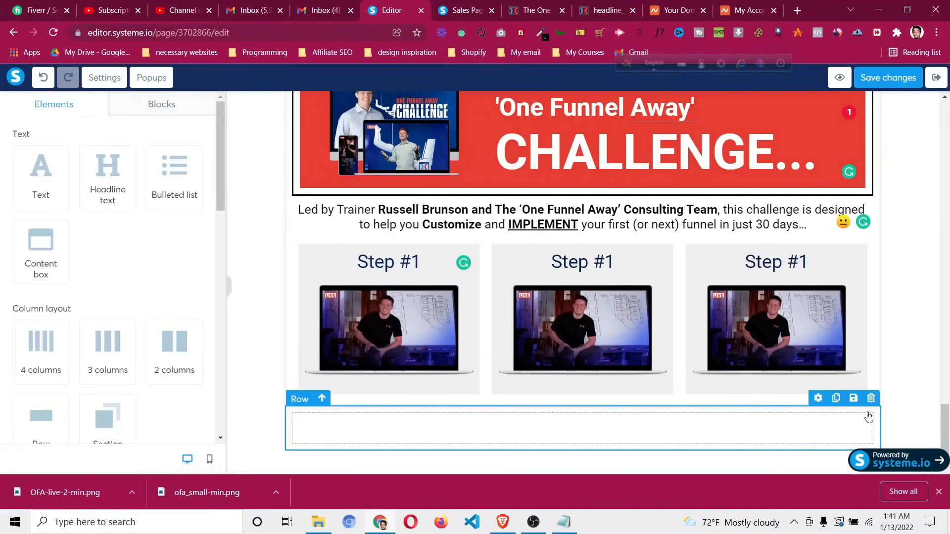
left_click(871, 399)
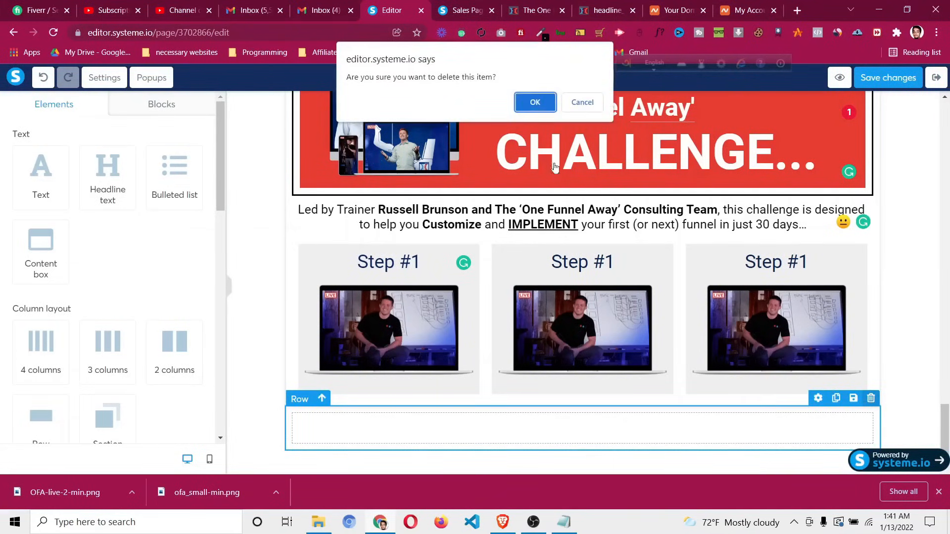
left_click(535, 102)
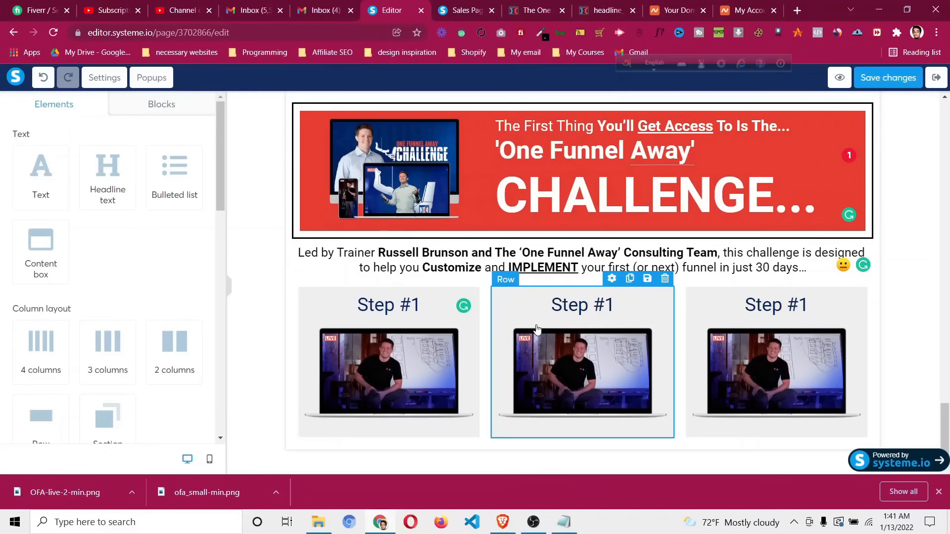
Scroll through the One Funnel Away reference page and close its developer tools panel
key("ctrl+Tab")
key("ctrl+Tab")
scroll(450, 228, "down", 10)
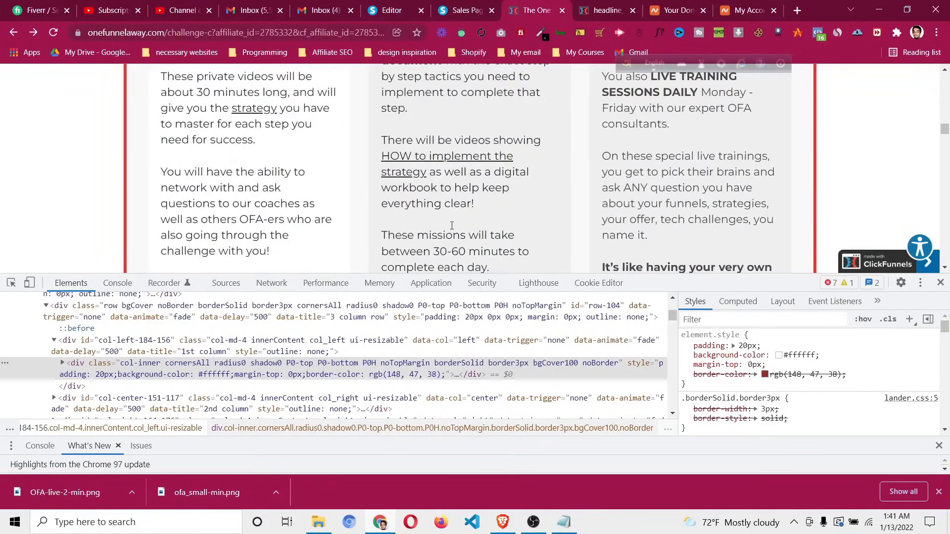
scroll(452, 229, "down", 9)
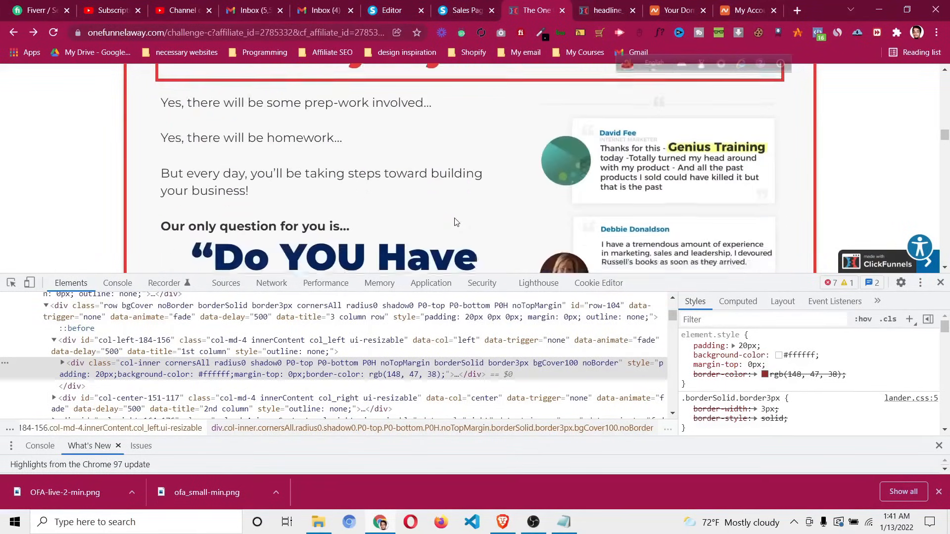
scroll(455, 218, "down", 5)
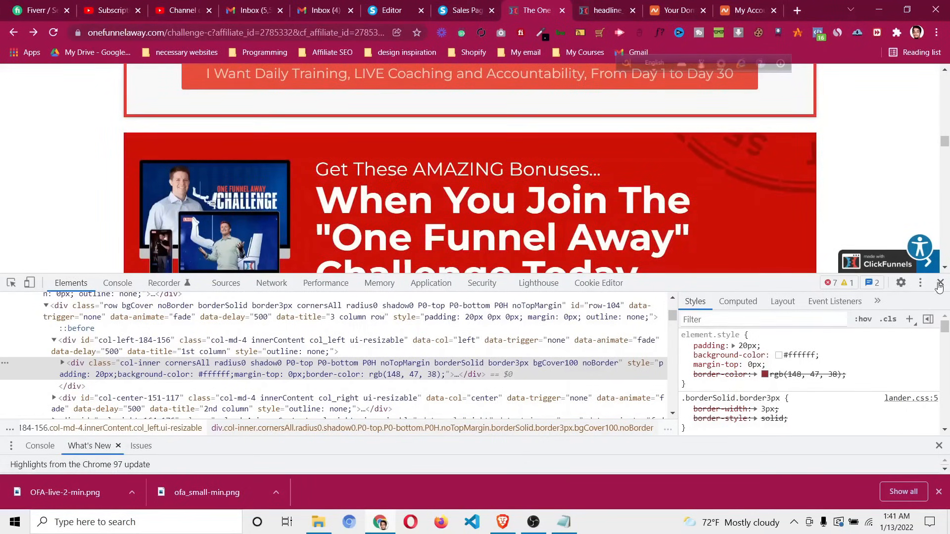
left_click(941, 283)
scroll(680, 275, "down", 4)
scroll(681, 271, "down", 20)
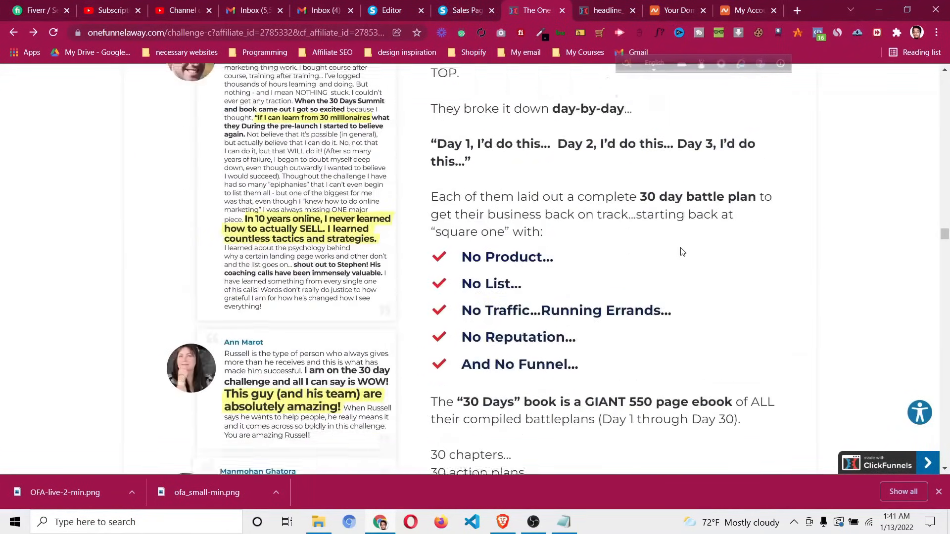
scroll(687, 260, "down", 20)
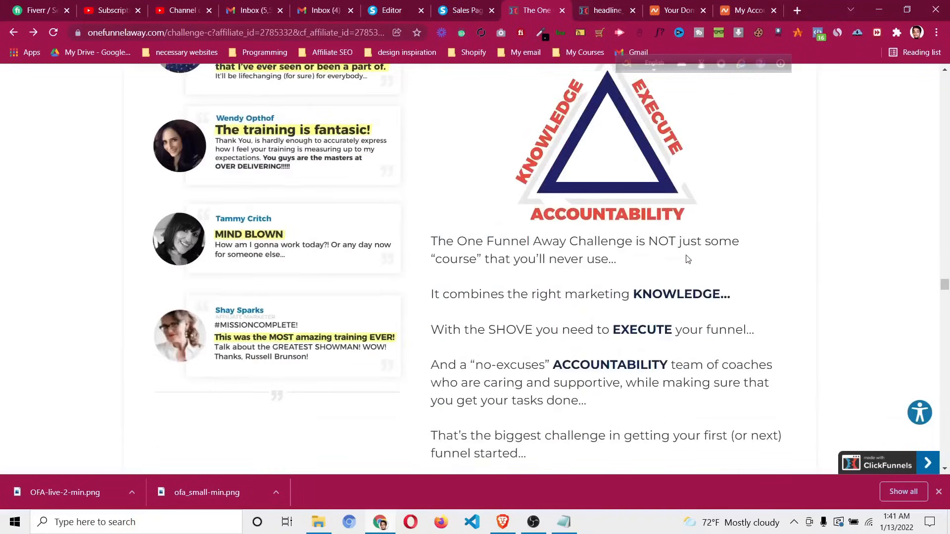
scroll(687, 256, "down", 15)
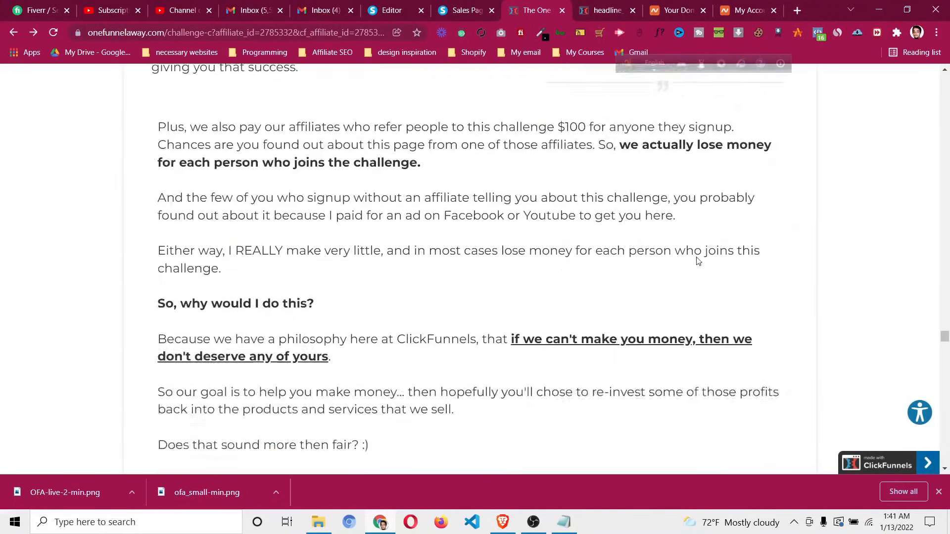
scroll(946, 336, "up", 20)
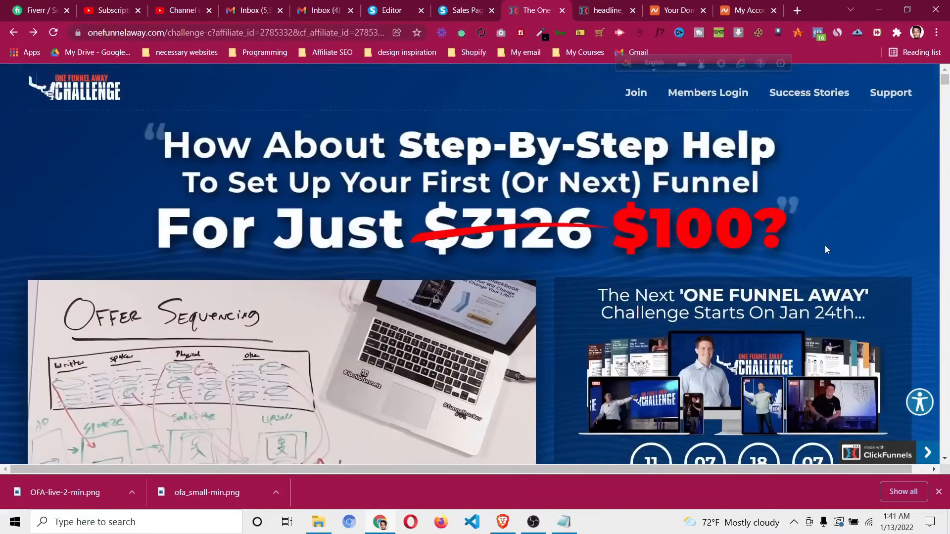
left_click(464, 7)
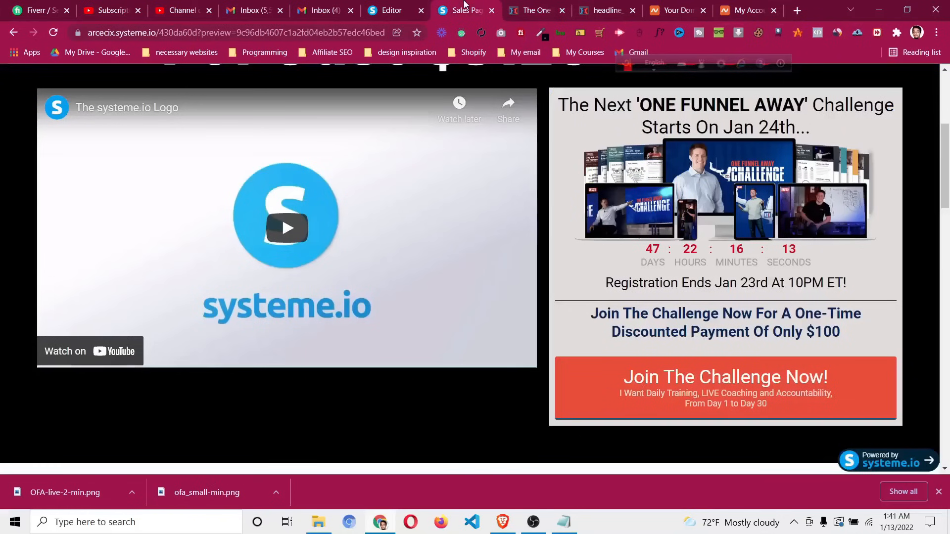
left_click(391, 10)
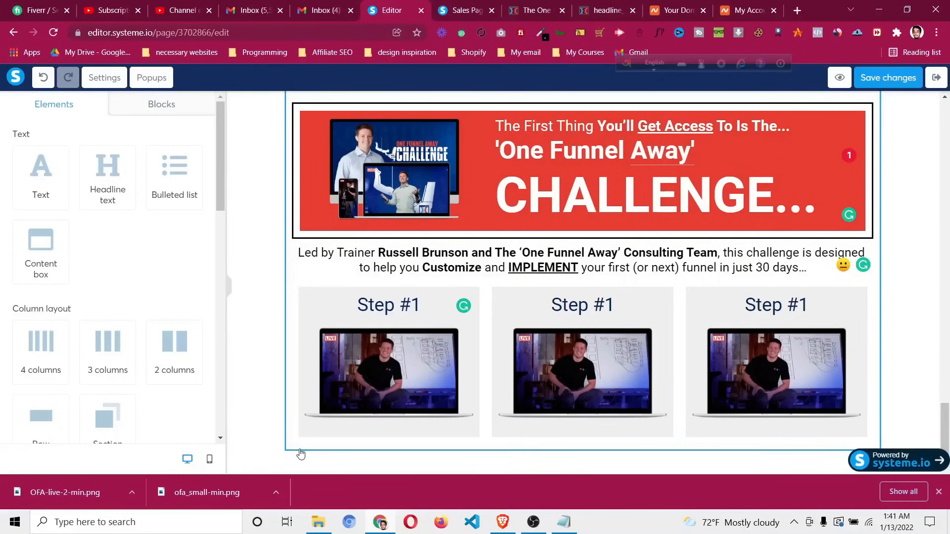
Select the Join The Challenge Now! button in the offer box
scroll(944, 425, "up", 20)
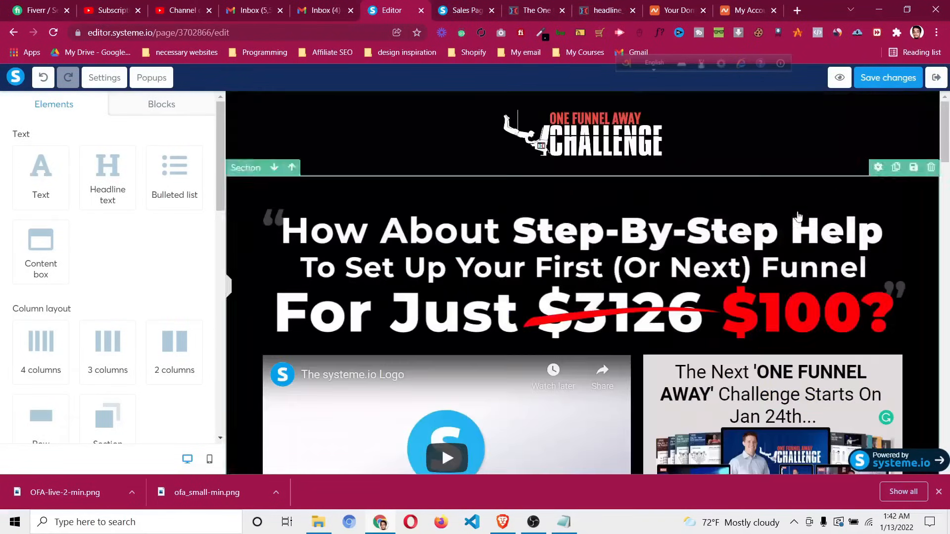
scroll(806, 211, "down", 6)
left_click(758, 298)
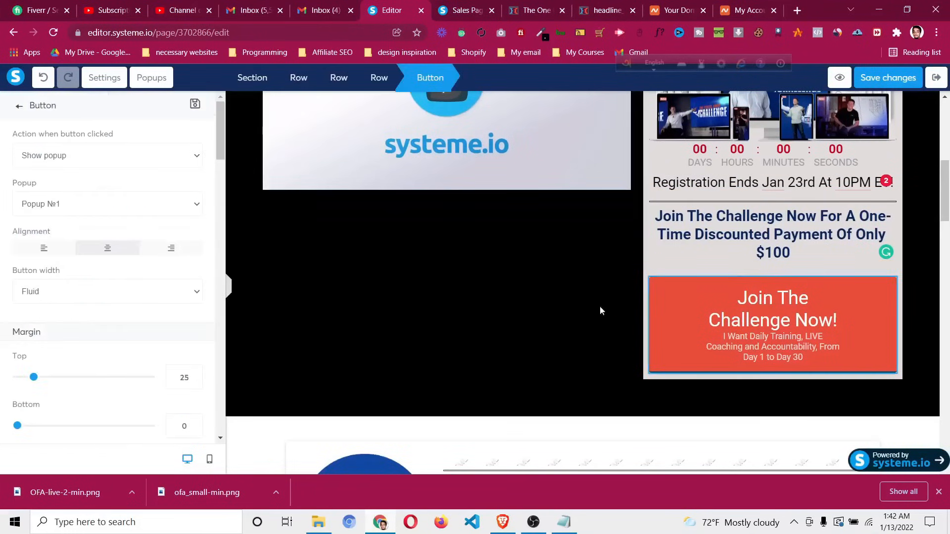
key("Escape")
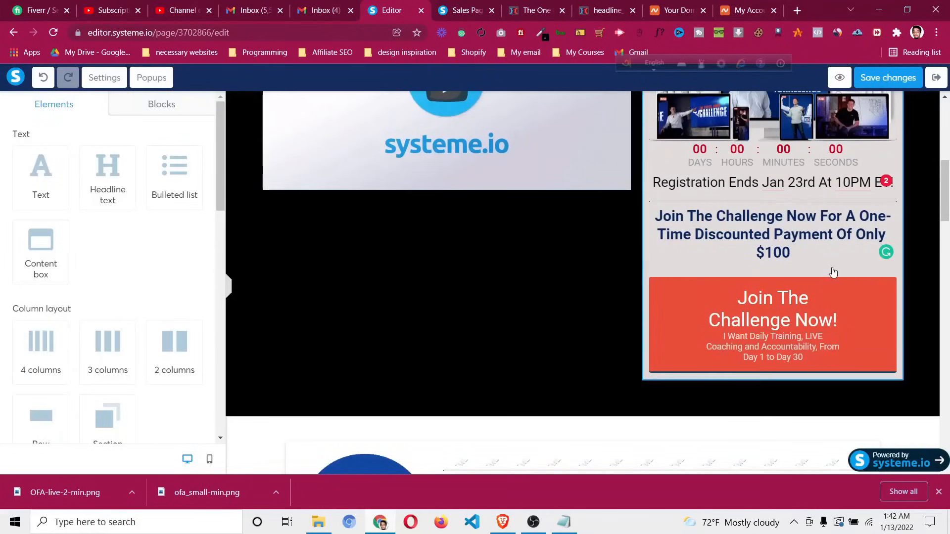
left_click(833, 272)
scroll(829, 287, "up", 2)
key("Escape")
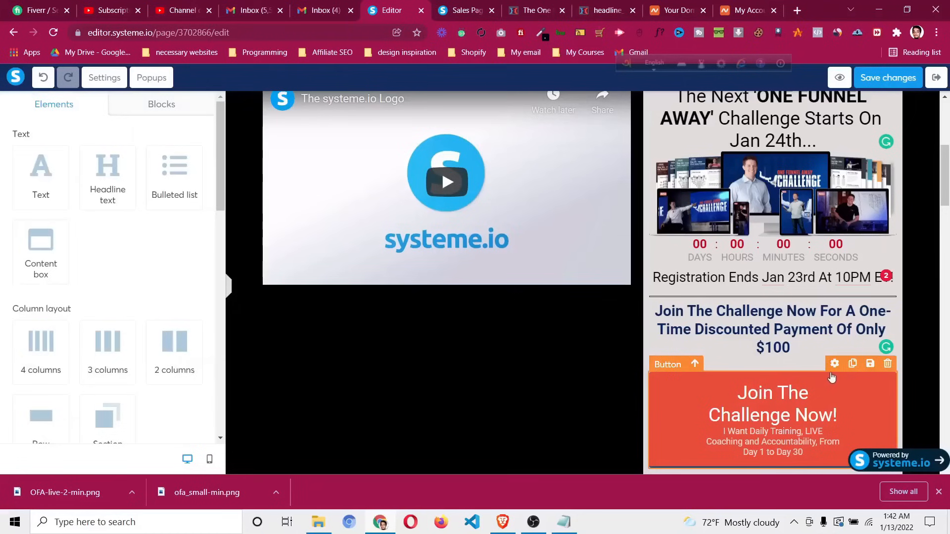
left_click(831, 379)
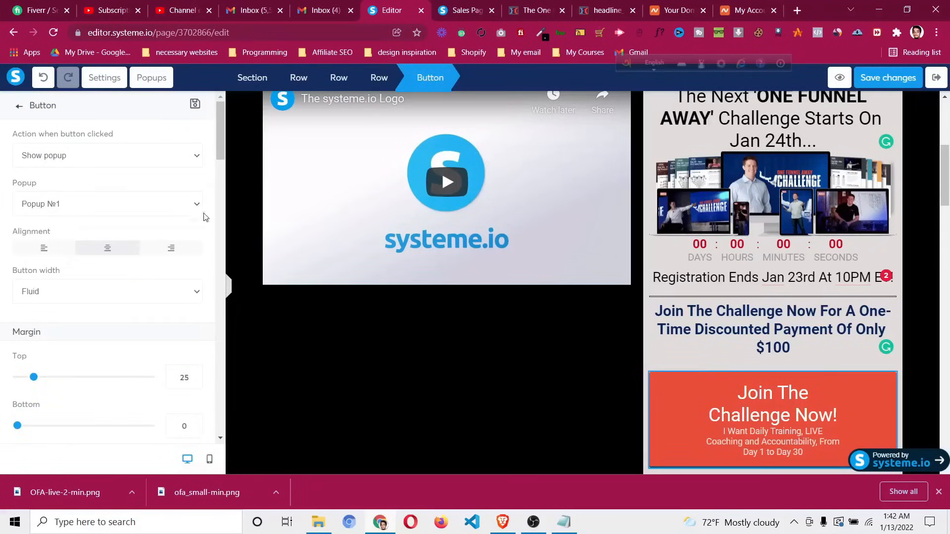
Save the button as a master block titled 'universal button'
left_click(195, 106)
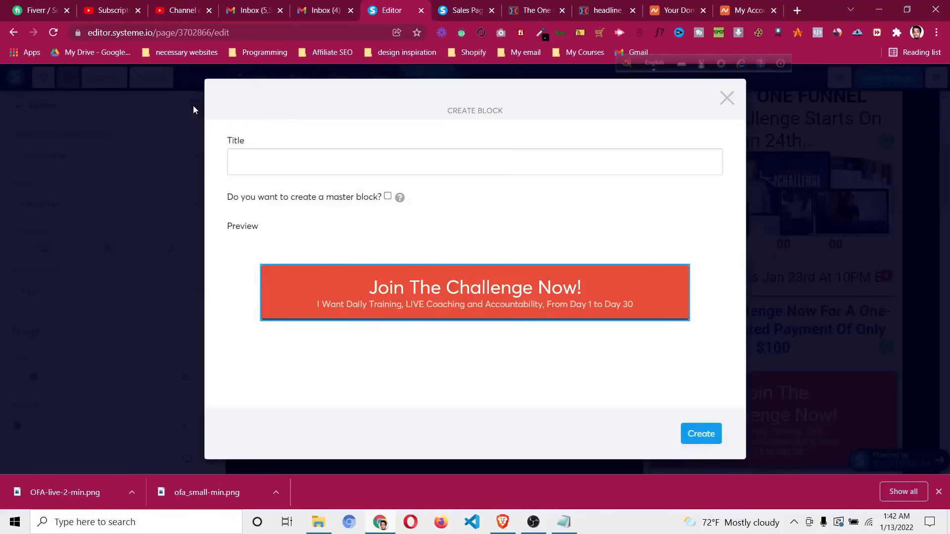
left_click(270, 163)
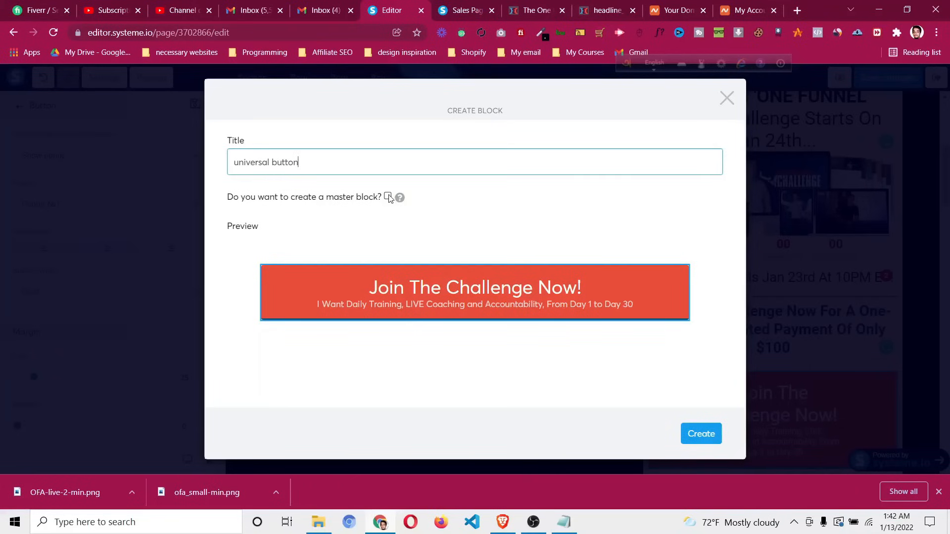
mouse_move(401, 200)
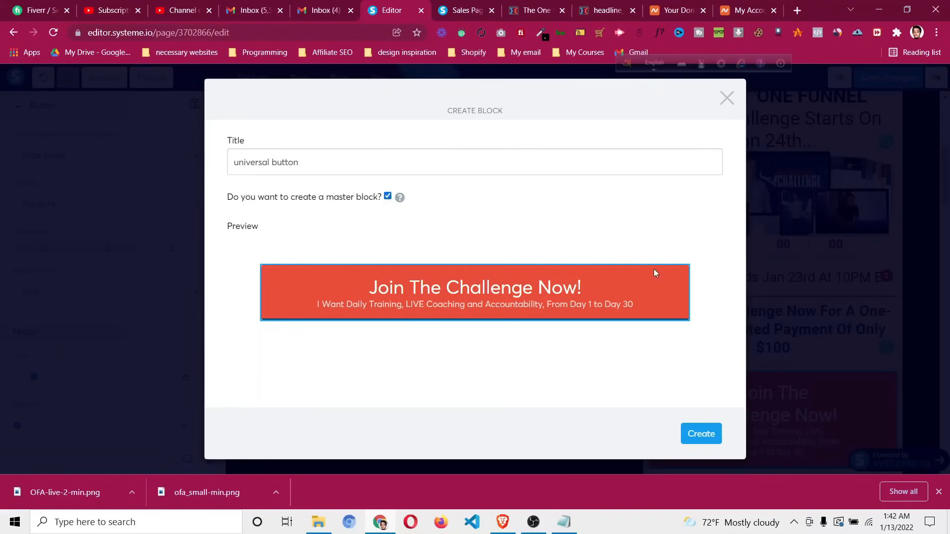
left_click(702, 432)
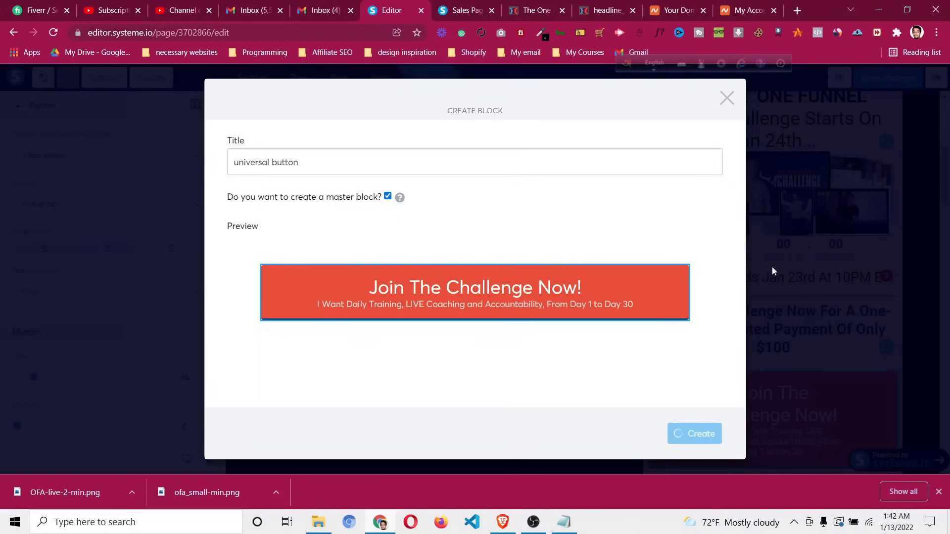
left_click(735, 100)
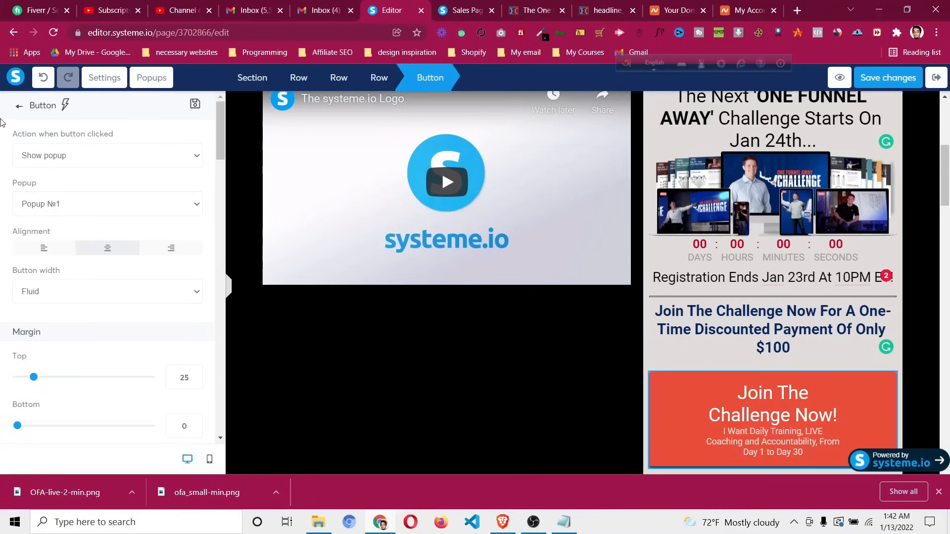
left_click(519, 353)
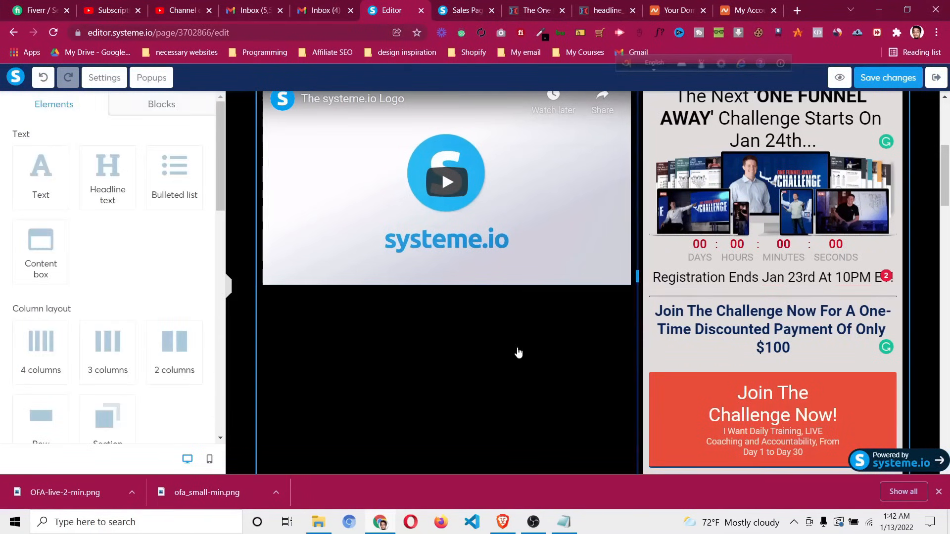
Deselect the row and look through the blocks library's saved blocks collection
left_click(519, 353)
left_click(933, 276)
scroll(934, 273, "down", 15)
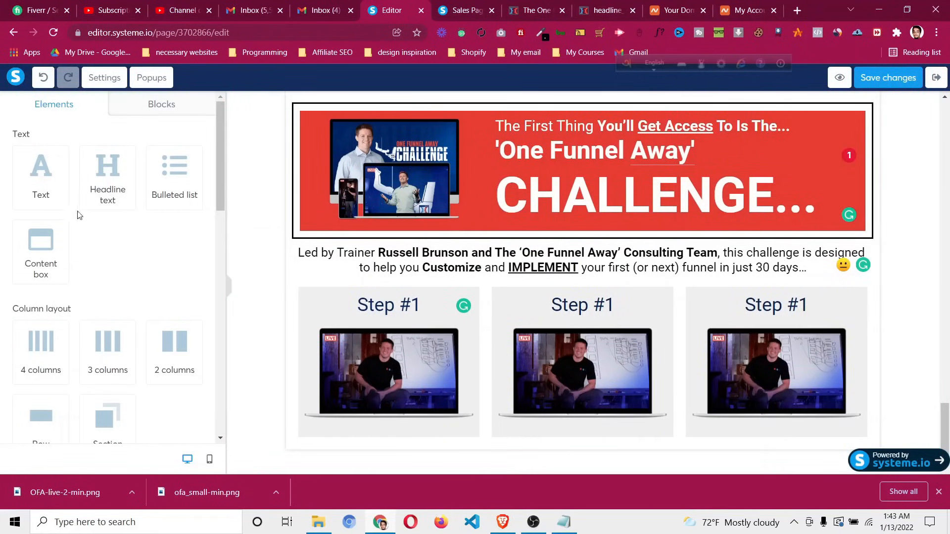
scroll(72, 240, "down", 10)
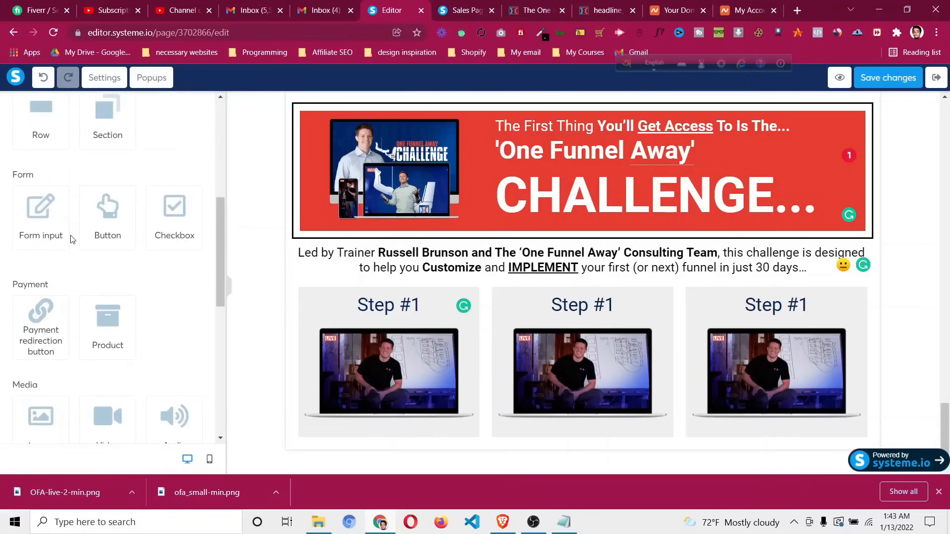
scroll(78, 240, "up", 2)
scroll(82, 241, "up", 5)
left_click(158, 105)
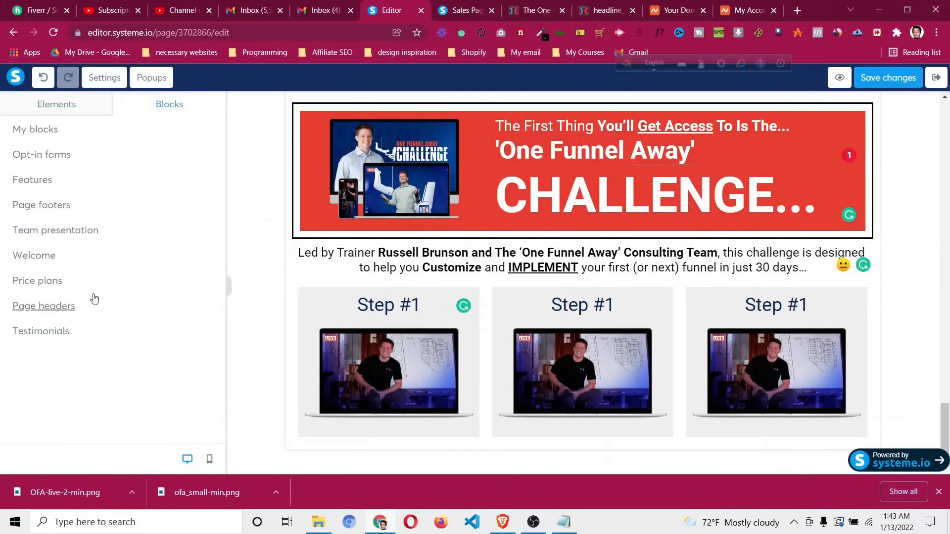
left_click(47, 133)
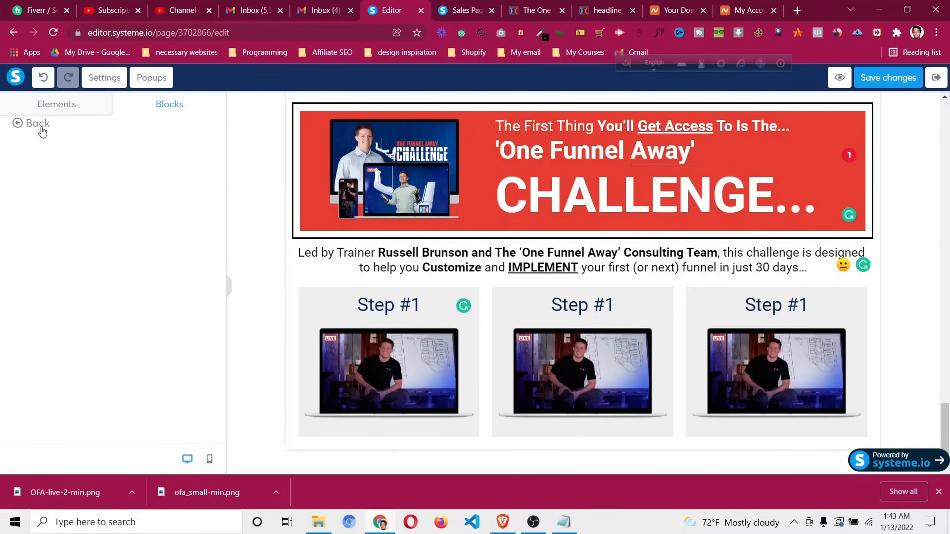
left_click(38, 124)
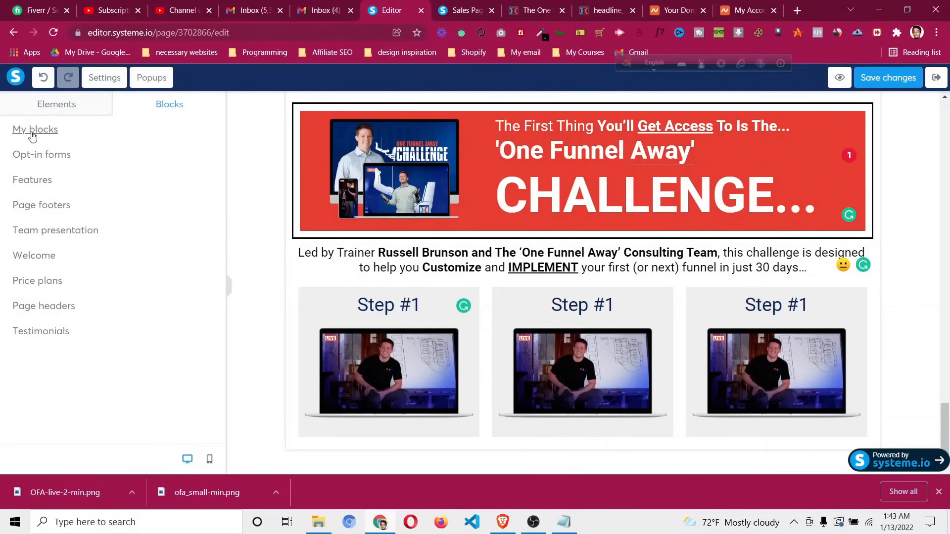
left_click(33, 134)
left_click(37, 125)
scroll(891, 343, "down", 10)
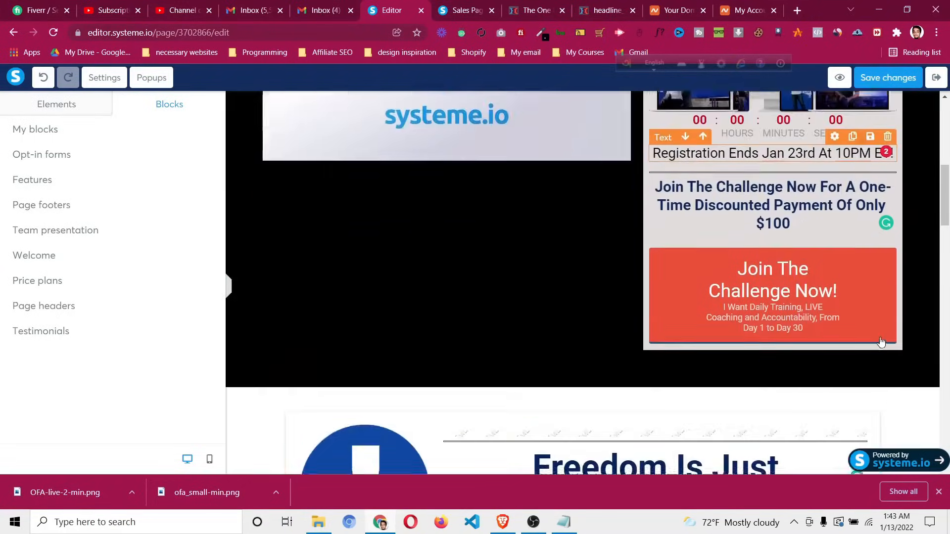
scroll(900, 349, "down", 2)
Save the Join The Challenge Now button as the master block 'universal button'
left_click(751, 221)
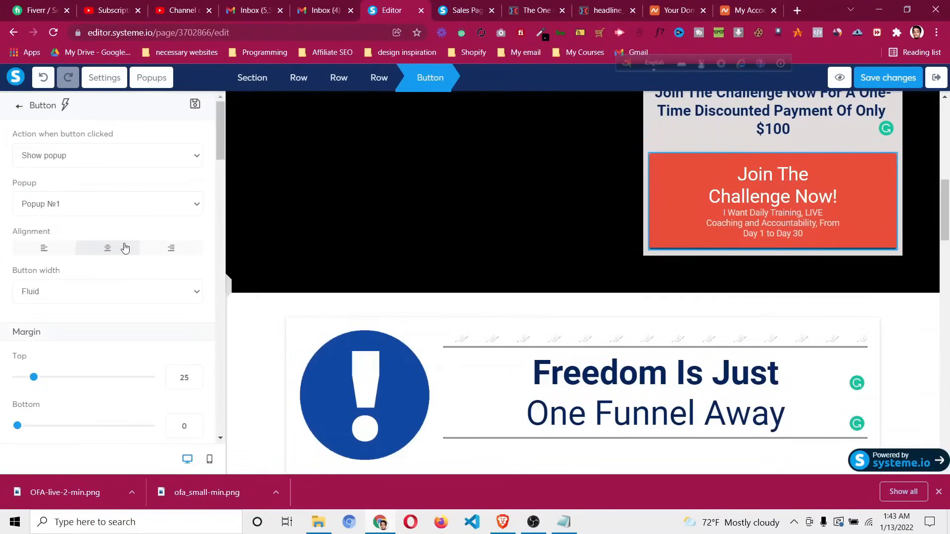
left_click(192, 104)
left_click(317, 173)
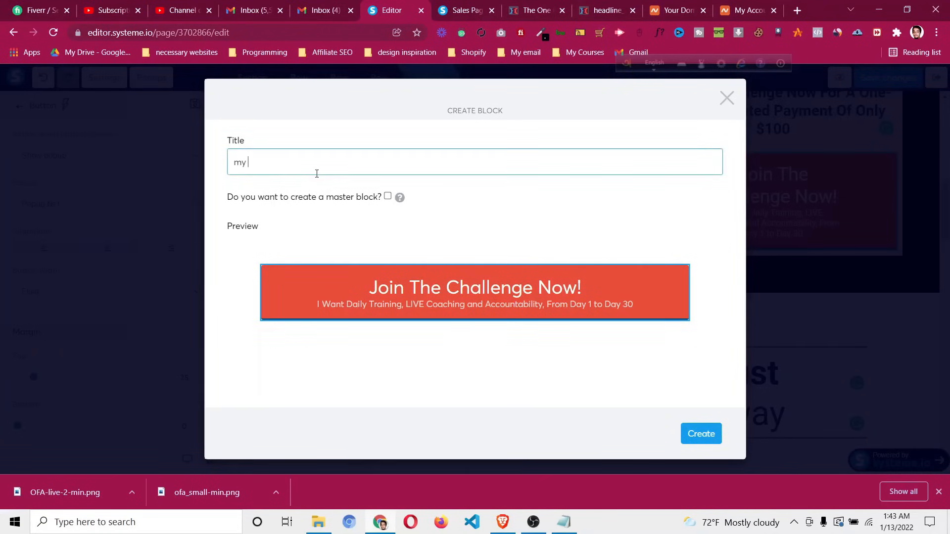
left_click(388, 196)
left_click(699, 438)
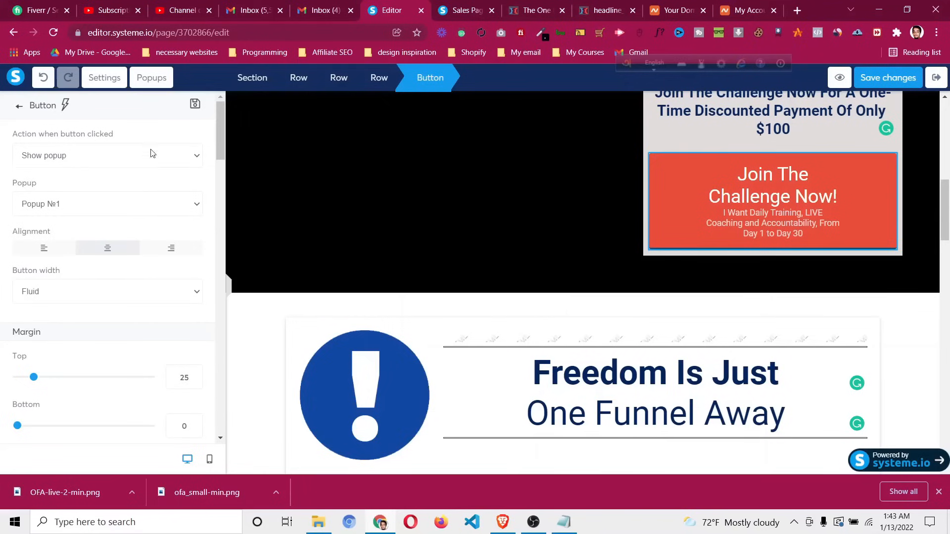
Show the saved blocks list to find the universal button block
left_click(18, 109)
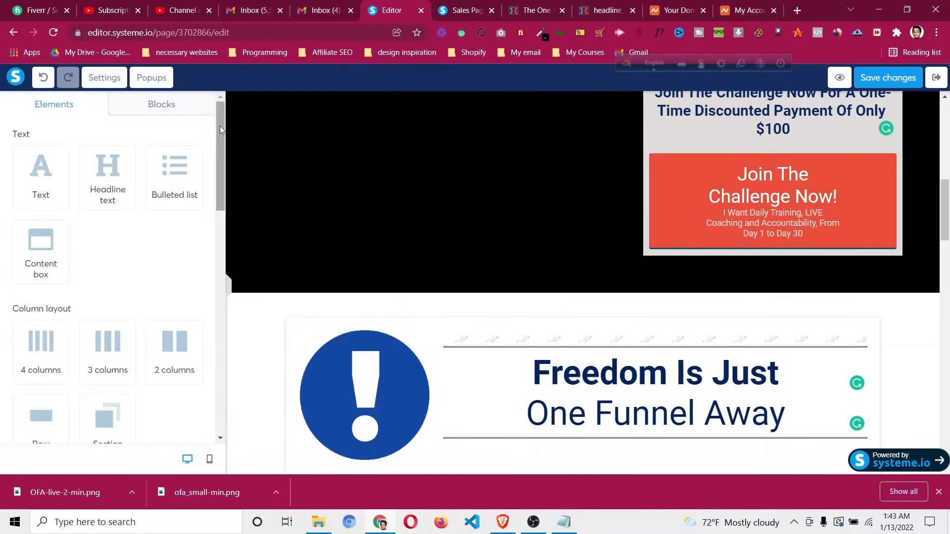
left_click(169, 106)
left_click(64, 130)
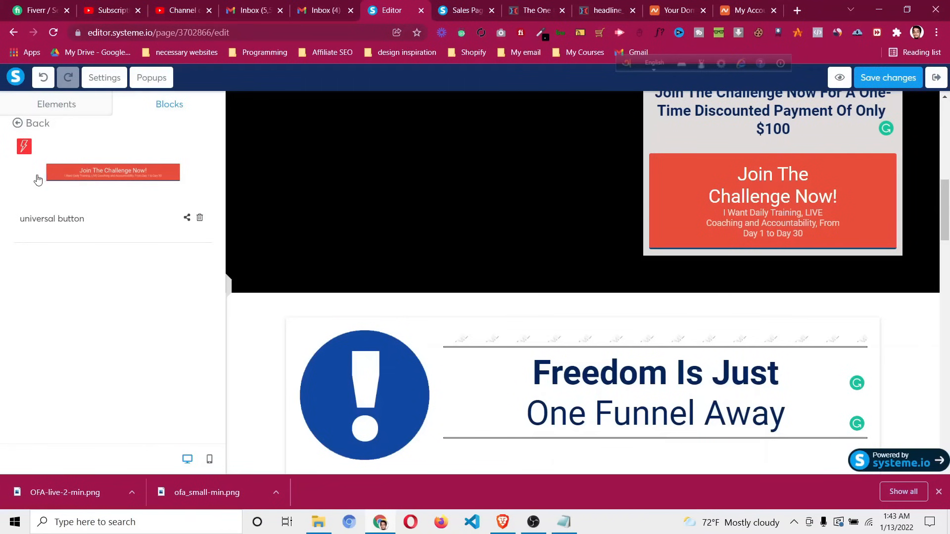
Drag the universal button block under the three Step #1 cards and save the page
left_click_drag(944, 204, 945, 418)
left_click_drag(110, 170, 577, 455)
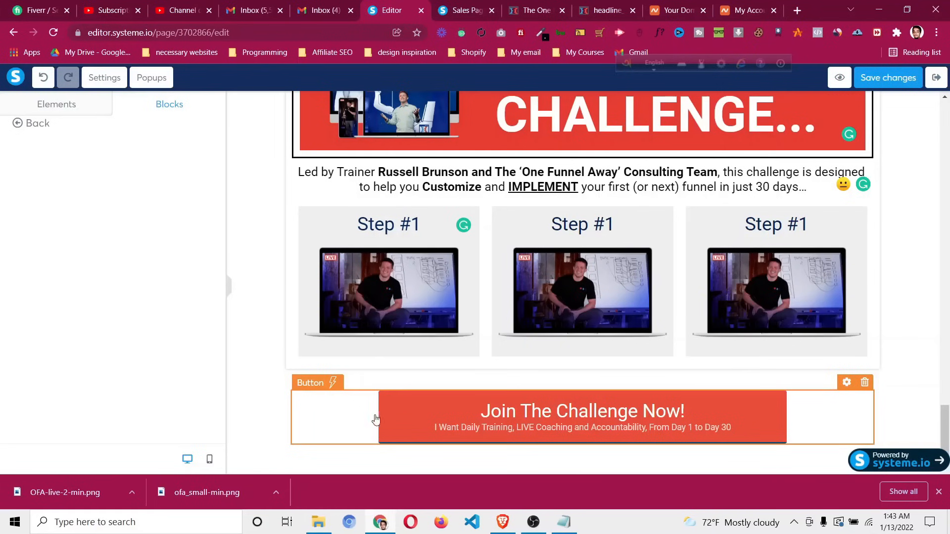
mouse_move(946, 434)
left_mouse_down()
mouse_move(946, 188)
mouse_move(946, 446)
left_mouse_up()
left_click(897, 83)
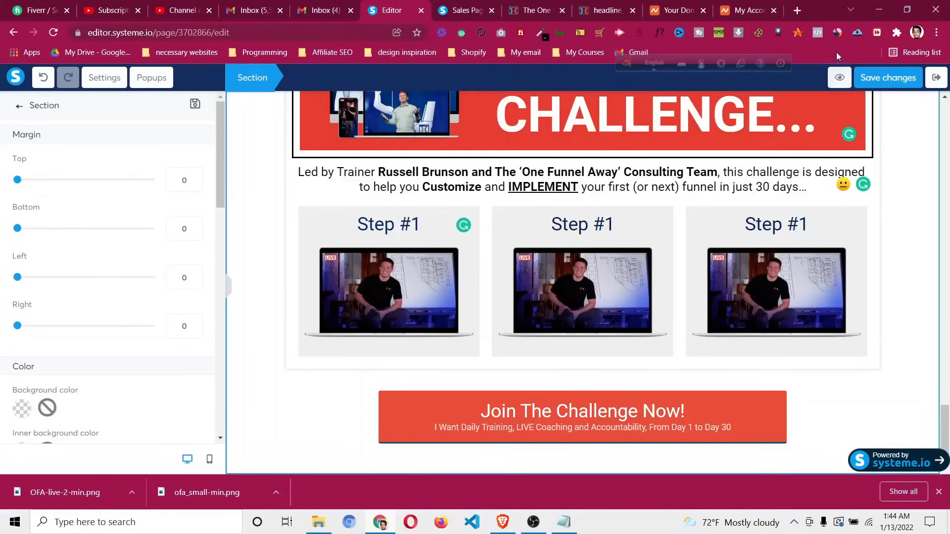
key("ctrl+Tab")
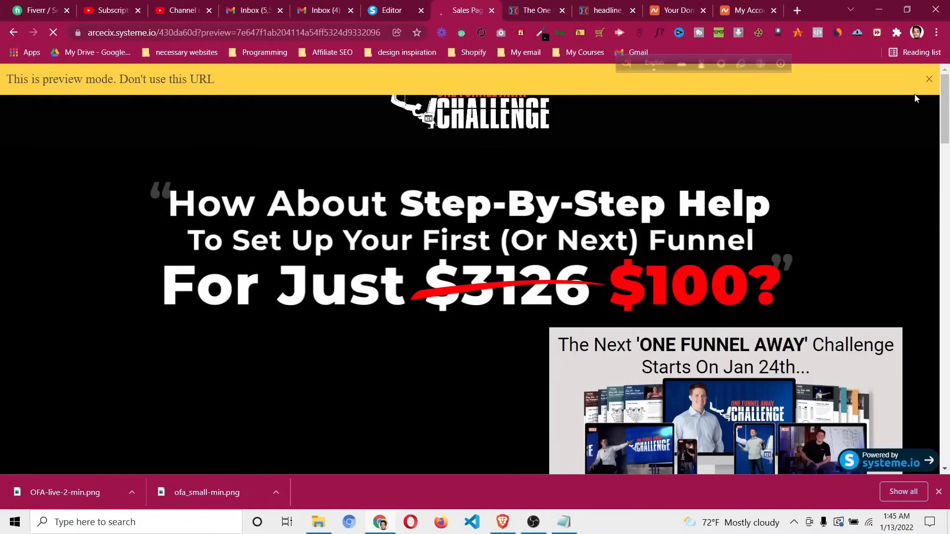
left_click(929, 79)
scroll(565, 227, "down", 10)
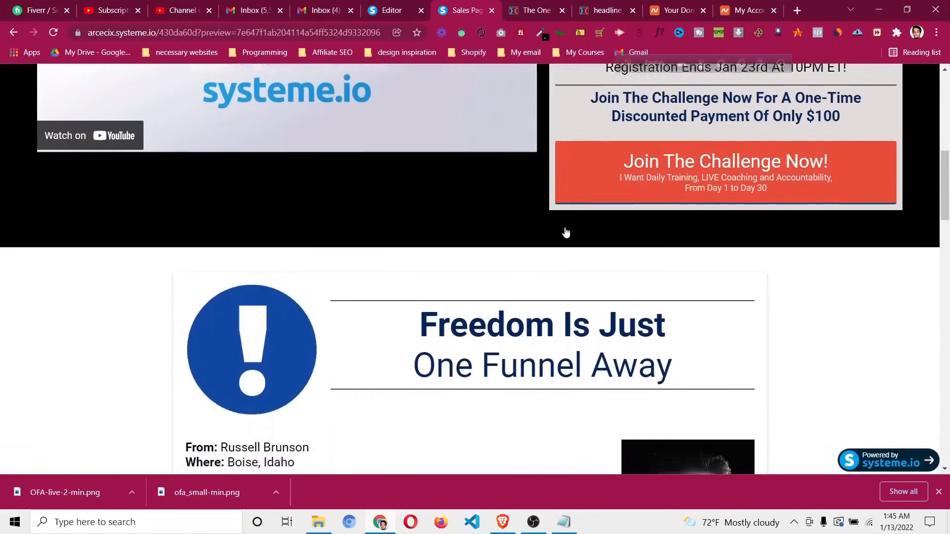
scroll(610, 153, "up", 3)
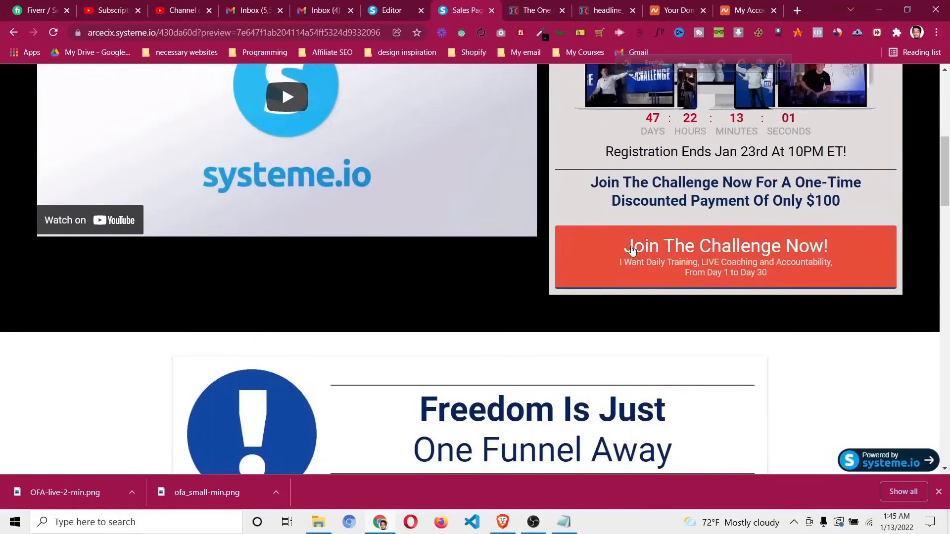
left_click(629, 253)
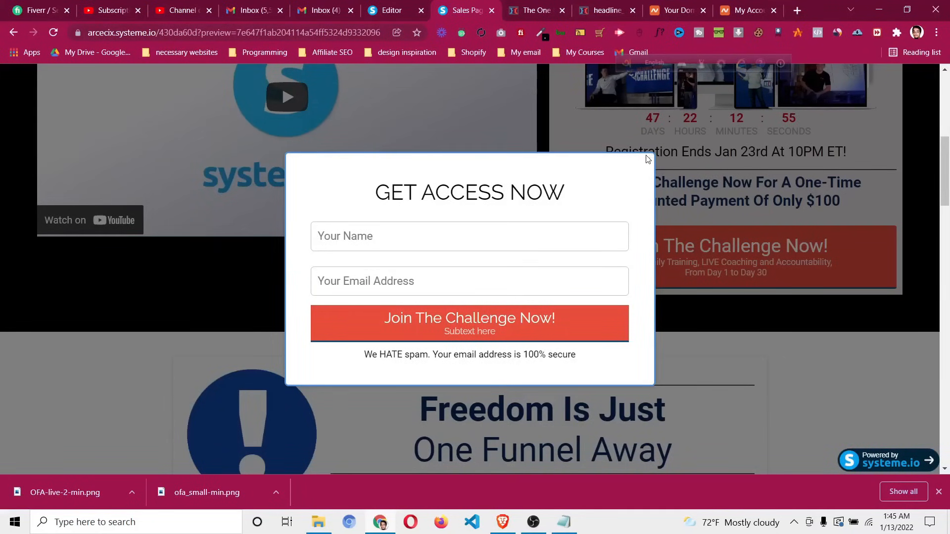
left_click(414, 7)
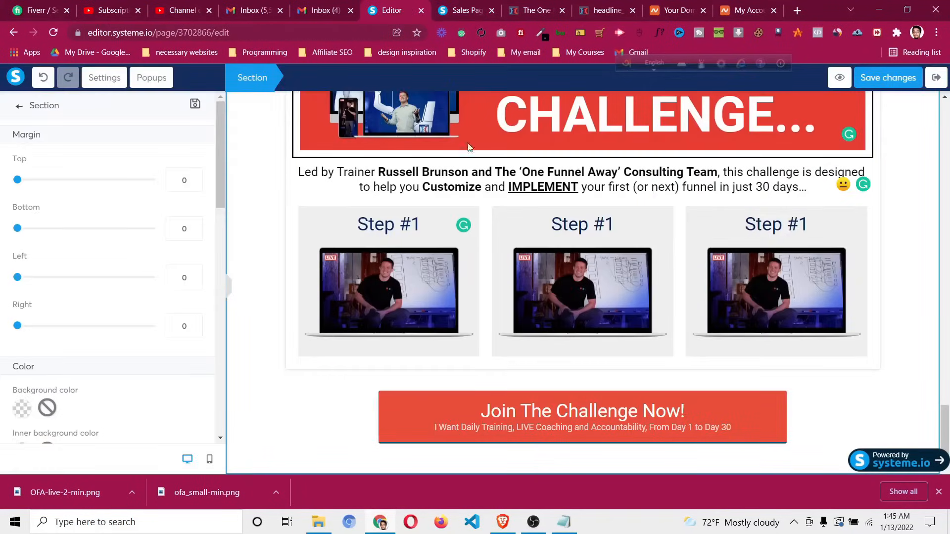
Turn on Show close button in Popup №1's settings and save the popup
left_click(165, 83)
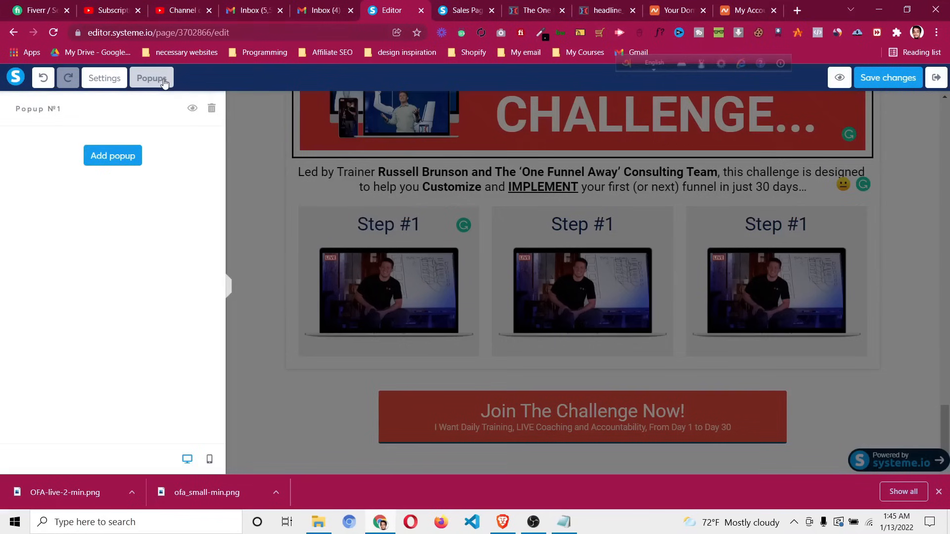
left_click(191, 108)
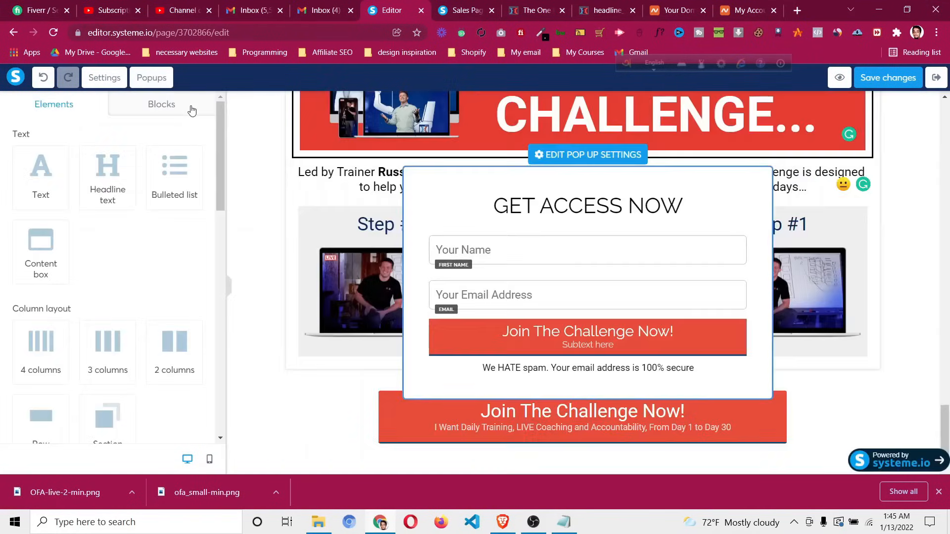
left_click(562, 155)
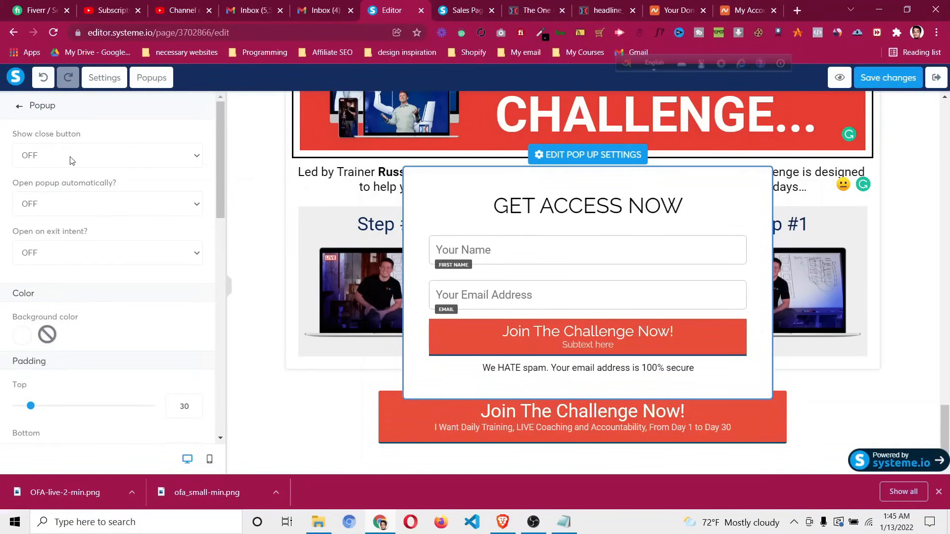
left_click(70, 160)
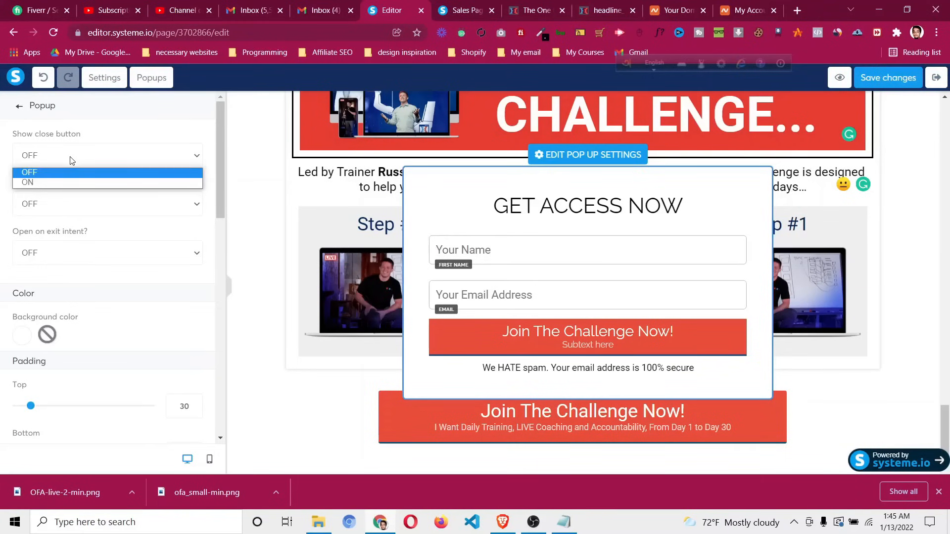
left_click(65, 183)
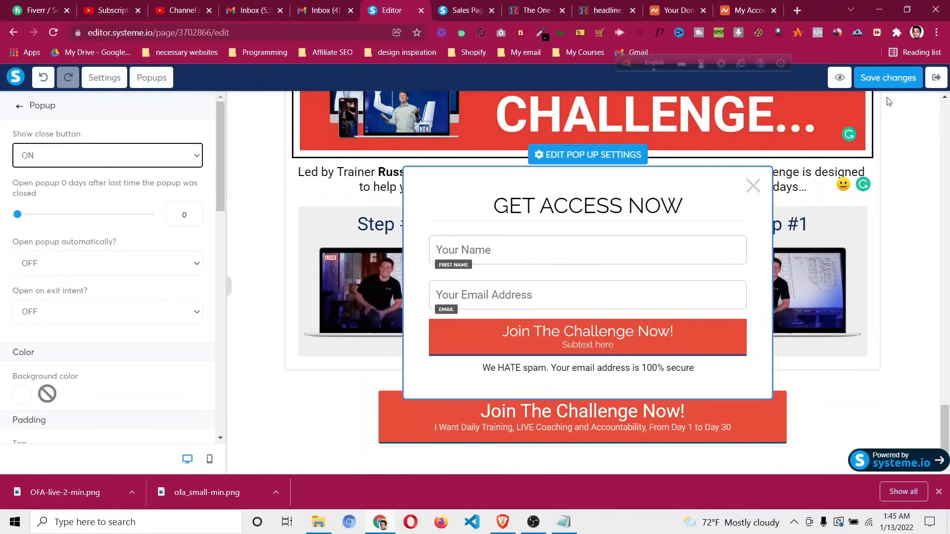
left_click(889, 78)
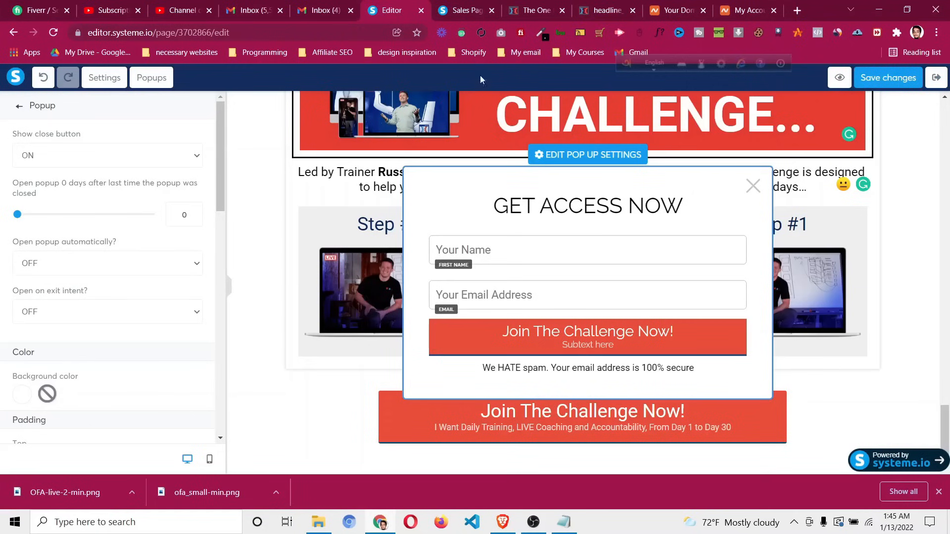
Reload the sales page preview to pick up the popup changes
left_click(476, 10)
left_click(402, 9)
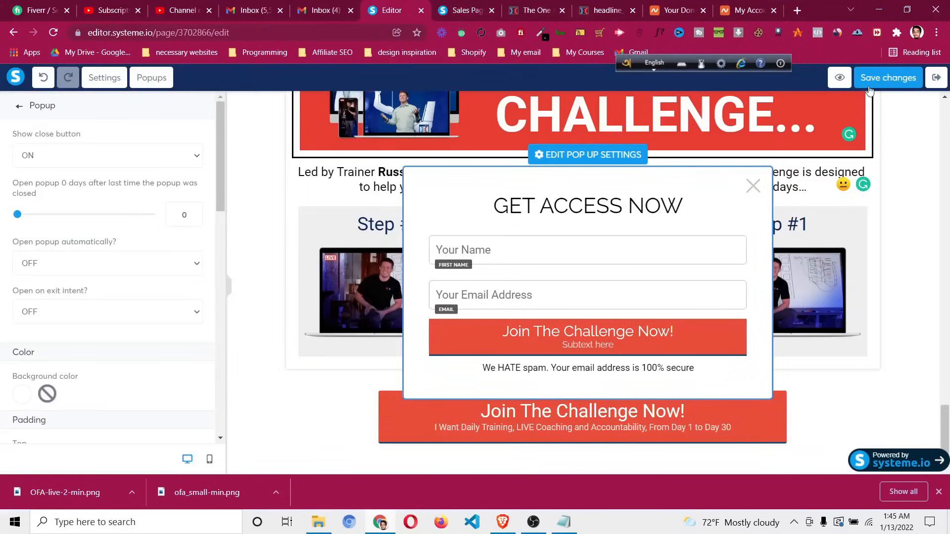
left_click(469, 10)
key("F5")
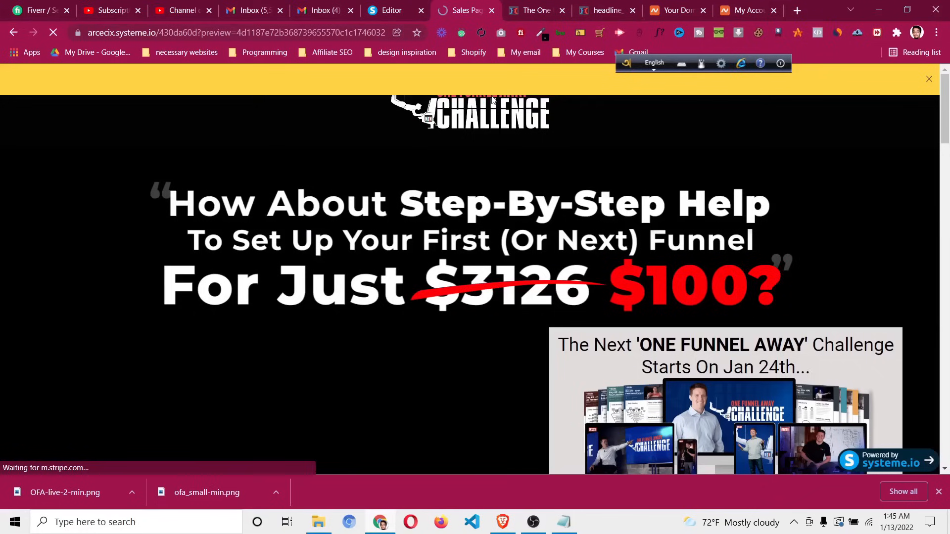
In the preview, confirm the Join button opens the sign-up popup and its X closes it
left_click(928, 79)
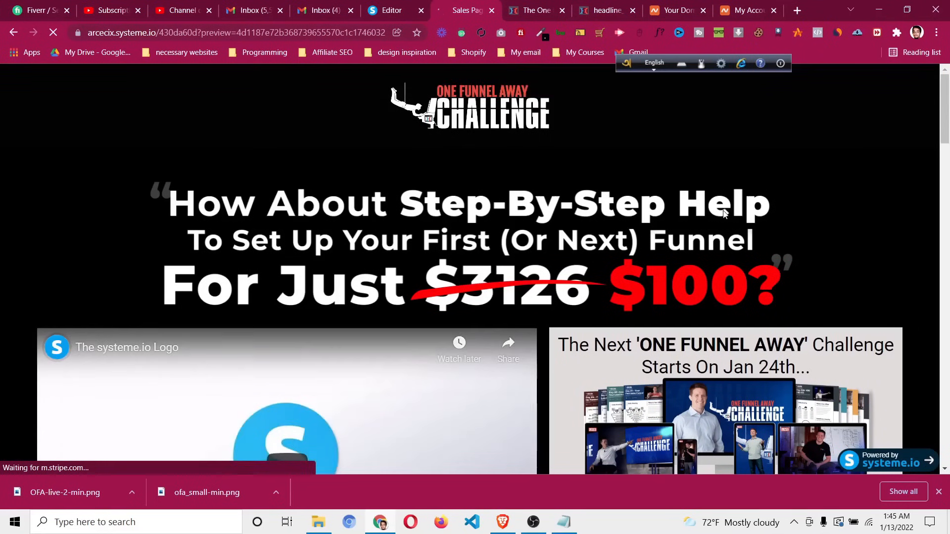
scroll(733, 325, "down", 5)
left_click(733, 325)
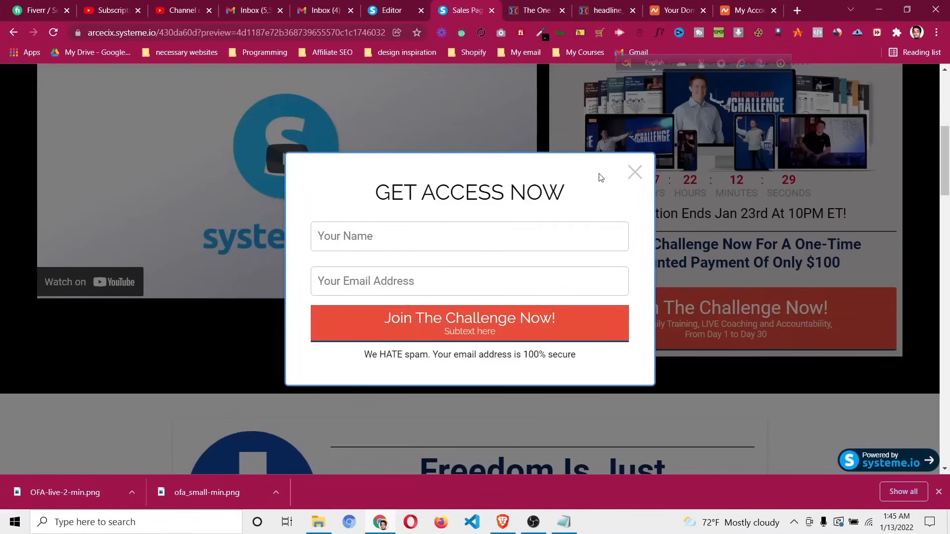
left_click(632, 173)
scroll(646, 235, "down", 1)
scroll(646, 235, "down", 20)
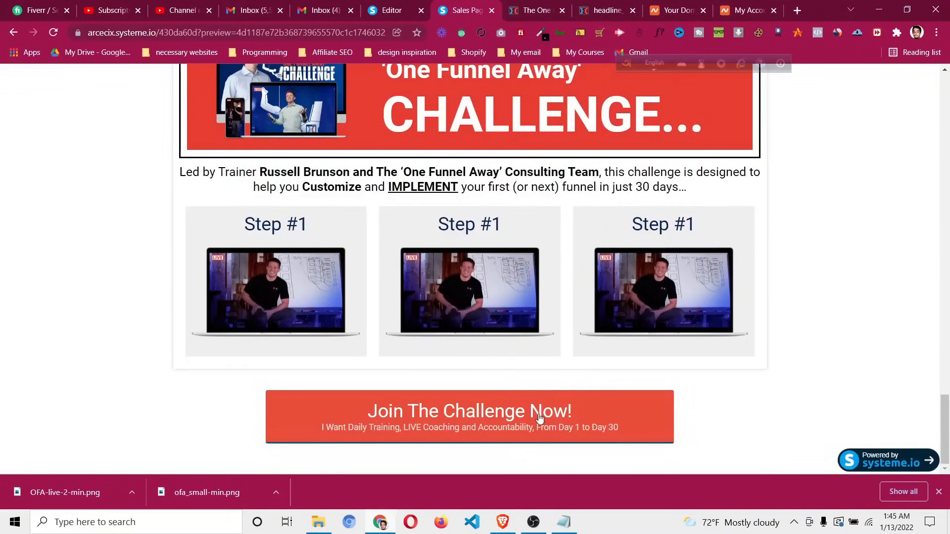
left_click(539, 418)
left_click(631, 176)
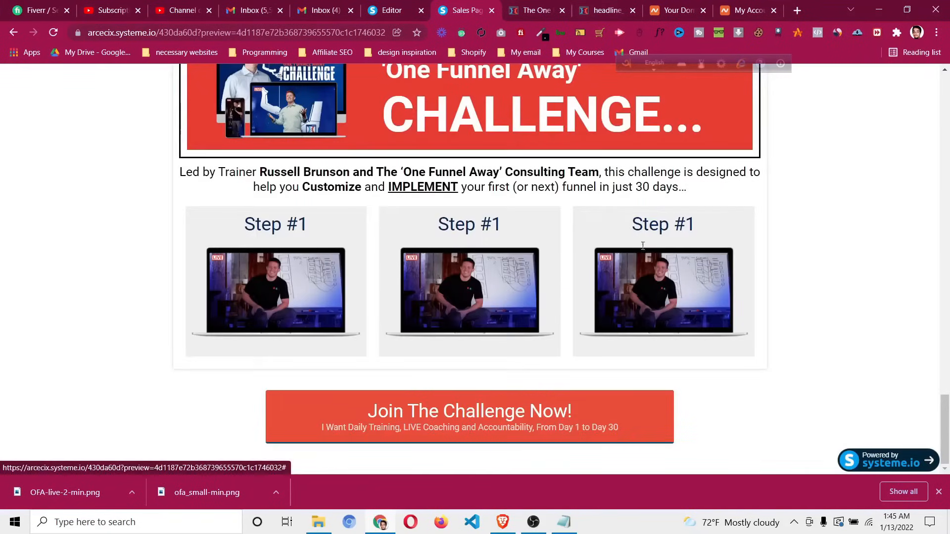
left_click(939, 492)
scroll(800, 441, "up", 10)
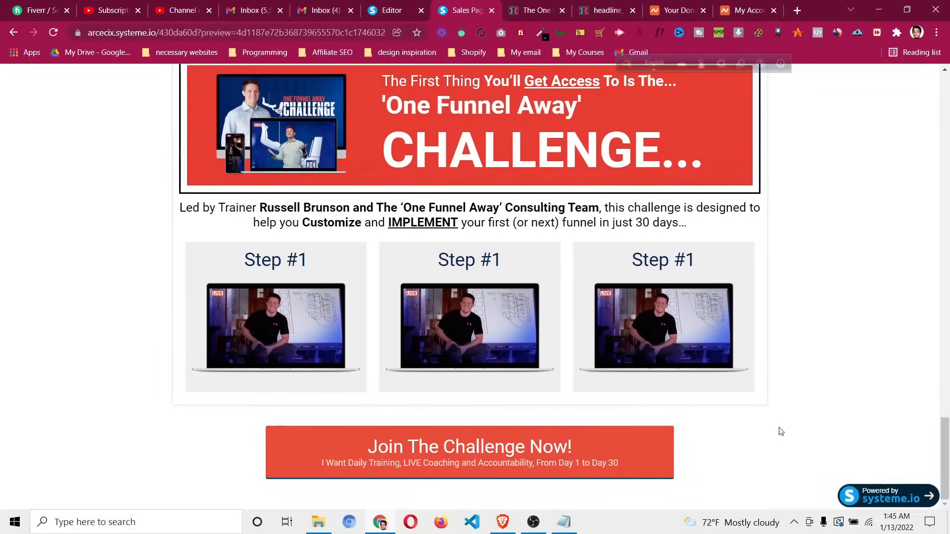
scroll(749, 393, "up", 15)
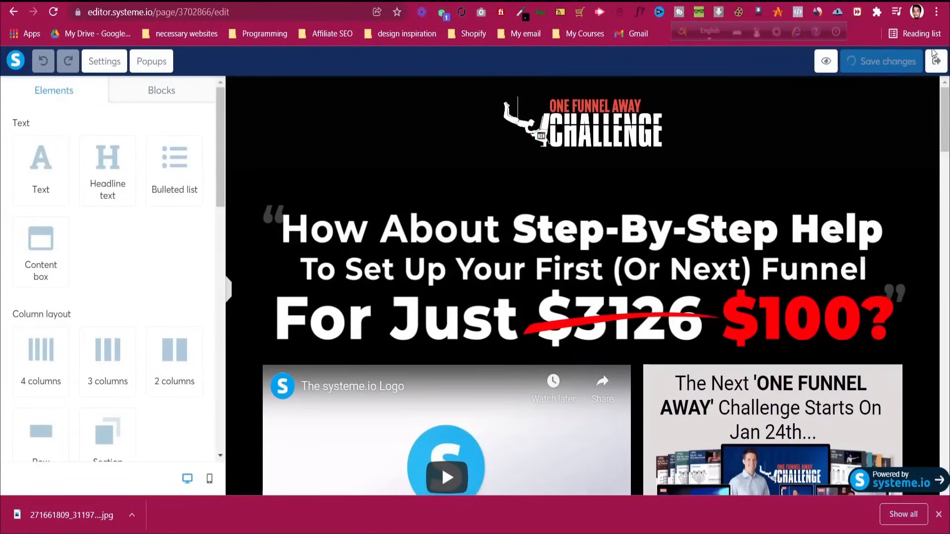
Leave the editor and open the live sales page's GET ACCESS NOW sign-up popup
left_click(934, 63)
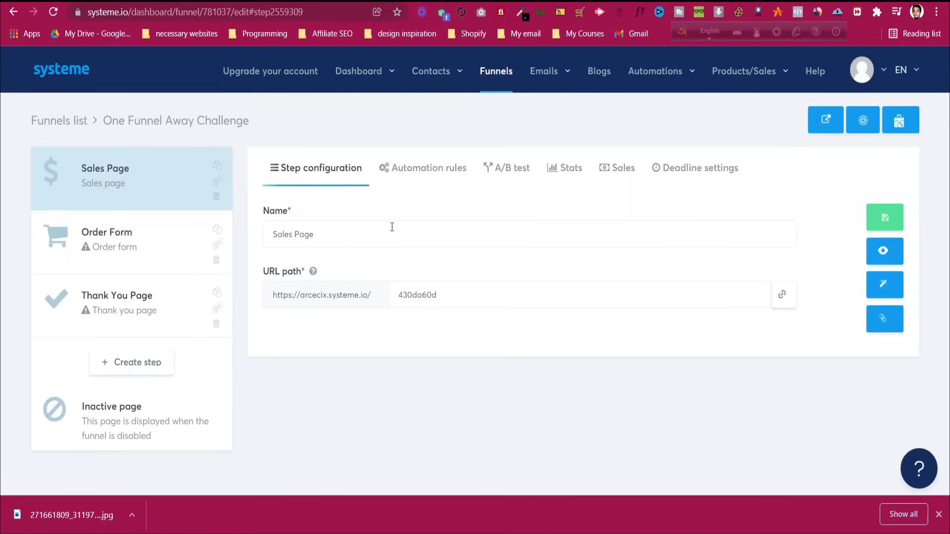
left_click(888, 259)
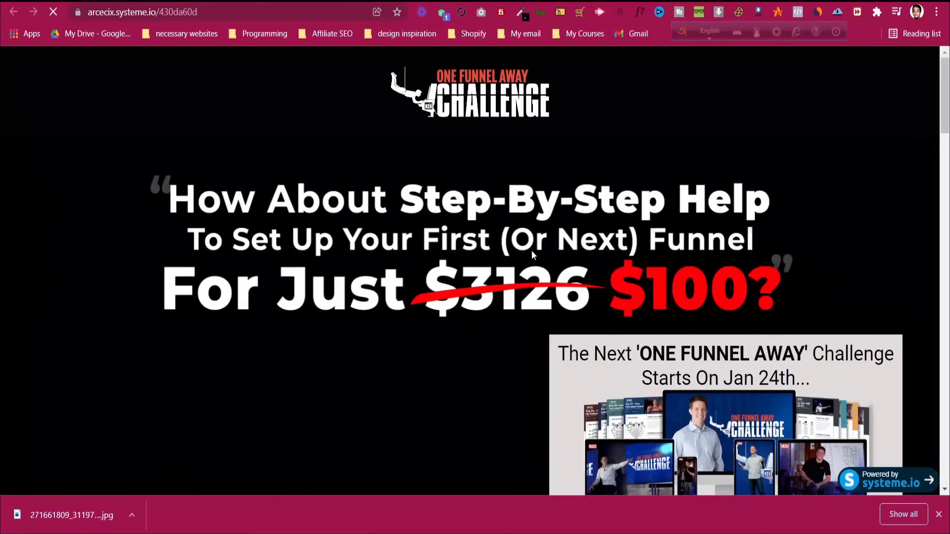
scroll(531, 250, "down", 8)
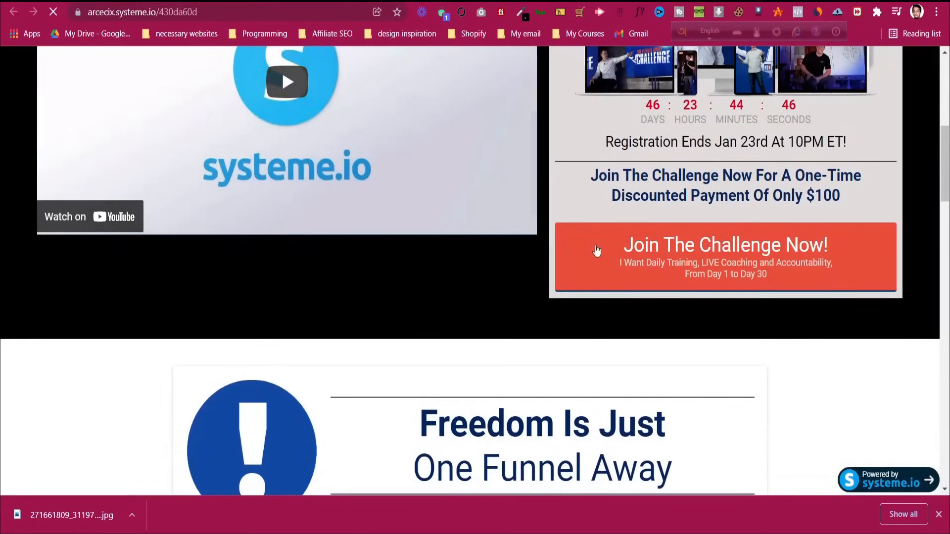
left_click(622, 255)
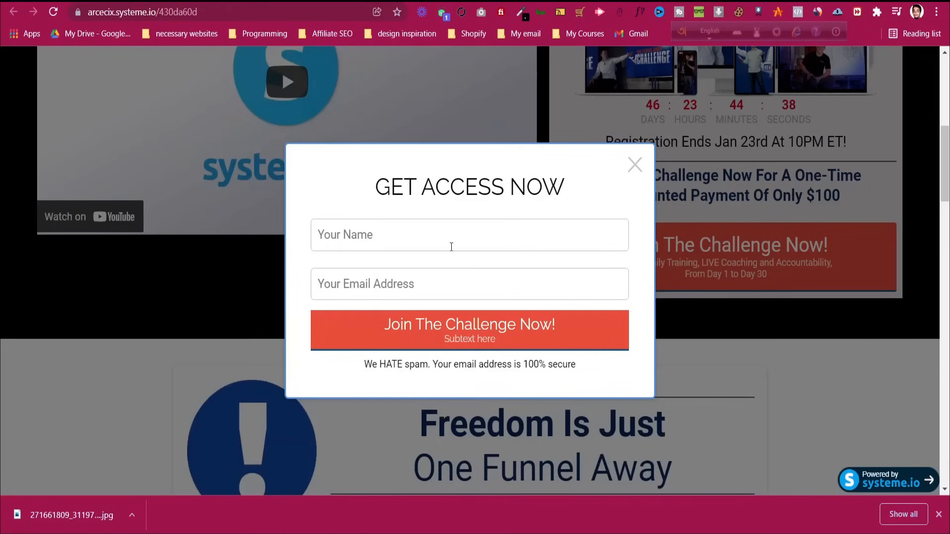
Submit the sign-up form with a saved name and e-mail to reach the thank-you page
left_click(433, 239)
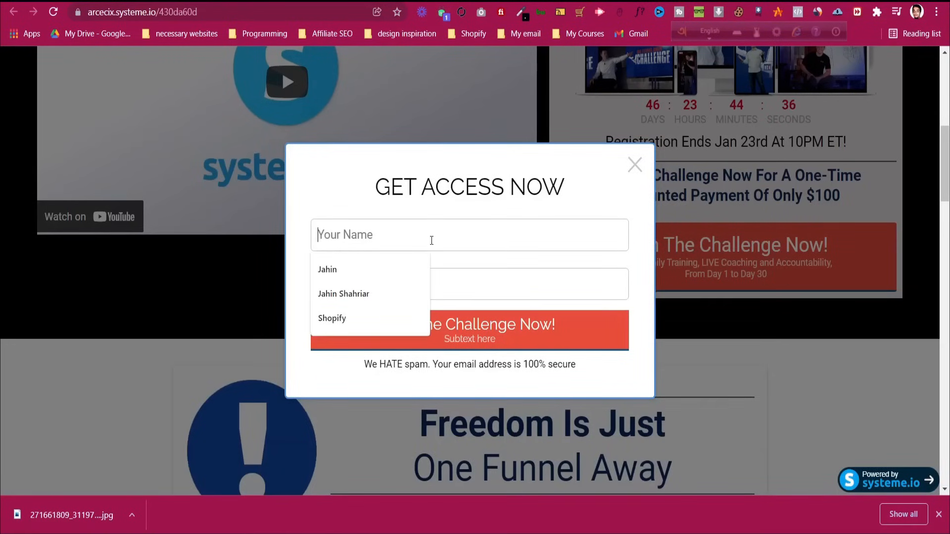
left_click(391, 287)
left_click(378, 286)
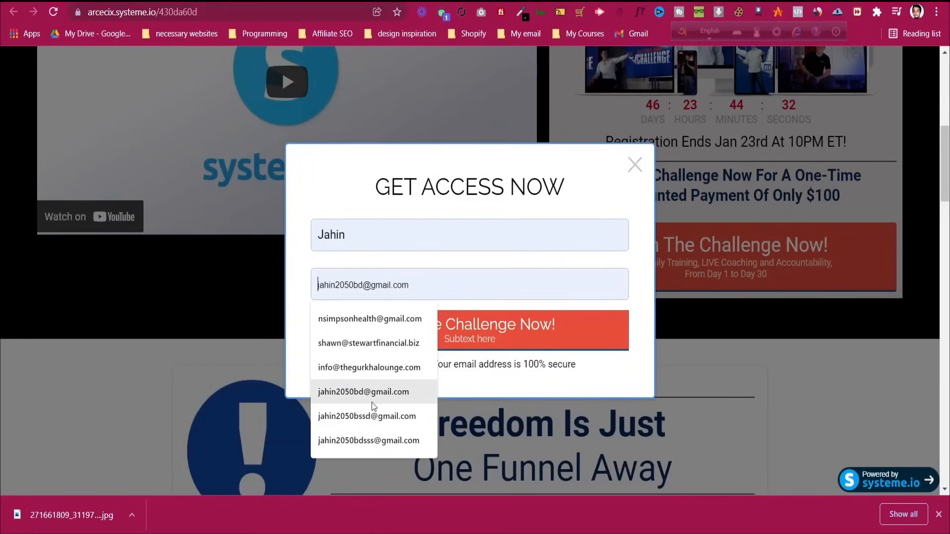
left_click(374, 418)
left_click(497, 336)
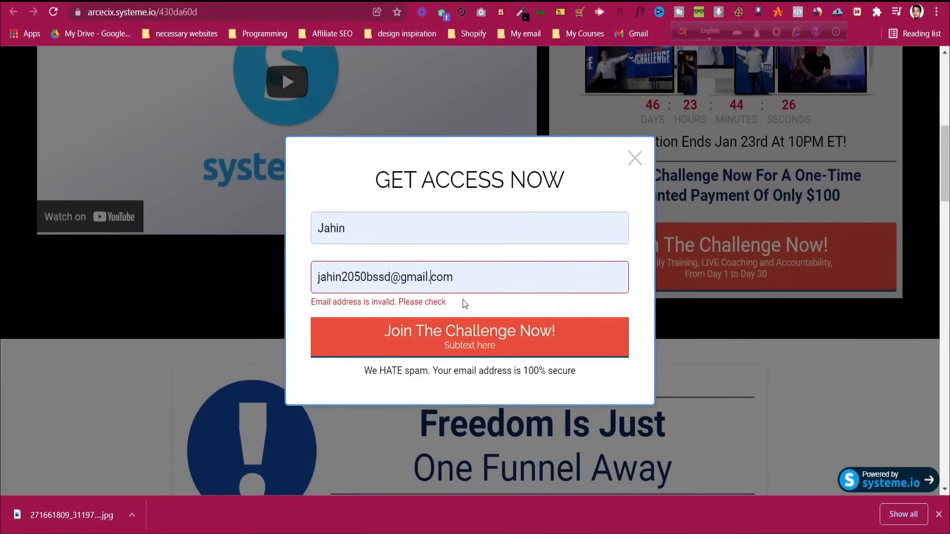
left_click(490, 332)
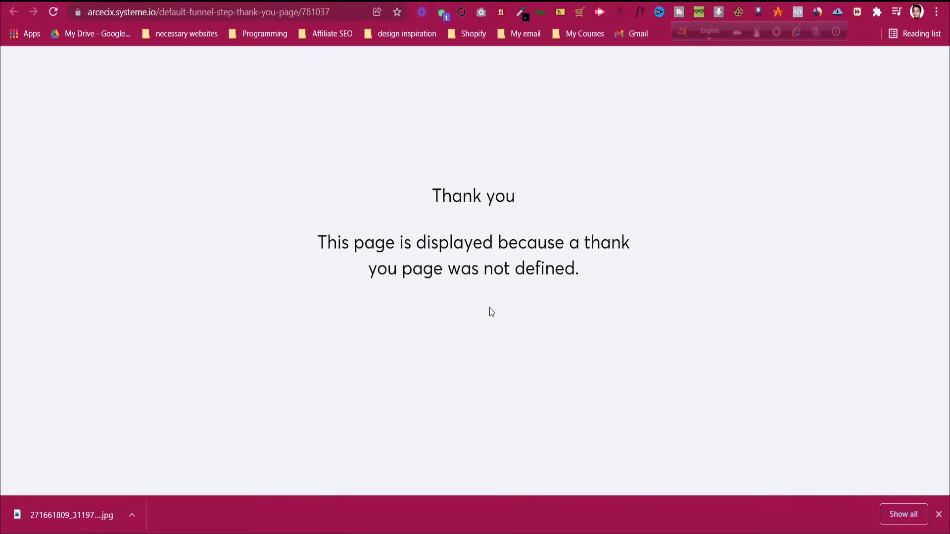
scroll(491, 311, "down", 2)
scroll(491, 311, "up", 2)
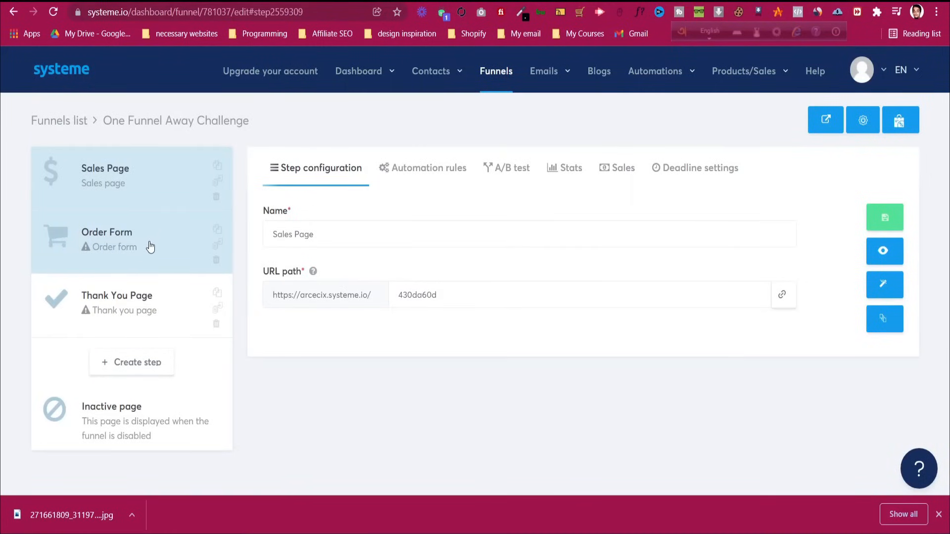
Close the thank-you page and bring up the Order Form step
left_click(542, 1)
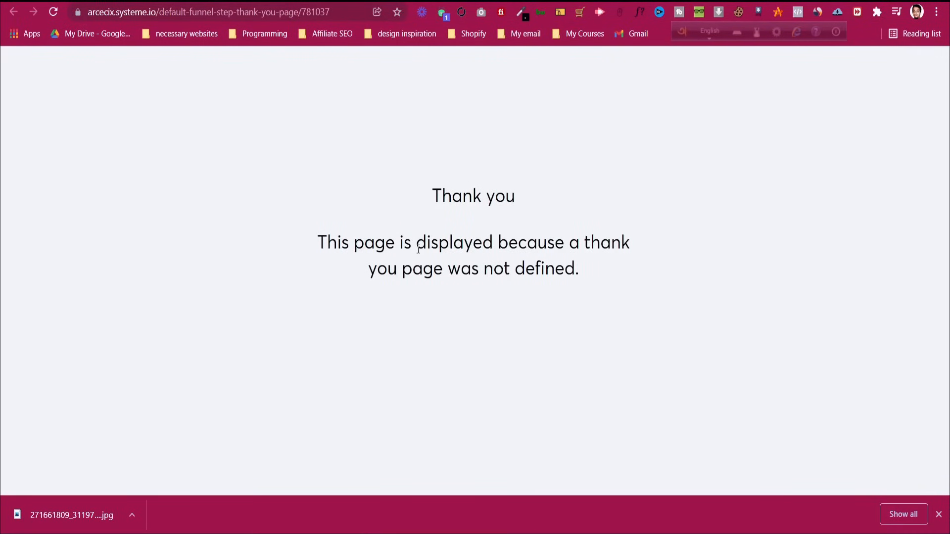
key("ctrl+w")
left_click(151, 262)
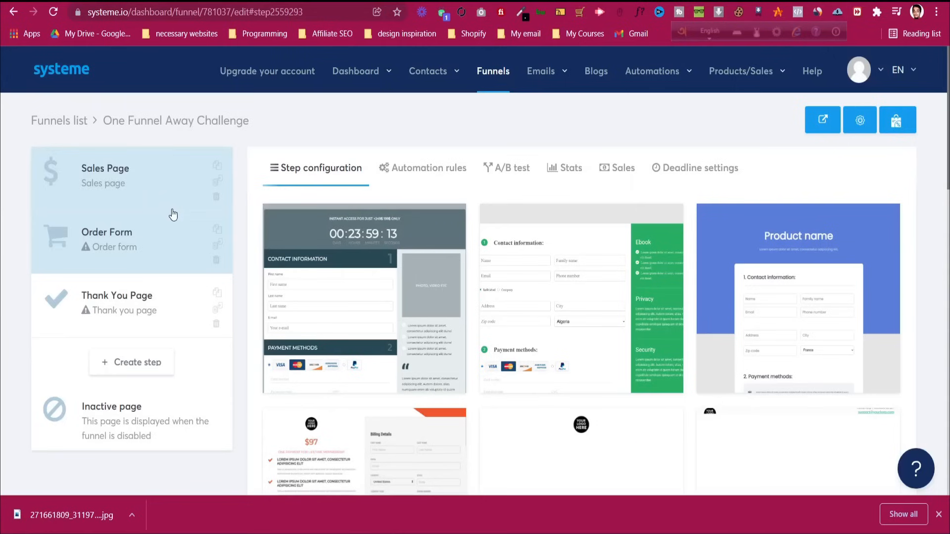
Browse the template choices for the Order Form step
mouse_move(449, 255)
left_click(147, 255)
scroll(441, 201, "down", 5)
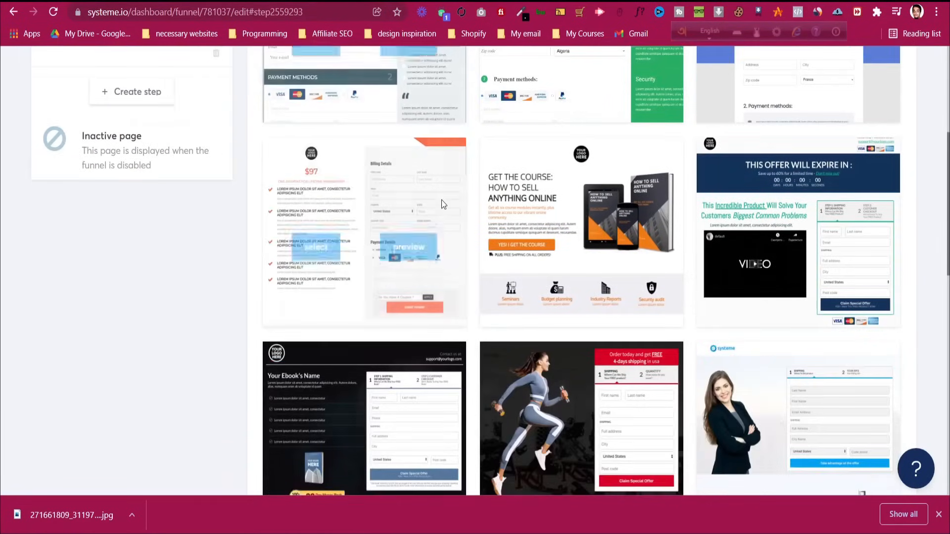
scroll(718, 198, "down", 1)
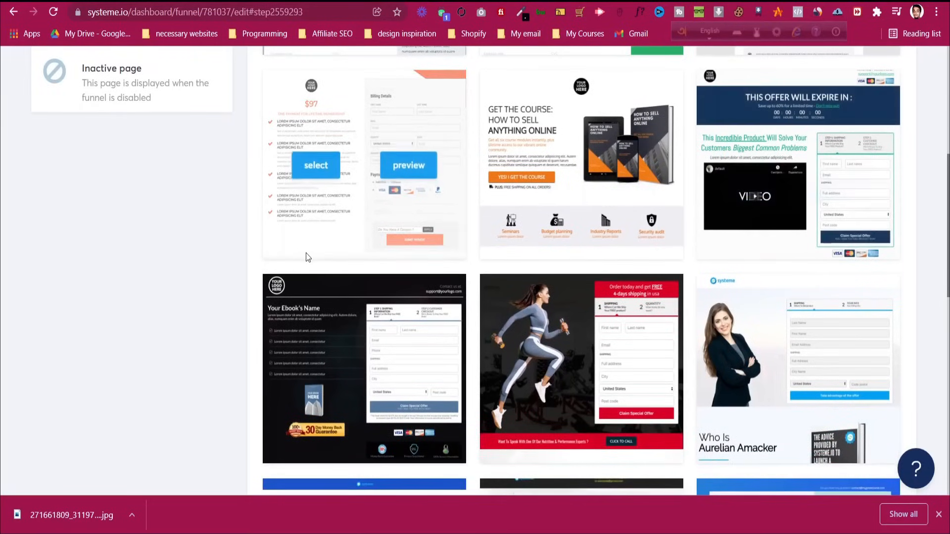
scroll(557, 287, "down", 4)
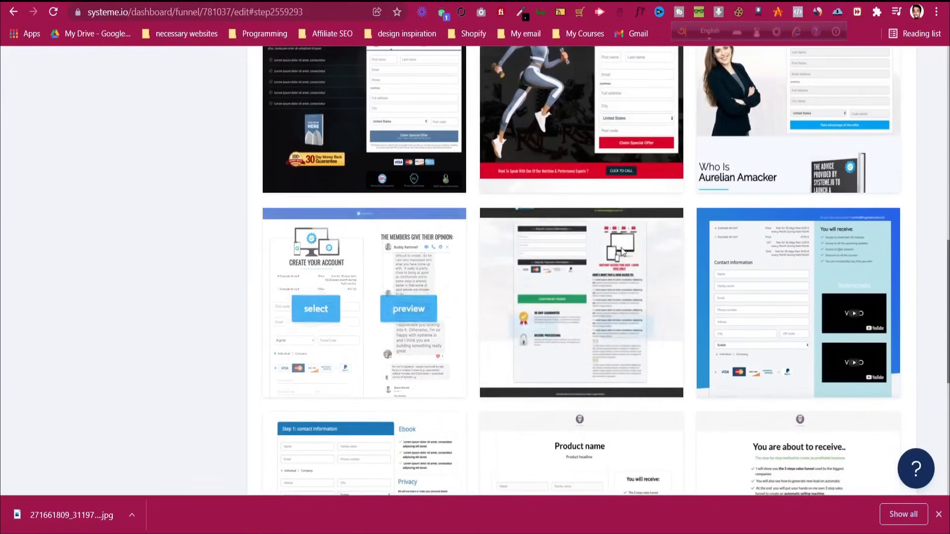
scroll(805, 271, "down", 2)
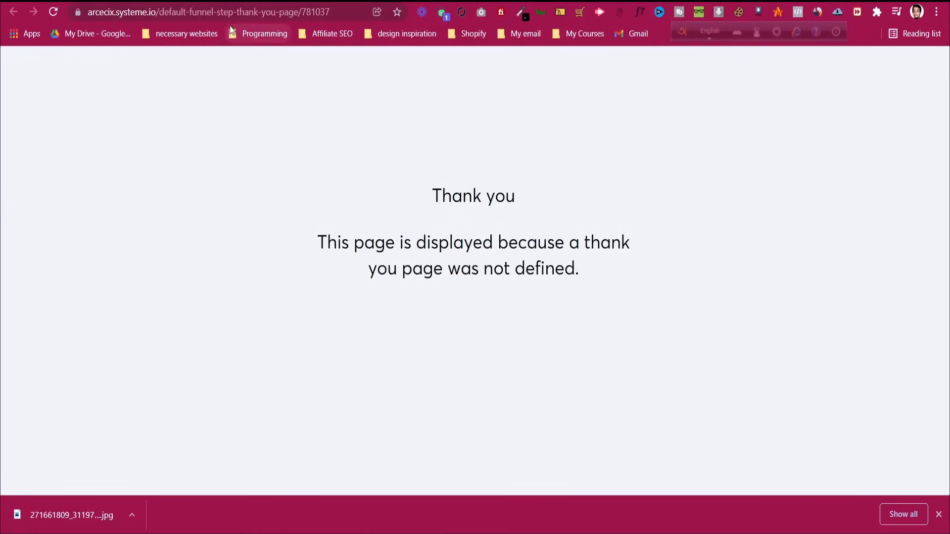
Load onefunnelaway.com and look it over for reference
left_click(230, 19)
type("onefu")
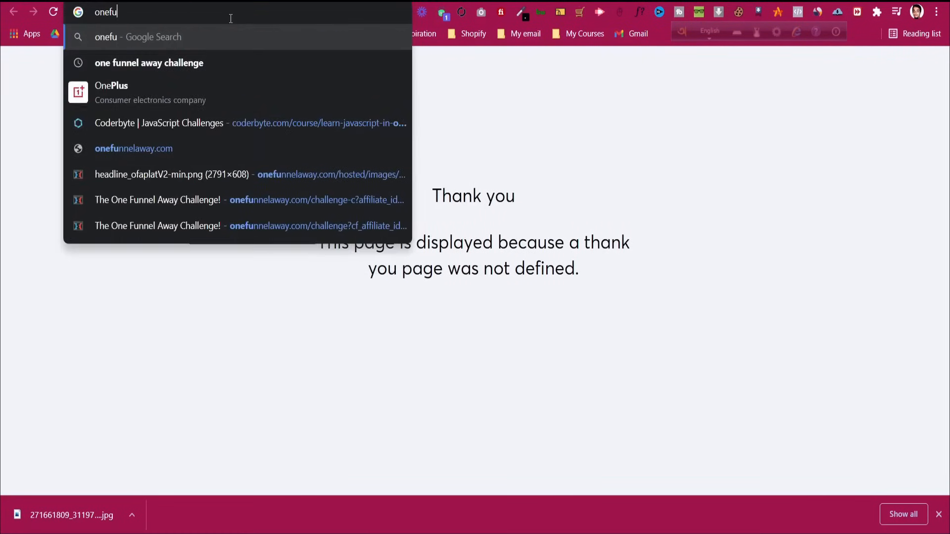
key("Down")
key("Down")
key("Down")
key("Down")
key("Down")
key("Up")
key("Return")
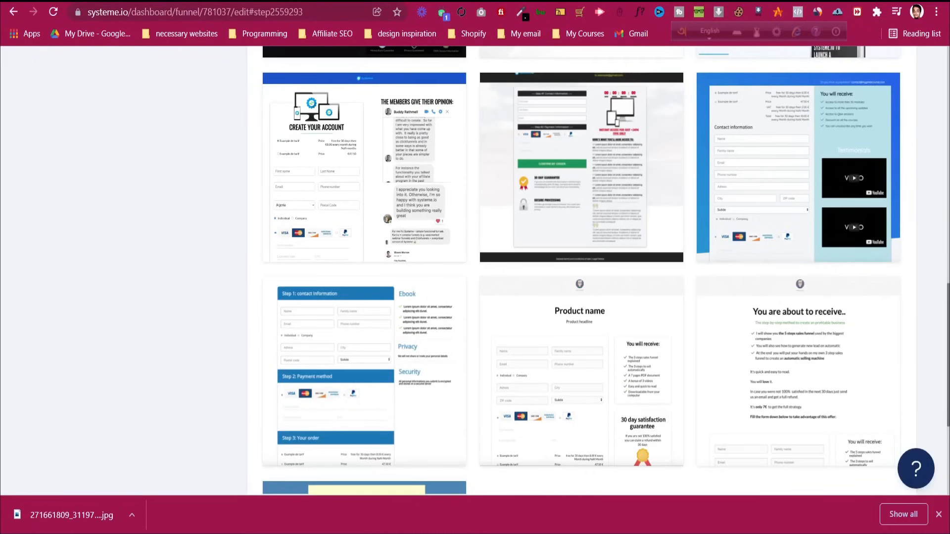
scroll(459, 254, "up", 2)
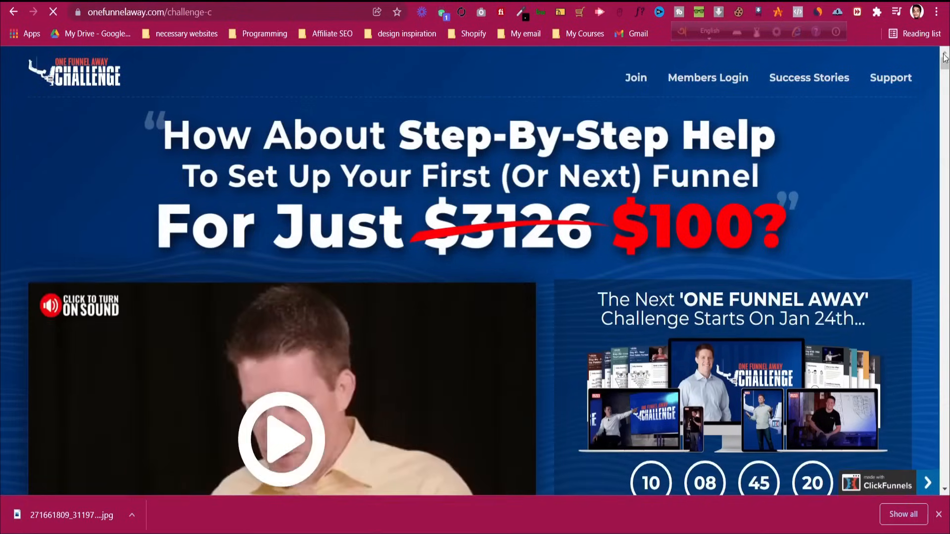
scroll(547, 346, "down", 20)
scroll(548, 343, "up", 20)
scroll(527, 260, "up", 4)
scroll(527, 281, "down", 12)
scroll(528, 276, "down", 3)
scroll(524, 247, "up", 2)
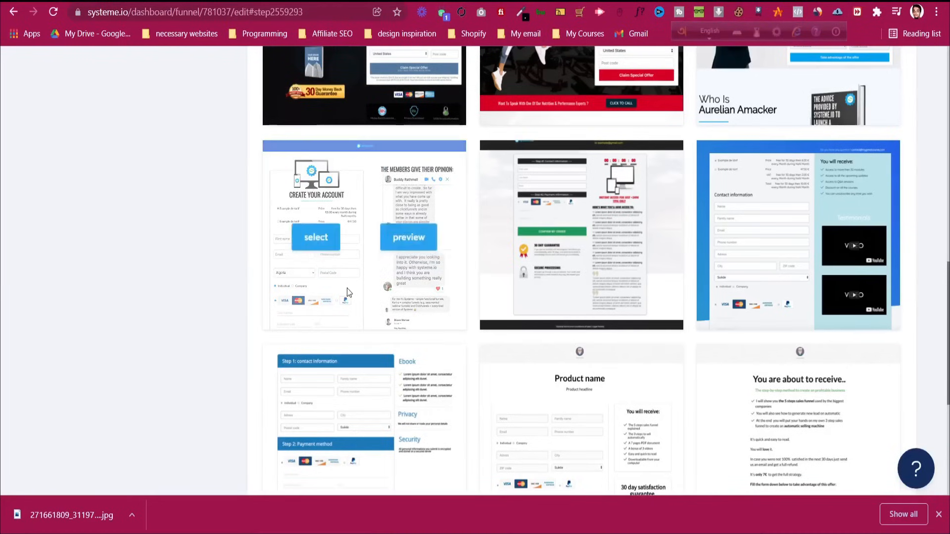
scroll(455, 322, "down", 3)
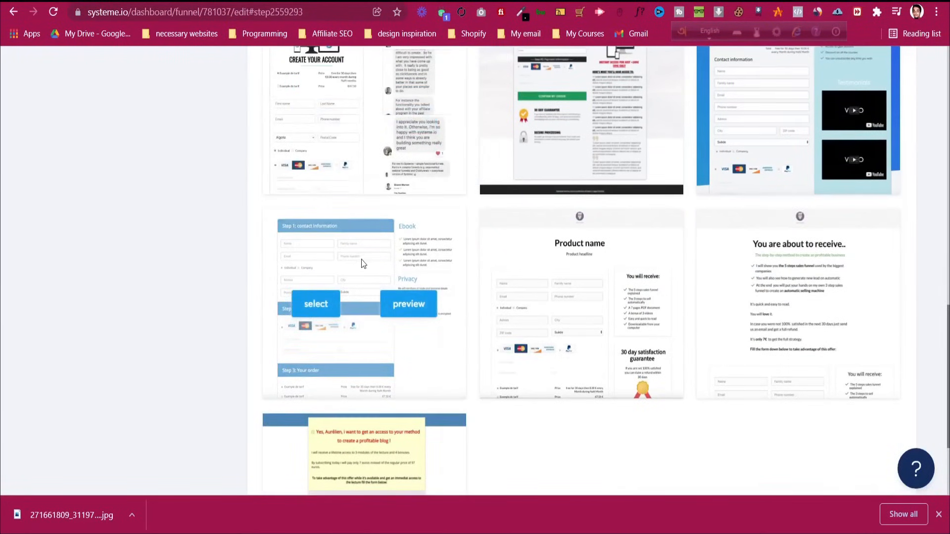
scroll(361, 260, "up", 4)
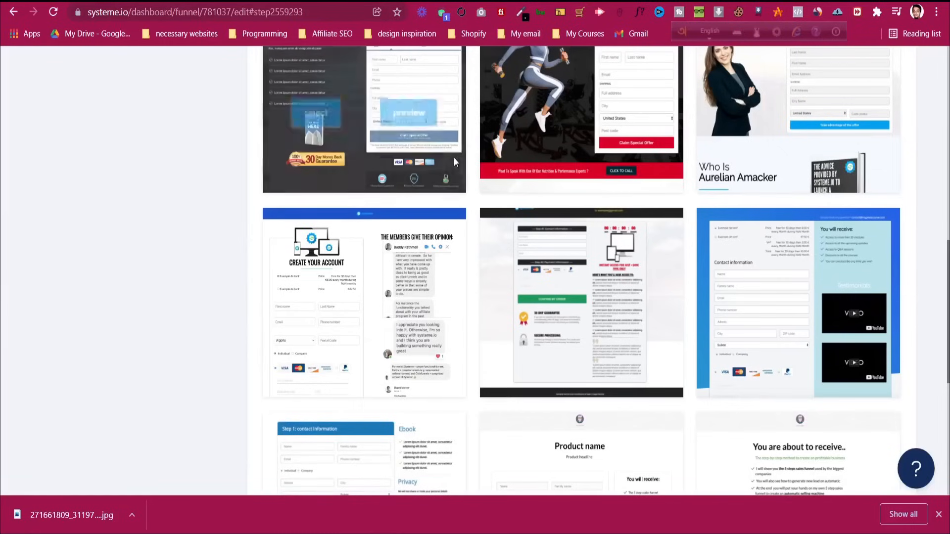
Apply the chosen template to the Order Form step and save it
left_click(325, 307)
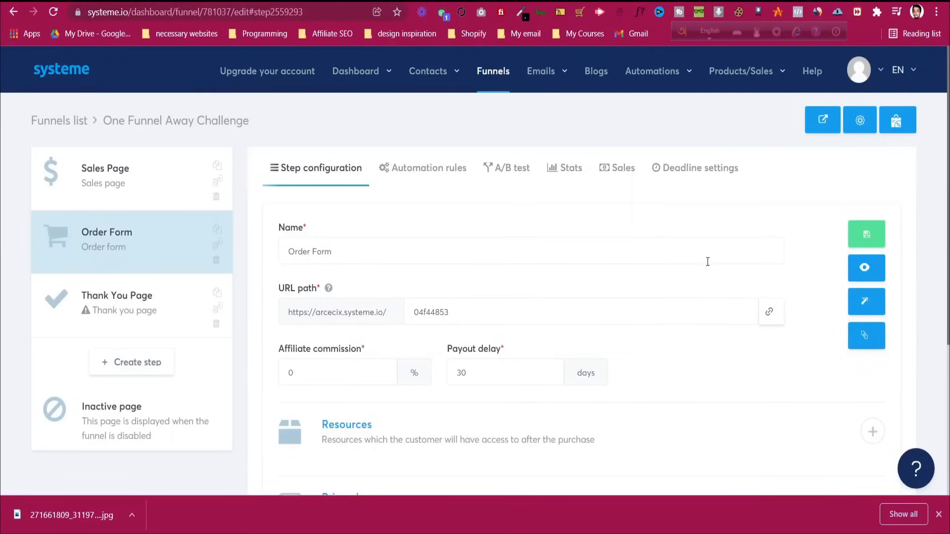
scroll(638, 267, "down", 3)
scroll(638, 269, "up", 3)
left_click(880, 235)
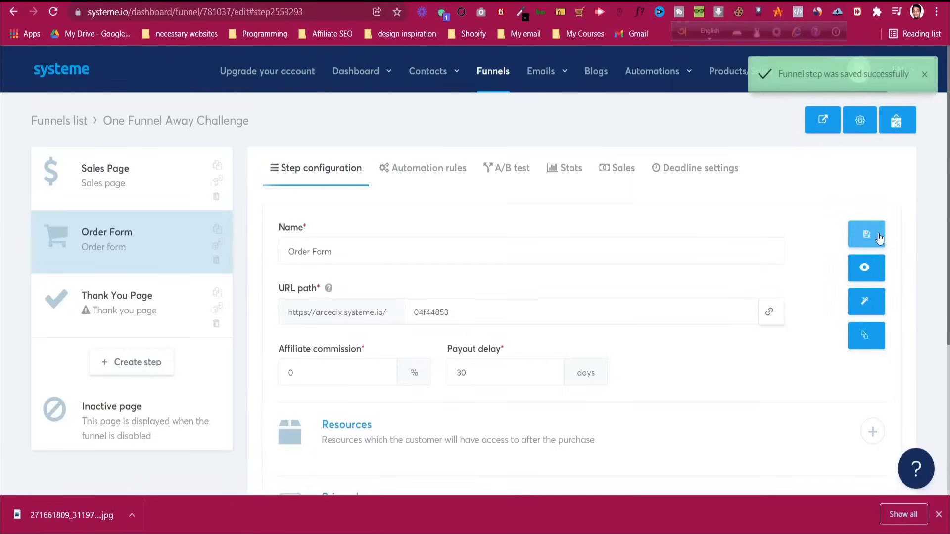
Give the Thank You Page the Facebook-group 'Thank you for subscribing!' template and save
left_click(162, 320)
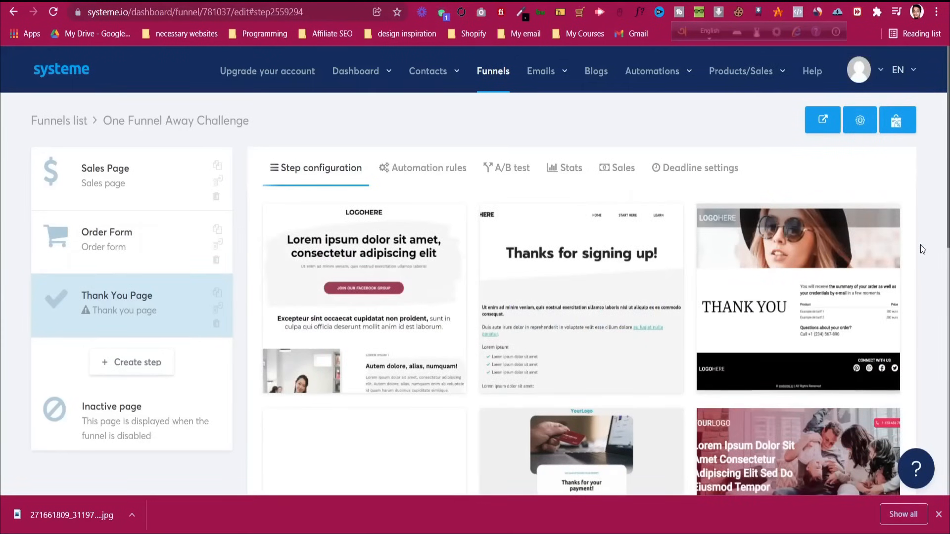
scroll(921, 244, "down", 8)
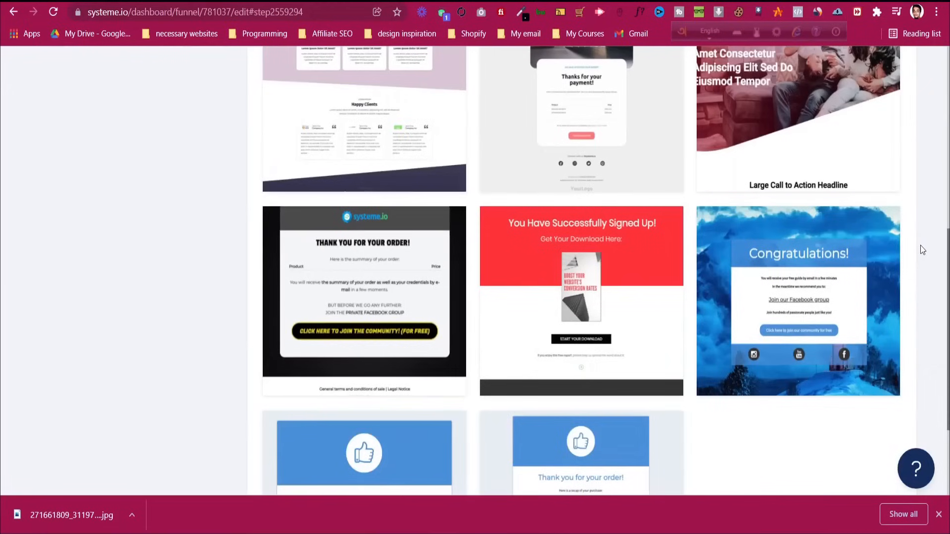
scroll(923, 250, "down", 3)
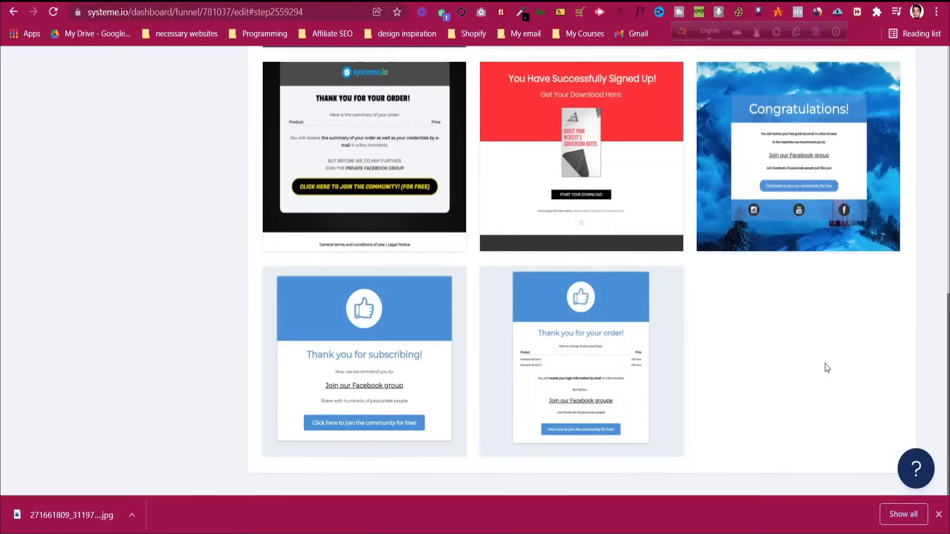
mouse_move(403, 299)
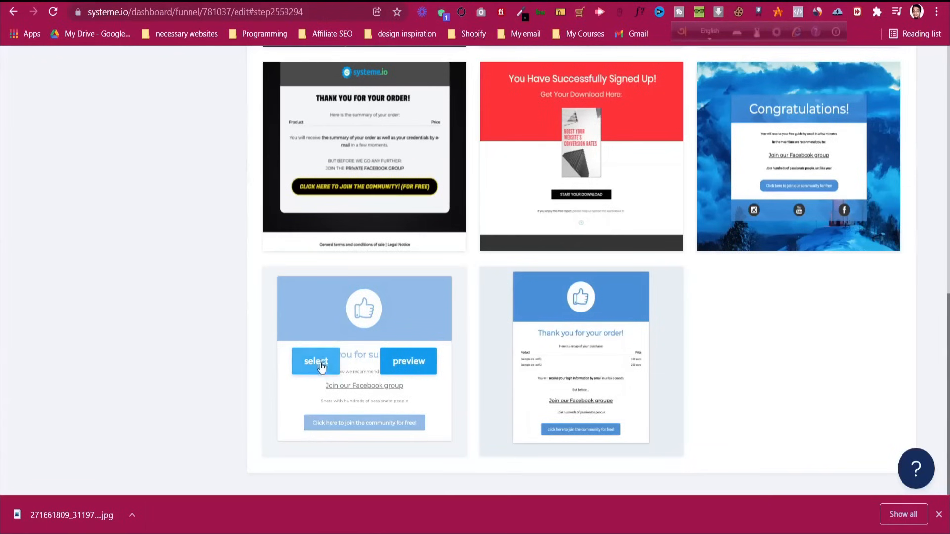
left_click(322, 363)
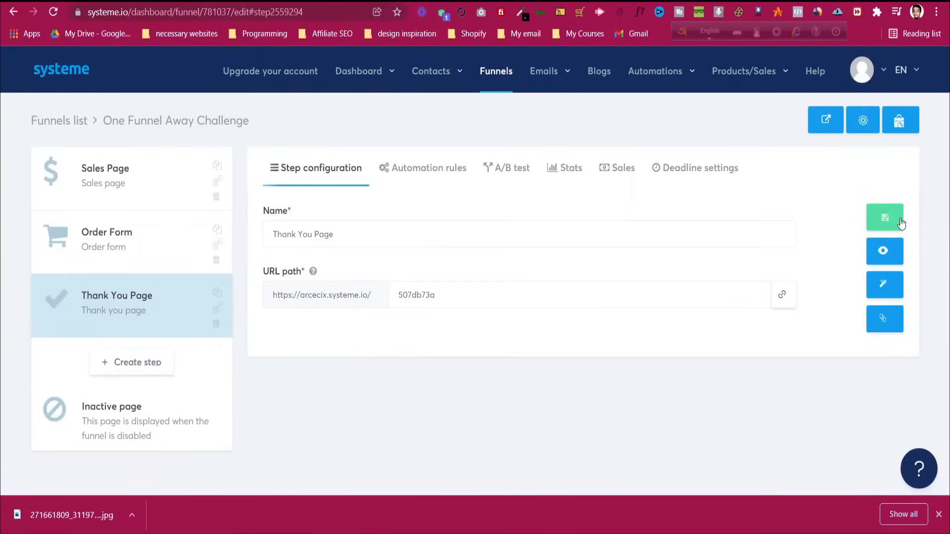
left_click(889, 220)
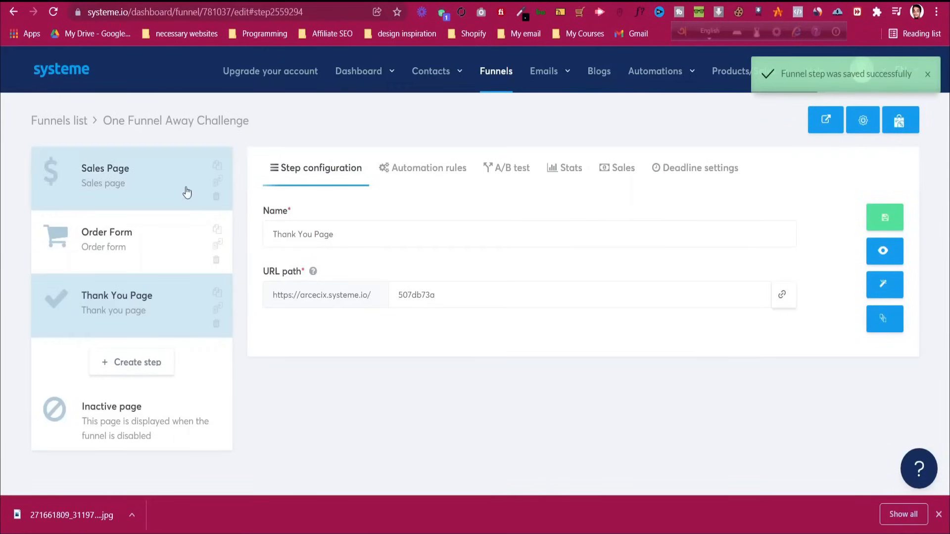
Open the Sales Page step's settings, after a brief look at the Contacts list
left_click(155, 182)
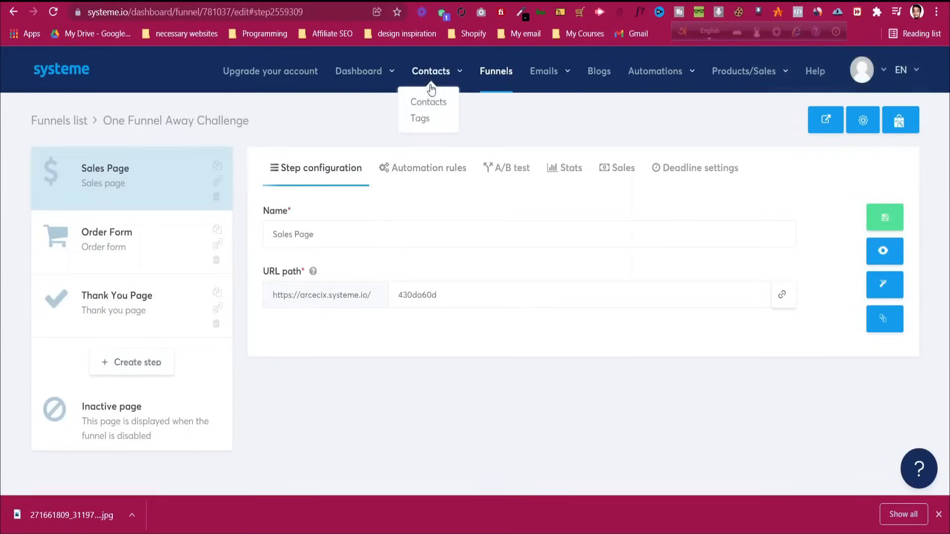
left_click(429, 101)
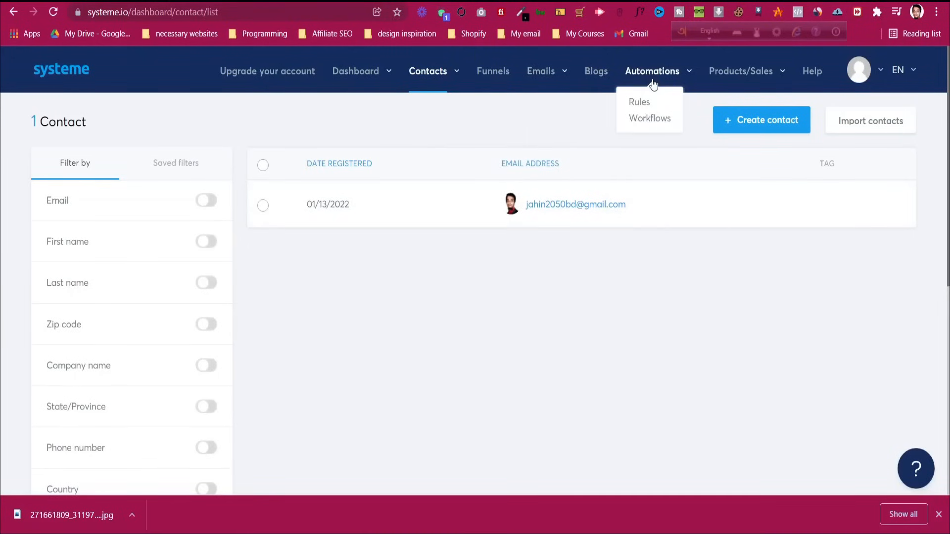
left_click(13, 13)
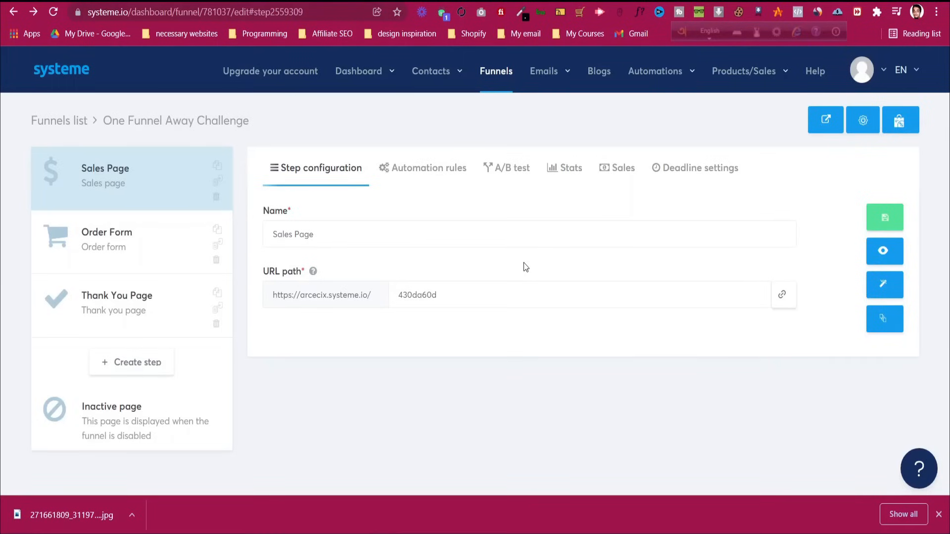
left_click(126, 203)
Add a 'Funnel step form subscribed' rule with a 'Subscribe to campaign' action, campaign left empty
left_click(400, 168)
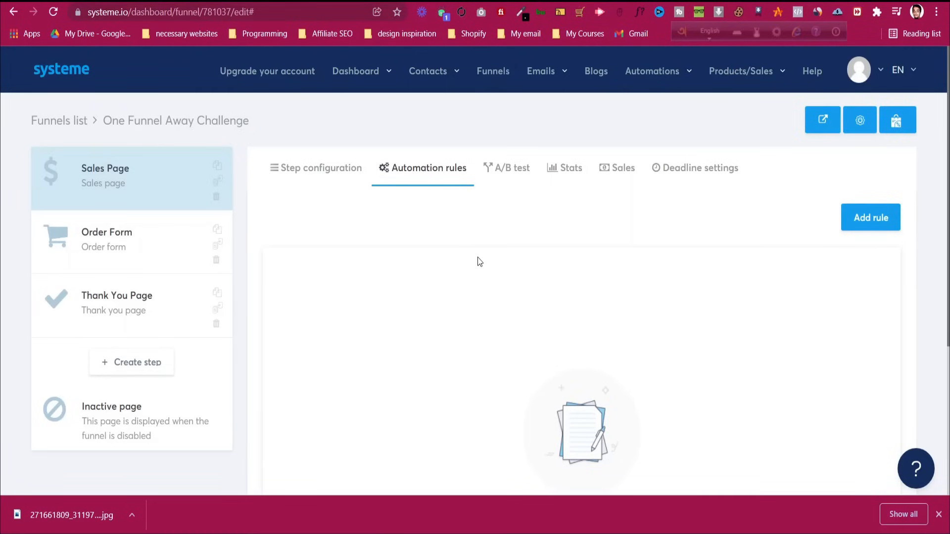
left_click(862, 223)
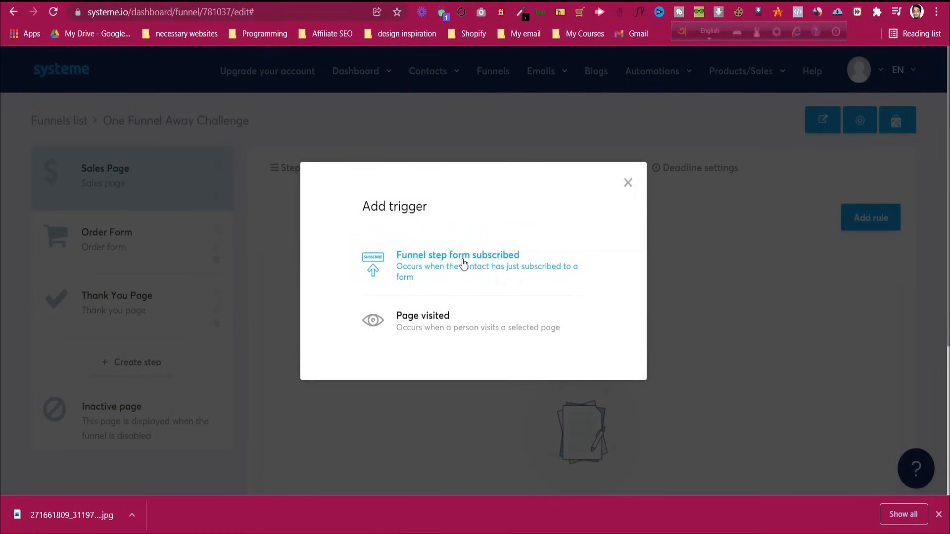
left_click(463, 263)
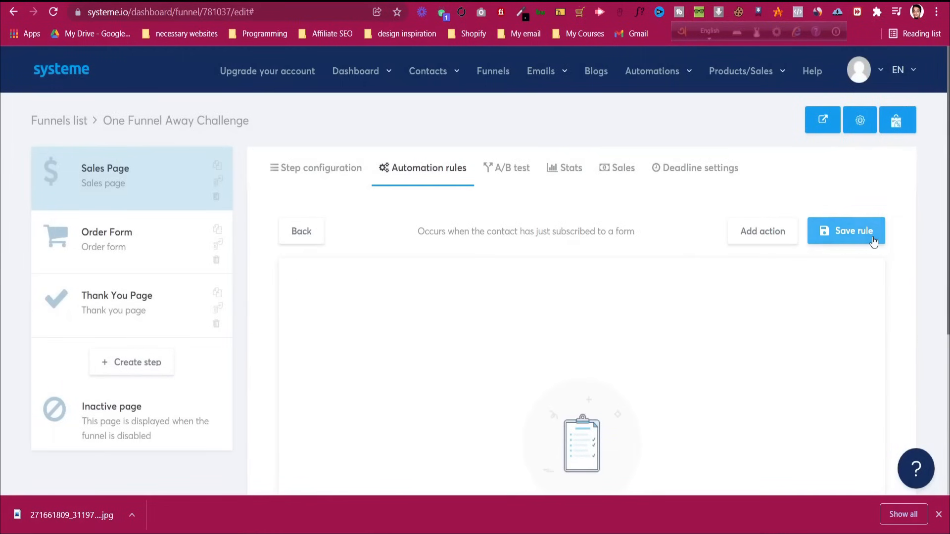
left_click(759, 233)
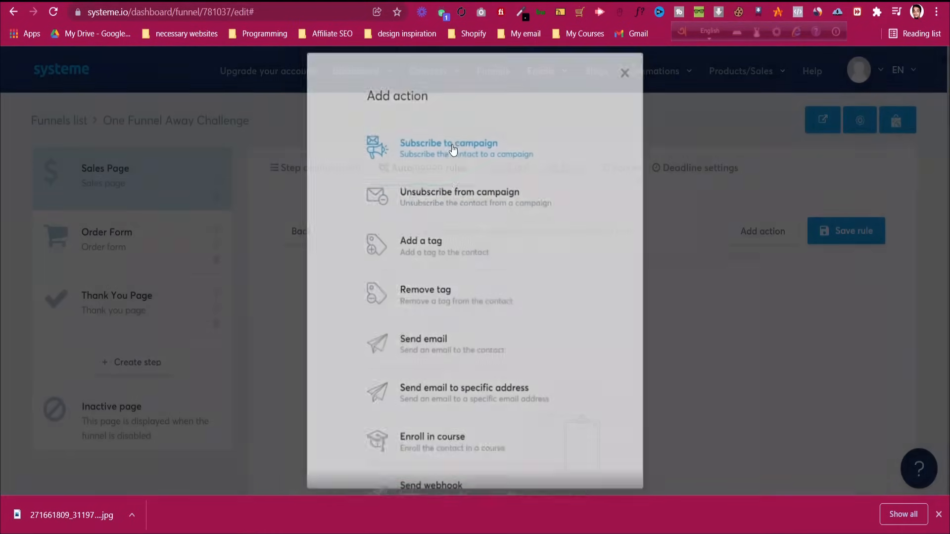
left_click(453, 150)
left_click(661, 313)
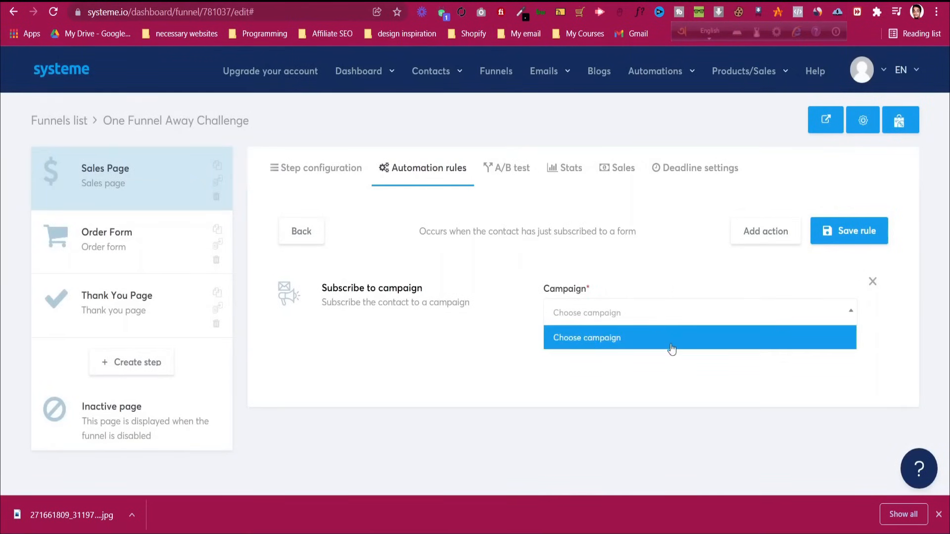
left_click(586, 320)
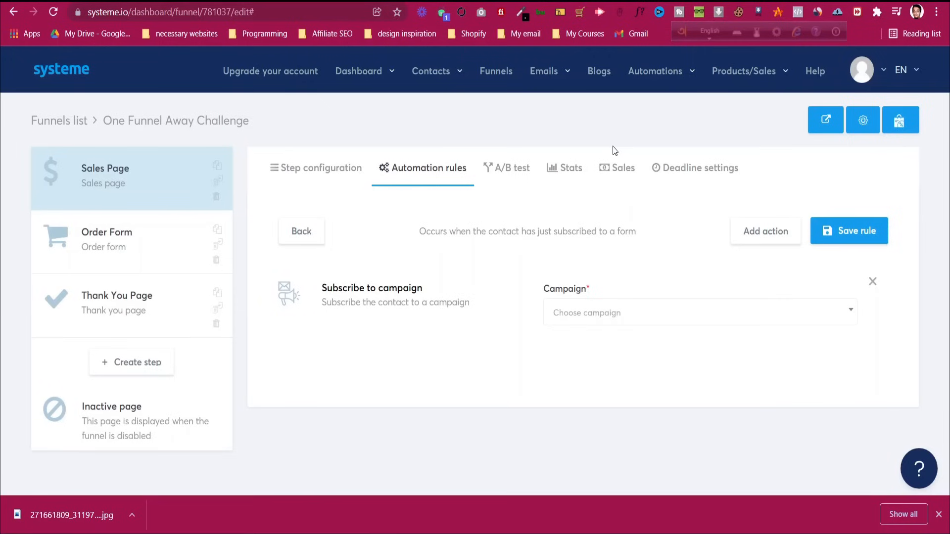
mouse_move(545, 72)
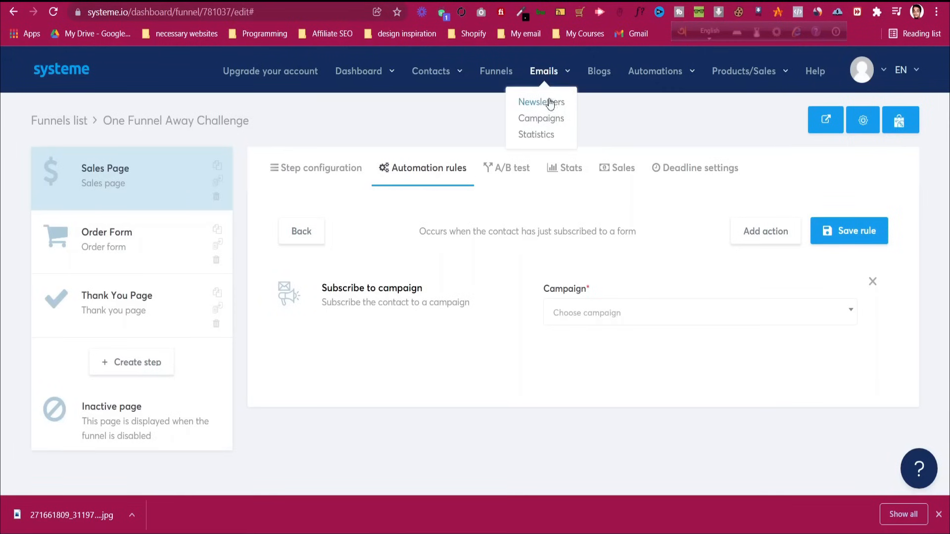
Go to the Emails > Campaigns page
left_click(546, 121)
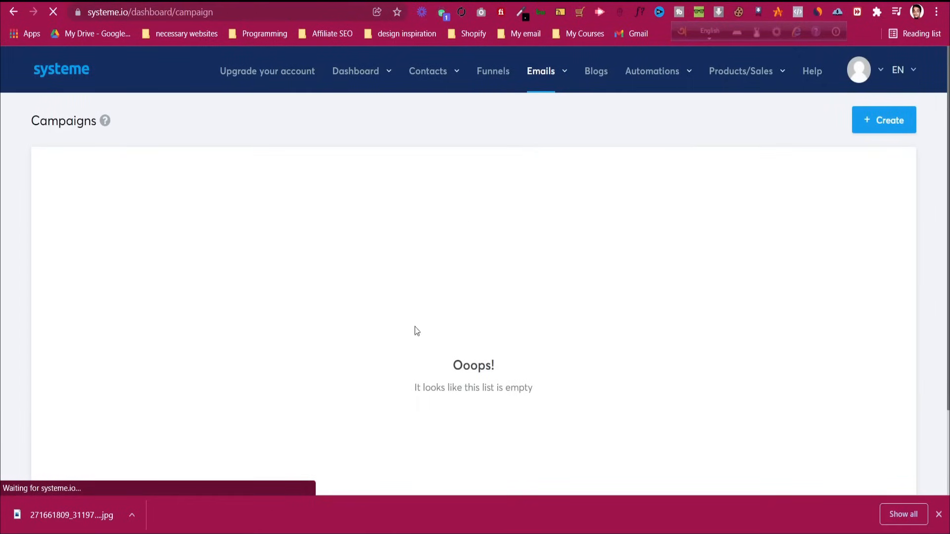
mouse_move(103, 120)
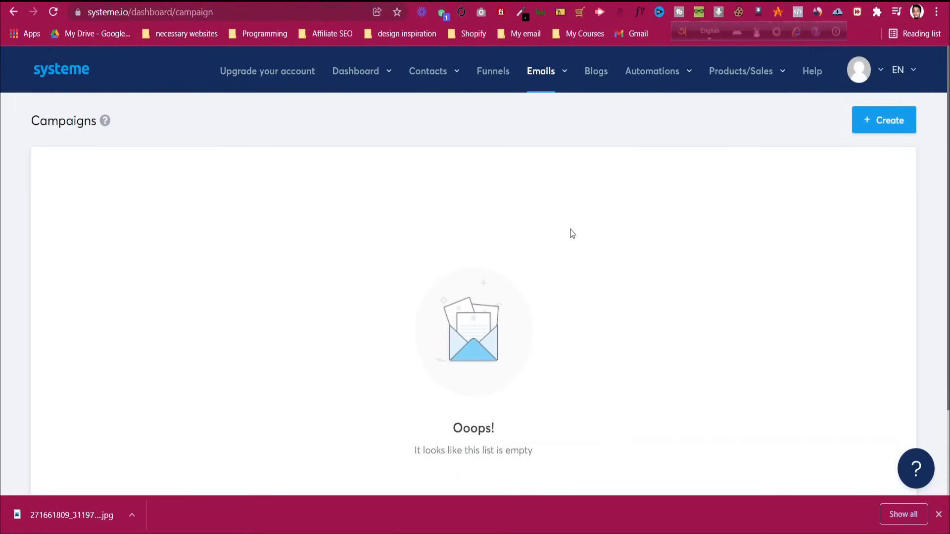
scroll(570, 230, "down", 3)
scroll(569, 230, "up", 2)
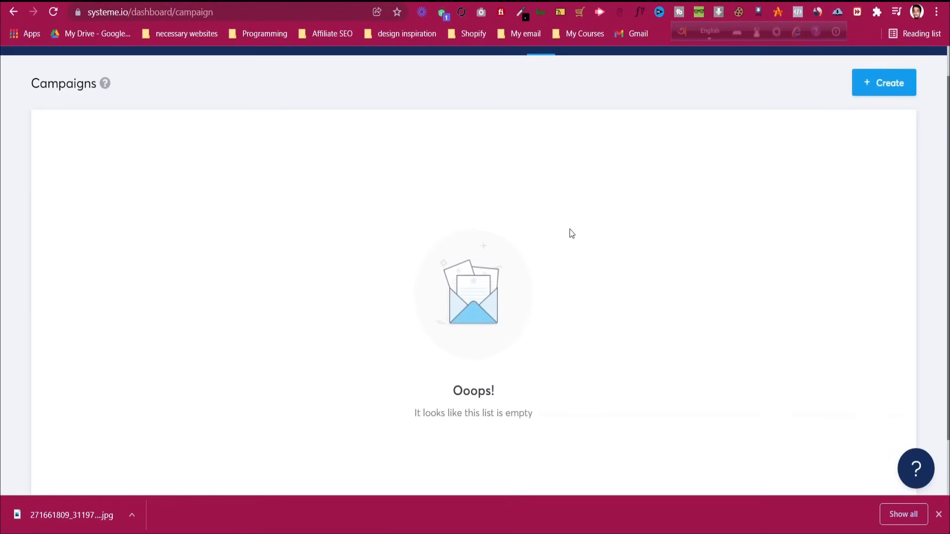
scroll(572, 233, "up", 1)
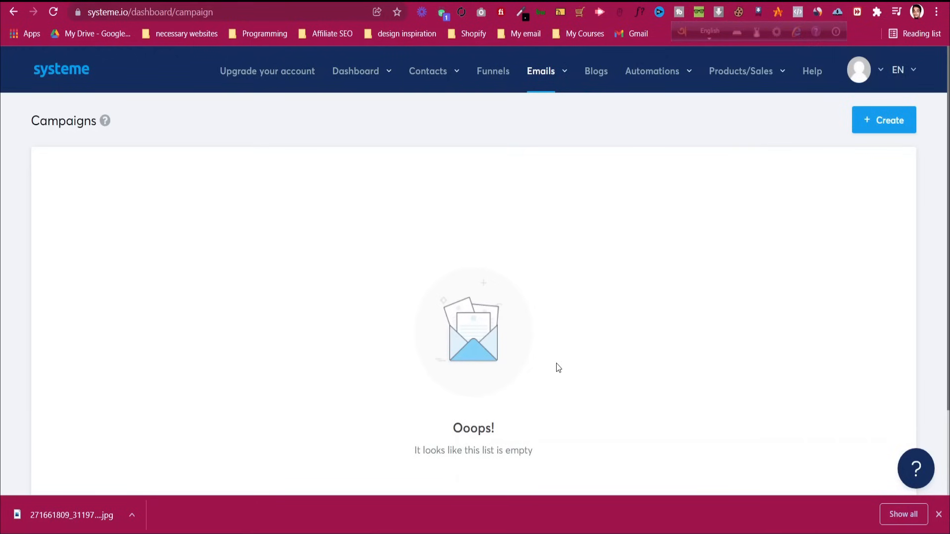
Create and save the campaign 'Lead Capture One Funnel Away', then open it
left_click(872, 119)
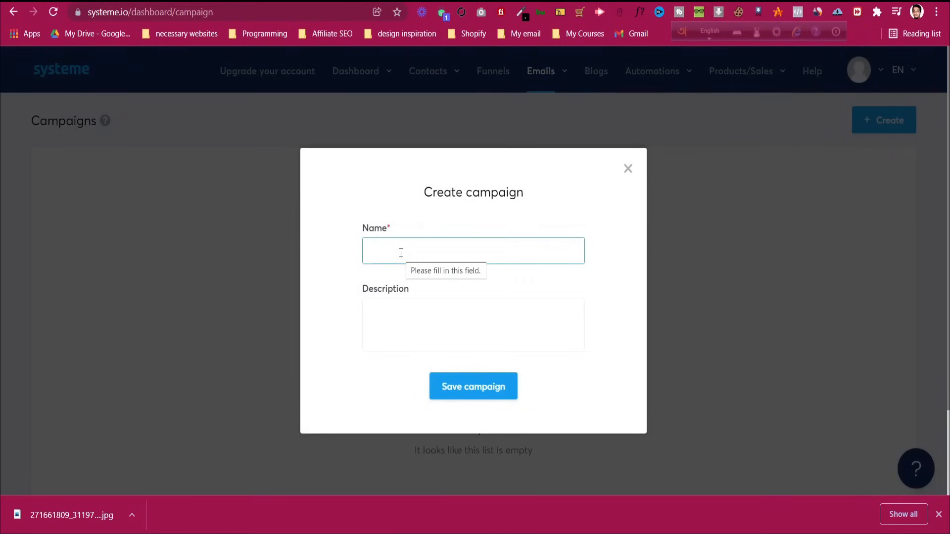
type("Lead Capture")
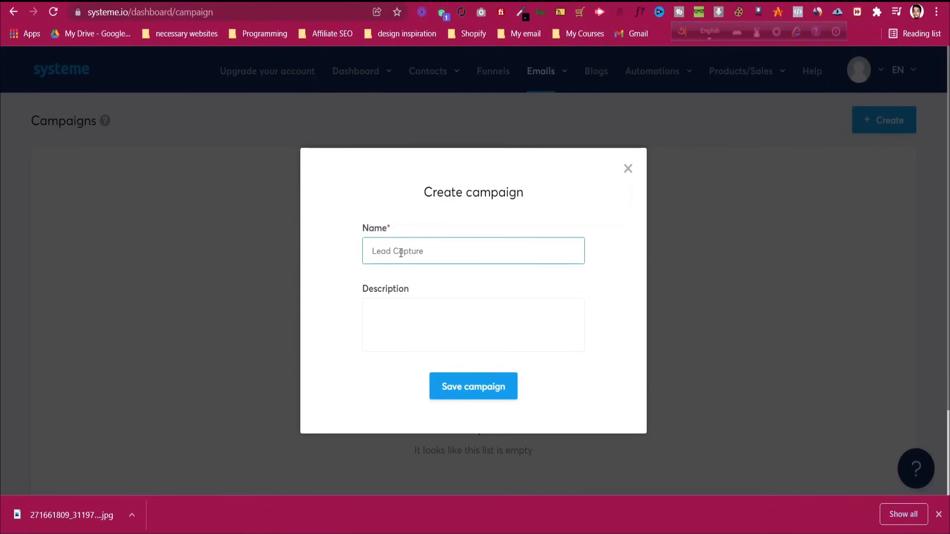
type("One Funnel AAw=")
key("BackSpace")
key("BackSpace")
key("BackSpace")
key("BackSpace")
type("way")
left_click(401, 322)
left_click(445, 393)
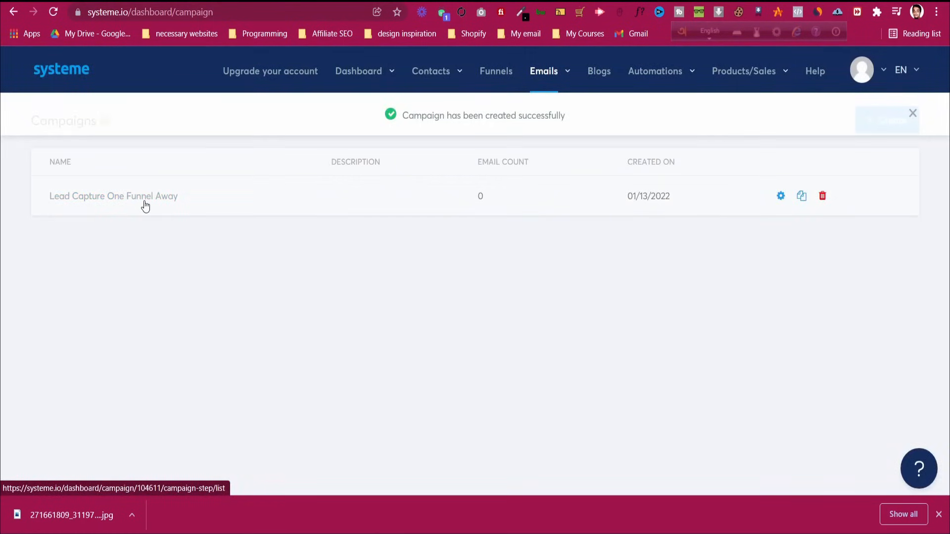
left_click(144, 203)
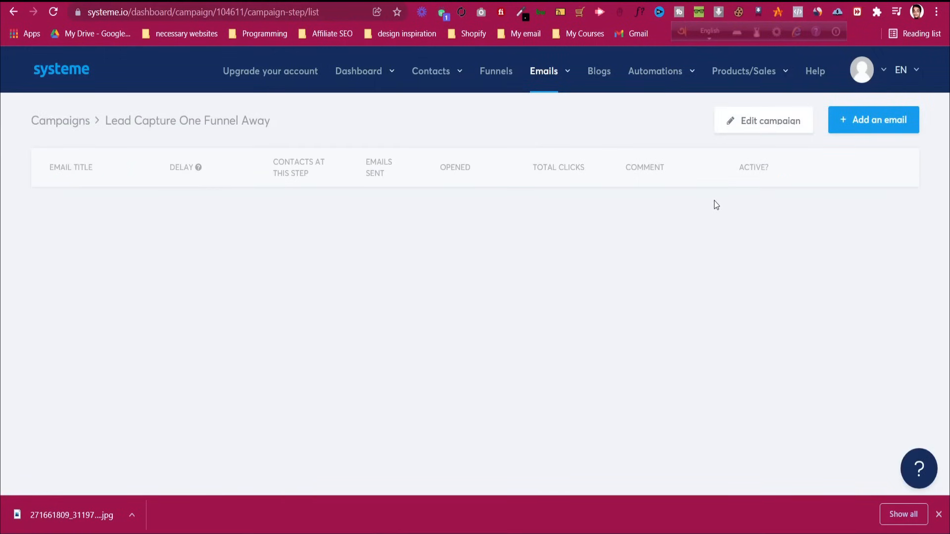
Draft an email with a sender name and subject 'Did you checked ?', then discard it
left_click(884, 125)
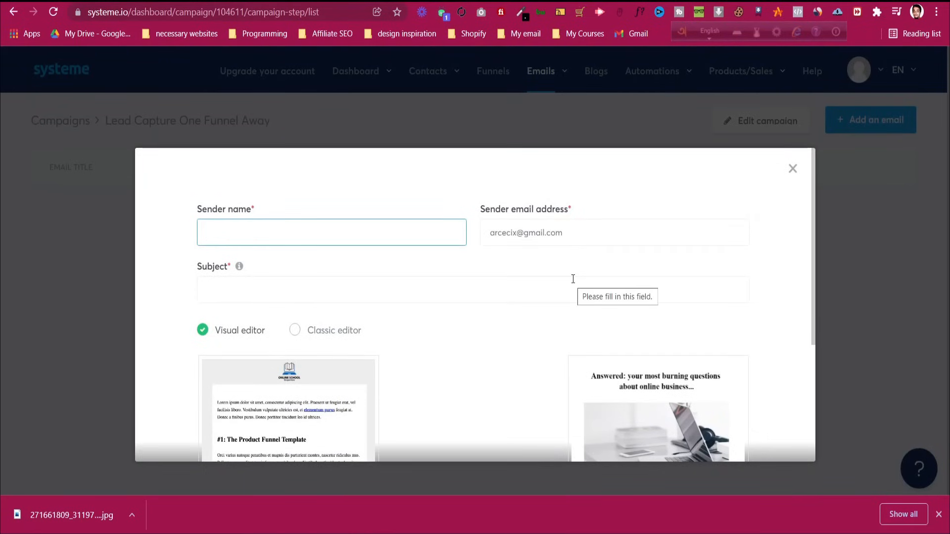
type("Jahin SH")
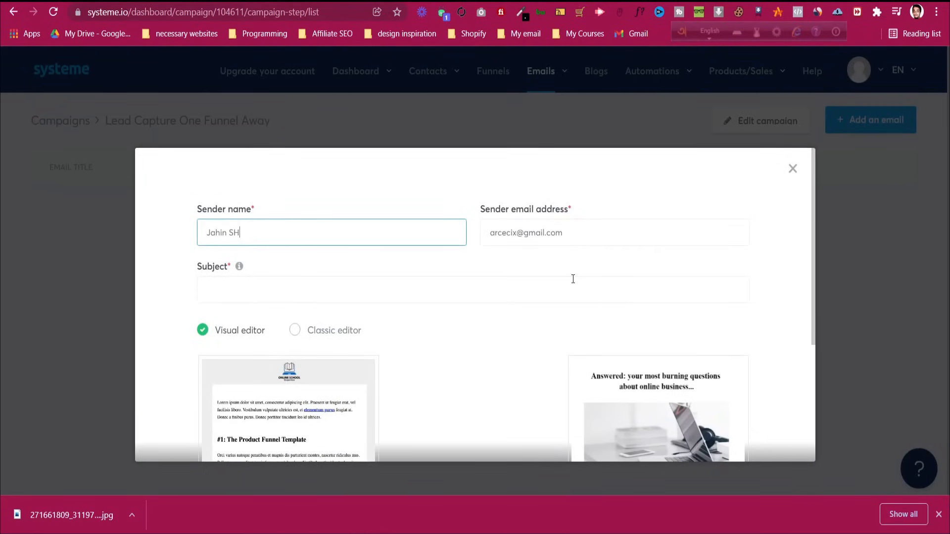
type("ahriar")
key("BackSpace")
key("BackSpace")
key("BackSpace")
key("BackSpace")
key("BackSpace")
key("BackSpace")
key("BackSpace")
type("hahriar")
left_click(552, 234)
left_click(577, 271)
left_click(280, 287)
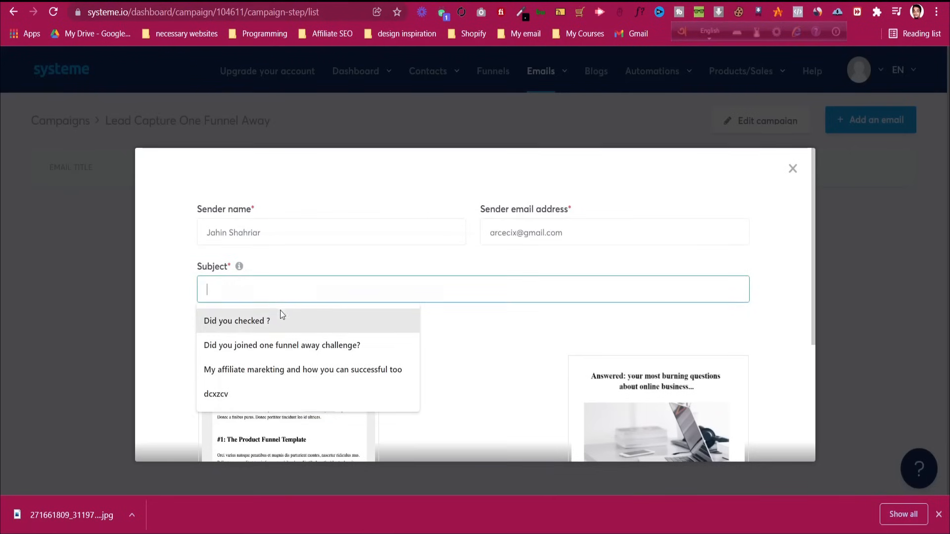
left_click(280, 317)
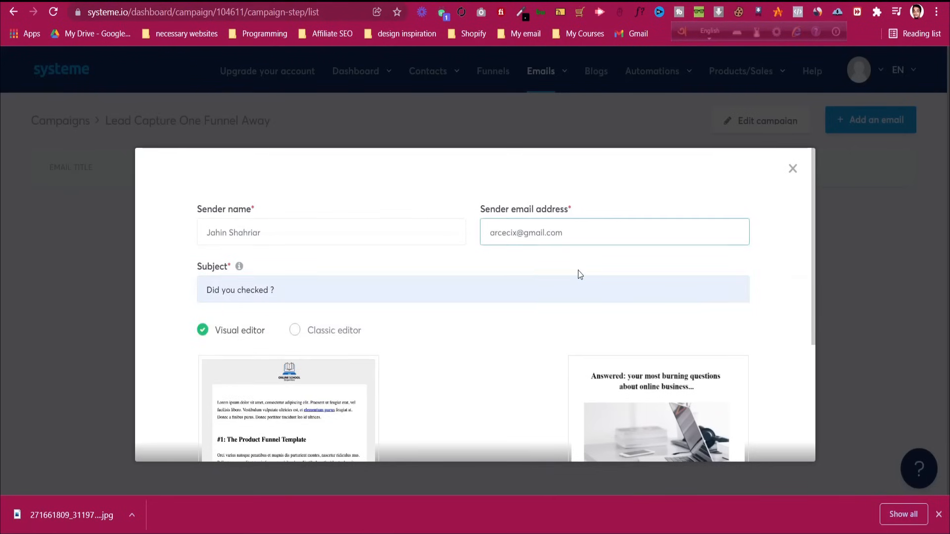
left_click(546, 231)
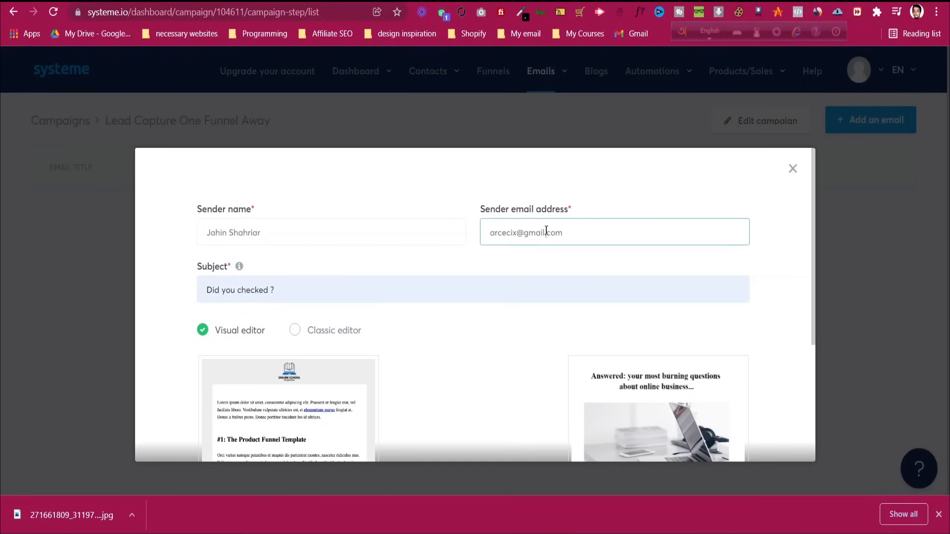
left_click_drag(492, 236, 563, 235)
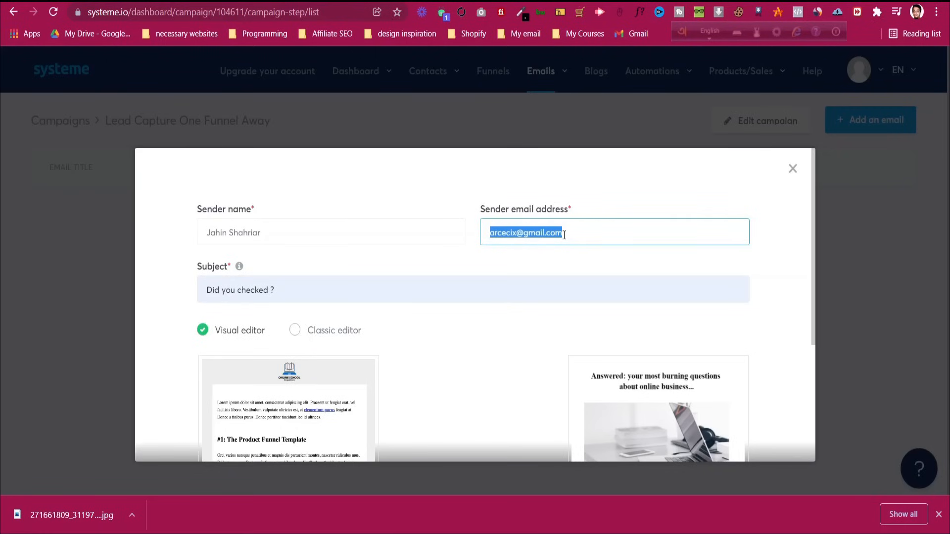
left_click(793, 170)
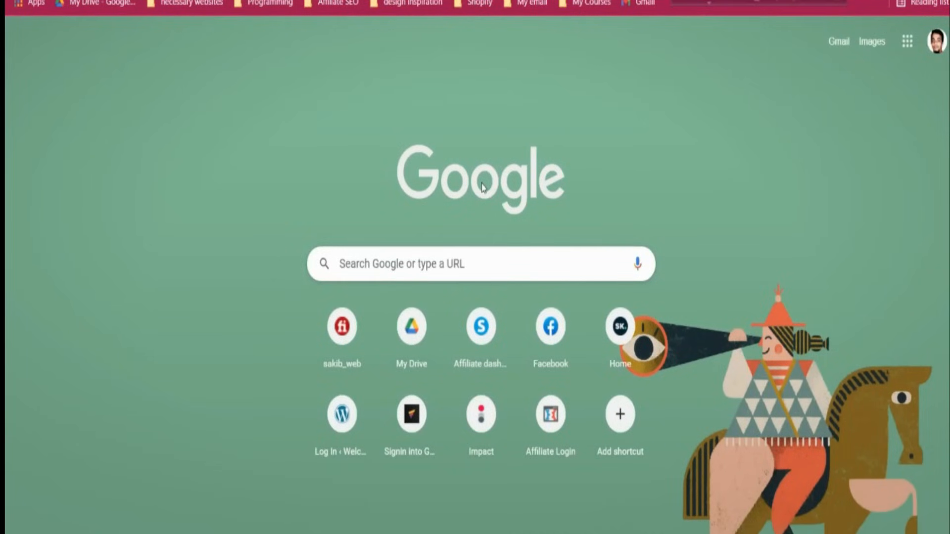
Load the creator's personal-domain /namecheap link to reach Namecheap
type("jahinshahriar.")
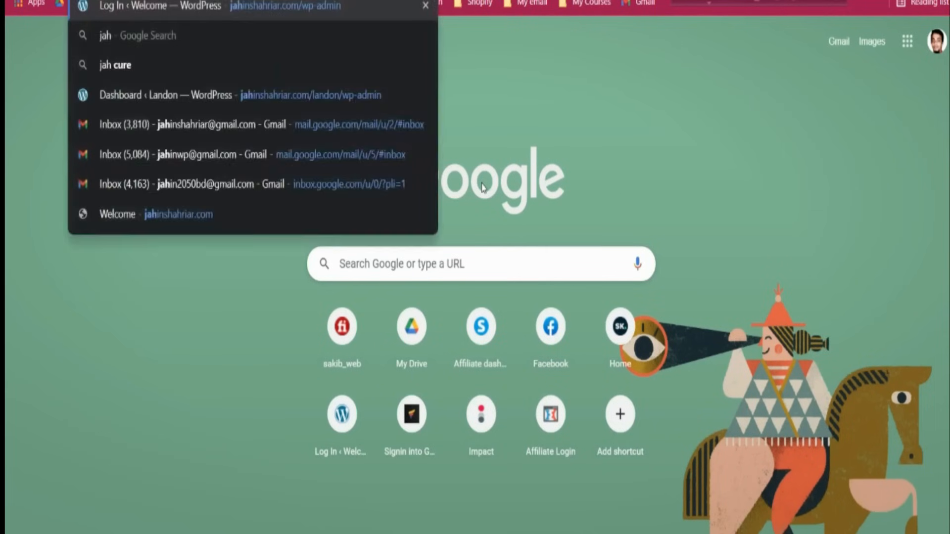
type("com")
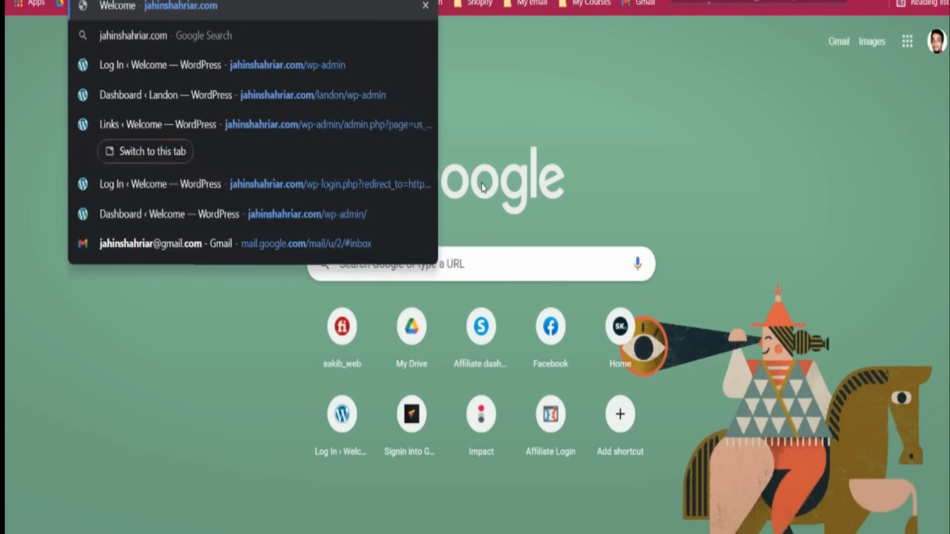
type("/namecheap")
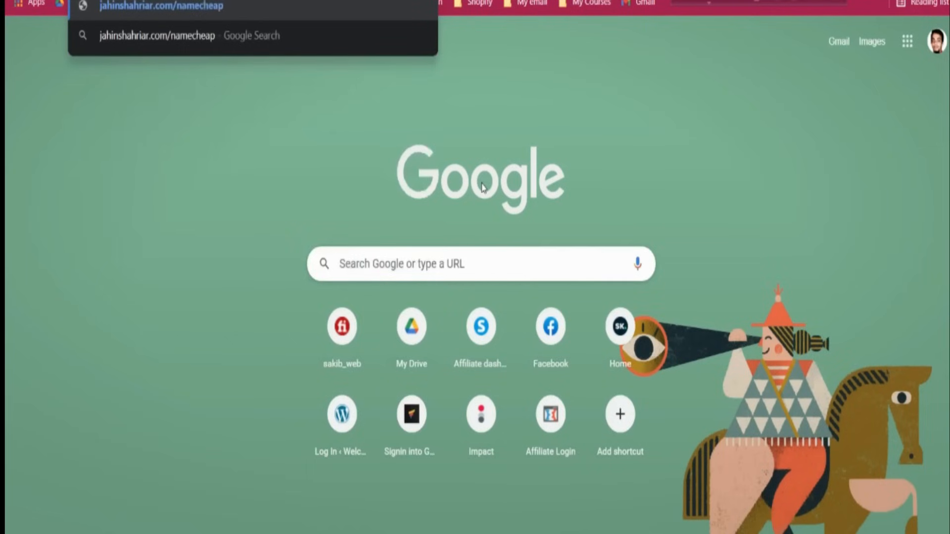
key("Return")
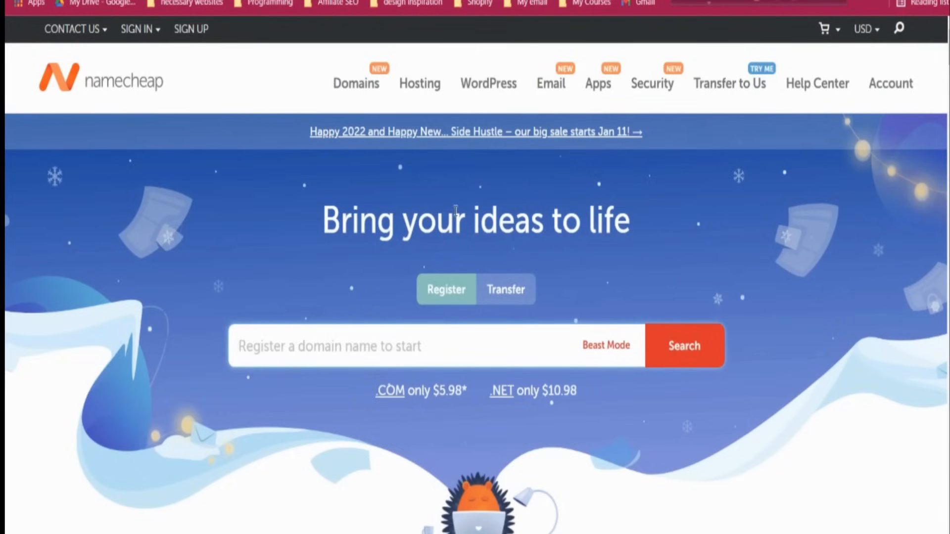
Open Namecheap's business Email page and look over the plans
left_click(550, 83)
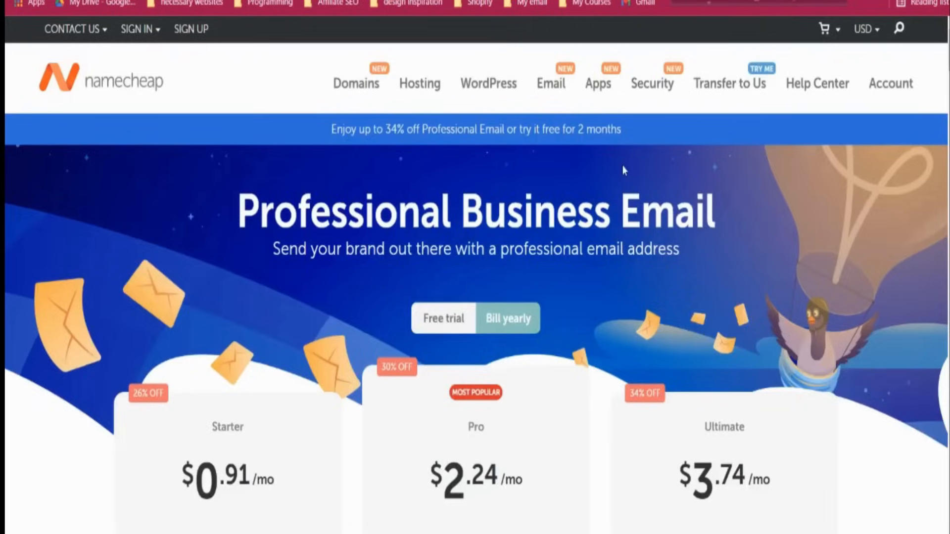
scroll(622, 170, "down", 5)
scroll(345, 186, "up", 2)
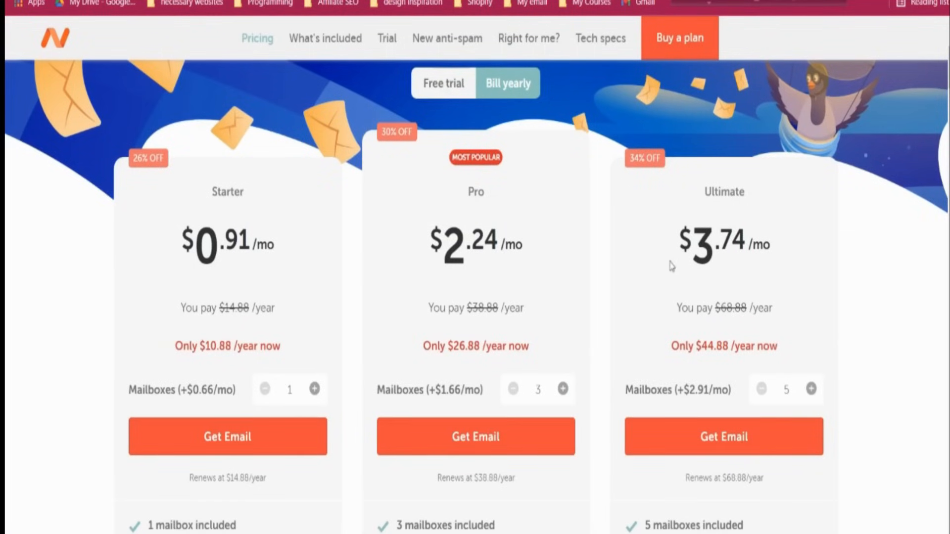
scroll(282, 267, "down", 3)
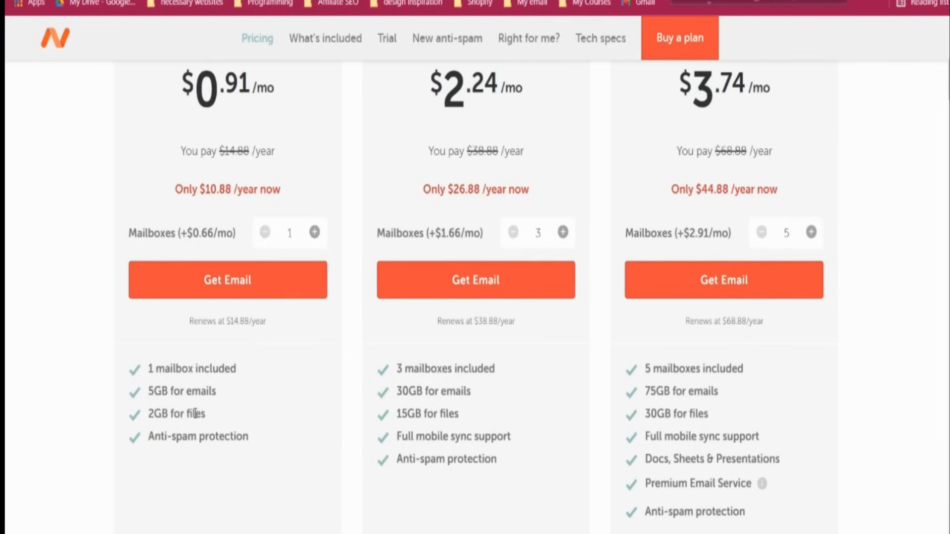
scroll(318, 416, "up", 5)
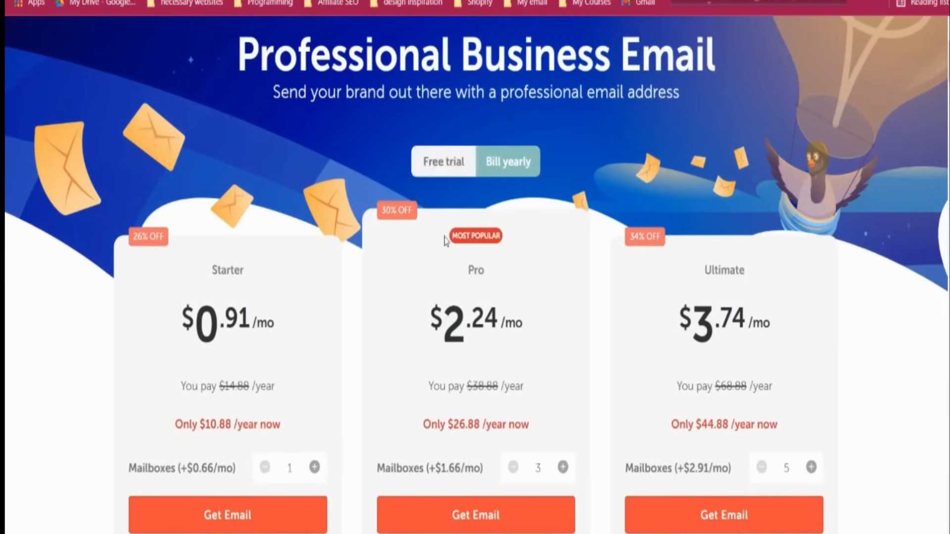
scroll(323, 346, "down", 2)
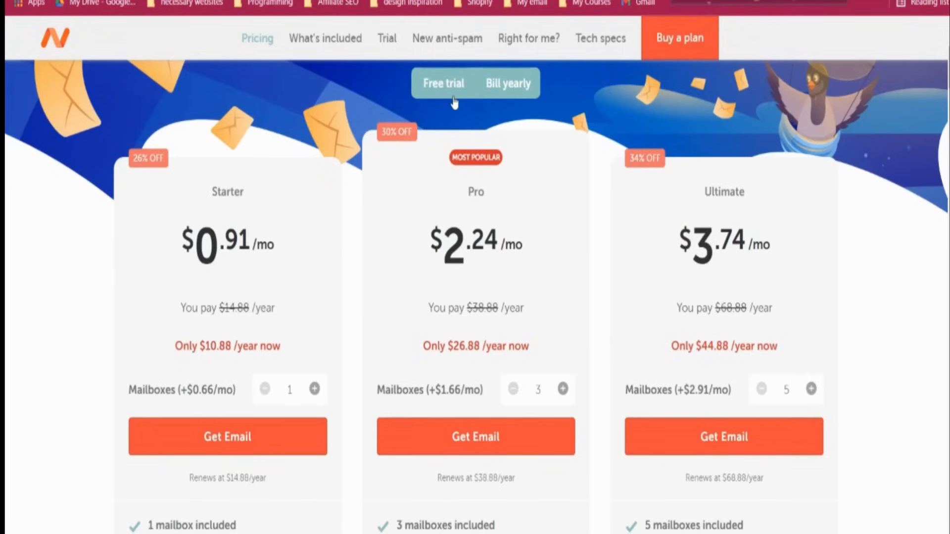
Switch pricing to the free trial and compare the Starter and Pro plans
left_click(453, 103)
scroll(275, 322, "down", 2)
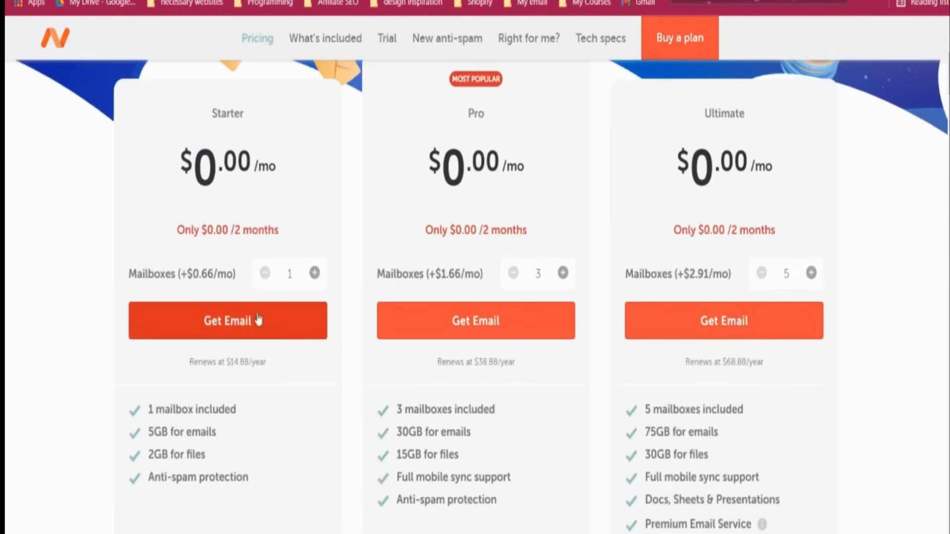
scroll(242, 327, "up", 3)
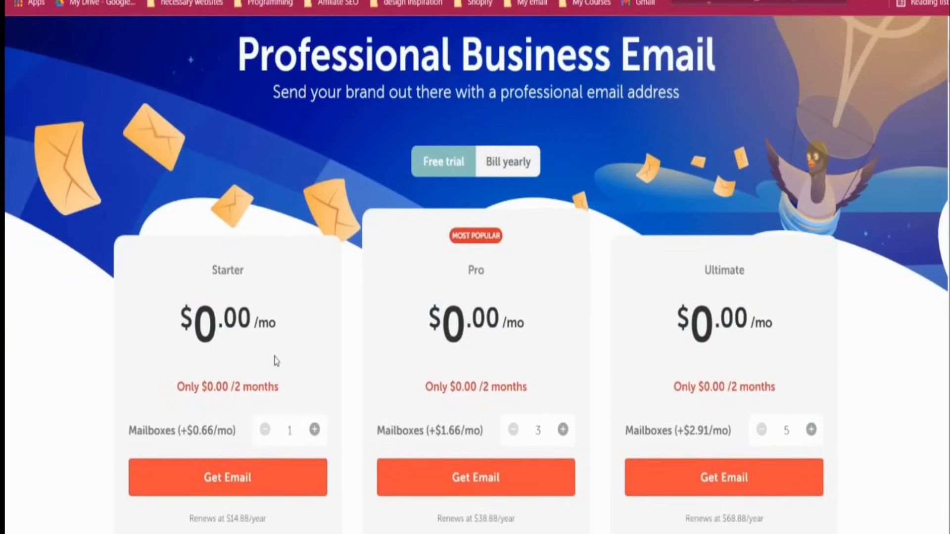
scroll(276, 361, "down", 5)
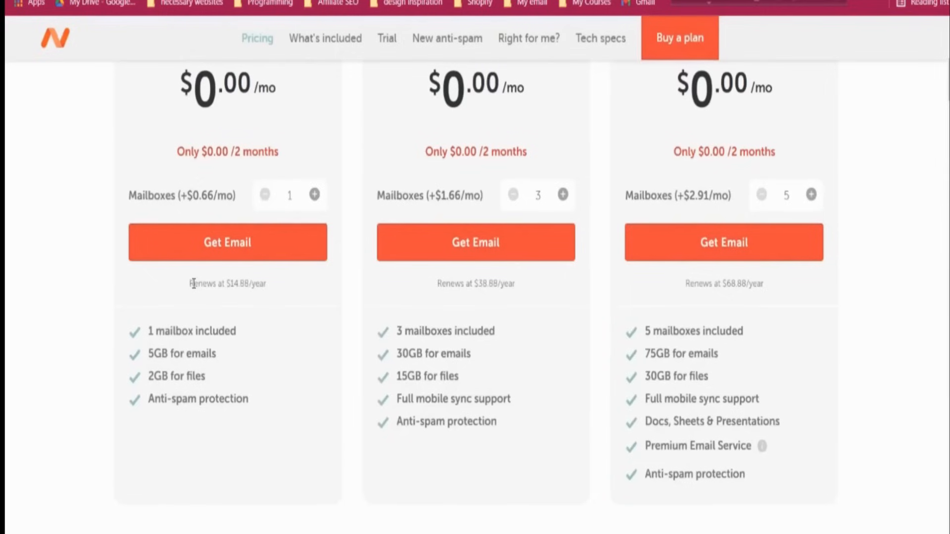
left_click_drag(190, 284, 267, 290)
left_click(356, 291)
scroll(356, 290, "up", 3)
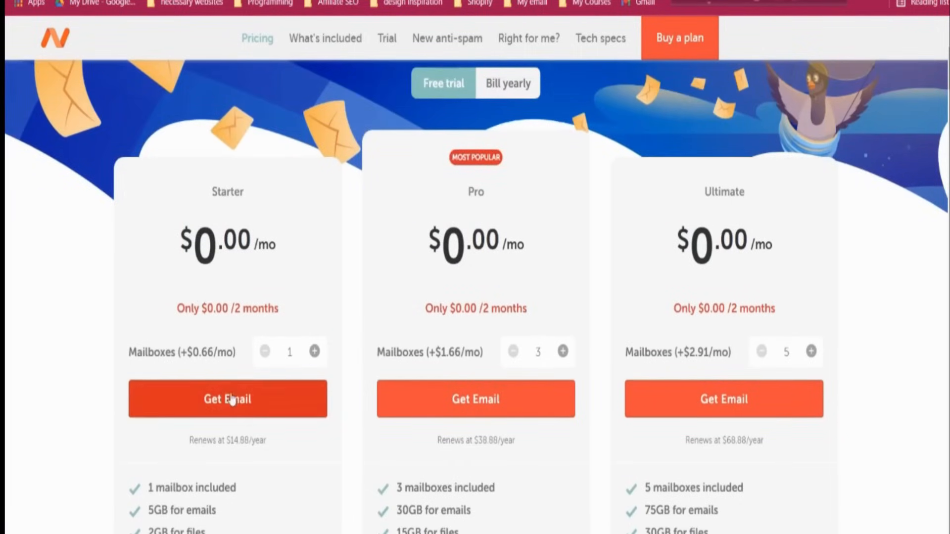
scroll(231, 396, "down", 2)
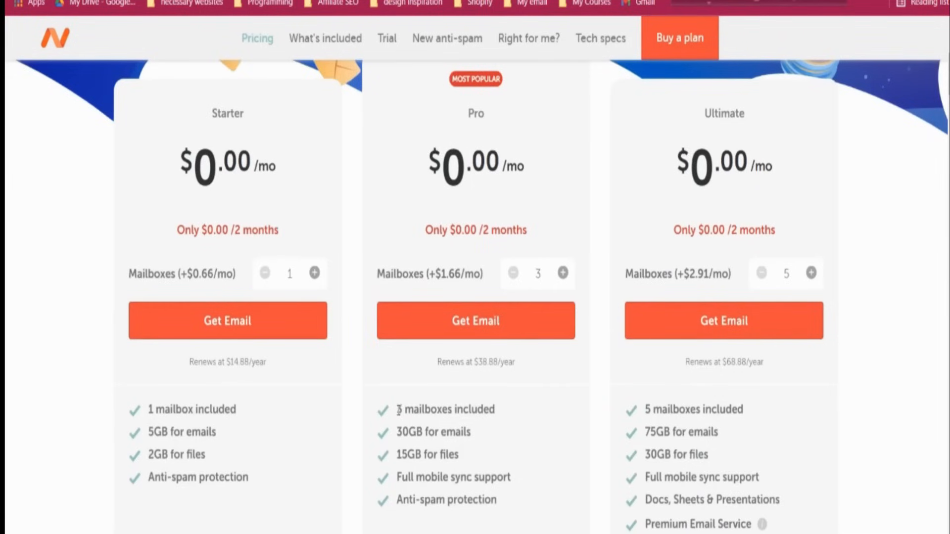
left_click_drag(395, 408, 507, 500)
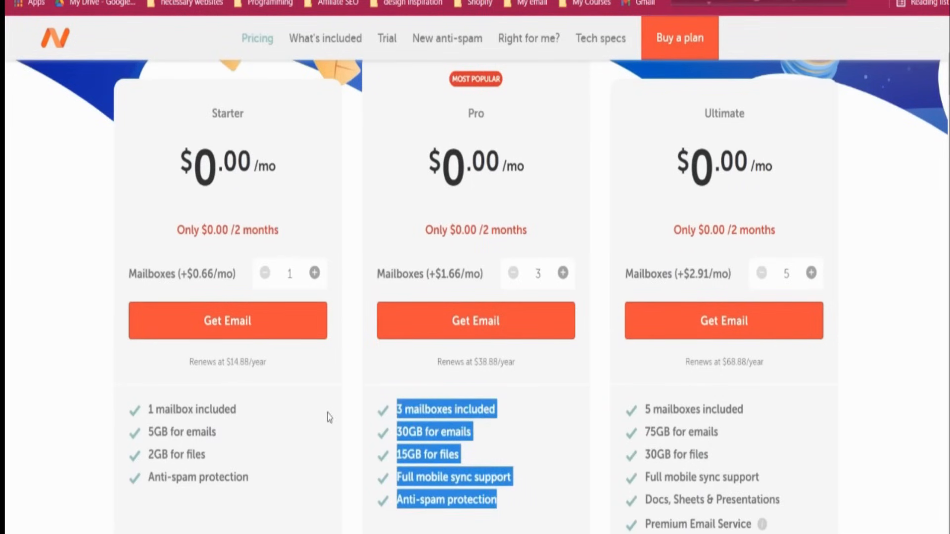
left_click(326, 410)
scroll(317, 347, "up", 6)
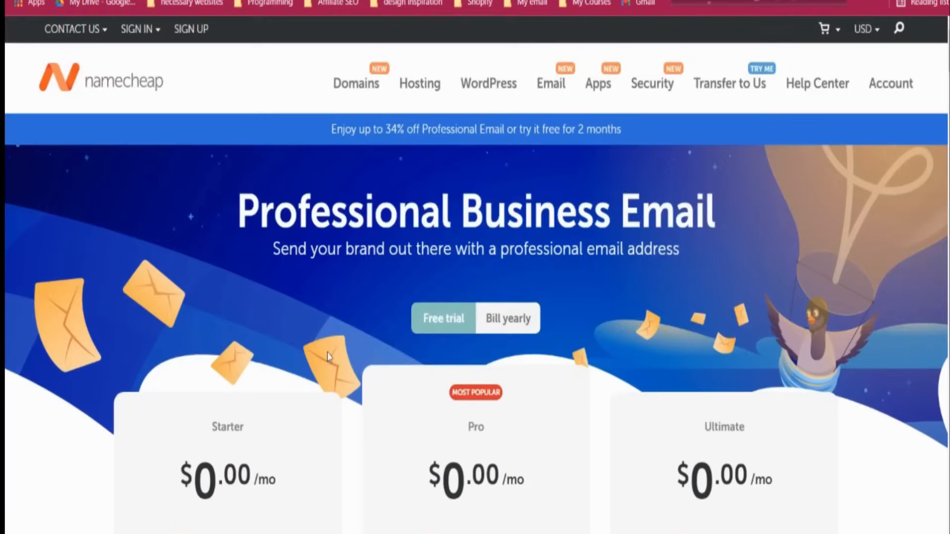
scroll(329, 357, "down", 5)
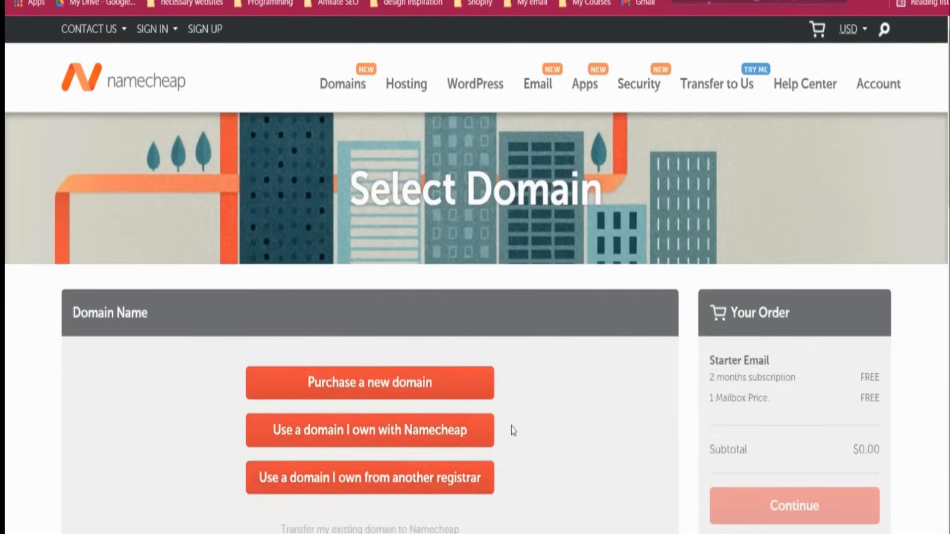
Choose to purchase a new domain and enter thefunnelsalchemist.com
scroll(512, 429, "down", 3)
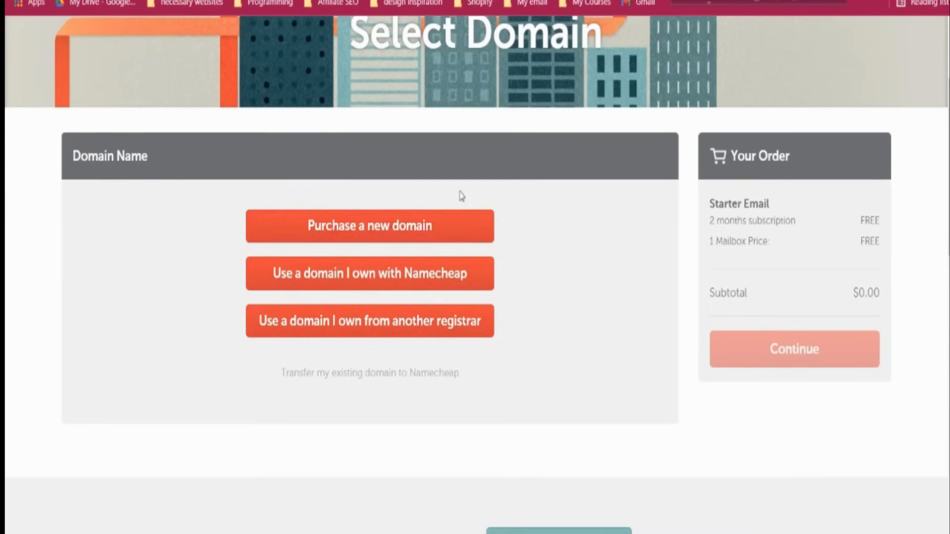
left_click(391, 226)
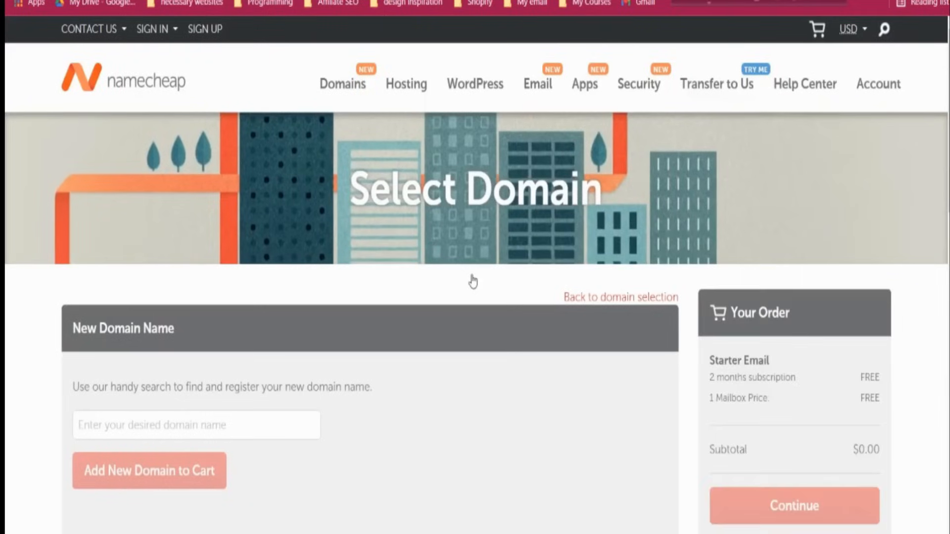
scroll(267, 248, "down", 3)
left_click(245, 259)
type("thefunnelsalchemist.com")
left_click(361, 346)
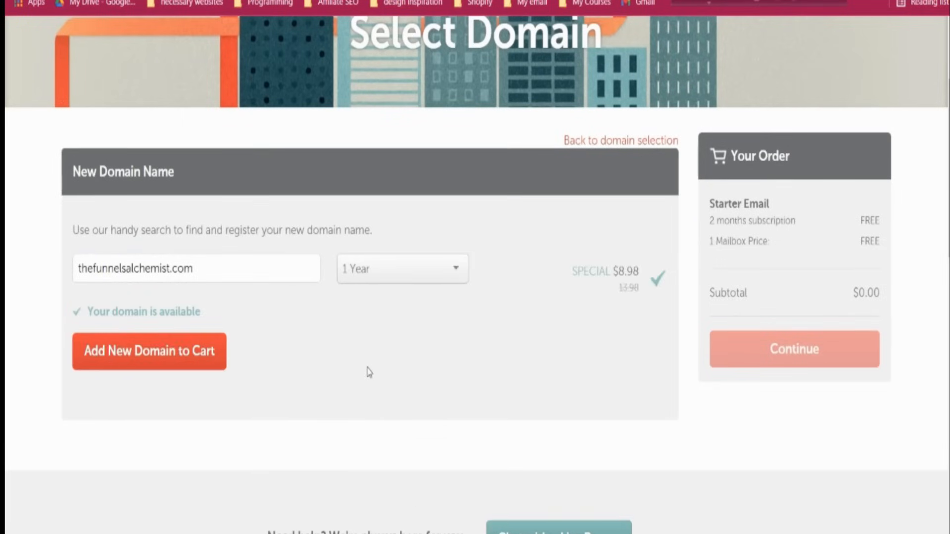
Keep a 1 Year registration, add the domain to the order, and continue
left_click(368, 281)
left_click(368, 281)
left_click(401, 269)
left_click(382, 327)
left_click(385, 278)
left_click(382, 299)
left_click(183, 355)
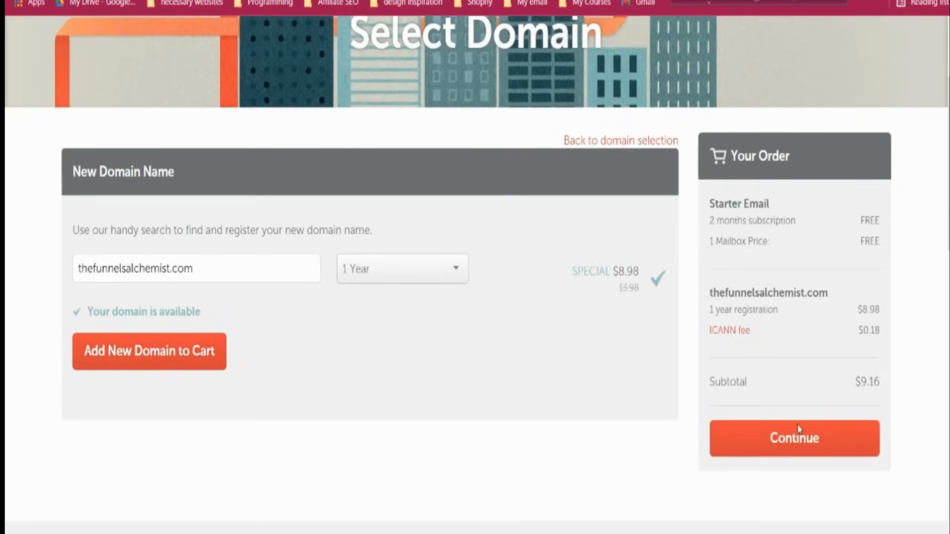
left_click(802, 445)
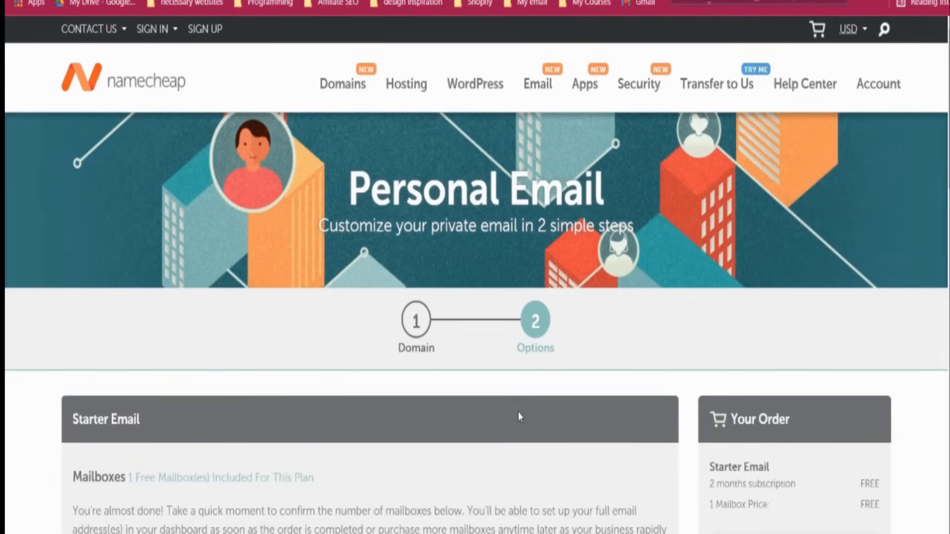
Add the one-mailbox Starter Email and domain to the cart
scroll(518, 412, "down", 3)
scroll(518, 412, "down", 1)
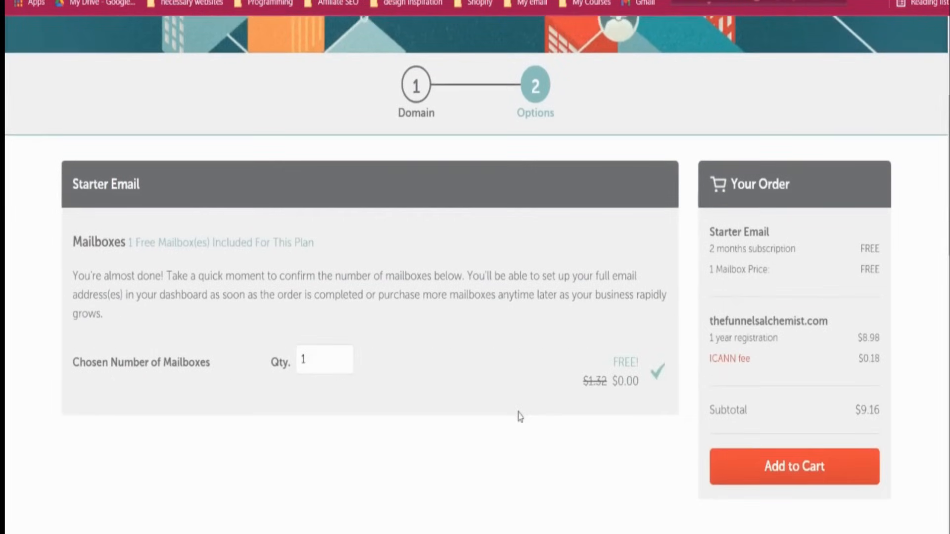
scroll(562, 497, "down", 3)
scroll(762, 353, "down", 1)
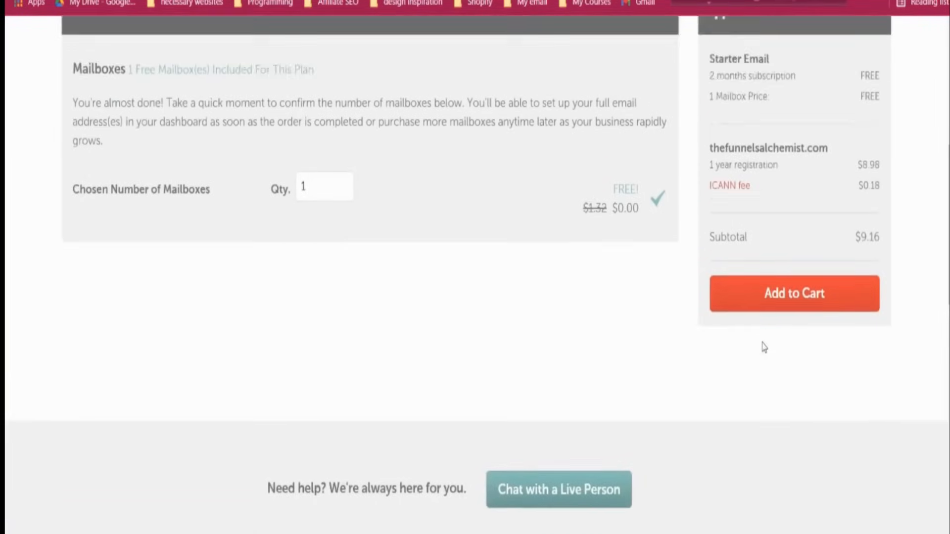
scroll(777, 376, "up", 3)
left_click(781, 389)
Review the $9.16 cart and confirm the order
scroll(670, 344, "down", 3)
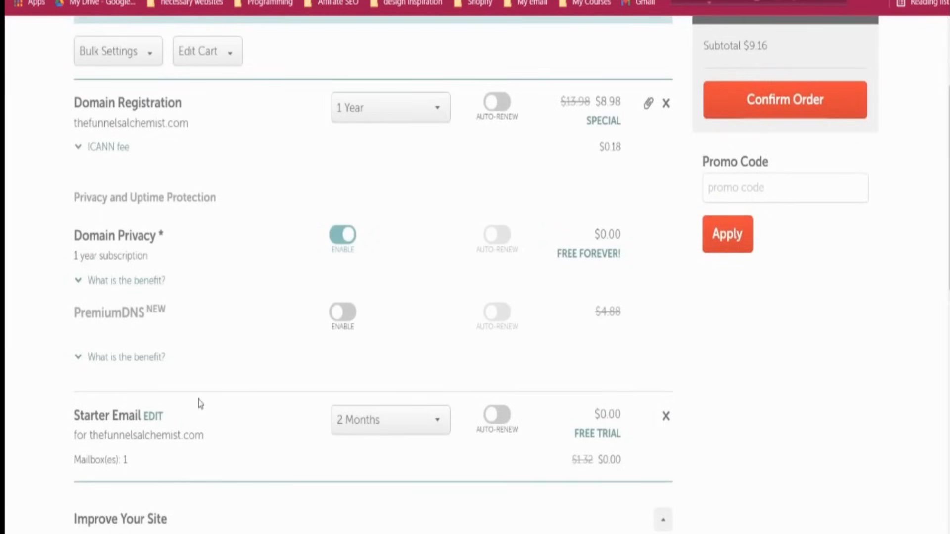
scroll(203, 406, "down", 2)
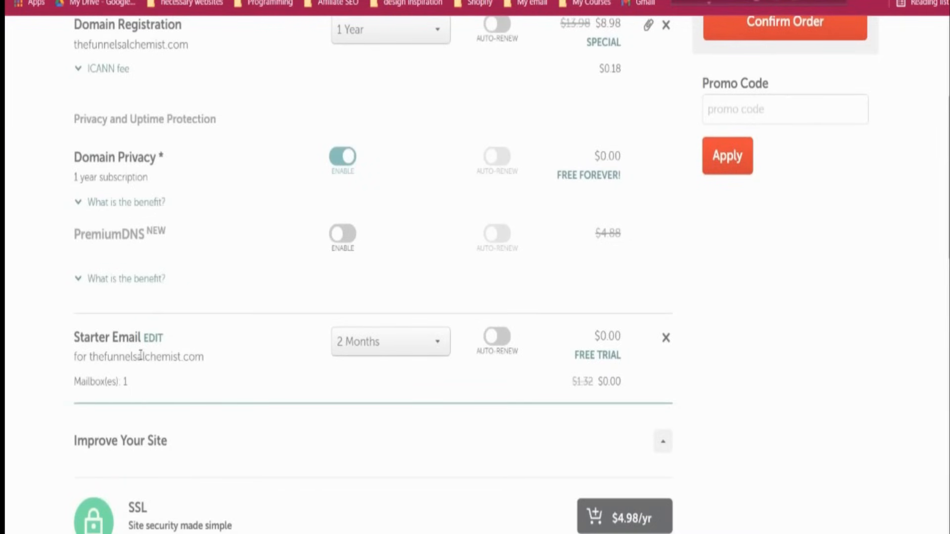
scroll(141, 353, "down", 3)
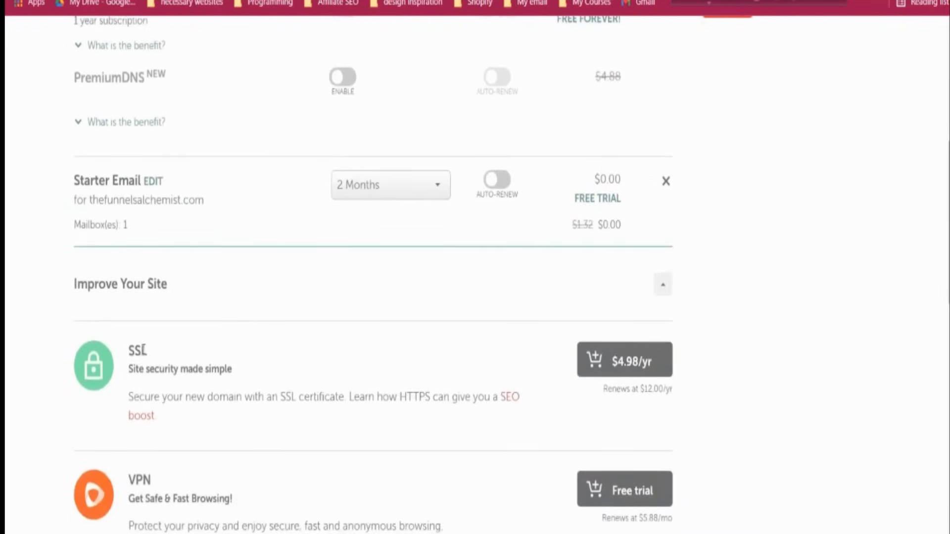
scroll(140, 353, "down", 7)
scroll(144, 354, "down", 3)
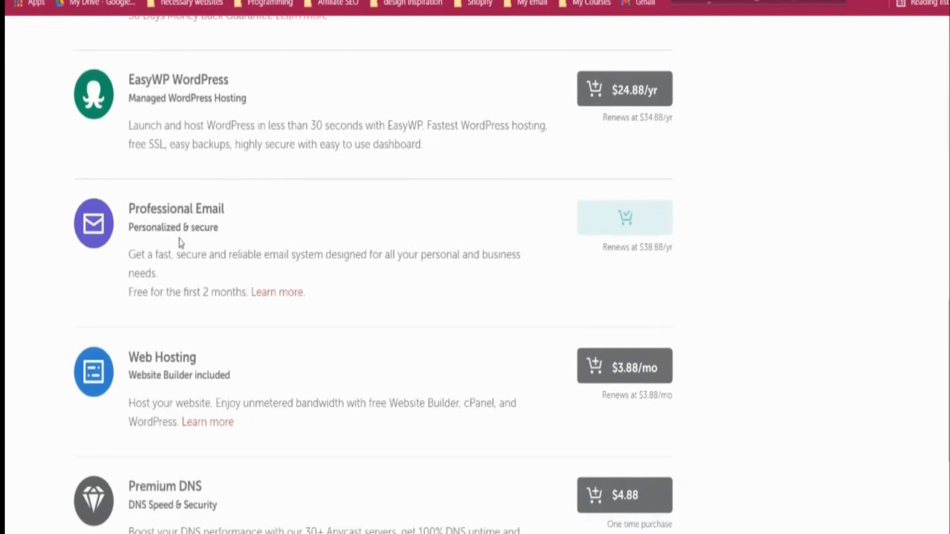
scroll(195, 240, "down", 4)
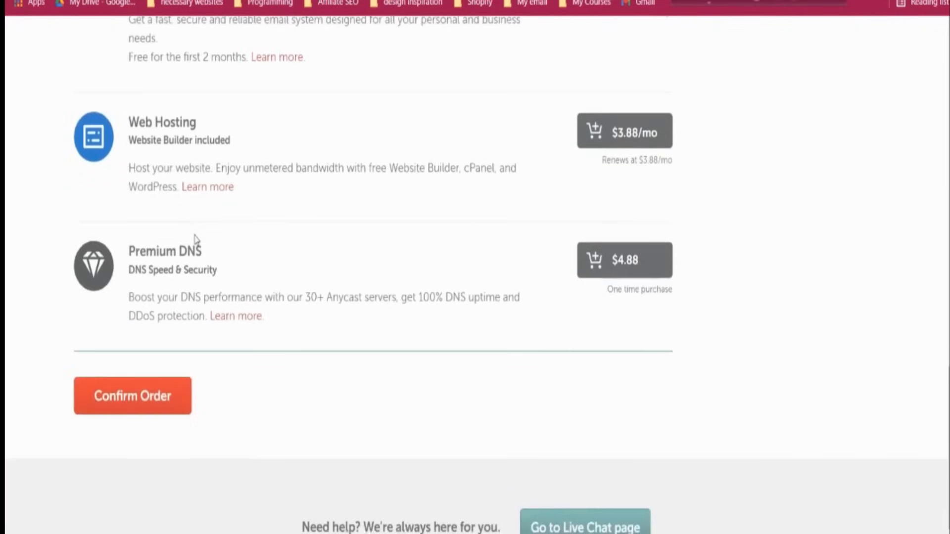
scroll(383, 371, "up", 10)
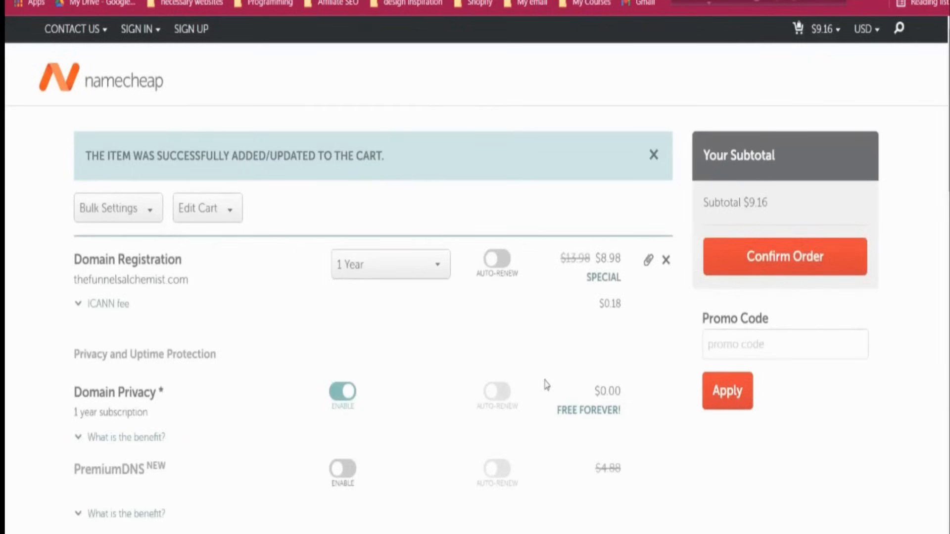
scroll(545, 386, "down", 8)
scroll(545, 385, "down", 10)
left_click(144, 261)
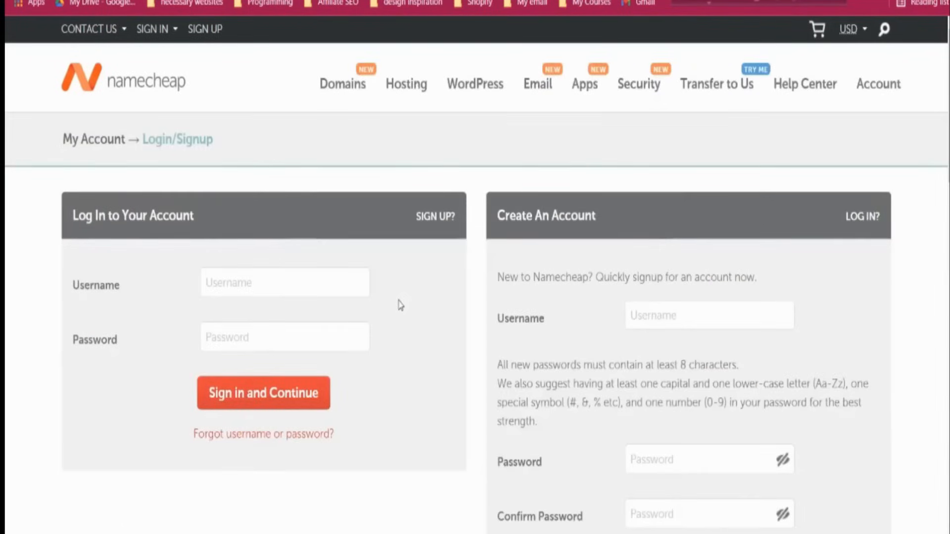
Enter a username for the new Namecheap account
scroll(565, 286, "down", 2)
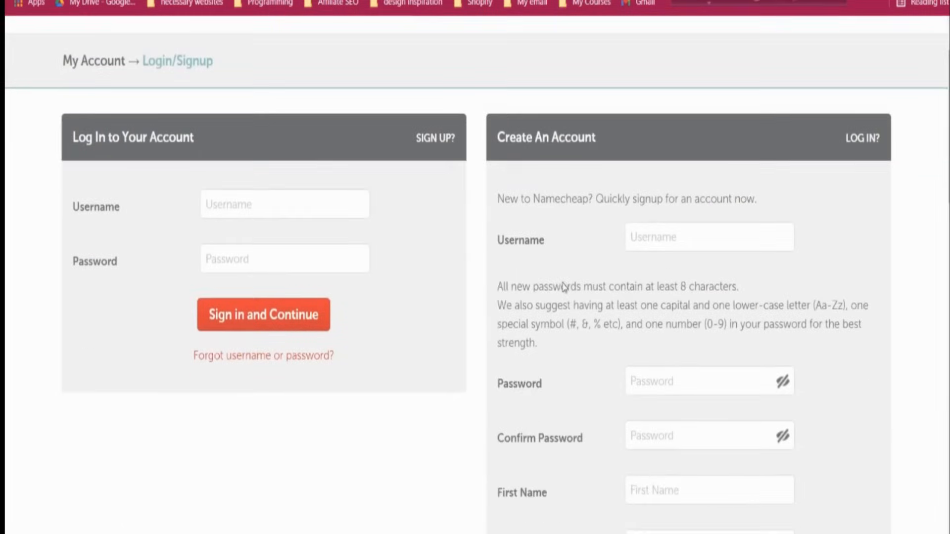
scroll(565, 286, "down", 2)
scroll(564, 285, "up", 4)
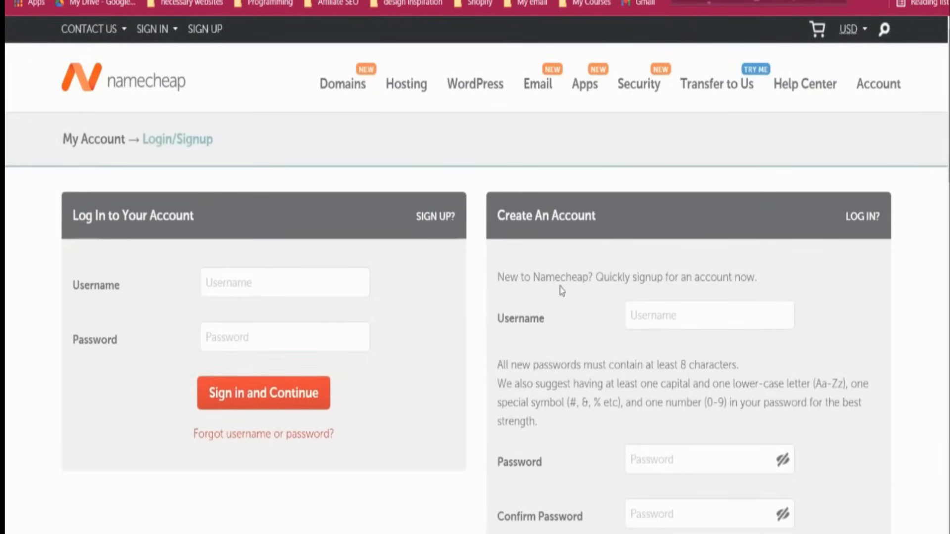
scroll(562, 286, "down", 2)
left_click(639, 251)
type("ja")
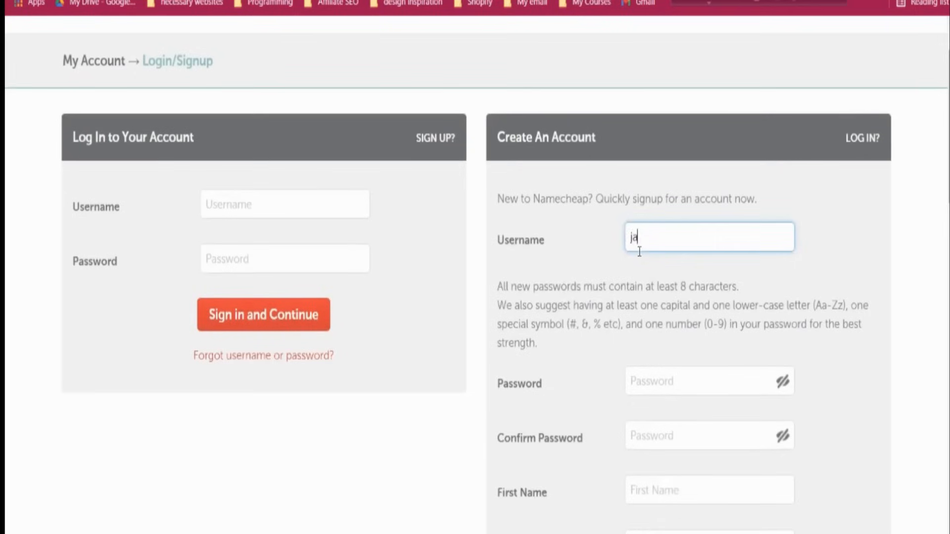
type("hinweb75")
left_click(618, 301)
scroll(619, 303, "down", 4)
Fill in the account password, its confirmation and the suggested email address
left_click(673, 225)
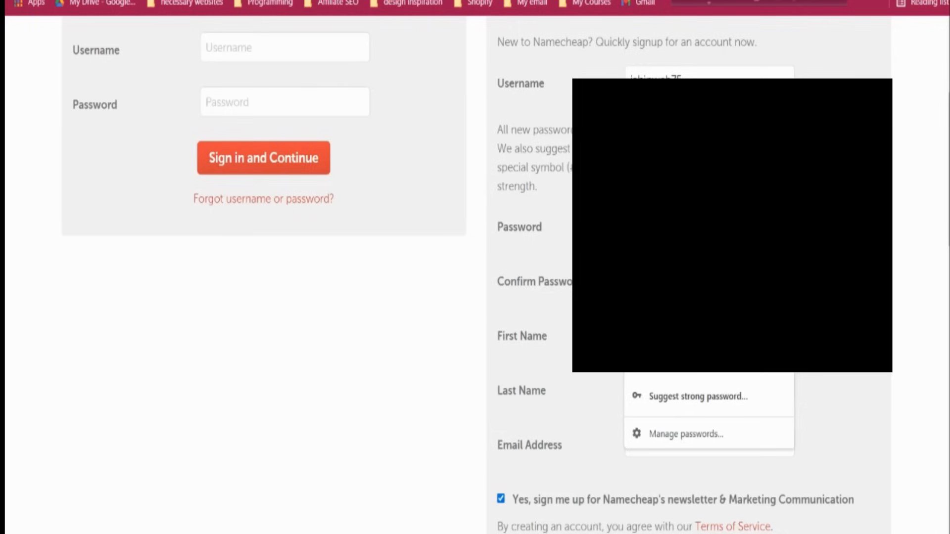
left_click(663, 280)
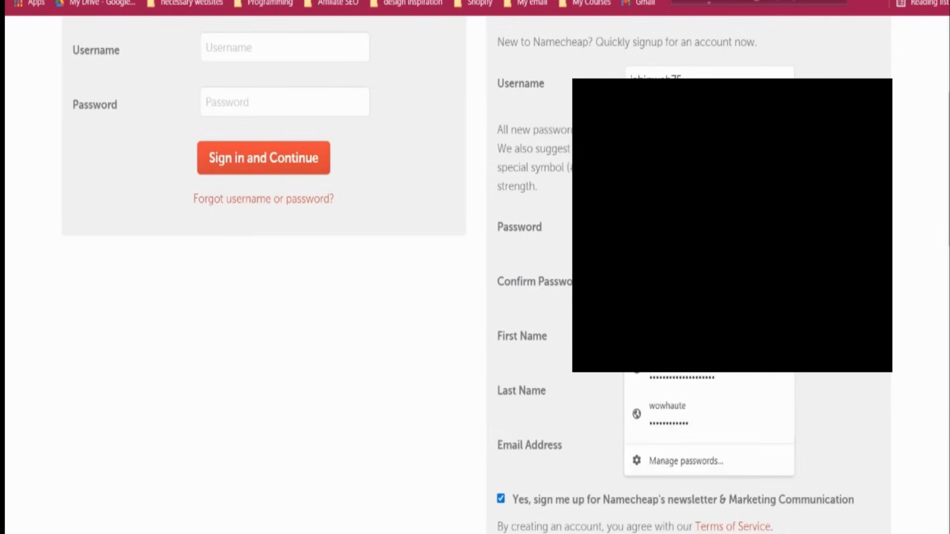
left_click(663, 334)
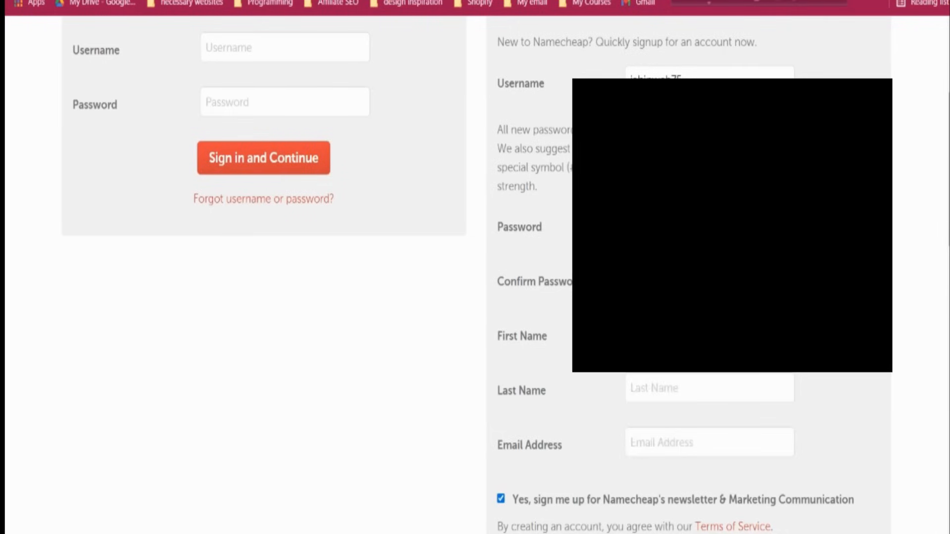
scroll(347, 297, "down", 2)
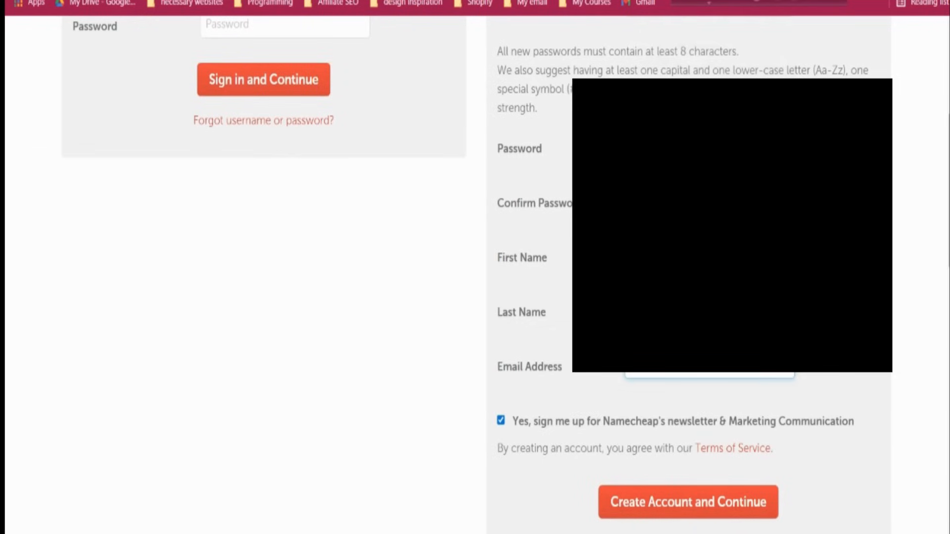
left_click(707, 375)
left_click(708, 375)
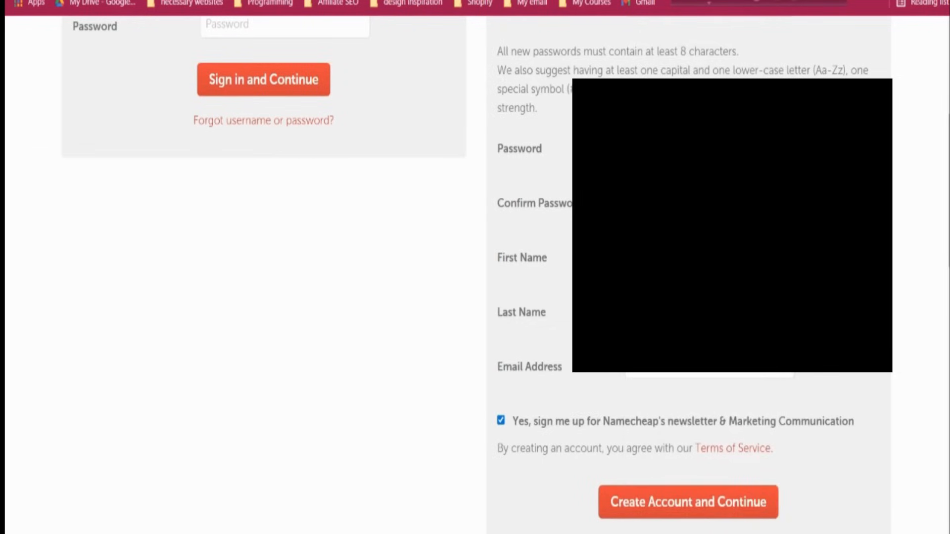
scroll(693, 406, "down", 2)
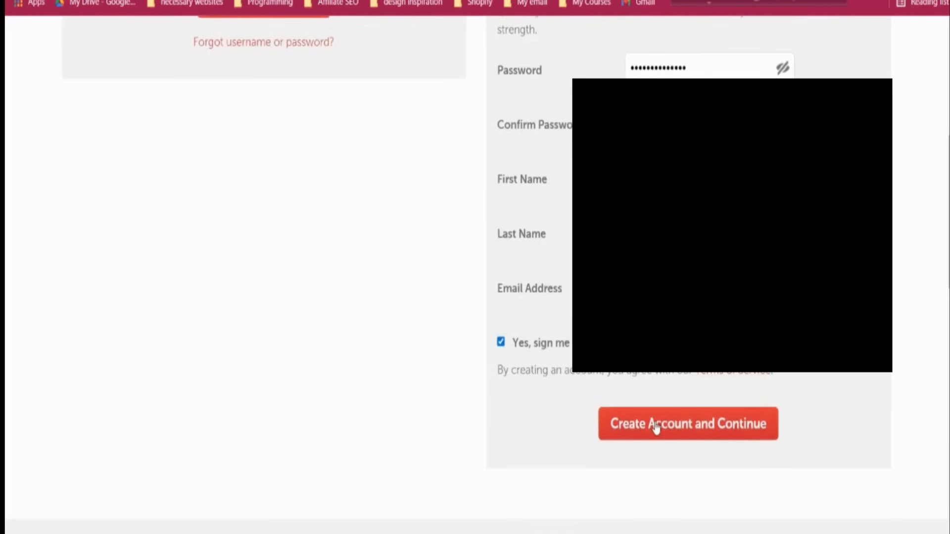
scroll(619, 403, "up", 2)
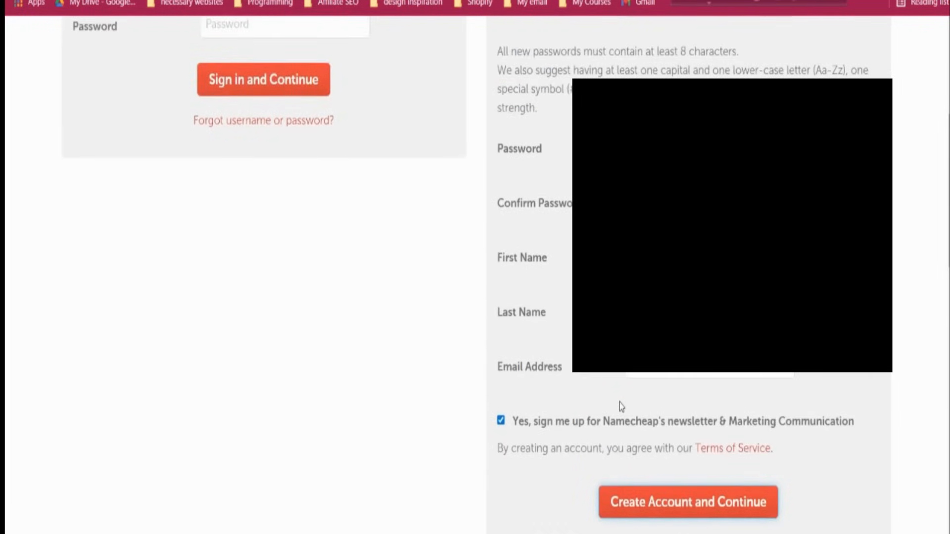
scroll(620, 403, "up", 6)
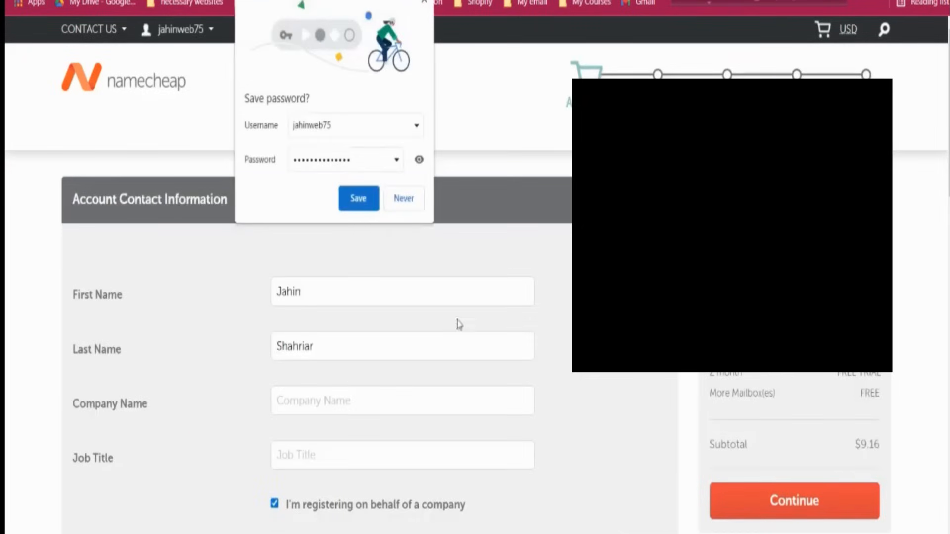
Save the new login in the browser, then autofill and submit the company name and address contact details
left_click(359, 199)
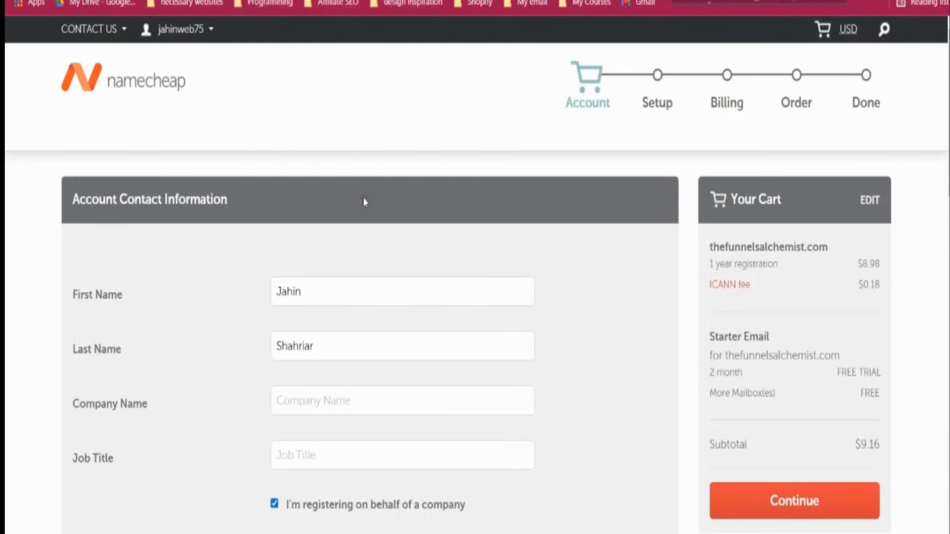
scroll(365, 202, "down", 3)
left_click(340, 246)
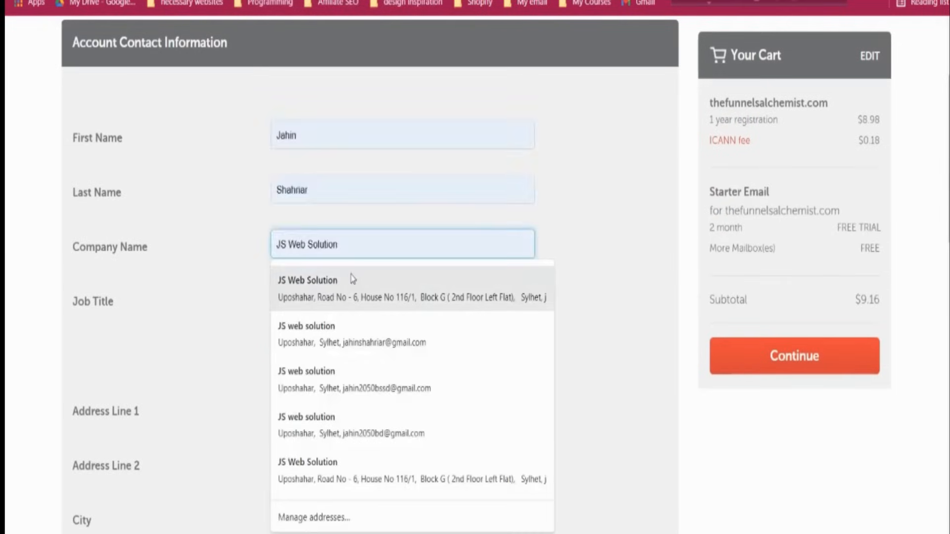
left_click(353, 273)
scroll(261, 291, "down", 2)
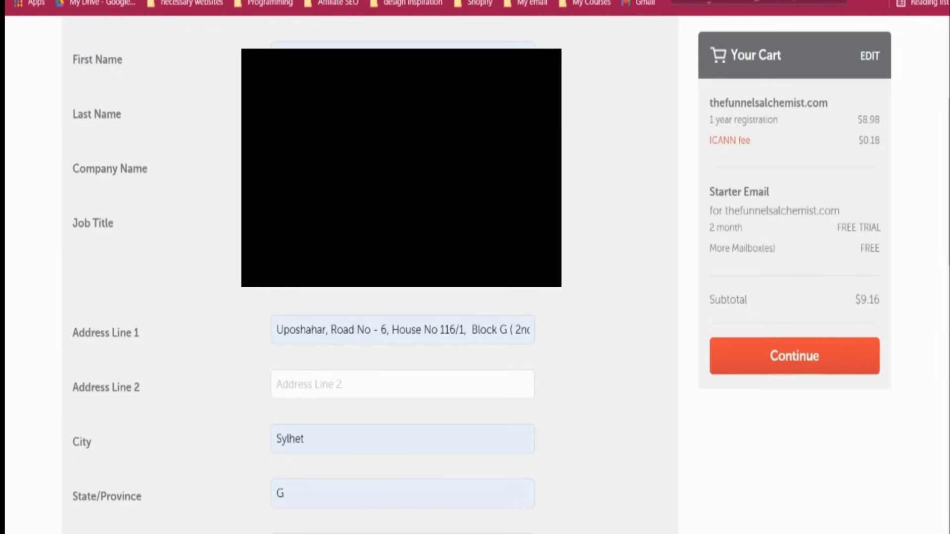
scroll(173, 367, "down", 10)
left_click(159, 353)
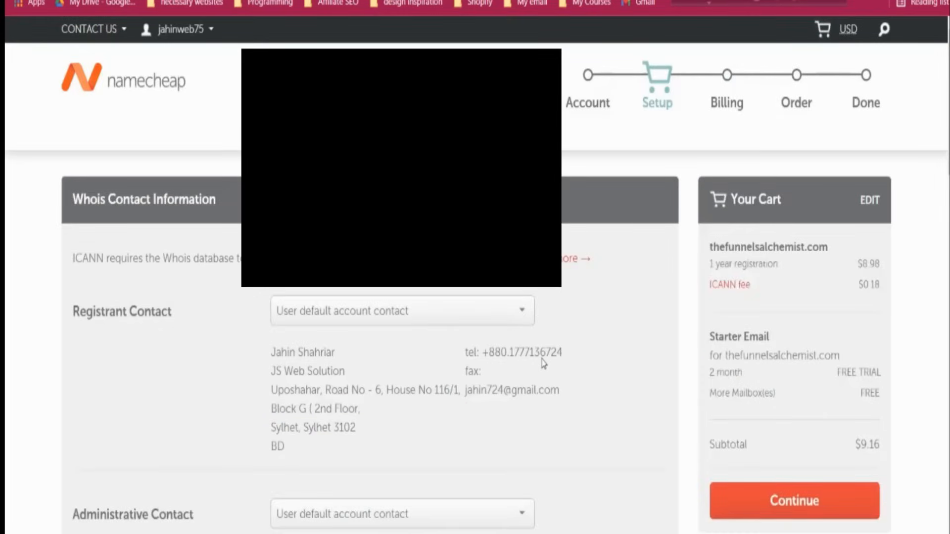
Keep this contact setup as the default checkout configuration and continue to billing
scroll(544, 363, "down", 10)
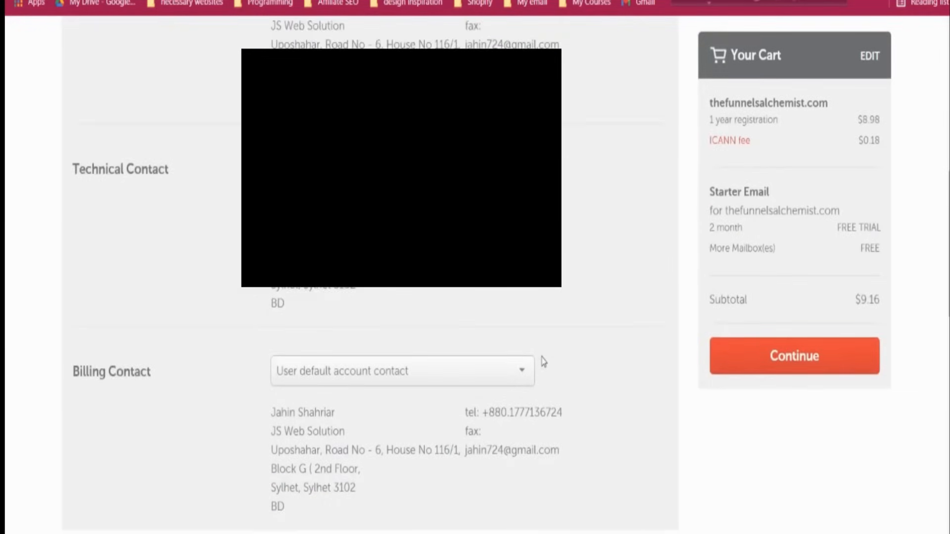
scroll(544, 362, "down", 3)
scroll(544, 363, "down", 5)
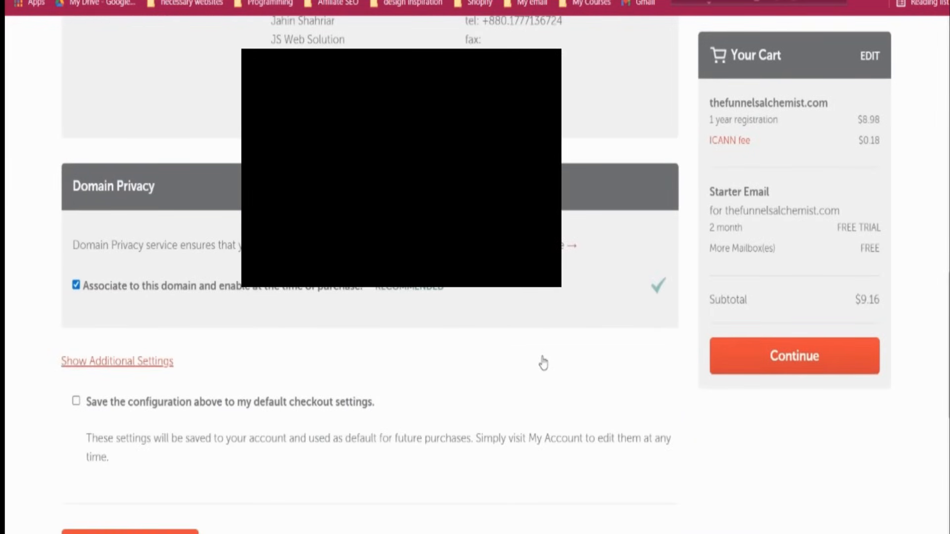
left_click(132, 405)
scroll(139, 435, "down", 5)
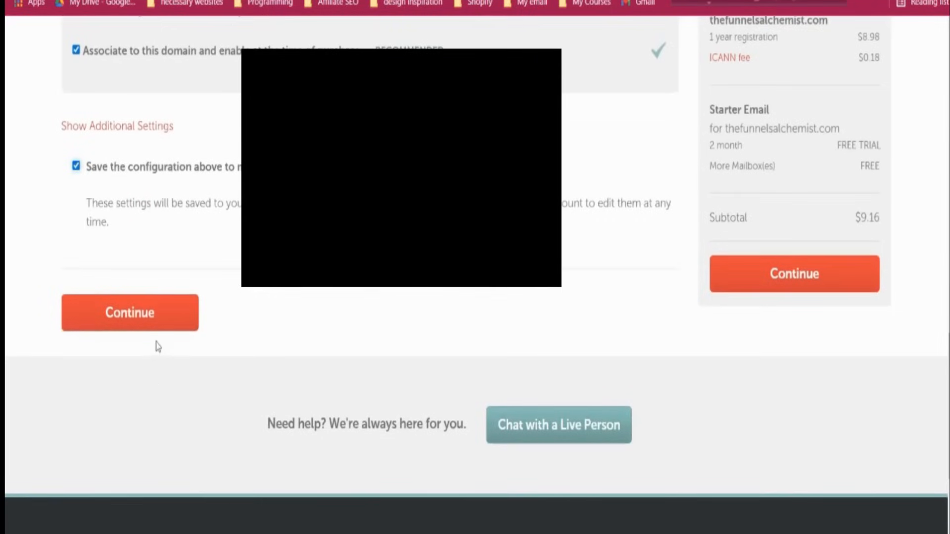
left_click(161, 317)
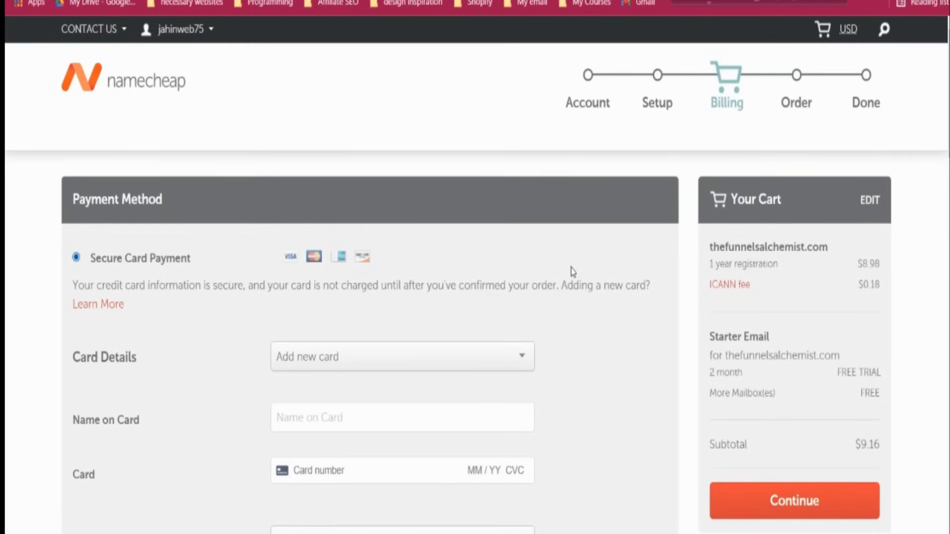
Review the $9.16 order for thefunnelsalchemist.com plus Starter Email, accept the Terms of Service and pay
scroll(573, 271, "down", 5)
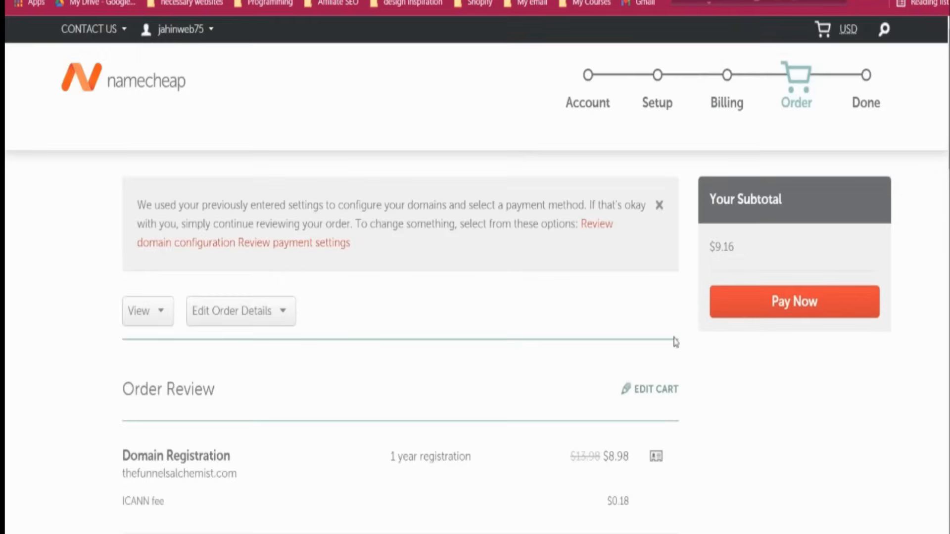
scroll(674, 340, "down", 2)
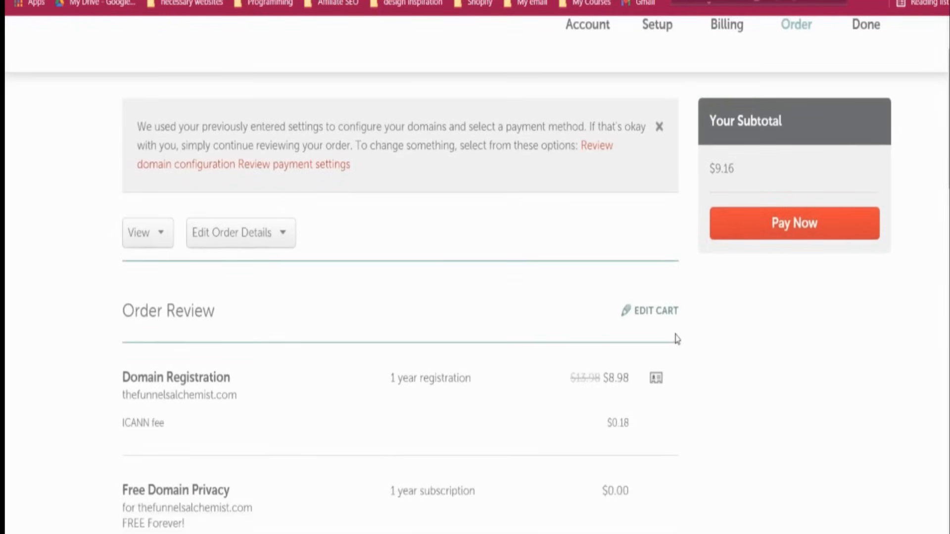
scroll(677, 339, "down", 10)
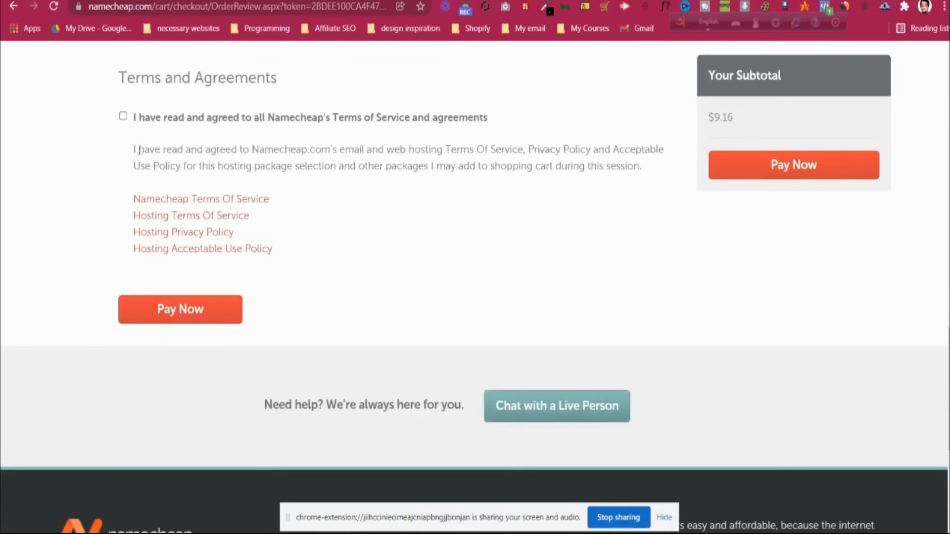
left_click(192, 310)
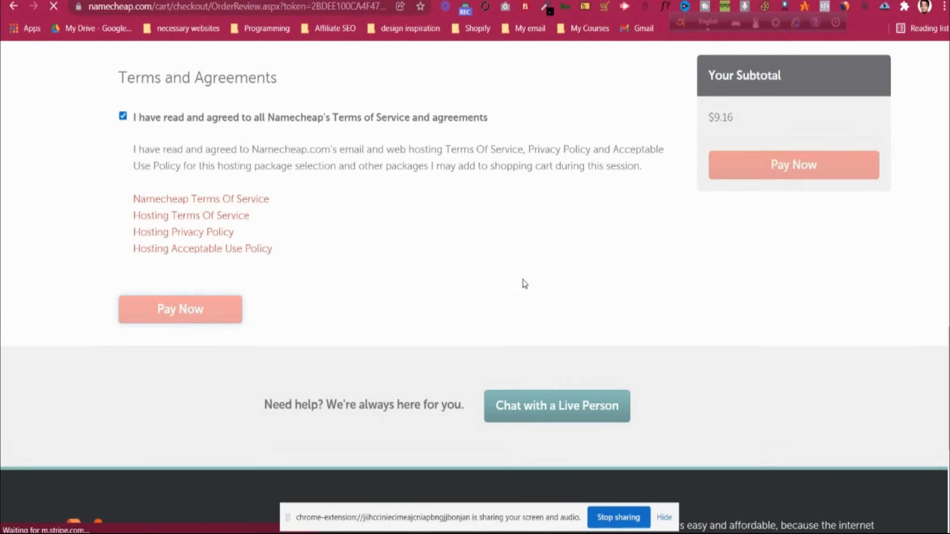
scroll(524, 283, "up", 1)
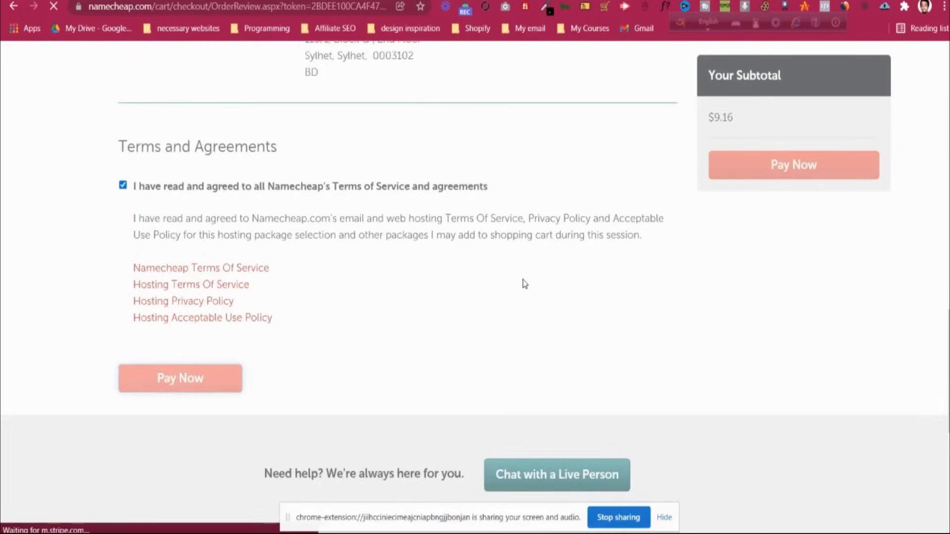
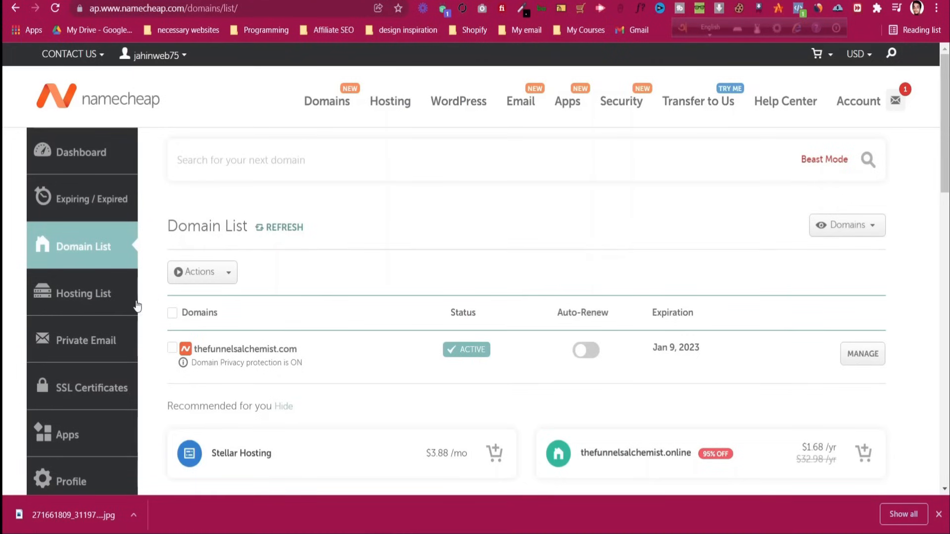
From Namecheap's Private Email area, start a free trial to show the $0.00/mo business email plans
left_click(103, 246)
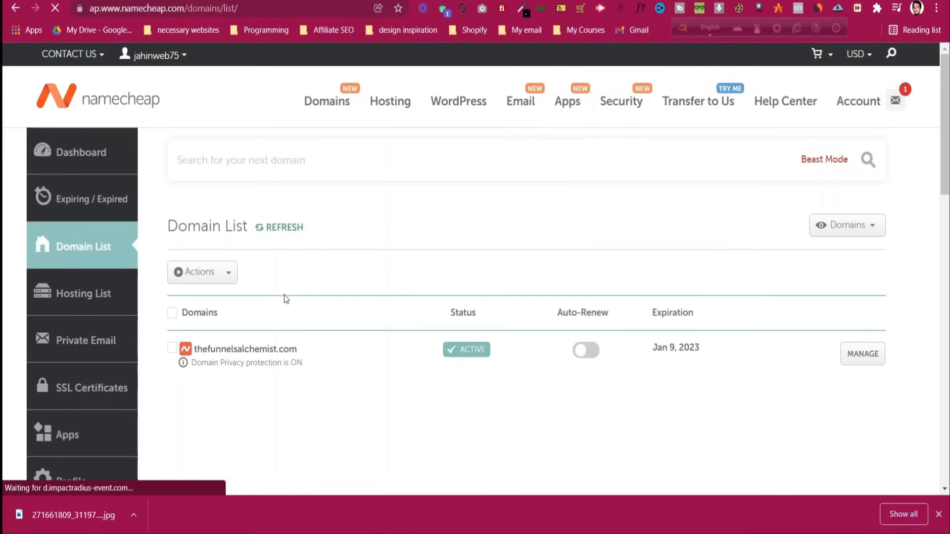
left_click(108, 343)
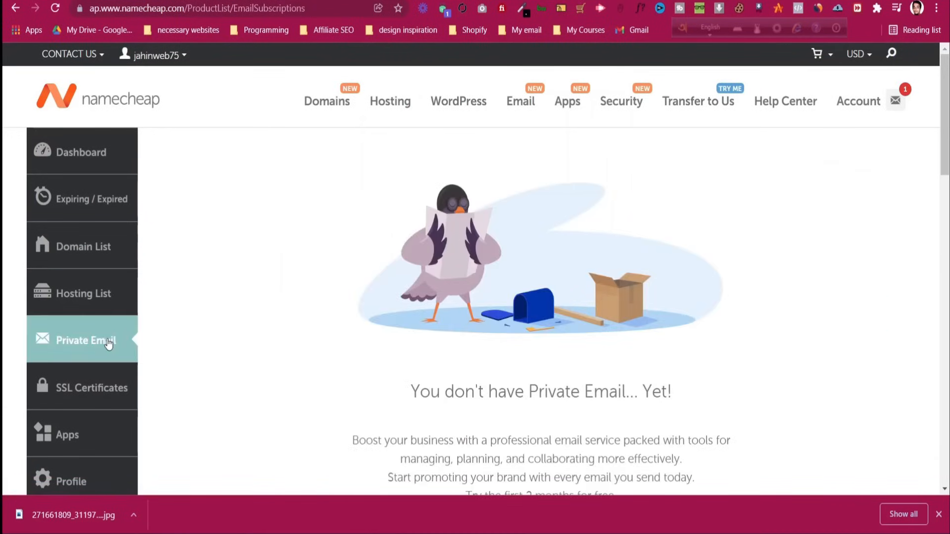
scroll(296, 338, "down", 3)
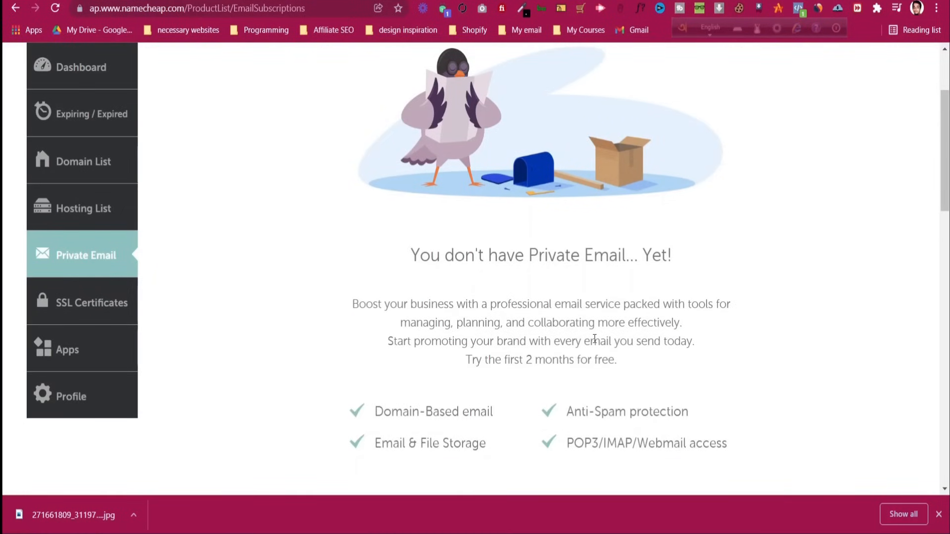
scroll(590, 339, "down", 1)
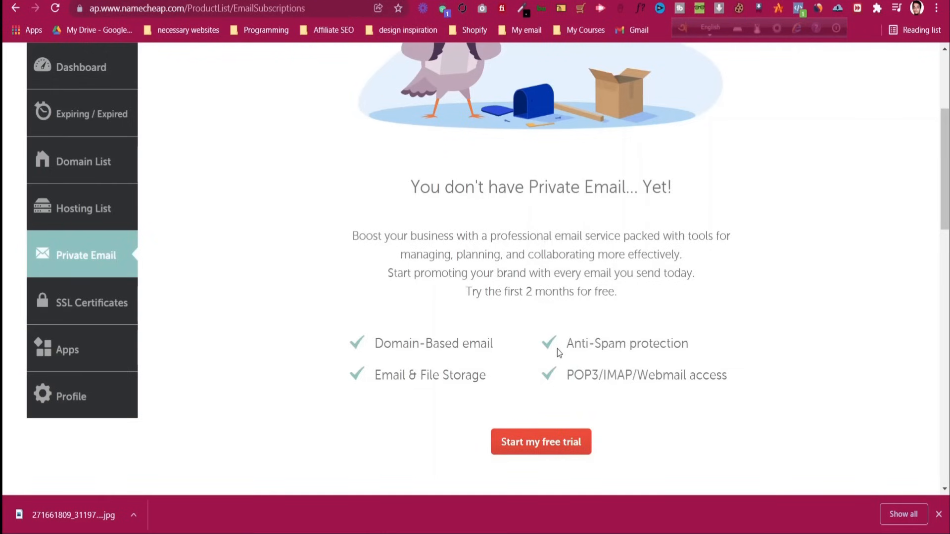
left_click(548, 441)
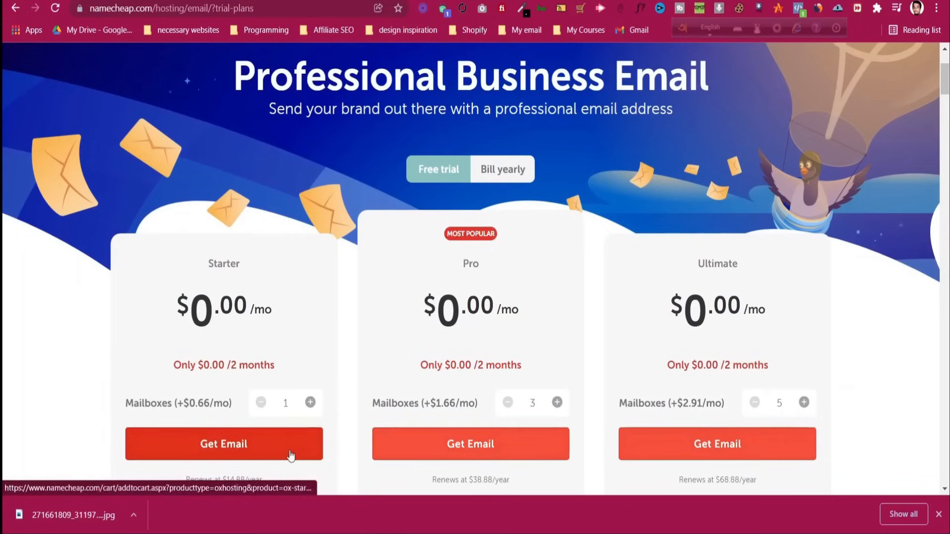
Choose Starter on the owned domain thefunnelsalchemist.com and add the one-mailbox, 2-month $0.00 plan to cart
left_click(289, 444)
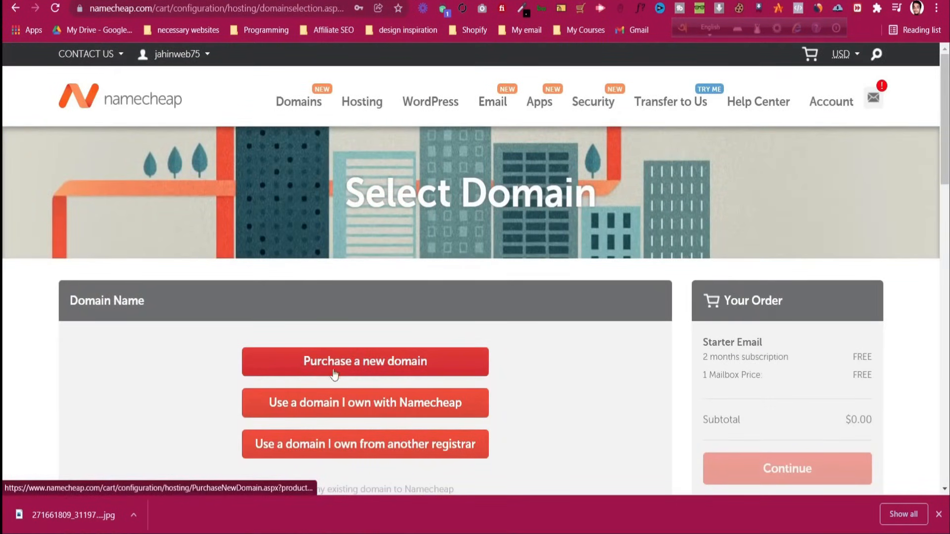
scroll(468, 374, "down", 1)
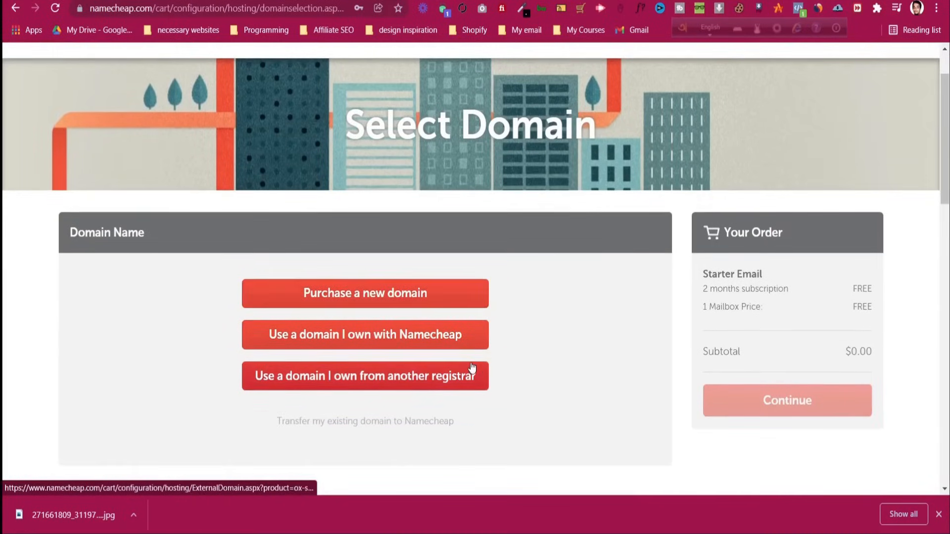
left_click(458, 340)
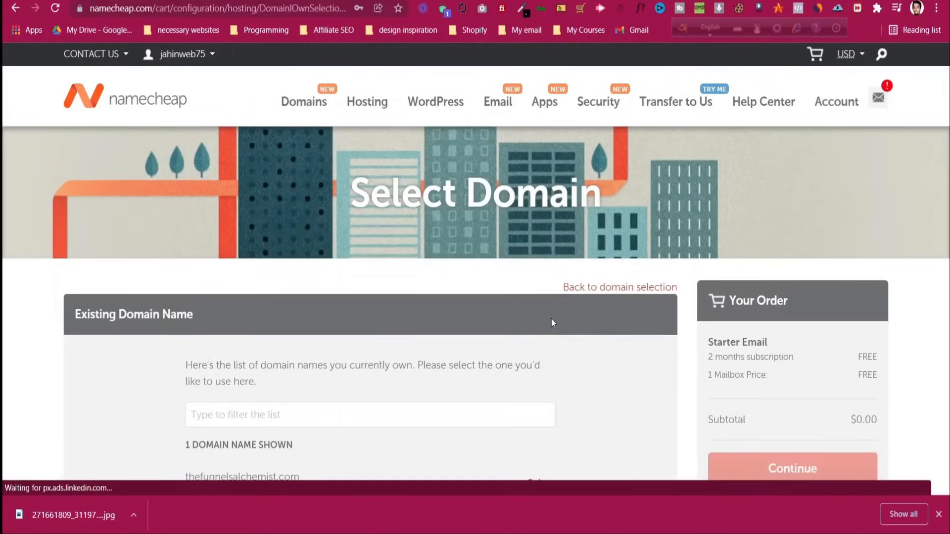
scroll(583, 337, "down", 3)
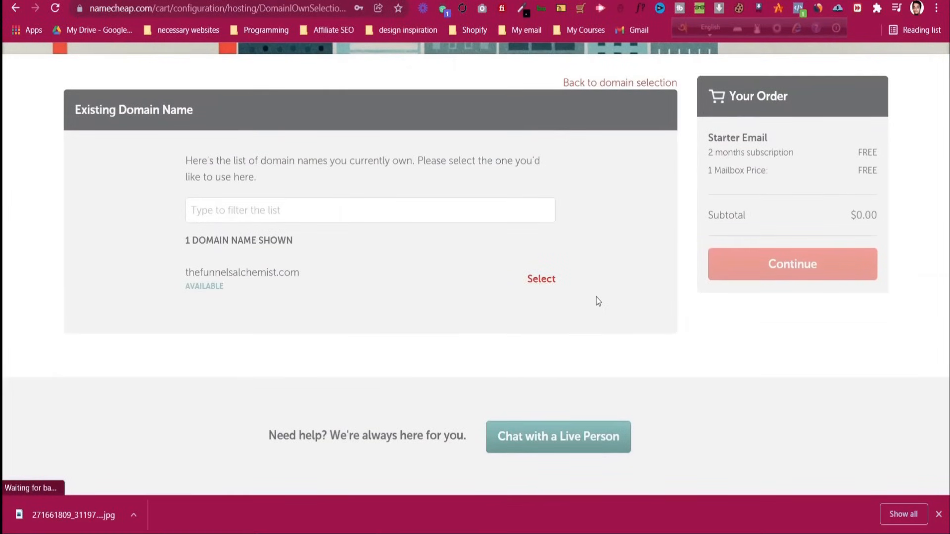
left_click(536, 280)
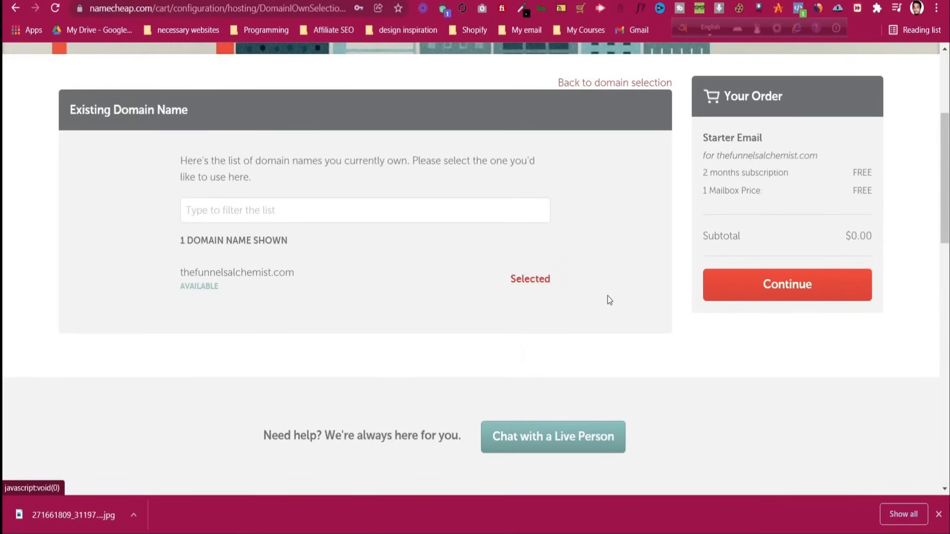
left_click(744, 288)
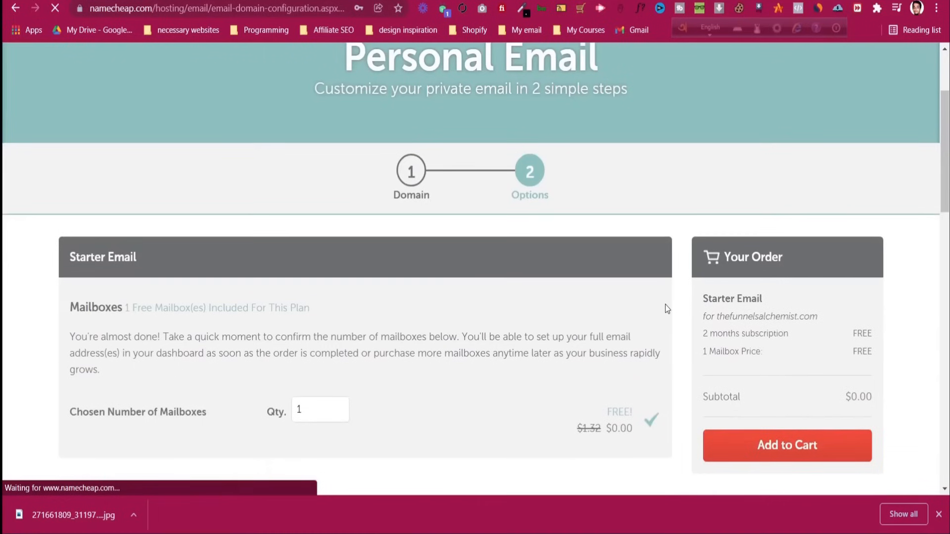
scroll(665, 304, "down", 3)
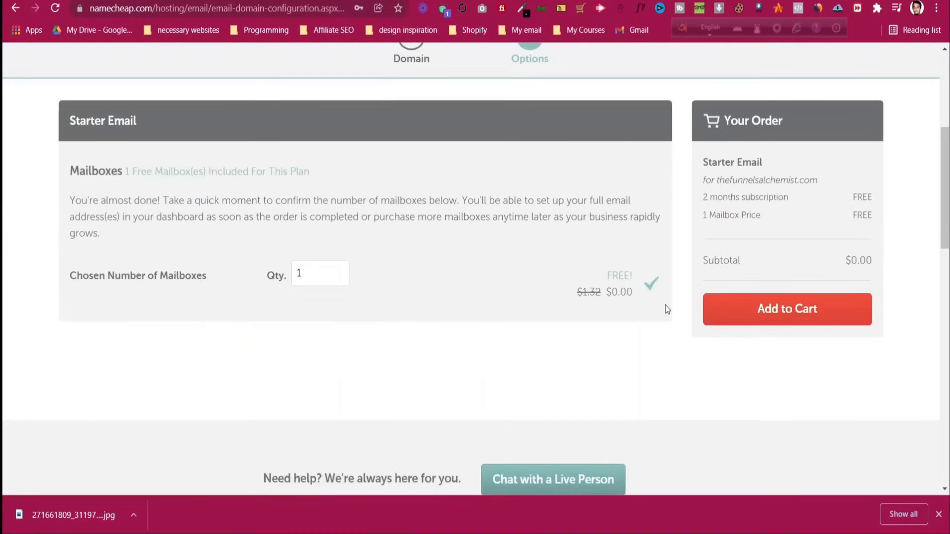
left_click(741, 303)
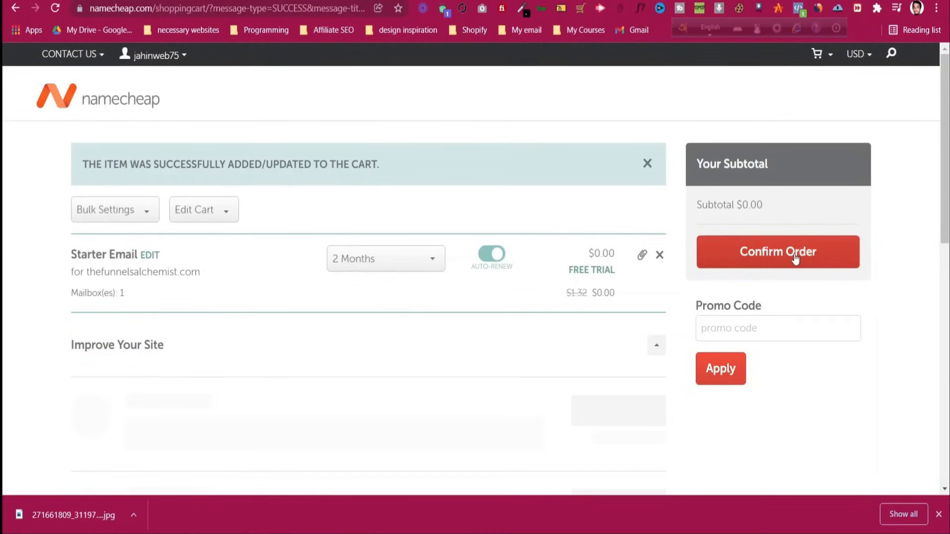
Keep the 2 Months term, switch Auto-Renew off, and confirm the cart order
left_click(402, 262)
left_click(402, 263)
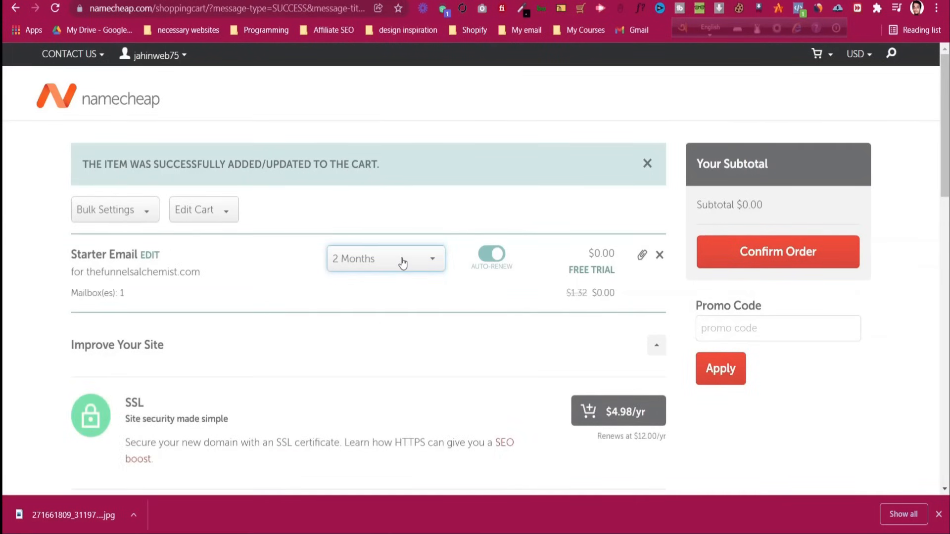
left_click(500, 254)
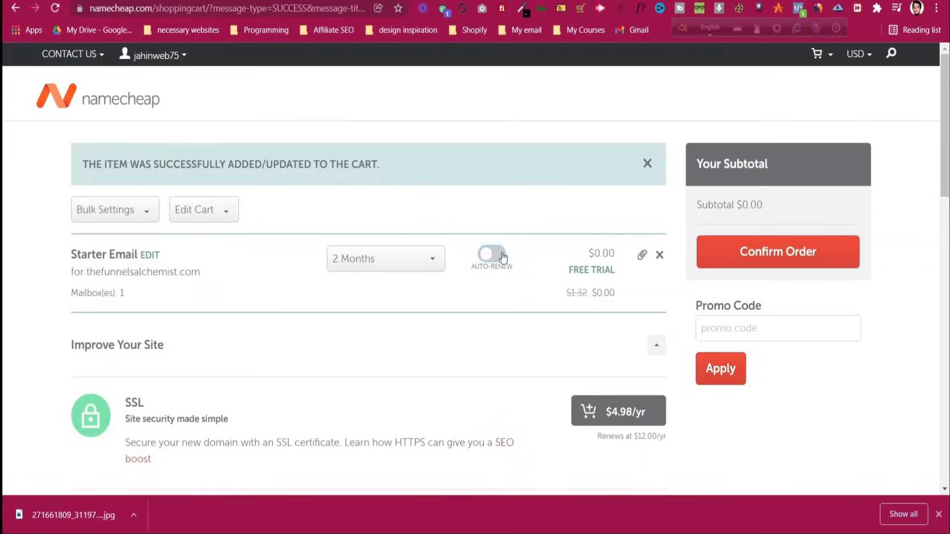
left_click(753, 252)
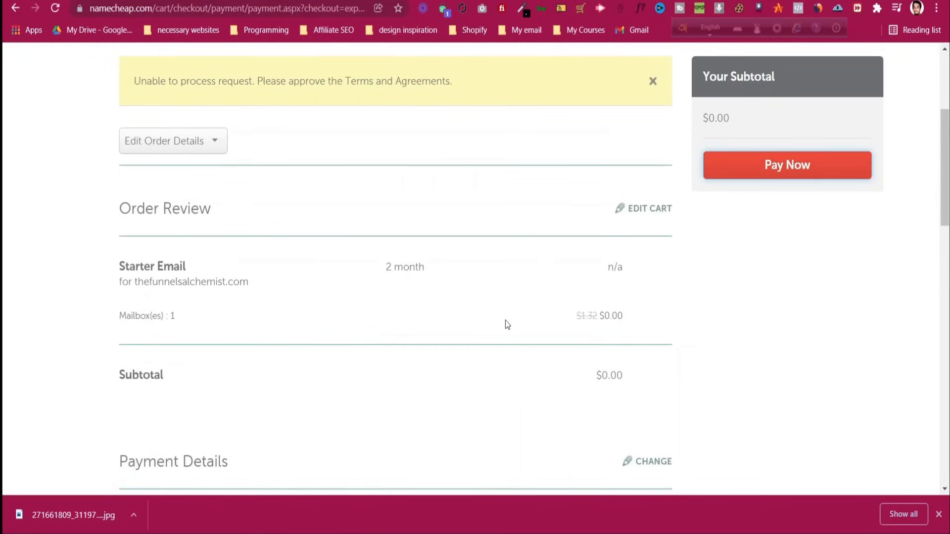
Accept the terms and pay the $0.00 Starter Email order
scroll(506, 320, "down", 15)
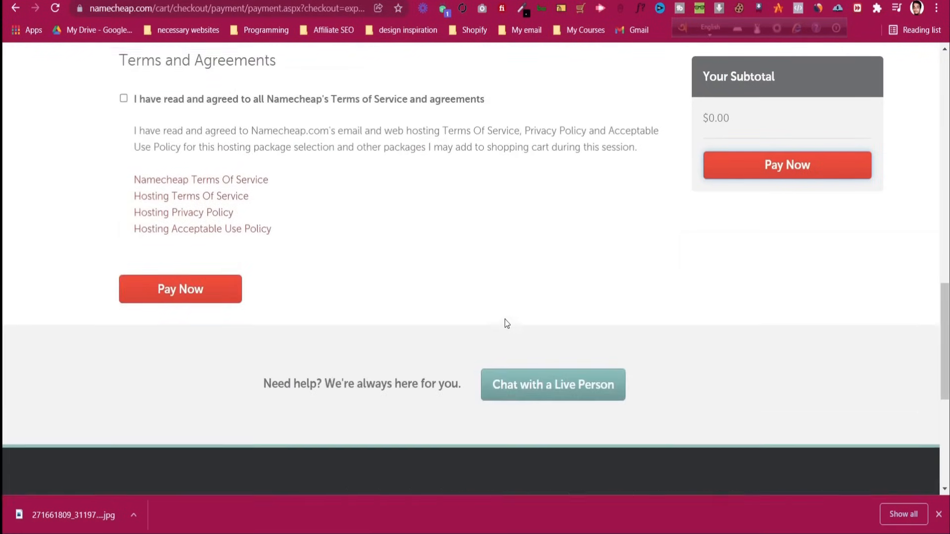
scroll(505, 323, "up", 3)
left_click(124, 226)
left_click(786, 165)
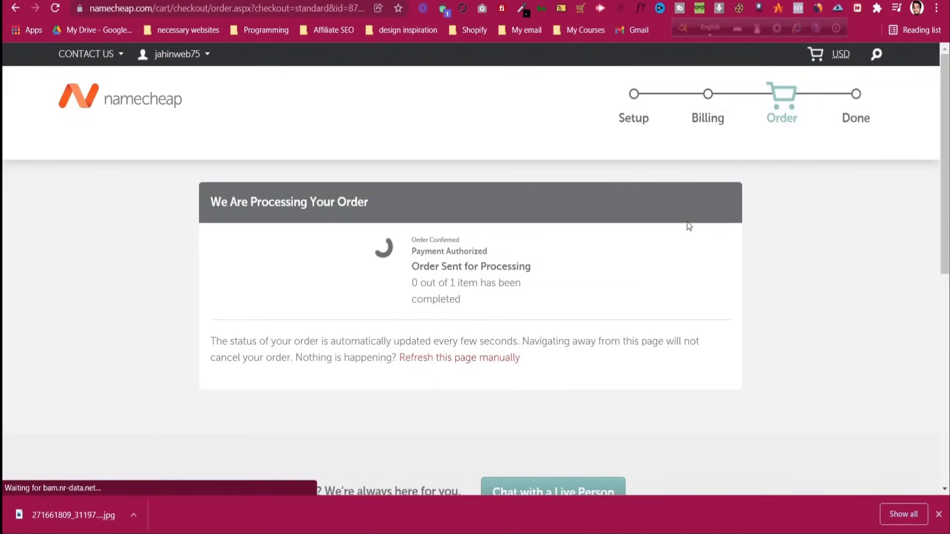
scroll(688, 226, "down", 3)
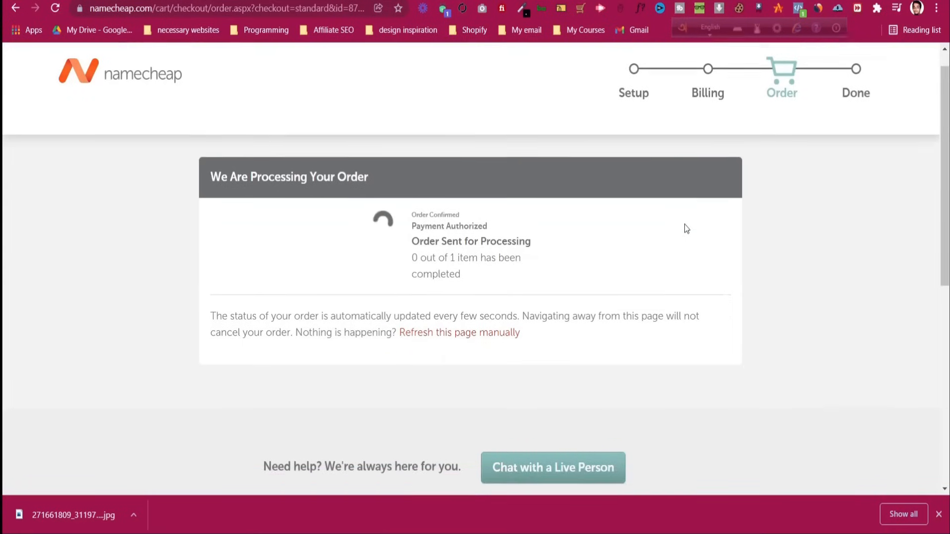
scroll(687, 229, "up", 3)
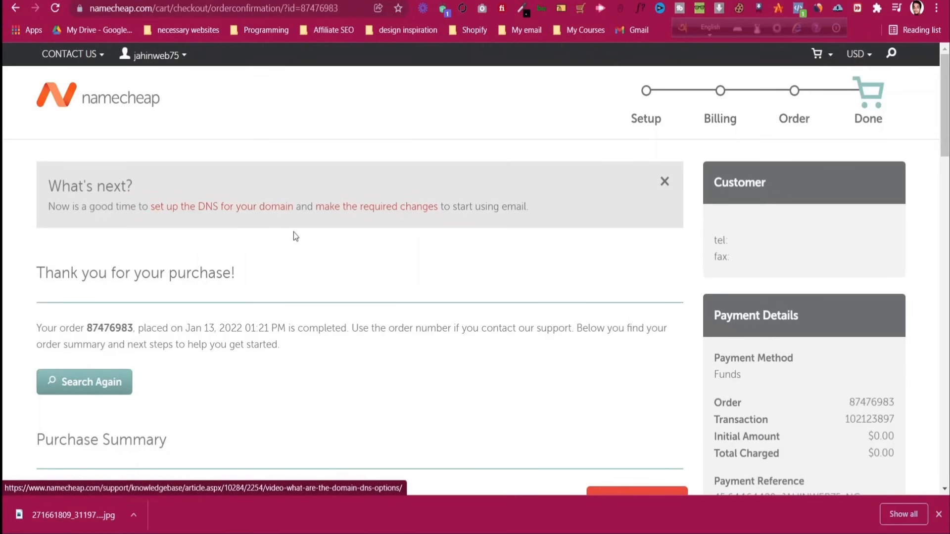
After glancing at the DNS setup help, choose Create Mailboxes for Starter Email on the confirmation page
scroll(426, 220, "down", 5)
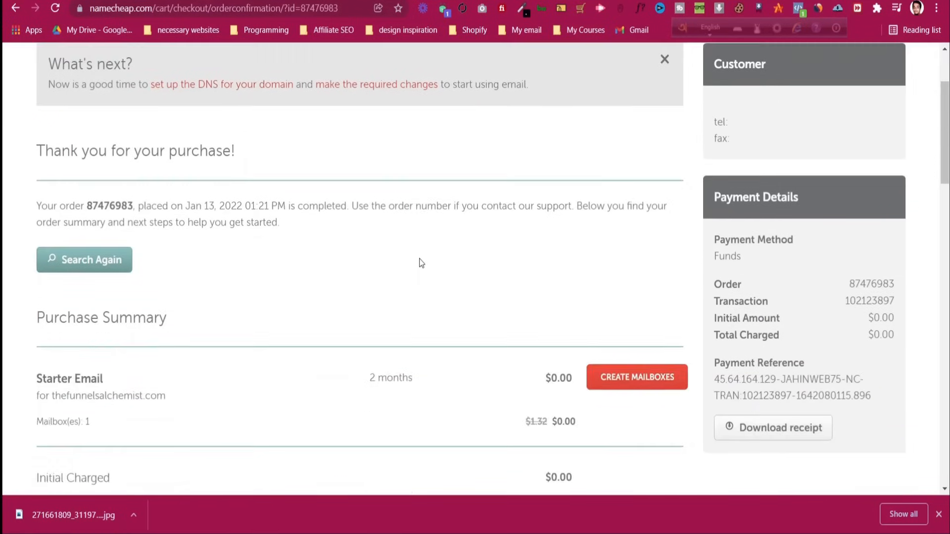
scroll(348, 242, "up", 5)
left_click(246, 205)
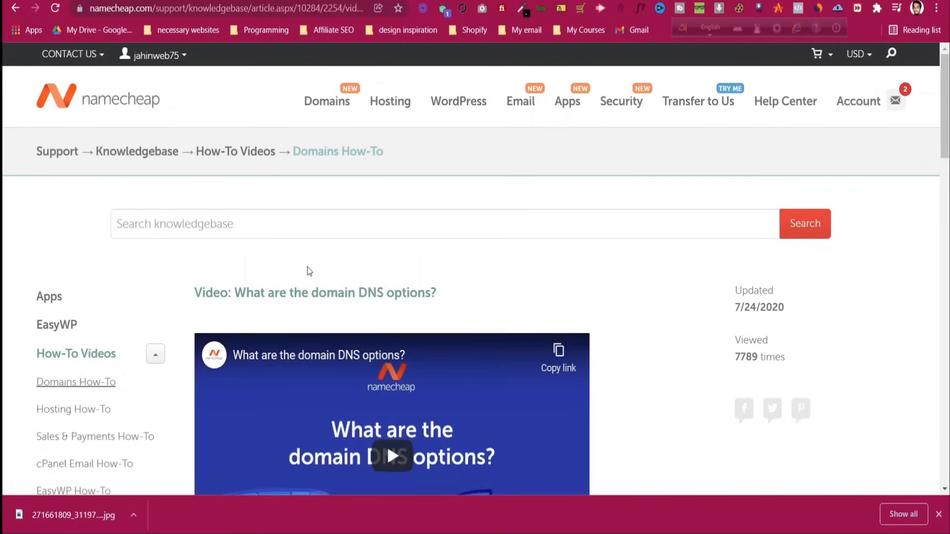
scroll(548, 246, "down", 5)
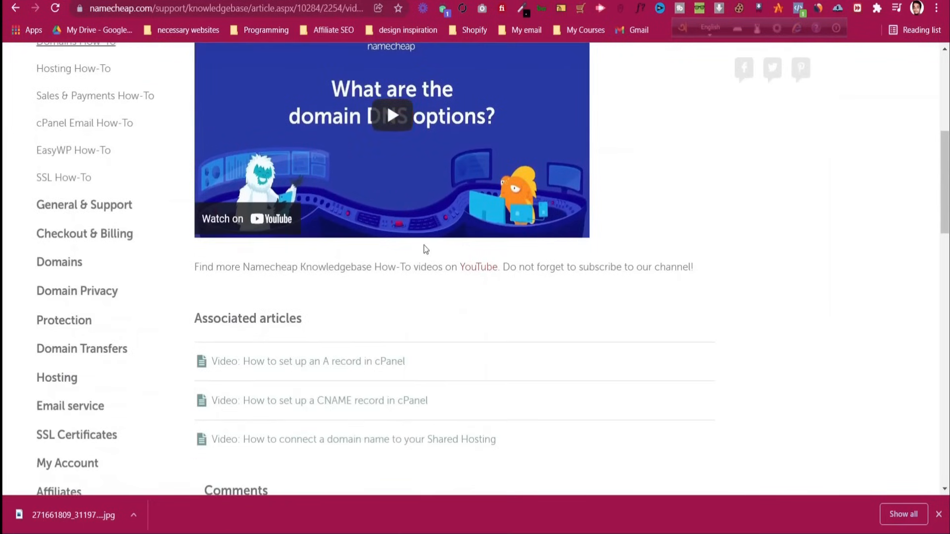
scroll(386, 231, "up", 5)
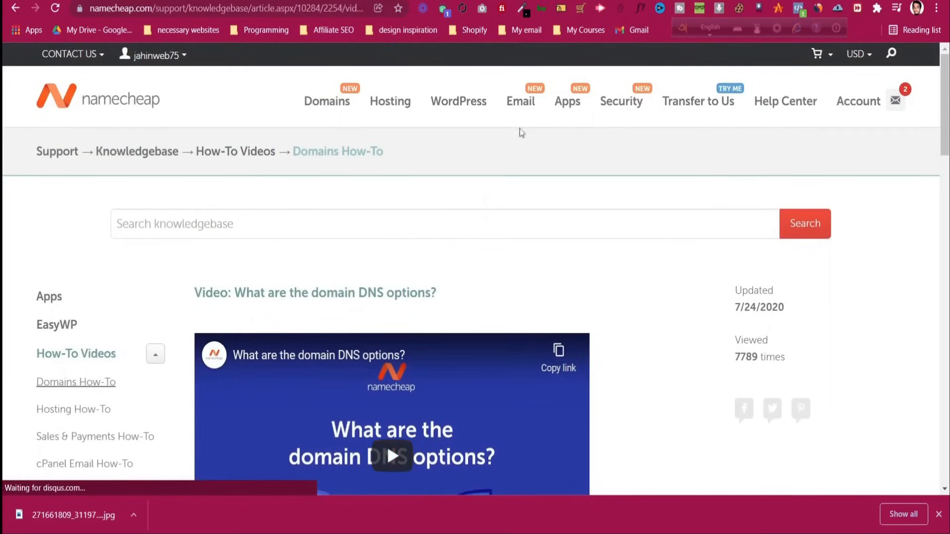
left_click(16, 8)
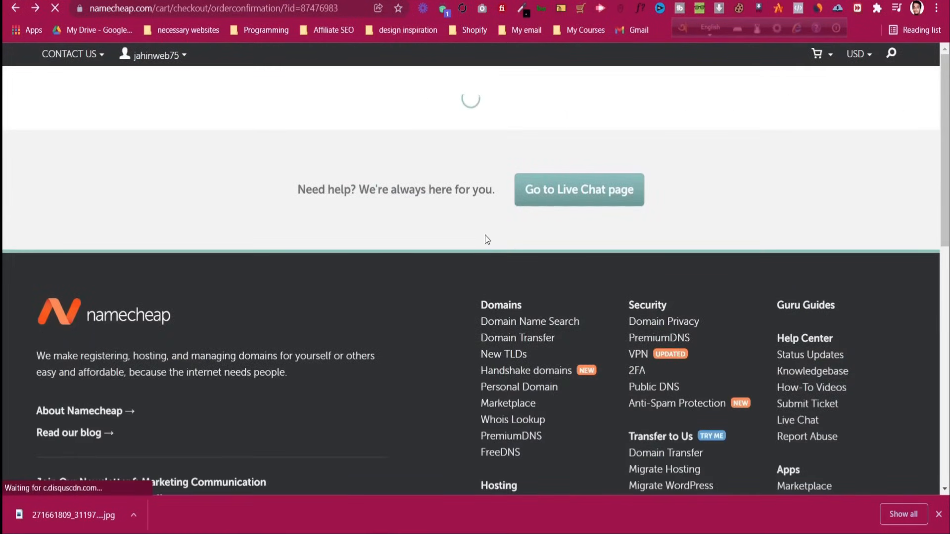
scroll(485, 235, "down", 7)
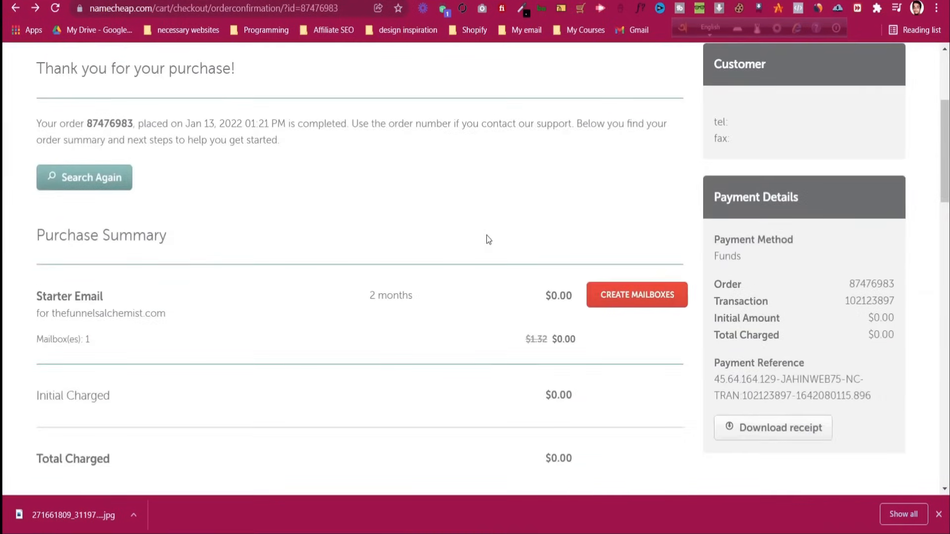
left_click(621, 158)
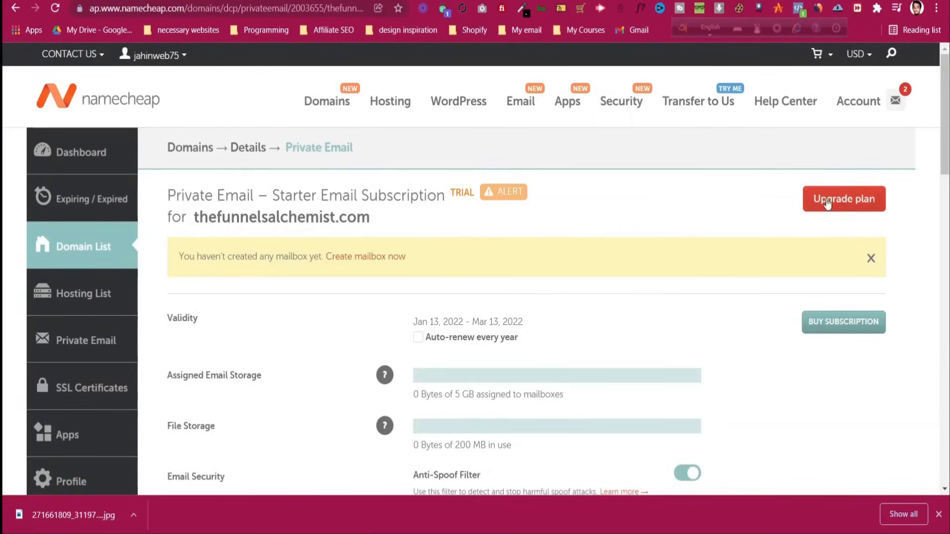
scroll(382, 216, "down", 1)
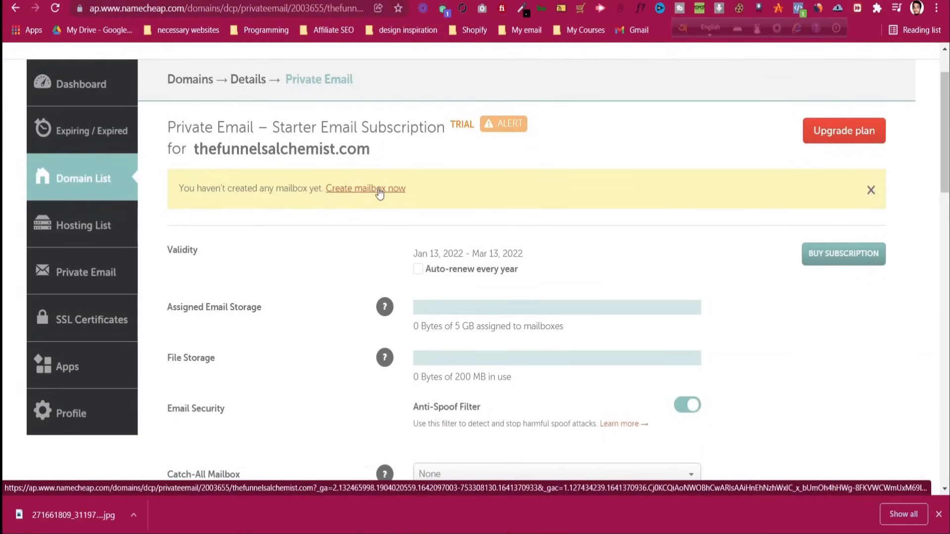
scroll(380, 193, "down", 2)
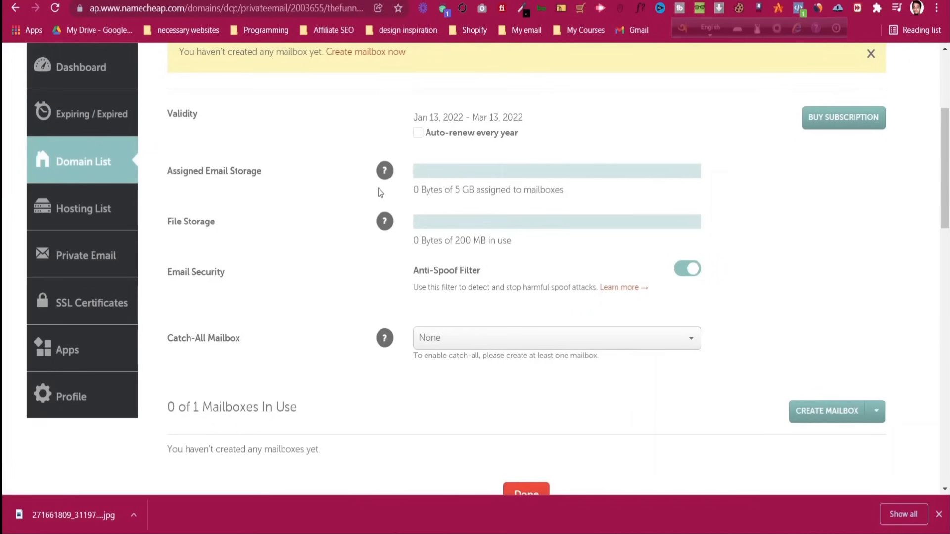
scroll(380, 193, "up", 3)
left_click(376, 258)
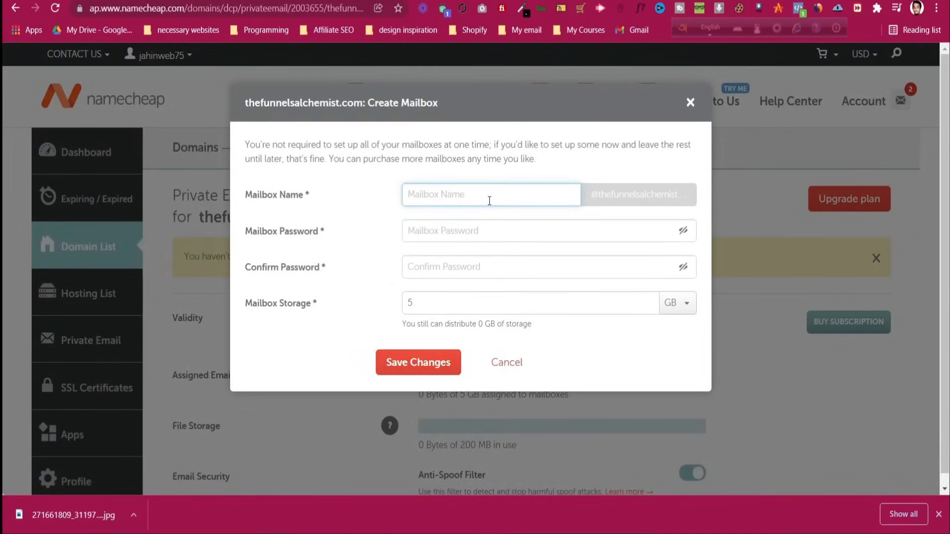
left_click(638, 208)
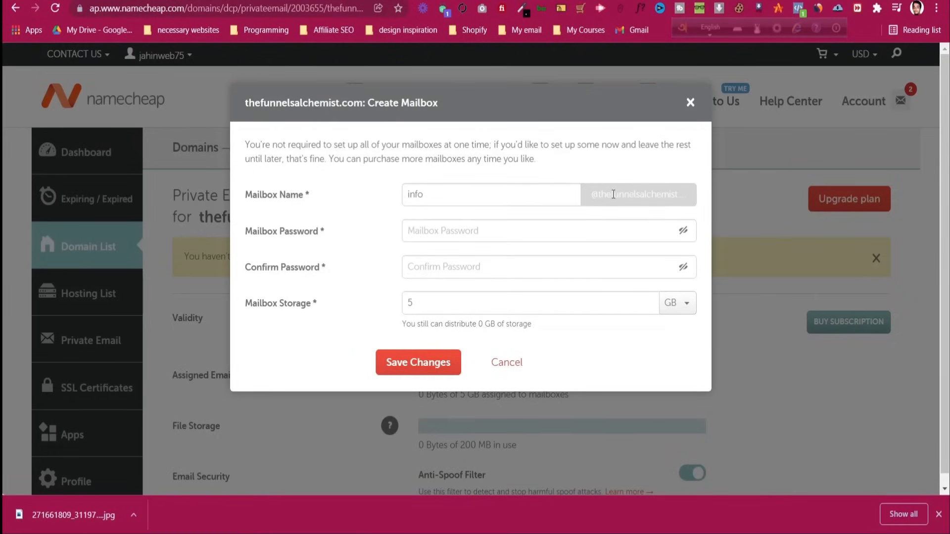
Enter the mailbox password and a matching confirmation, keep 5 GB storage, and save the mailbox
left_click(505, 236)
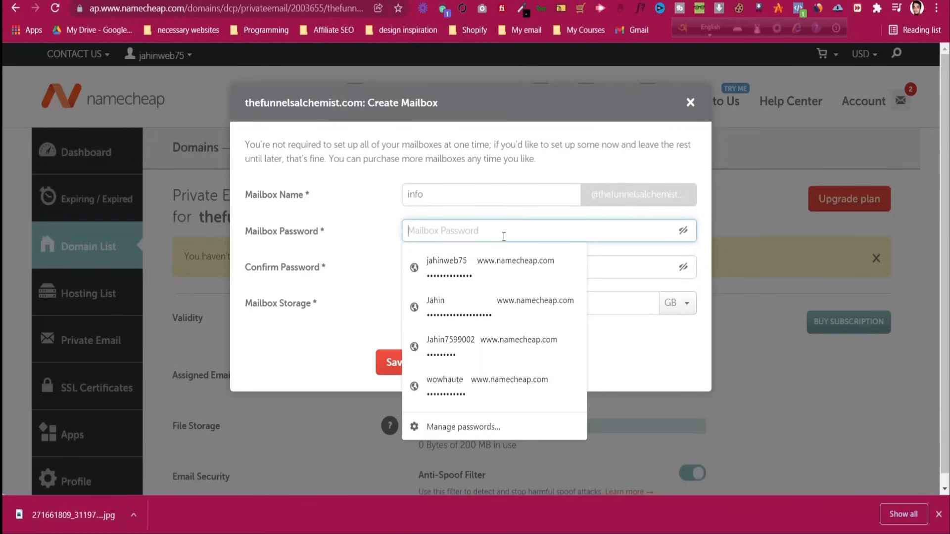
type("•••••••")
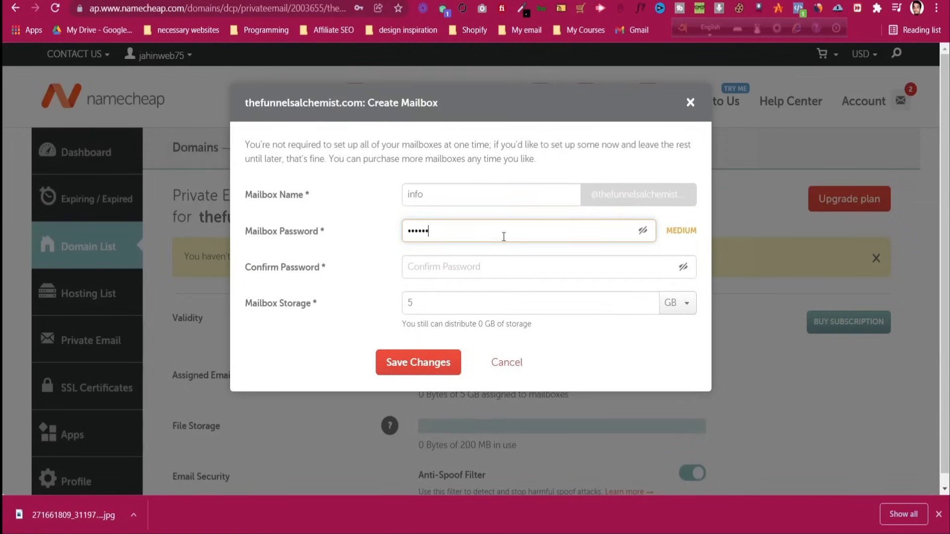
type("•••••")
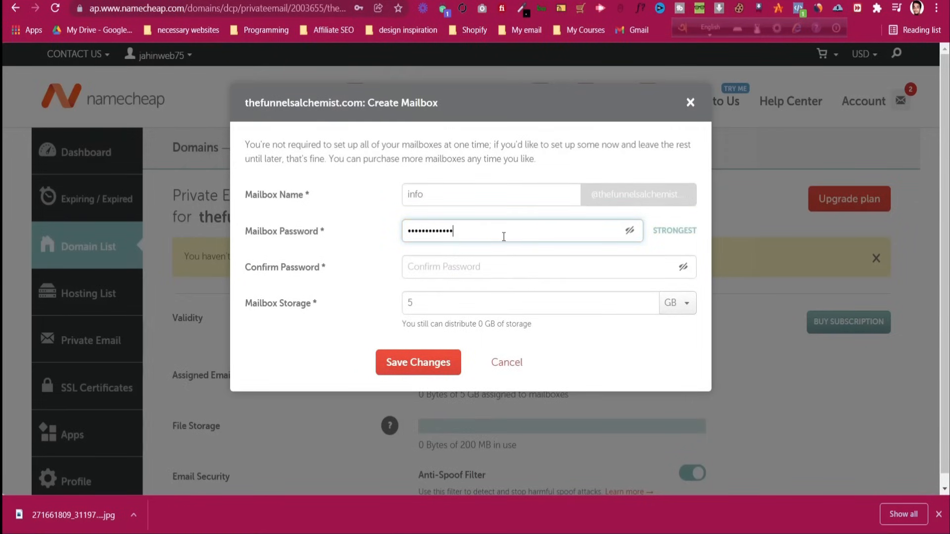
left_click(495, 276)
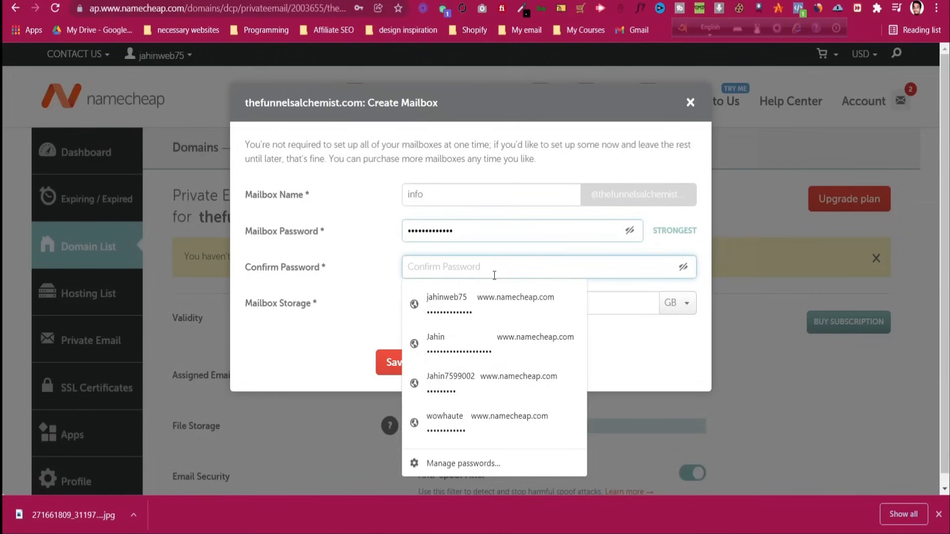
type("••••")
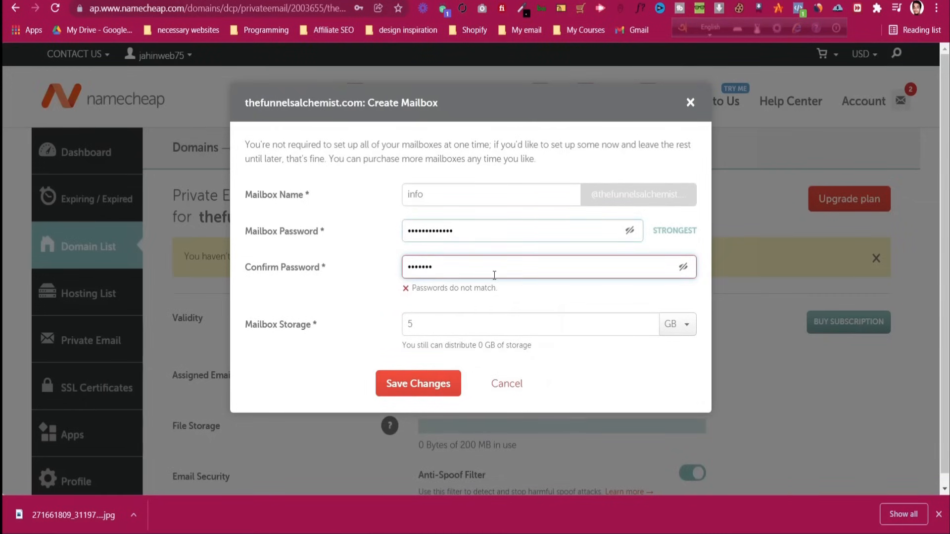
key("BackSpace")
key("BackSpace")
key("BackSpace")
key("BackSpace")
key("BackSpace")
key("BackSpace")
type("•••••••••••••")
left_click(484, 237)
key("ctrl+a")
type("••••••")
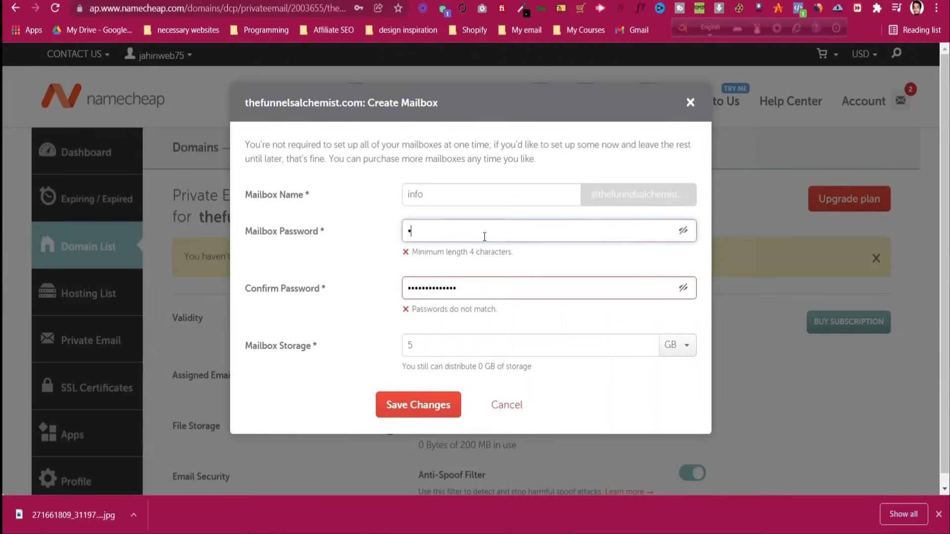
type("•••••••")
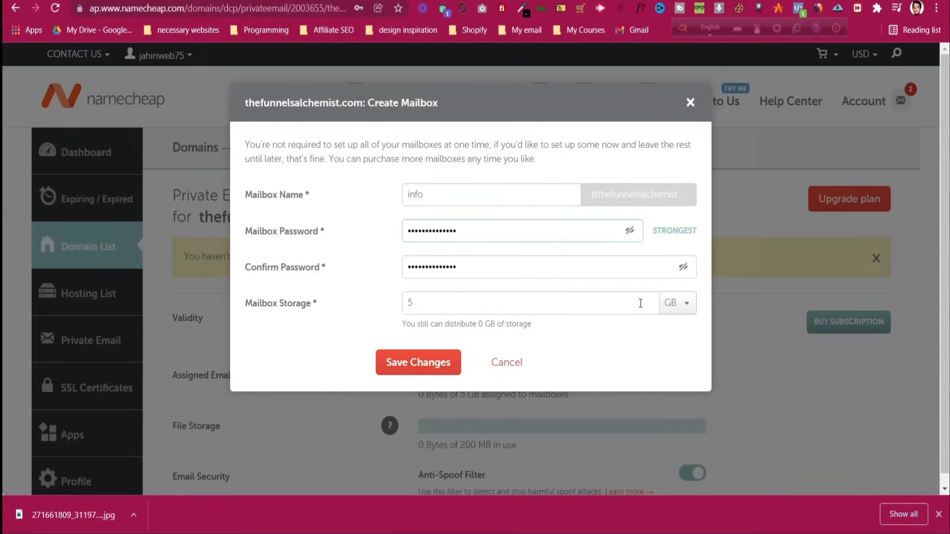
left_click(417, 361)
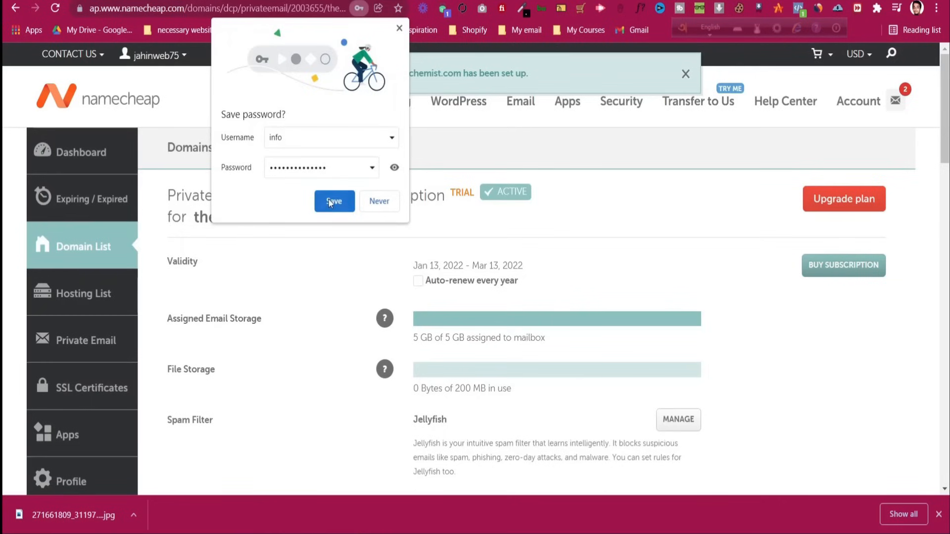
Let the browser save the mailbox password and finish the private email setup
left_click(331, 200)
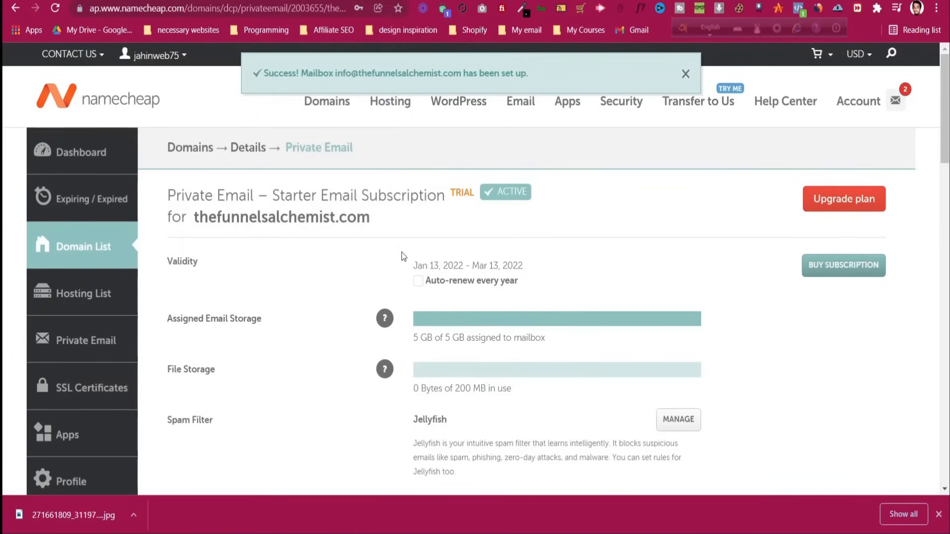
scroll(402, 255, "down", 3)
scroll(402, 255, "down", 2)
scroll(501, 247, "down", 4)
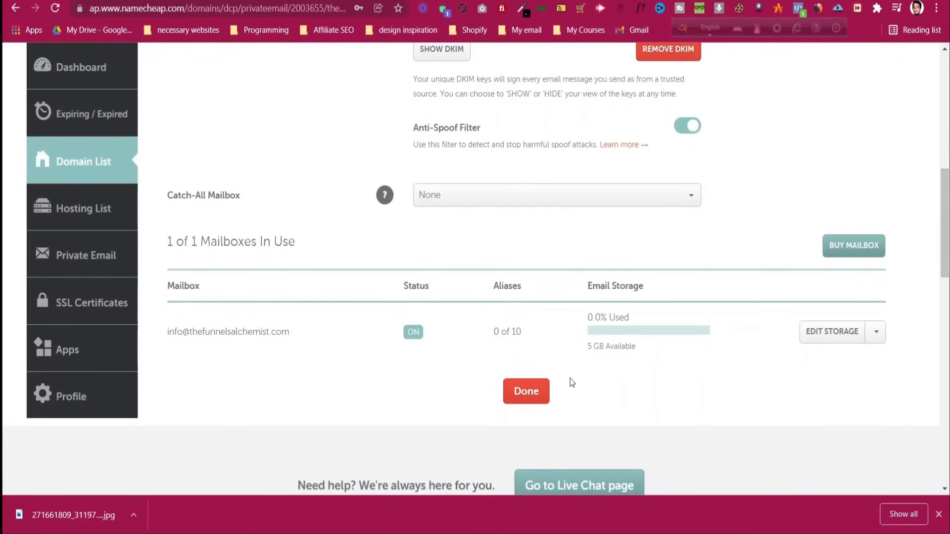
left_click(542, 395)
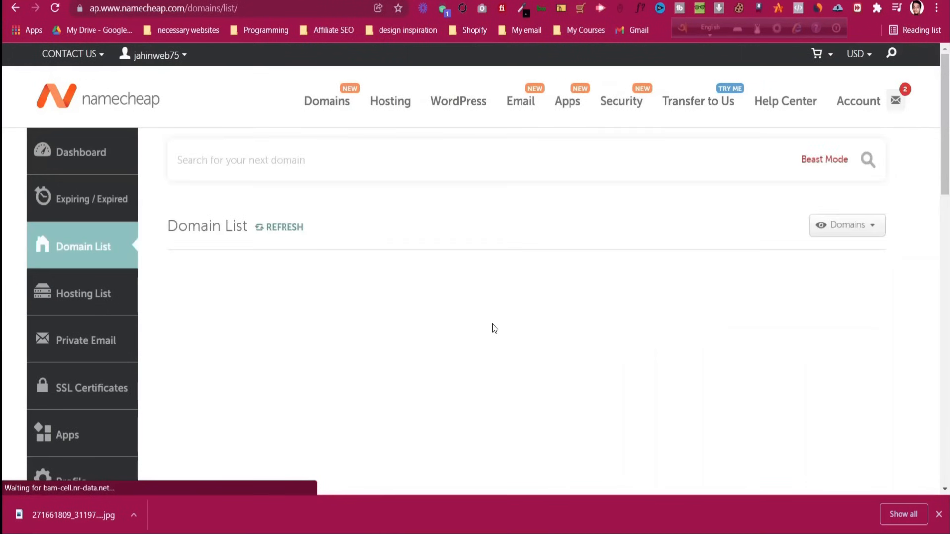
Open the thefunnelsalchemist.com email subscription's management page and the new mailbox's webmail
scroll(492, 321, "down", 4)
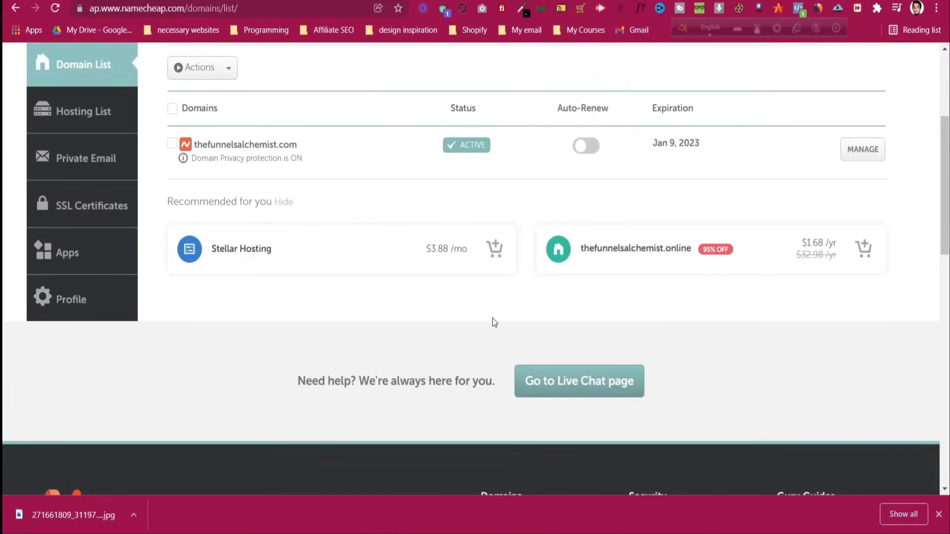
scroll(492, 321, "up", 3)
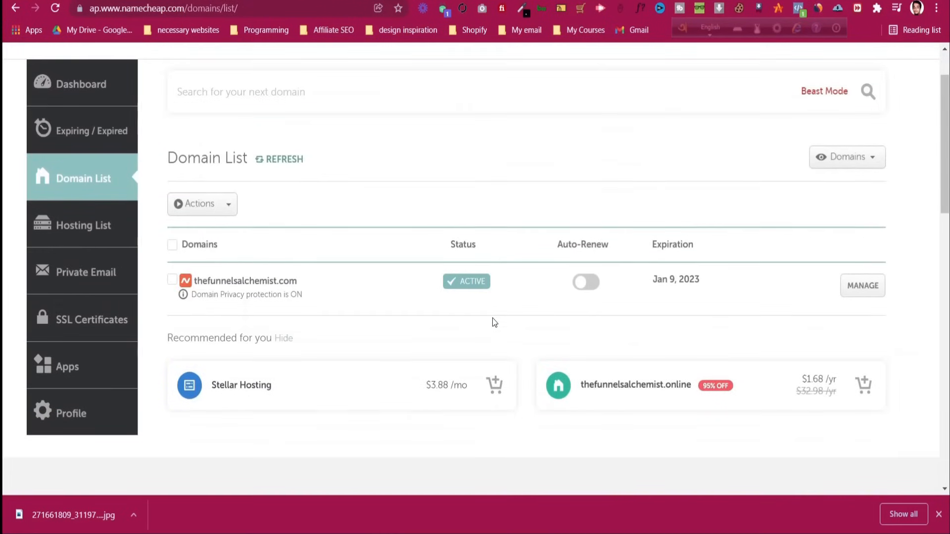
left_click(98, 283)
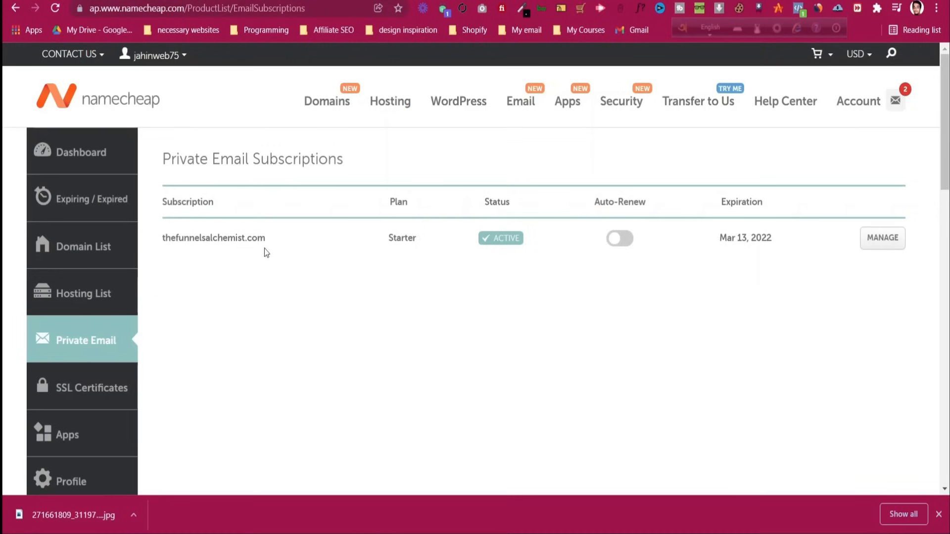
left_click(871, 242)
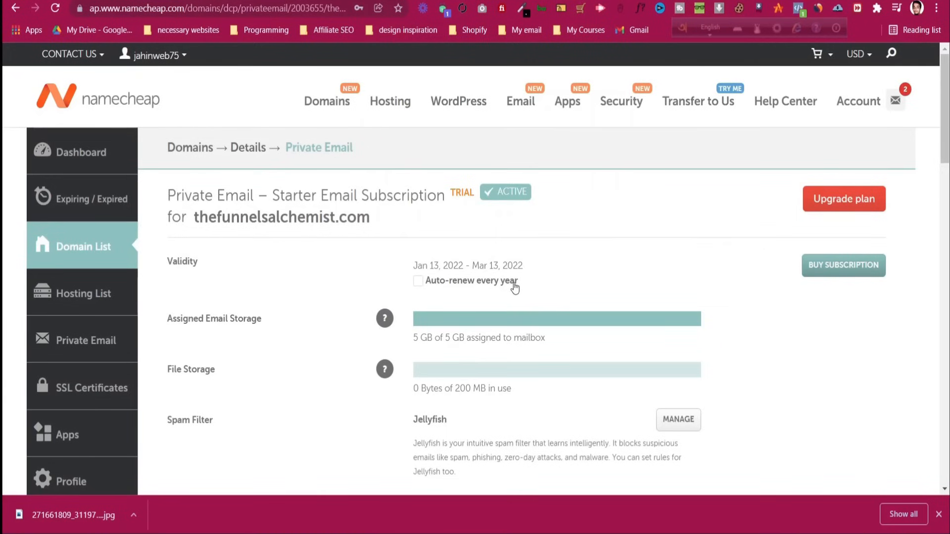
scroll(514, 286, "down", 10)
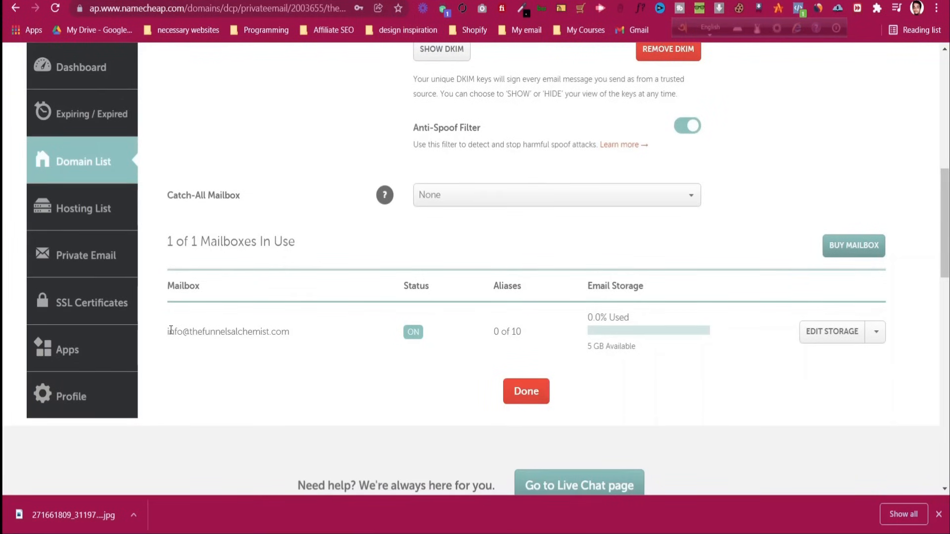
left_click(879, 339)
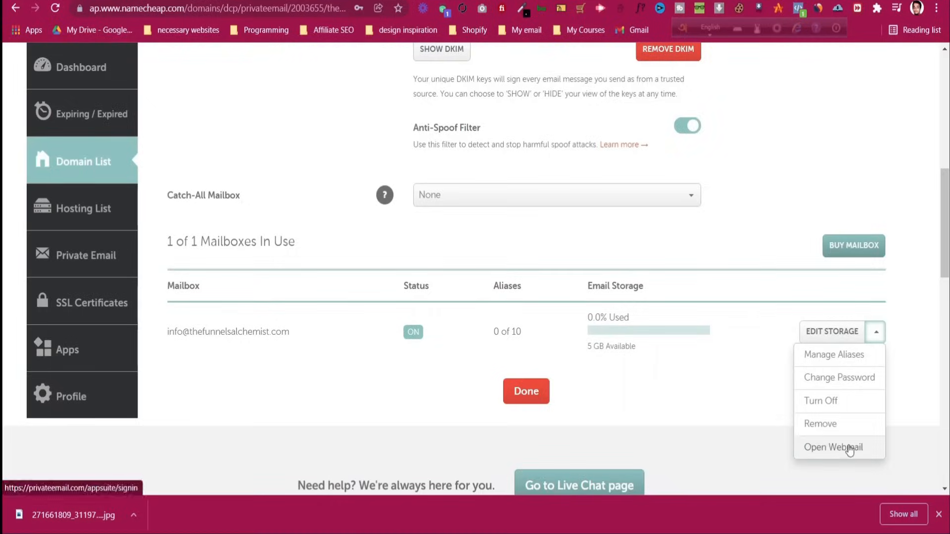
left_click(848, 447)
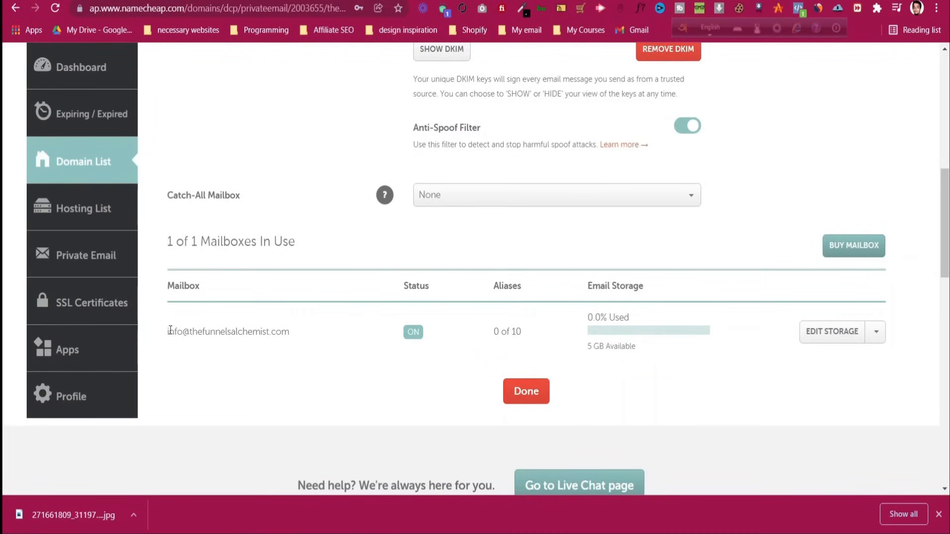
Copy the new mailbox's email address and go back to the Domain List
left_click_drag(167, 333, 290, 332)
right_click(277, 327)
left_click(287, 339)
left_click(313, 221)
scroll(313, 222, "up", 10)
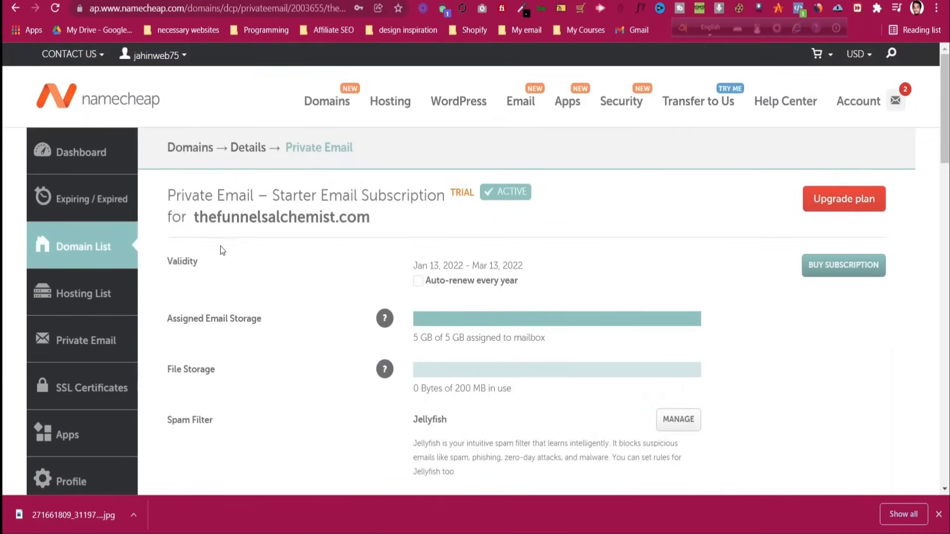
left_click(105, 255)
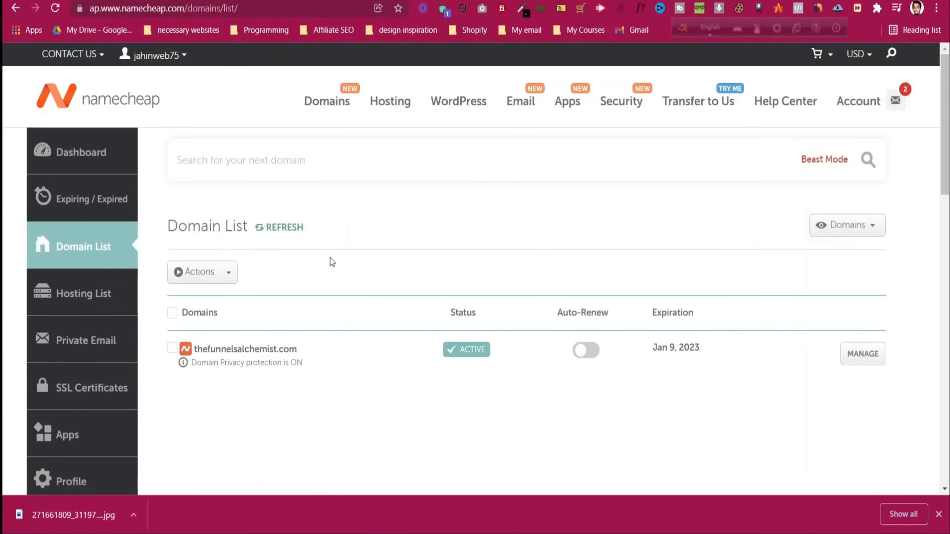
scroll(386, 227, "down", 2)
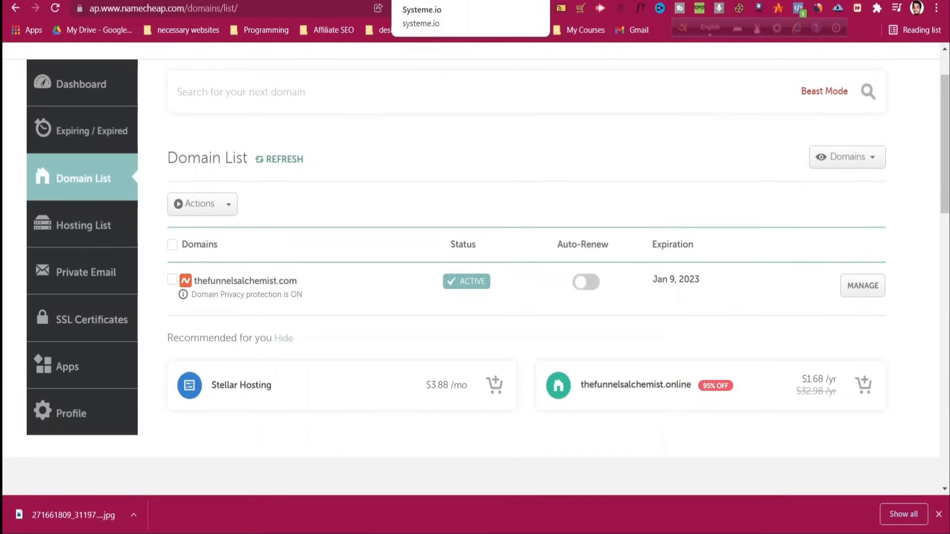
In Systeme.io, go to account Settings > Custom domains
left_click(445, 1)
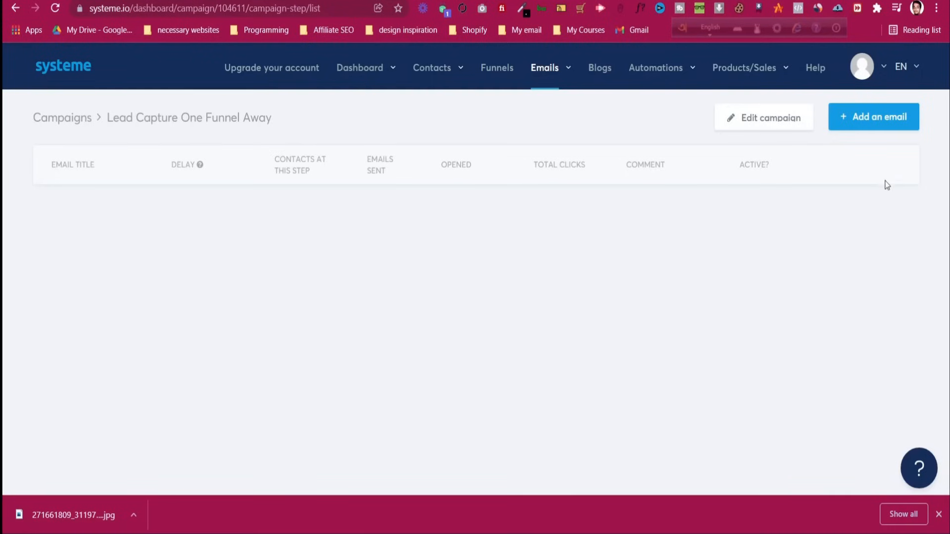
left_click(879, 74)
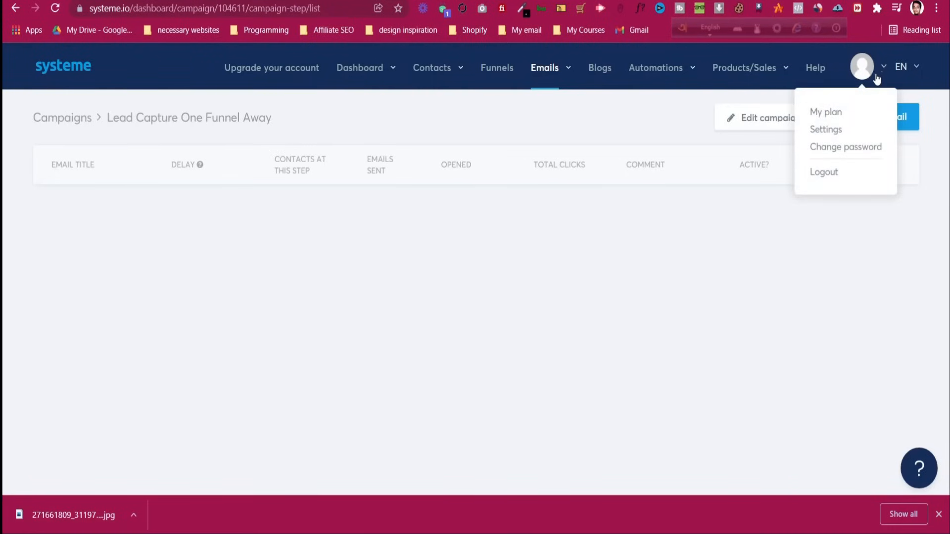
left_click(841, 130)
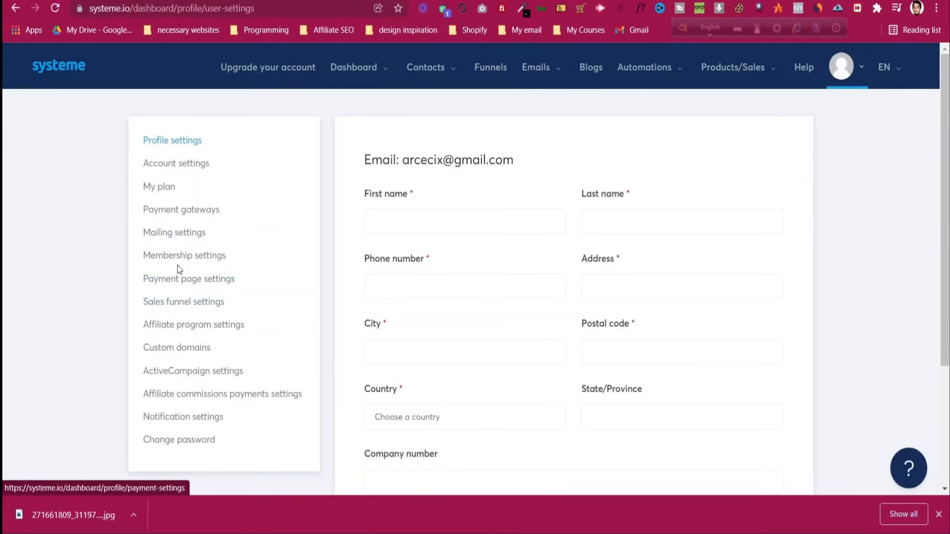
left_click(186, 352)
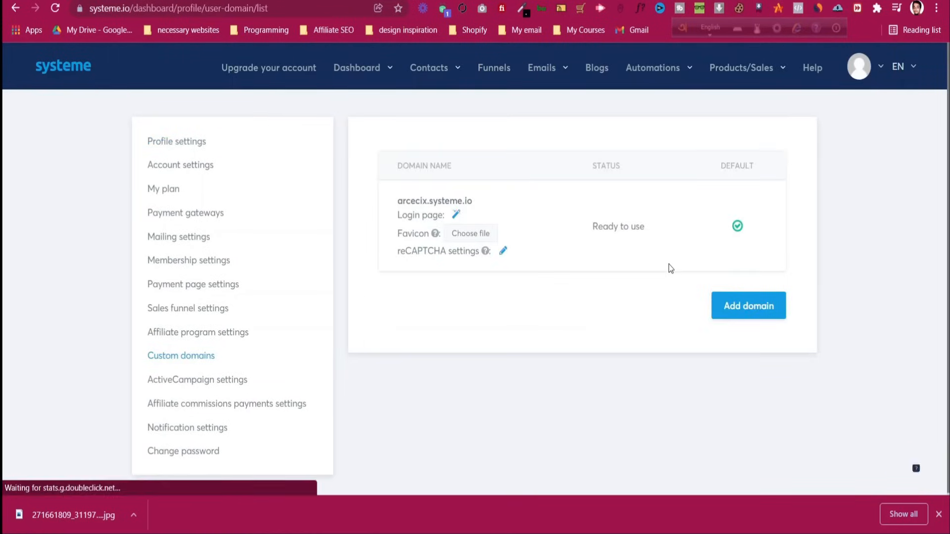
left_click(757, 307)
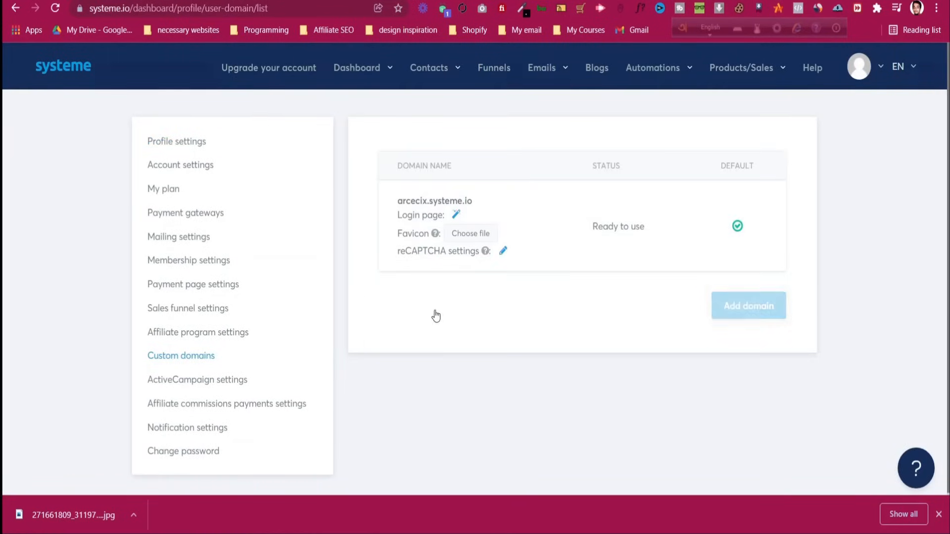
key("ctrl+v")
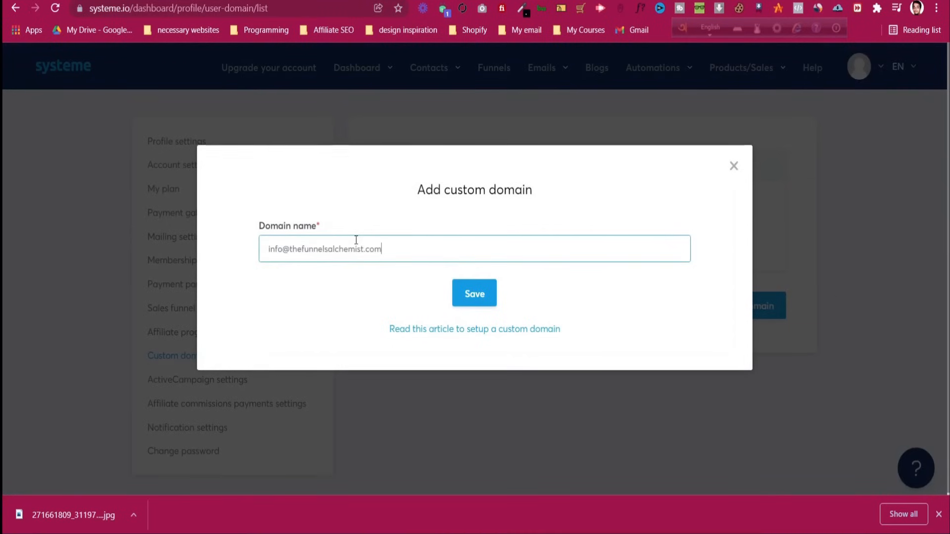
left_click(291, 250)
key("BackSpace")
key("BackSpace")
key("BackSpace")
key("BackSpace")
key("BackSpace")
left_click(463, 294)
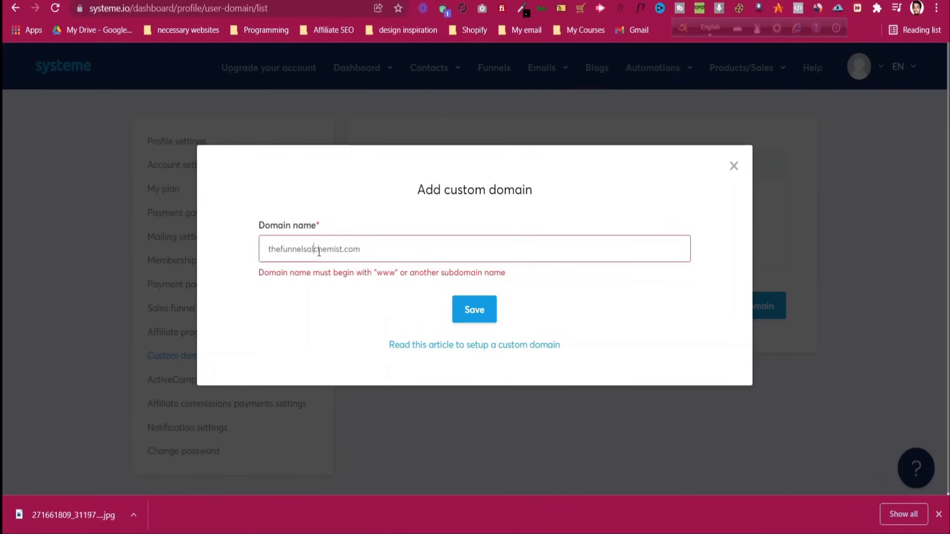
type("www.")
left_click(484, 313)
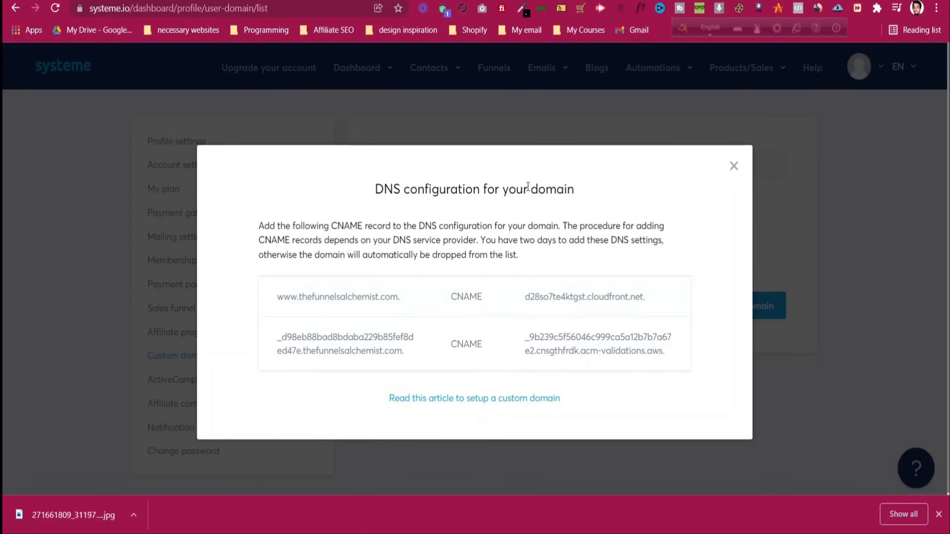
Back in Namecheap, open and reload thefunnelsalchemist.com's domain details page
key("ctrl+Tab")
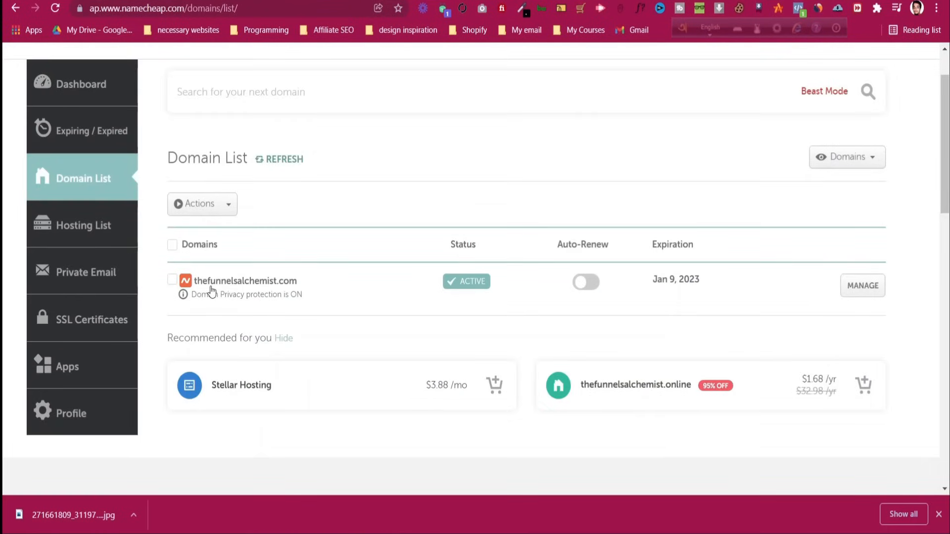
left_click(864, 289)
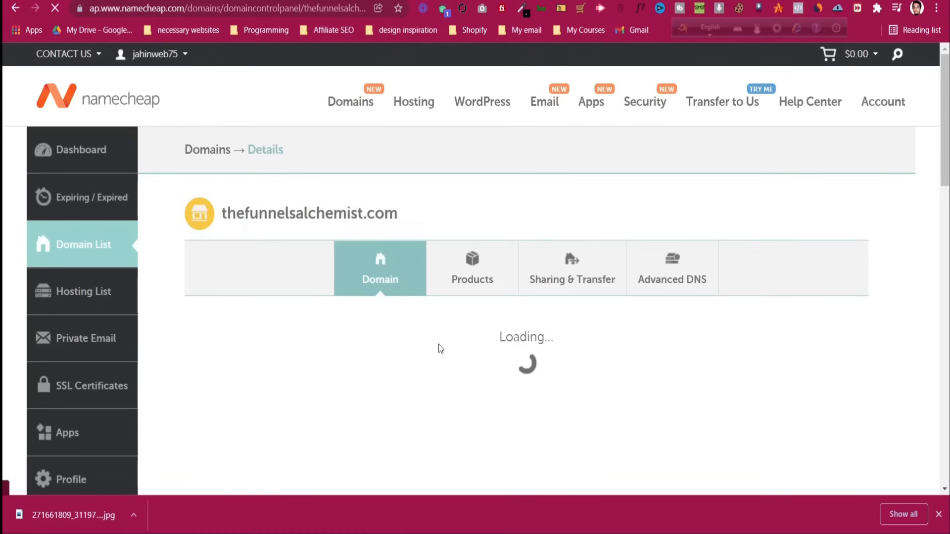
scroll(452, 327, "down", 3)
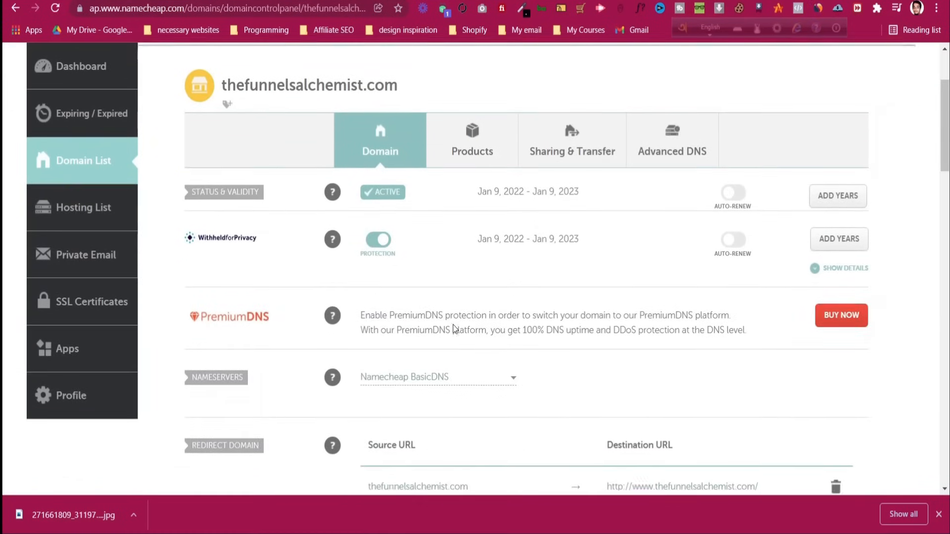
scroll(453, 328, "down", 3)
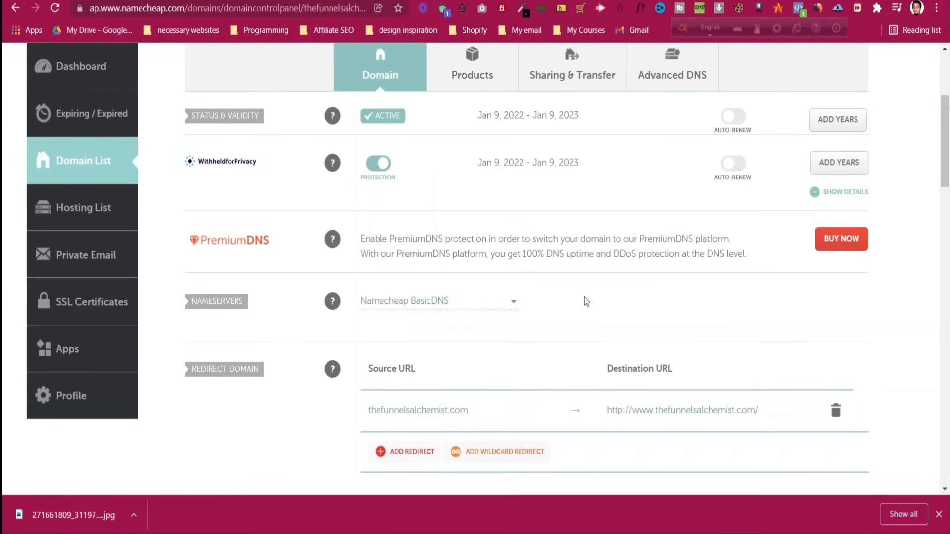
key("F5")
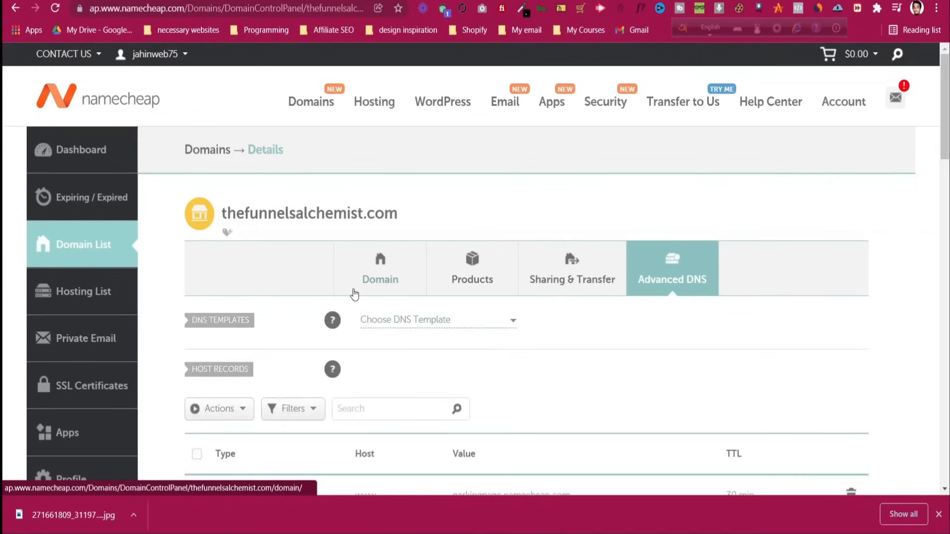
scroll(354, 290, "down", 5)
scroll(354, 291, "up", 1)
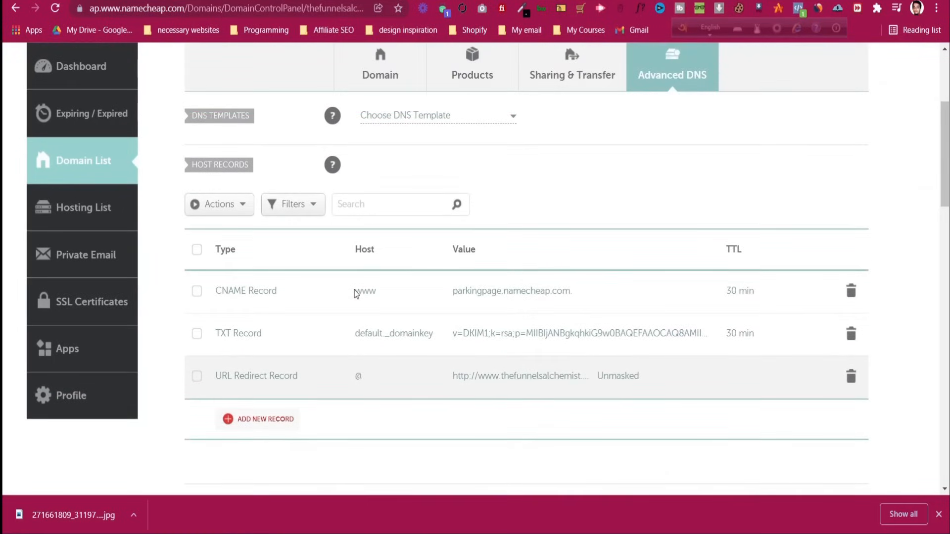
scroll(354, 290, "up", 1)
scroll(354, 290, "down", 2)
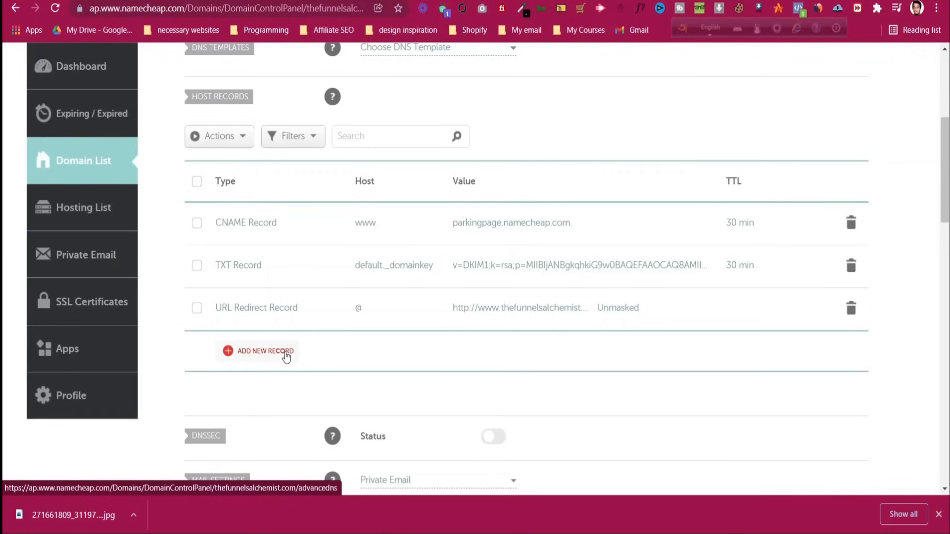
Add a new CNAME host record row and focus its Host field
left_click(265, 351)
scroll(282, 322, "down", 2)
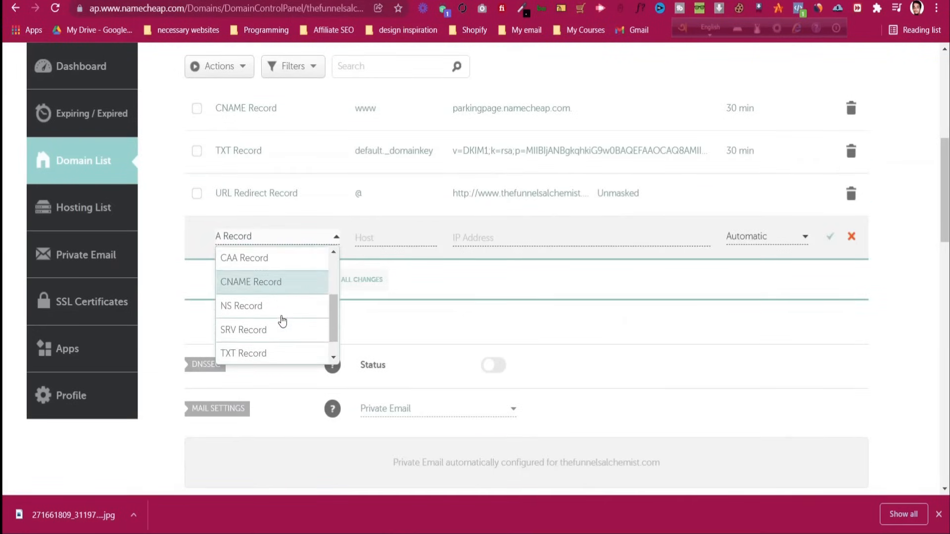
scroll(282, 322, "down", 1)
scroll(282, 322, "up", 2)
left_click(280, 322)
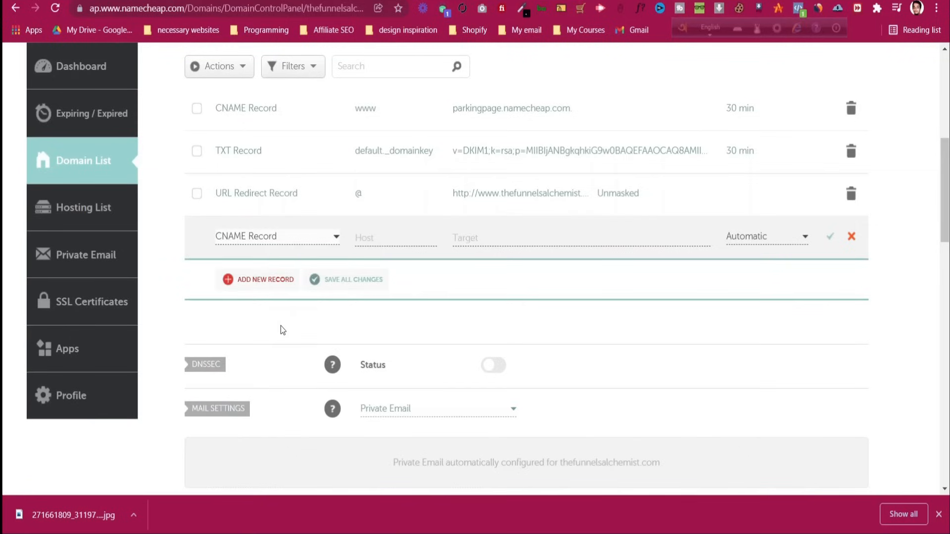
left_click(368, 235)
Copy the host www from systeme.io's DNS instructions into the new record's Host
key("ctrl+shift+Tab")
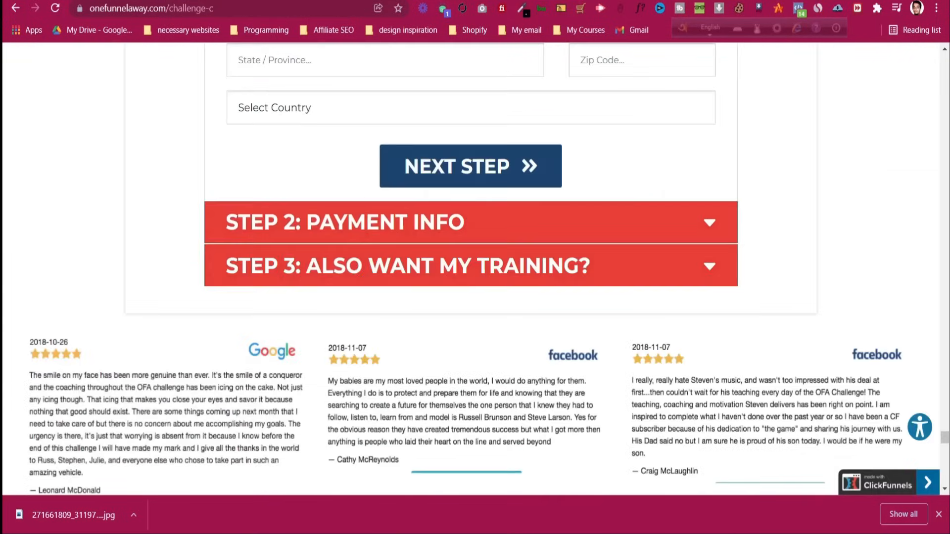
key("ctrl+shift+Tab")
left_click_drag(277, 297, 298, 299)
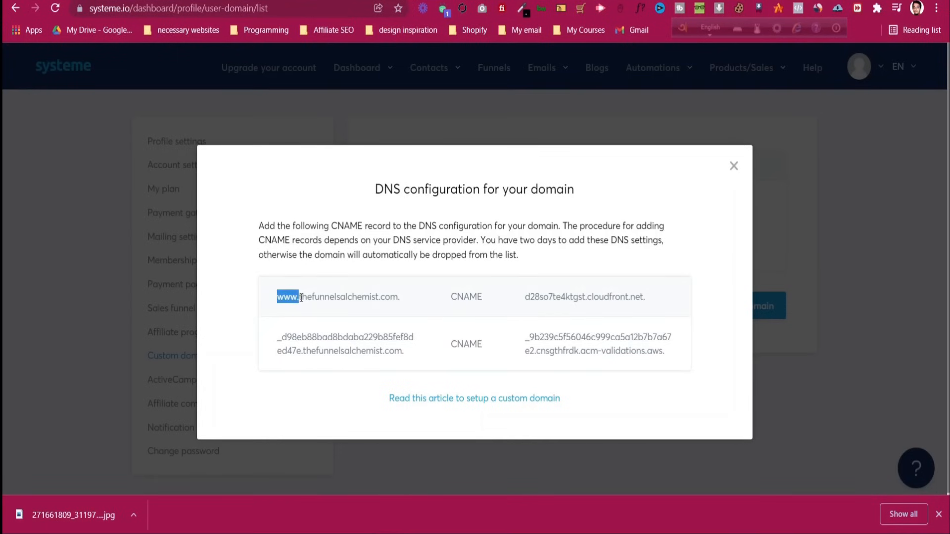
right_click(297, 300)
left_click(319, 307)
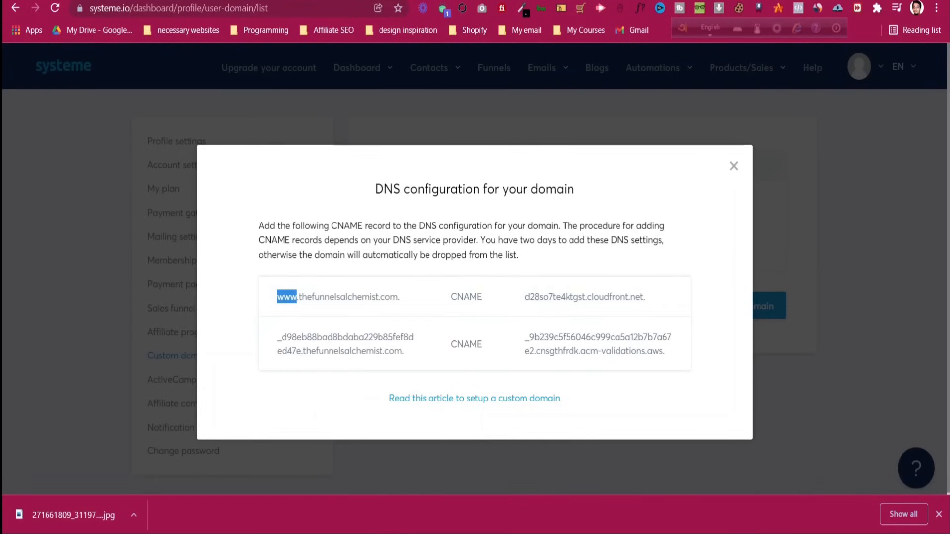
key("ctrl+Tab")
key("ctrl+Tab")
key("ctrl+v")
Paste d28so7te4ktgst.cloudfront.net. as the record's target and save the www CNAME
key("ctrl+shift+Tab")
key("ctrl+shift+Tab")
left_click_drag(524, 297, 646, 296)
right_click(631, 297)
left_click(646, 308)
key("ctrl+Tab")
key("ctrl+Tab")
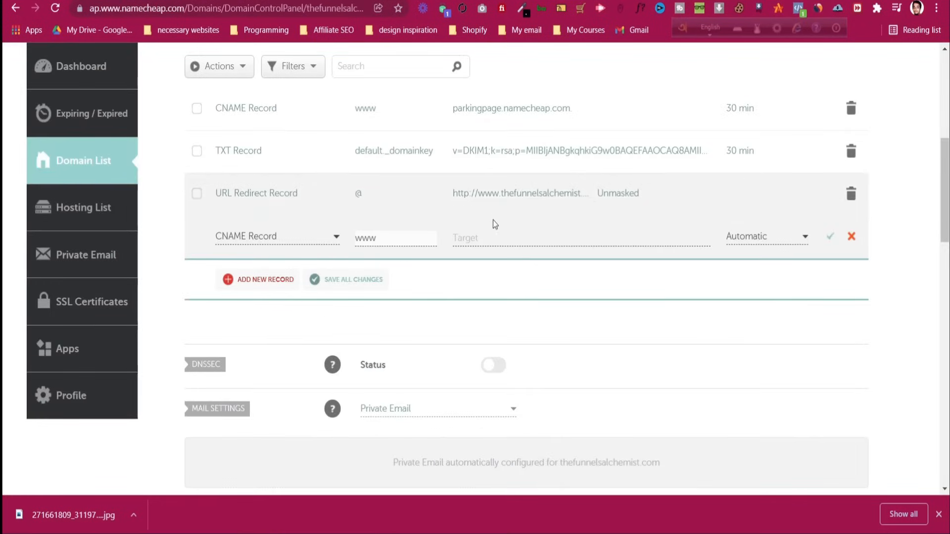
left_click(483, 238)
key("ctrl+v")
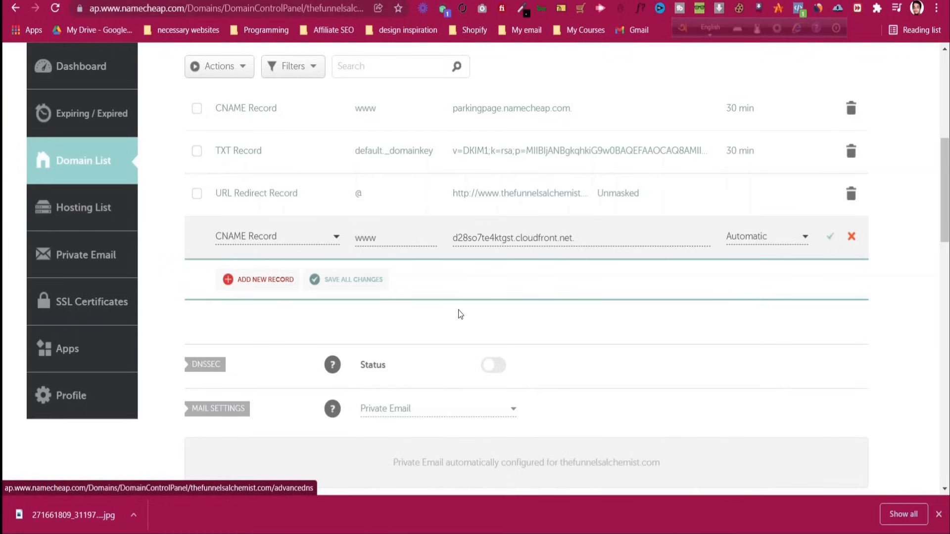
left_click(831, 237)
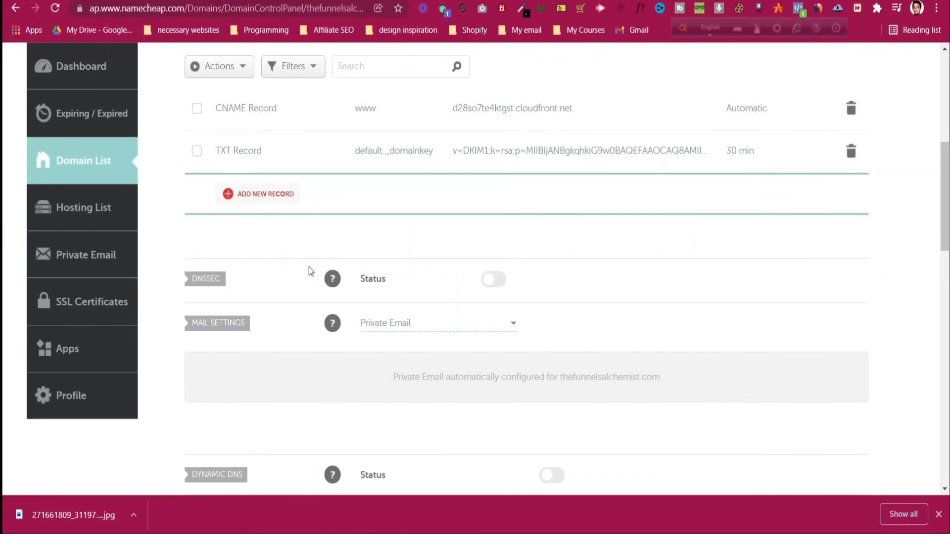
Add a second CNAME record with host _d98eb88bad8bdaba229b85fef8ded47e copied from systeme.io
scroll(307, 267, "up", 2)
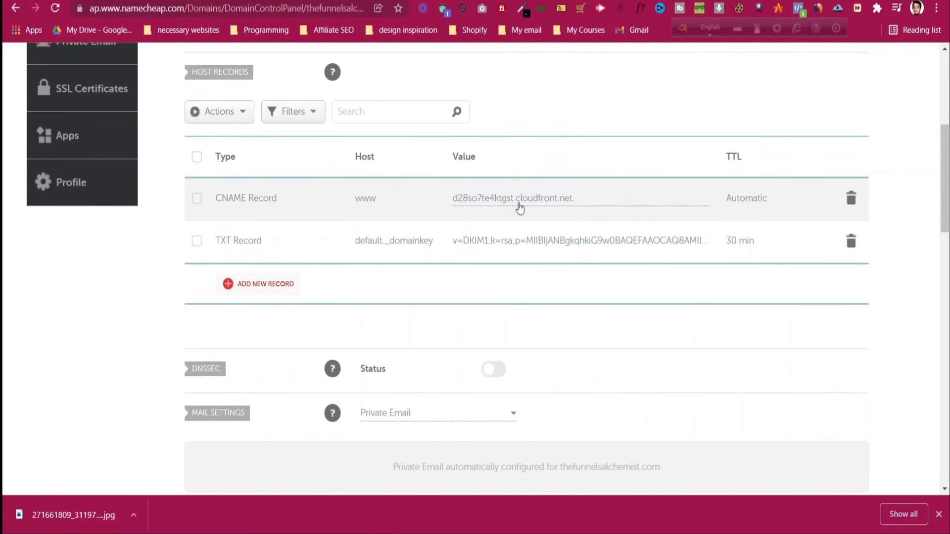
left_click(277, 291)
scroll(275, 307, "down", 1)
left_click(277, 334)
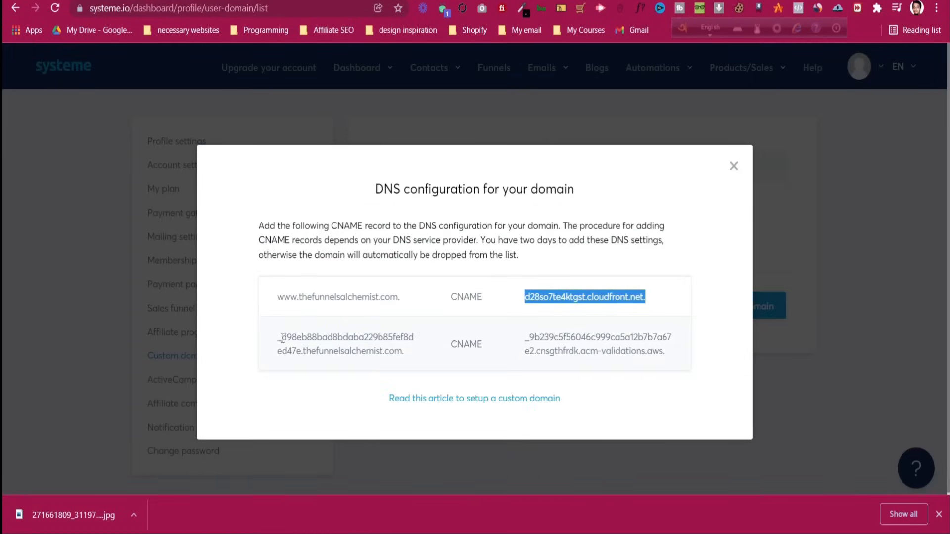
left_click_drag(278, 338, 302, 349)
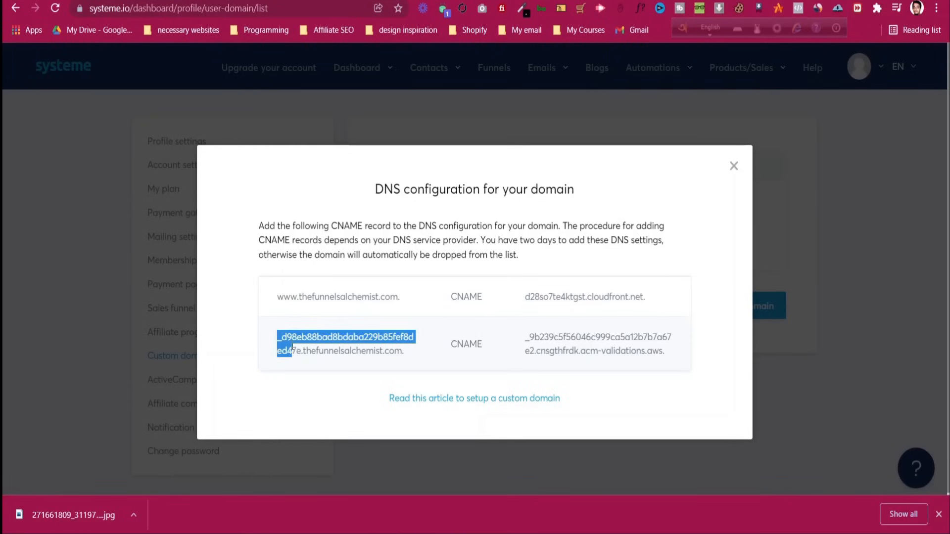
right_click(299, 347)
left_click(319, 356)
key("ctrl+Tab")
left_click(386, 262)
key("ctrl+v")
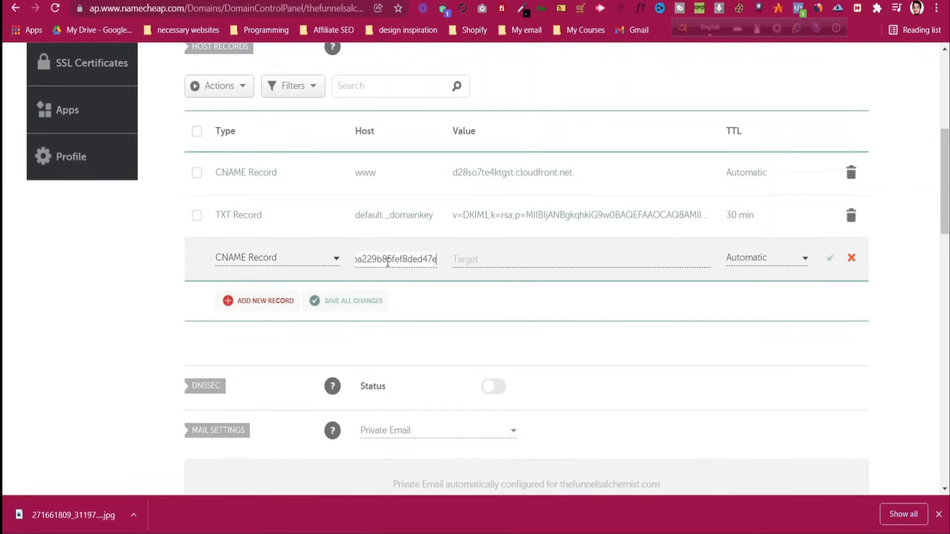
Paste the acm-validations.aws. value as its target and save the second record
key("ctrl+shift+Tab")
triple_click(553, 335)
right_click(553, 334)
left_click(568, 346)
key("ctrl+Tab")
left_click(494, 260)
key("ctrl+v")
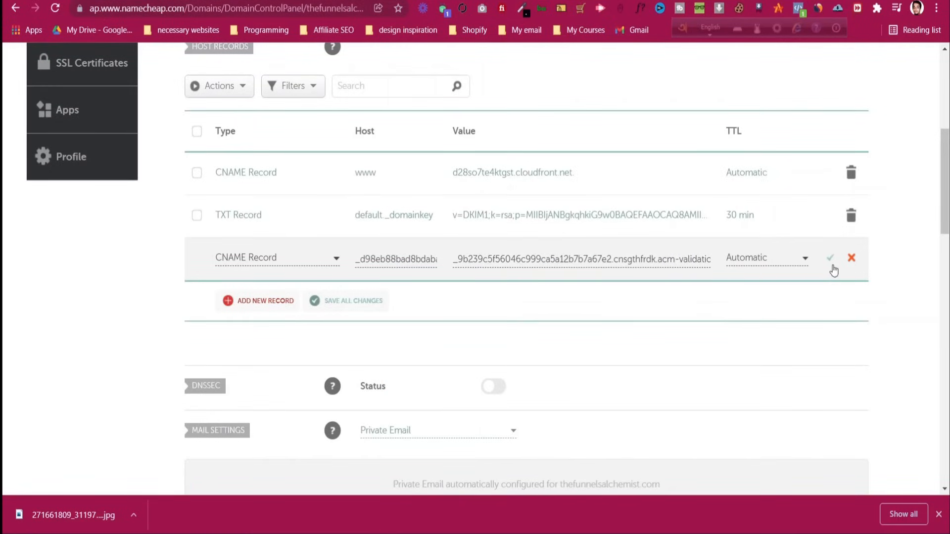
left_click(830, 260)
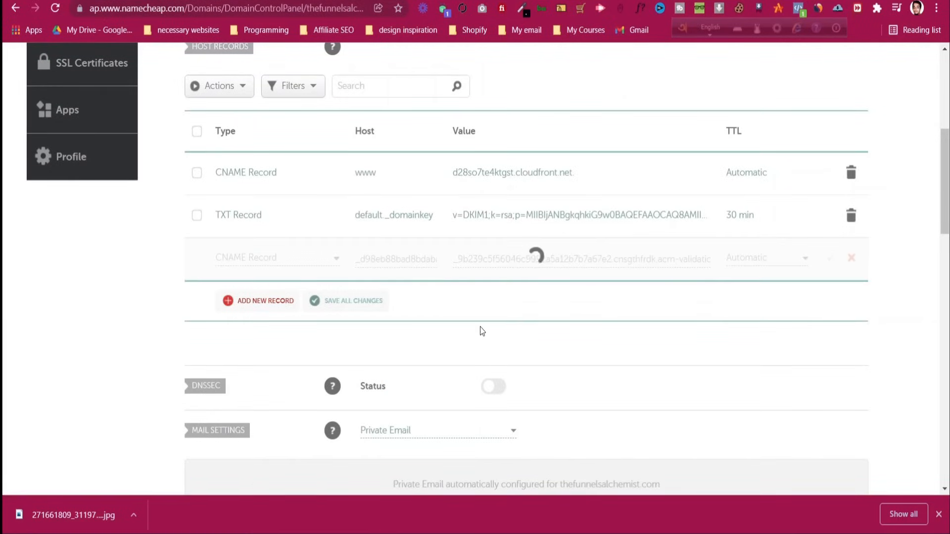
scroll(519, 344, "up", 4)
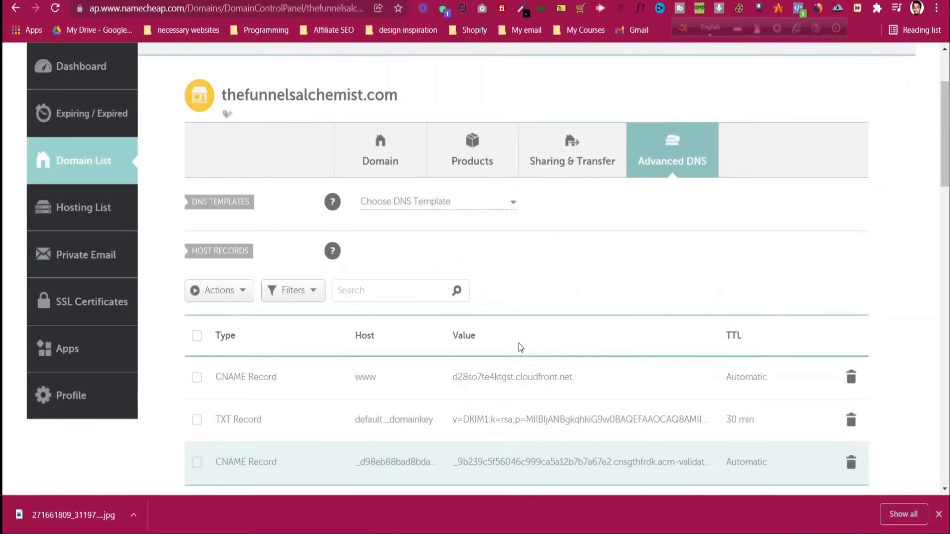
Close the DNS configuration instructions and reload the Custom domains list
scroll(520, 347, "down", 12)
scroll(521, 346, "up", 4)
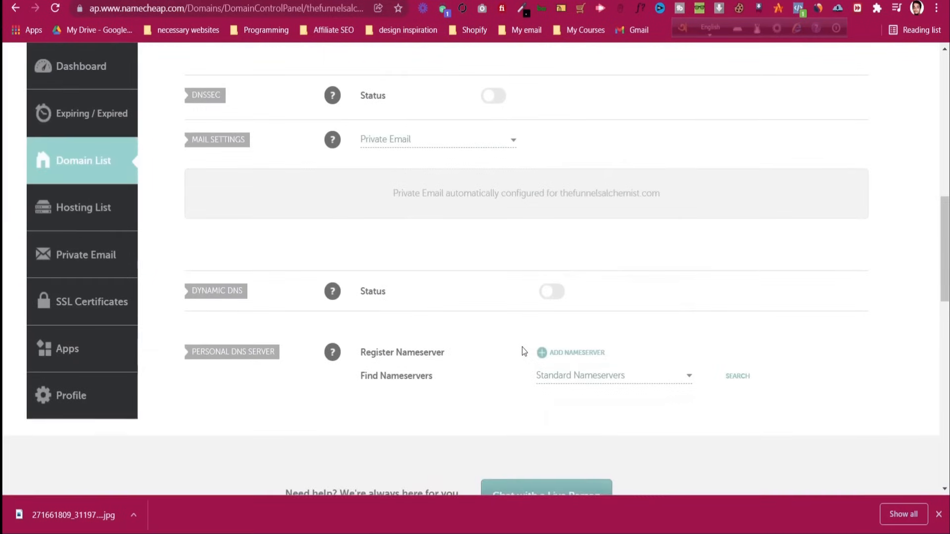
scroll(522, 346, "up", 10)
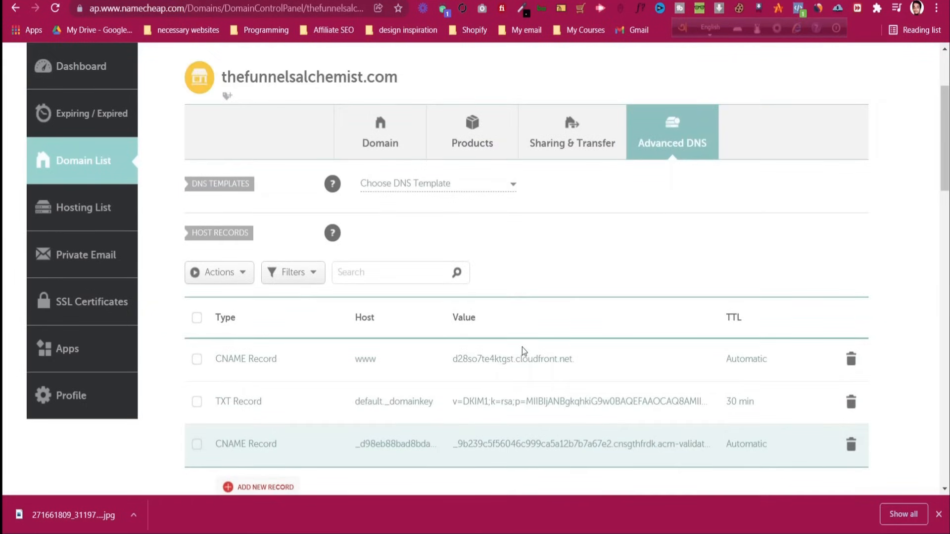
left_click(84, 163)
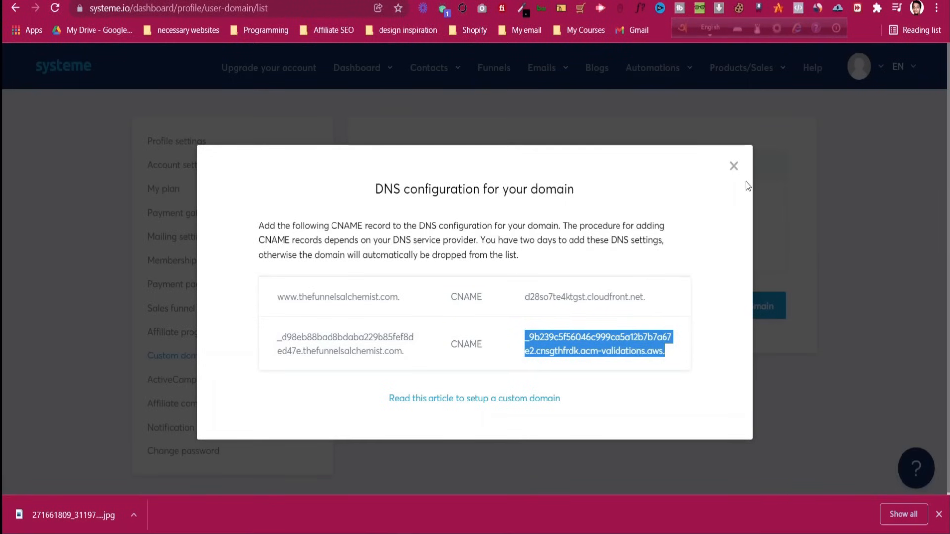
left_click(739, 169)
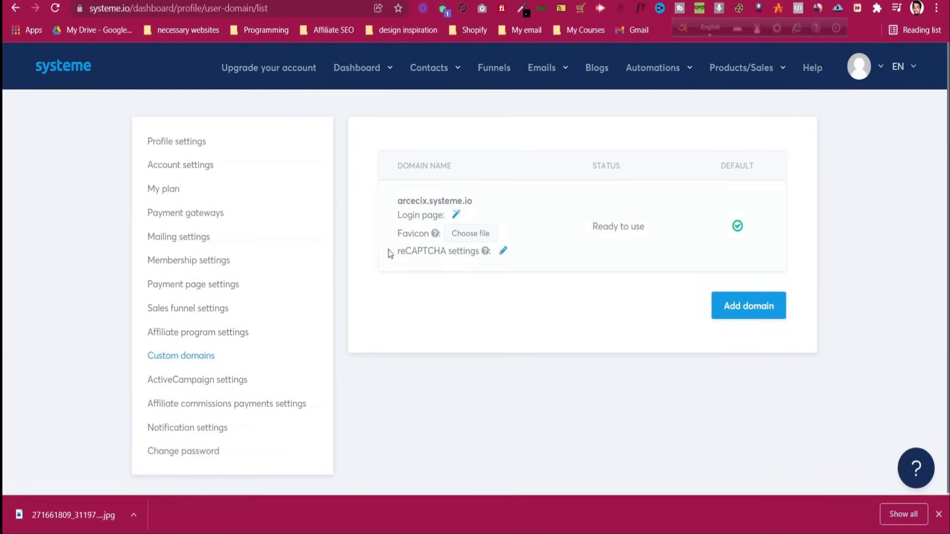
left_click(56, 9)
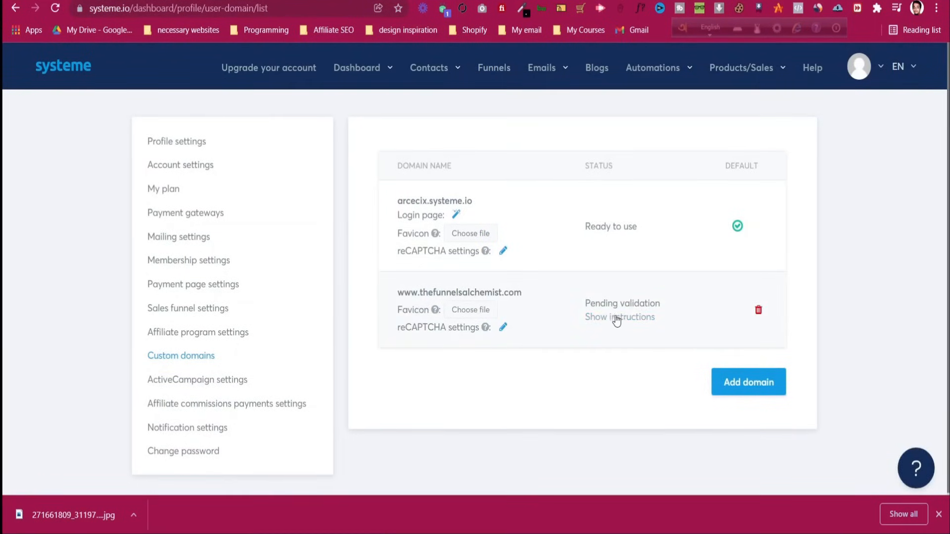
double_click(602, 303)
left_click(654, 304)
left_click(626, 321)
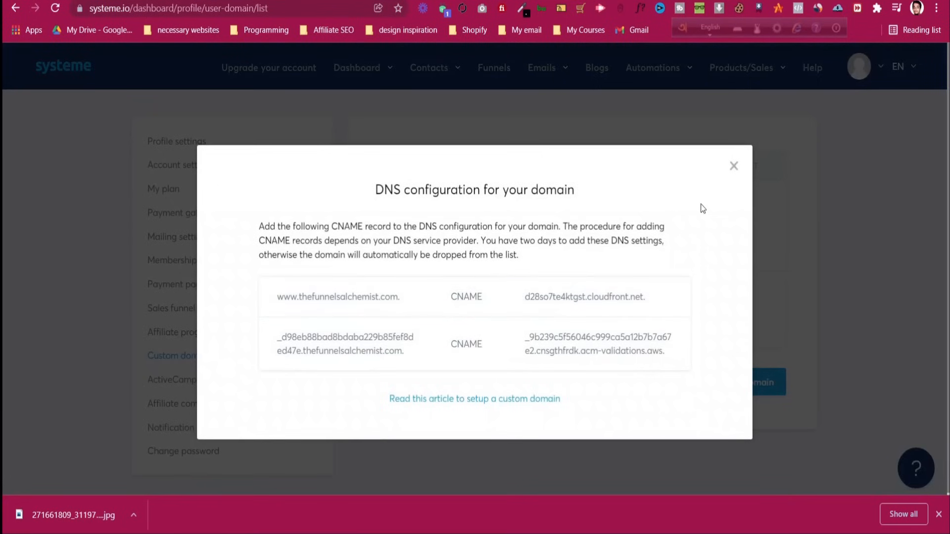
left_click(733, 166)
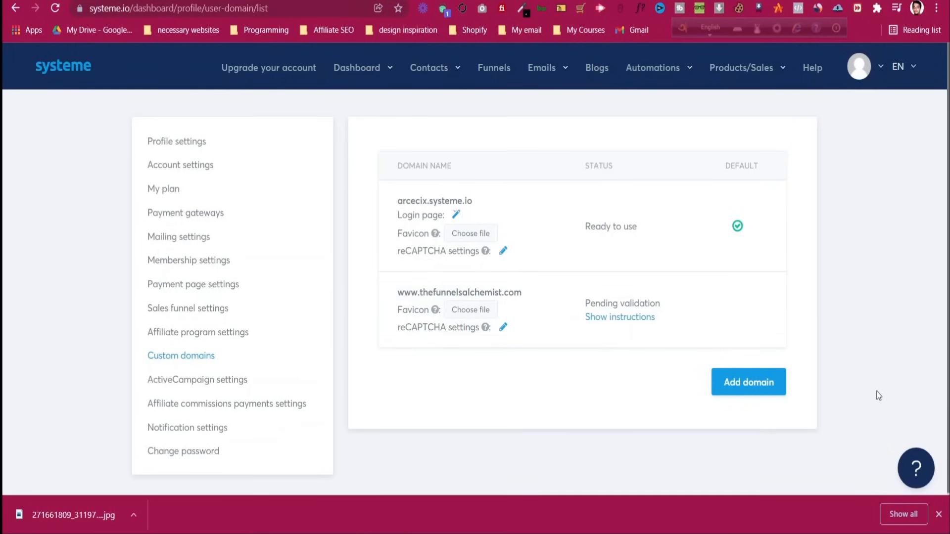
Browse the help answers panel, then close it
left_click(915, 475)
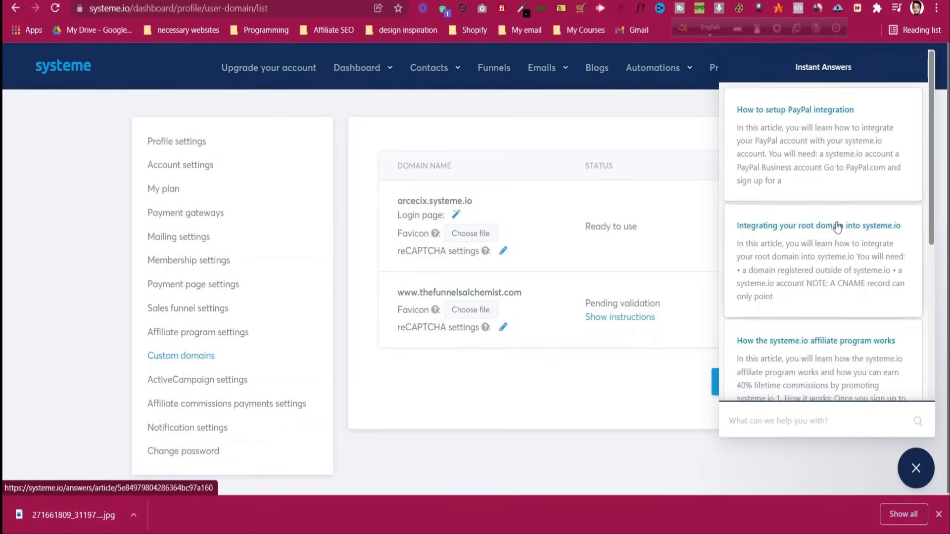
scroll(836, 238, "down", 5)
scroll(840, 248, "up", 5)
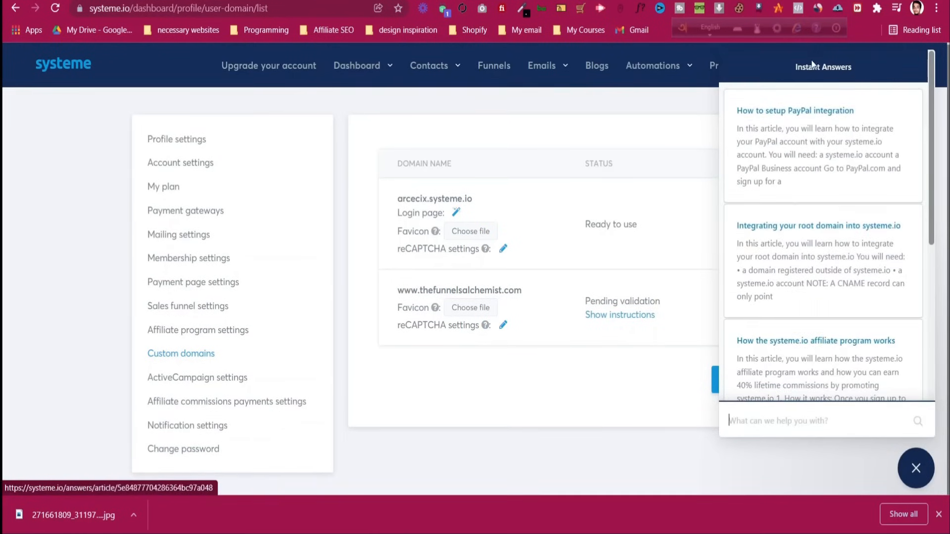
scroll(856, 278, "down", 5)
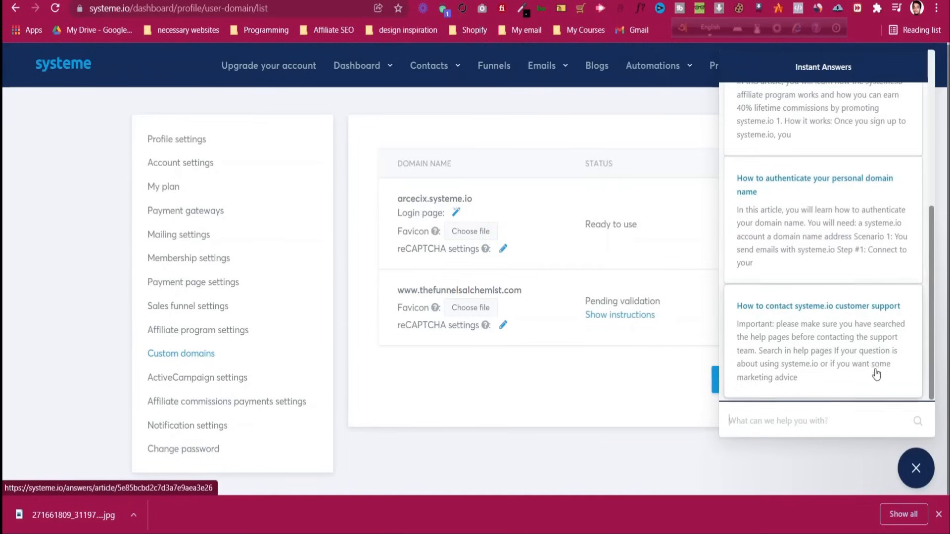
left_click(921, 476)
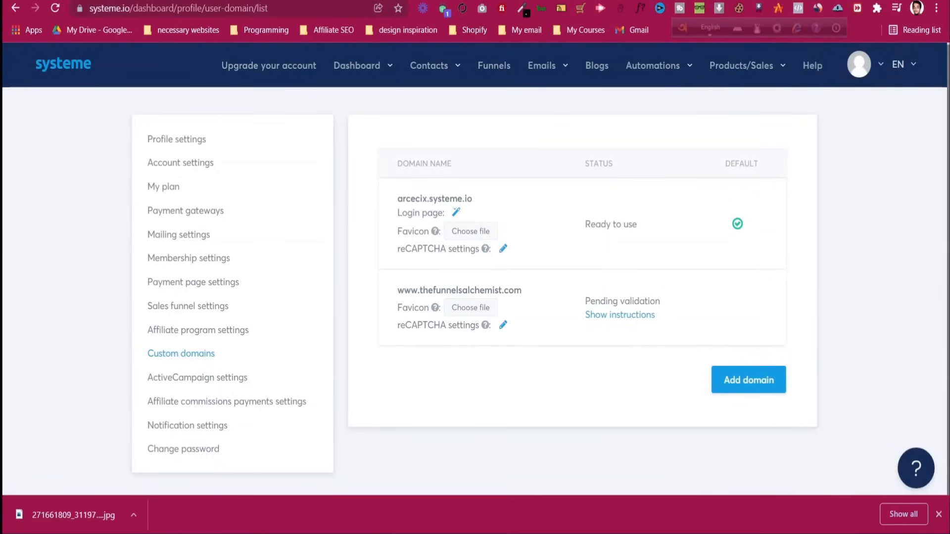
key("ctrl+t")
Search the web for 'systeme.io support' and open the Contact us - Systeme.io page
type("sy")
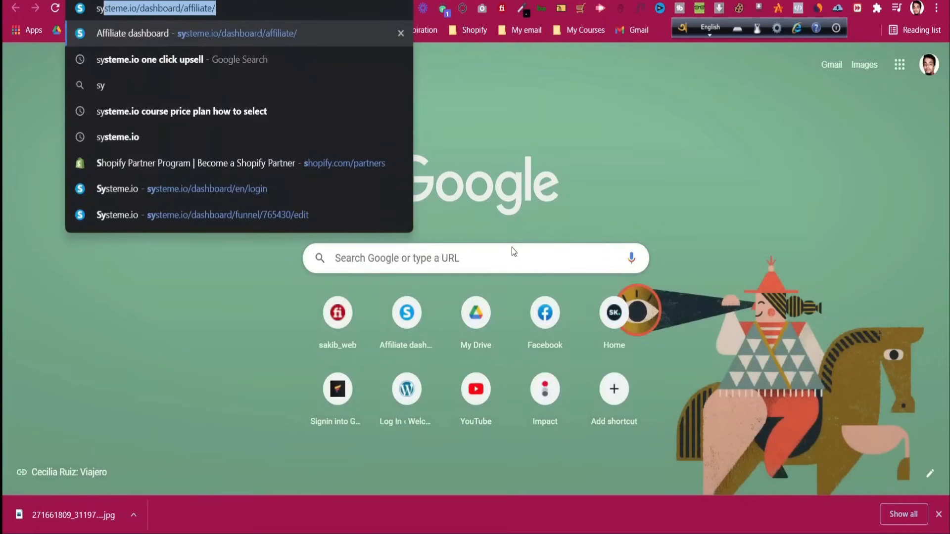
type("steme.io s")
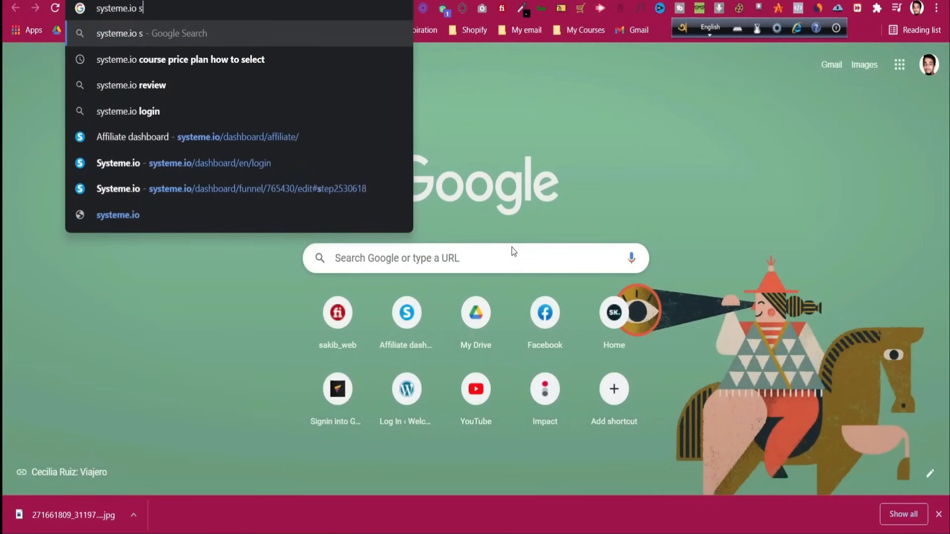
type("upport")
key("Return")
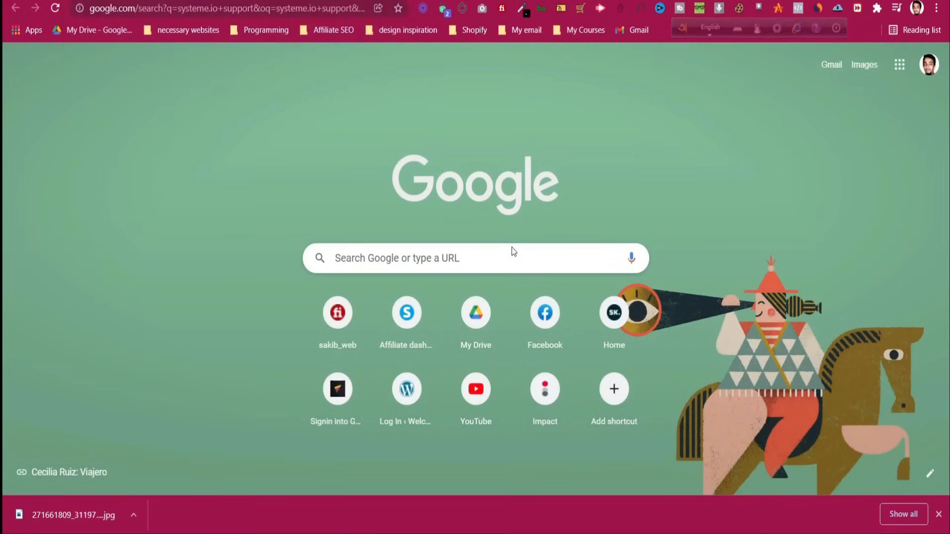
scroll(170, 245, "down", 1)
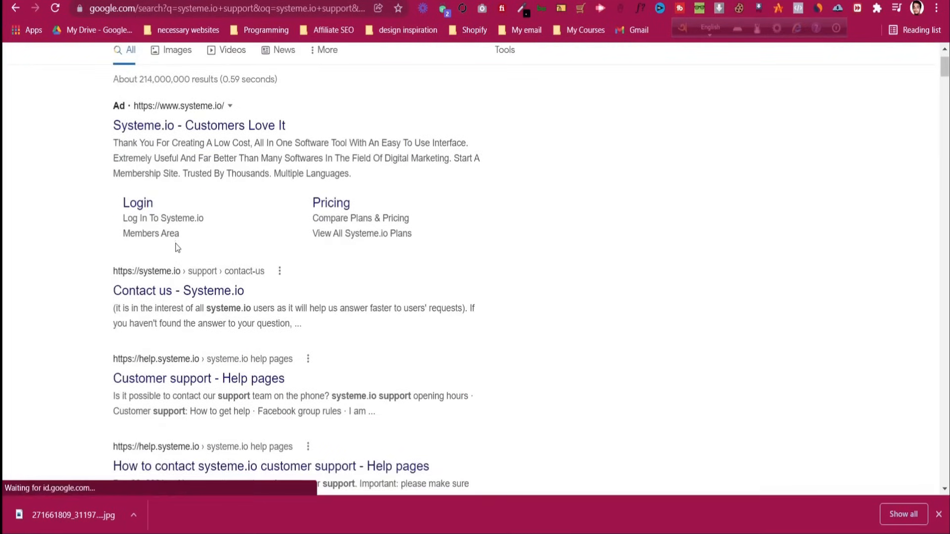
left_click(205, 293)
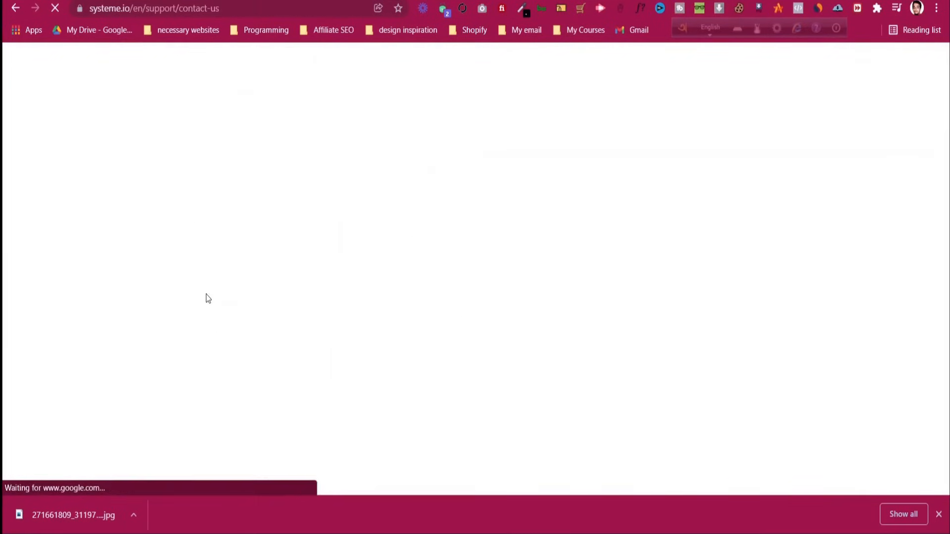
Look over the support contact form, clicking into its name and Message fields without sending
scroll(311, 214, "down", 2)
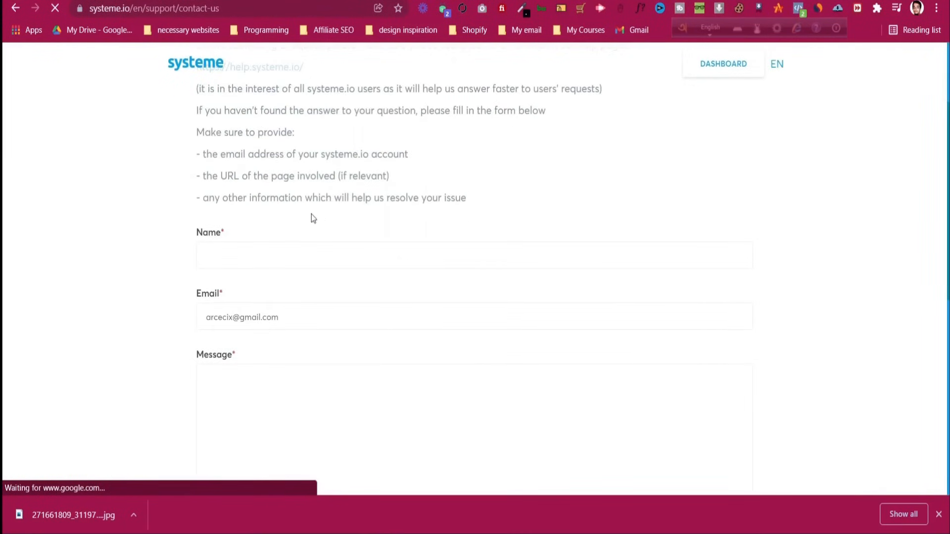
left_click(248, 317)
left_click(532, 216)
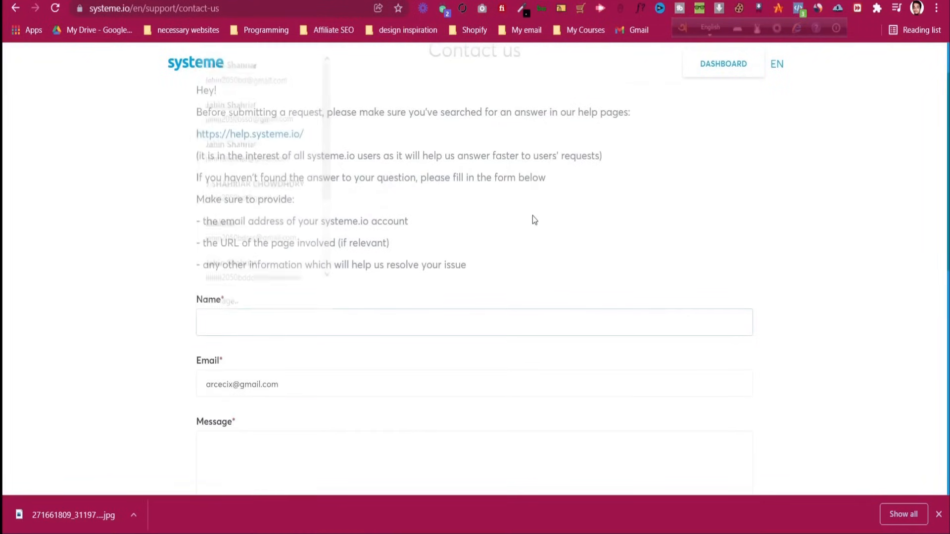
scroll(533, 215, "down", 1)
scroll(266, 396, "down", 4)
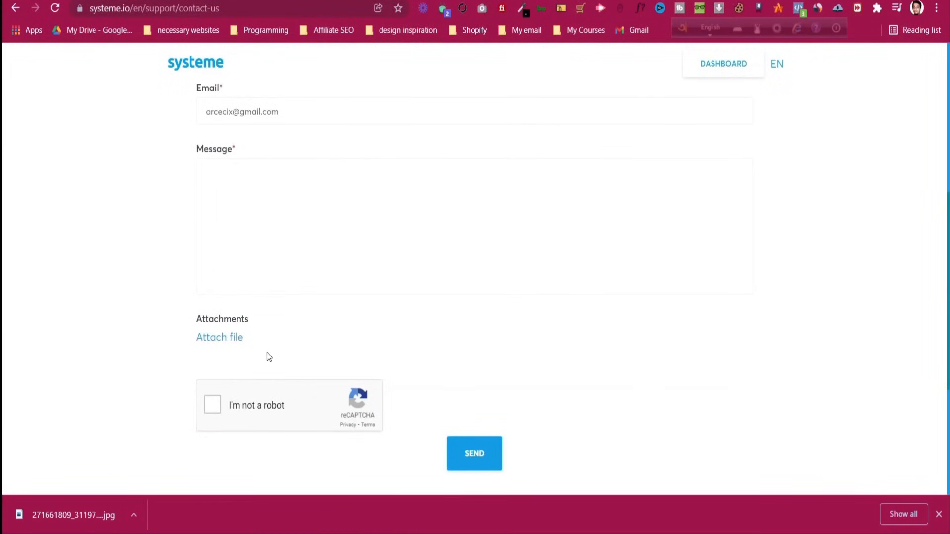
scroll(278, 297, "up", 3)
scroll(277, 297, "down", 1)
scroll(277, 297, "up", 5)
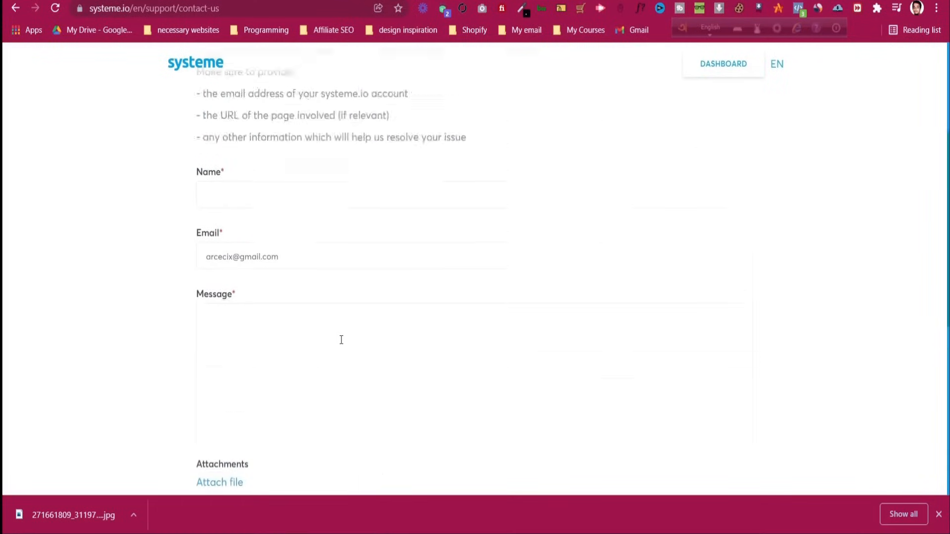
scroll(338, 335, "down", 4)
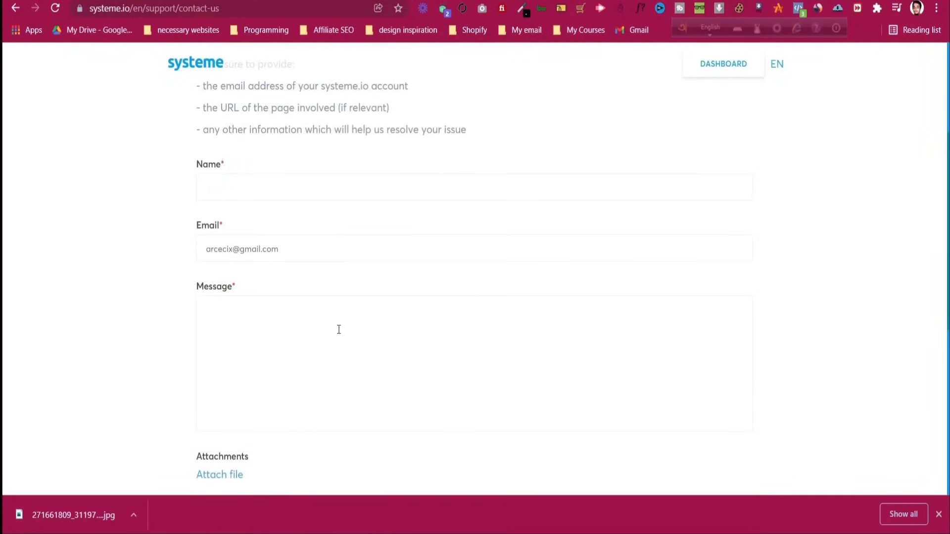
scroll(338, 327, "down", 1)
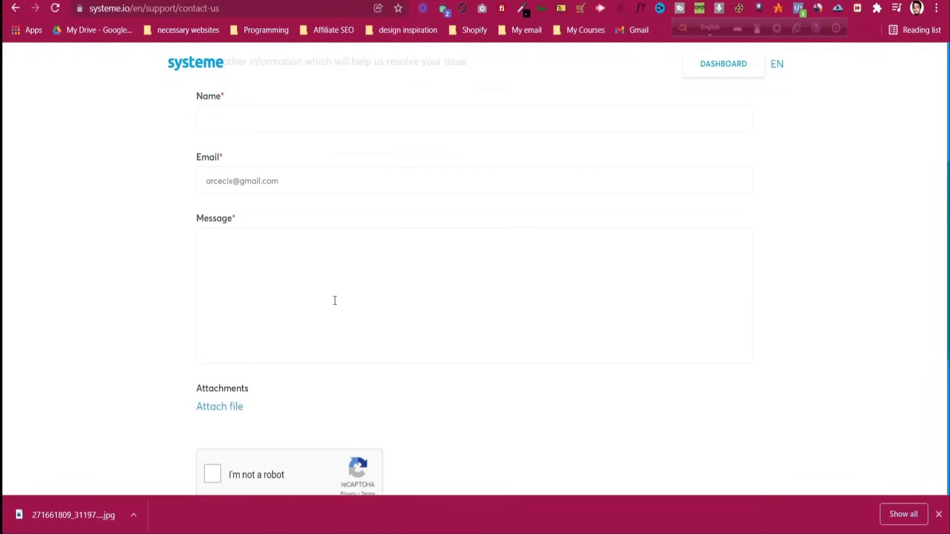
left_click(300, 289)
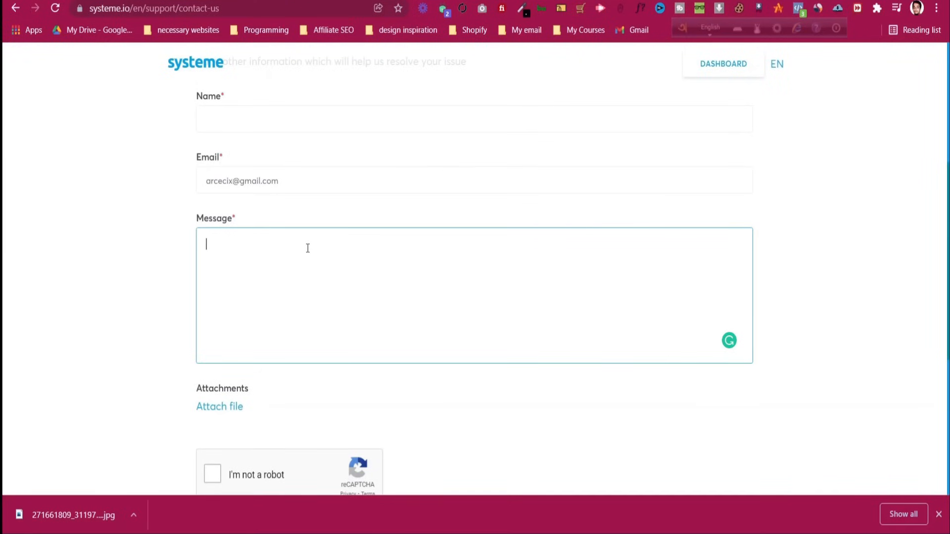
scroll(308, 248, "up", 4)
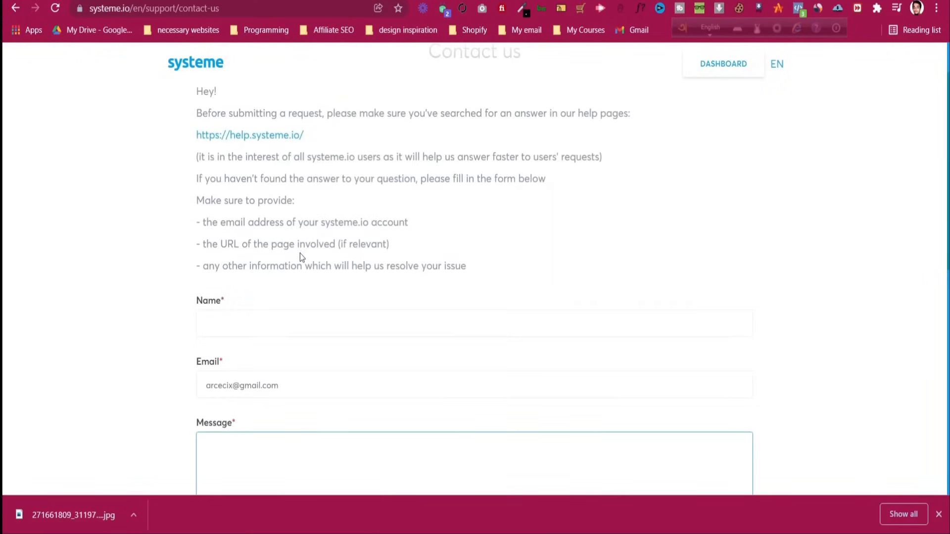
scroll(296, 267, "down", 3)
scroll(295, 273, "down", 2)
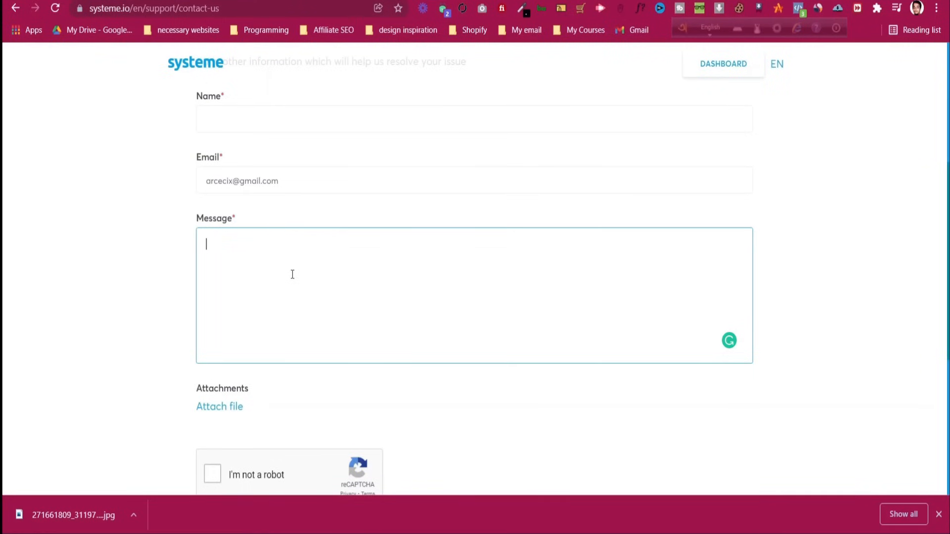
scroll(305, 279, "up", 5)
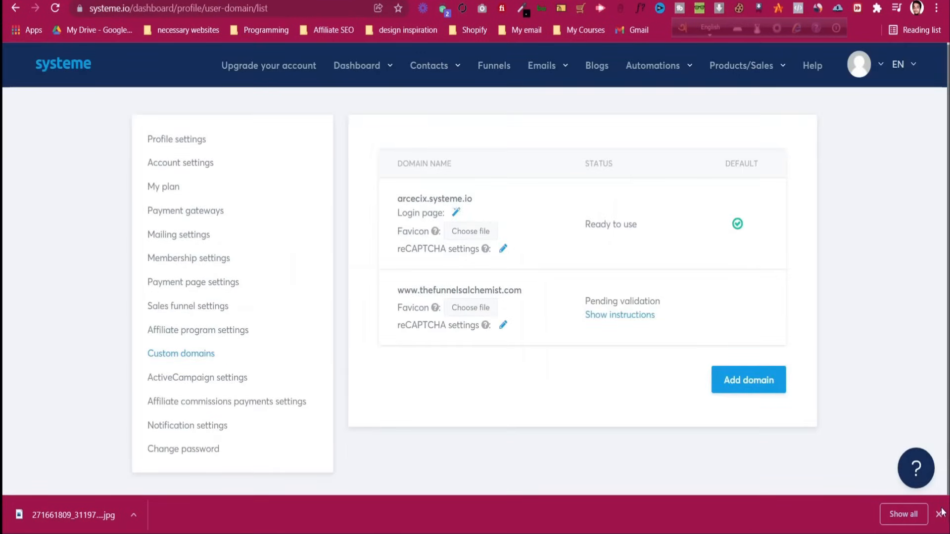
Reload the Custom domains page and screenshot the domain list, outlining the Ready to use status
left_click(939, 514)
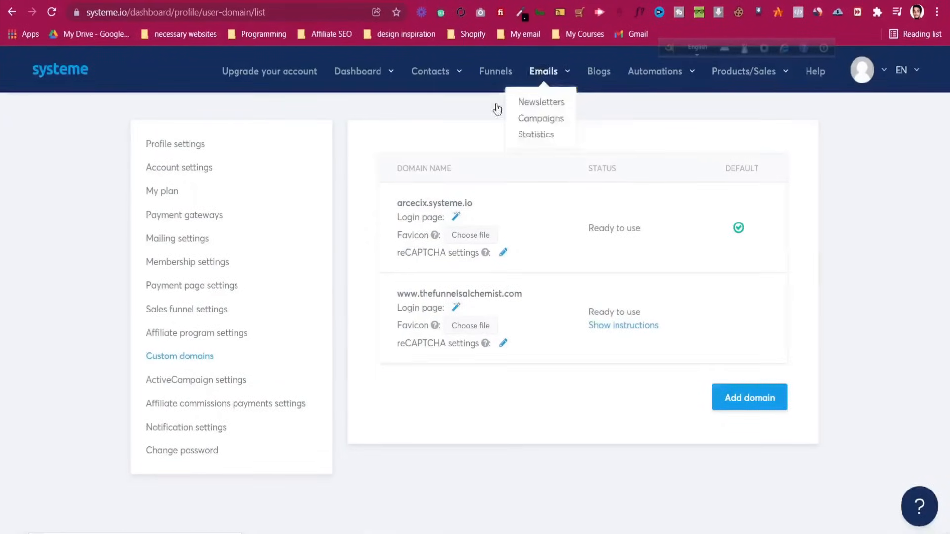
left_click(50, 11)
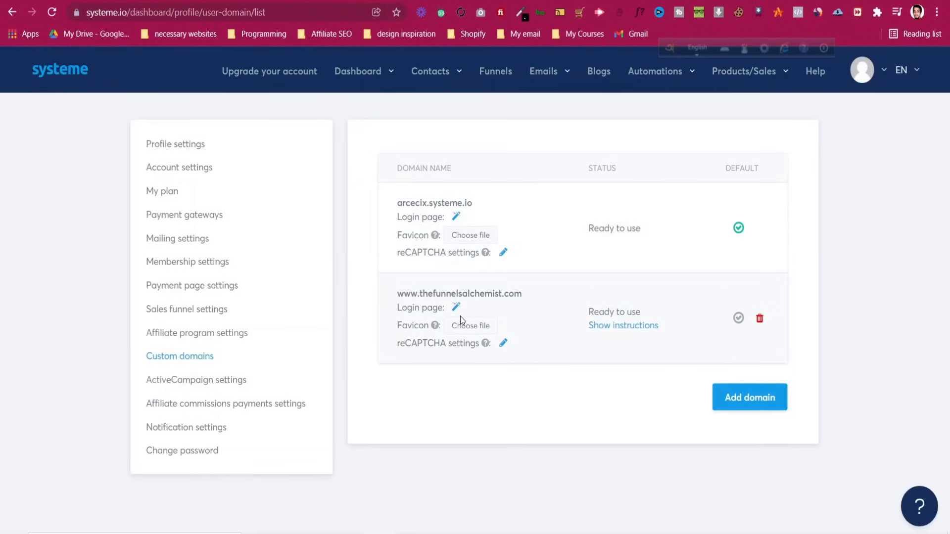
key("Print")
mouse_move(373, 270)
left_mouse_down()
mouse_move(693, 327)
mouse_move(832, 392)
left_mouse_up()
left_click_drag(583, 295, 674, 348)
key("ctrl+c")
Open the One Funnel Away Challenge funnel, preview its sales page address, then open Funnel settings
left_click(493, 77)
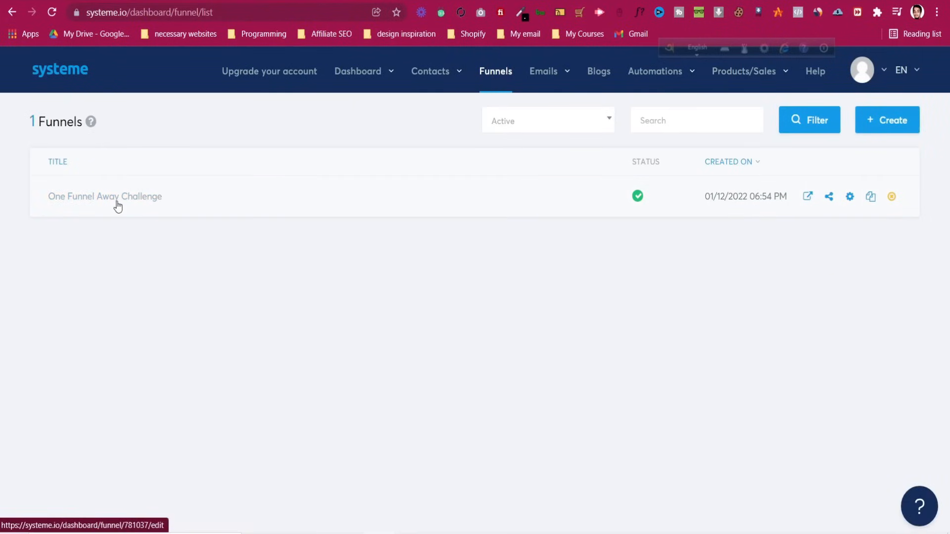
left_click(118, 205)
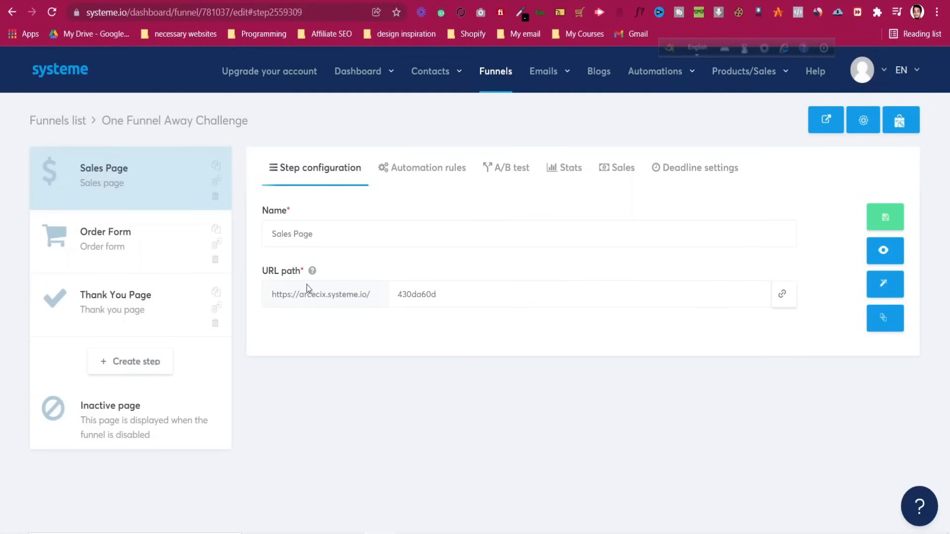
left_click(886, 252)
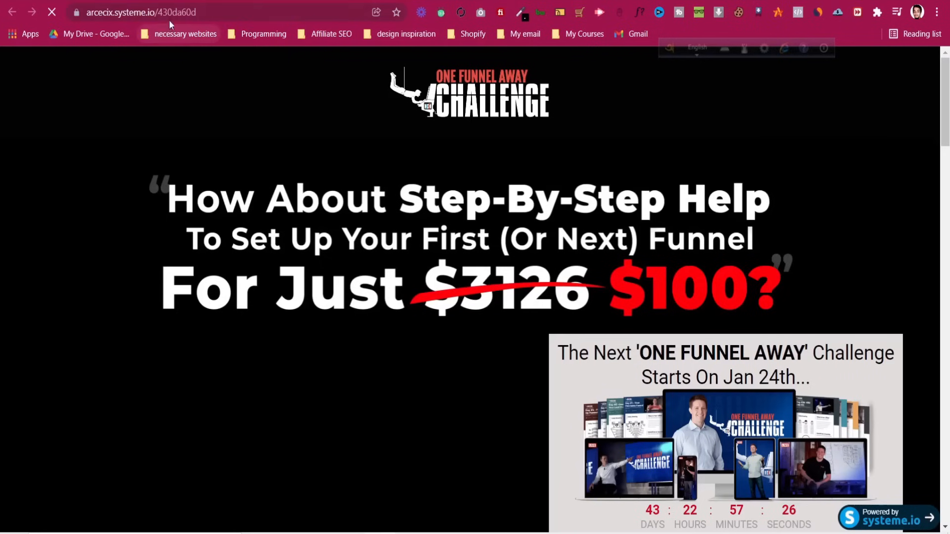
left_click(123, 13)
left_click(121, 13)
left_click_drag(147, 12, 187, 12)
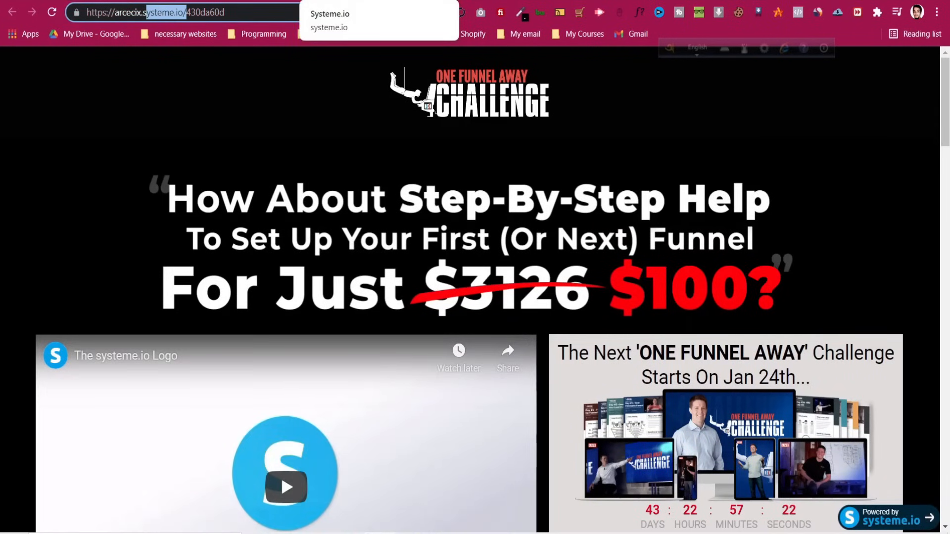
left_click(337, 2)
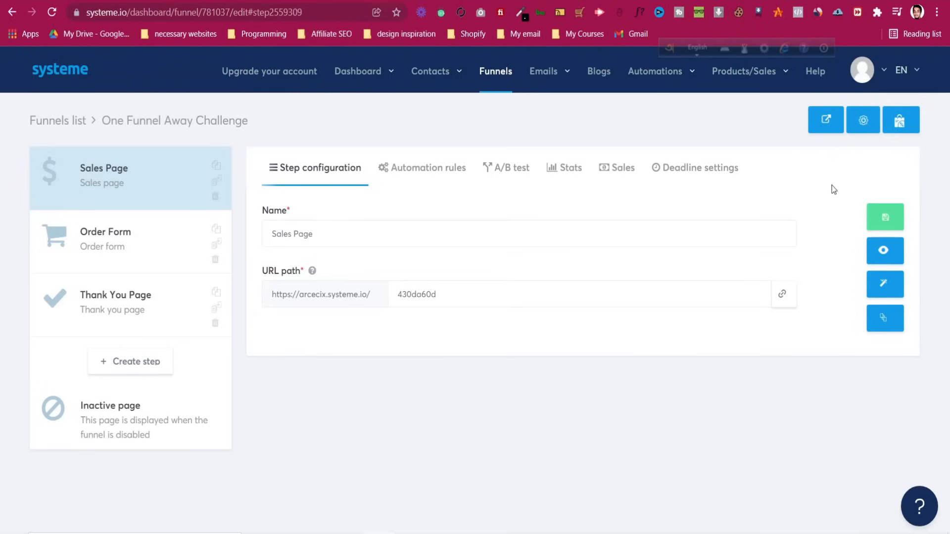
left_click(872, 121)
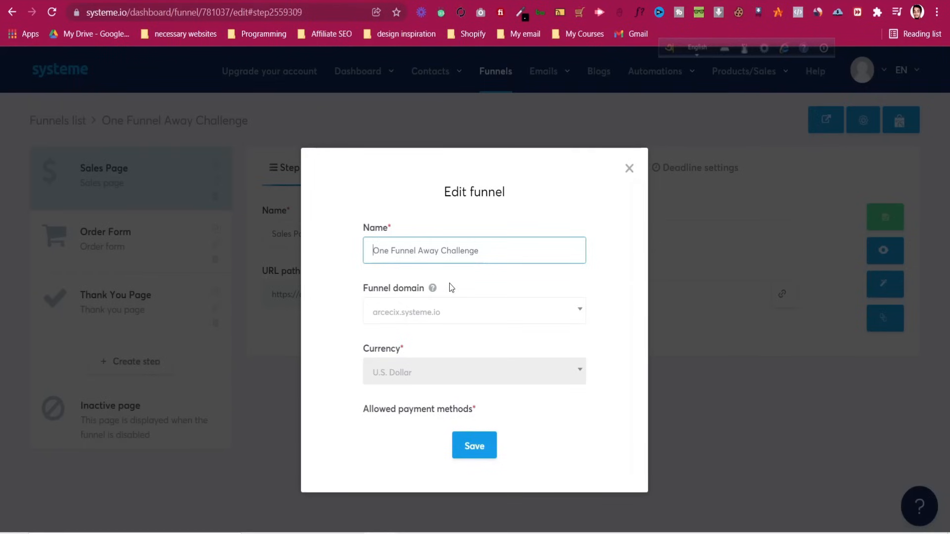
left_click(459, 313)
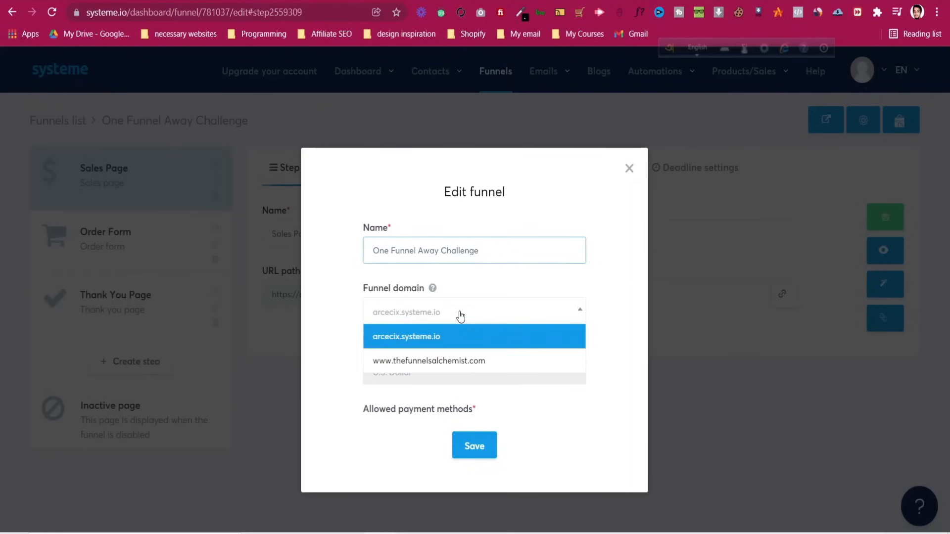
left_click(460, 361)
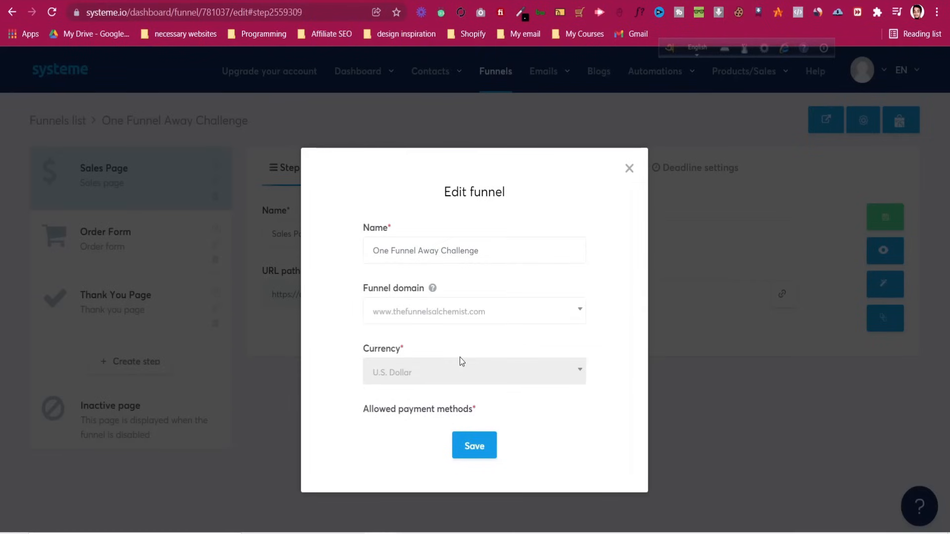
left_click(471, 446)
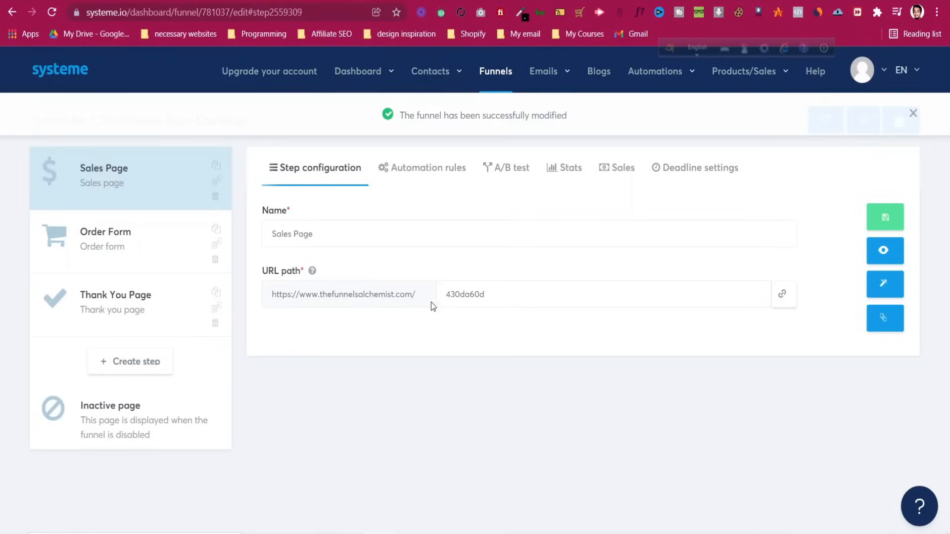
Preview the sales page on the new domain, then select its 430da60d URL path
left_click(884, 251)
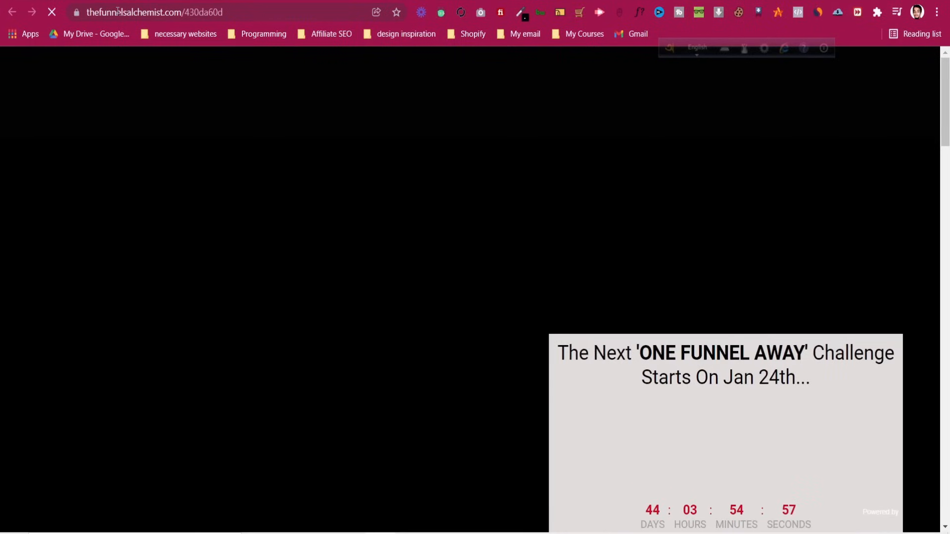
left_click(146, 13)
left_click(147, 13)
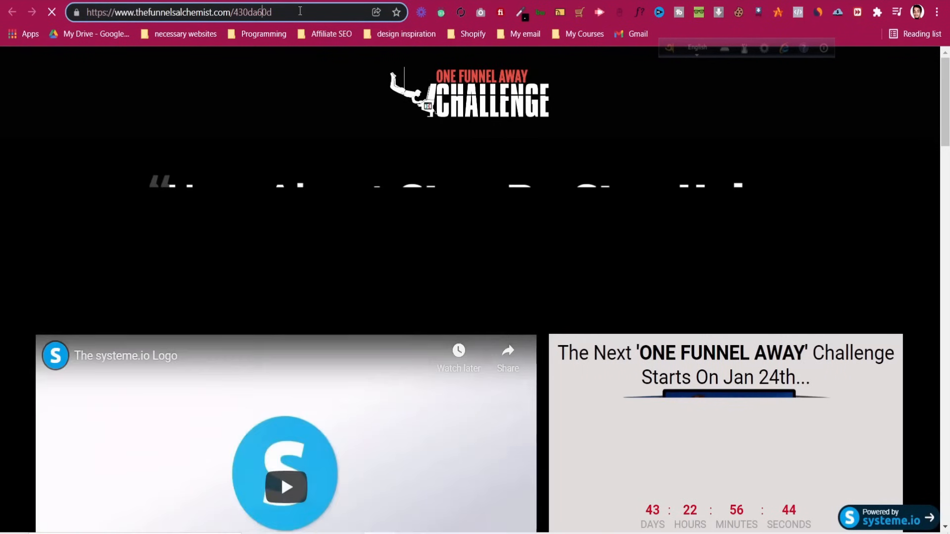
double_click(246, 15)
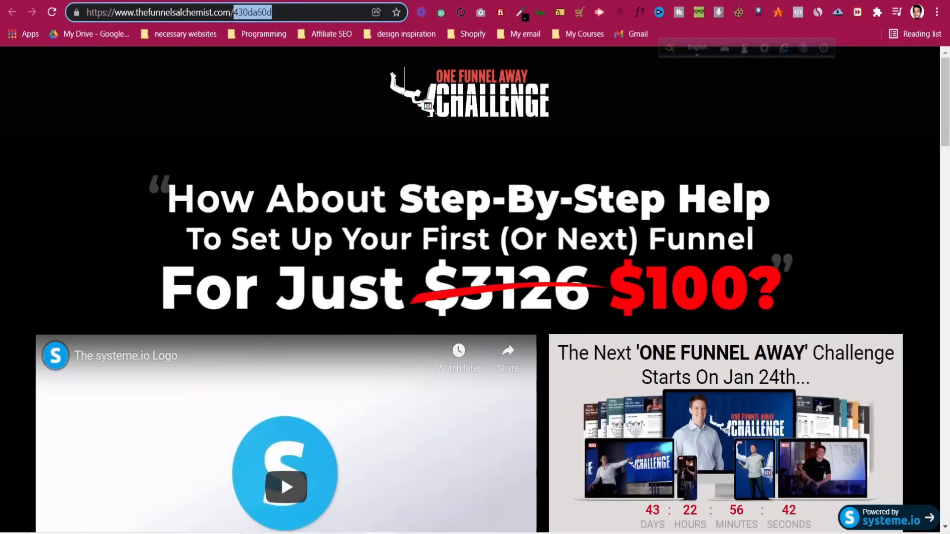
key("ctrl+w")
left_click_drag(495, 292, 443, 298)
Replace the sales page URL path with 'one-funnel-away-challenge' and save it
key("BackSpace")
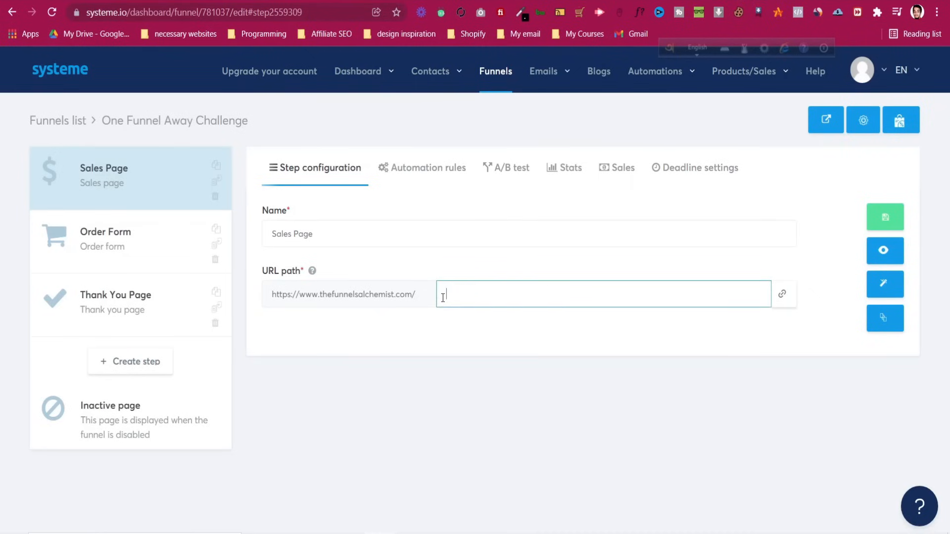
type("one-funnel-away-chellenge")
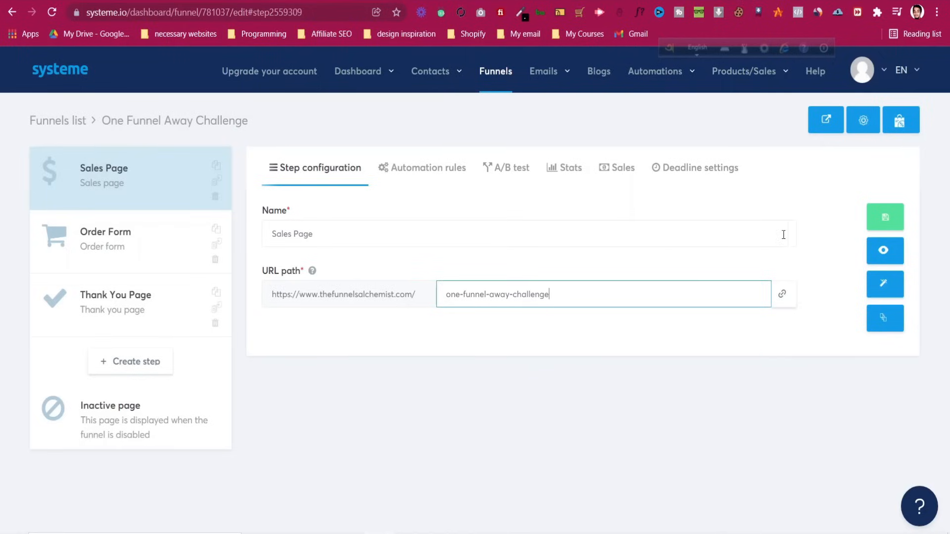
left_click(885, 217)
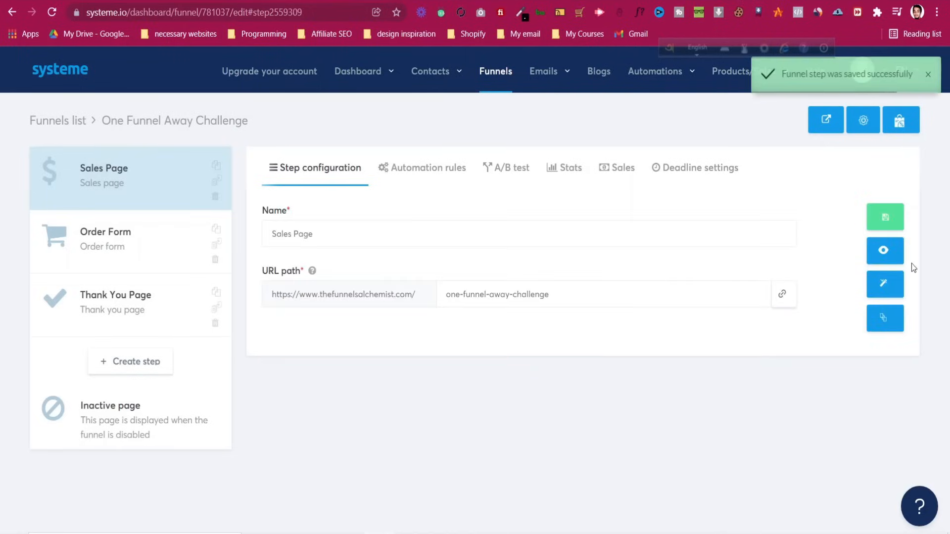
Preview the sales page at its new address, then bring up the Order Form step
left_click(894, 251)
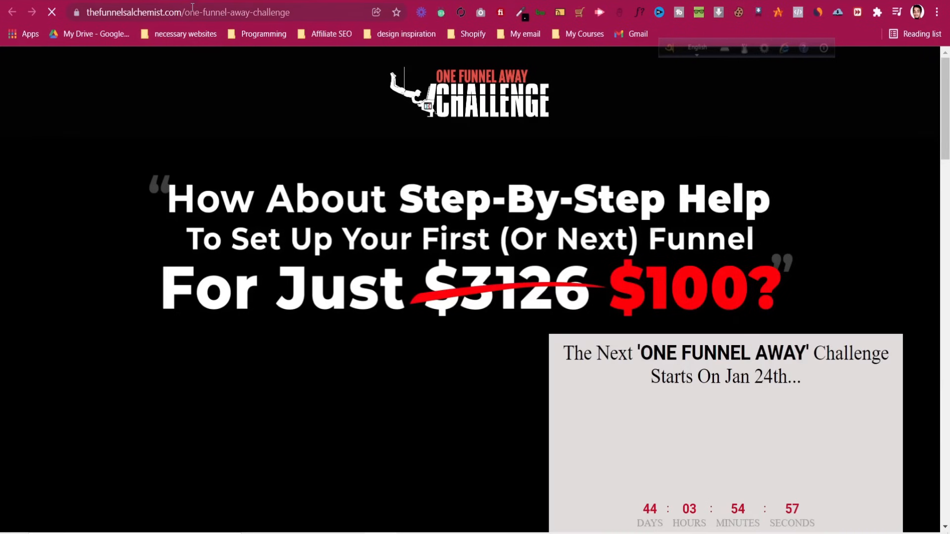
left_click(193, 16)
left_click(202, 0)
left_click(174, 251)
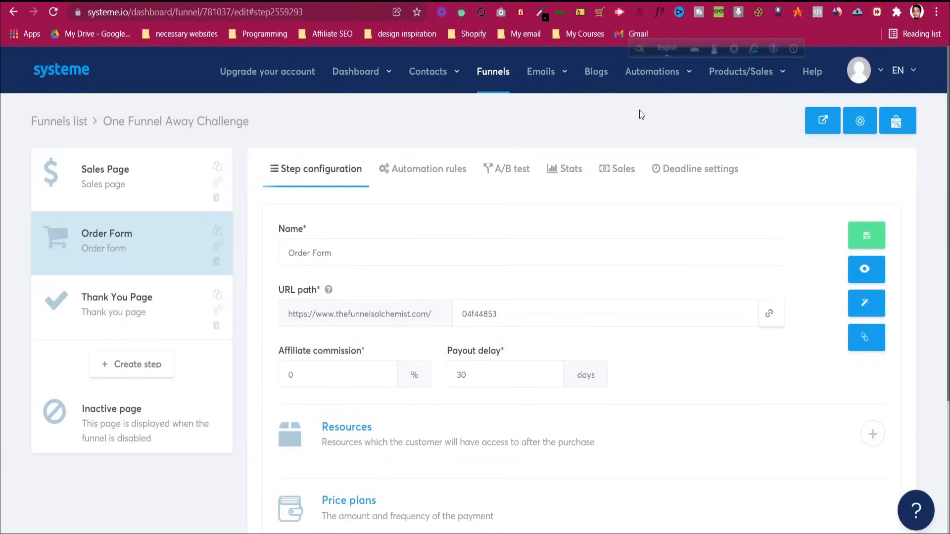
Delete the Lead Capture One Funnel Away campaign from Email campaigns and start a new campaign
mouse_move(542, 73)
left_click(556, 122)
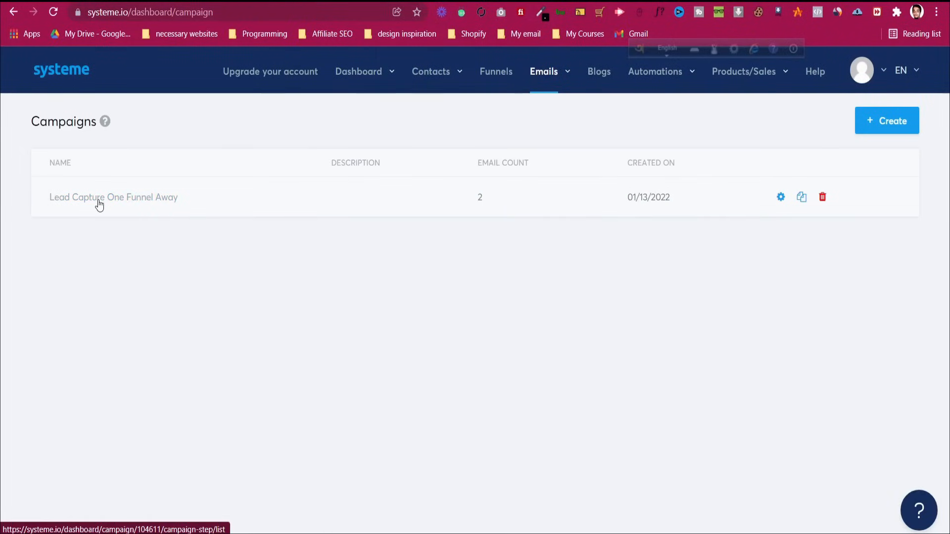
left_click(822, 198)
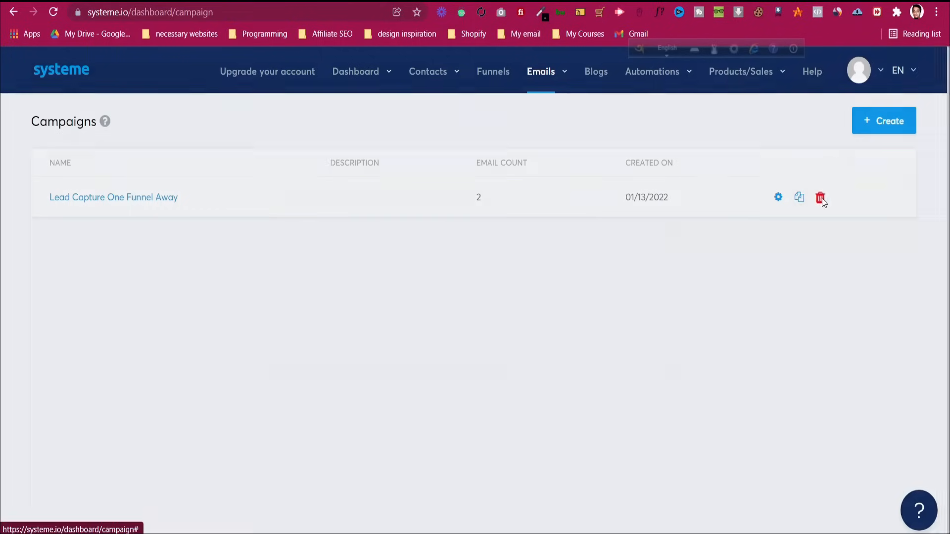
left_click(451, 338)
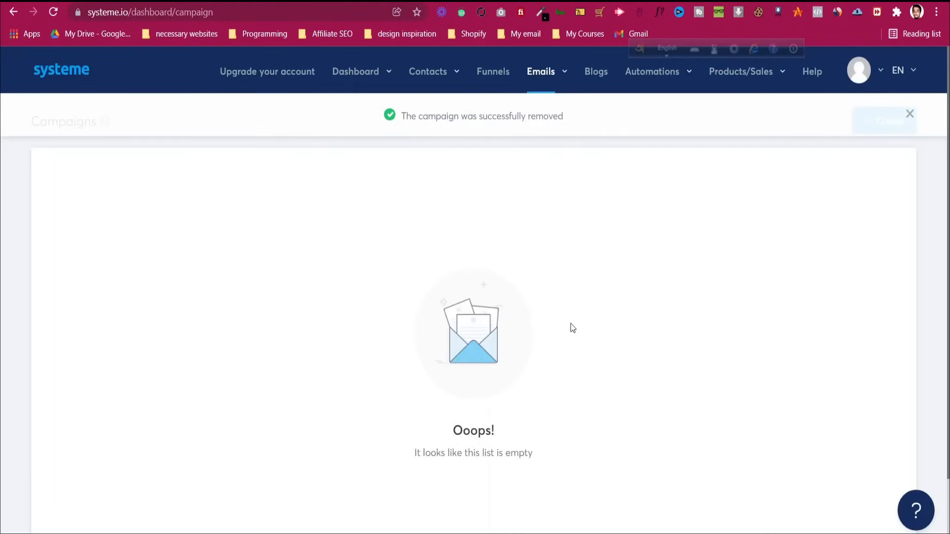
left_click(910, 113)
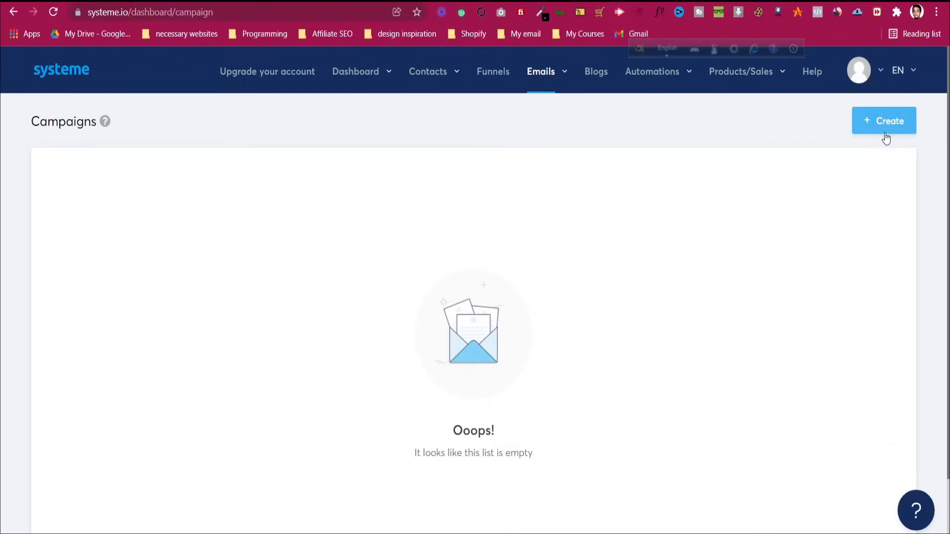
left_click(886, 123)
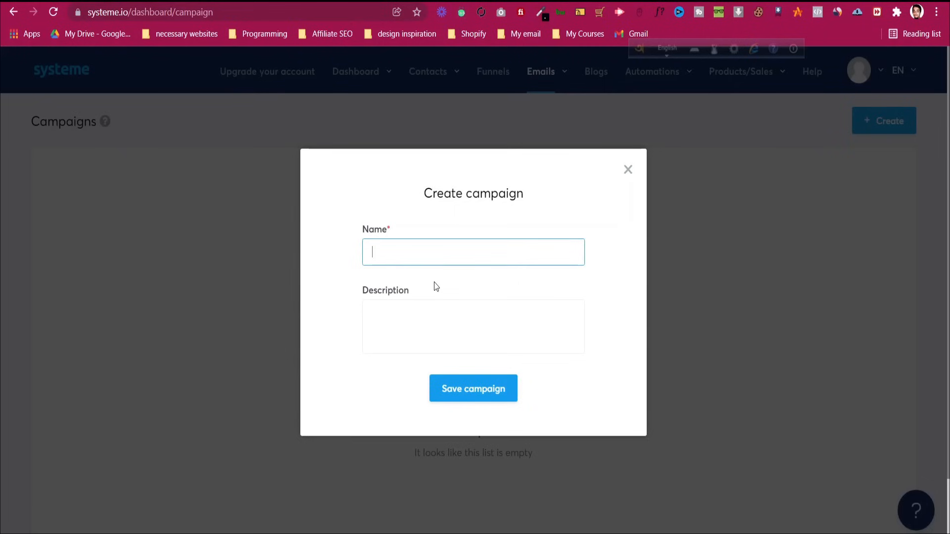
Save a new campaign named Free Ebook and open its empty email list
type("Frr")
type("ee Eb")
type("ook")
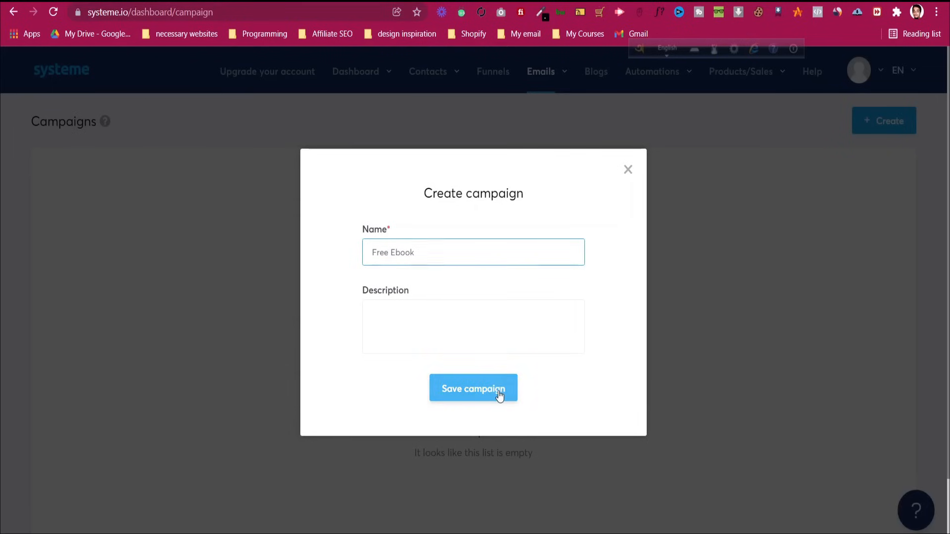
left_click(498, 386)
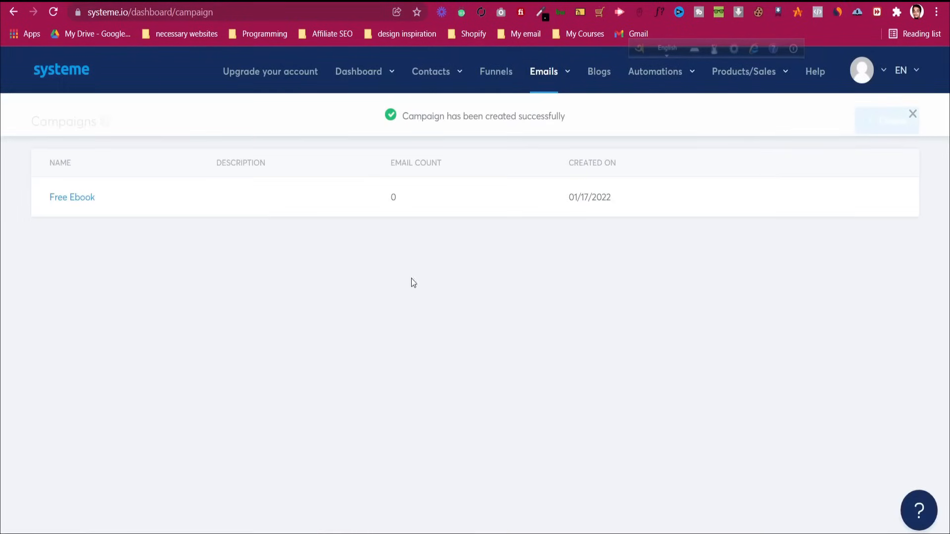
left_click(61, 199)
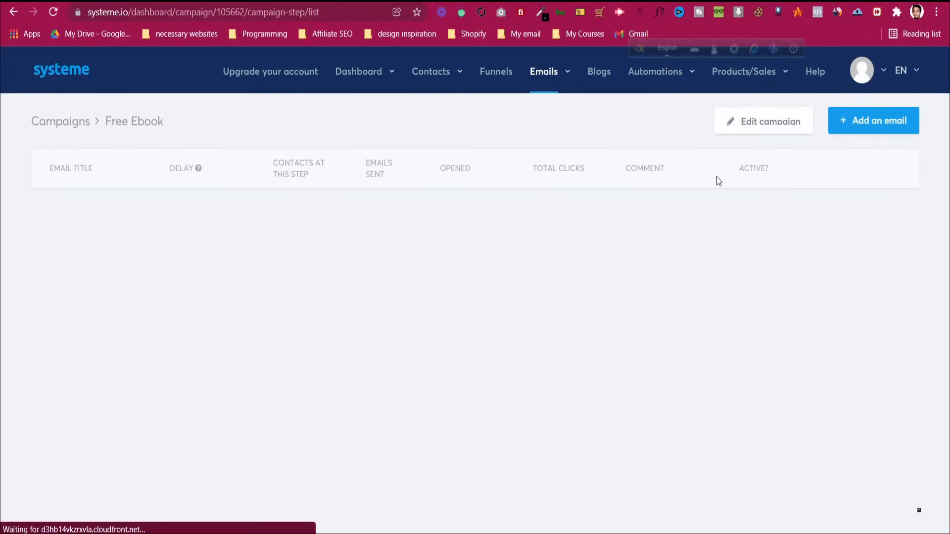
Add a new email, entering the sender's name and choosing the suggested info sender address
left_click(880, 127)
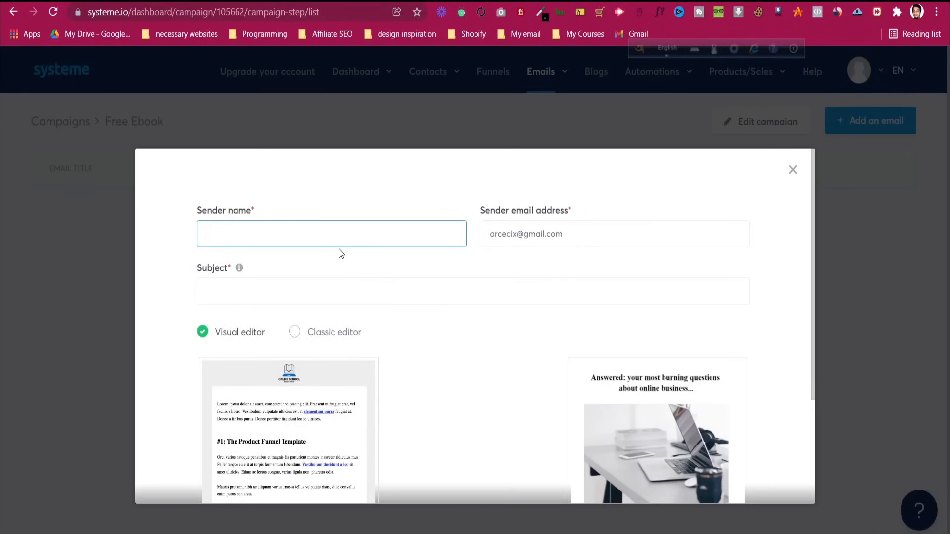
type("Jahi")
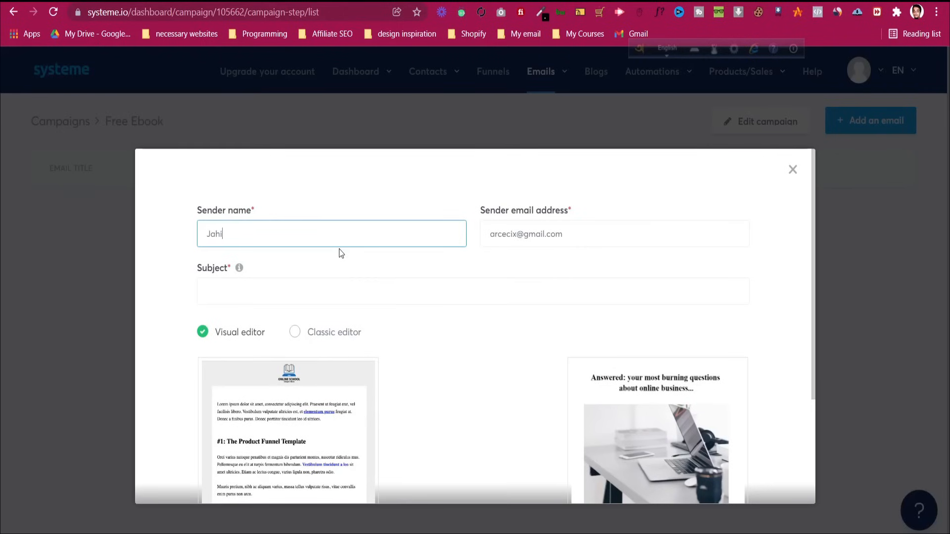
type("n Shahriar")
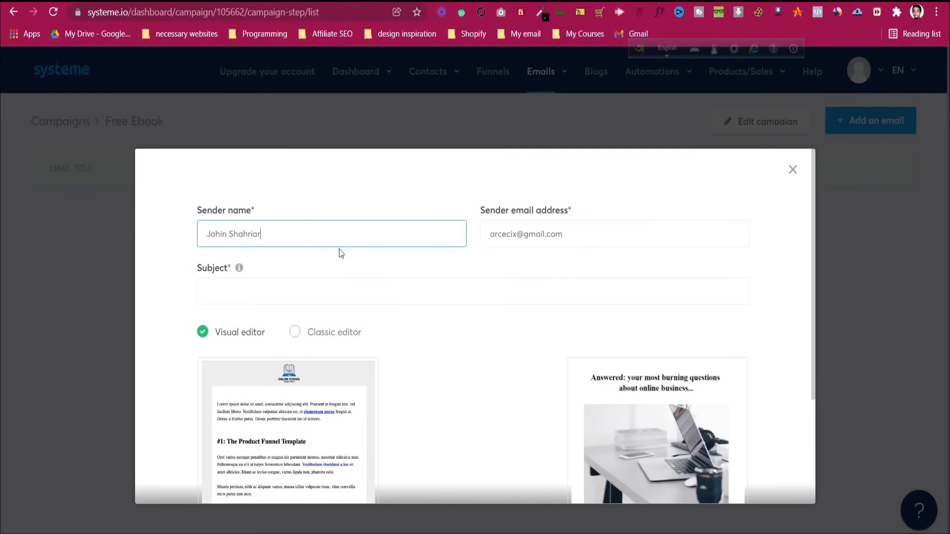
triple_click(563, 235)
key("BackSpace")
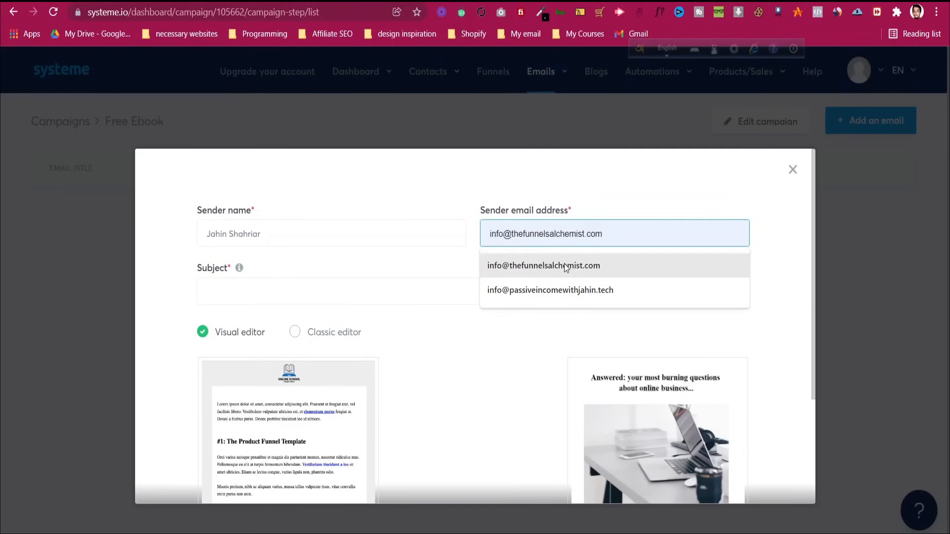
left_click(566, 257)
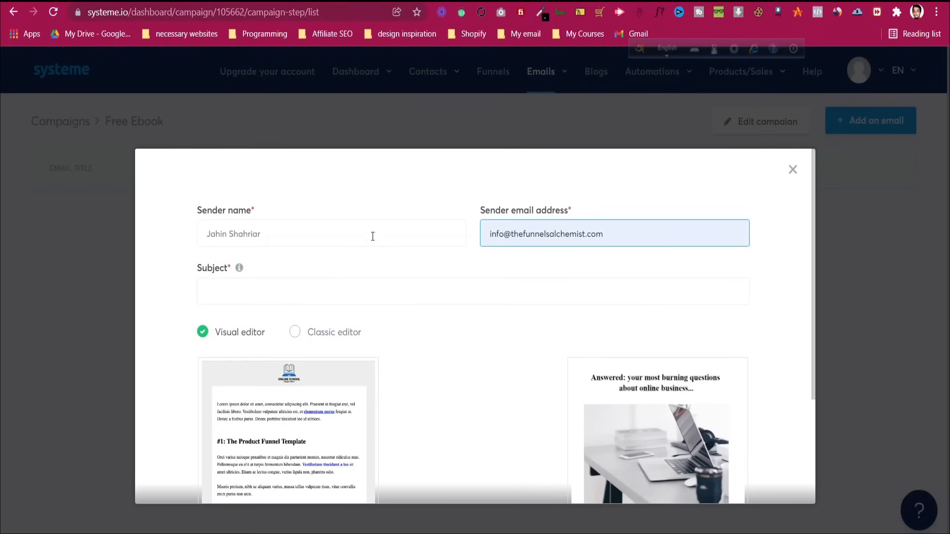
Give the email the subject 'Get Your Free eBook' and create it with the Classic editor
left_click(319, 296)
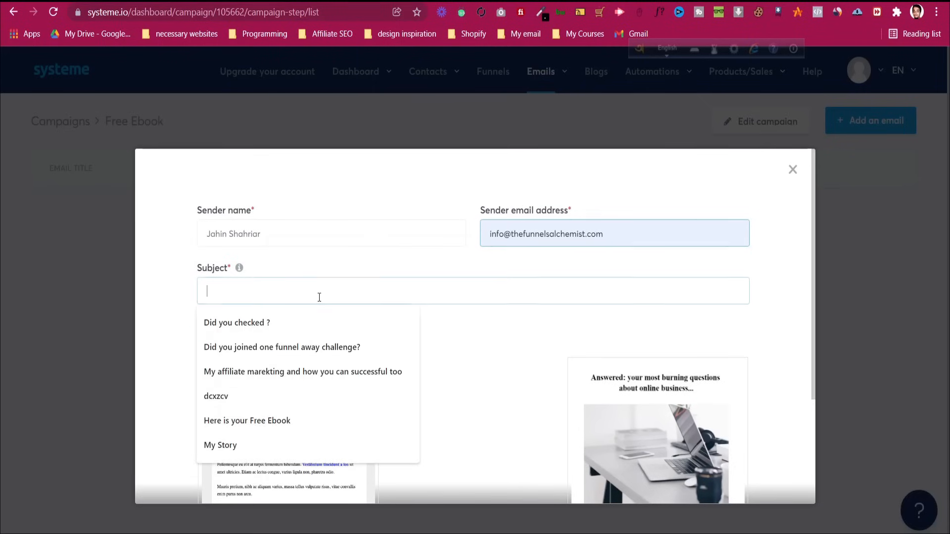
type("get t")
key("BackSpace")
key("BackSpace")
key("BackSpace")
key("BackSpace")
key("BackSpace")
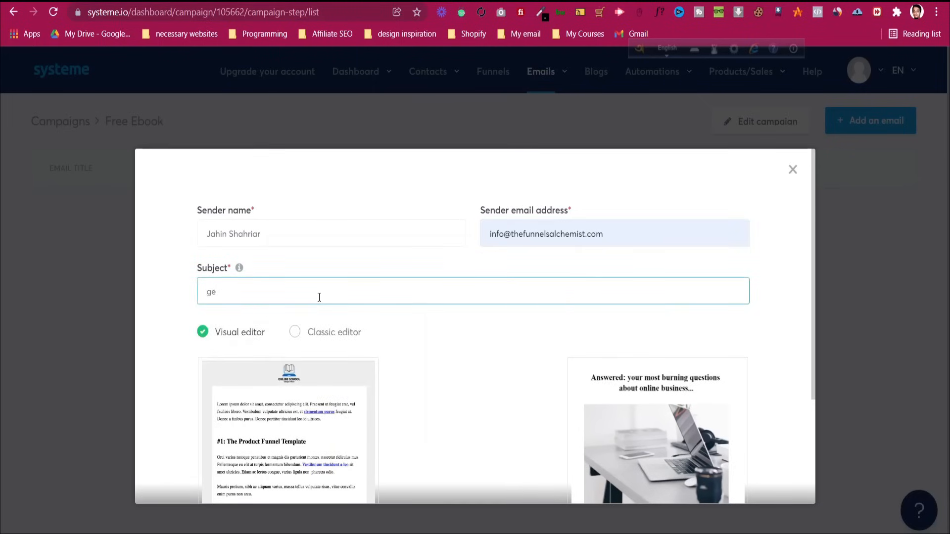
type("Get")
type("You")
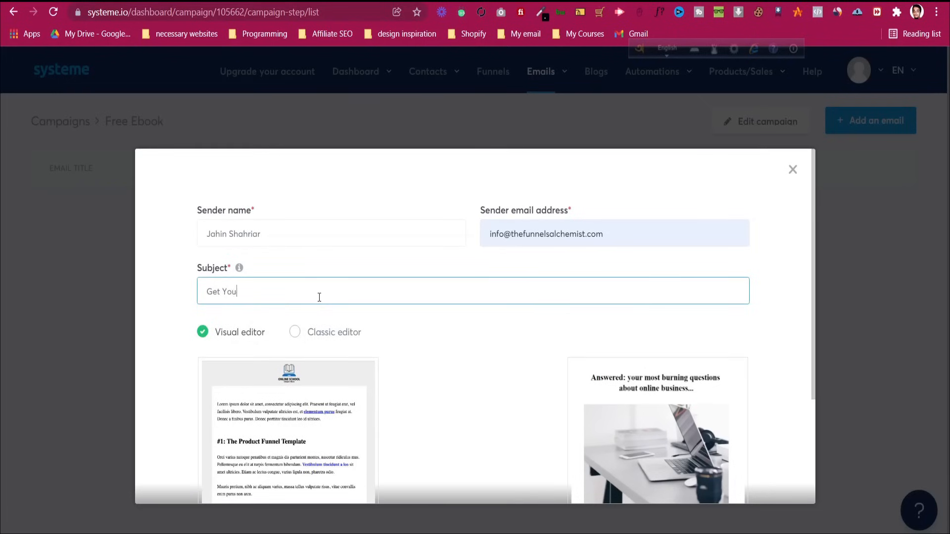
type("r Free ")
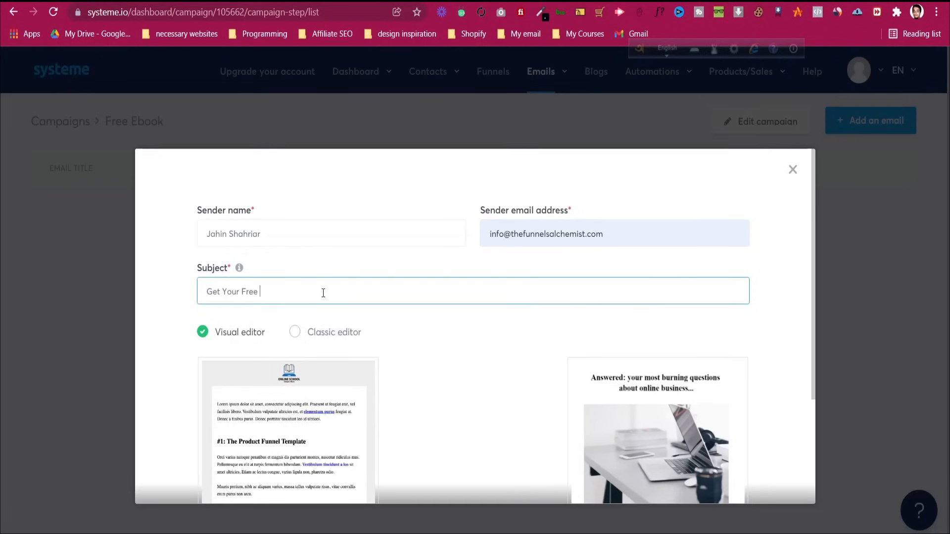
type("eBook")
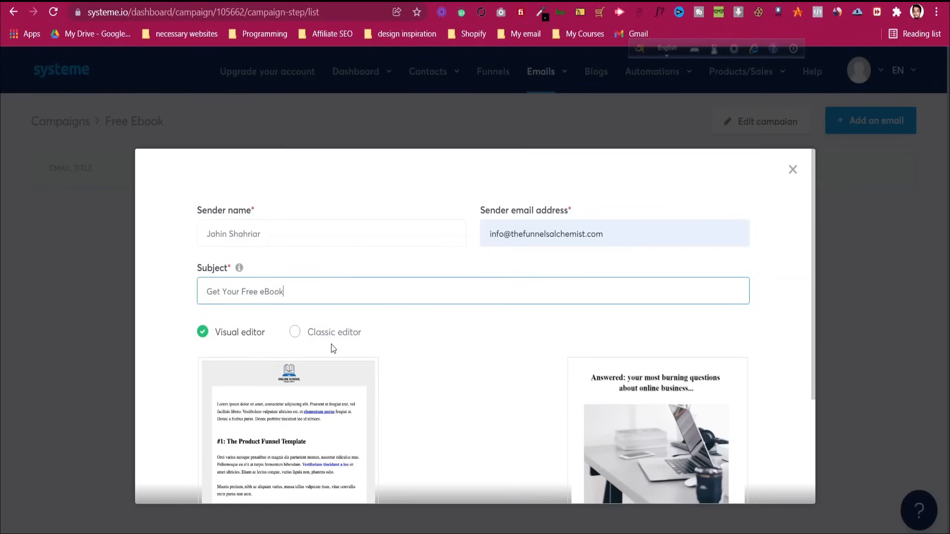
left_click(335, 339)
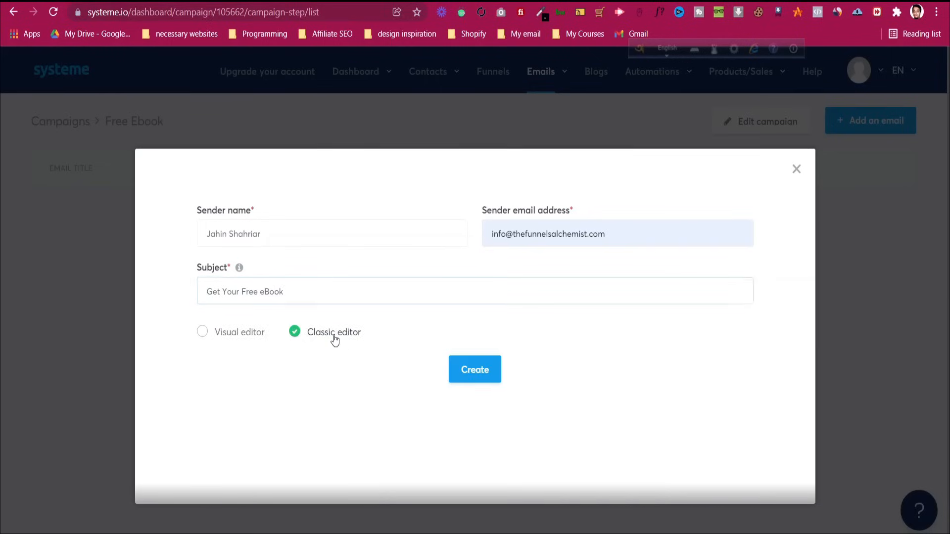
left_click(489, 369)
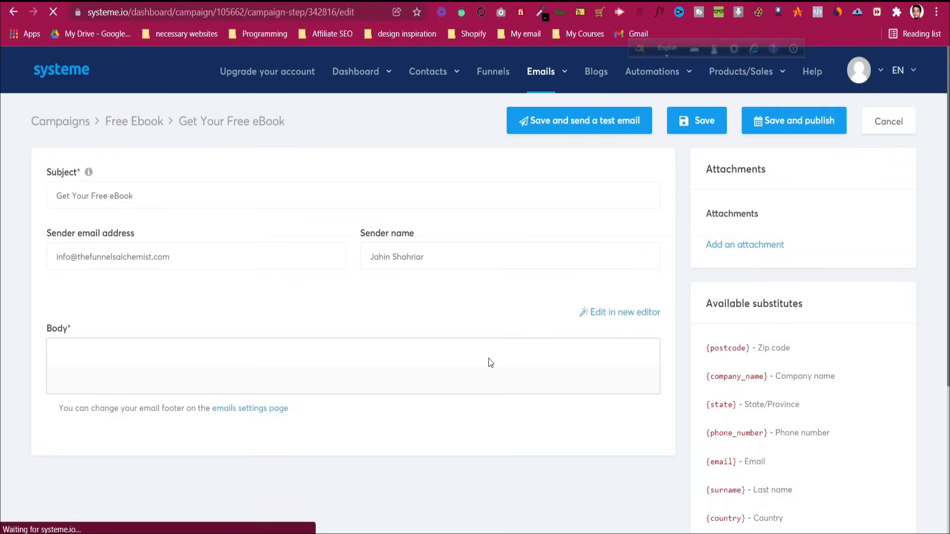
Copy the Email Sample document's text from the greeting through 'Talk soon.'
scroll(254, 266, "down", 3)
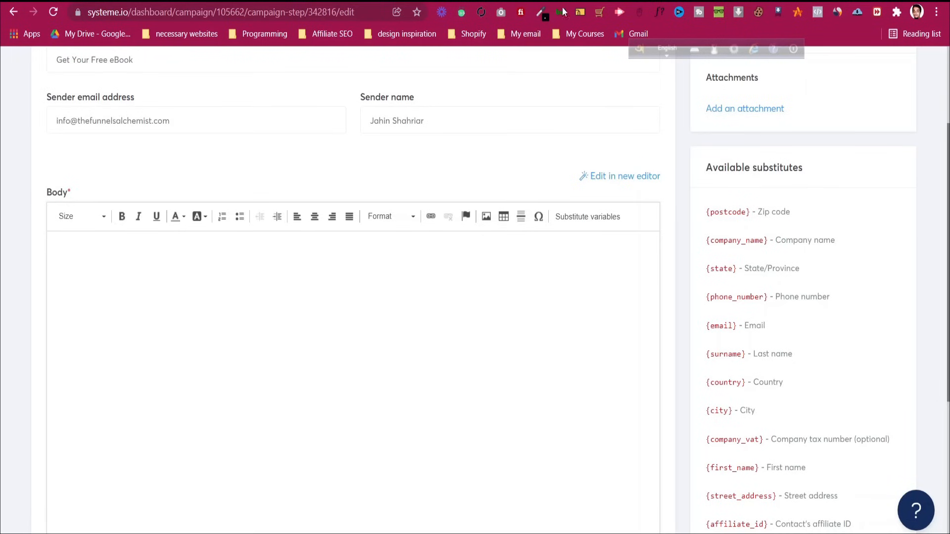
key("ctrl+Tab")
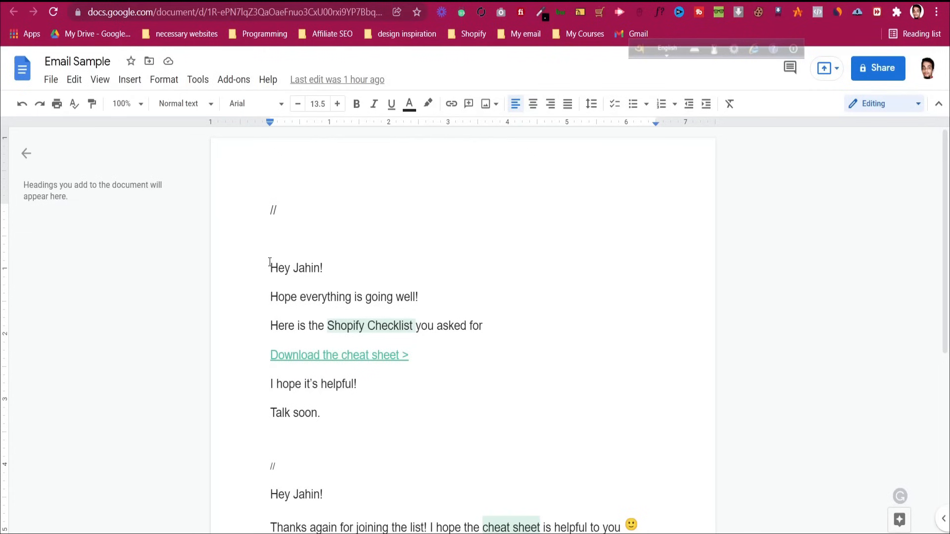
left_click_drag(270, 263, 327, 399)
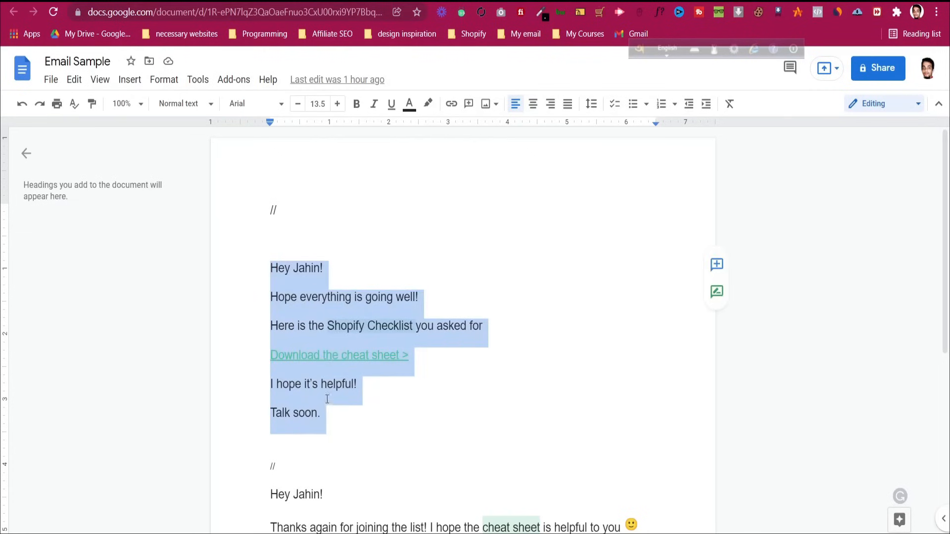
right_click(292, 342)
left_click(349, 192)
key("ctrl+Tab")
Paste the email text and replace the greeting name with the First name variable
left_click(244, 333)
key("ctrl+v")
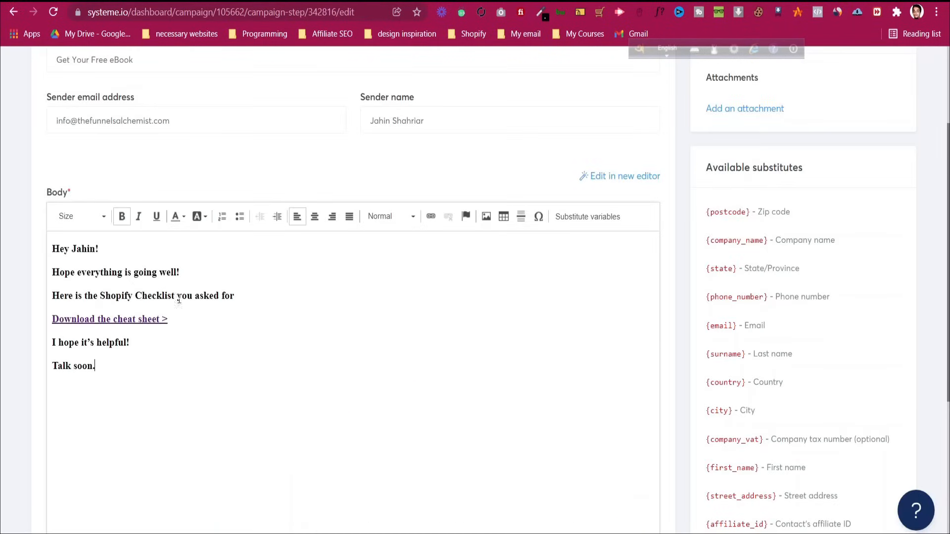
mouse_move(73, 250)
left_mouse_down()
mouse_move(100, 249)
mouse_move(74, 250)
left_mouse_up()
left_click(96, 250)
key("BackSpace")
left_click(592, 217)
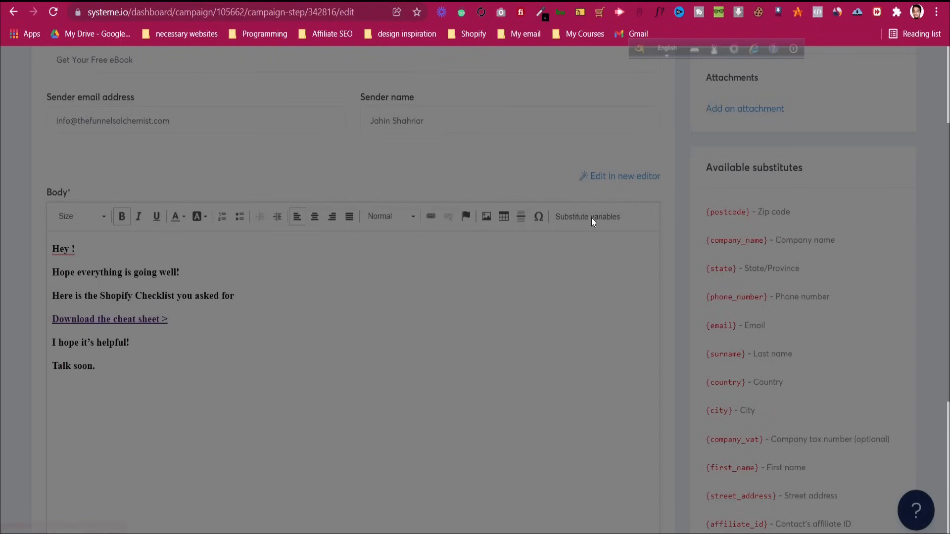
left_click(435, 252)
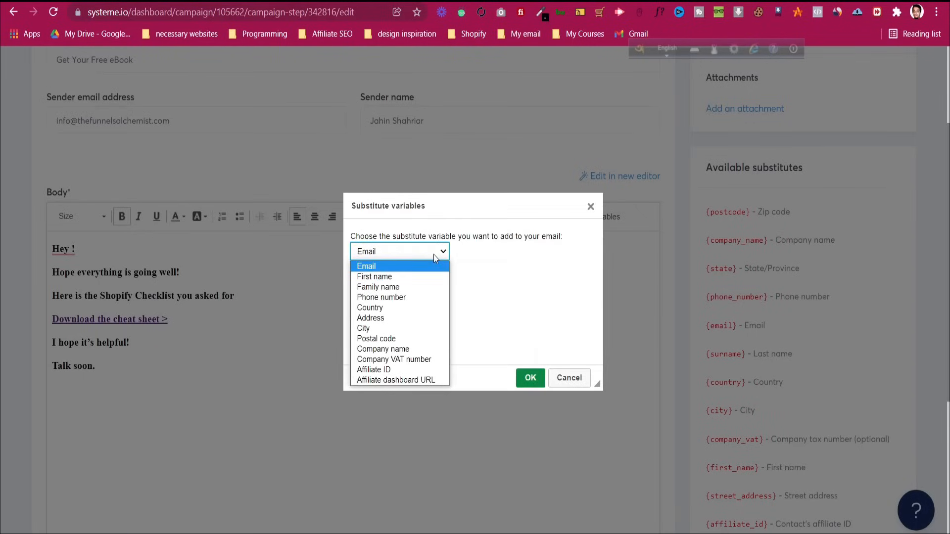
left_click(430, 274)
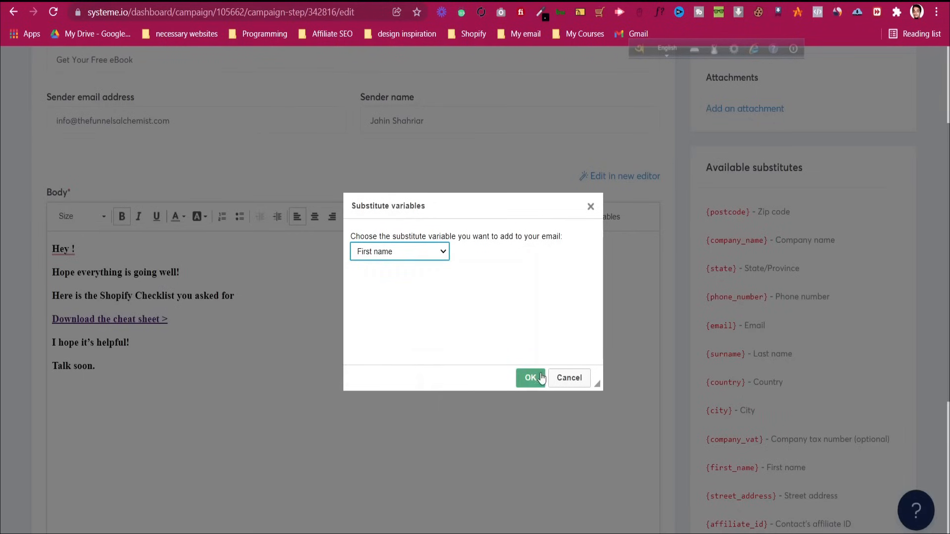
left_click(530, 378)
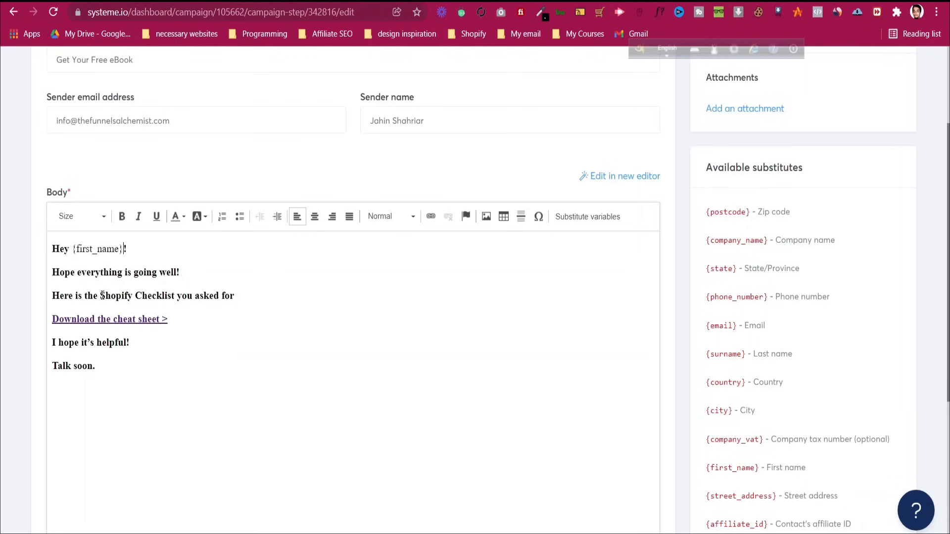
Unbold the two lines after the greeting and make 'Shopify Checklist' bold
left_click_drag(234, 295, 52, 272)
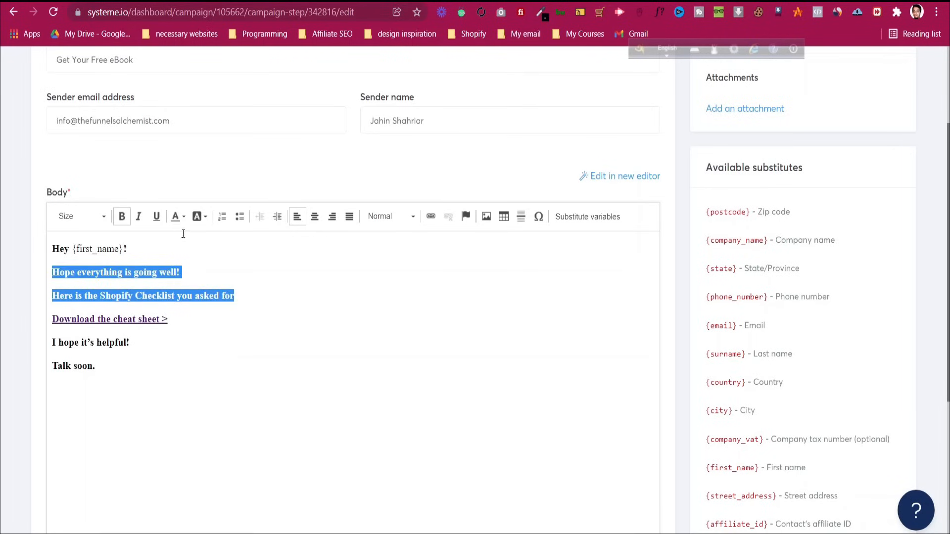
left_click(124, 217)
left_click_drag(97, 295, 169, 296)
left_click(122, 218)
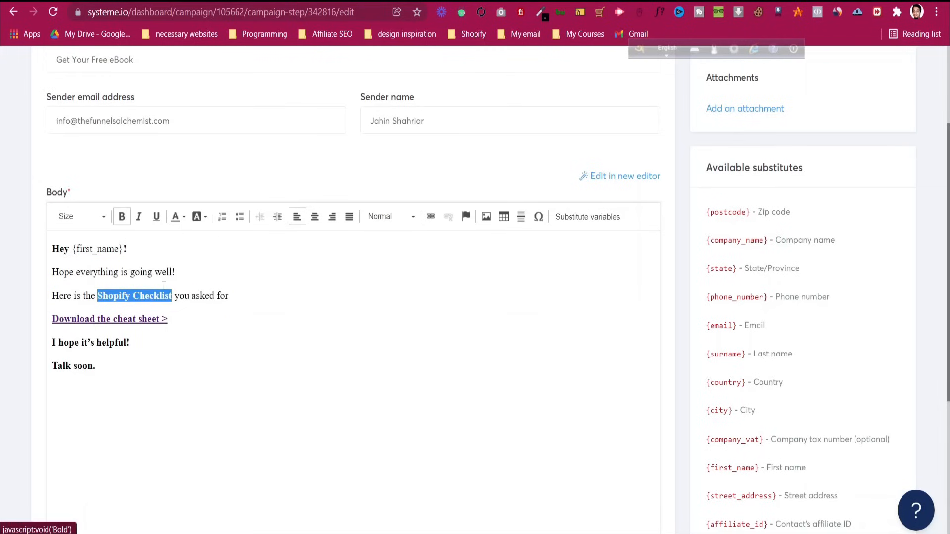
Remove the link from the 'Download the cheat sheet >' line, then go to Google Drive
left_click(171, 321)
left_click_drag(170, 321, 57, 320)
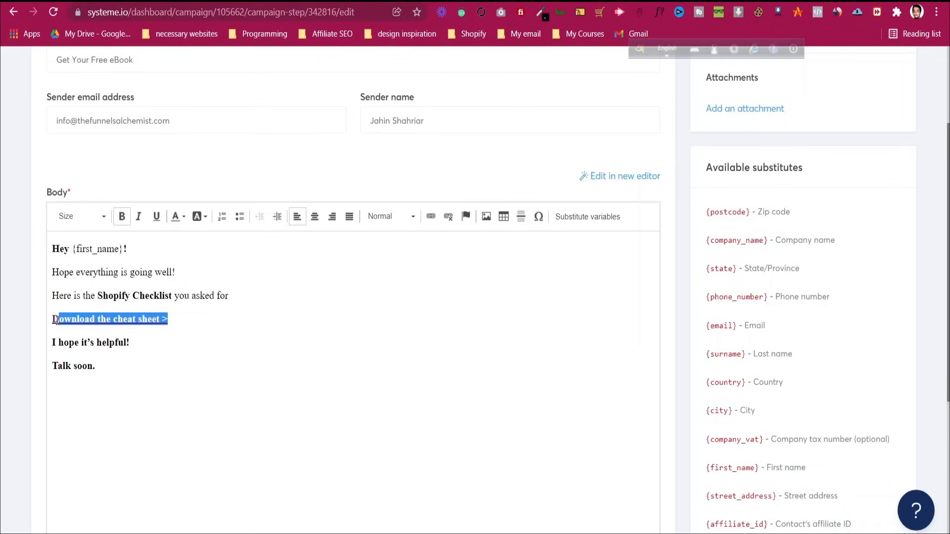
left_click(448, 217)
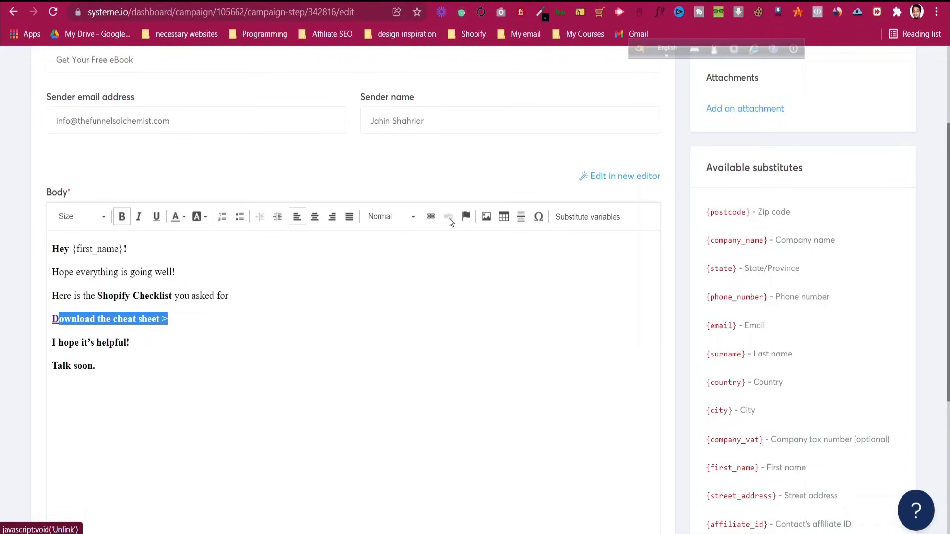
left_click_drag(169, 320, 51, 321)
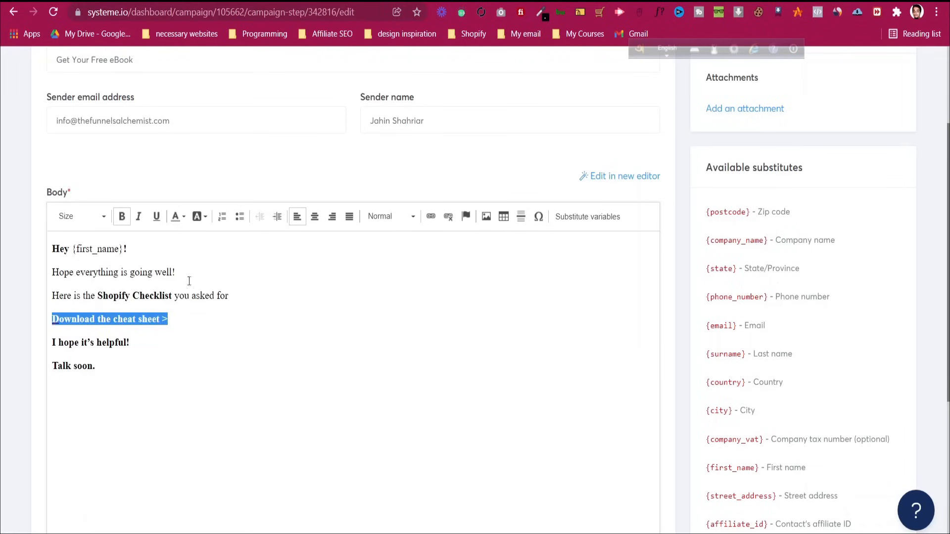
left_click(455, 218)
left_click(210, 316)
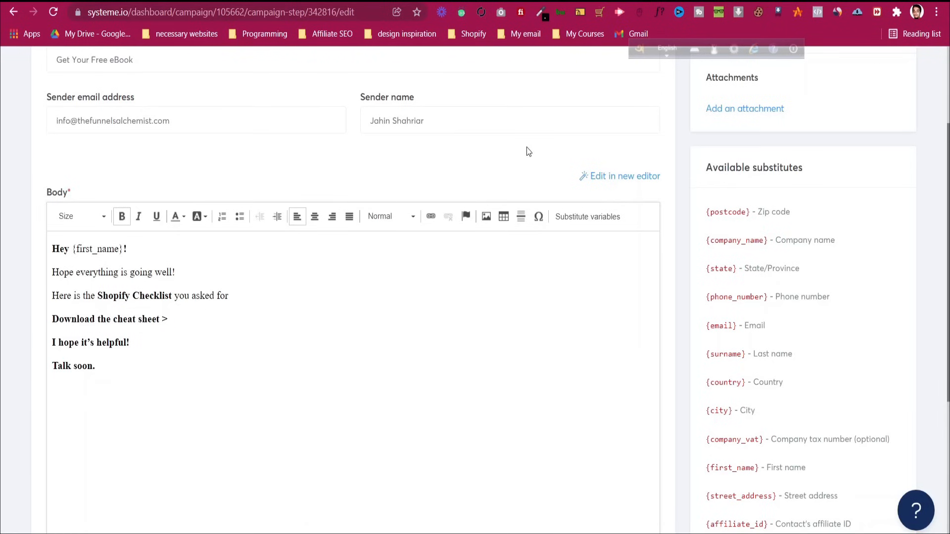
key("ctrl+Tab")
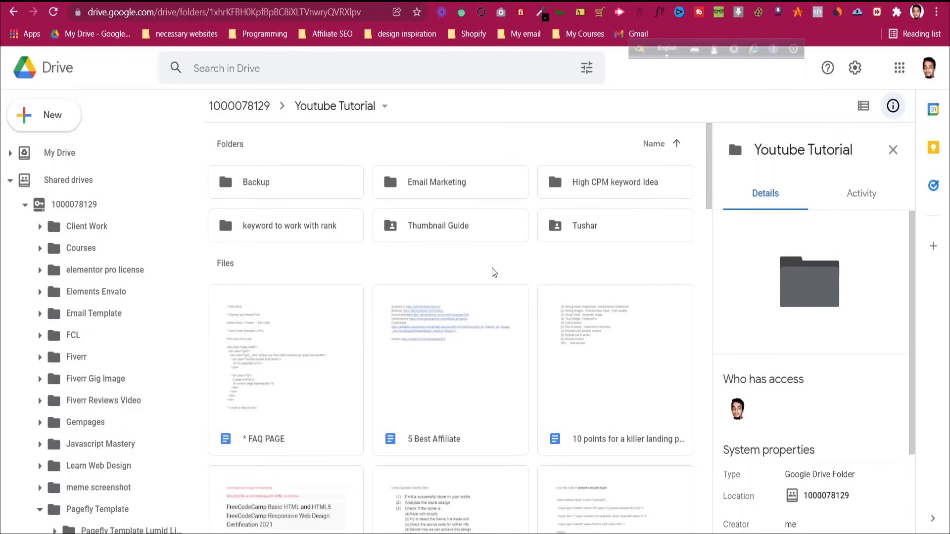
Share the '5 Best Affiliate' doc with anyone who has the link and copy that link
right_click(462, 359)
left_click(519, 294)
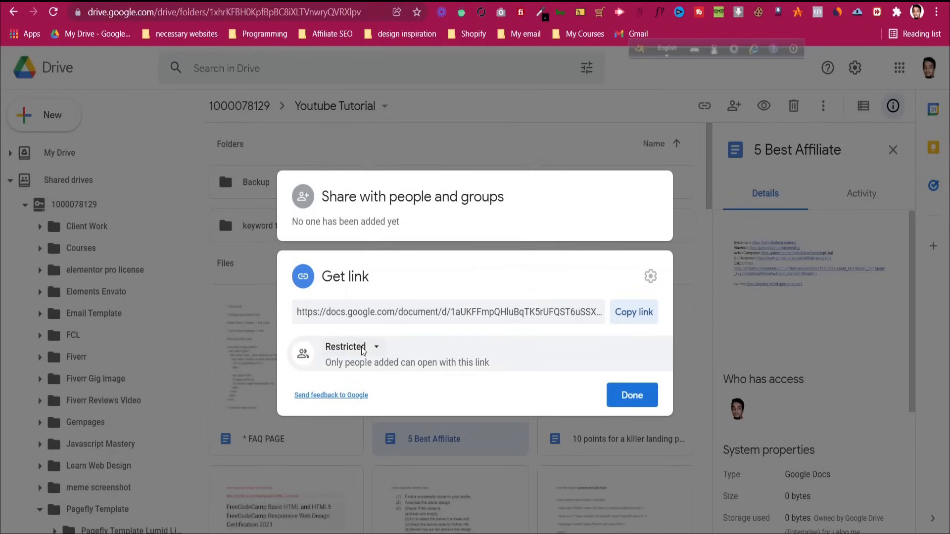
left_click(363, 348)
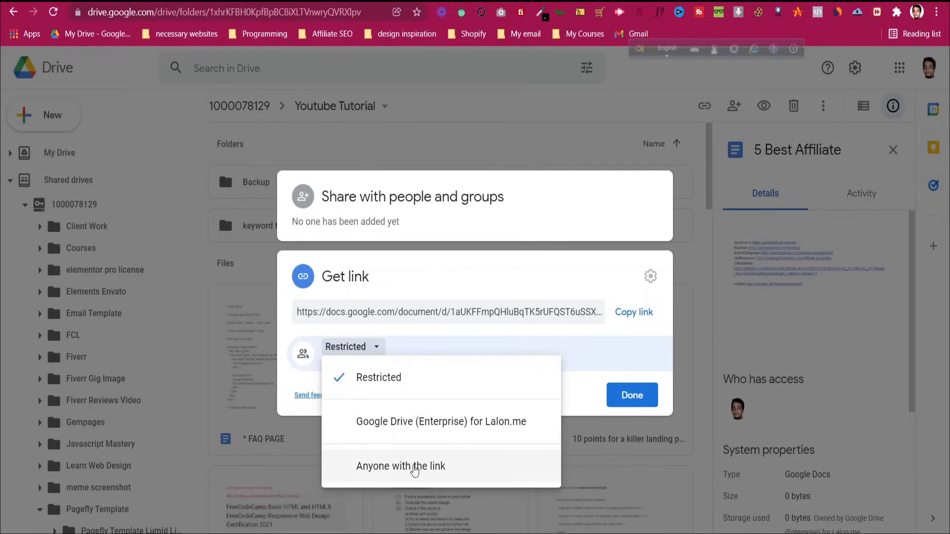
left_click(414, 466)
left_click(640, 319)
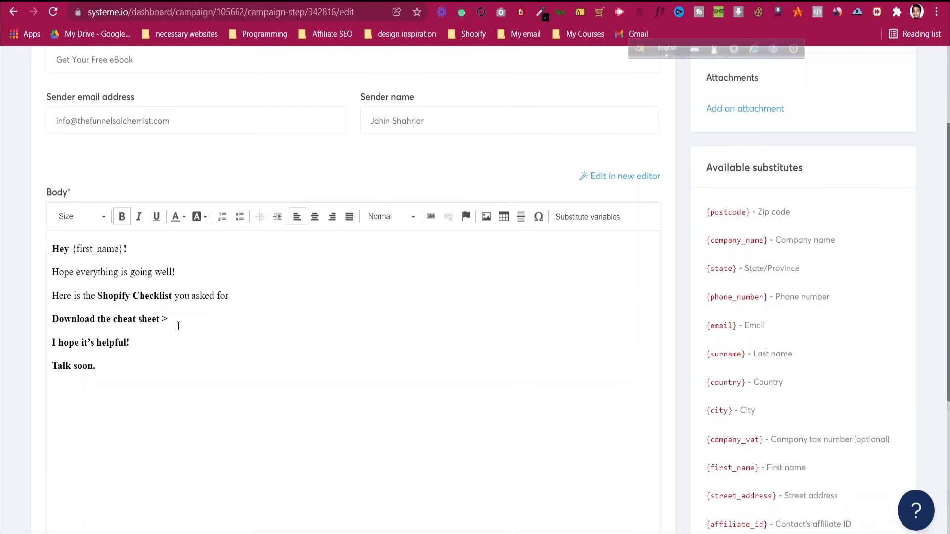
Link 'Download the cheat sheet >' to the copied doc URL, opening in a new window (_blank)
left_click_drag(168, 319, 51, 319)
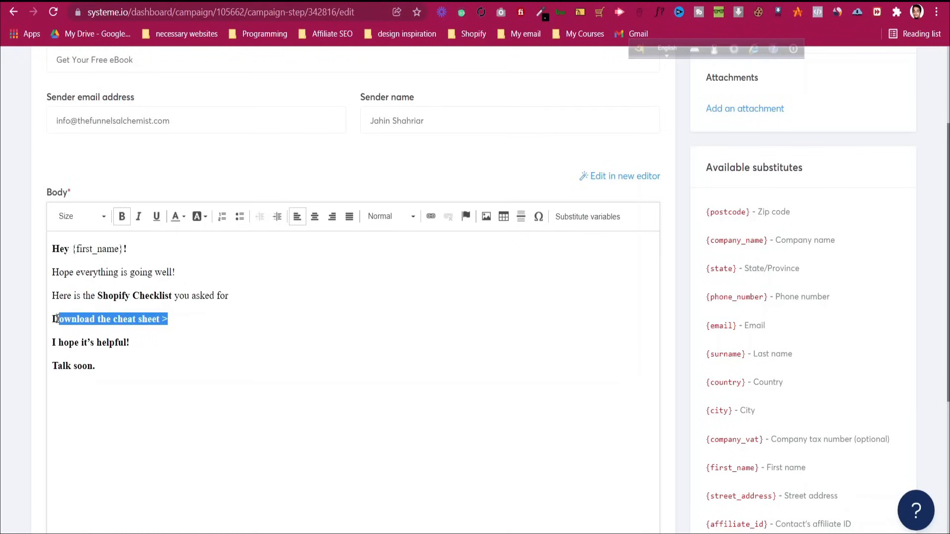
left_click(430, 222)
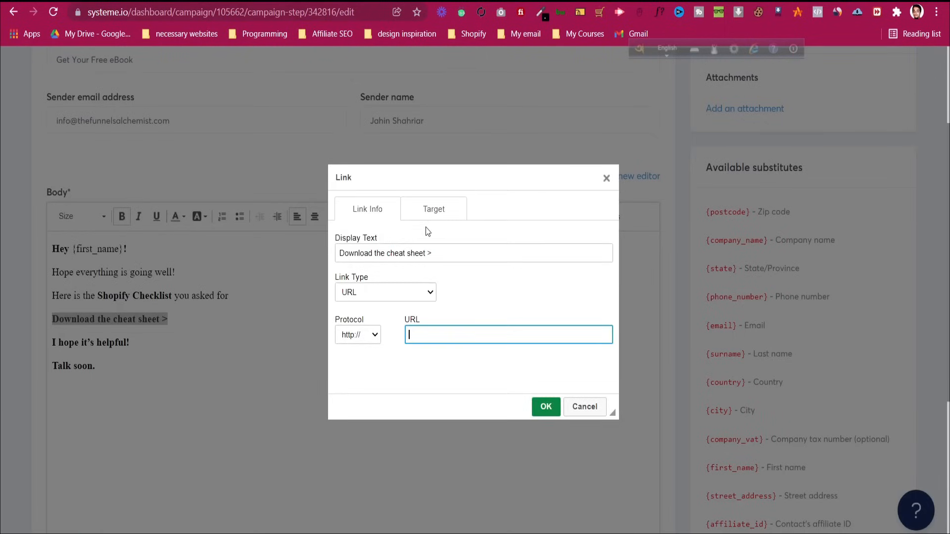
key("ctrl+v")
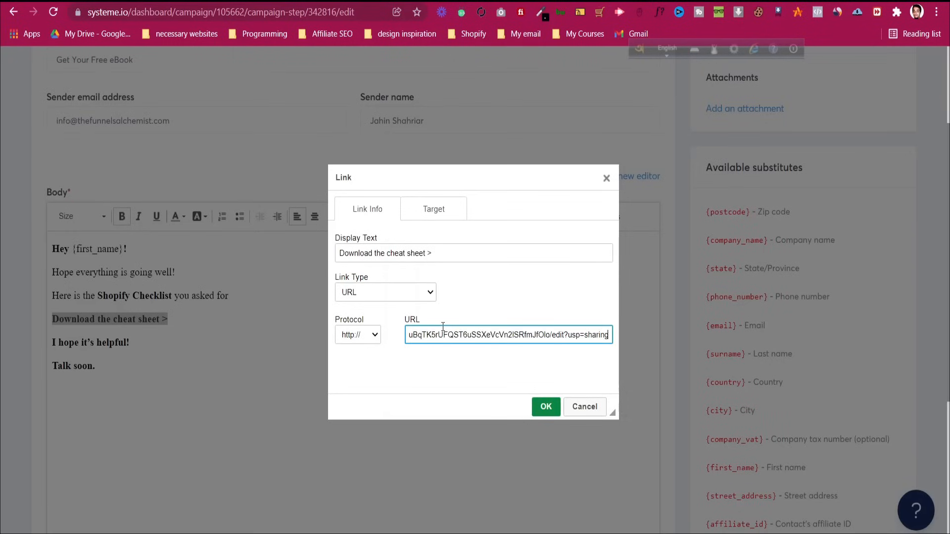
left_click(474, 320)
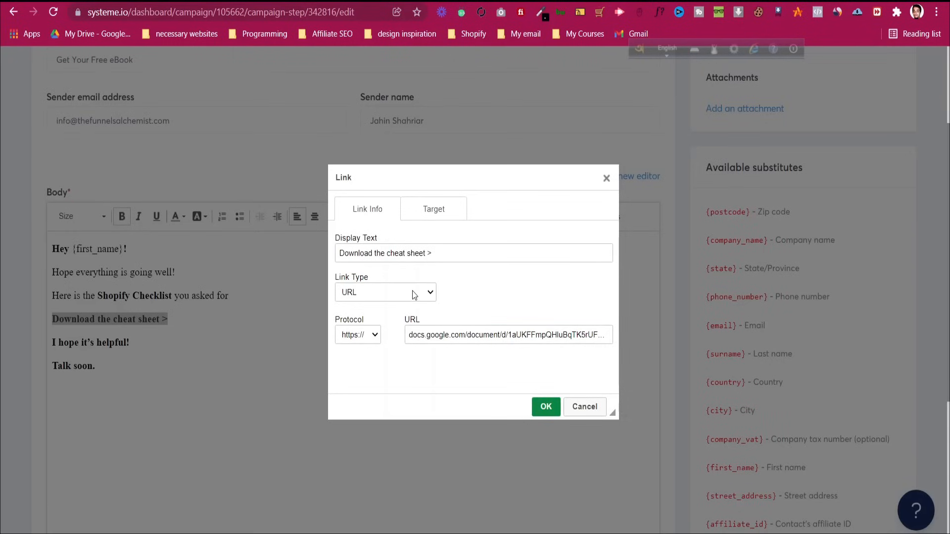
left_click(438, 209)
left_click(402, 252)
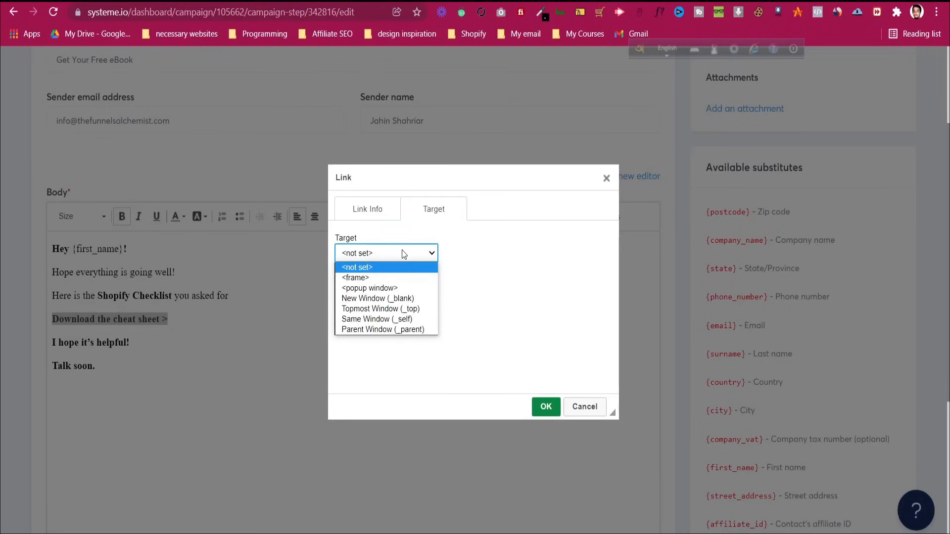
left_click(402, 298)
left_click(546, 407)
left_click(133, 339)
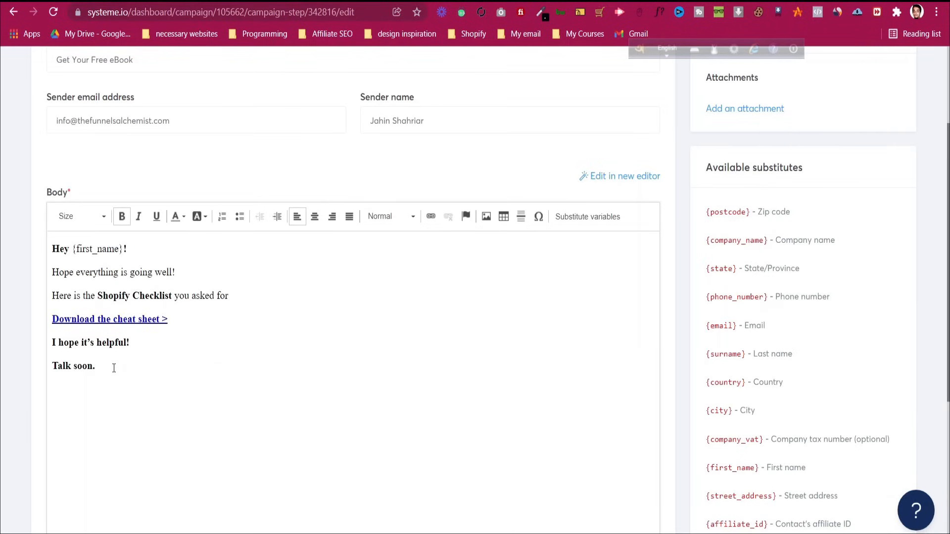
Add an unbolded 'Kind Regard' sign-off with the sender's name, unbold 'Talk soon.', and save
type("Kind Regard")
key("Return")
type("Jahin")
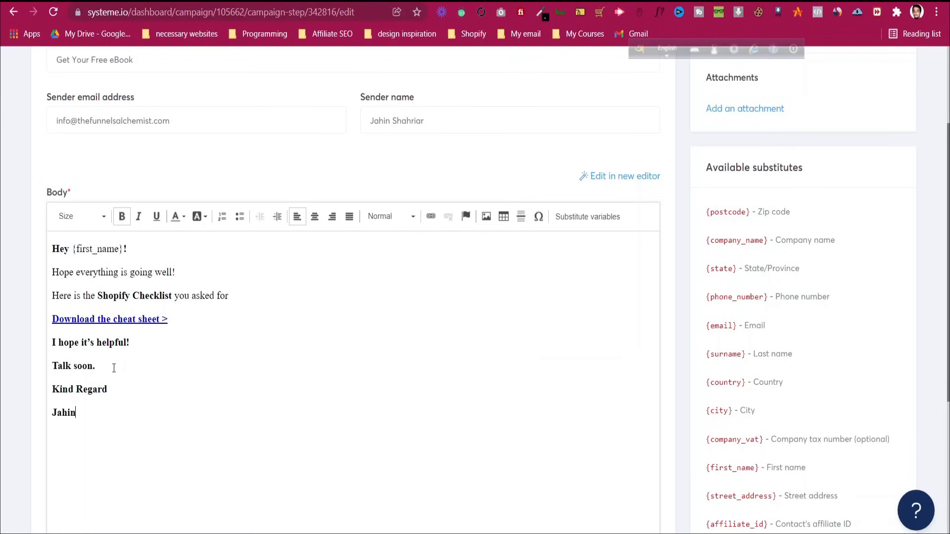
left_click_drag(110, 390, 52, 366)
left_click(121, 217)
left_click(122, 217)
scroll(376, 441, "down", 4)
scroll(620, 266, "up", 3)
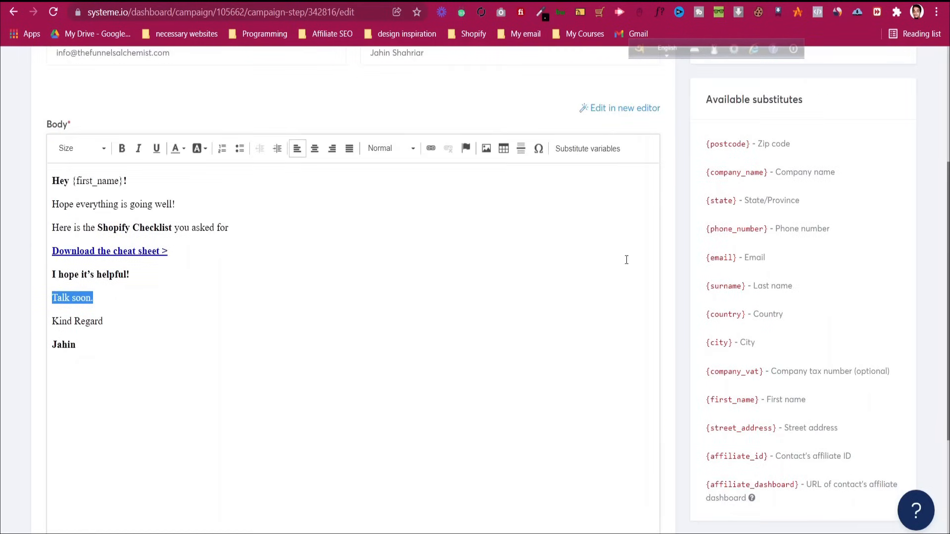
left_click(137, 342)
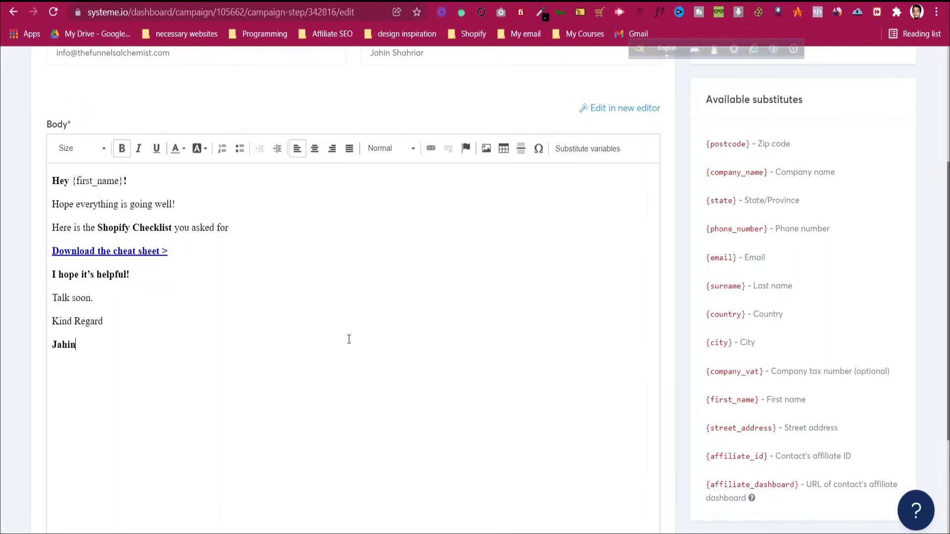
scroll(349, 340, "up", 3)
scroll(775, 224, "up", 2)
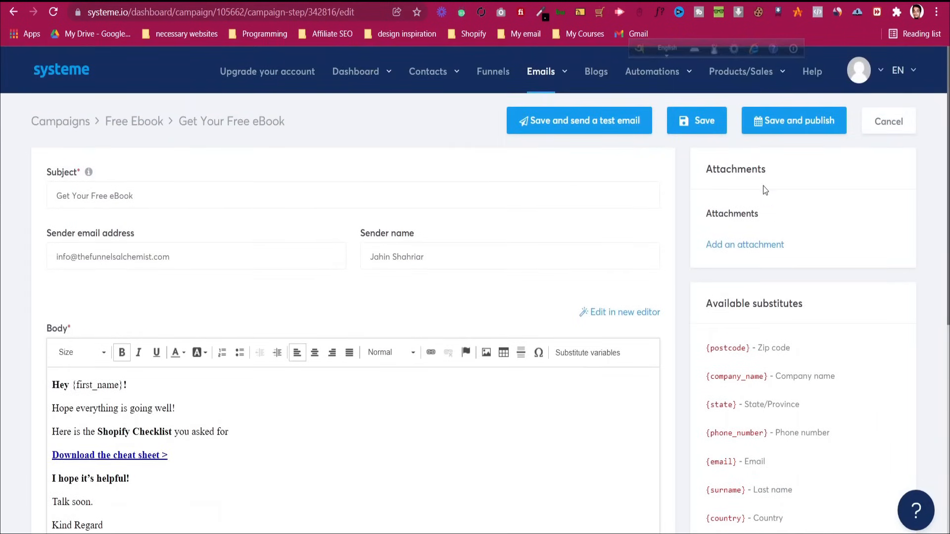
left_click(785, 126)
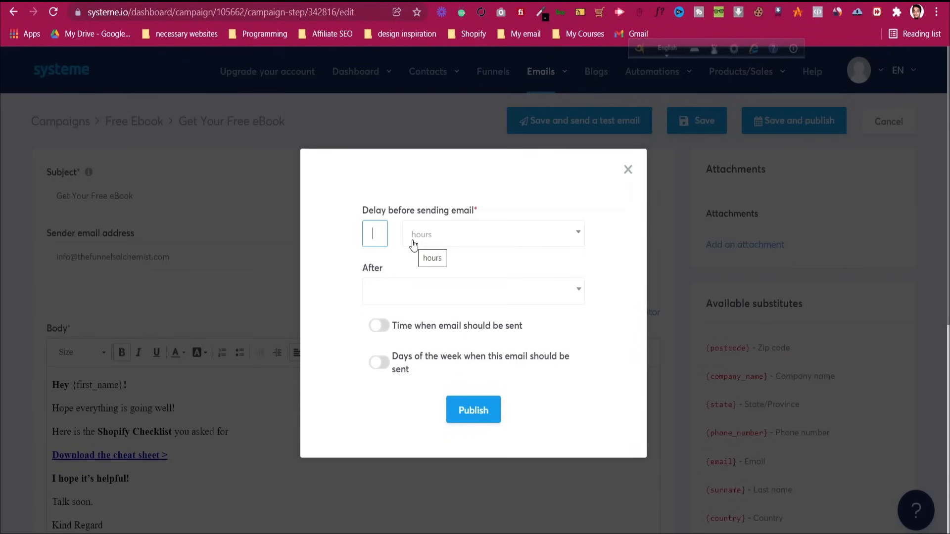
Publish the Get Your Free eBook email with a delay of 0
type("0")
left_click(333, 275)
left_click(391, 302)
left_click(483, 410)
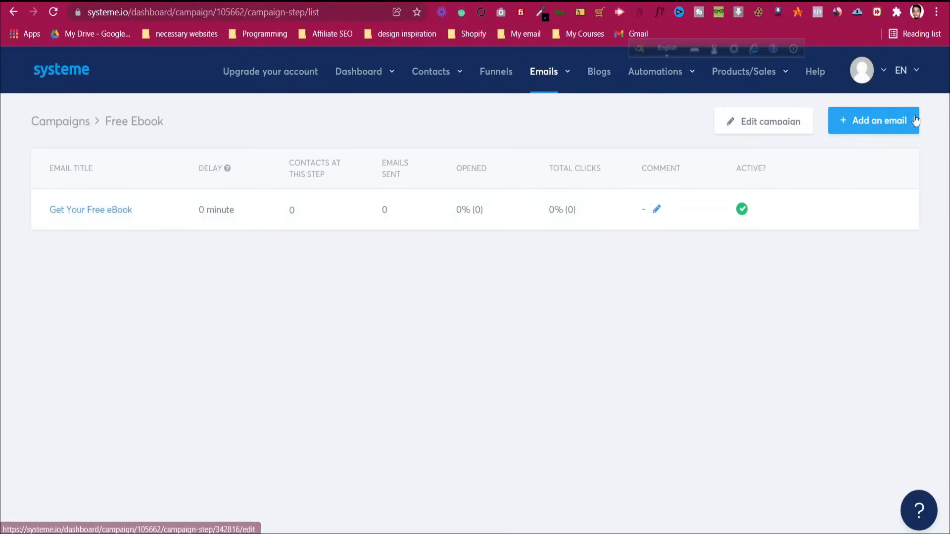
Create a 'Free Course' email with the info sender address and sender's name, then select the sample email text
left_click(895, 127)
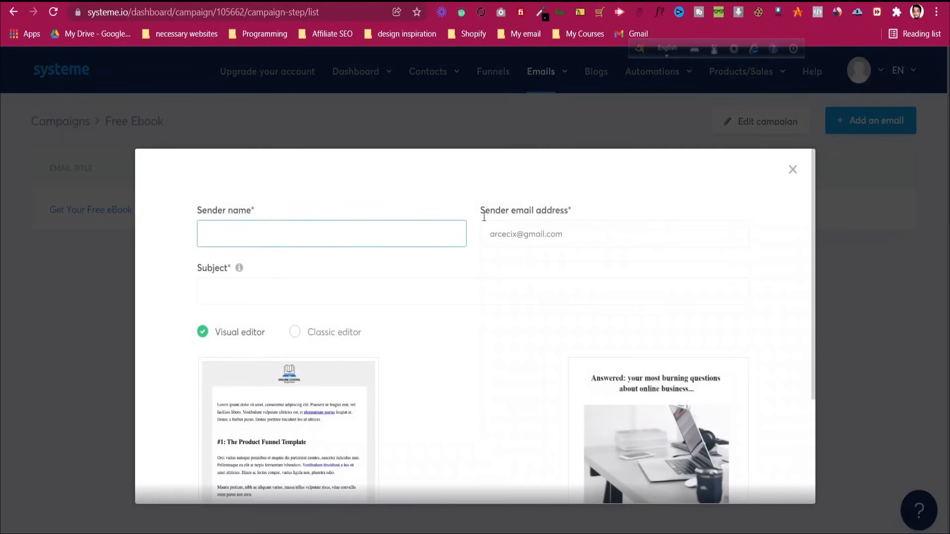
left_click(556, 229)
key("ctrl+a")
type("in")
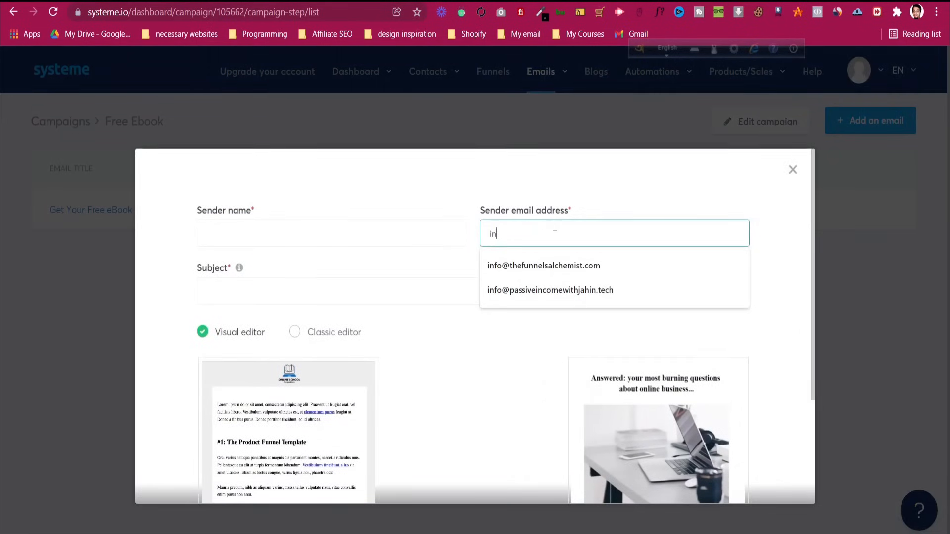
key("Down")
key("Return")
left_click(368, 227)
type("Jahin")
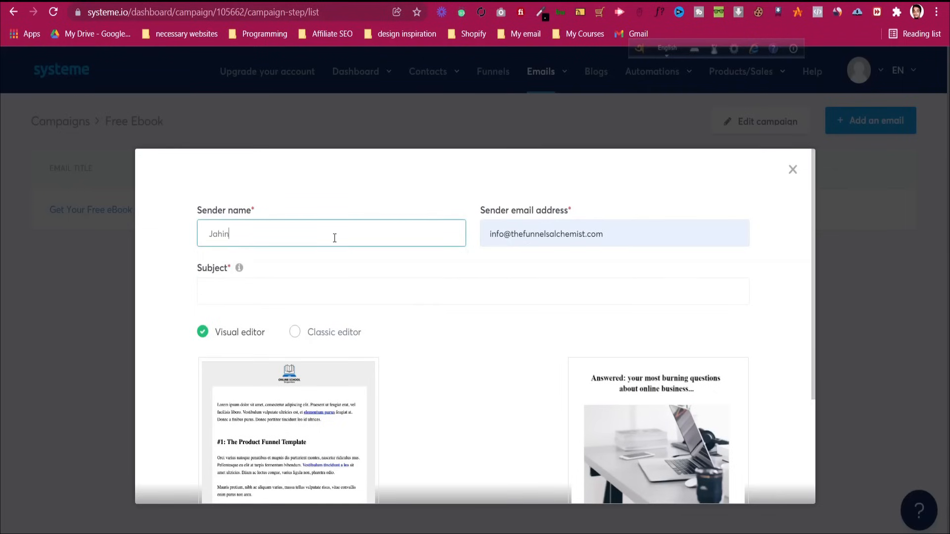
type(" Shahriar")
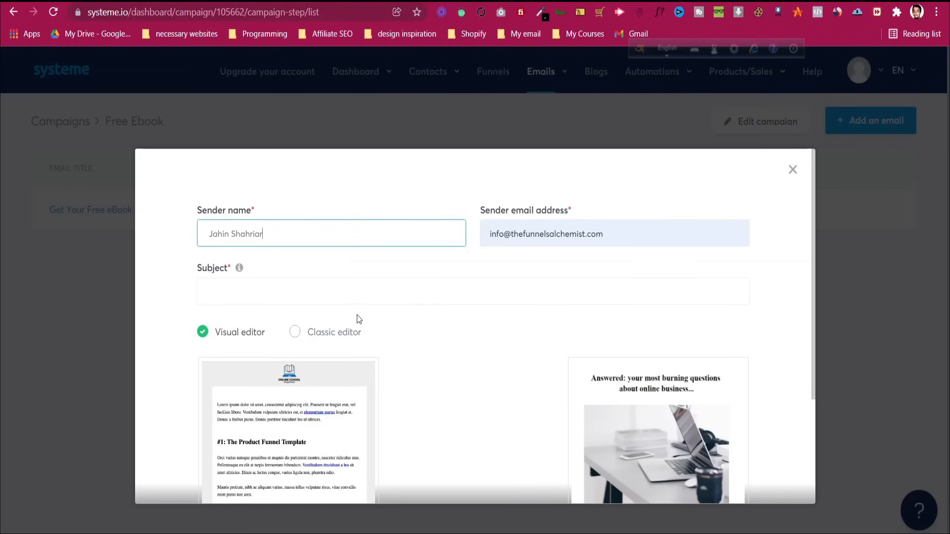
left_click(355, 296)
type("Free Course")
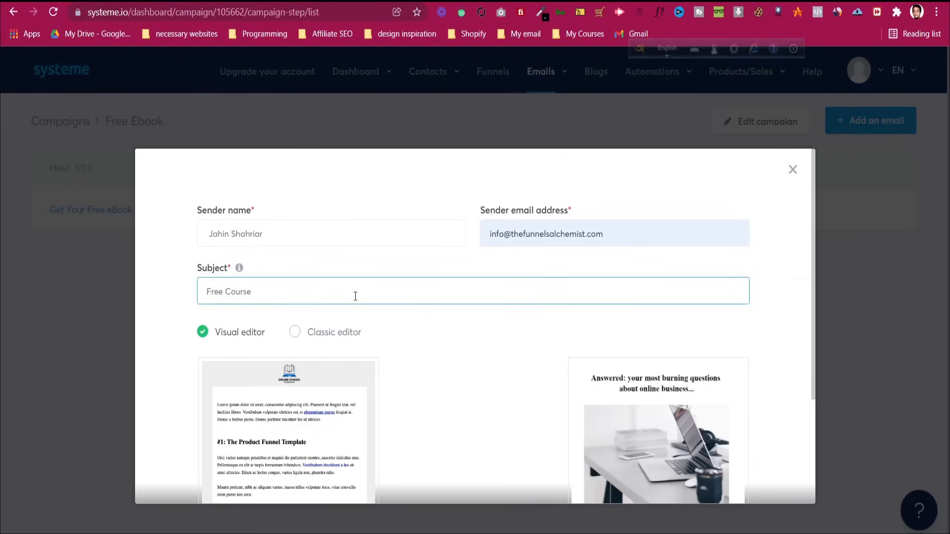
scroll(486, 388, "down", 3)
left_click(491, 457)
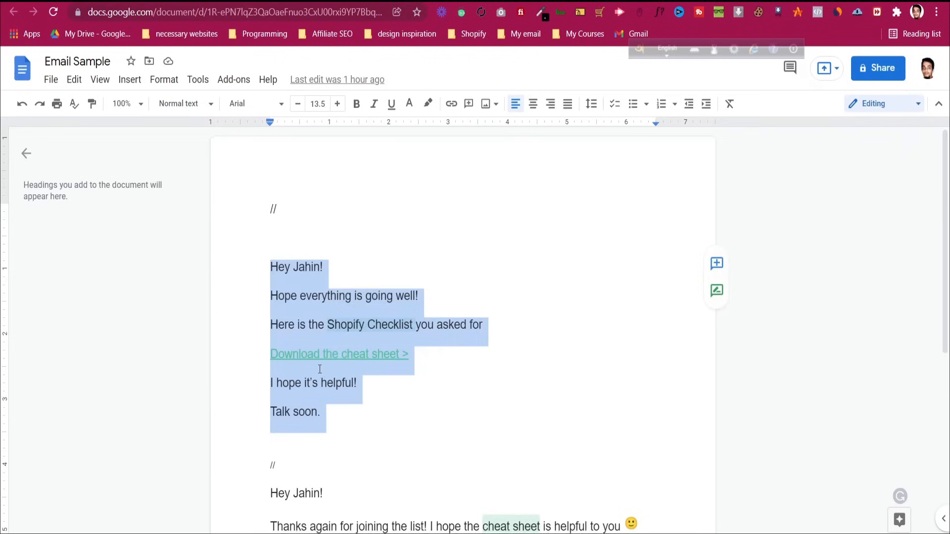
scroll(274, 232, "down", 5)
left_click_drag(270, 223, 443, 454)
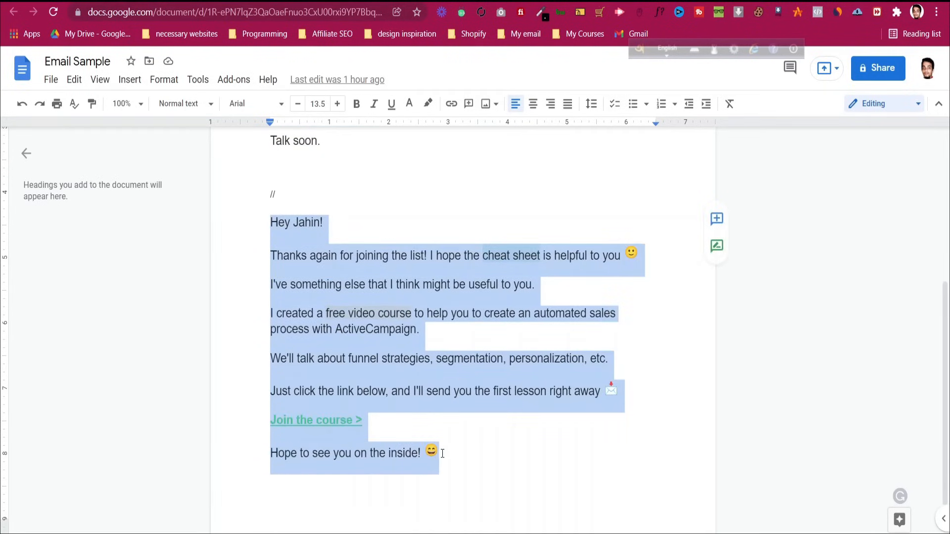
Copy the selected sample email text and return to the email editor
right_click(374, 329)
left_click(429, 192)
key("ctrl+Tab")
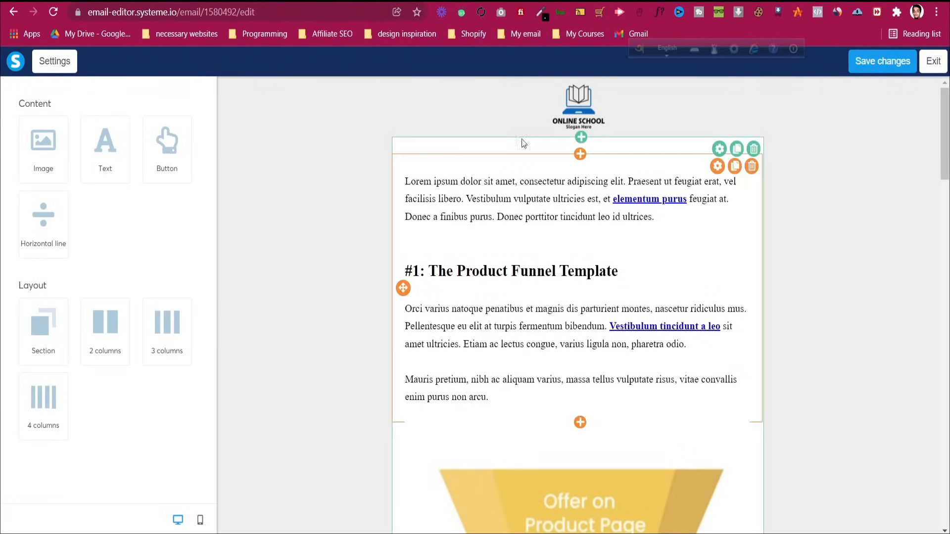
scroll(618, 267, "down", 8)
scroll(619, 271, "down", 4)
scroll(618, 271, "up", 12)
Exit the visual editor and confirm switching to the old editor
left_click(70, 64)
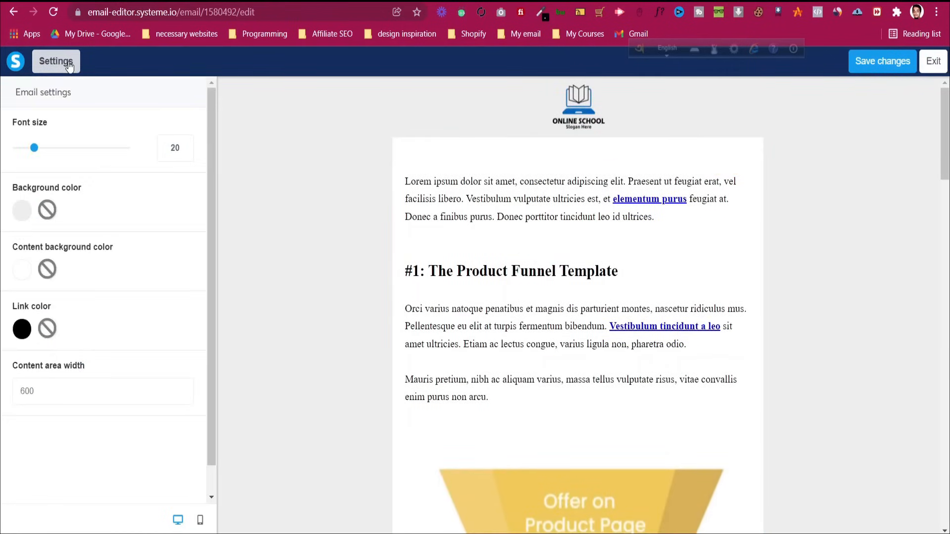
left_click(933, 61)
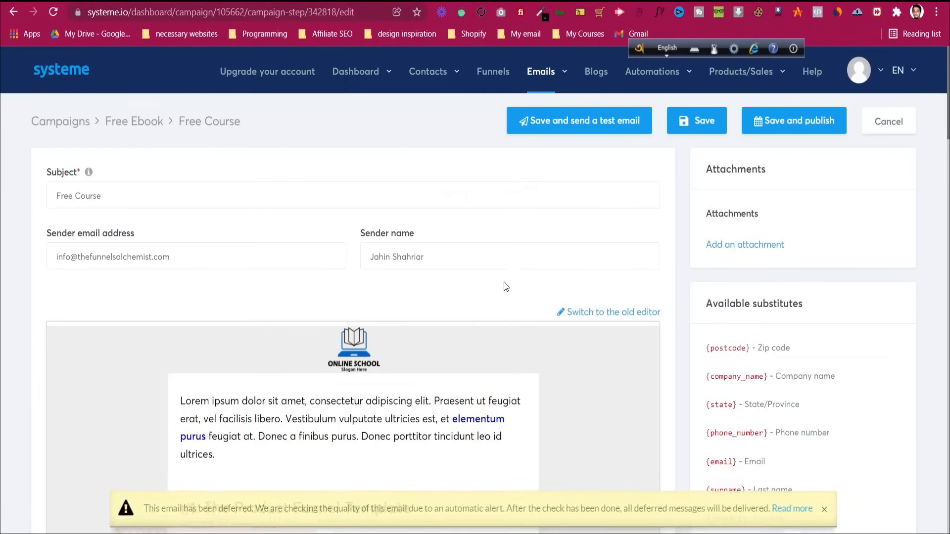
scroll(510, 286, "down", 2)
left_click(608, 244)
left_click(466, 336)
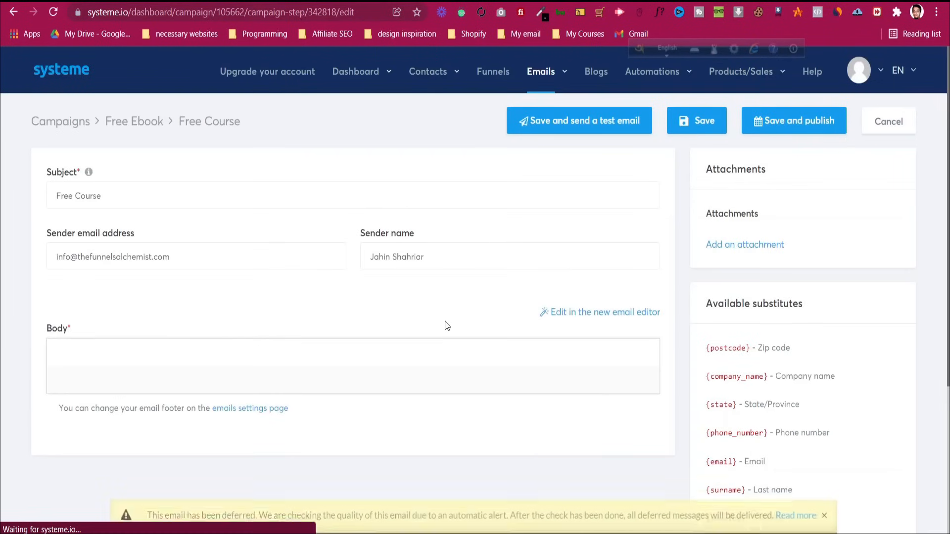
Paste the sample email into the body and make the words 'free video' bold
scroll(454, 327, "down", 4)
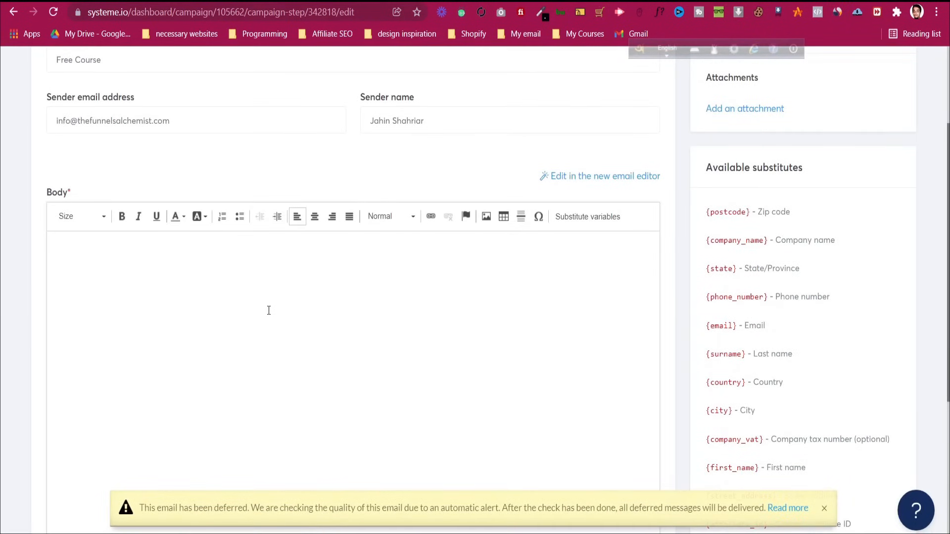
key("ctrl+v")
left_click_drag(51, 246, 366, 370)
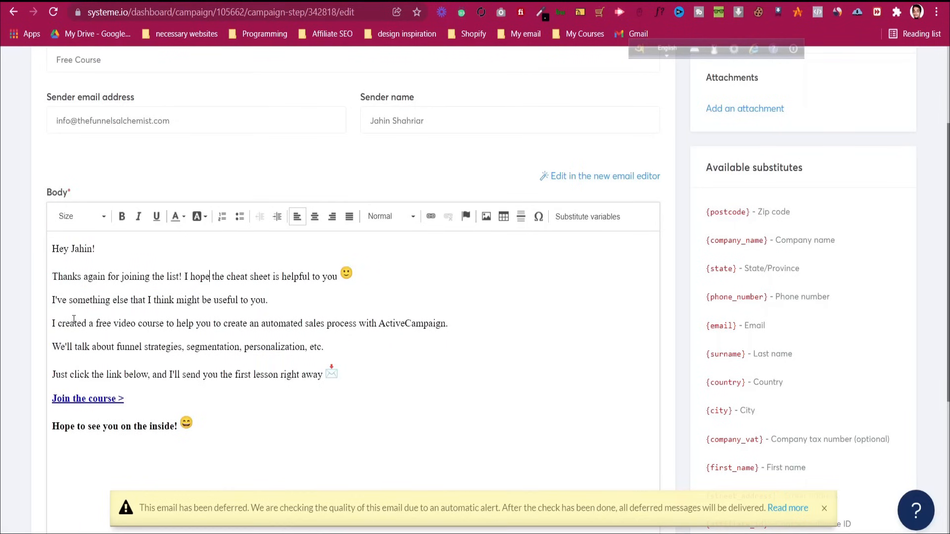
left_click_drag(96, 324, 138, 325)
left_click(122, 216)
left_click(171, 322)
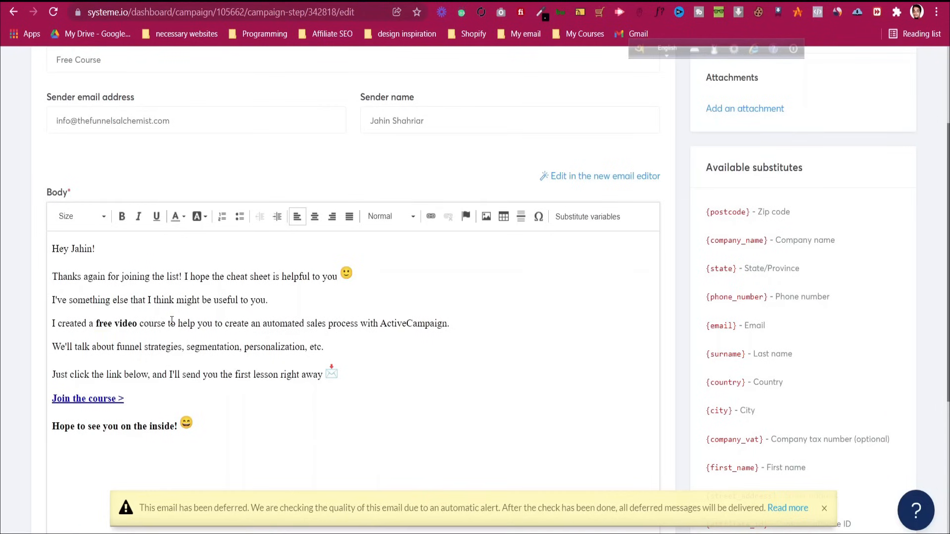
left_click_drag(126, 400, 49, 401)
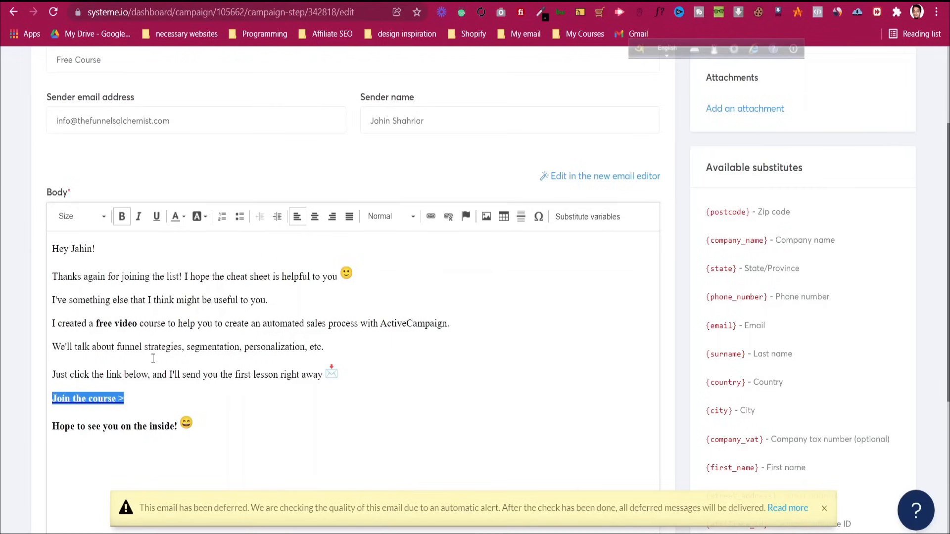
scroll(153, 358, "down", 1)
left_click(300, 280)
scroll(736, 272, "up", 3)
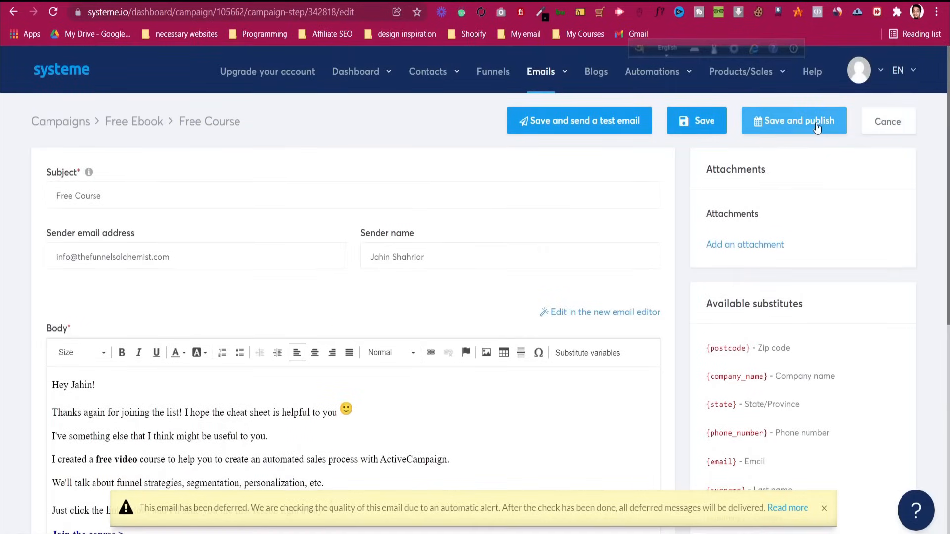
Publish the Free Course email with a 1-day sending delay
left_click(816, 127)
left_click(462, 240)
left_click(433, 292)
left_click(378, 238)
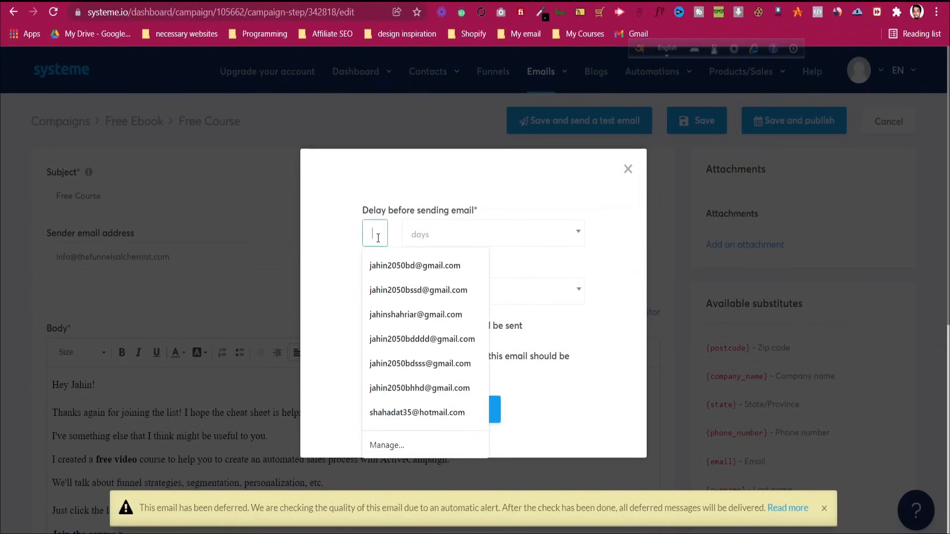
type("1")
left_click(431, 192)
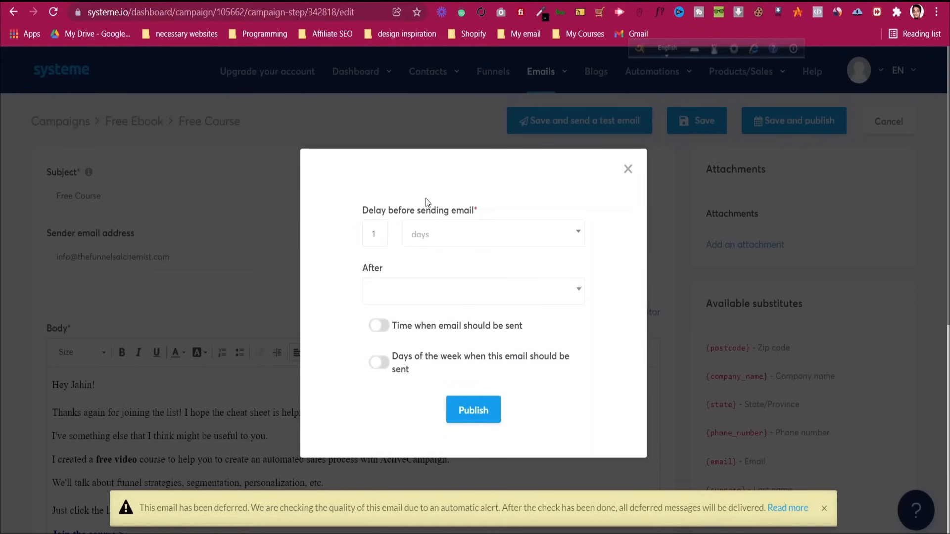
left_click(485, 410)
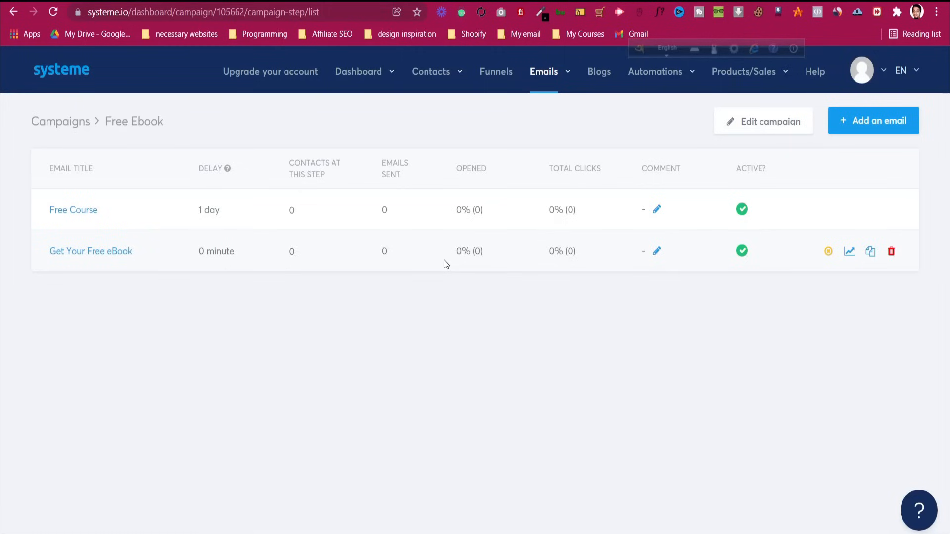
mouse_move(754, 77)
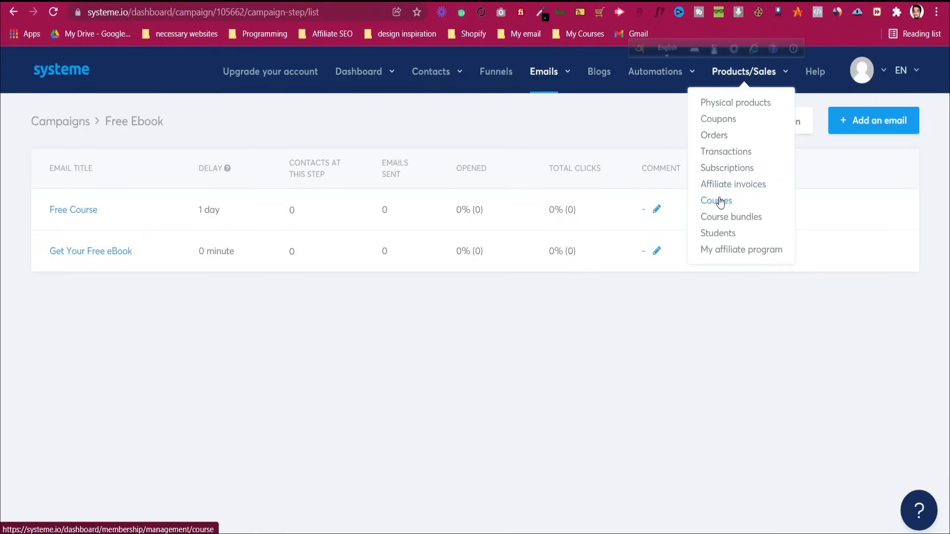
Start a new course named 'Shopify Tutorial' from the Courses page
left_click(721, 202)
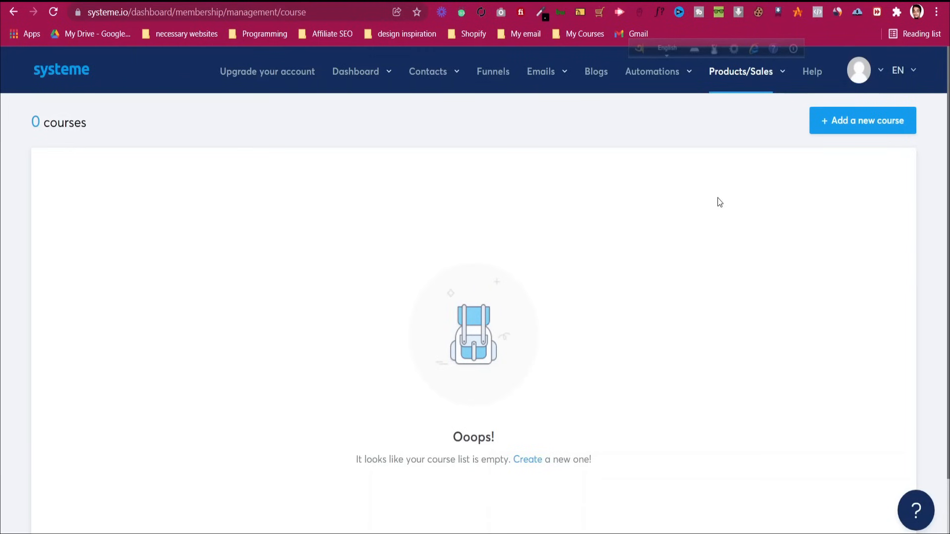
left_click(869, 127)
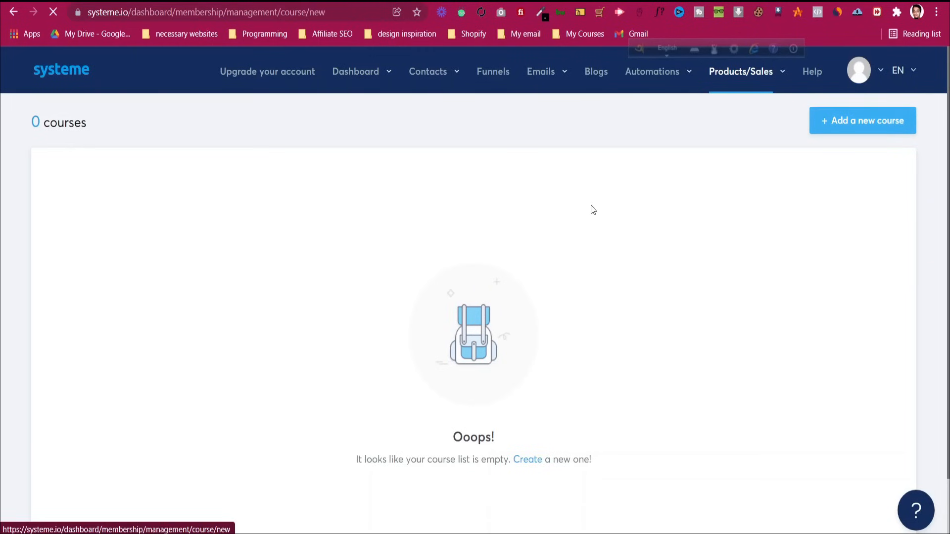
left_click(219, 204)
type("Shop")
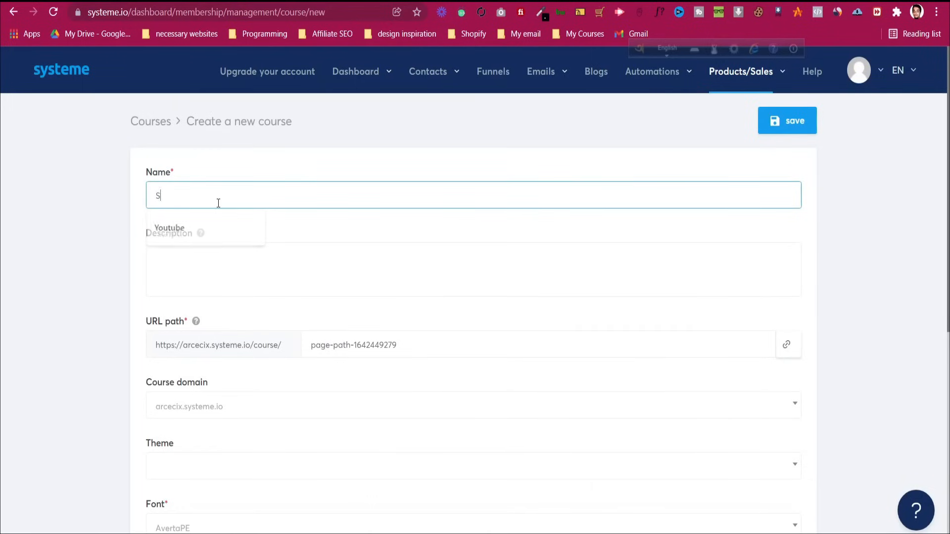
type("ify Tutorial")
Fill the course description with the two free-course paragraphs from the email sample doc
left_click(221, 253)
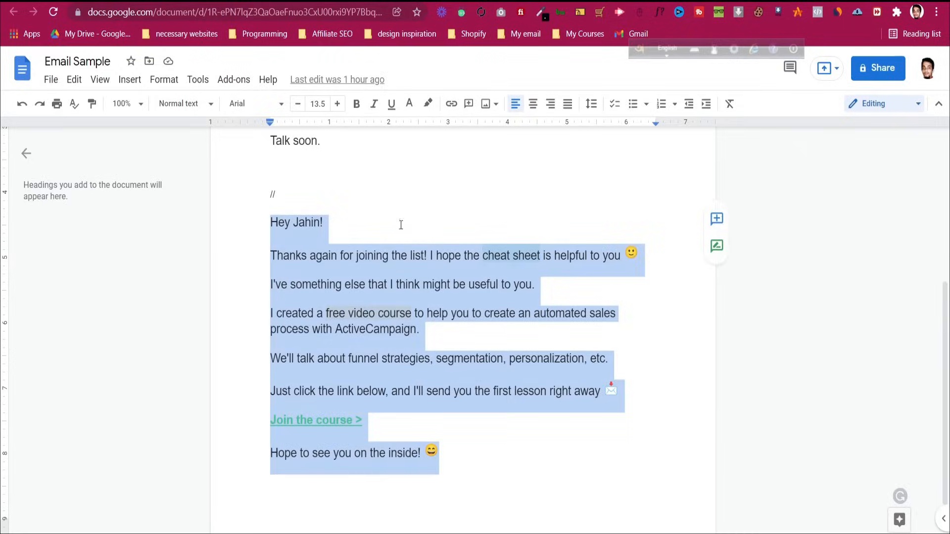
left_click(312, 282)
left_click_drag(270, 283, 430, 334)
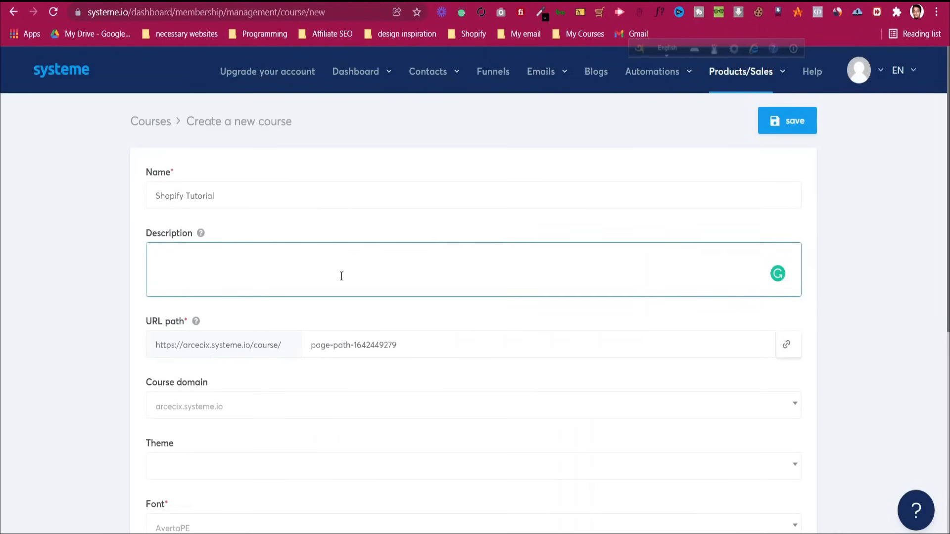
type("I've something else that I think might be useful to you. I created a free video course to help you to create an automated sales process with ActiveCampaign.")
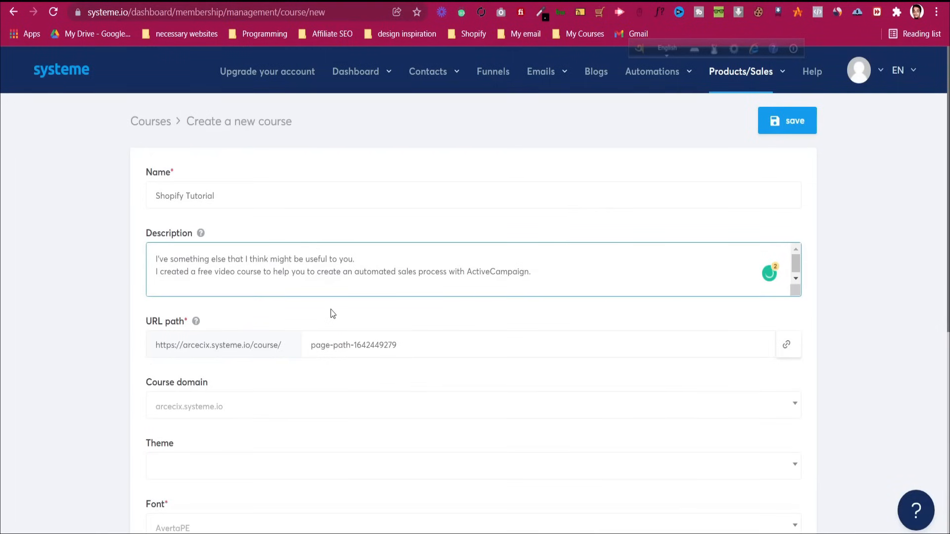
scroll(331, 311, "down", 1)
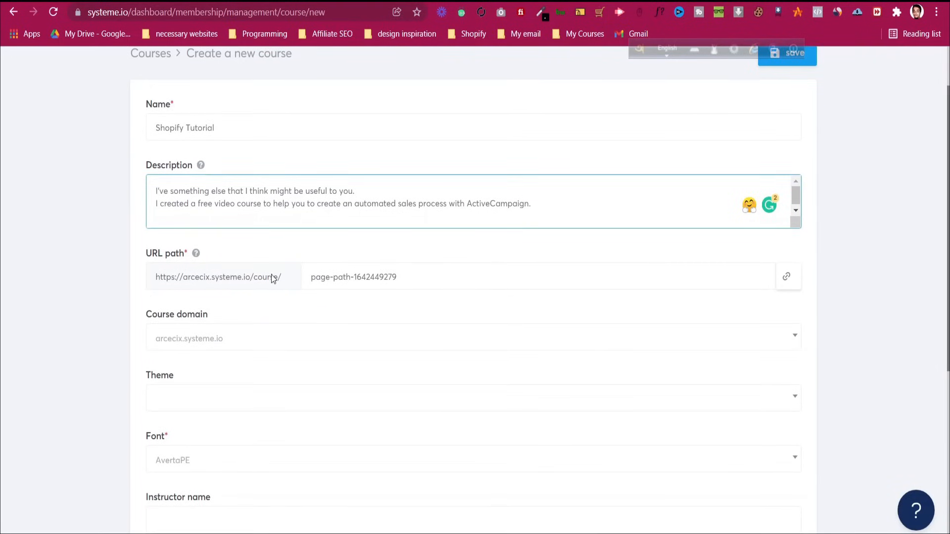
Set the URL path to 'shopify-tutorial' and keep the arcecix.systeme.io course domain
left_click(415, 273)
key("ctrl+a")
type("shopify-tutorial")
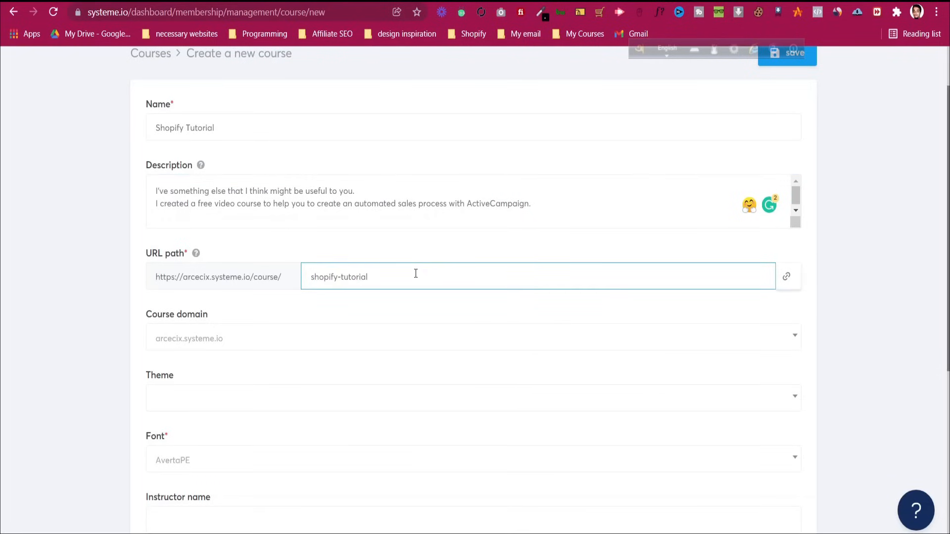
left_click(356, 304)
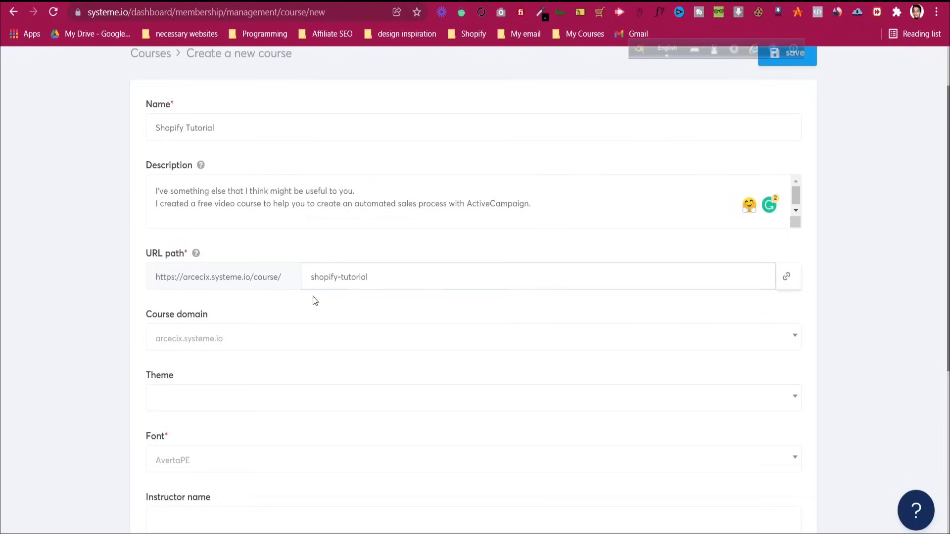
left_click(304, 346)
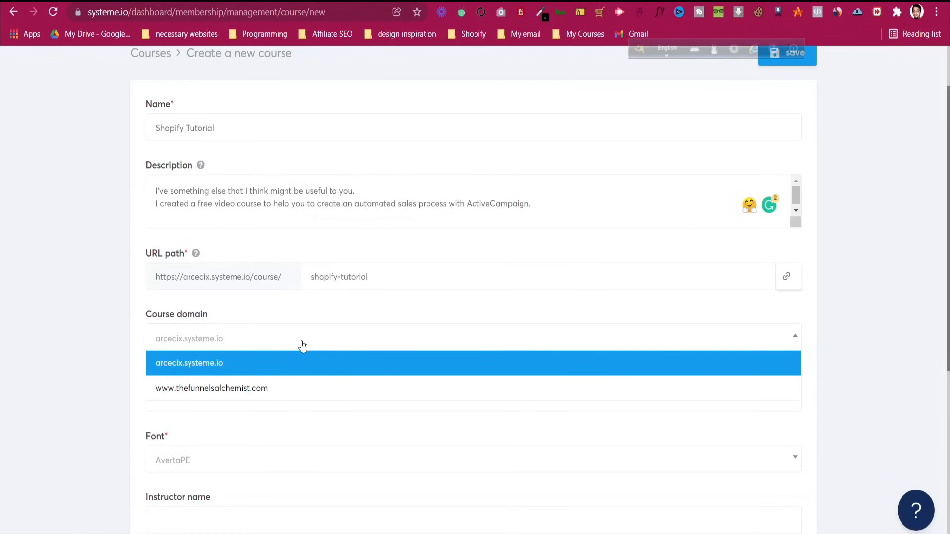
left_click(293, 395)
left_click(282, 341)
left_click(280, 358)
Leave the theme unchanged and enter the instructor's full name
scroll(286, 316, "down", 3)
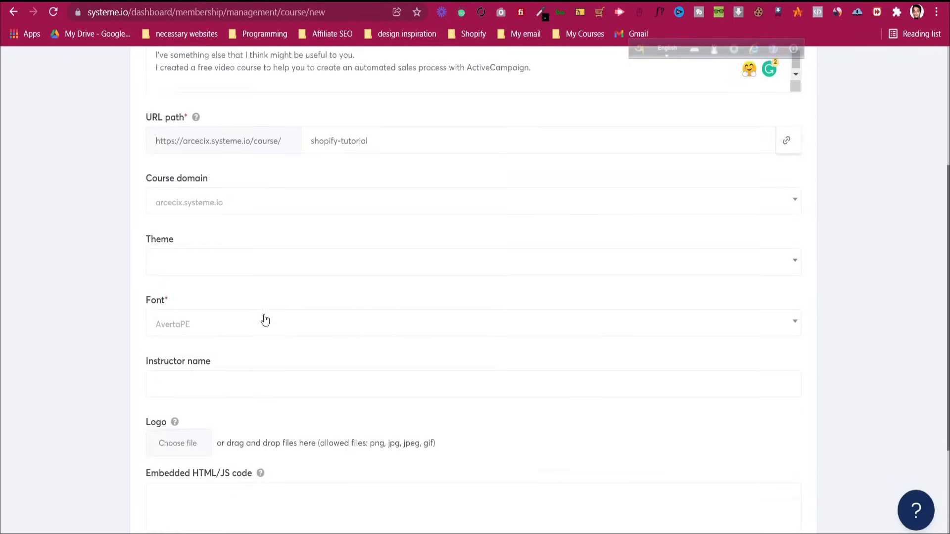
left_click(223, 266)
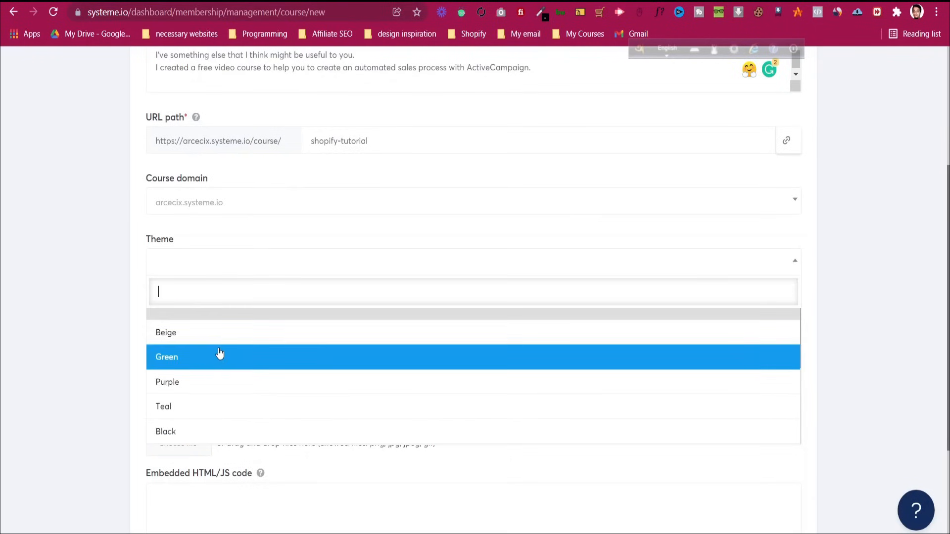
scroll(179, 363, "down", 4)
scroll(180, 365, "up", 4)
left_click(139, 269)
scroll(139, 267, "down", 1)
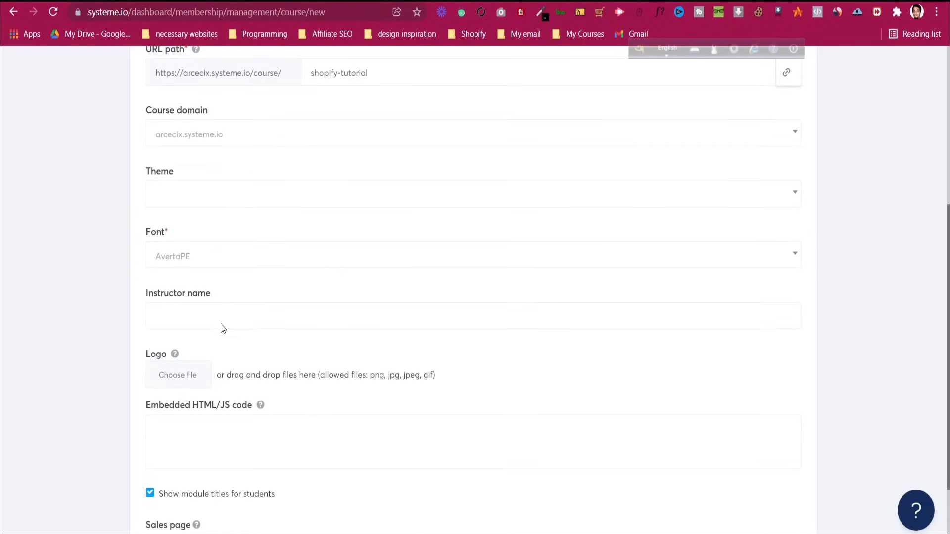
left_click(170, 320)
scroll(337, 297, "down", 1)
type("Jahin Shahriar")
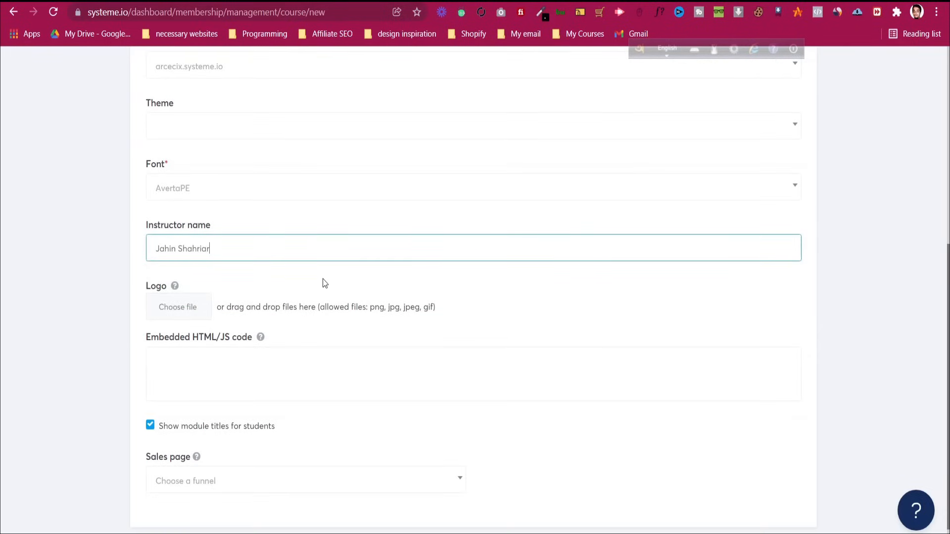
left_click(190, 321)
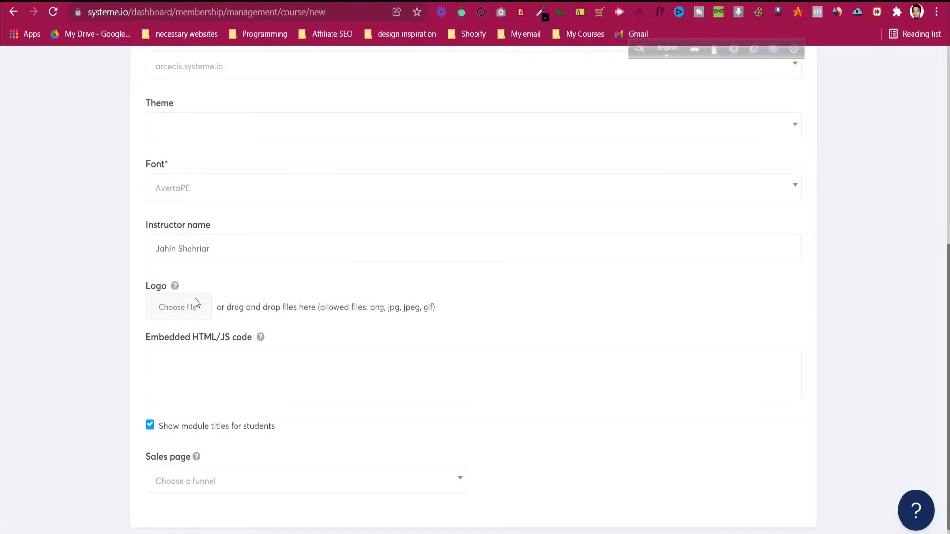
Upload cf1.png as the course logo image
left_click(199, 311)
scroll(236, 164, "down", 5)
scroll(235, 163, "down", 3)
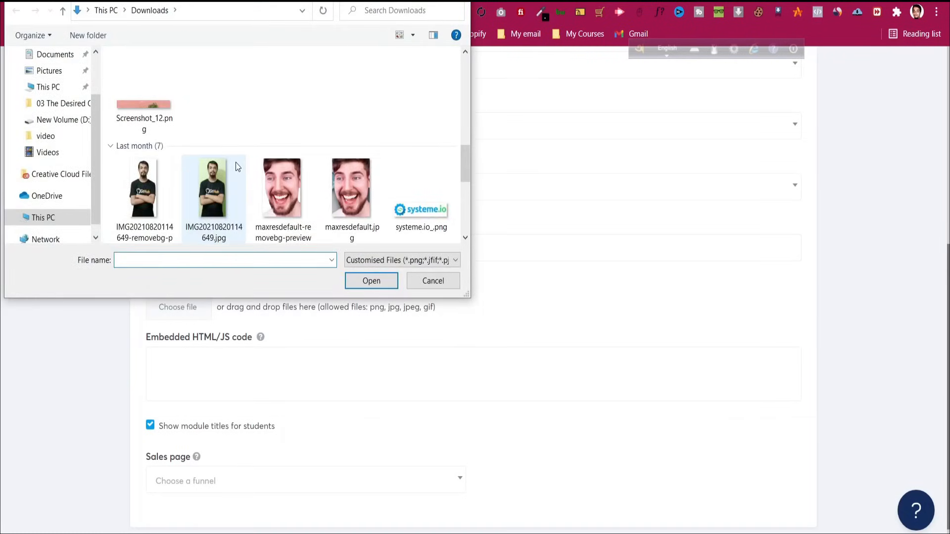
scroll(272, 159, "up", 3)
scroll(322, 168, "down", 3)
scroll(392, 180, "down", 2)
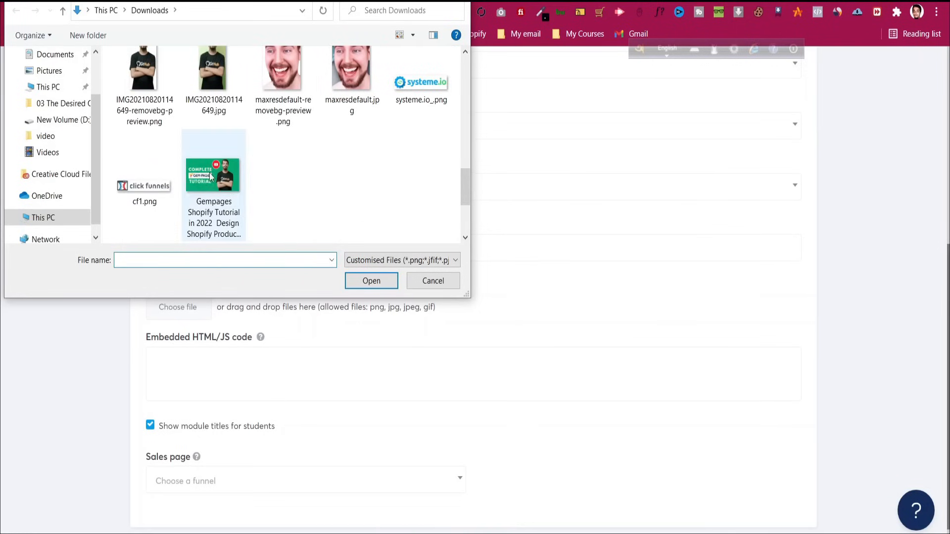
left_click(158, 184)
left_click(374, 282)
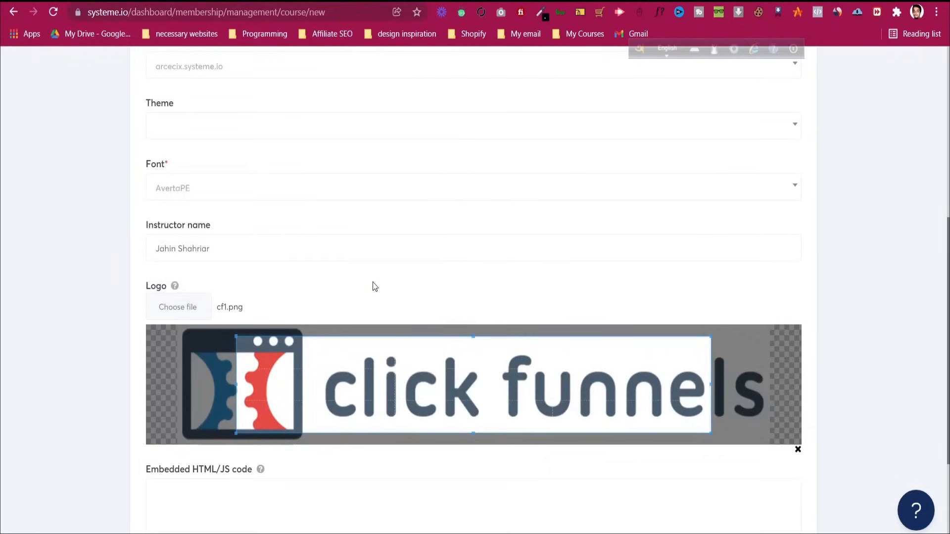
Stretch the crop box right, down and up to cover the full ClickFunnels logo
left_click_drag(568, 373, 572, 381)
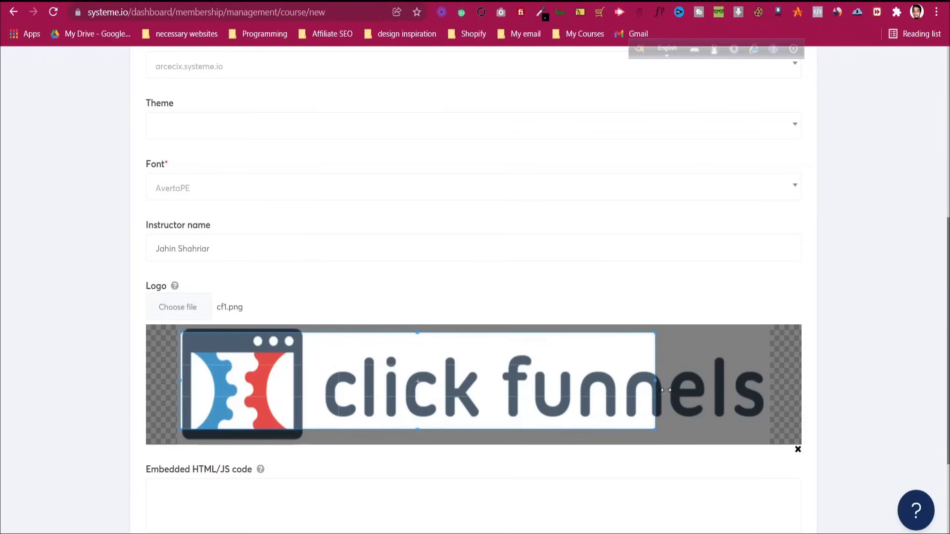
left_click_drag(658, 382, 769, 382)
left_click_drag(474, 427, 474, 451)
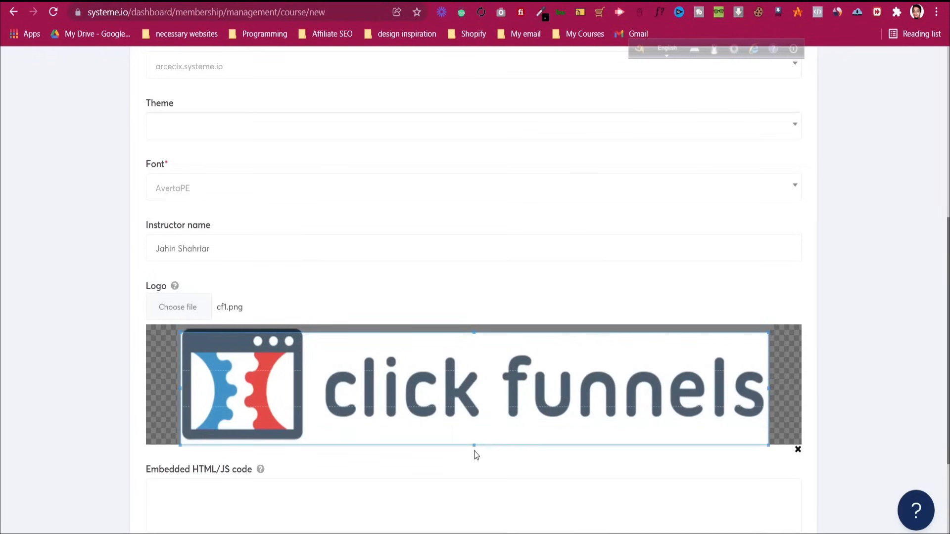
left_click_drag(474, 332, 475, 303)
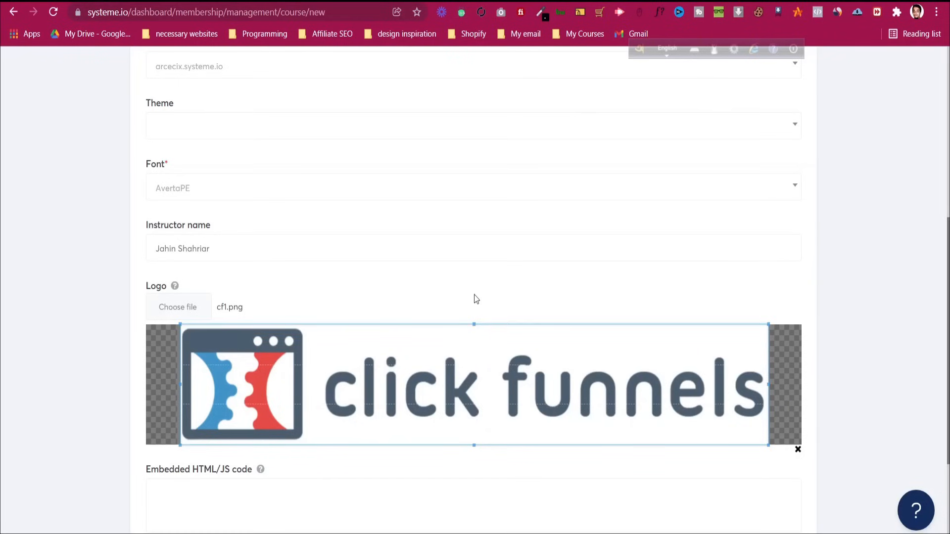
scroll(670, 269, "down", 3)
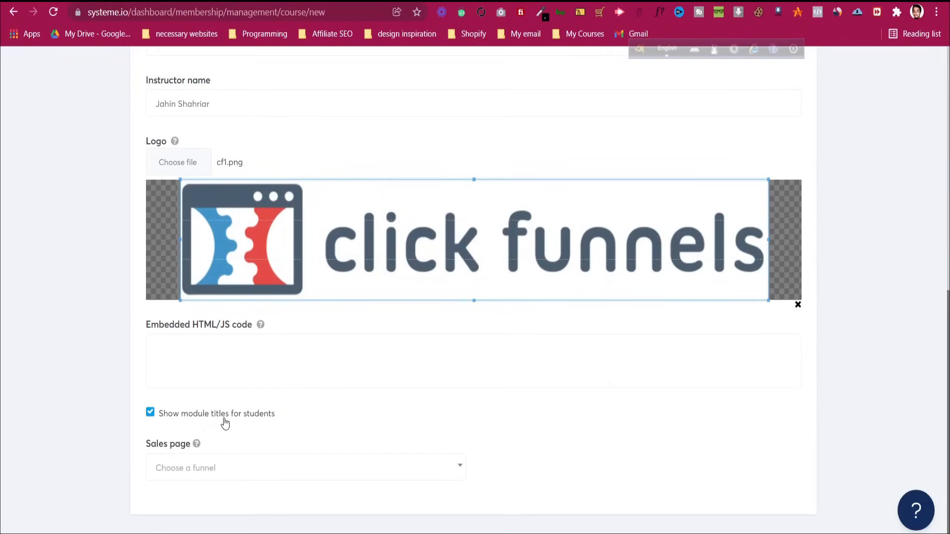
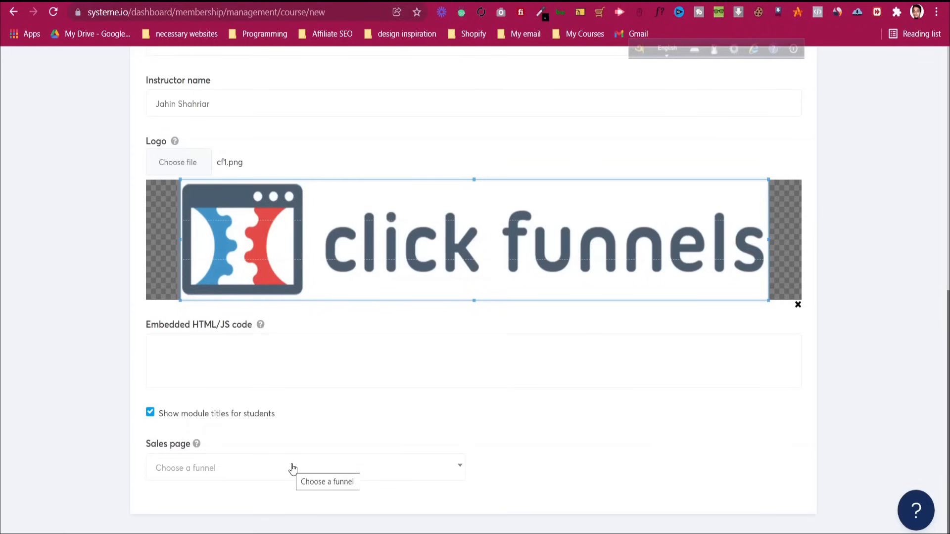
Link the course to the One Funnel Away Challenge Sales Page step and save it
left_click(328, 469)
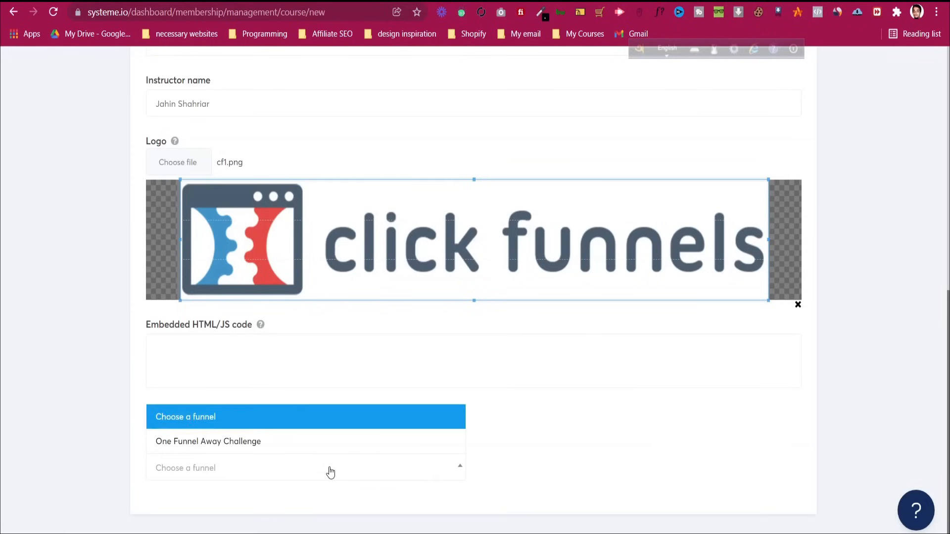
left_click(293, 445)
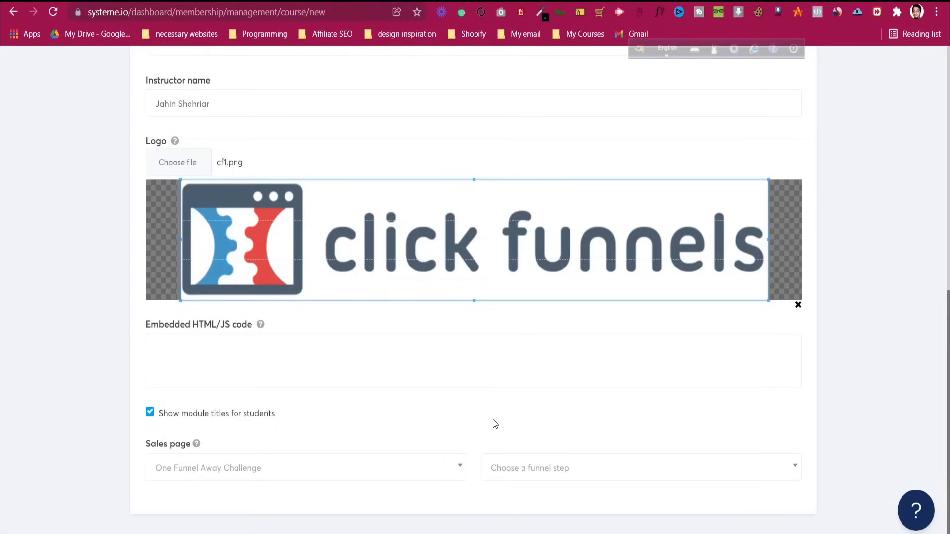
left_click(546, 475)
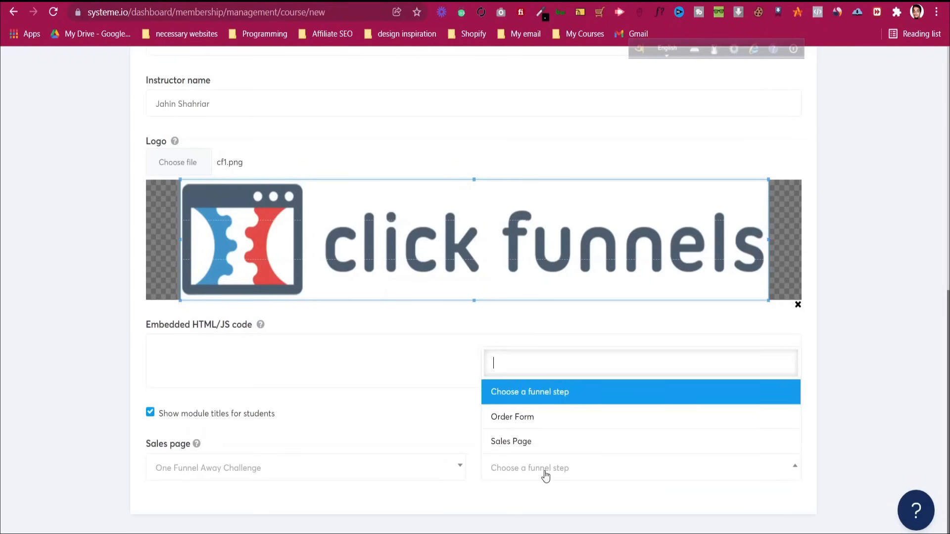
left_click(536, 445)
scroll(538, 447, "up", 10)
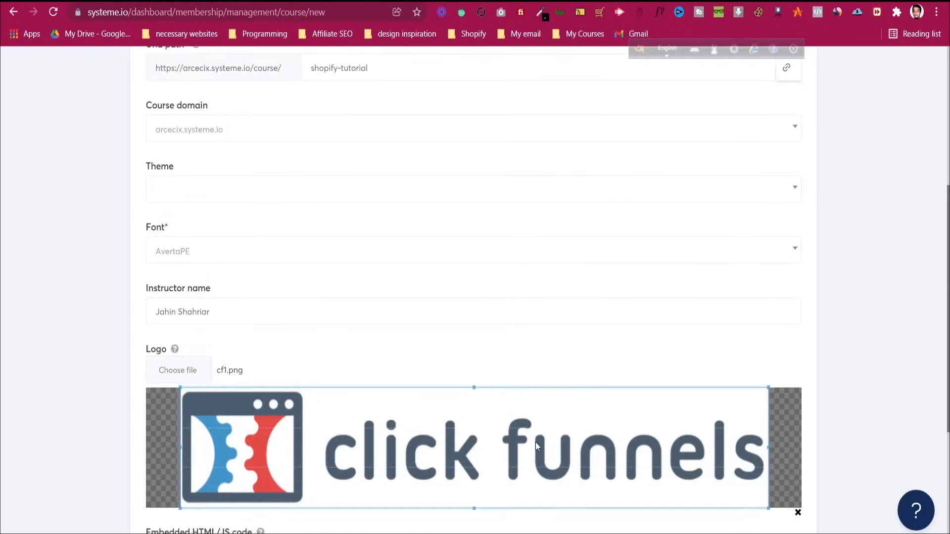
left_click(794, 121)
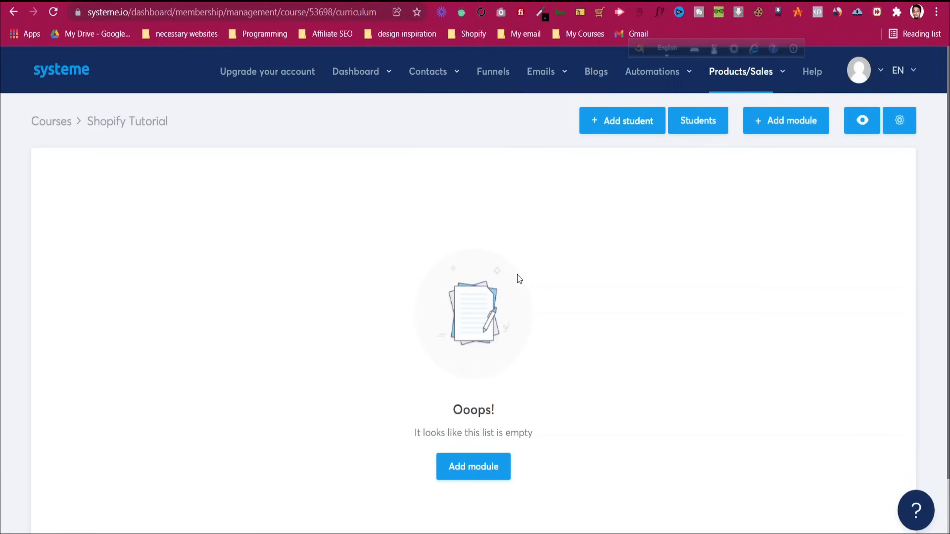
Preview the course as a student, then re-save its settings and begin adding a module
left_click(865, 121)
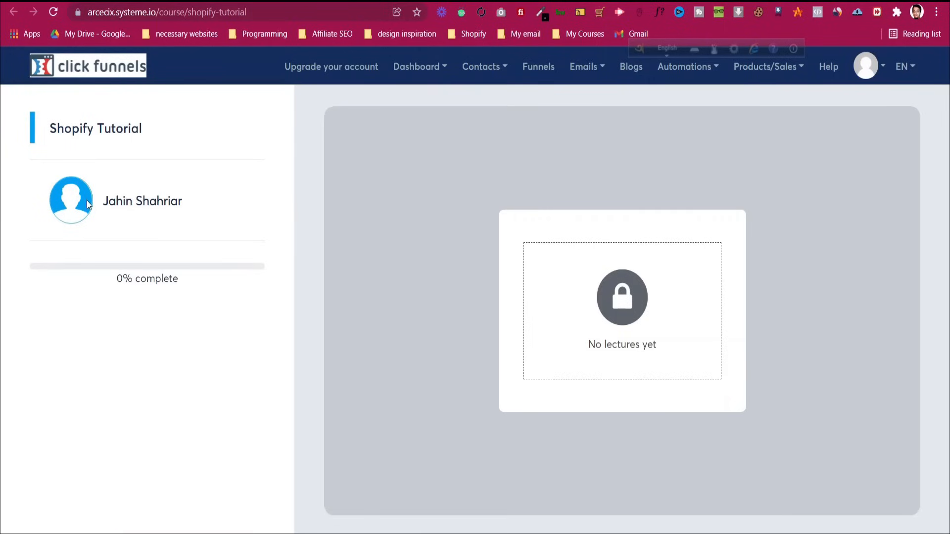
left_click(545, 1)
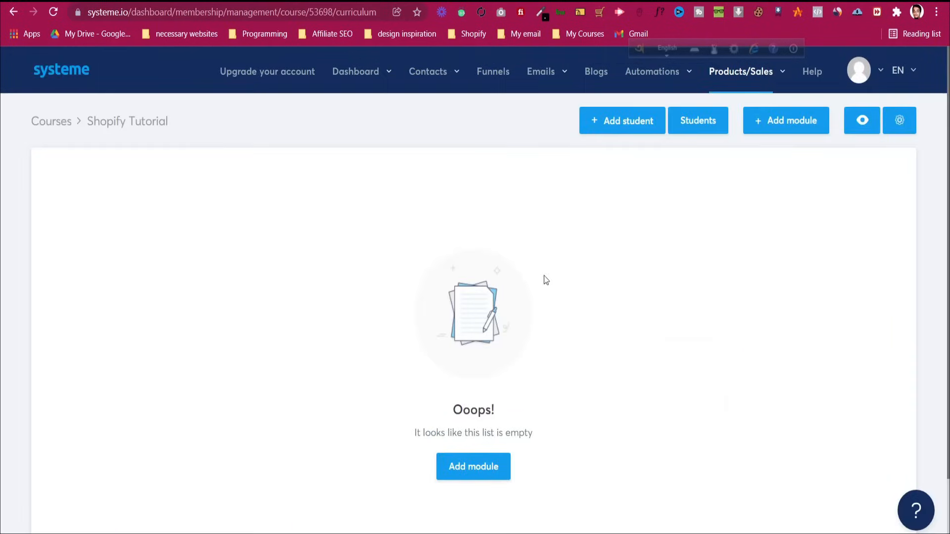
left_click(896, 123)
scroll(398, 263, "down", 5)
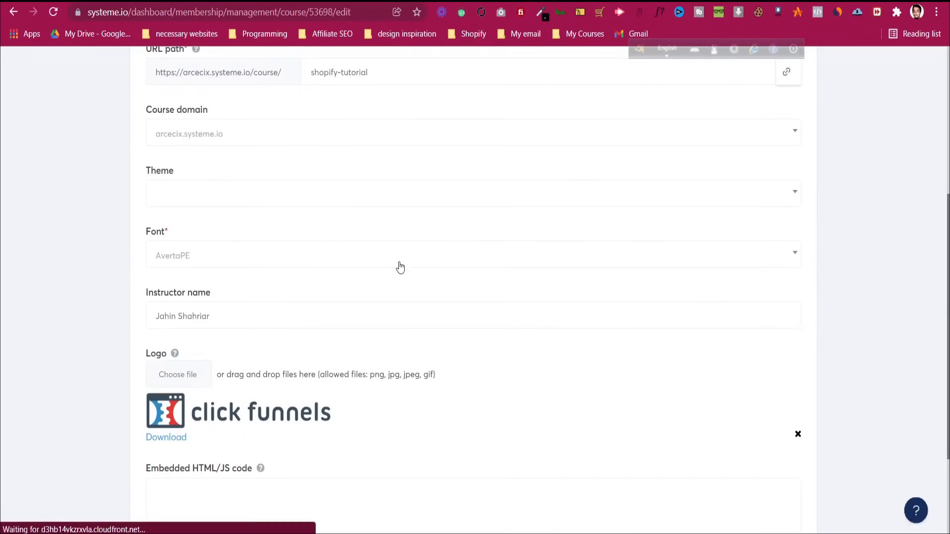
scroll(403, 266, "down", 3)
scroll(403, 266, "up", 7)
scroll(404, 271, "up", 1)
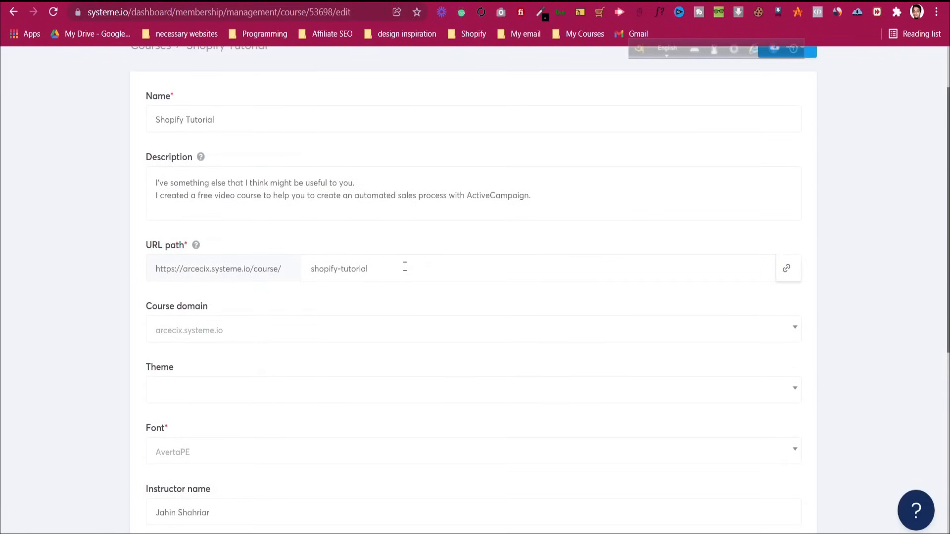
scroll(247, 398, "up", 2)
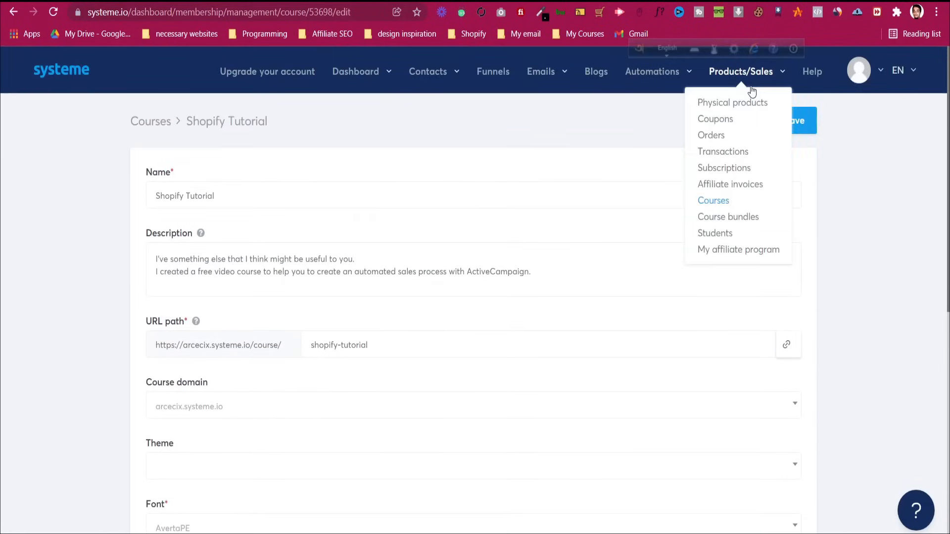
left_click(769, 124)
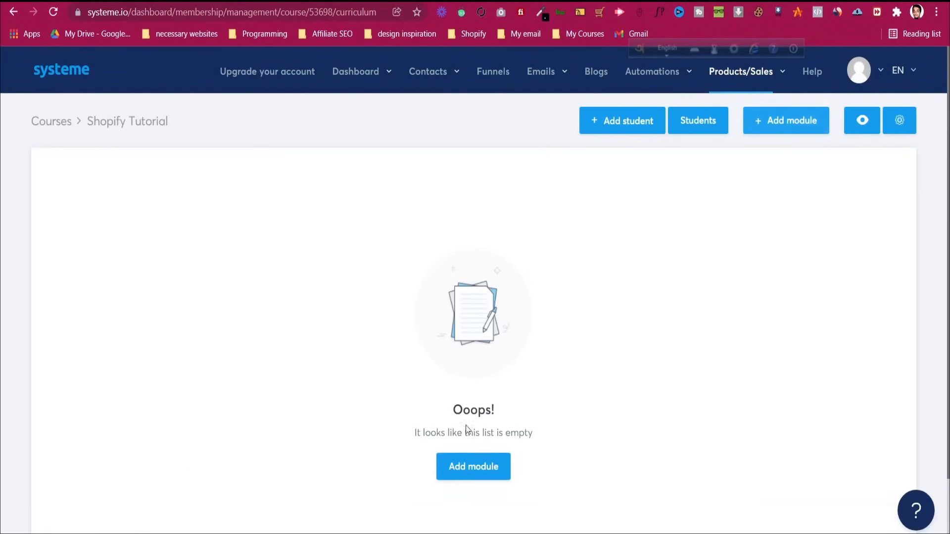
left_click(458, 471)
Create a course module named Introduction
left_click(419, 263)
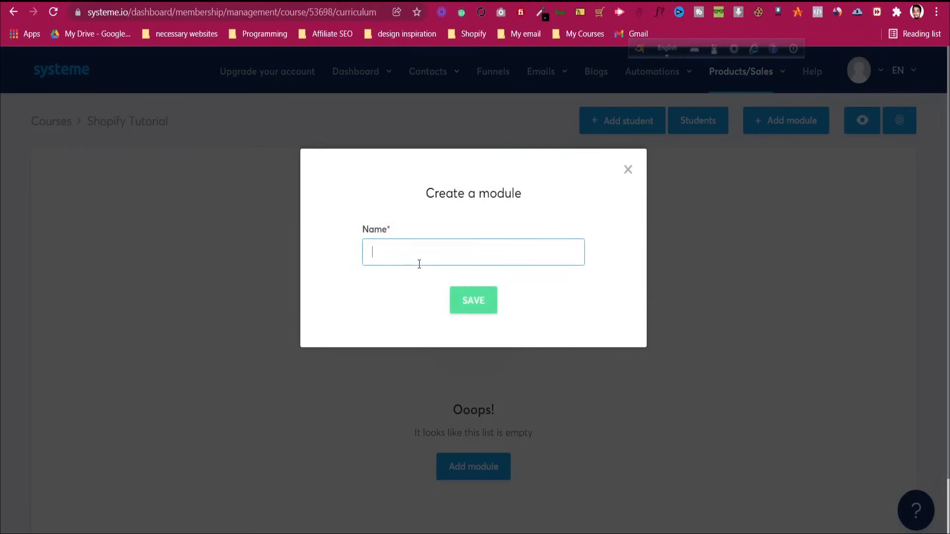
type("Introduction")
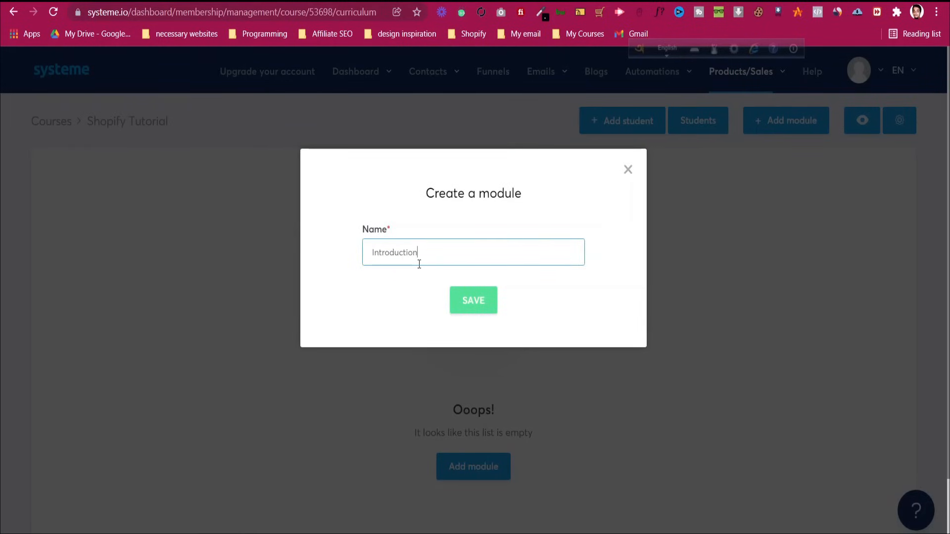
left_click(470, 310)
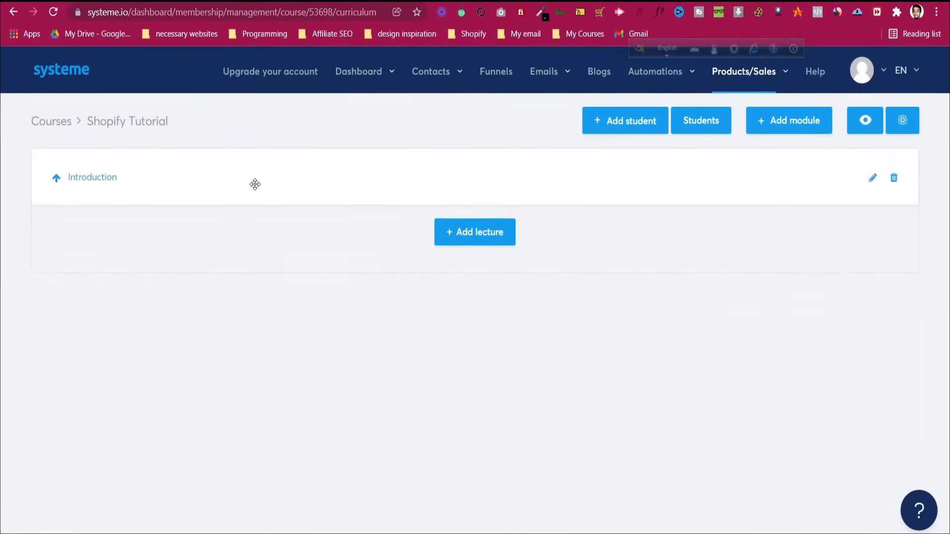
Add a video lecture named What is Shopify to the Introduction module
left_click(472, 233)
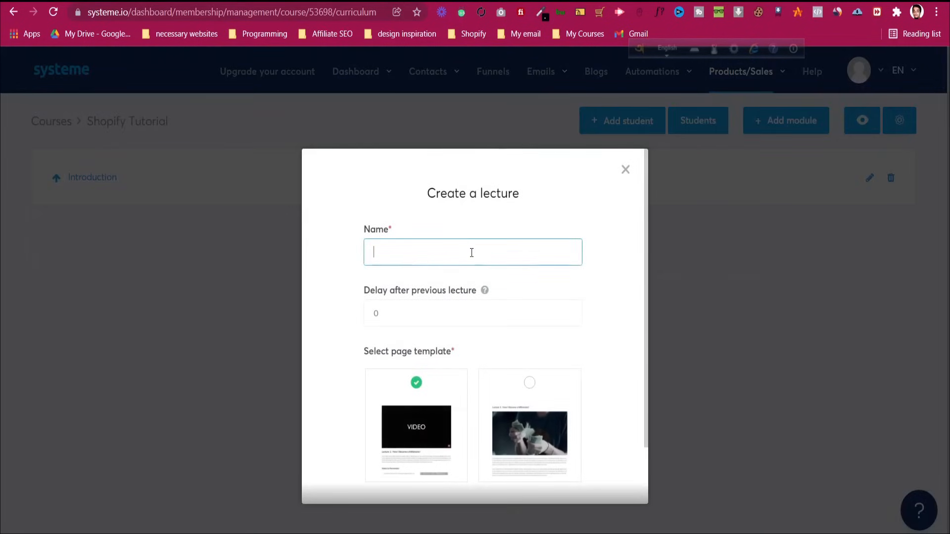
type("What")
scroll(443, 320, "down", 3)
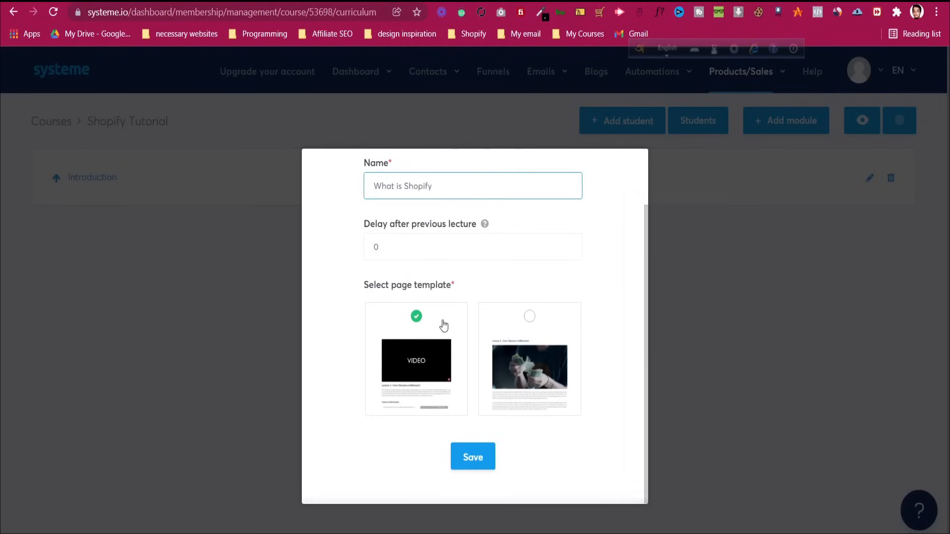
left_click(462, 457)
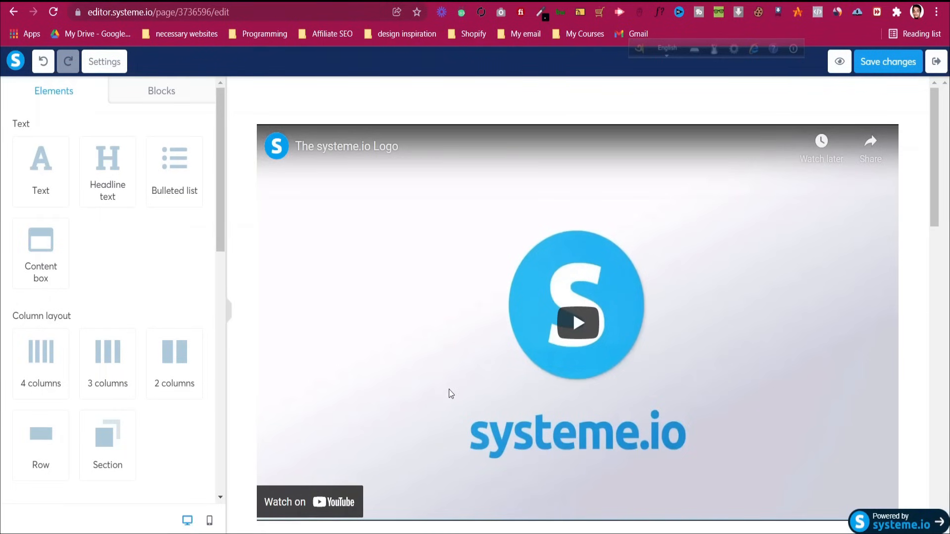
Switch the lecture video to an uploaded file and insert 01.mp4 from drive D:
left_click(380, 279)
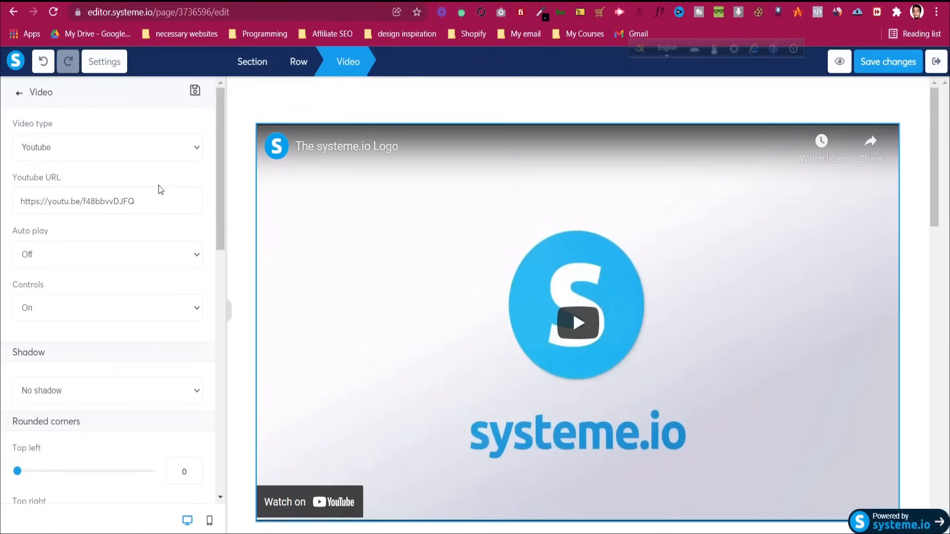
left_click(139, 154)
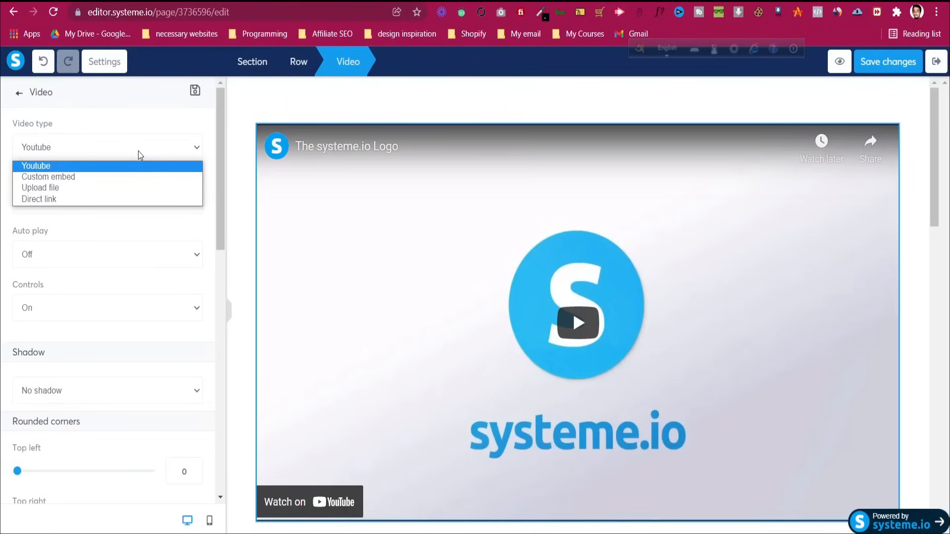
left_click(137, 188)
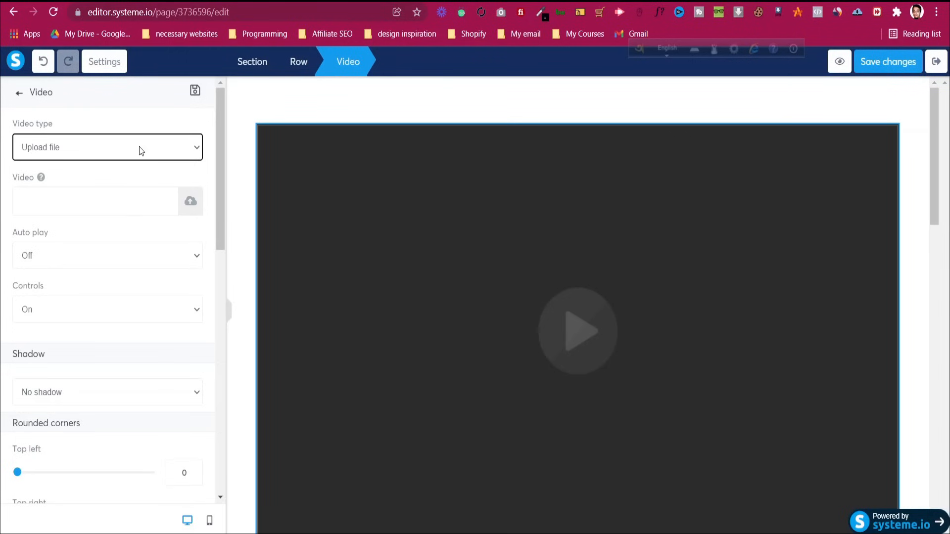
left_click(191, 202)
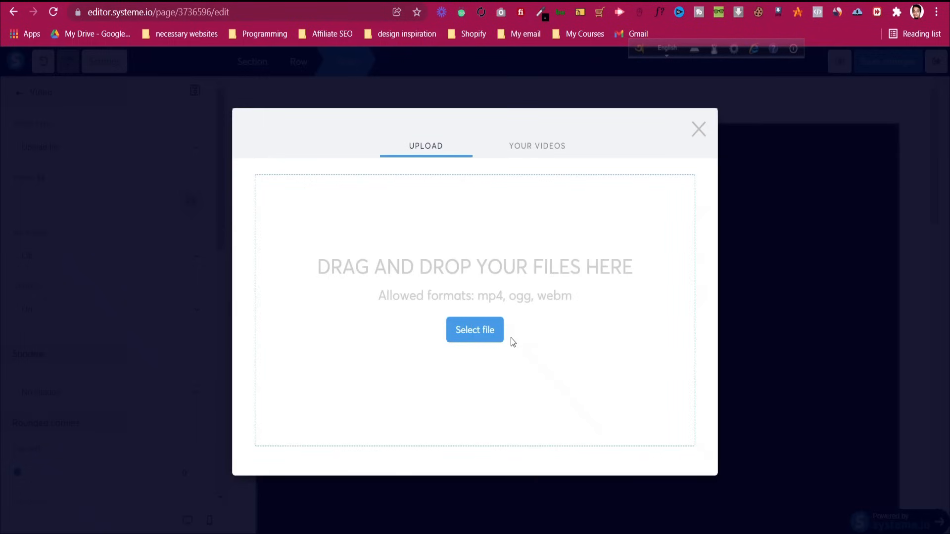
left_click(488, 330)
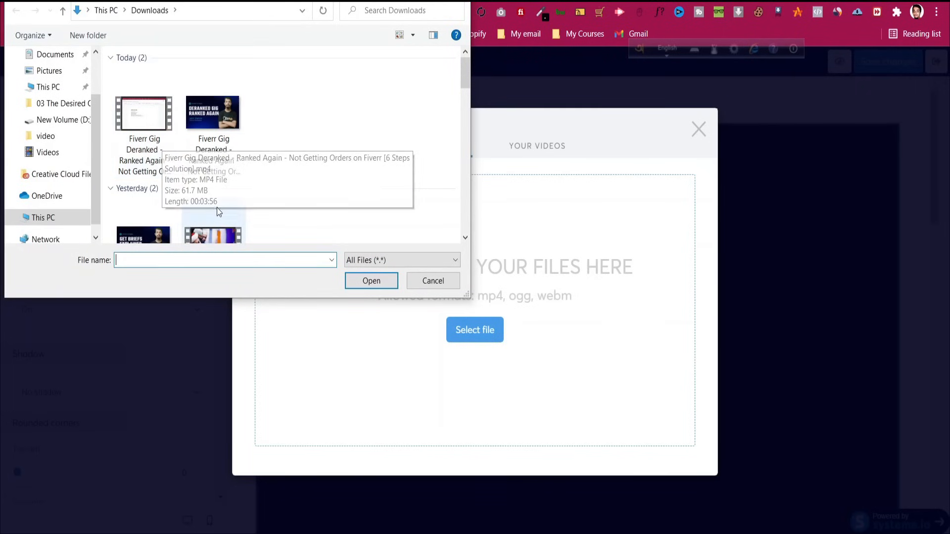
left_click(228, 226)
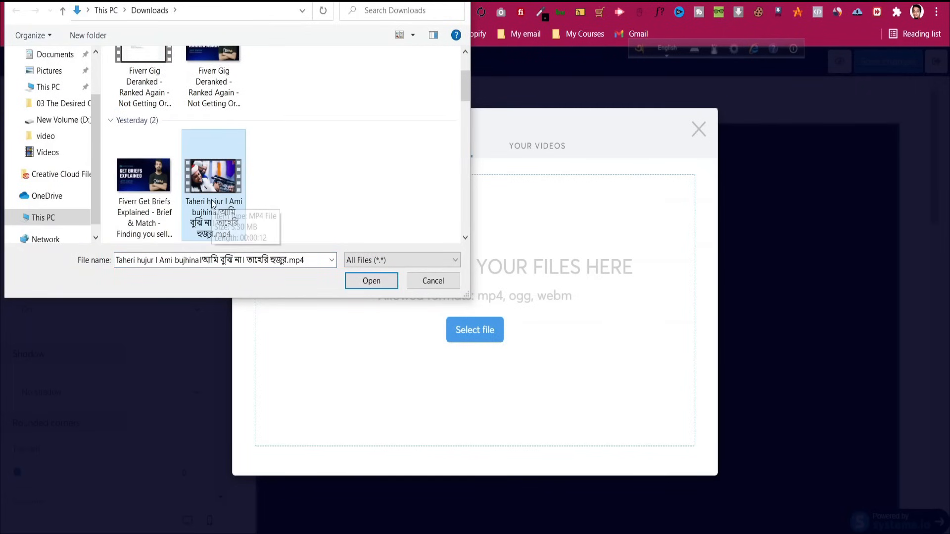
left_click(47, 218)
scroll(301, 176, "down", 2)
double_click(307, 180)
scroll(271, 148, "down", 3)
scroll(271, 150, "down", 5)
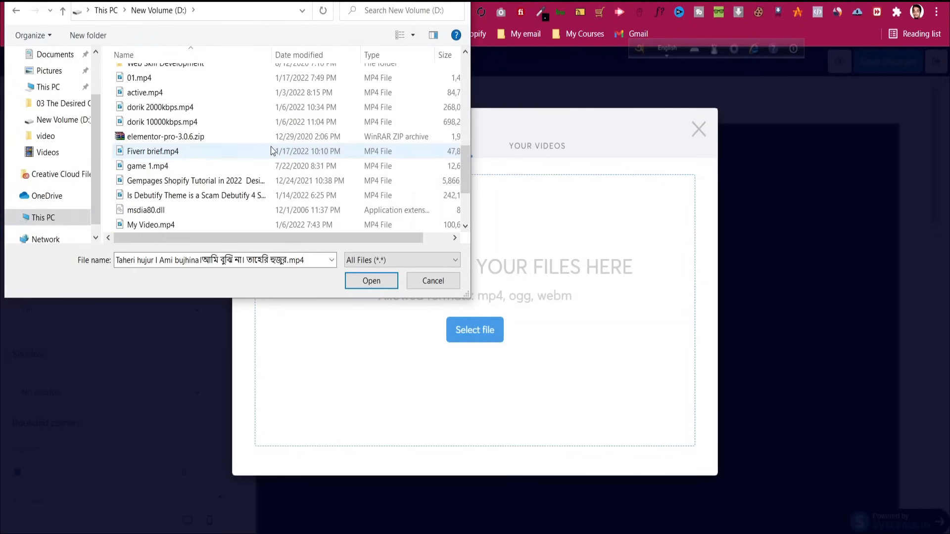
left_click(224, 78)
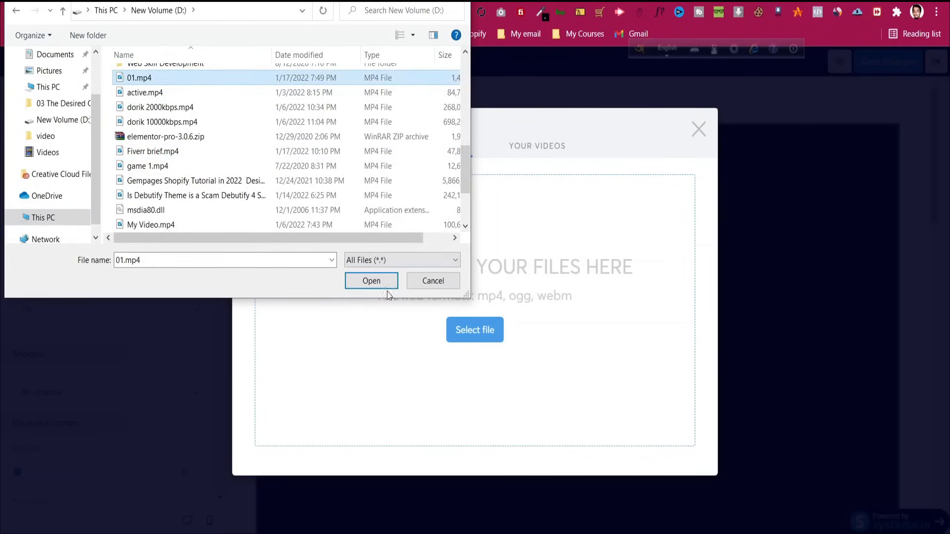
left_click(386, 286)
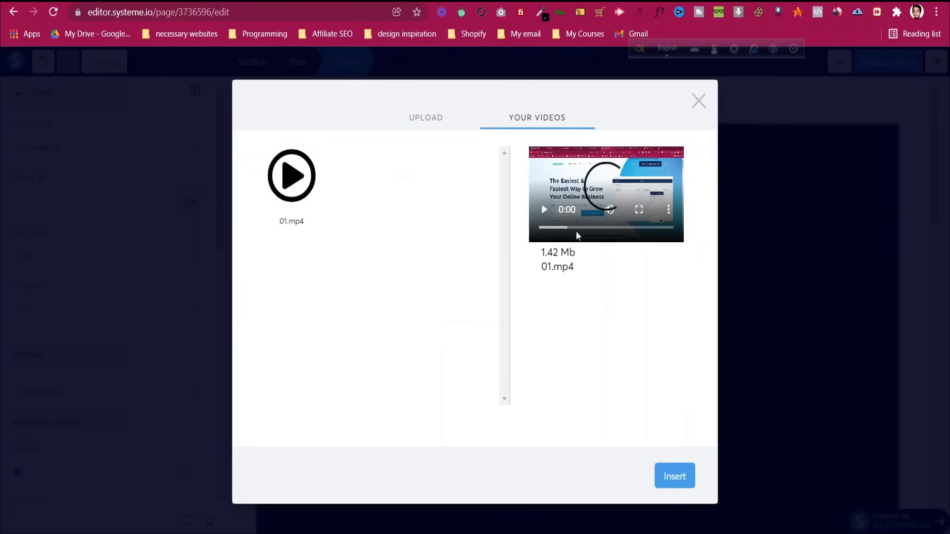
left_click(675, 477)
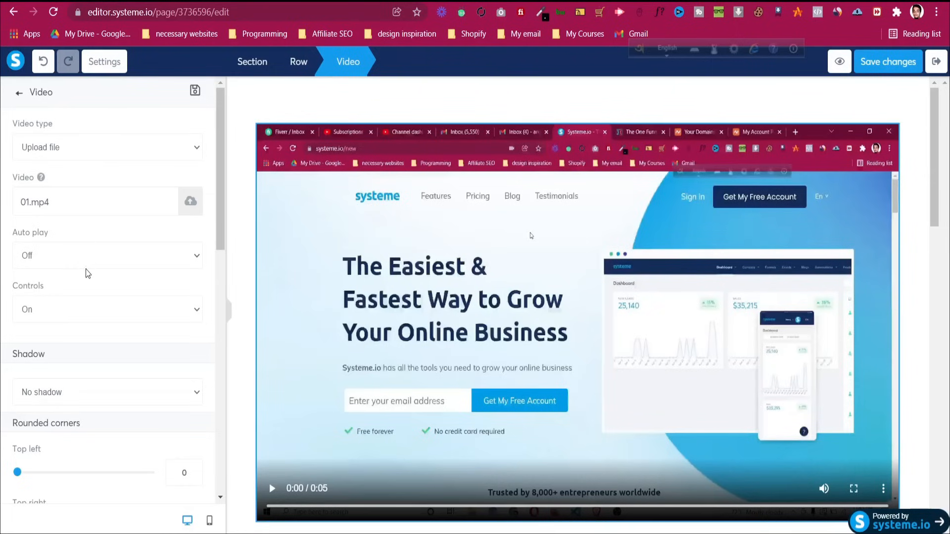
Switch the video back to YouTube and paste the Fiverr Gig Deranked video's link
left_click(74, 156)
left_click(75, 164)
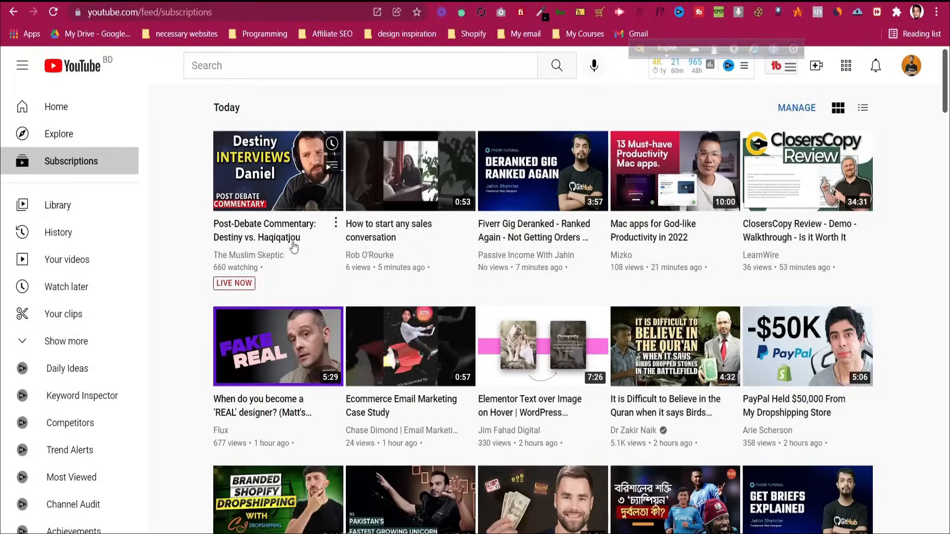
right_click(501, 238)
left_click(553, 346)
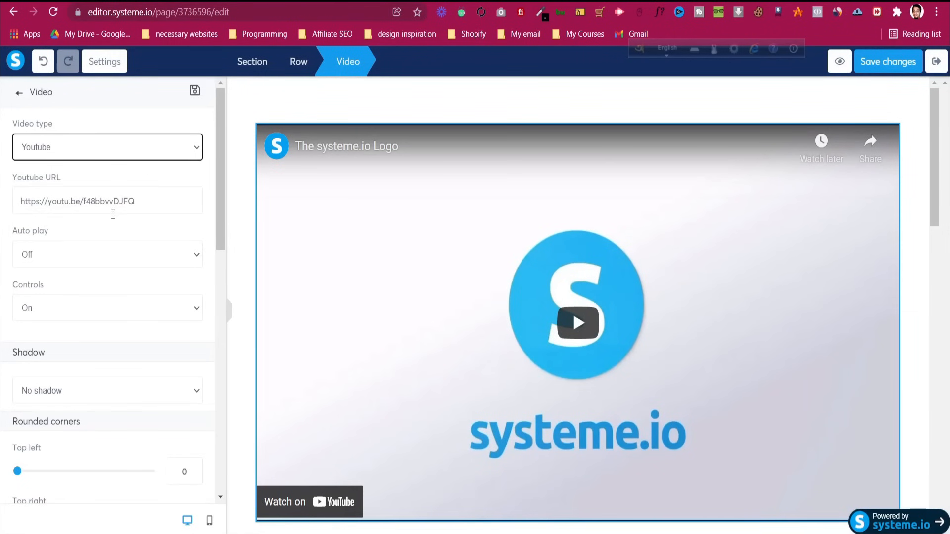
left_click(113, 201)
key("ctrl+a")
key("ctrl+v")
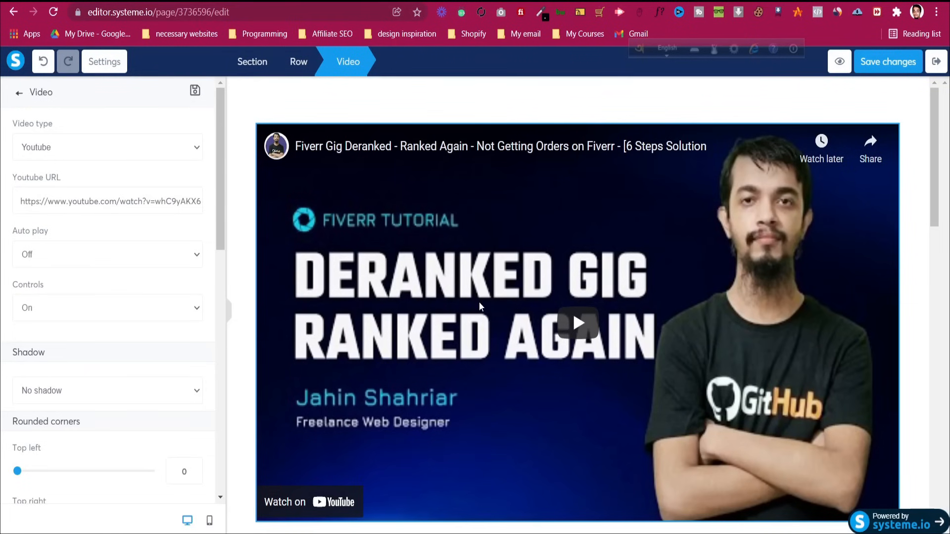
left_click(912, 257)
scroll(572, 297, "down", 10)
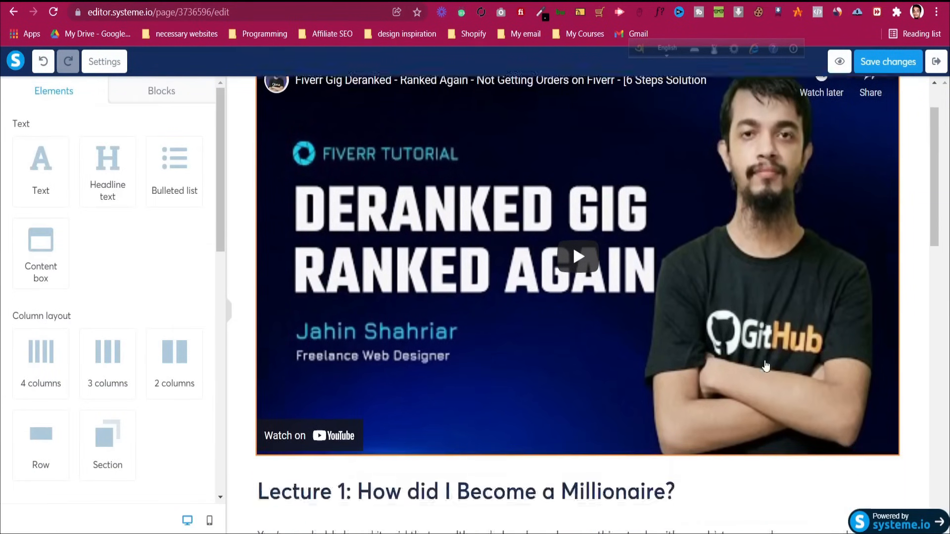
Move the Lecture 1 heading row above the video
scroll(452, 178, "up", 3)
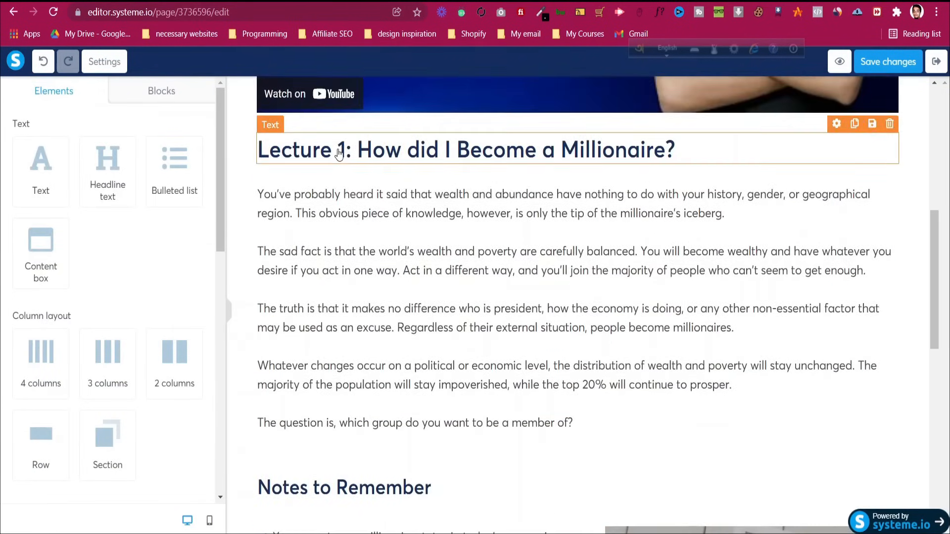
left_click(384, 156)
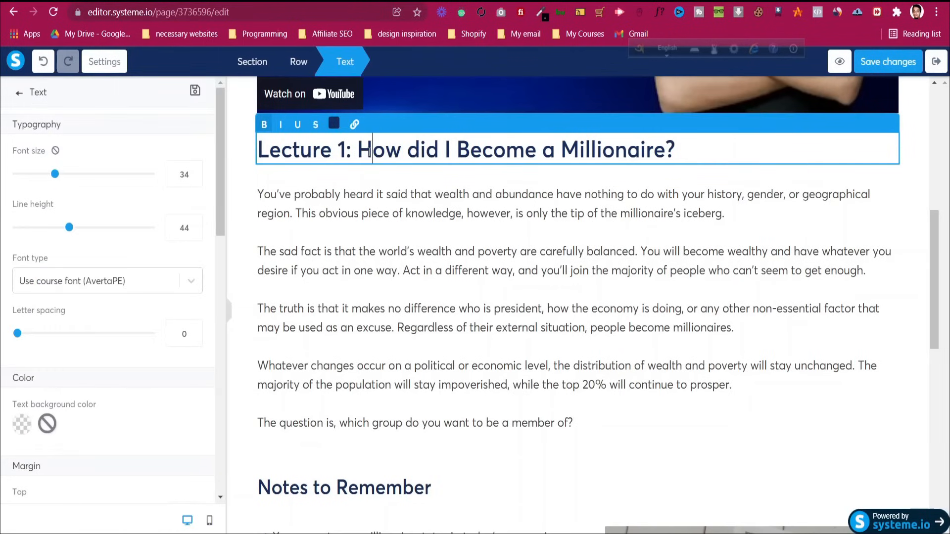
key("Escape")
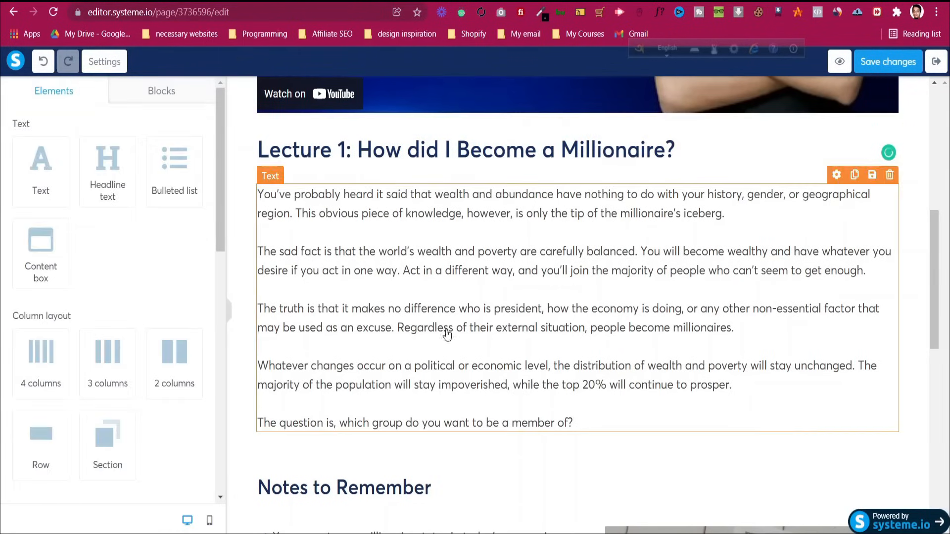
left_click(246, 139)
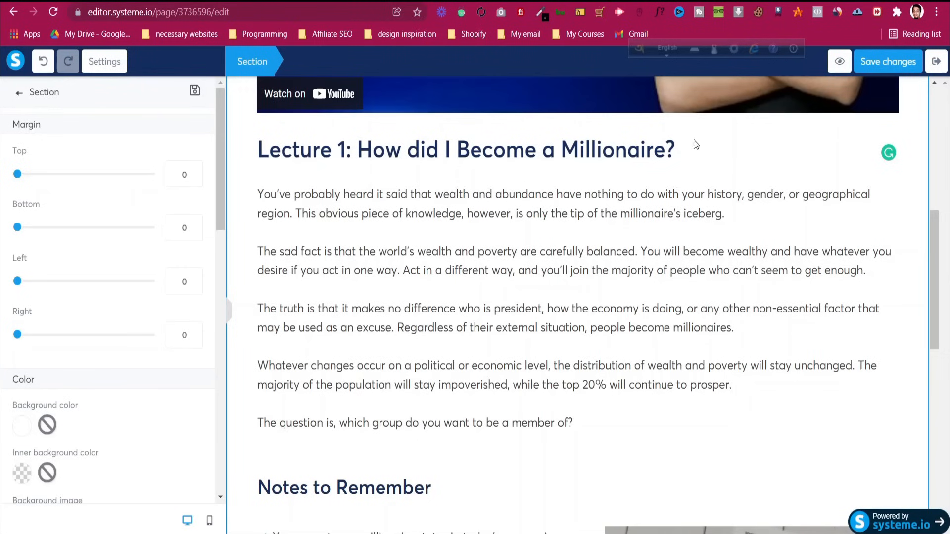
key("Escape")
scroll(925, 198, "up", 5)
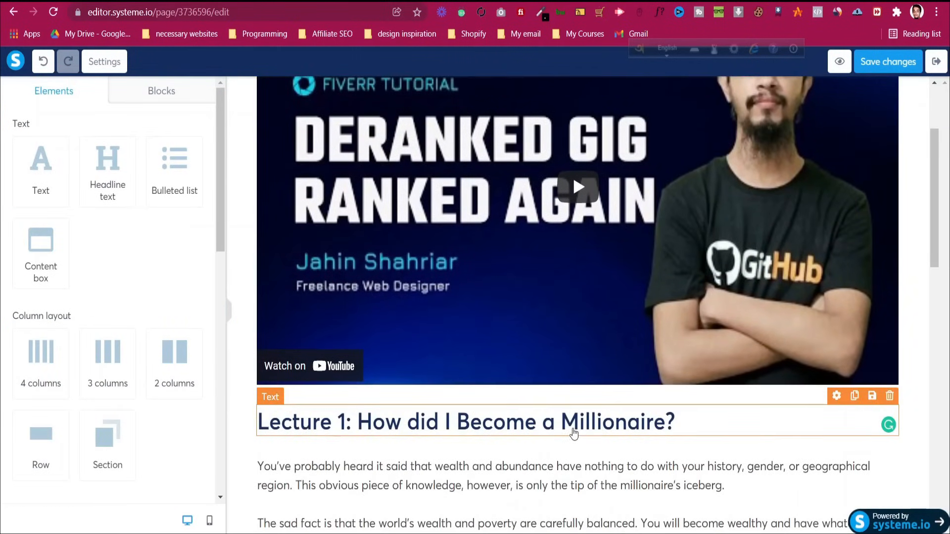
left_click_drag(574, 434, 538, 400)
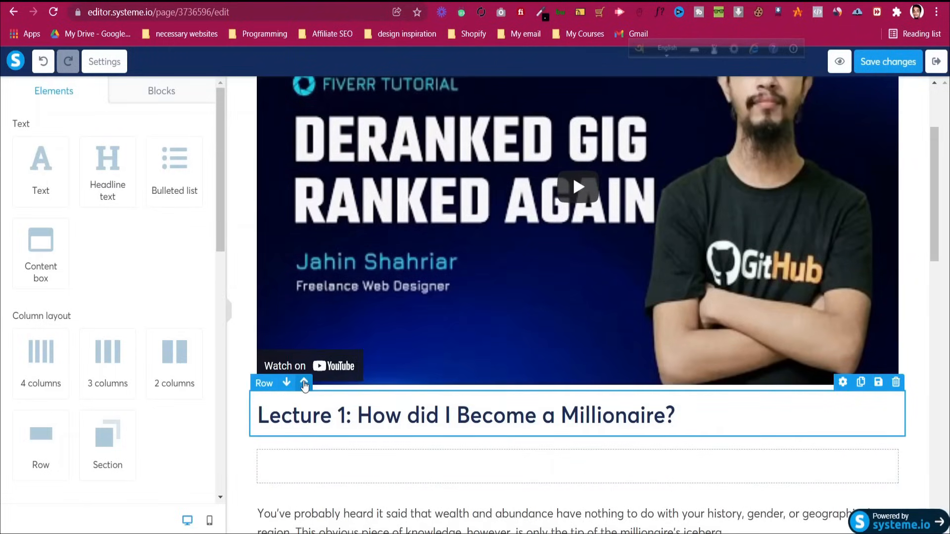
left_click(304, 383)
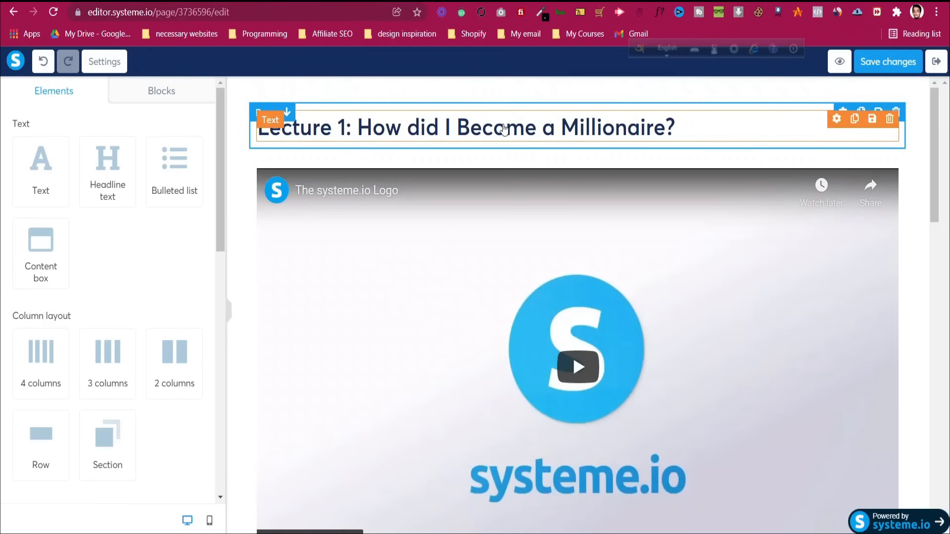
Delete the leftover empty row
scroll(505, 322, "down", 8)
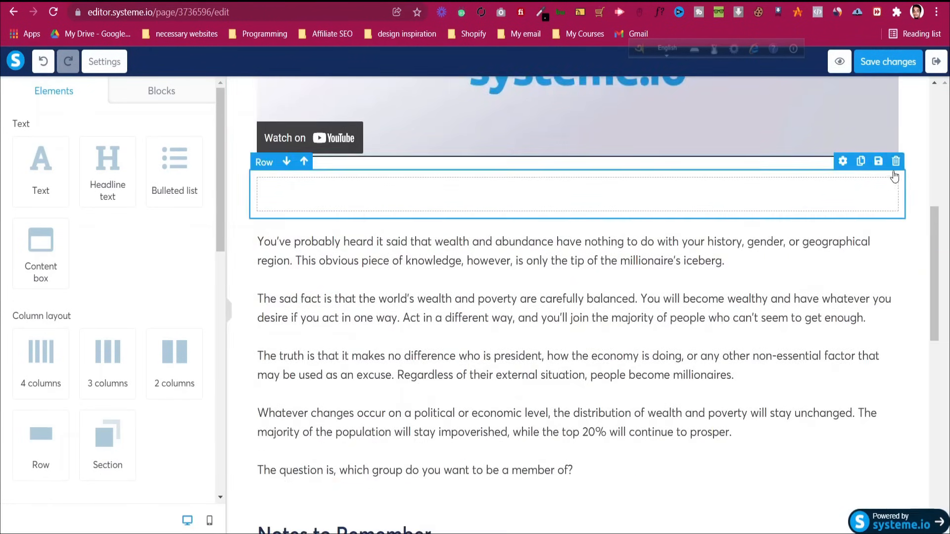
left_click(895, 161)
left_click(535, 89)
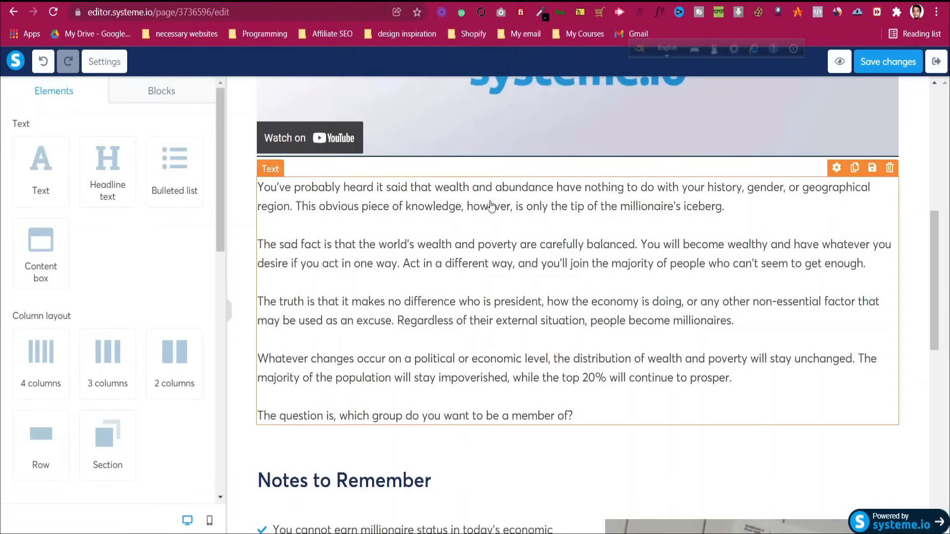
Add a new row below the Notes to Remember list and drop a button into it
scroll(466, 309, "down", 12)
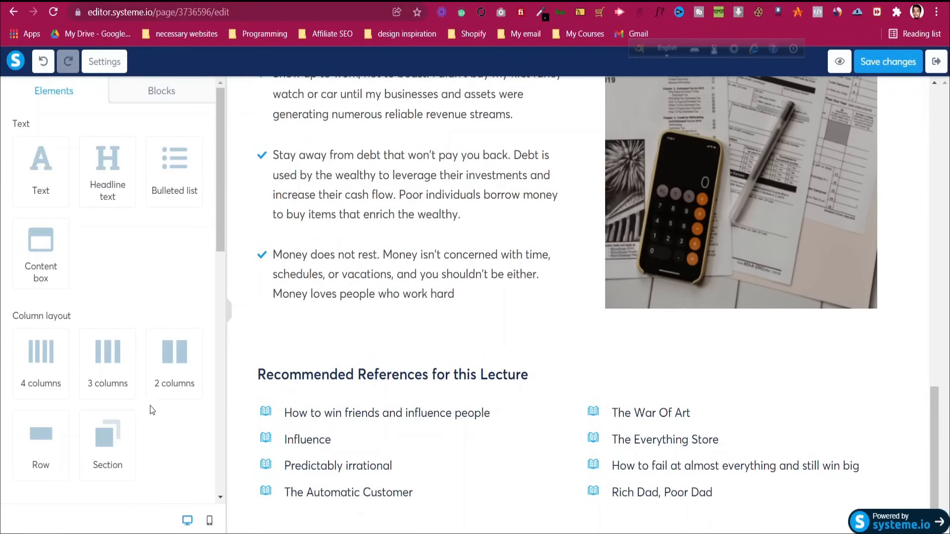
left_click_drag(42, 435, 629, 312)
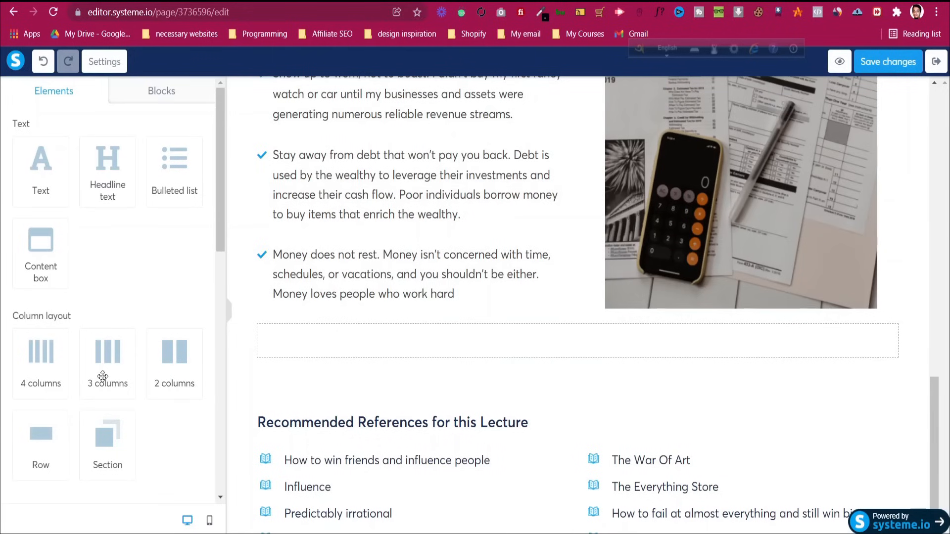
scroll(101, 366, "down", 4)
scroll(103, 378, "down", 1)
left_click_drag(42, 285, 465, 330)
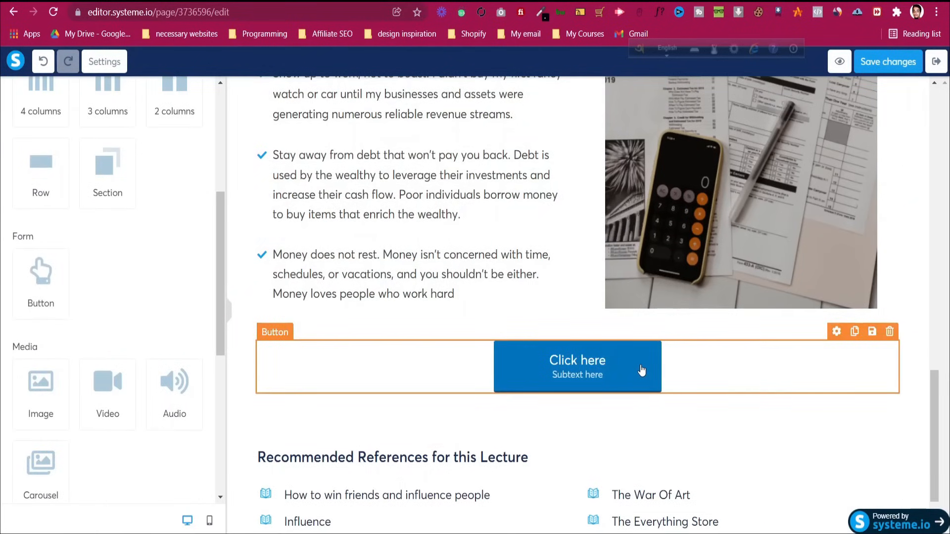
scroll(43, 346, "up", 5)
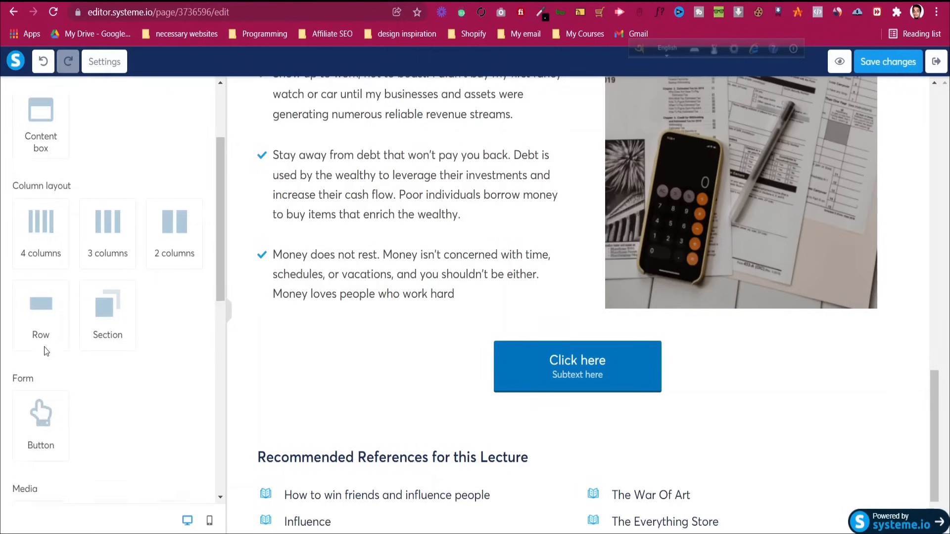
left_click(649, 364)
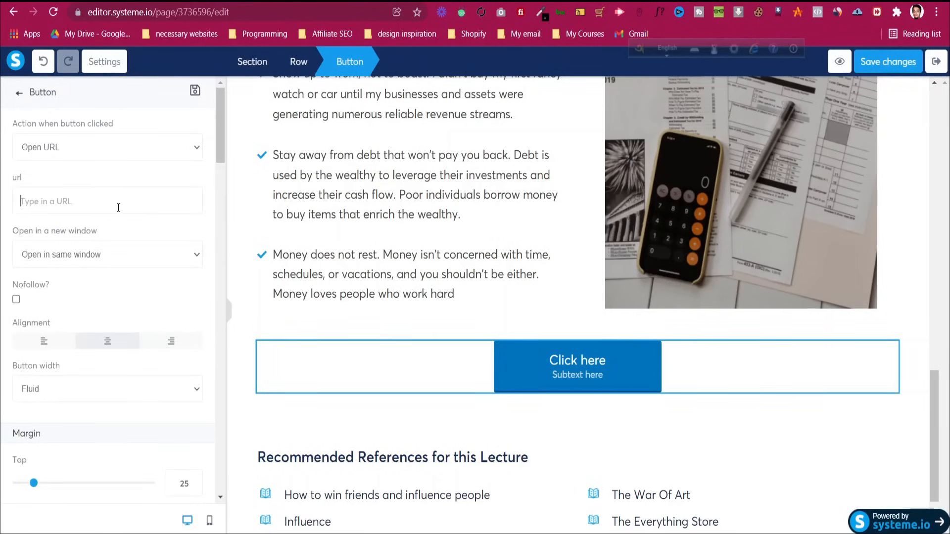
Set the button's click action to Complete lecture and move on
left_click(108, 154)
left_click(108, 152)
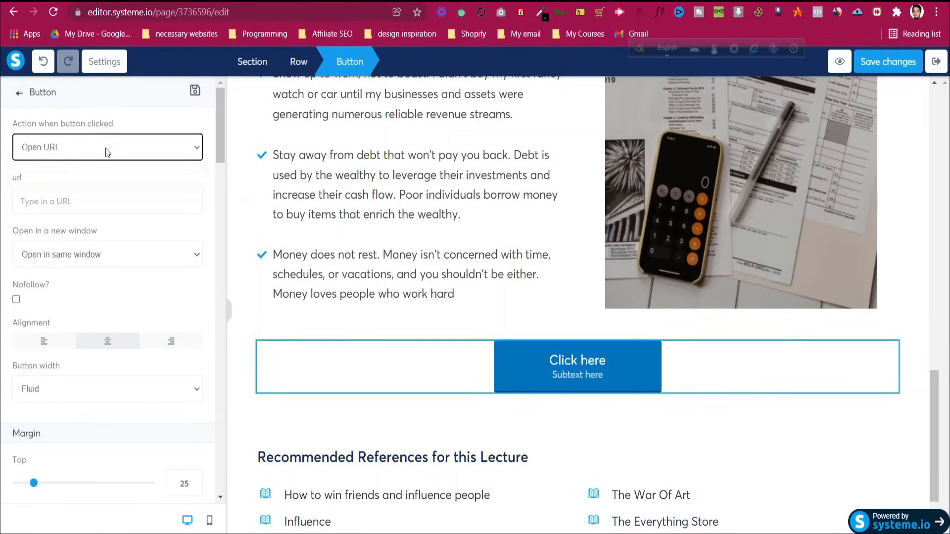
left_click(927, 388)
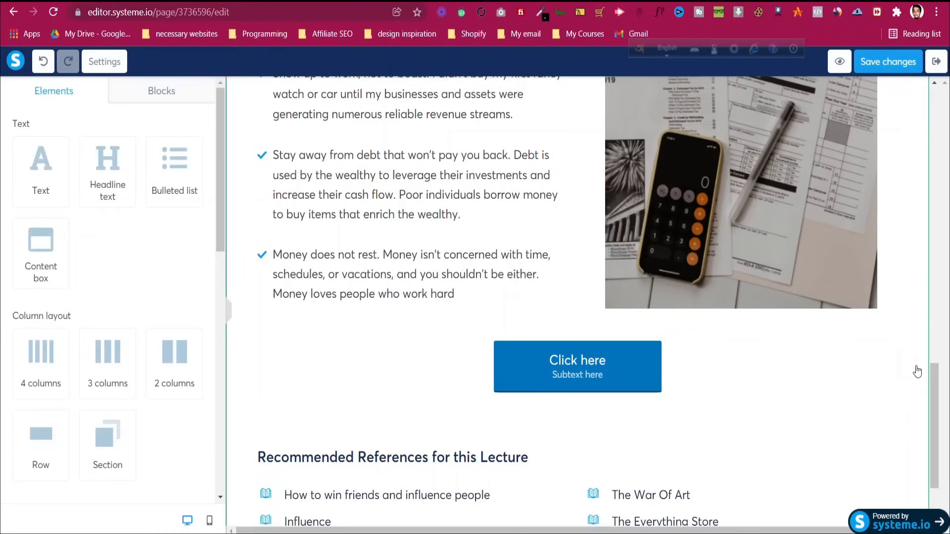
scroll(916, 371, "down", 2)
scroll(659, 451, "up", 4)
scroll(659, 450, "up", 10)
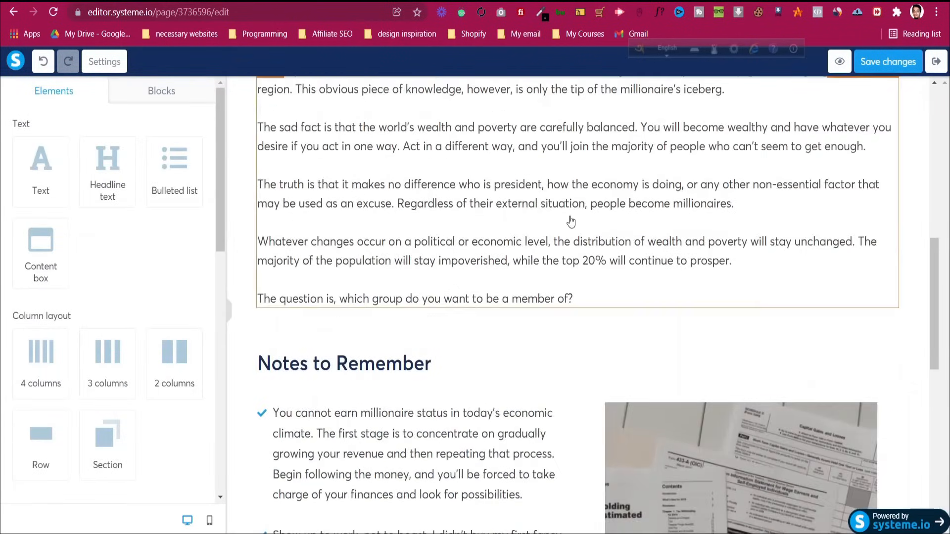
scroll(594, 297, "down", 15)
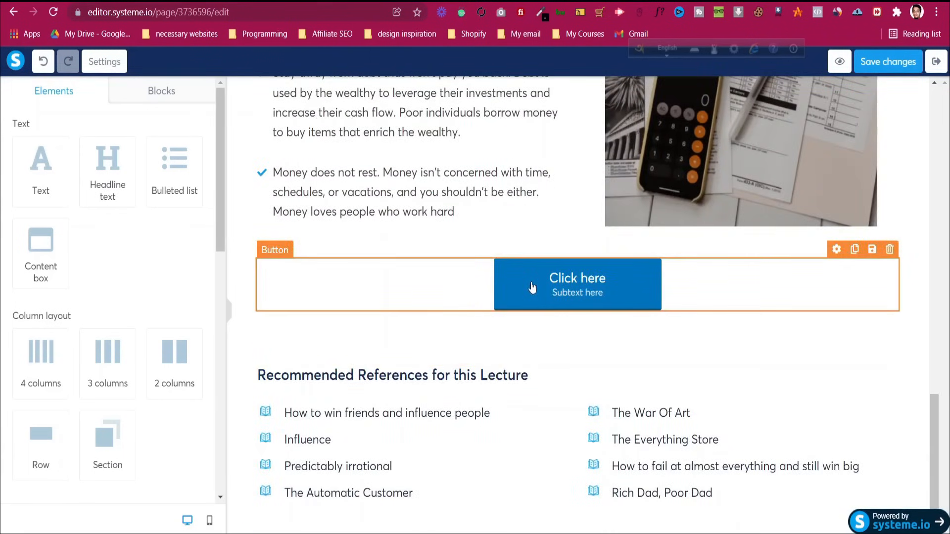
left_click(529, 285)
left_click(103, 149)
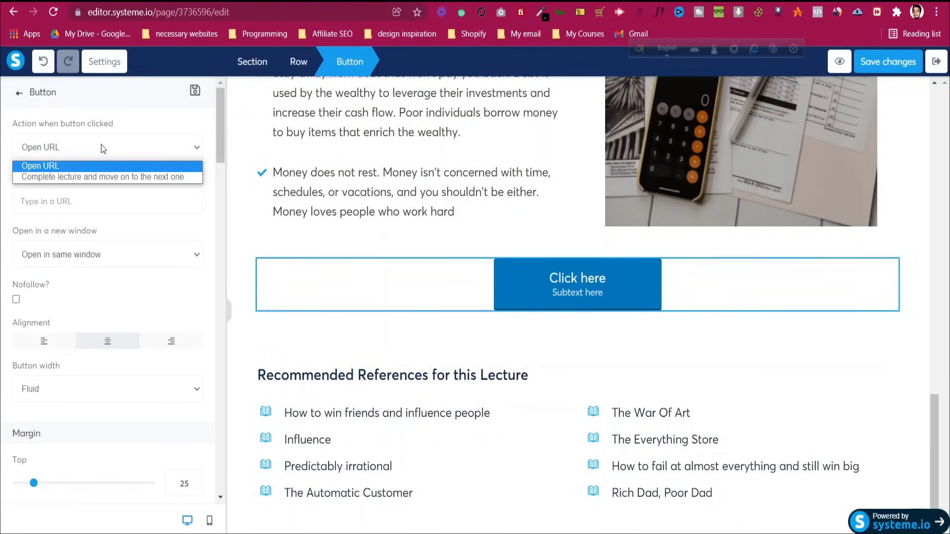
left_click(102, 149)
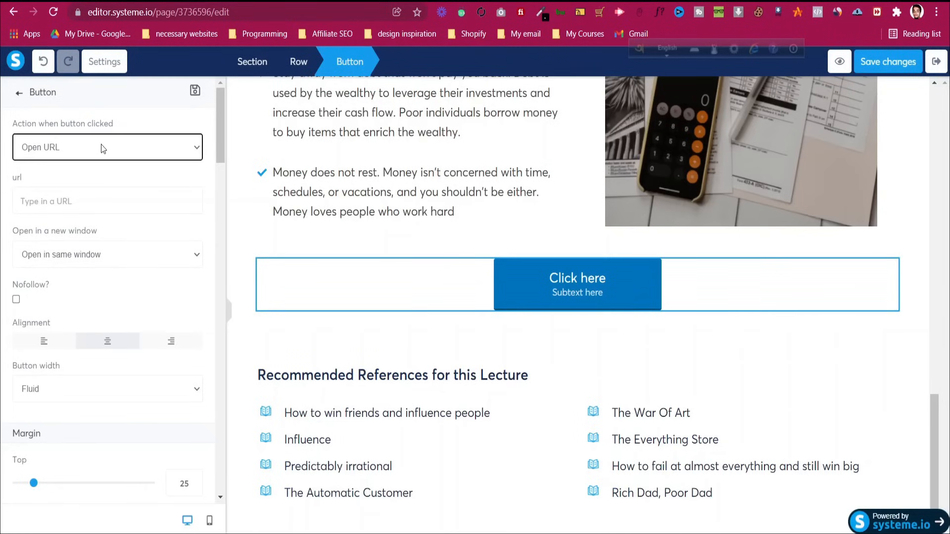
left_click(96, 136)
left_click(84, 177)
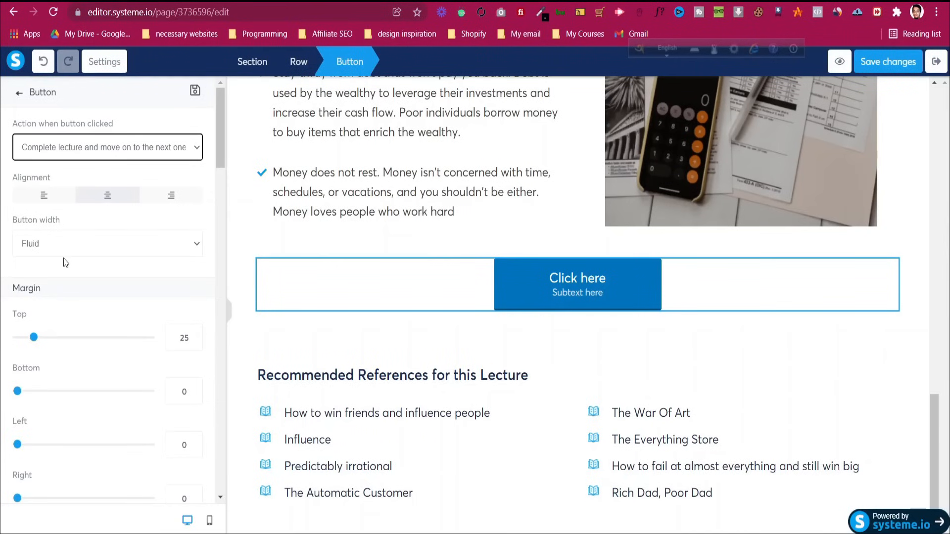
Change the button text to 'Complete this Lecture' and subtext to 'Go to Next One', then exit
scroll(66, 259, "down", 5)
key("ctrl+a")
type("Complete this Lecture")
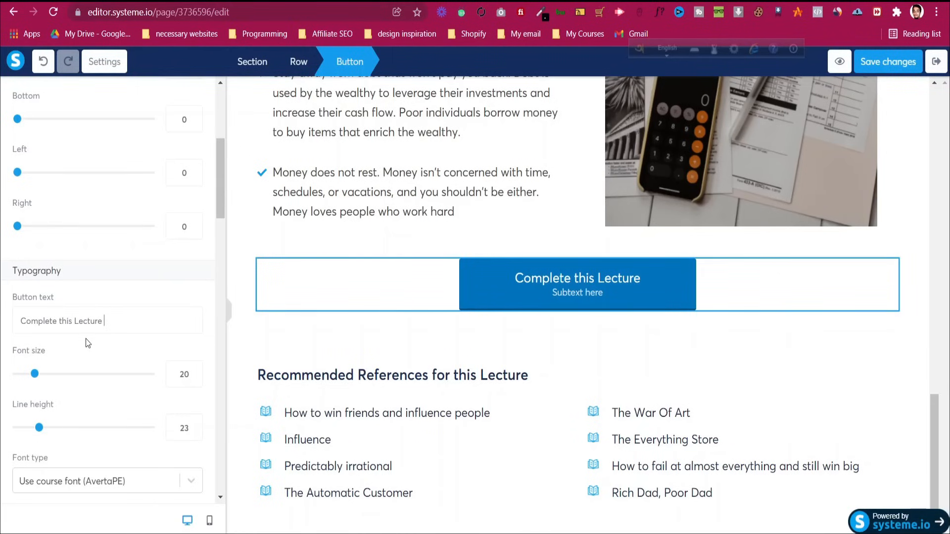
scroll(88, 343, "down", 7)
key("ctrl+a")
type("Go to Next One")
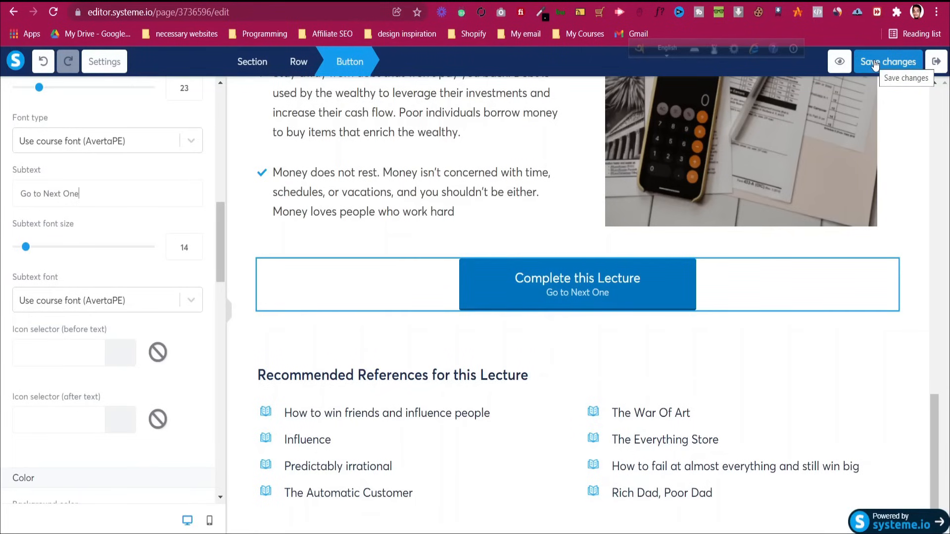
left_click(451, 353)
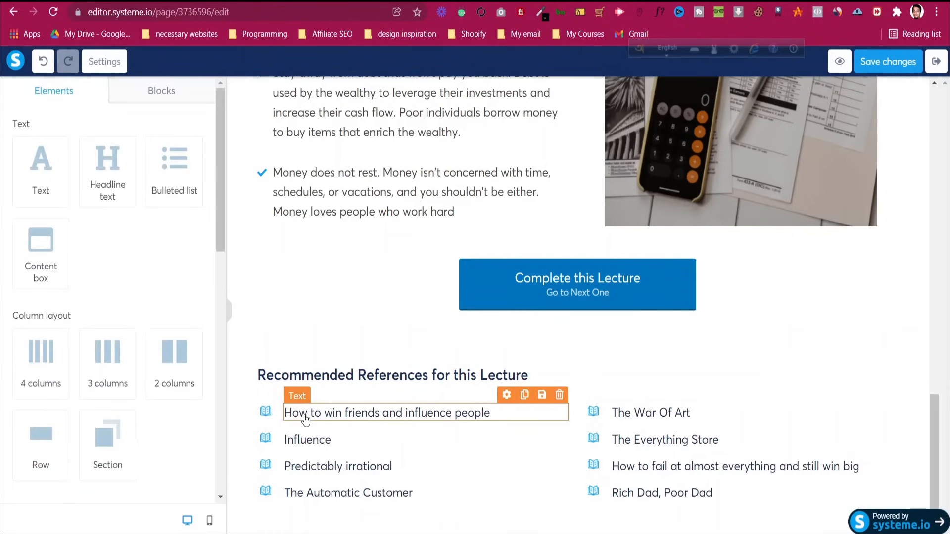
scroll(308, 411, "up", 15)
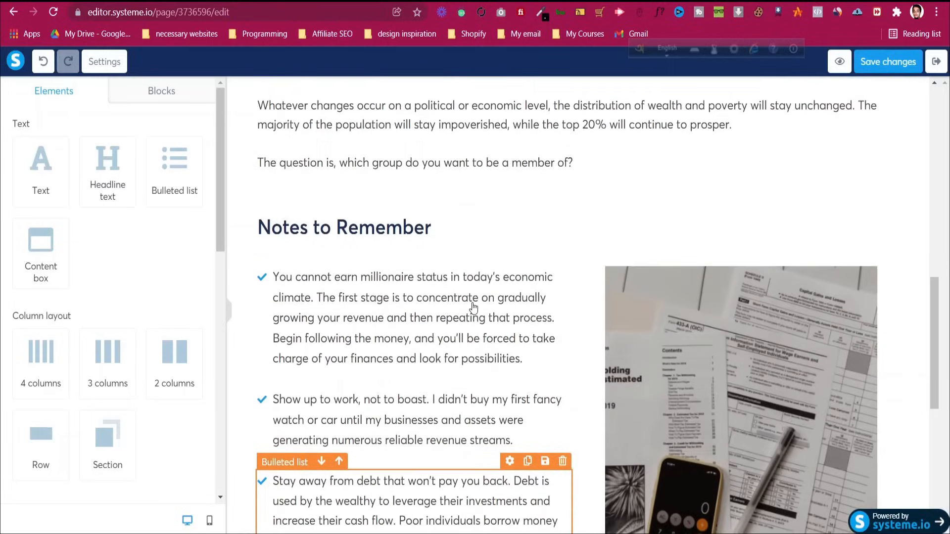
scroll(474, 309, "up", 10)
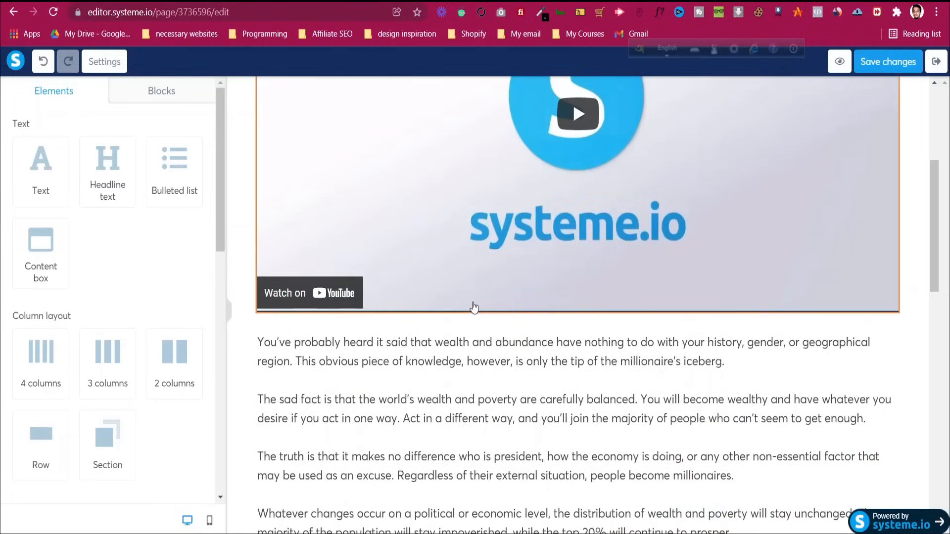
scroll(473, 308, "up", 2)
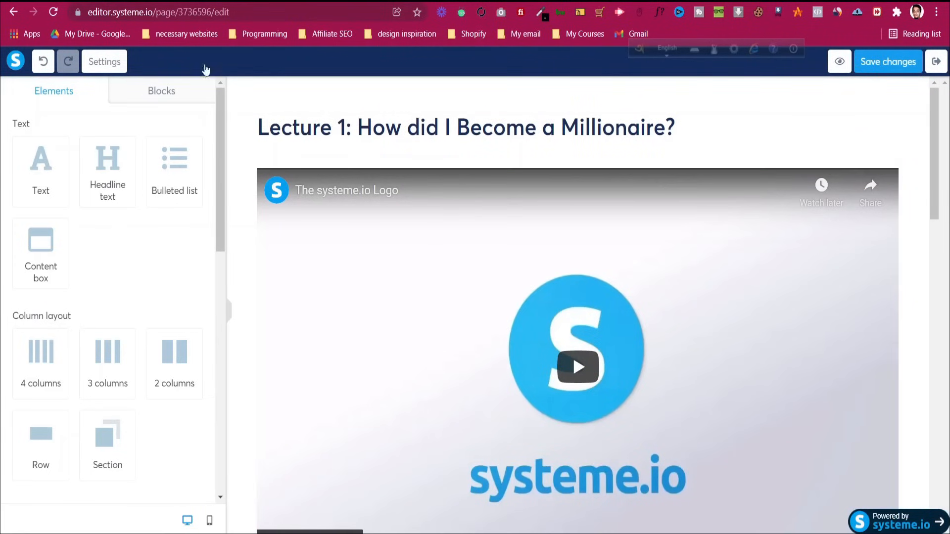
left_click(937, 62)
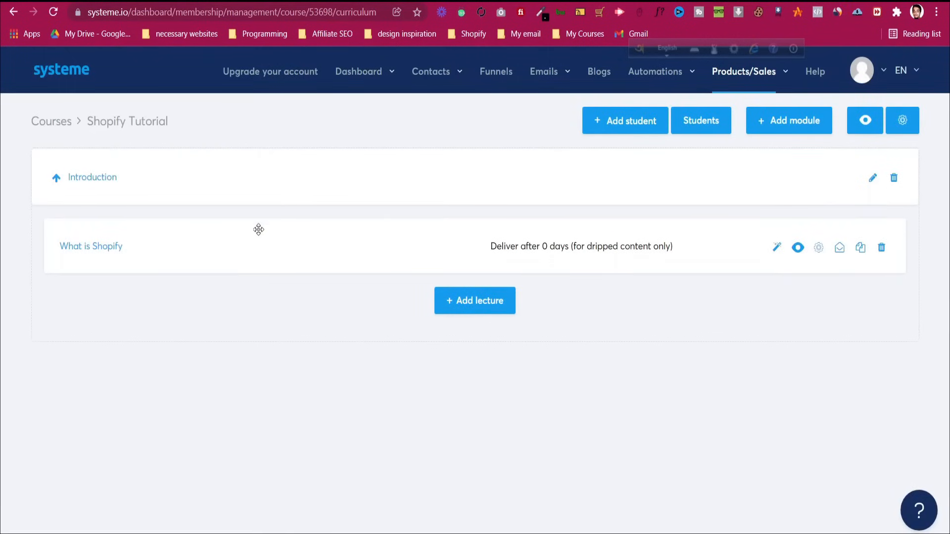
Duplicate the What is Shopify lecture and bring up the copy's page editor
left_click(860, 250)
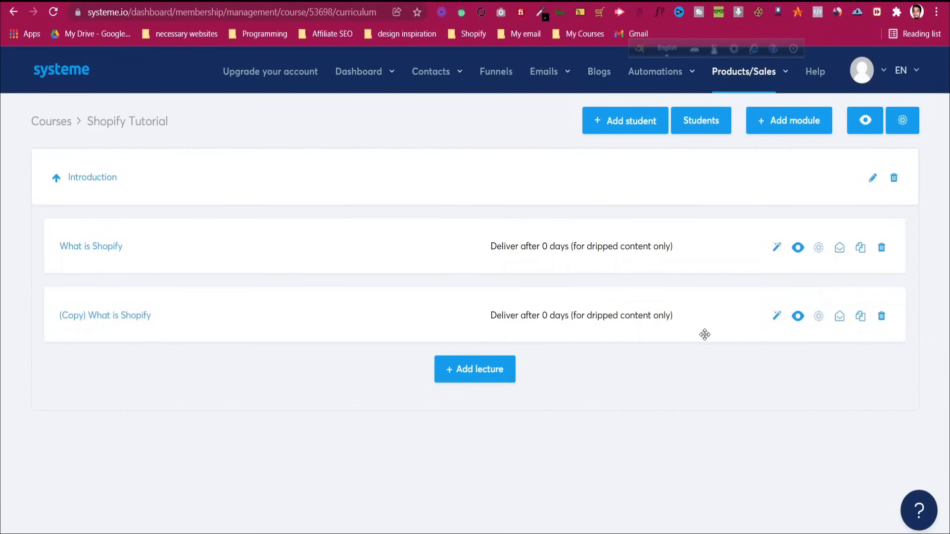
left_click(840, 316)
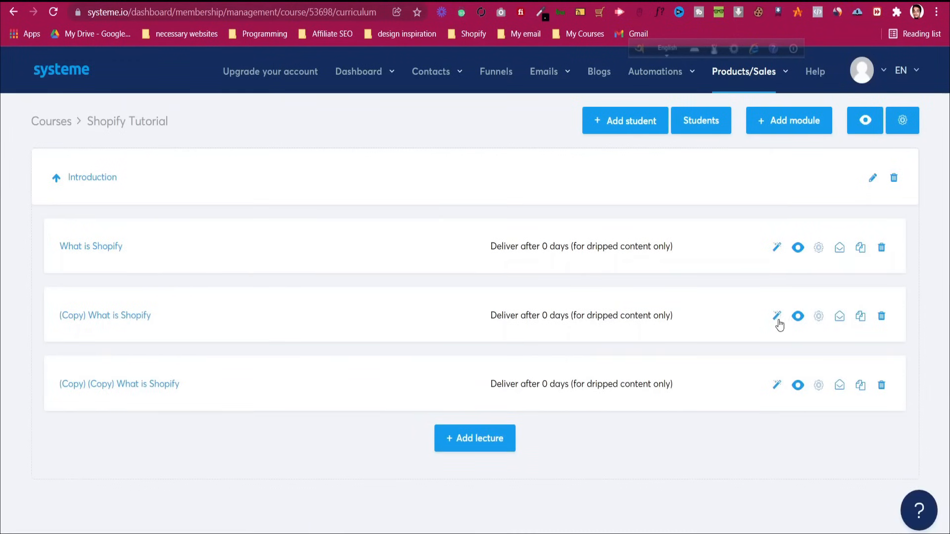
left_click(780, 319)
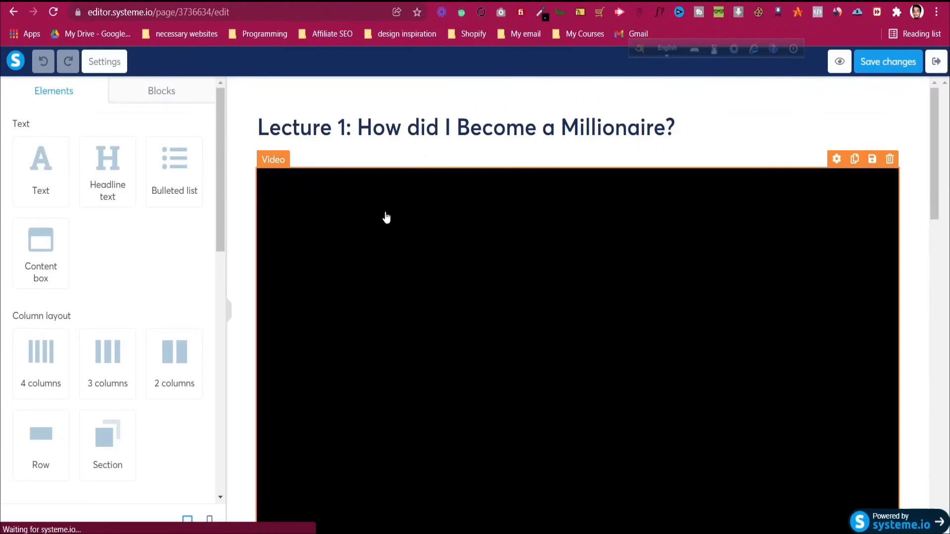
Change the page heading to Lecture 2, save the page, and exit the editor
left_click(390, 140)
left_click(341, 130)
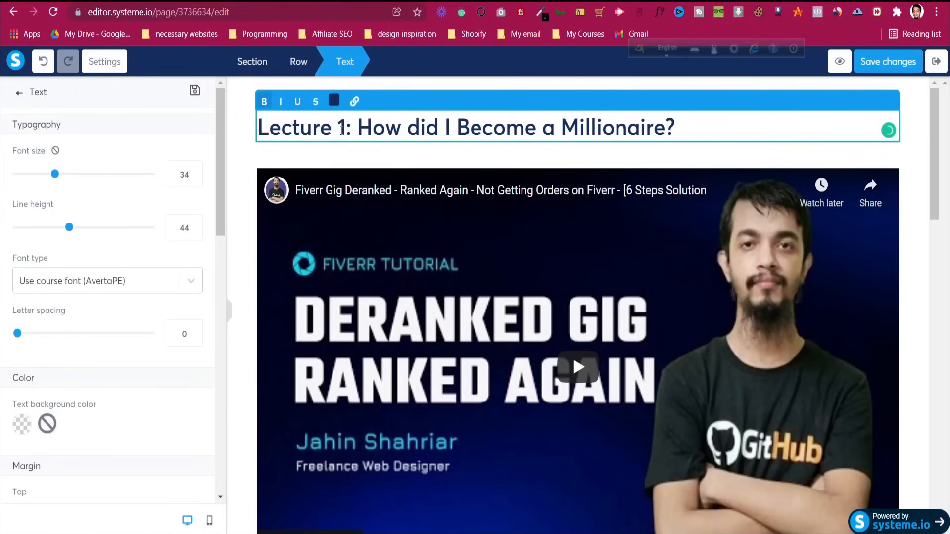
double_click(341, 130)
type("2")
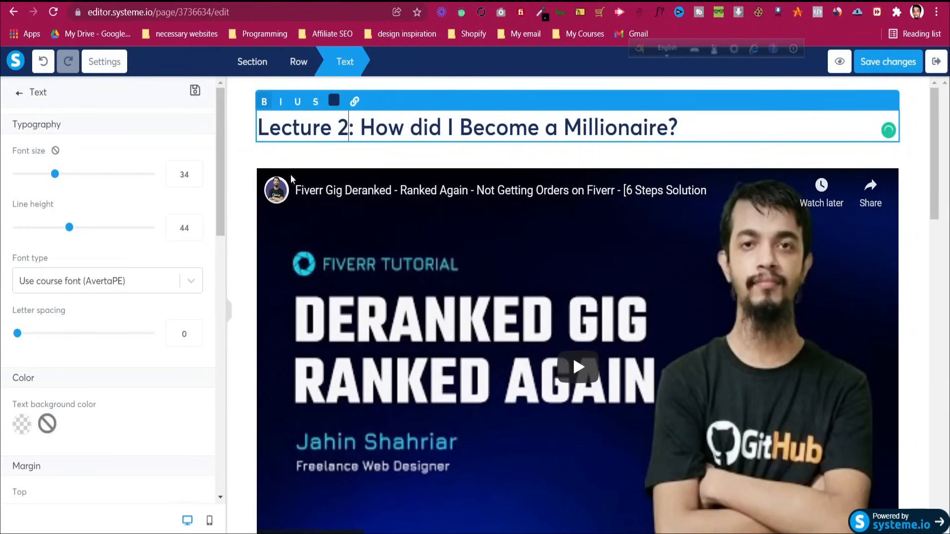
left_click(251, 188)
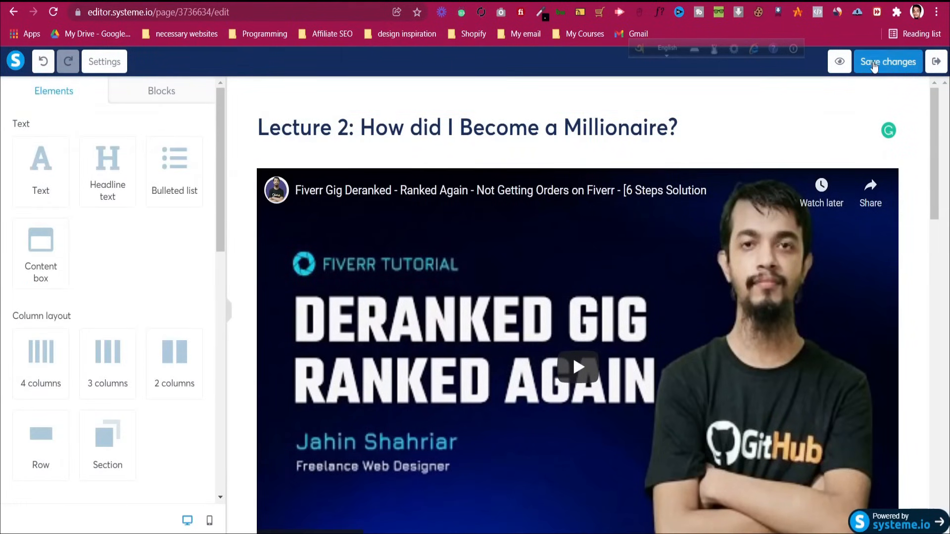
left_click(871, 61)
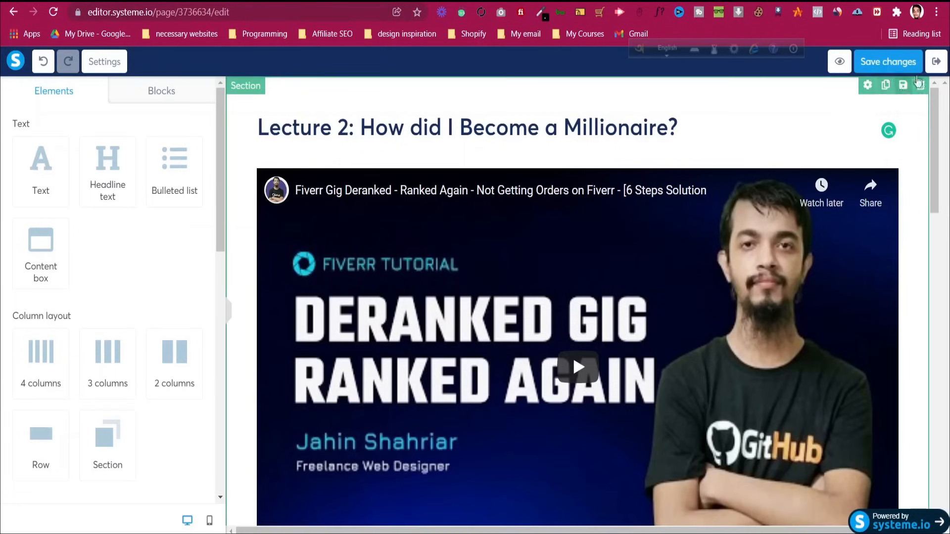
left_click(936, 61)
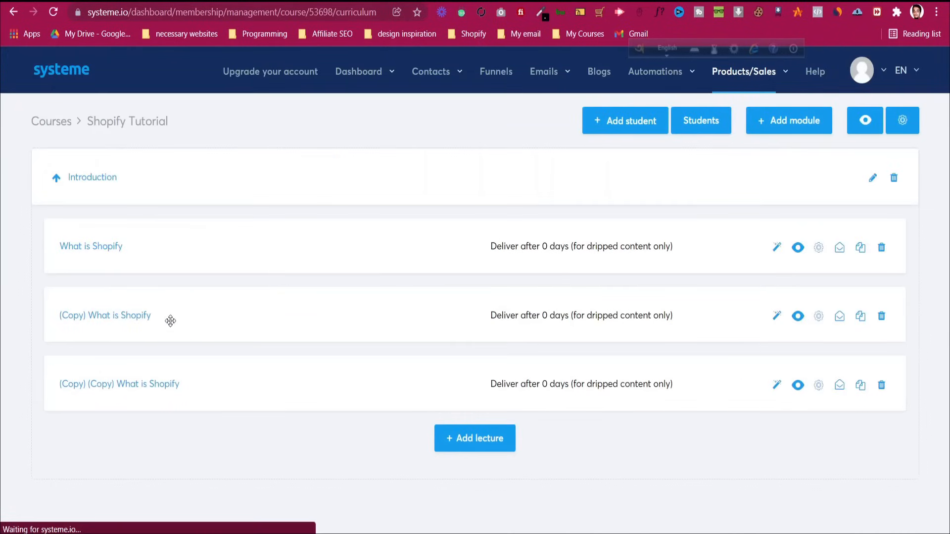
In the copied lecture's settings, change its name to 'How to open a Shopify Store'
left_click(821, 318)
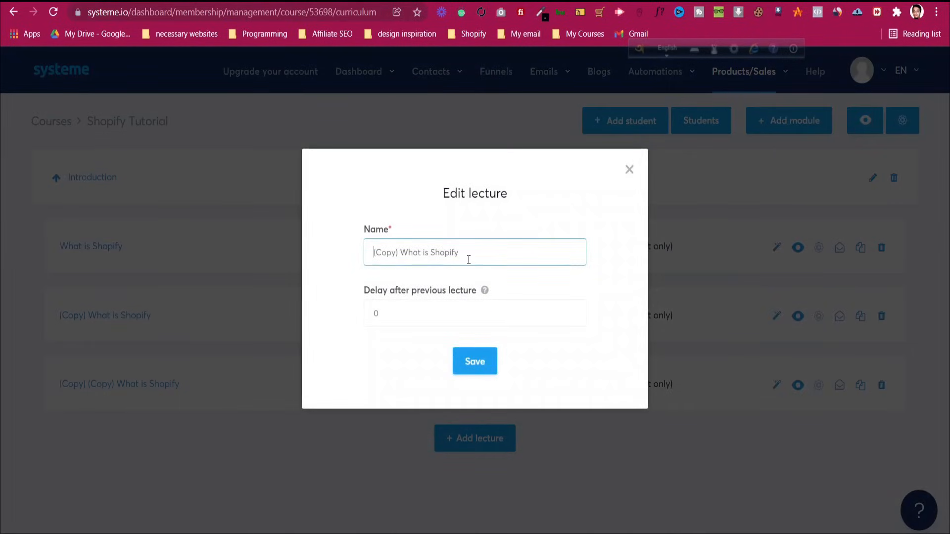
triple_click(451, 255)
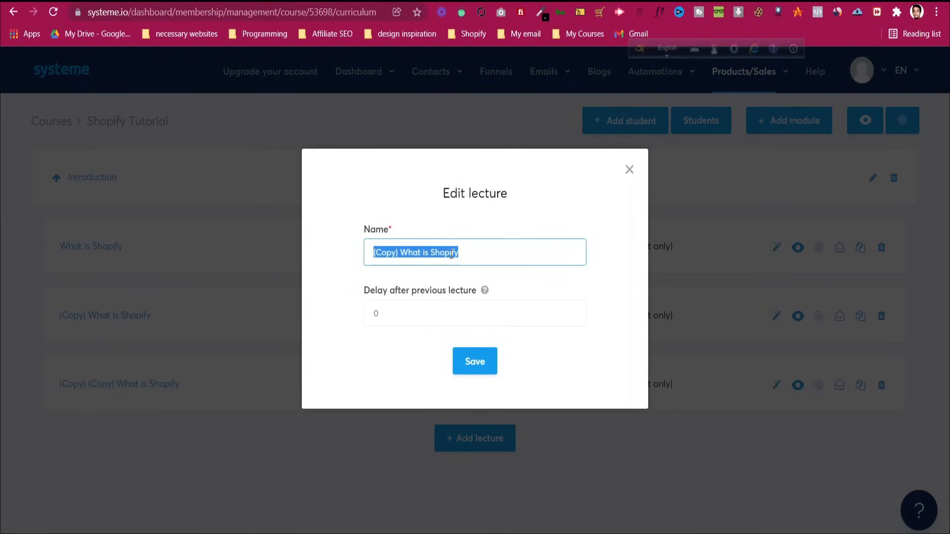
type("Hpw")
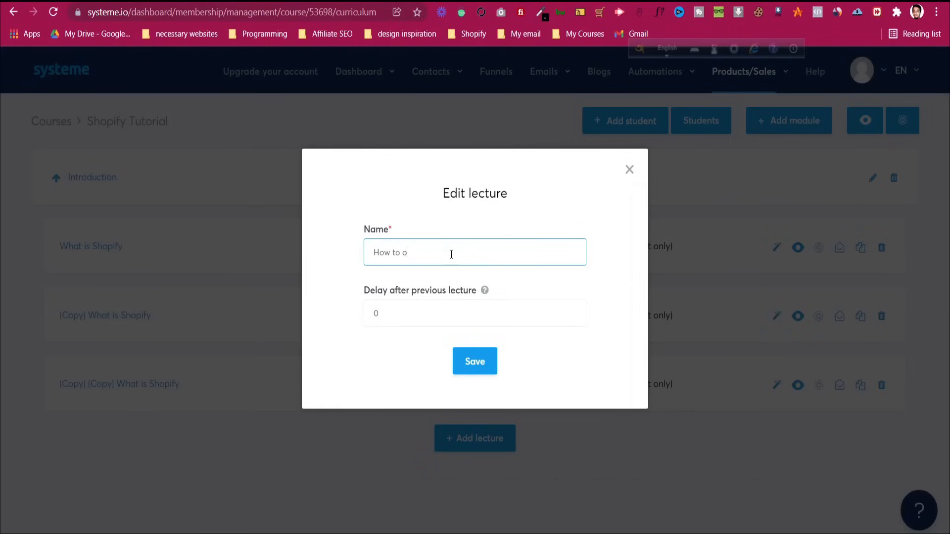
type(" to open a Shopify Store")
left_click(487, 368)
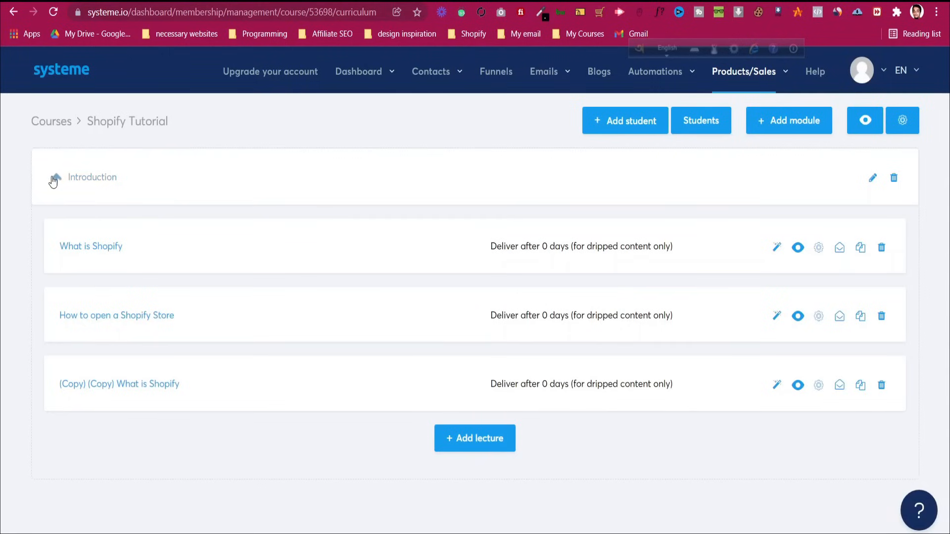
Create a new module named Store Design
left_click(793, 123)
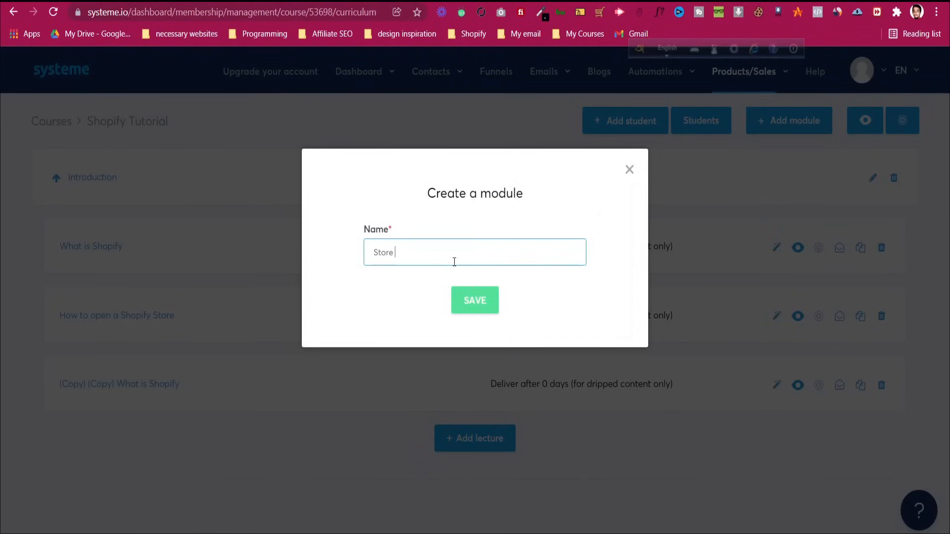
type("Store Design")
left_click(483, 300)
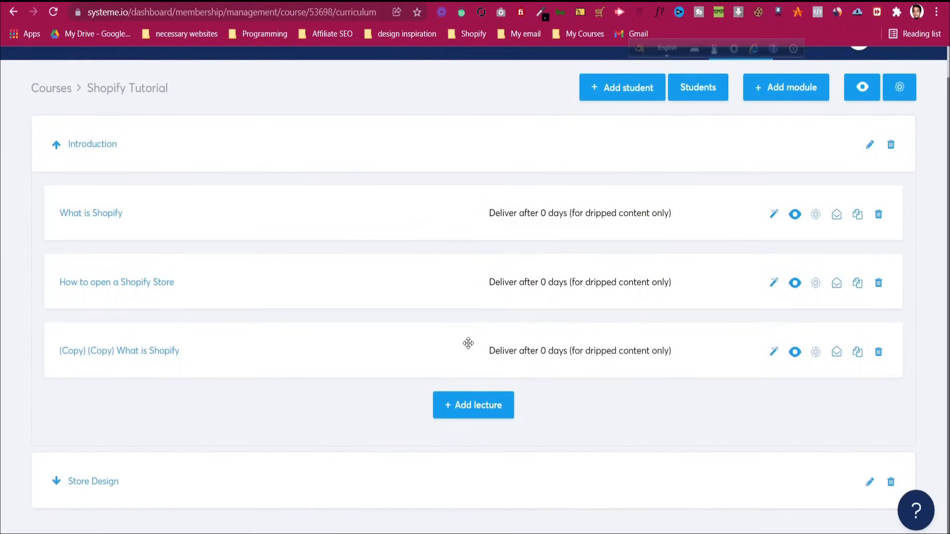
Drag the (Copy) (Copy) What is Shopify lecture from Introduction into Store Design
left_click_drag(467, 342, 644, 459)
scroll(512, 448, "up", 1)
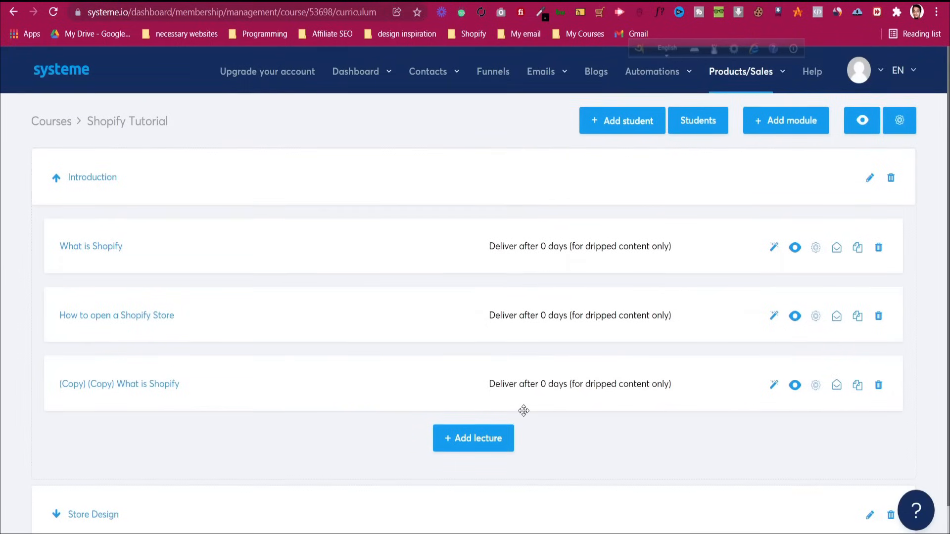
scroll(283, 430, "down", 1)
left_click_drag(297, 482, 293, 326)
left_click_drag(96, 496, 98, 227)
left_click(56, 178)
left_click(55, 241)
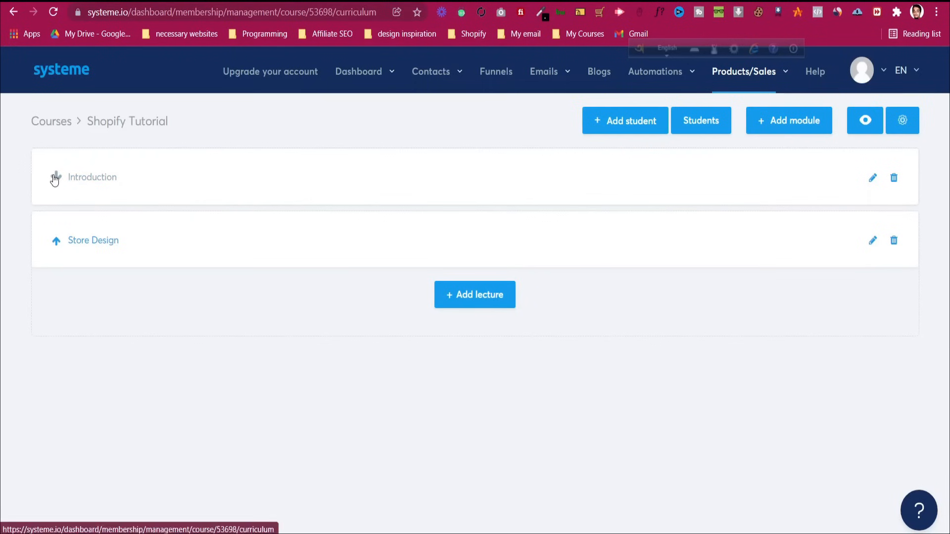
left_click(55, 178)
scroll(488, 299, "down", 2)
left_click_drag(586, 305, 546, 449)
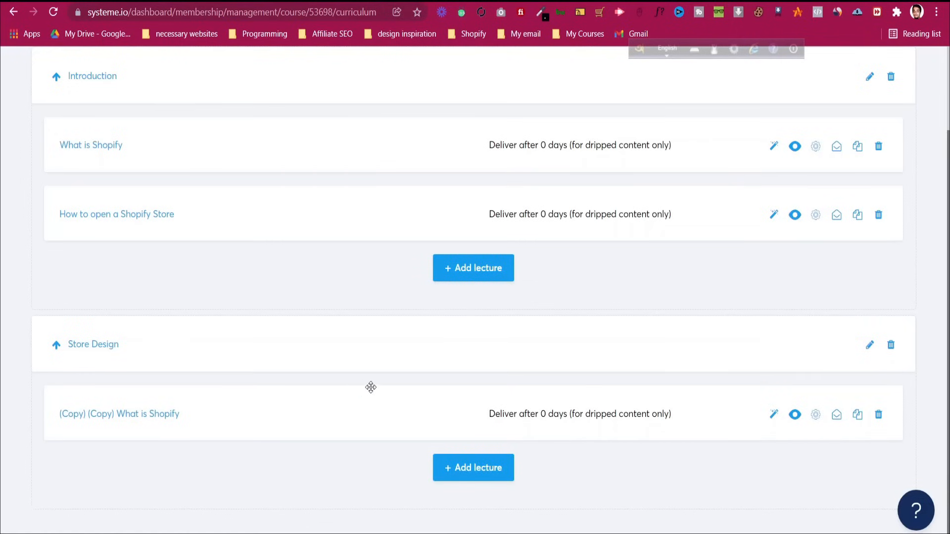
Rename the moved lecture to 'Store Design with Theme' and expand the Store Design module
left_click(817, 415)
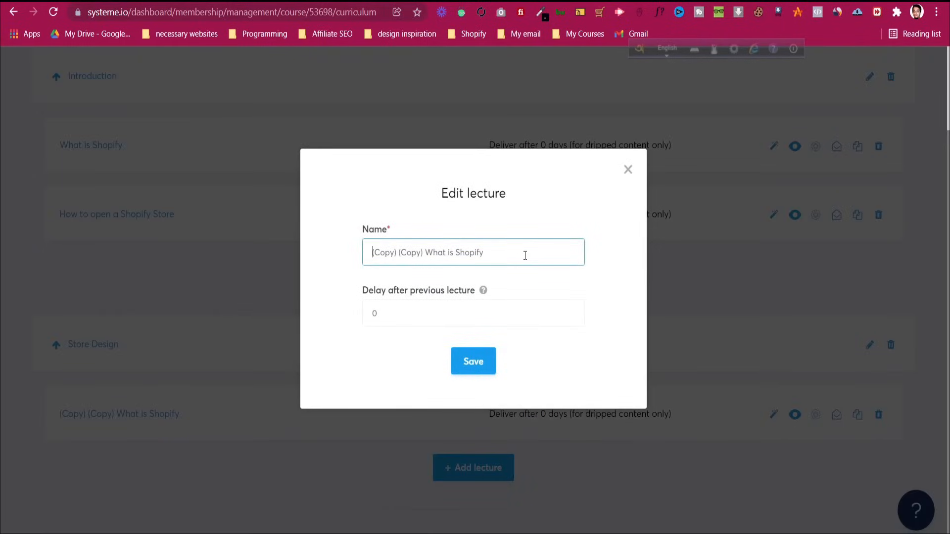
key("ctrl+a")
type("Stpr")
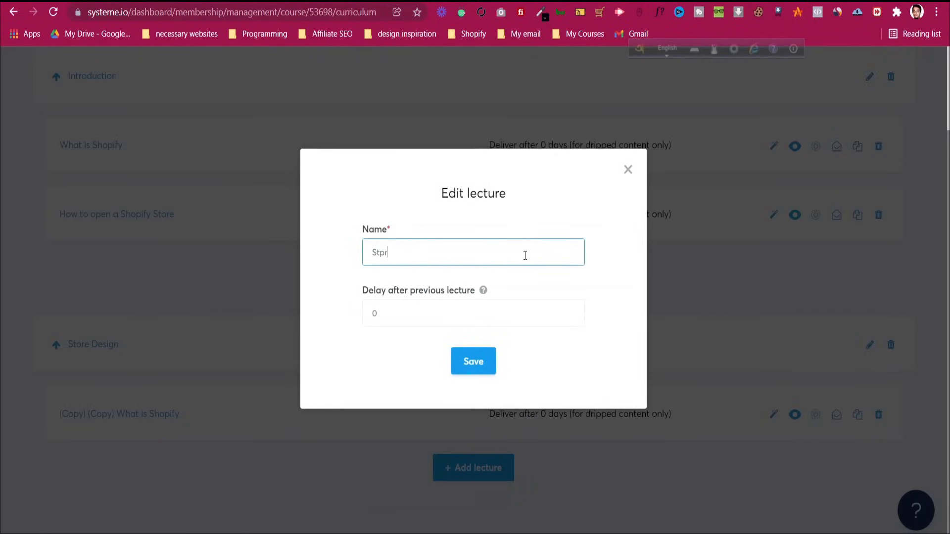
type(" Design with Theme")
left_click(475, 364)
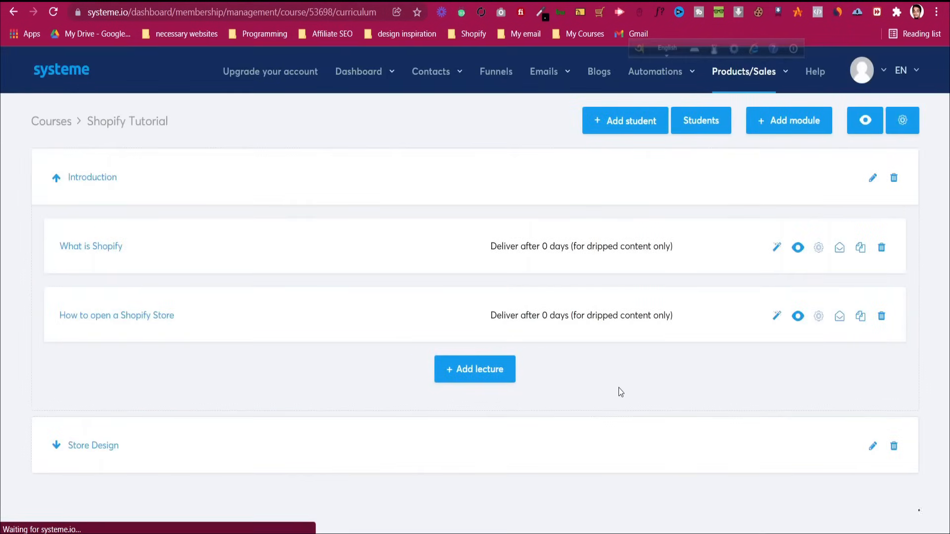
left_click(56, 446)
scroll(795, 391, "down", 2)
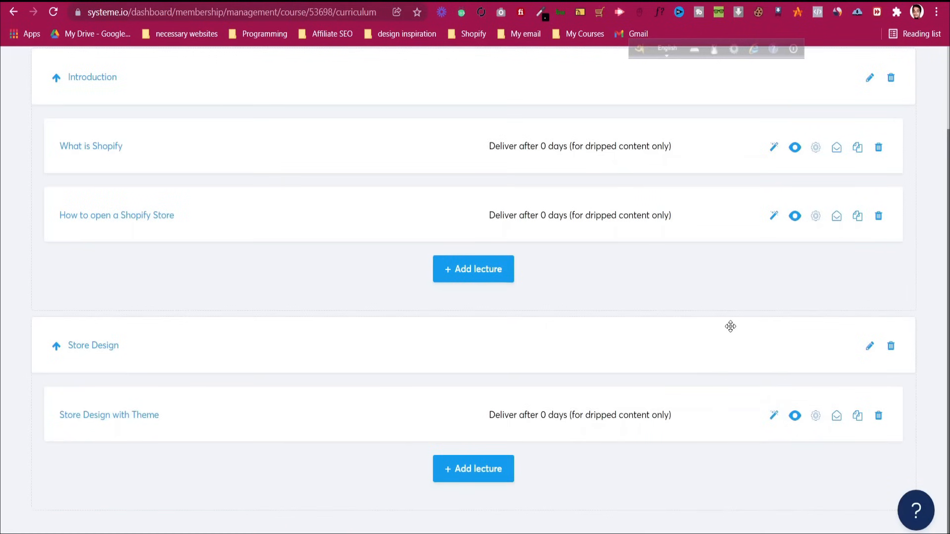
scroll(730, 326, "up", 2)
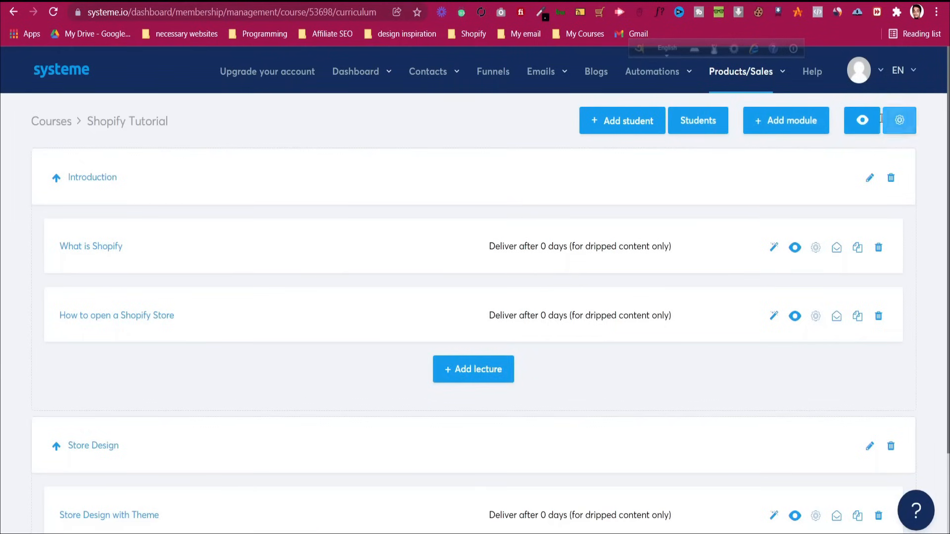
In the course preview, complete the first lecture and mark the next one complete, then return
left_click(864, 121)
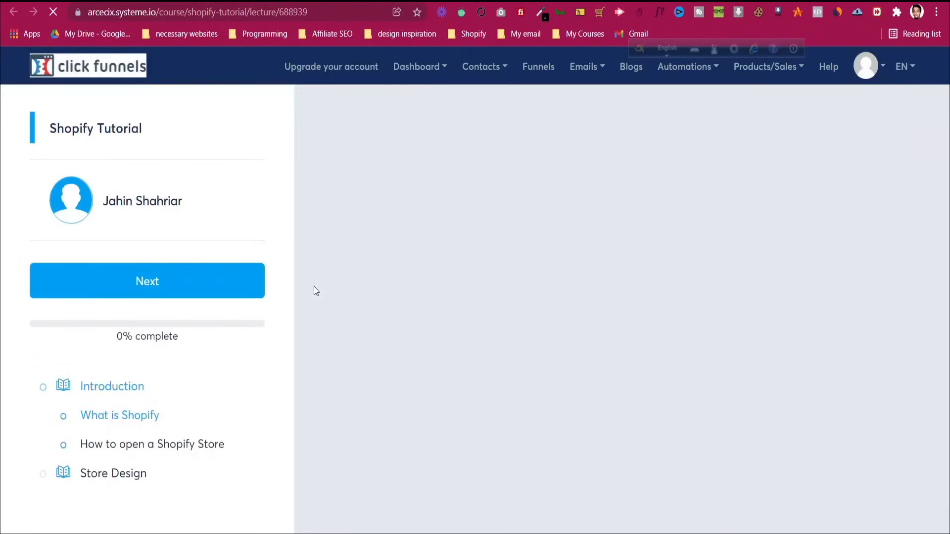
scroll(201, 307, "down", 4)
scroll(535, 331, "down", 15)
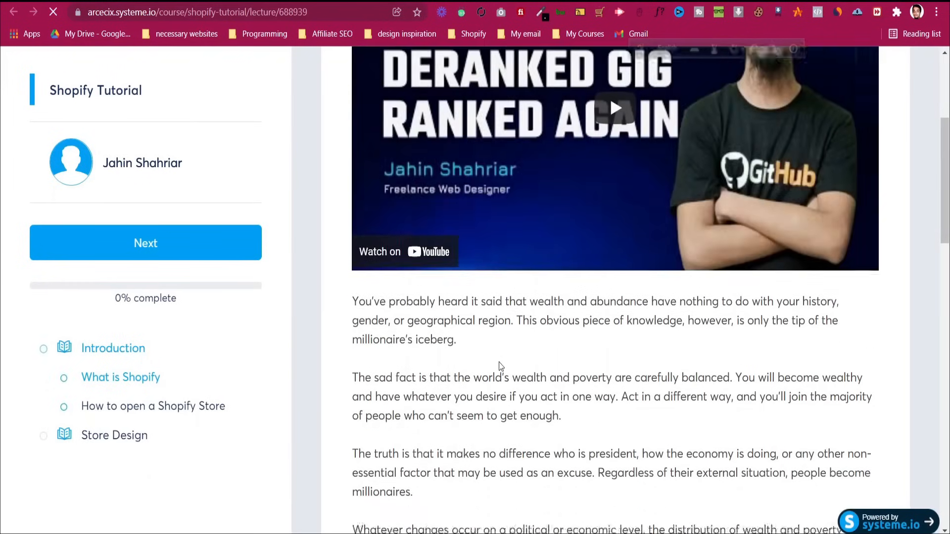
left_click(602, 143)
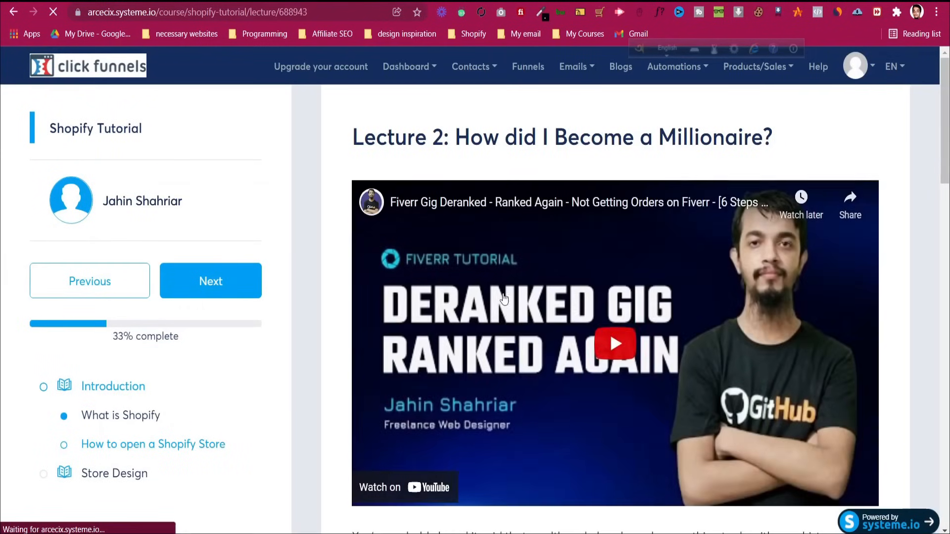
scroll(610, 330, "down", 15)
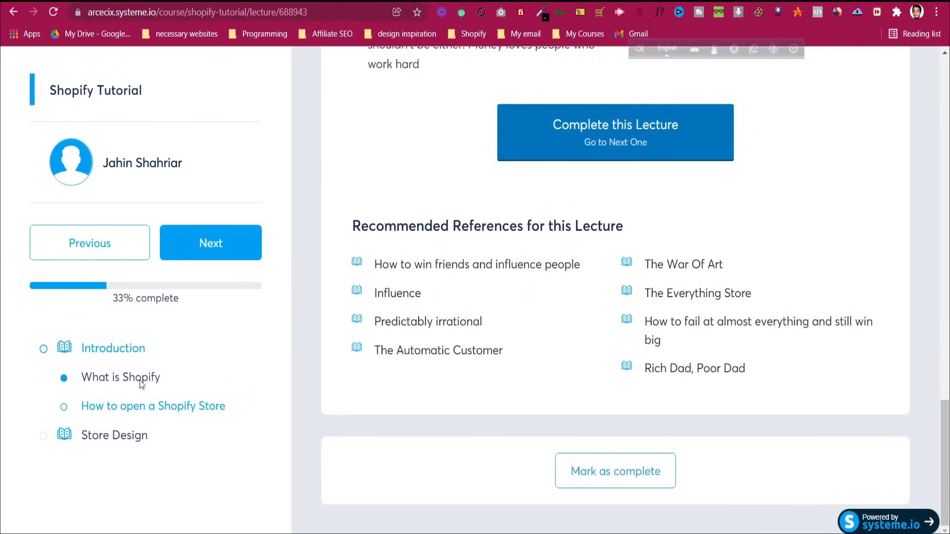
left_click(614, 473)
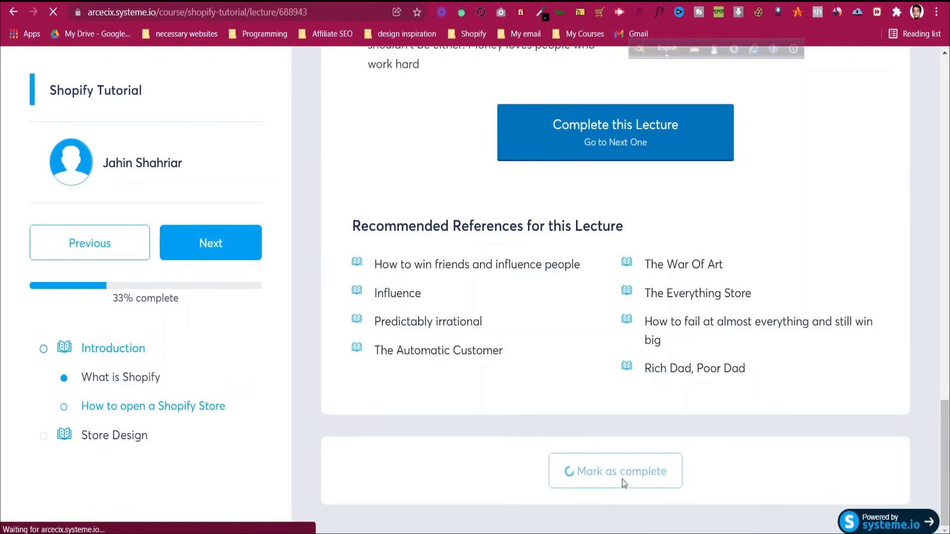
scroll(508, 325, "down", 15)
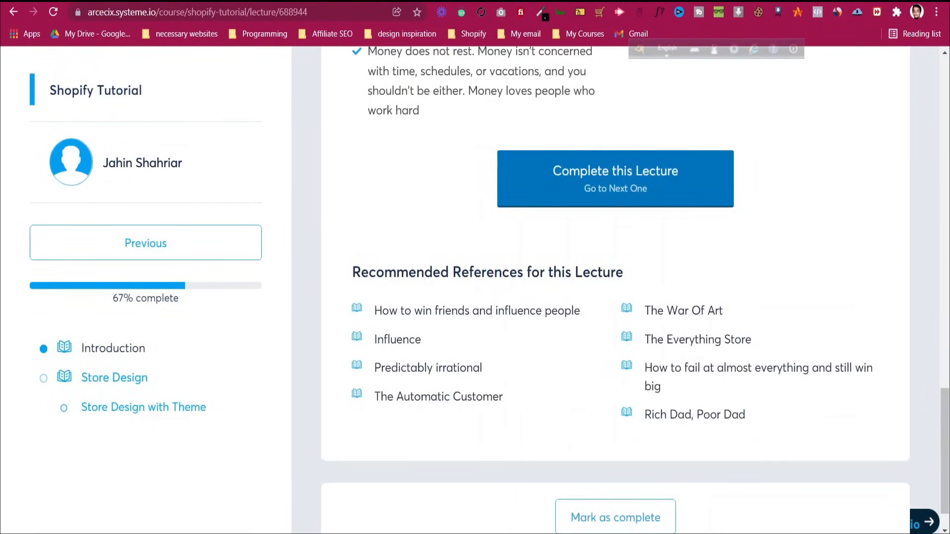
left_click(442, 1)
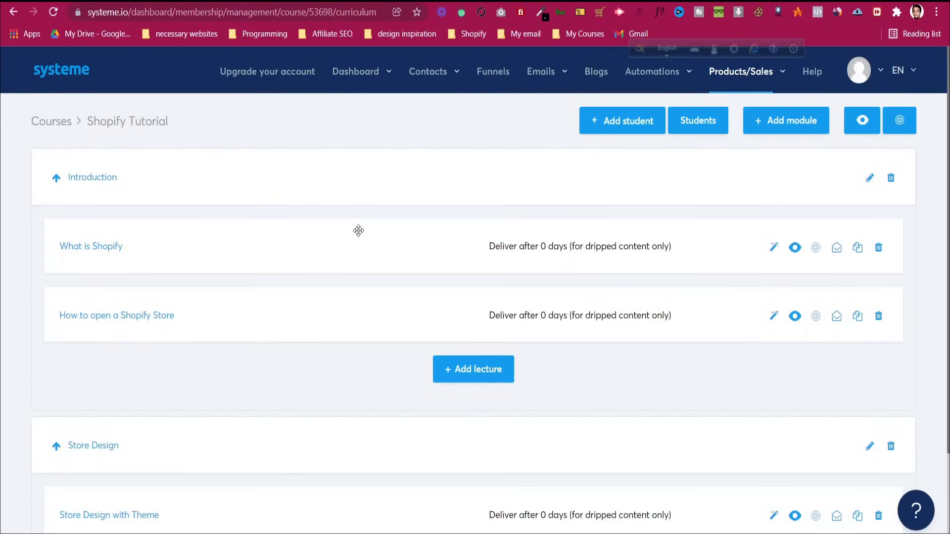
Add a new student by e-mail to Shopify Tutorial with full access
left_click(638, 127)
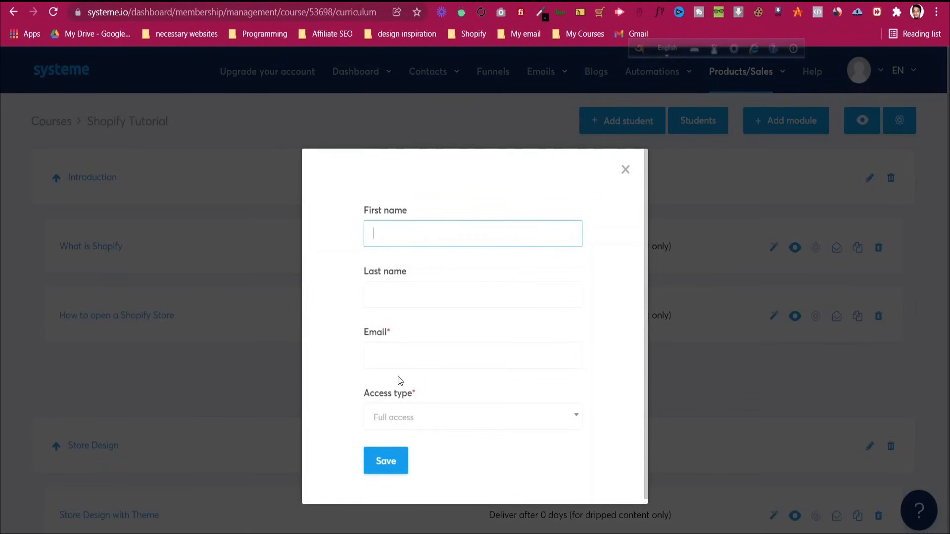
left_click(401, 359)
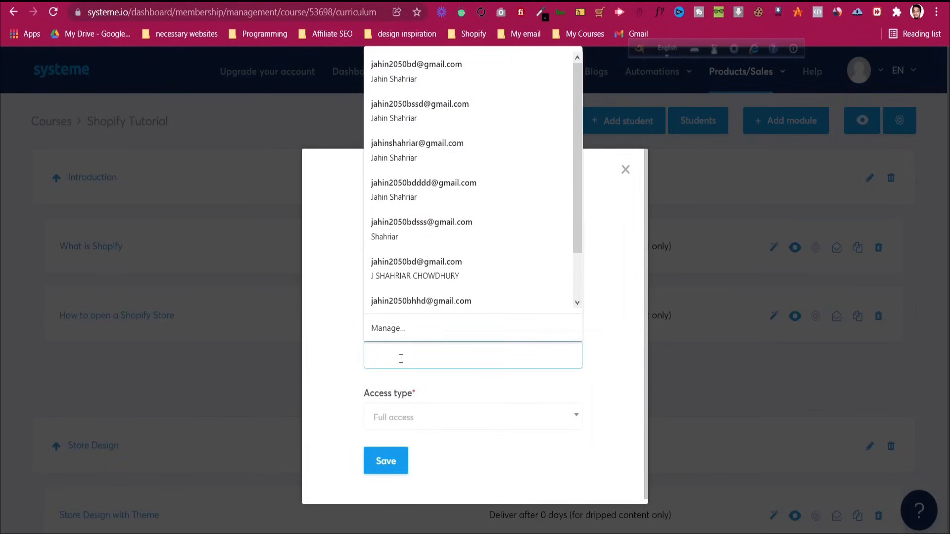
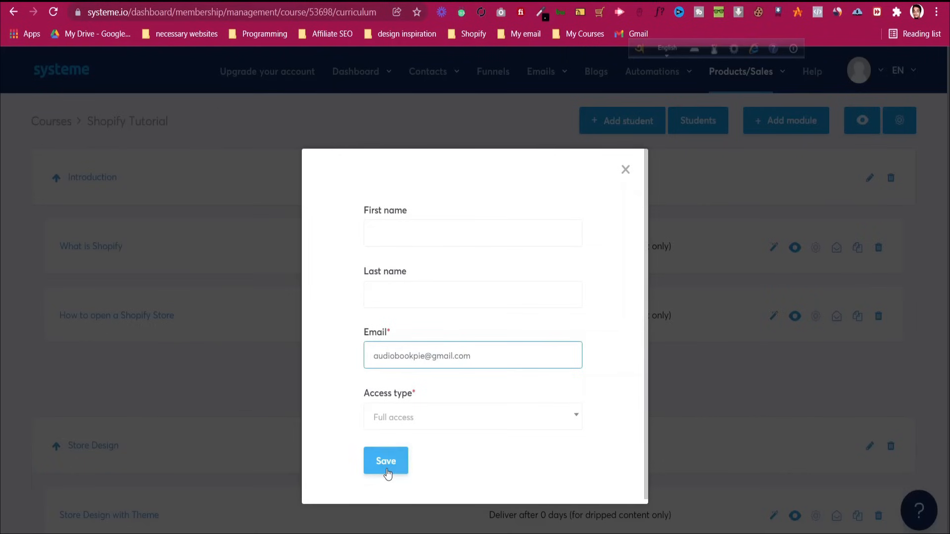
left_click(412, 429)
left_click(411, 429)
left_click(399, 466)
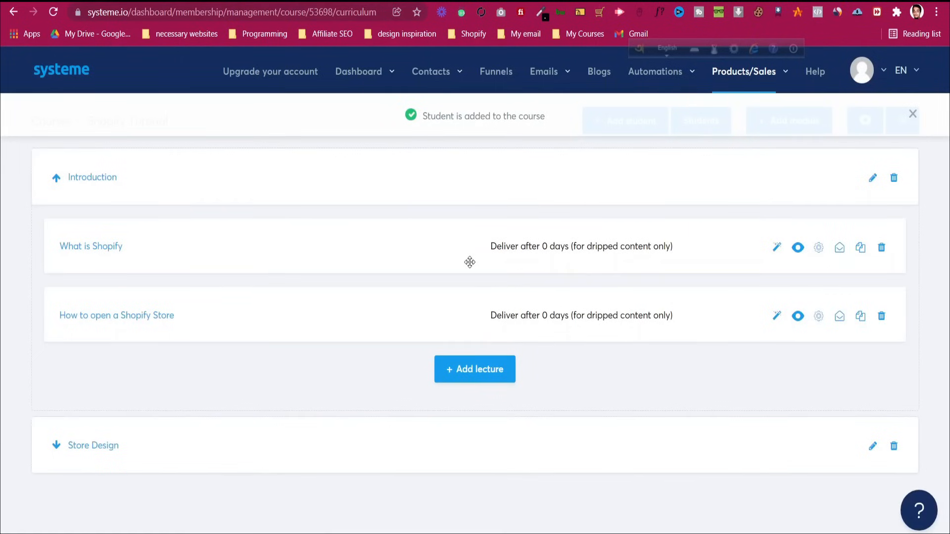
left_click(913, 115)
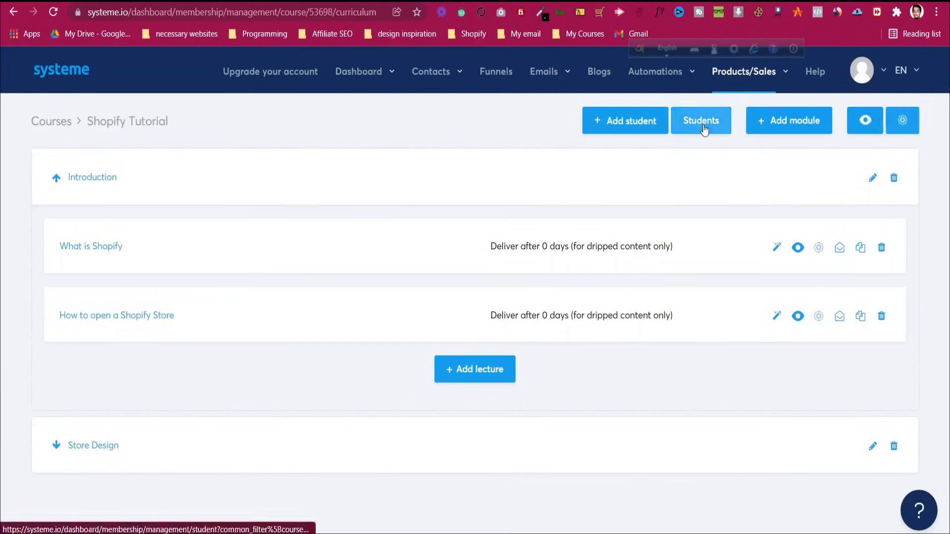
Check the new student's enrollments from the course Students list, then return to the list
left_click(702, 121)
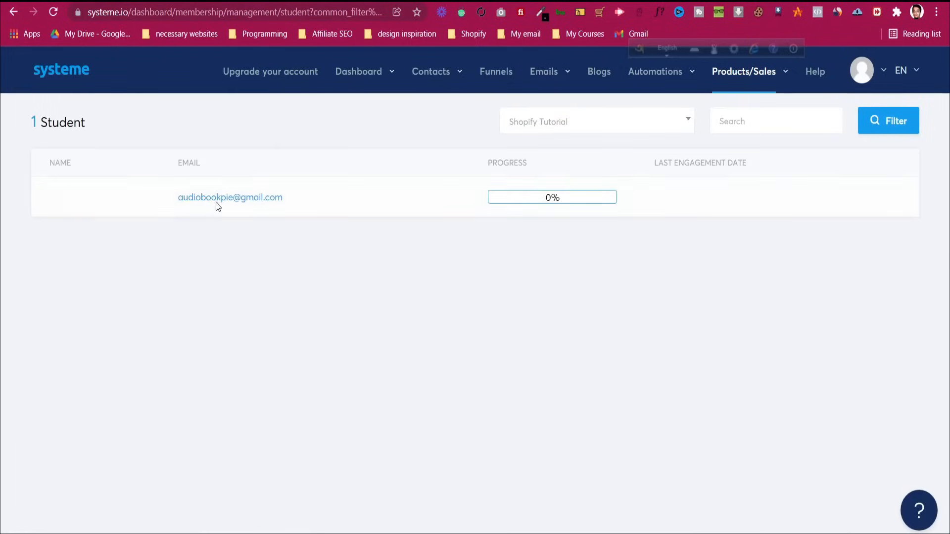
left_click(200, 198)
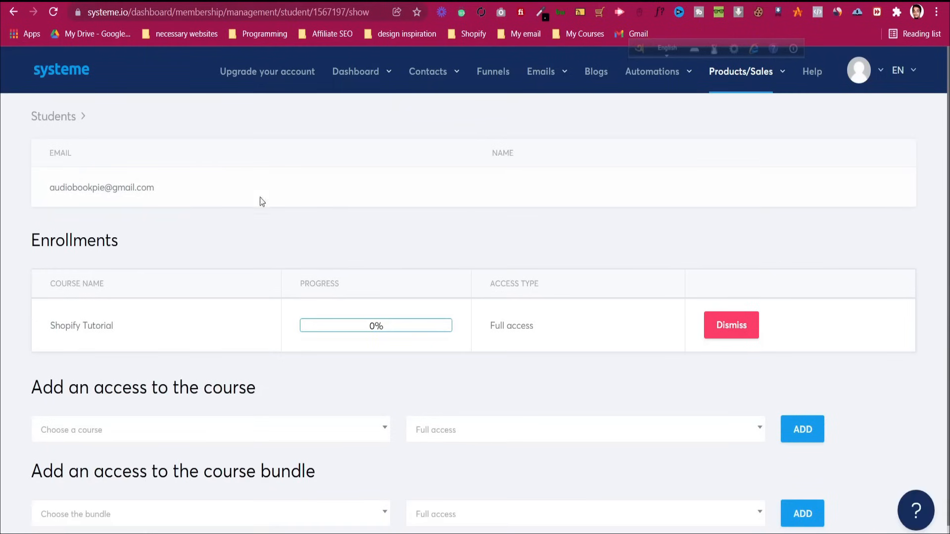
scroll(766, 339, "down", 1)
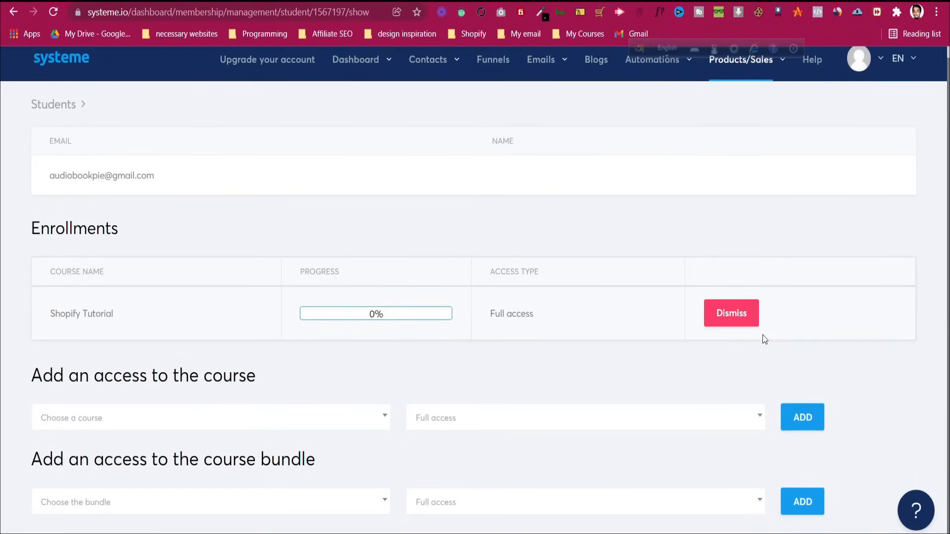
scroll(255, 225, "up", 1)
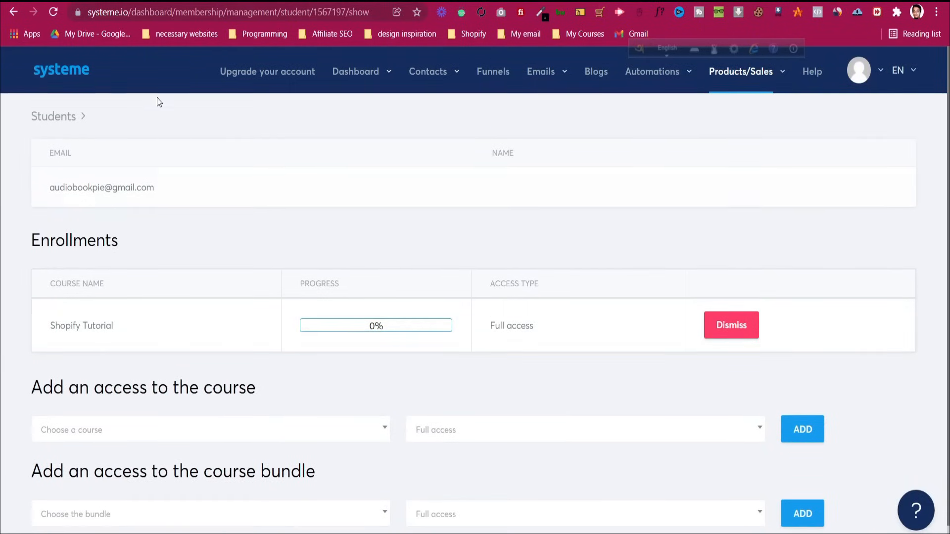
left_click(73, 117)
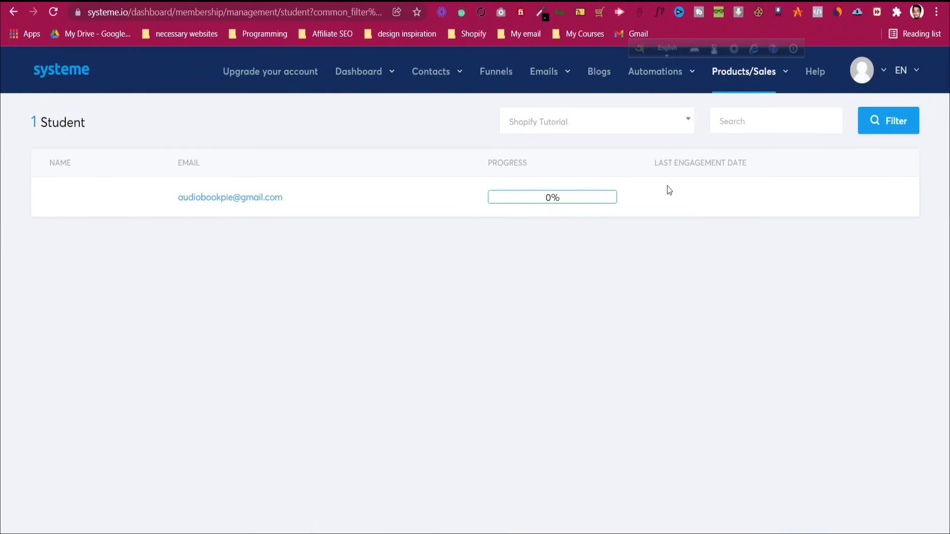
In the One Funnel Away Challenge funnel, change the Order Form URL path to order-confirmation
left_click(495, 78)
left_click(137, 198)
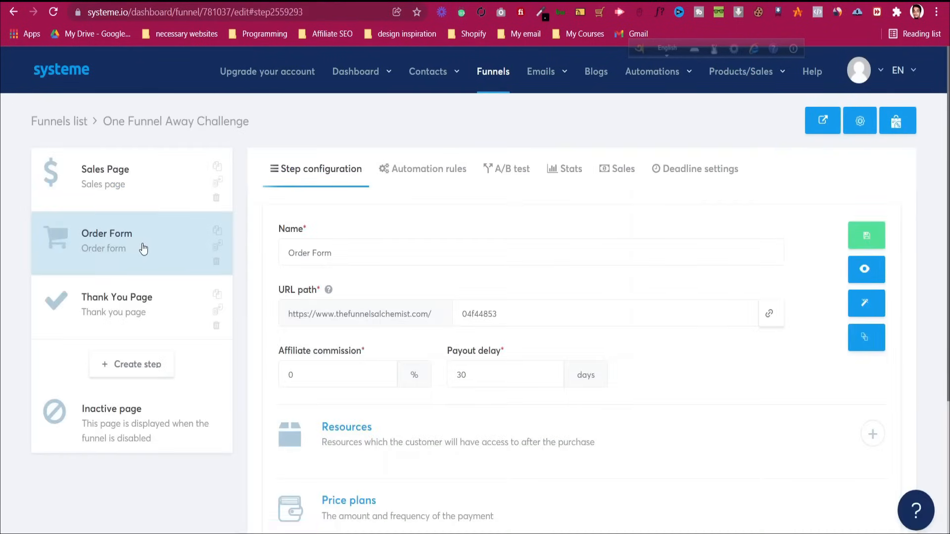
scroll(491, 243, "down", 3)
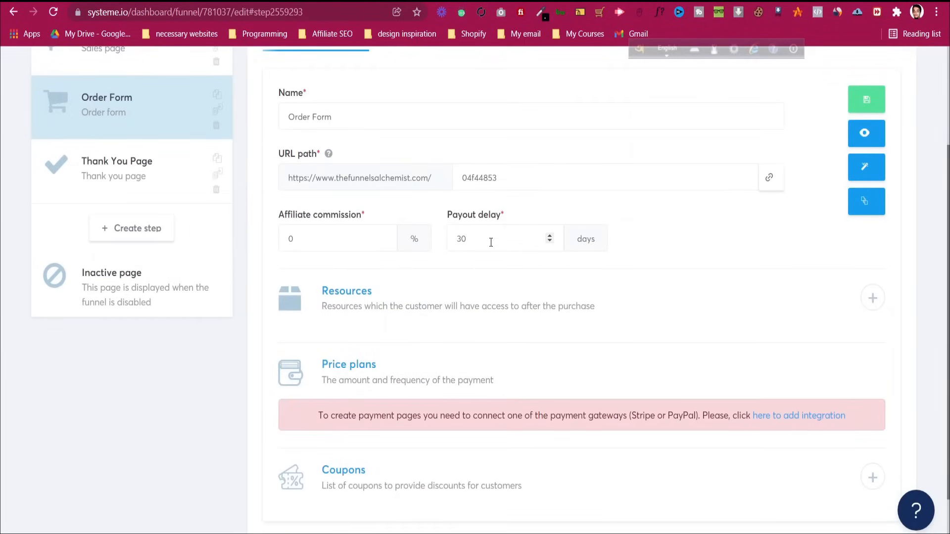
scroll(482, 224, "up", 2)
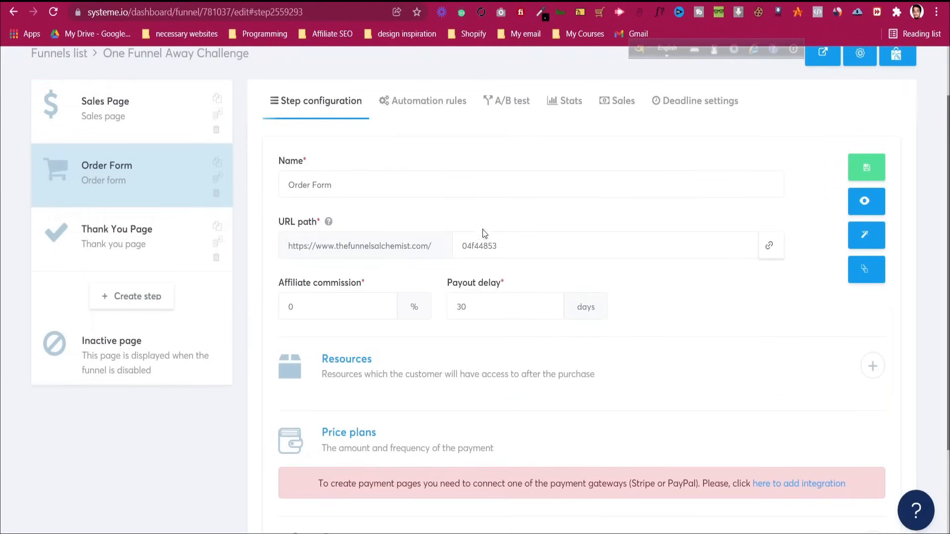
left_click(520, 247)
key("ctrl+a")
type("o")
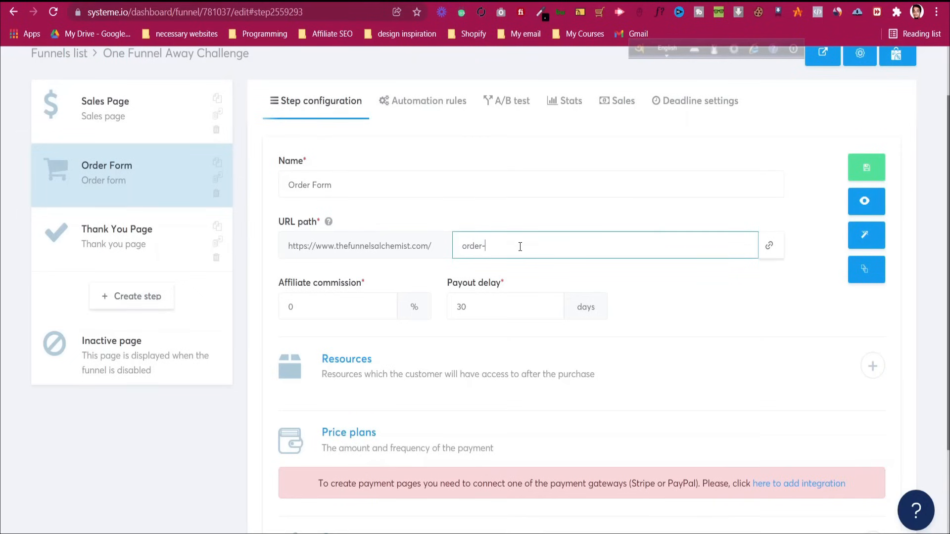
type("rder-confirmation")
Add a Course resource granting buyers full access to Shopify Tutorial
scroll(356, 280, "down", 1)
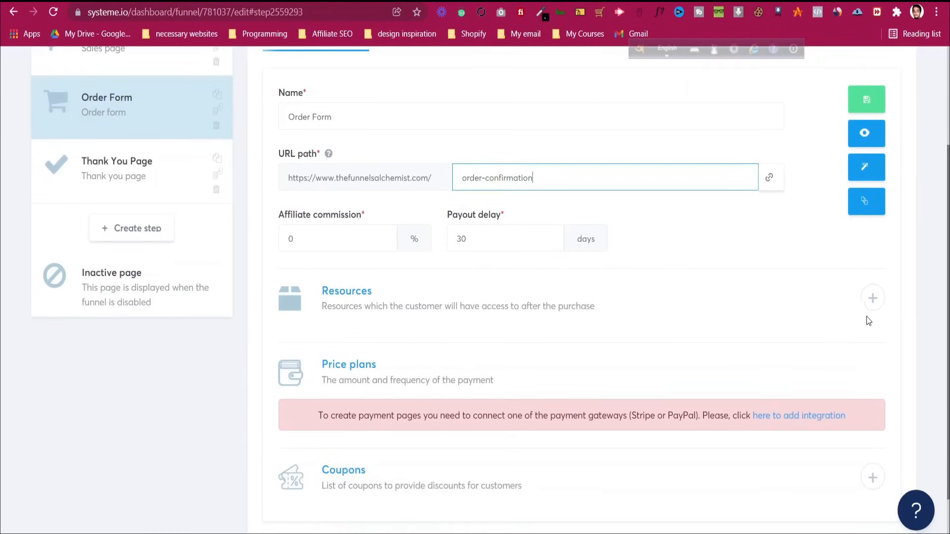
left_click(872, 298)
left_click(363, 351)
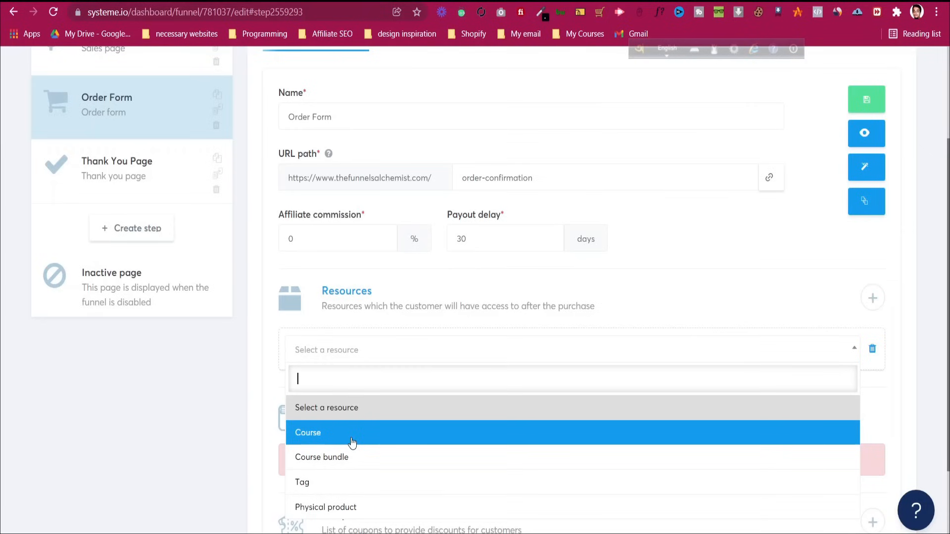
left_click(388, 439)
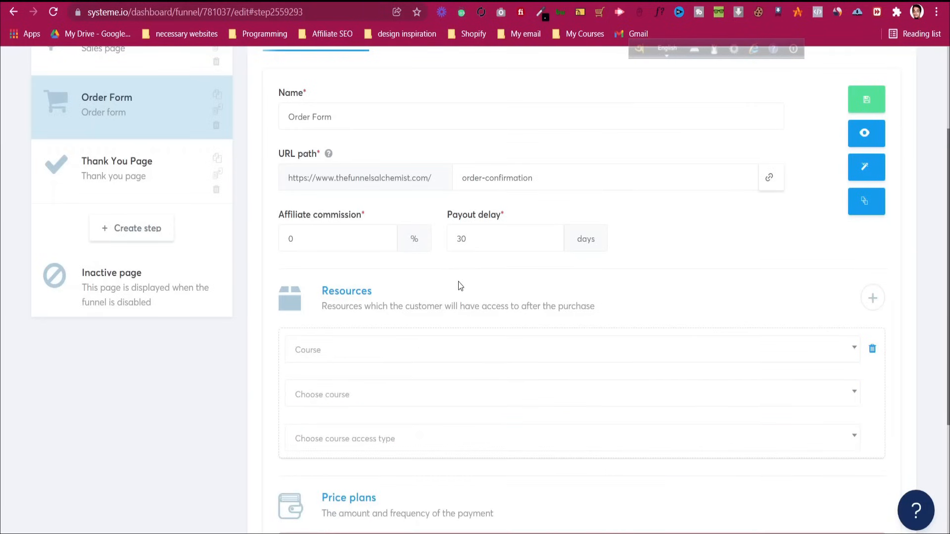
scroll(458, 286, "down", 1)
left_click(399, 328)
left_click(400, 375)
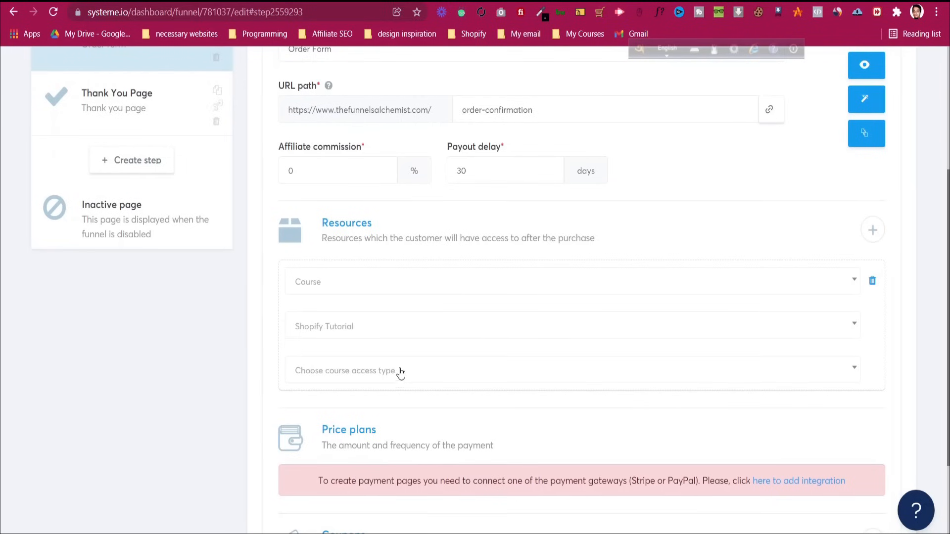
left_click(443, 372)
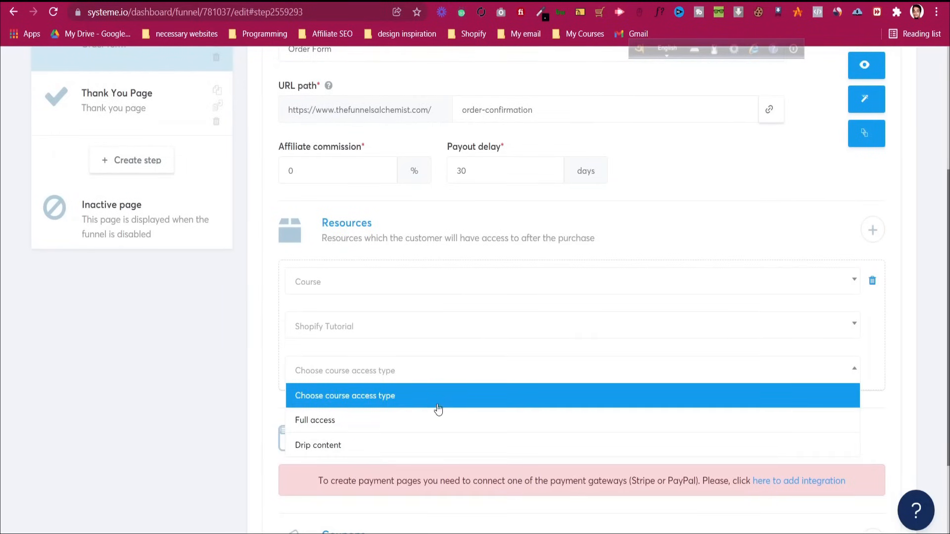
left_click(437, 420)
scroll(473, 237, "down", 3)
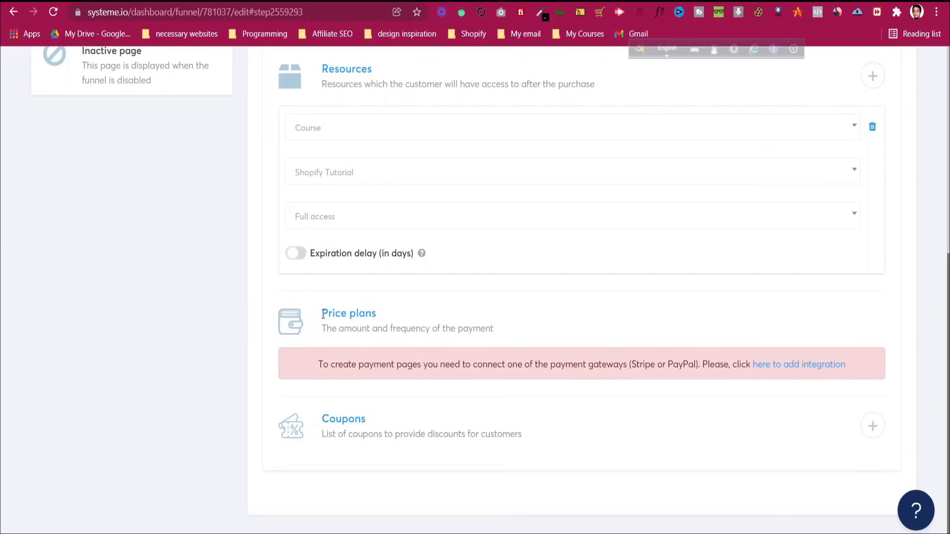
Follow the payment integration link, then return to the Order Form step
scroll(314, 311, "up", 1)
scroll(314, 311, "down", 1)
left_click(801, 365)
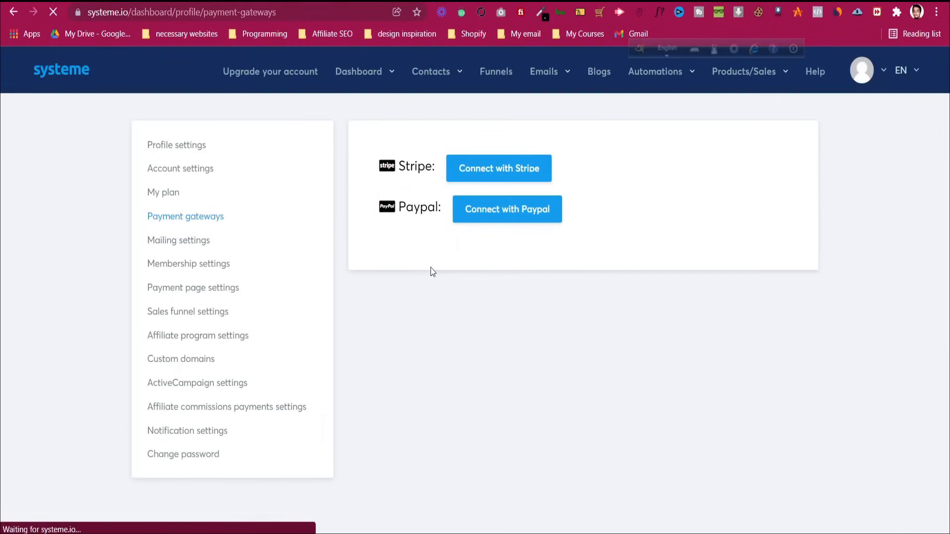
left_click(12, 12)
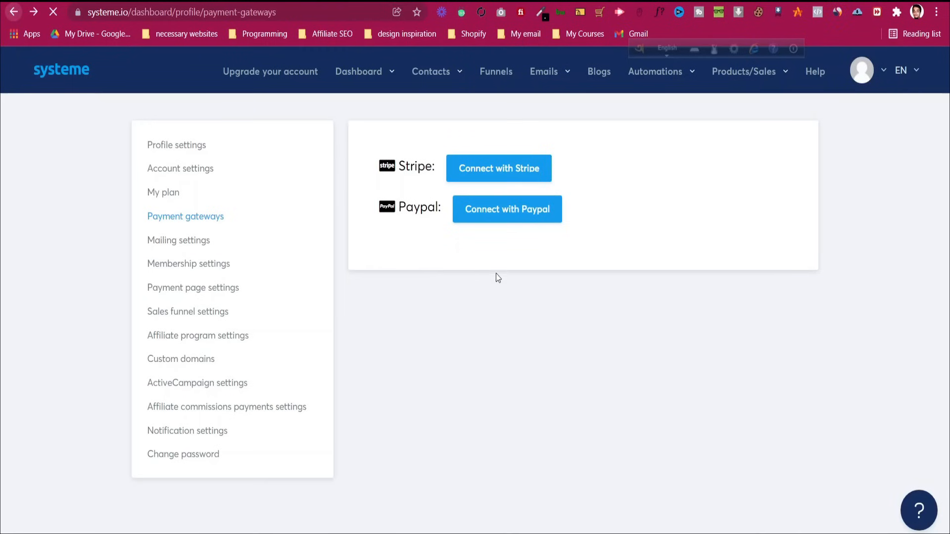
scroll(444, 283, "down", 3)
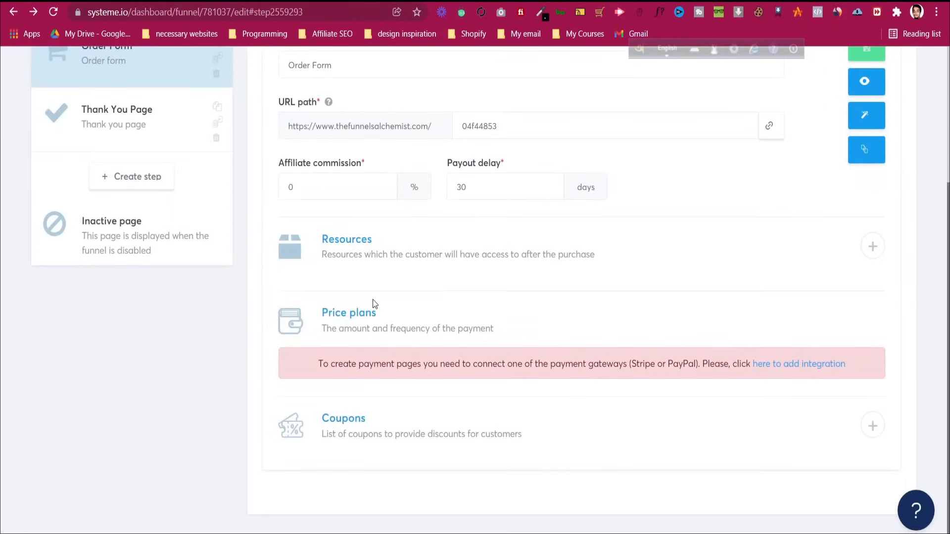
Start connecting a Stripe account, then back out to the Order Form step
left_click(801, 363)
left_click(465, 167)
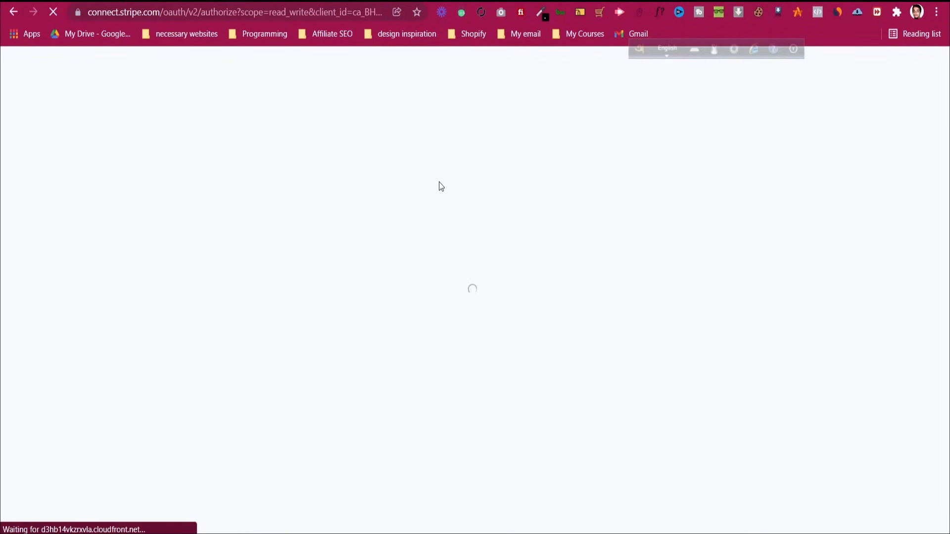
left_click(10, 16)
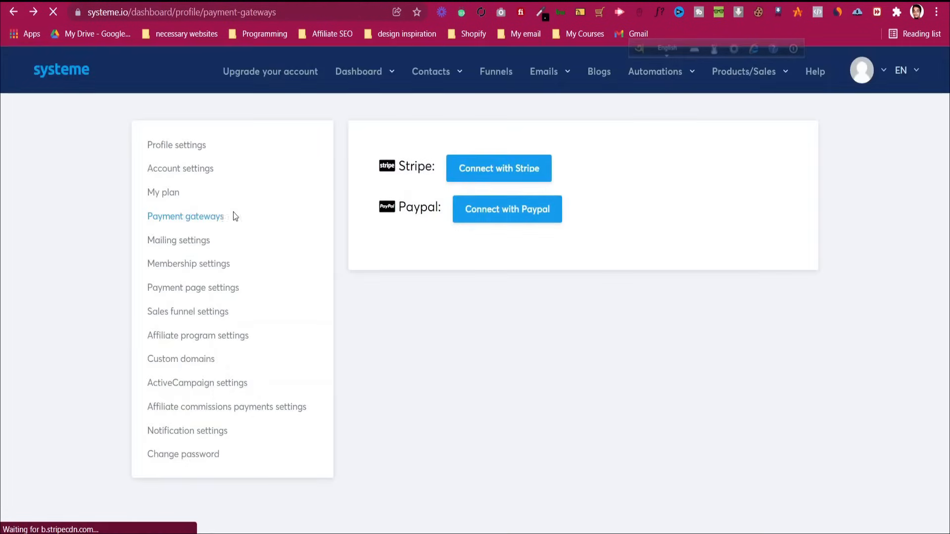
left_click(11, 15)
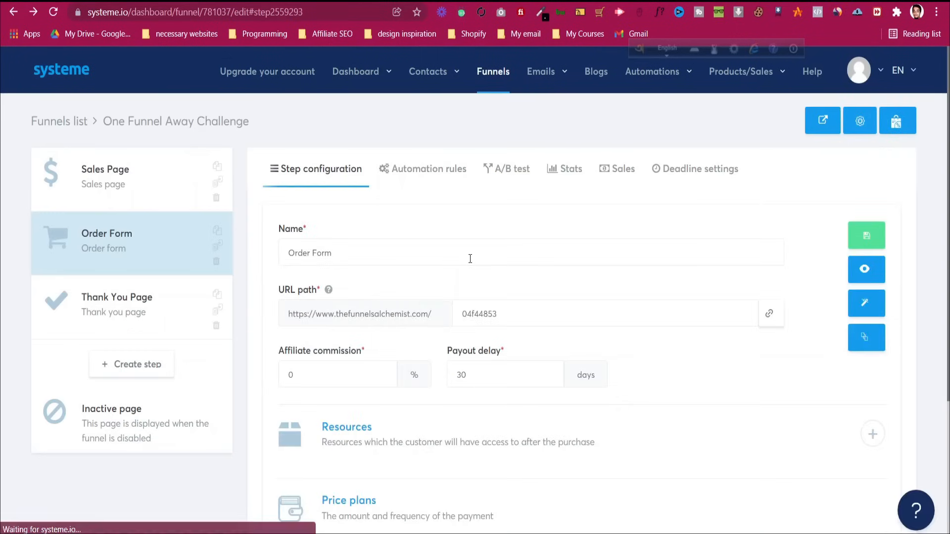
scroll(471, 258, "down", 4)
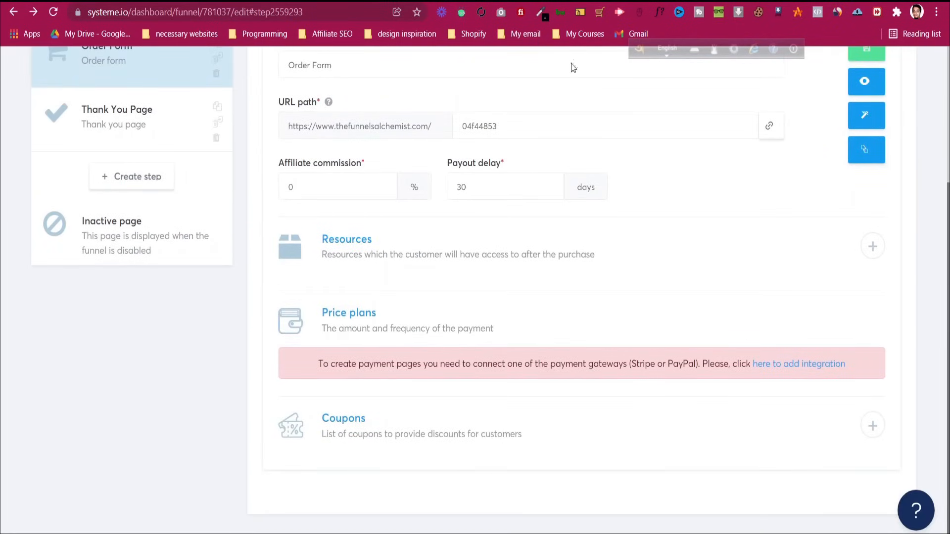
Search Google for 'systeme.io pricing plans for course', skim the results, and go back
key("ctrl+t")
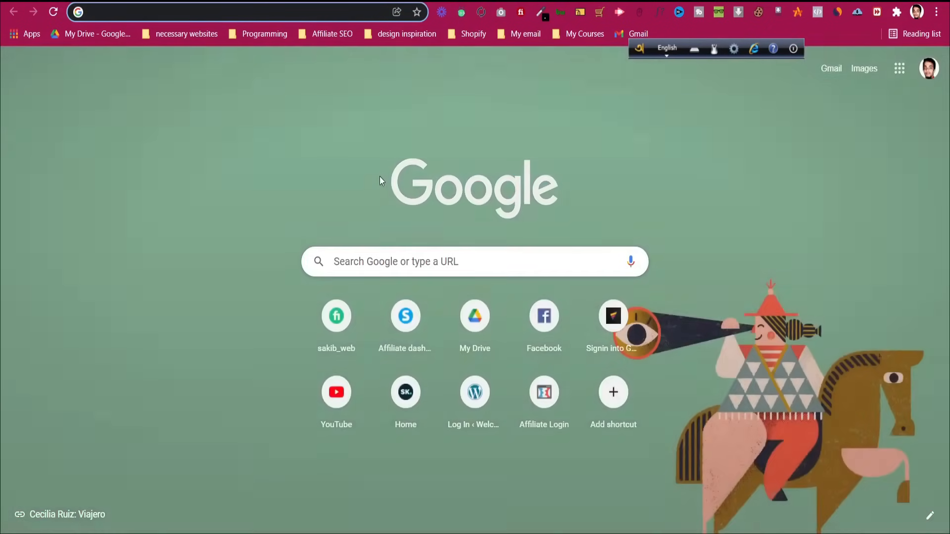
type("systeme.io p")
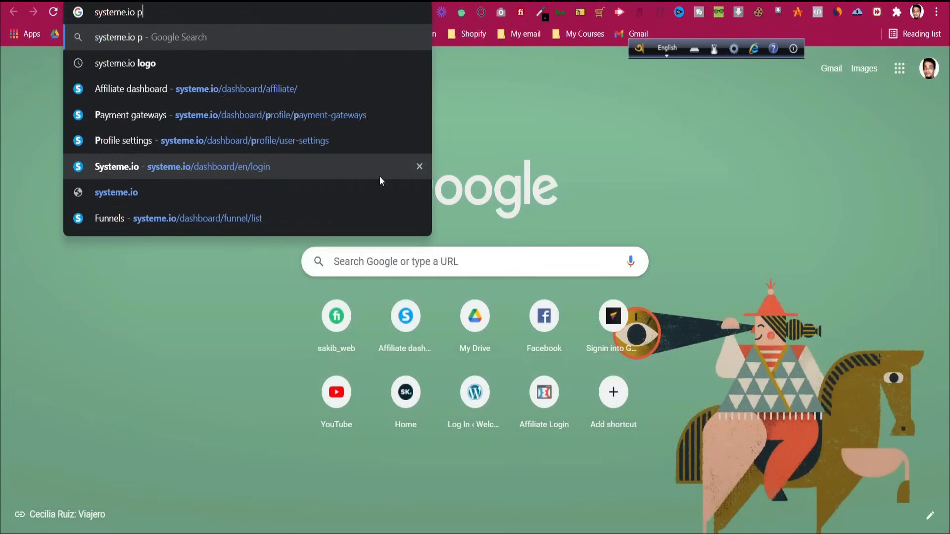
type("ricing pla")
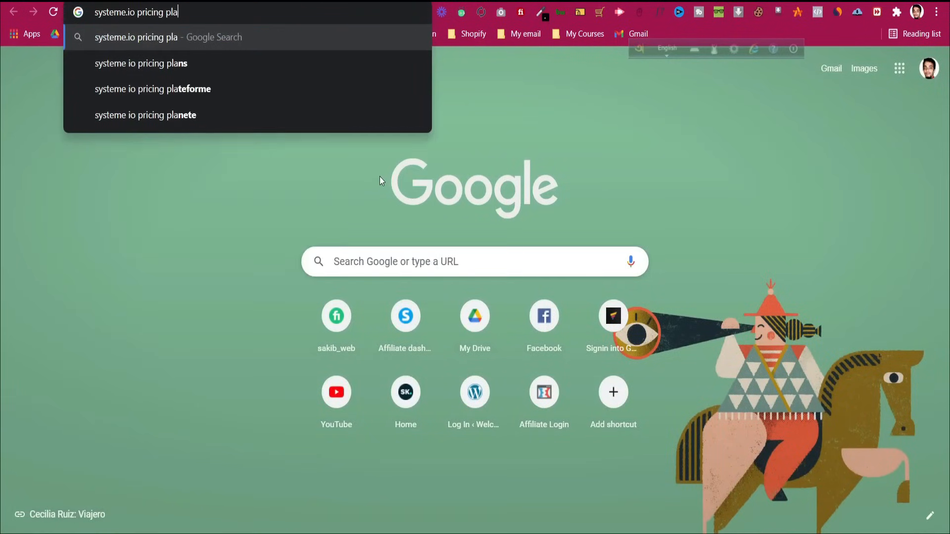
type("ns for course")
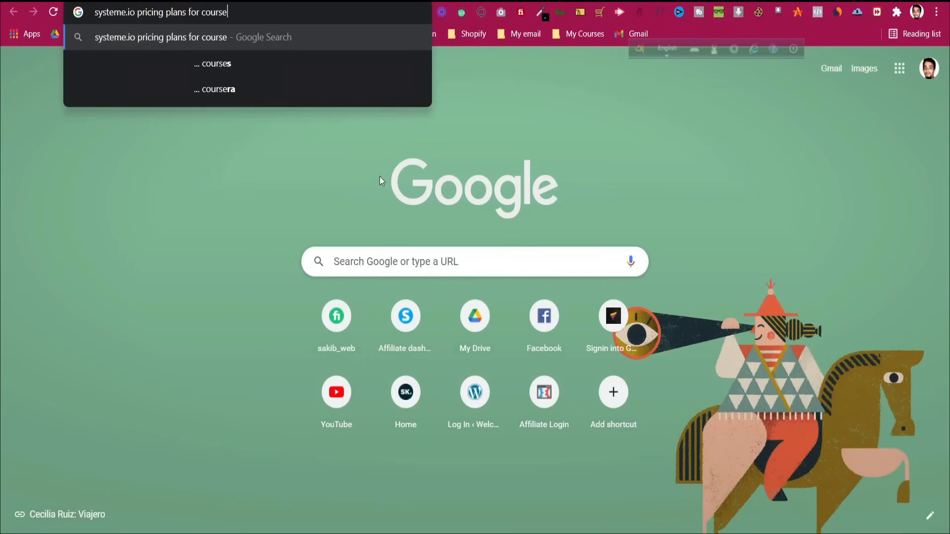
key("Return")
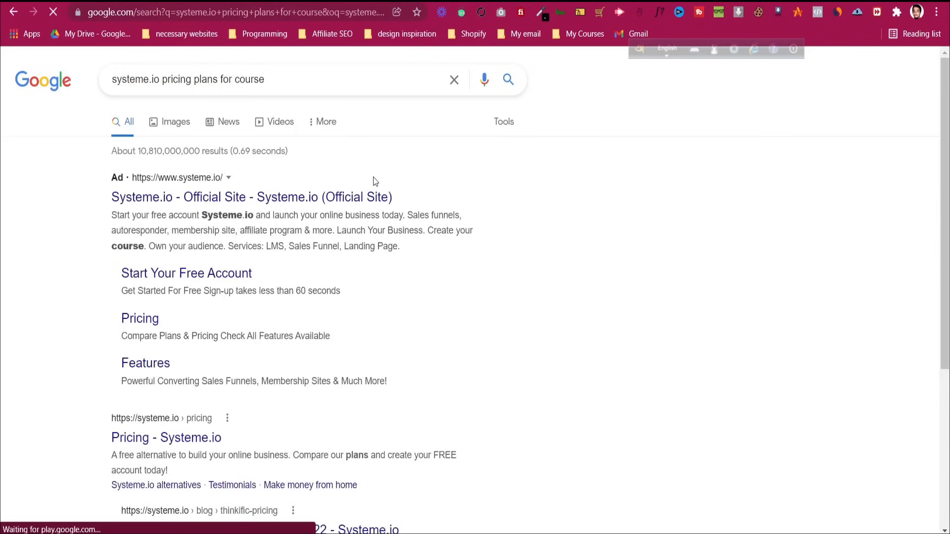
scroll(317, 194, "down", 5)
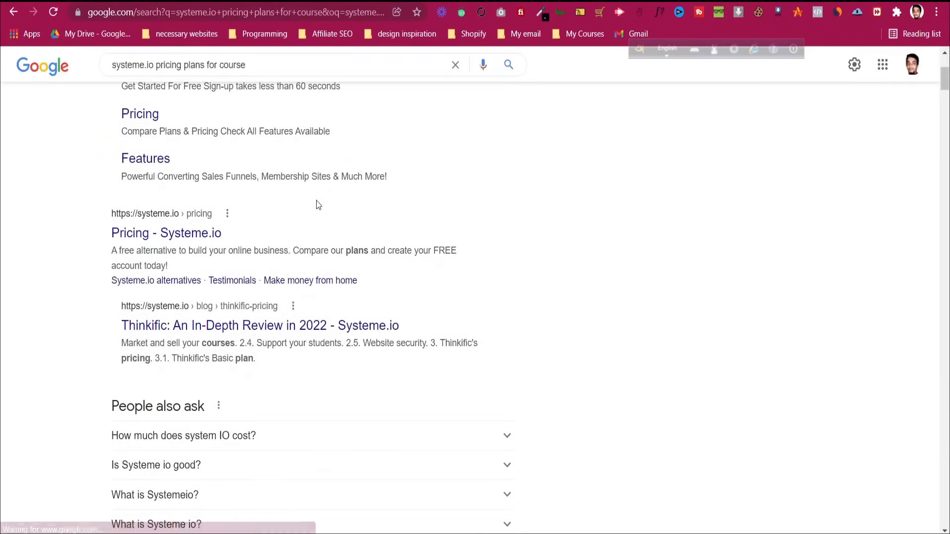
scroll(313, 163, "down", 7)
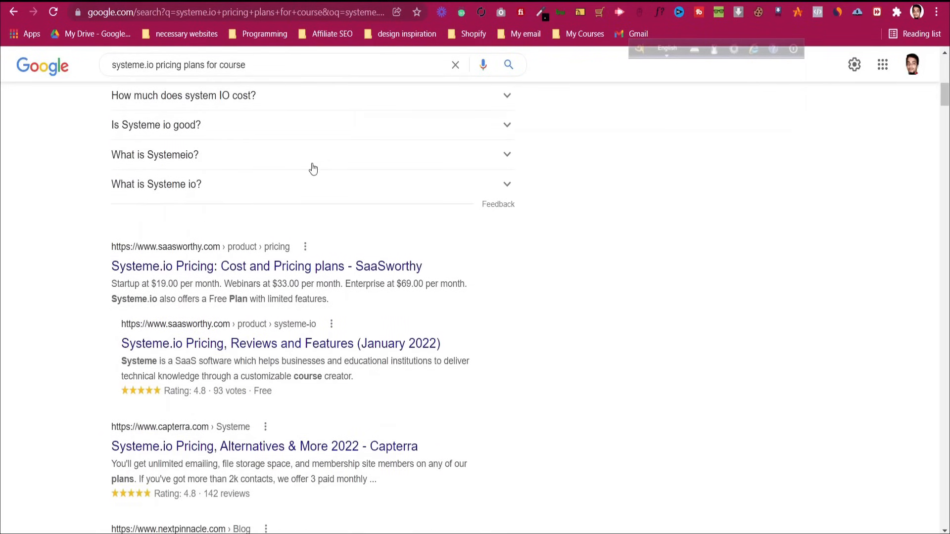
scroll(313, 168, "down", 3)
scroll(310, 166, "down", 7)
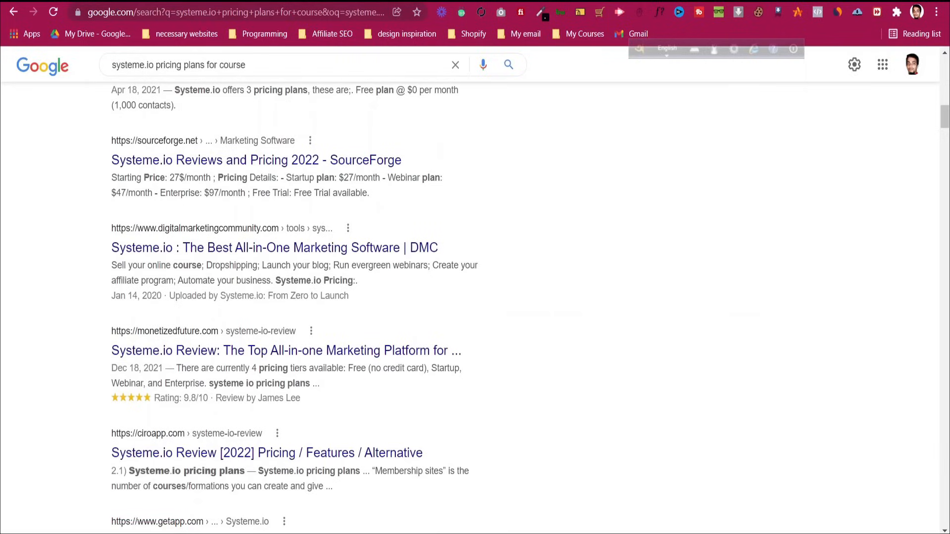
key("alt+Left")
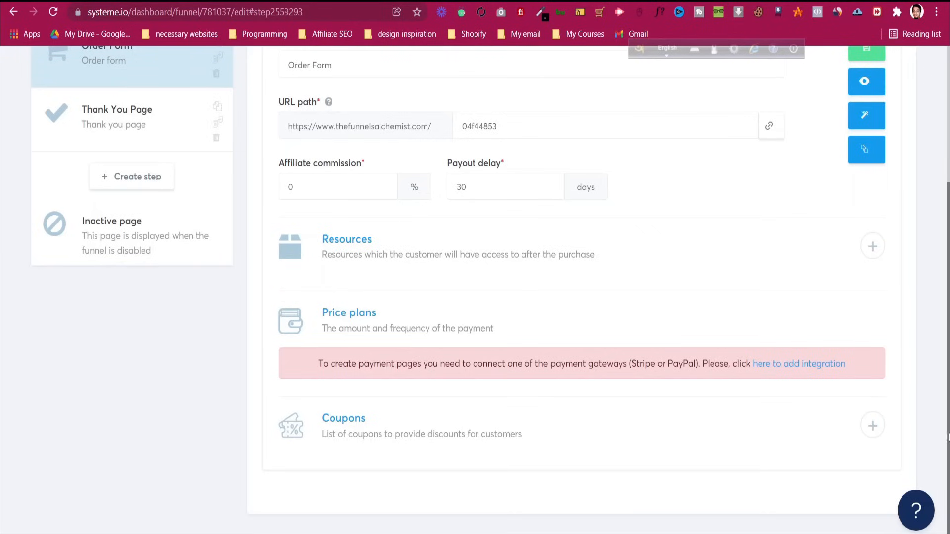
Set the Order Form step's URL path to order-confirmation
scroll(867, 151, "up", 1)
left_click(867, 125)
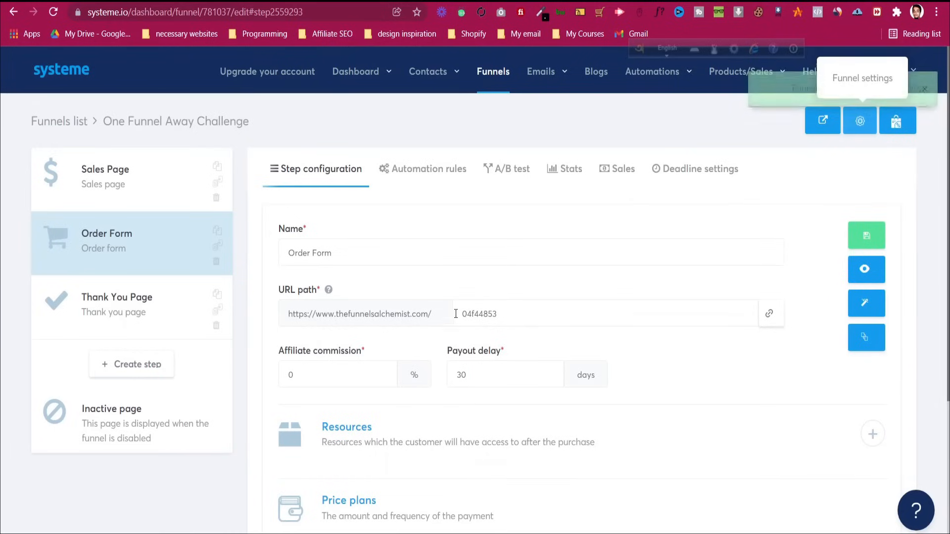
scroll(461, 313, "down", 3)
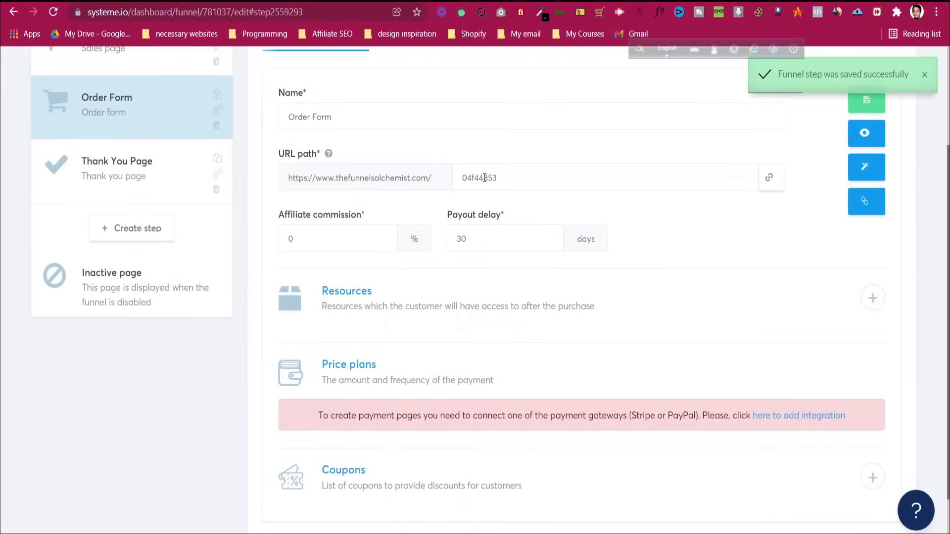
scroll(503, 182, "up", 2)
left_click(510, 245)
double_click(511, 246)
type("order-")
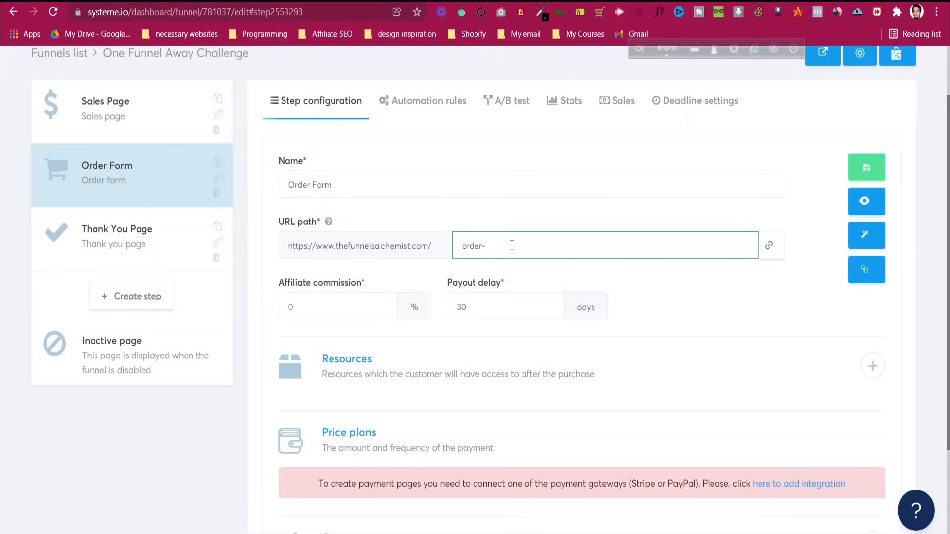
type("confirma")
scroll(512, 245, "up", 1)
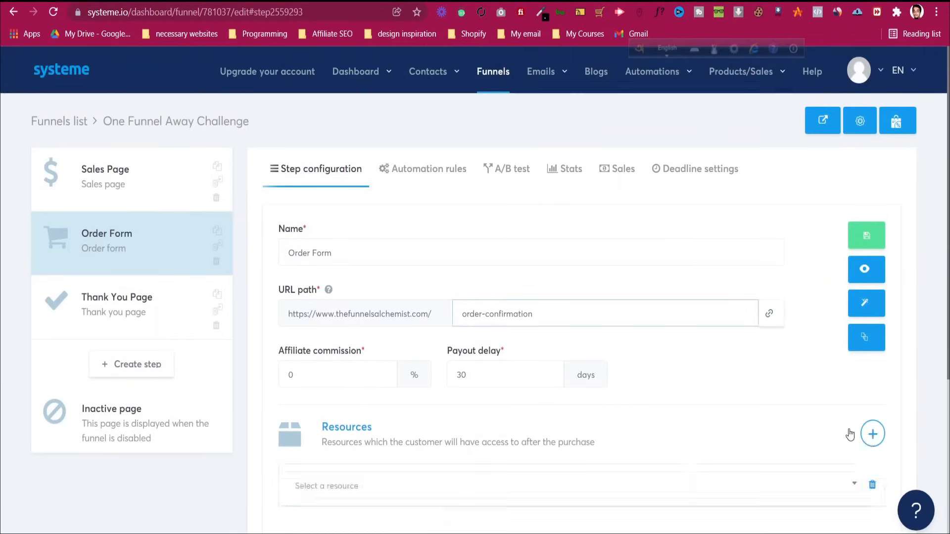
Add full-access Shopify Tutorial as a Course resource and save the step
left_click(872, 433)
scroll(396, 270, "down", 5)
left_click(315, 268)
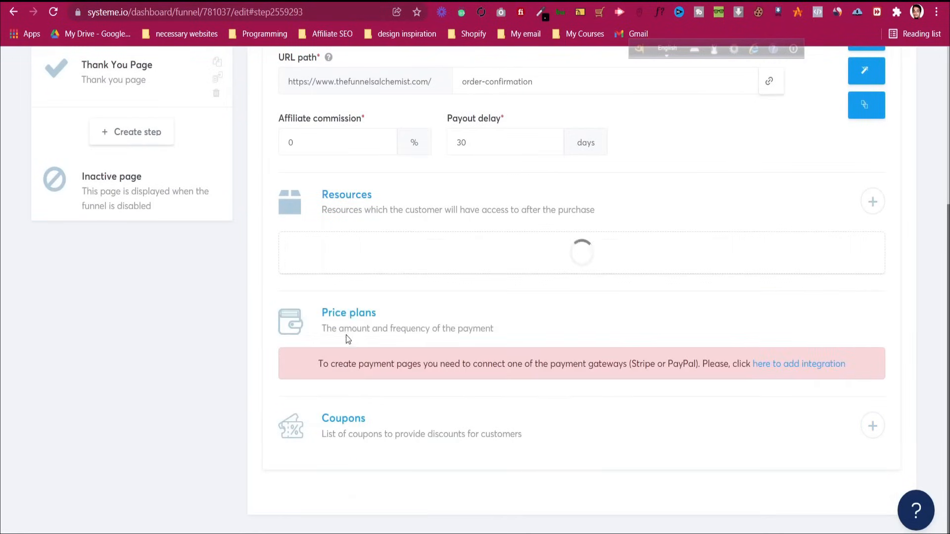
left_click(345, 336)
left_click(356, 298)
left_click(354, 348)
left_click(365, 342)
left_click(396, 391)
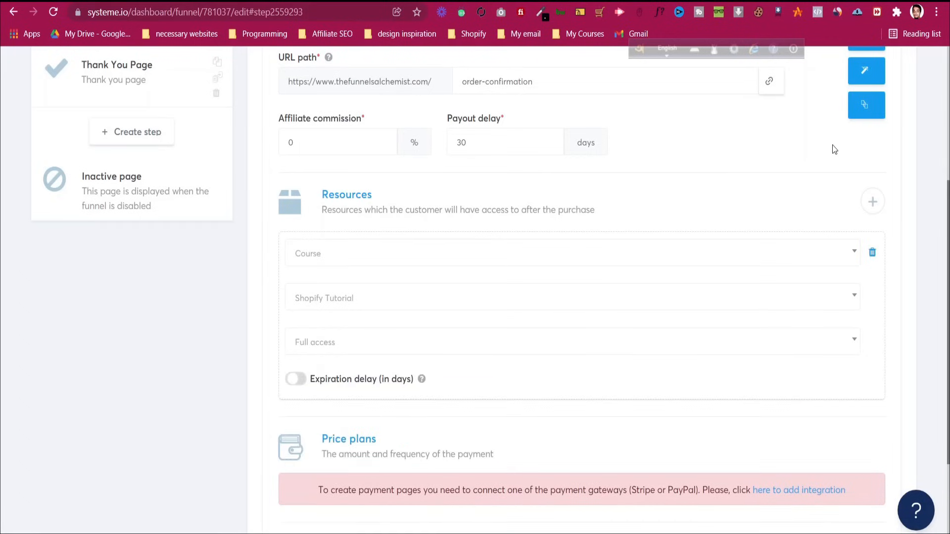
scroll(833, 148, "up", 5)
left_click(867, 235)
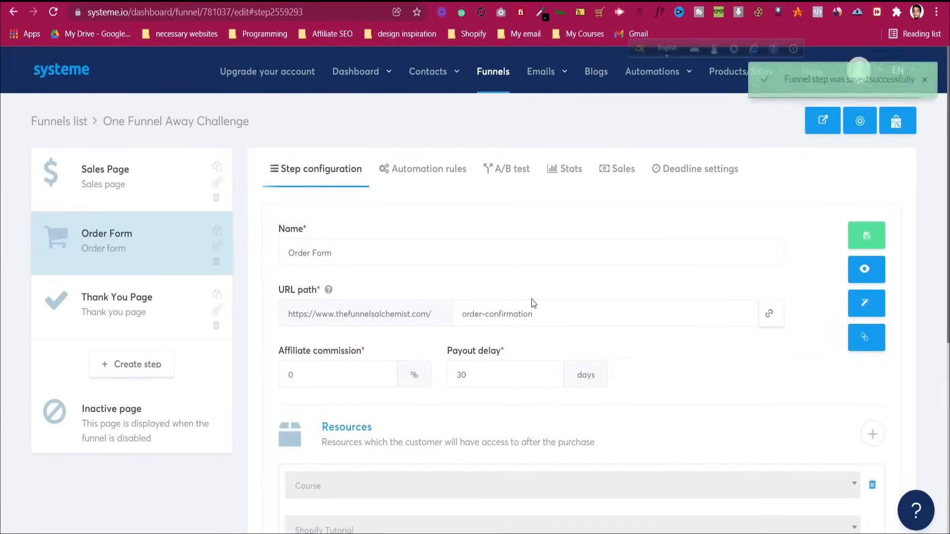
scroll(531, 299, "down", 6)
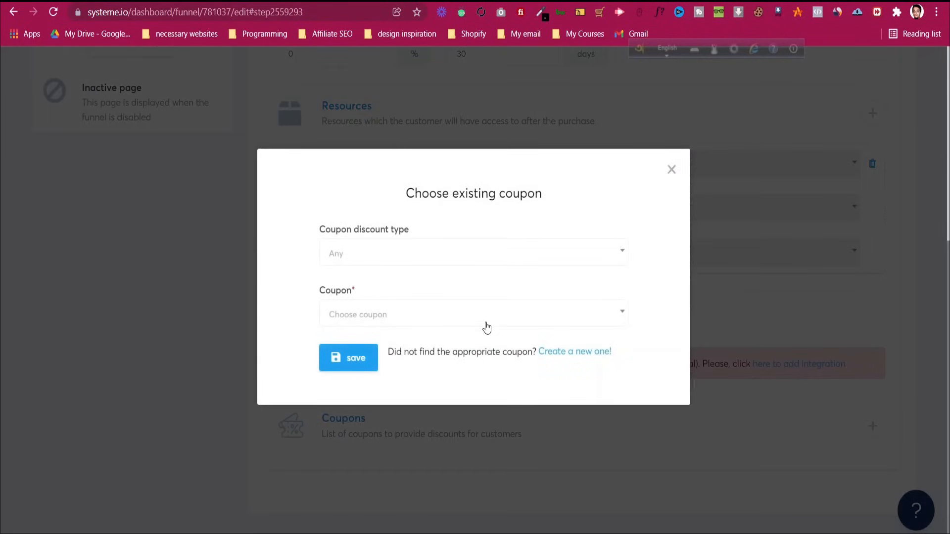
Look over the coupon discount type and existing coupons without changing them
left_click(376, 258)
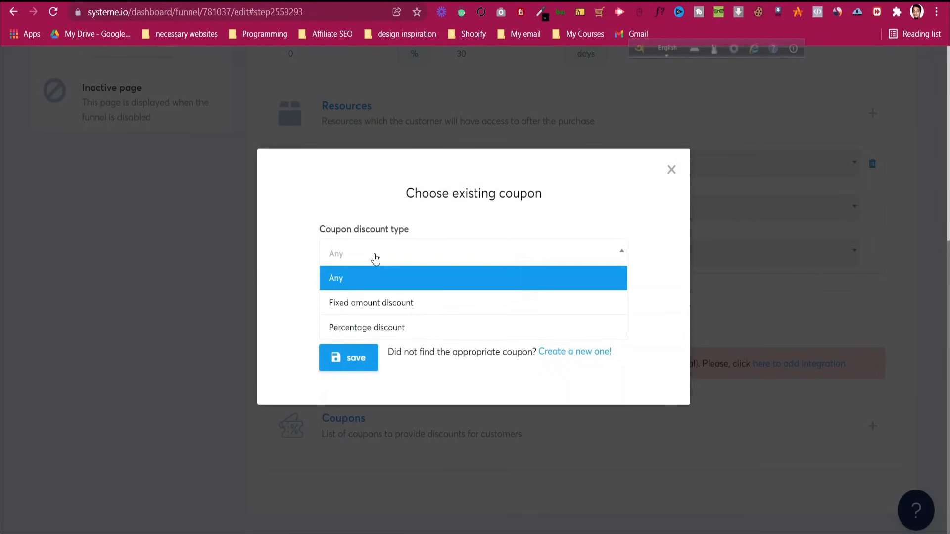
left_click(375, 258)
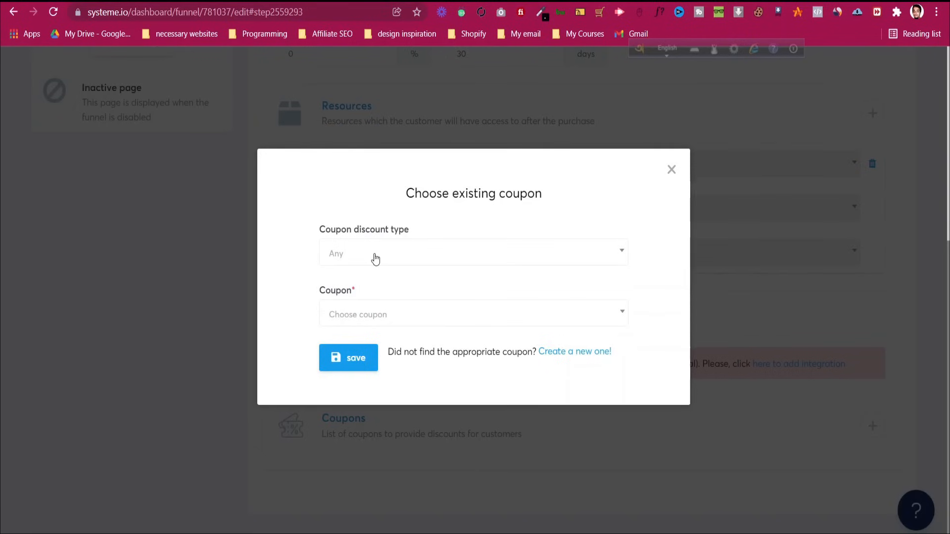
left_click(393, 325)
left_click(393, 328)
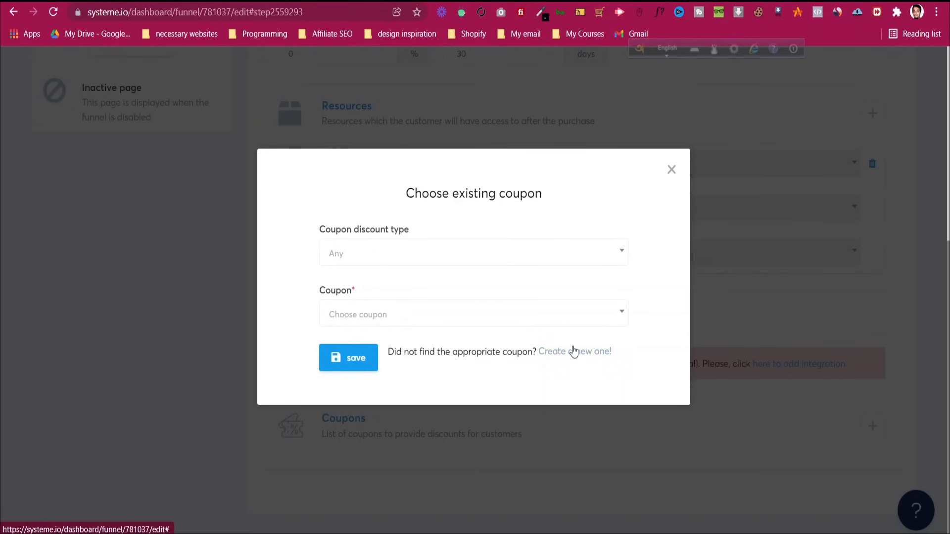
Create a new coupon named EarlyBird with code EARLYBIRD10
left_click(573, 352)
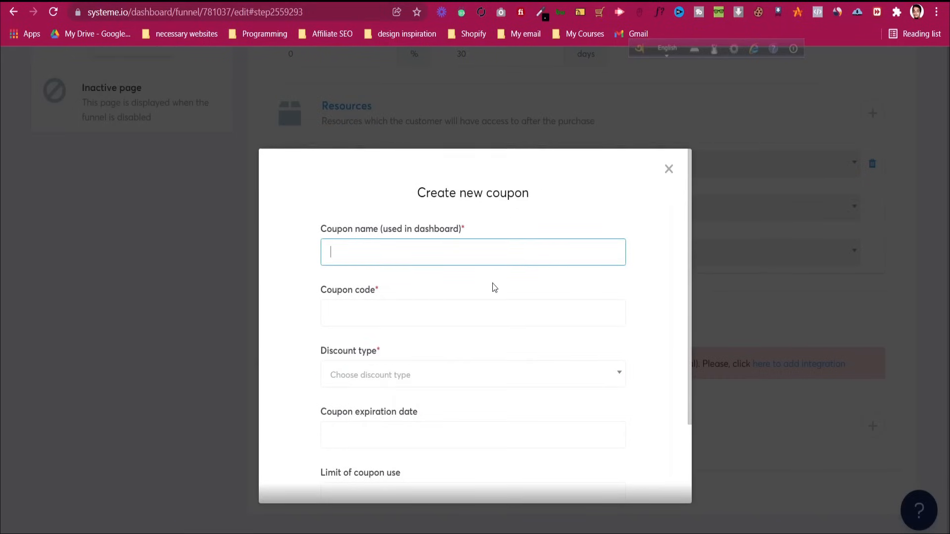
type("EarlyBird")
key("ctrl+a")
key("ctrl+c")
left_click(445, 314)
key("ctrl+v")
type("10")
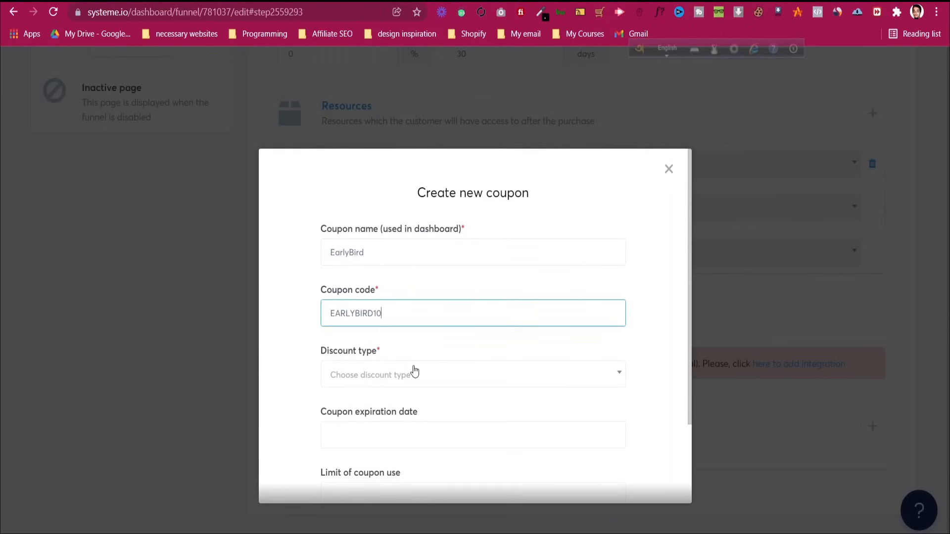
Make the coupon a fixed-amount discount of 50
left_click(418, 380)
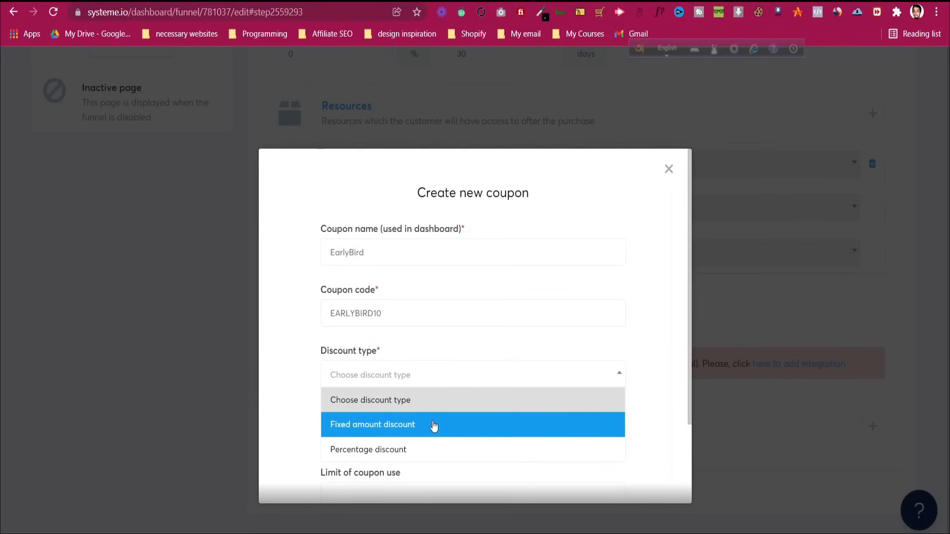
left_click(432, 425)
scroll(411, 376, "down", 3)
left_click(354, 274)
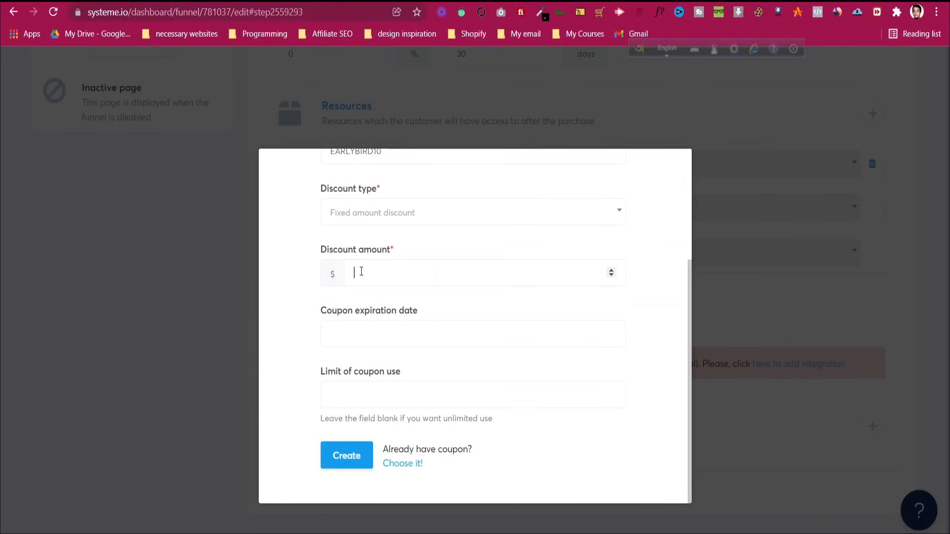
type("50")
left_click(295, 310)
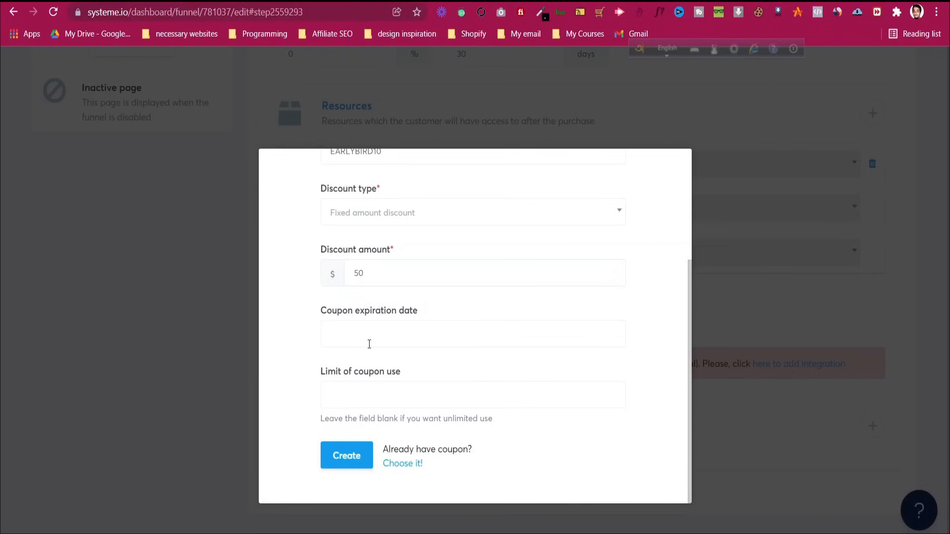
Limit the coupon to 100 uses, create it, and save the Order Form step
left_click(370, 392)
type("100")
left_click(290, 339)
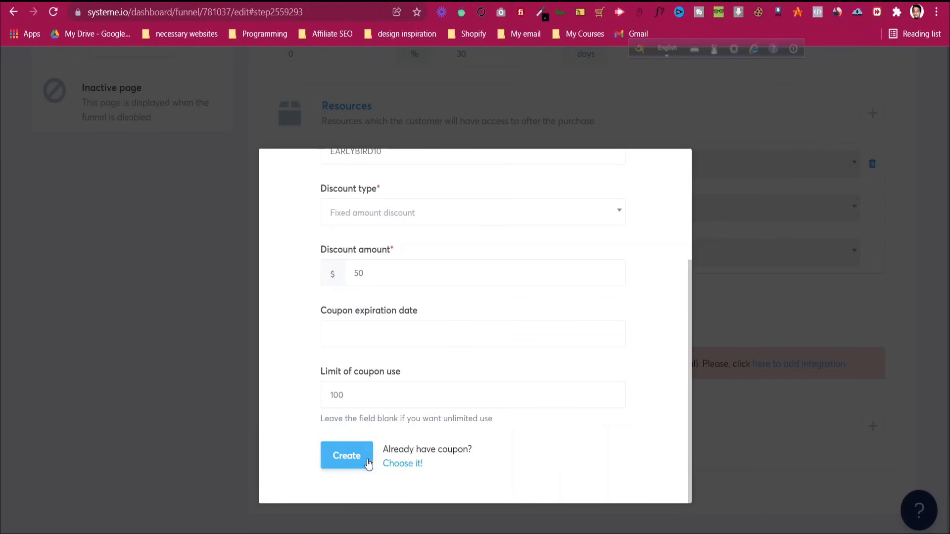
left_click(350, 458)
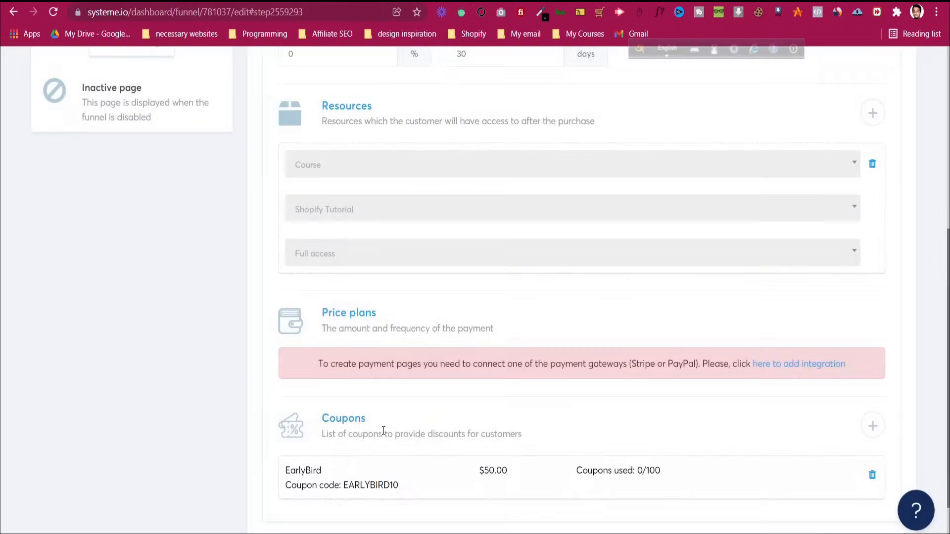
scroll(446, 415, "down", 1)
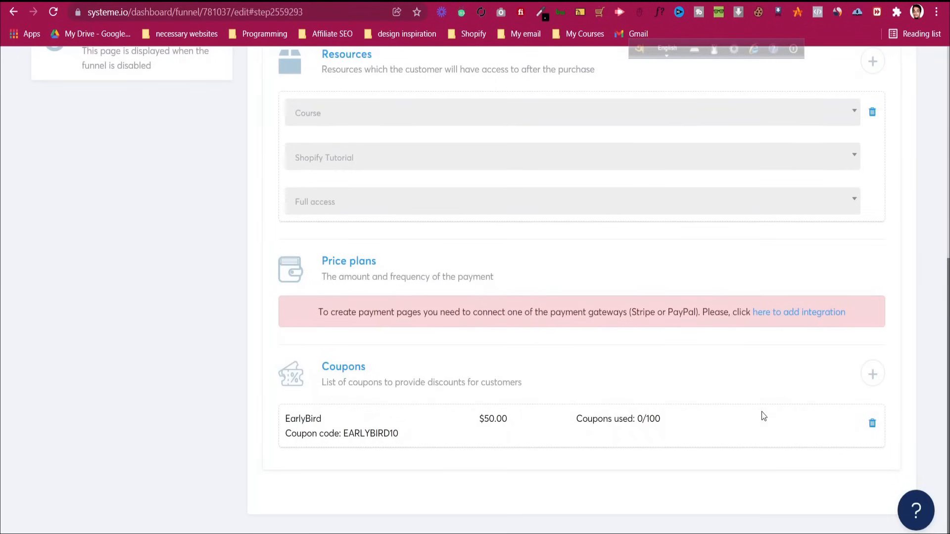
scroll(763, 413, "up", 7)
left_click(856, 241)
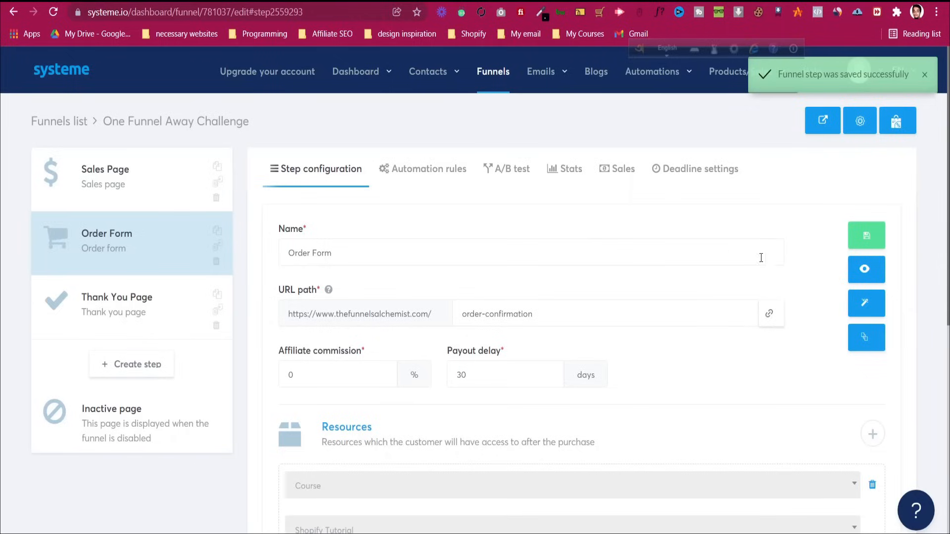
Open the Order Form page in the editor and inspect the Offer price block's settings
left_click(865, 304)
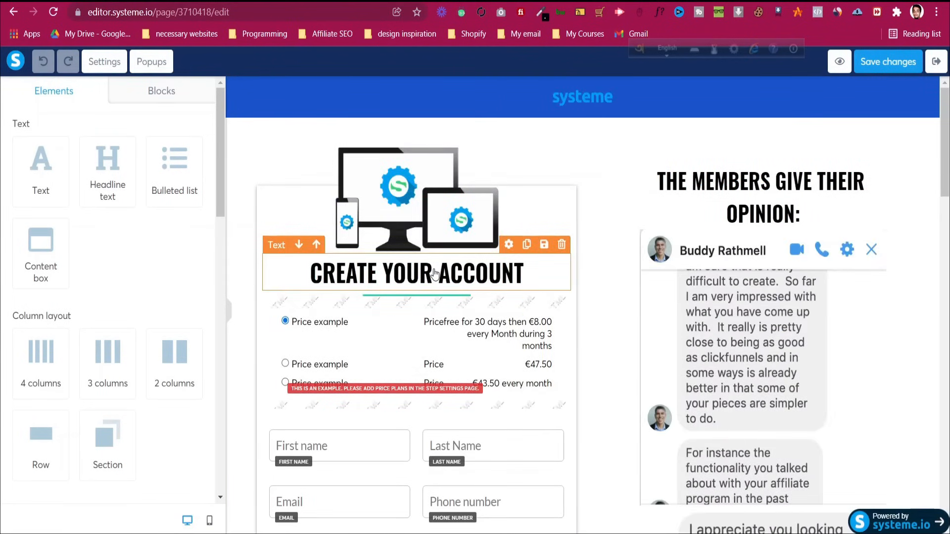
scroll(435, 276, "down", 6)
scroll(440, 281, "up", 3)
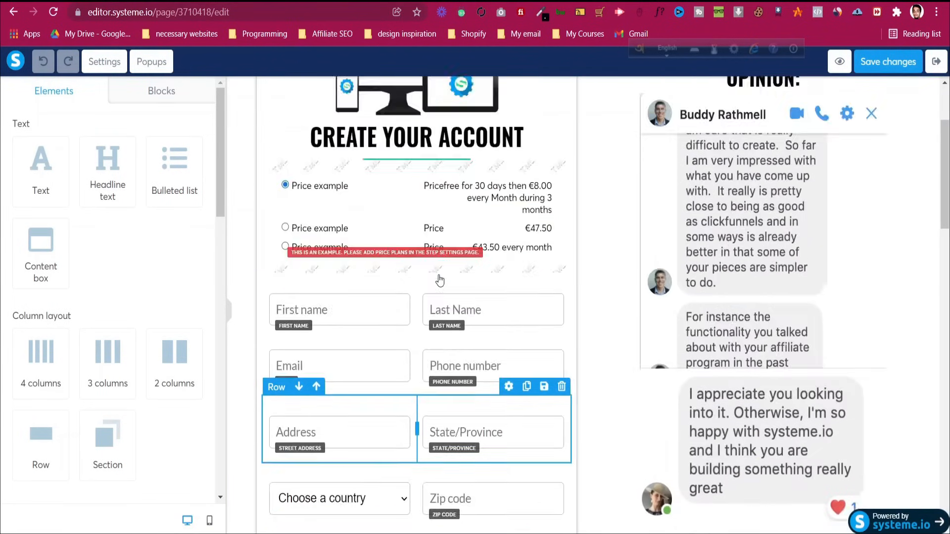
scroll(440, 281, "up", 3)
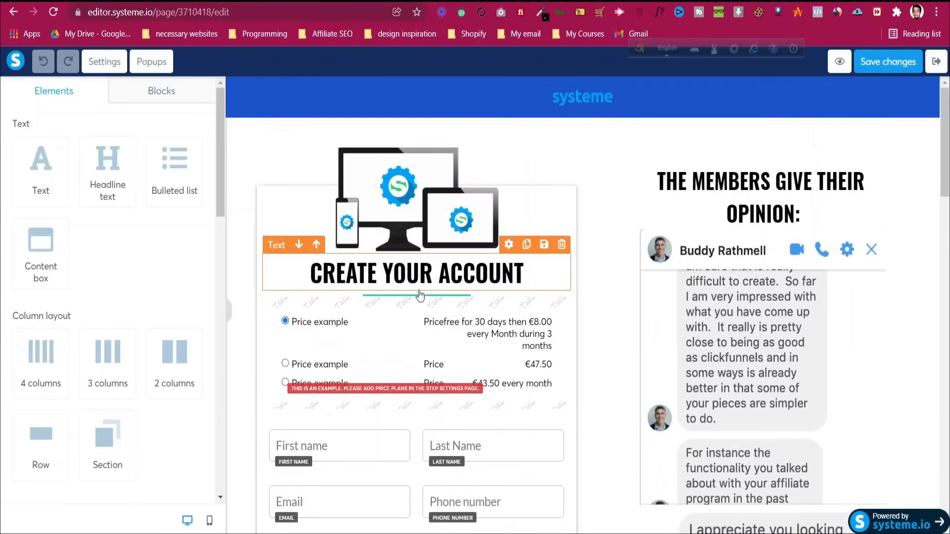
left_click(430, 337)
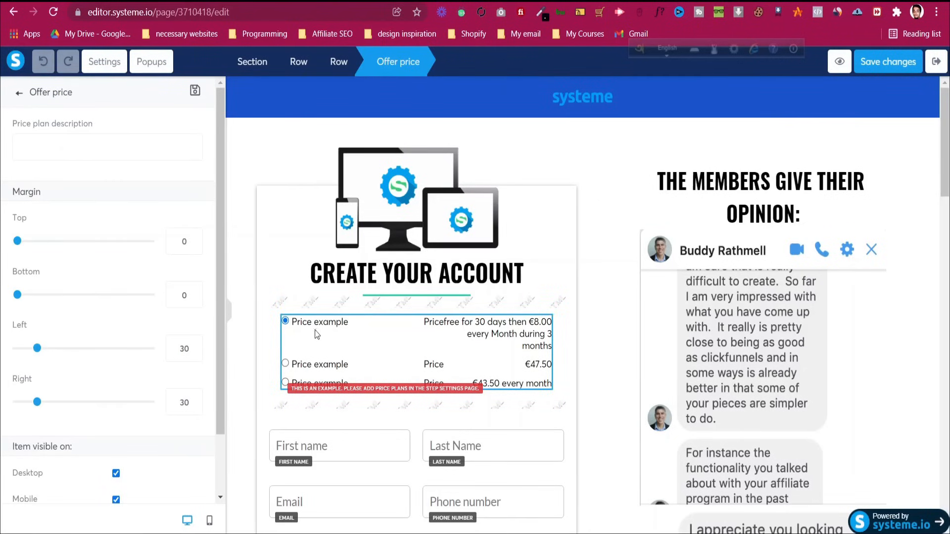
left_click(380, 444)
scroll(364, 423, "down", 4)
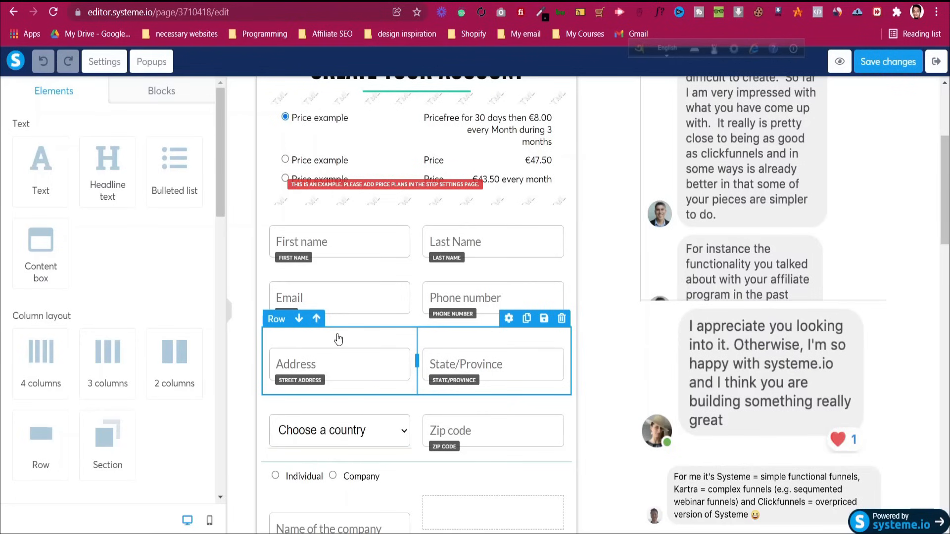
Delete the Address/State row from the order form
left_click(338, 339)
key("Escape")
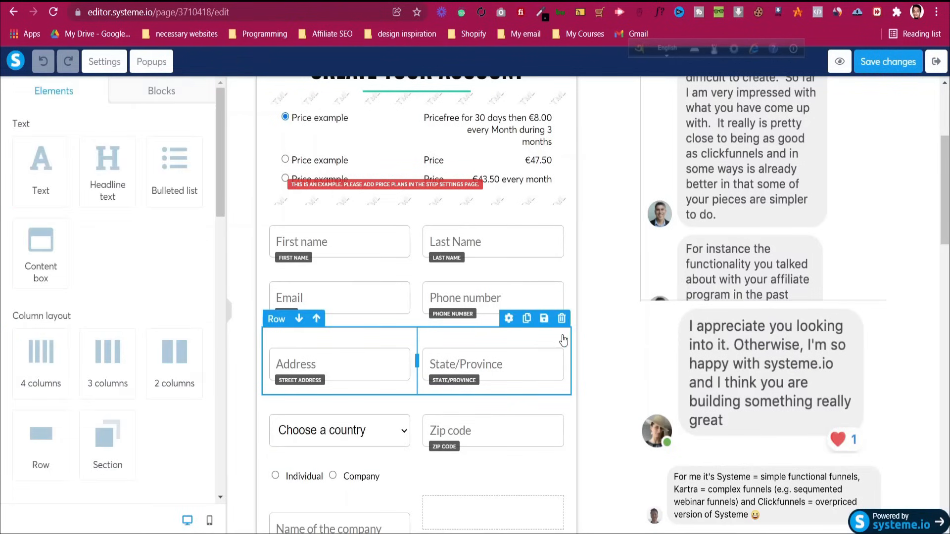
left_click(562, 318)
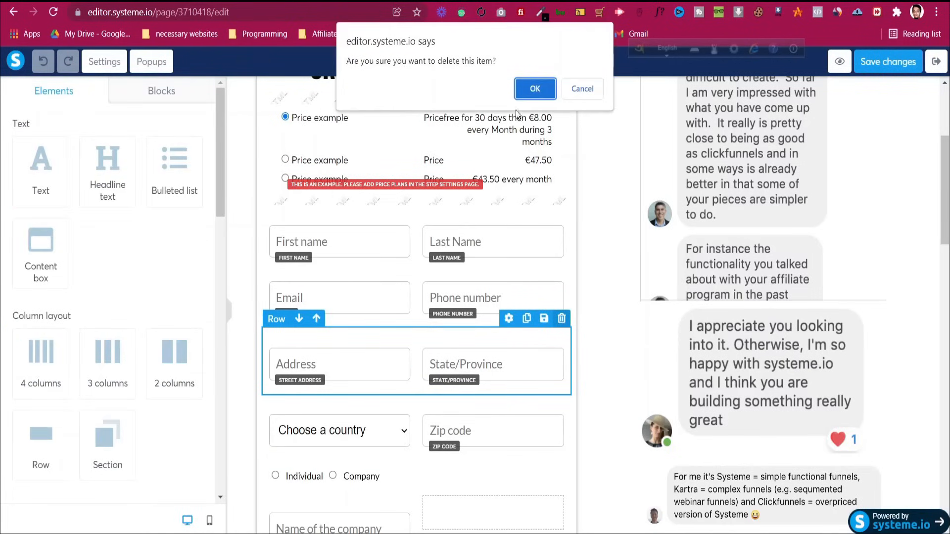
left_click(538, 89)
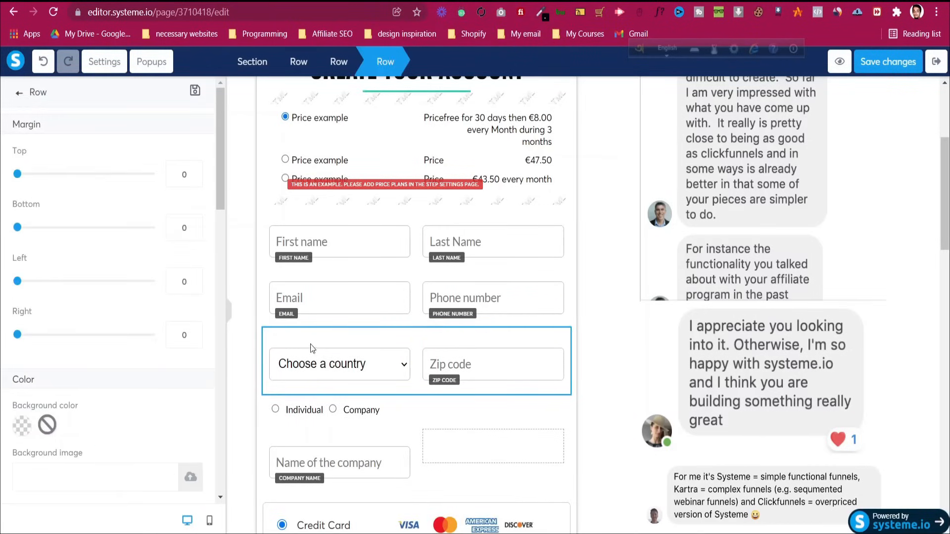
Delete the Choose a country/Zip code row from the order form
left_click(222, 297)
left_click(600, 303)
left_click(323, 293)
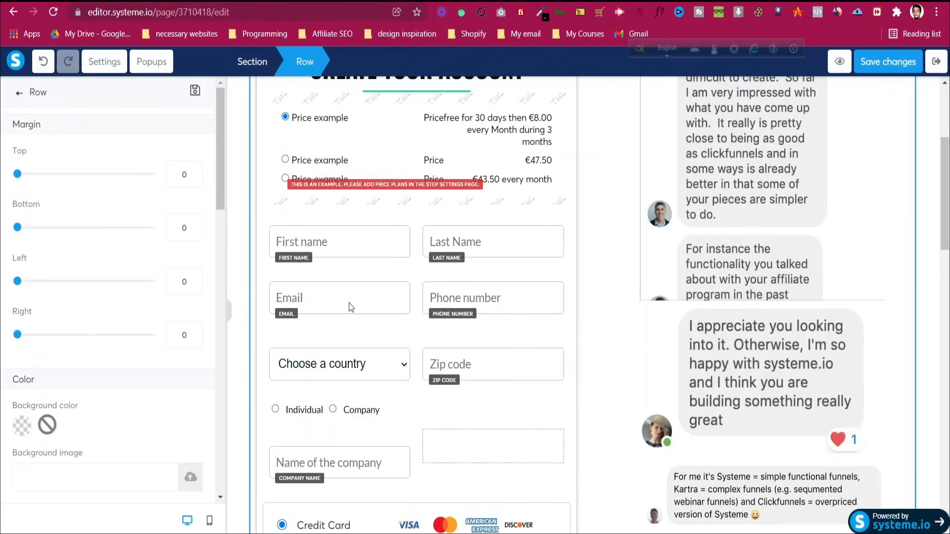
left_click(600, 333)
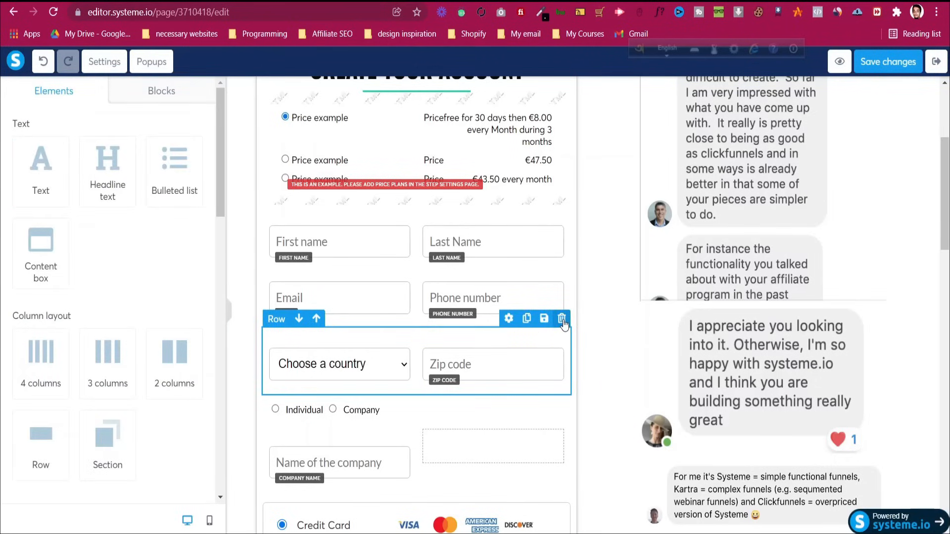
left_click(562, 318)
left_click(536, 88)
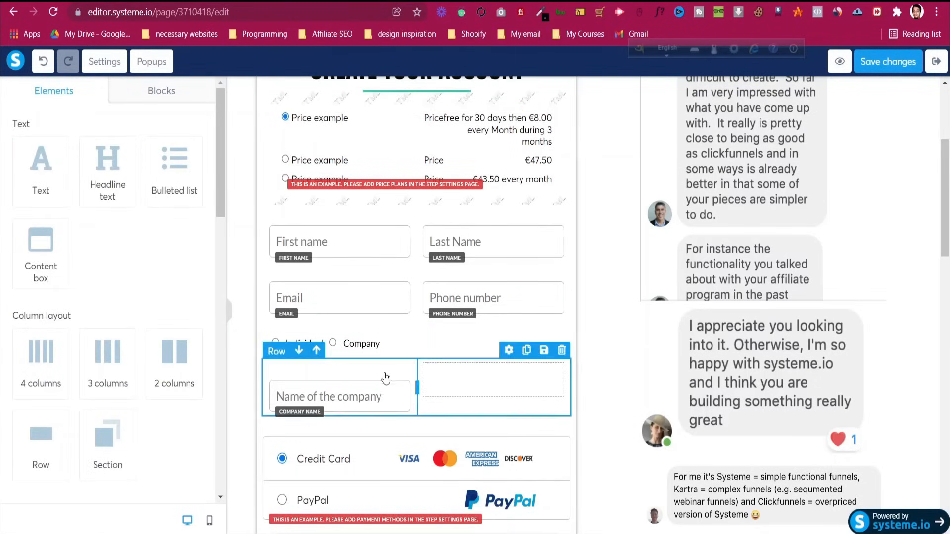
scroll(386, 377, "down", 3)
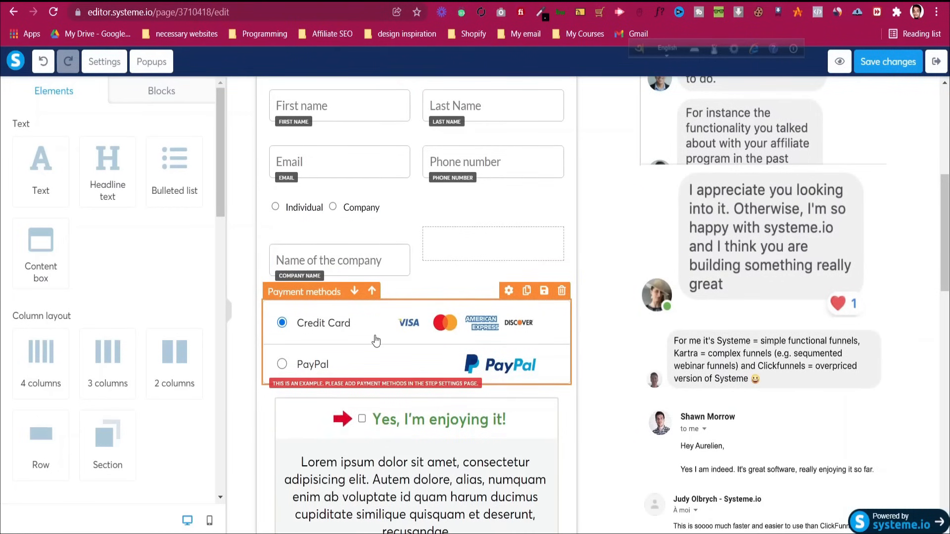
scroll(376, 340, "down", 3)
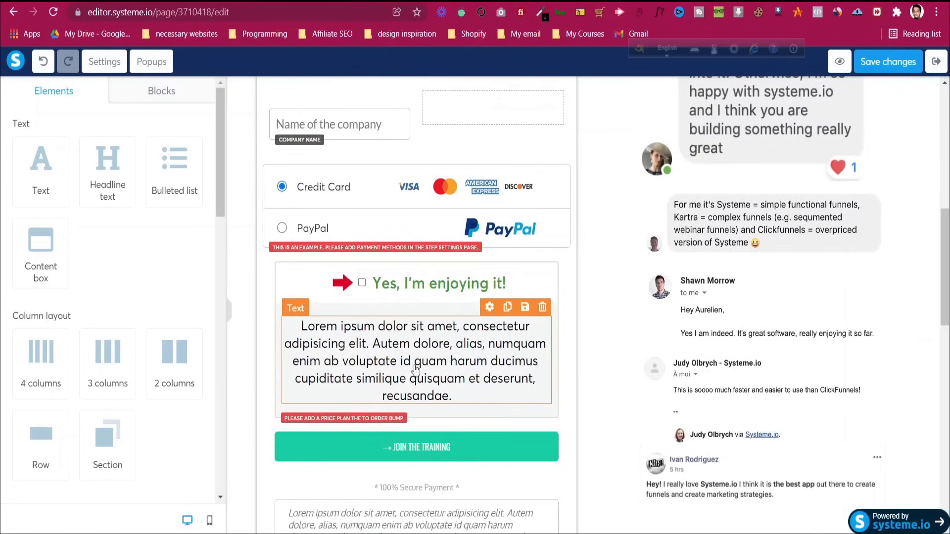
Select the order bump block and glance at the page-wide settings
left_click(312, 288)
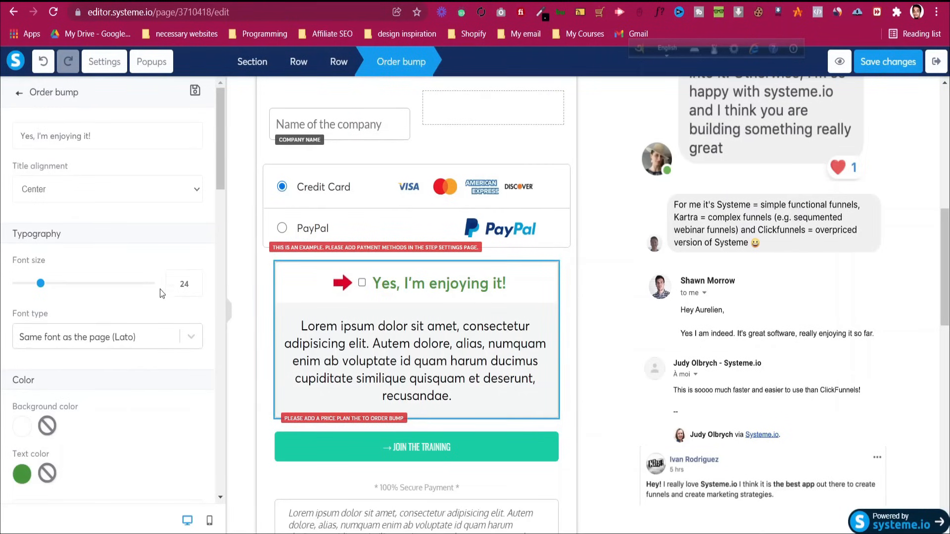
scroll(160, 290, "down", 5)
scroll(159, 295, "down", 10)
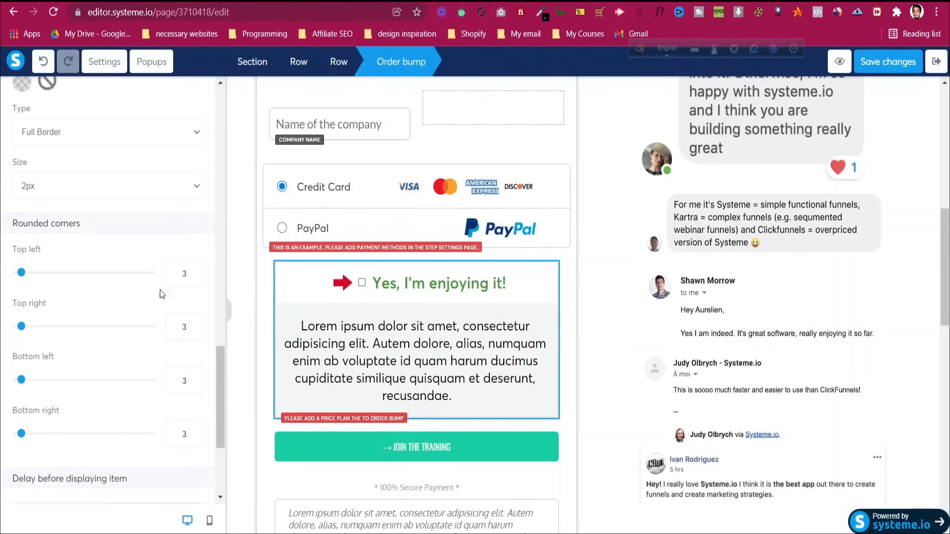
key("Escape")
left_click(357, 291)
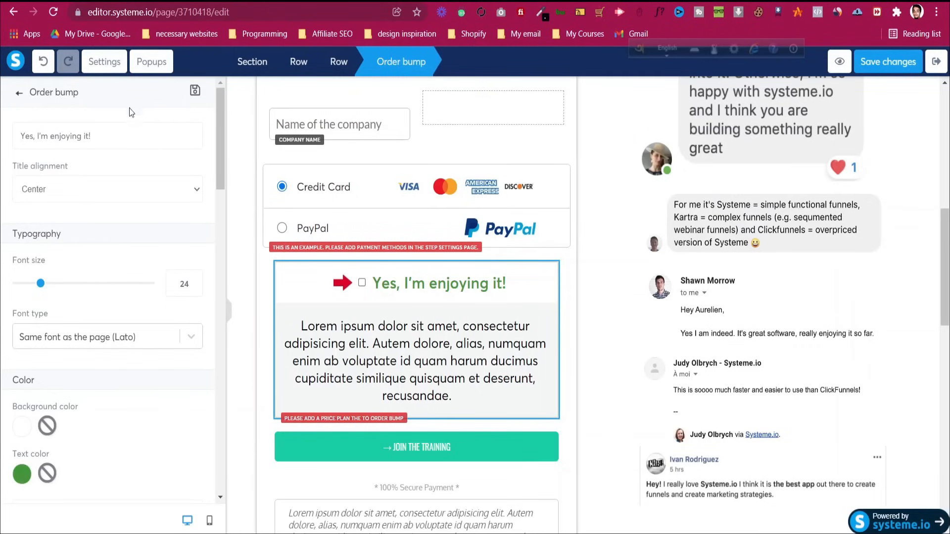
left_click(97, 69)
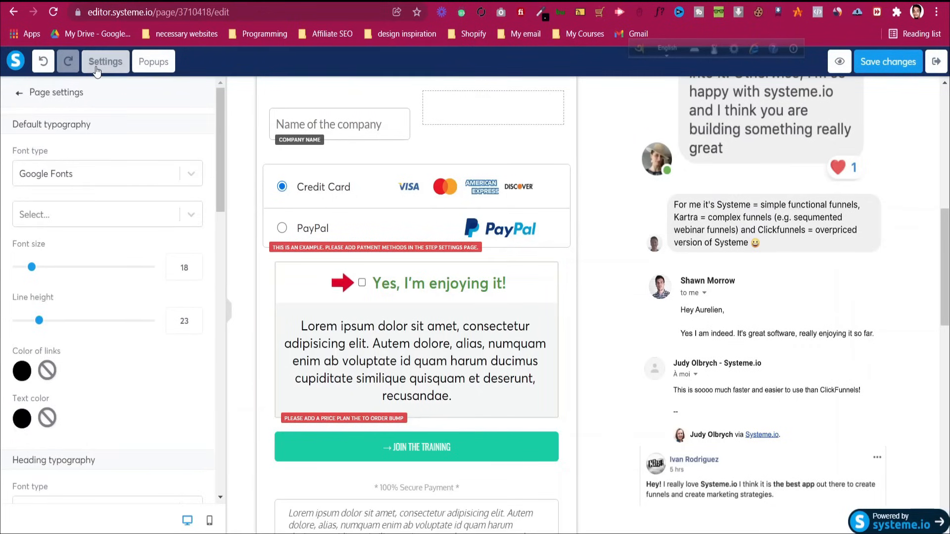
left_click(444, 369)
Review the order bump and the Join the Training payment button settings
left_click(283, 261)
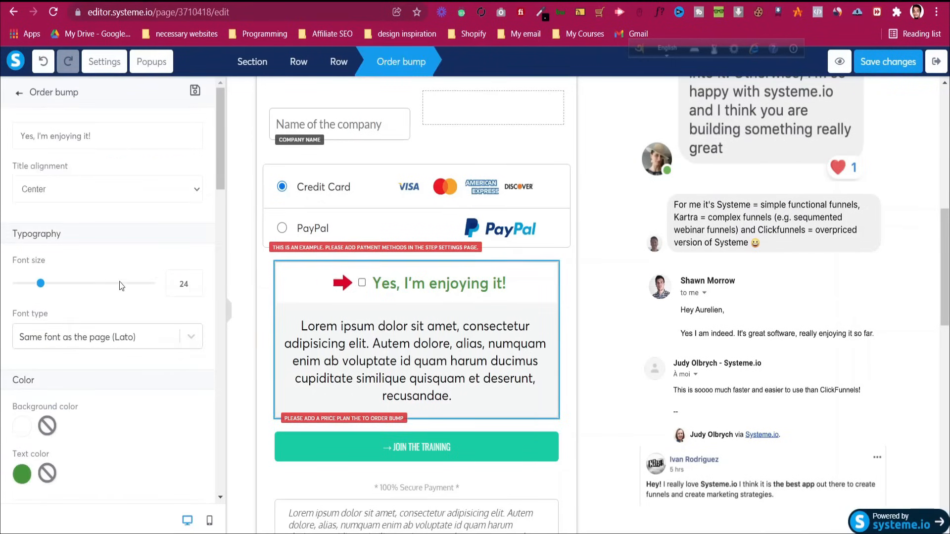
scroll(108, 289, "down", 6)
scroll(108, 289, "down", 5)
scroll(108, 289, "up", 12)
left_click(564, 377)
scroll(495, 384, "down", 1)
left_click(482, 387)
left_click(483, 387)
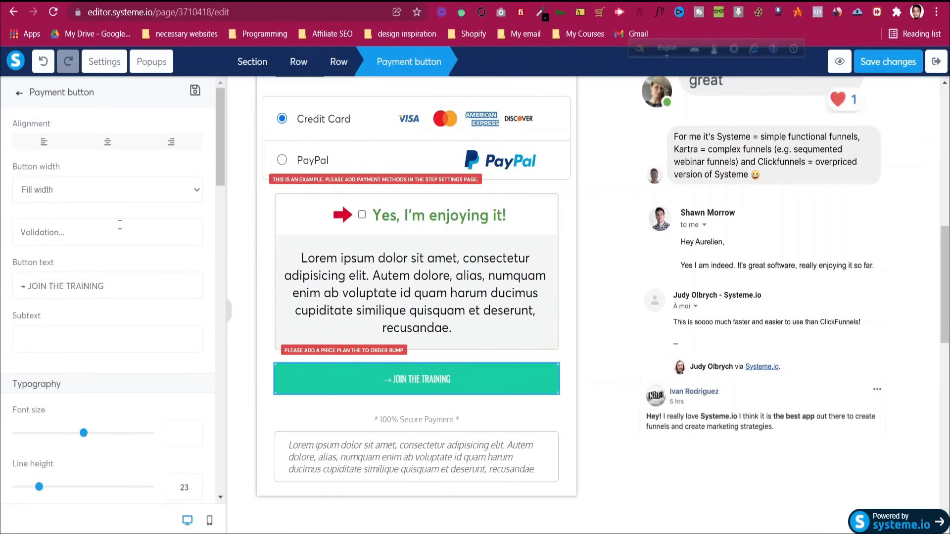
scroll(120, 226, "down", 6)
left_click(339, 419)
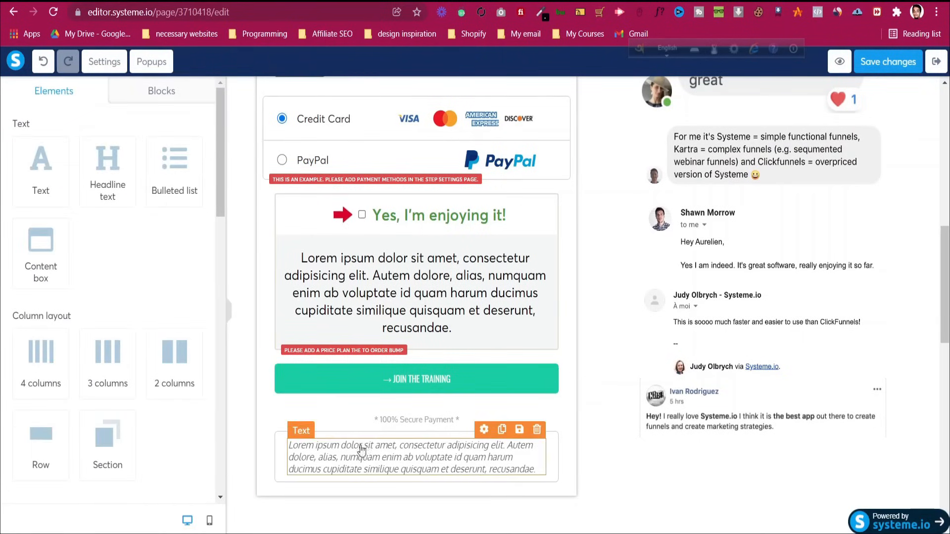
Select the systeme logo image in the header to view its settings
scroll(420, 232, "up", 15)
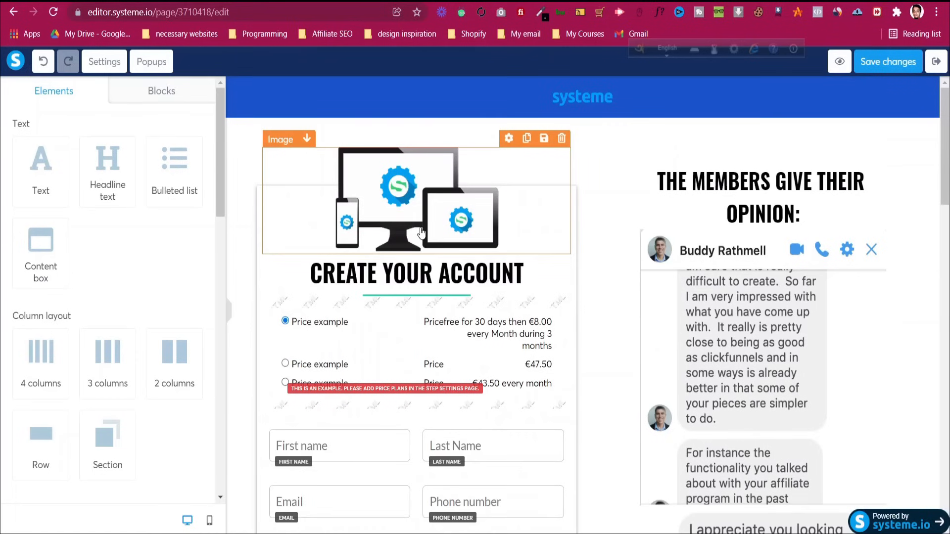
left_click(586, 100)
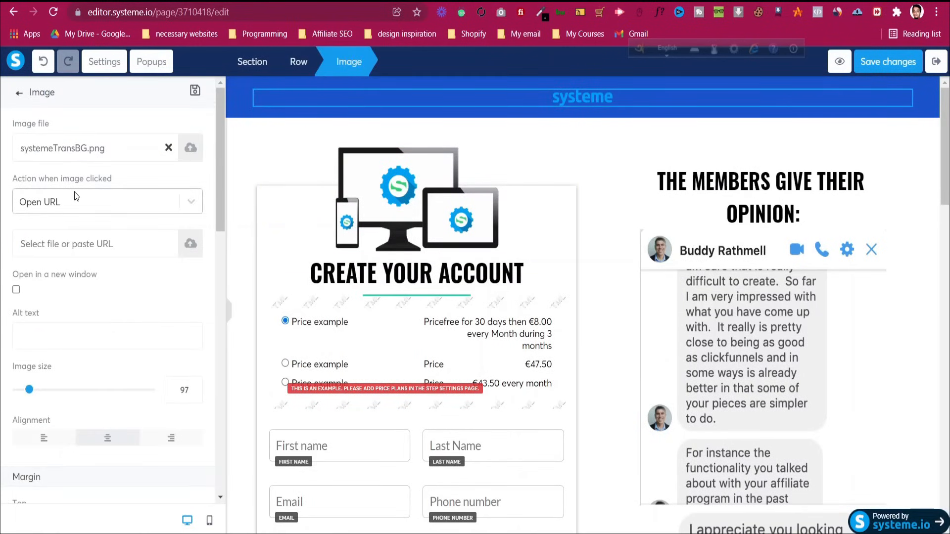
scroll(77, 197, "down", 4)
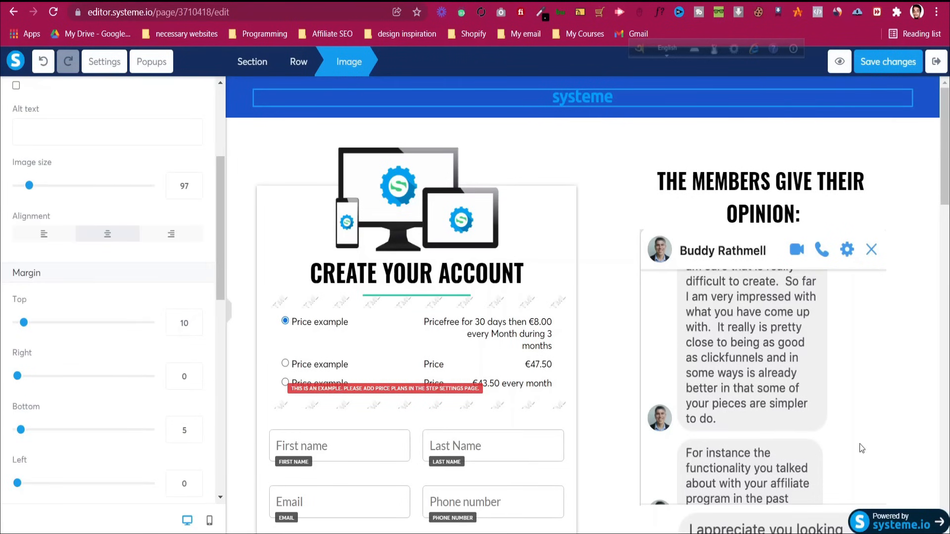
key("alt+Tab")
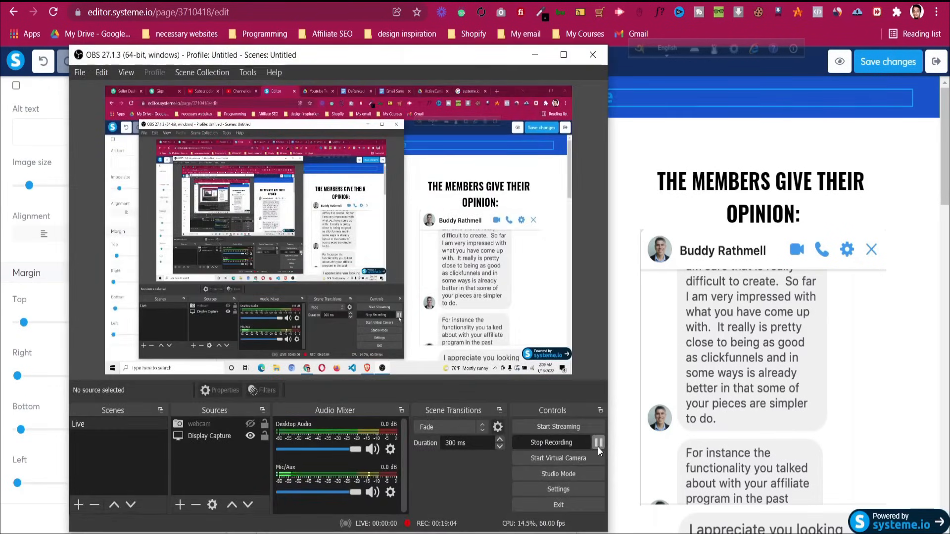
left_click(535, 55)
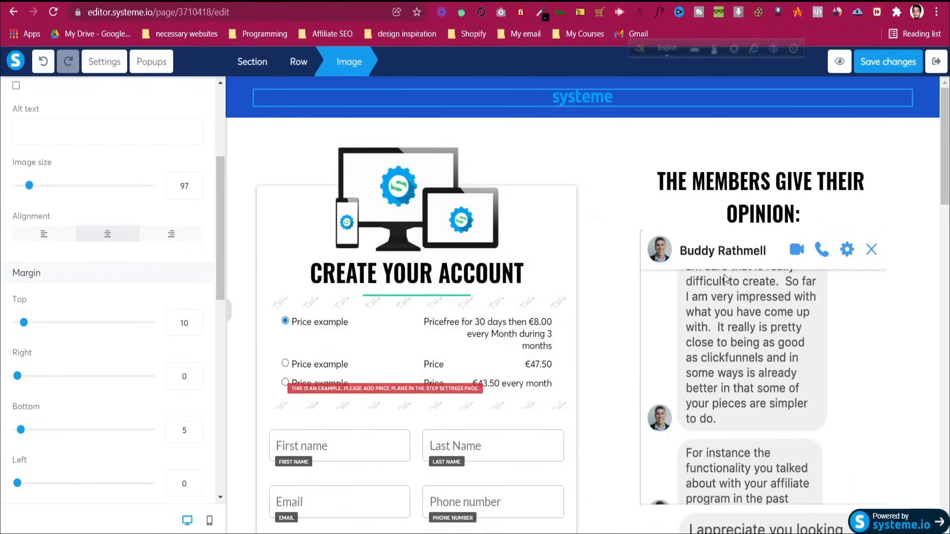
Delete the Individual/Company customer type row from the order form
left_click(692, 204)
scroll(619, 222, "down", 12)
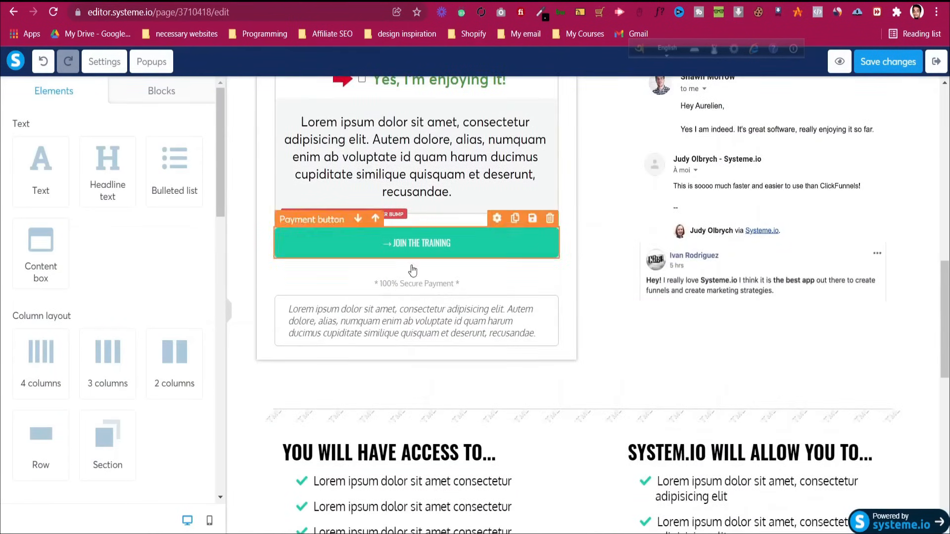
scroll(396, 248, "up", 7)
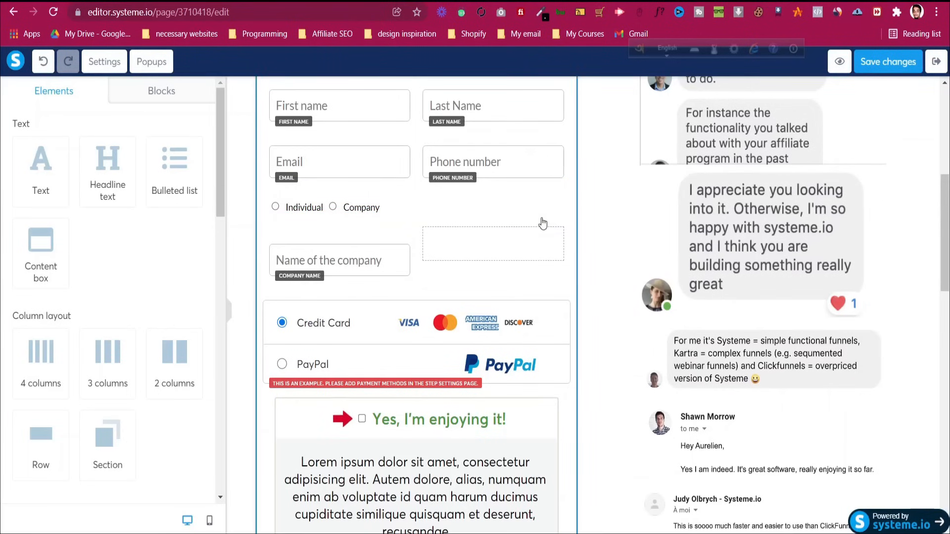
left_click(562, 193)
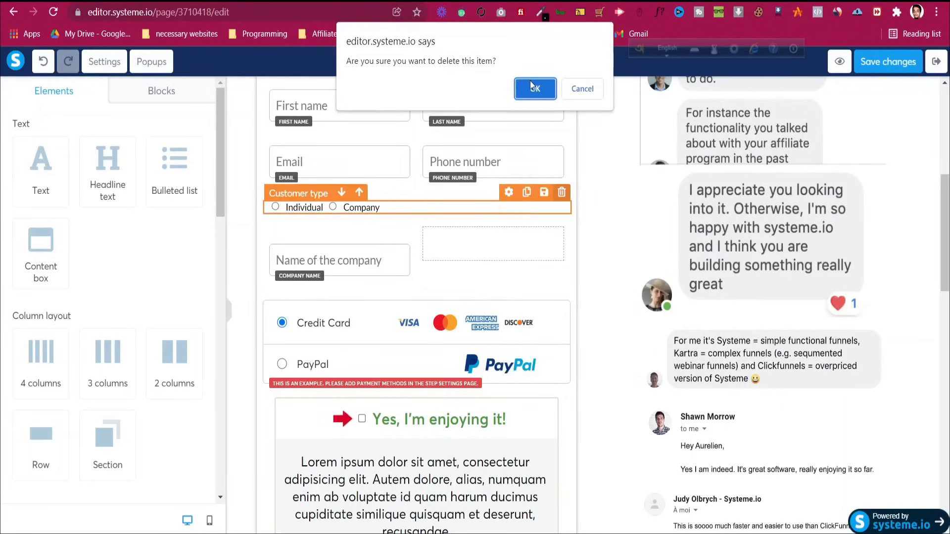
left_click(532, 86)
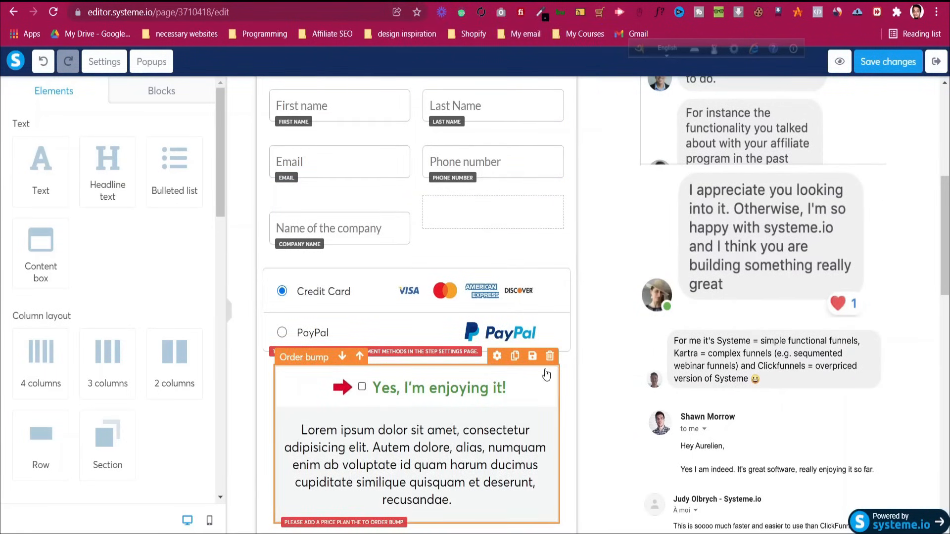
Delete the order bump block, leaving Join the Training below payment methods
left_click(550, 356)
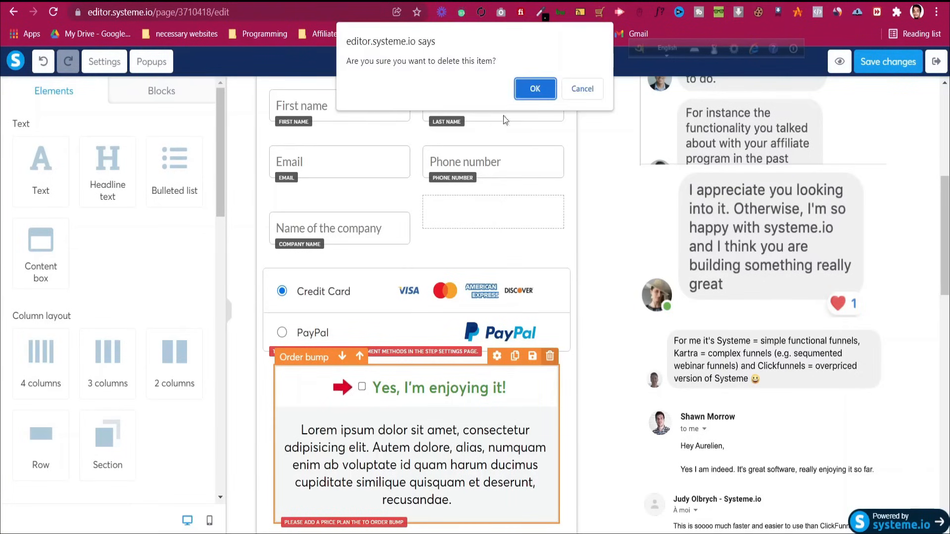
left_click(529, 88)
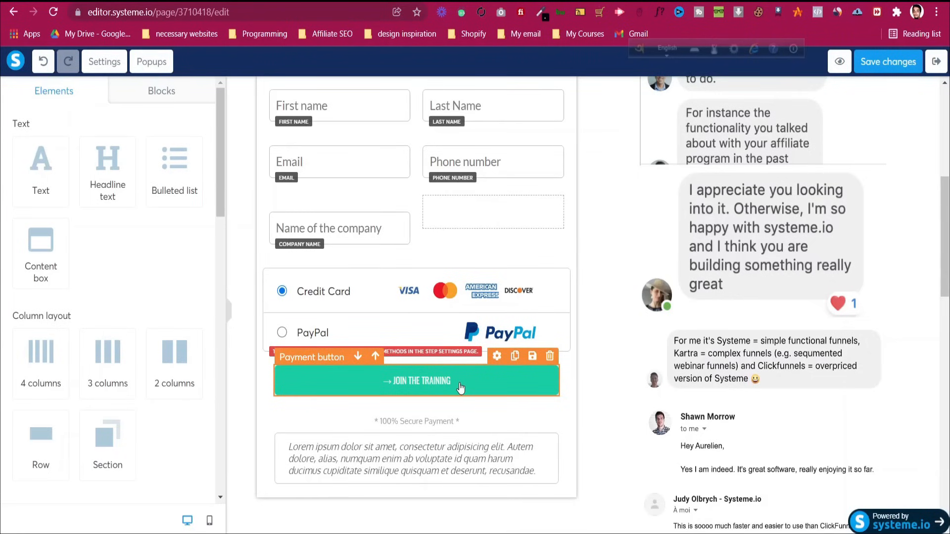
left_click(443, 390)
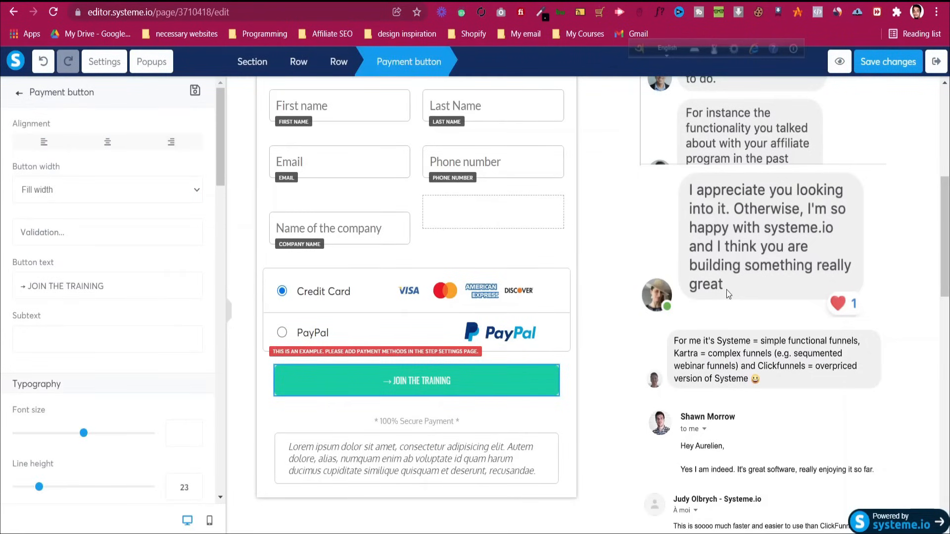
left_click(665, 326)
scroll(666, 327, "down", 6)
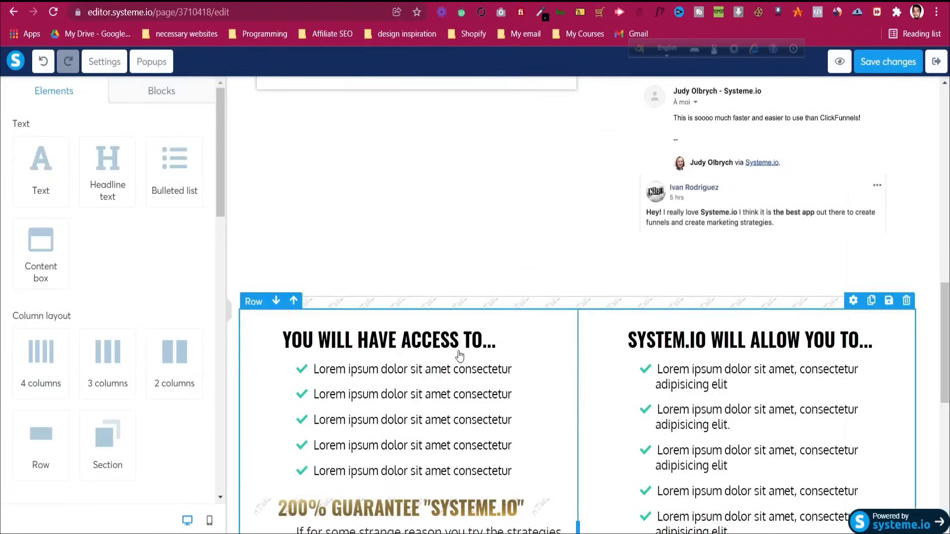
scroll(349, 314, "down", 3)
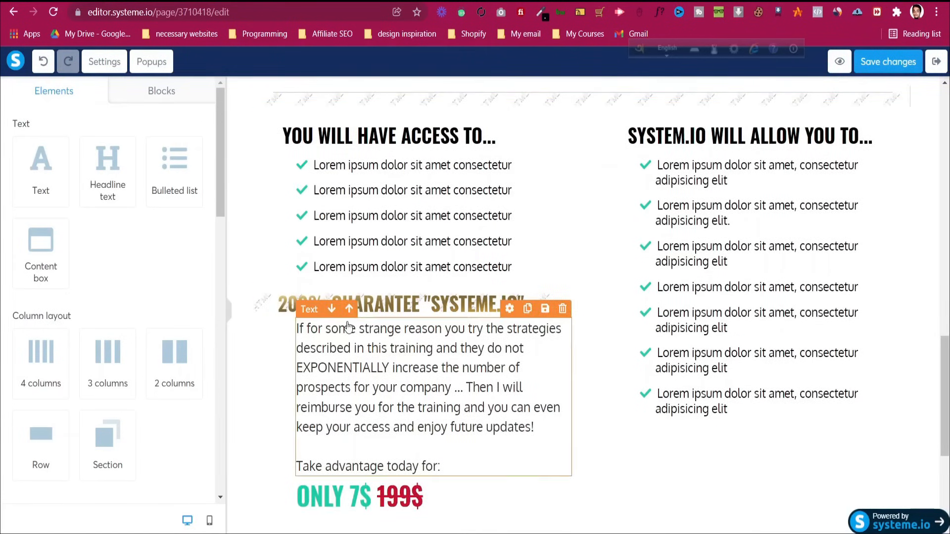
left_click(403, 311)
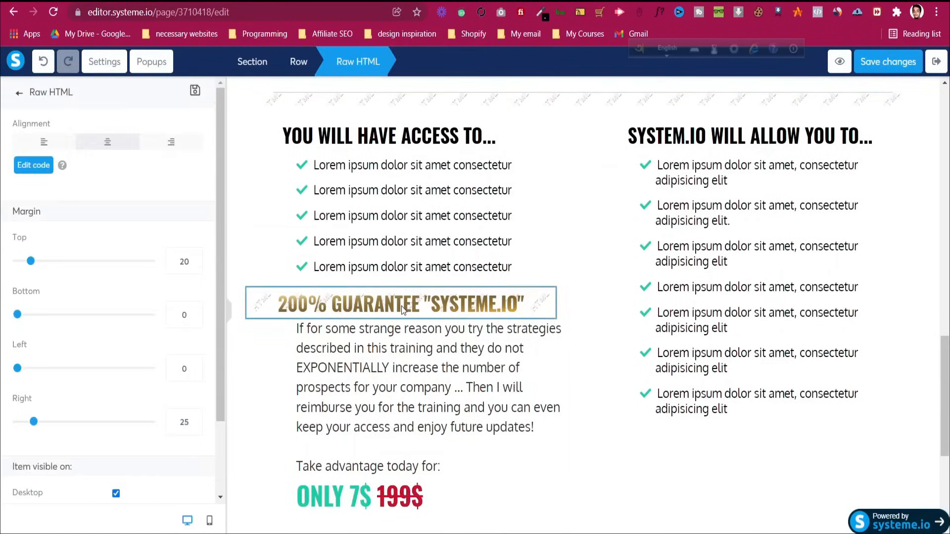
left_click(45, 170)
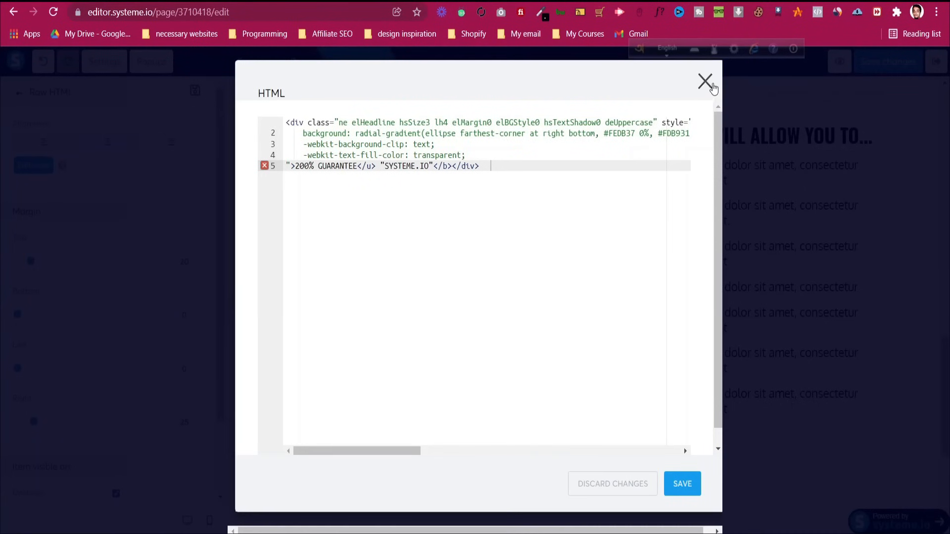
left_click(705, 81)
left_click(598, 325)
scroll(605, 322, "down", 3)
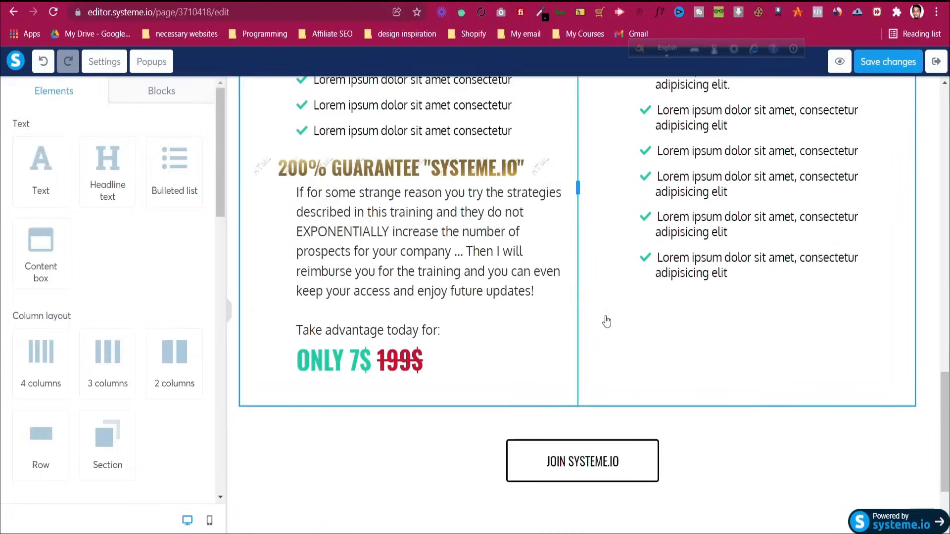
left_click(416, 360)
left_click(561, 367)
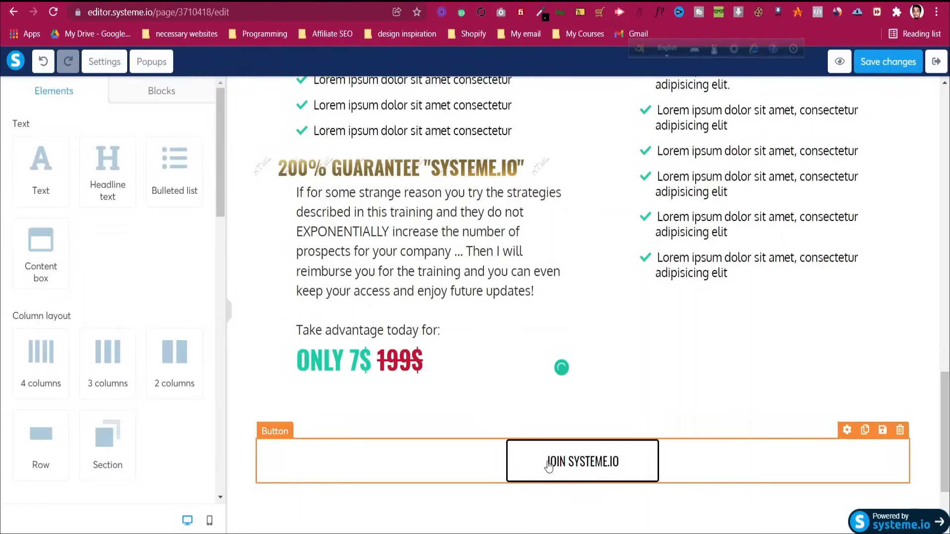
scroll(550, 464, "down", 3)
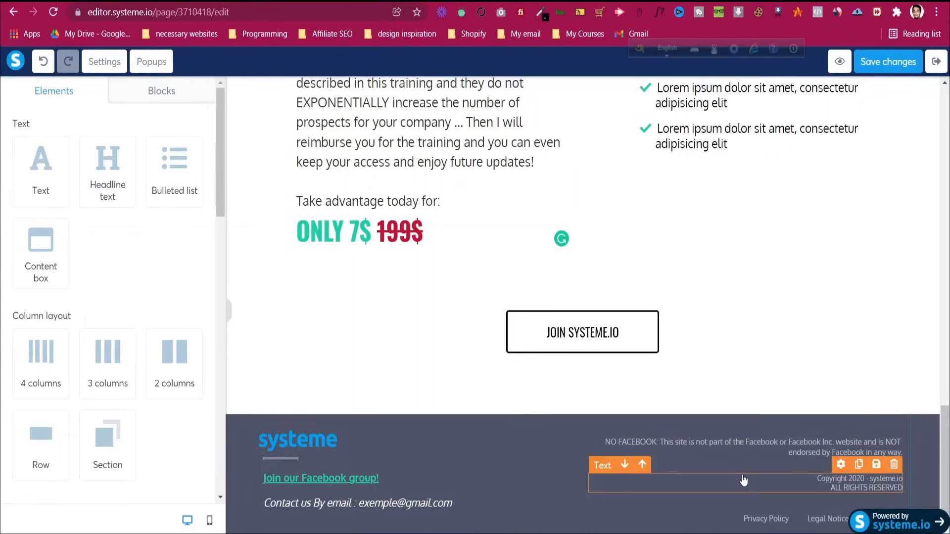
scroll(721, 435, "up", 20)
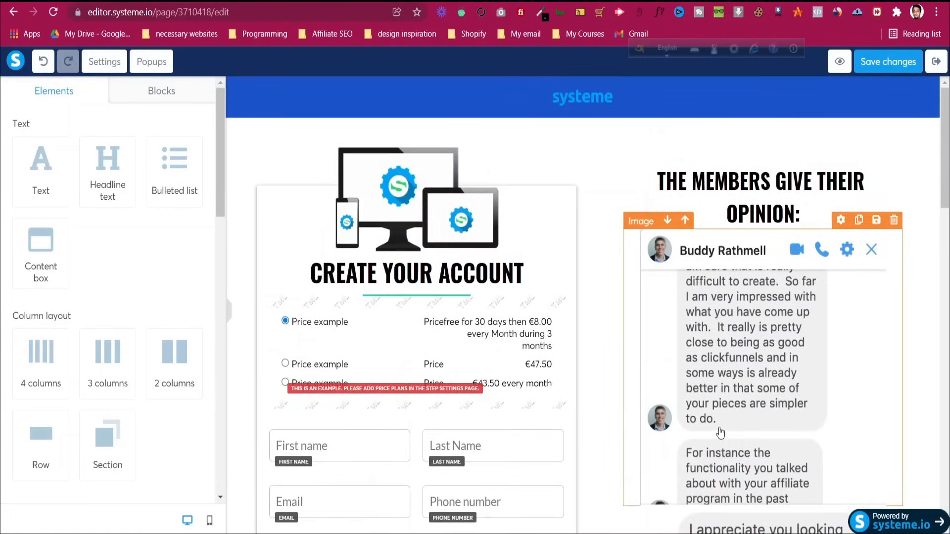
Check the order form fields in mobile preview, return to desktop view, and save the page
left_click(209, 520)
scroll(543, 285, "down", 5)
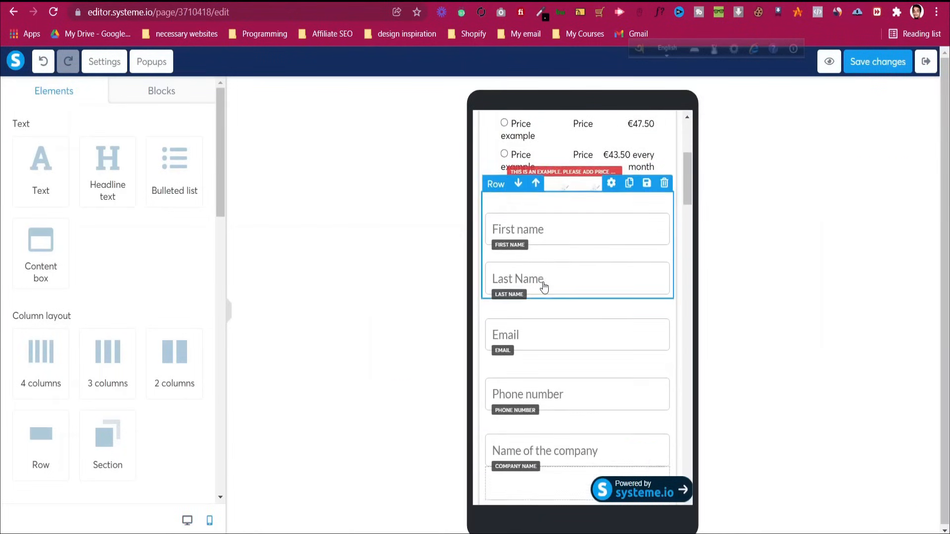
scroll(543, 286, "down", 5)
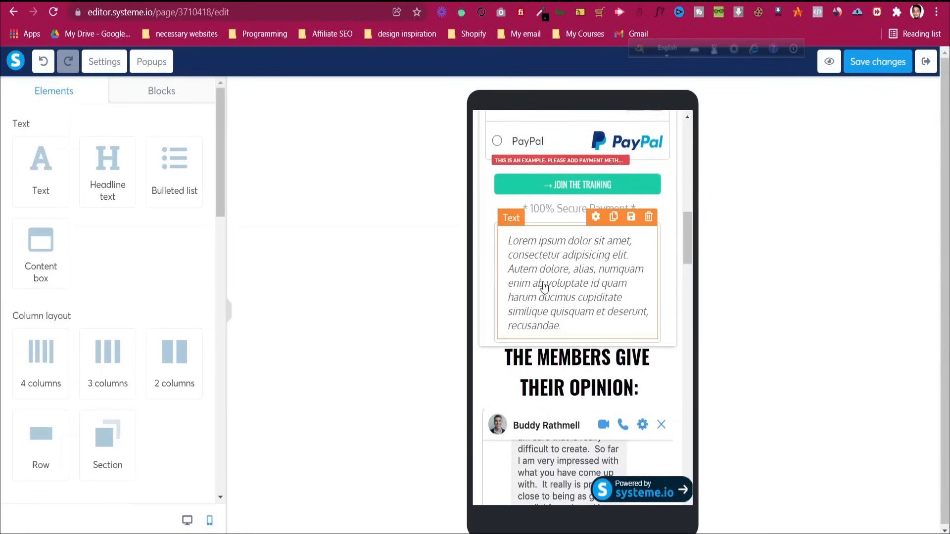
scroll(545, 277, "up", 5)
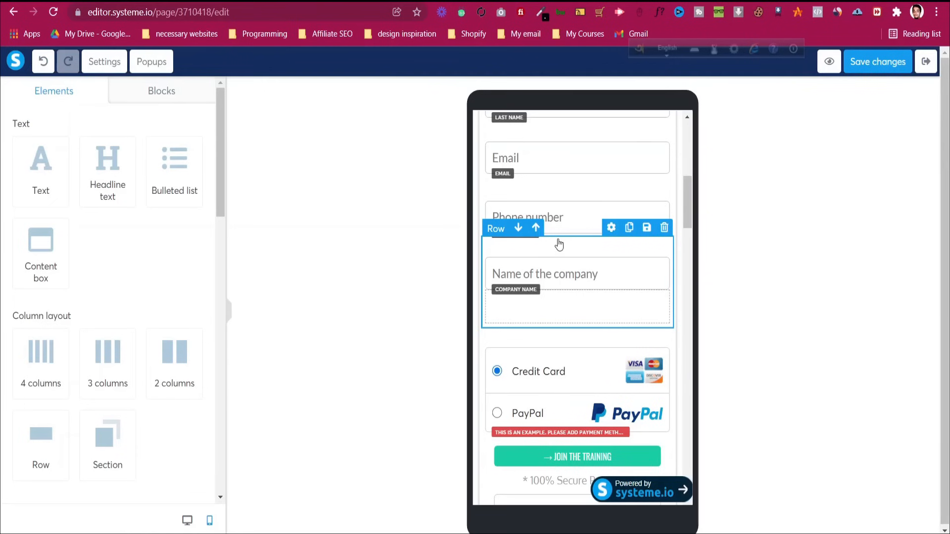
left_click(187, 520)
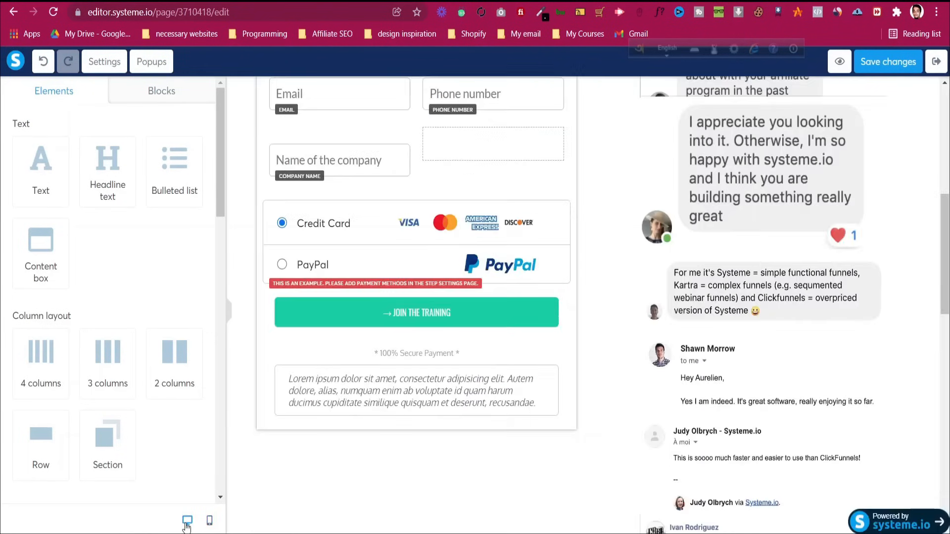
scroll(566, 292, "up", 4)
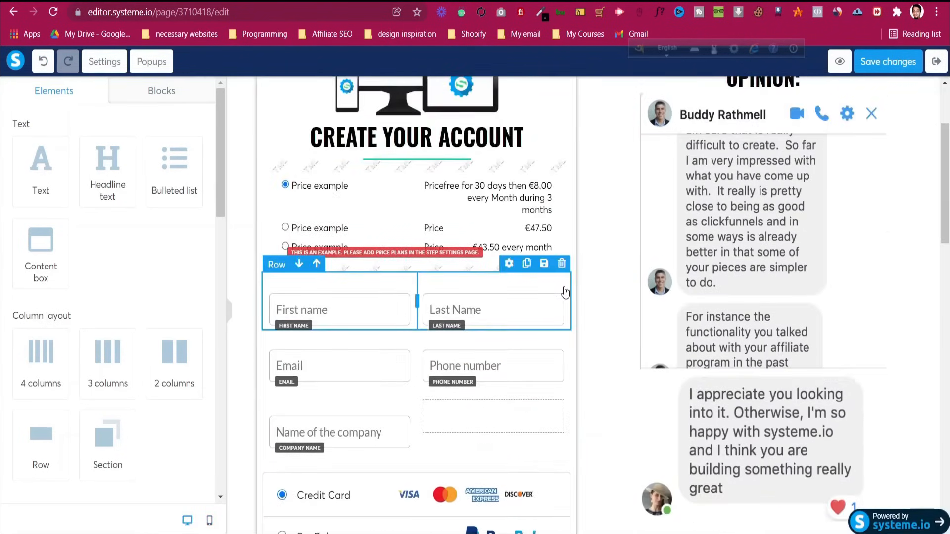
scroll(566, 289, "up", 3)
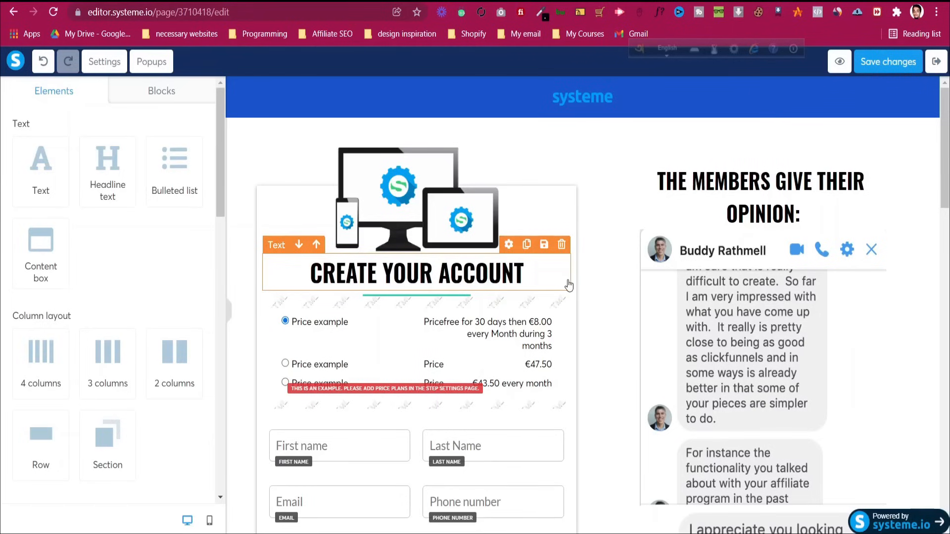
left_click(903, 69)
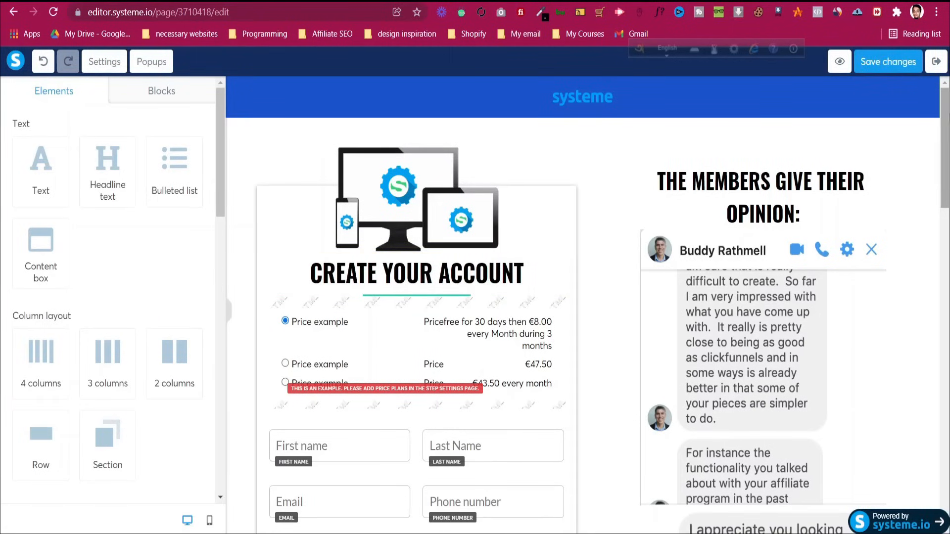
Leave the editor and open the Thank You Page step settings with URL path 507db73a
left_click(936, 61)
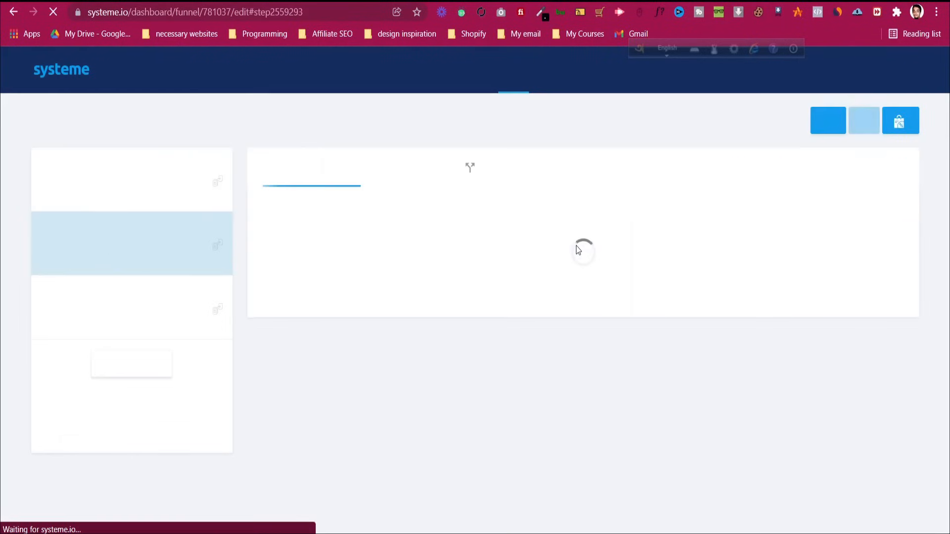
scroll(584, 262, "down", 7)
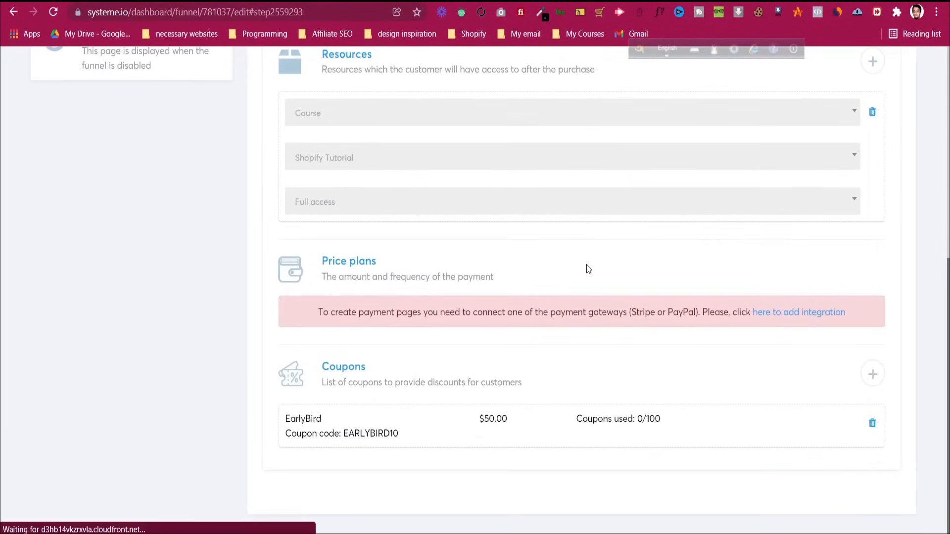
scroll(416, 400, "up", 7)
left_click(124, 301)
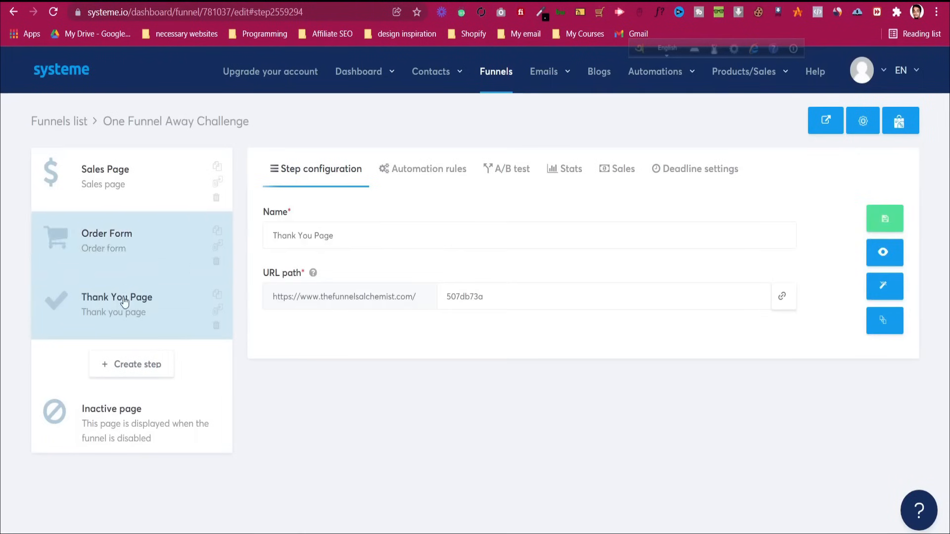
left_click(494, 291)
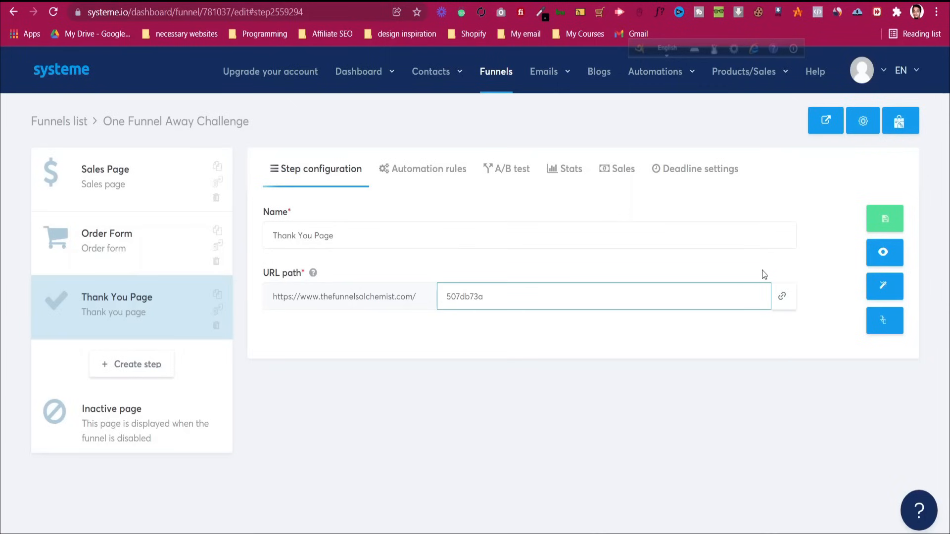
View the Thank You Page in the page editor, then exit back to the funnel steps
left_click(890, 283)
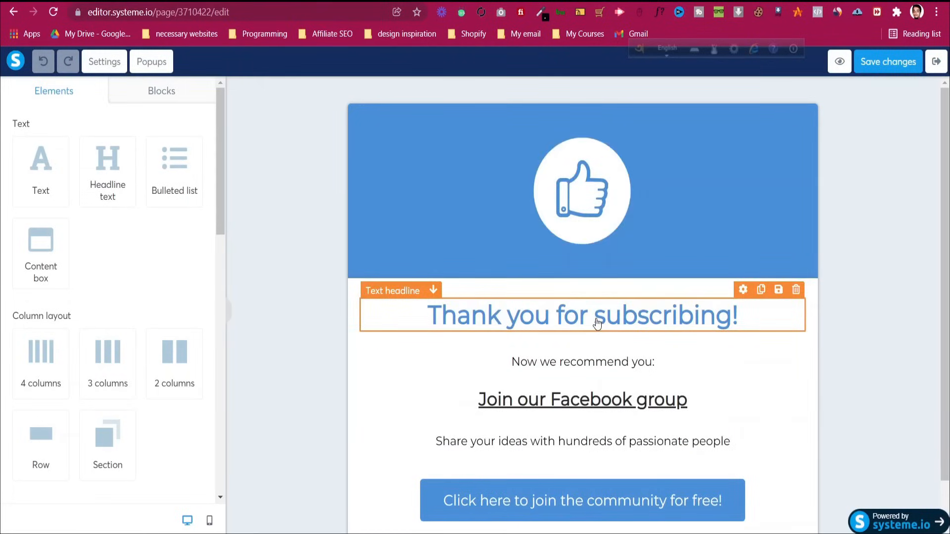
scroll(549, 329, "down", 1)
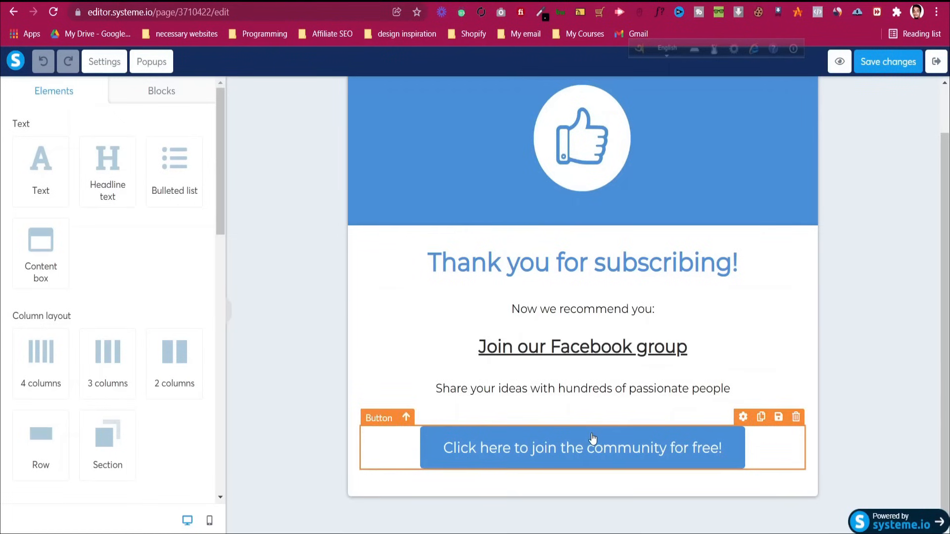
scroll(565, 317, "up", 1)
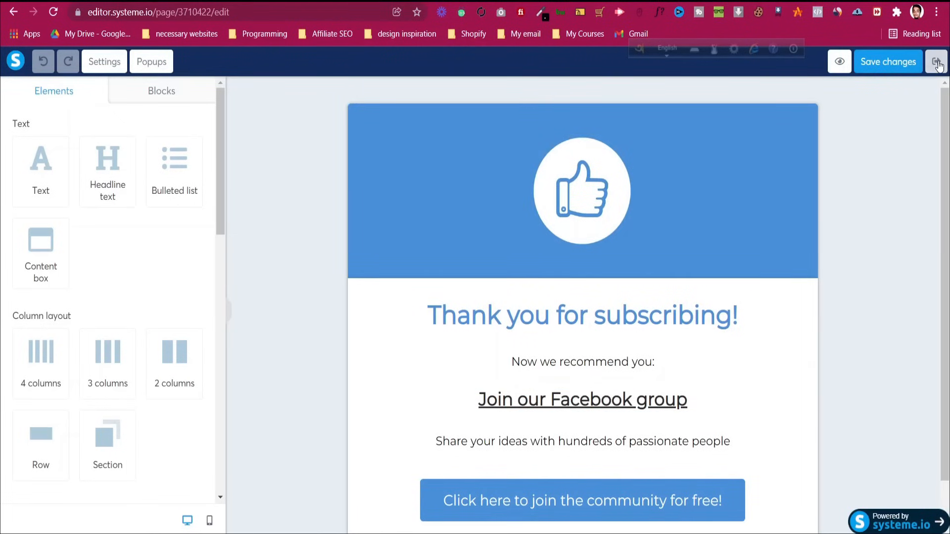
left_click(938, 64)
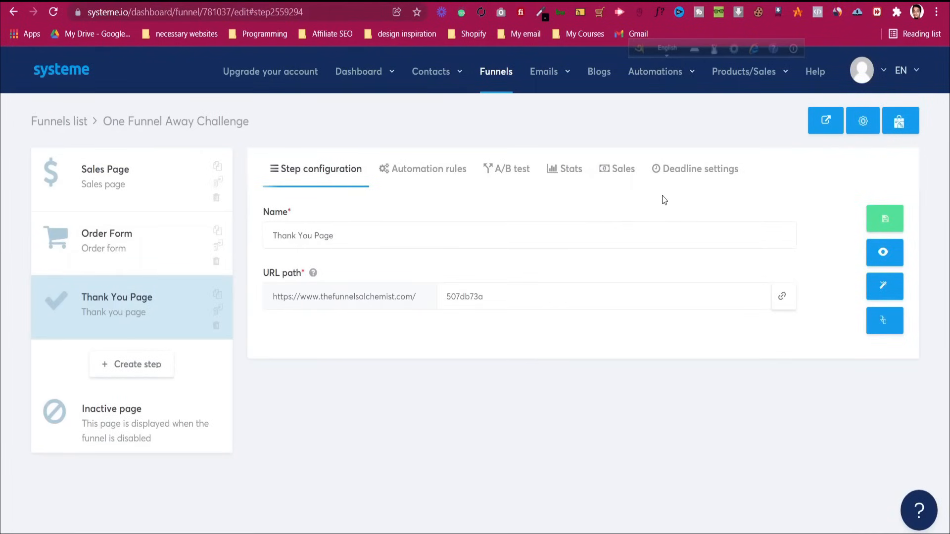
Add a new automation rule on the Order Form step triggered by a New sale
left_click(151, 257)
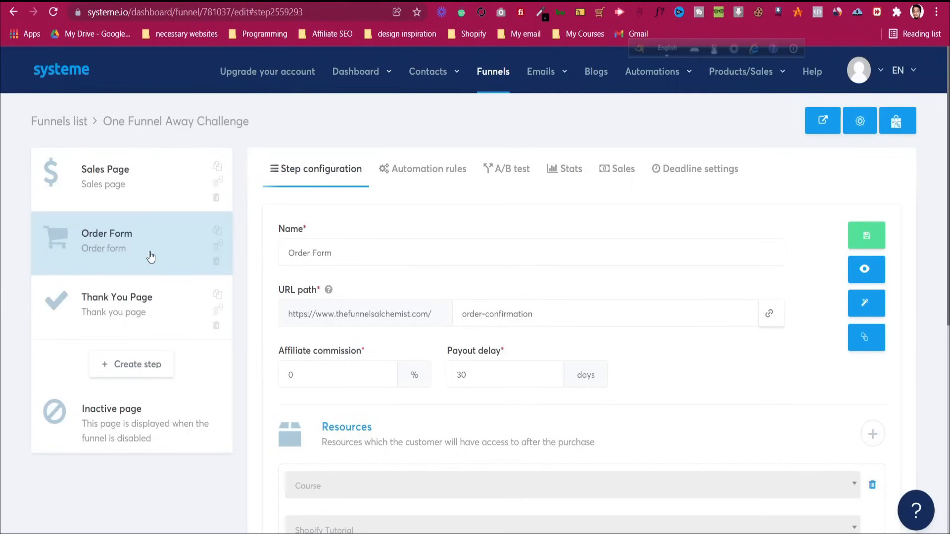
left_click(396, 176)
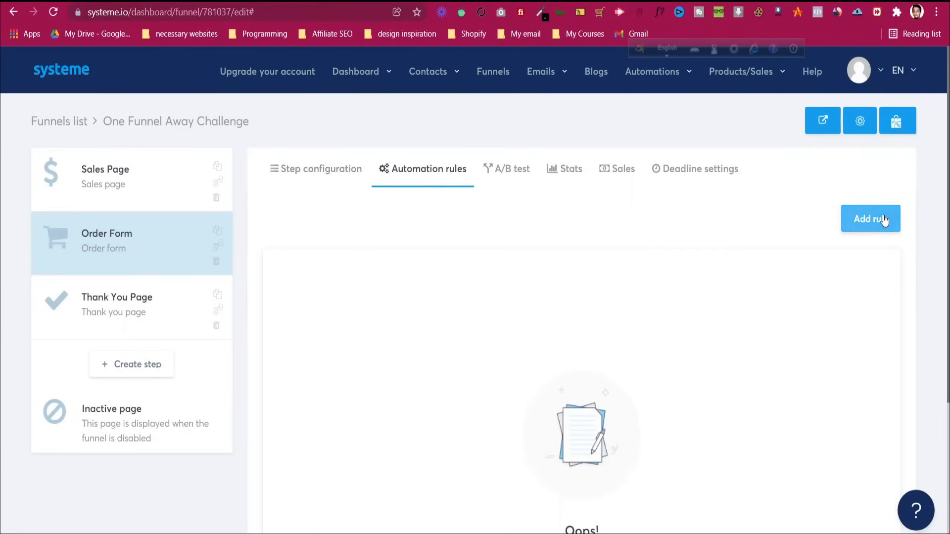
left_click(869, 217)
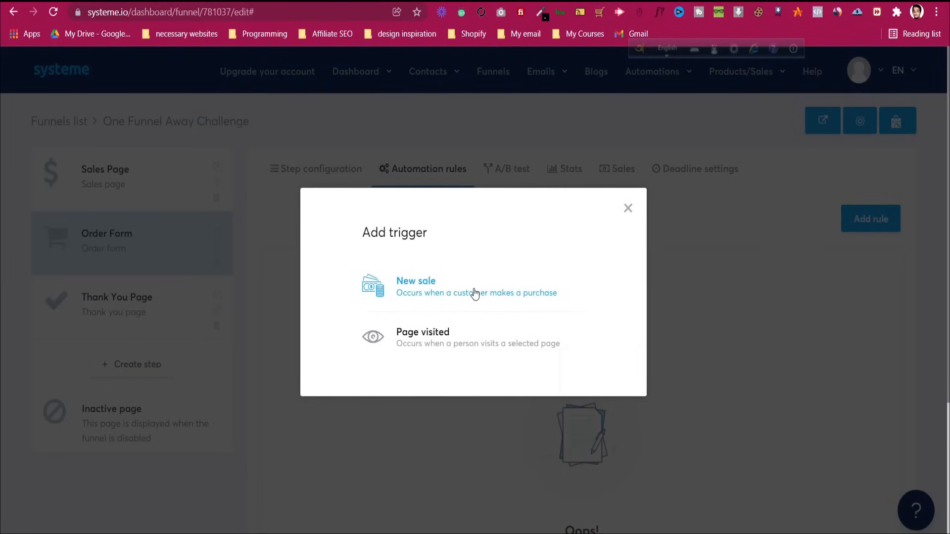
left_click(427, 286)
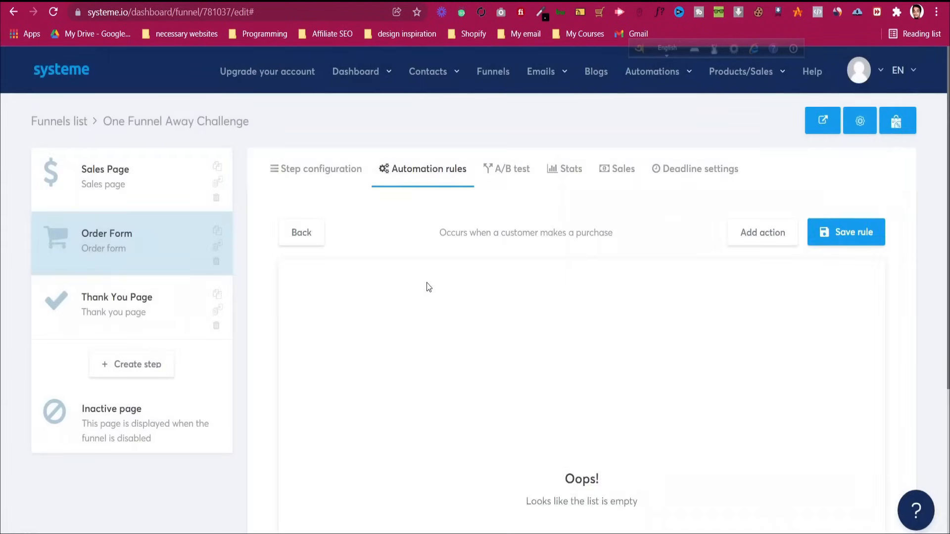
Give the rule a Subscribe to campaign action, leaving the campaign unselected
left_click(765, 233)
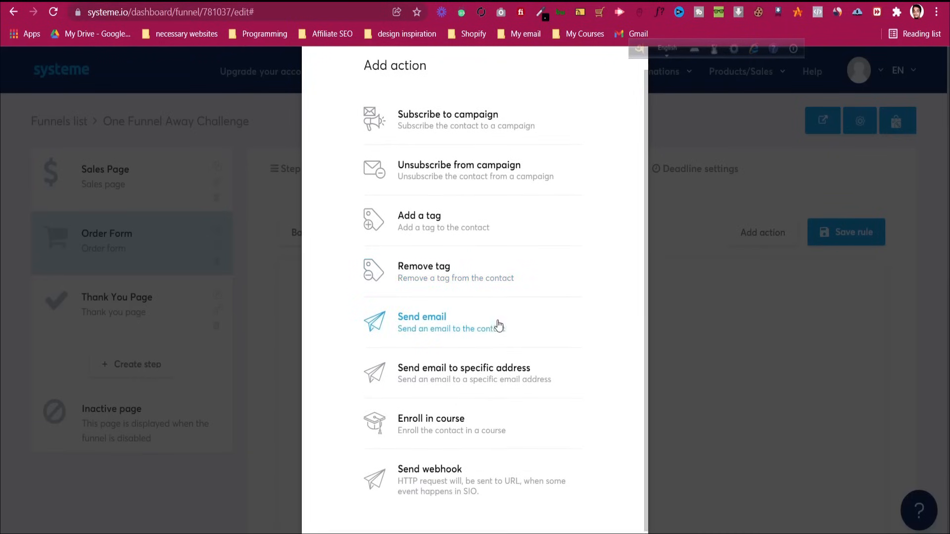
left_click(488, 155)
left_click(596, 317)
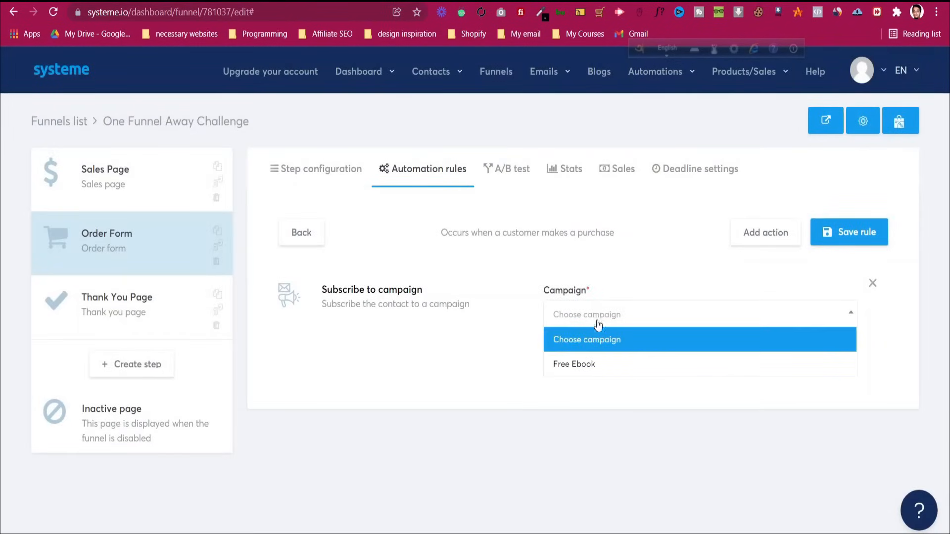
left_click(603, 325)
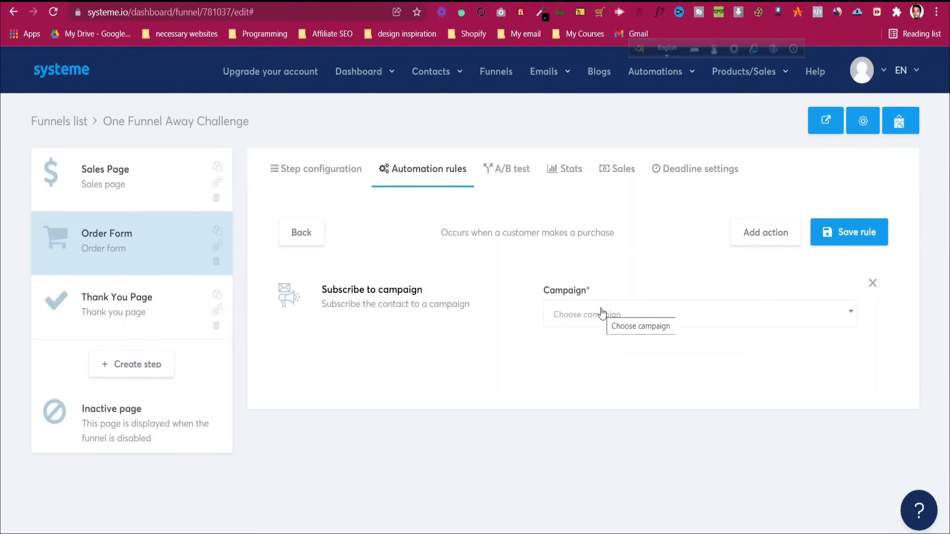
mouse_move(543, 86)
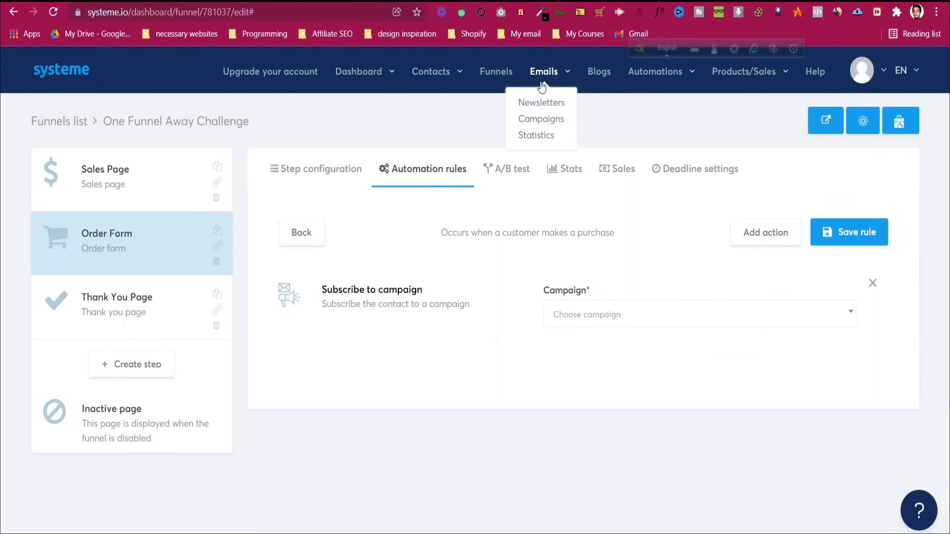
left_click(541, 120)
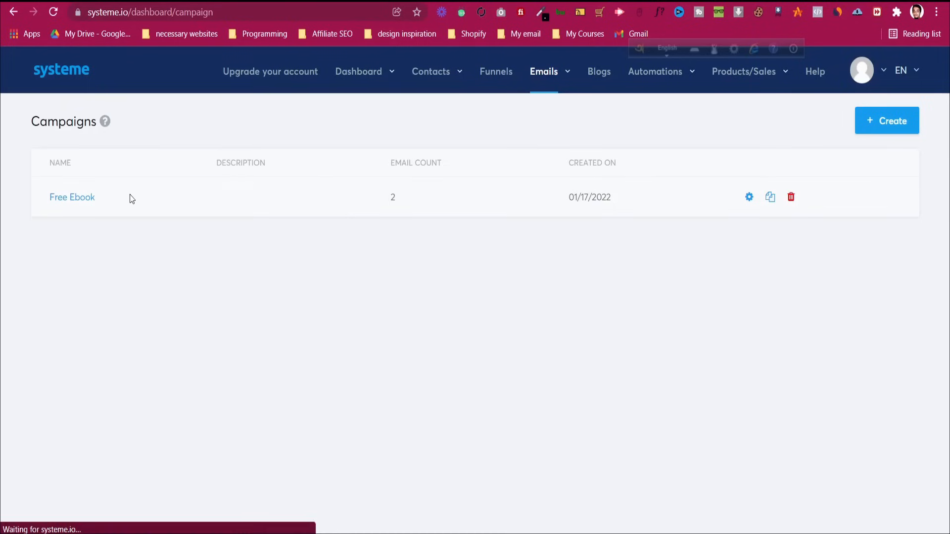
left_click(875, 121)
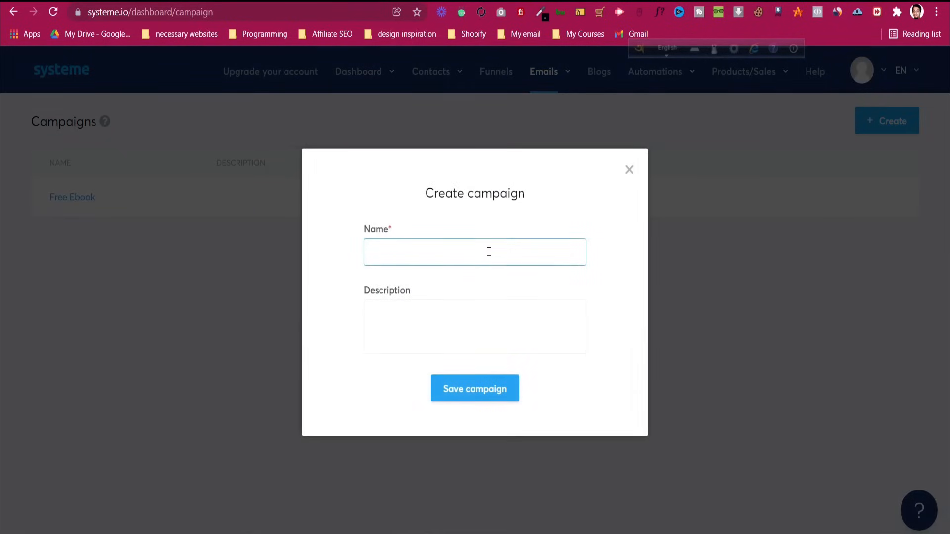
left_click(629, 171)
left_click(297, 79)
scroll(410, 279, "down", 1)
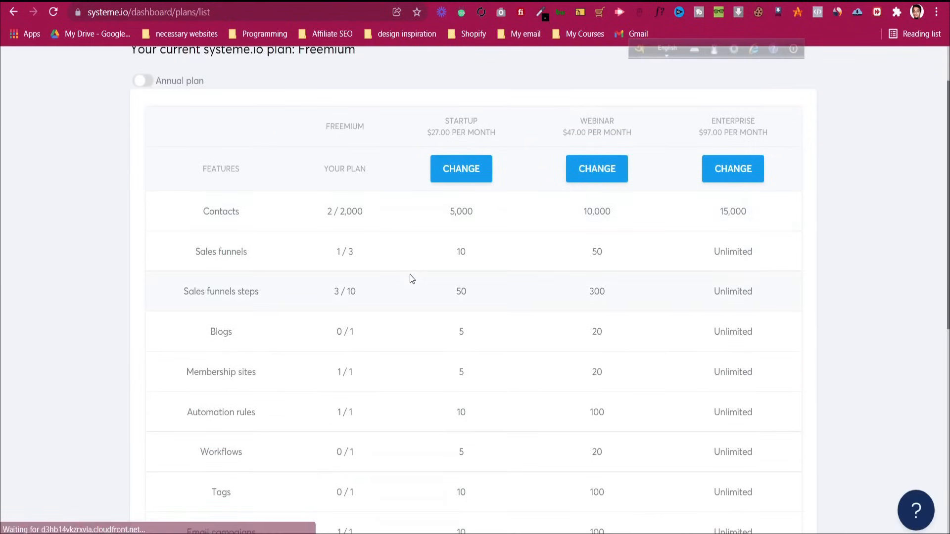
scroll(410, 279, "down", 4)
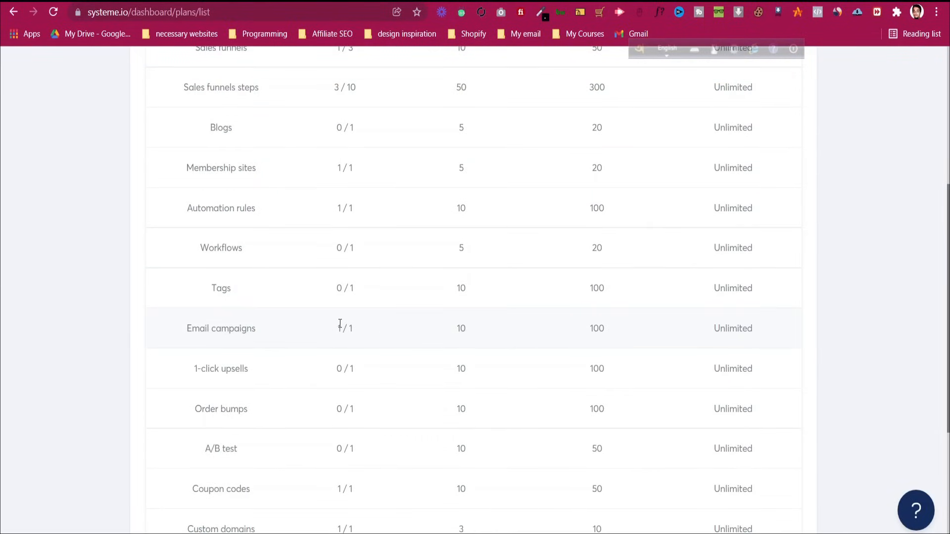
scroll(340, 324, "down", 3)
scroll(335, 316, "up", 2)
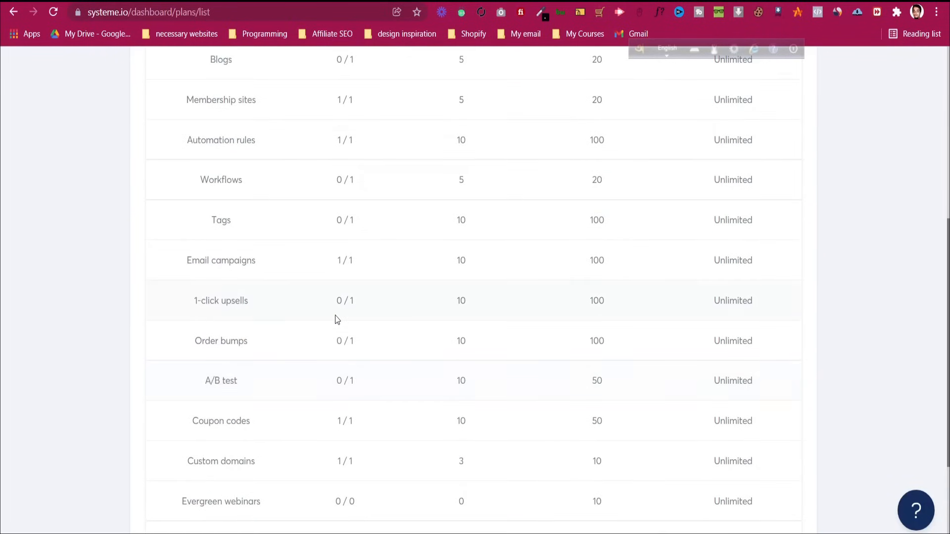
scroll(334, 316, "up", 4)
scroll(334, 317, "up", 3)
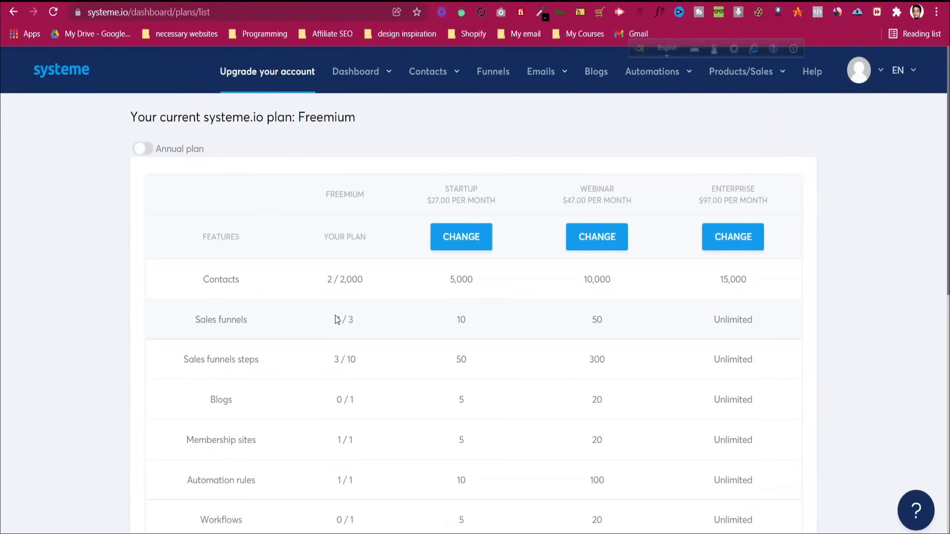
Open Settings from the avatar menu and review Account settings and My plan
mouse_move(780, 75)
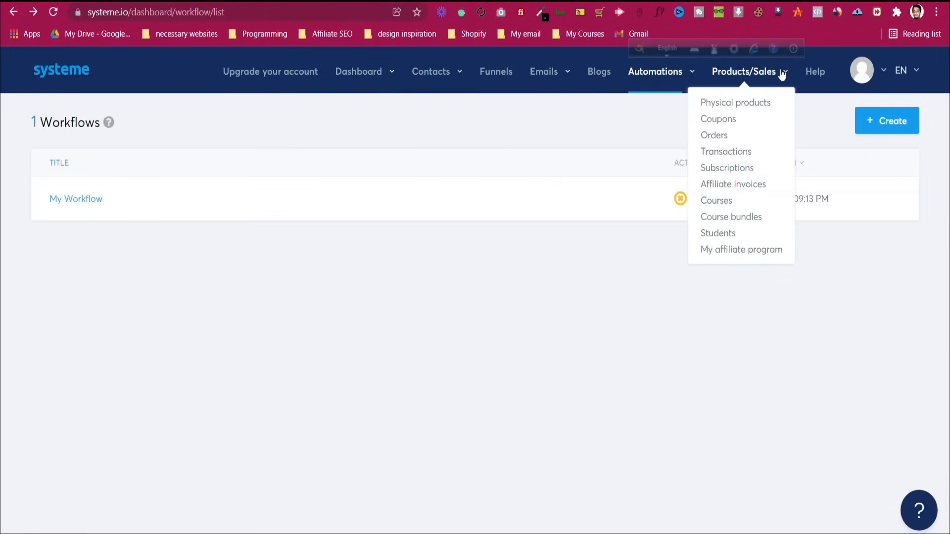
mouse_move(882, 73)
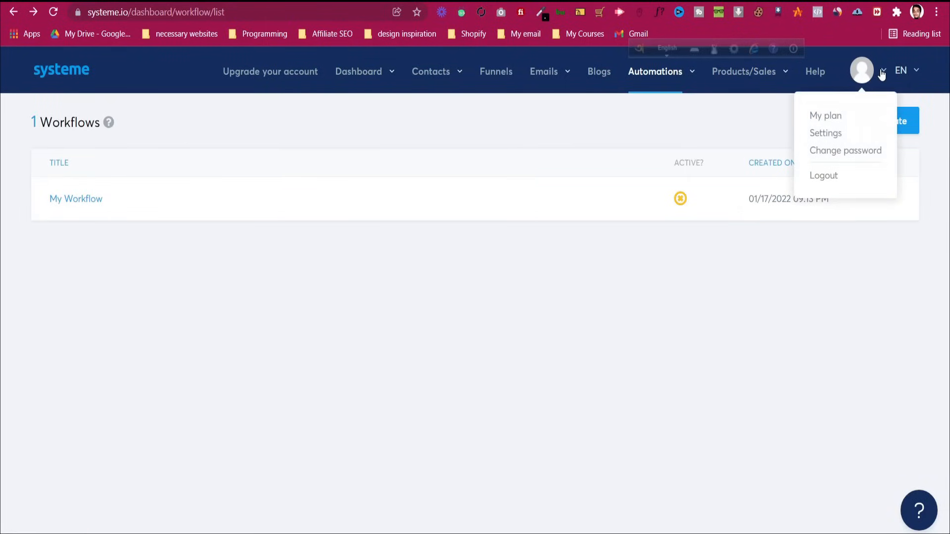
left_click(830, 132)
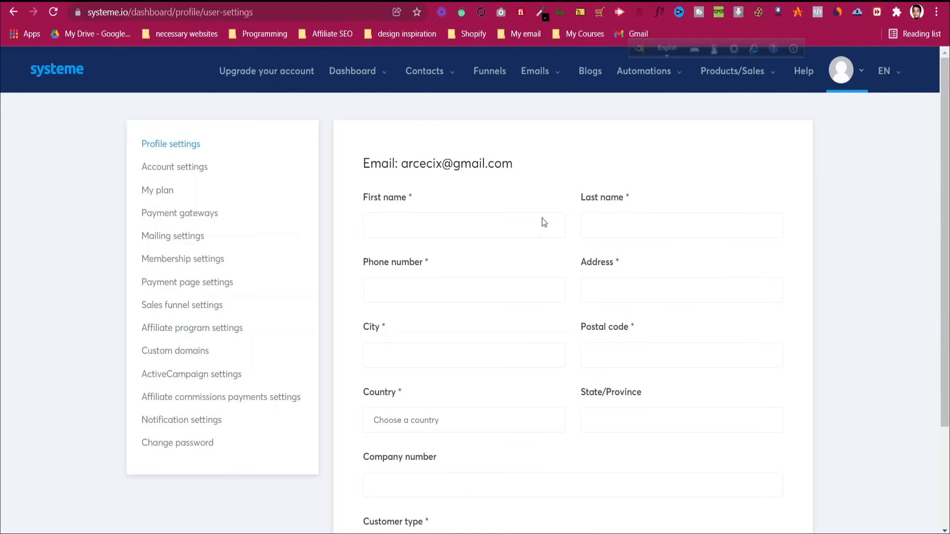
left_click(182, 168)
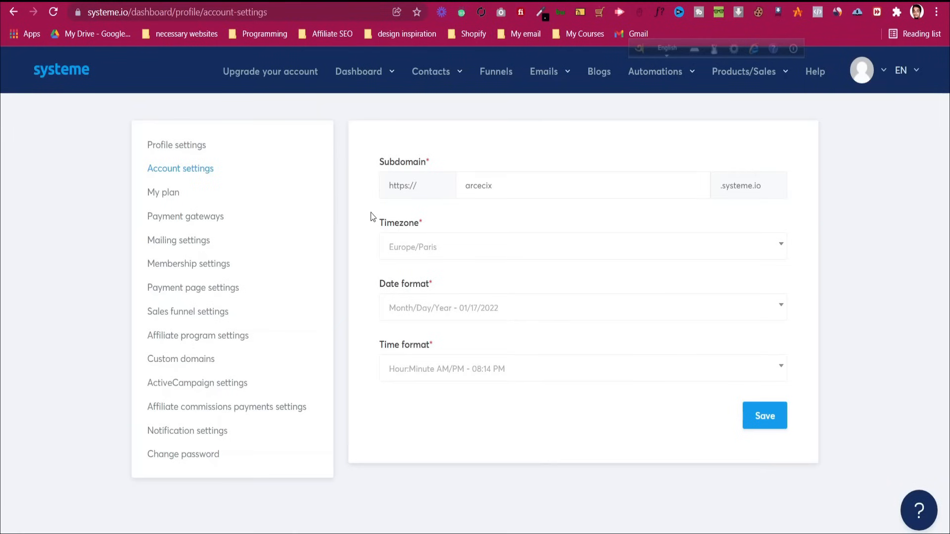
left_click(168, 197)
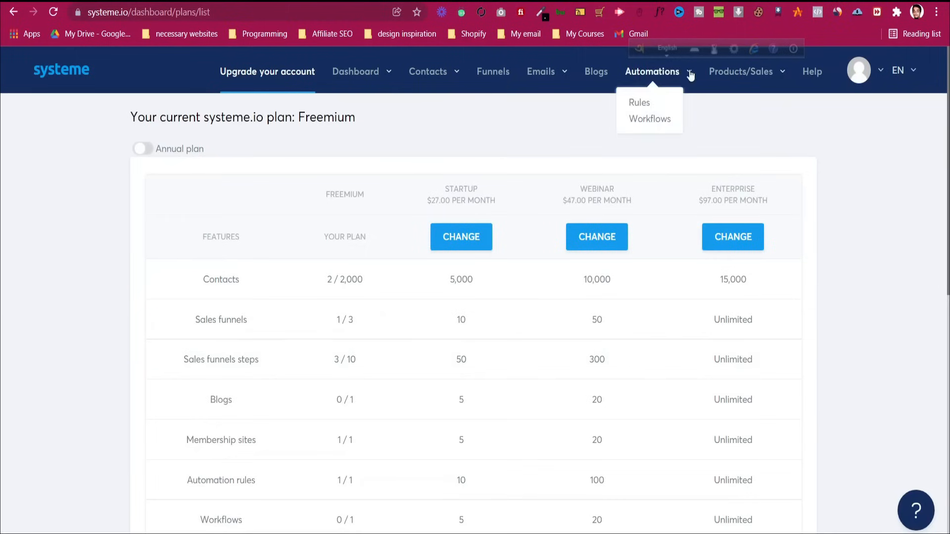
Return to the Profile settings page through the avatar menu's Settings entry
mouse_move(774, 74)
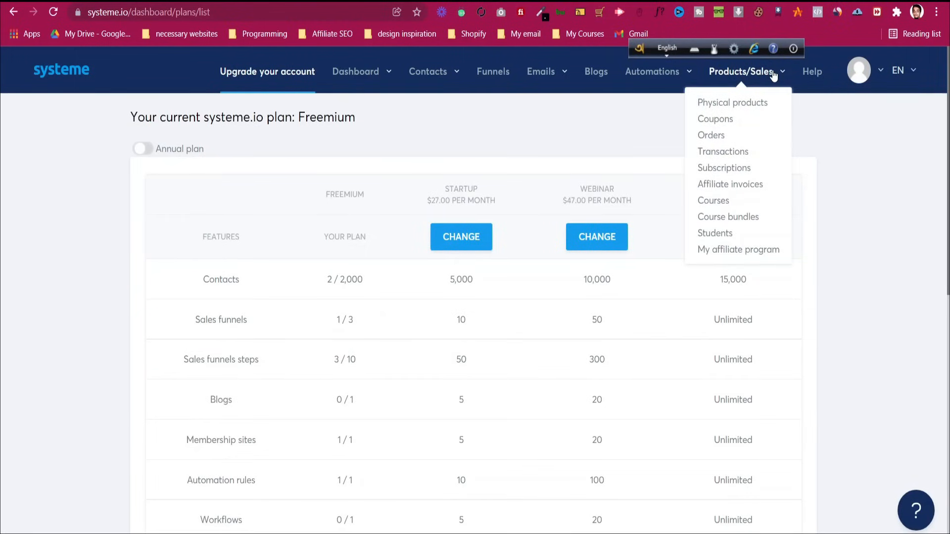
mouse_move(883, 72)
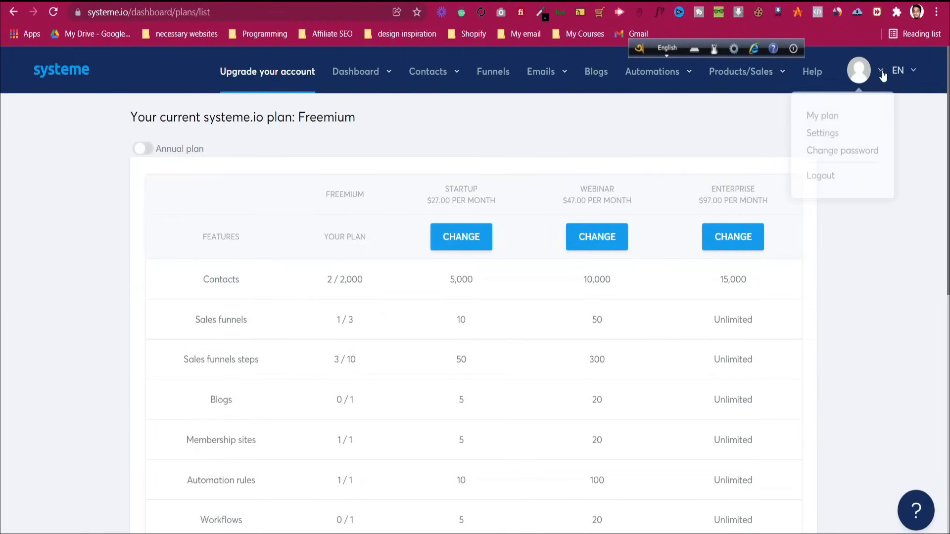
left_click(829, 133)
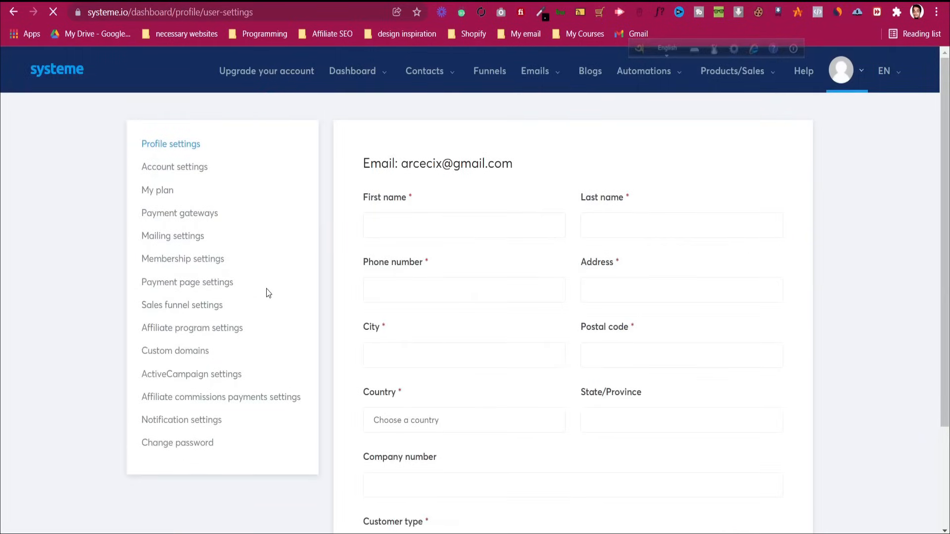
Upload Group 1.png from Downloads as the teacher photo in Membership settings and save
left_click(214, 261)
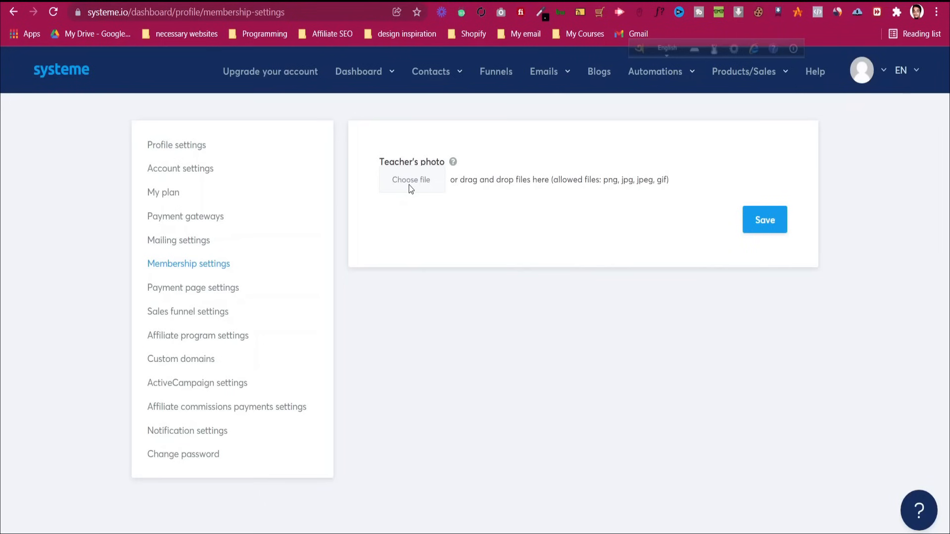
left_click(408, 185)
scroll(59, 149, "up", 2)
left_click(50, 82)
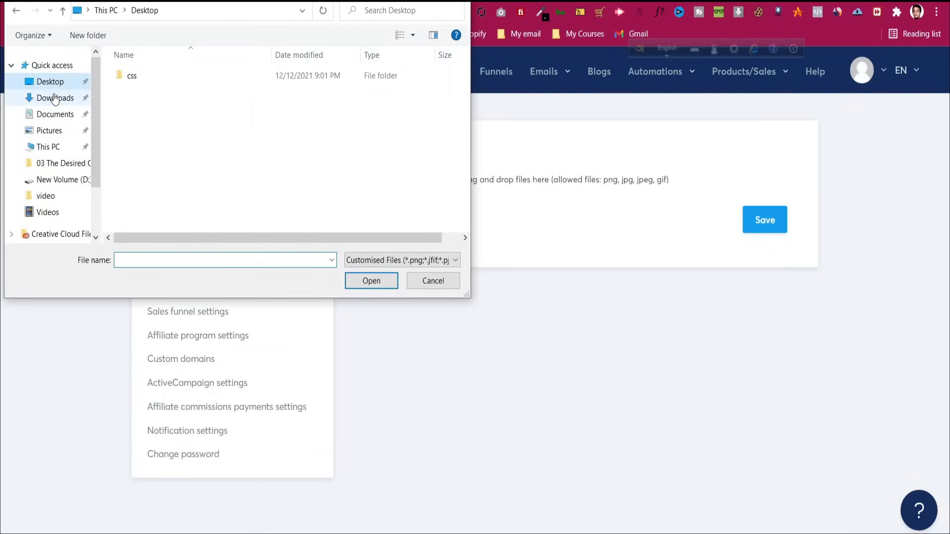
left_click(55, 98)
scroll(150, 175, "down", 8)
left_click(150, 177)
left_click(378, 283)
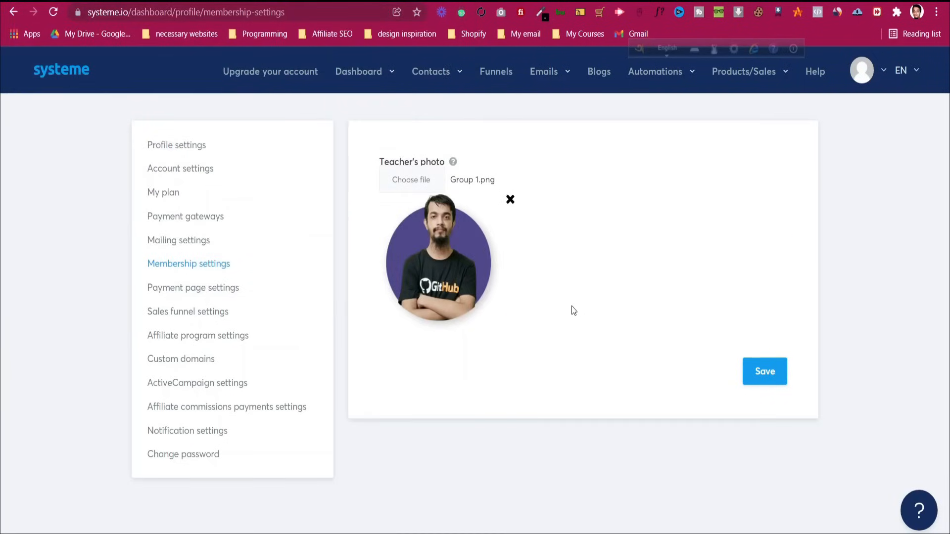
left_click(759, 384)
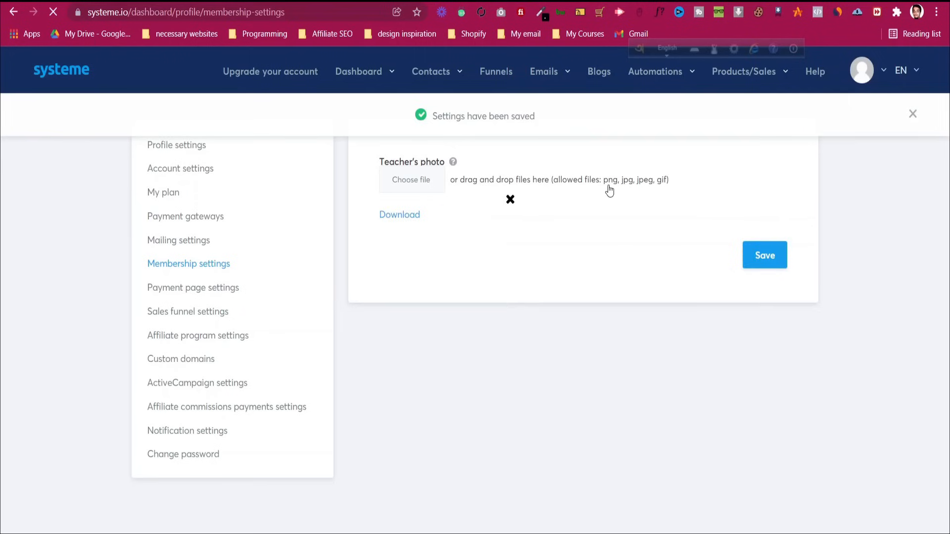
Preview the Shopify Tutorial course from the Courses list to see the teacher photo
mouse_move(693, 77)
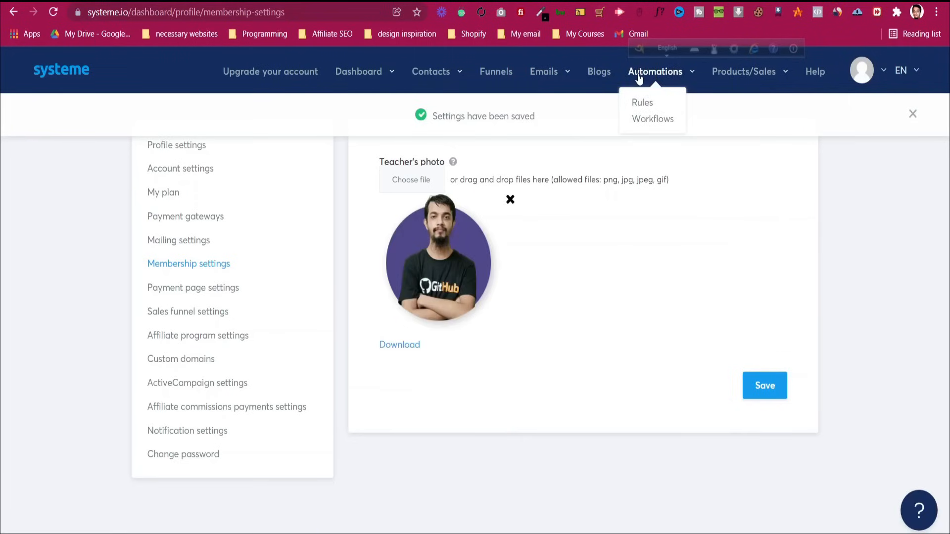
left_click(714, 204)
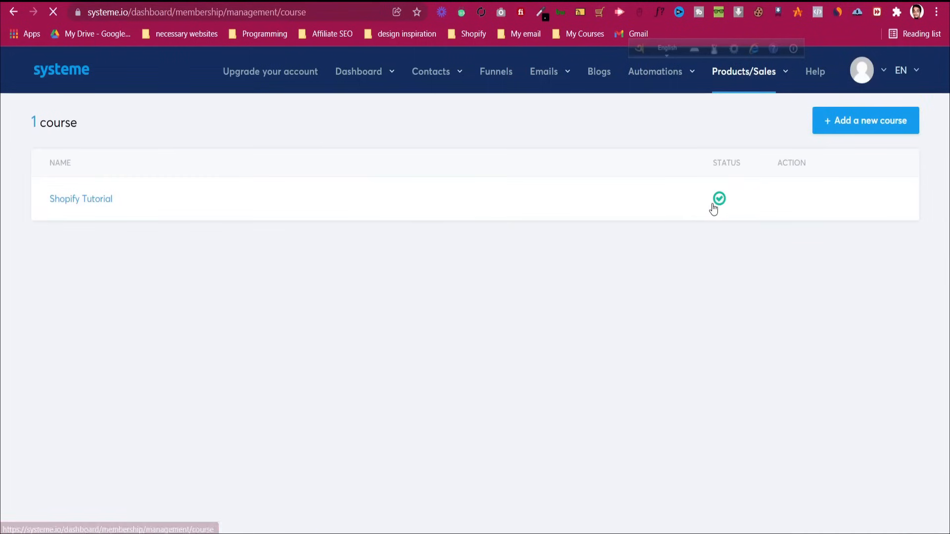
left_click(833, 204)
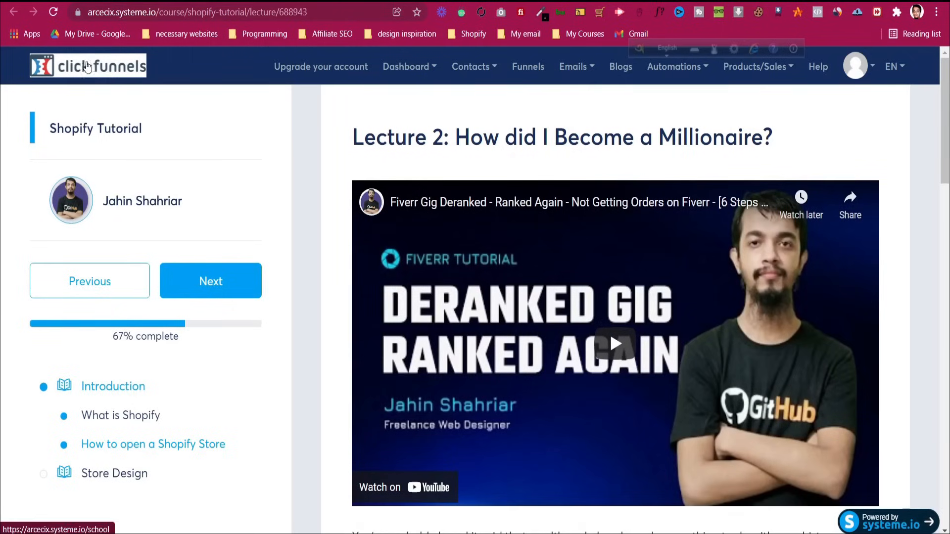
left_click(499, 1)
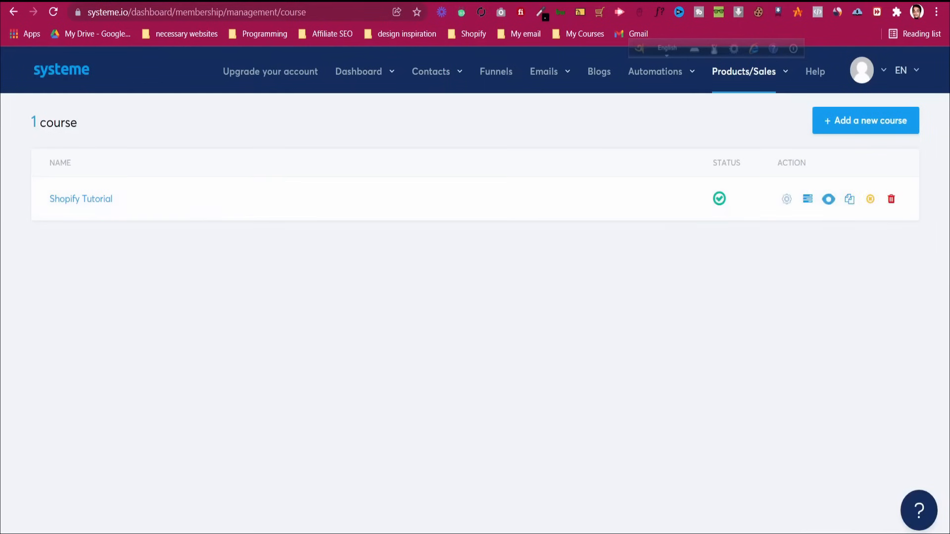
left_click(864, 71)
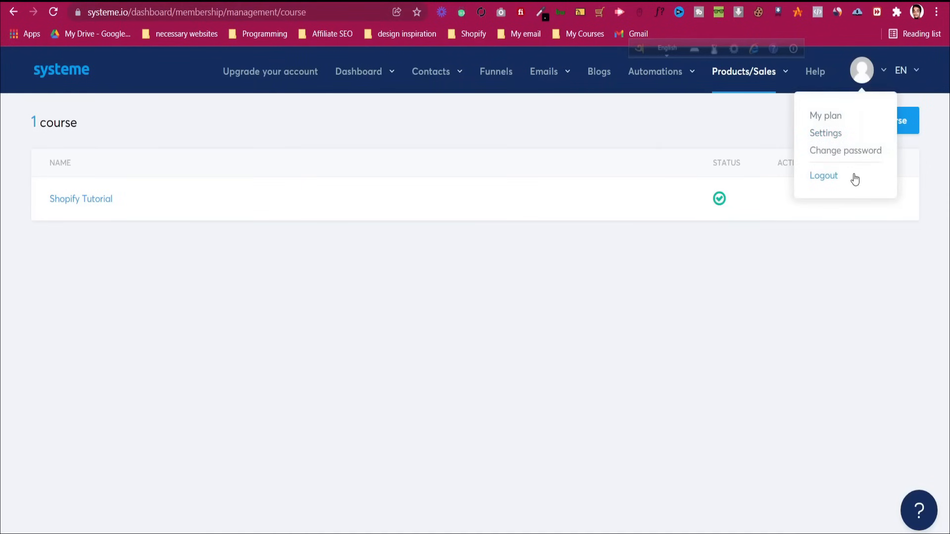
Browse the mailing, membership, payment page and sales funnel settings sections
left_click(832, 134)
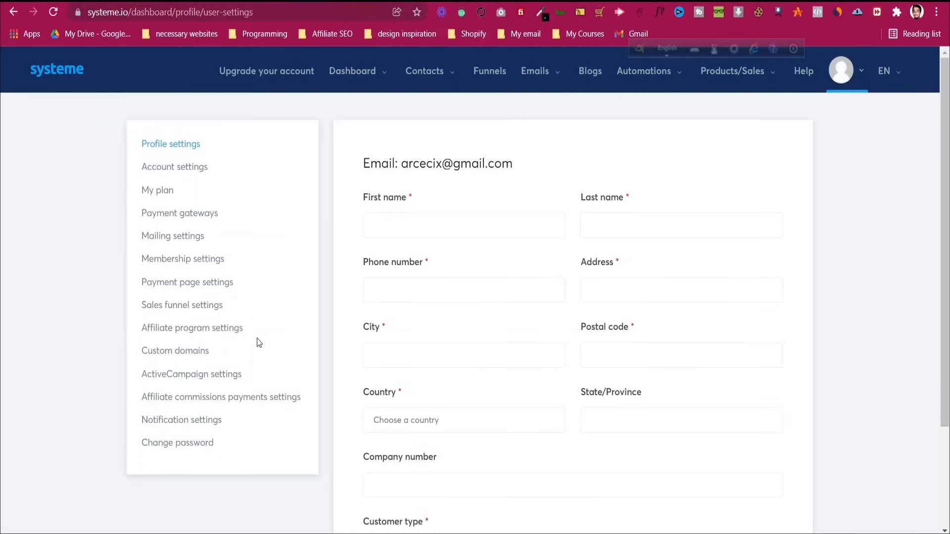
left_click(176, 234)
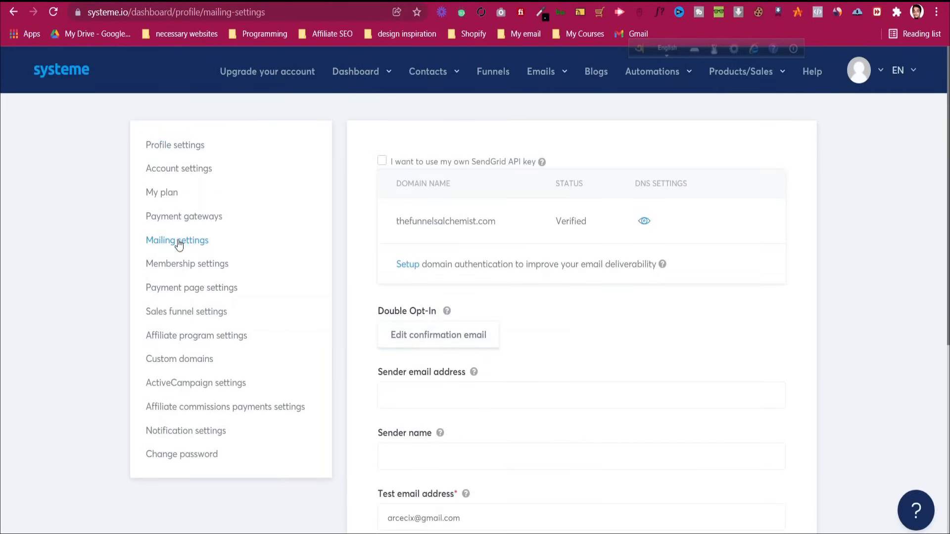
left_click(189, 265)
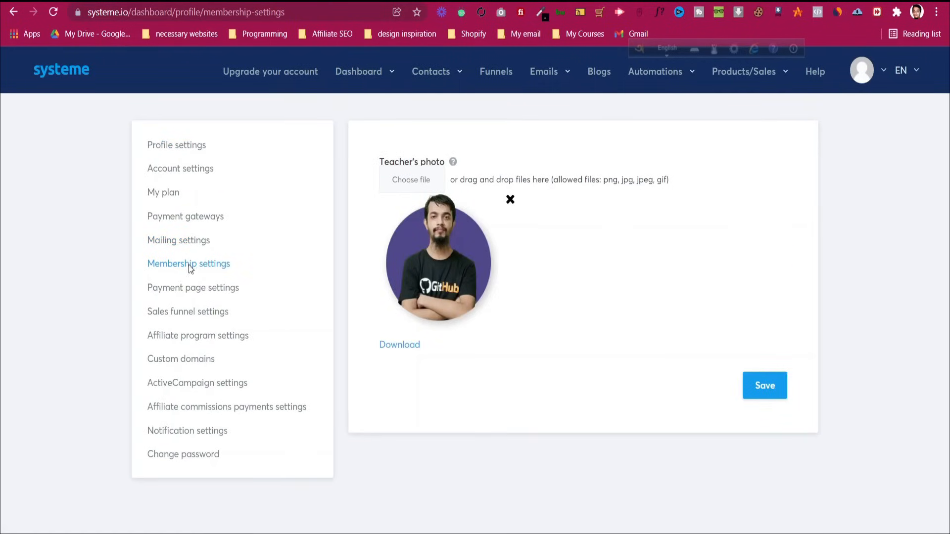
left_click(200, 292)
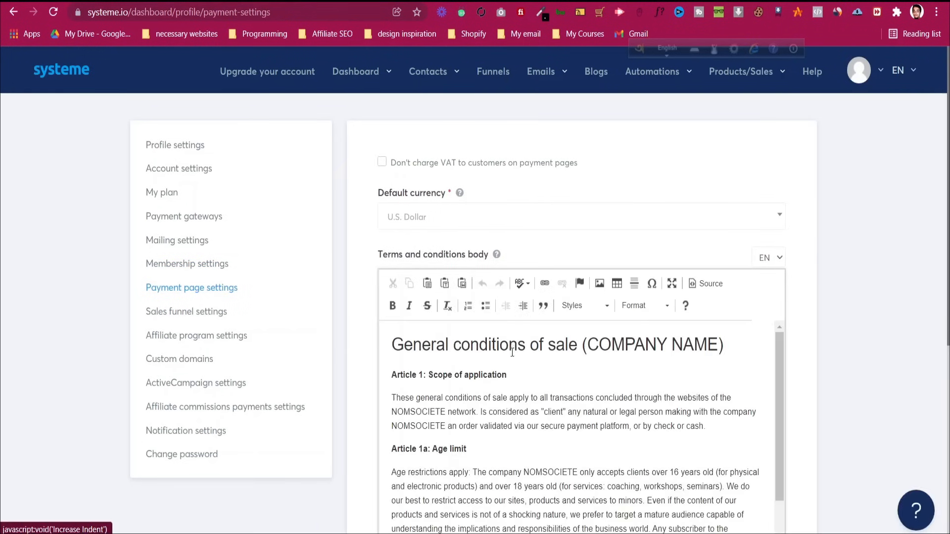
scroll(514, 390, "down", 12)
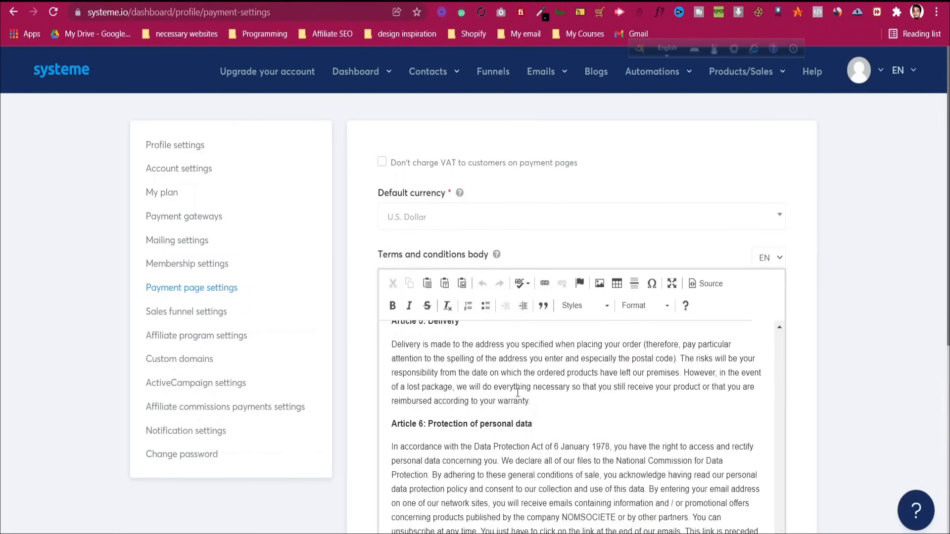
scroll(793, 390, "down", 1)
scroll(793, 391, "down", 5)
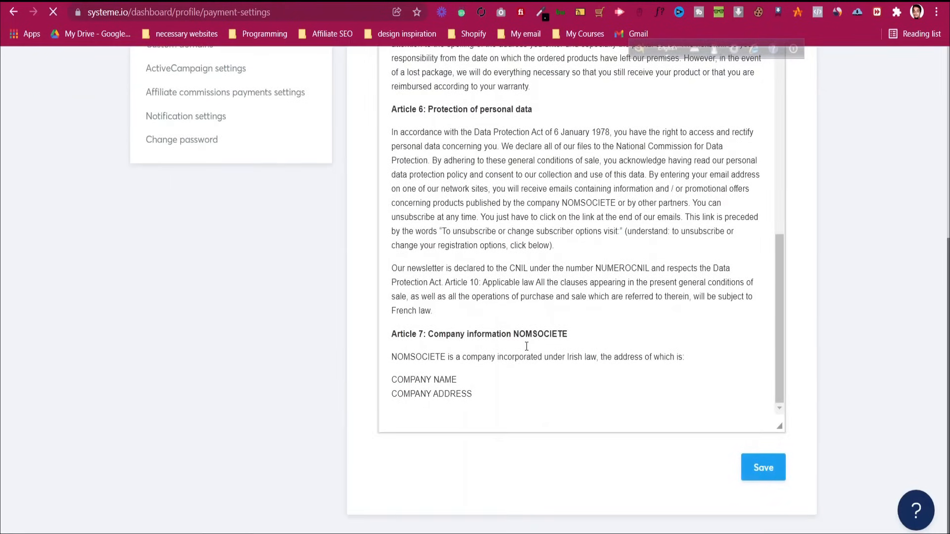
scroll(526, 347, "up", 8)
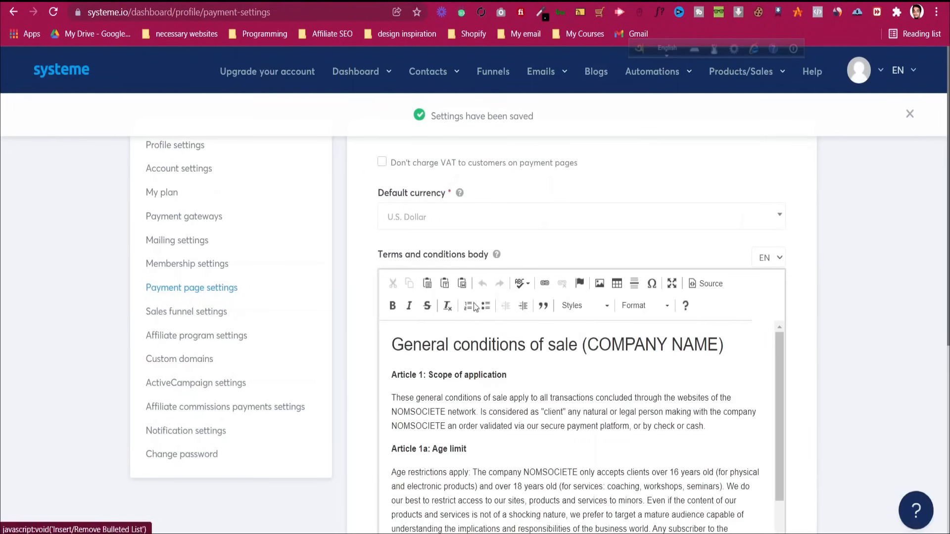
scroll(367, 343, "down", 6)
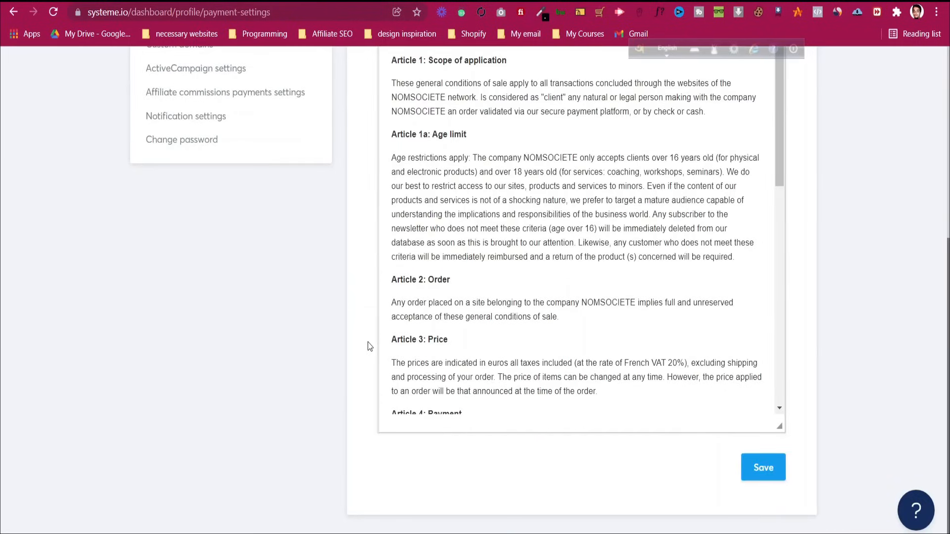
scroll(367, 342, "up", 4)
scroll(500, 333, "down", 10)
left_click(175, 203)
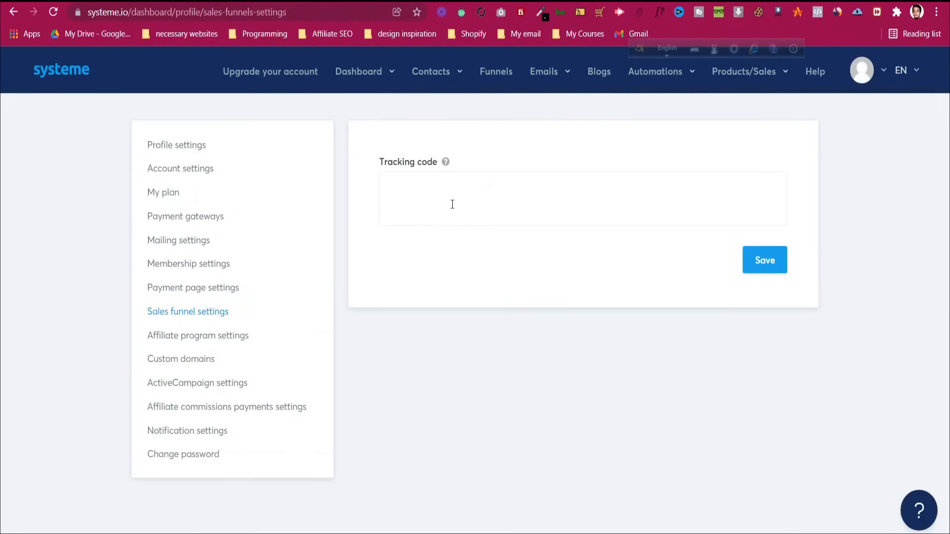
Open Affiliate commissions payments settings and show the PayPal or Wire transfer payout choices
mouse_move(447, 164)
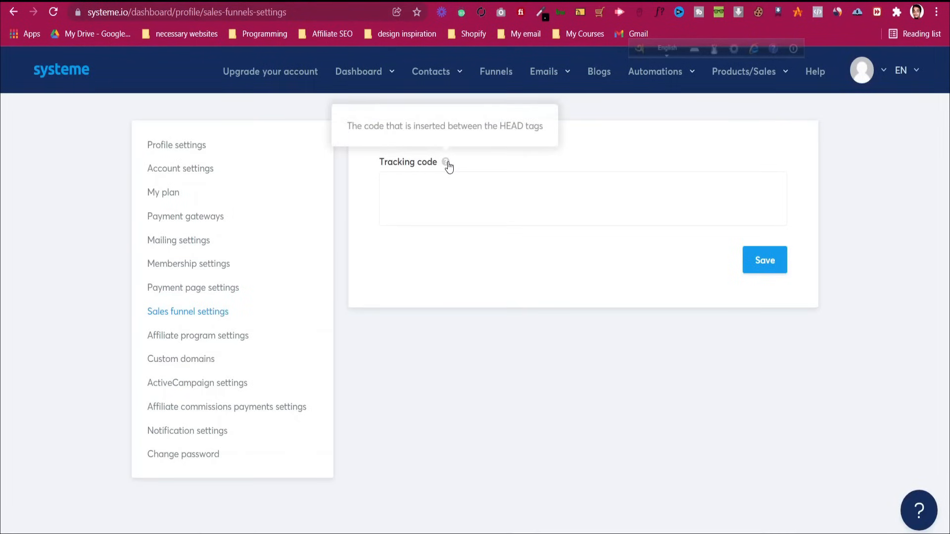
left_click(198, 335)
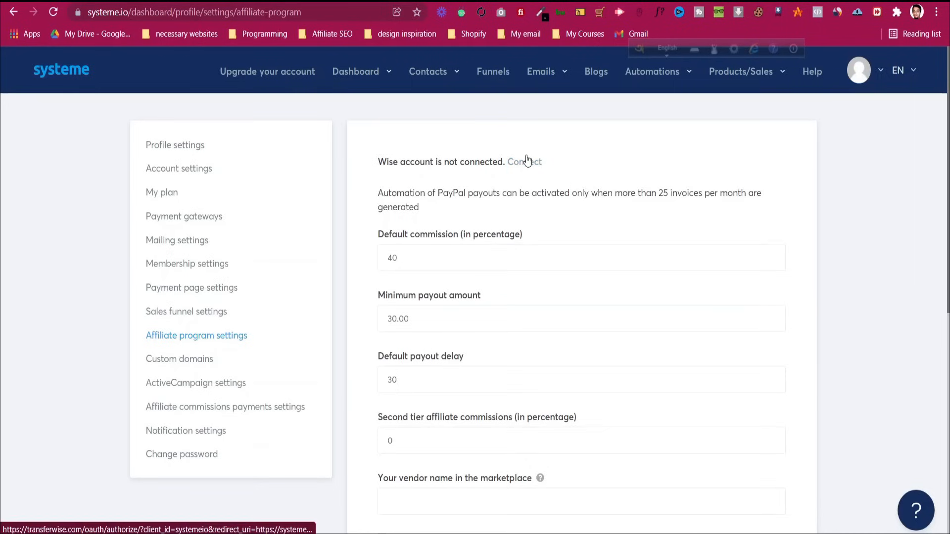
scroll(264, 328, "down", 3)
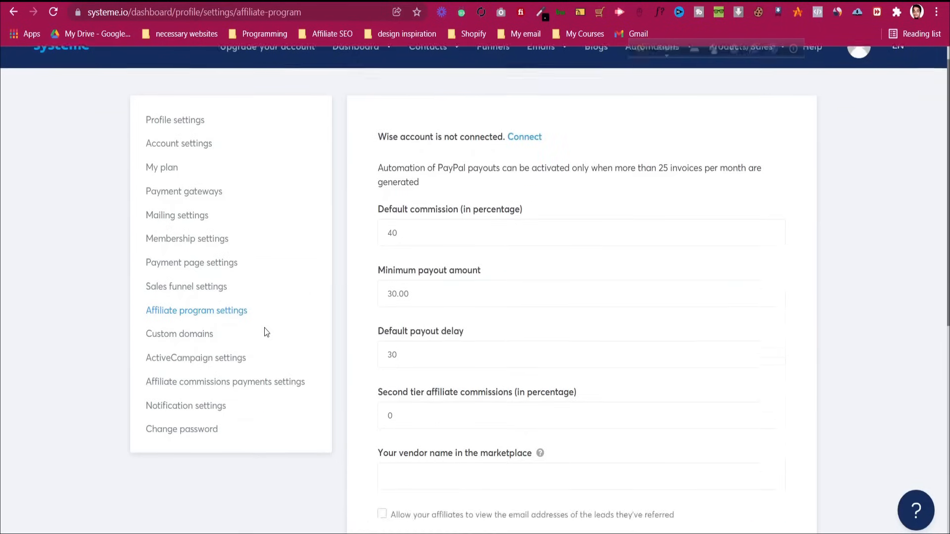
left_click(205, 225)
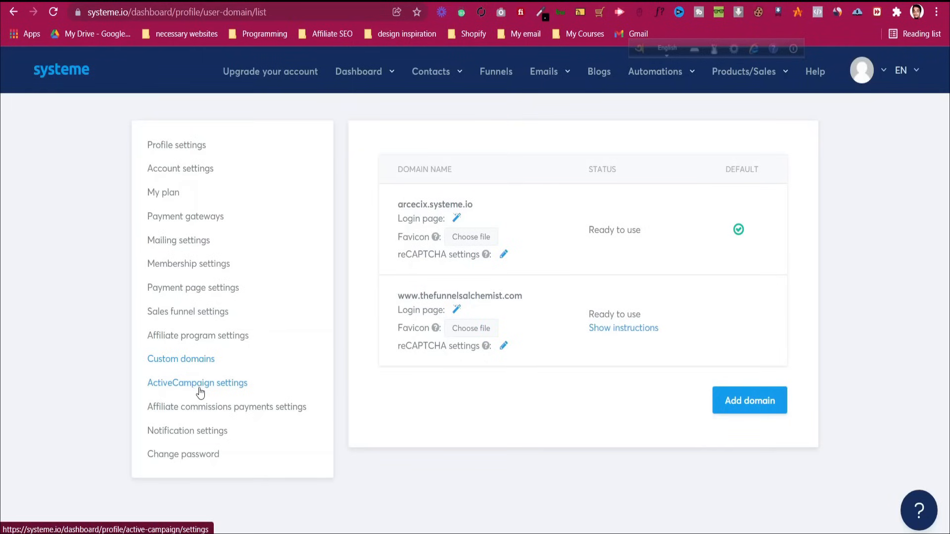
left_click(211, 407)
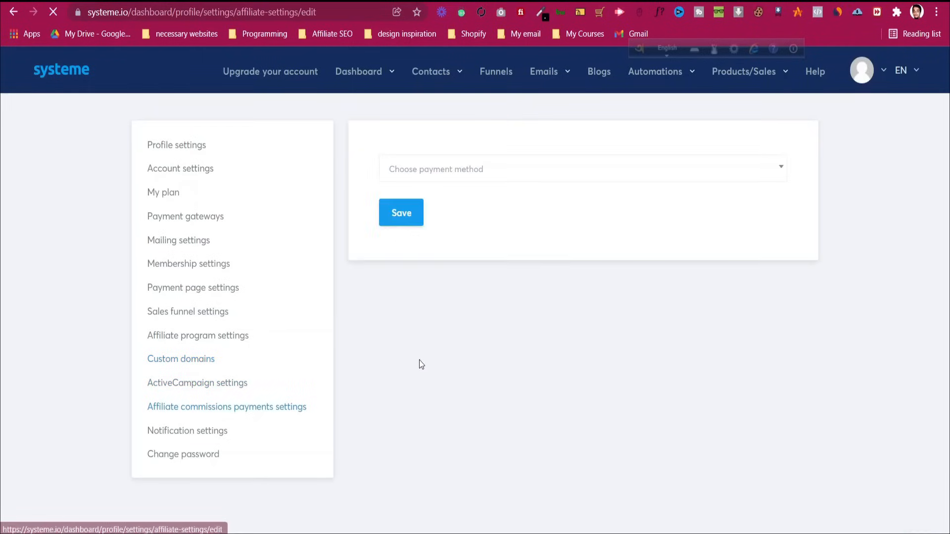
left_click(457, 177)
Go to the contacts list and toggle an empty Email 'Contains' filter on and off
left_click(456, 176)
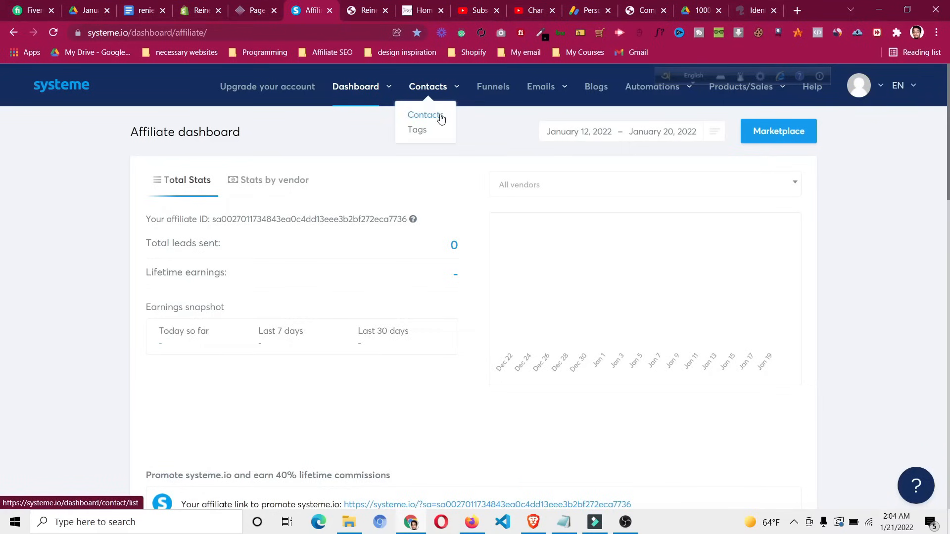
left_click(441, 121)
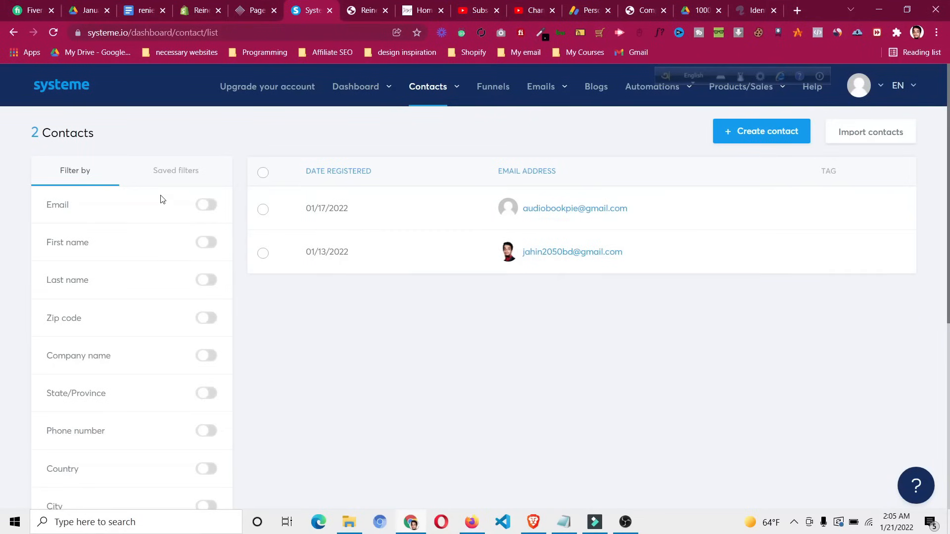
left_click(207, 205)
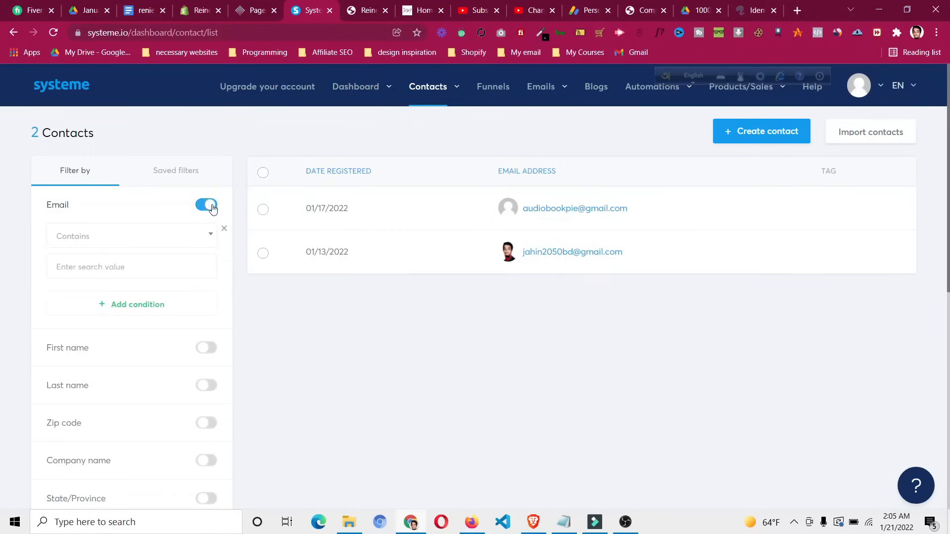
left_click(193, 238)
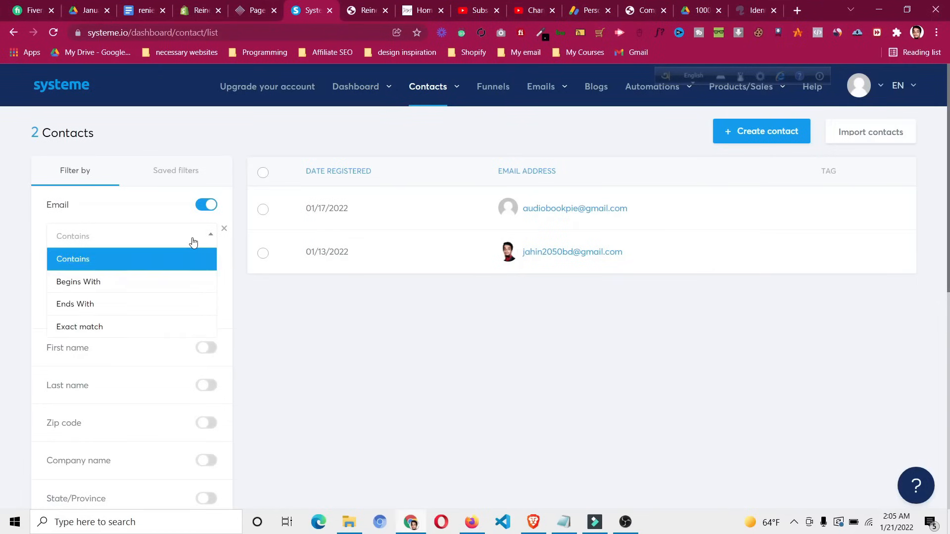
left_click(193, 242)
left_click(134, 274)
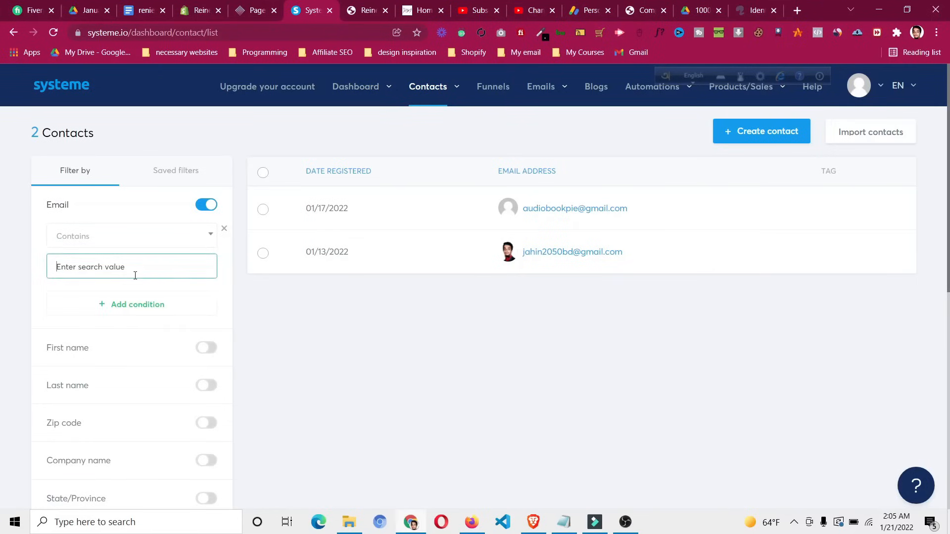
left_click(371, 388)
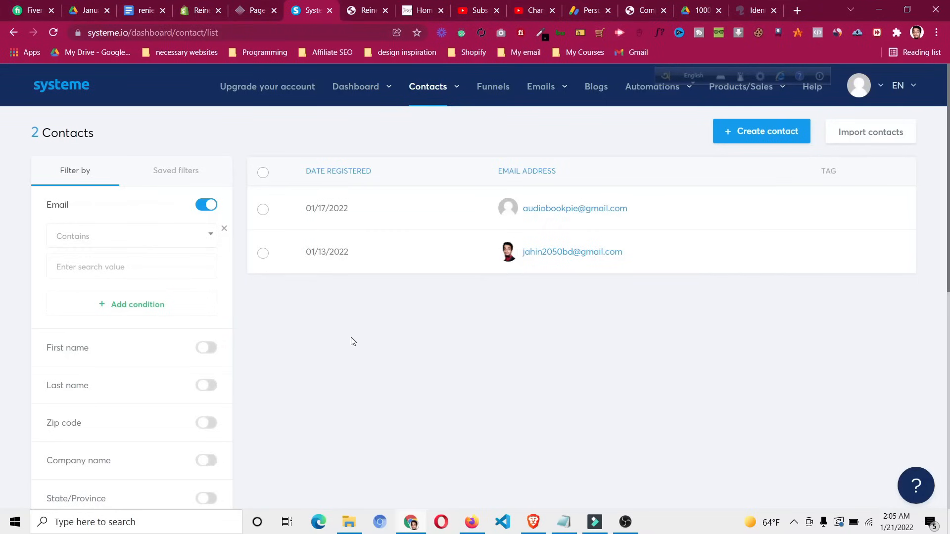
left_click(210, 210)
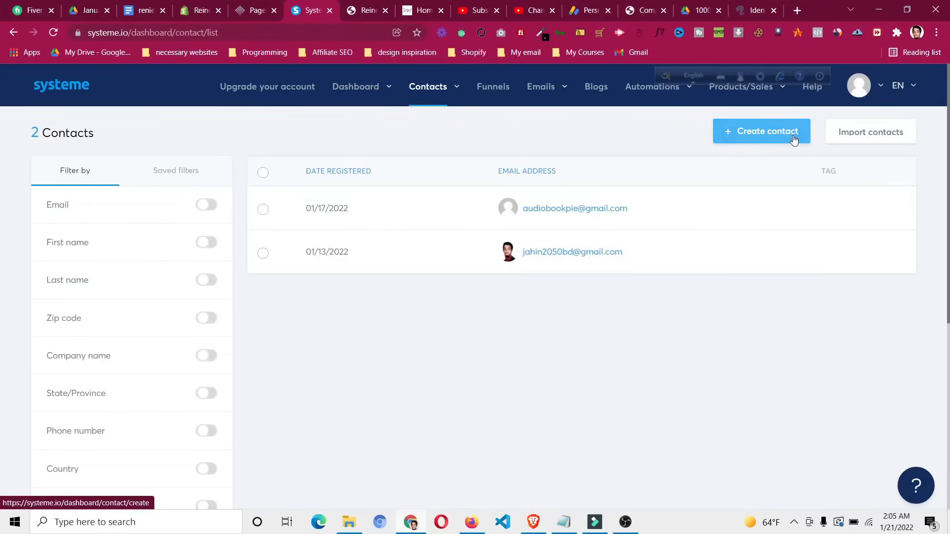
Look at the Import contacts page, then return to the list of 2 contacts
left_click(875, 144)
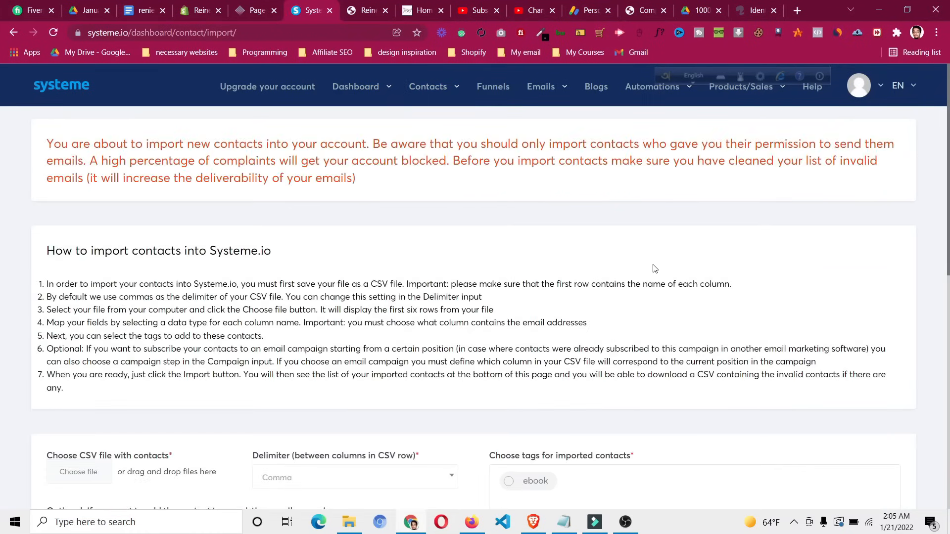
left_click(14, 32)
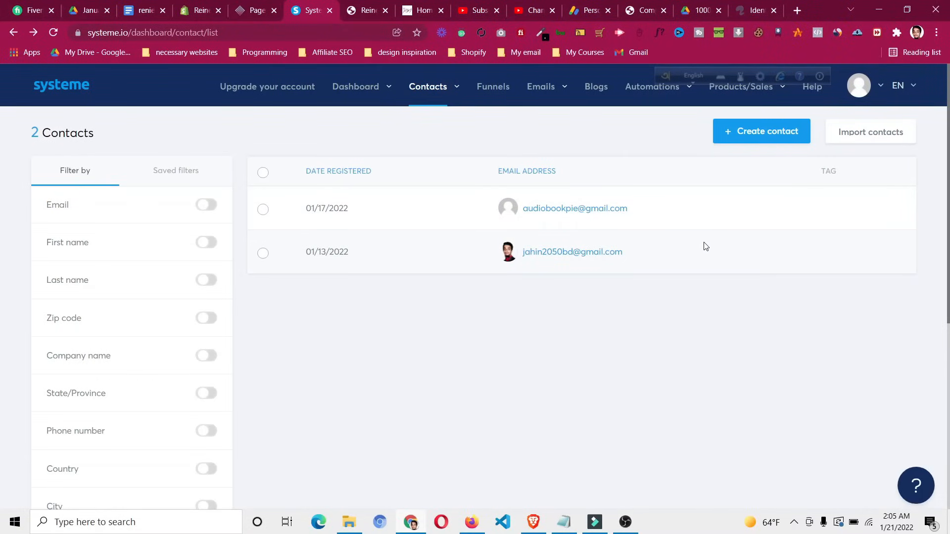
scroll(700, 246, "down", 1)
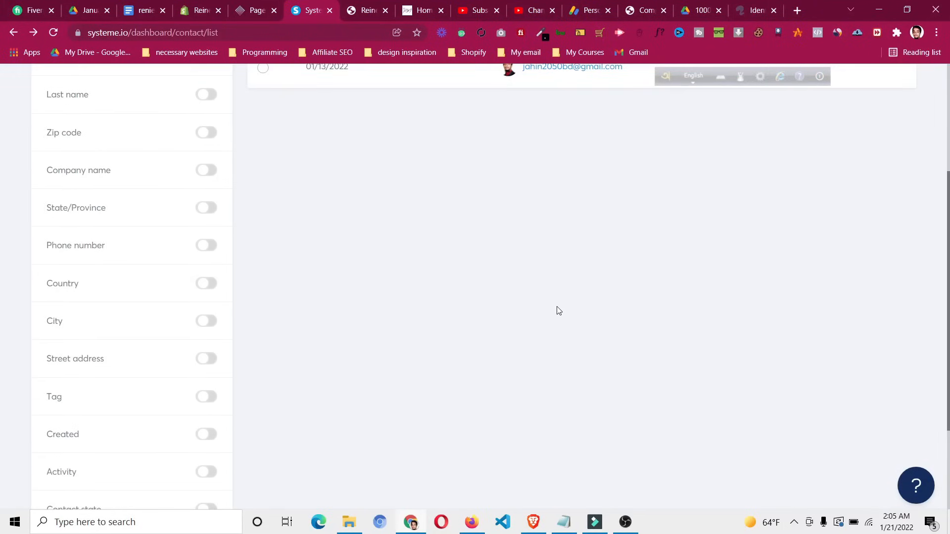
scroll(554, 310, "up", 1)
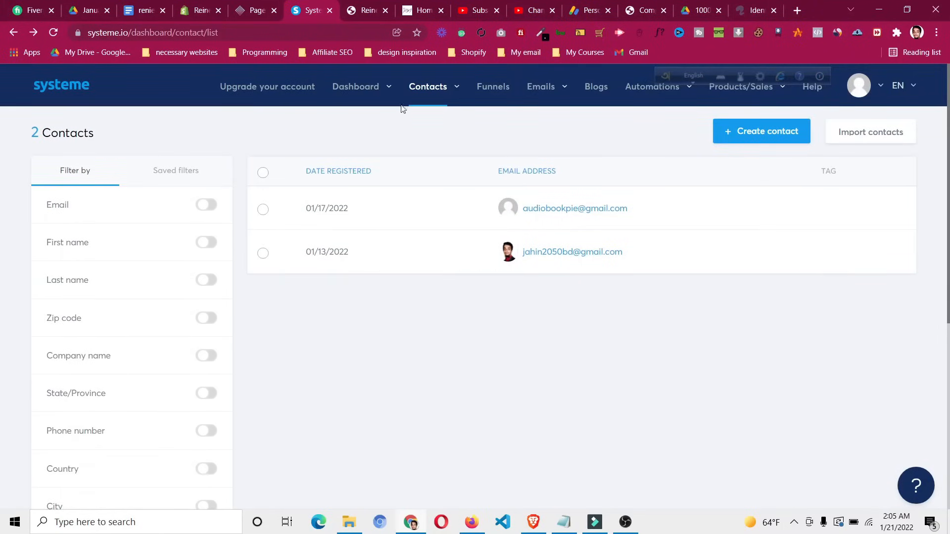
Delete the existing ebook tag from the Tags list and confirm the removal
mouse_move(409, 102)
left_click(418, 136)
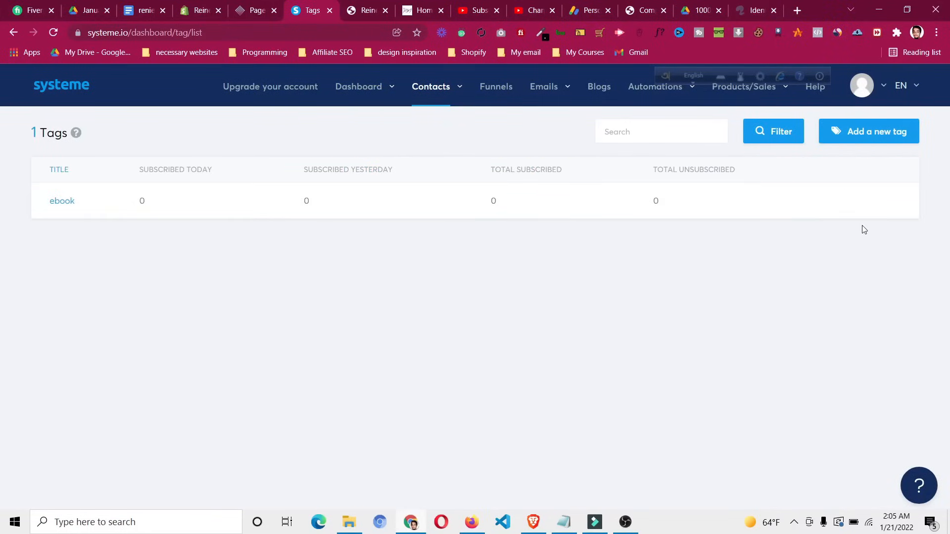
left_click(836, 202)
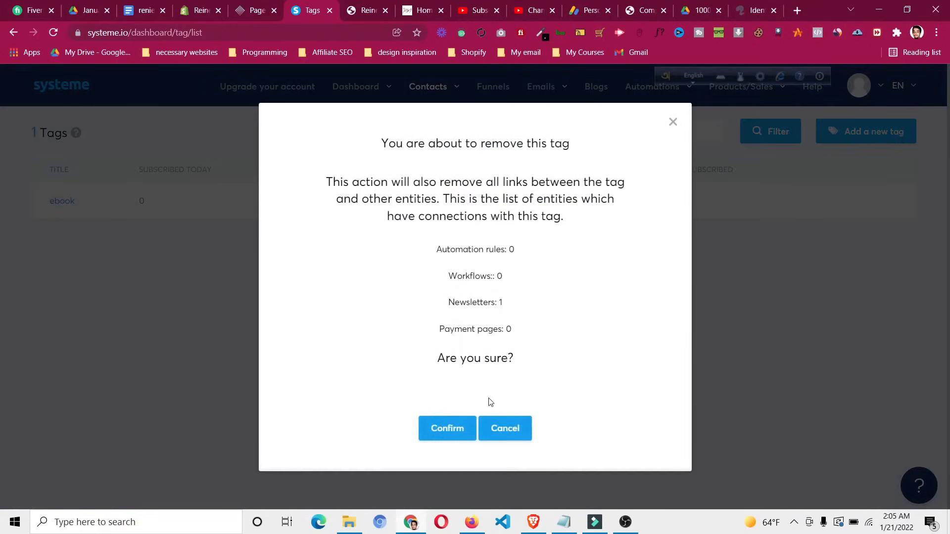
left_click(450, 435)
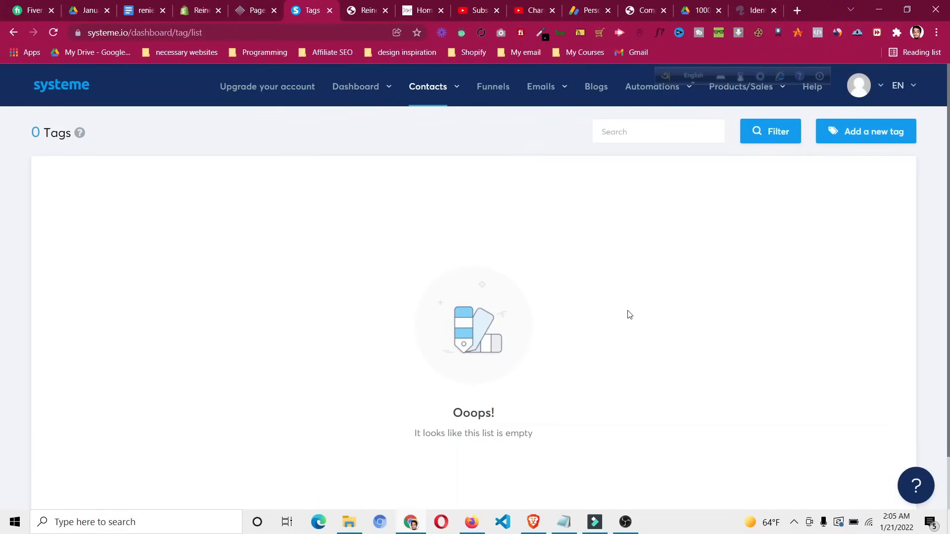
Recreate the 'ebook' tag, then dismiss the plan-limit message when adding another
left_click(869, 132)
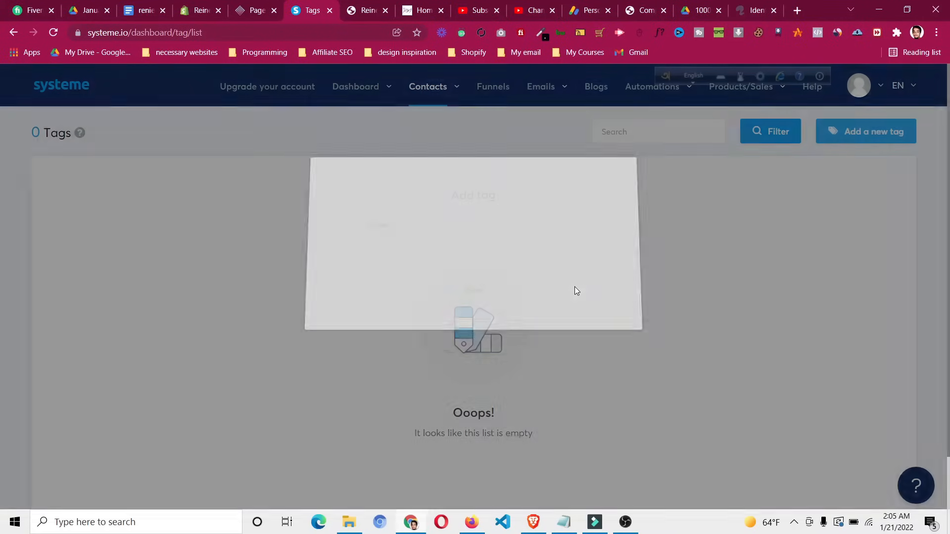
type("ook")
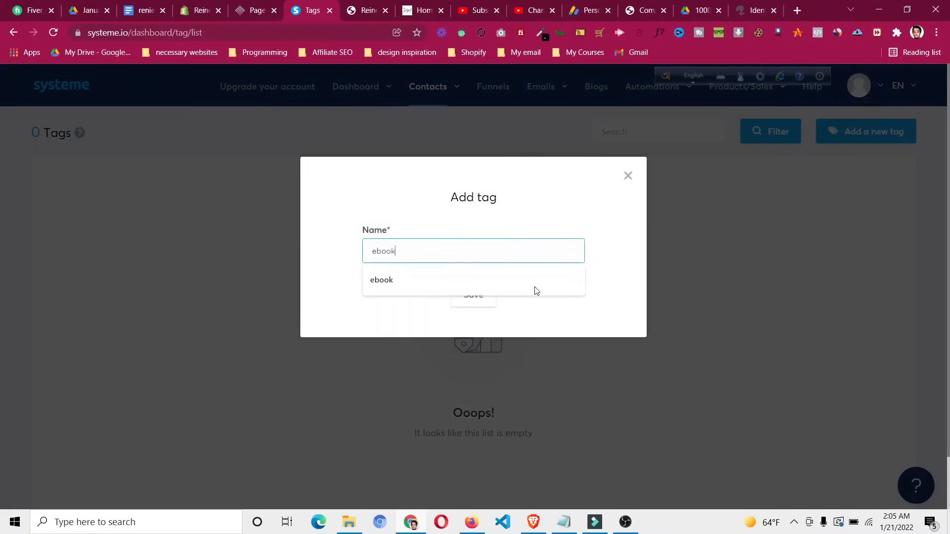
left_click(486, 293)
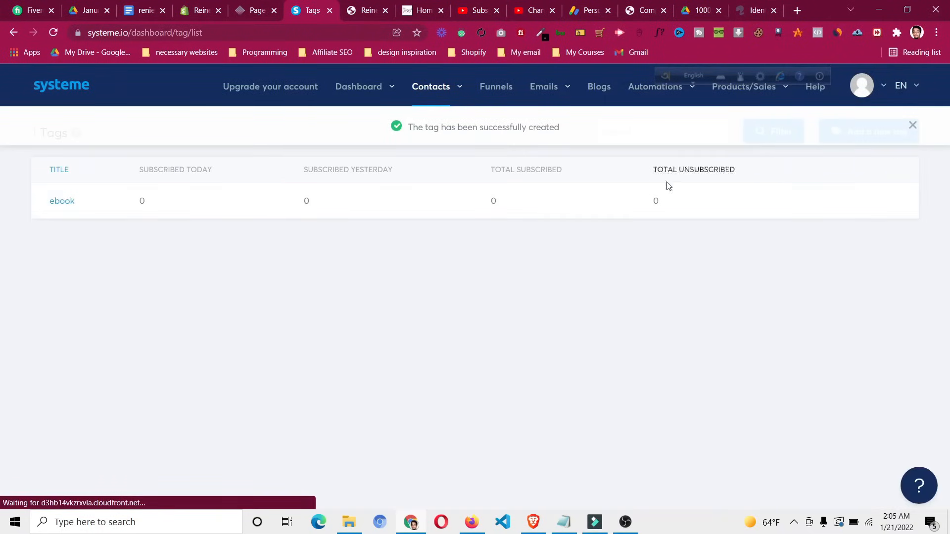
left_click(912, 126)
left_click(874, 137)
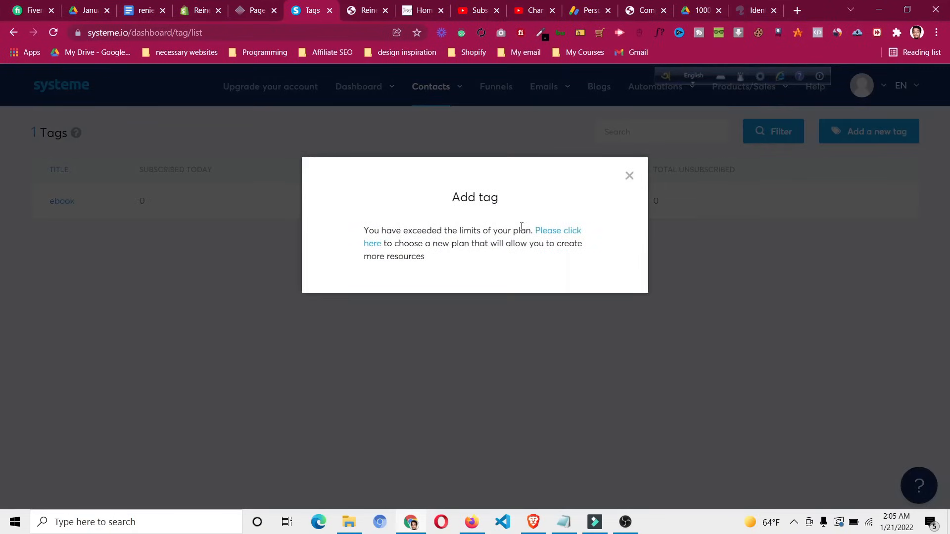
left_click(625, 178)
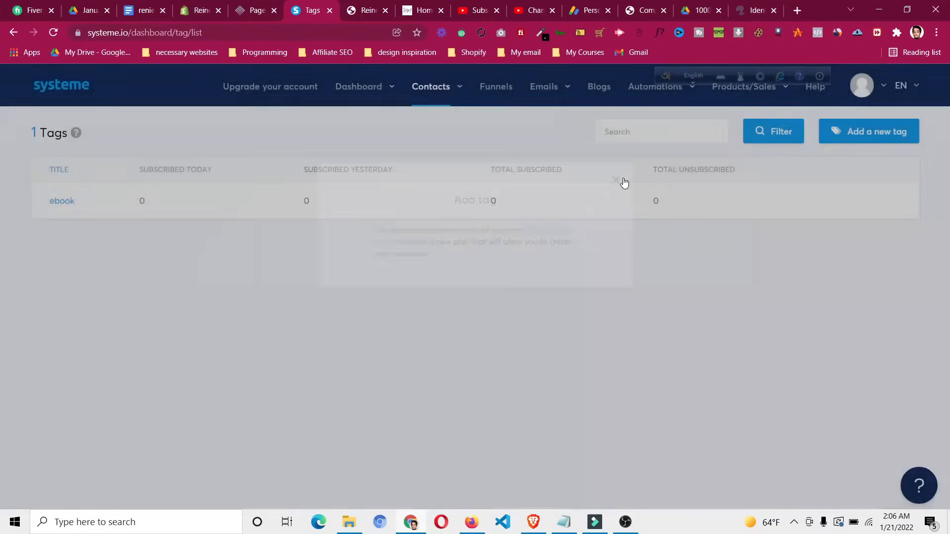
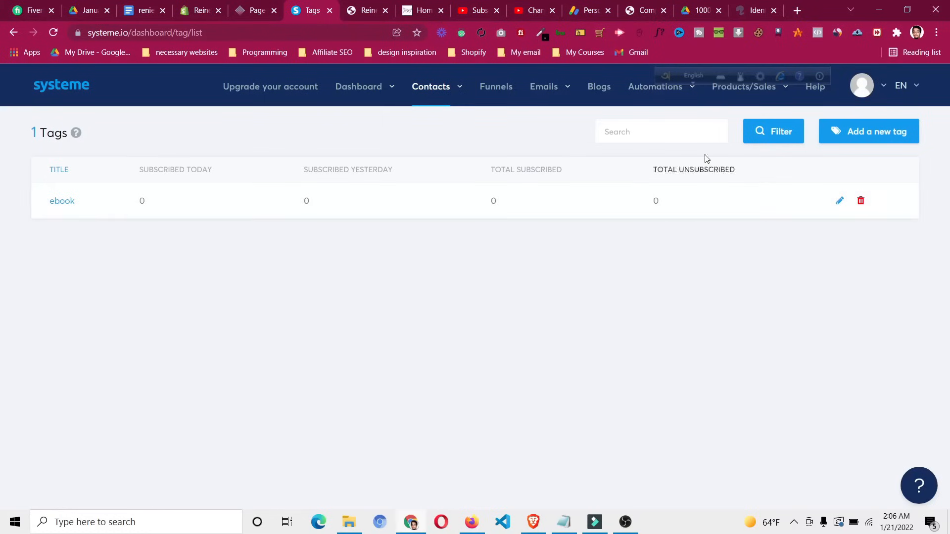
In the One Funnel Away Challenge funnel, try a form-subscribed rule on the Sales Page, hitting the plan limit
left_click(489, 96)
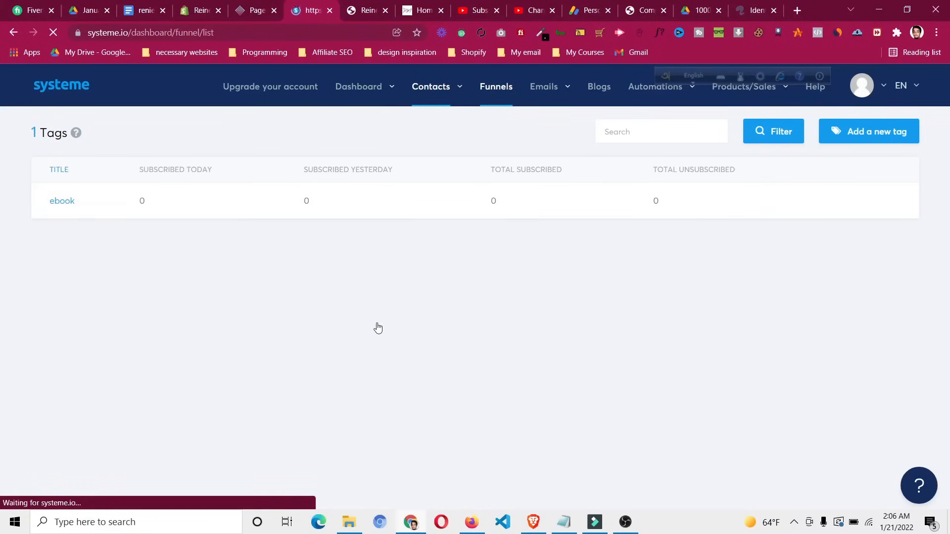
left_click(82, 243)
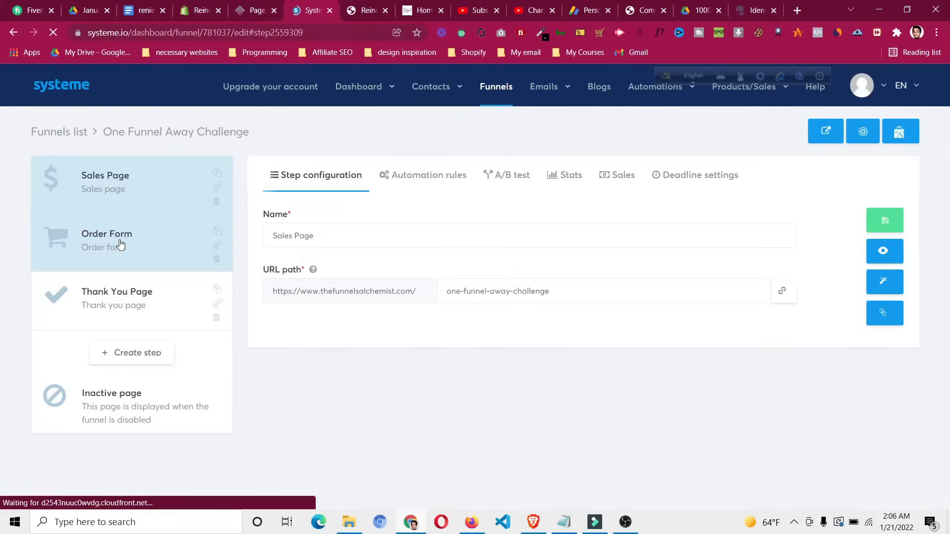
left_click(424, 184)
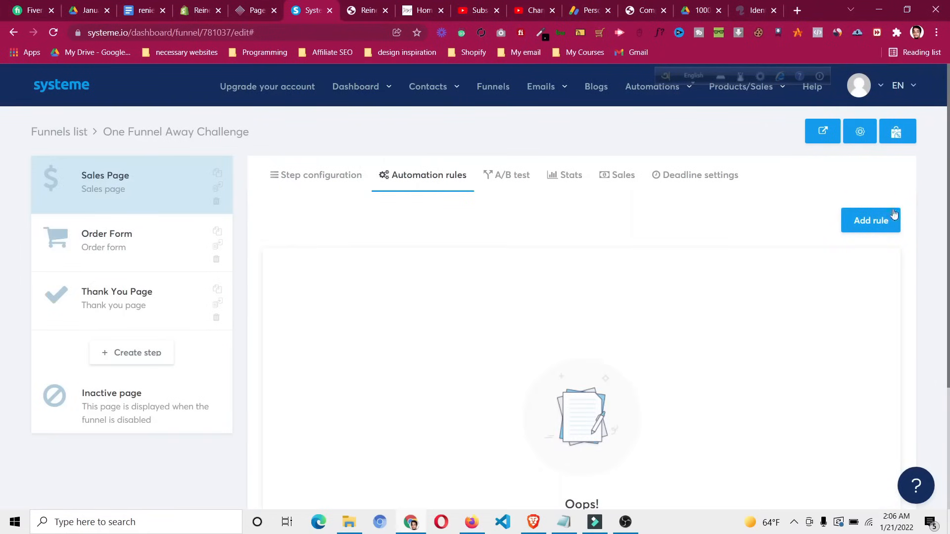
left_click(874, 217)
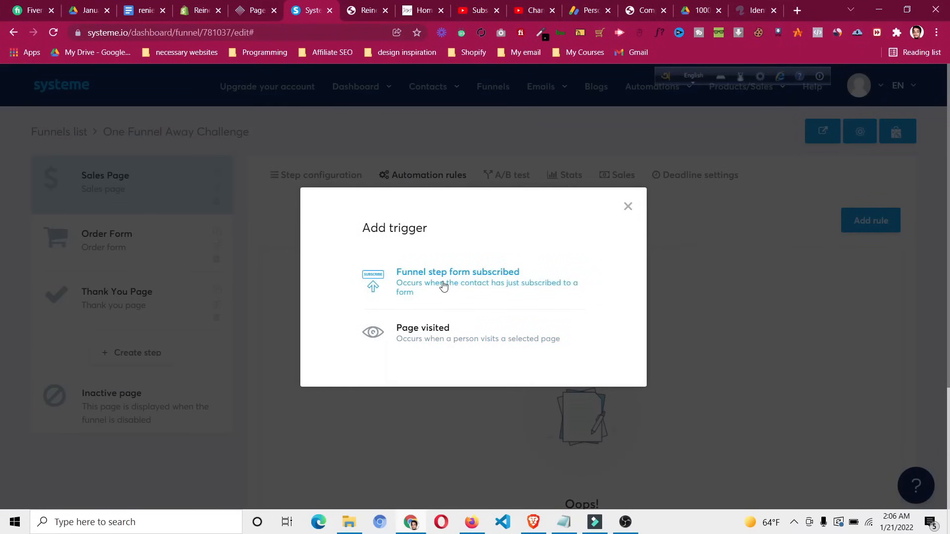
left_click(444, 286)
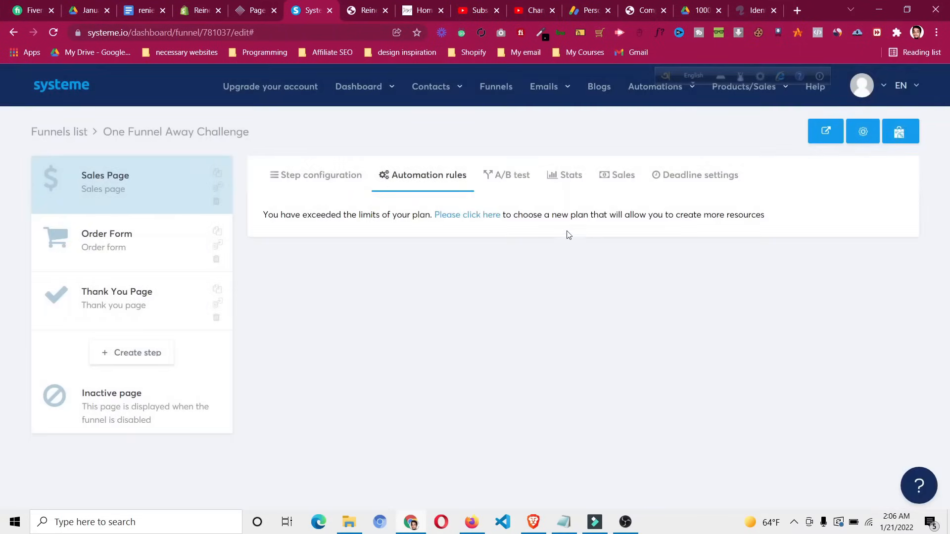
left_click(476, 218)
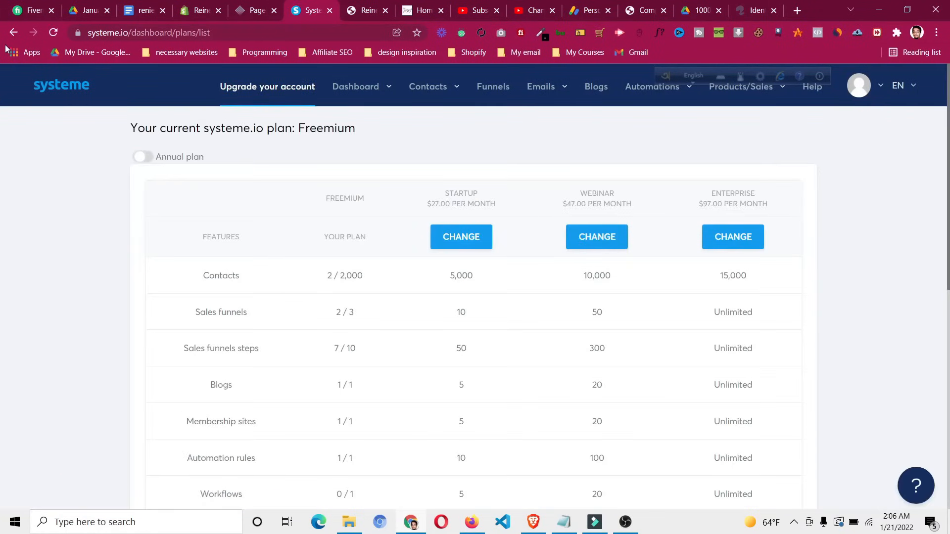
left_click(11, 33)
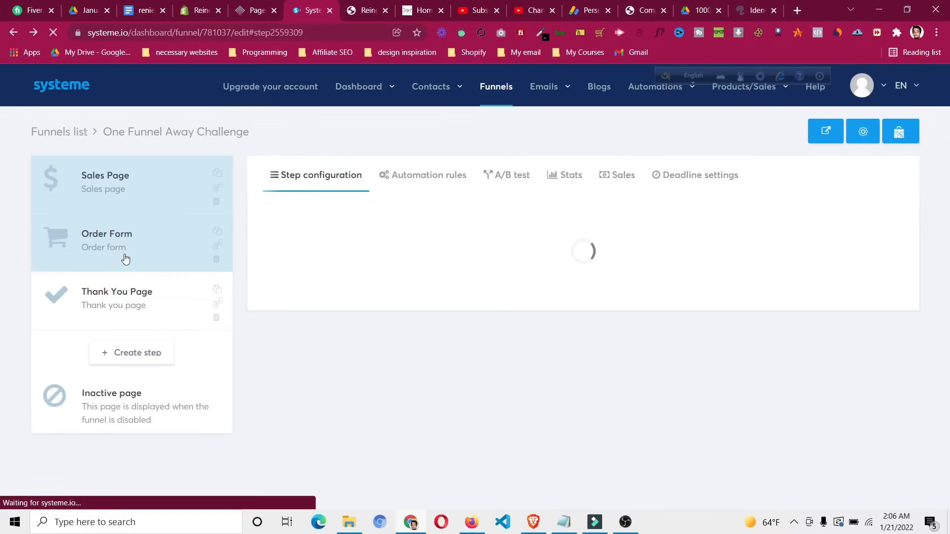
Delete the Order Form's New sale automation rule, then return to the Sales Page rules
left_click(149, 260)
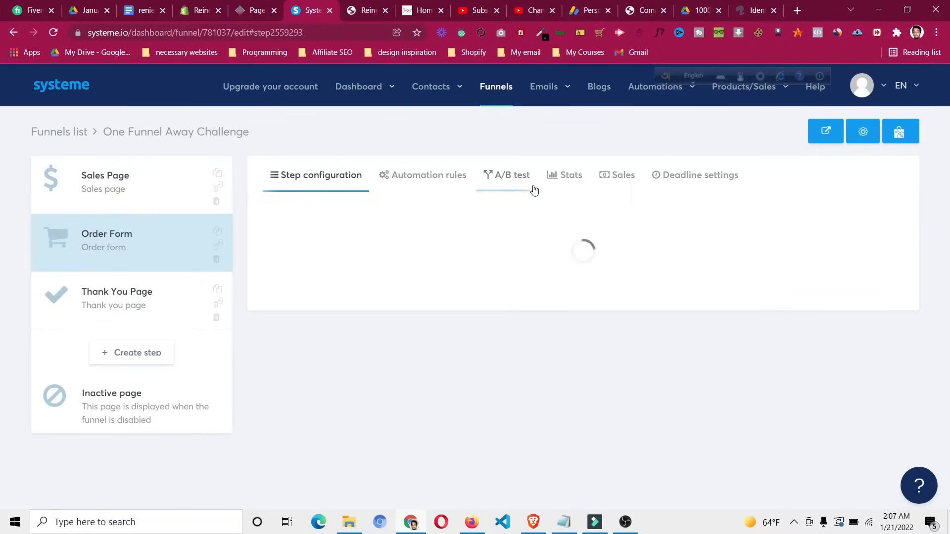
left_click(433, 187)
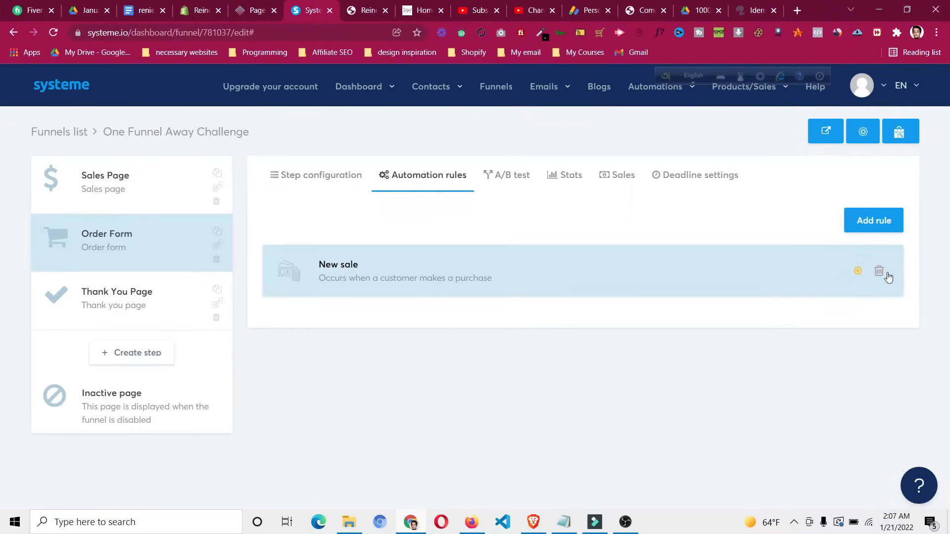
left_click(879, 273)
left_click(433, 327)
left_click(166, 200)
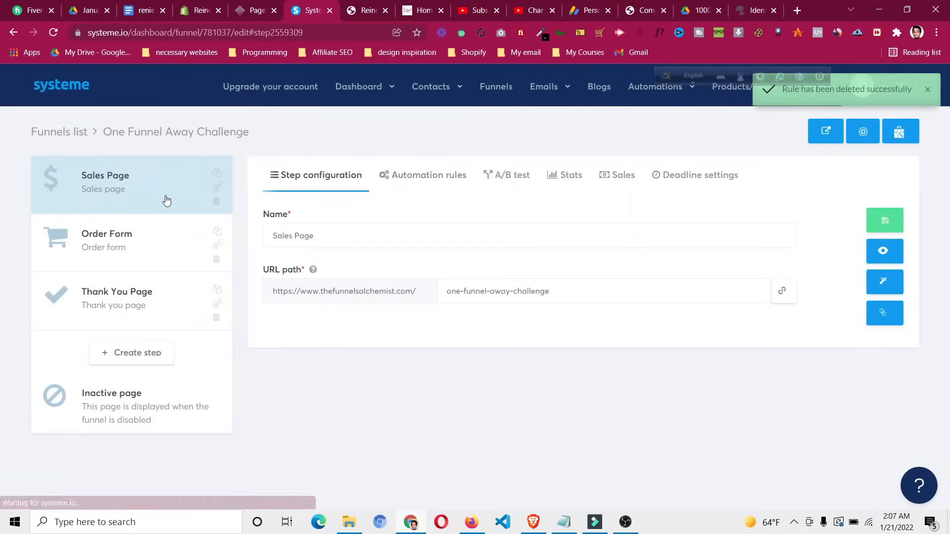
left_click(442, 176)
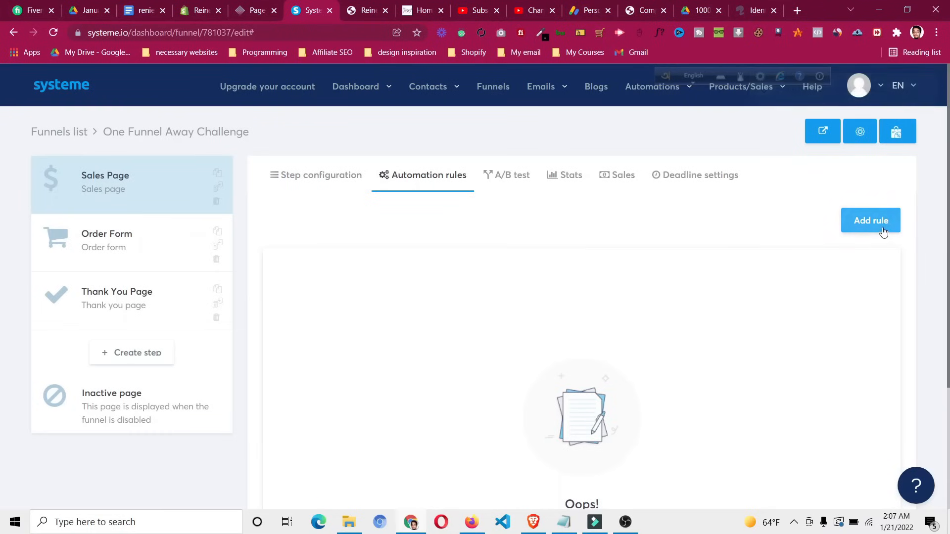
Draft a Sales Page rule: Funnel step form subscribed trigger with an Add a tag ebook action
left_click(879, 224)
left_click(499, 277)
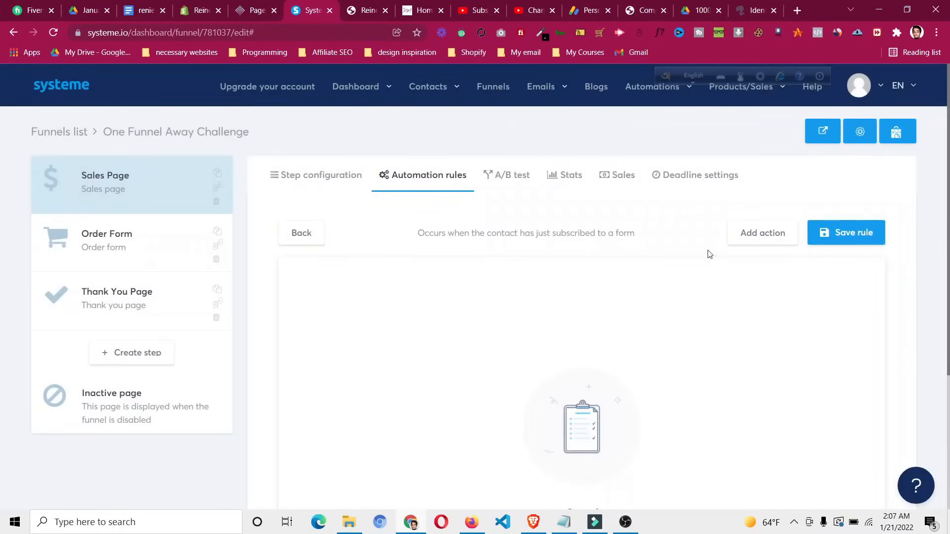
left_click(782, 238)
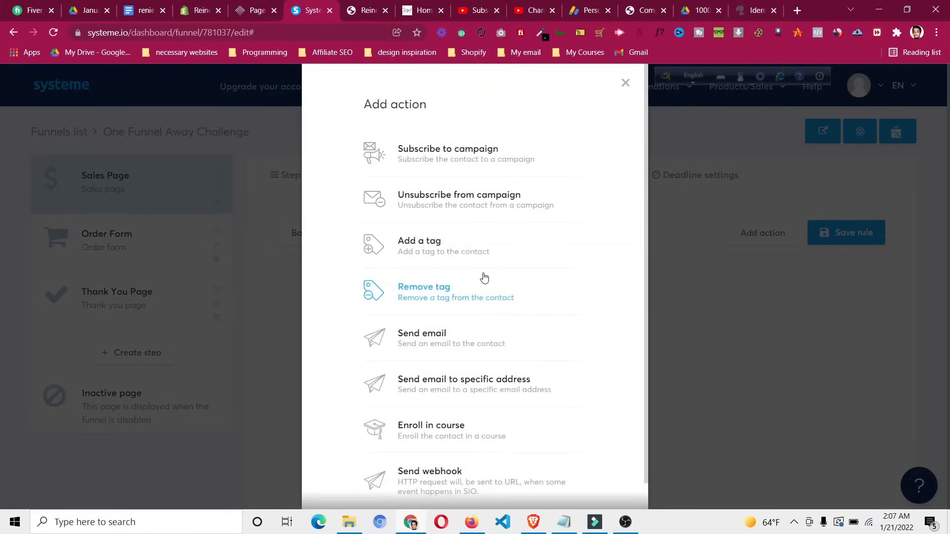
left_click(441, 246)
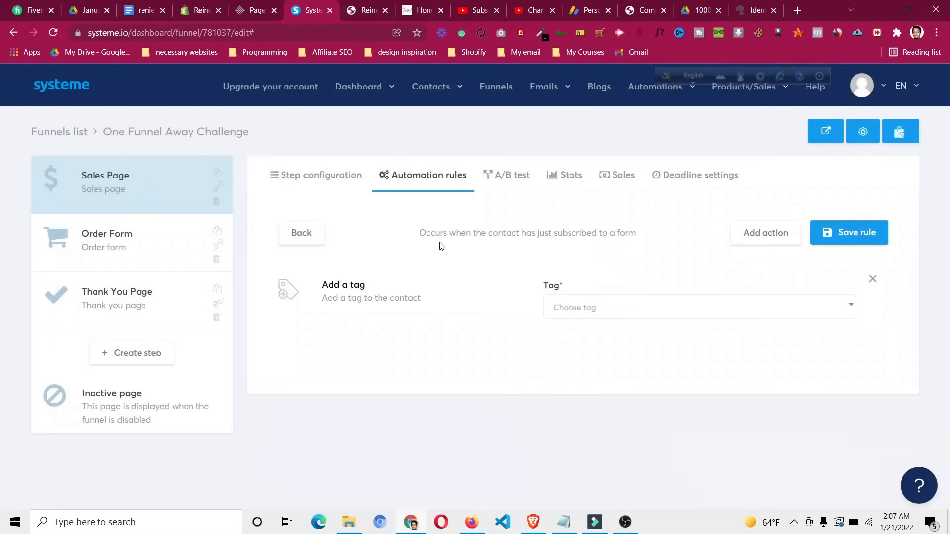
left_click(628, 312)
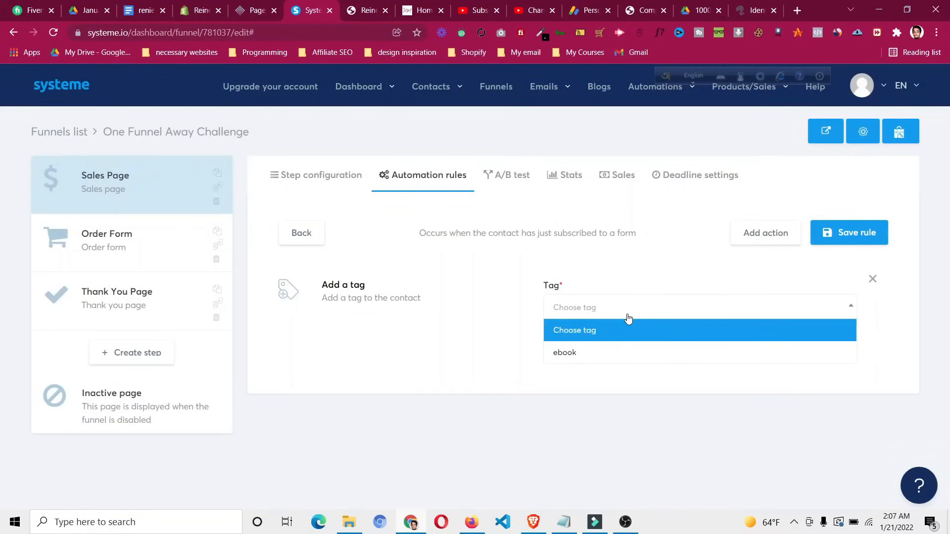
left_click(628, 353)
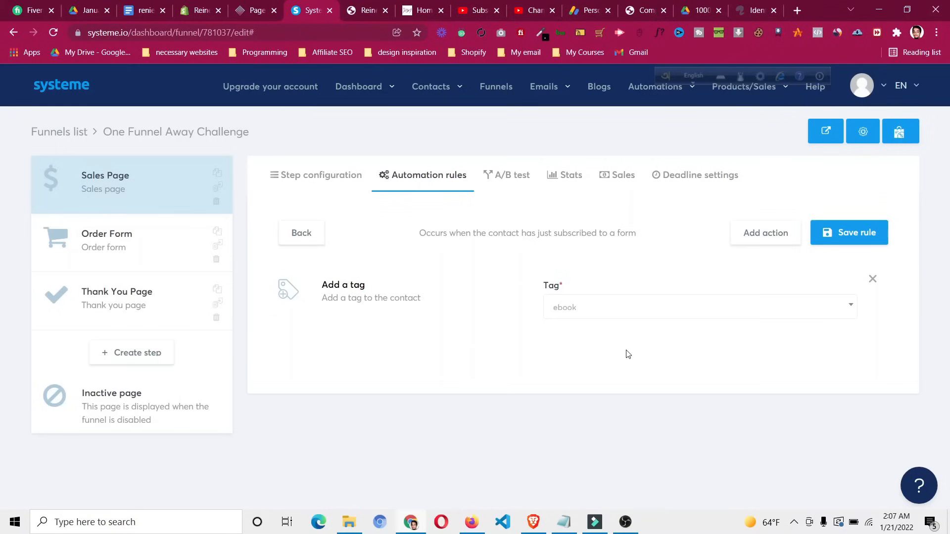
Close the action list without adding more and go to the Upgrade your account plans page
left_click(750, 240)
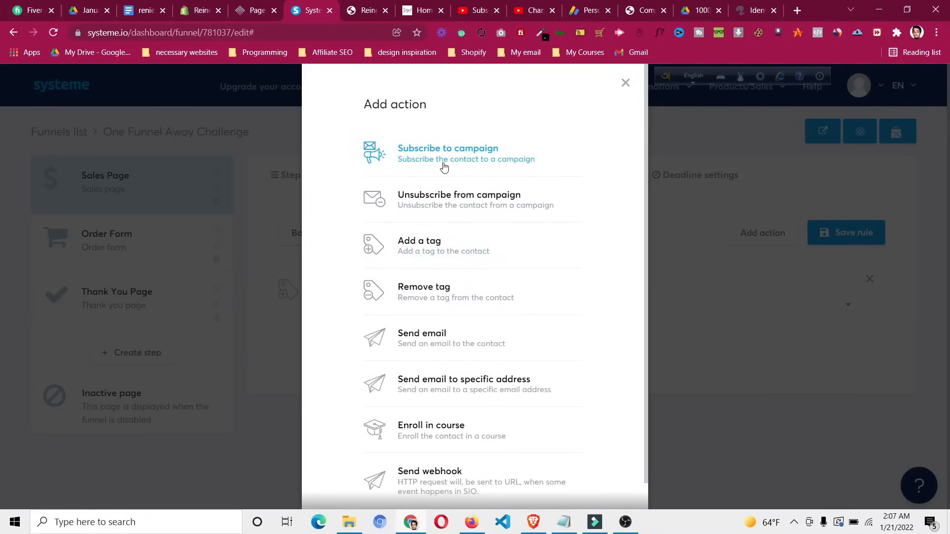
left_click(626, 84)
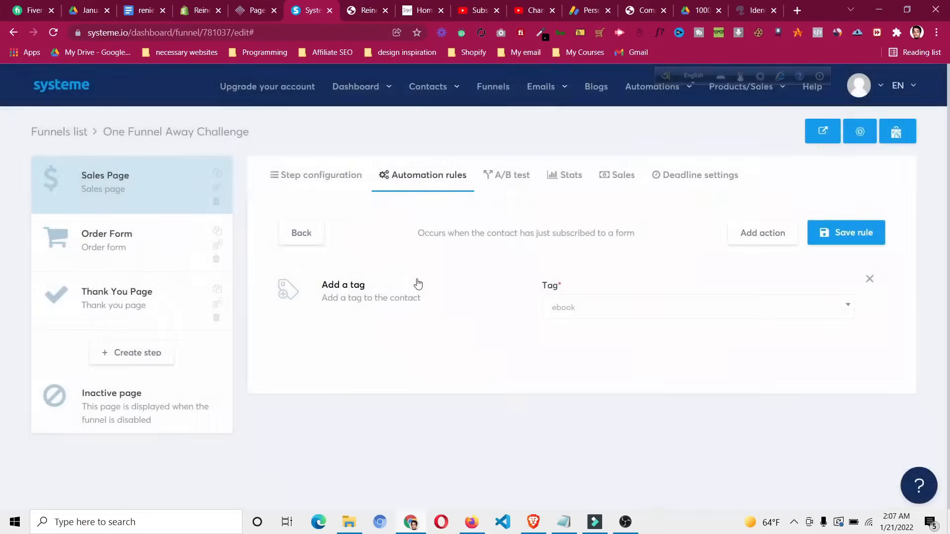
left_click(295, 91)
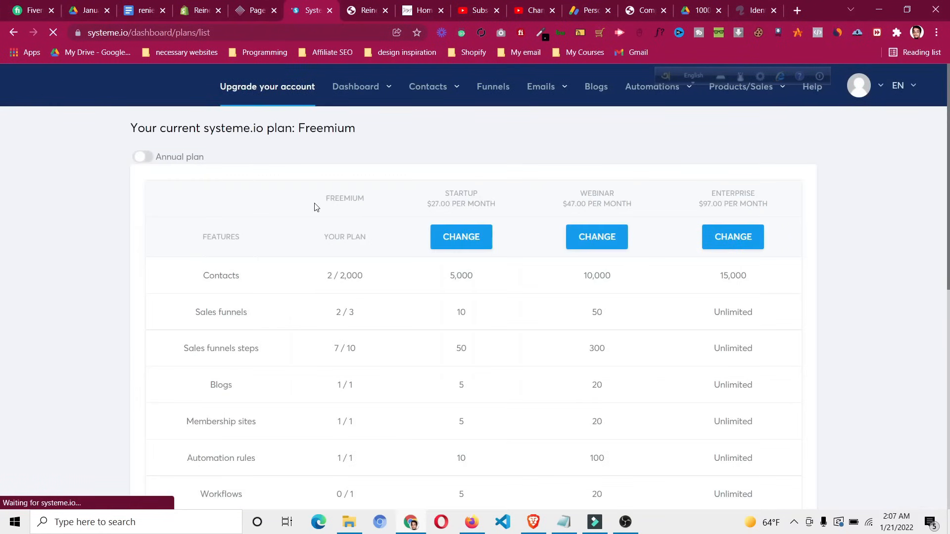
Highlight the Freemium plan's Automation rules usage of 1 / 1, then bring up OBS Studio
scroll(317, 207, "down", 4)
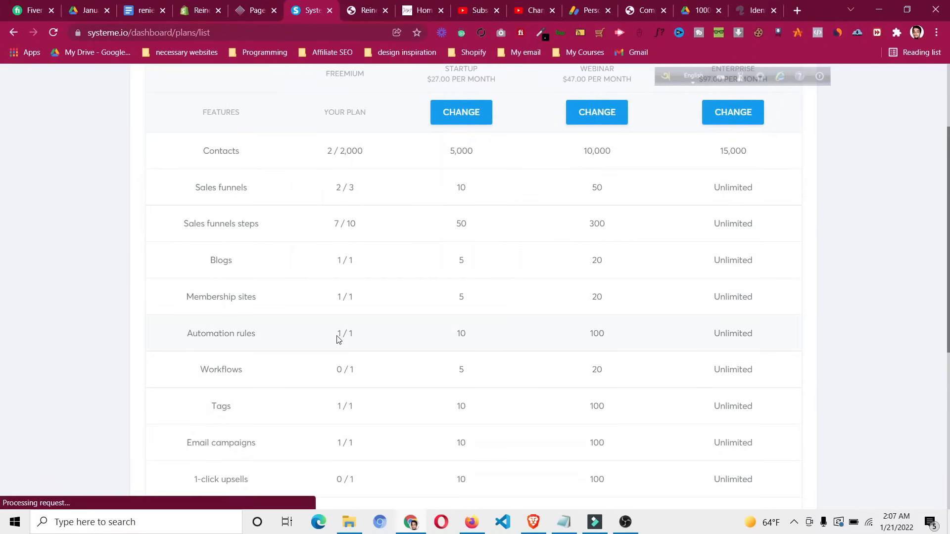
left_click_drag(338, 334, 356, 337)
left_click(390, 313)
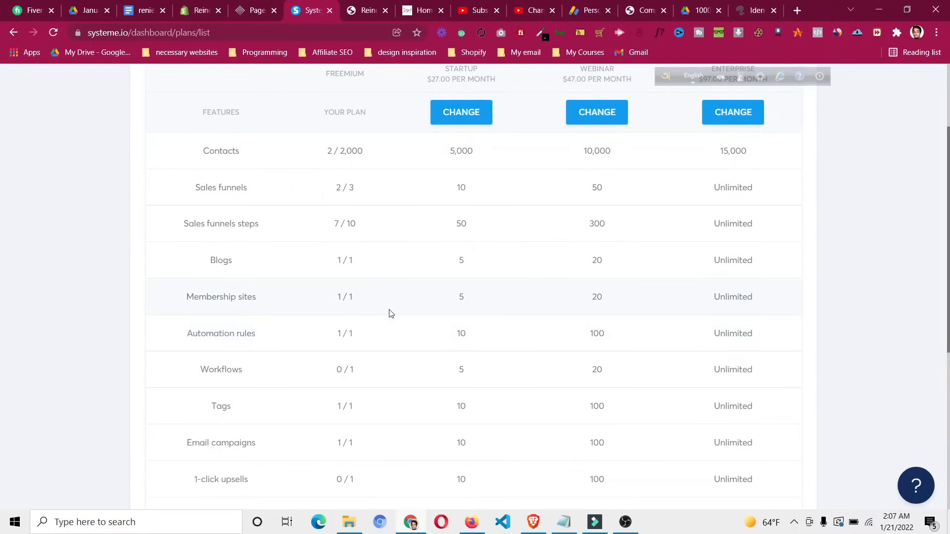
scroll(389, 313, "up", 1)
scroll(389, 313, "down", 2)
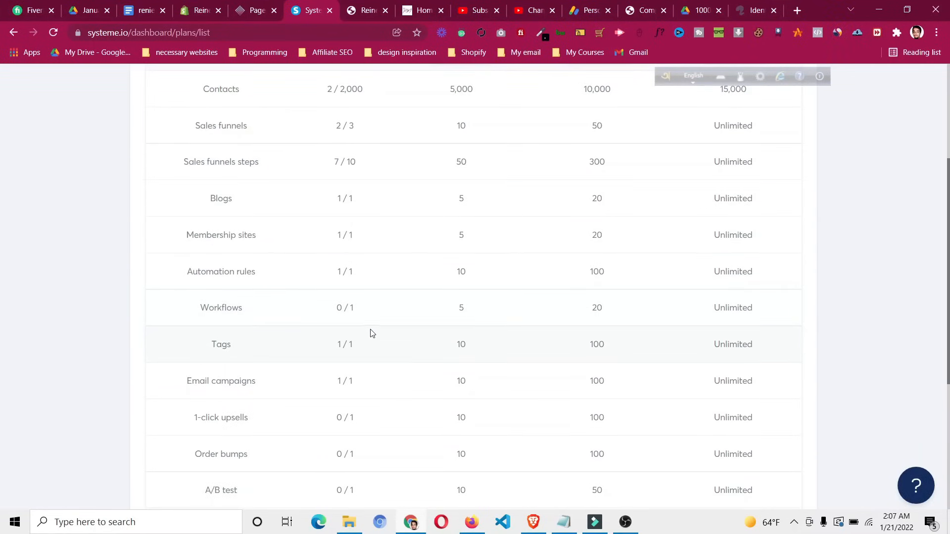
double_click(350, 271)
left_click_drag(350, 272, 338, 270)
left_click(339, 269)
scroll(338, 269, "up", 4)
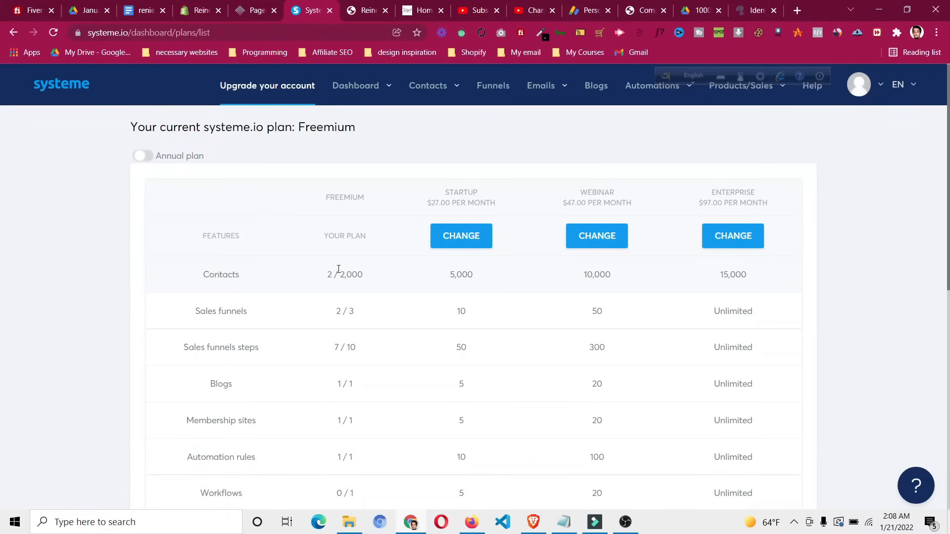
left_click(626, 523)
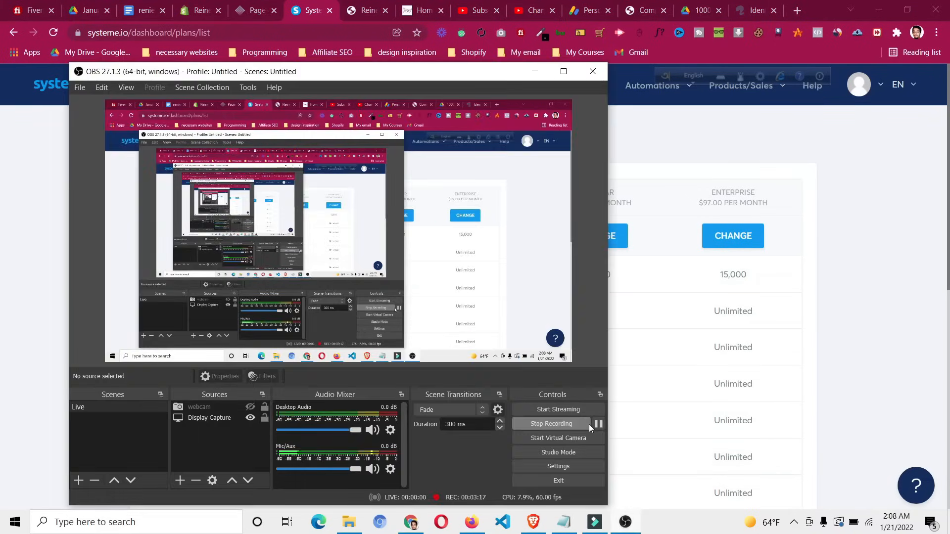
Hide OBS Studio and reveal the Emails menu's Newsletters, Campaigns and Statistics options
left_click(534, 73)
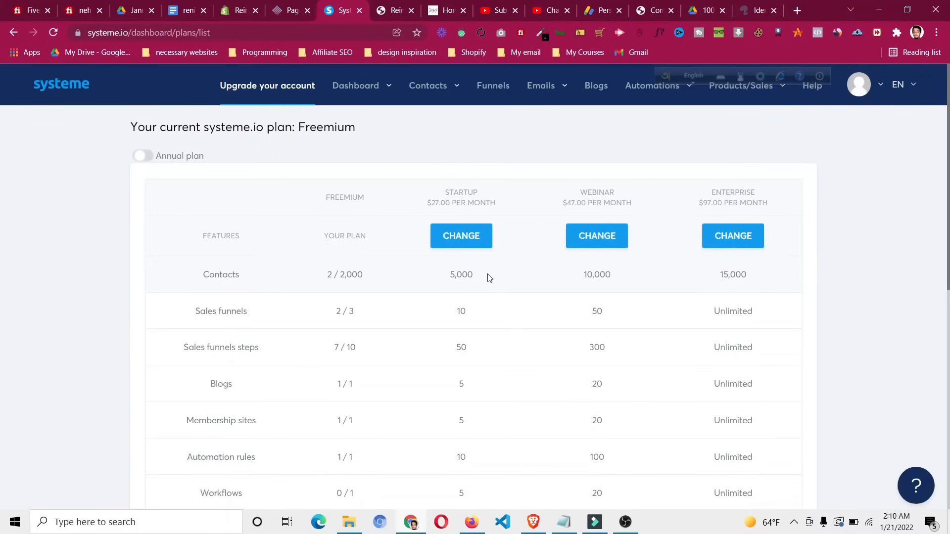
mouse_move(559, 97)
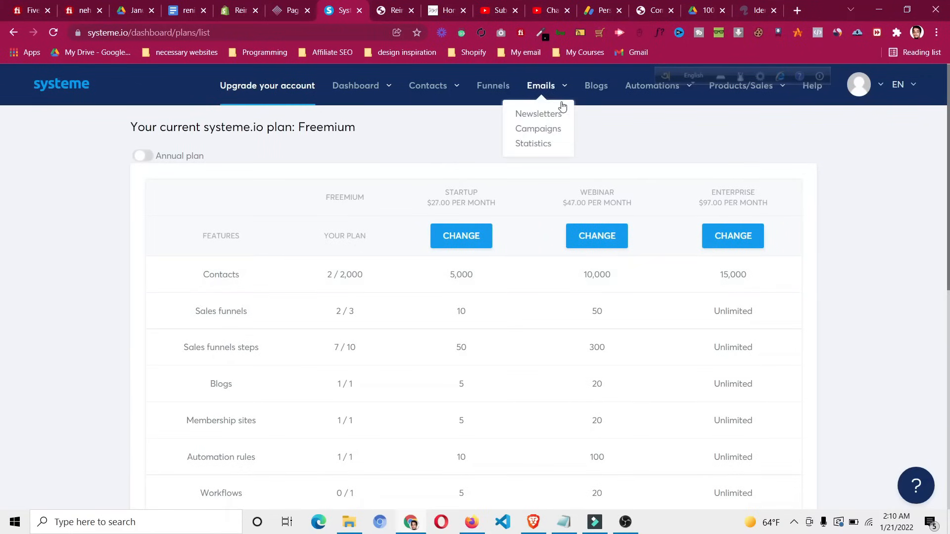
From Emails > Newsletters, open the 'Newsletter' draft for editing
left_click(531, 115)
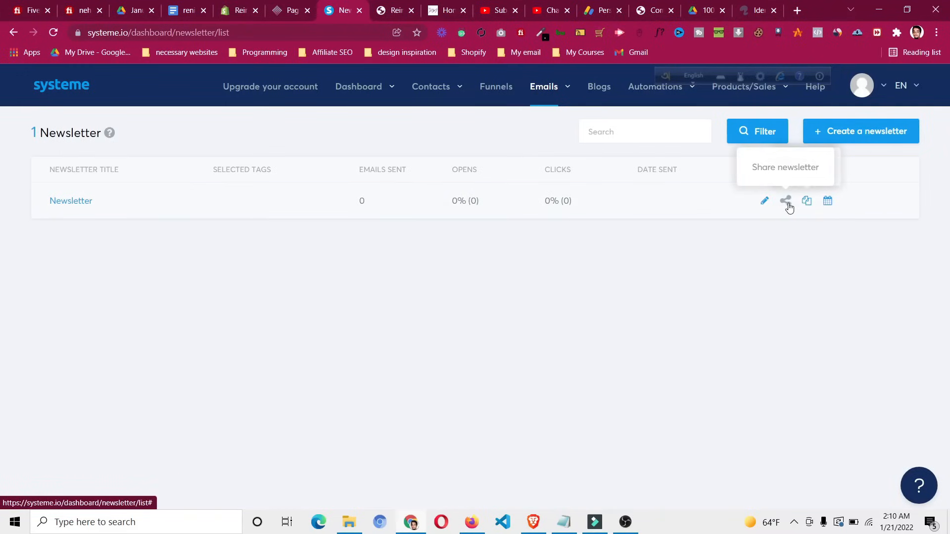
left_click(764, 204)
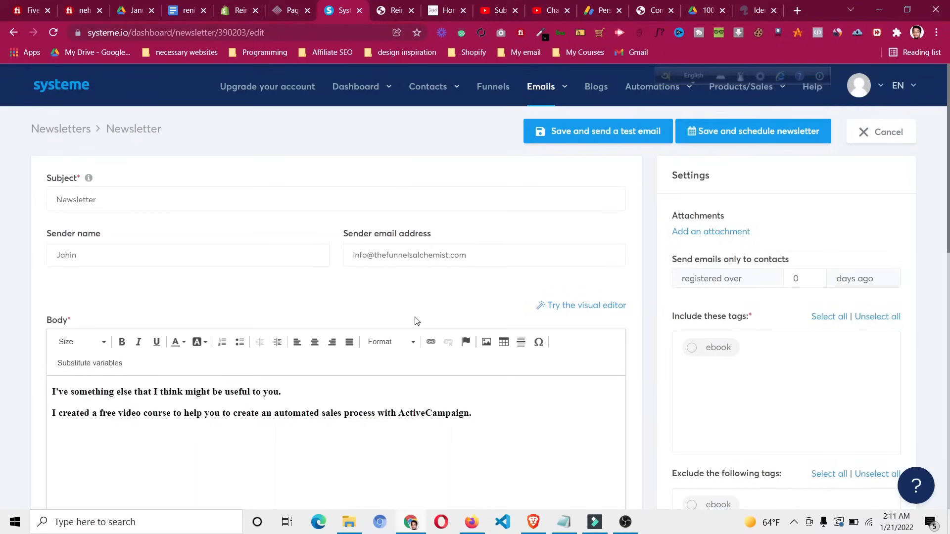
Review the Newsletter's subject and body, then attempt to save and schedule it
scroll(416, 321, "down", 1)
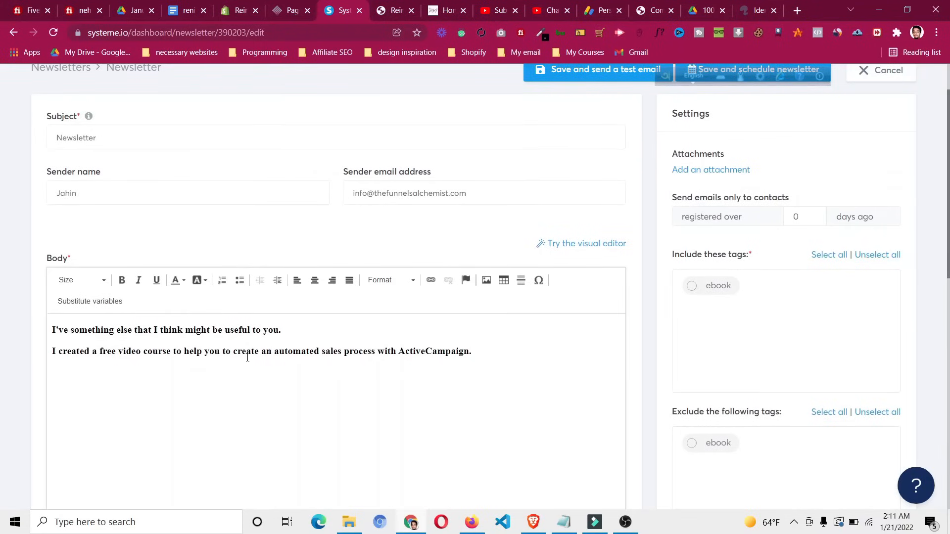
left_click_drag(94, 138, 65, 138)
left_click(286, 352)
scroll(703, 309, "up", 1)
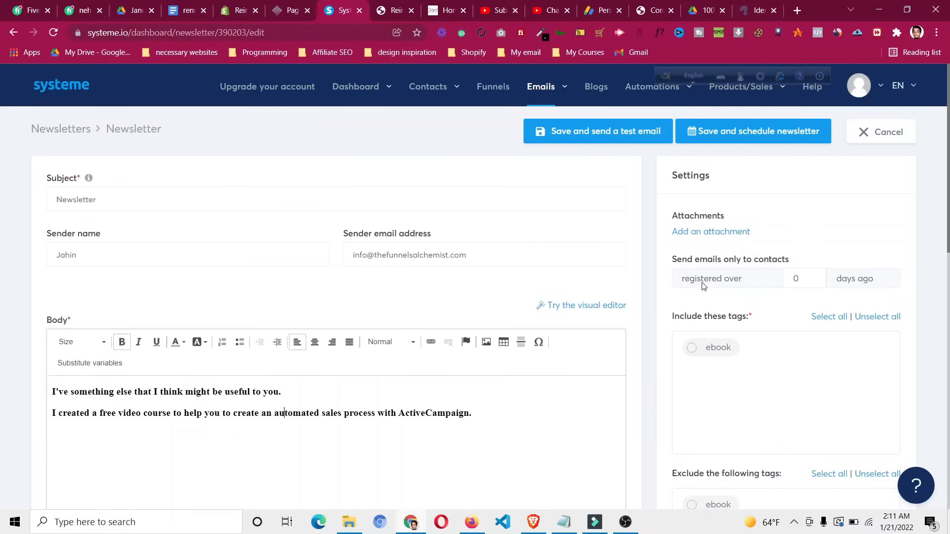
left_click(768, 137)
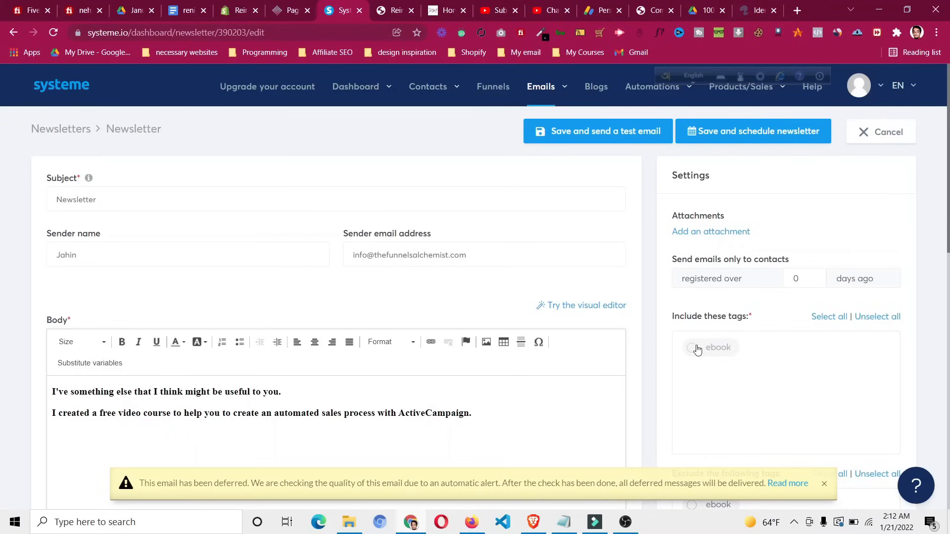
Include only contacts tagged ebook, adjust the registered-days field, and save to the scheduling page
left_click(694, 349)
left_click(795, 279)
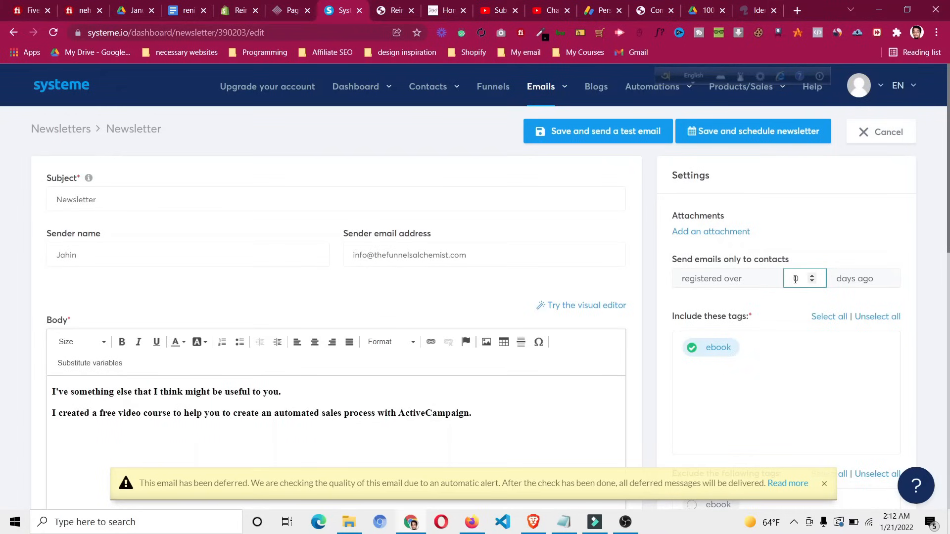
scroll(782, 306, "down", 5)
scroll(782, 306, "down", 5)
scroll(780, 304, "up", 5)
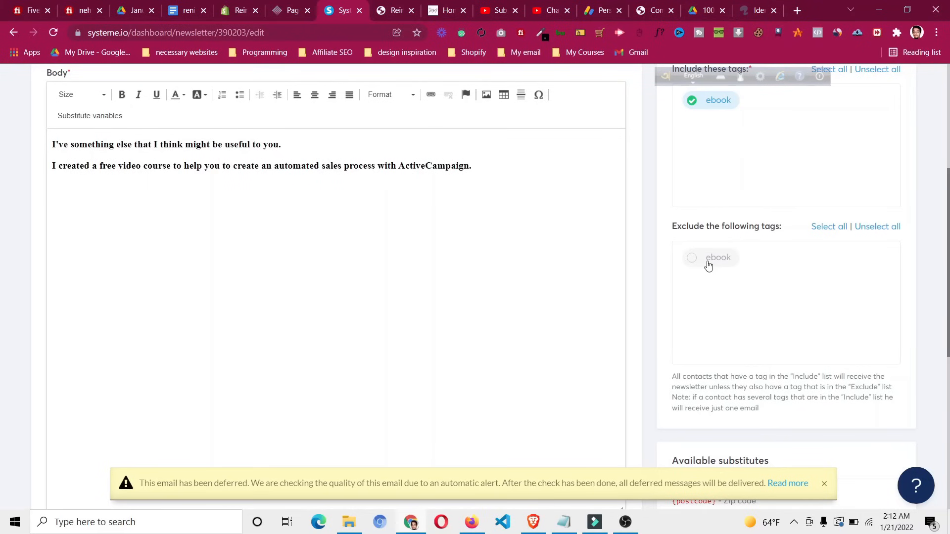
scroll(708, 265, "up", 5)
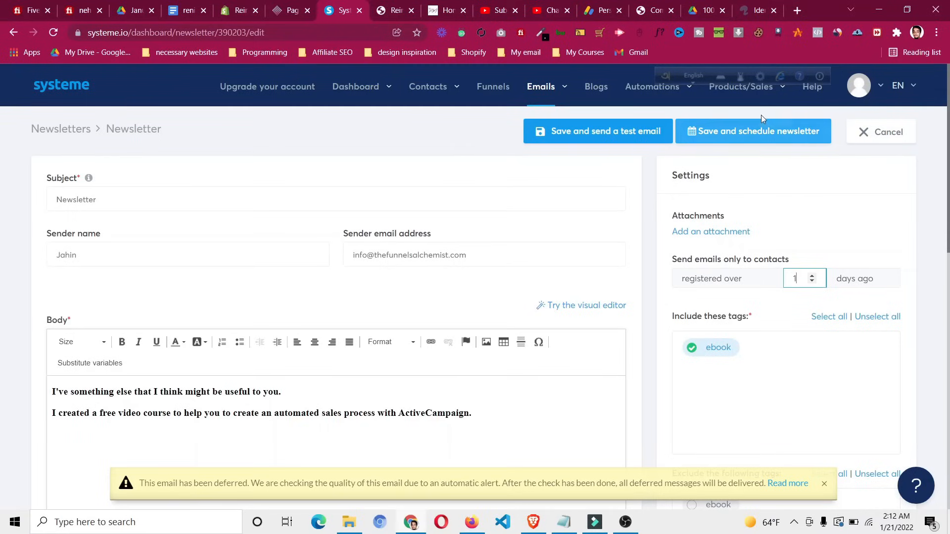
left_click(759, 127)
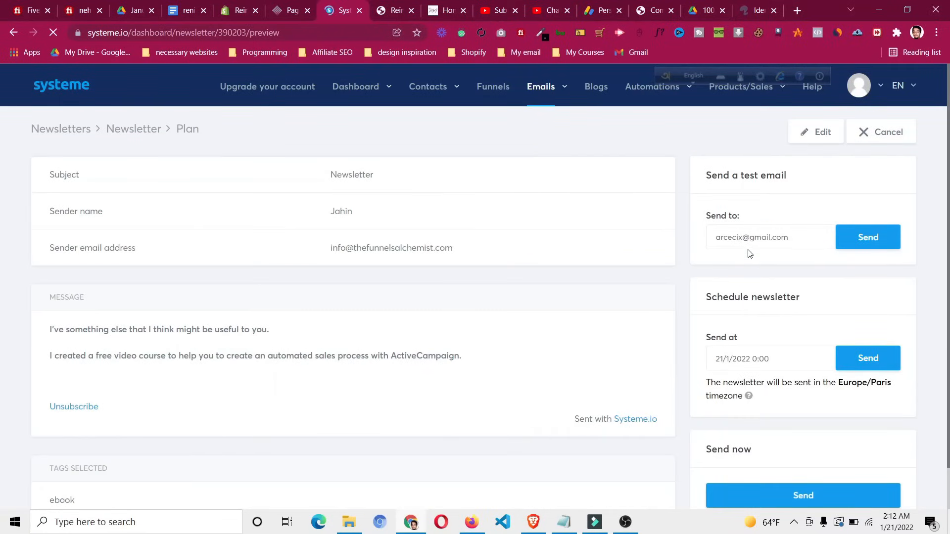
Send a test copy of the newsletter and set the send date to January 31
left_click(750, 242)
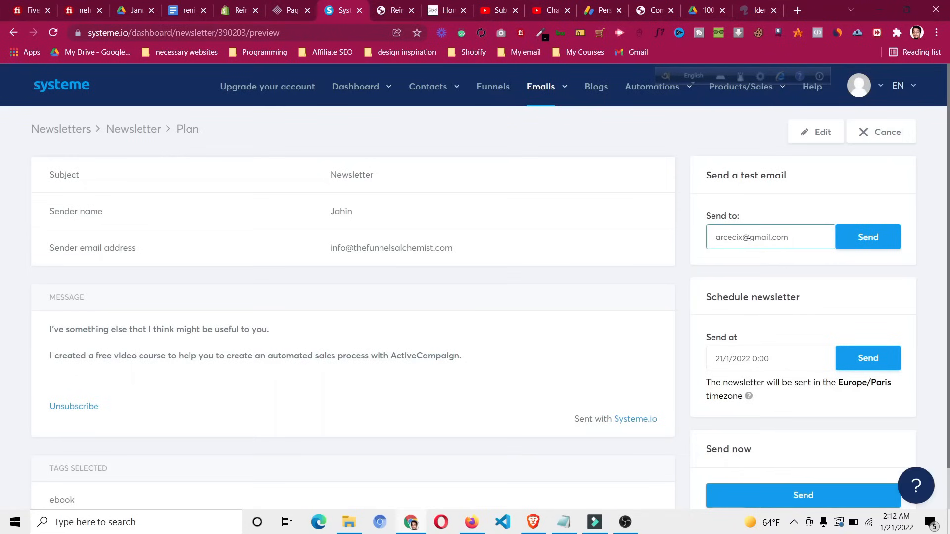
left_click(865, 238)
left_click(733, 369)
scroll(735, 364, "down", 1)
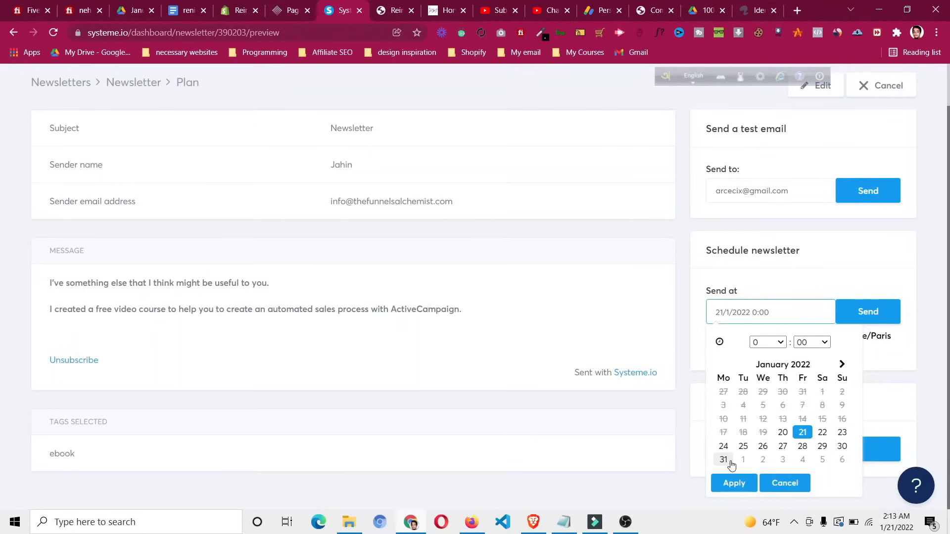
left_click(724, 460)
left_click(740, 484)
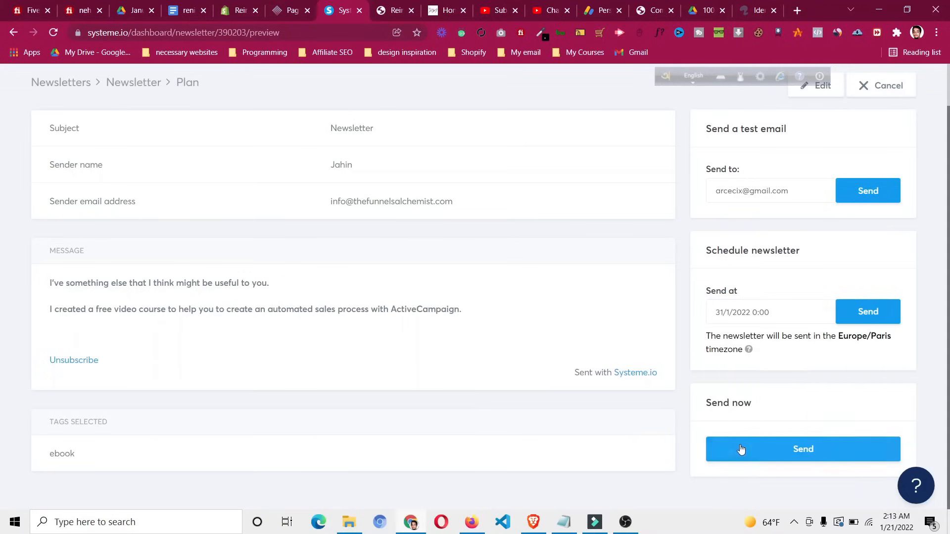
Skip sending right now and confirm scheduling the newsletter for 01/31/2022 12:00 AM
left_click(790, 454)
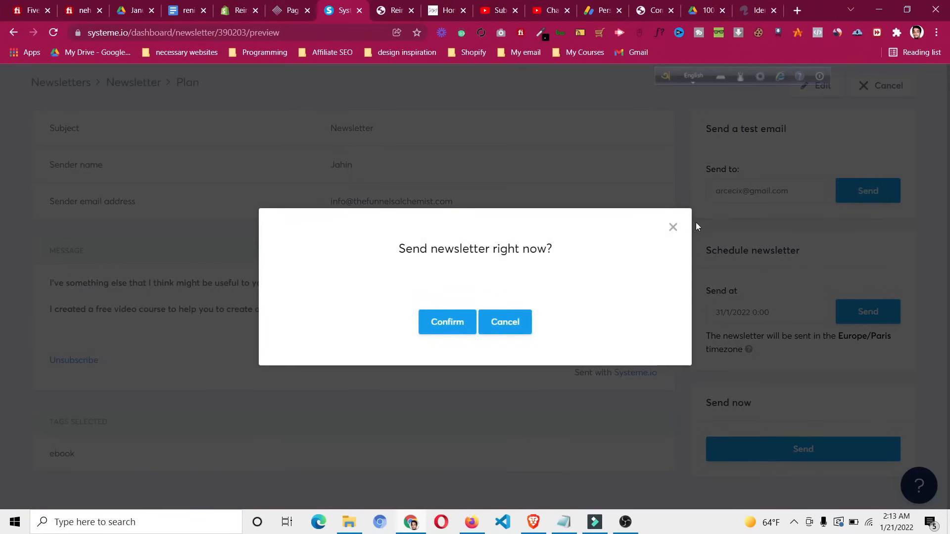
left_click(673, 228)
left_click(875, 315)
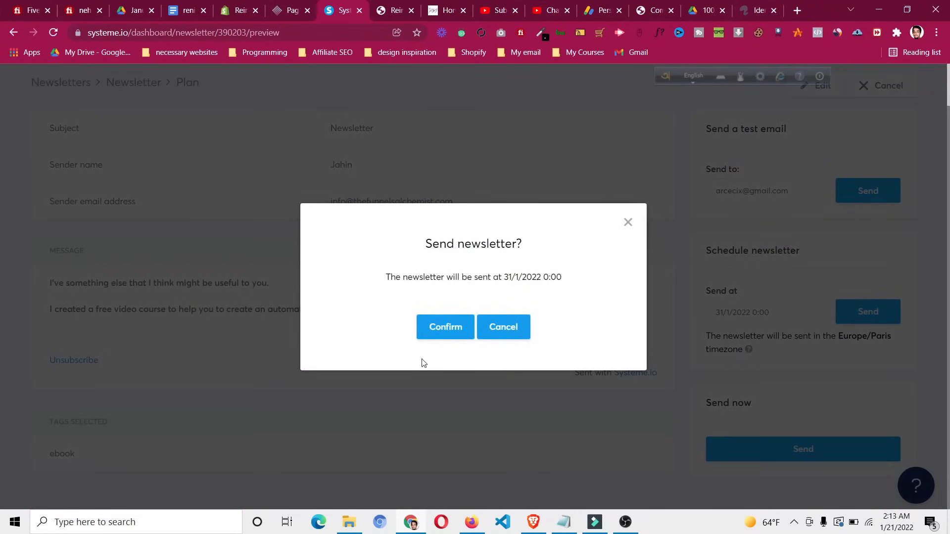
left_click(439, 333)
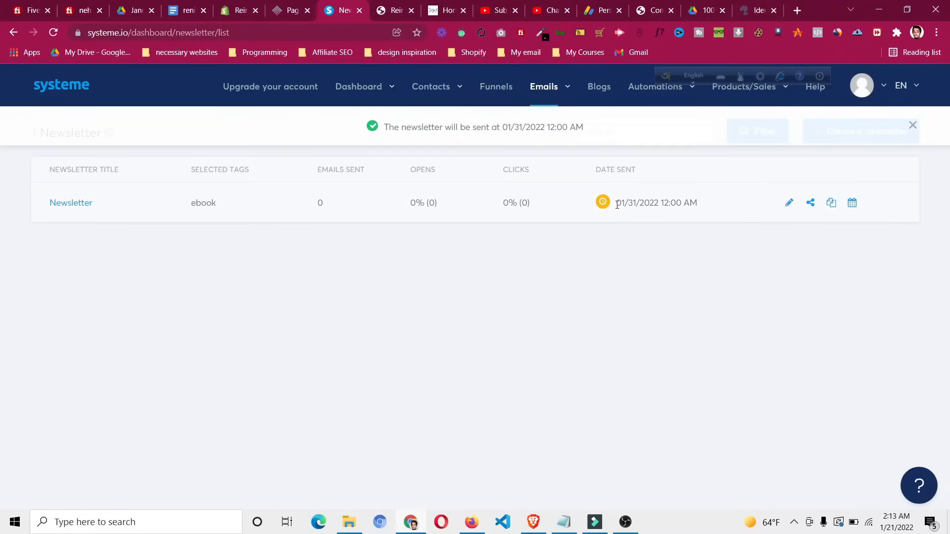
Go via Emails > Campaigns to Automations > Workflows and delete My Workflow, confirming
mouse_move(554, 89)
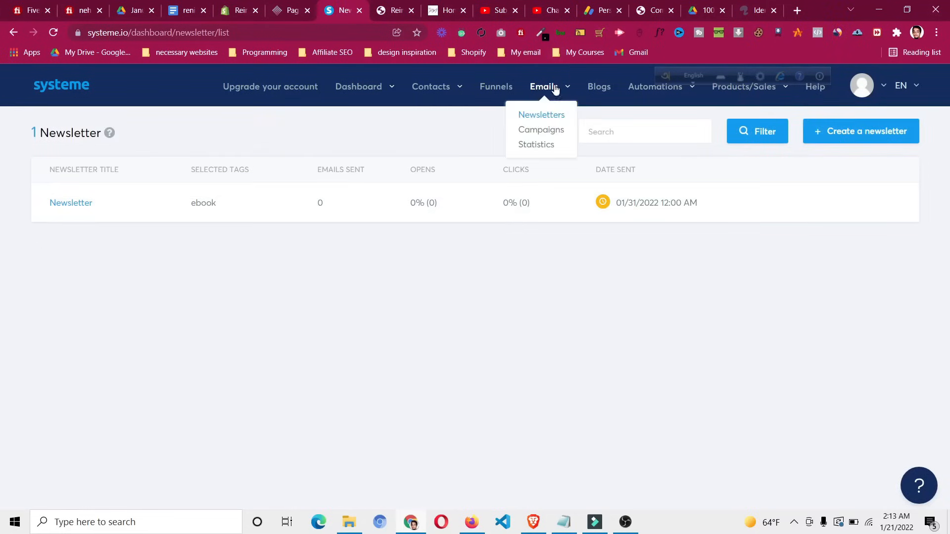
left_click(553, 129)
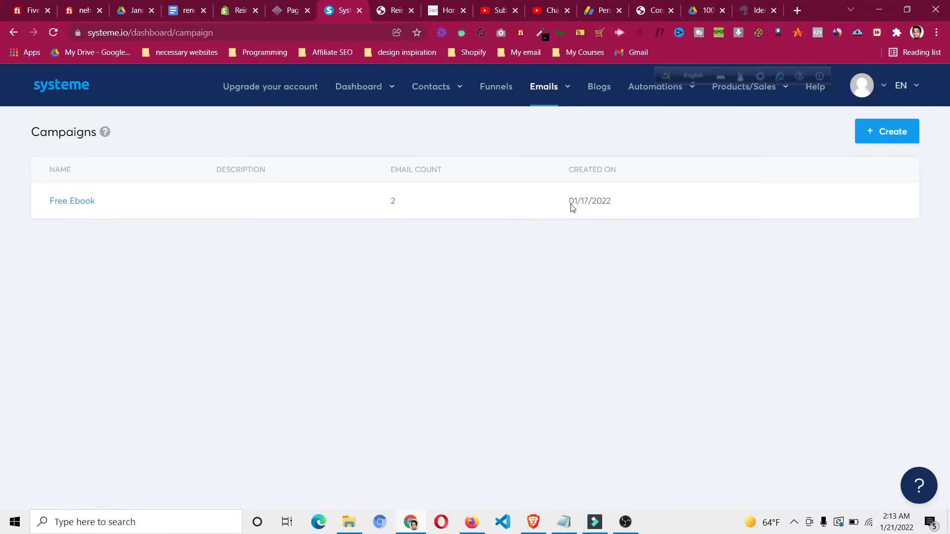
mouse_move(658, 91)
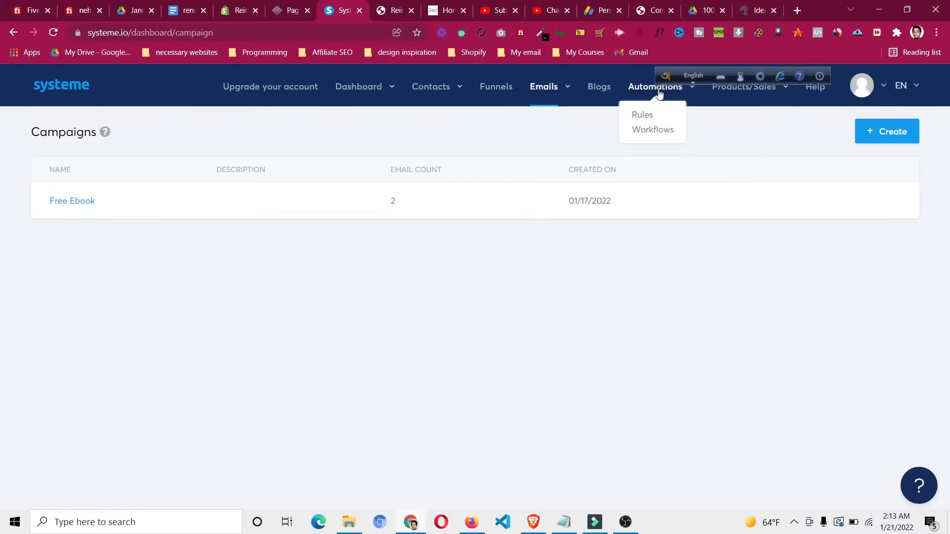
left_click(648, 130)
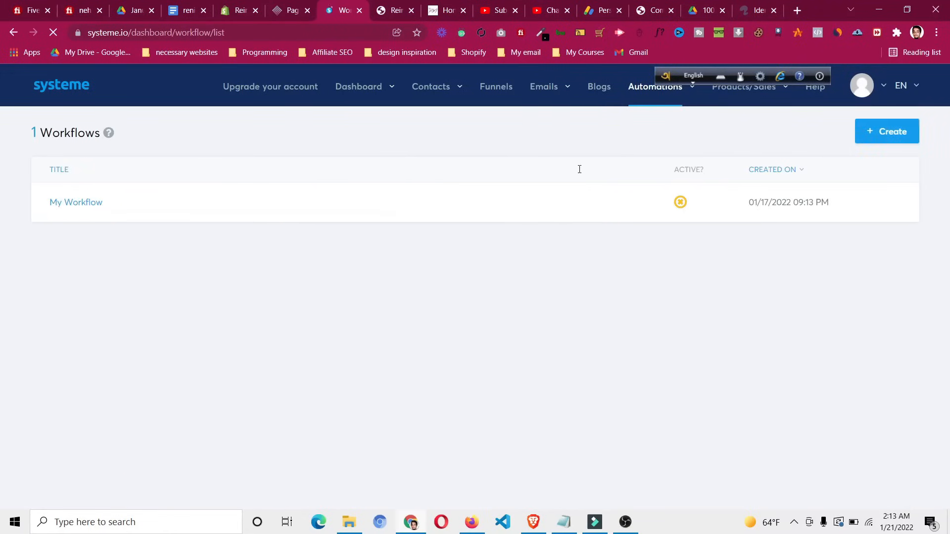
left_click(889, 202)
left_click(455, 331)
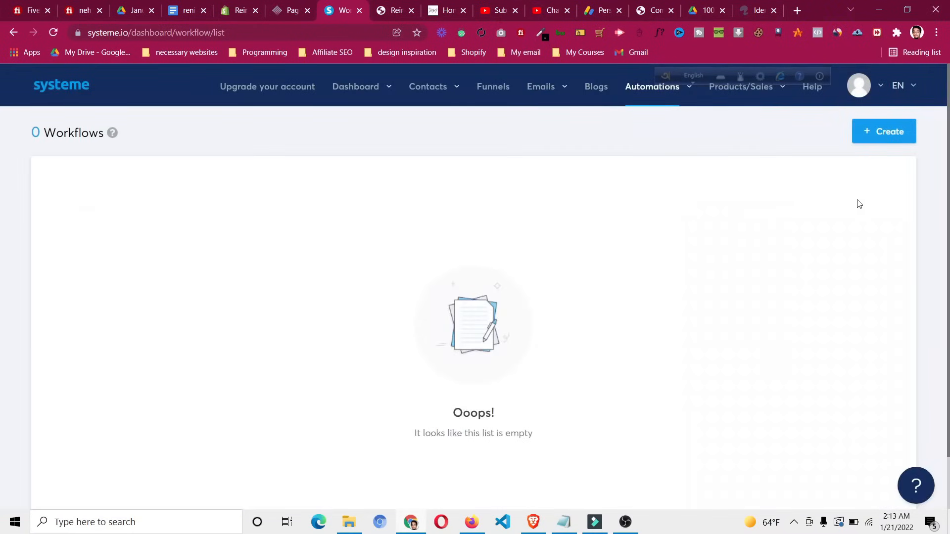
Create a workflow named 'My Workflow' and open it from the list in the builder
left_click(890, 138)
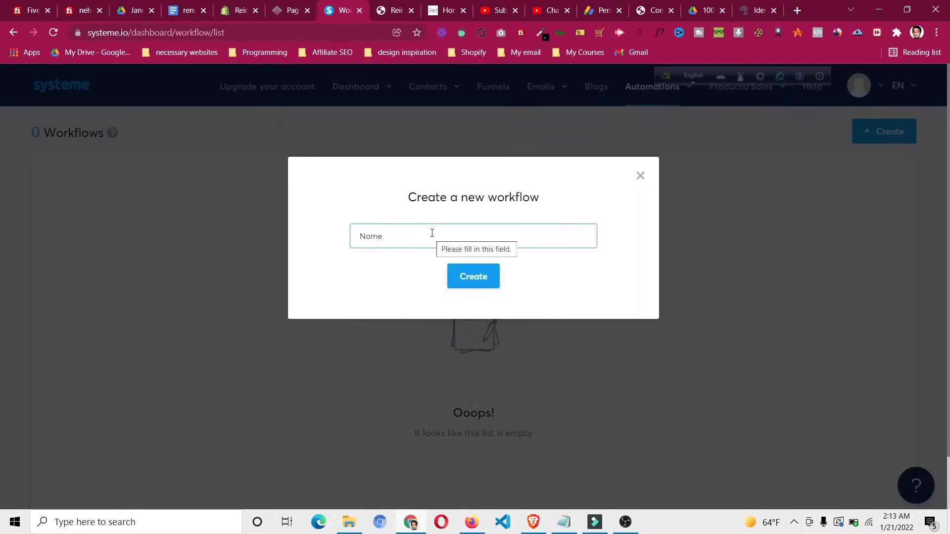
type("my")
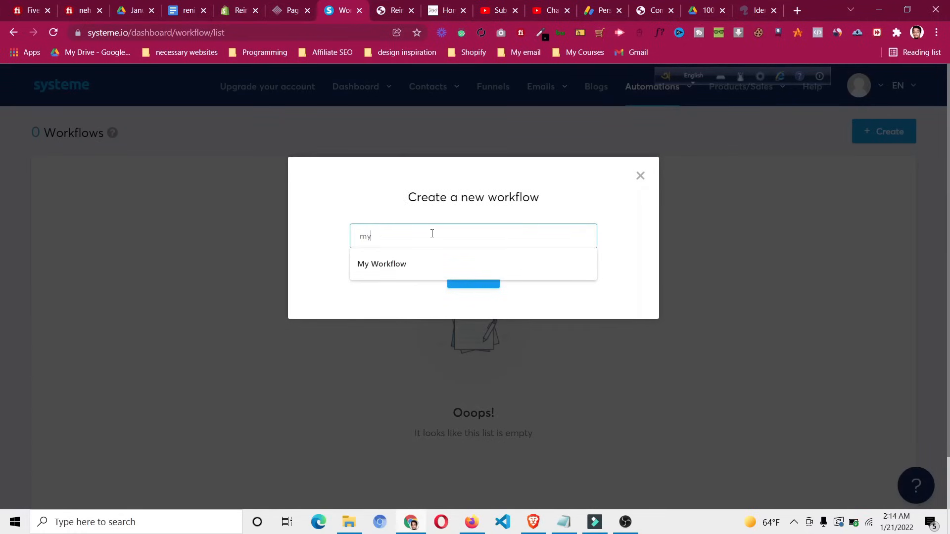
left_click(472, 266)
left_click(461, 281)
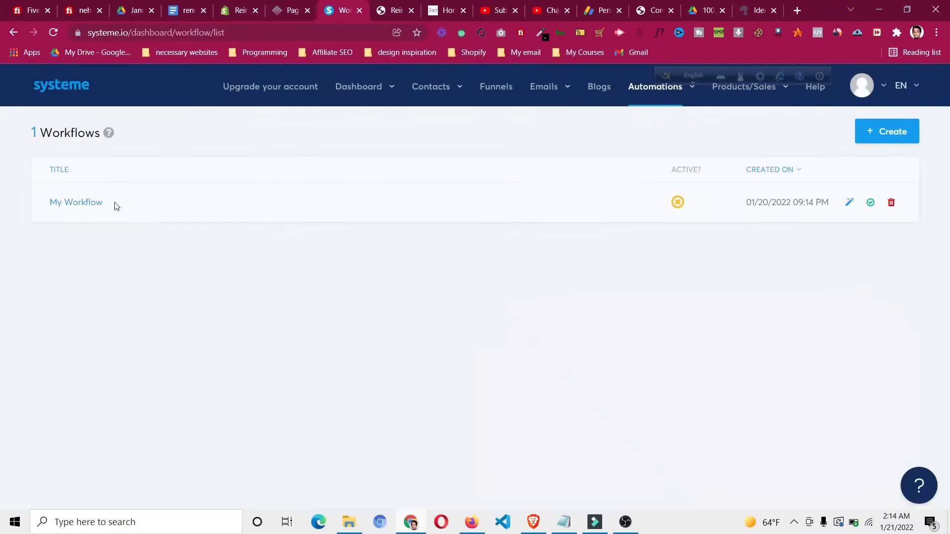
left_click(89, 205)
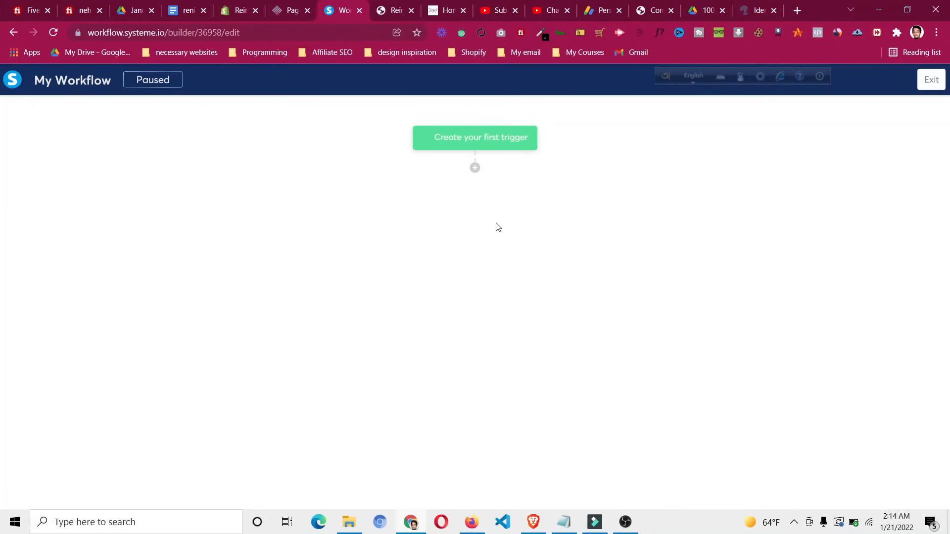
Add a 'Funnel form subscribed' trigger for the Sales Page form, then add a step below it
left_click(476, 141)
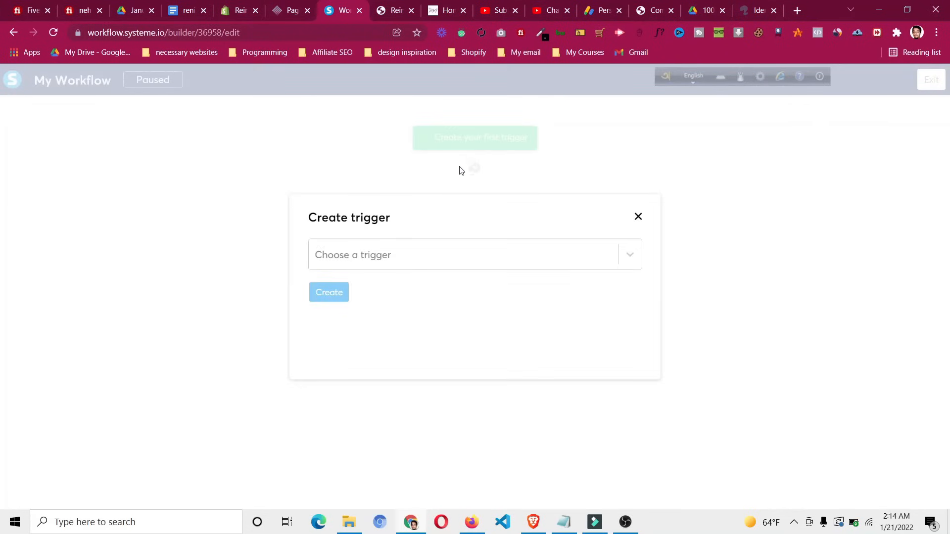
left_click(422, 256)
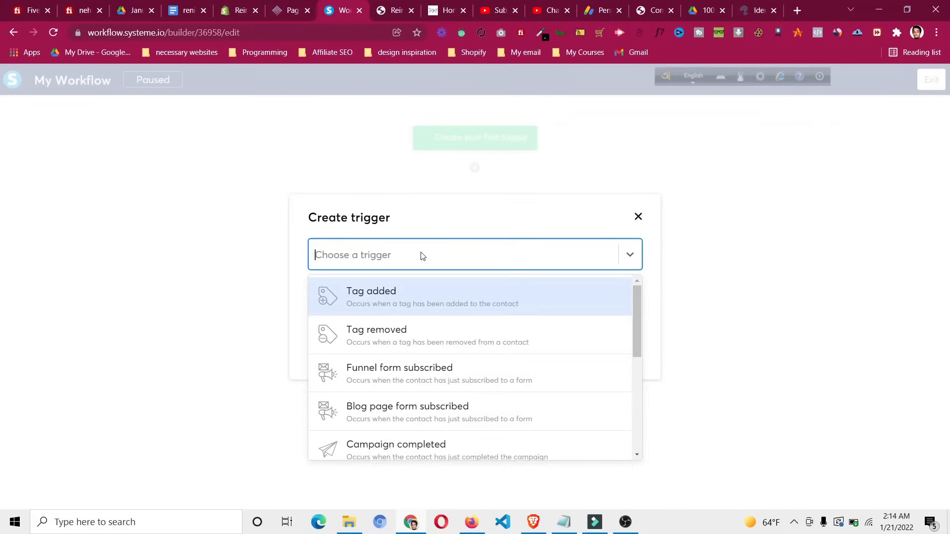
left_click(418, 371)
left_click(404, 303)
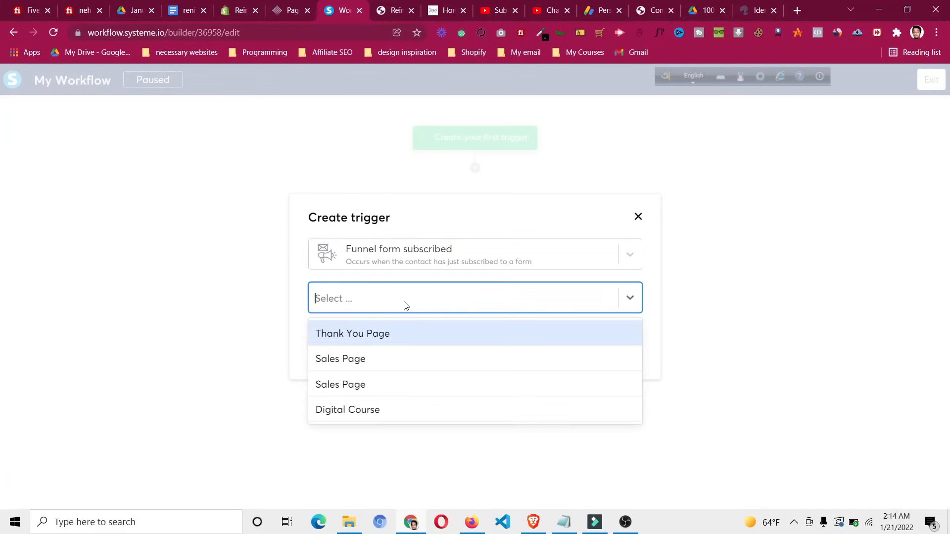
left_click(399, 359)
left_click(342, 340)
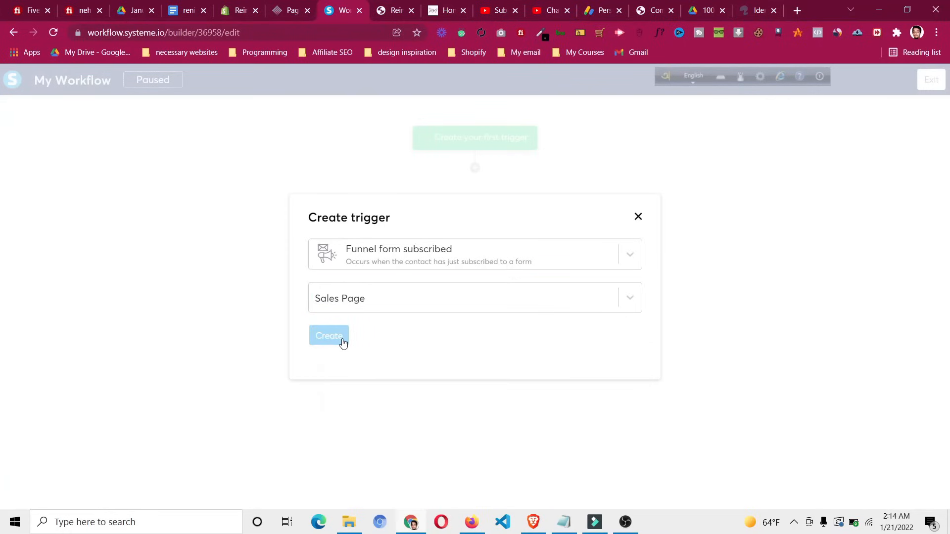
left_click(475, 169)
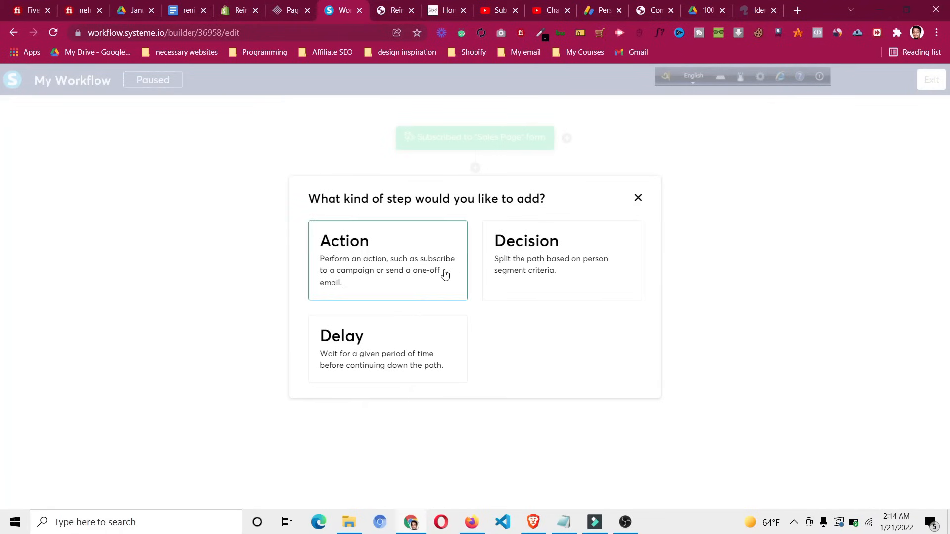
Add an 'Email clicked' decision for the Get Your Free eBook email after the trigger
left_click(556, 281)
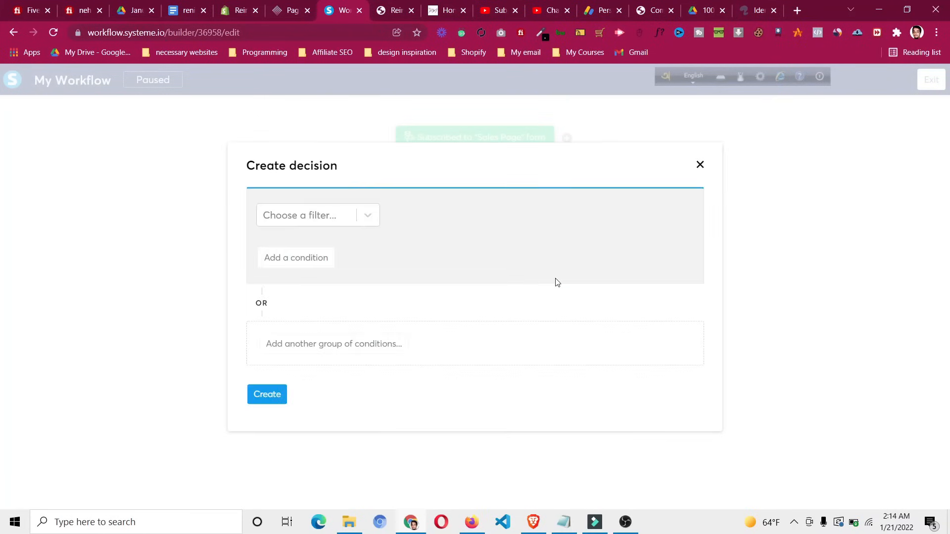
left_click(344, 226)
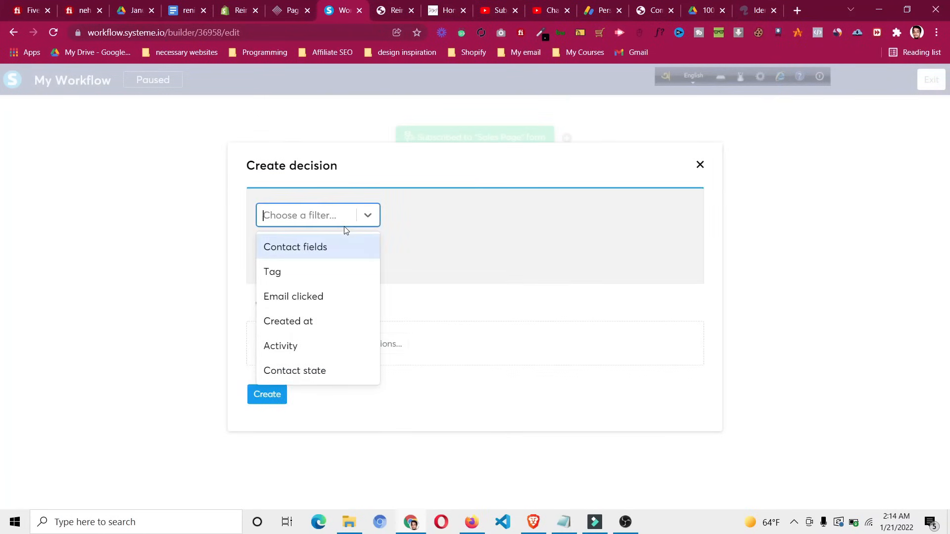
left_click(350, 295)
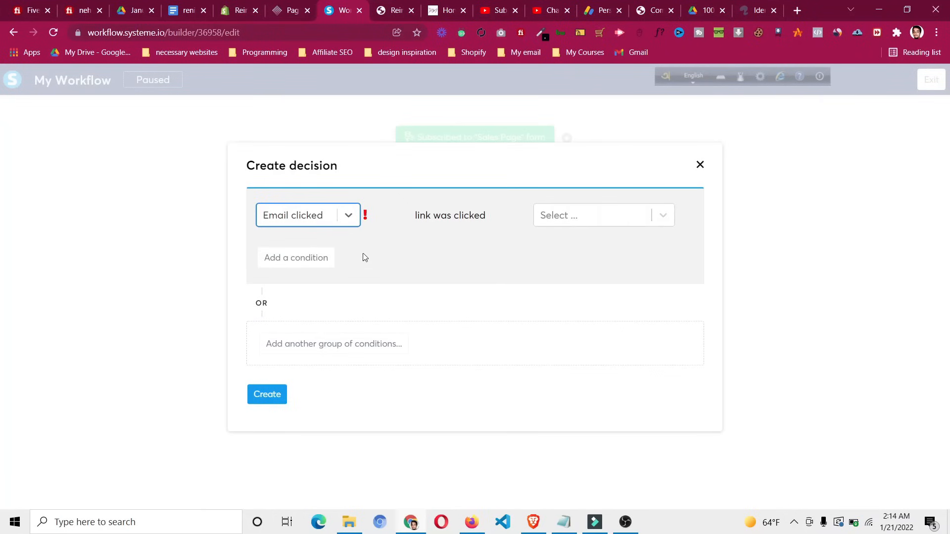
left_click(566, 223)
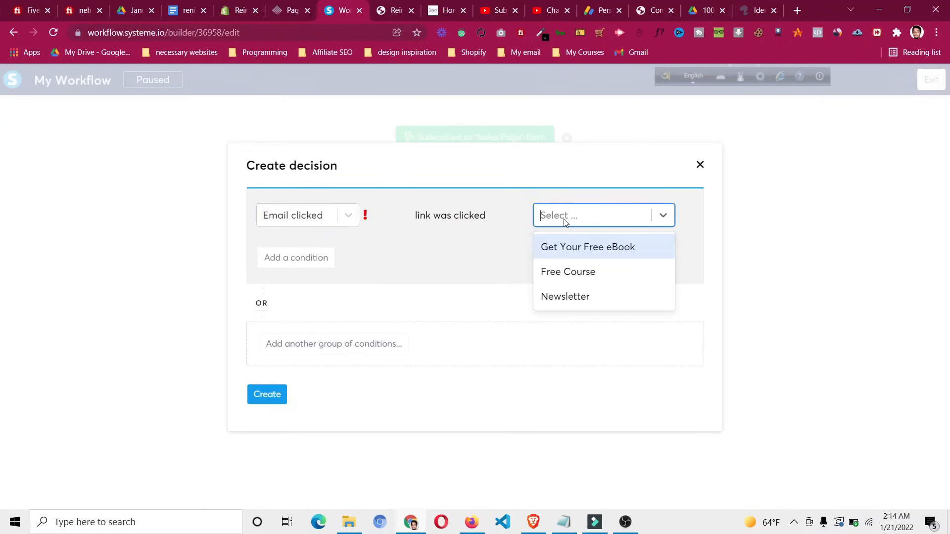
left_click(577, 252)
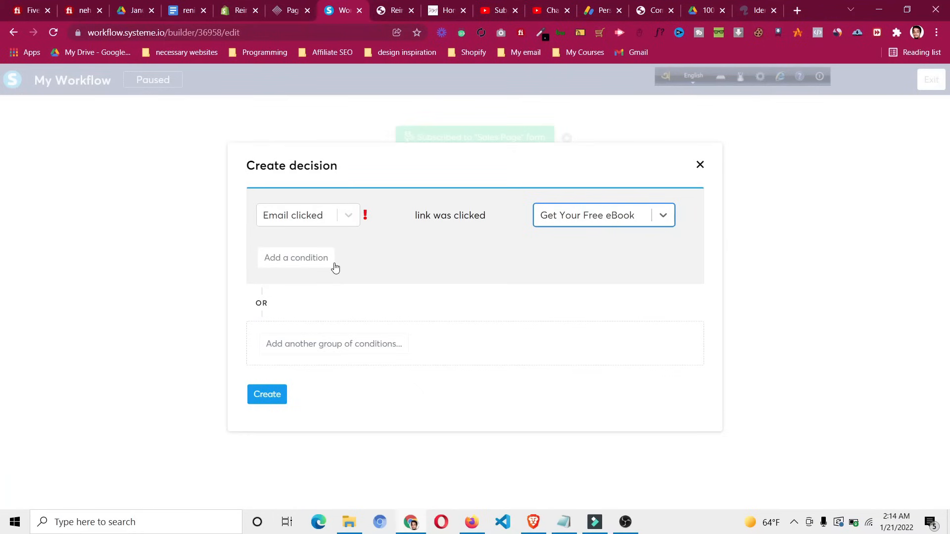
left_click(271, 399)
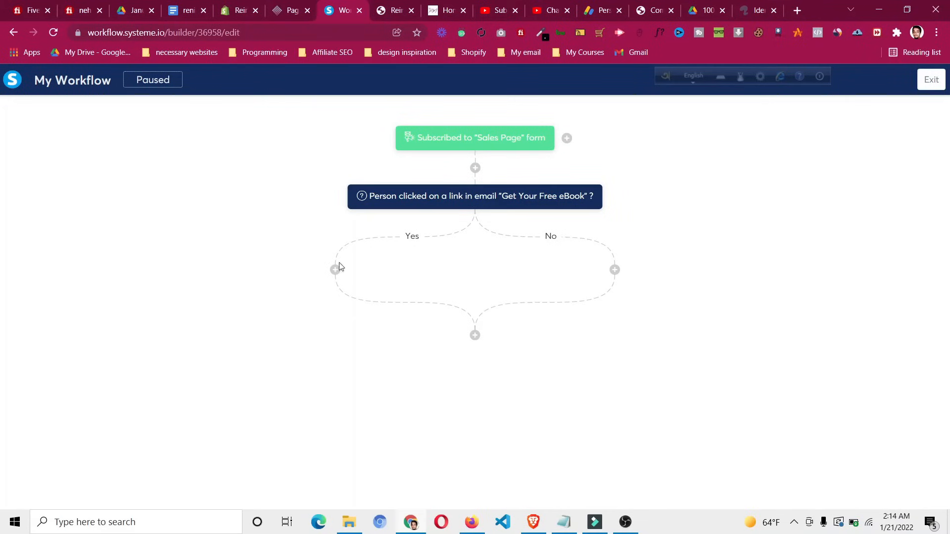
left_click(335, 271)
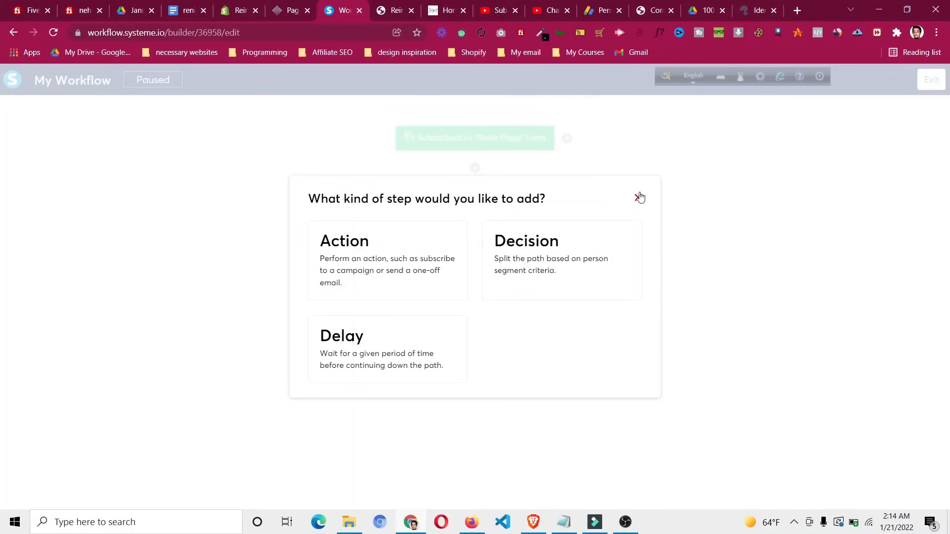
Start a 'Send an email' action on the decision's Yes branch
left_click(639, 198)
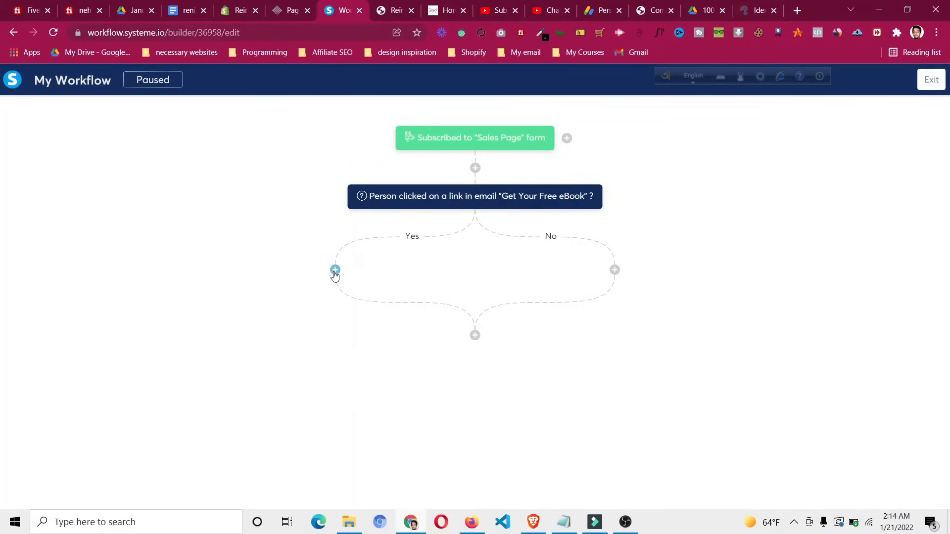
left_click(335, 270)
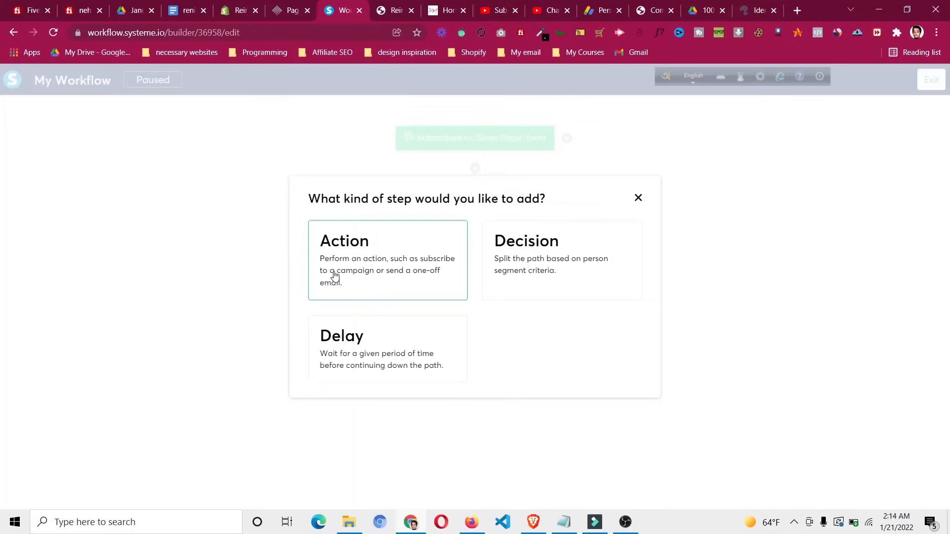
left_click(405, 281)
left_click(395, 267)
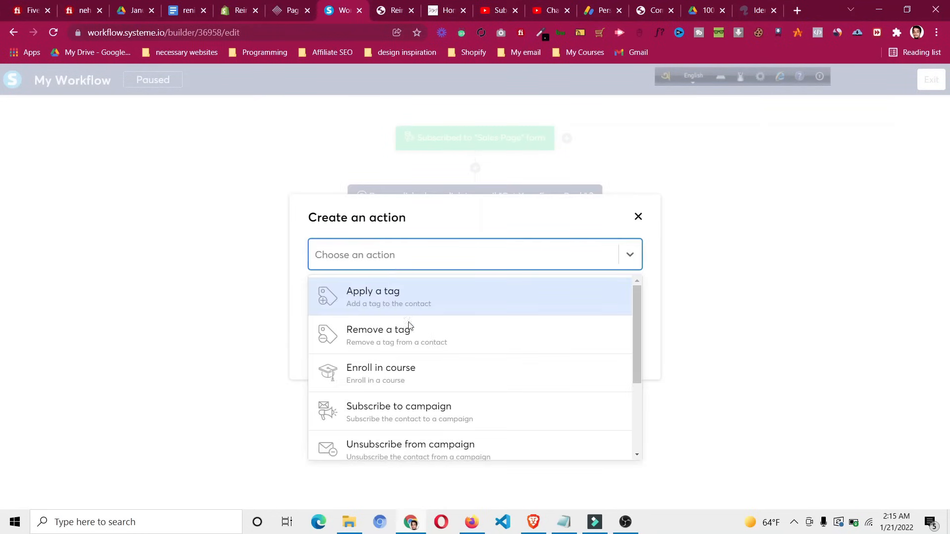
scroll(409, 326, "down", 2)
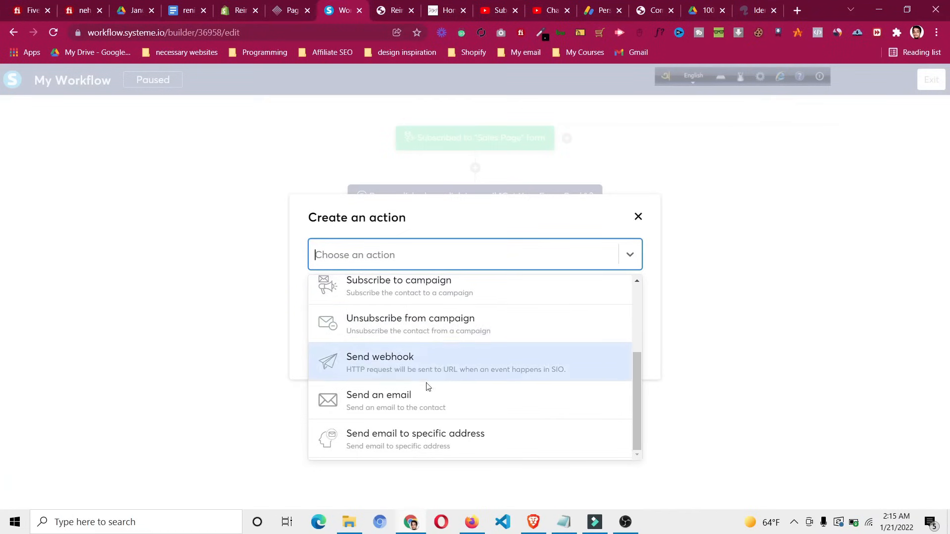
left_click(447, 408)
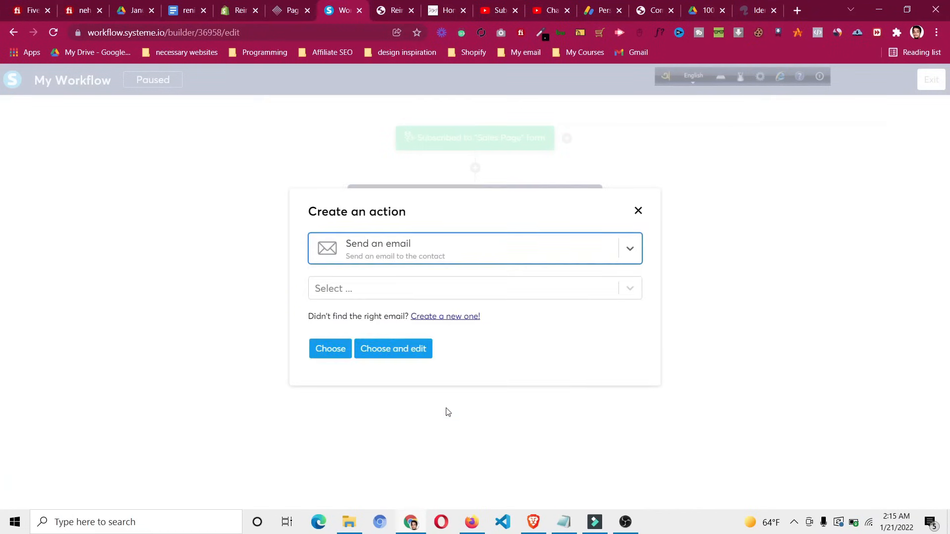
Find no emails to choose, cancel the action, and exit to the Workflows list
left_click(423, 292)
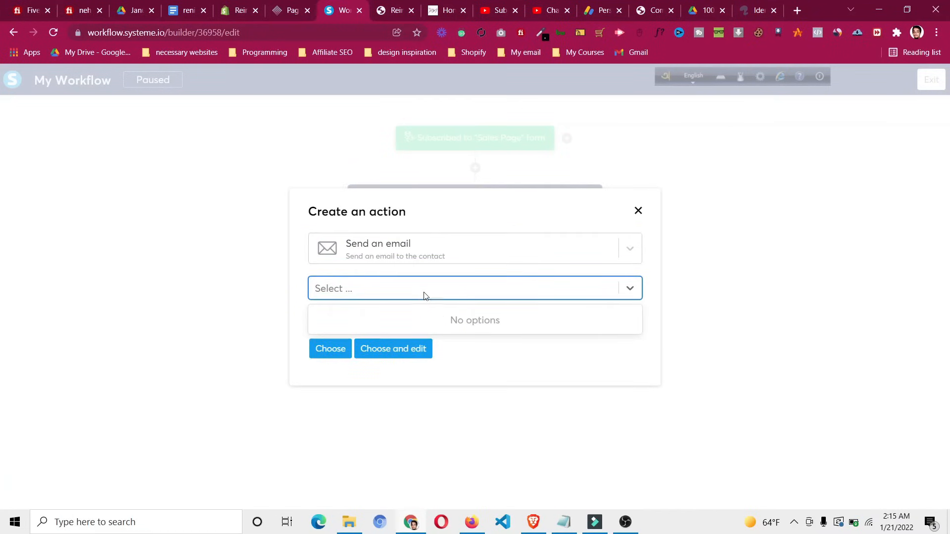
left_click(440, 297)
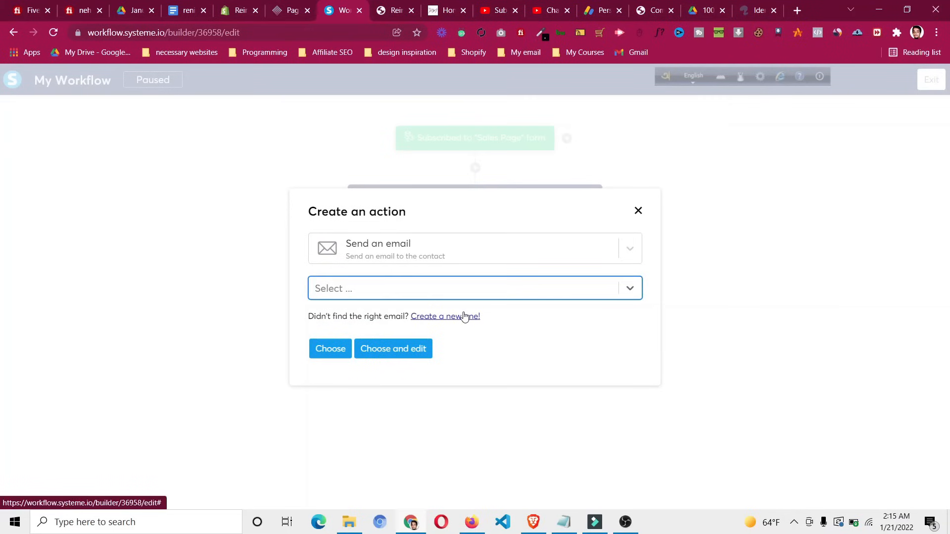
left_click(639, 211)
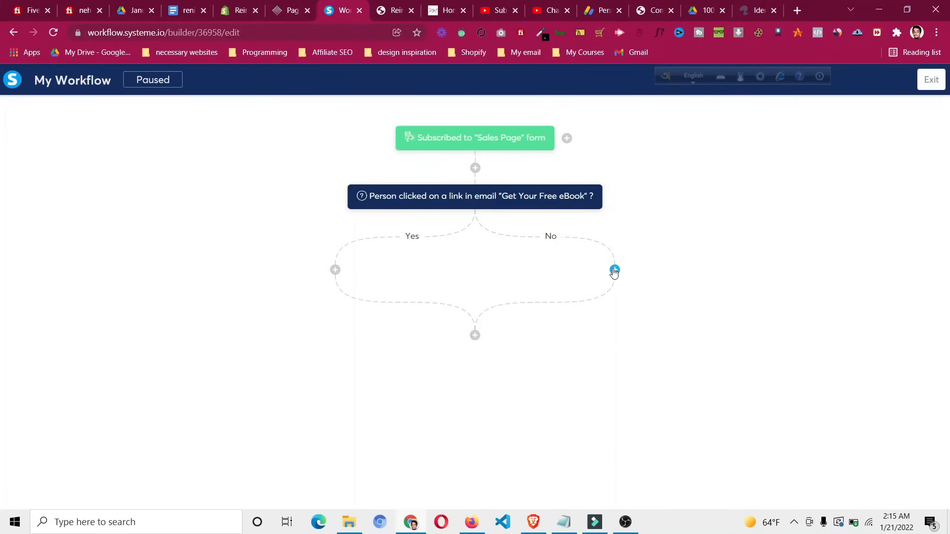
left_click(939, 83)
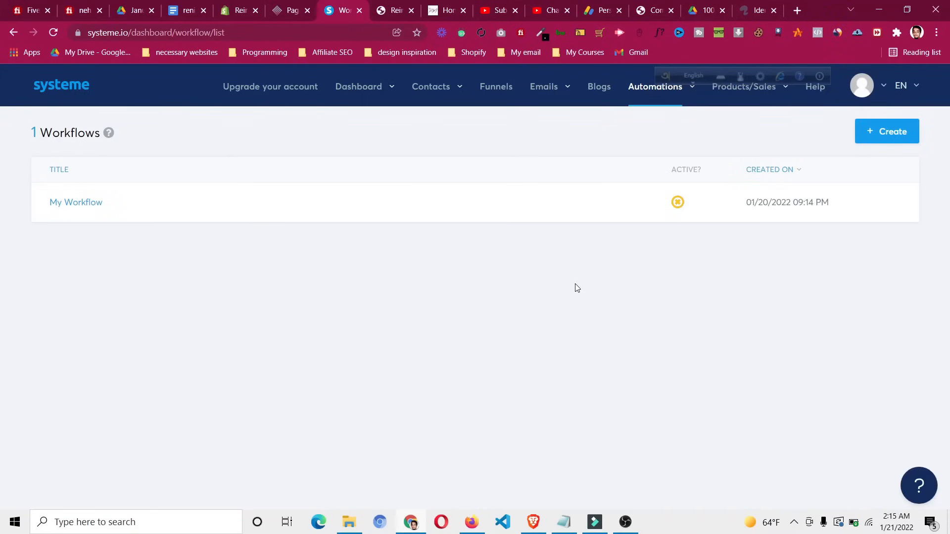
View the Subscriptions list, then the Physical products list, both showing no entries
mouse_move(771, 84)
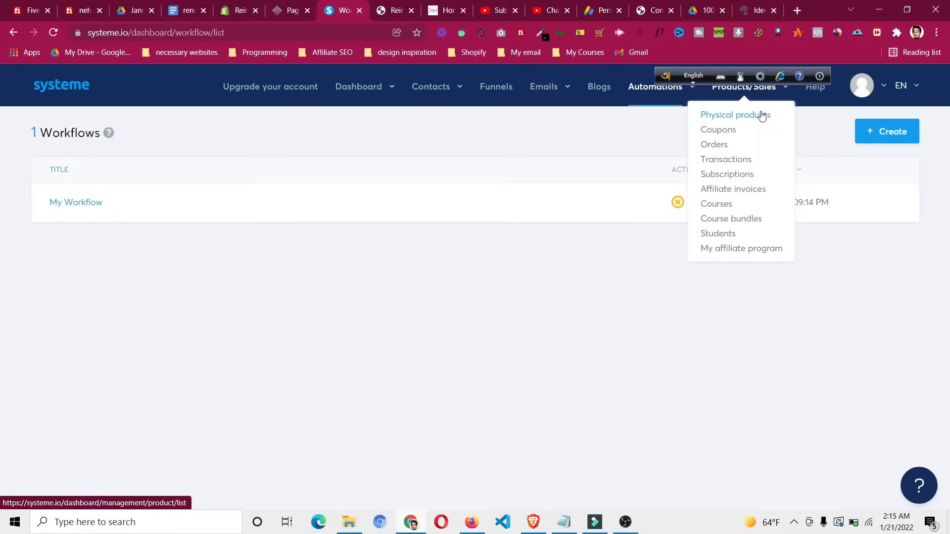
left_click(723, 175)
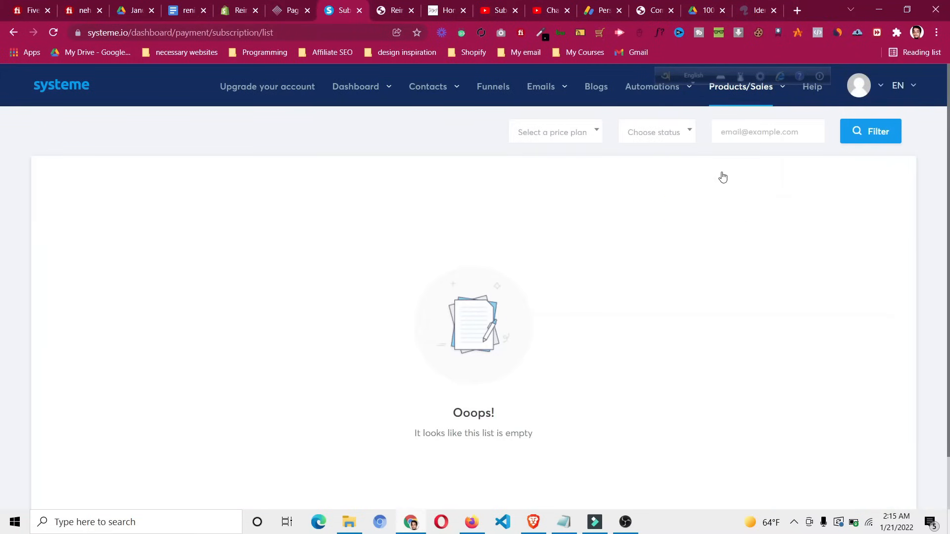
mouse_move(745, 92)
left_click(741, 117)
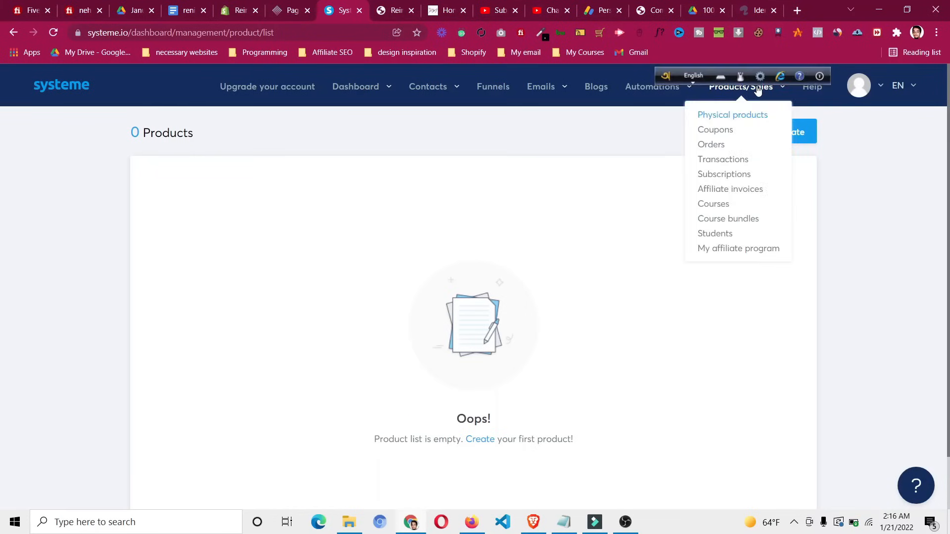
mouse_move(748, 91)
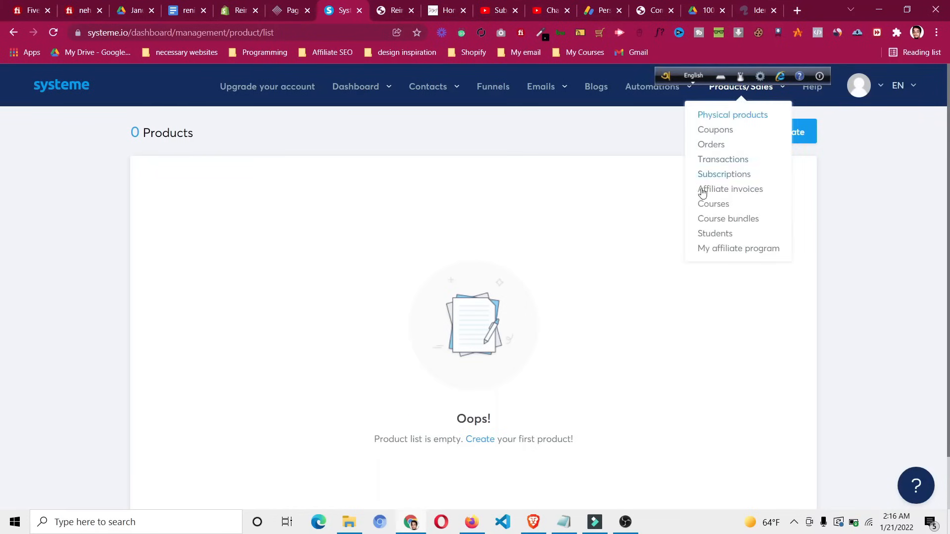